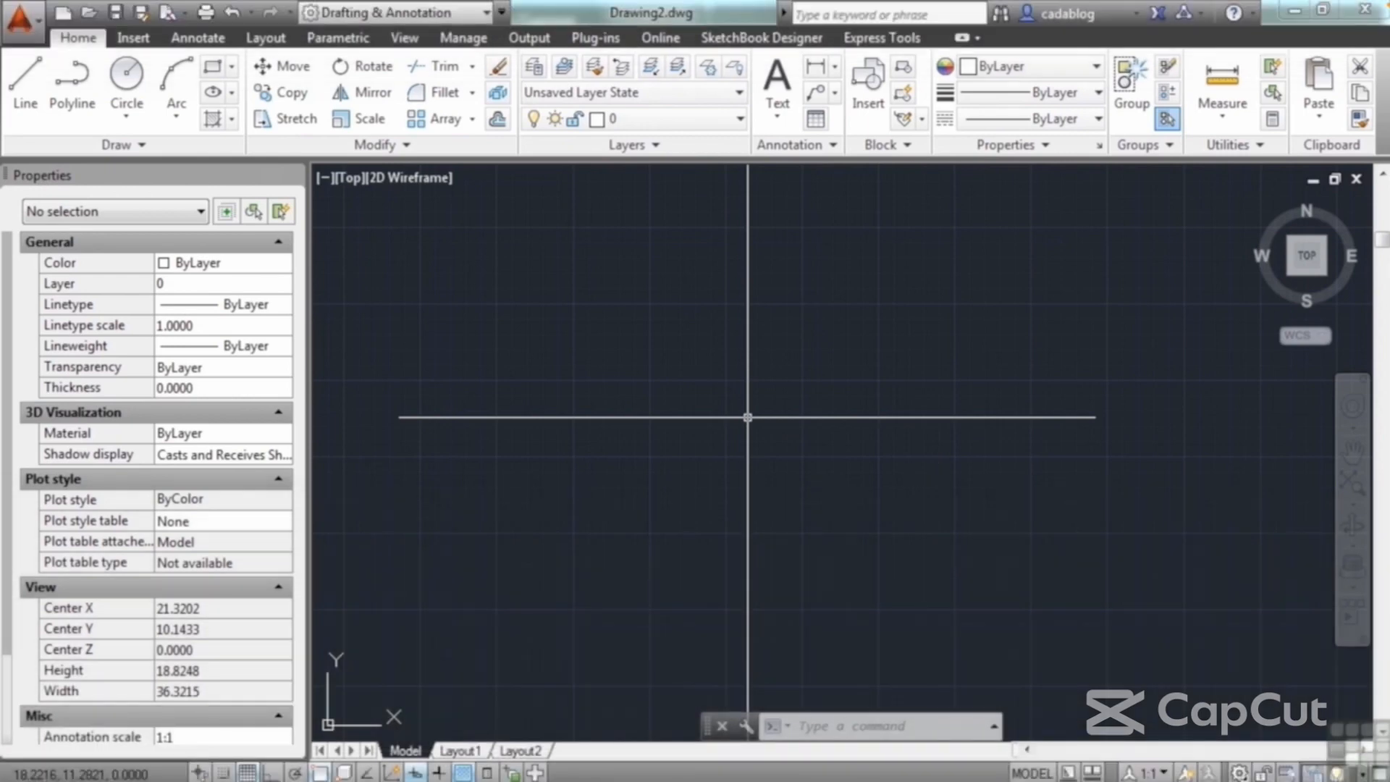
# - Open the drawing plot_screening_and_fill_patterns.dwg
pyautogui.write('open')
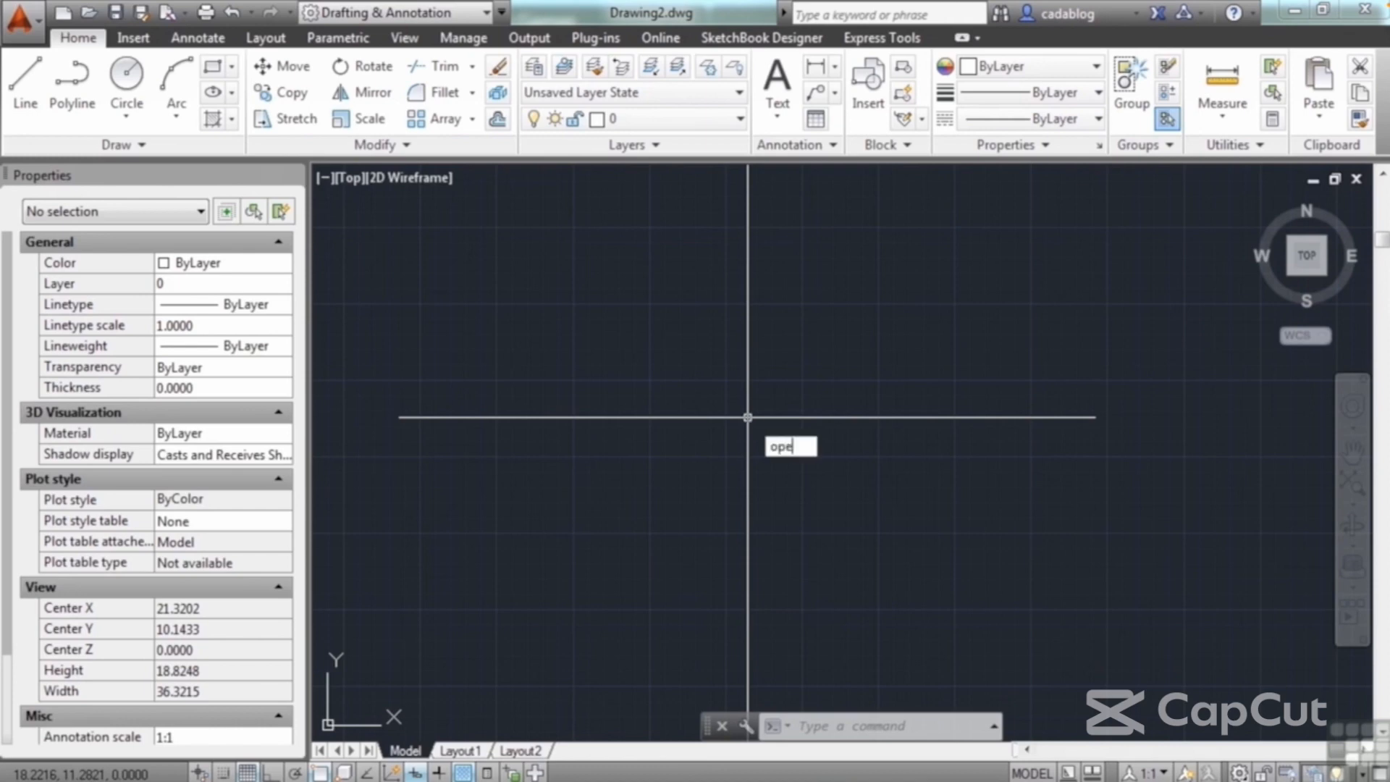
pyautogui.press('Return')
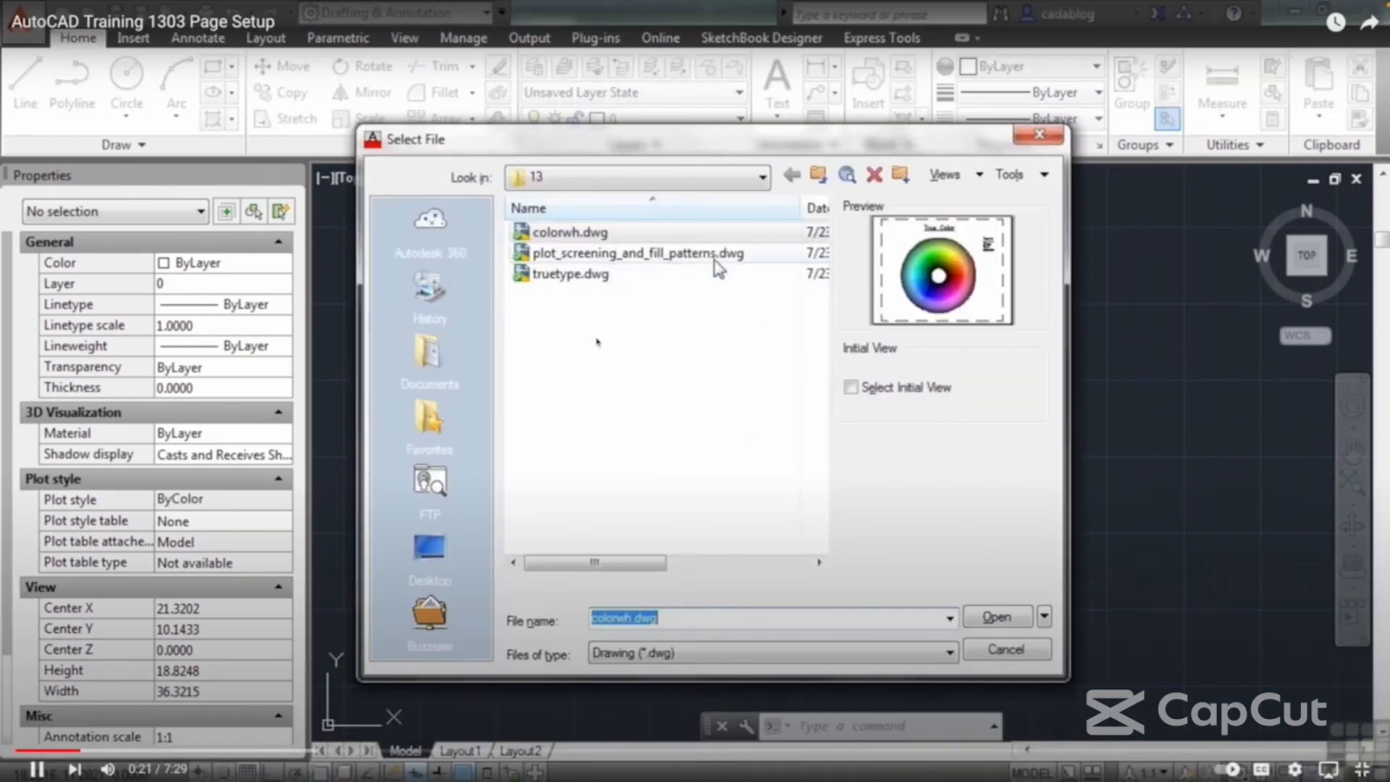
pyautogui.click(716, 255)
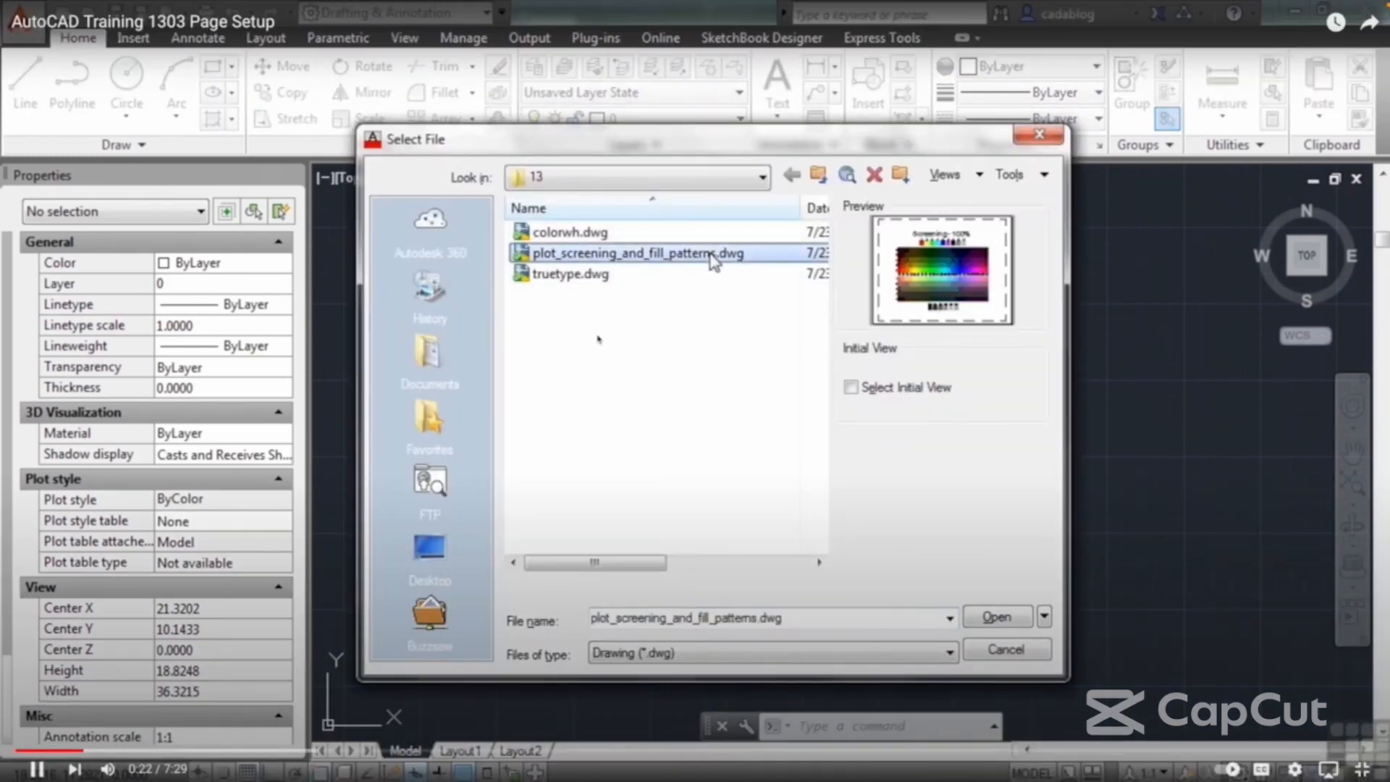
pyautogui.click(994, 616)
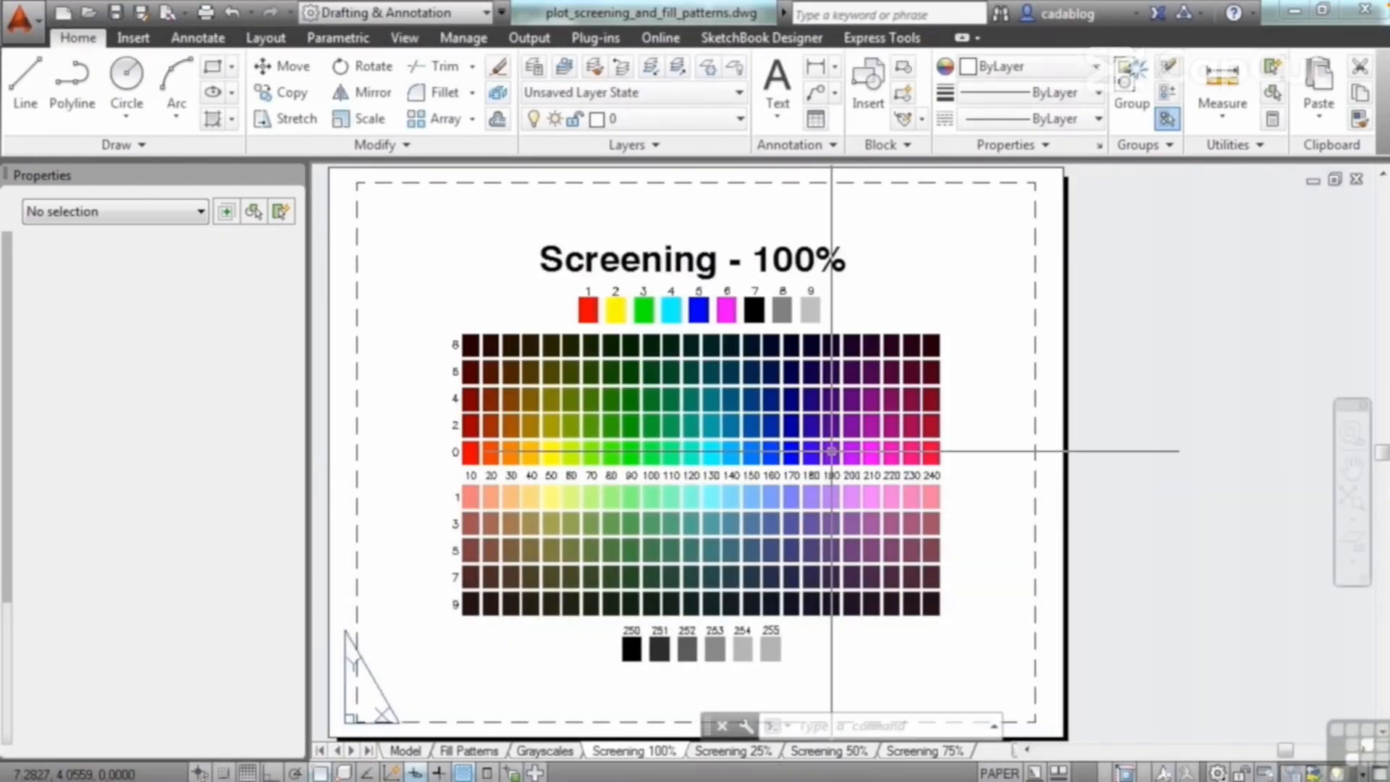
# - Examine the Screening 100% layout and the hatch samples on the Fill Patterns layout, leaving its viewport for paper space
pyautogui.scroll(-2, 934, 242)
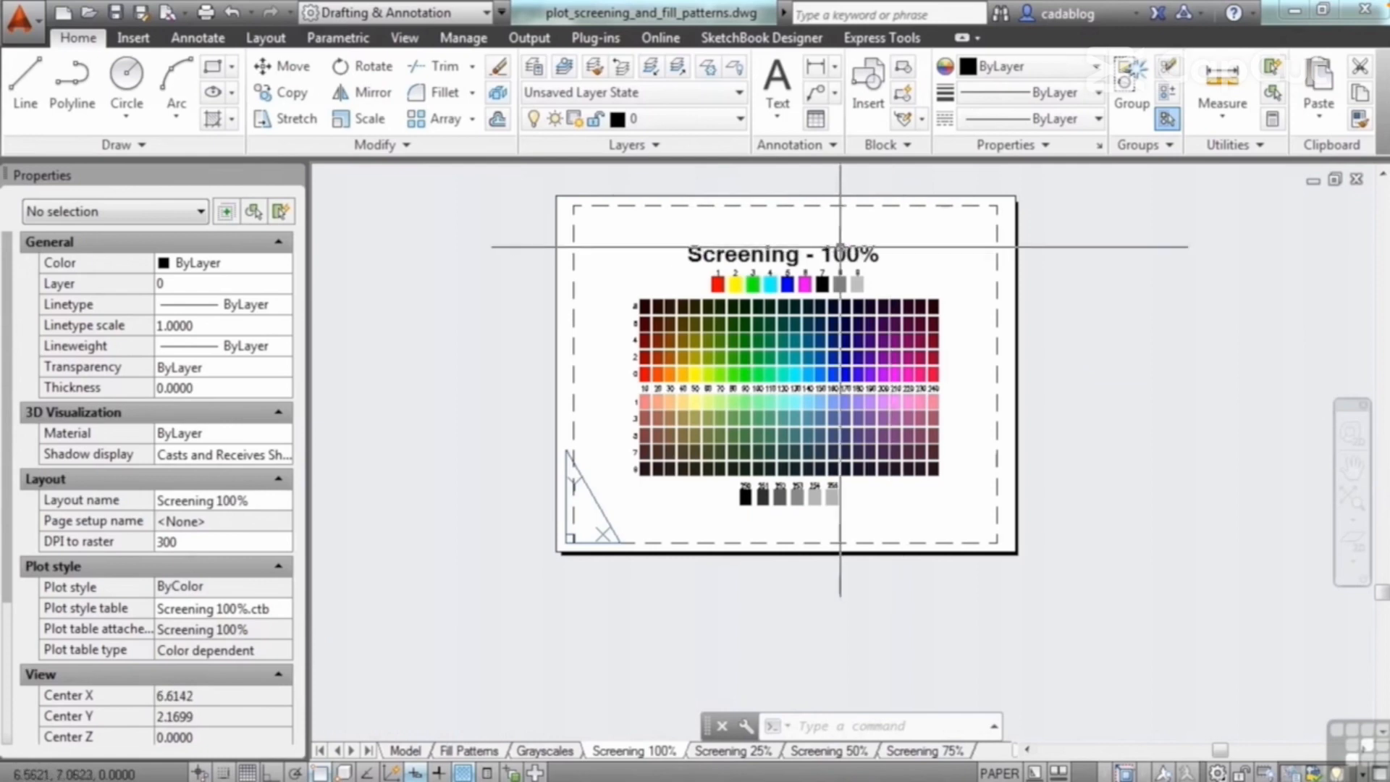
pyautogui.scroll(2, 840, 246)
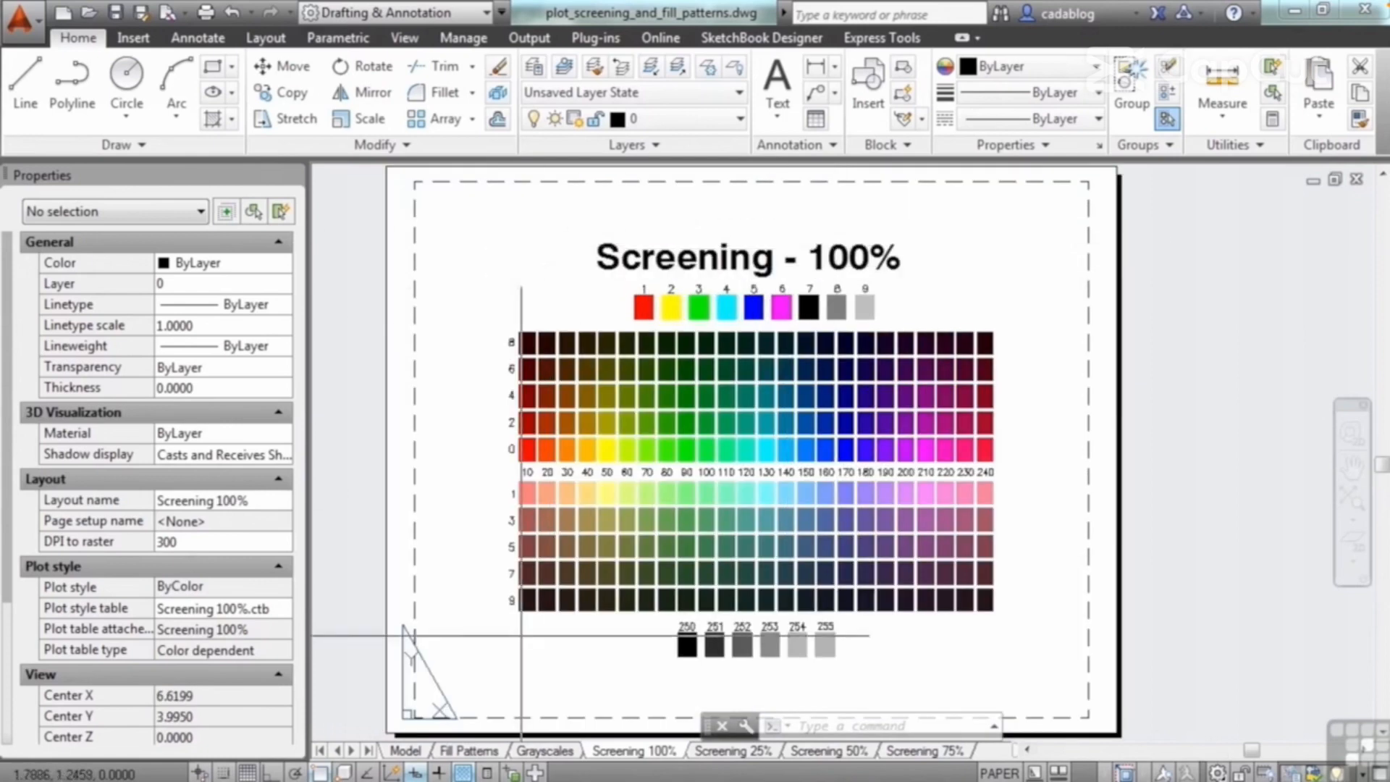
pyautogui.click(469, 751)
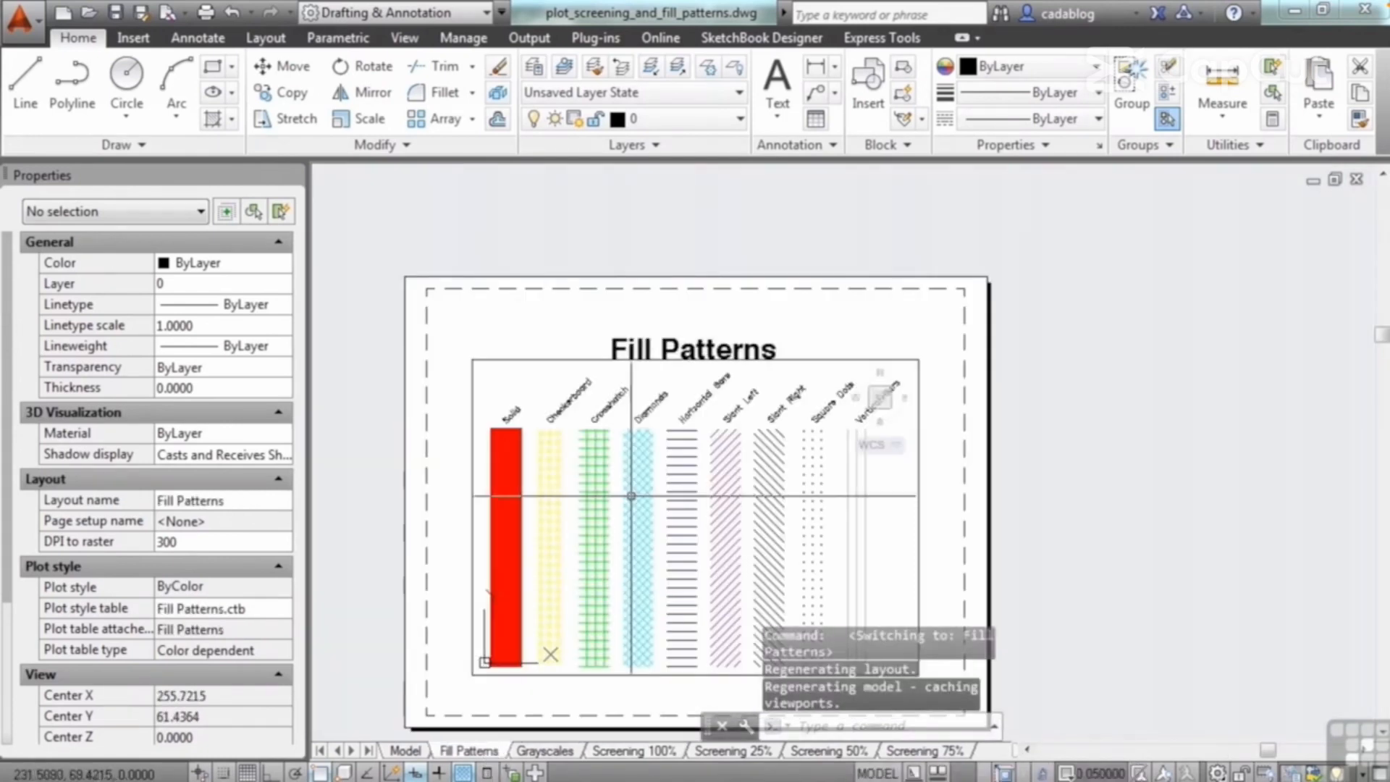
pyautogui.moveTo(630, 496); pyautogui.dragTo(691, 429, button='middle')
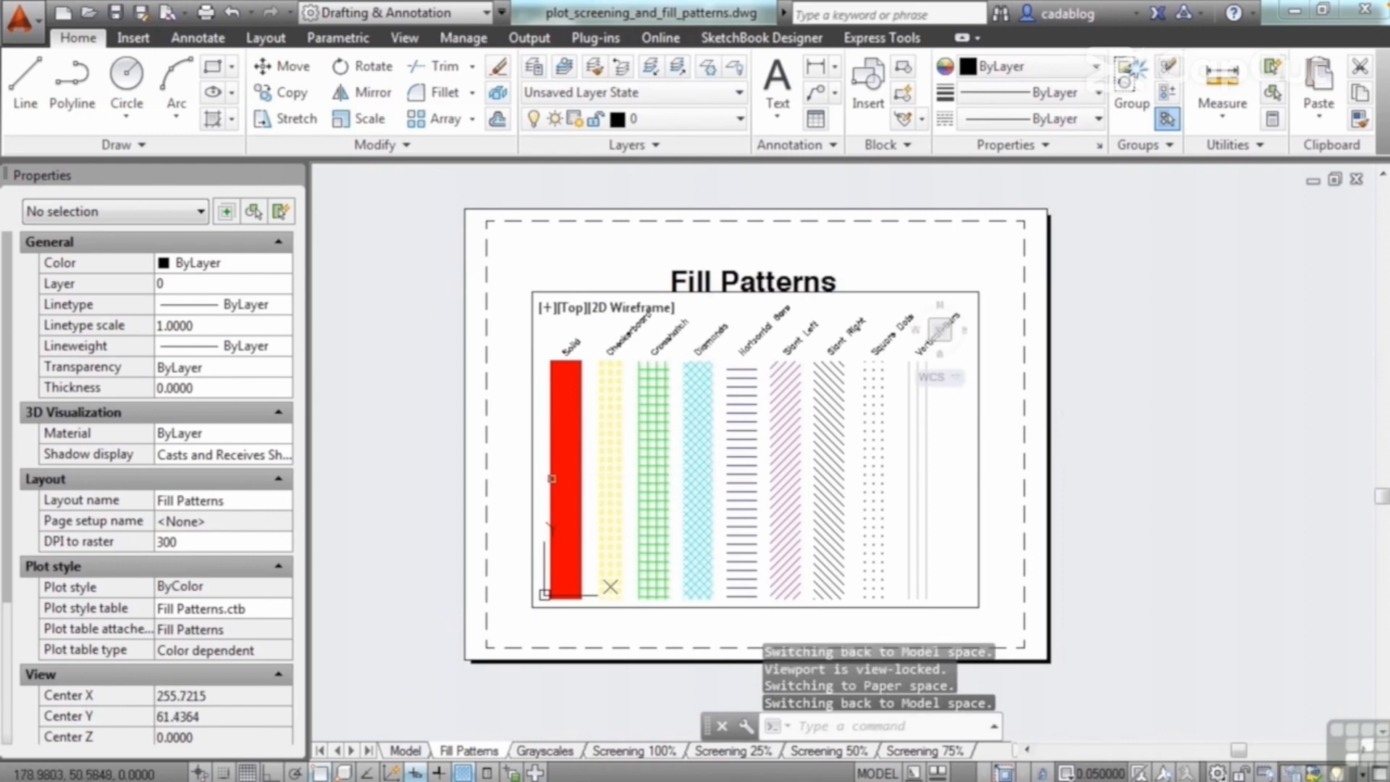
pyautogui.doubleClick(530, 479)
pyautogui.scroll(5, 637, 369)
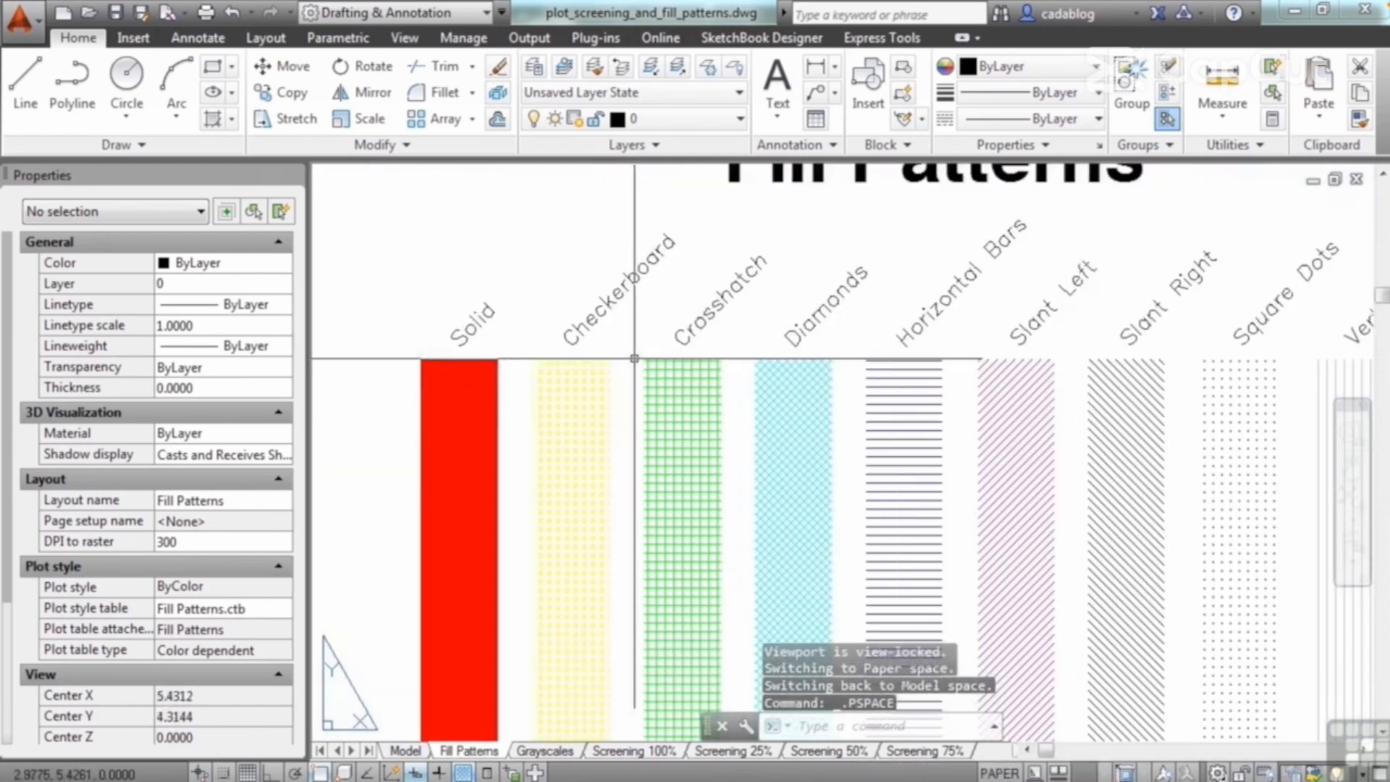
pyautogui.scroll(-5, 729, 388)
pyautogui.moveTo(787, 395); pyautogui.dragTo(708, 355, button='middle')
# - Review the Grayscales layout and compare the Screening 100%, 25%, 50% and 75% layouts
pyautogui.click(550, 752)
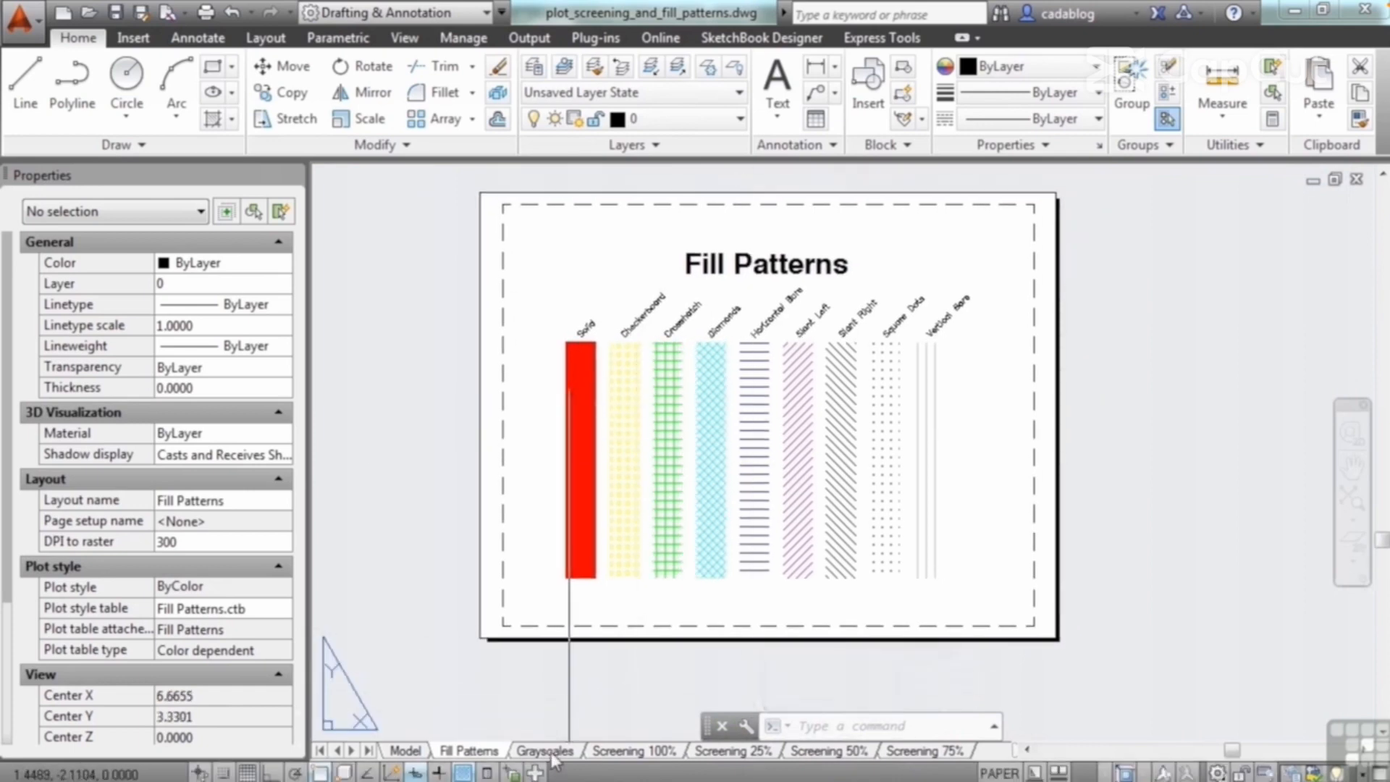
pyautogui.moveTo(616, 519); pyautogui.dragTo(643, 483, button='middle')
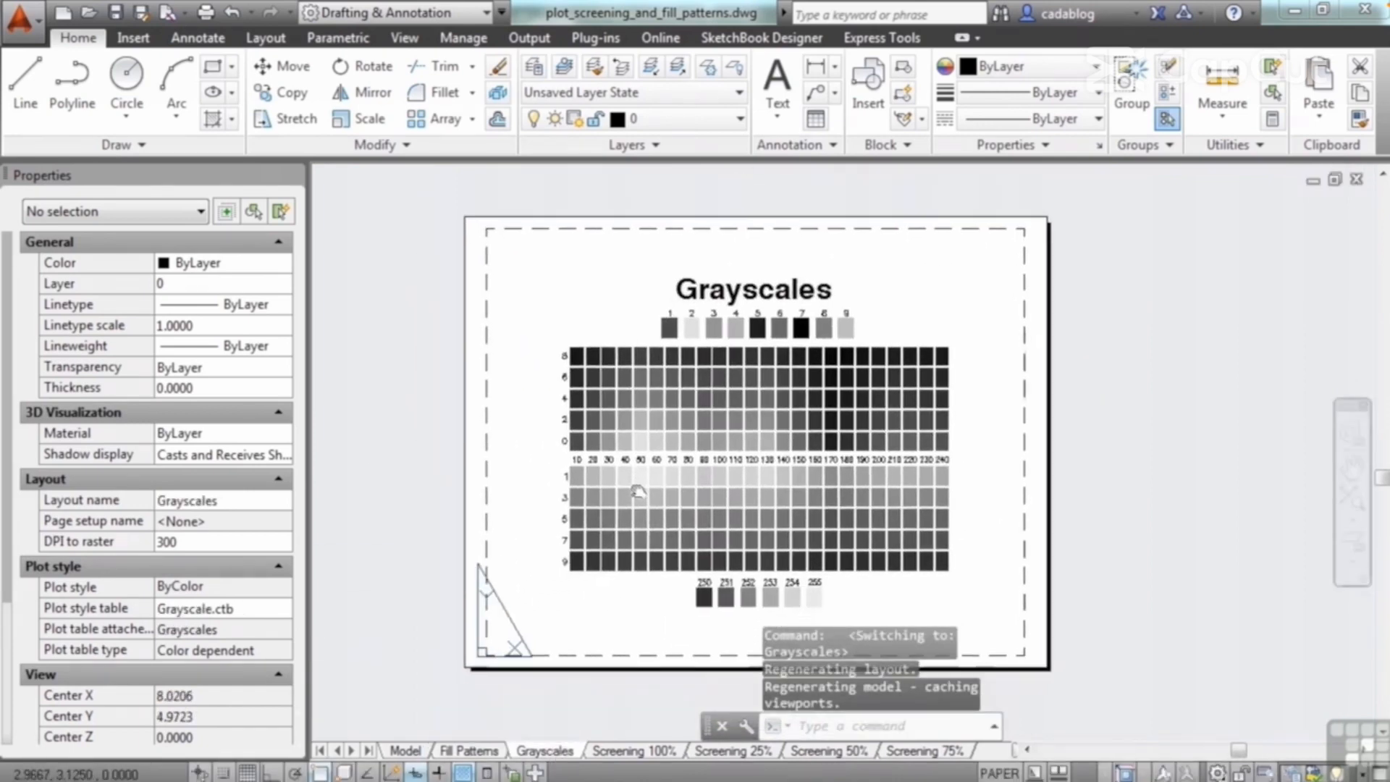
pyautogui.click(662, 753)
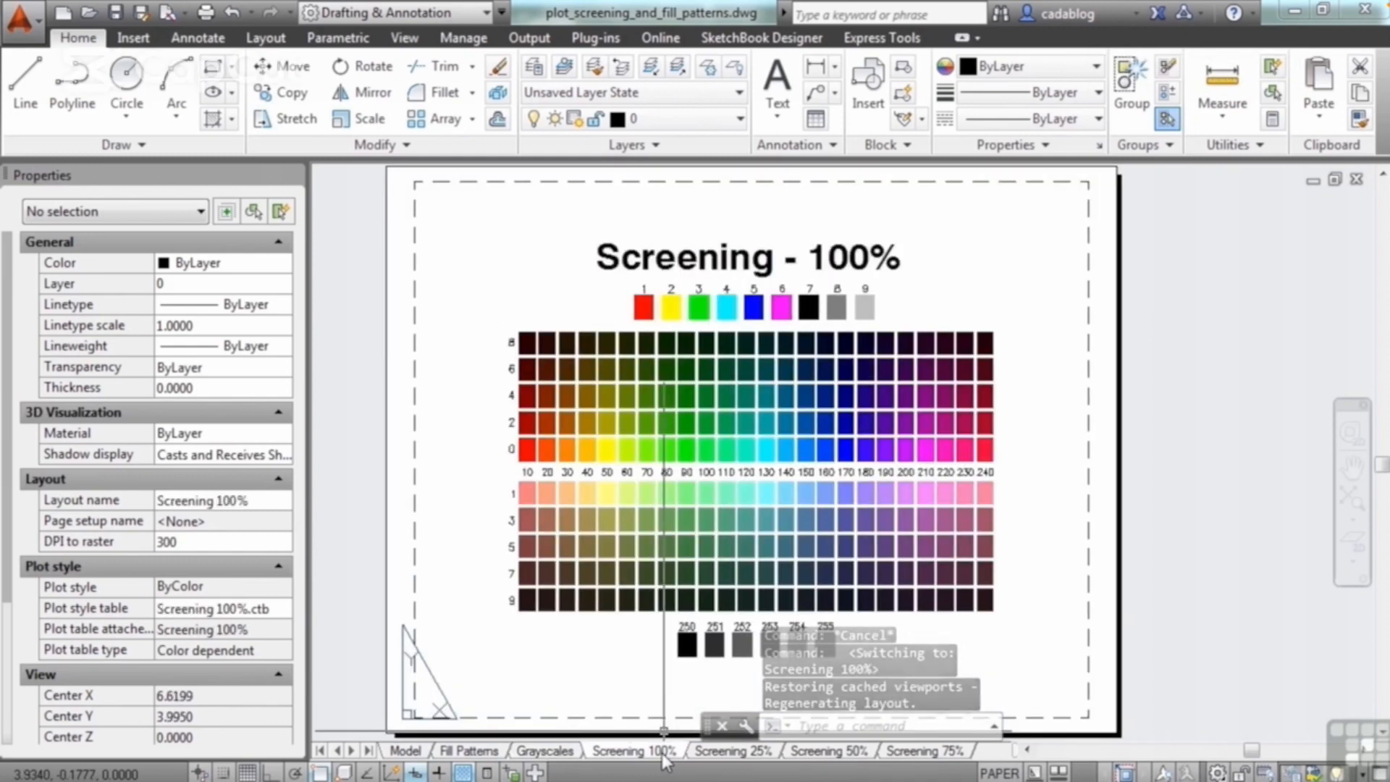
pyautogui.click(704, 753)
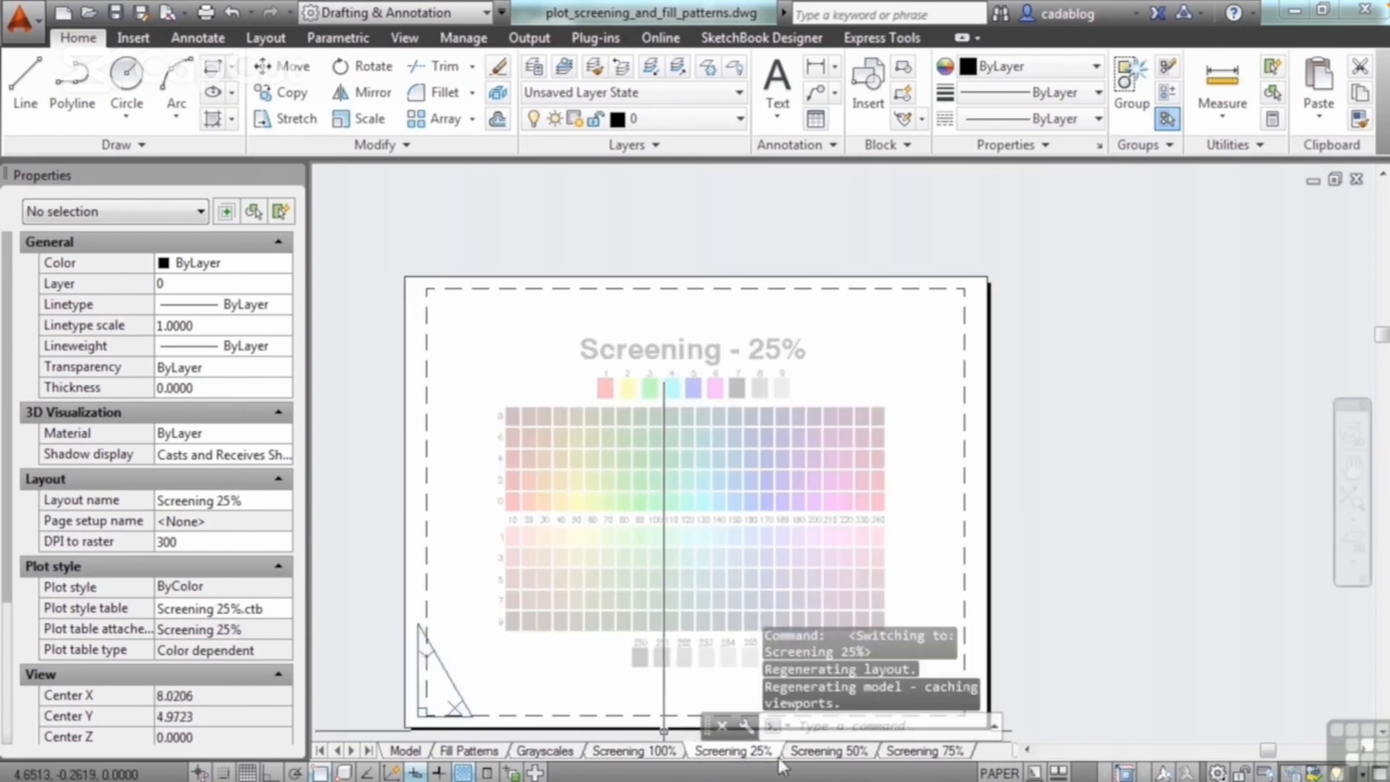
pyautogui.click(818, 754)
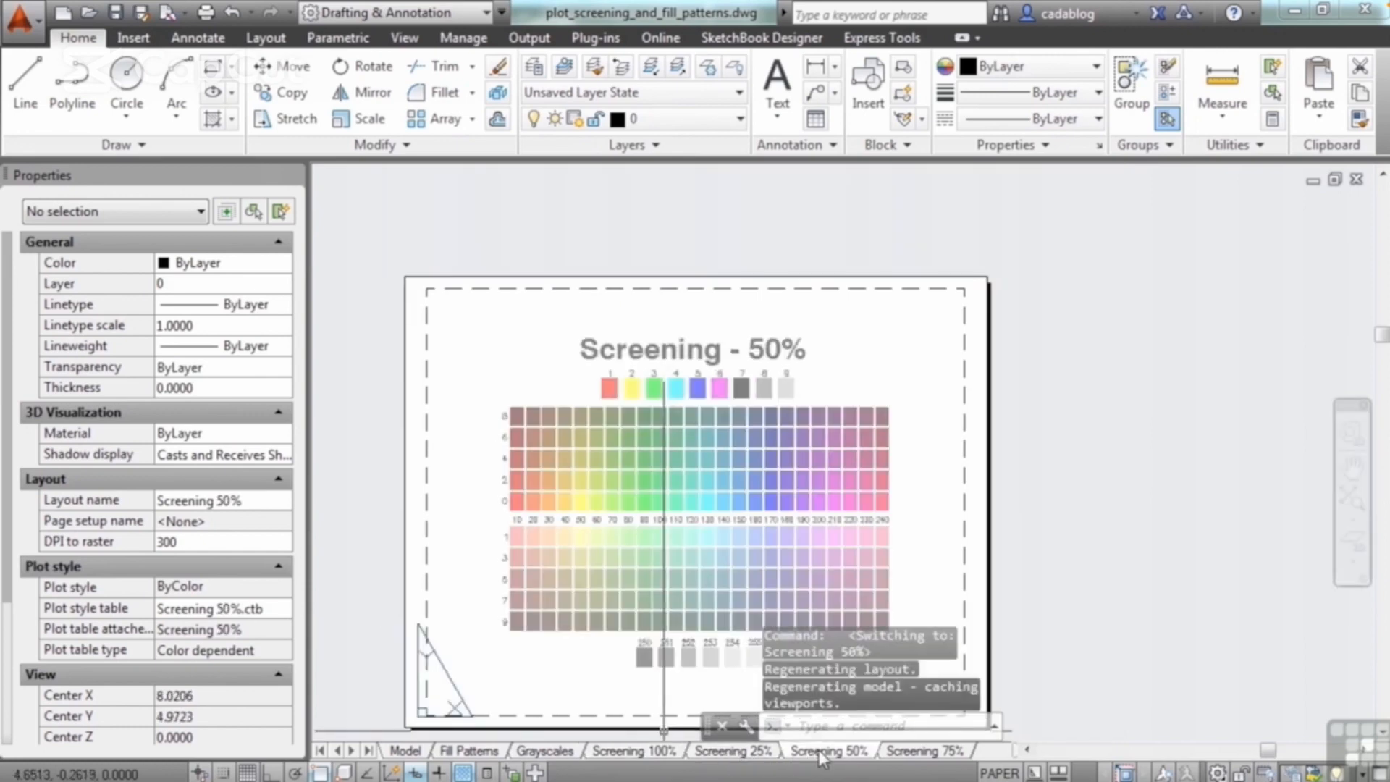
pyautogui.click(913, 755)
pyautogui.moveTo(739, 508); pyautogui.dragTo(778, 481, button='middle')
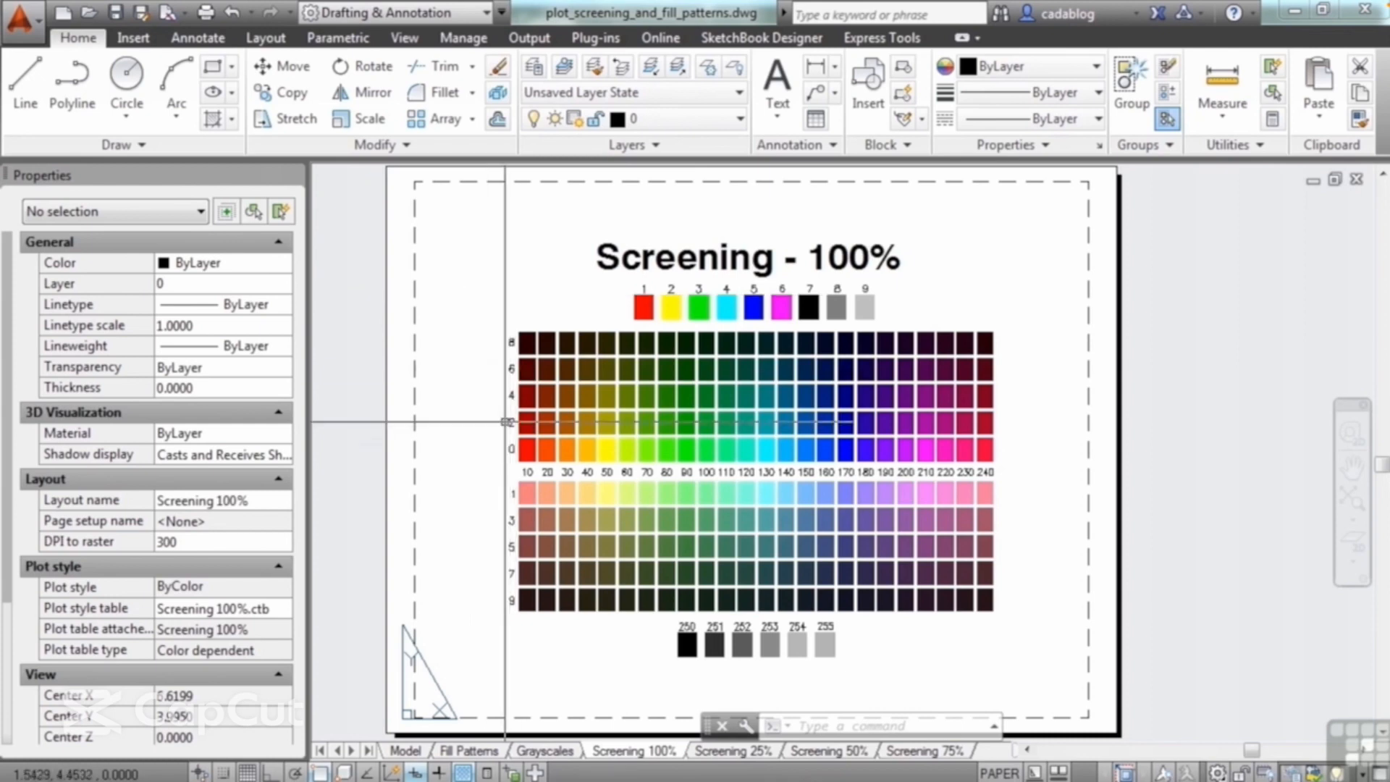
# - Open the Page Setup Manager for the Screening 100% layout and select the Screening 100% page setup
pyautogui.rightClick(630, 753)
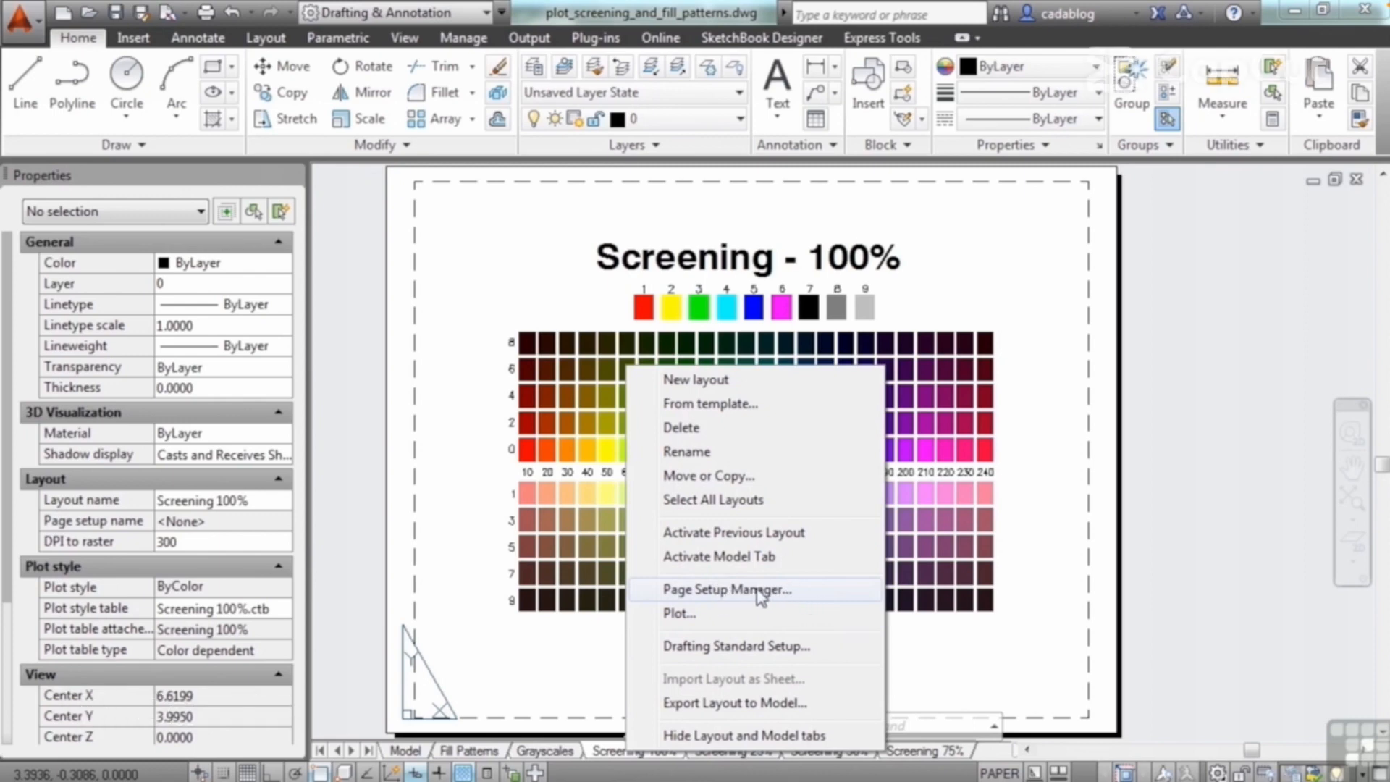
pyautogui.click(727, 590)
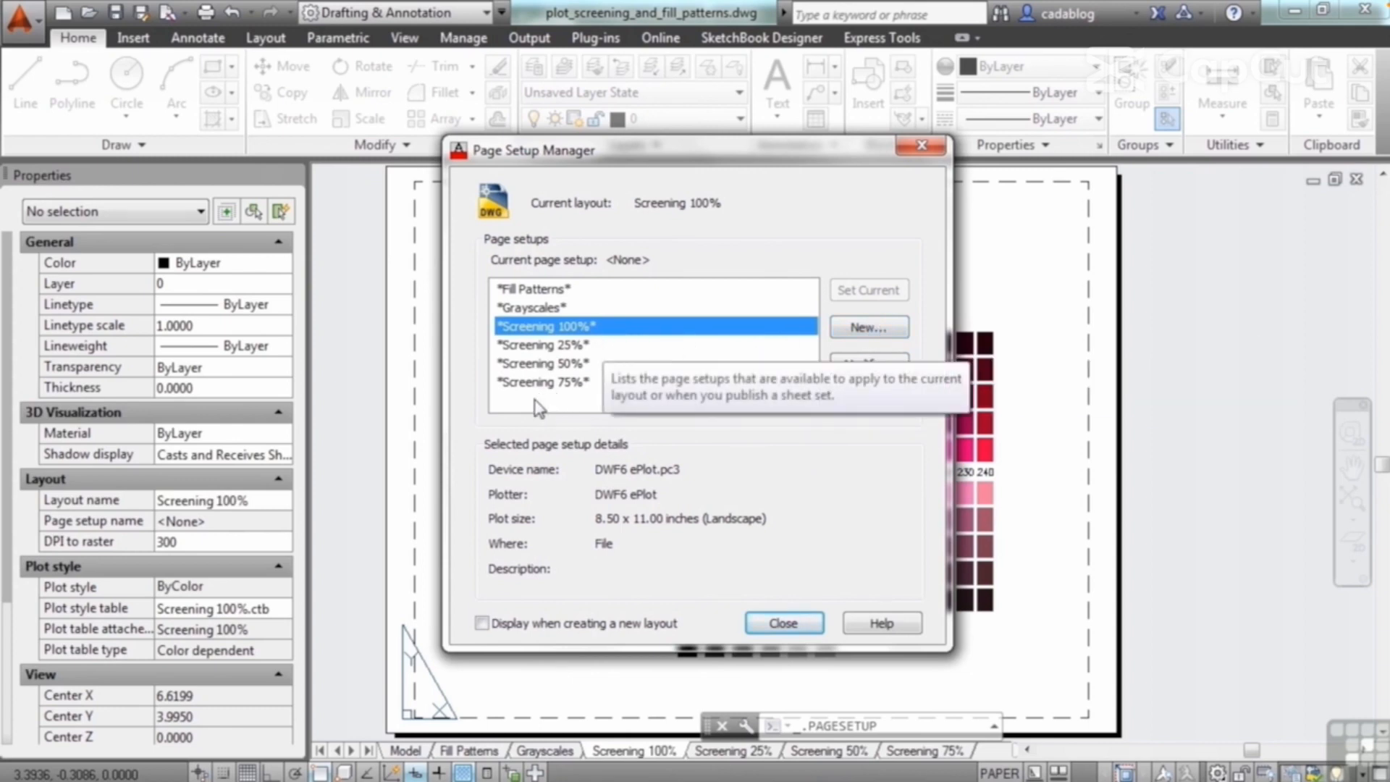
pyautogui.click(500, 385)
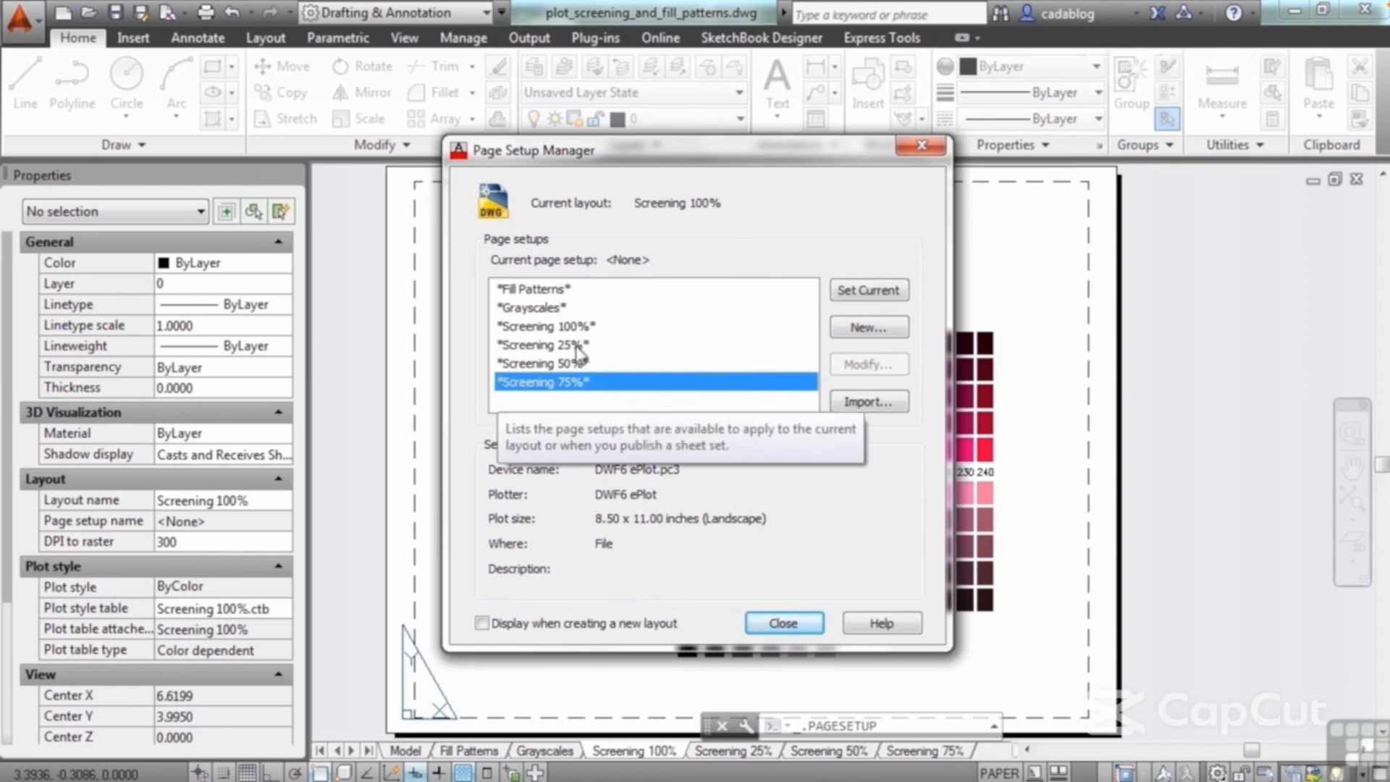
pyautogui.click(559, 327)
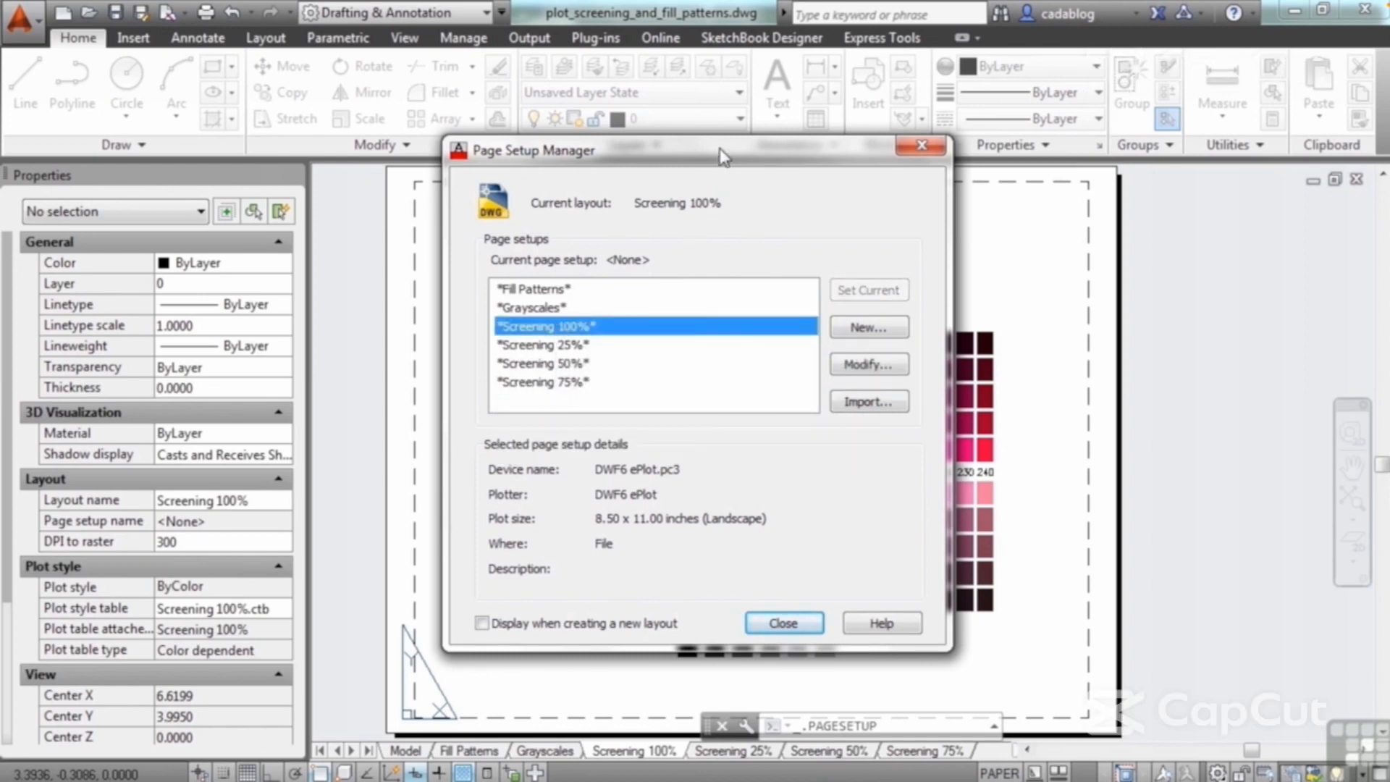
pyautogui.moveTo(724, 153); pyautogui.dragTo(722, 112)
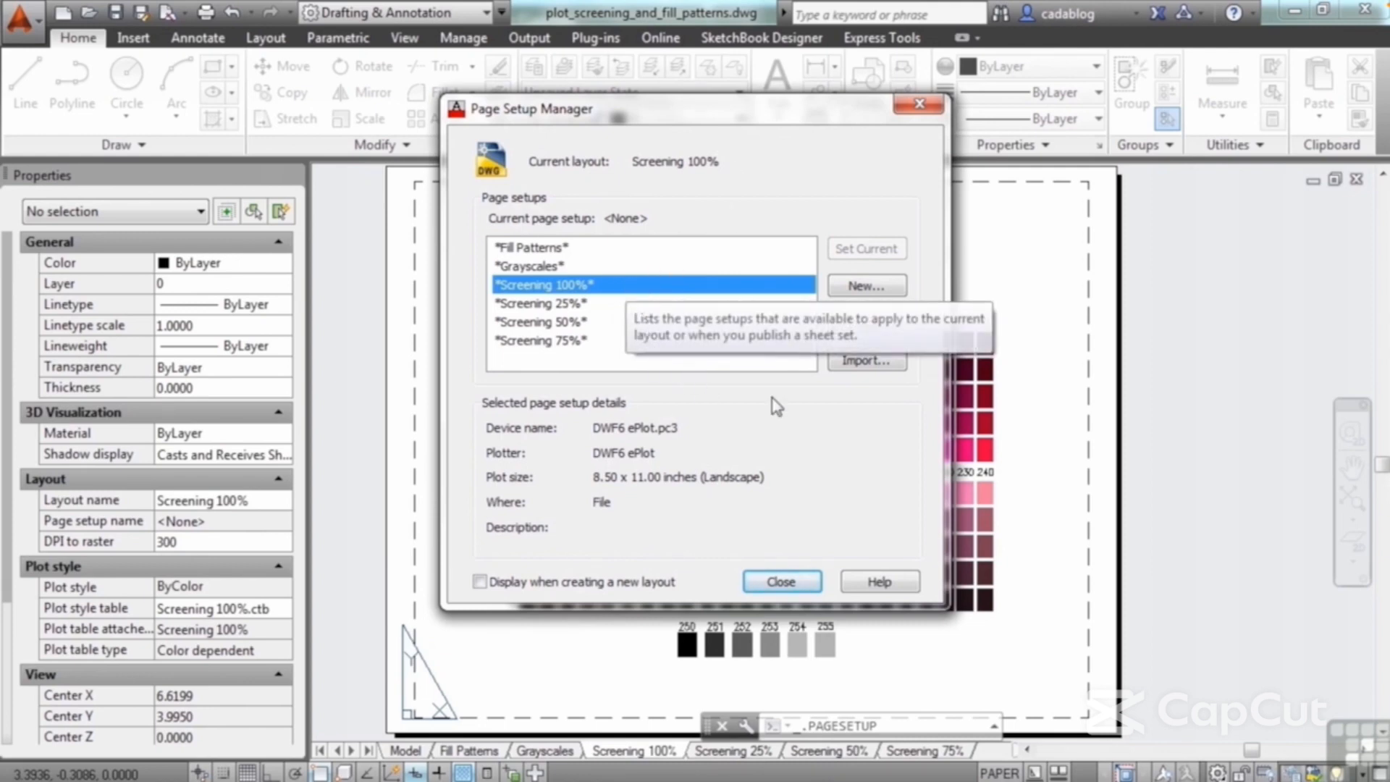
# - Create a new page setup named PDF, starting from the Screening 100% setup
pyautogui.click(857, 287)
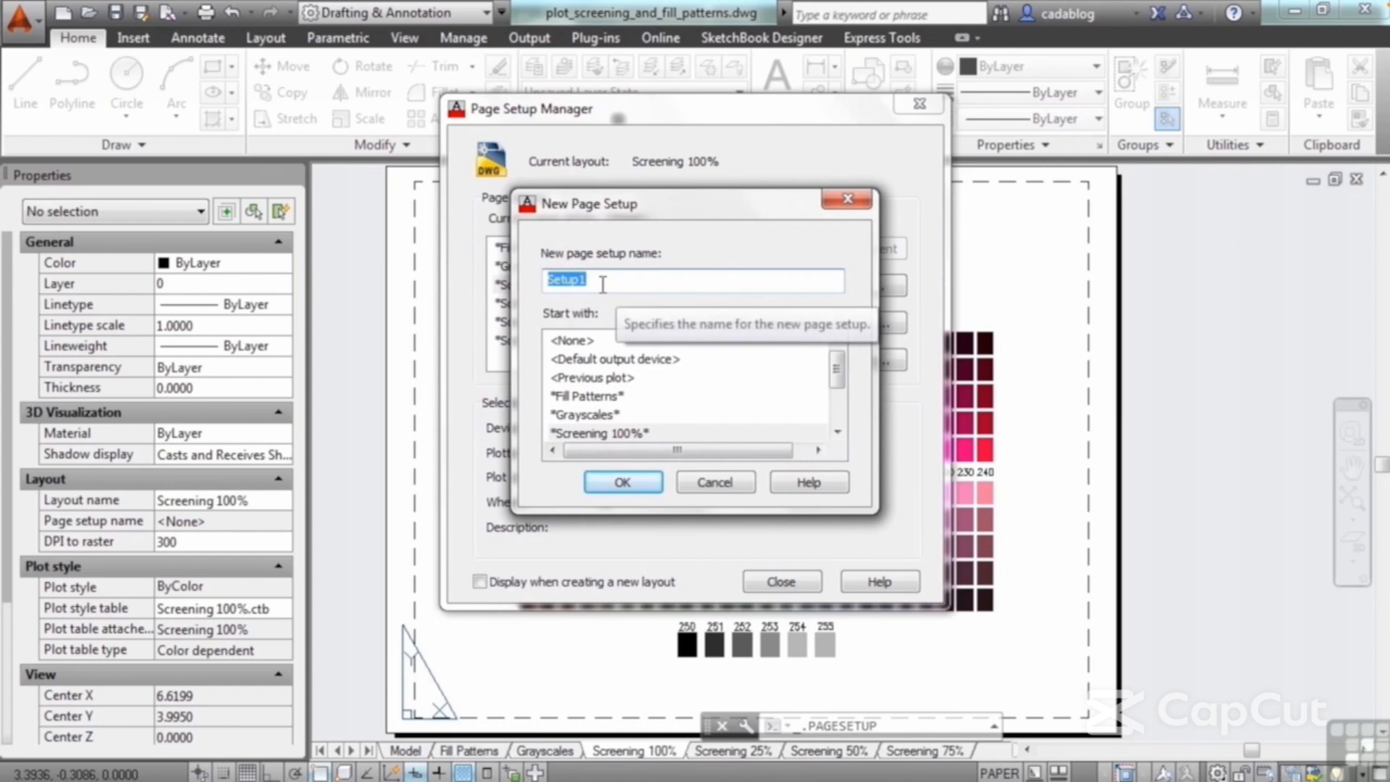
pyautogui.click(599, 281)
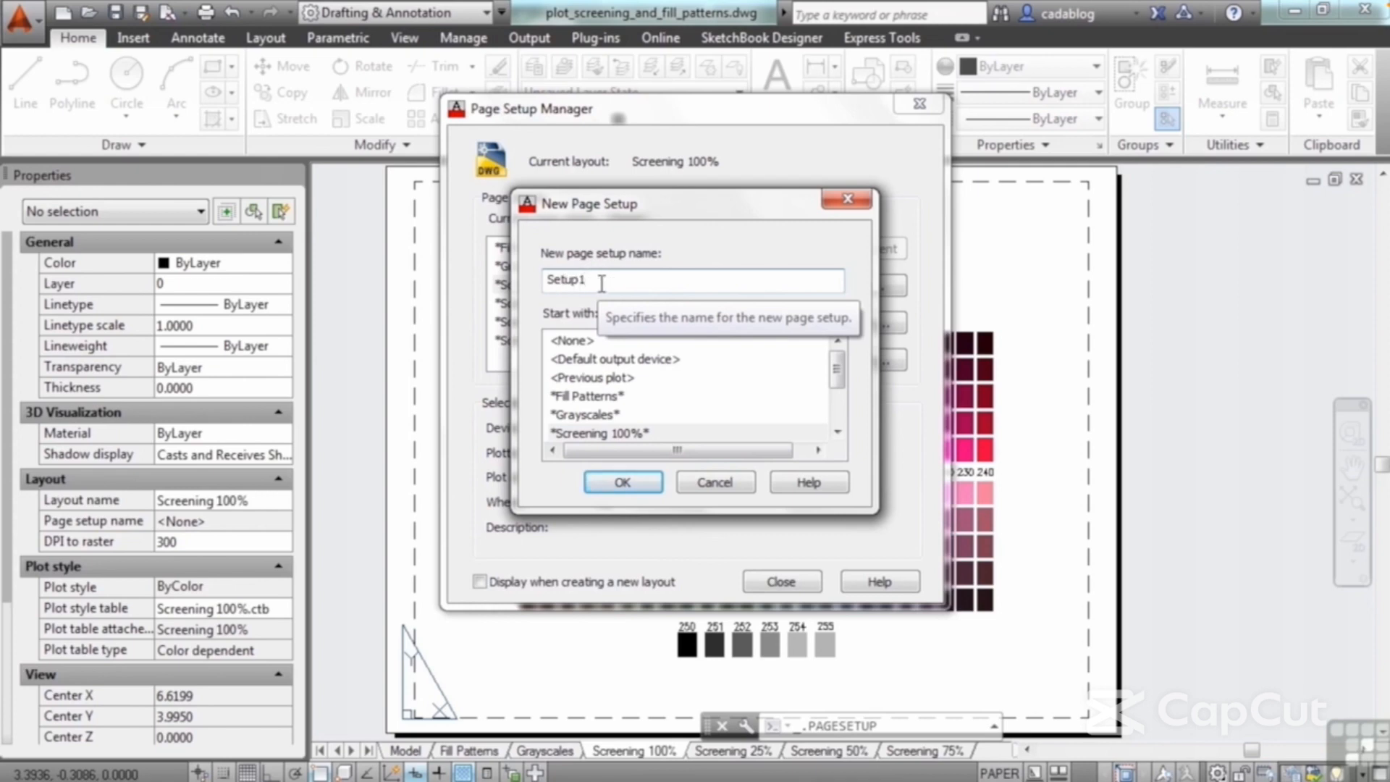
pyautogui.press('BackSpace')
pyautogui.write('PDF')
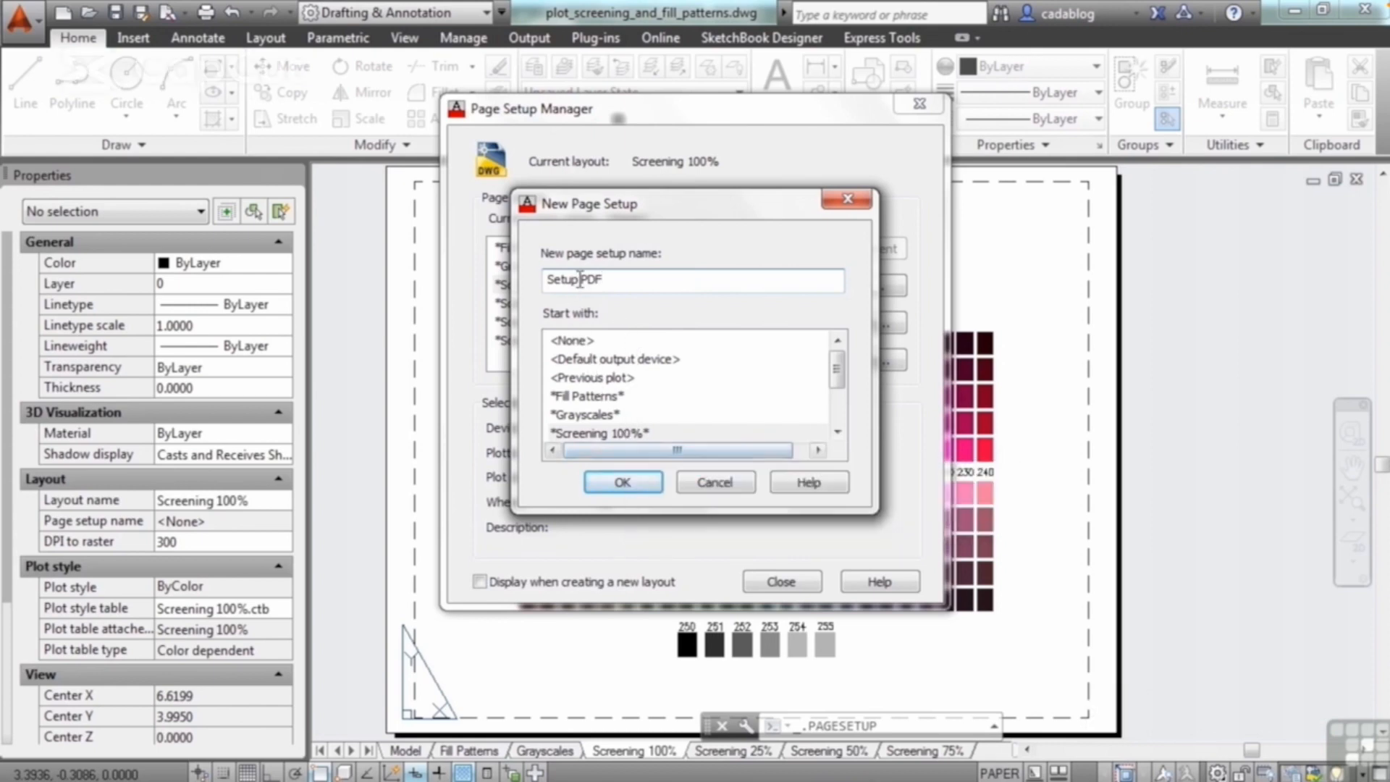
pyautogui.click(580, 280)
pyautogui.press('BackSpace')
pyautogui.press('BackSpace')
pyautogui.press('BackSpace')
pyautogui.press('BackSpace')
pyautogui.press('BackSpace')
pyautogui.press('BackSpace')
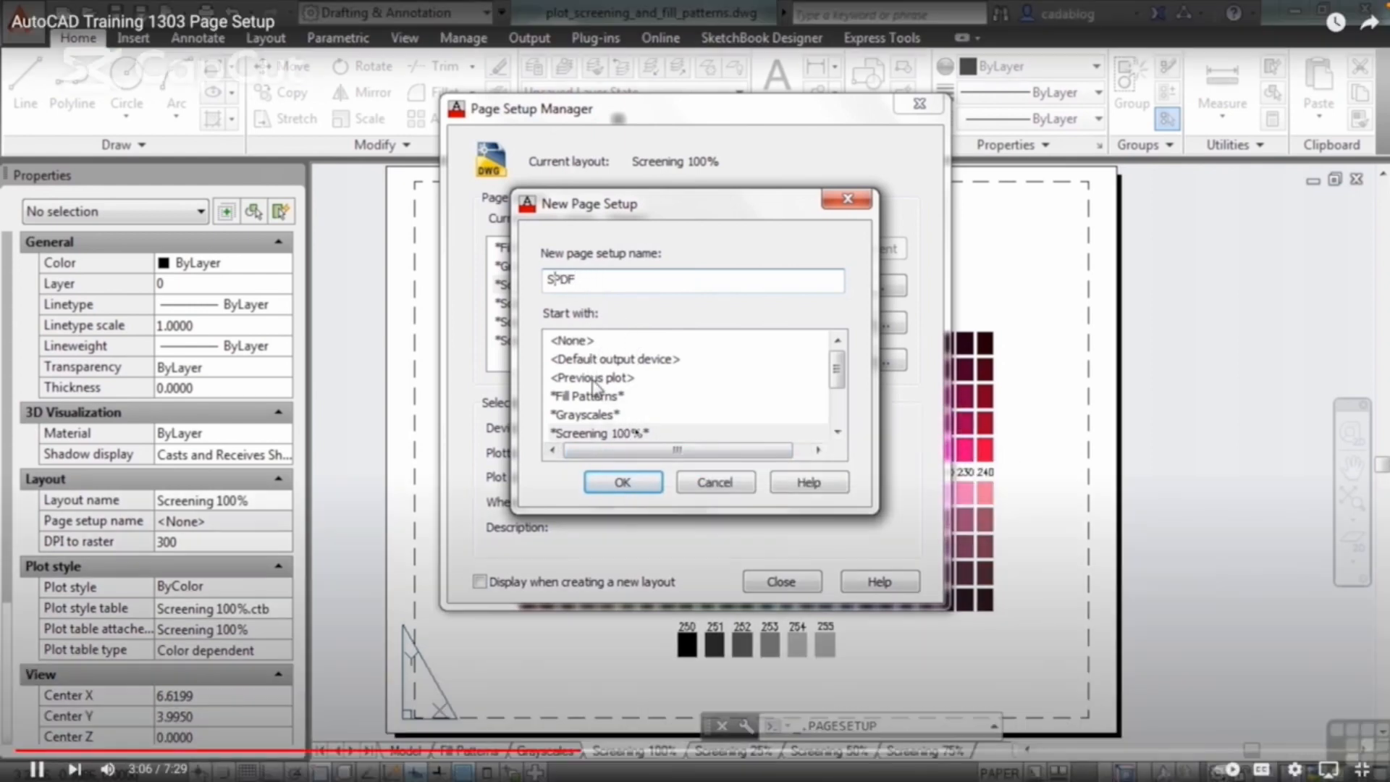
pyautogui.click(641, 488)
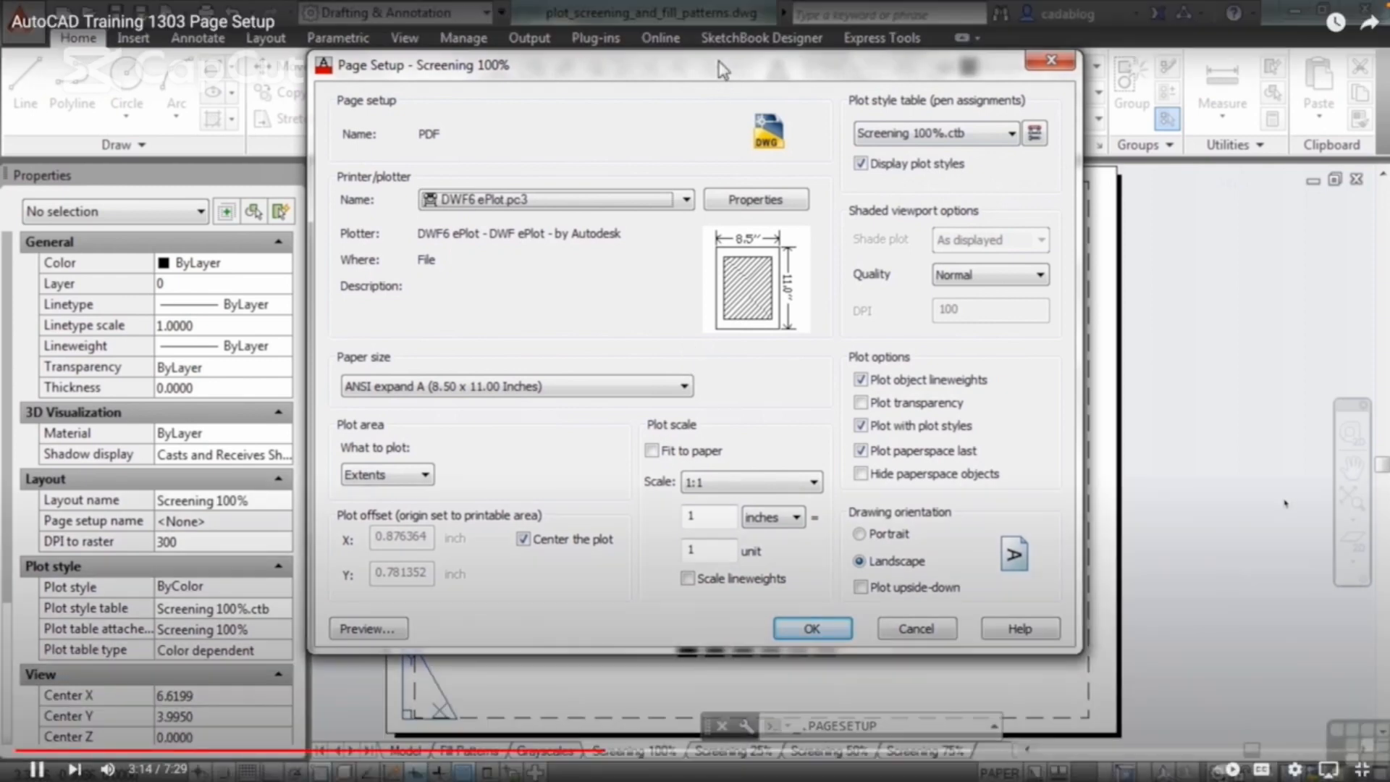
# - Set the PDF page setup's plotter to DWG To PDF.pc3
pyautogui.moveTo(717, 73); pyautogui.dragTo(688, 70)
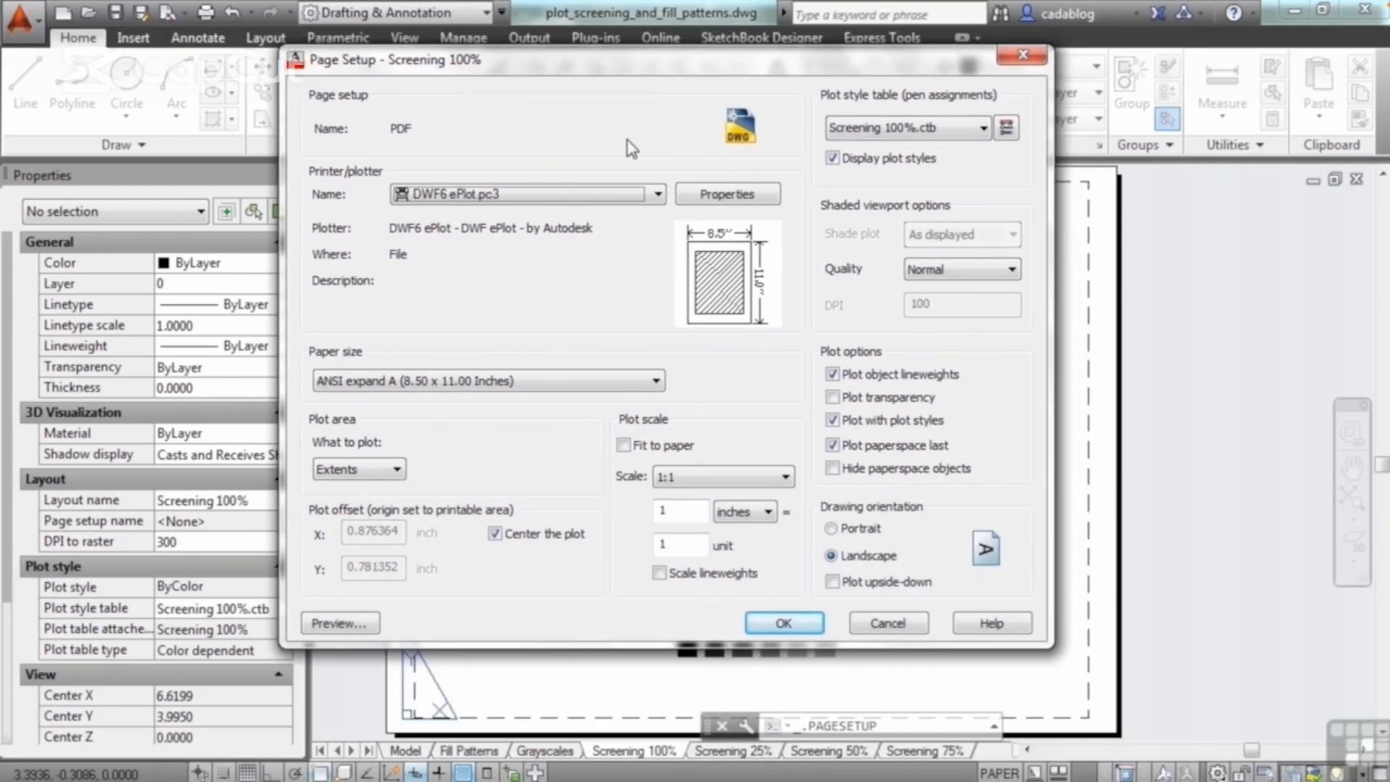
pyautogui.click(657, 194)
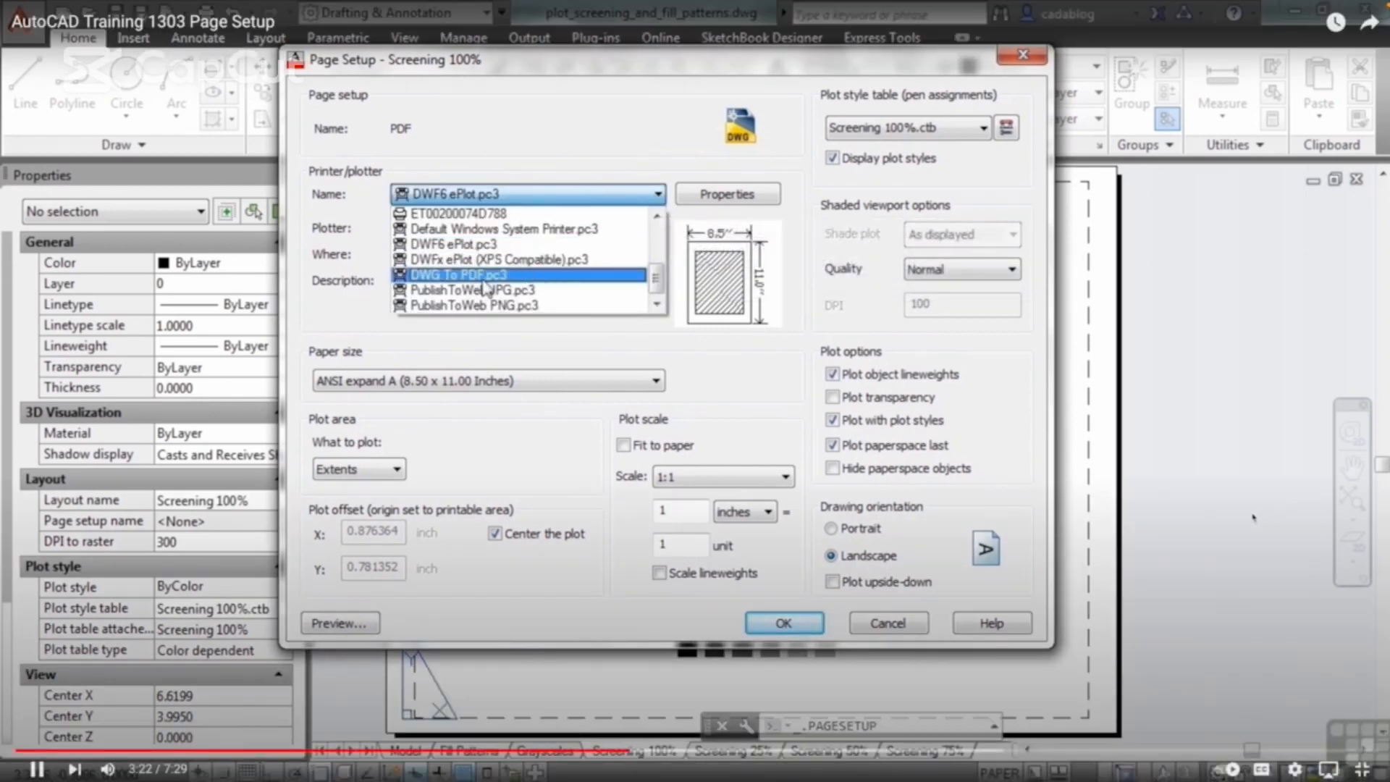
pyautogui.click(485, 279)
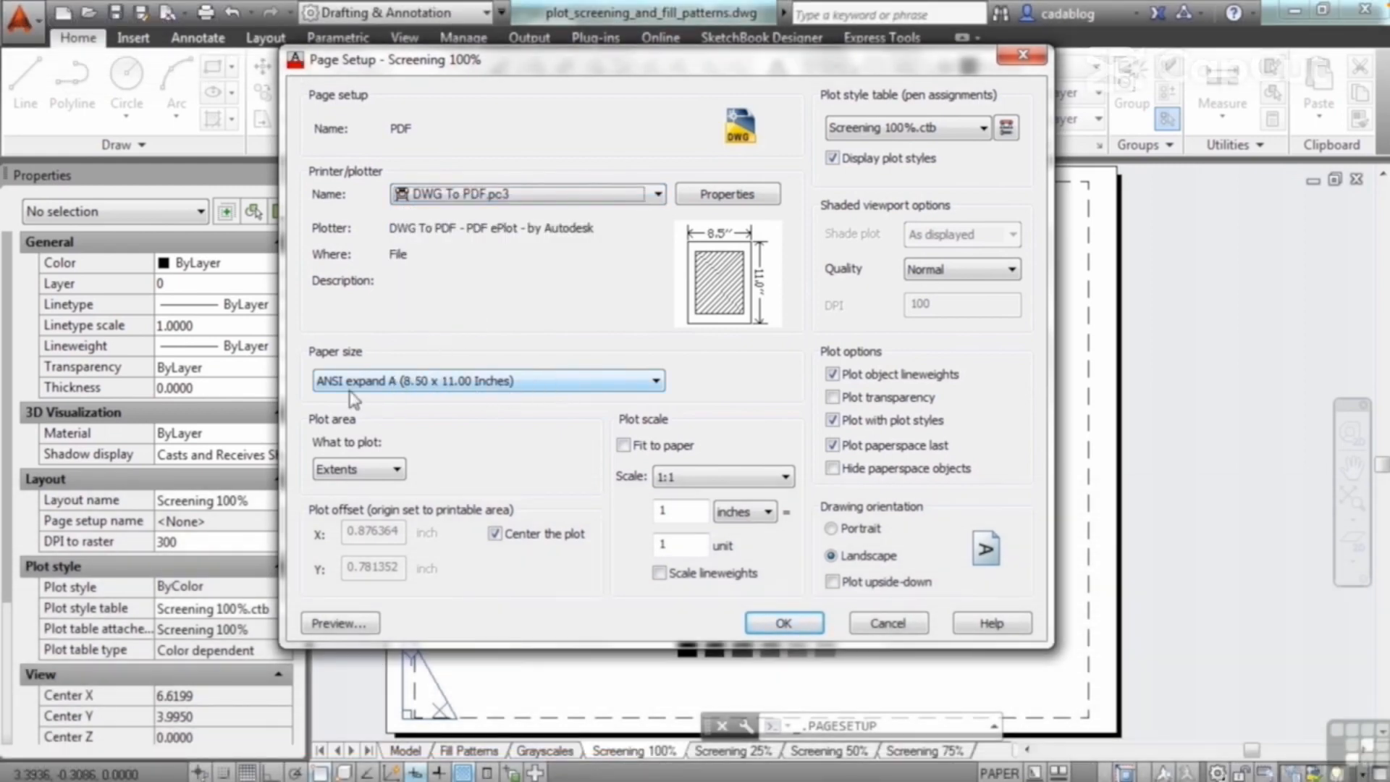
# - Set the plot area of the PDF page setup to Layout
pyautogui.click(396, 470)
pyautogui.click(378, 519)
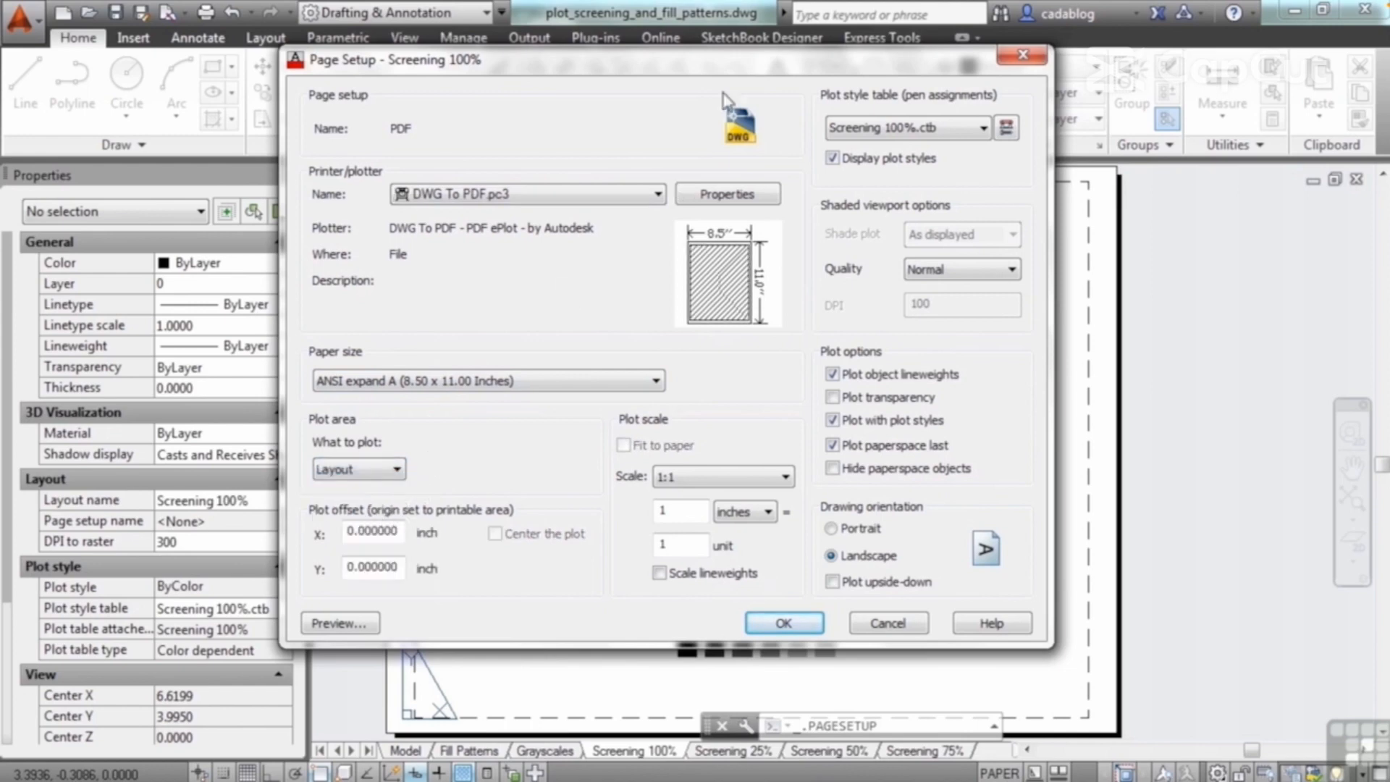
pyautogui.moveTo(907, 58)
pyautogui.mouseDown()
pyautogui.moveTo(322, 81)
pyautogui.moveTo(441, 73)
pyautogui.moveTo(612, 16)
pyautogui.moveTo(654, 93)
pyautogui.moveTo(211, 271)
pyautogui.moveTo(190, 175)
pyautogui.moveTo(902, 91)
pyautogui.moveTo(929, 64)
pyautogui.mouseUp()
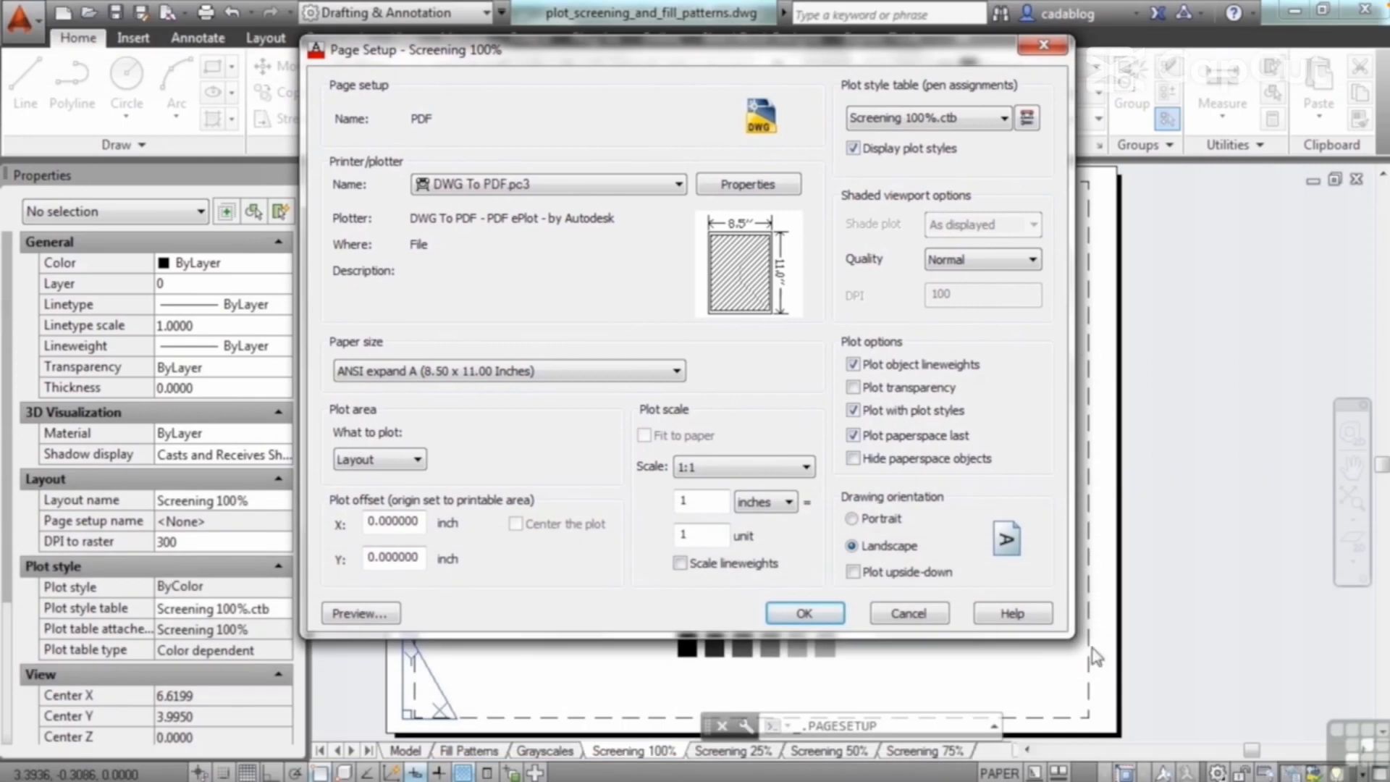
pyautogui.rightClick(1256, 468)
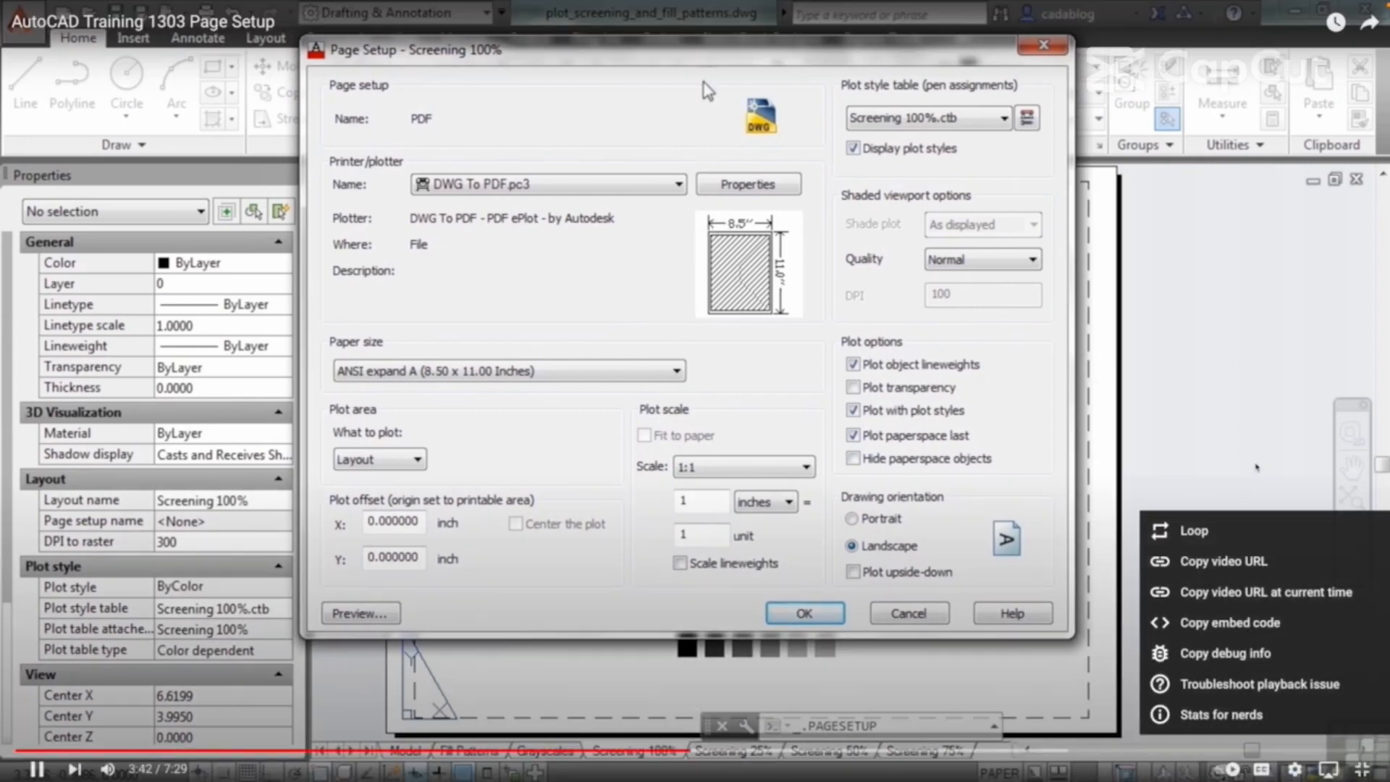
pyautogui.click(708, 91)
pyautogui.click(387, 496)
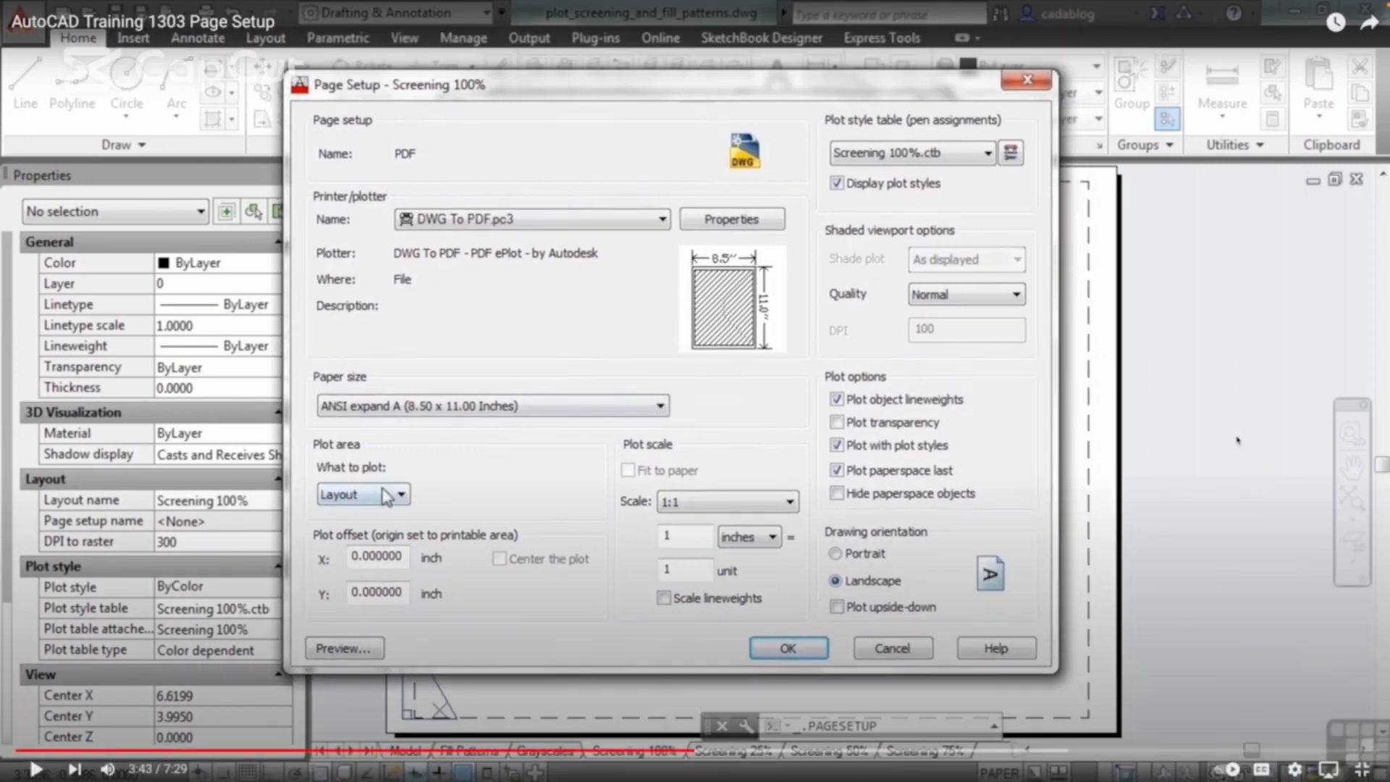
# - Assign the acad.ctb plot style table to the PDF page setup and preview the plot
pyautogui.moveTo(1040, 4)
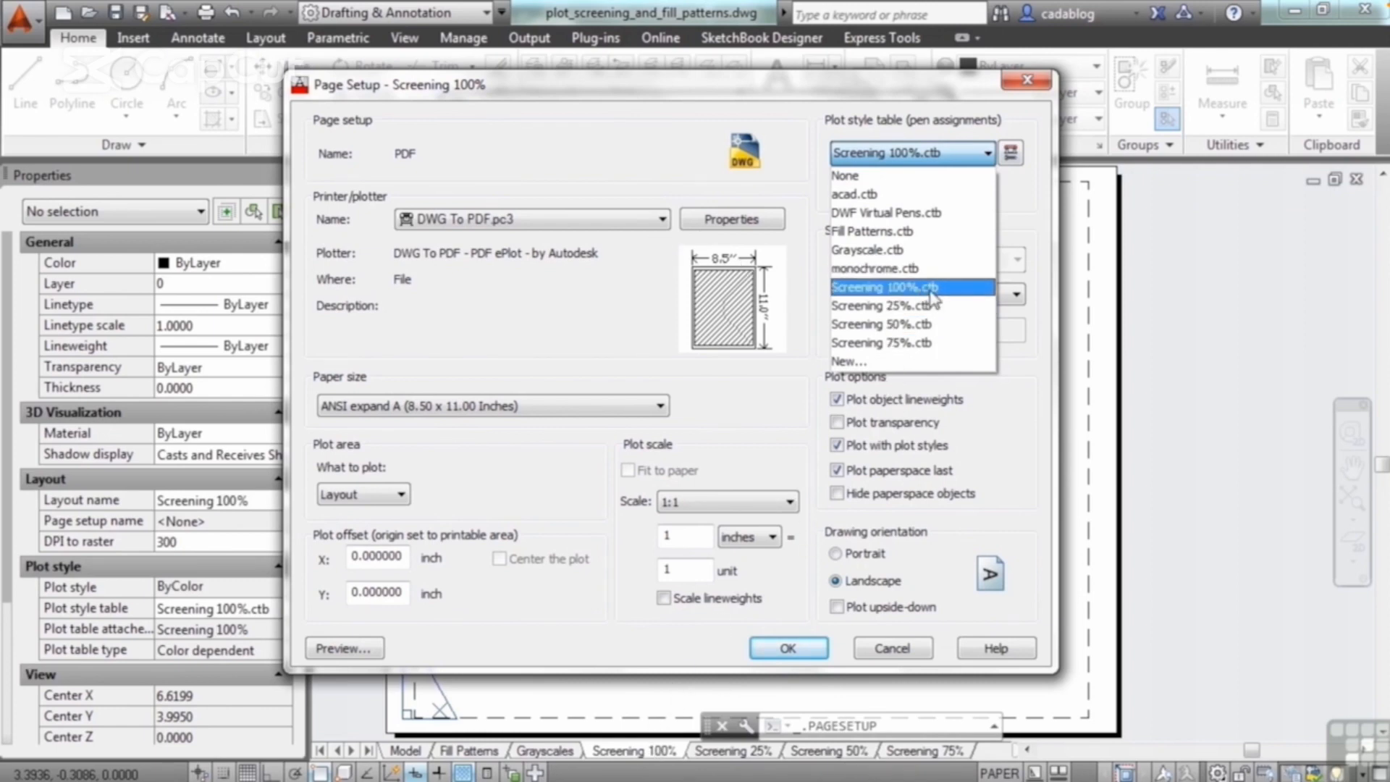
pyautogui.click(905, 196)
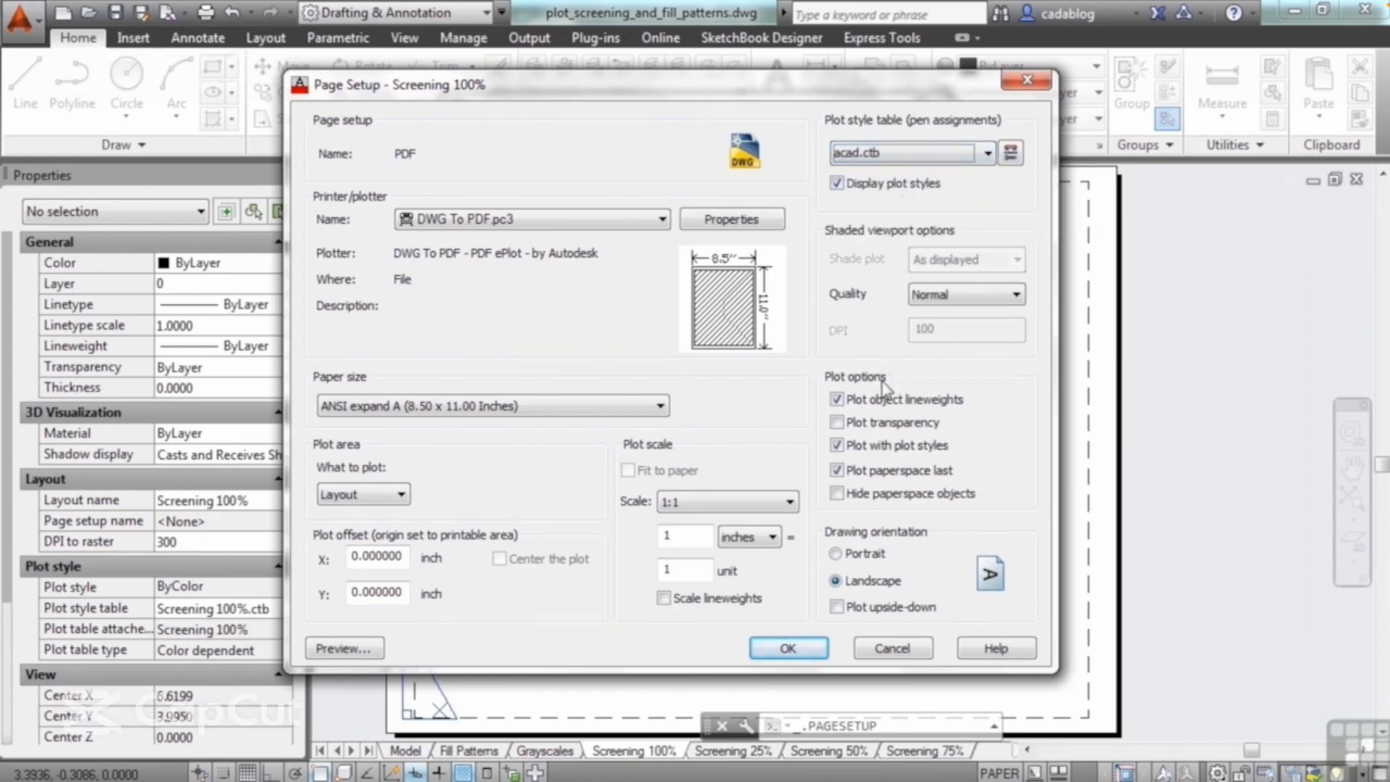
pyautogui.click(344, 648)
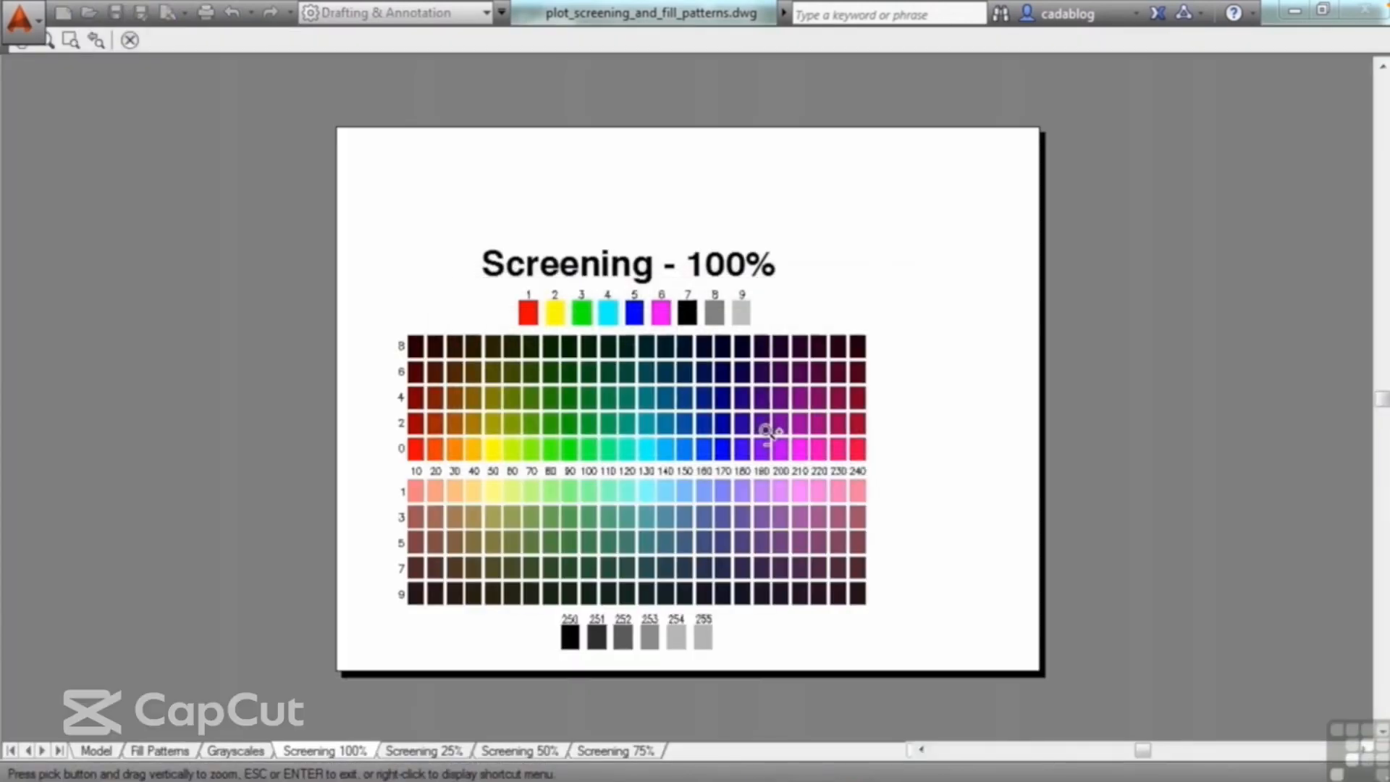
# - Leave the plot preview and save the settings of the PDF page setup
pyautogui.rightClick(700, 439)
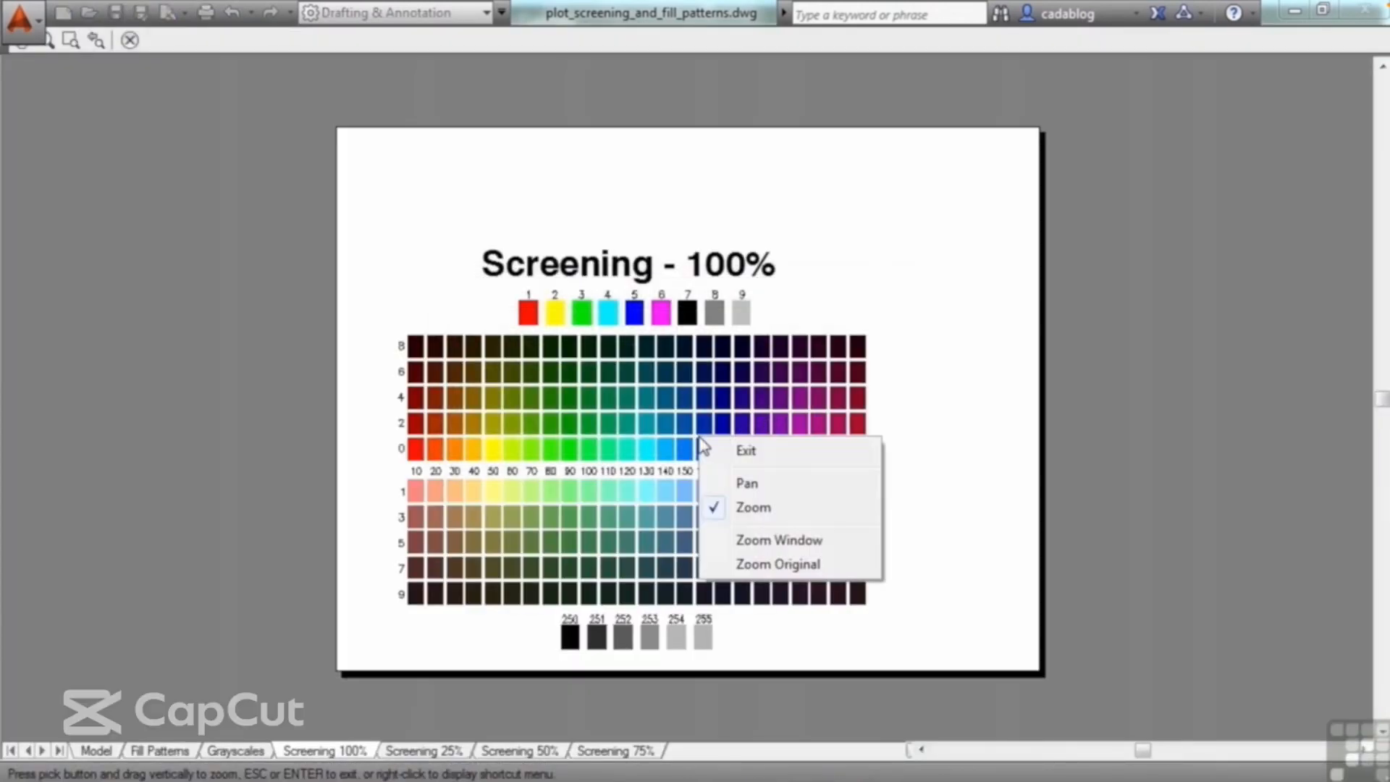
pyautogui.click(745, 450)
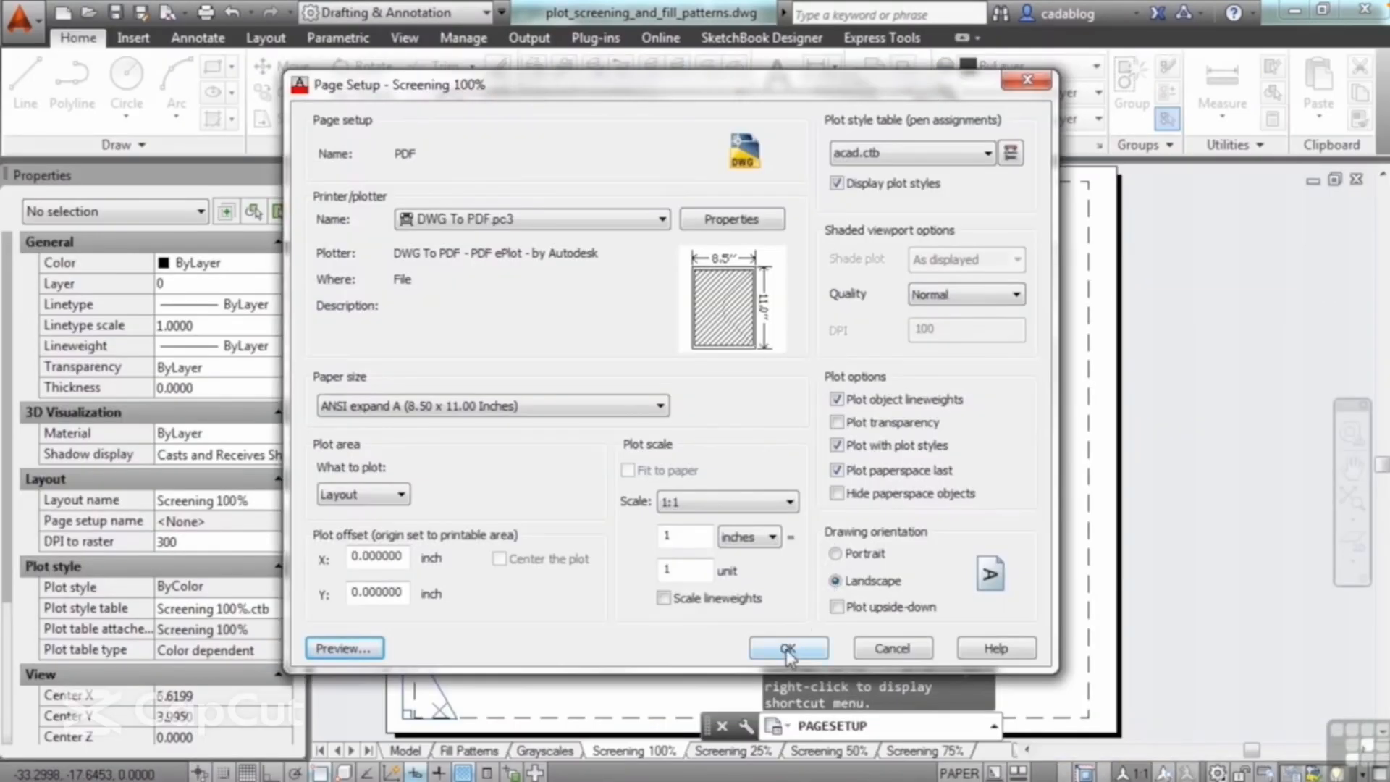
pyautogui.click(788, 649)
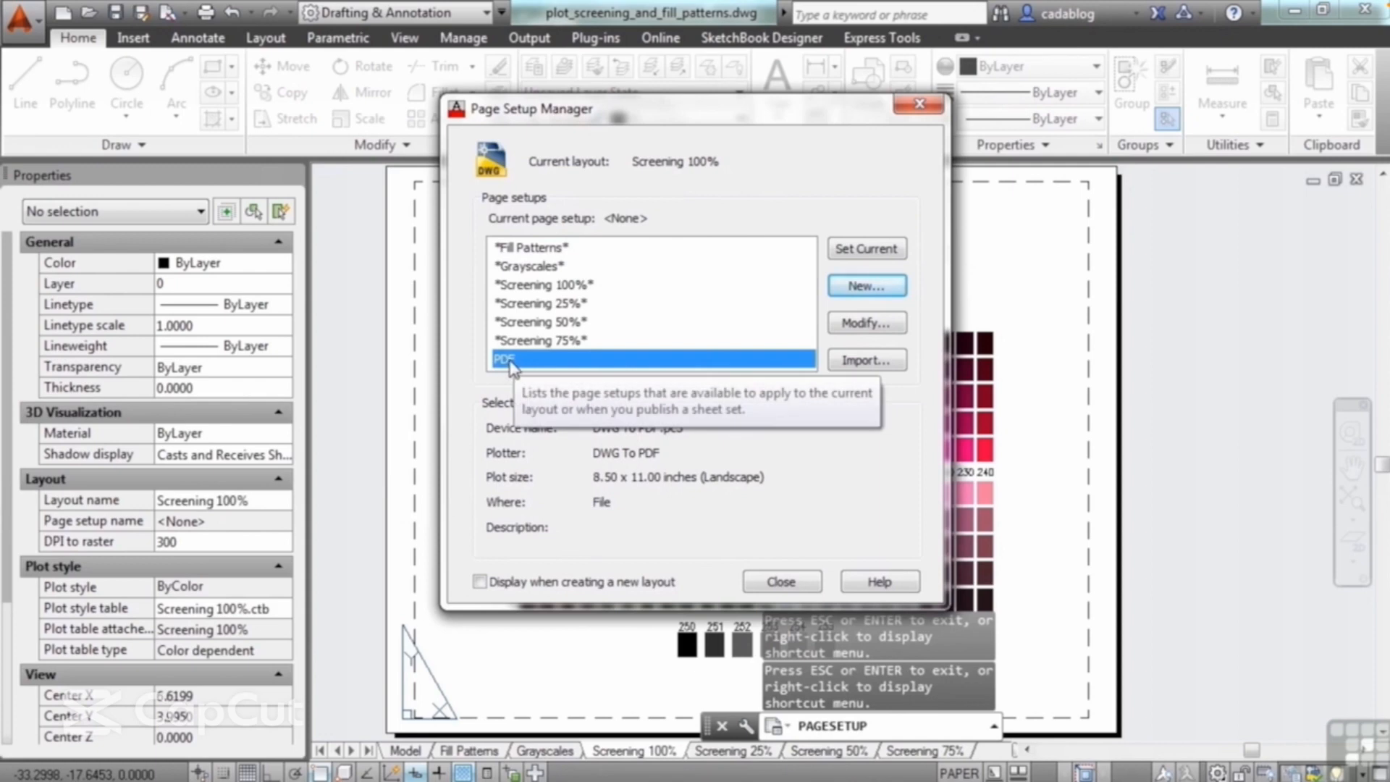
# - Make PDF the current page setup for the Screening 100% layout and close the page setup manager
pyautogui.click(555, 288)
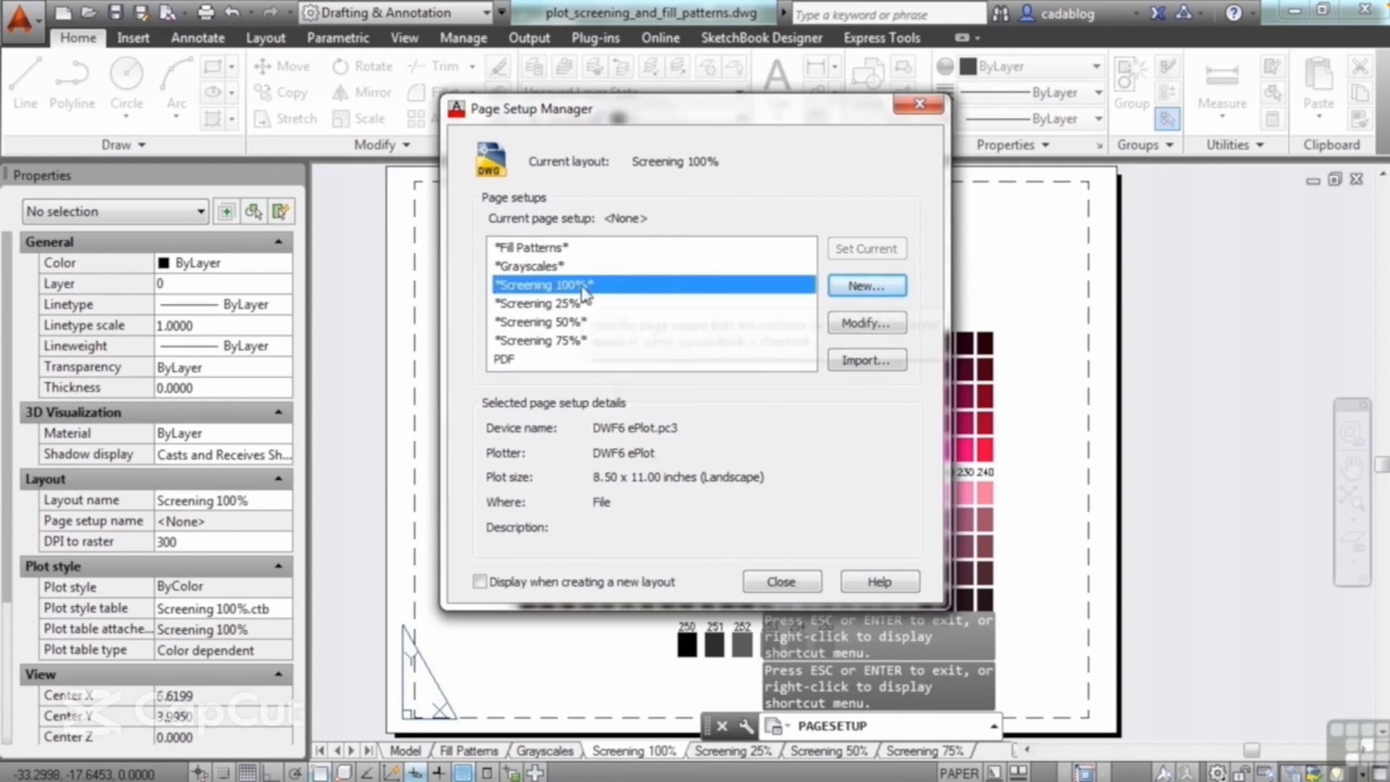
pyautogui.click(504, 360)
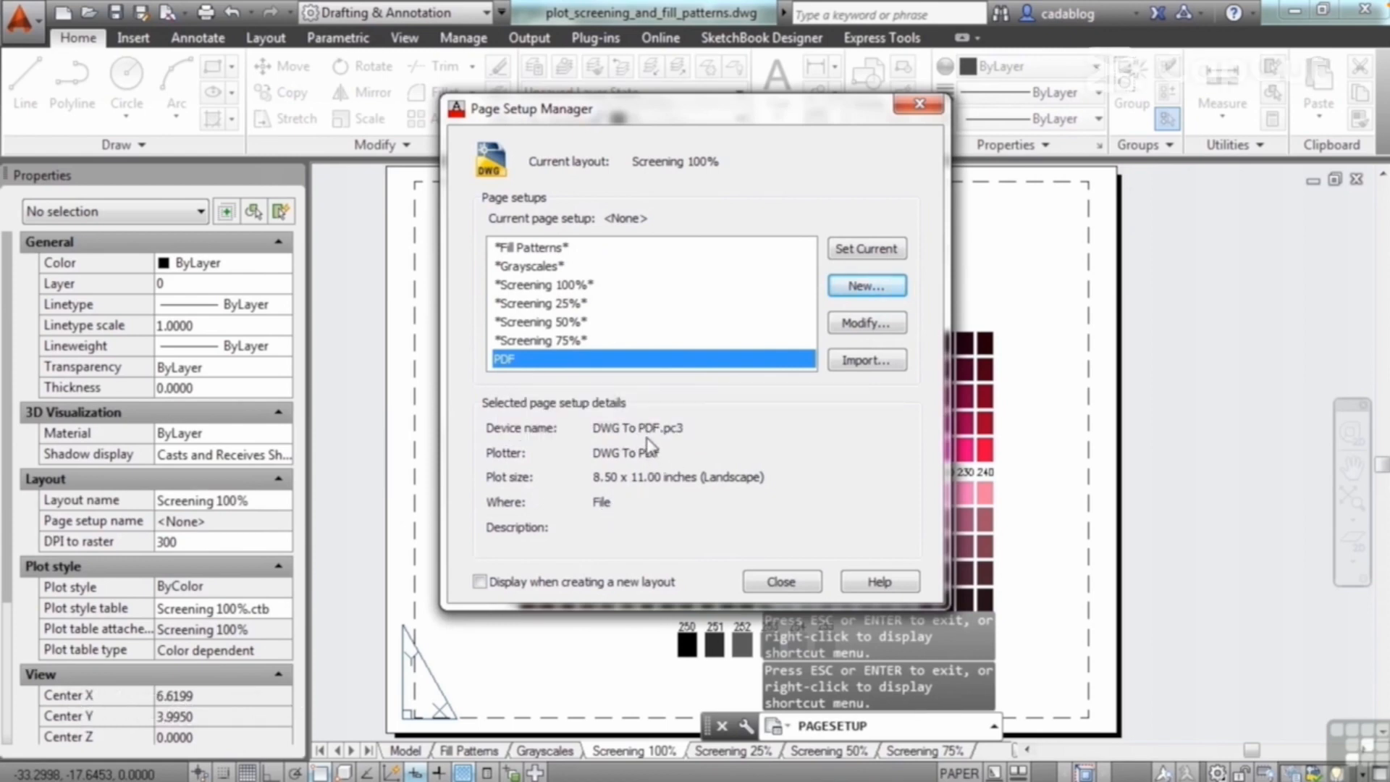
pyautogui.click(876, 253)
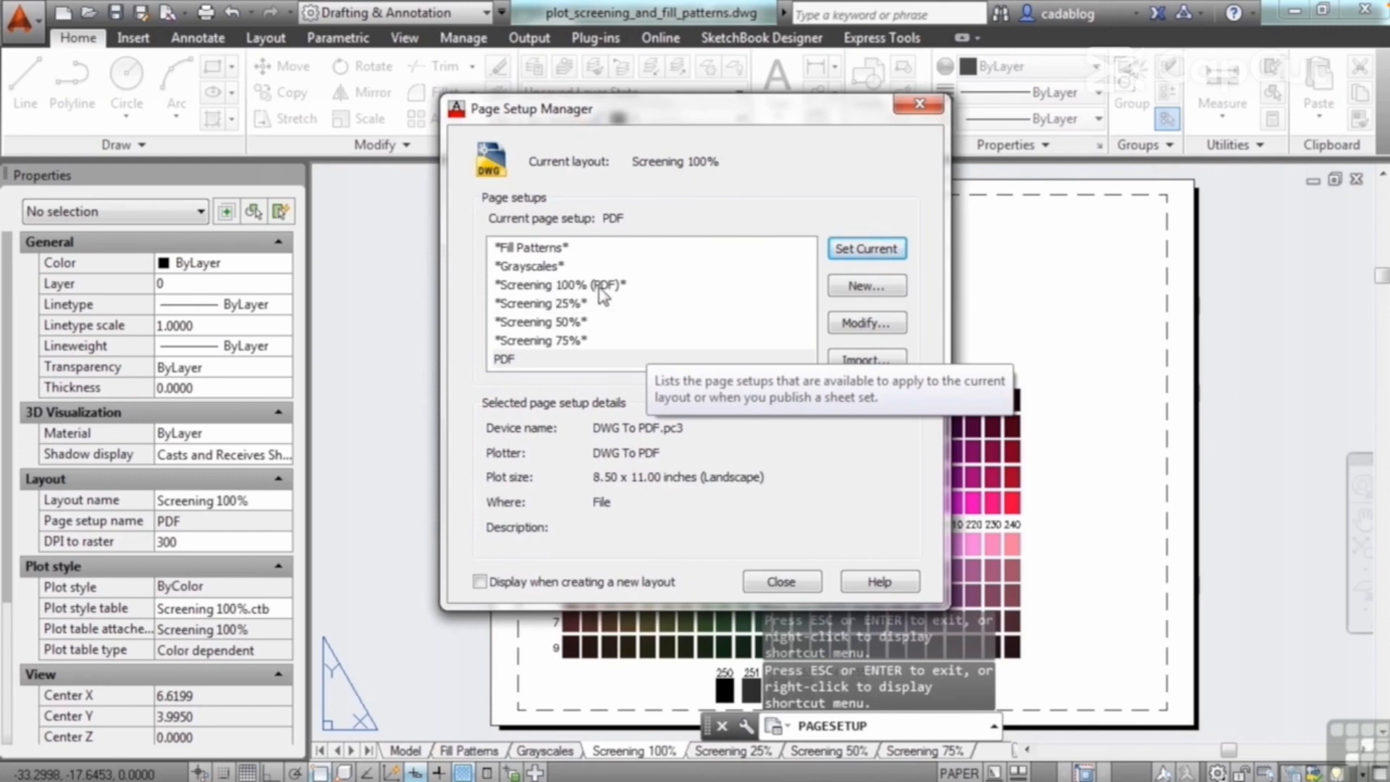
pyautogui.click(782, 582)
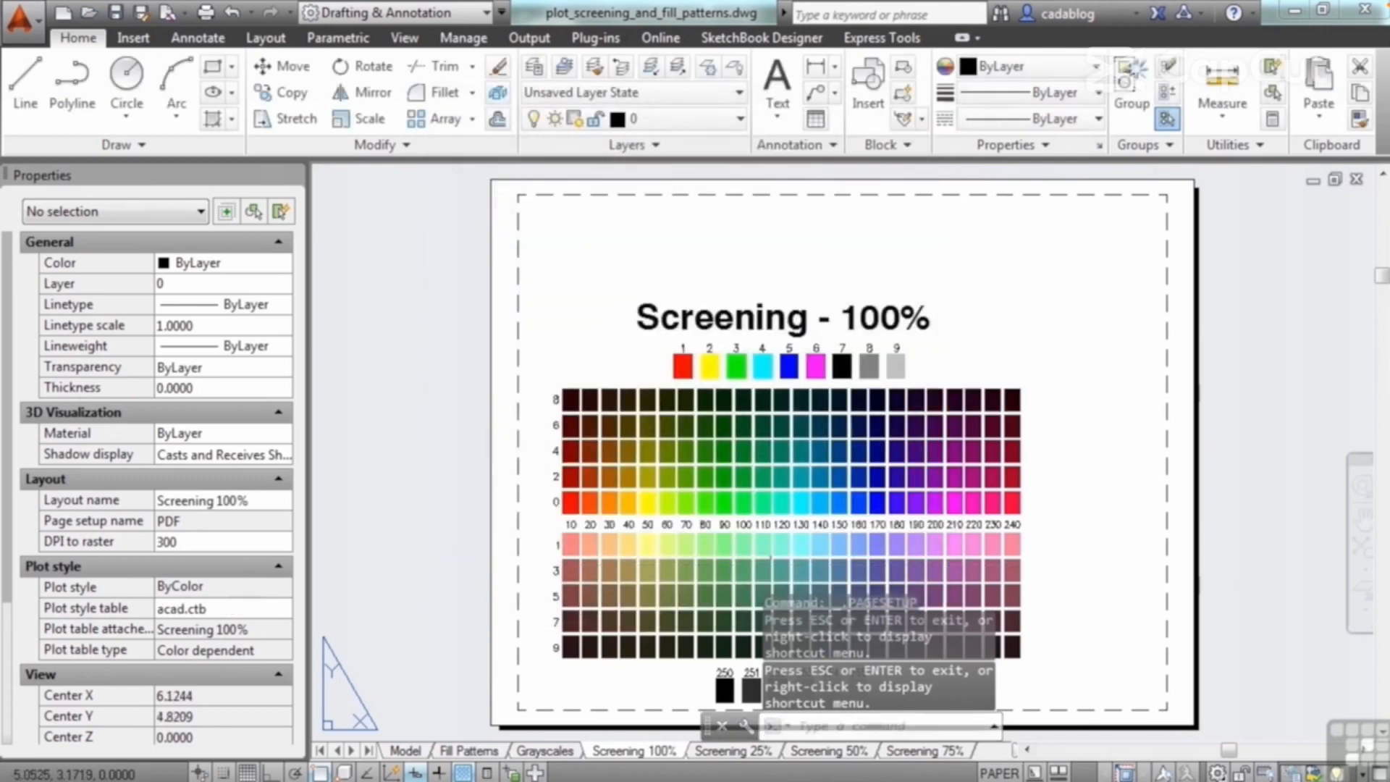
# - Plot the Screening 100% layout with the PDF page setup to plot_screening_and_fill_patterns-Screening 100%.pdf
pyautogui.write('p')
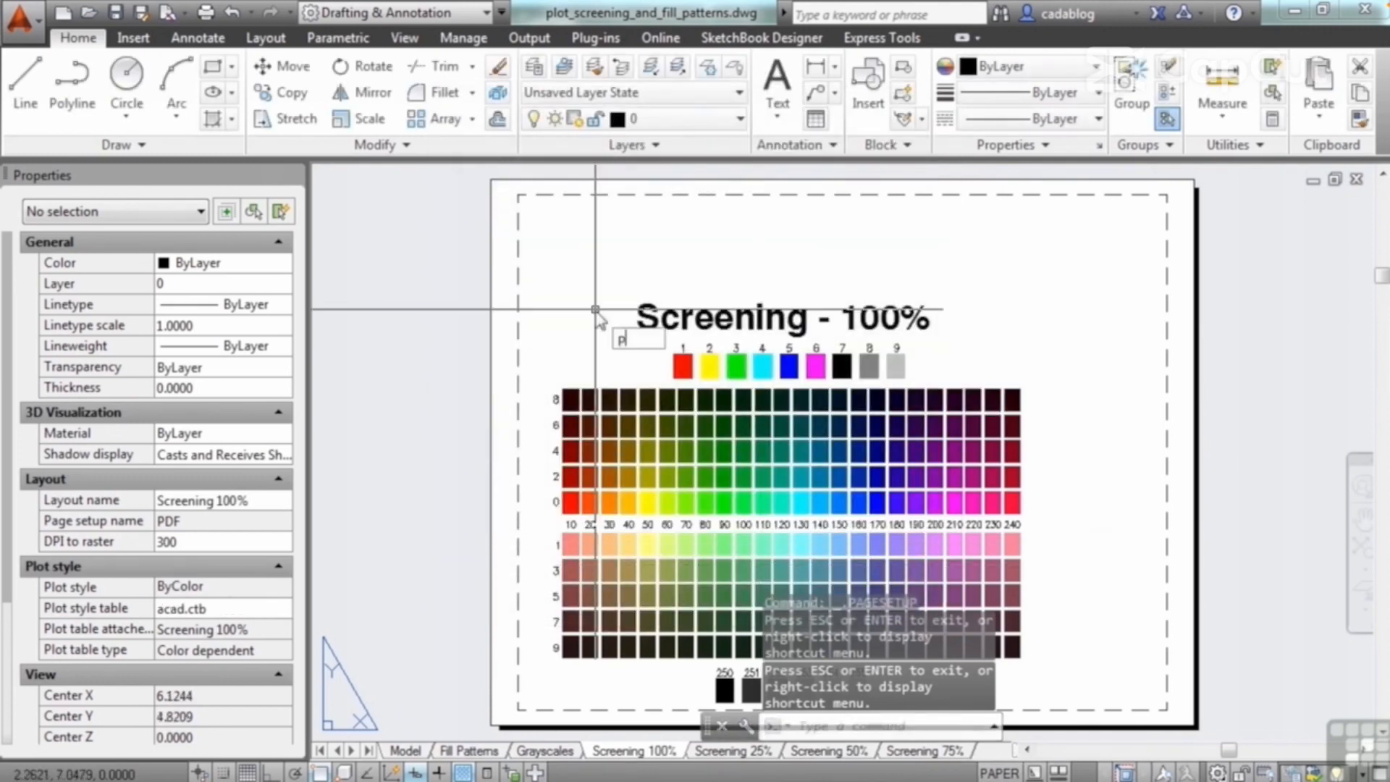
pyautogui.press('Return')
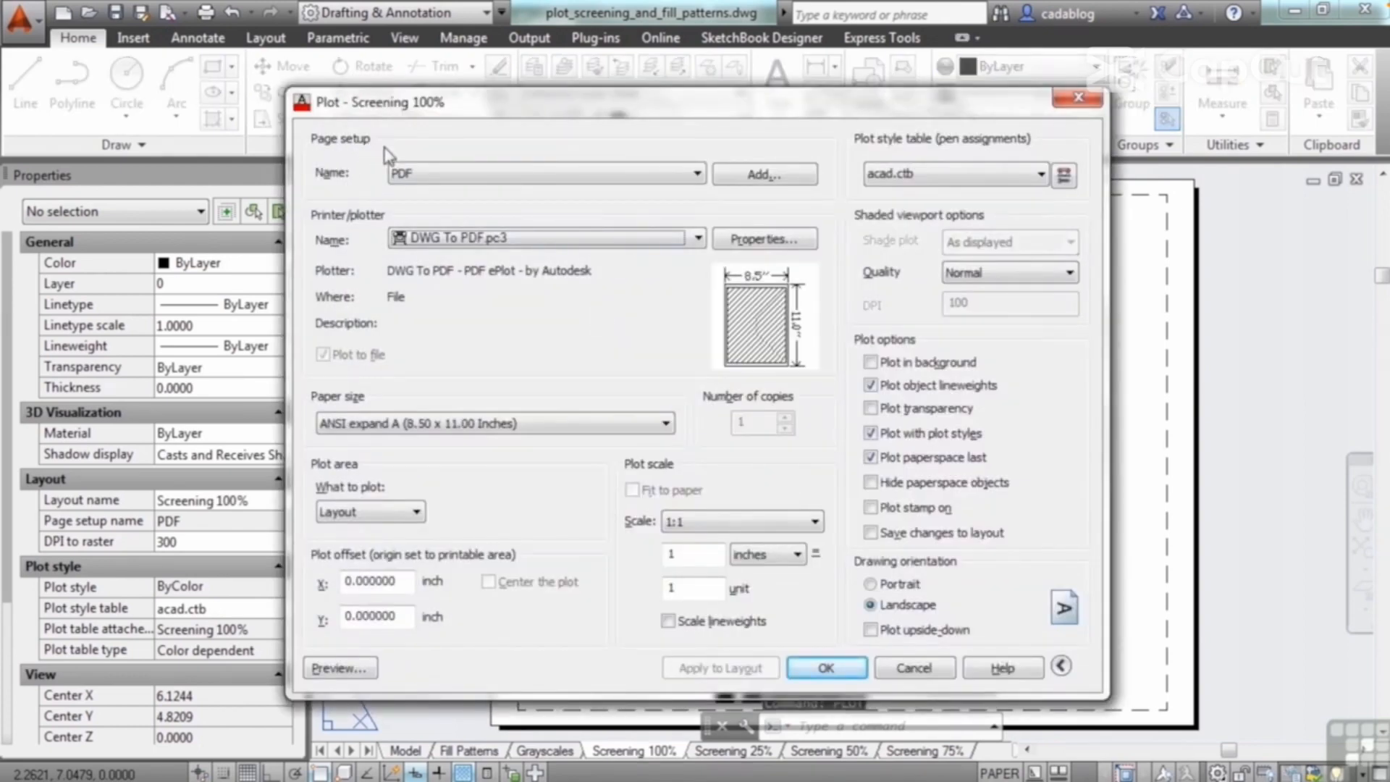
pyautogui.click(658, 179)
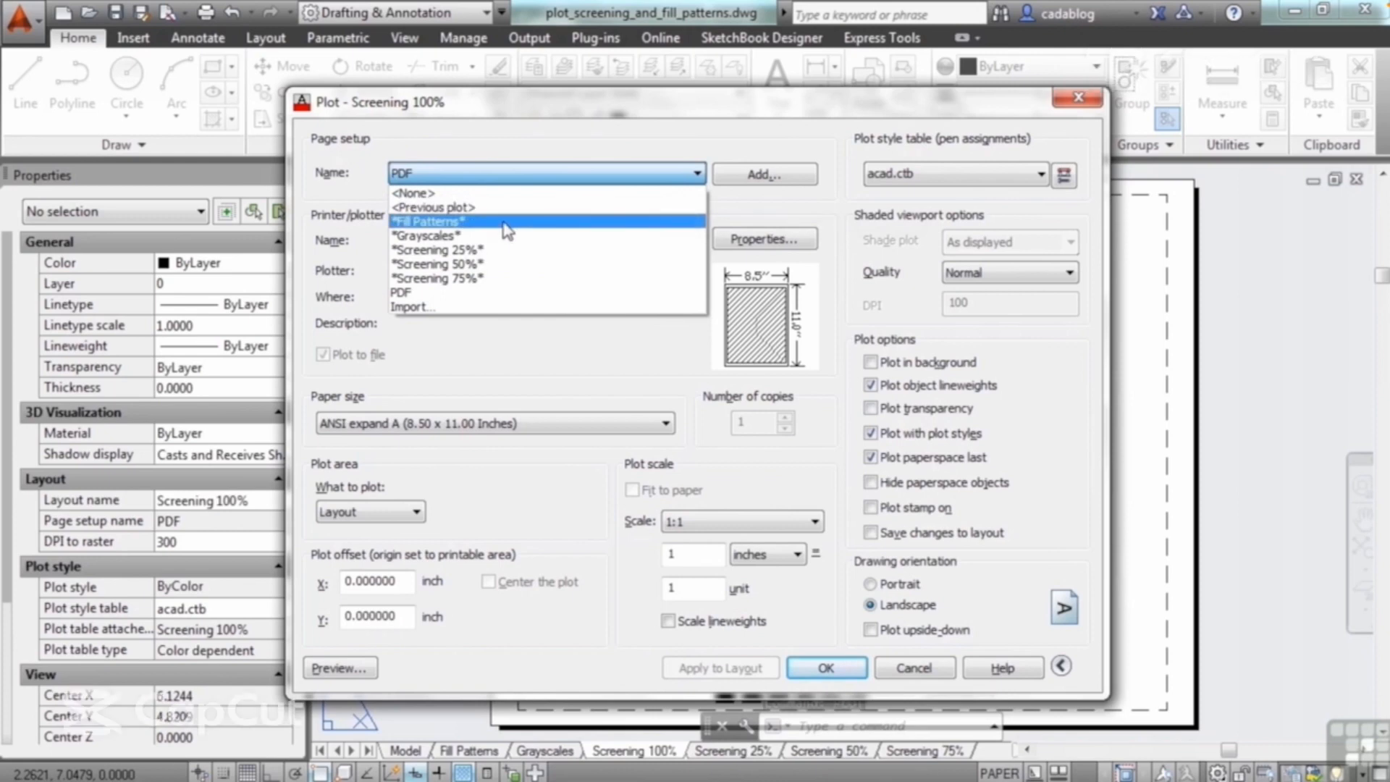
pyautogui.click(411, 293)
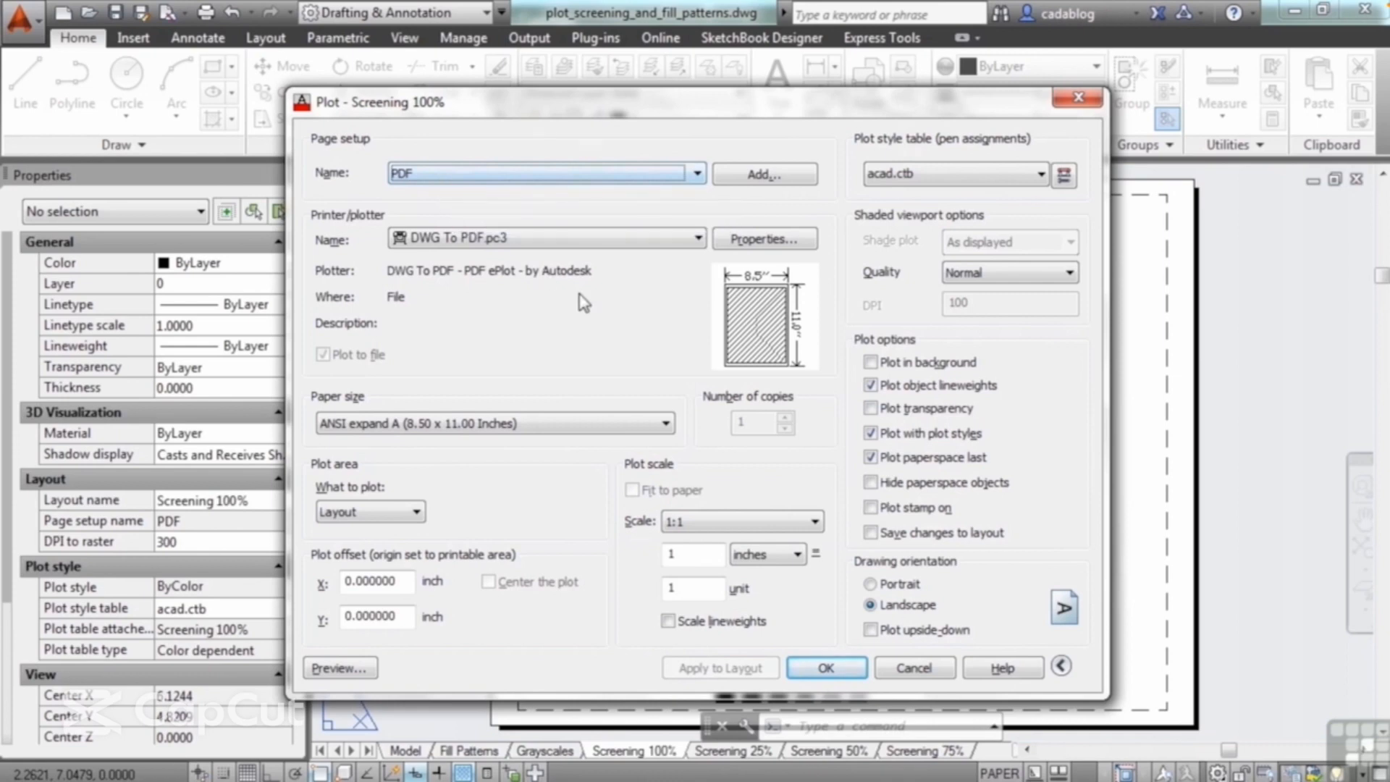
pyautogui.click(826, 667)
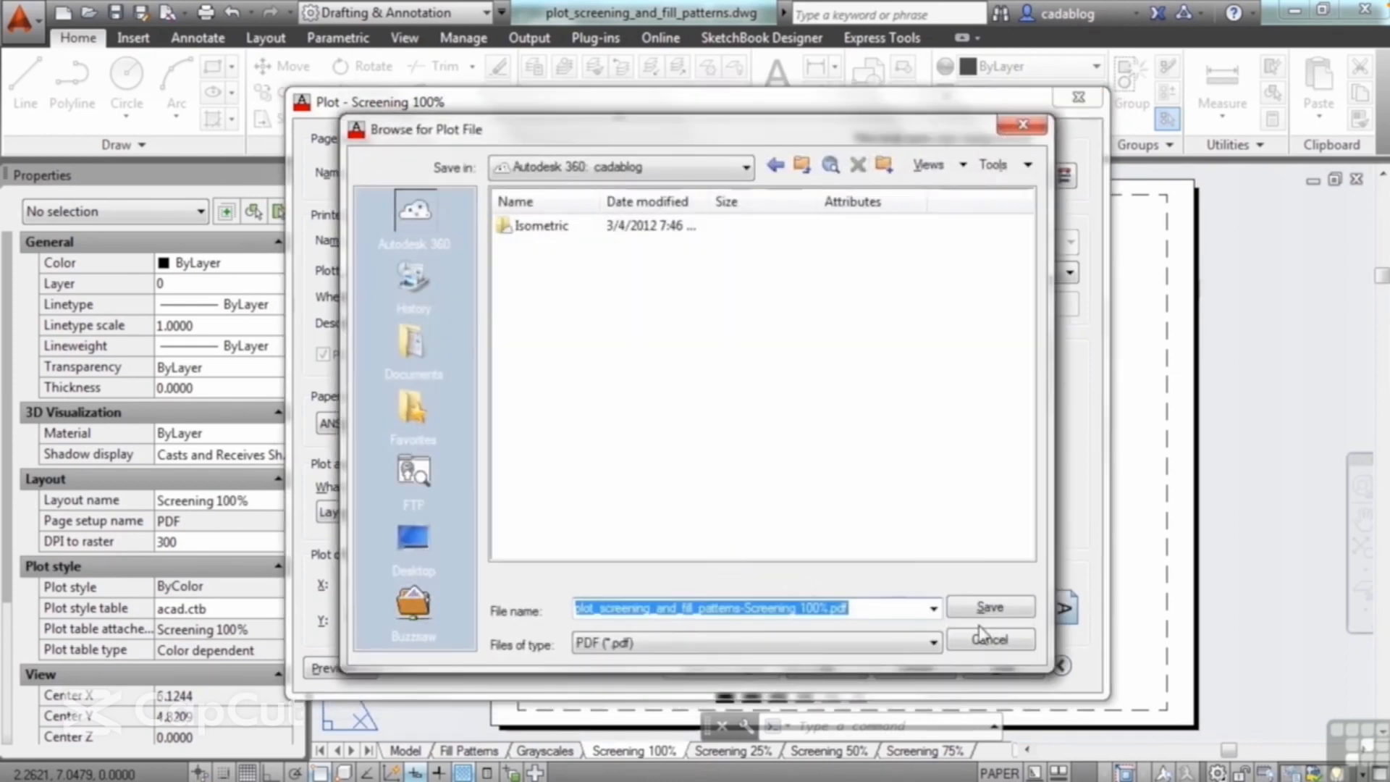
pyautogui.click(989, 608)
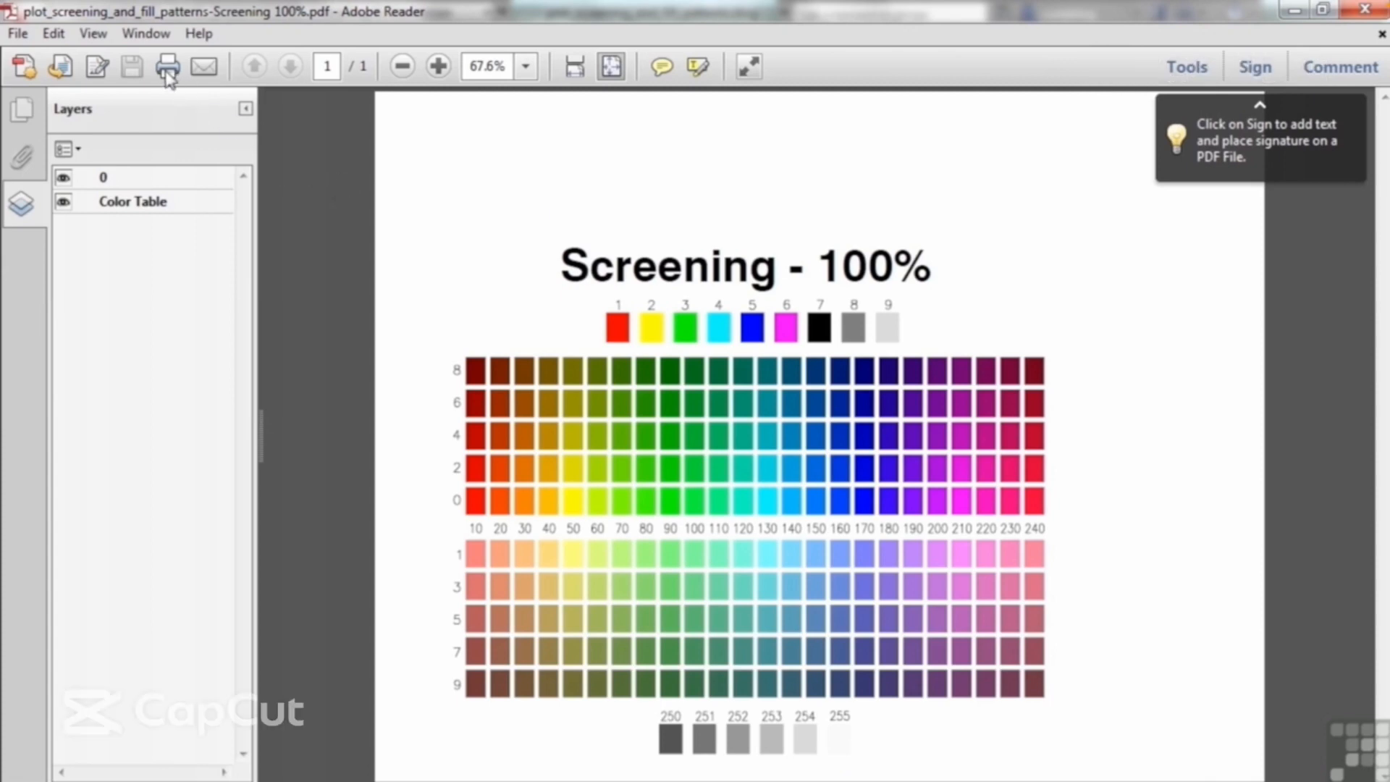
# - Look at the print options for the plotted Screening 100% PDF without printing, and close the PDF viewer
pyautogui.click(167, 71)
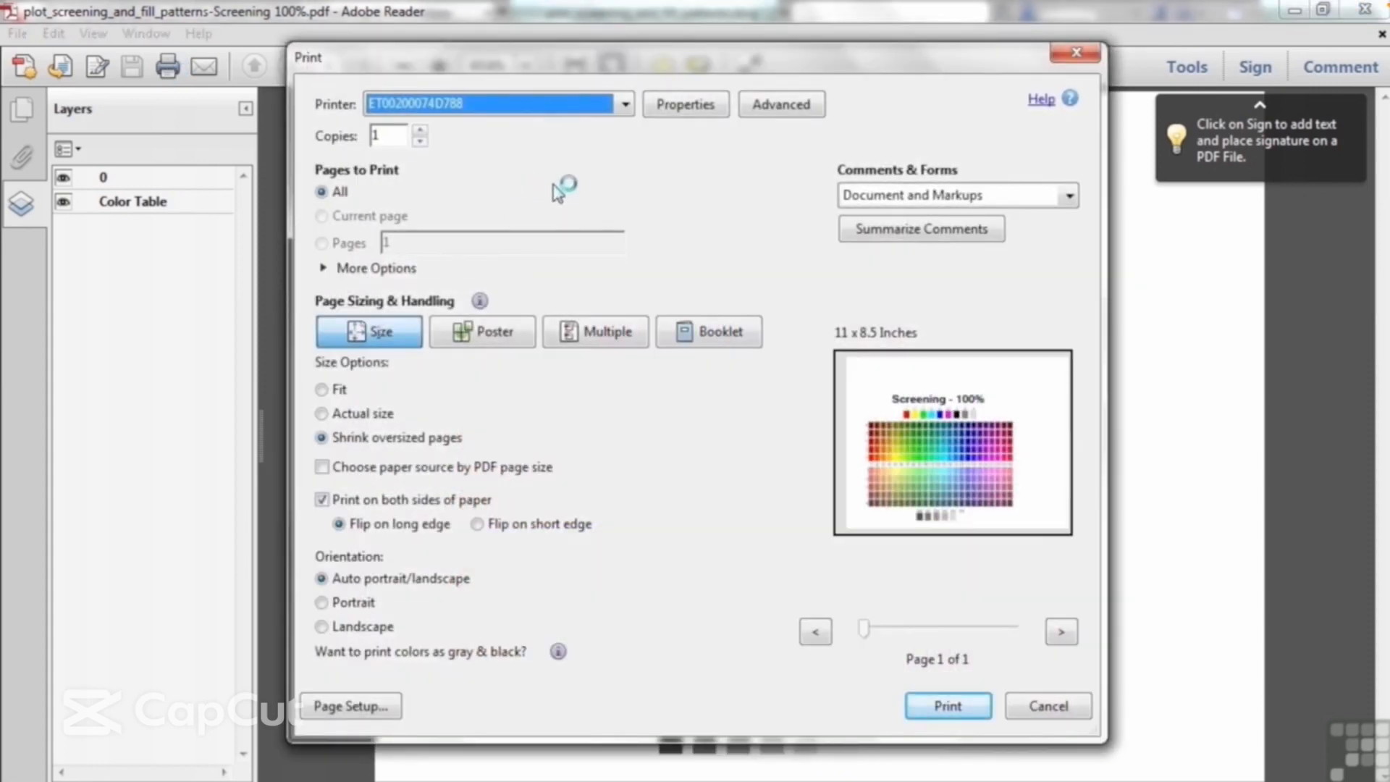
pyautogui.click(1064, 709)
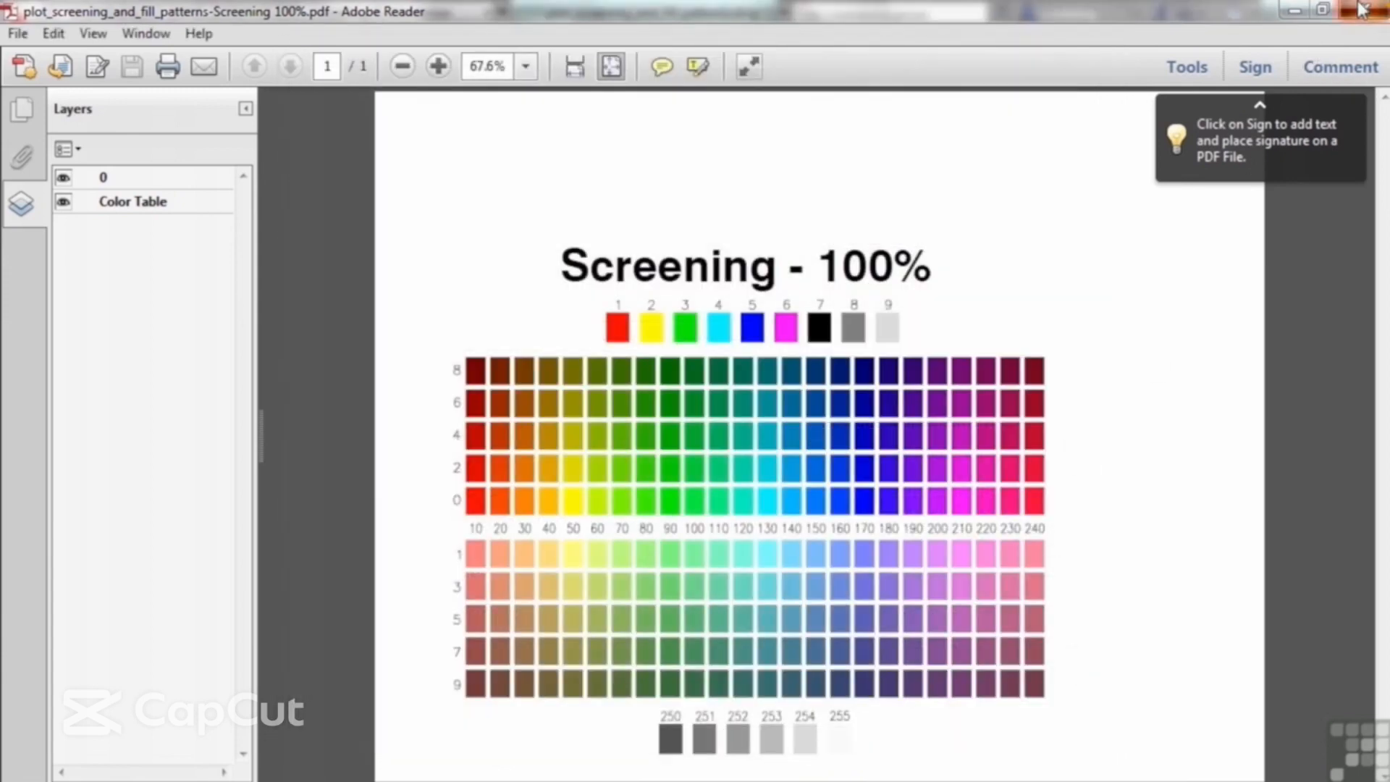
pyautogui.click(1353, 9)
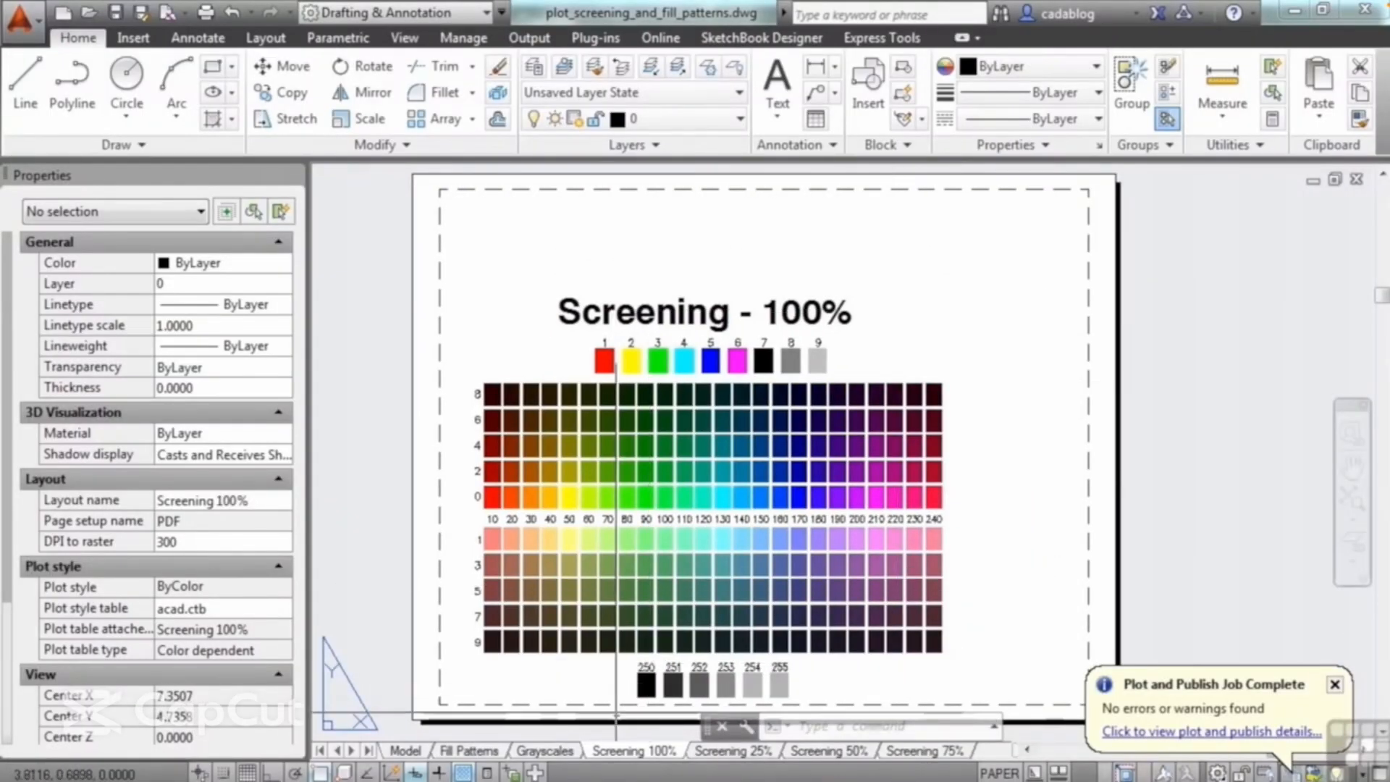
# - Switch to the Screening 25% layout and make PDF its current page setup
pyautogui.click(733, 751)
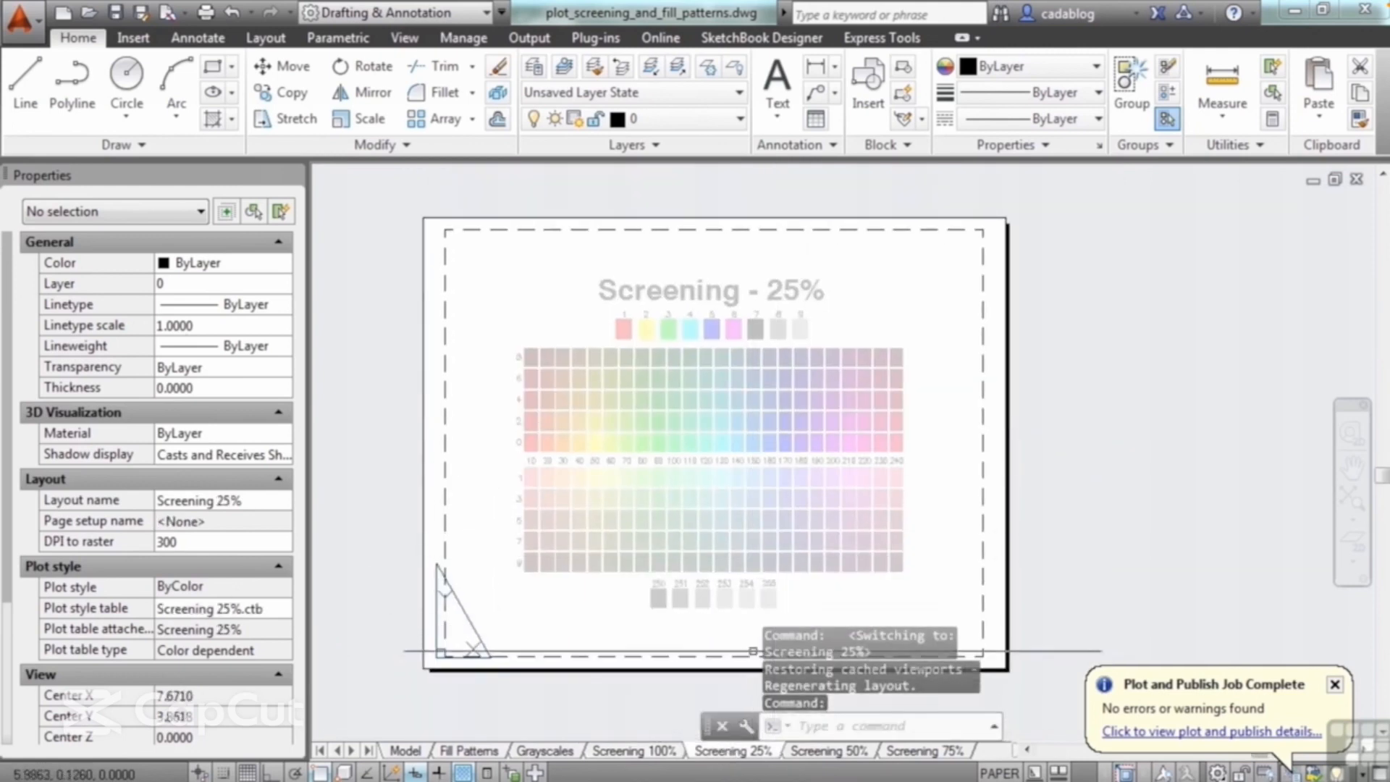
pyautogui.rightClick(745, 755)
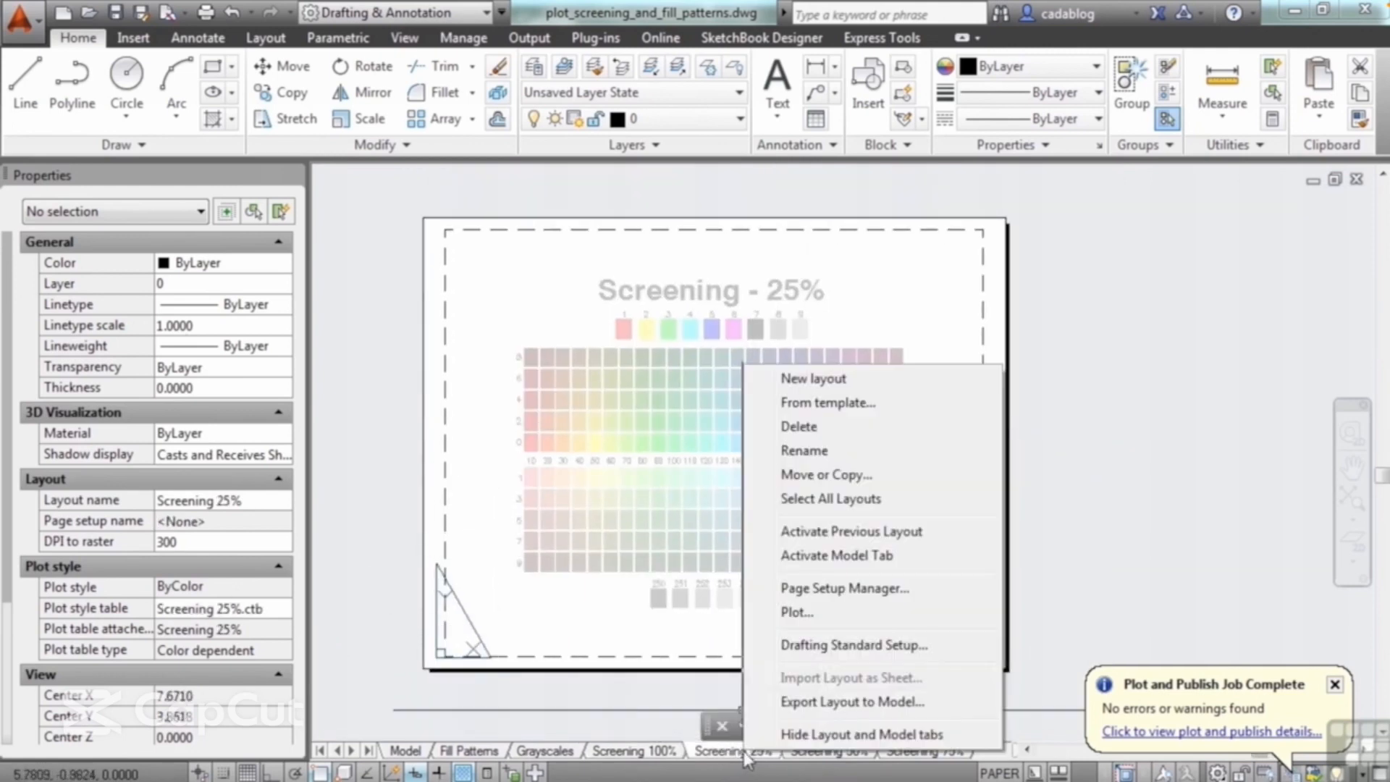
pyautogui.click(844, 588)
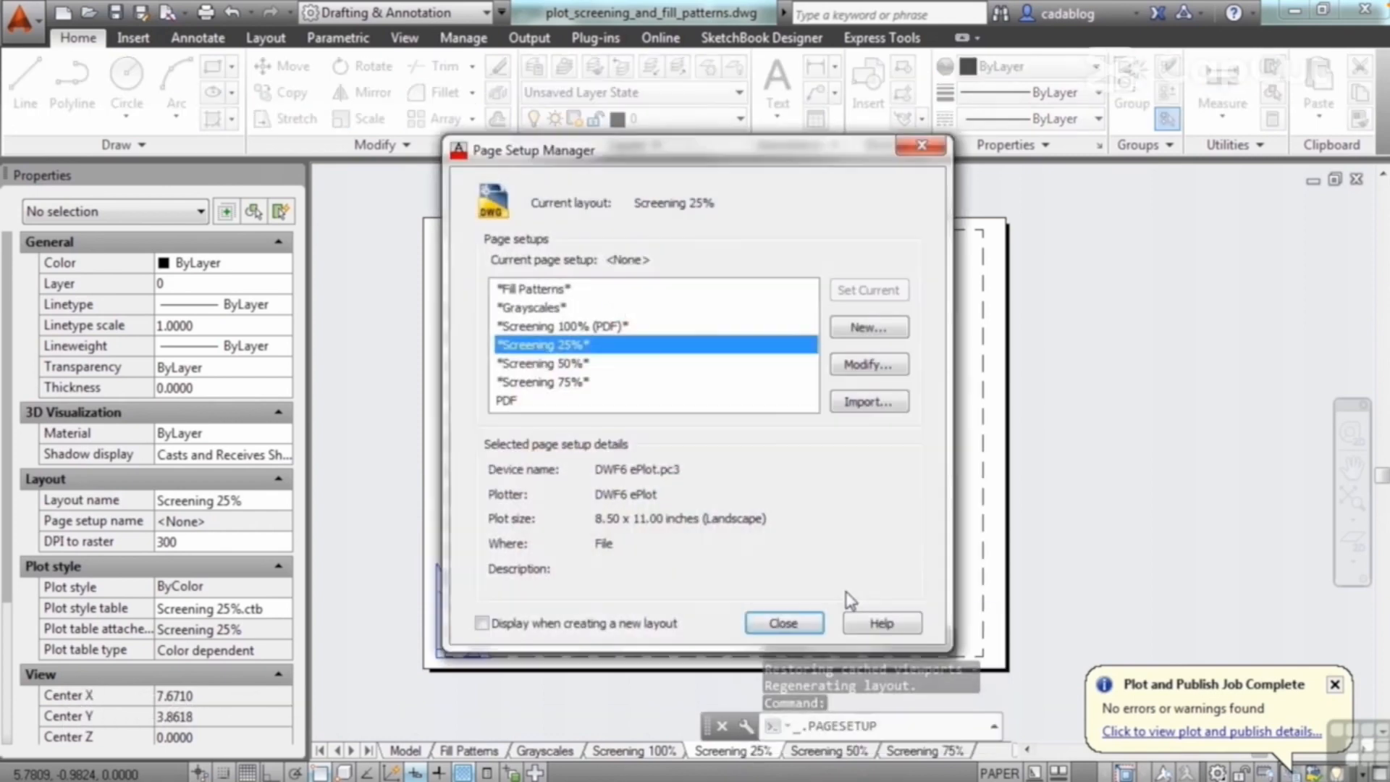
pyautogui.click(511, 403)
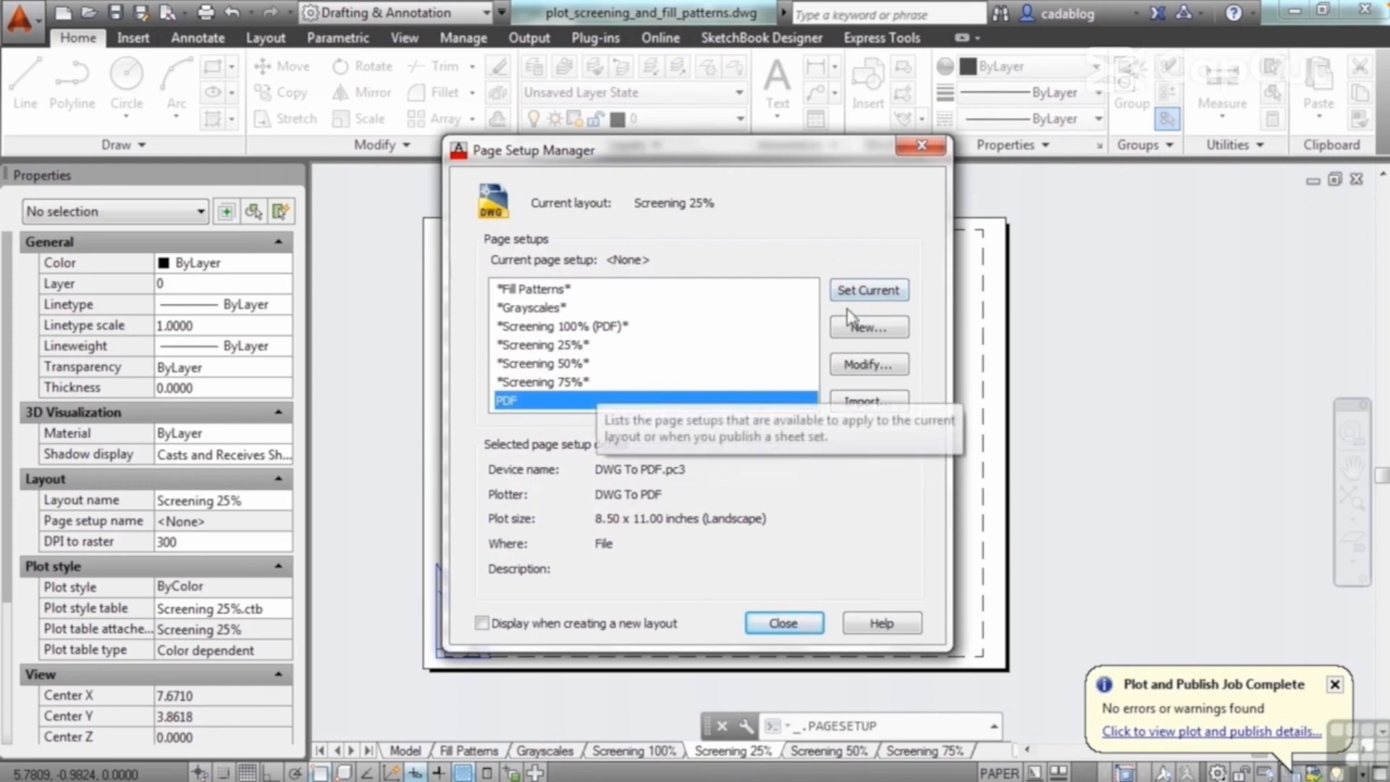
pyautogui.click(876, 293)
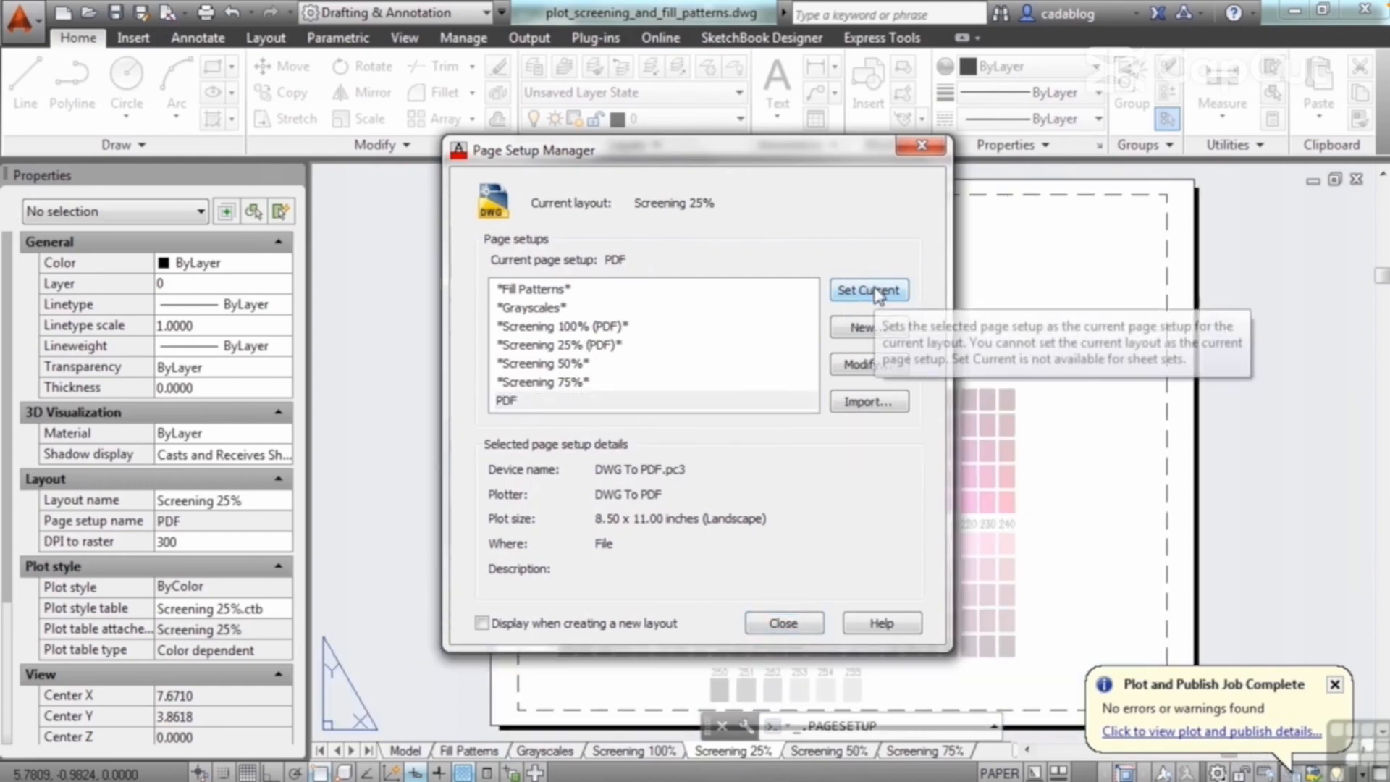
pyautogui.click(785, 624)
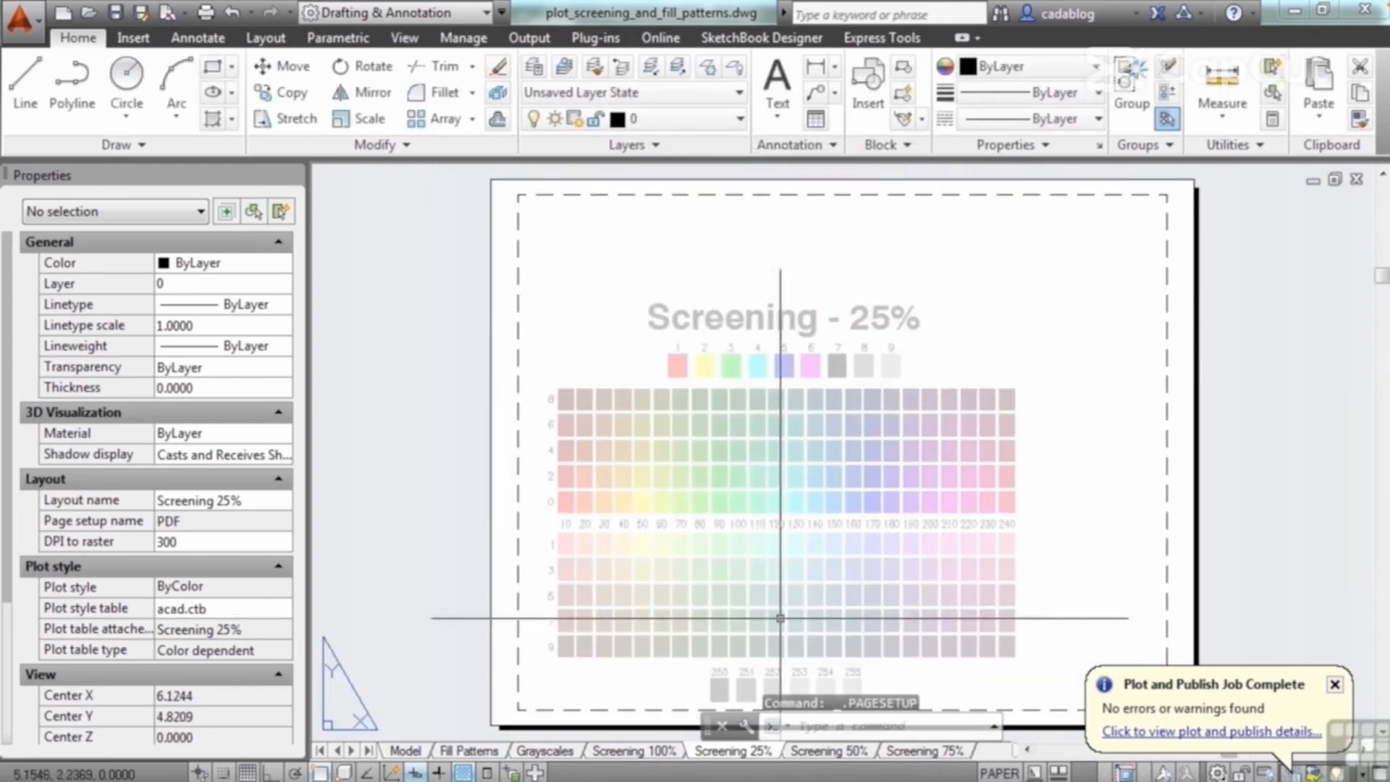
# - Plot the Screening 25% layout to plot_screening_and_fill_patterns-Screening 25%.pdf and close the PDF after viewing it
pyautogui.write('plot')
pyautogui.press('Return')
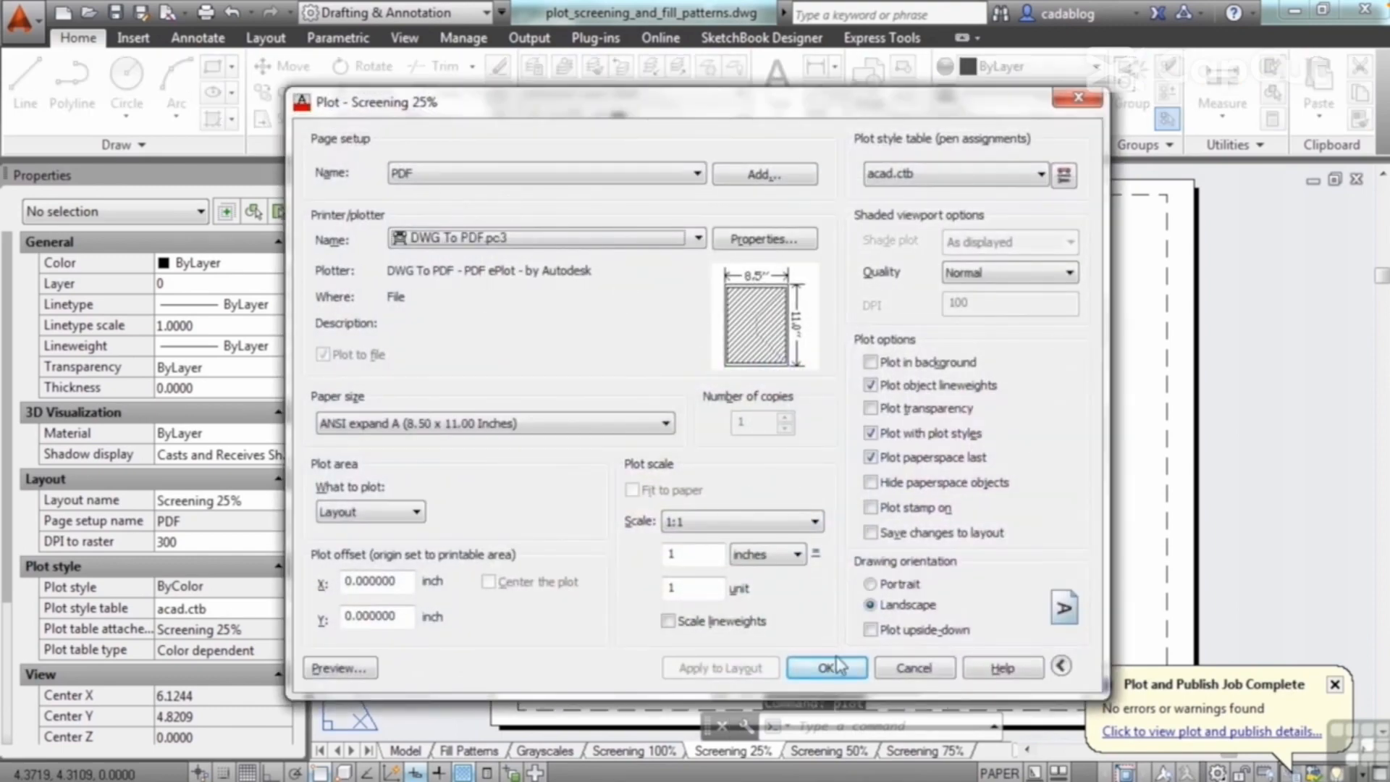
pyautogui.click(838, 664)
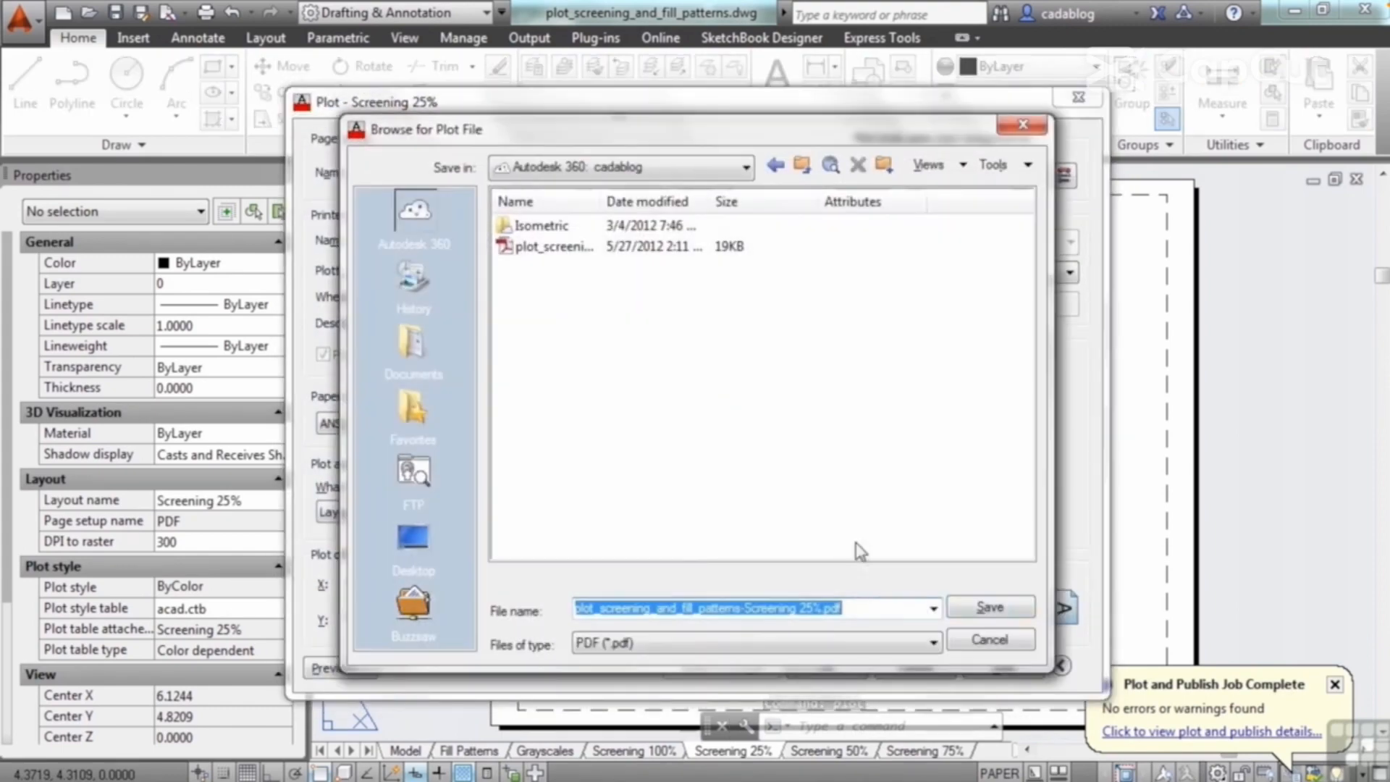
pyautogui.click(986, 608)
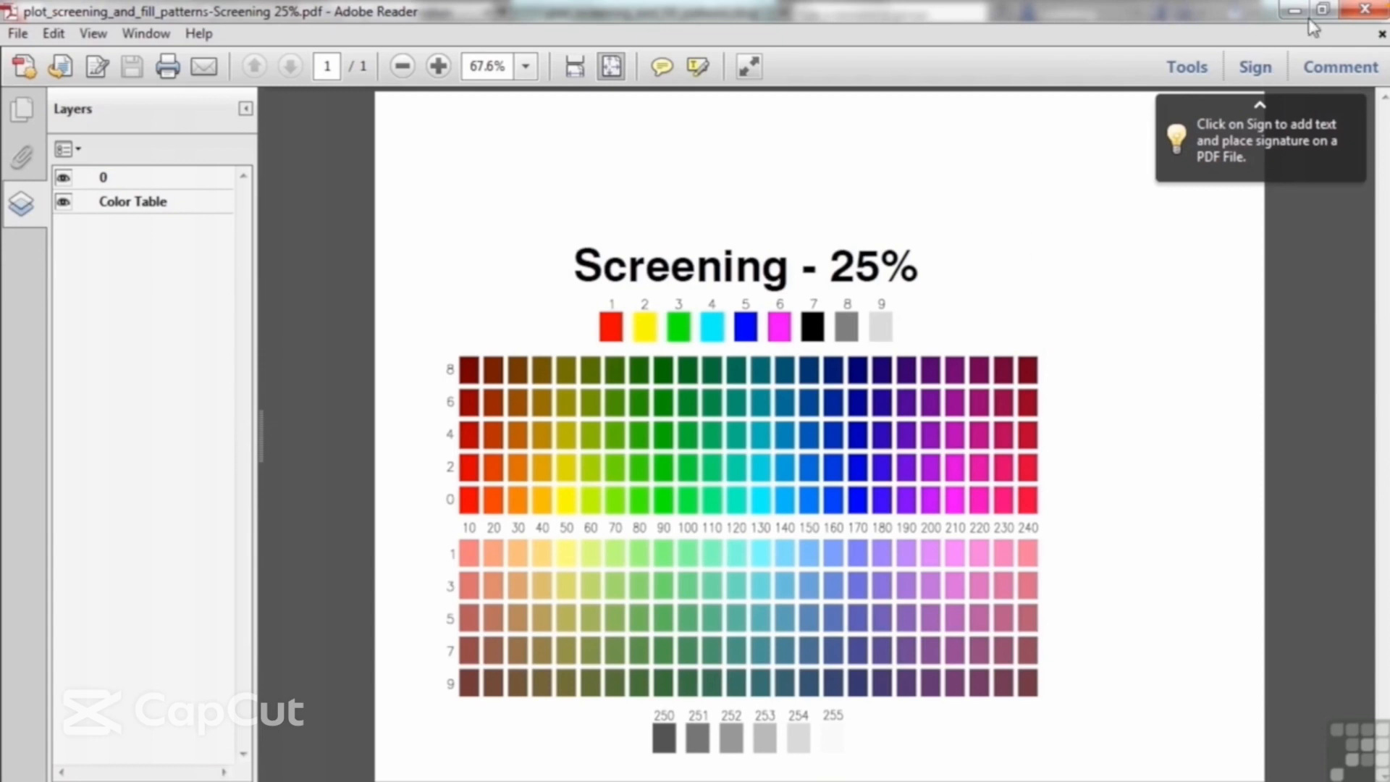
pyautogui.click(1369, 11)
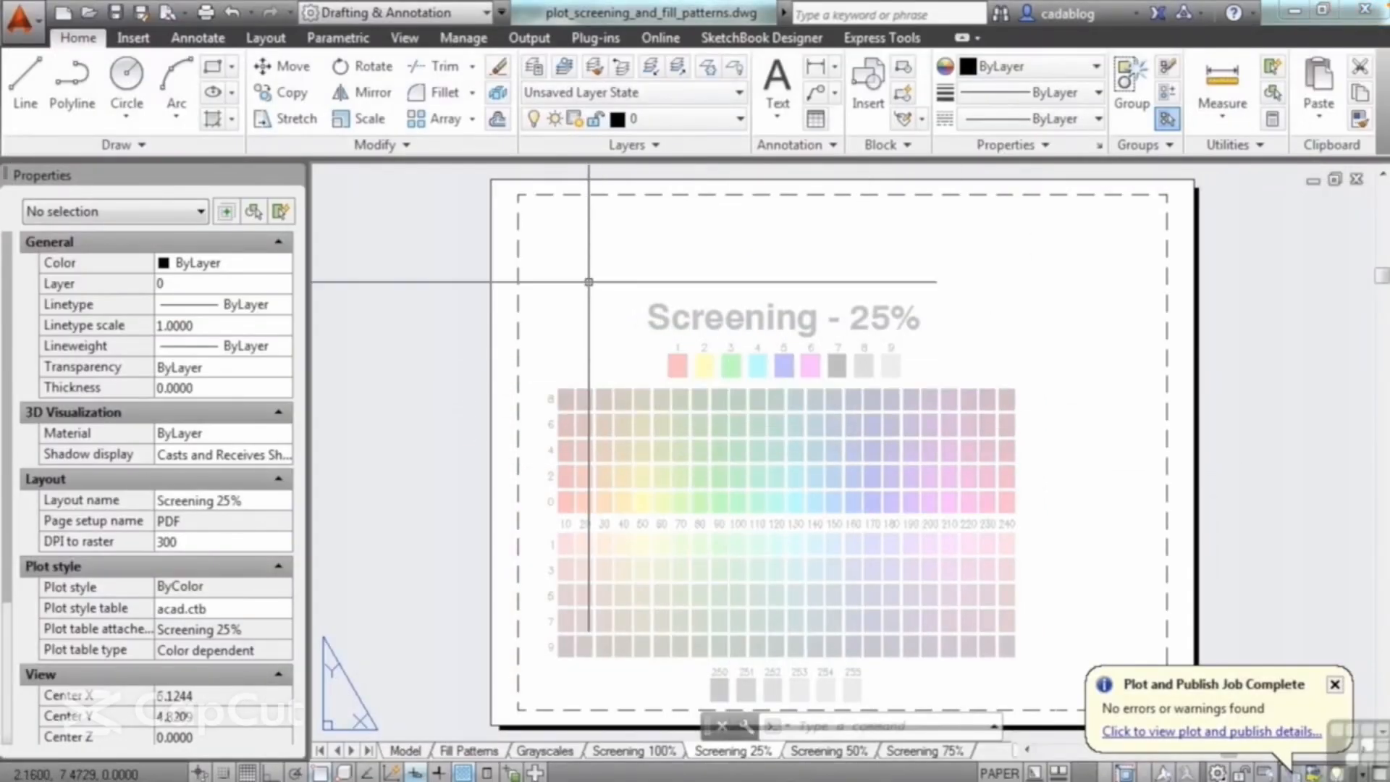
pyautogui.write('plot')
pyautogui.press('Return')
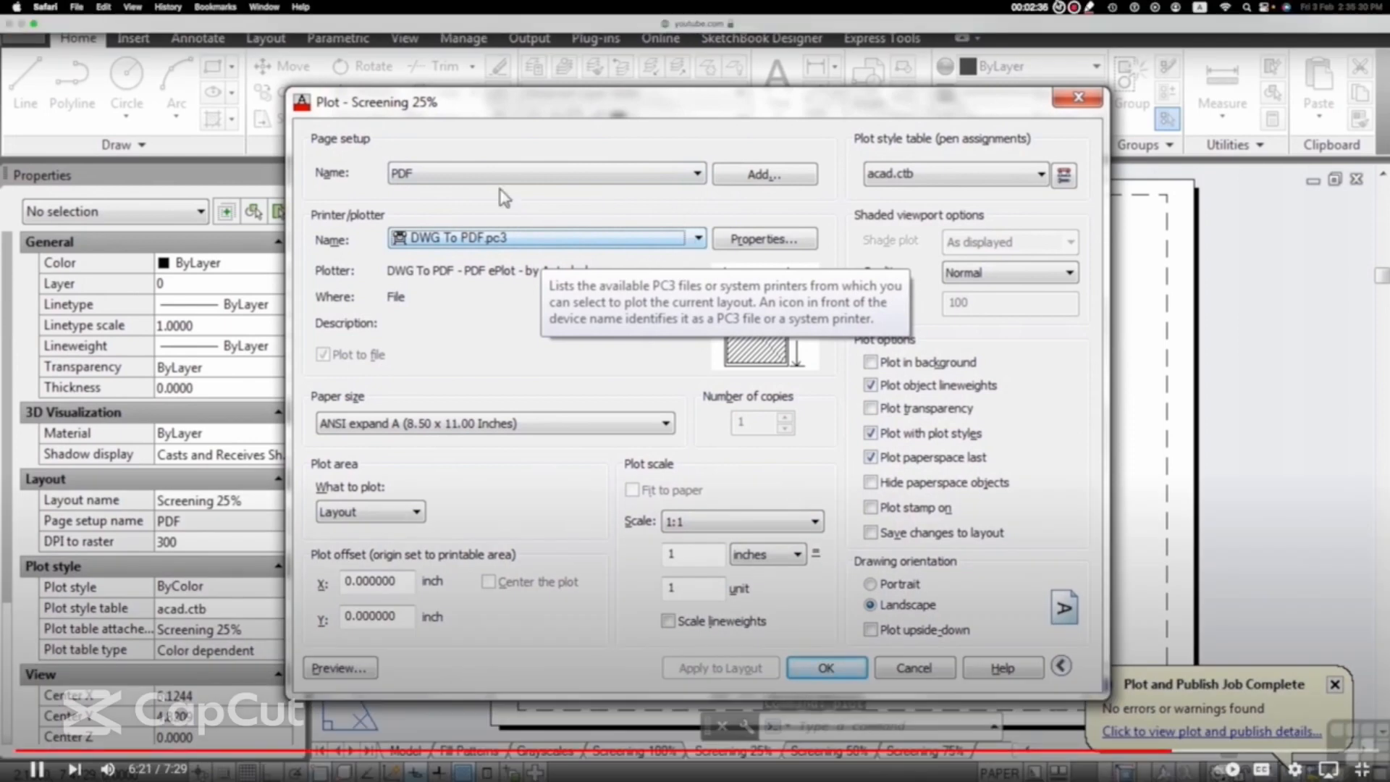
pyautogui.click(698, 242)
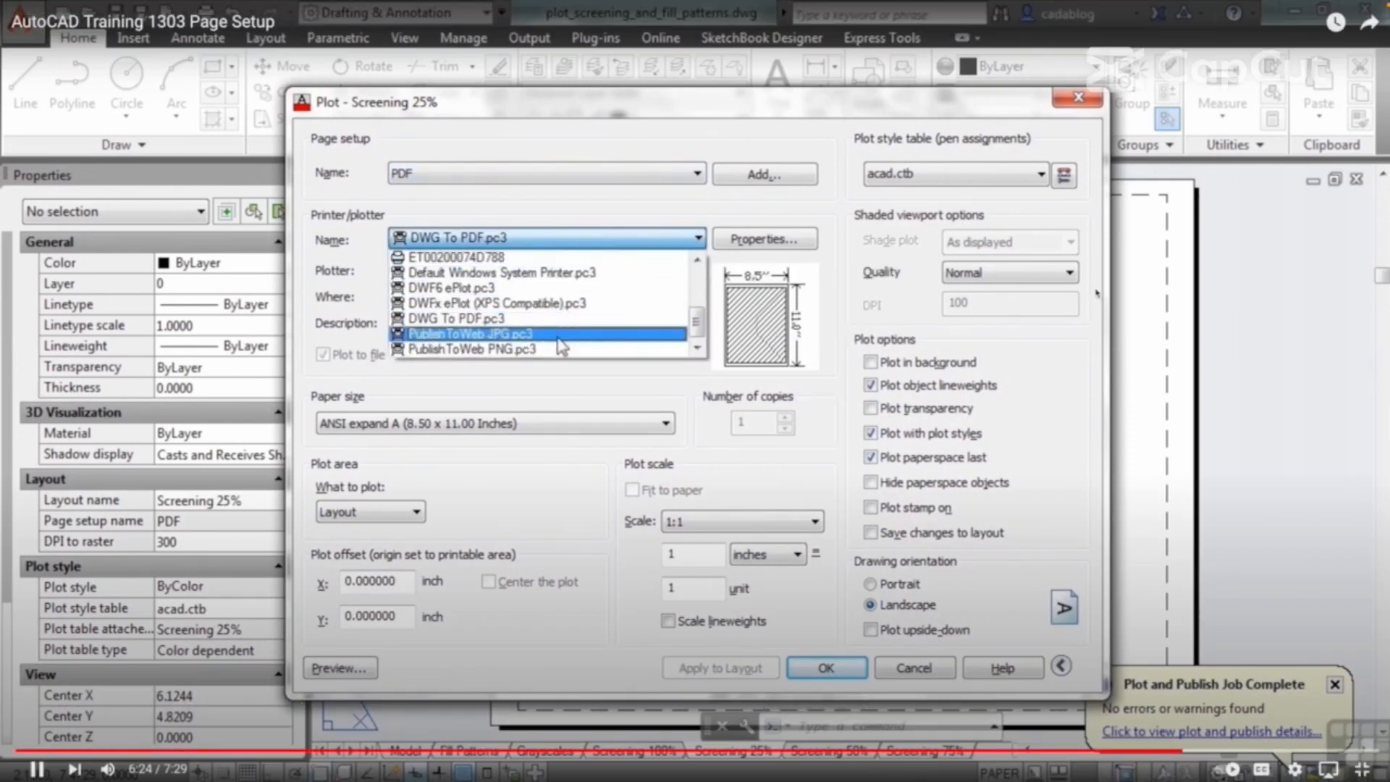
pyautogui.click(561, 333)
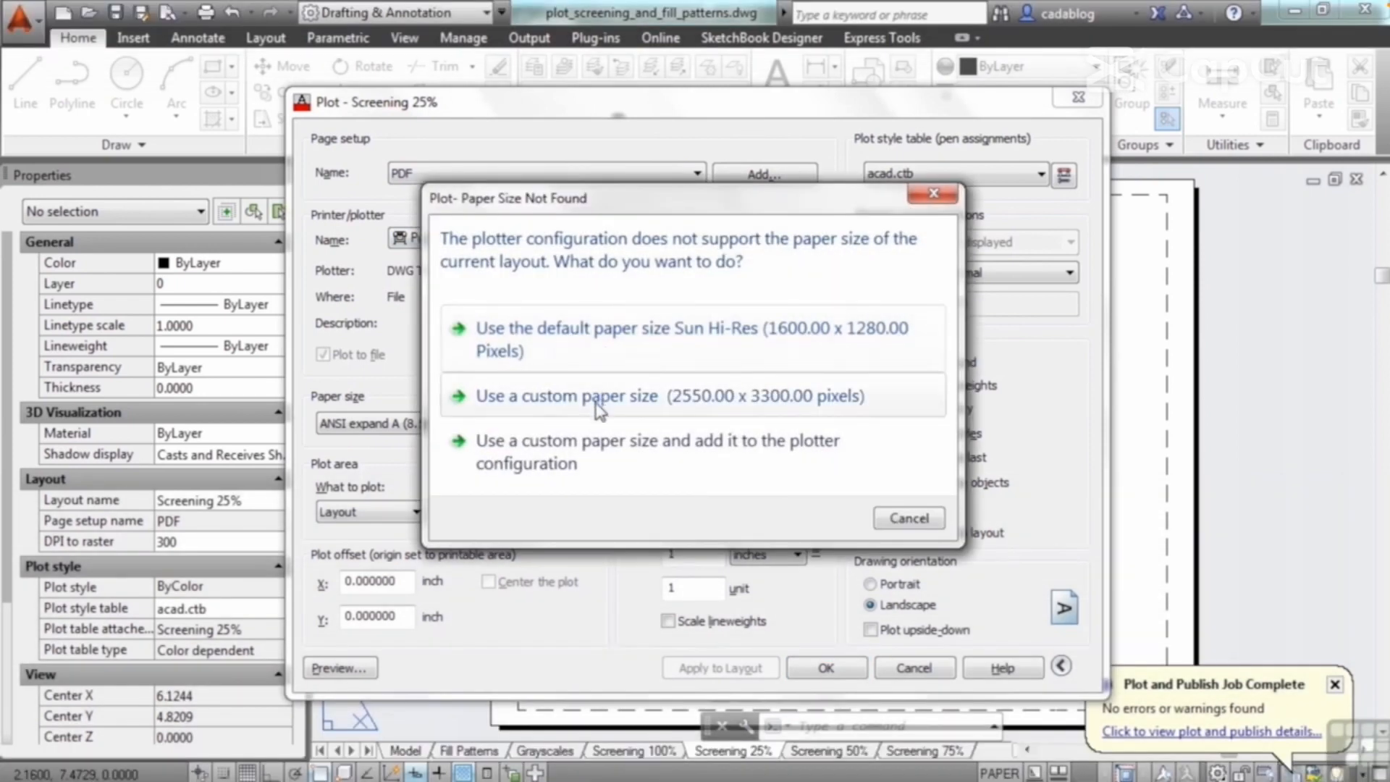
pyautogui.click(629, 334)
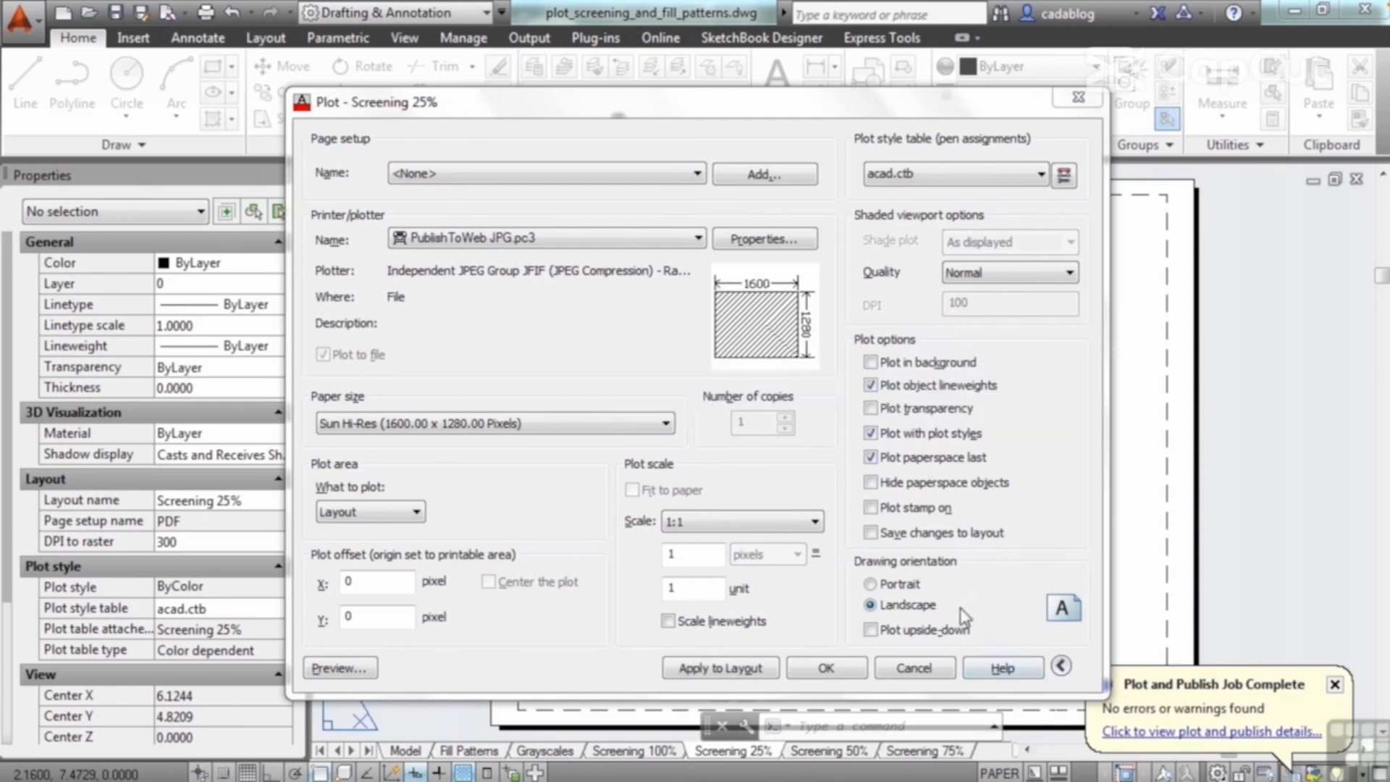
pyautogui.click(917, 668)
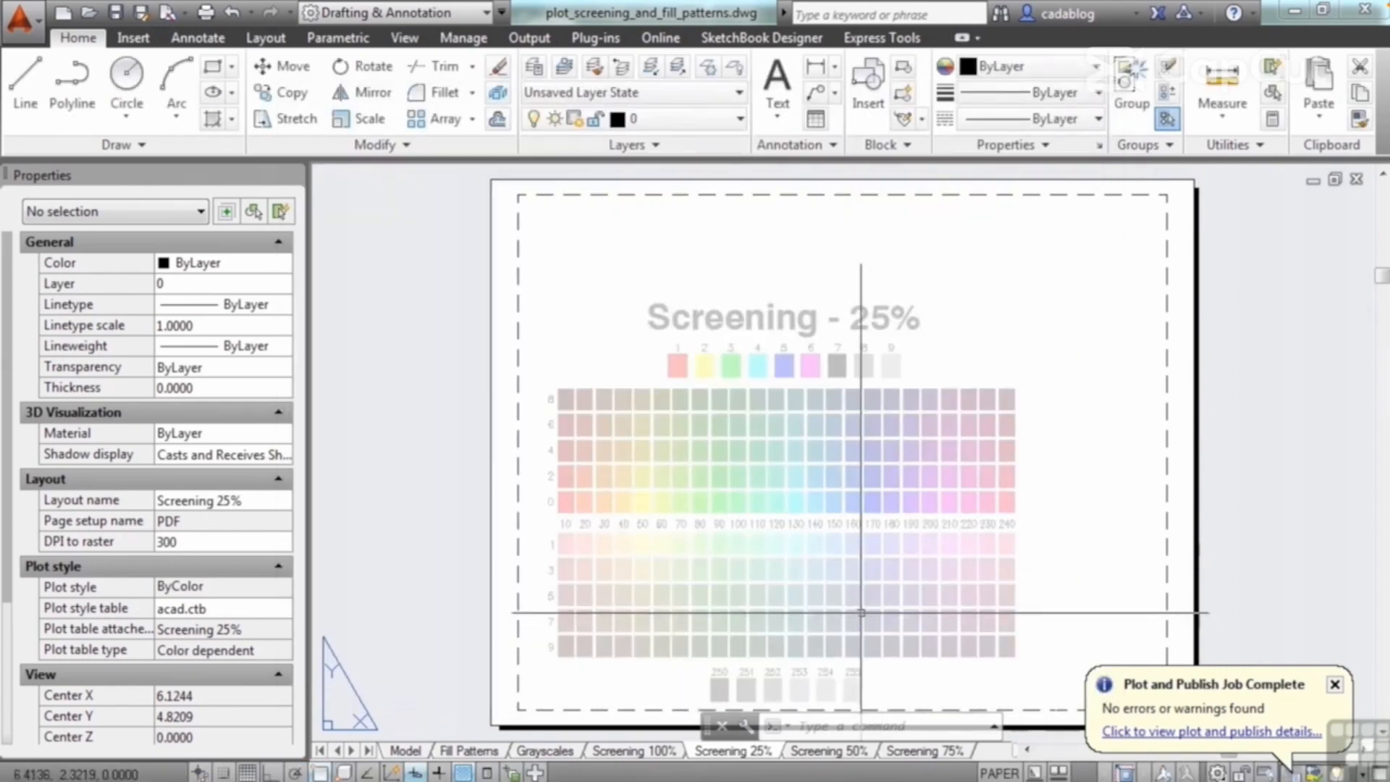
# - Create a new page setup named PDF SCREENING 25% from the Screening 25% layout
pyautogui.rightClick(713, 760)
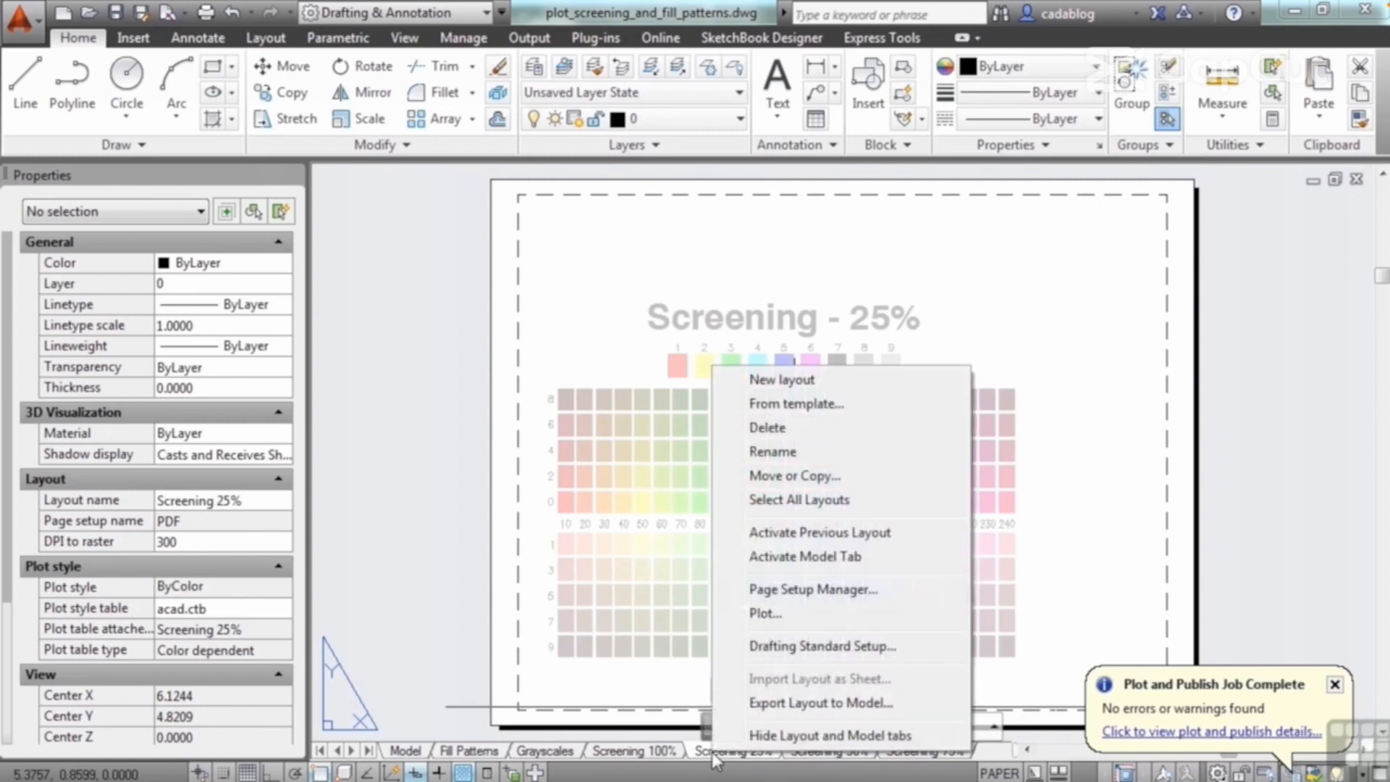
pyautogui.click(819, 591)
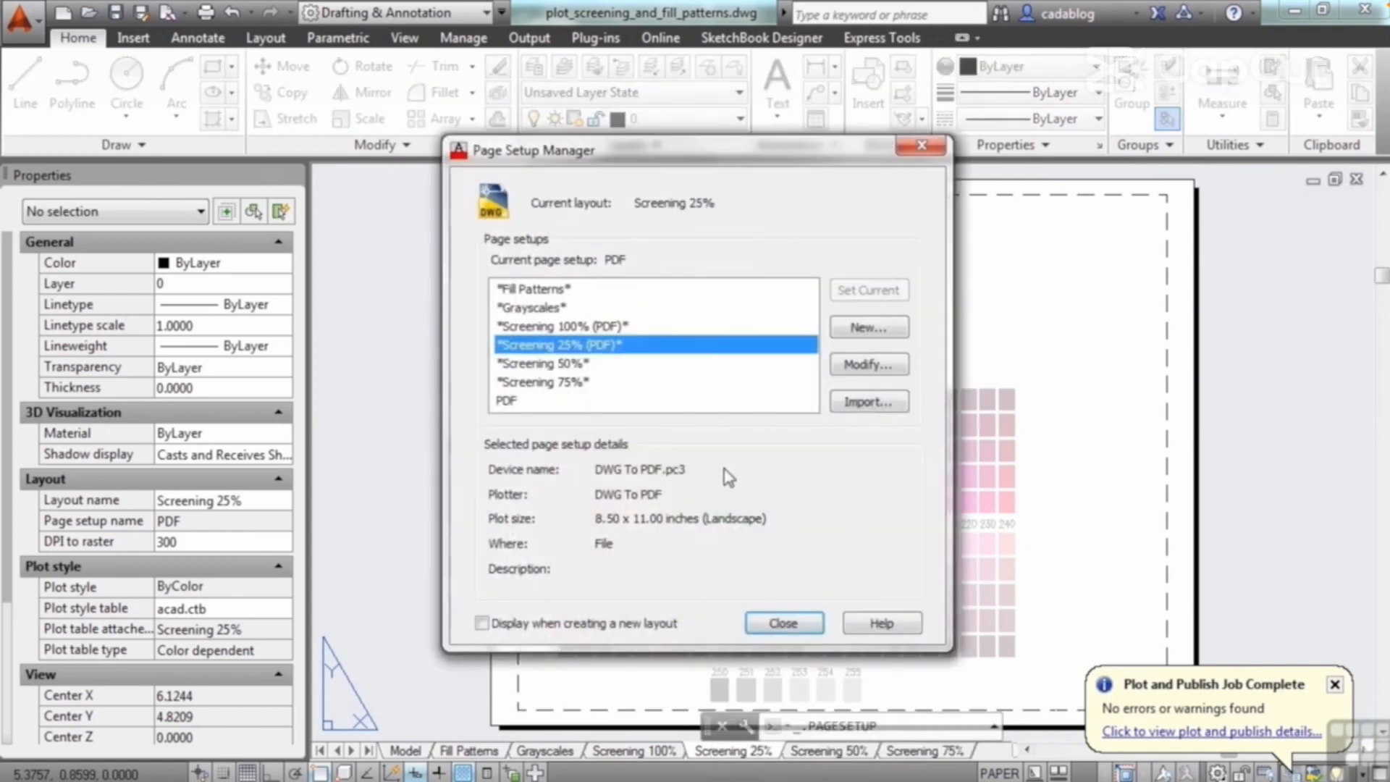
pyautogui.click(516, 407)
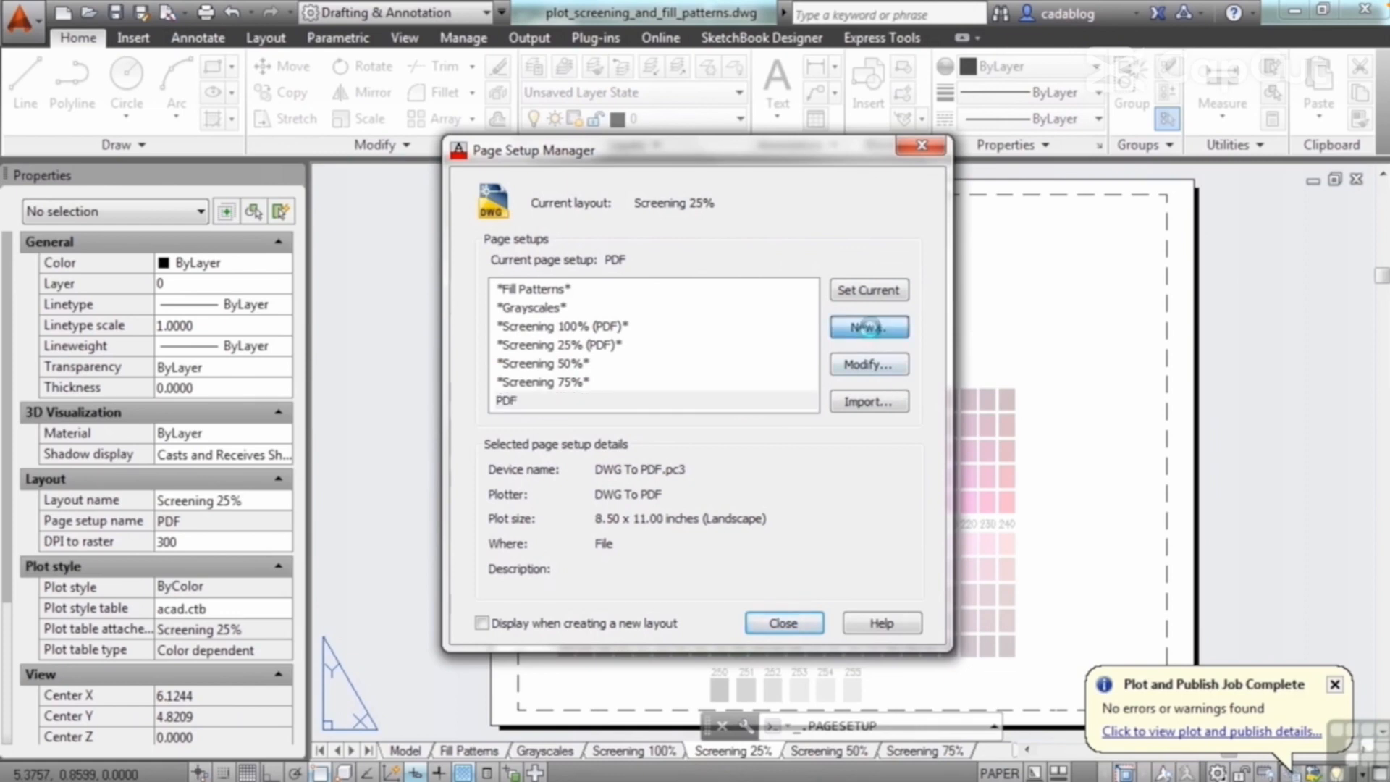
pyautogui.click(873, 330)
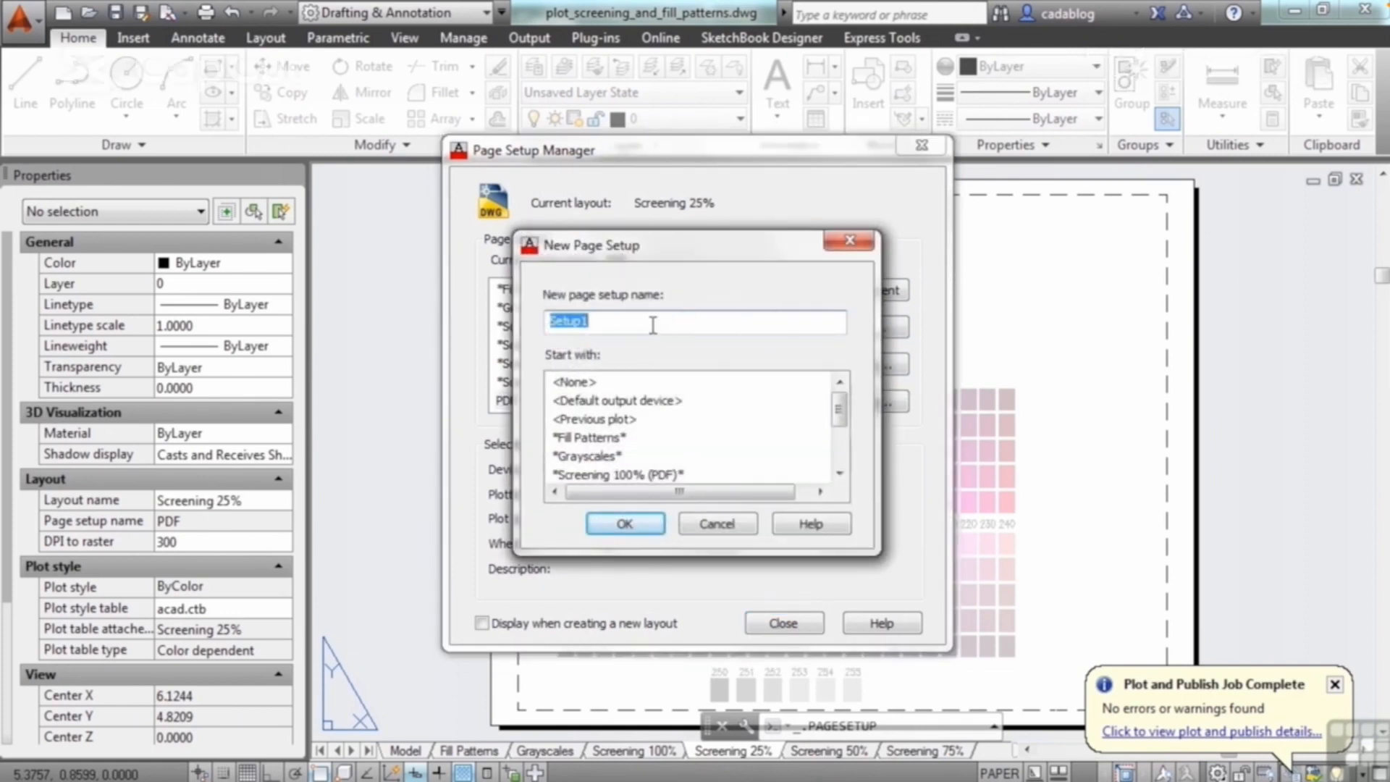
pyautogui.write('PDF SCREENING 25%')
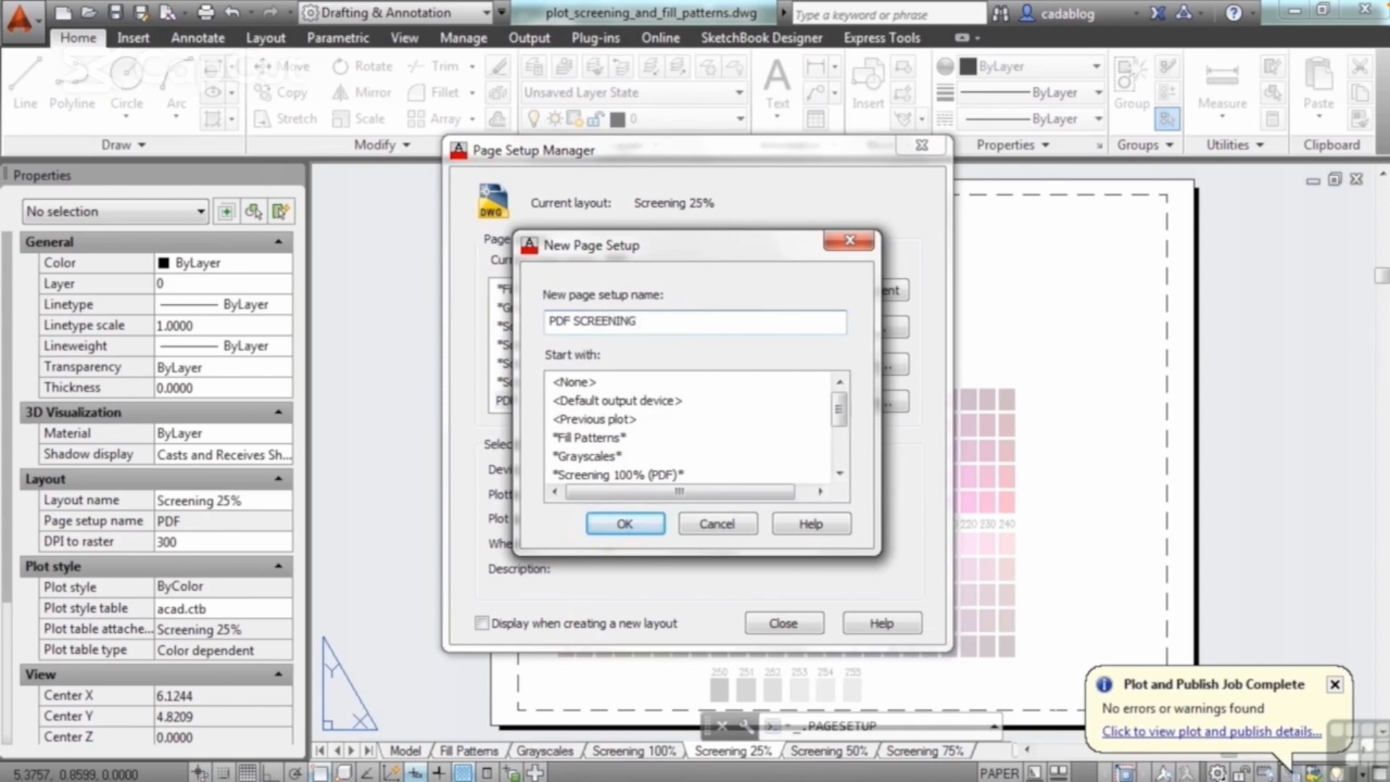
pyautogui.click(619, 532)
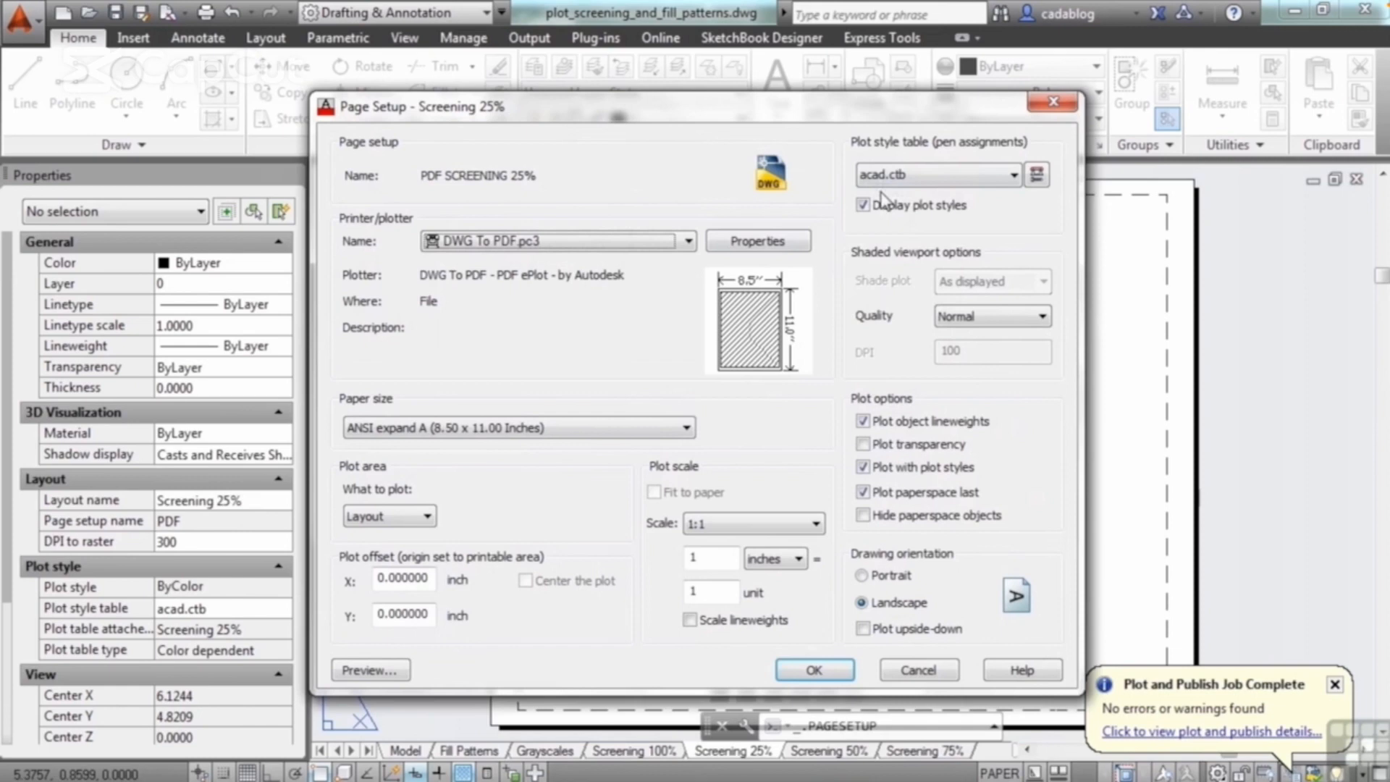
# - Assign the Screening 25%.ctb plot style table to the PDF SCREENING 25% page setup and save it
pyautogui.click(929, 187)
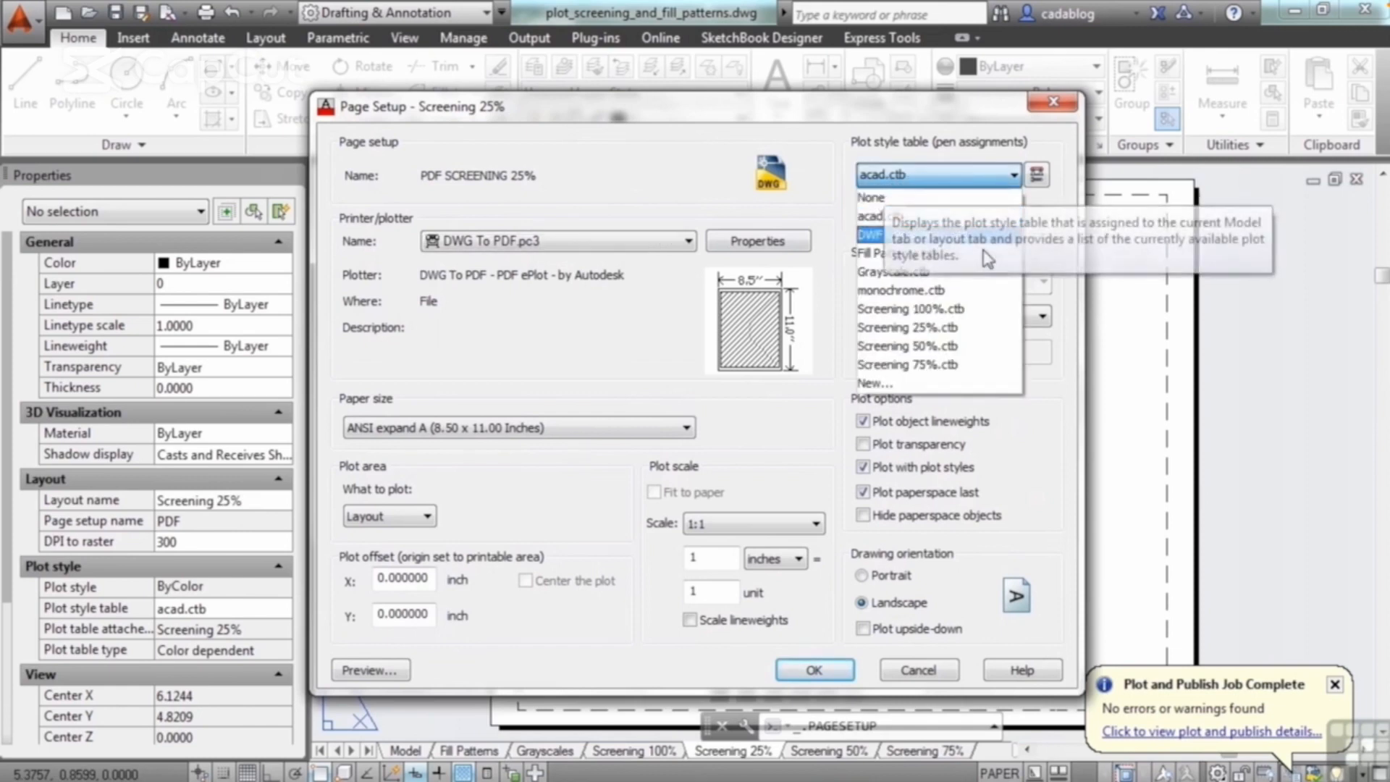
pyautogui.click(949, 329)
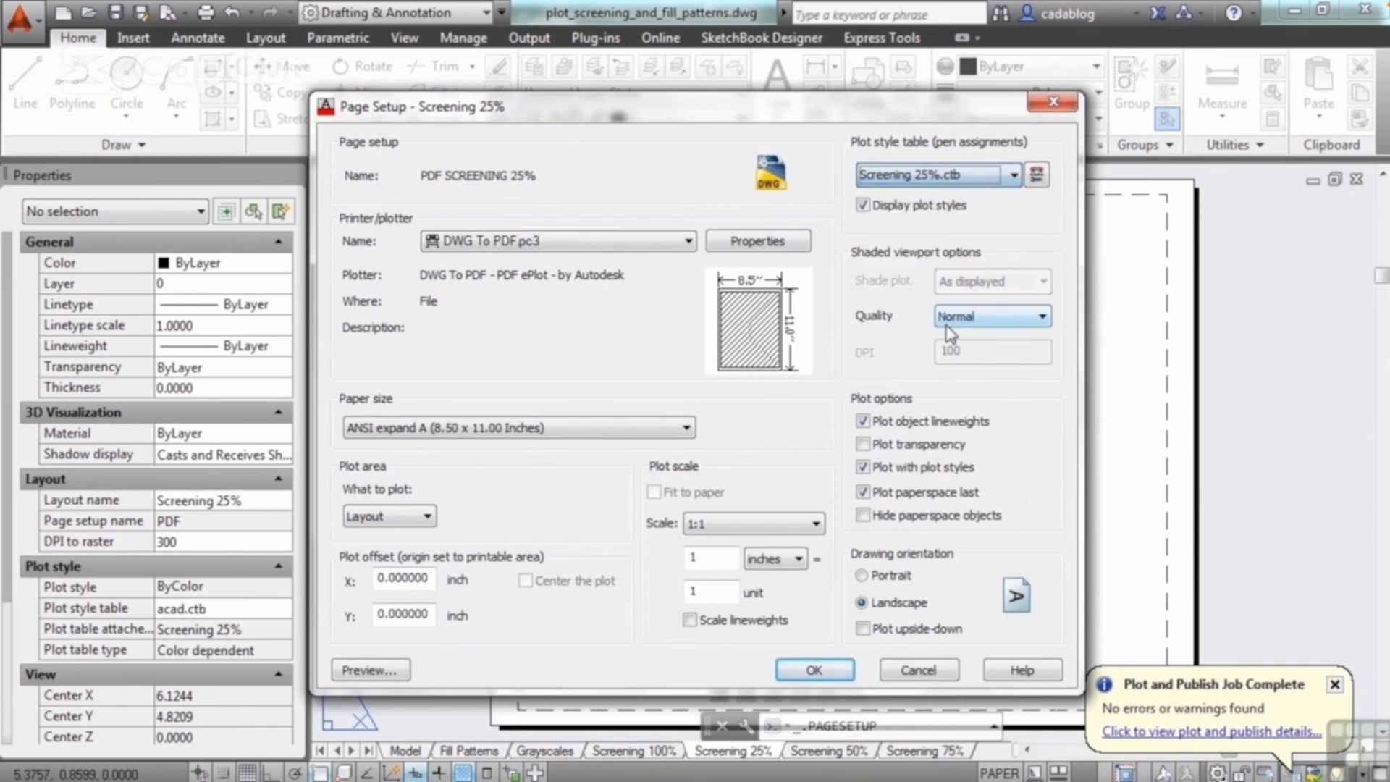
pyautogui.click(844, 679)
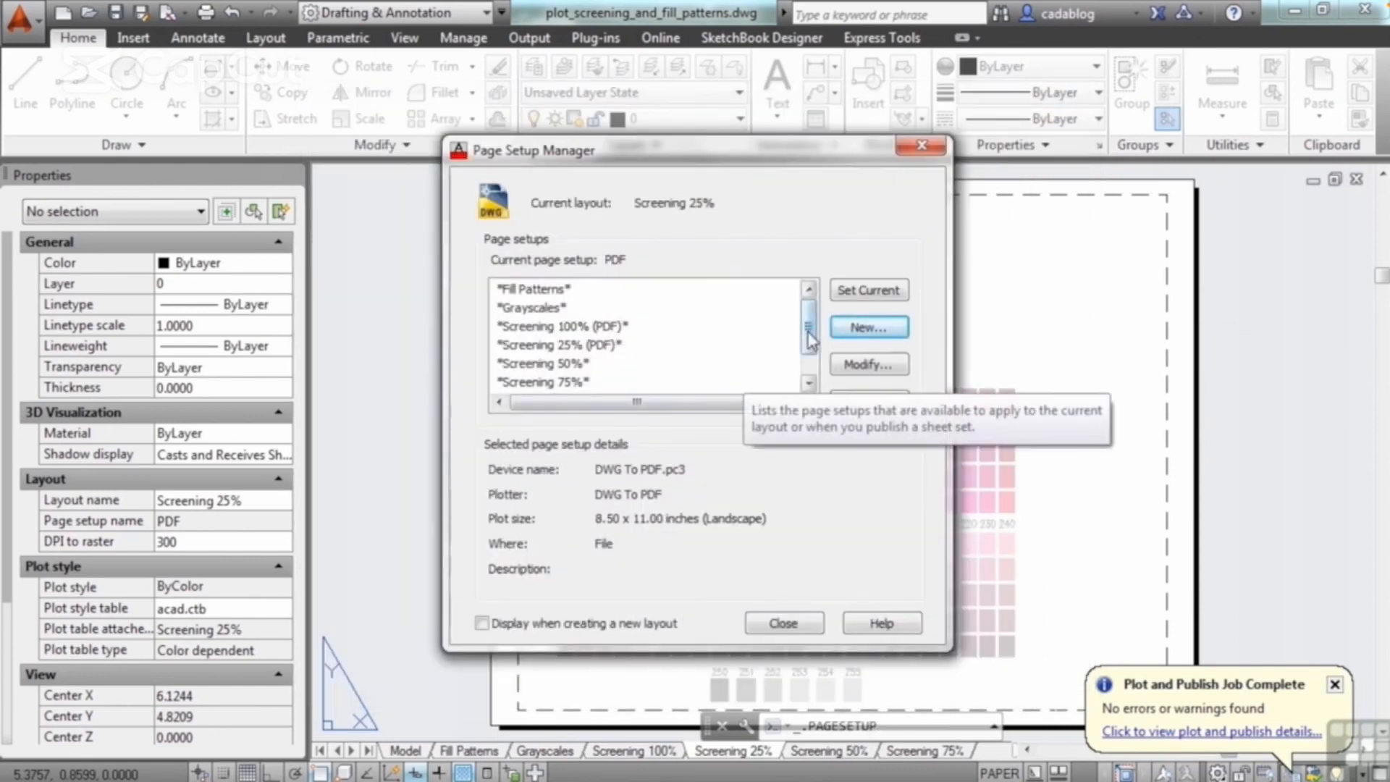
# - Make PDF SCREENING 25% the current page setup of the Screening 25% layout and close the Page Setup Manager
pyautogui.scroll(-1, 769, 367)
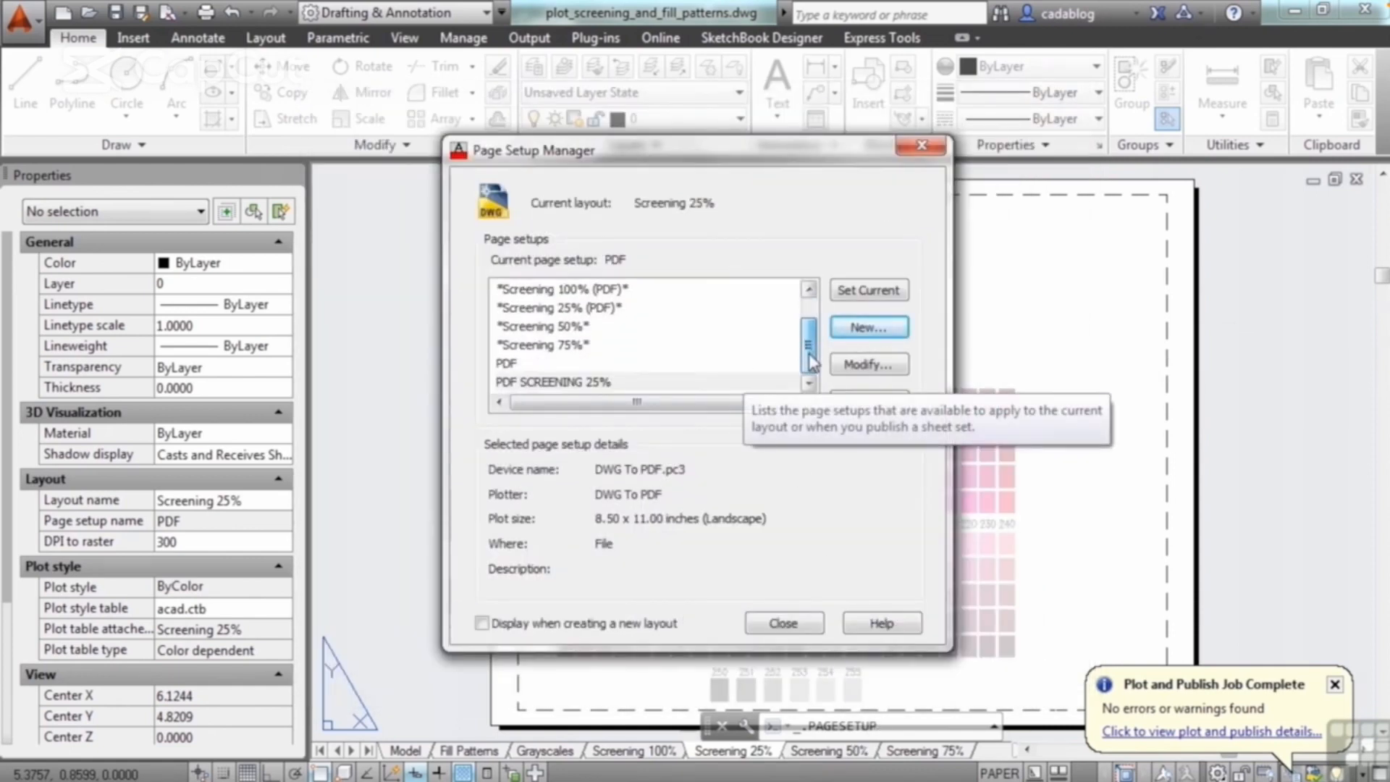
pyautogui.click(534, 382)
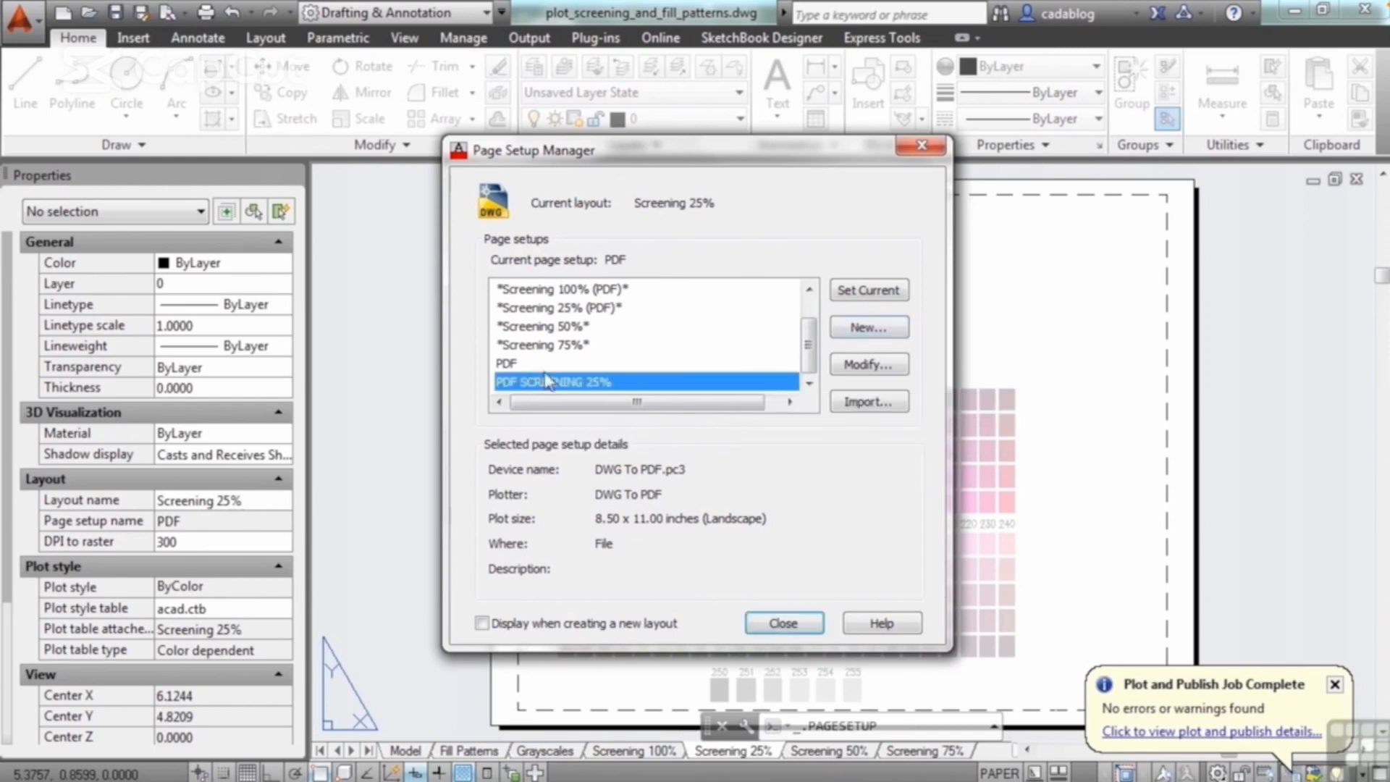
pyautogui.click(863, 290)
pyautogui.click(782, 623)
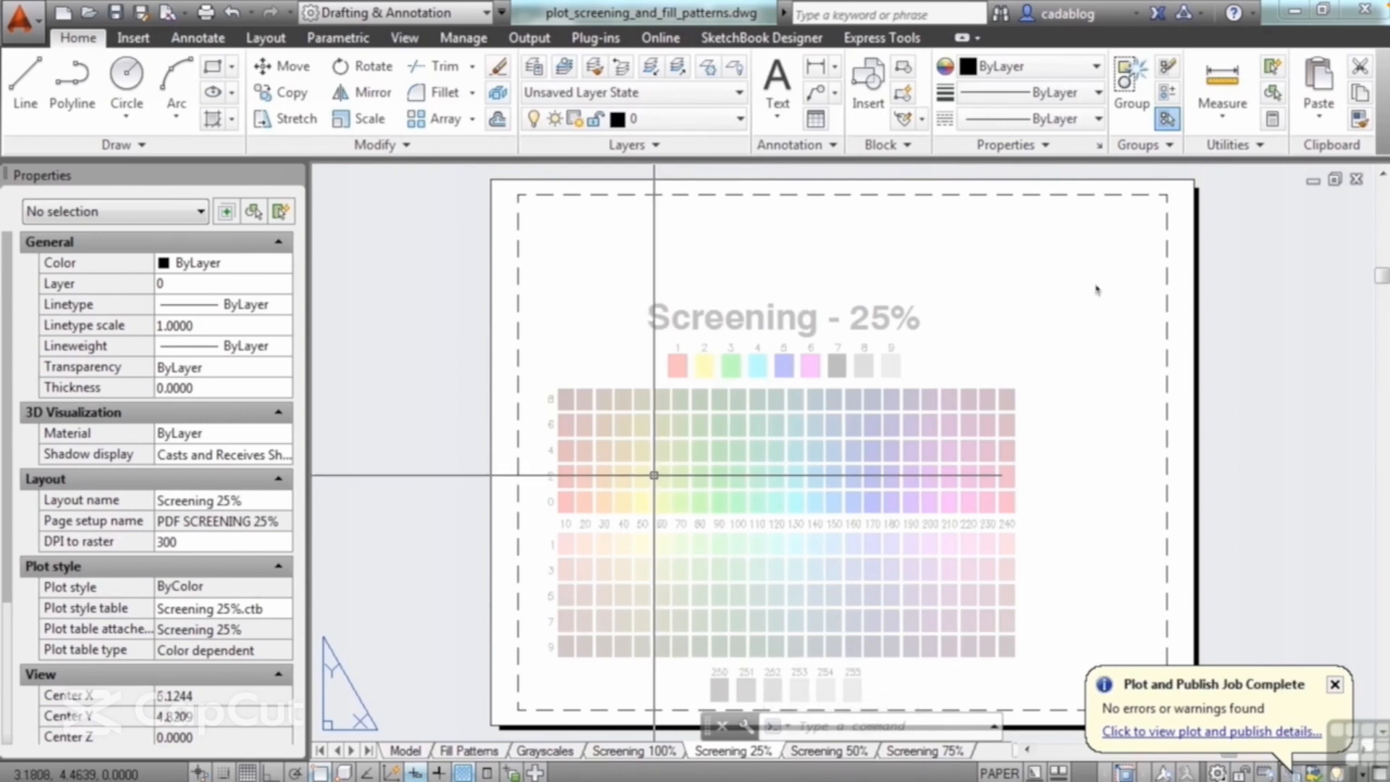
pyautogui.moveTo(1084, 296)
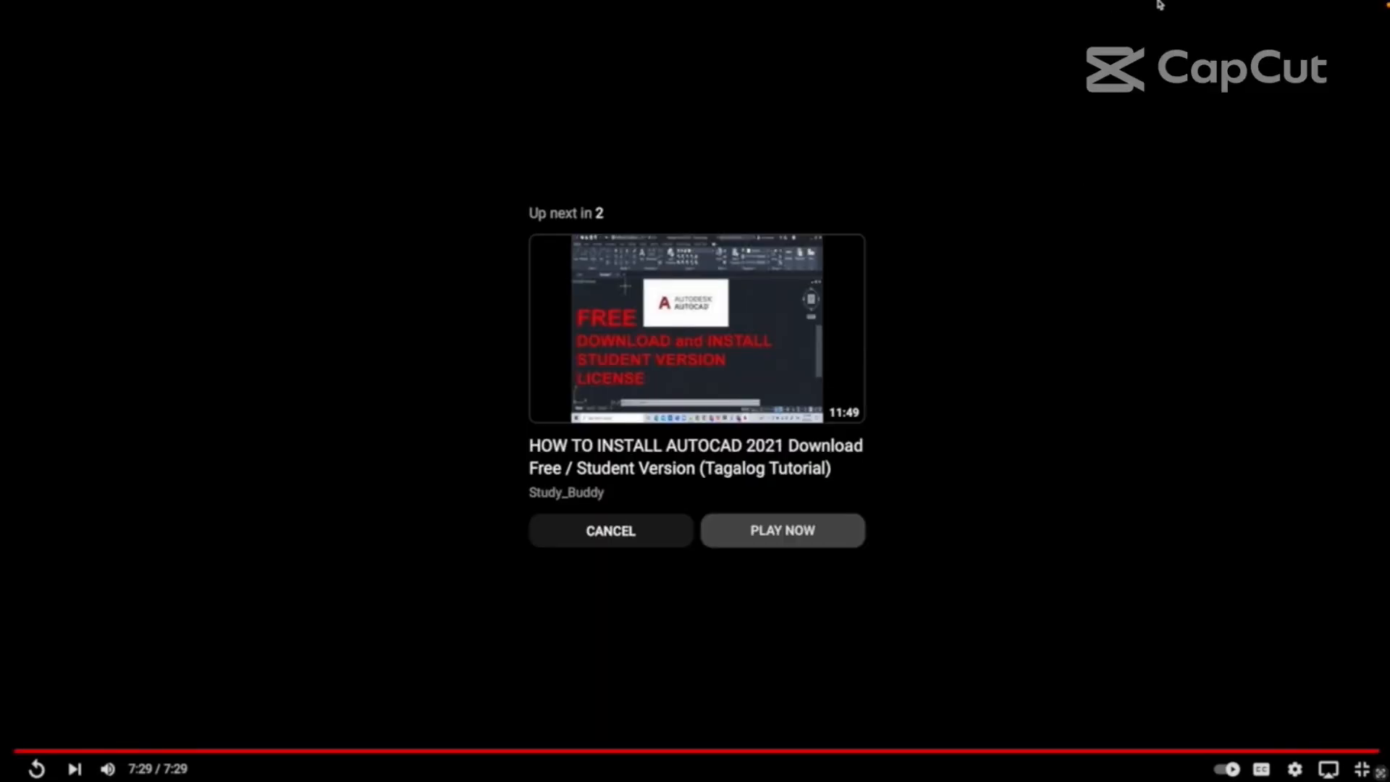
pyautogui.moveTo(1031, 3)
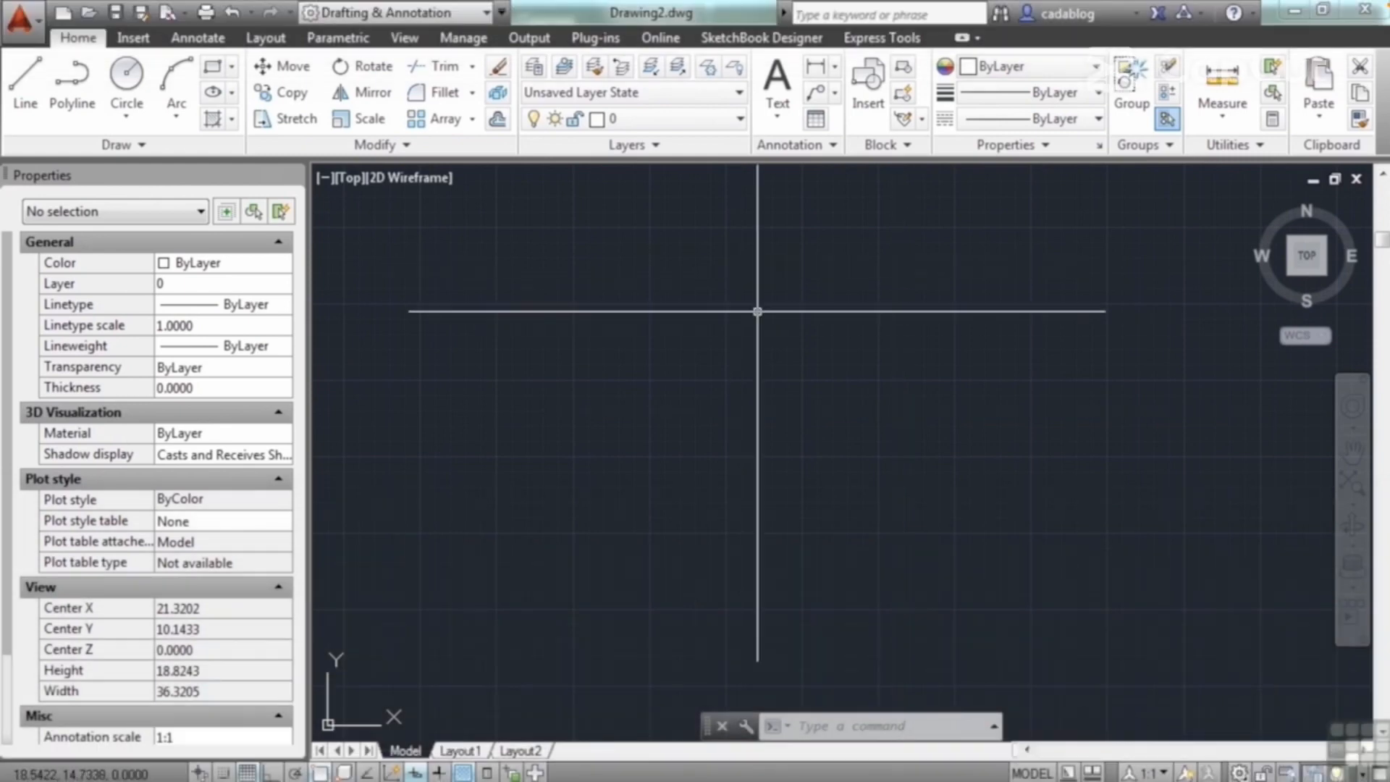
pyautogui.write('PUBLISH')
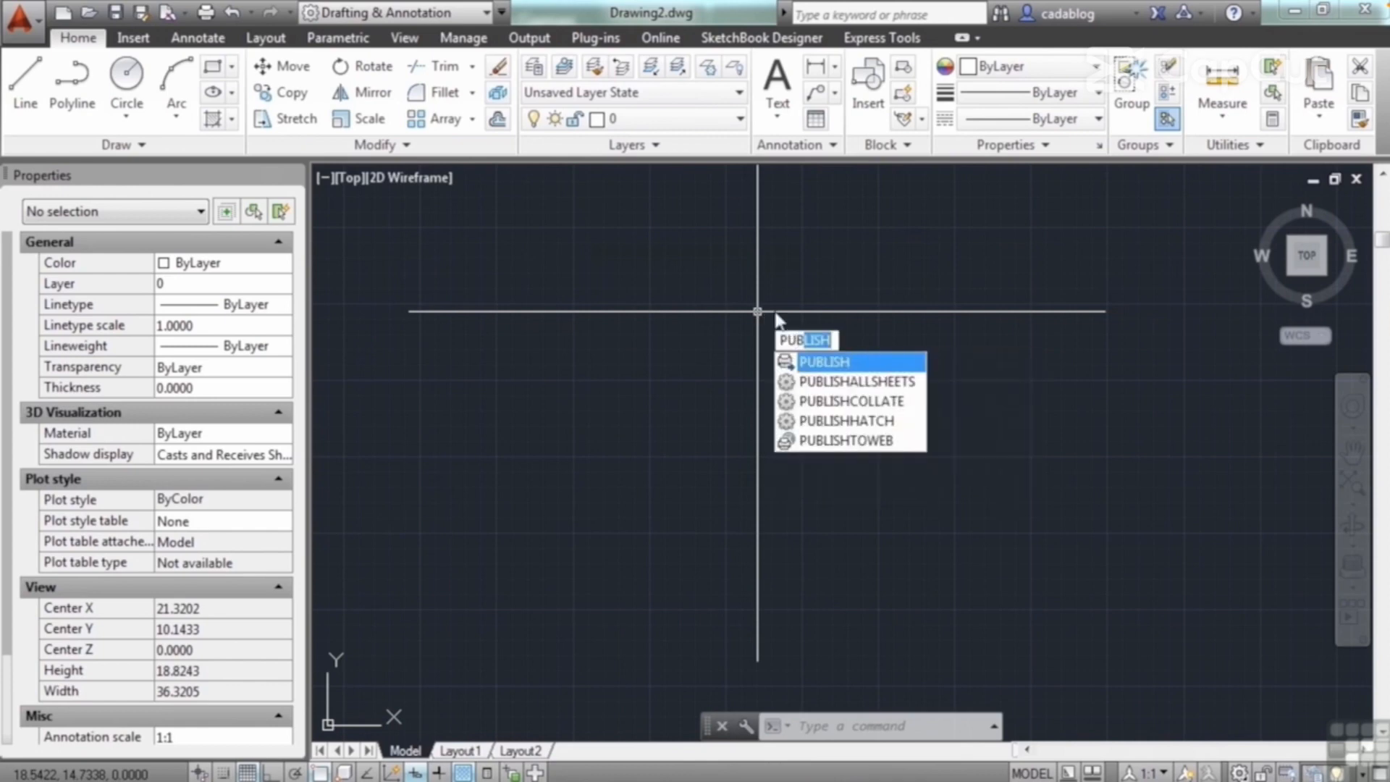
pyautogui.press('Escape')
pyautogui.press('Escape')
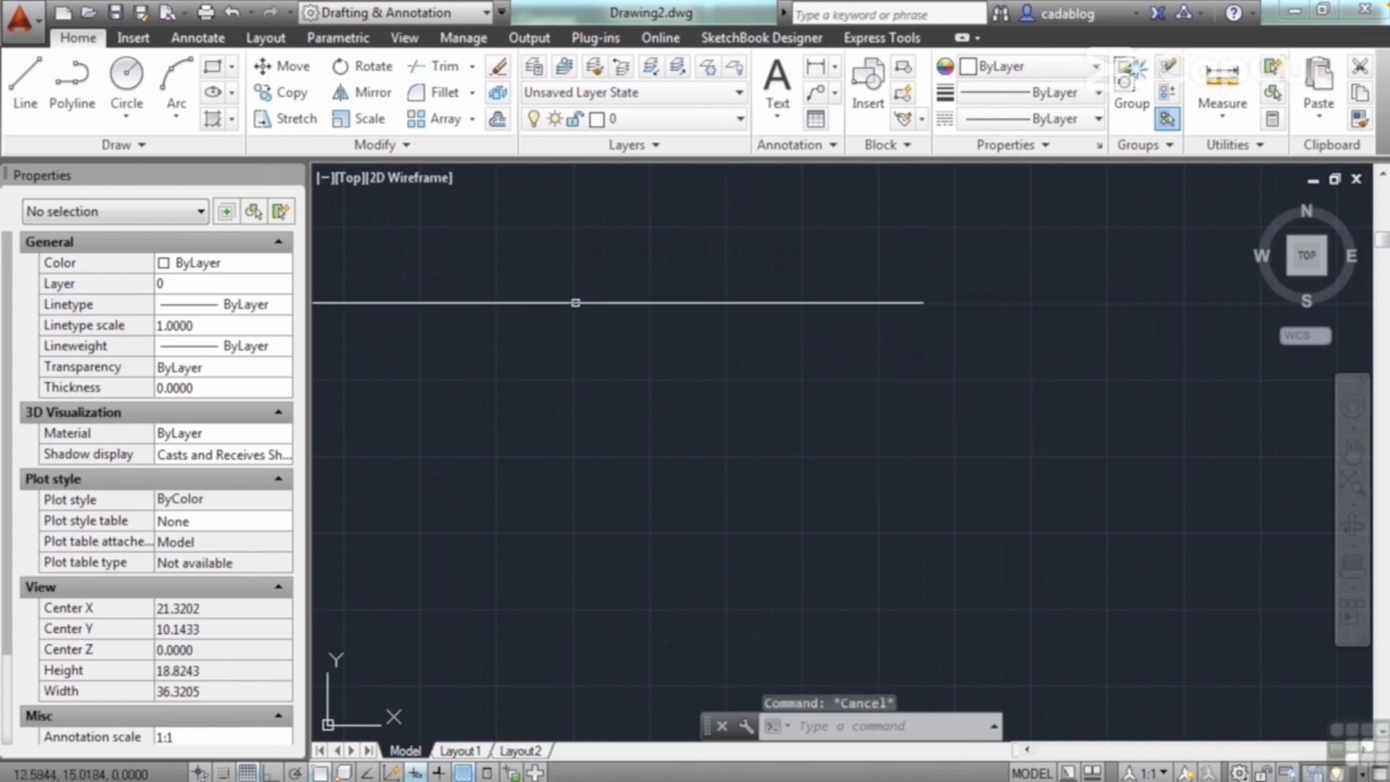
# - Open the Publish dialog for batch plotting, then reposition and widen it
pyautogui.click(22, 24)
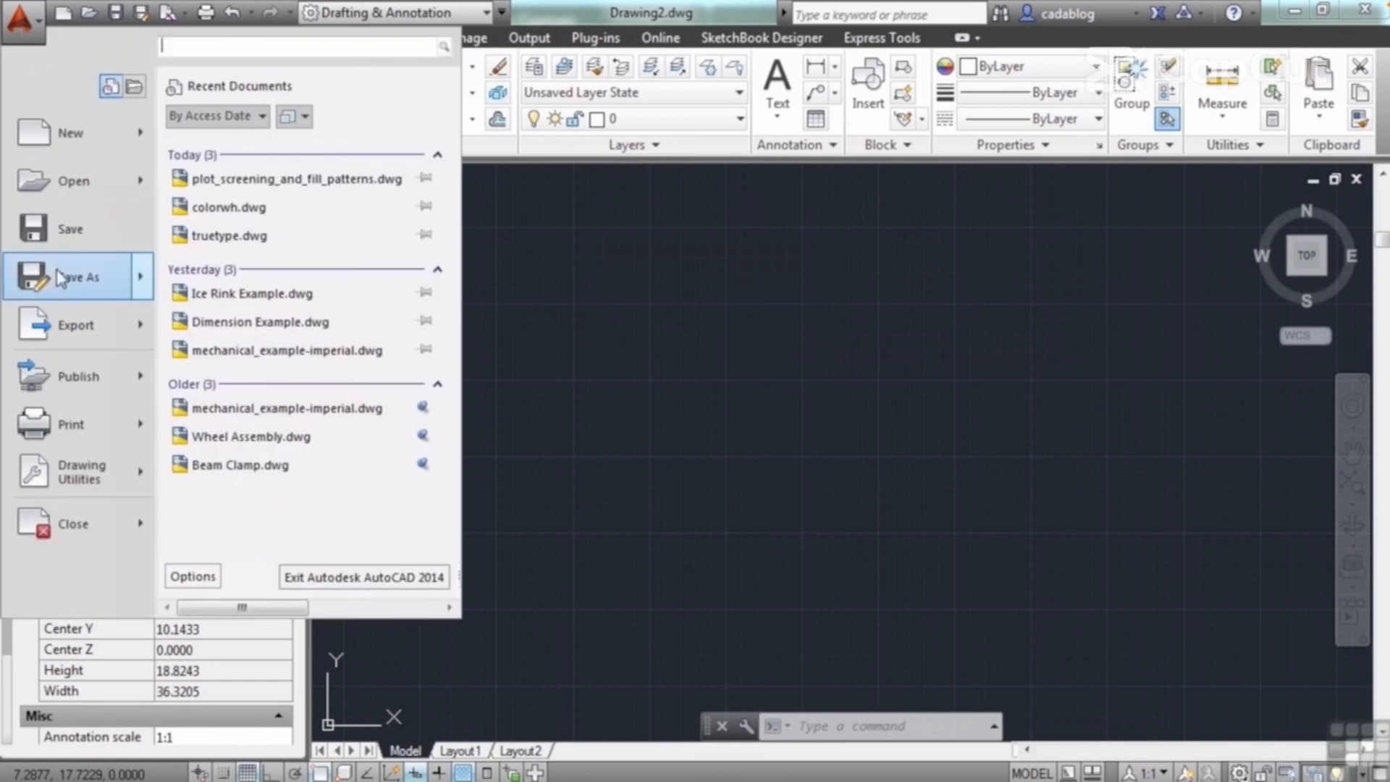
pyautogui.moveTo(88, 377)
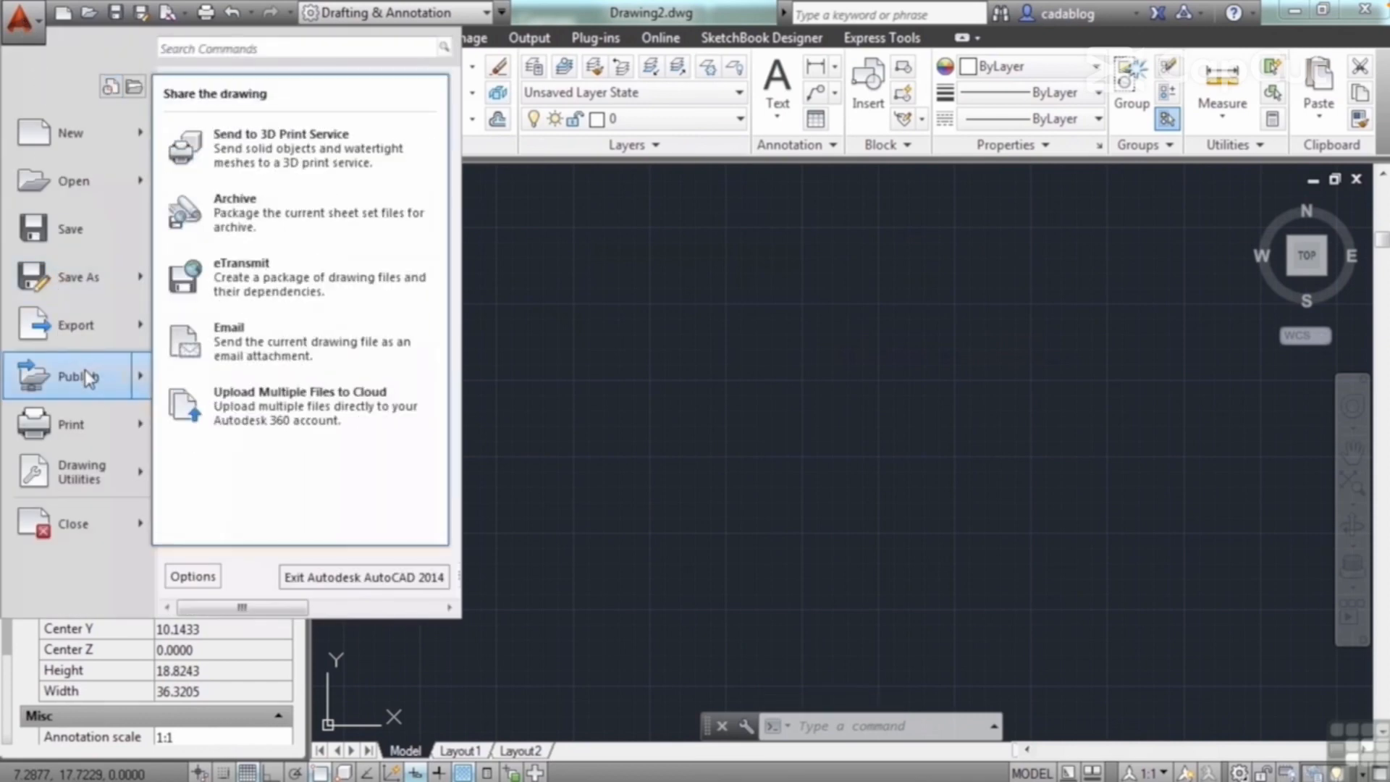
pyautogui.click(69, 376)
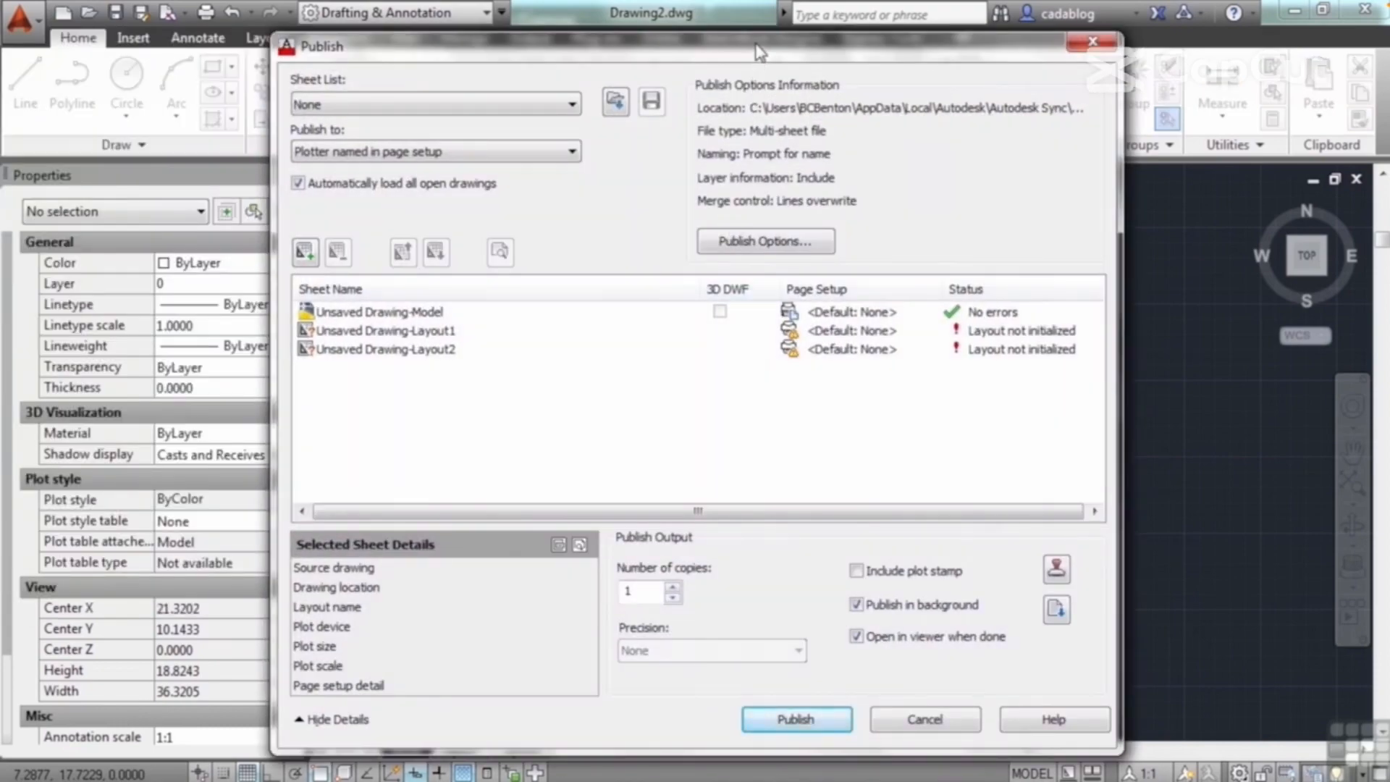
pyautogui.moveTo(759, 52); pyautogui.dragTo(721, 36)
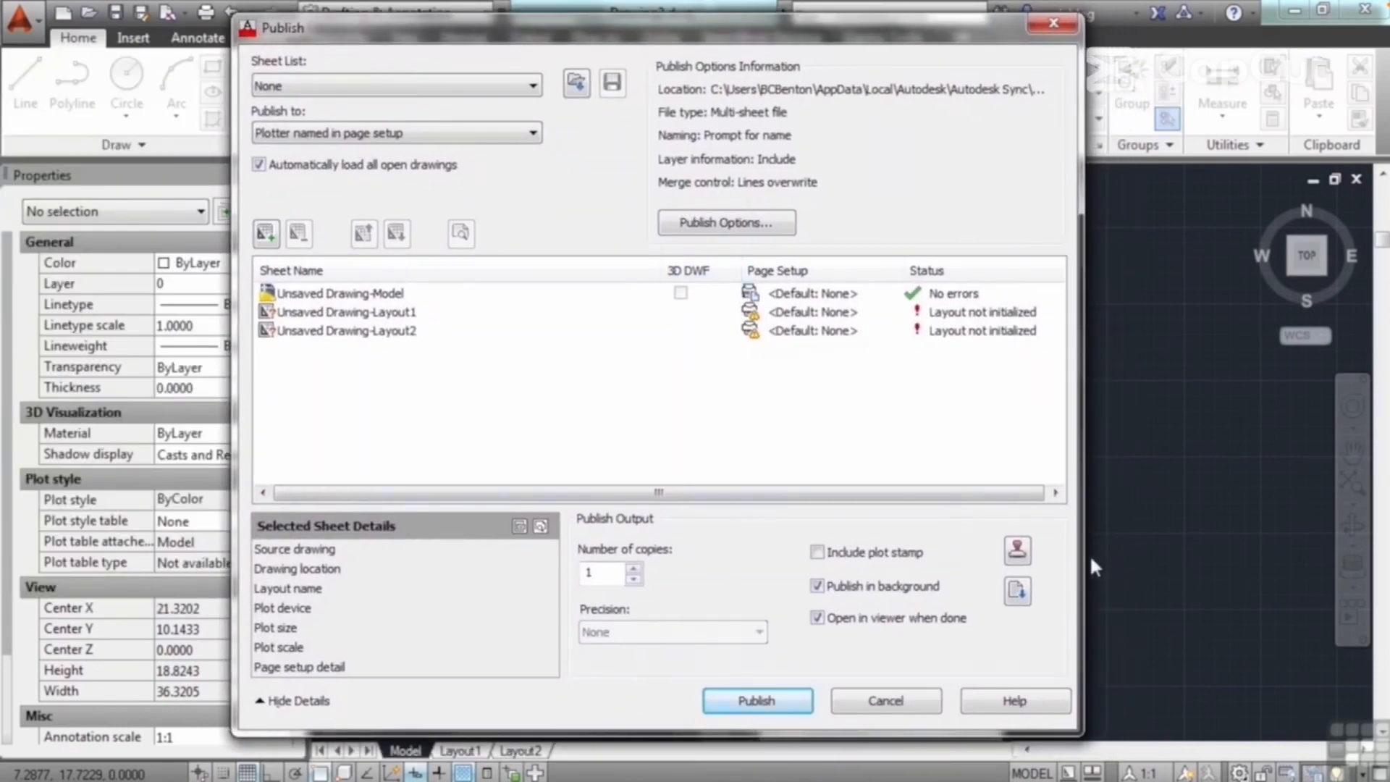
pyautogui.moveTo(1079, 555); pyautogui.dragTo(1129, 554)
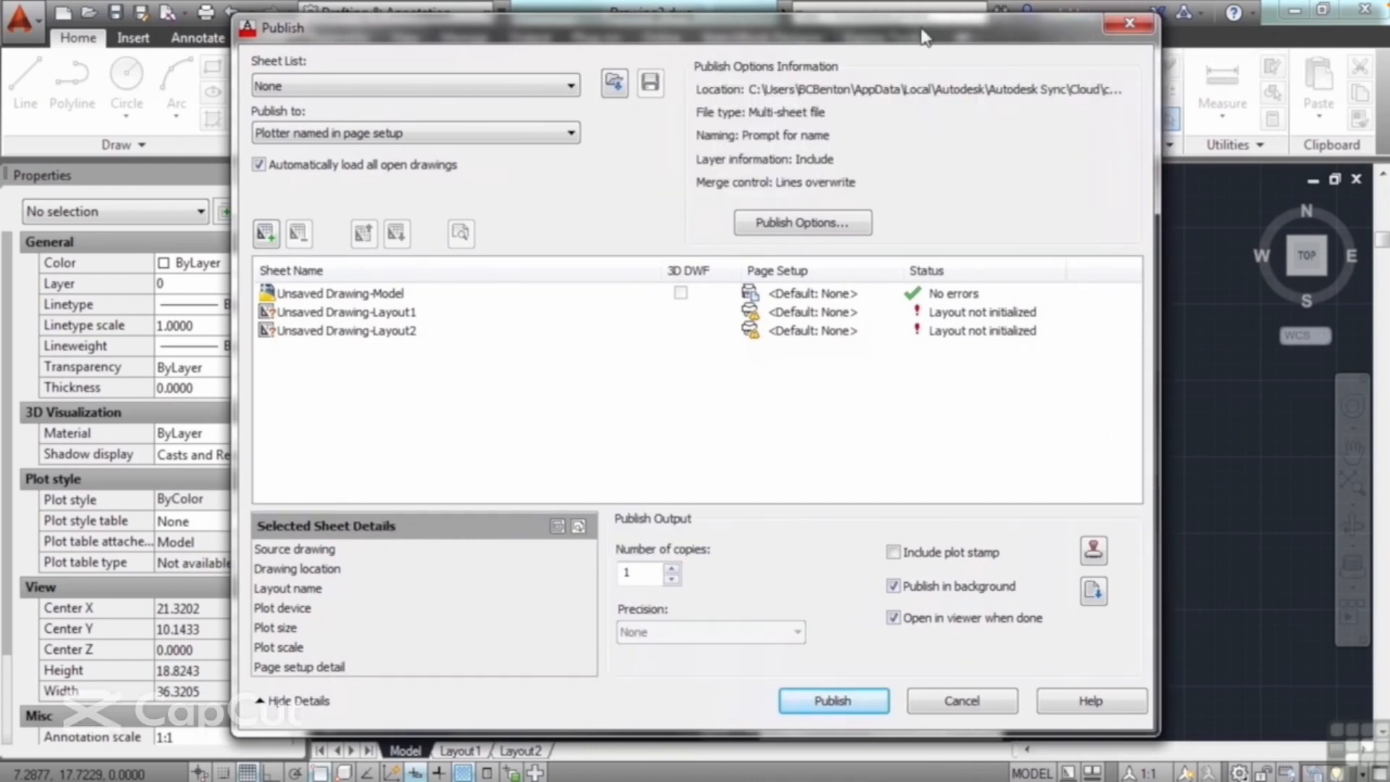
pyautogui.moveTo(925, 37); pyautogui.dragTo(898, 27)
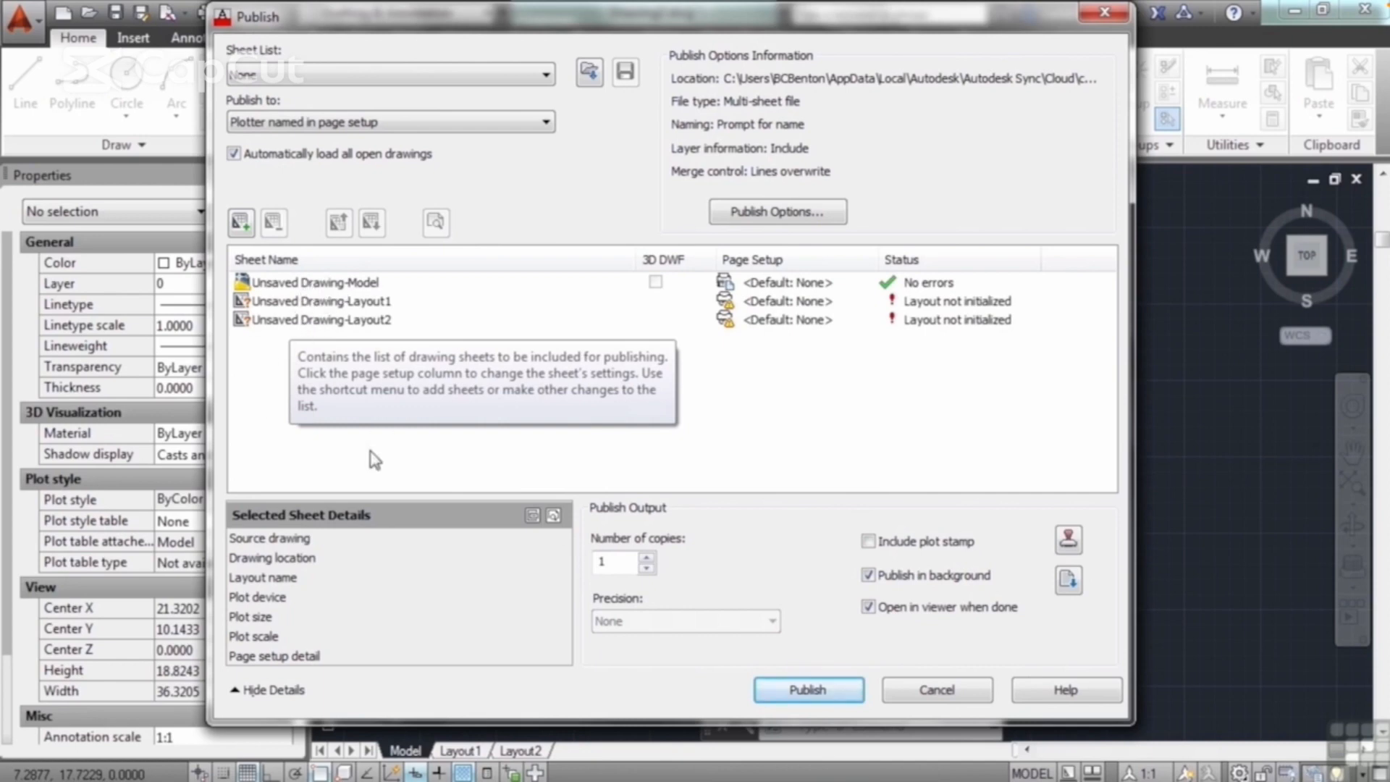
# - Remove the unsaved drawing's Model, Layout1 and Layout2 sheets from the publish list
pyautogui.click(356, 284)
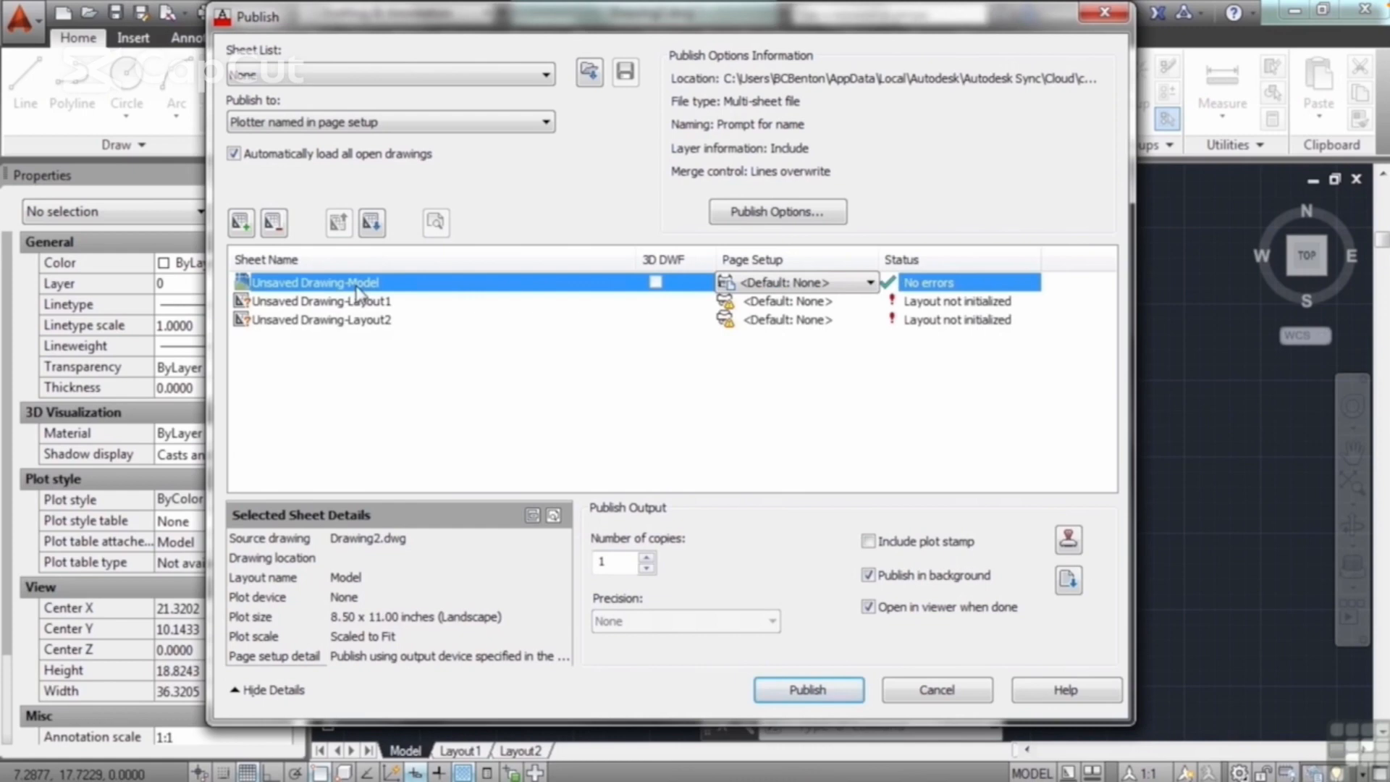
pyautogui.click(341, 367)
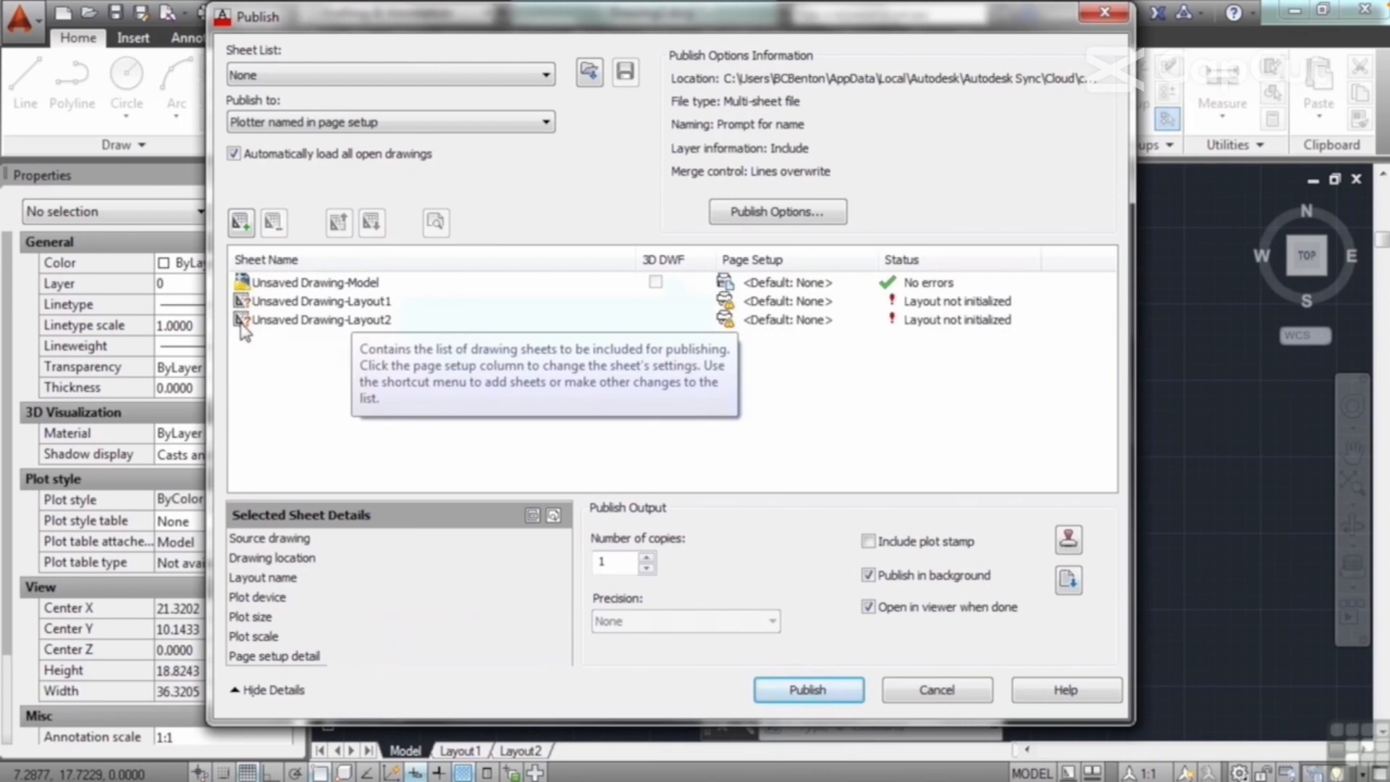
pyautogui.click(293, 321)
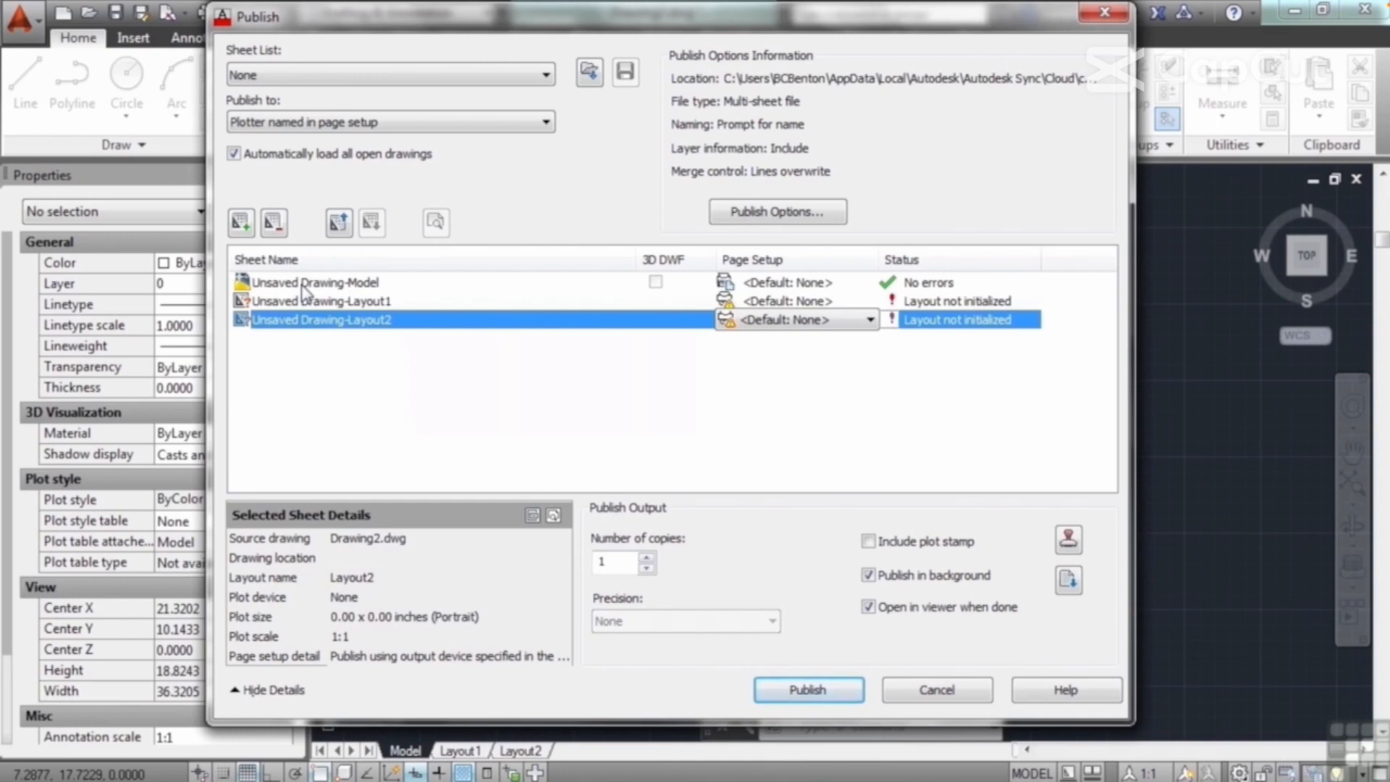
pyautogui.keyDown('shift'); pyautogui.click(303, 286); pyautogui.keyUp('shift')
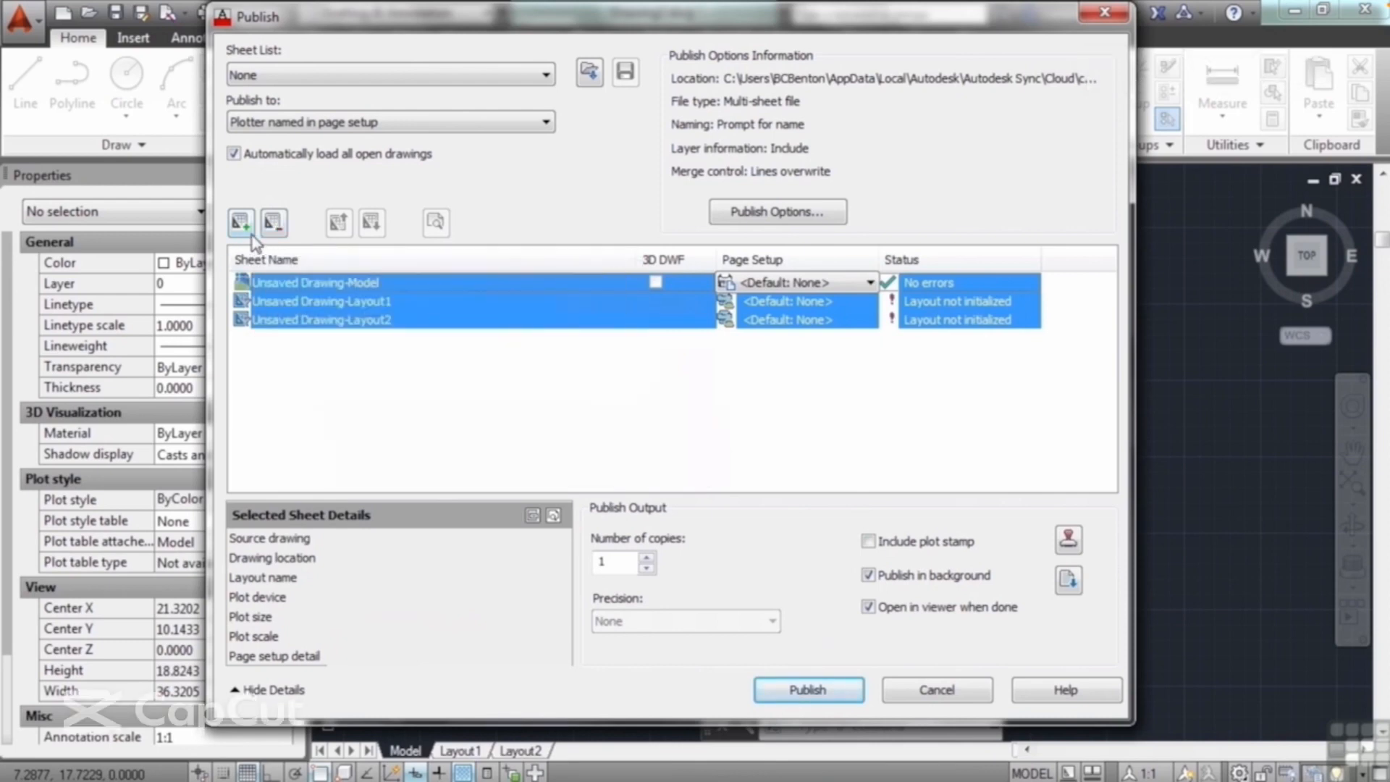
pyautogui.click(275, 234)
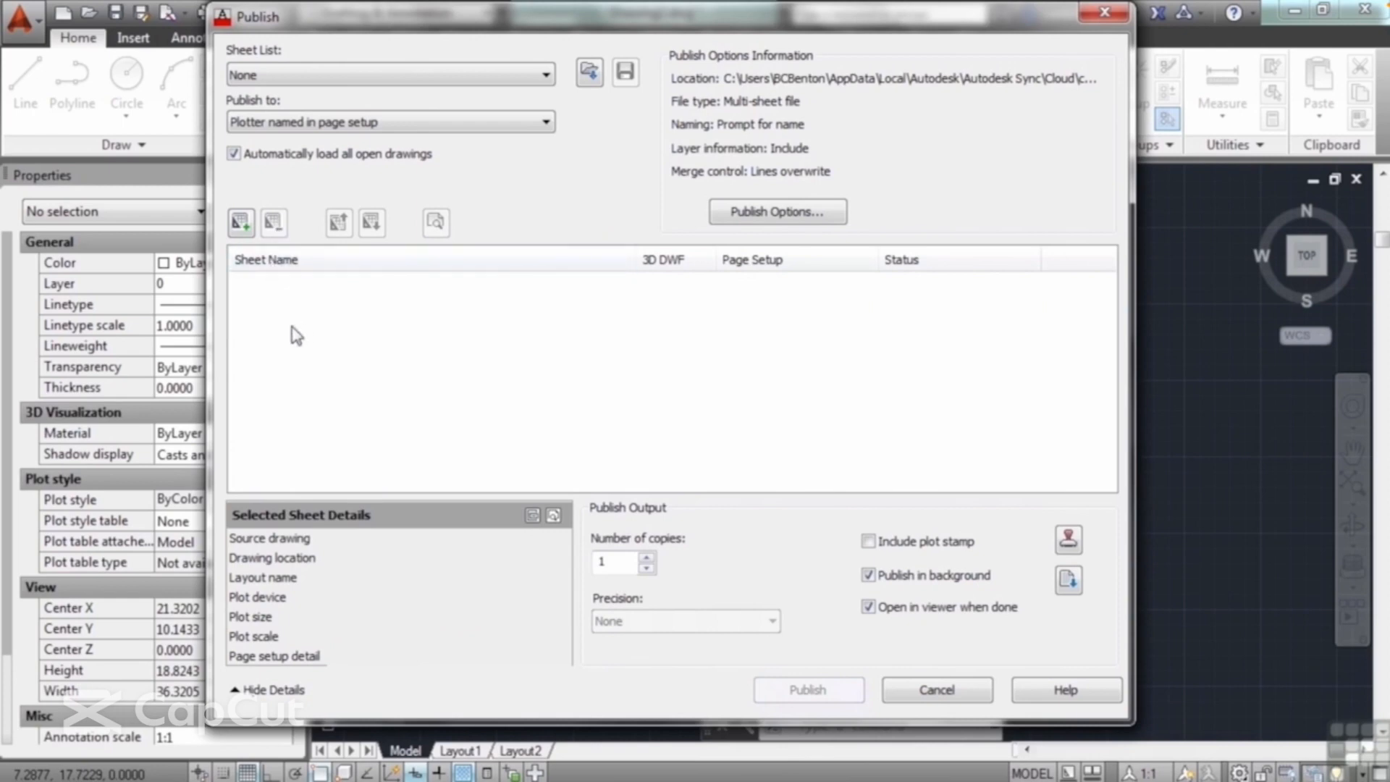
# - Start adding sheets to the publish list and select all five drawings in folder 13, from the architectural drawing through truetype.dwg
pyautogui.click(241, 225)
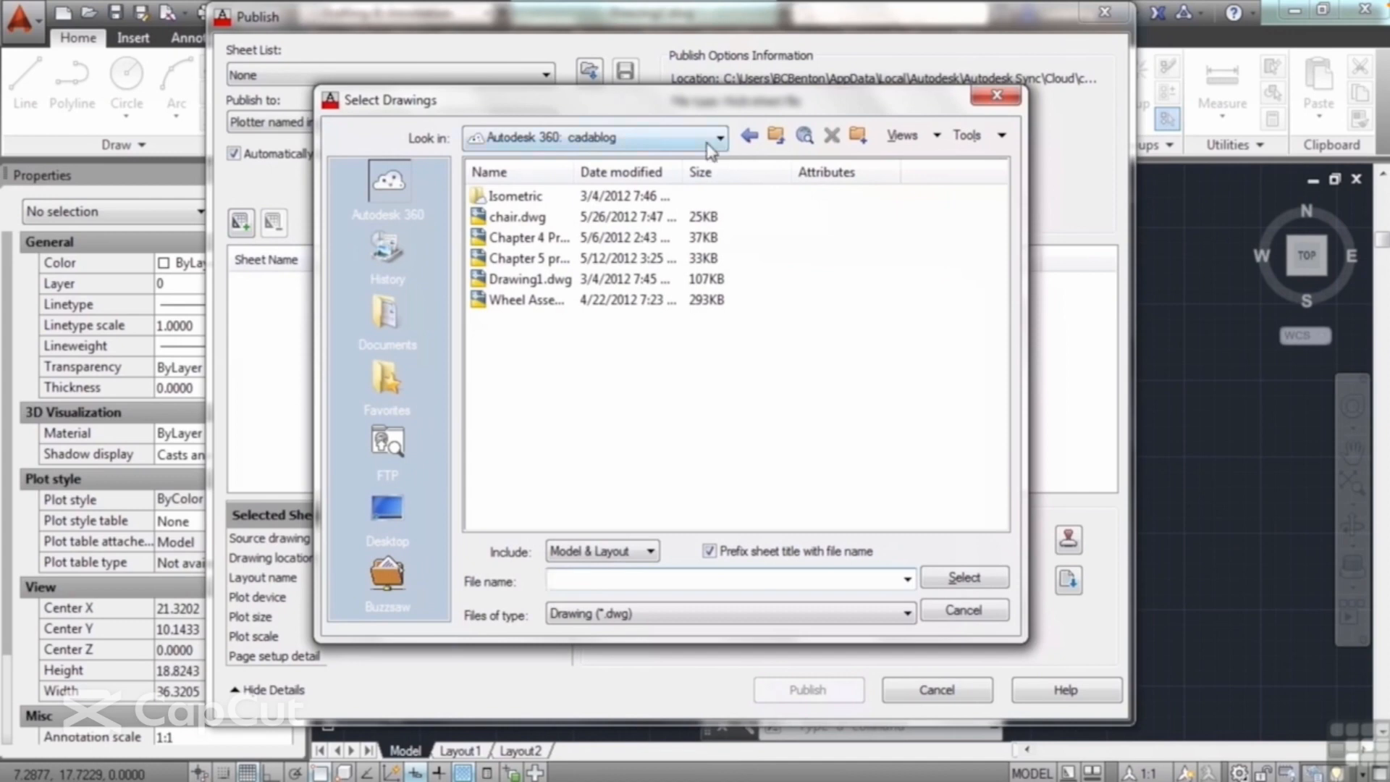
pyautogui.moveTo(576, 172); pyautogui.dragTo(619, 172)
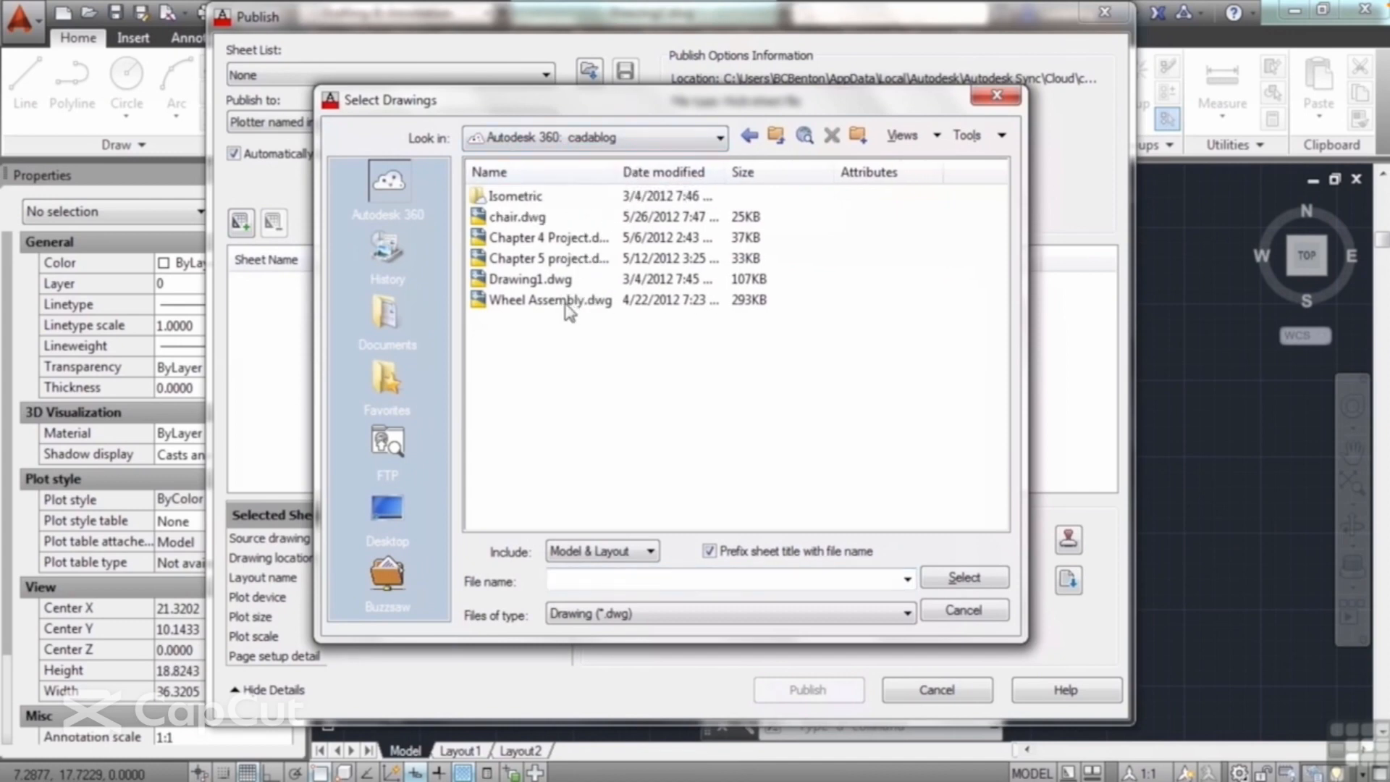
pyautogui.click(719, 138)
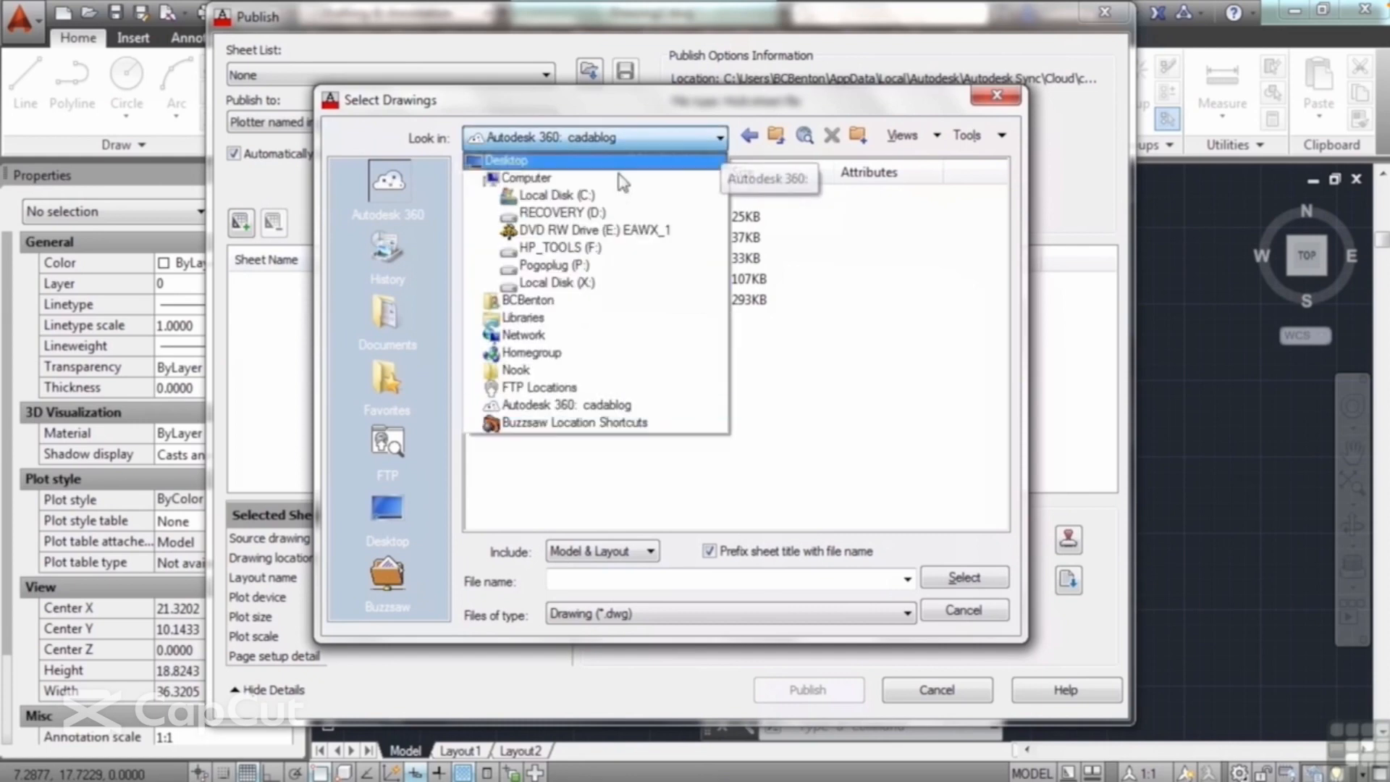
pyautogui.click(683, 203)
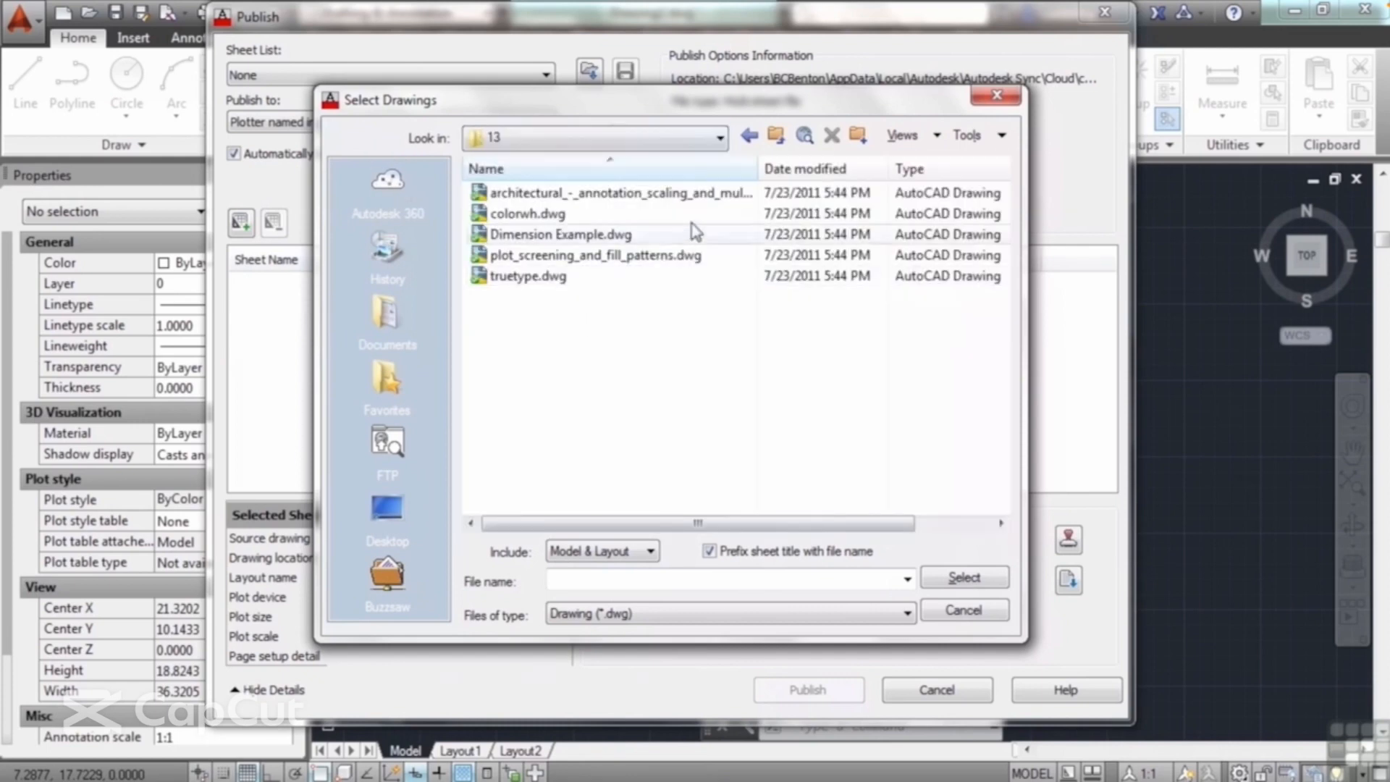
pyautogui.click(543, 202)
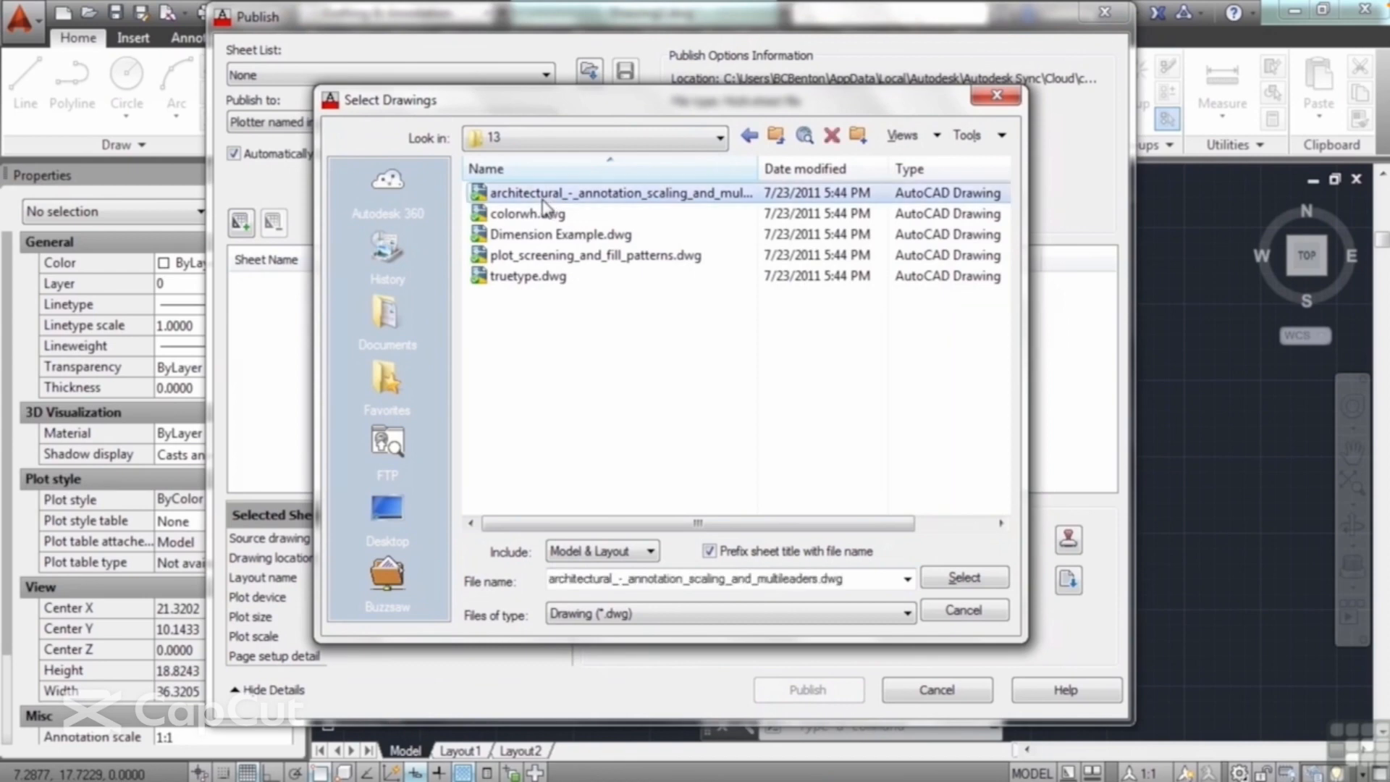
pyautogui.keyDown('shift'); pyautogui.click(532, 278); pyautogui.keyUp('shift')
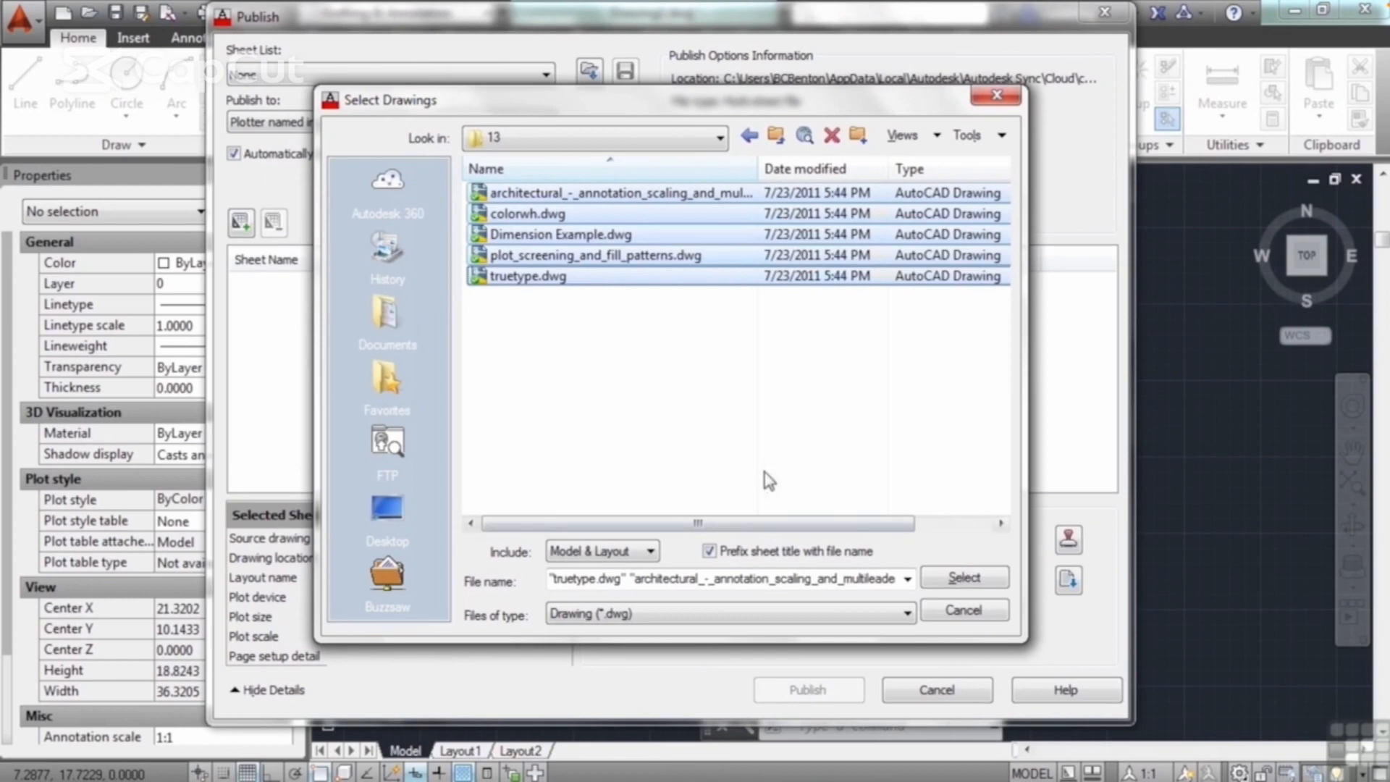
# - Include both Model & Layout for the selected drawings and add their sheets to the publish list
pyautogui.click(637, 552)
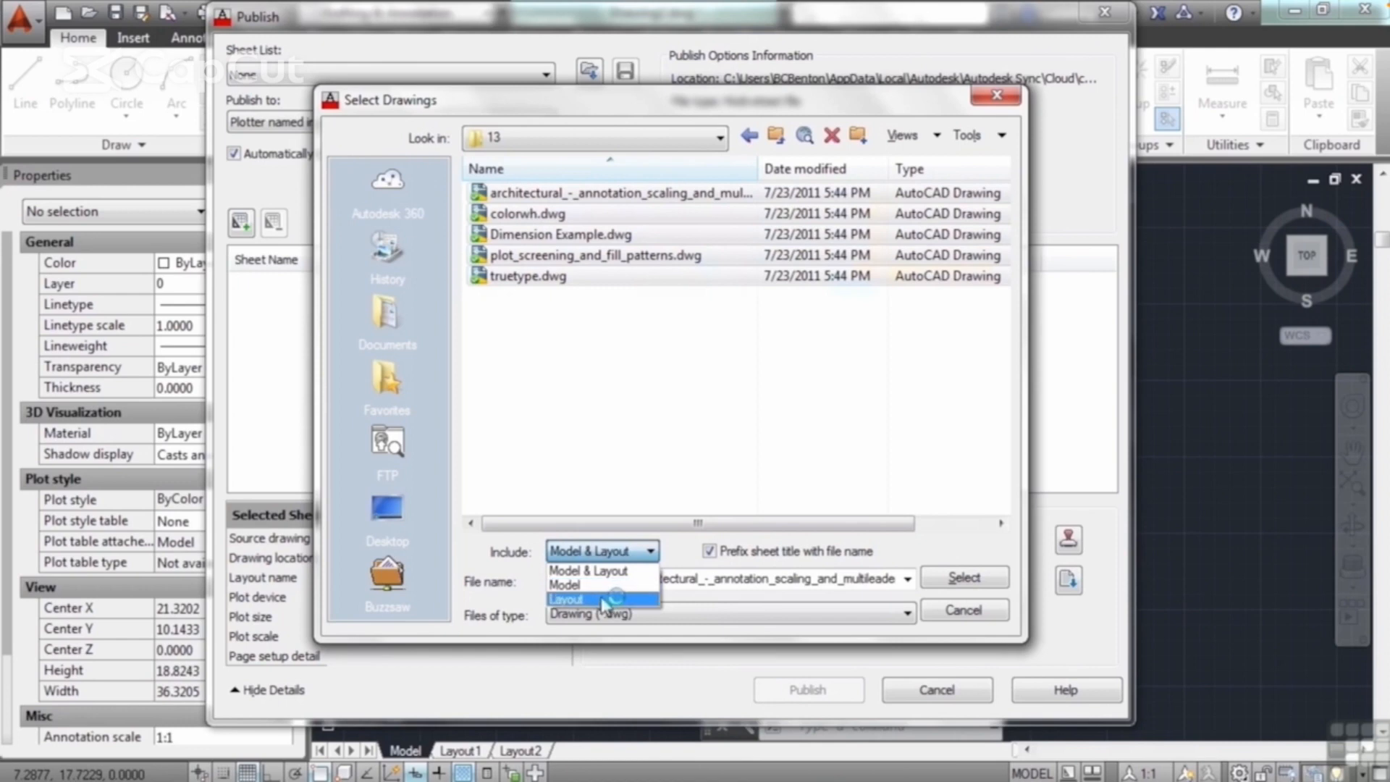
pyautogui.click(611, 599)
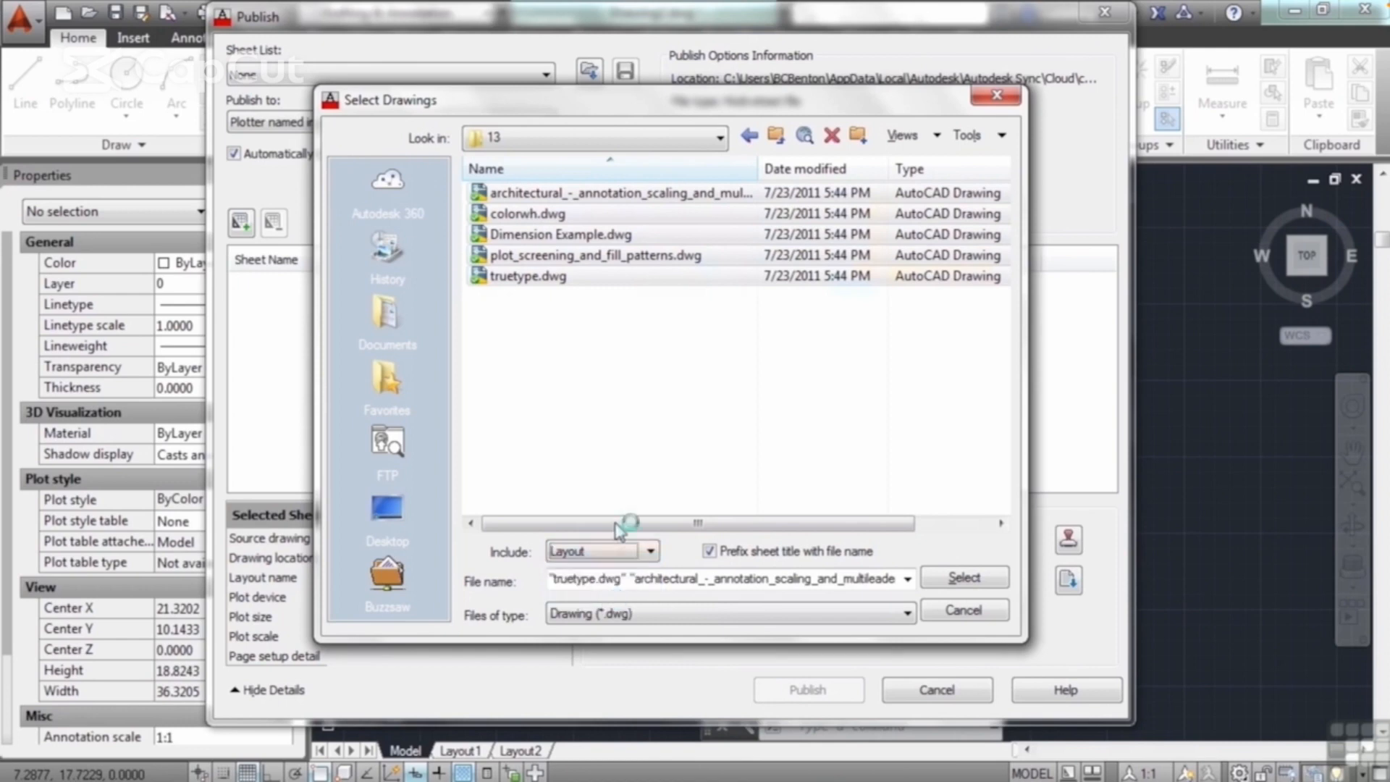
pyautogui.click(650, 552)
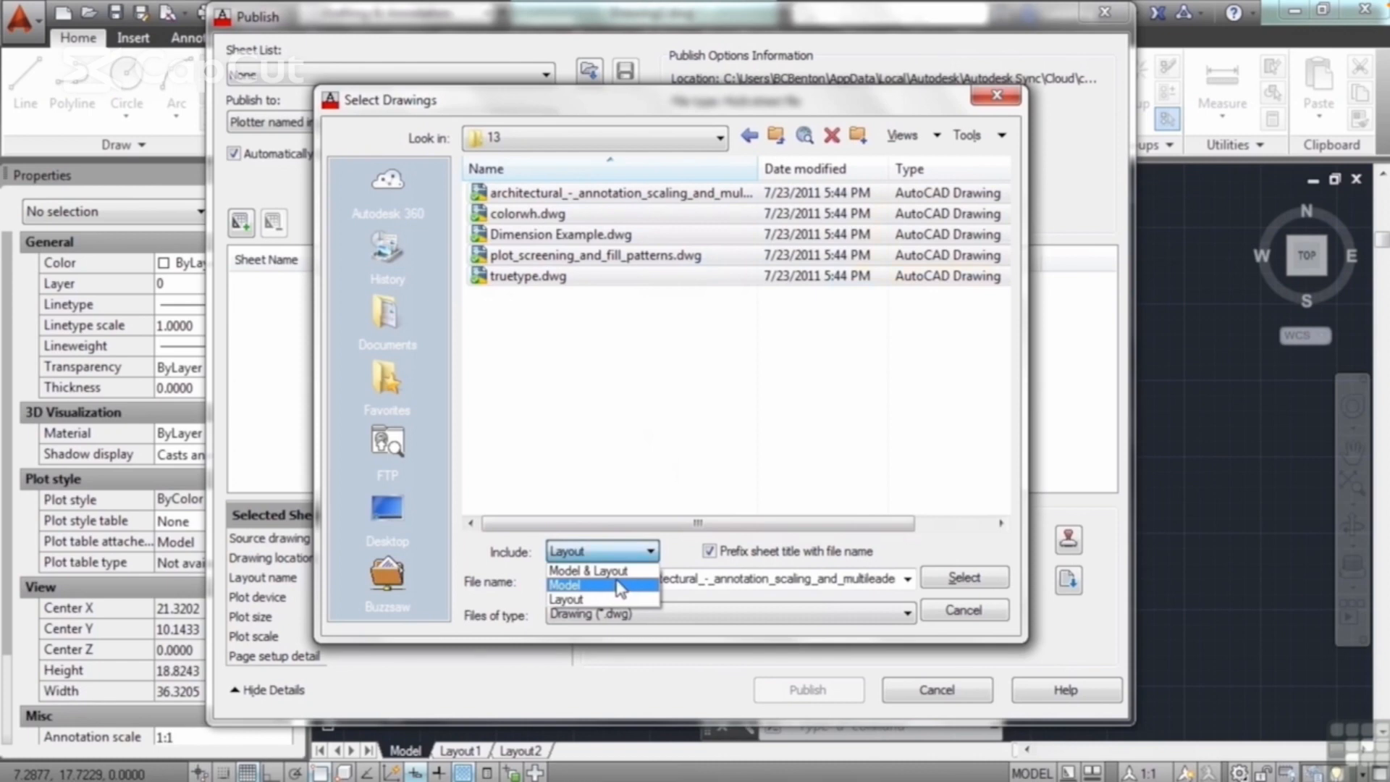
pyautogui.press('Up')
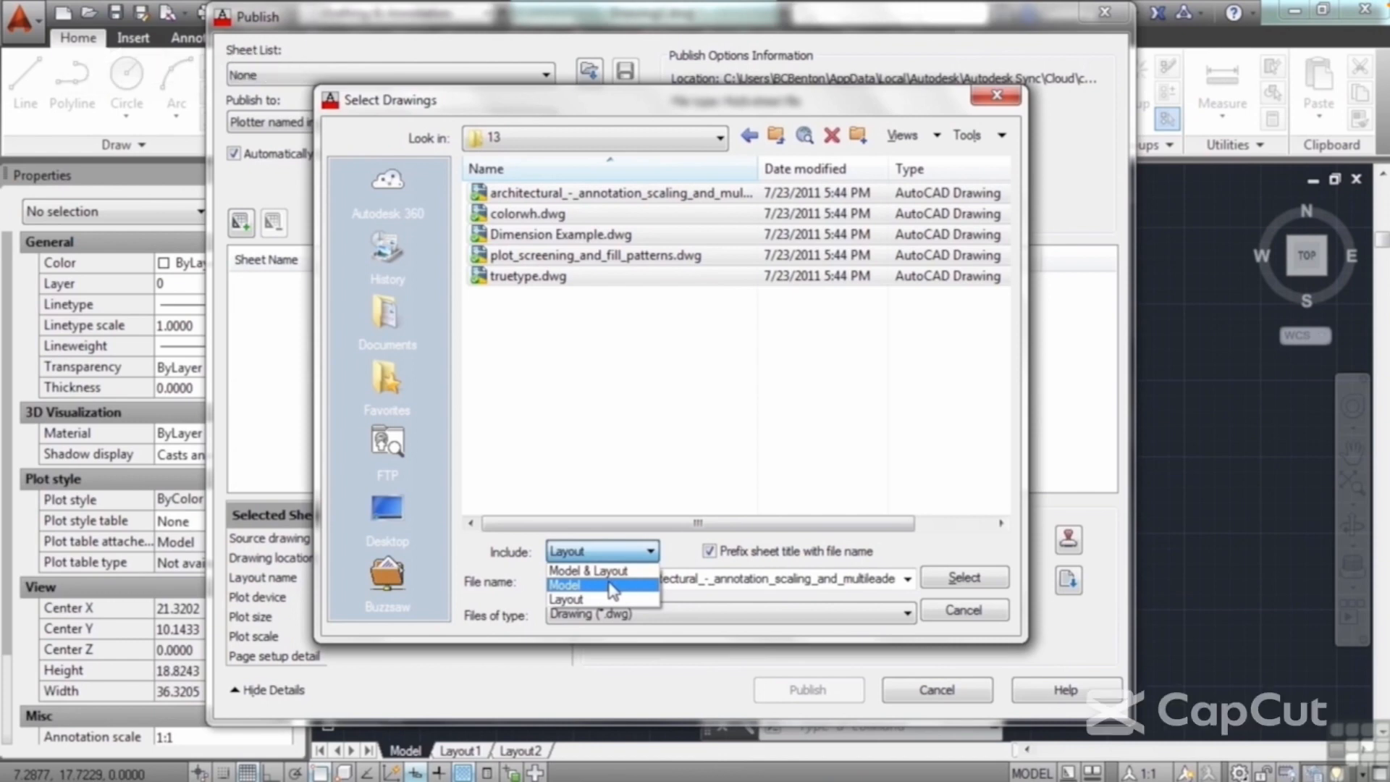
pyautogui.press('Return')
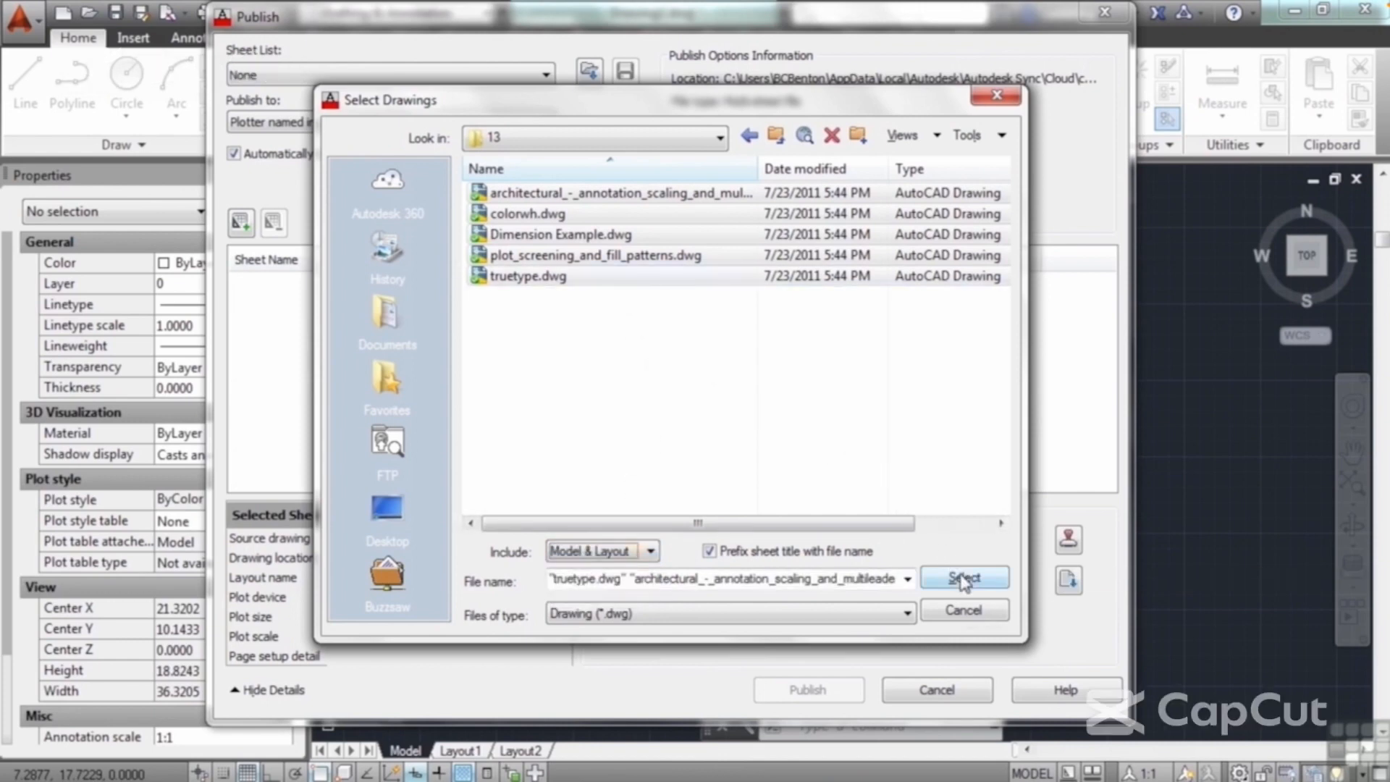
pyautogui.click(963, 578)
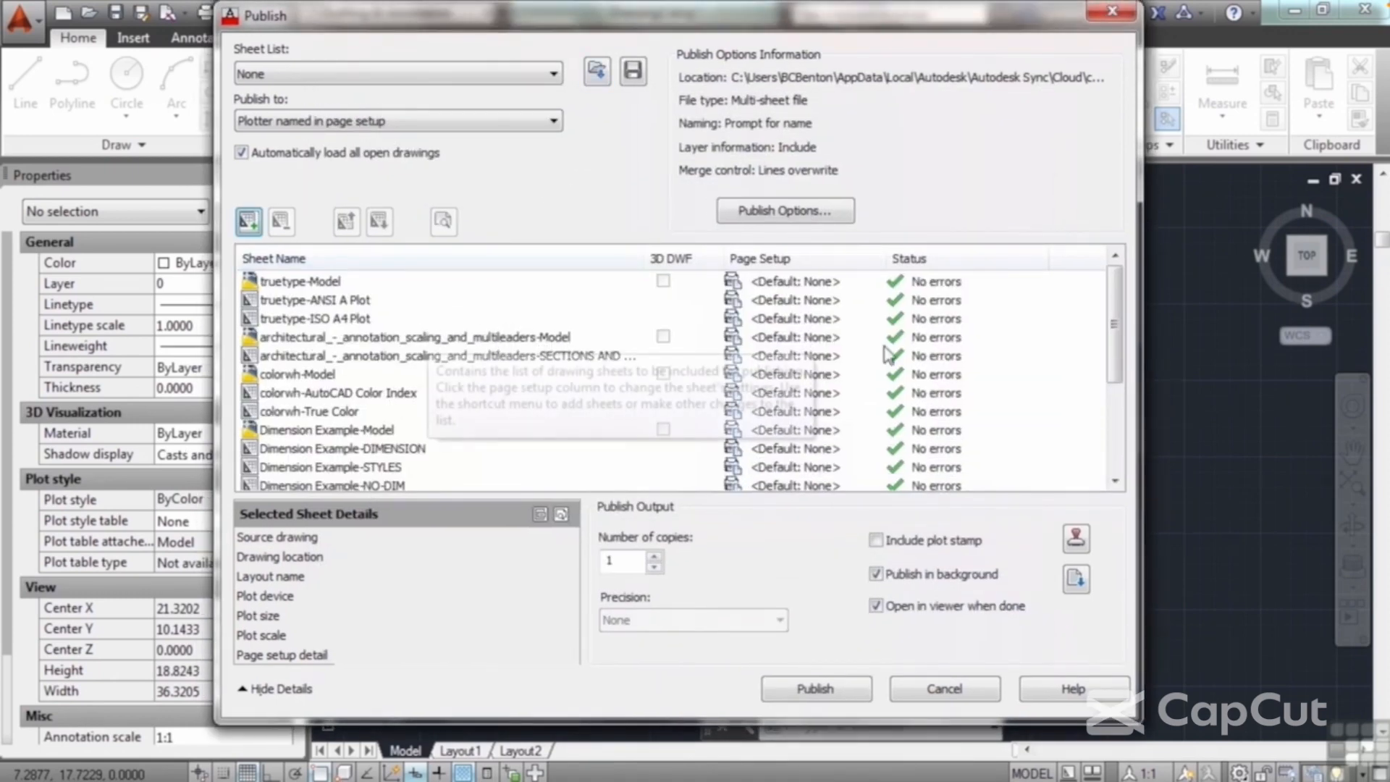
# - Remove the Model sheets of plot_screening_and_fill_patterns and Dimension Example from the publish list
pyautogui.moveTo(1112, 323); pyautogui.dragTo(1113, 411)
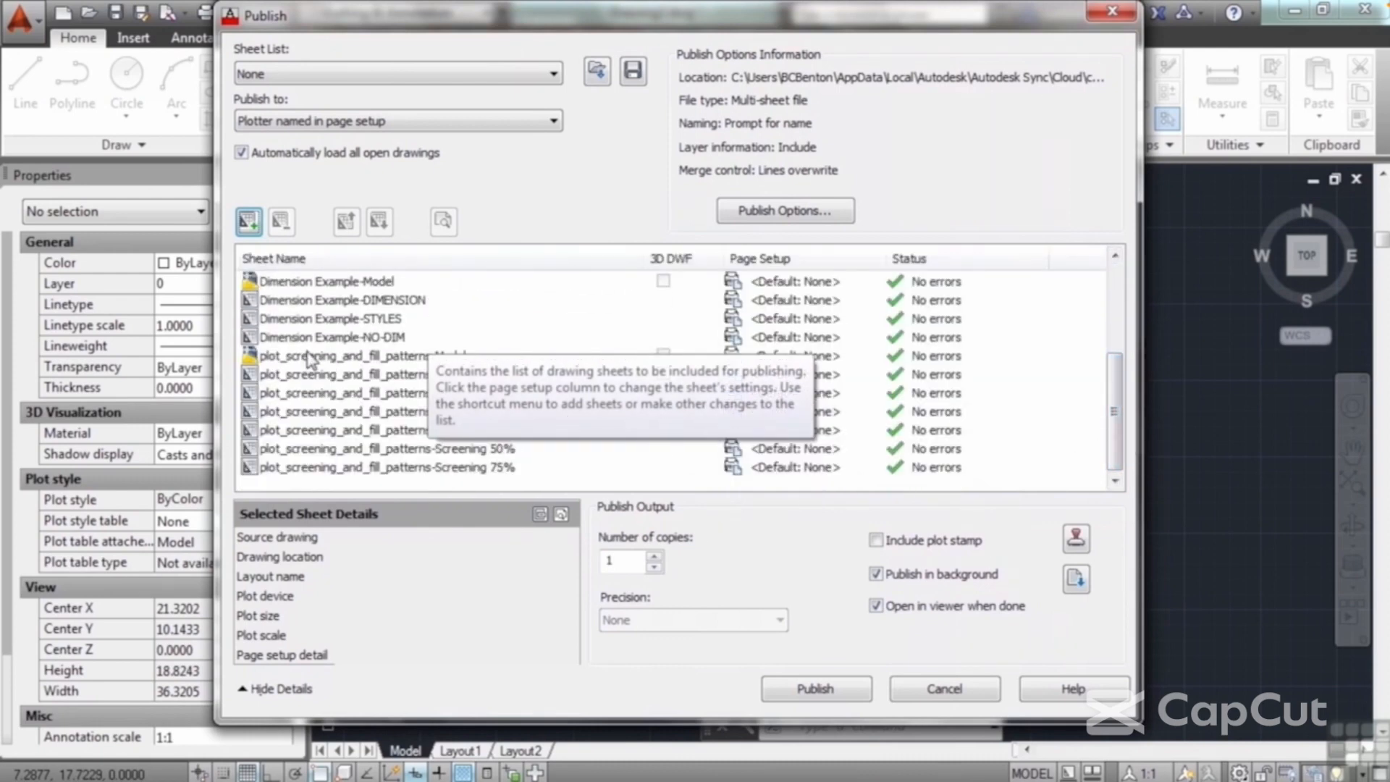
pyautogui.click(310, 376)
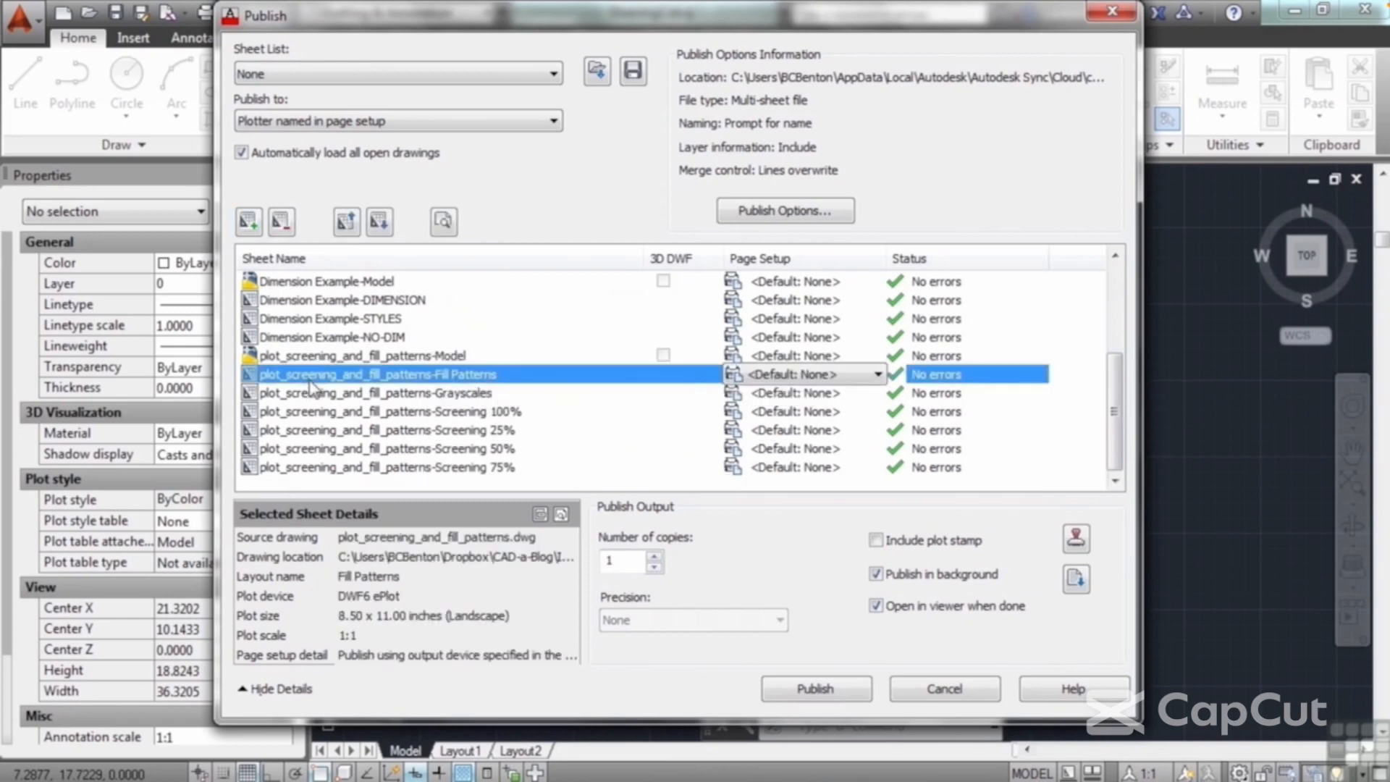
pyautogui.click(320, 357)
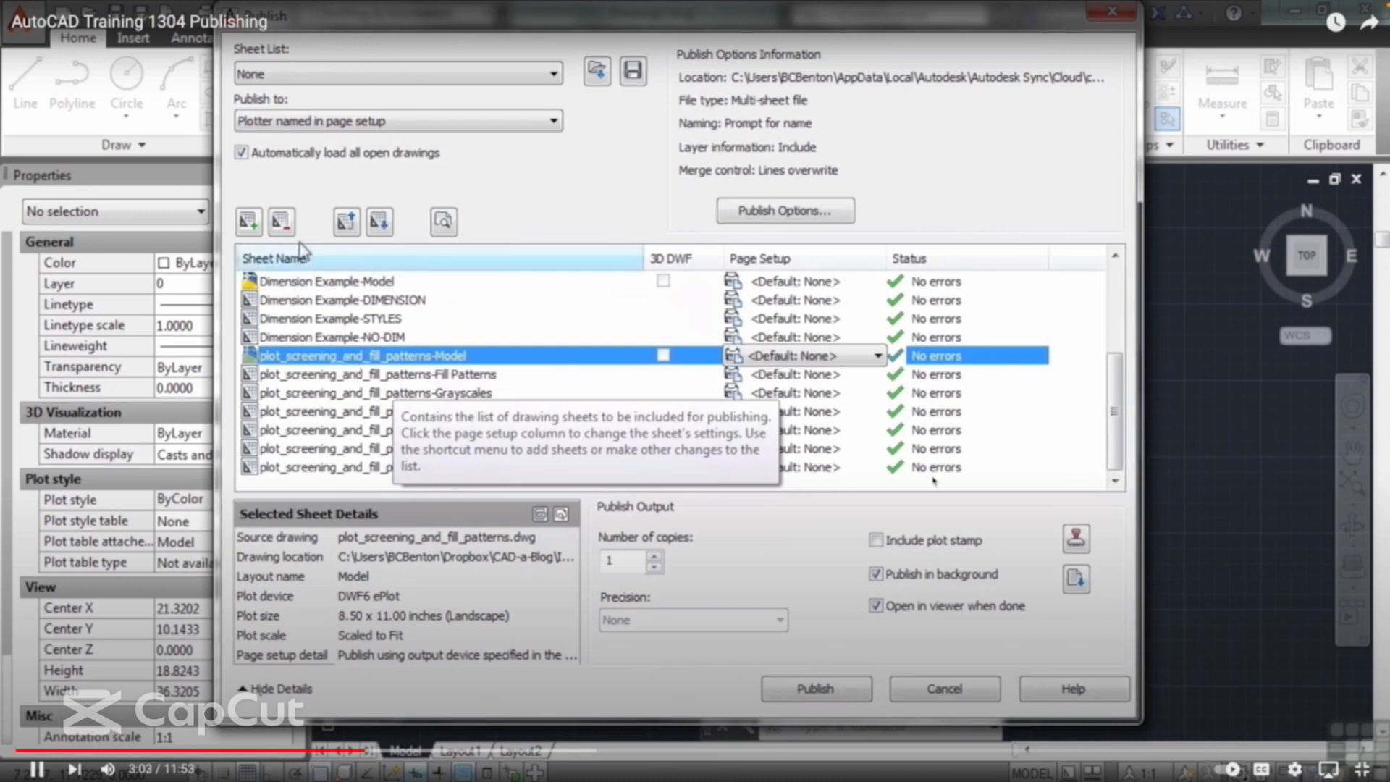
pyautogui.click(283, 222)
pyautogui.click(298, 299)
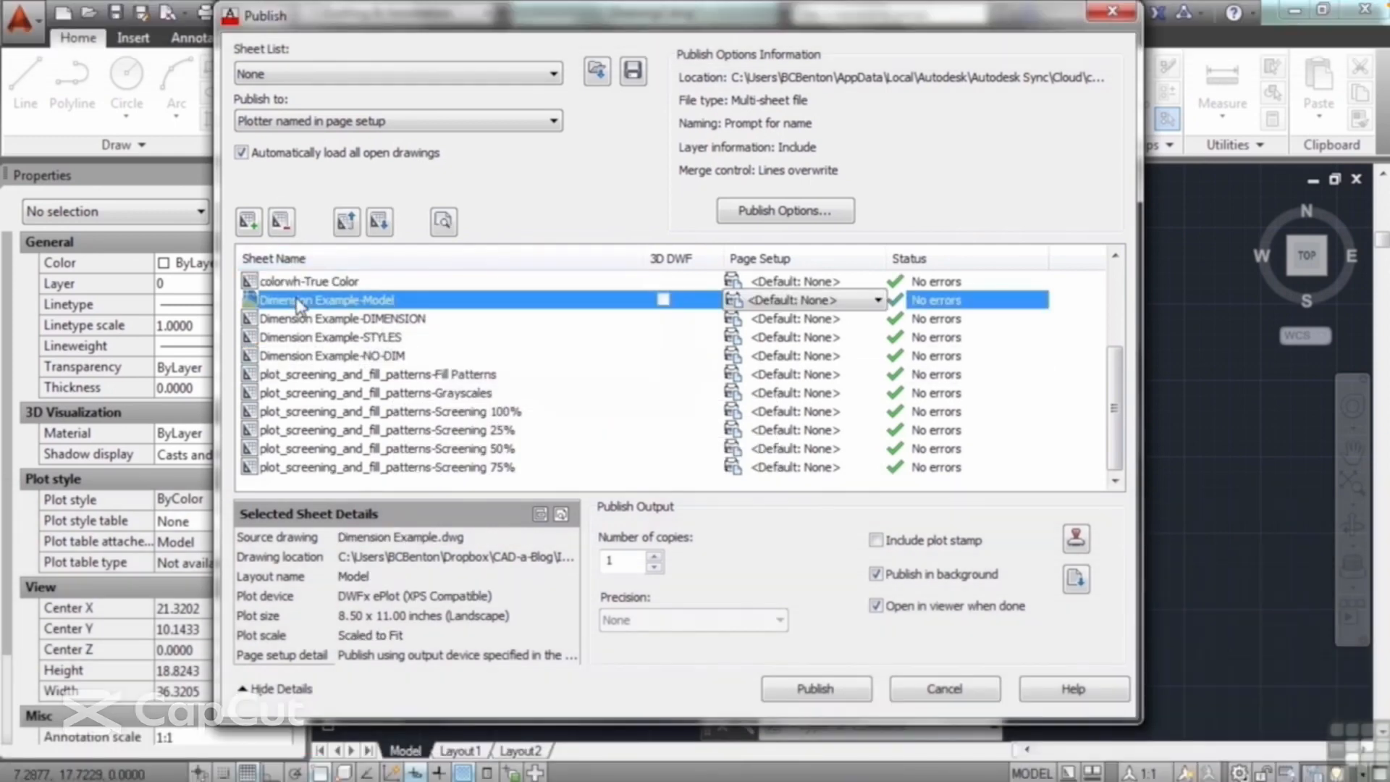
pyautogui.click(283, 222)
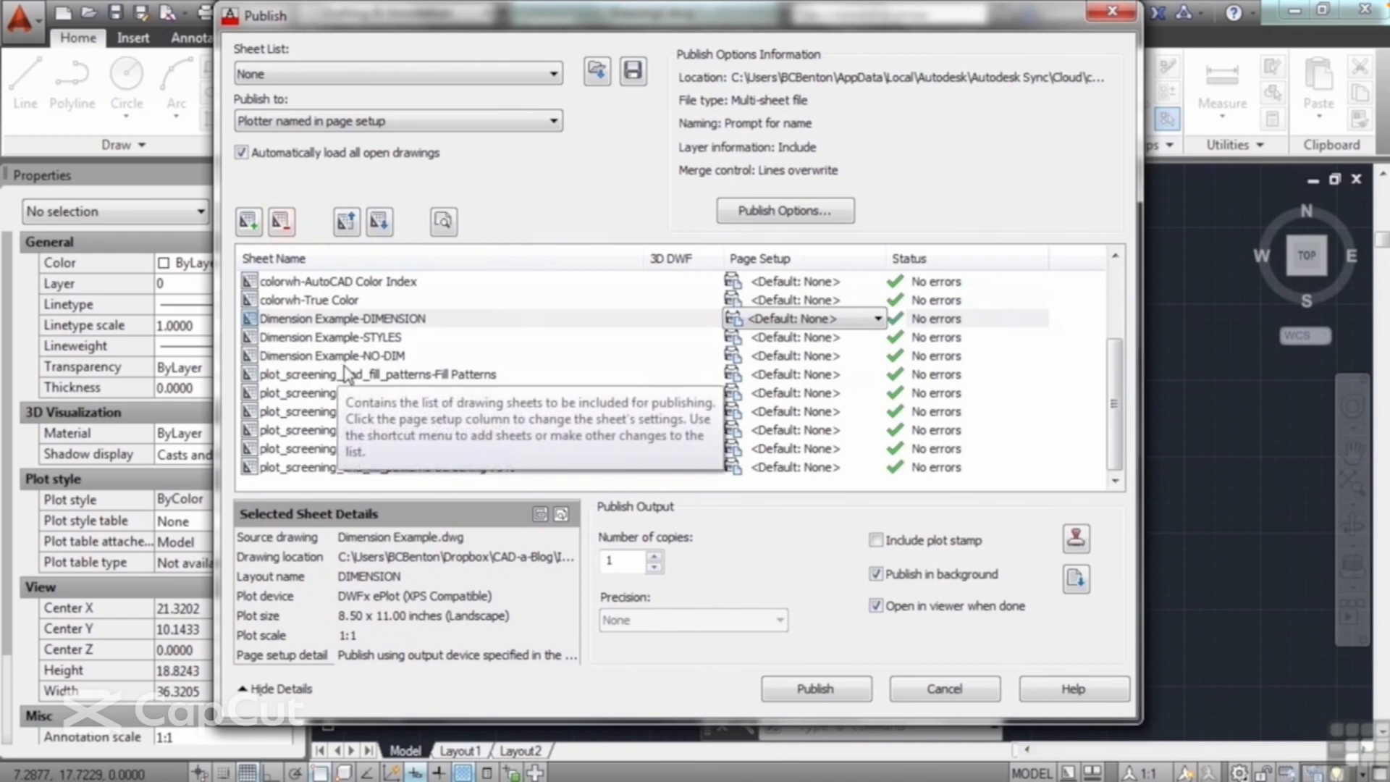
# - Remove the Model sheets of colorwh, architectural_-_annotation_scaling_and_multileaders and truetype from the publish list
pyautogui.moveTo(1115, 397); pyautogui.dragTo(1119, 326)
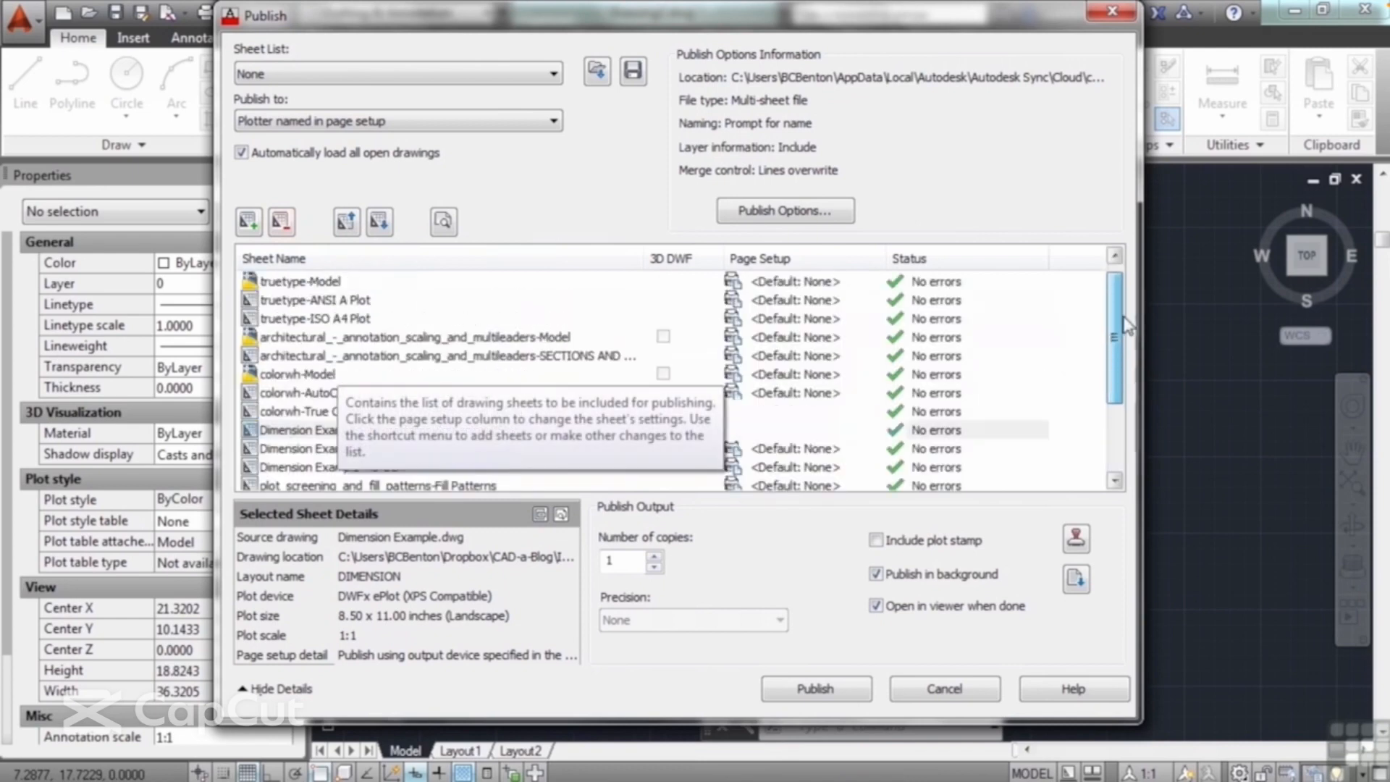
pyautogui.click(290, 374)
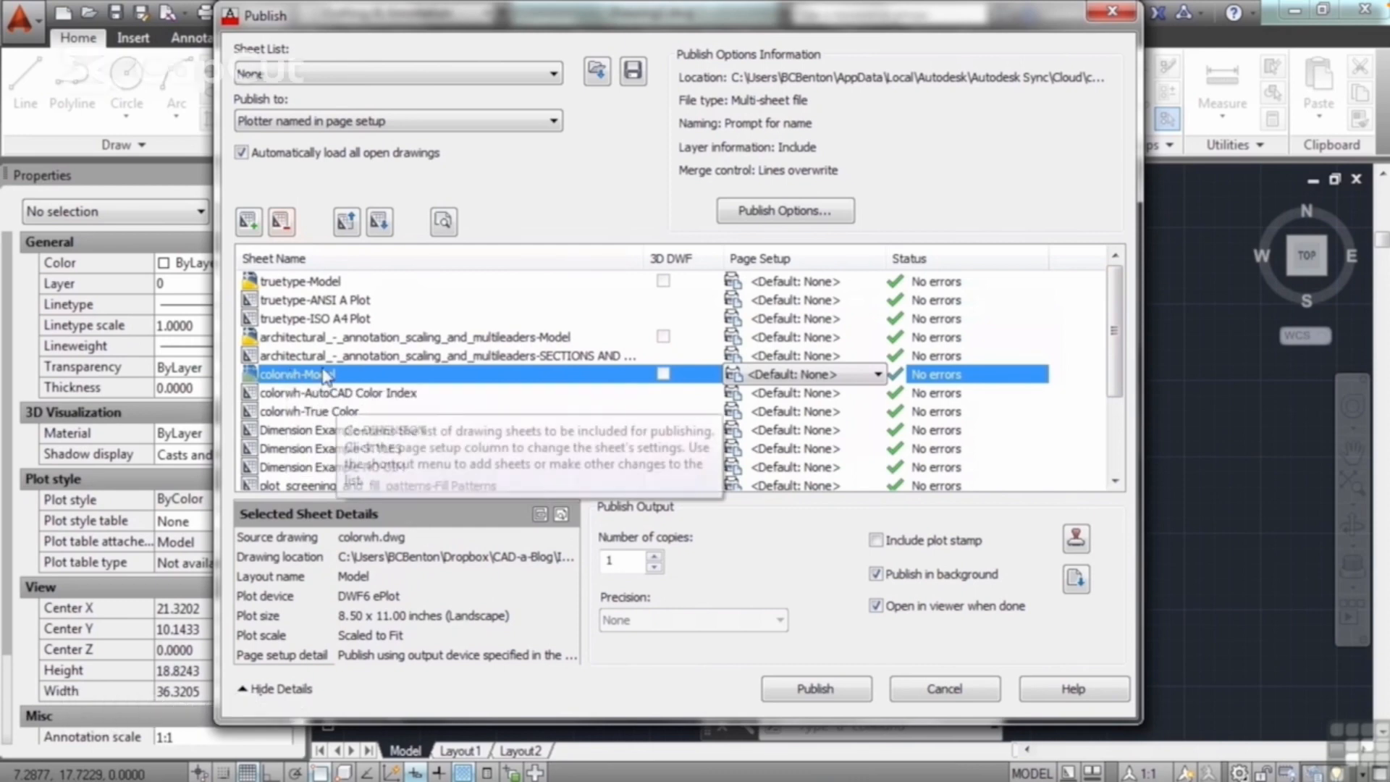
pyautogui.rightClick(321, 376)
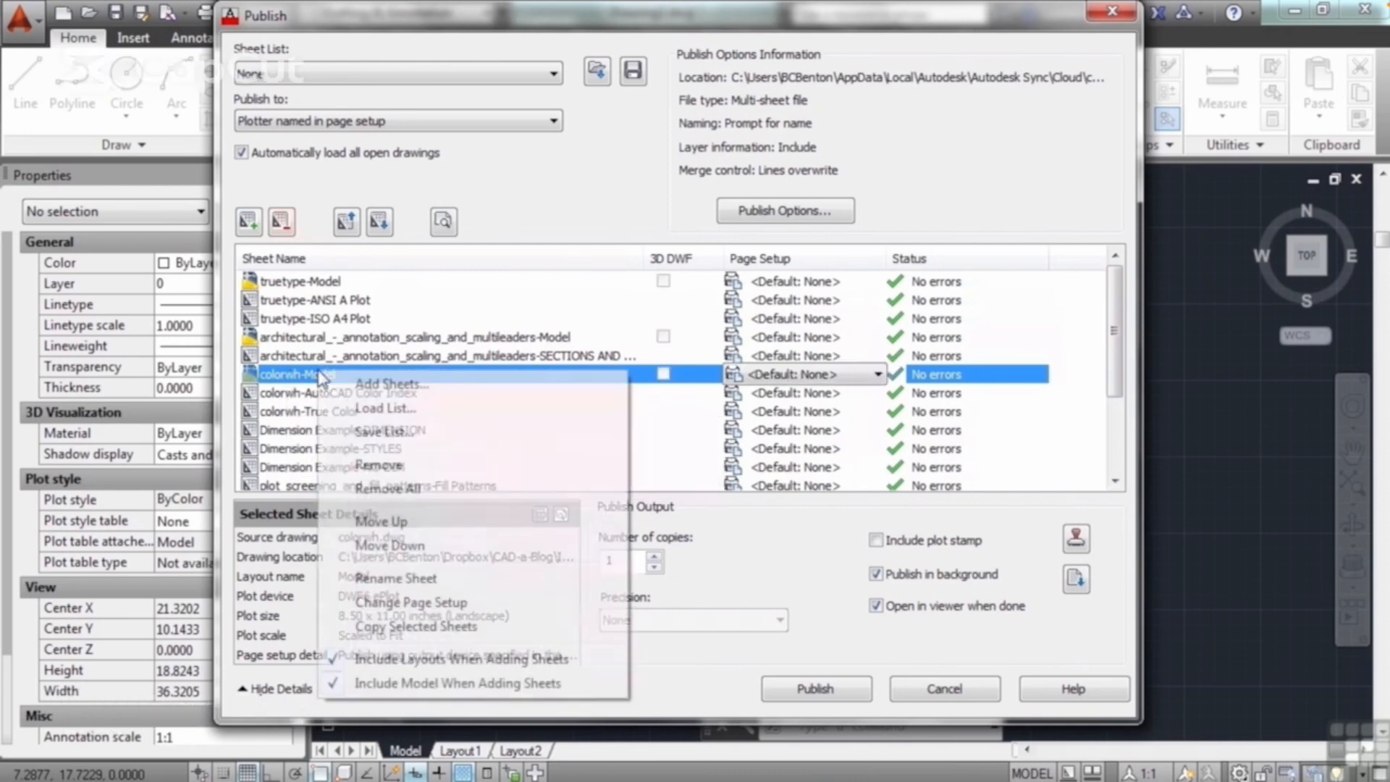
pyautogui.click(391, 467)
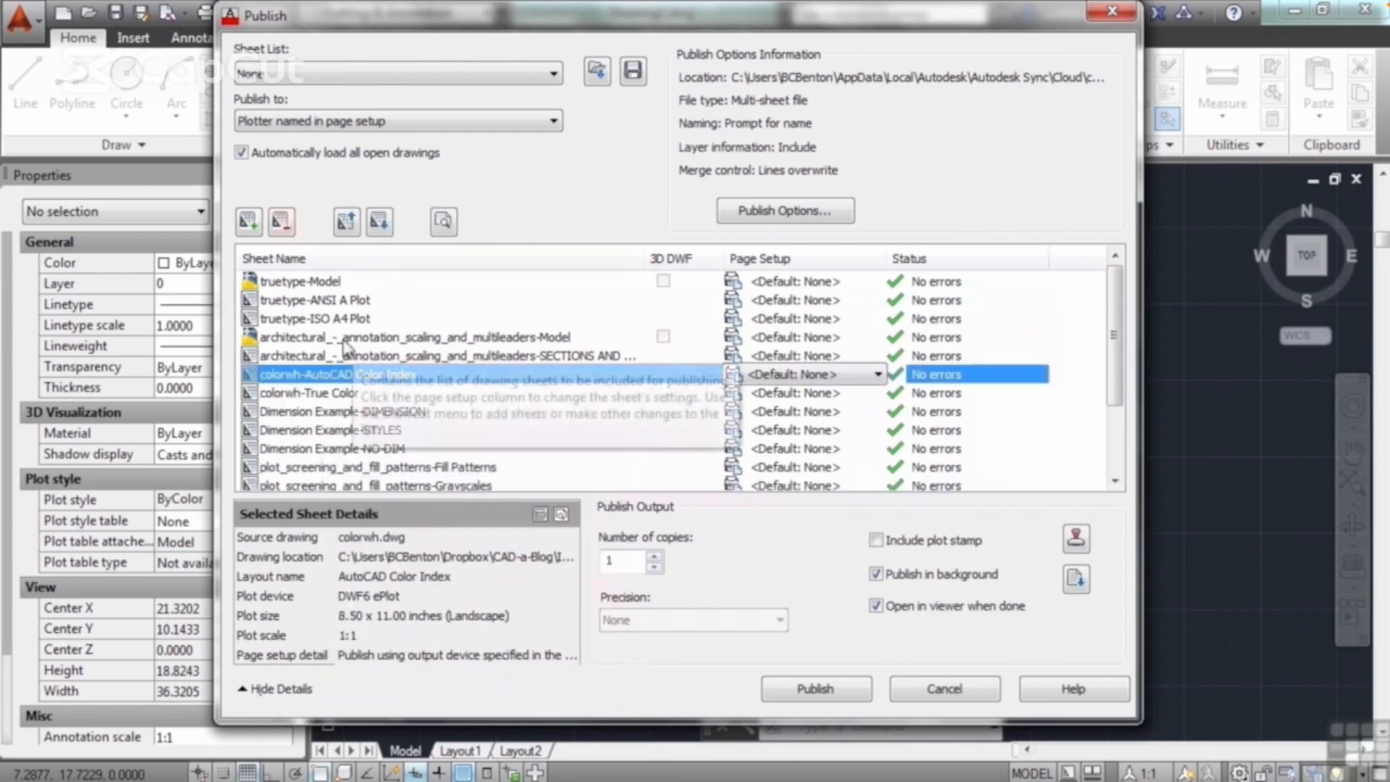
pyautogui.click(349, 338)
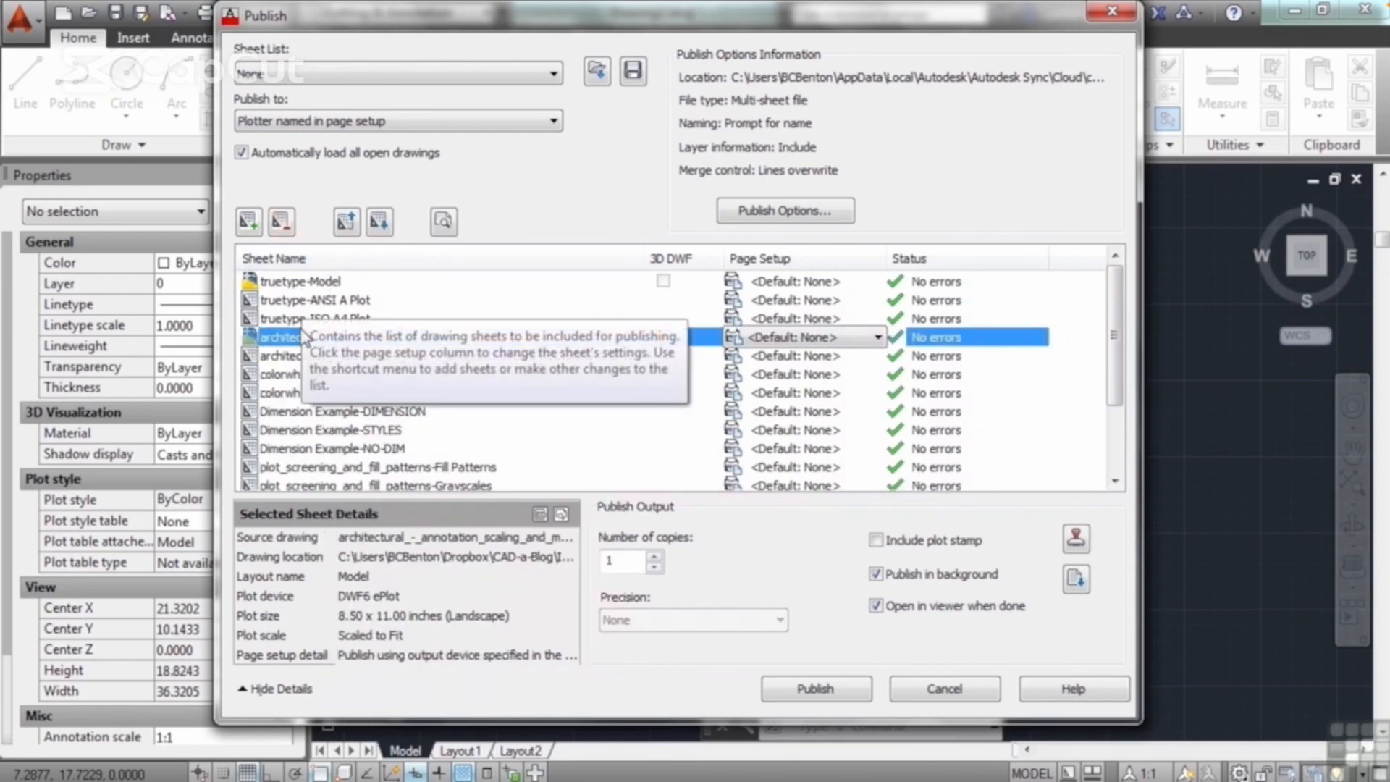
pyautogui.keyDown('ctrl'); pyautogui.click(311, 283); pyautogui.keyUp('ctrl')
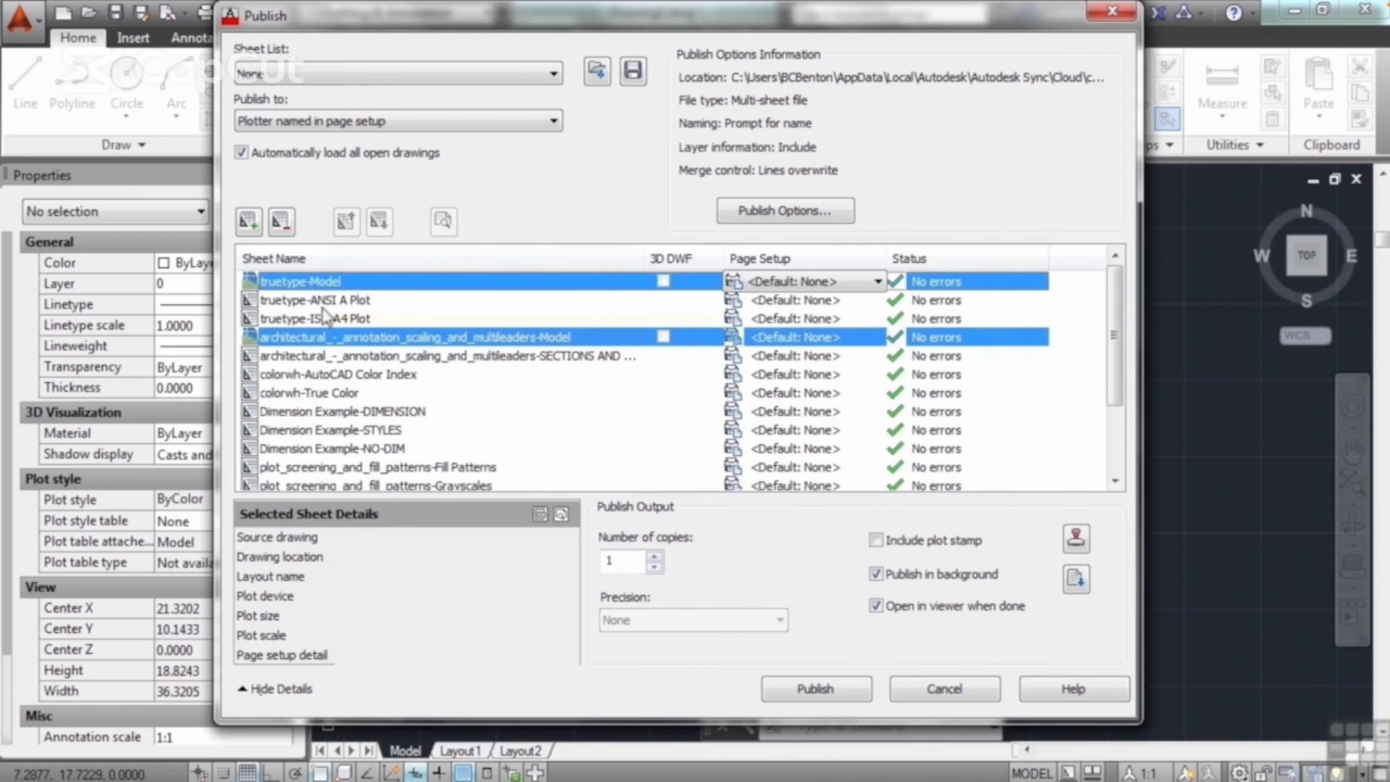
pyautogui.click(282, 222)
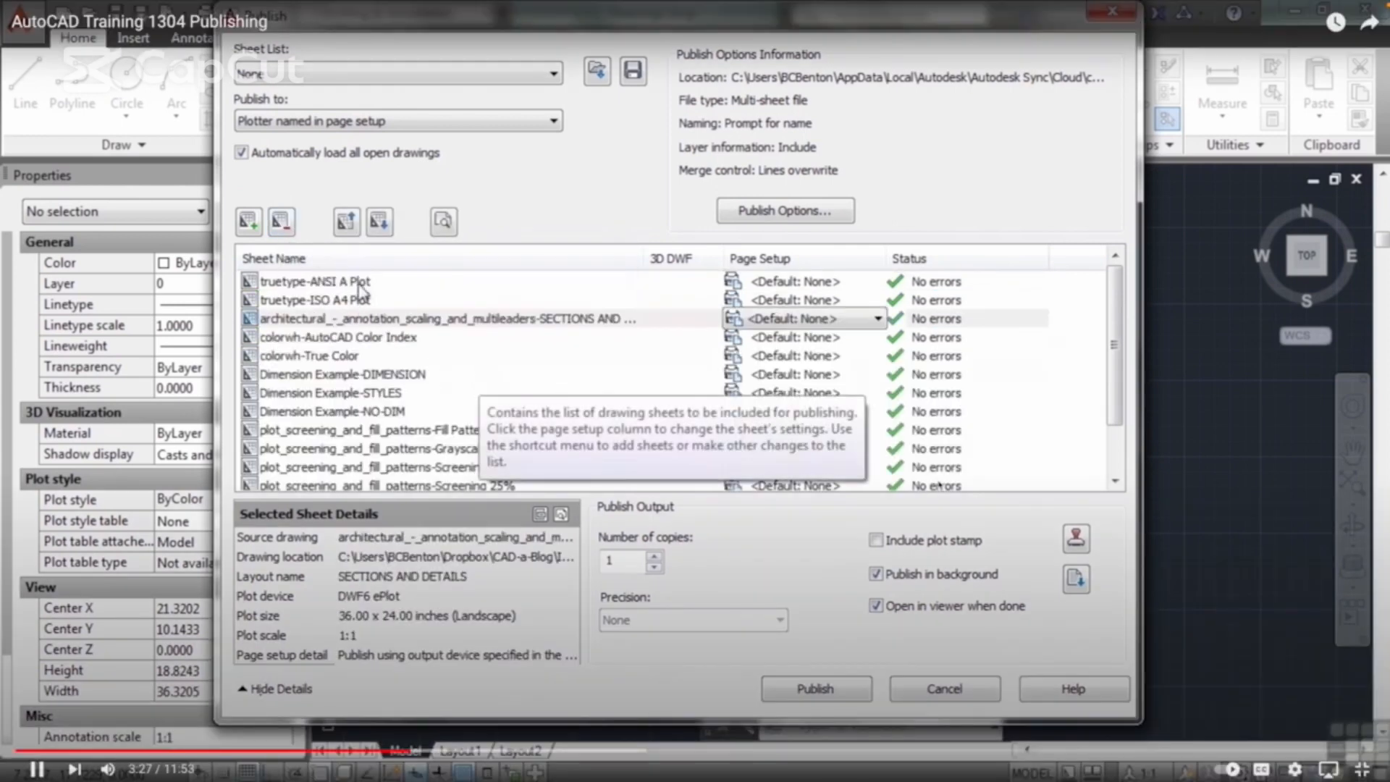
# - Review the remaining layout sheets in the publish list, checking the plot device, size and scale in their sheet details
pyautogui.click(364, 284)
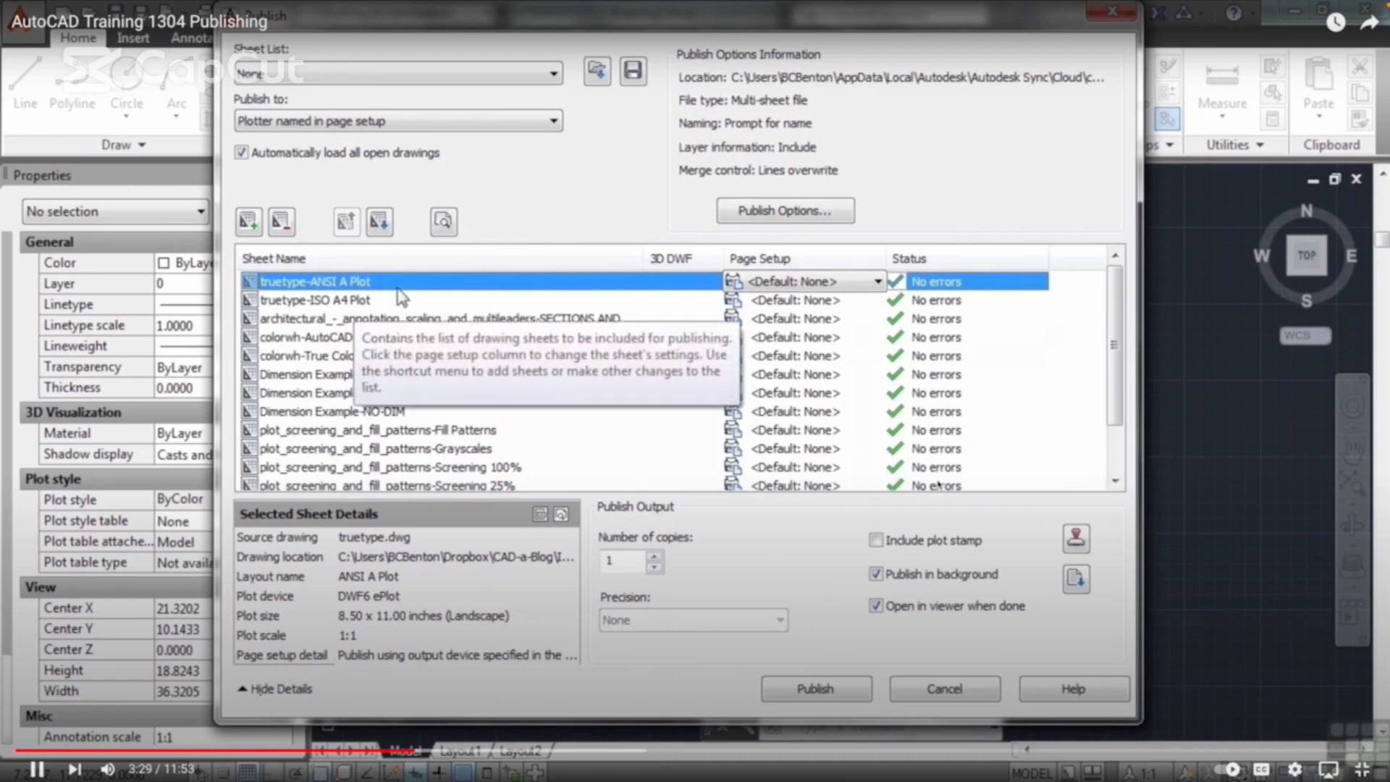
pyautogui.press('Down')
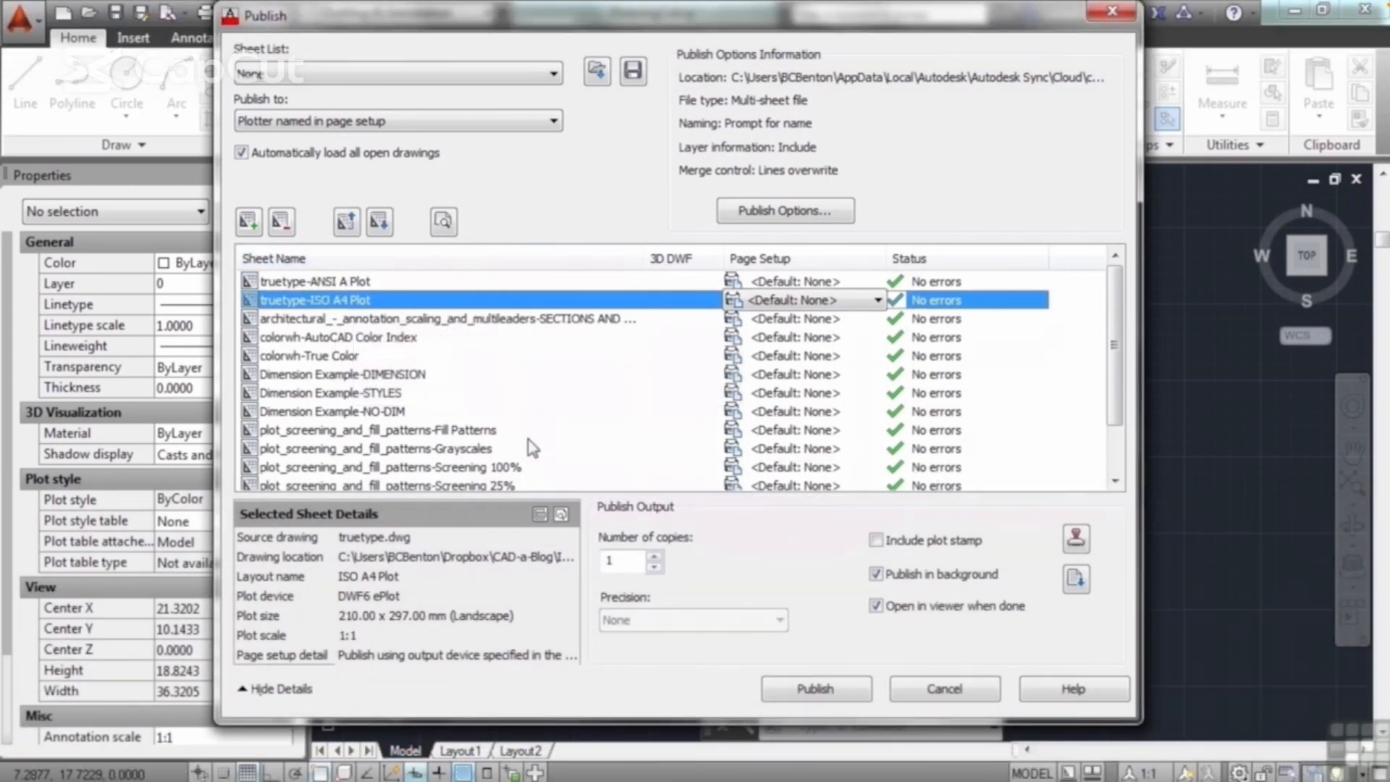
pyautogui.press('Down')
pyautogui.press('Down')
pyautogui.press('Down')
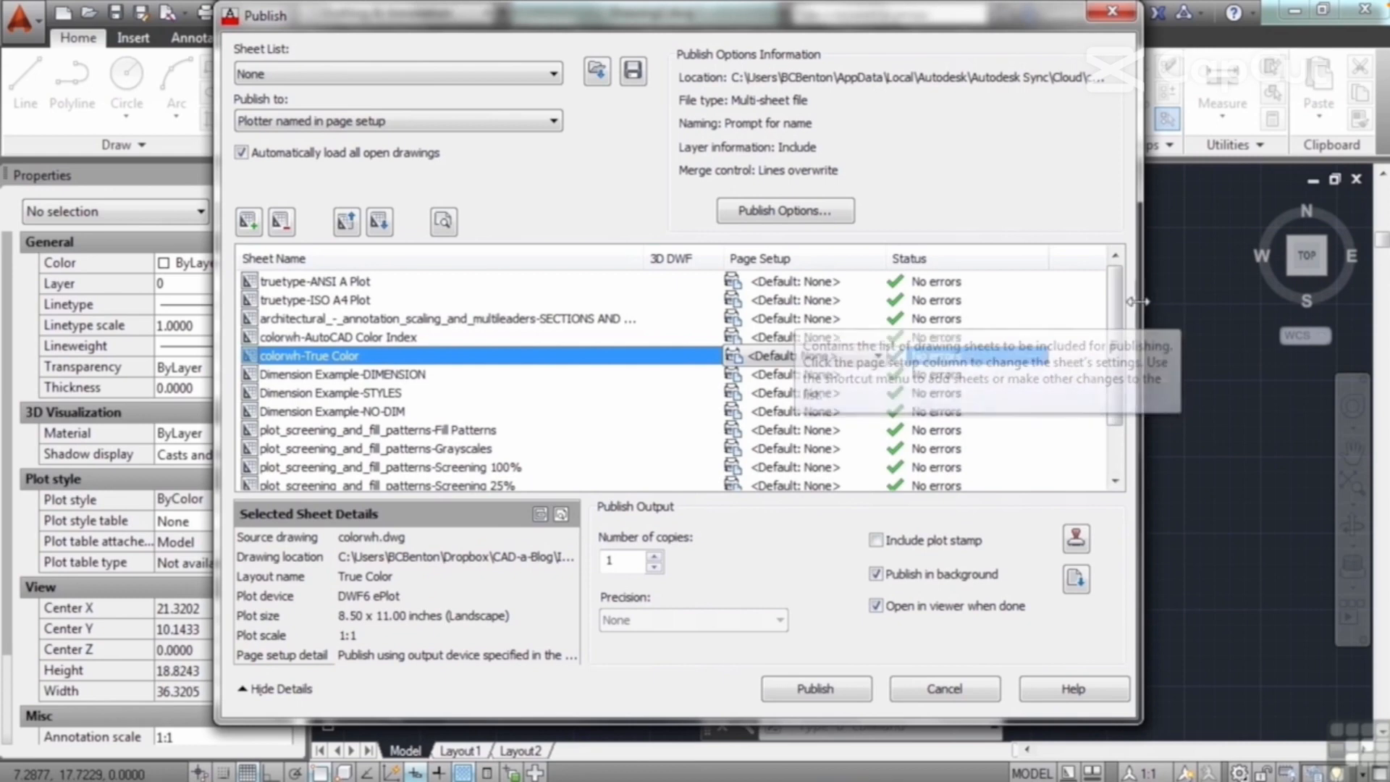
pyautogui.scroll(-1, 1120, 334)
pyautogui.scroll(-1, 1121, 334)
pyautogui.scroll(3, 577, 321)
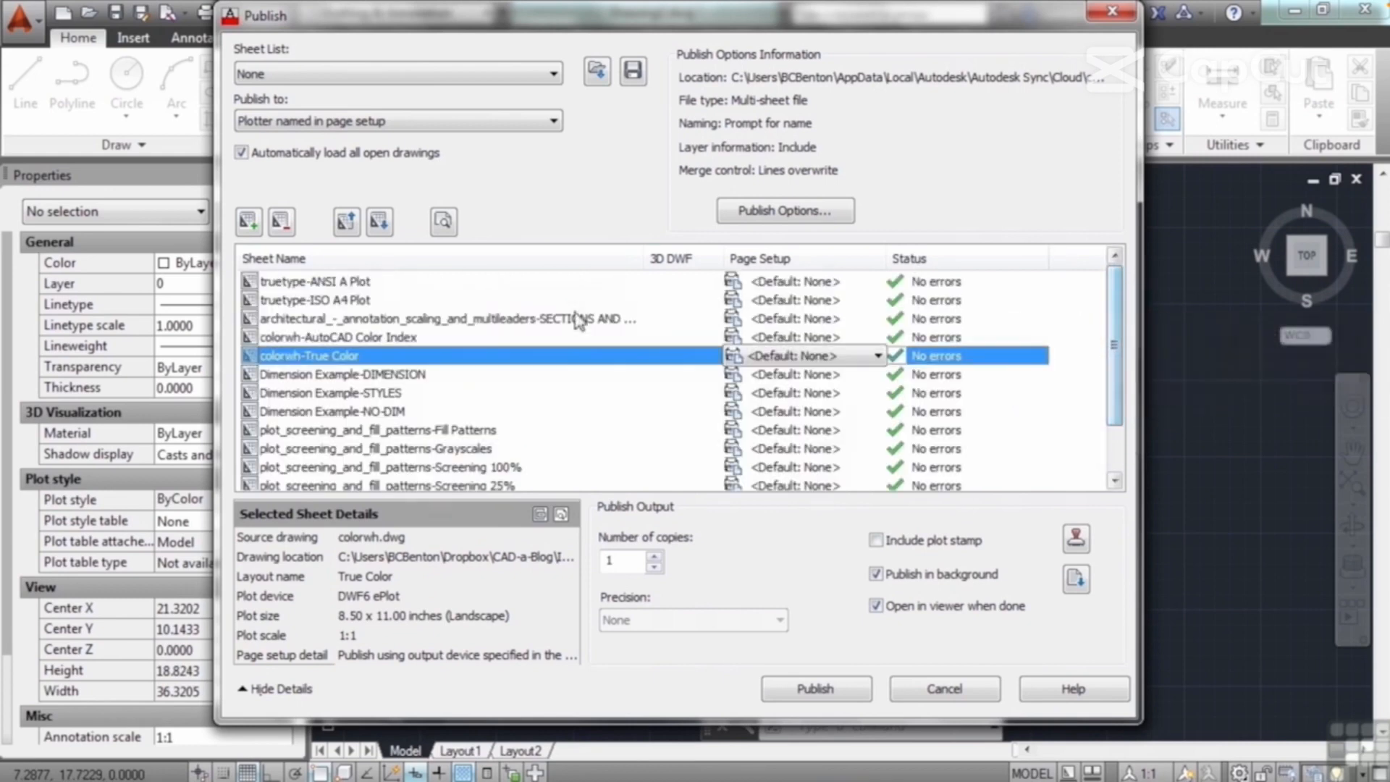
pyautogui.click(362, 283)
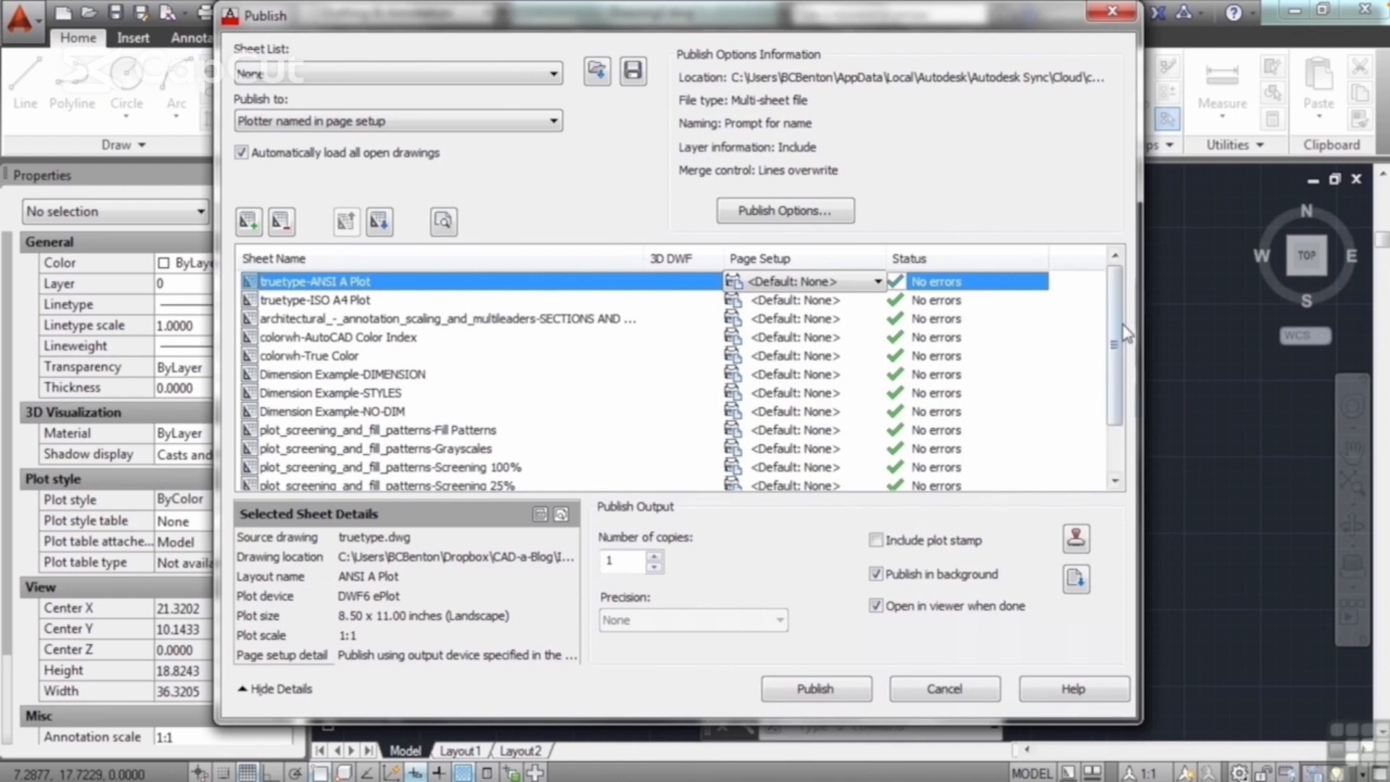
pyautogui.scroll(-1, 1123, 398)
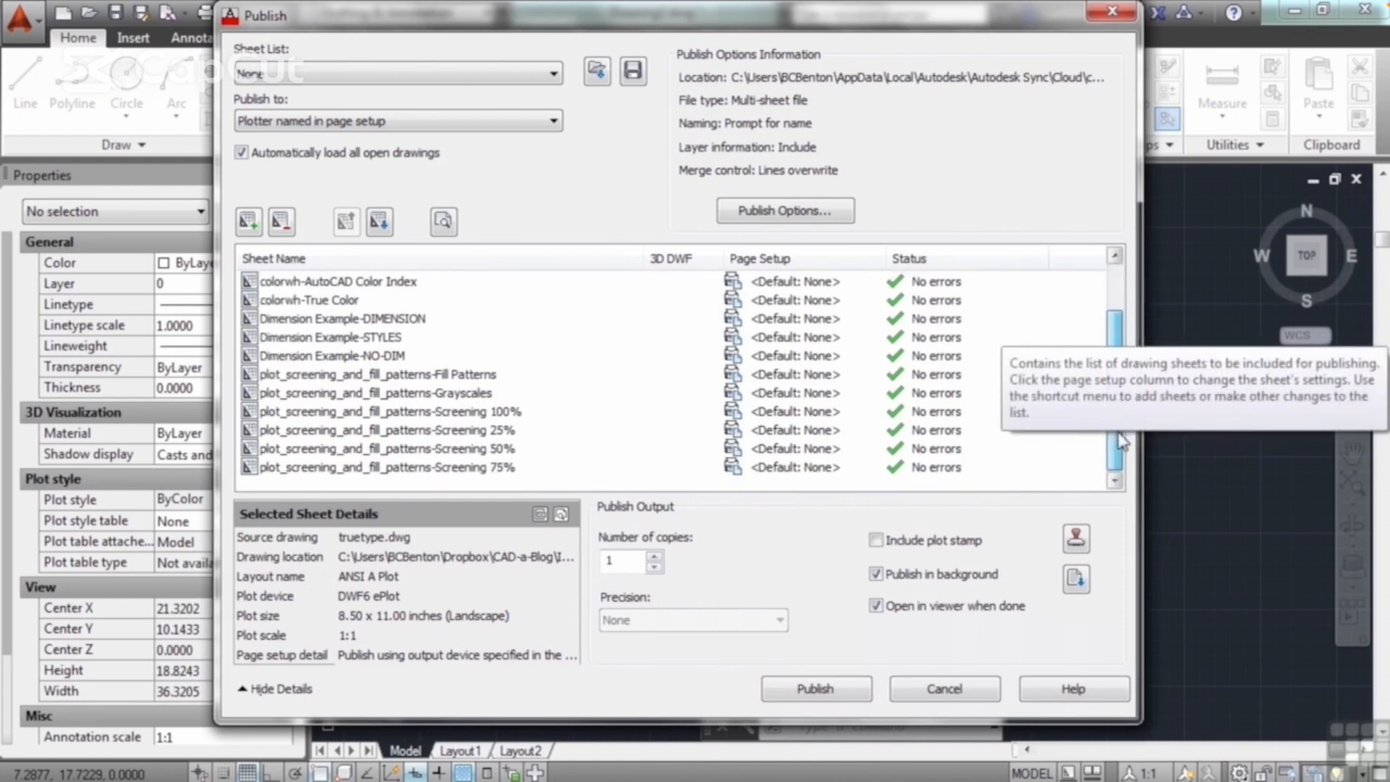
pyautogui.moveTo(1117, 429); pyautogui.dragTo(1120, 298)
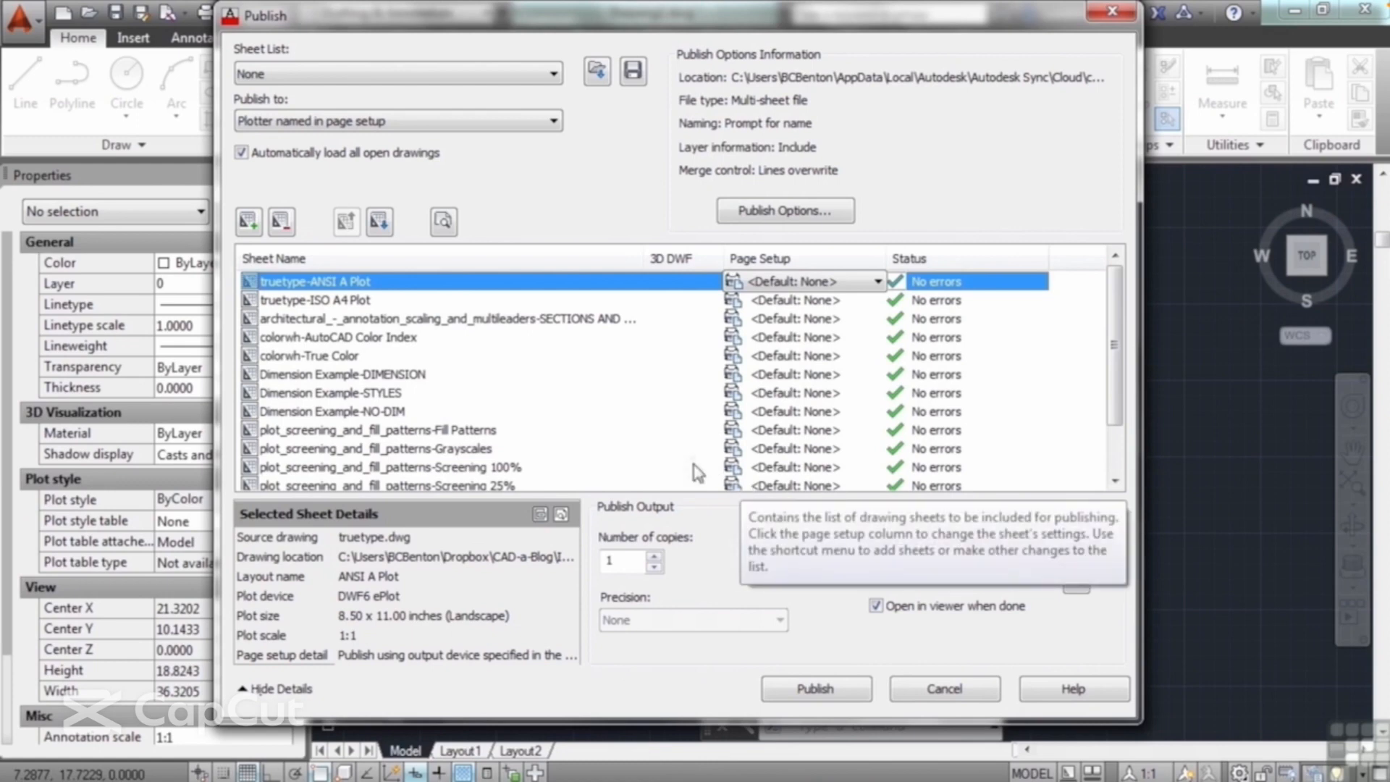
# - Check the page setup choices for the truetype-ANSI A Plot sheet, including the import of page setups from another drawing
pyautogui.click(878, 282)
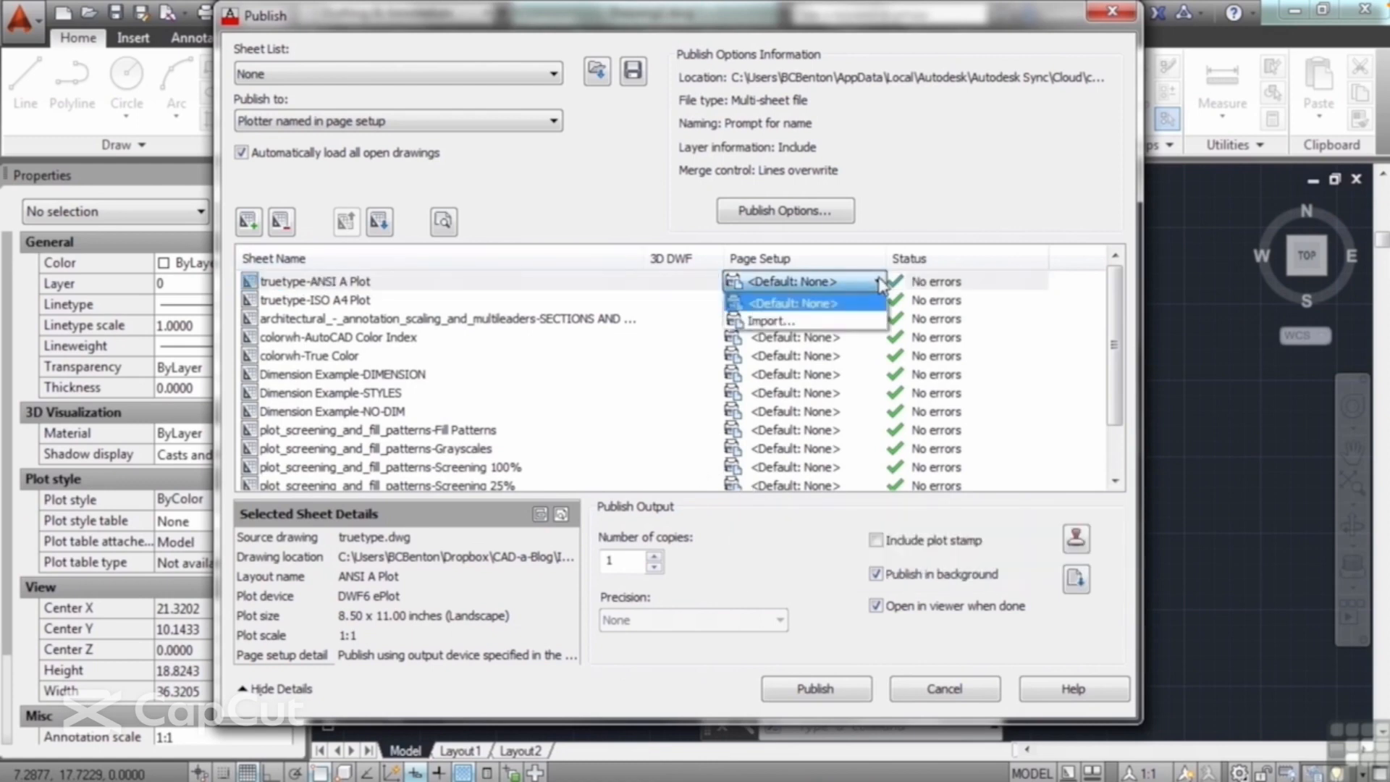
pyautogui.click(585, 288)
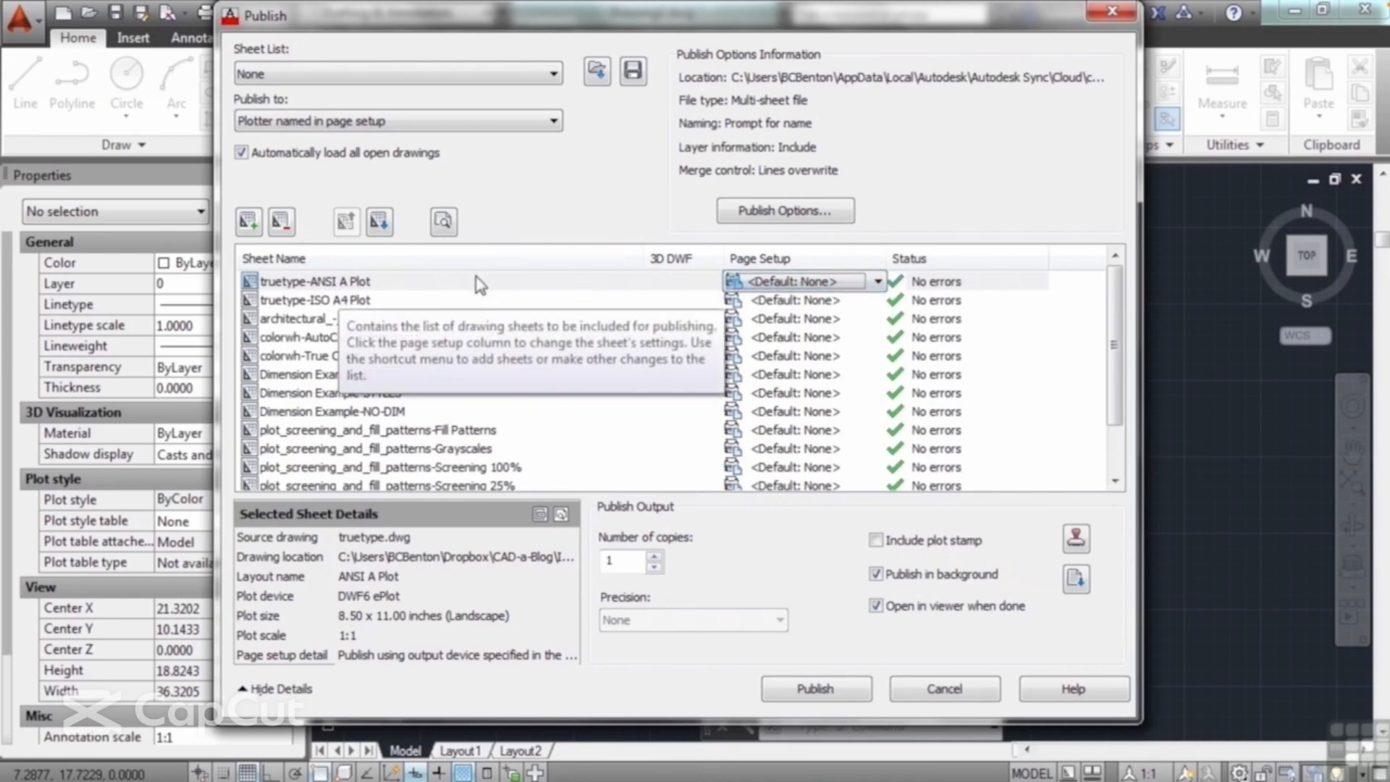
pyautogui.click(567, 285)
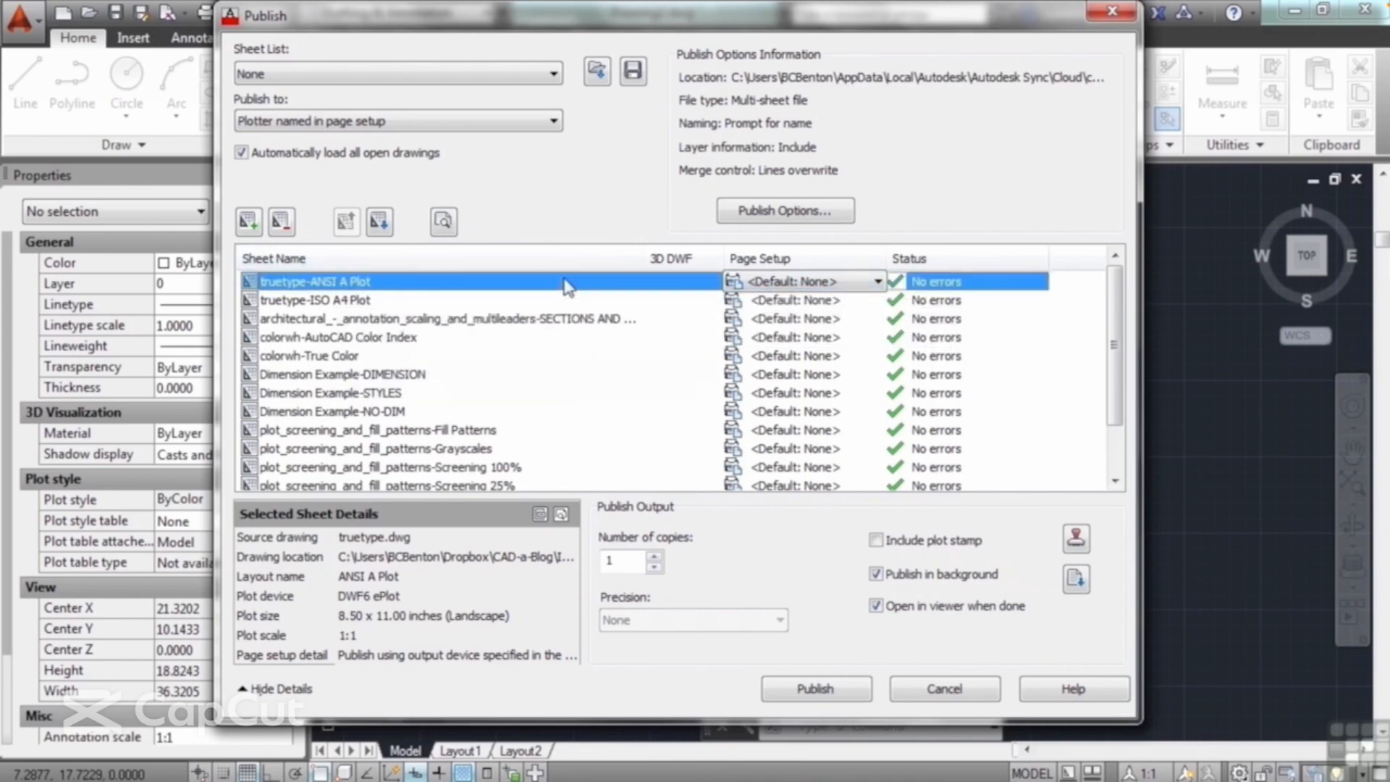
pyautogui.click(878, 283)
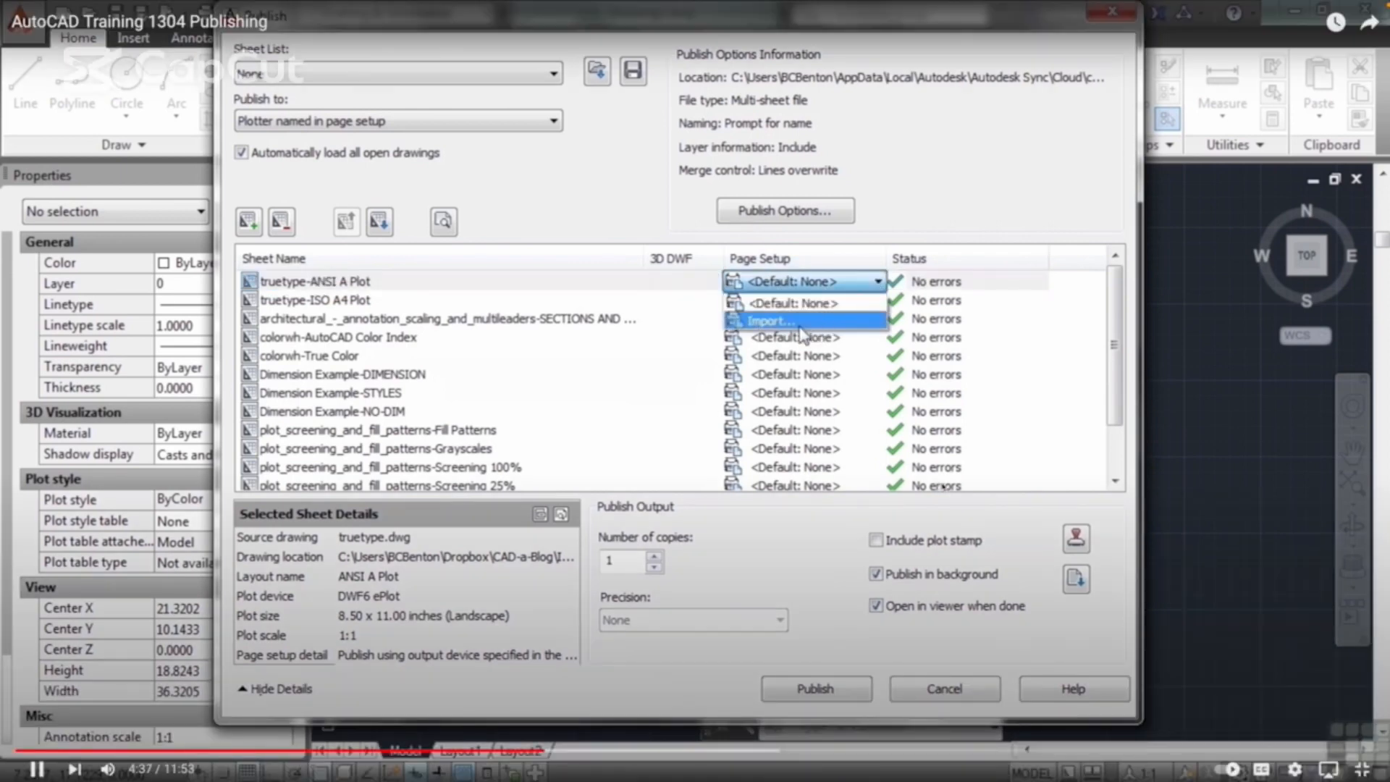
pyautogui.click(767, 323)
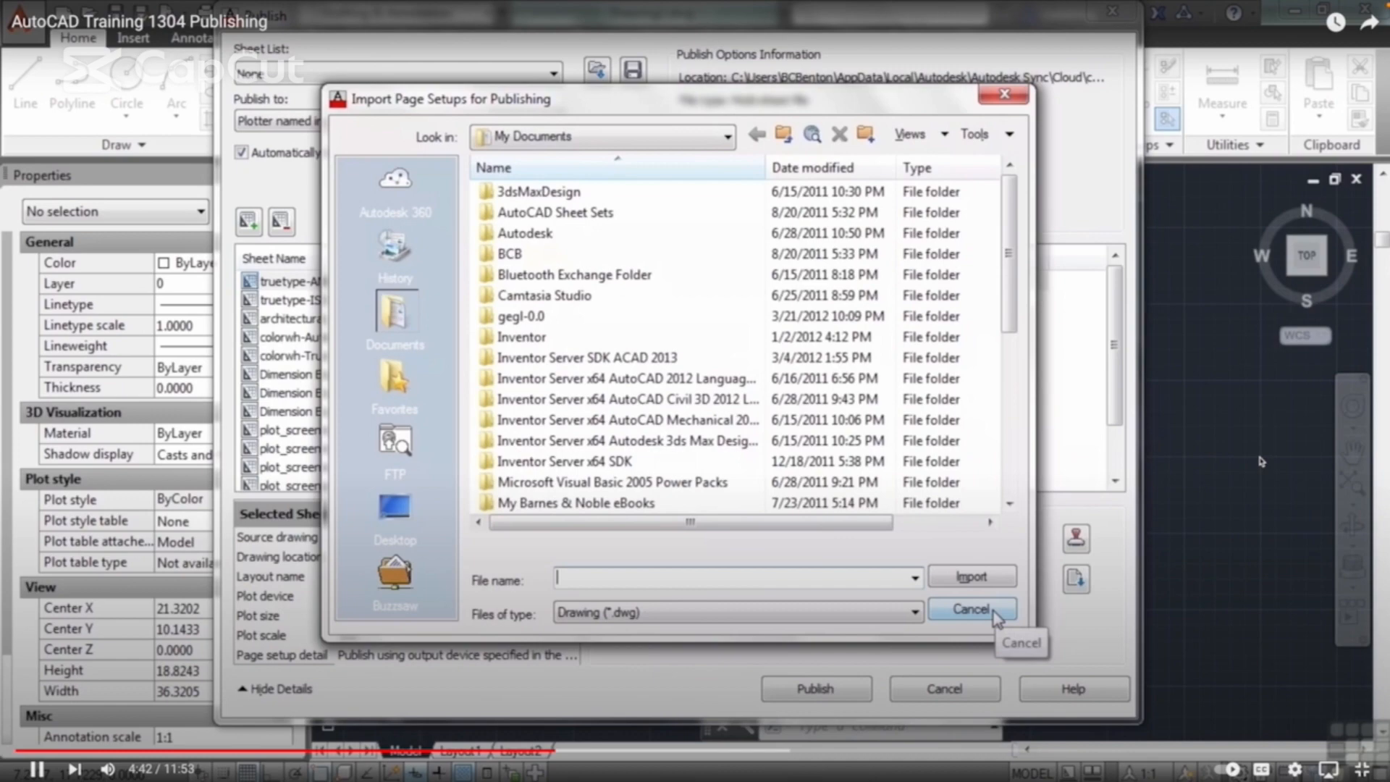
pyautogui.click(1262, 462)
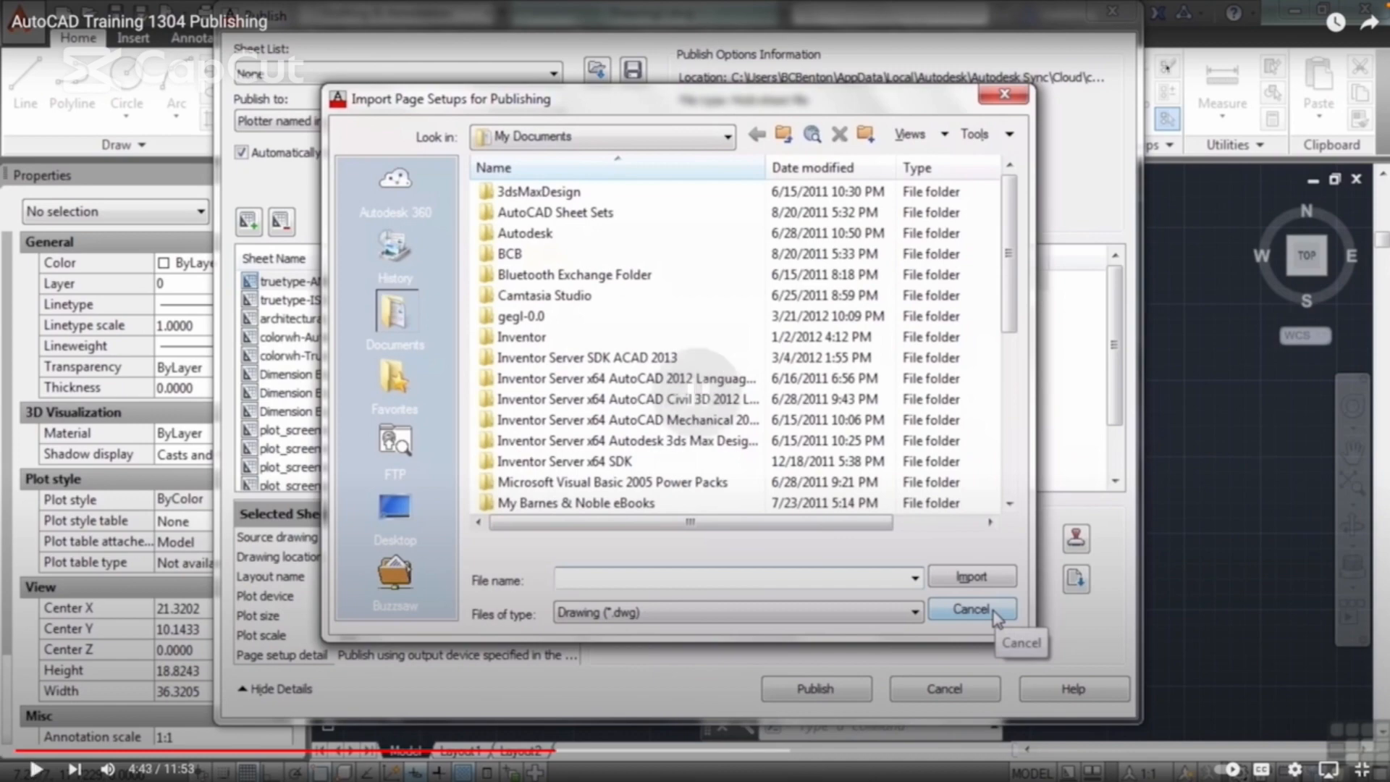
pyautogui.click(1177, 397)
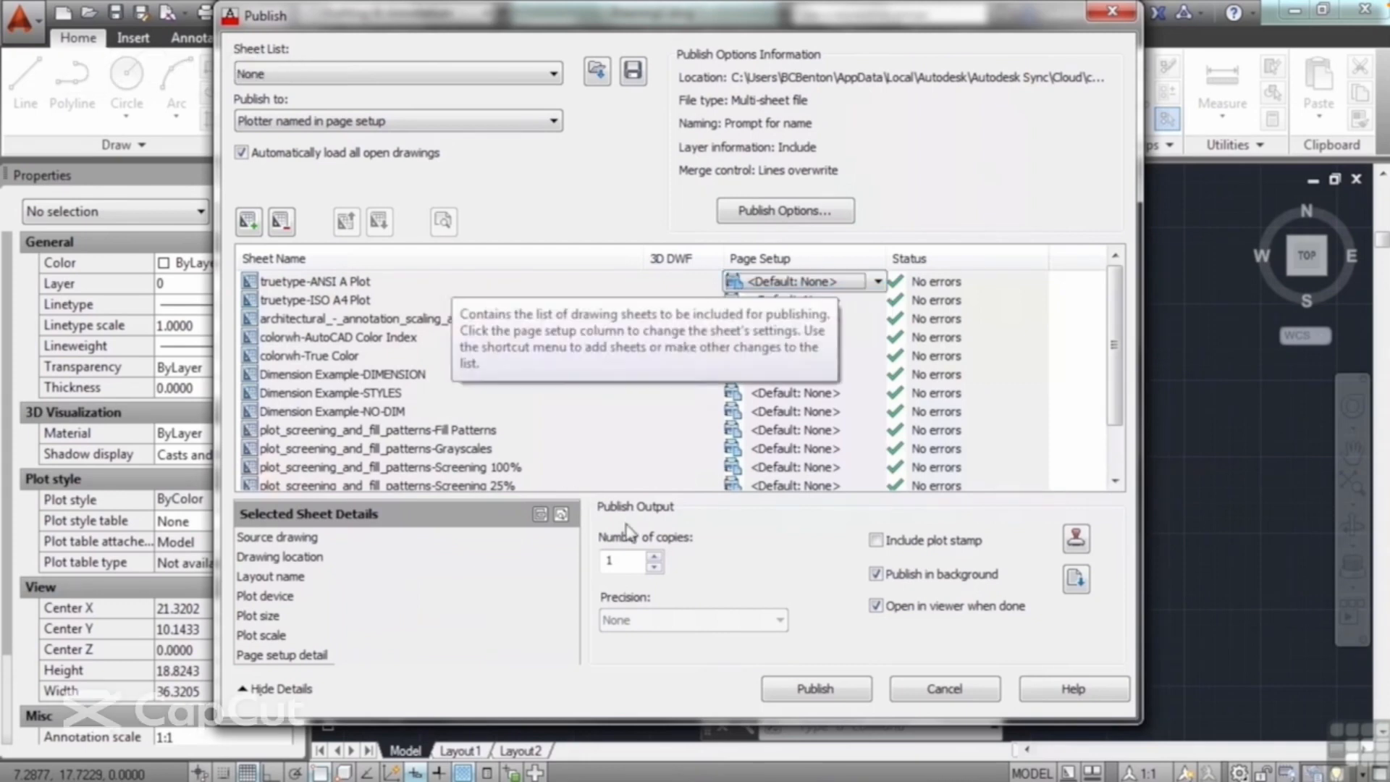
# - Try 100 as the number of copies and return the value to 1
pyautogui.doubleClick(655, 558)
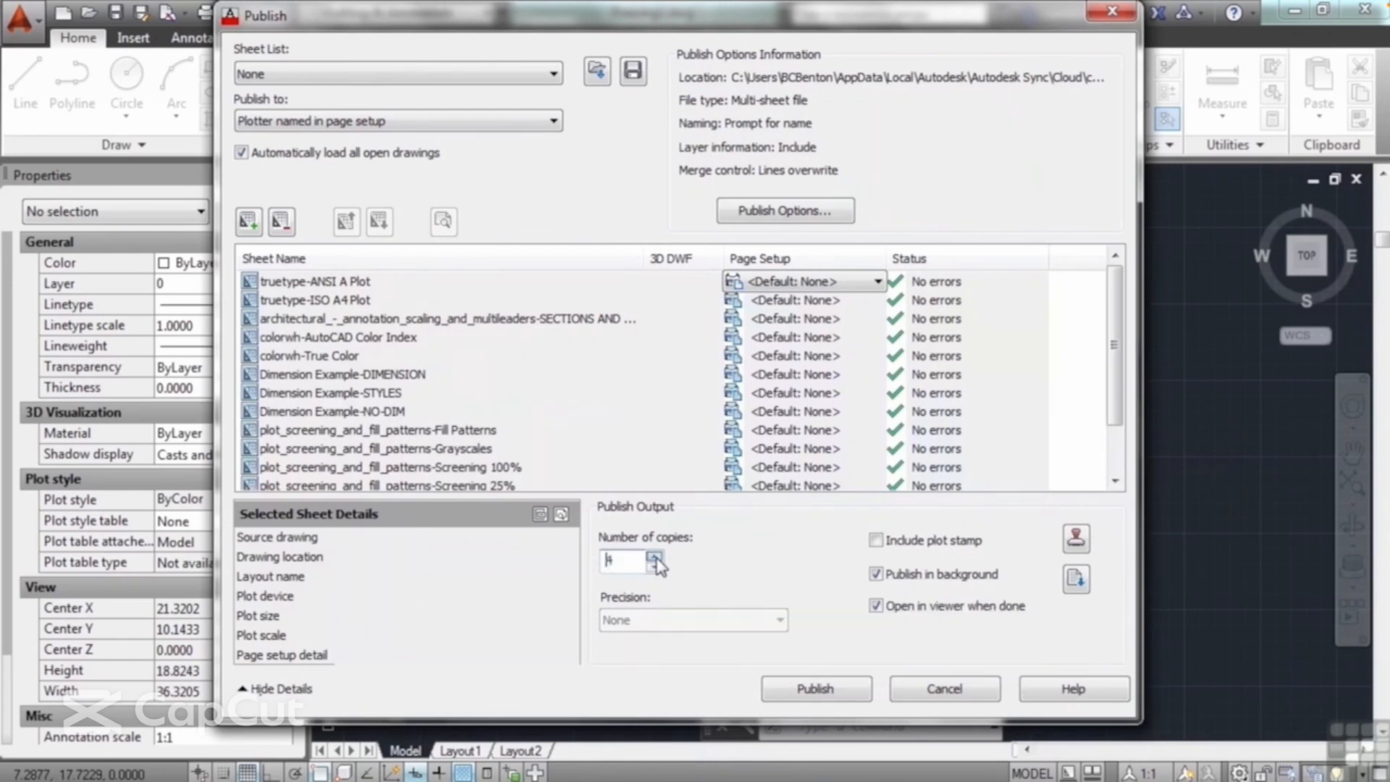
pyautogui.write('100')
pyautogui.moveTo(633, 561); pyautogui.dragTo(608, 561)
pyautogui.write('1')
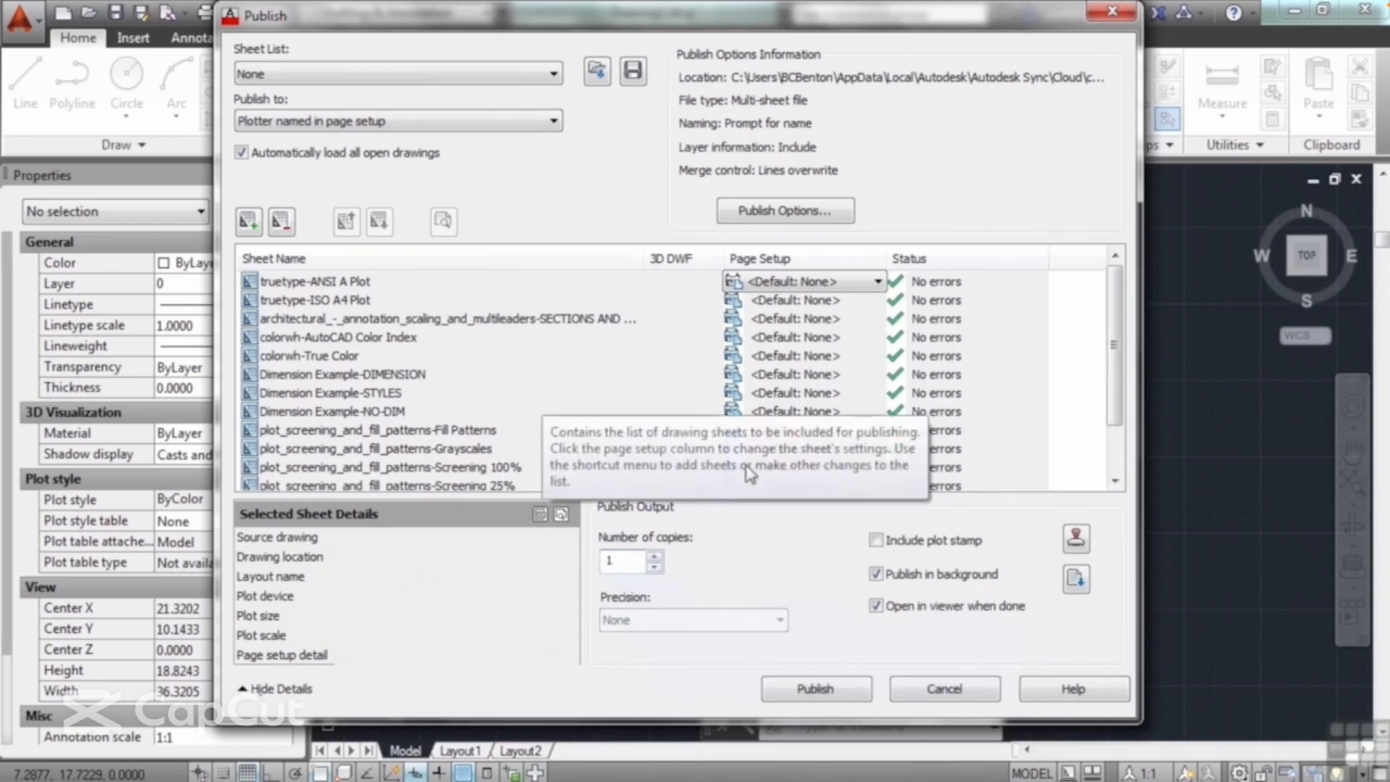
# - Try including a plot stamp with the Layout name field, cancel the stamp settings and turn the plot stamp off again
pyautogui.click(891, 547)
pyautogui.click(1077, 538)
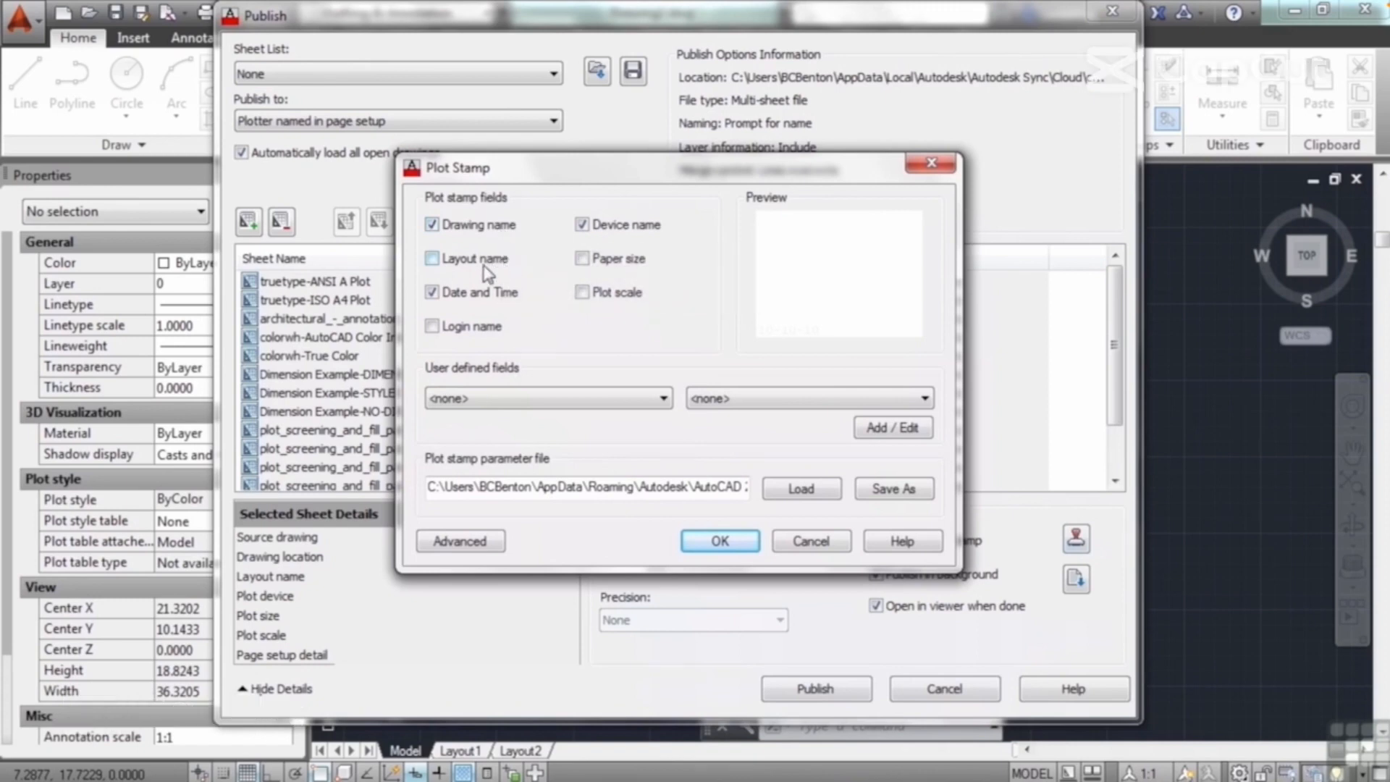
pyautogui.click(442, 262)
pyautogui.click(810, 541)
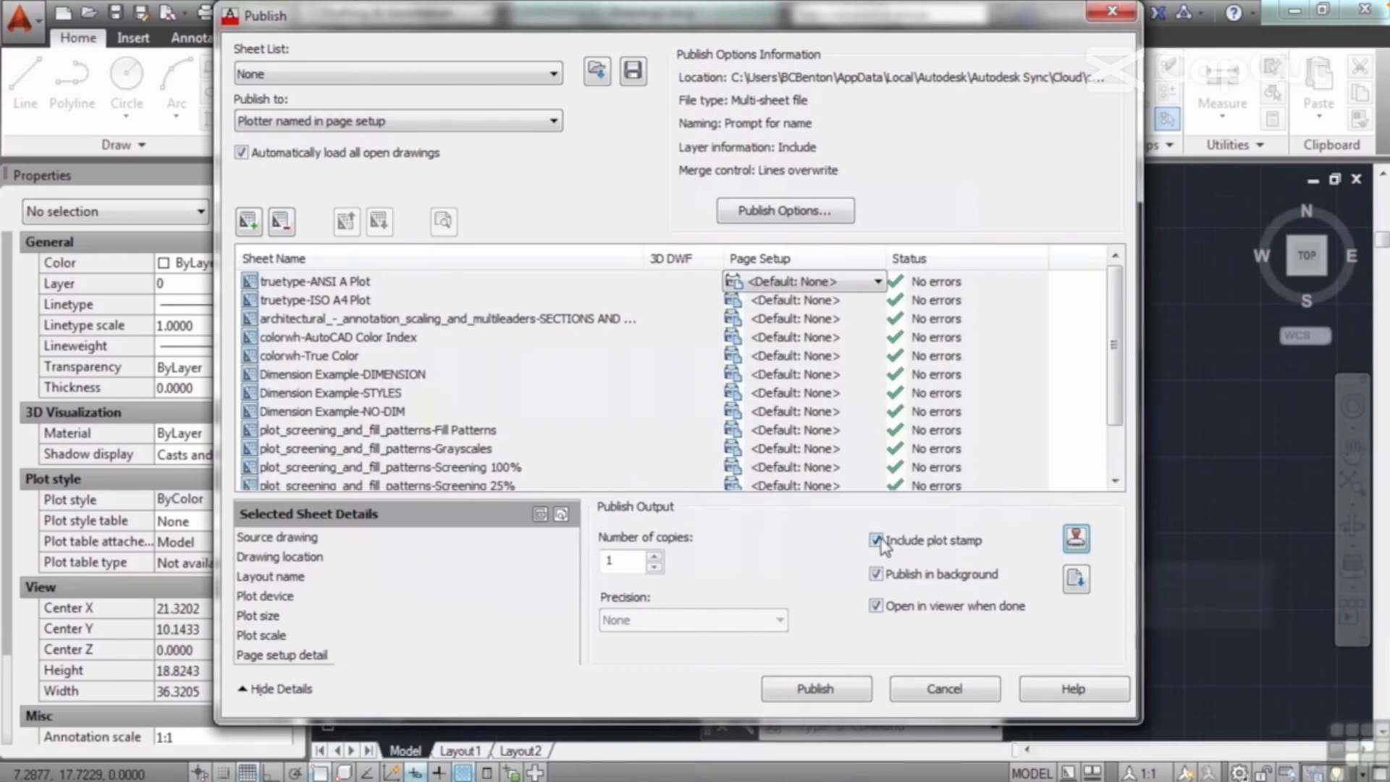
pyautogui.click(879, 542)
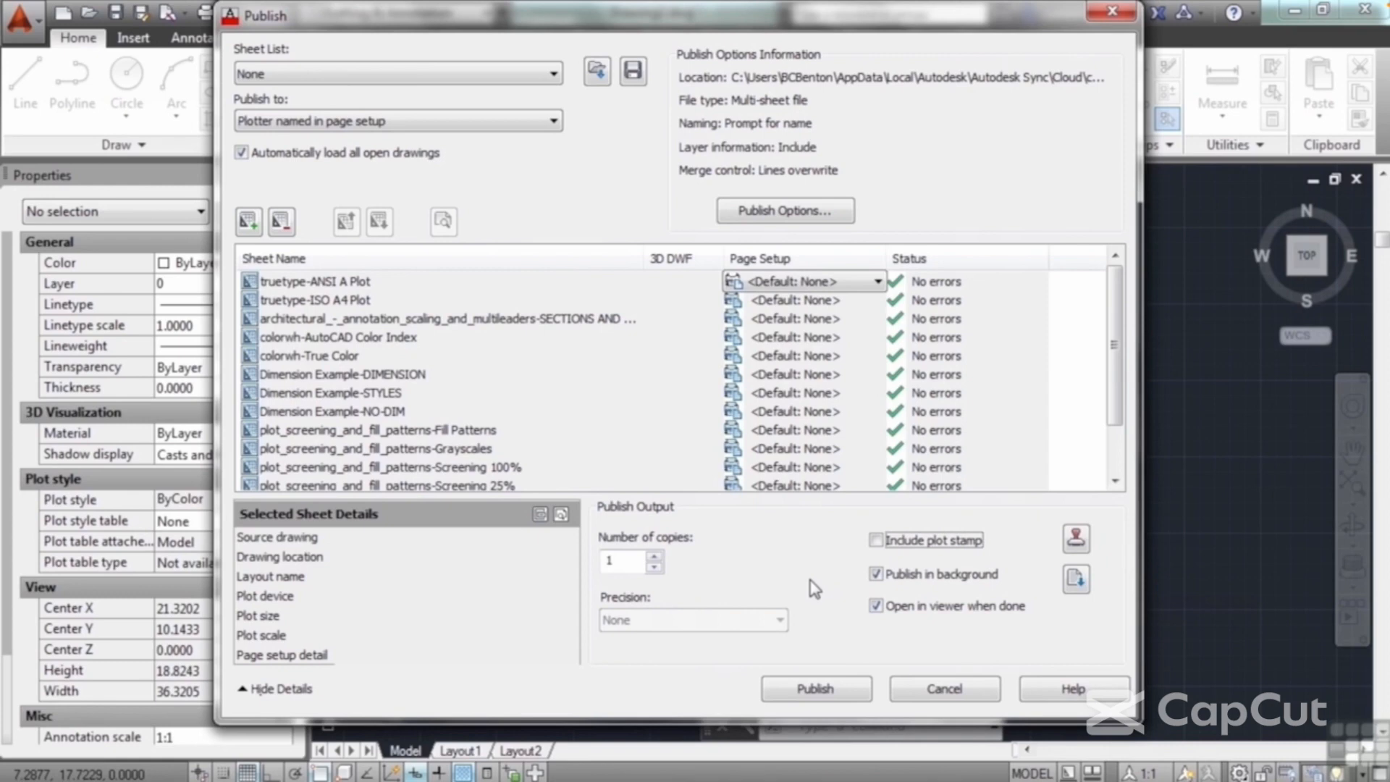
# - Turn off publishing in the background and set the sheets to publish to PDF
pyautogui.click(876, 575)
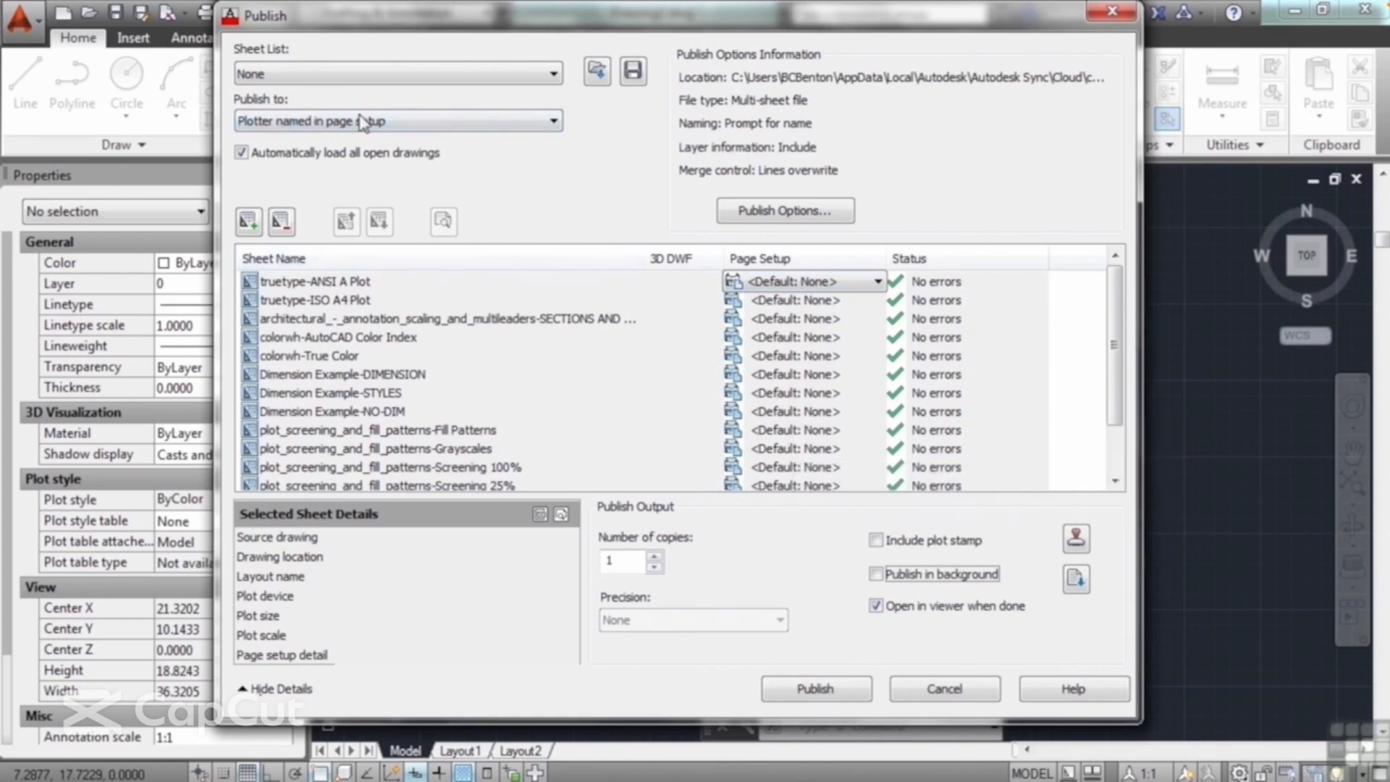
pyautogui.click(550, 121)
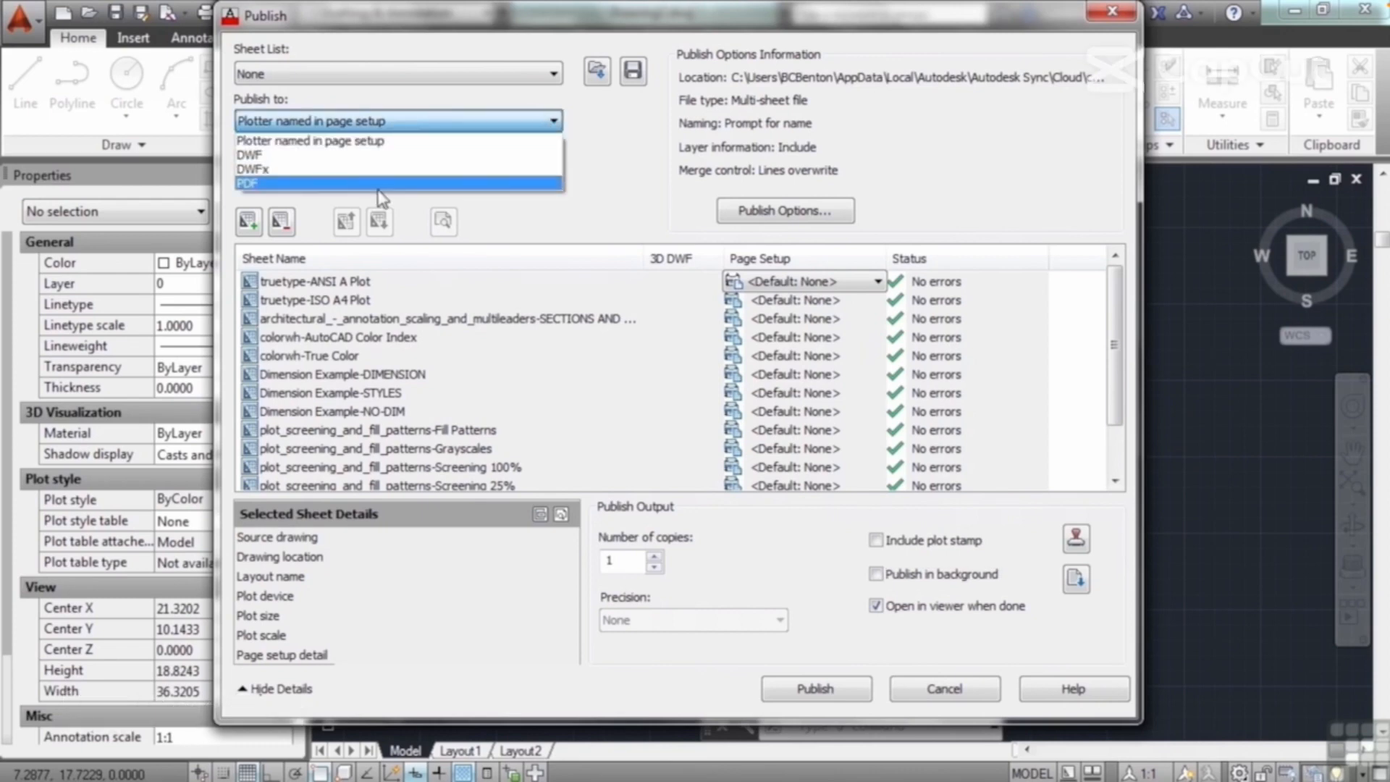
pyautogui.click(305, 184)
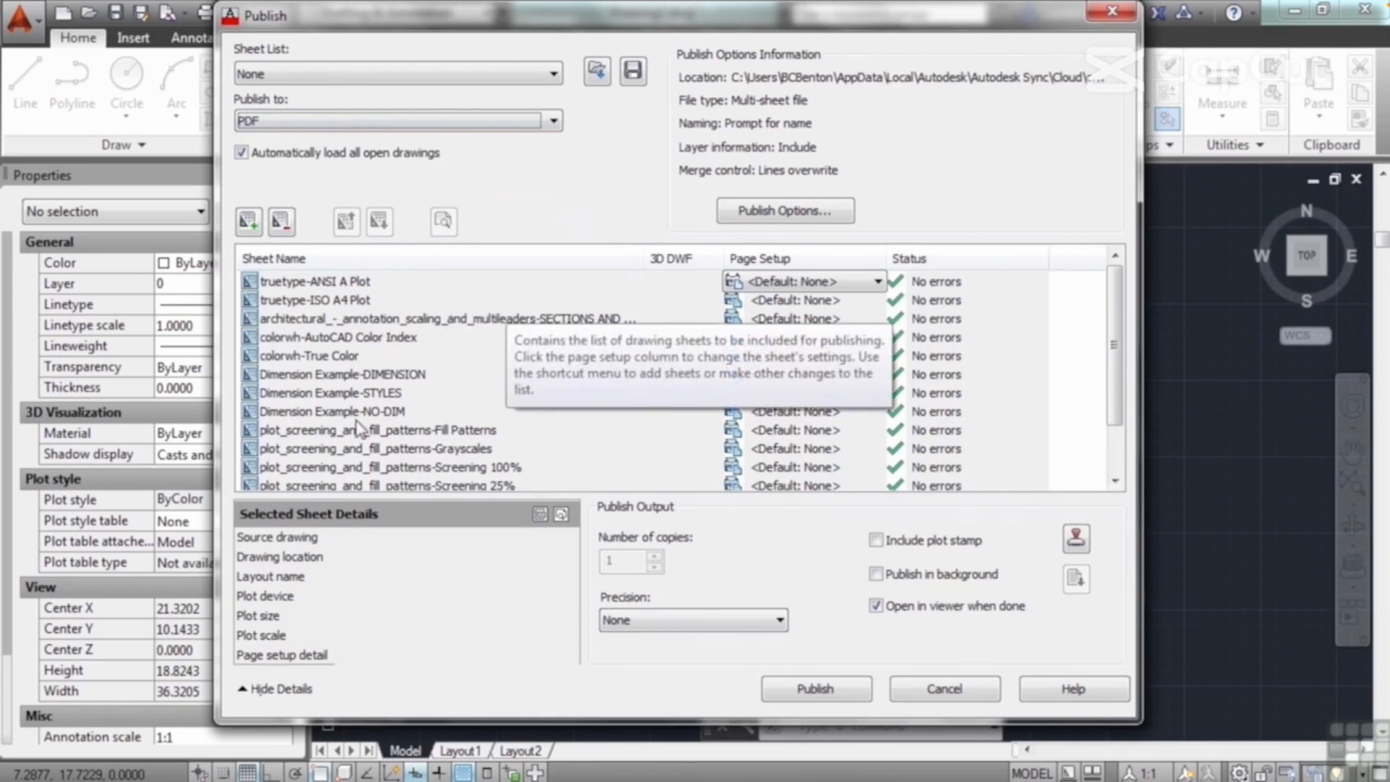
pyautogui.scroll(-1, 1121, 293)
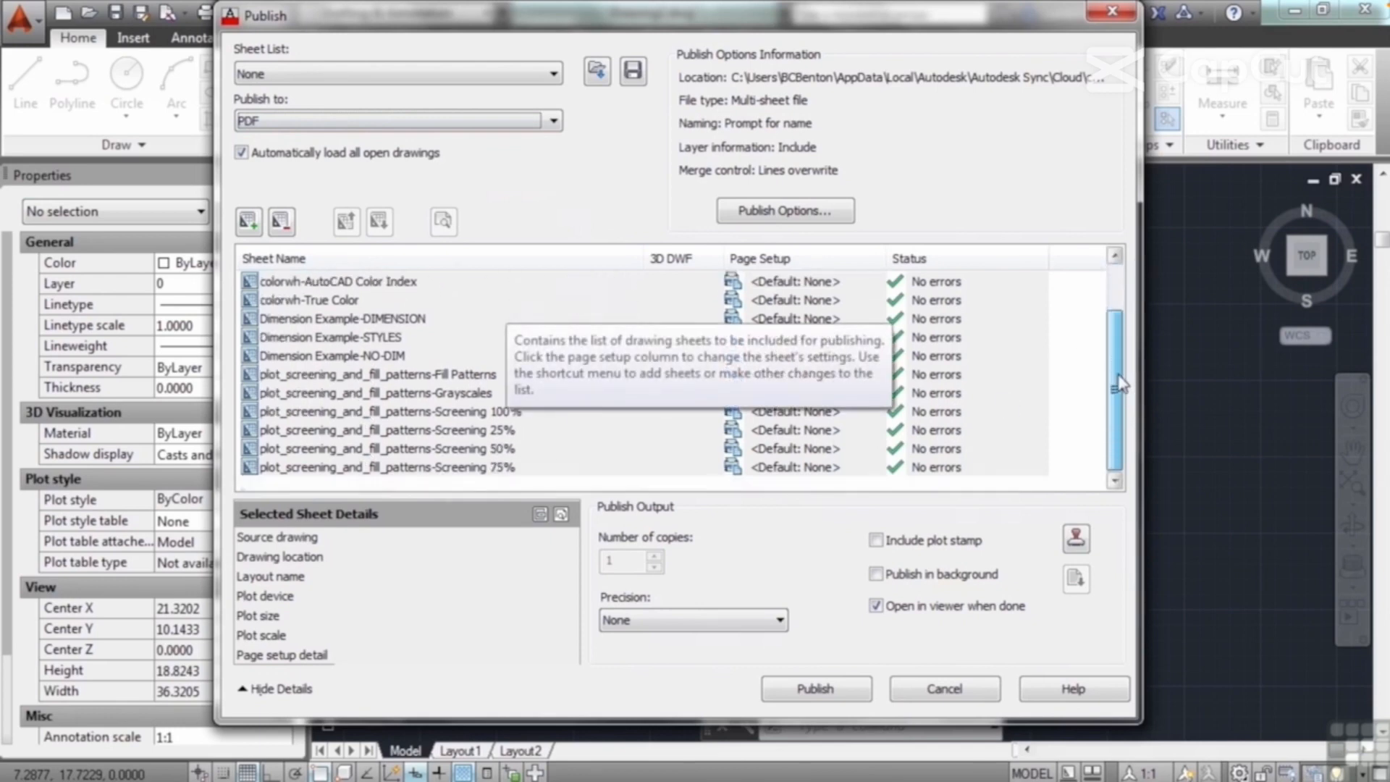
pyautogui.scroll(1, 1121, 293)
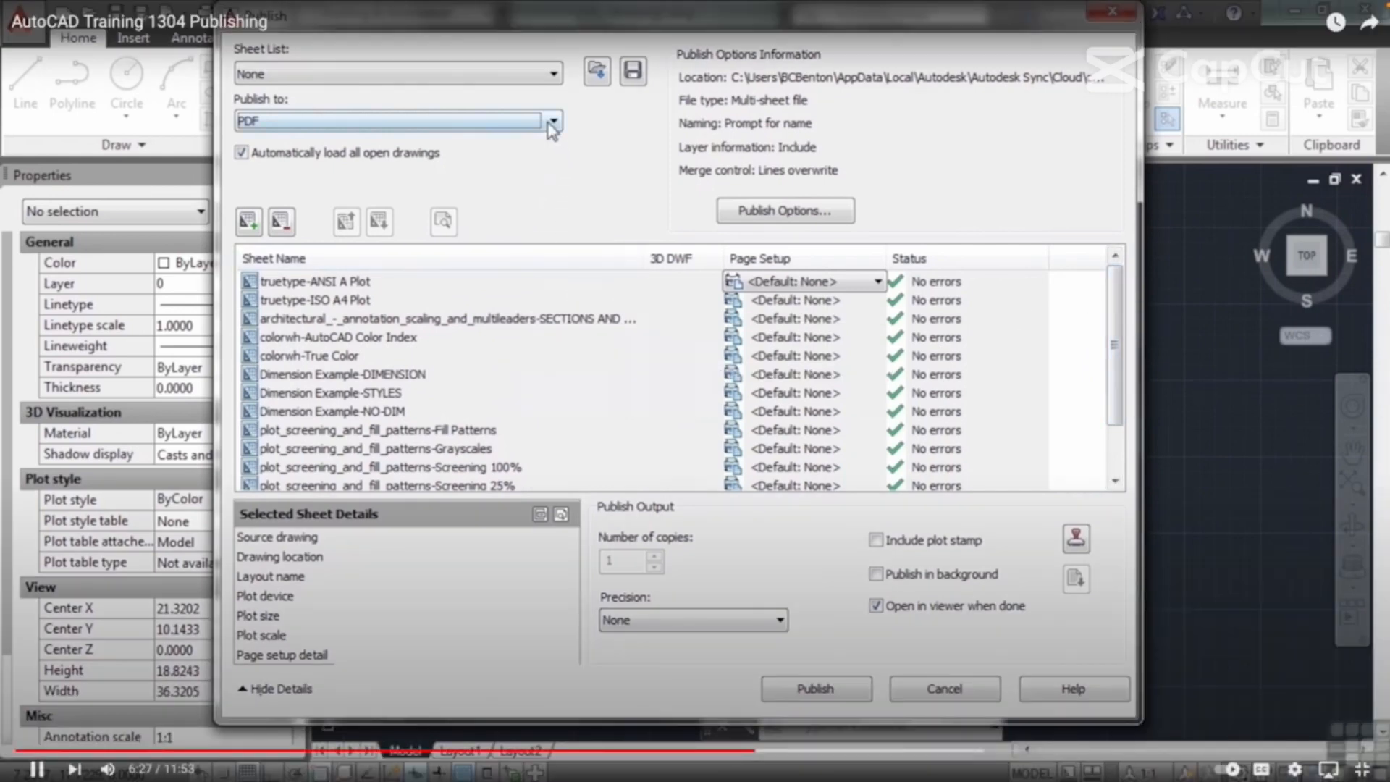
pyautogui.click(553, 121)
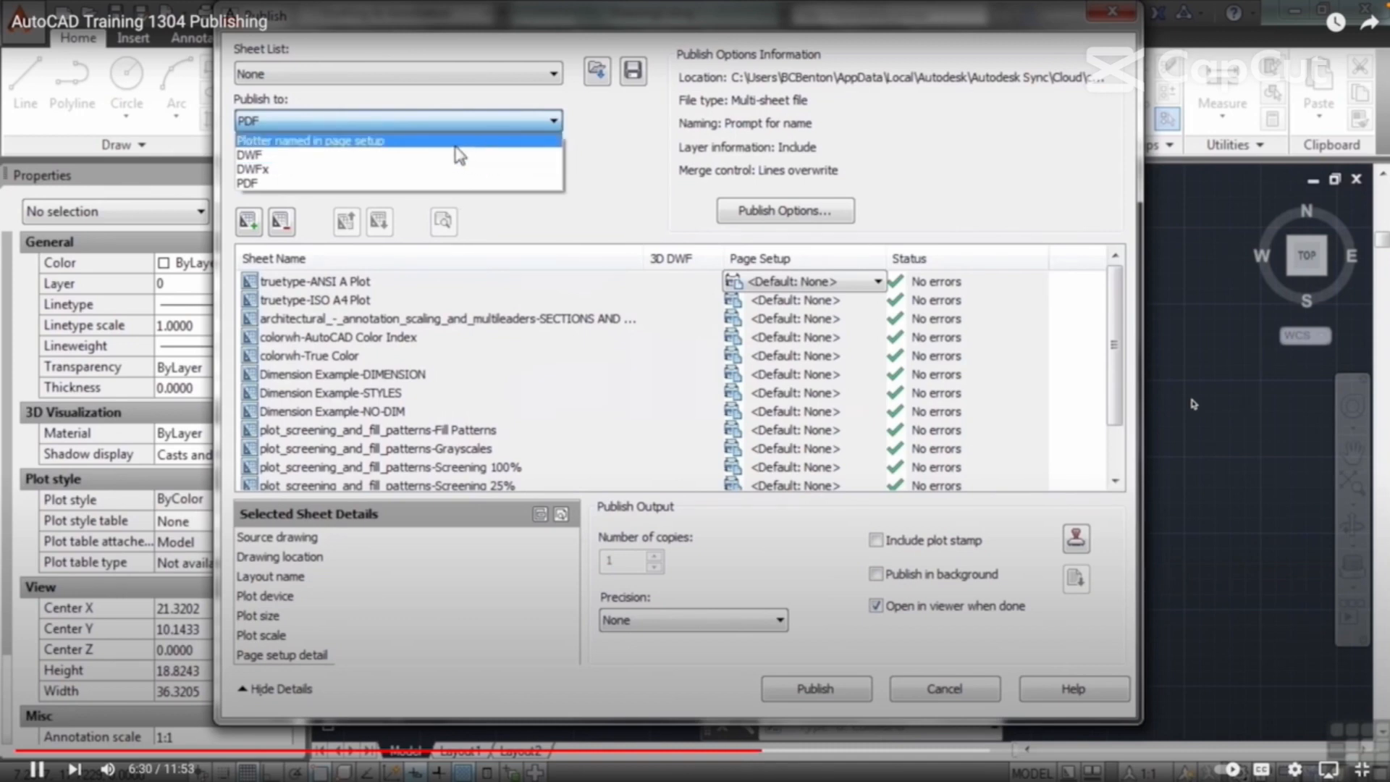
pyautogui.click(587, 150)
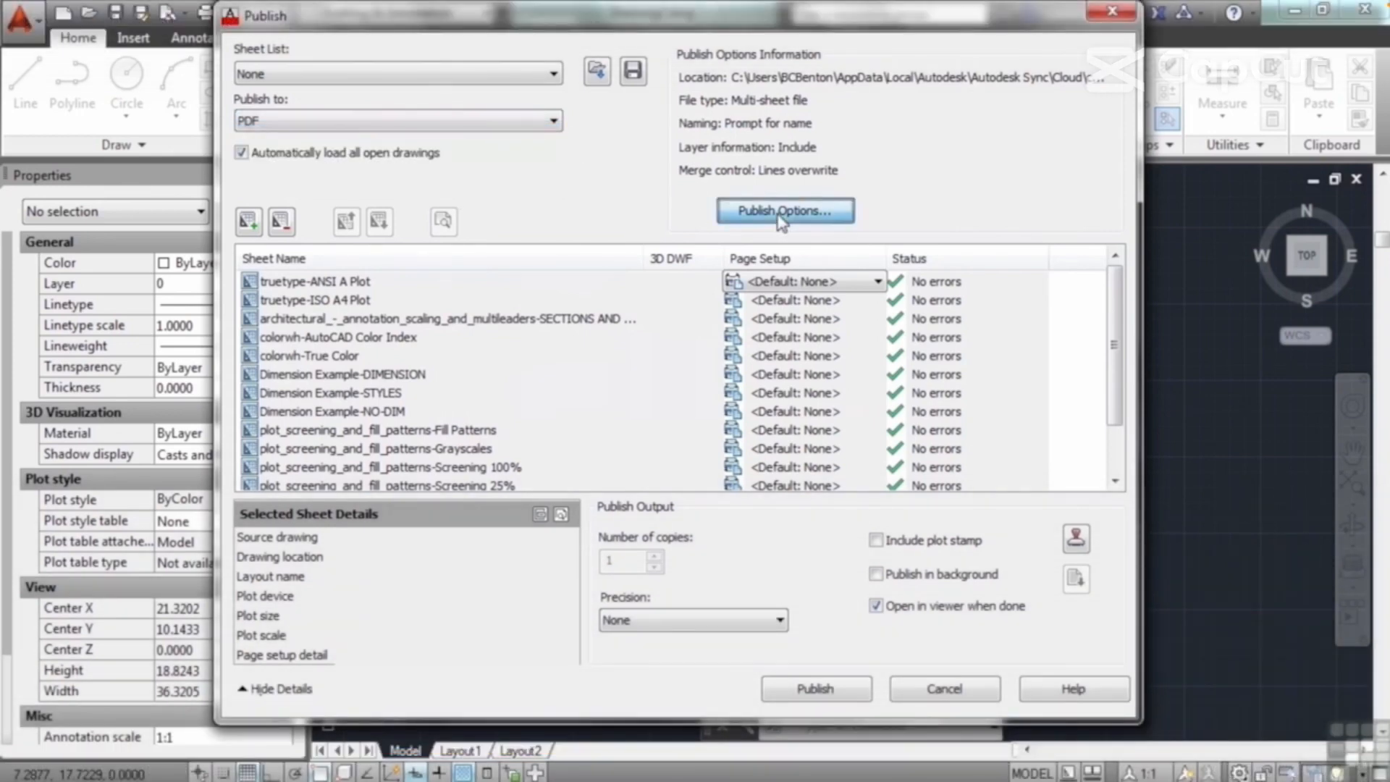
# - Confirm the publish options with the Multi-sheet file type and Prompt for name naming
pyautogui.click(781, 216)
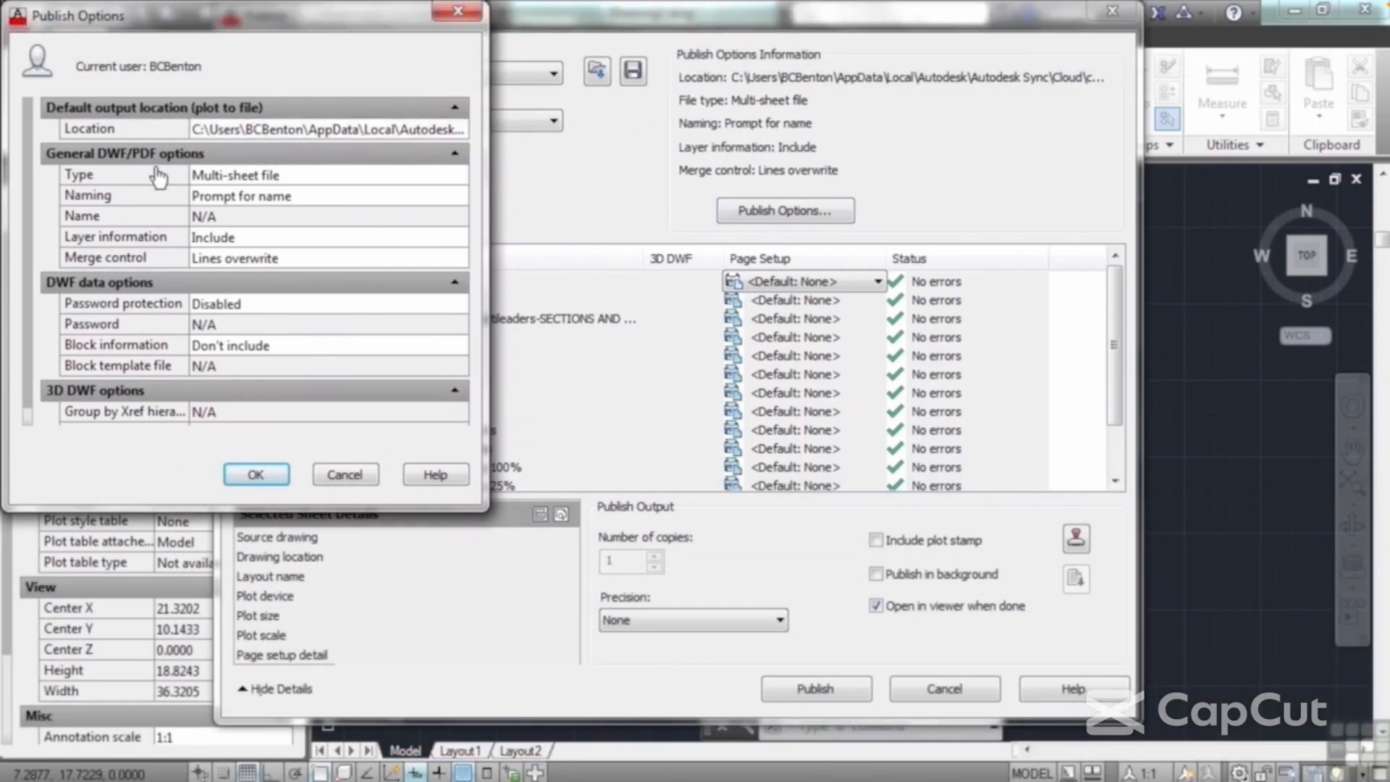
pyautogui.click(301, 177)
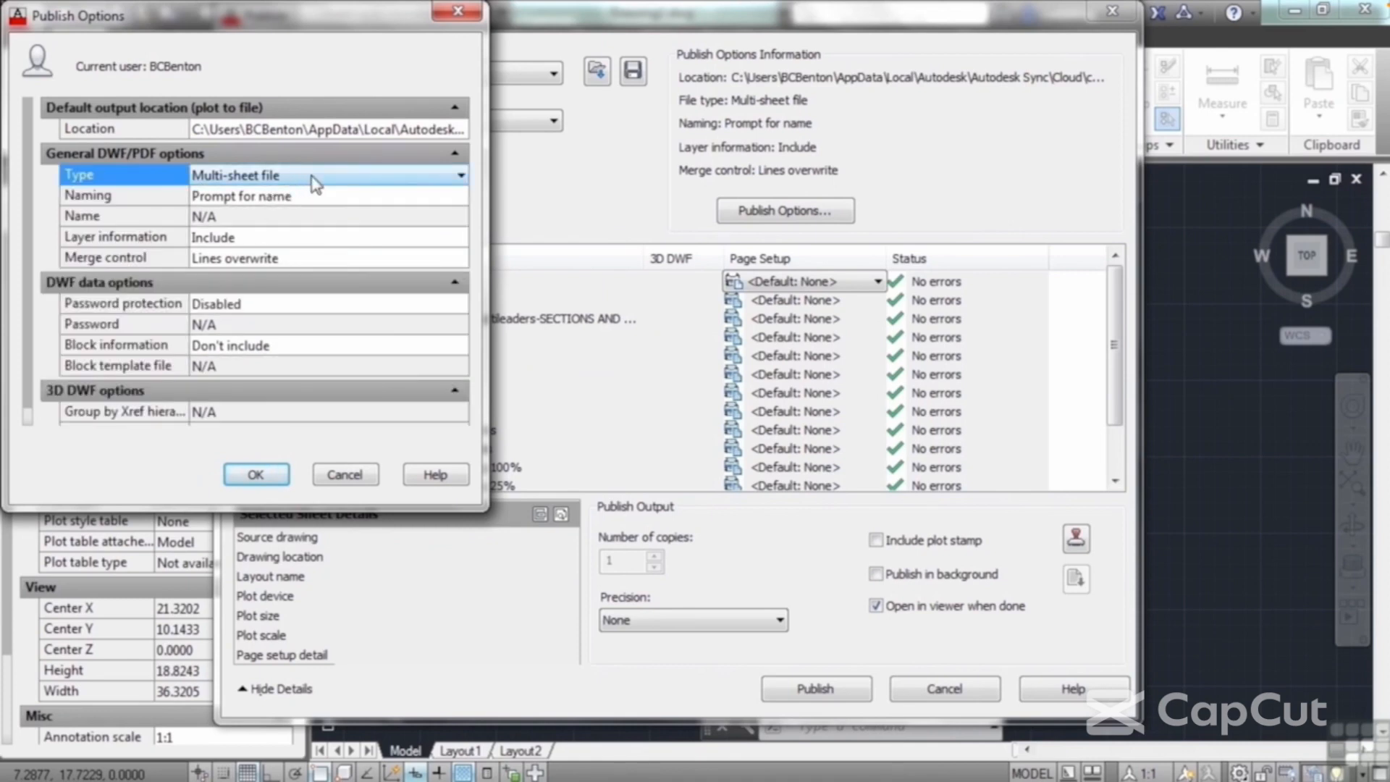
pyautogui.click(315, 181)
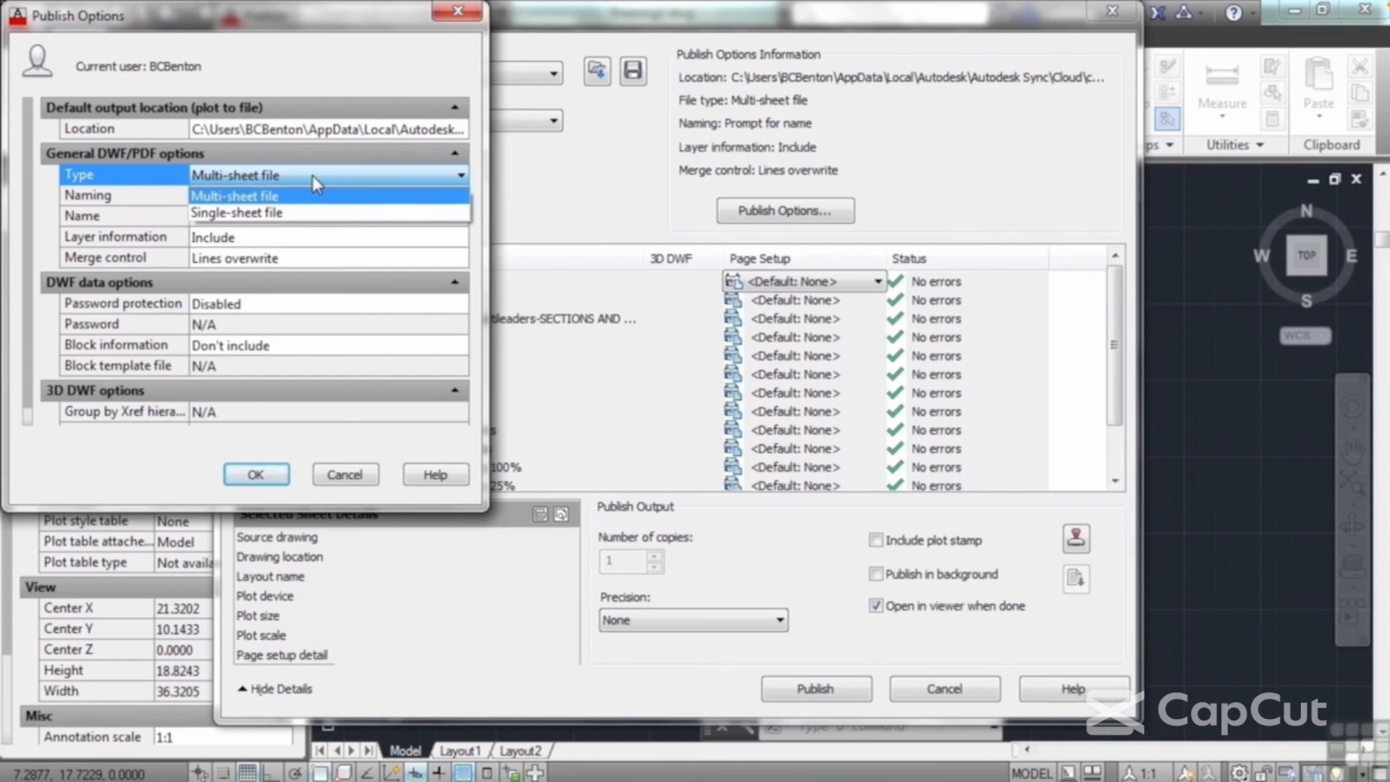
pyautogui.click(313, 215)
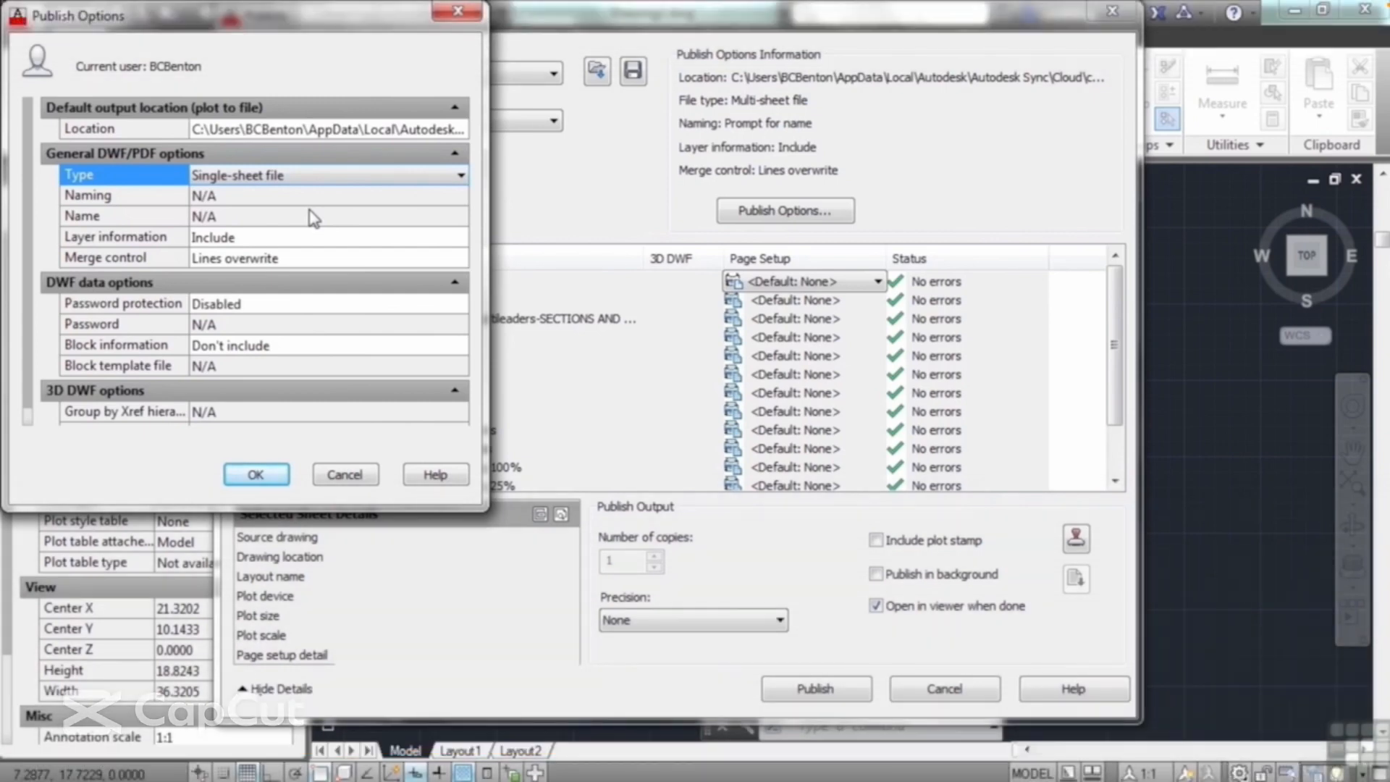
pyautogui.click(325, 176)
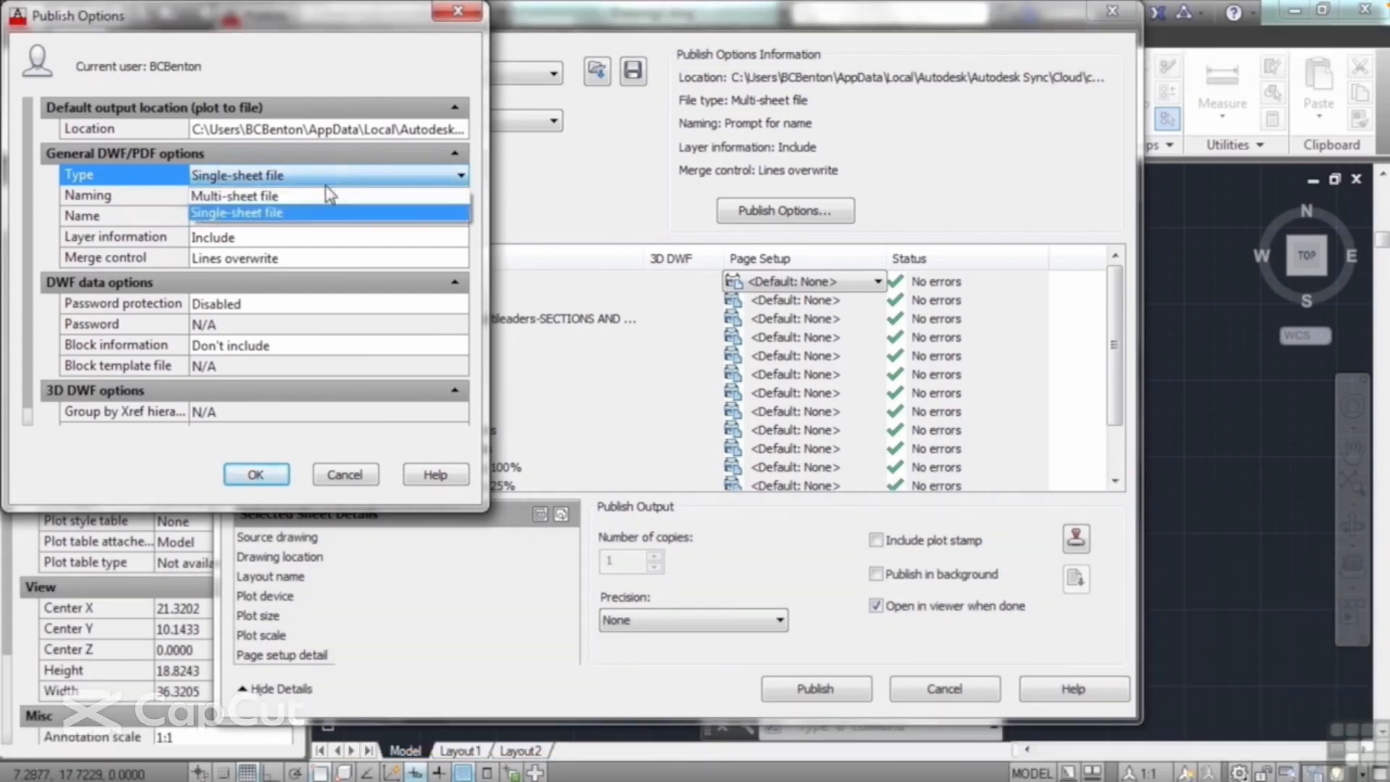
pyautogui.click(326, 211)
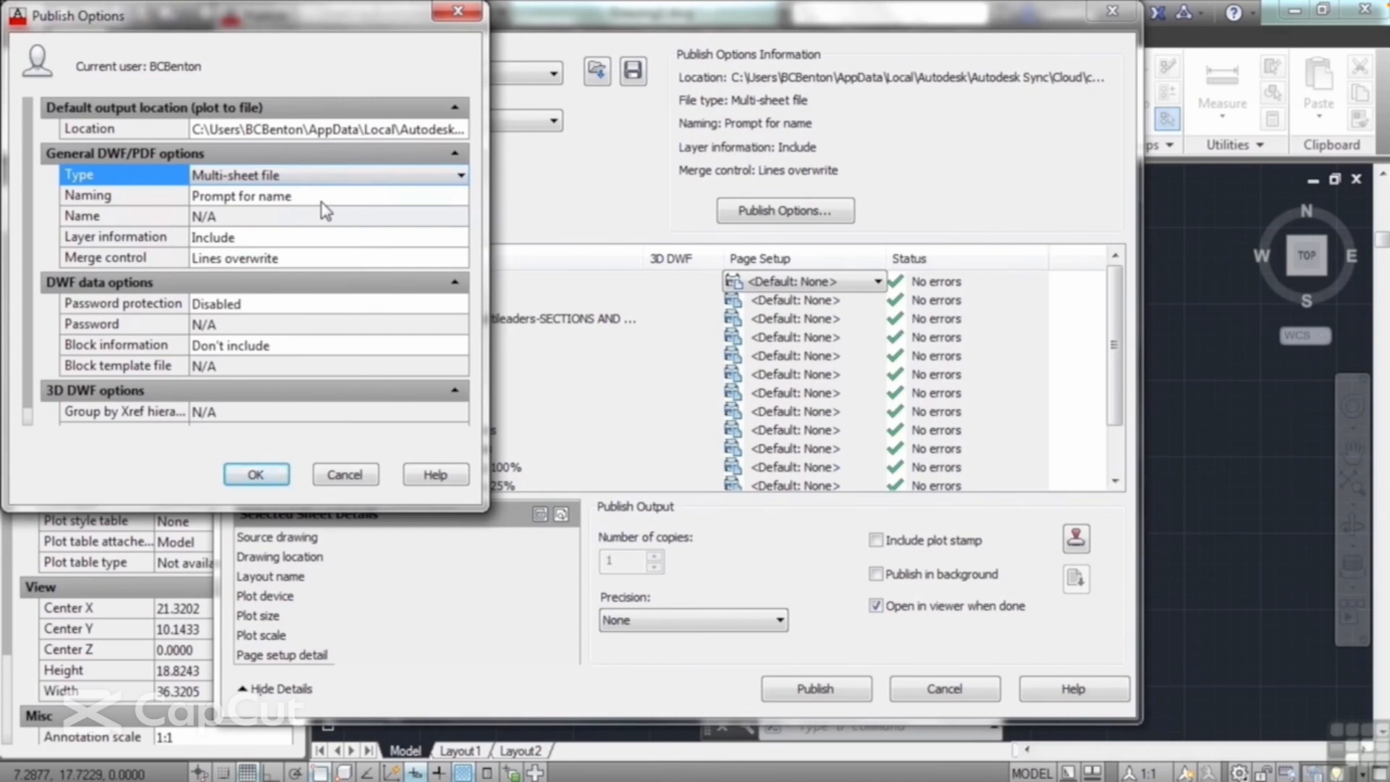
pyautogui.click(321, 203)
pyautogui.click(320, 201)
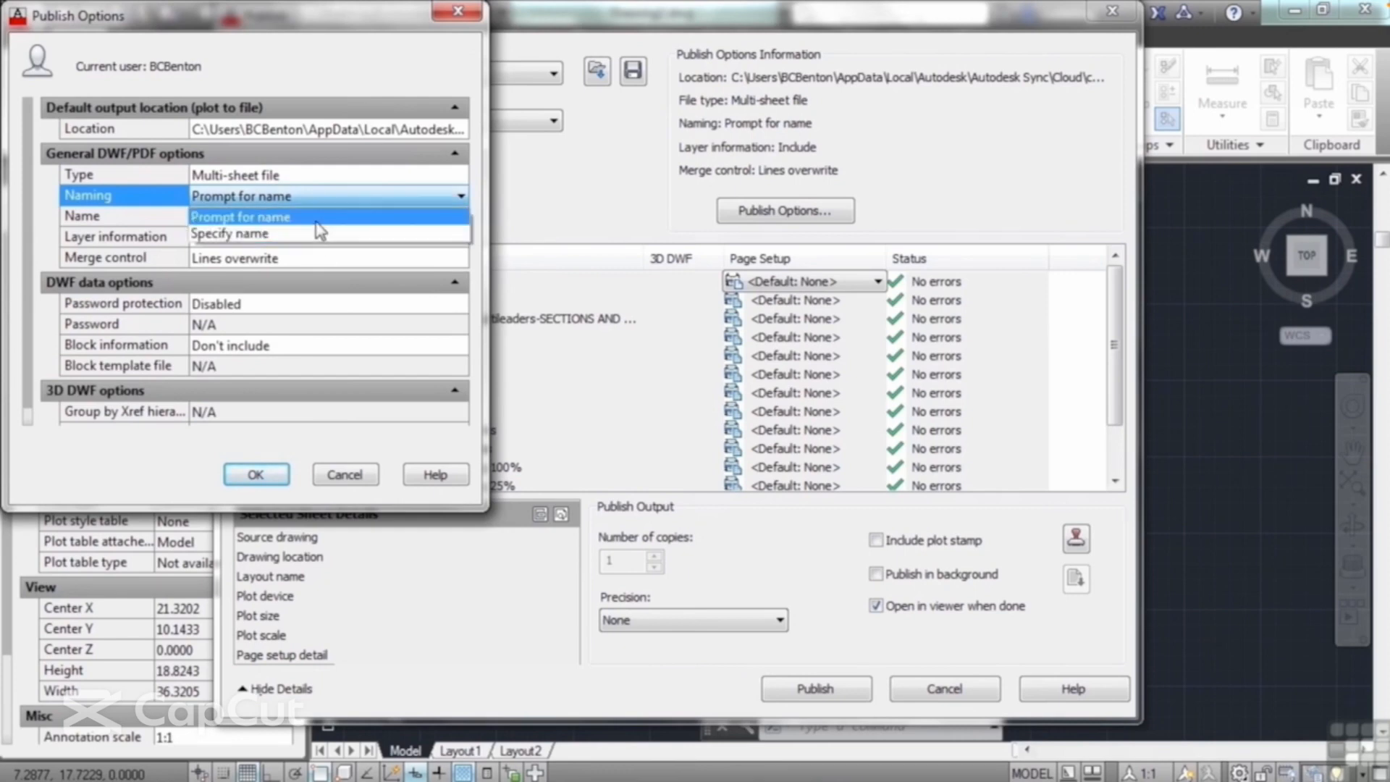
pyautogui.click(317, 221)
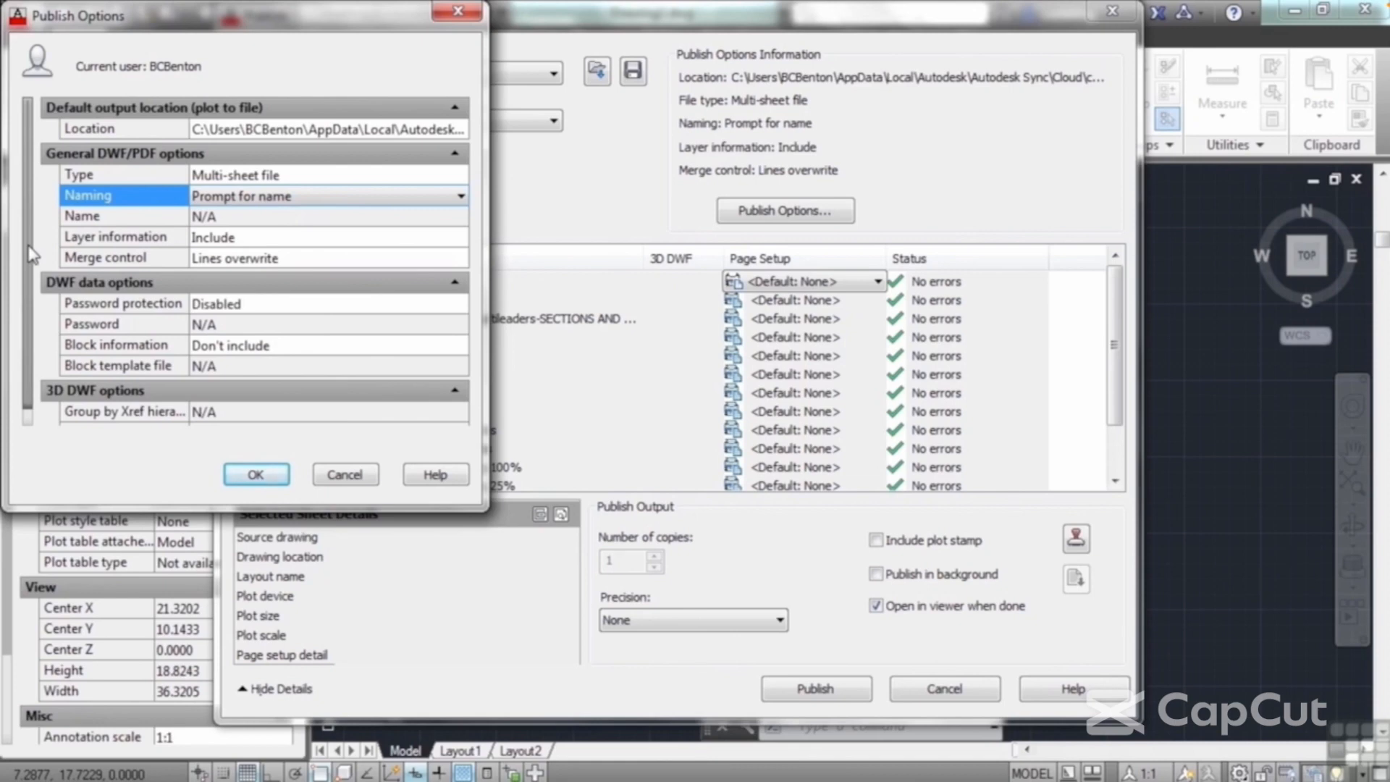
pyautogui.moveTo(31, 253); pyautogui.dragTo(30, 305)
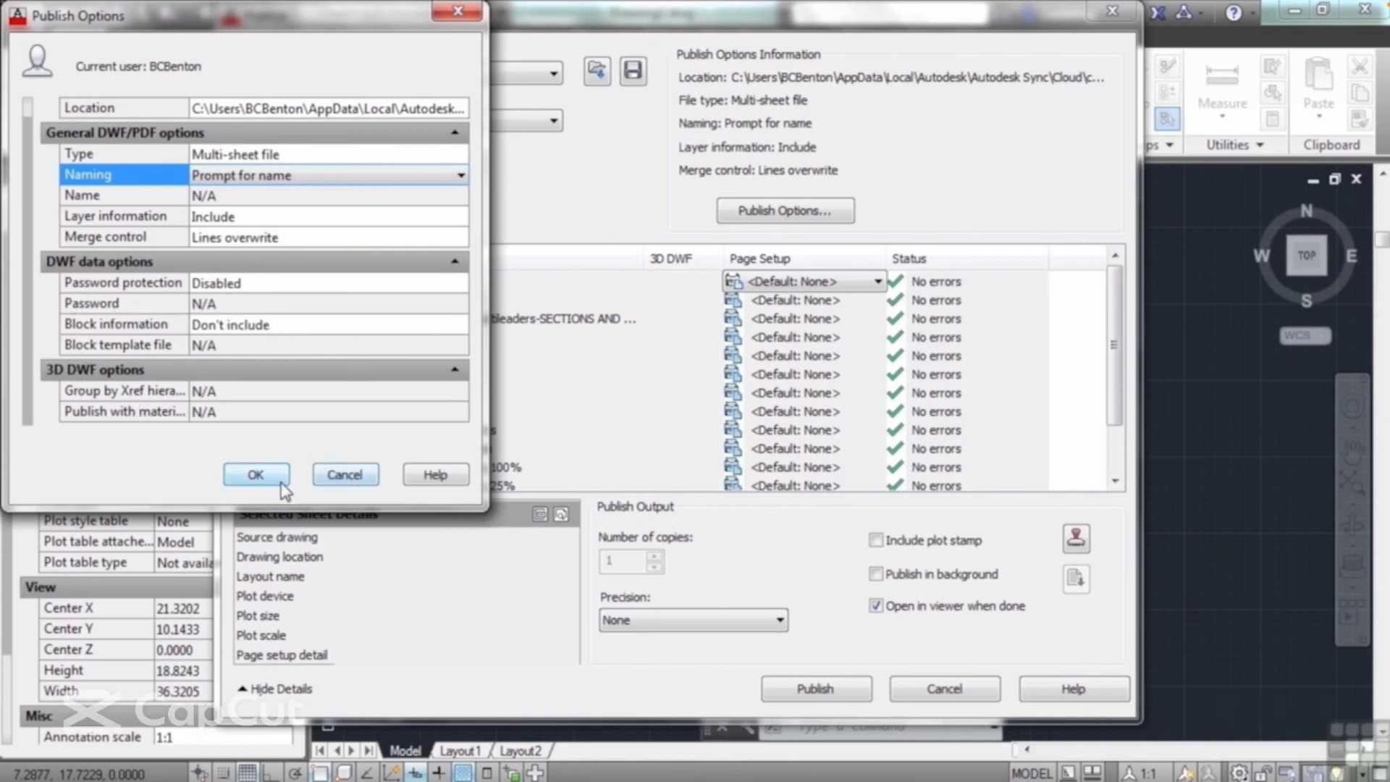
pyautogui.click(257, 475)
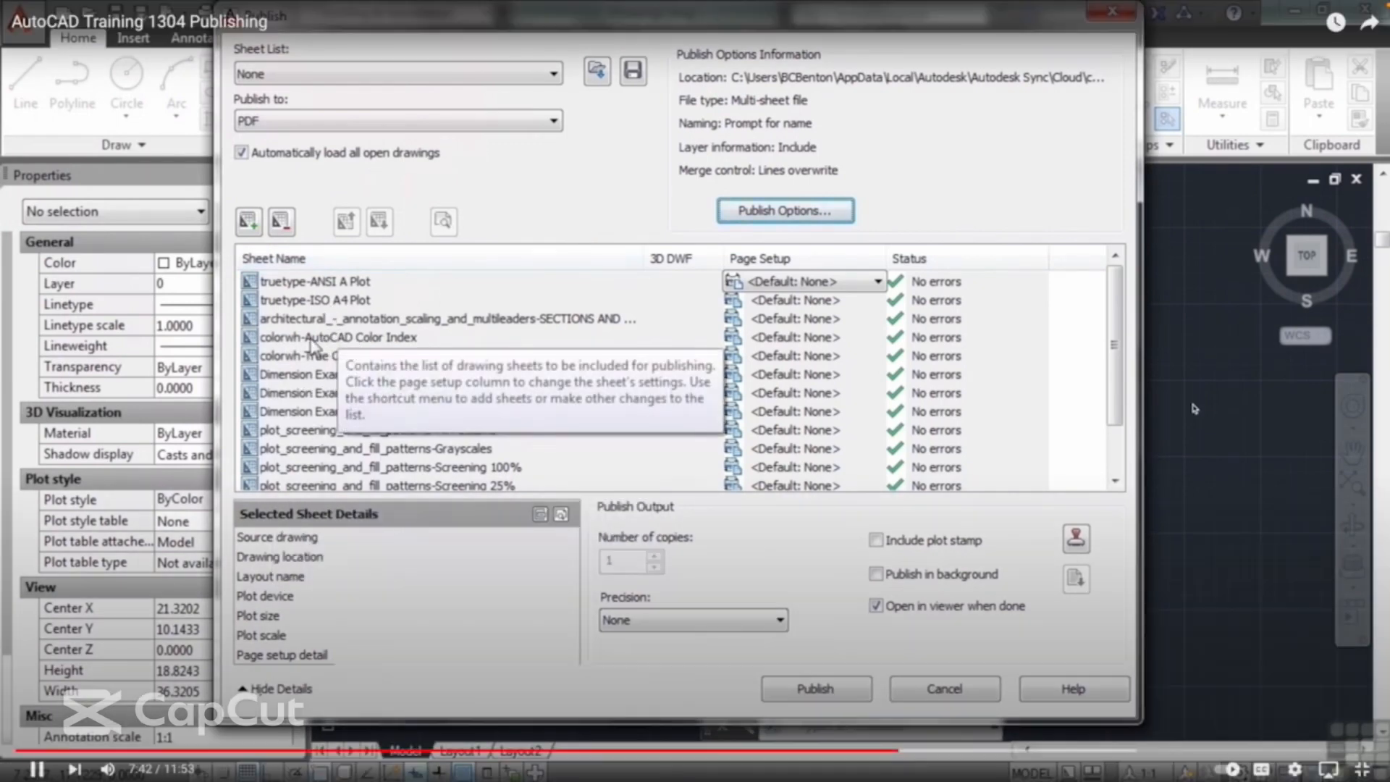
# - Move the colorwh-AutoCAD Color Index sheet one place down in the publish list
pyautogui.click(313, 339)
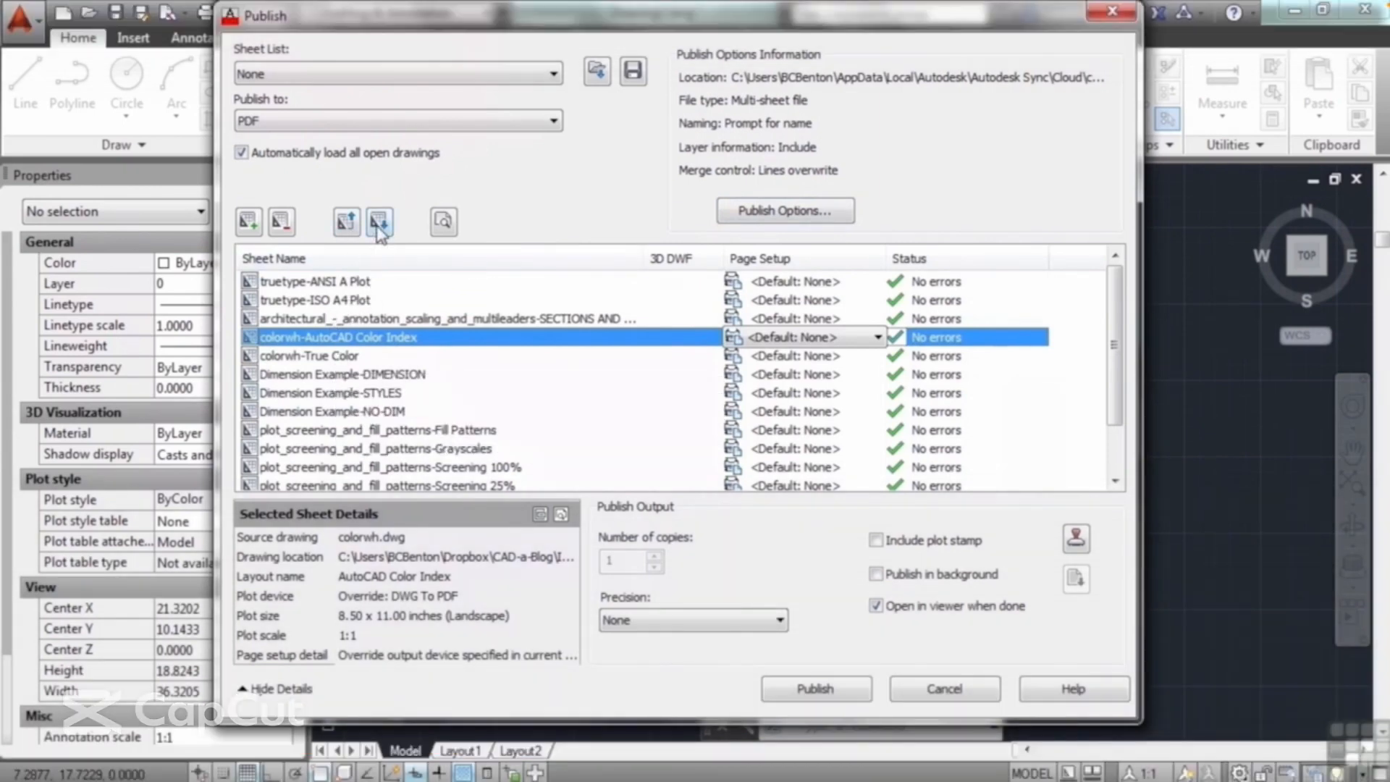
pyautogui.click(379, 222)
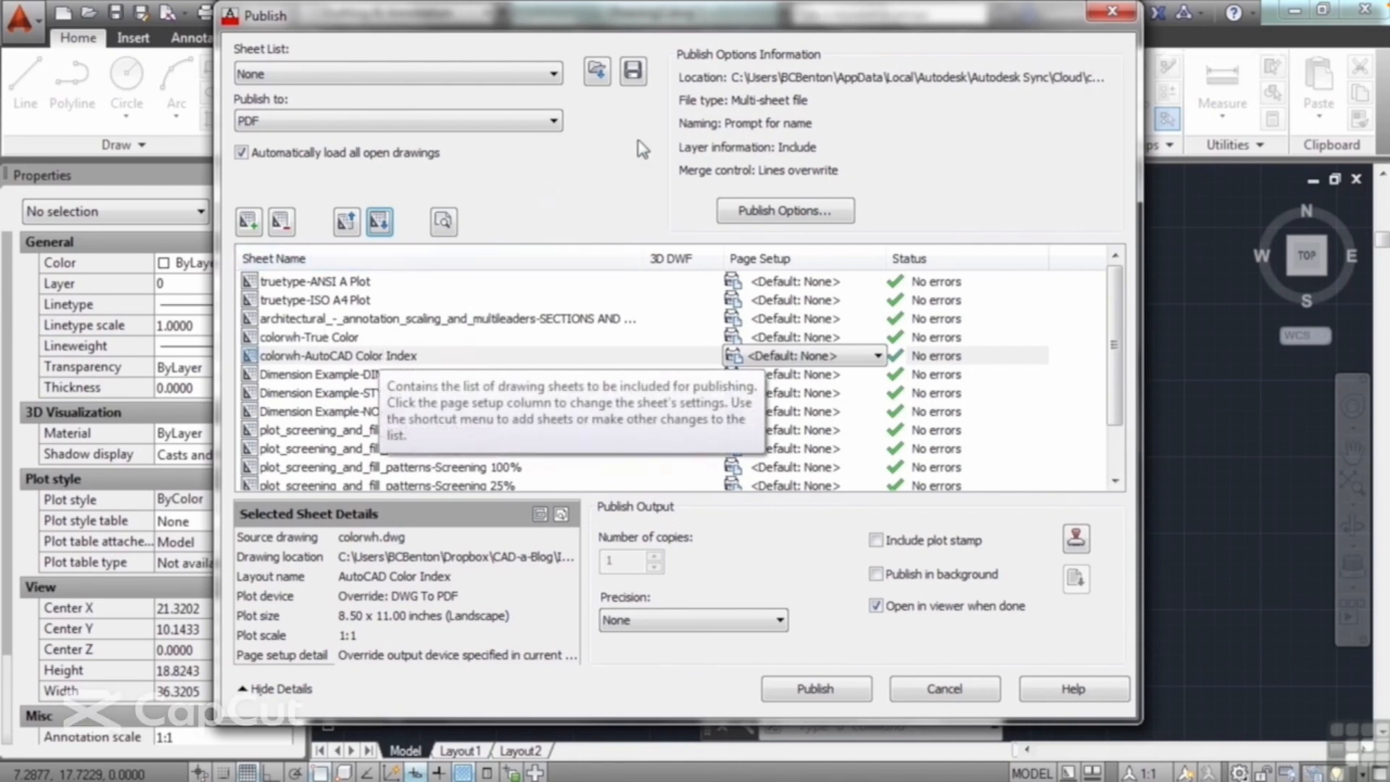
# - Save the sheet list as project publish.dsd and close the publish setup without publishing
pyautogui.click(632, 71)
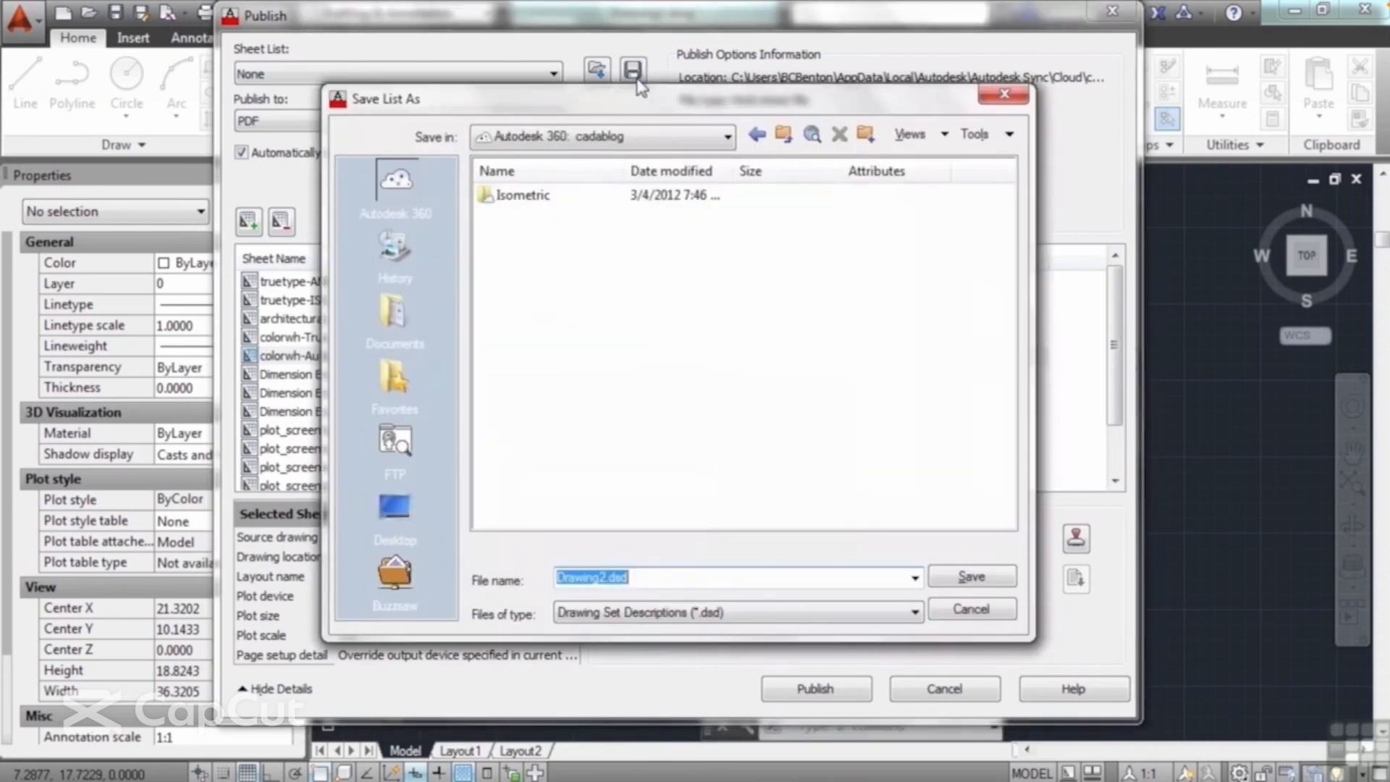
pyautogui.click(659, 579)
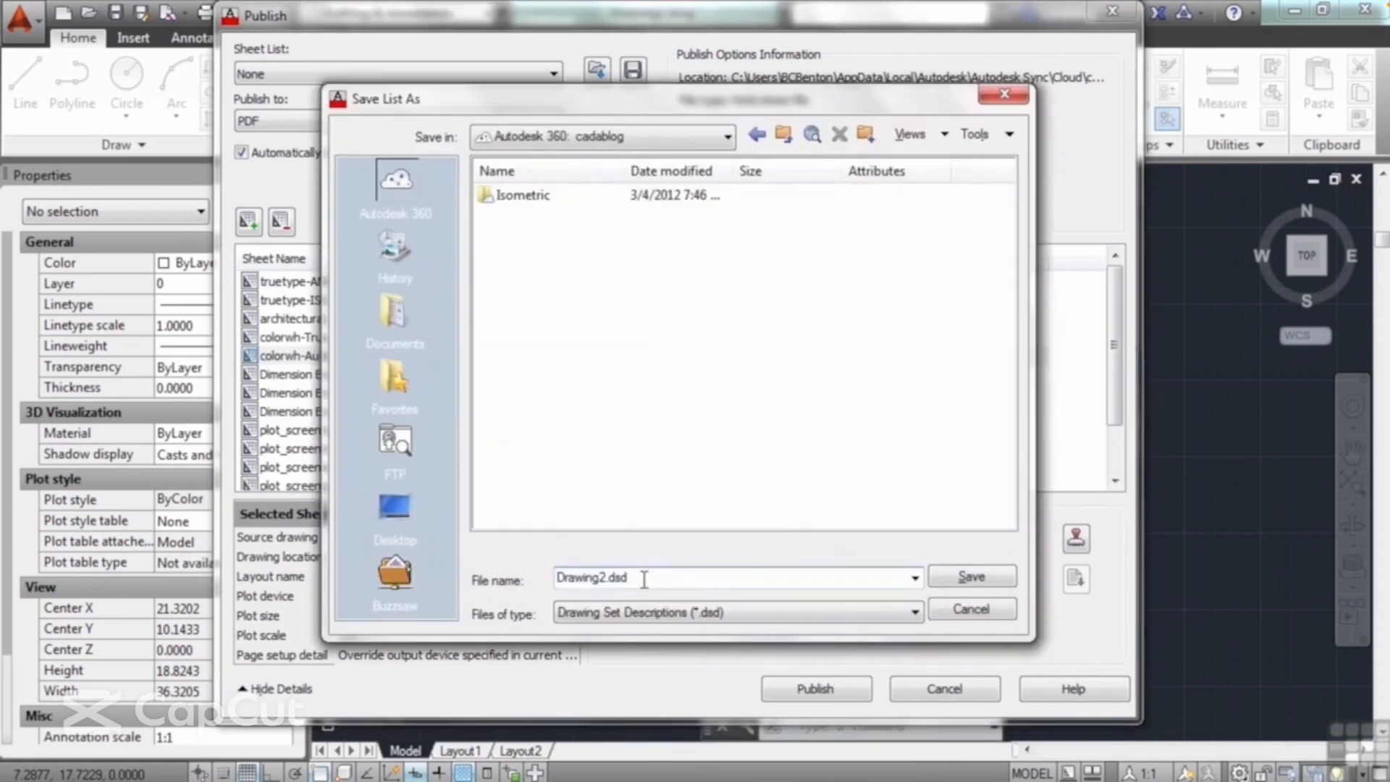
pyautogui.moveTo(605, 579); pyautogui.dragTo(556, 580)
pyautogui.write('project')
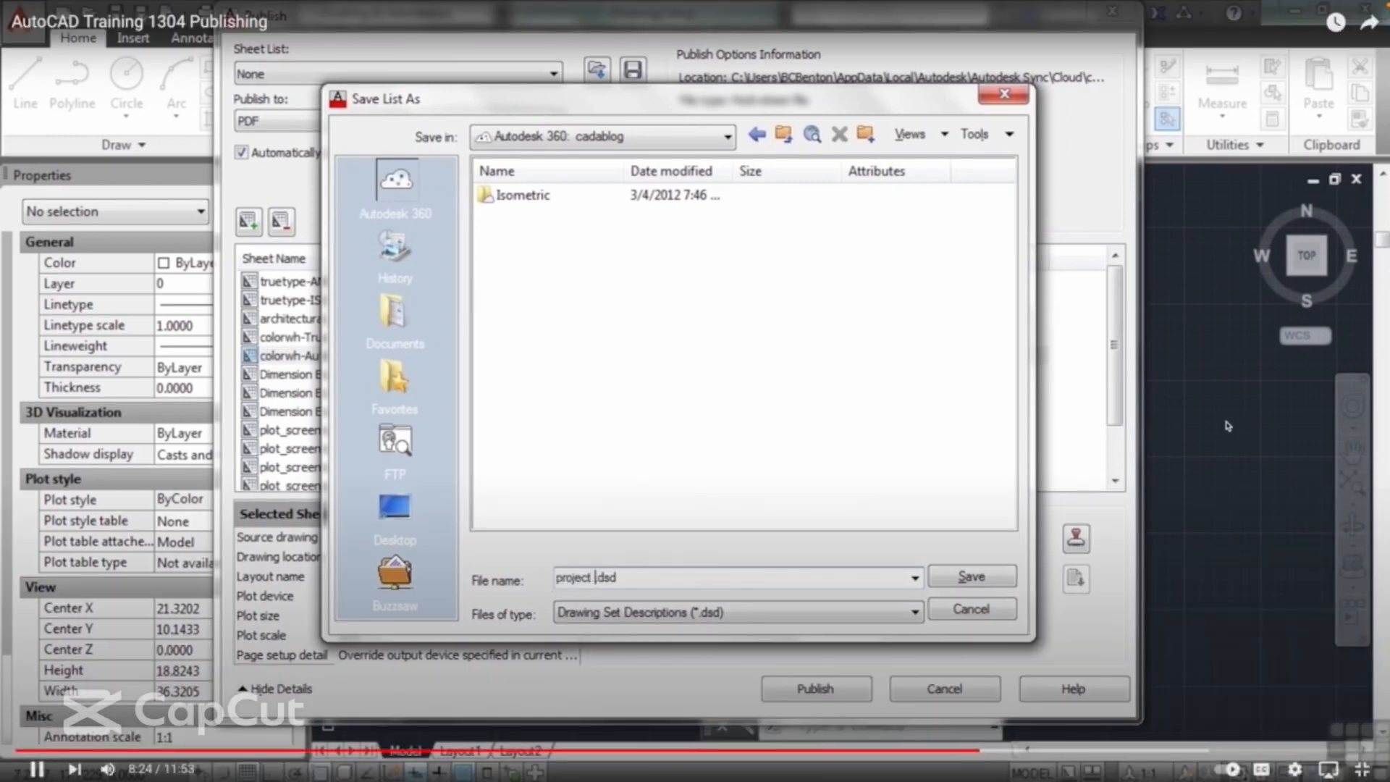
pyautogui.write(' publish')
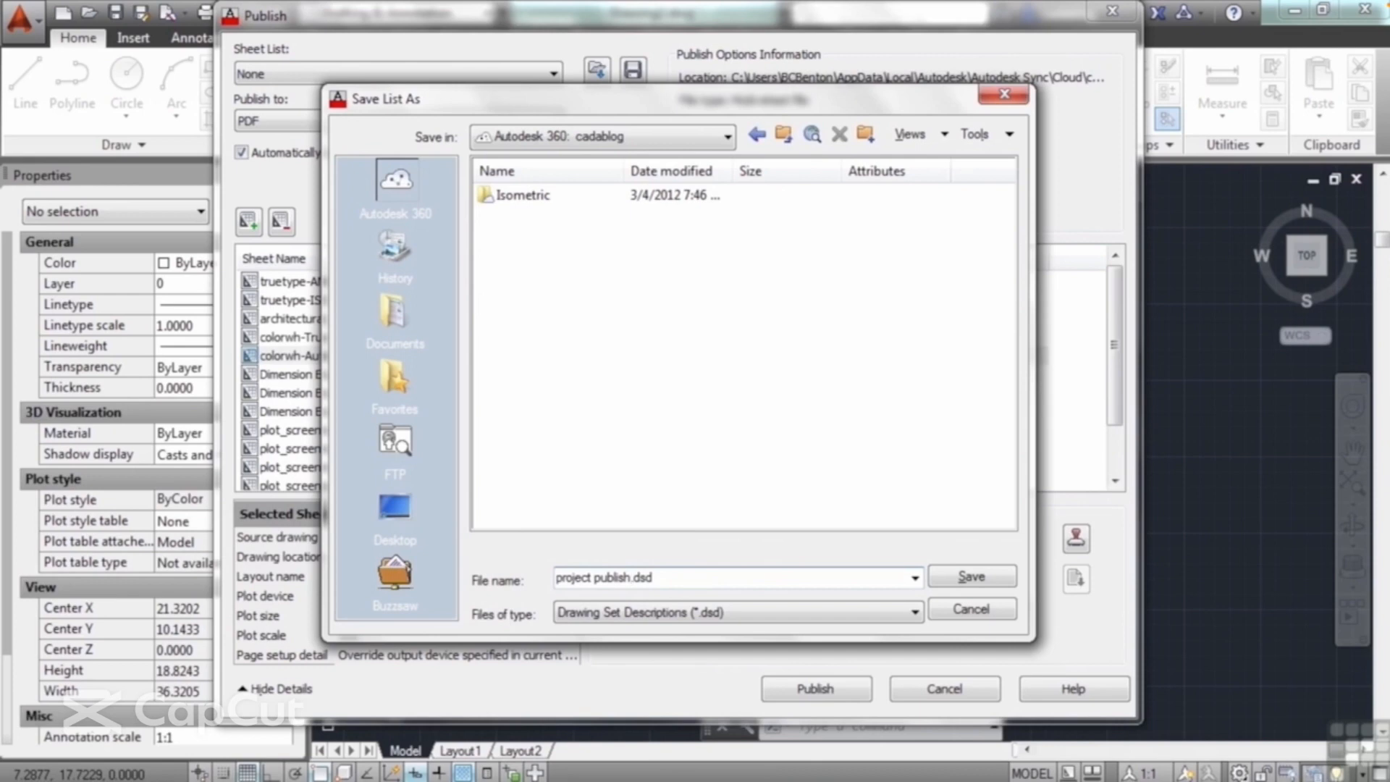
pyautogui.click(967, 579)
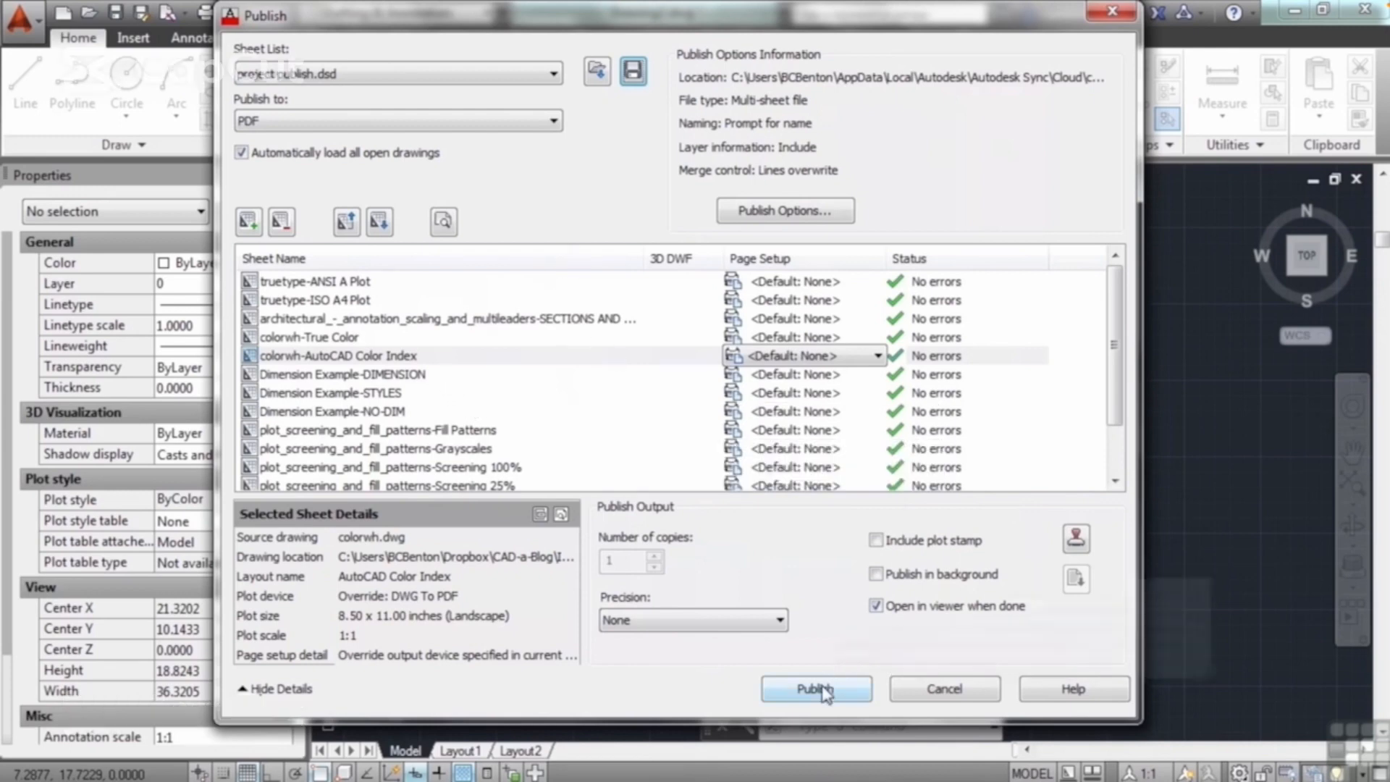
pyautogui.click(973, 689)
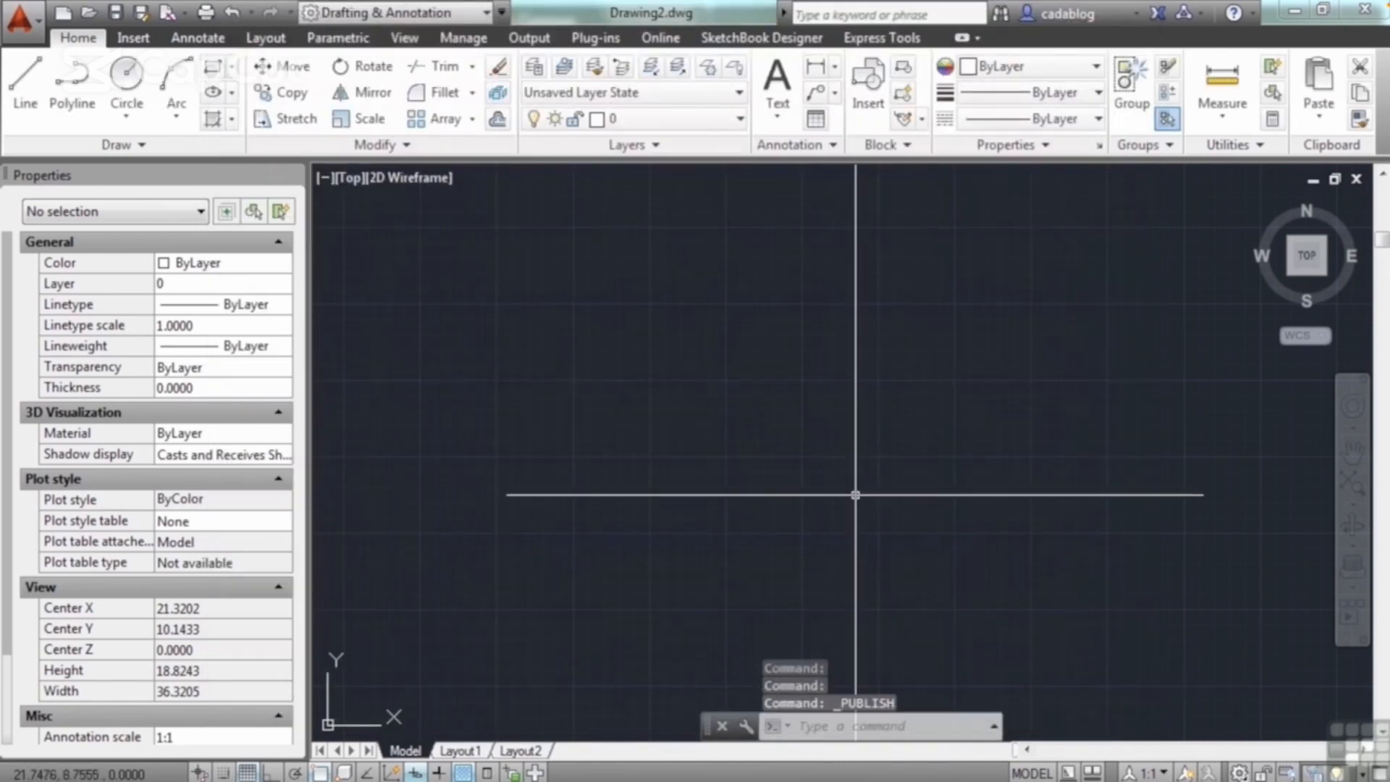
# - Start the PUBLISH command again and remove the unsaved drawing's Model, Layout1 and Layout2 sheets from the list
pyautogui.write('PUBLISH')
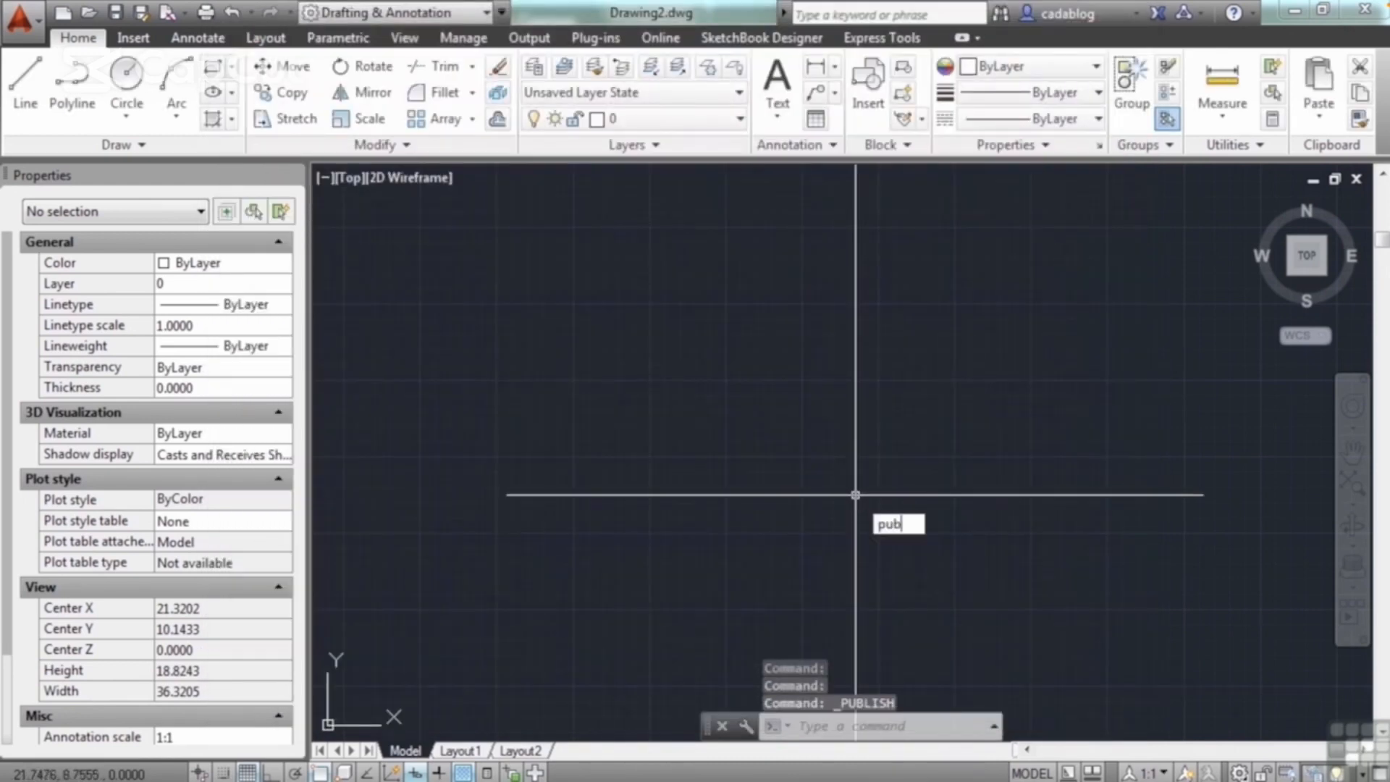
pyautogui.press('Return')
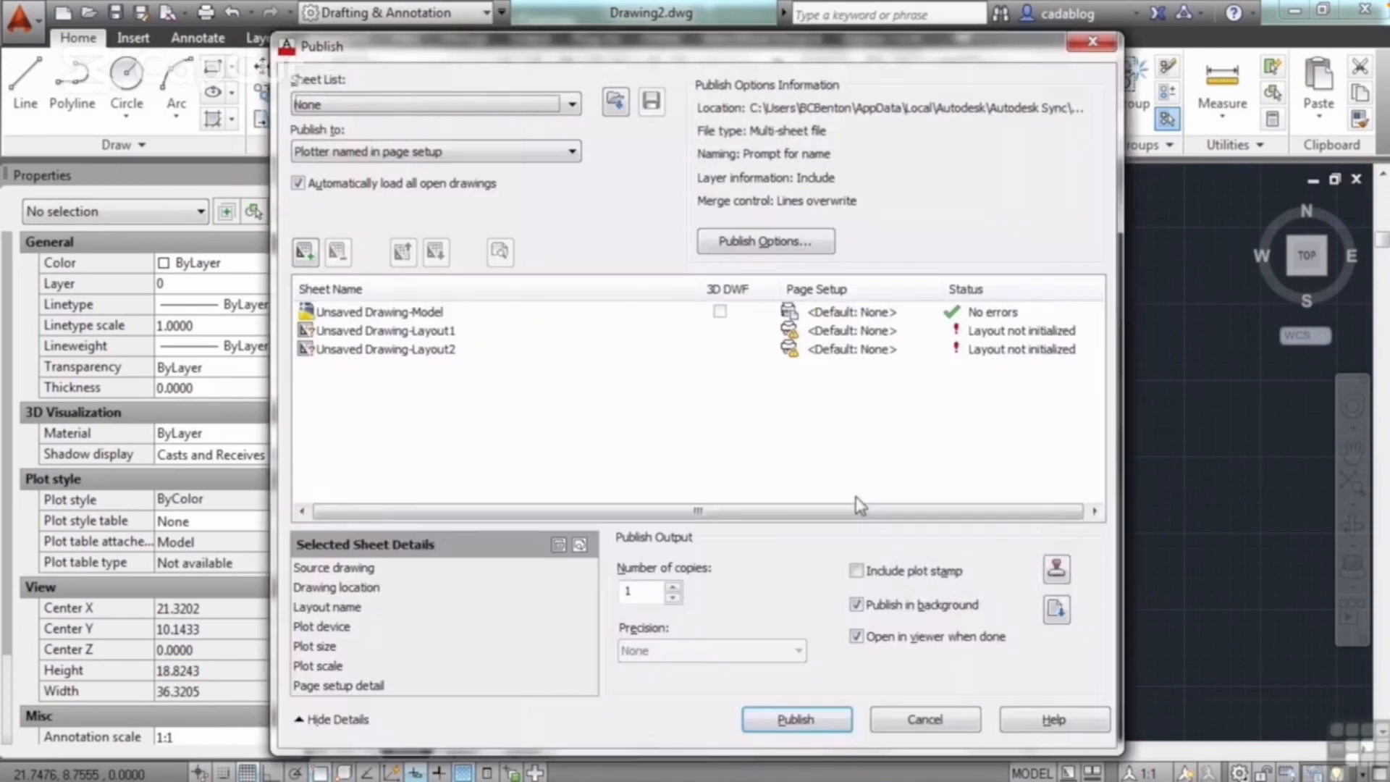
pyautogui.click(385, 350)
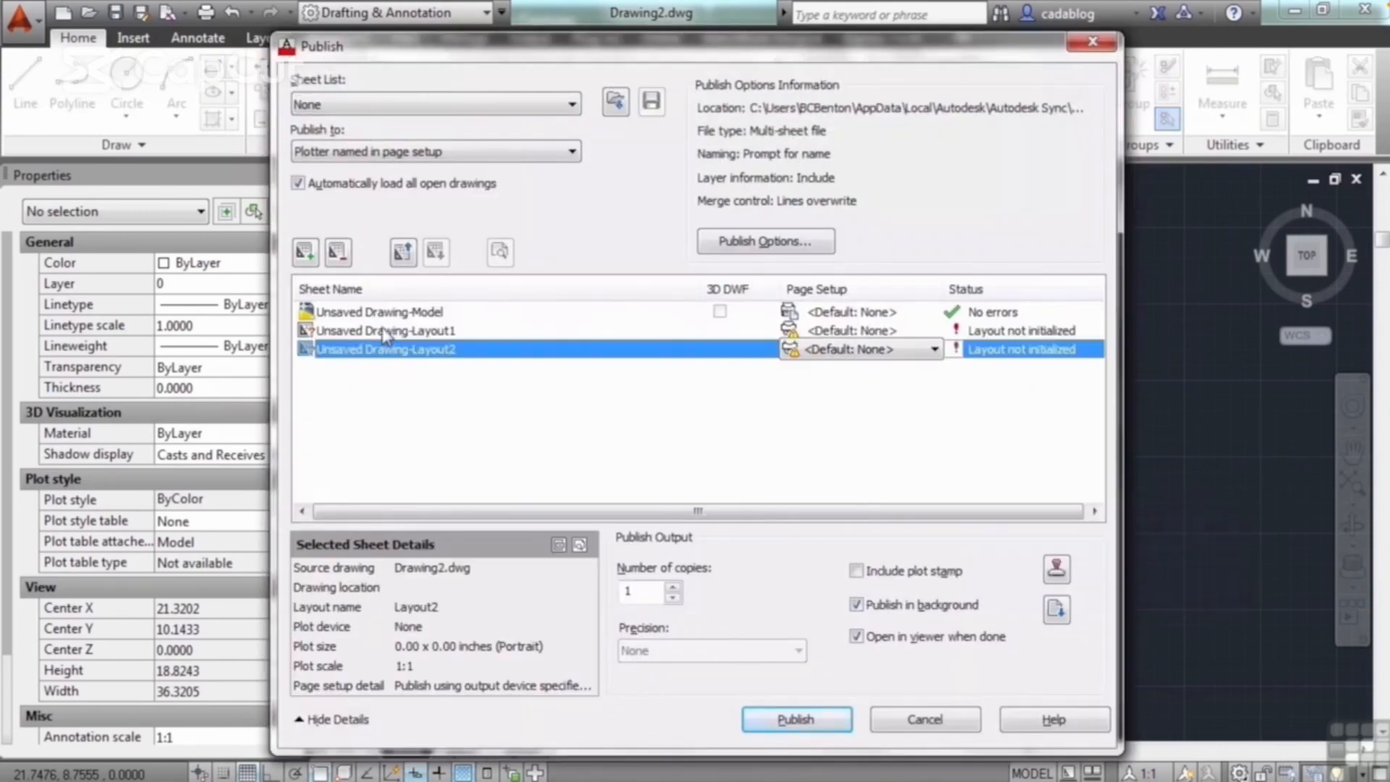
pyautogui.keyDown('shift'); pyautogui.click(385, 313); pyautogui.keyUp('shift')
pyautogui.rightClick(385, 319)
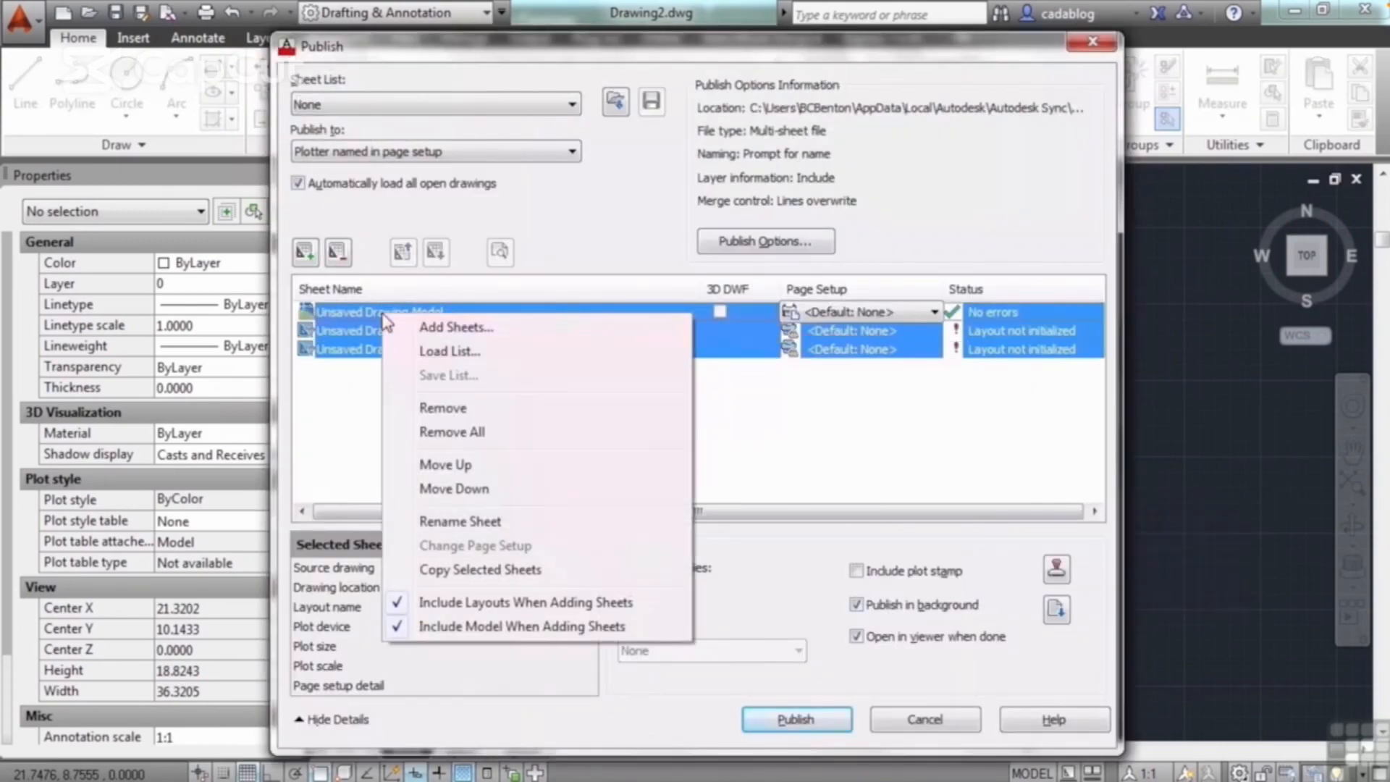
pyautogui.click(443, 407)
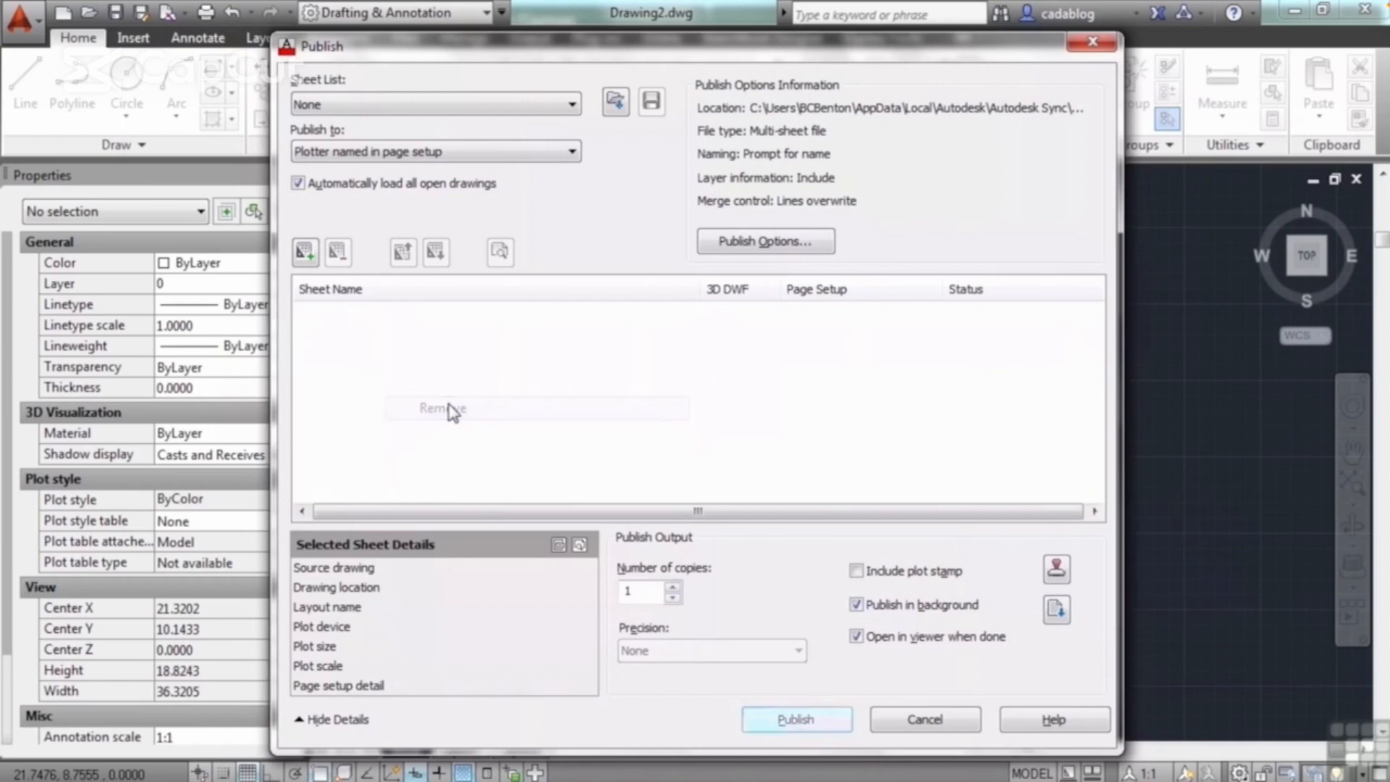
# - Load the saved sheet list project publish.dsd into the publish setup
pyautogui.click(617, 109)
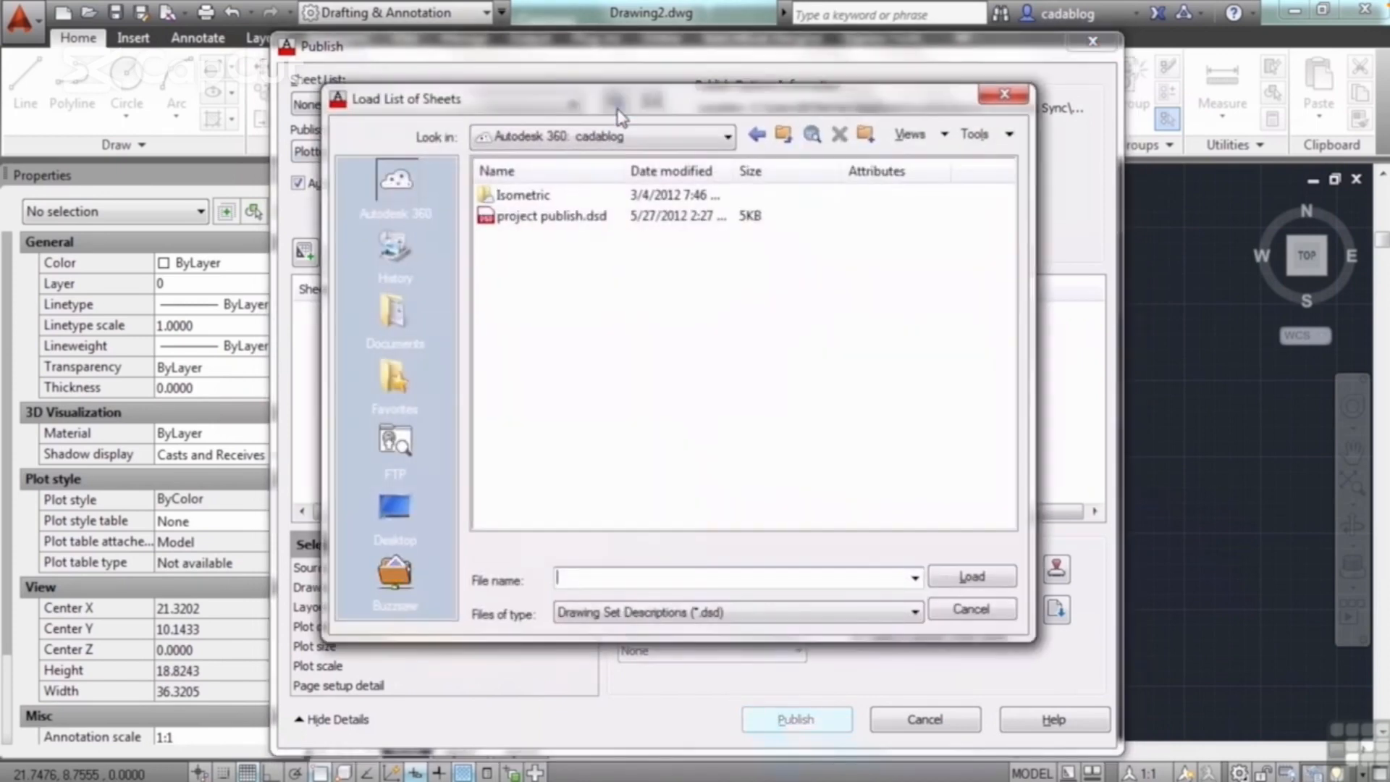
pyautogui.click(555, 217)
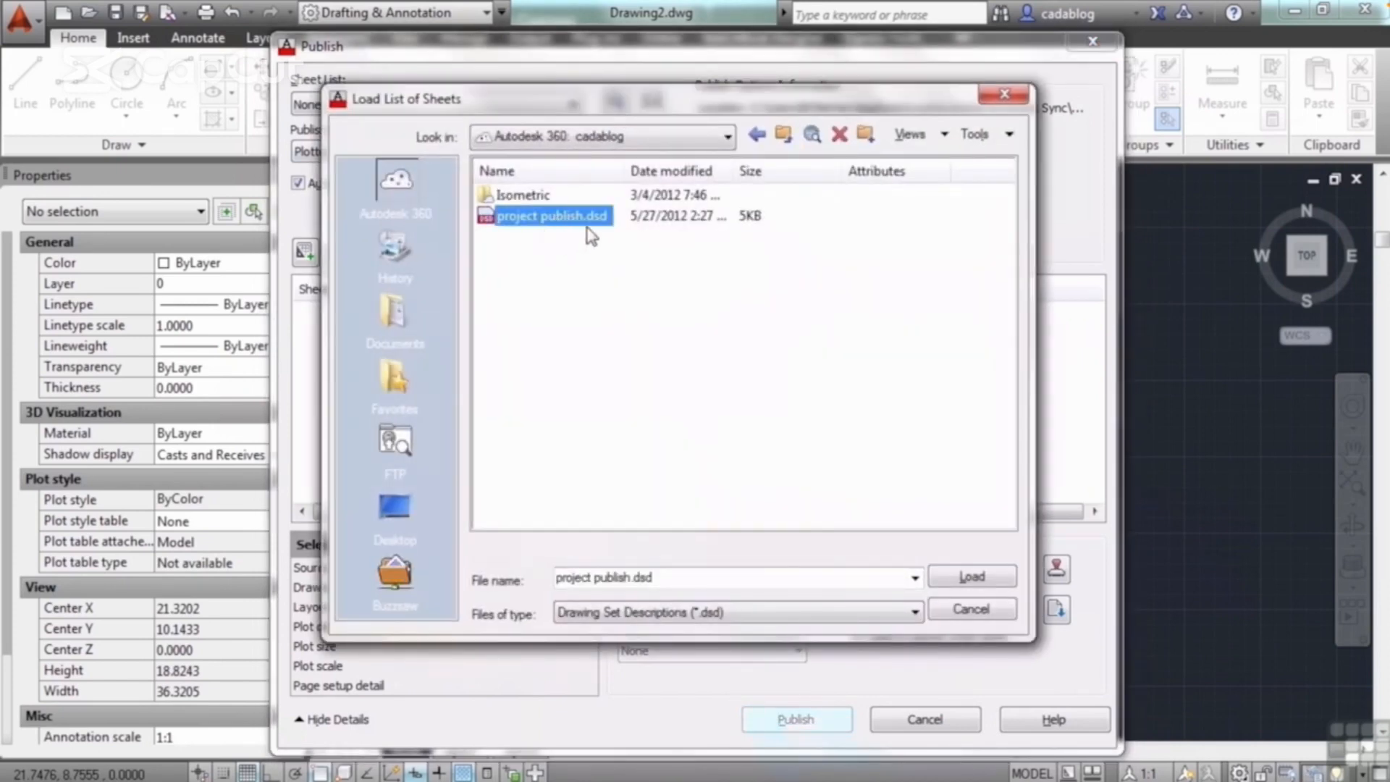
pyautogui.click(971, 574)
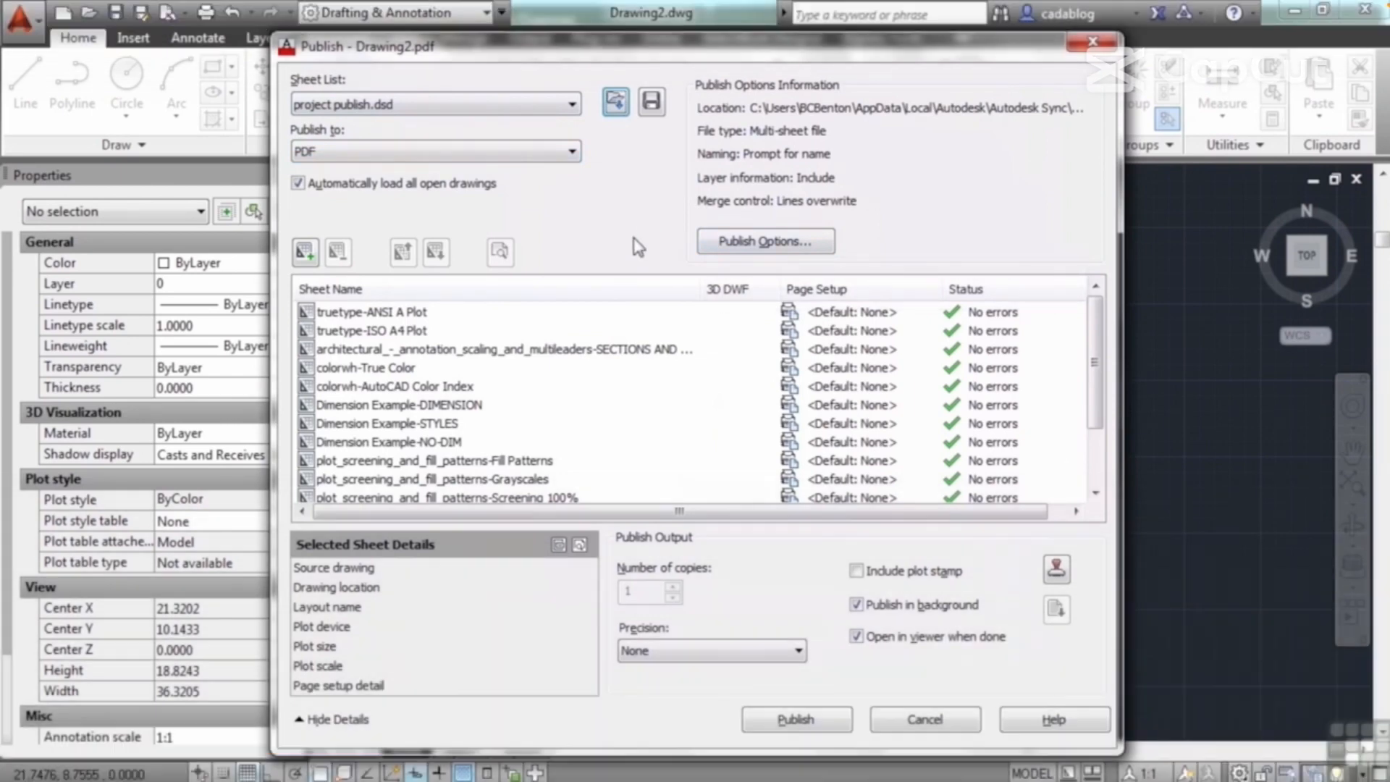
# - Publish the loaded sheets to a PDF named project-publish.pdf and dismiss the job completion notice
pyautogui.click(1284, 417)
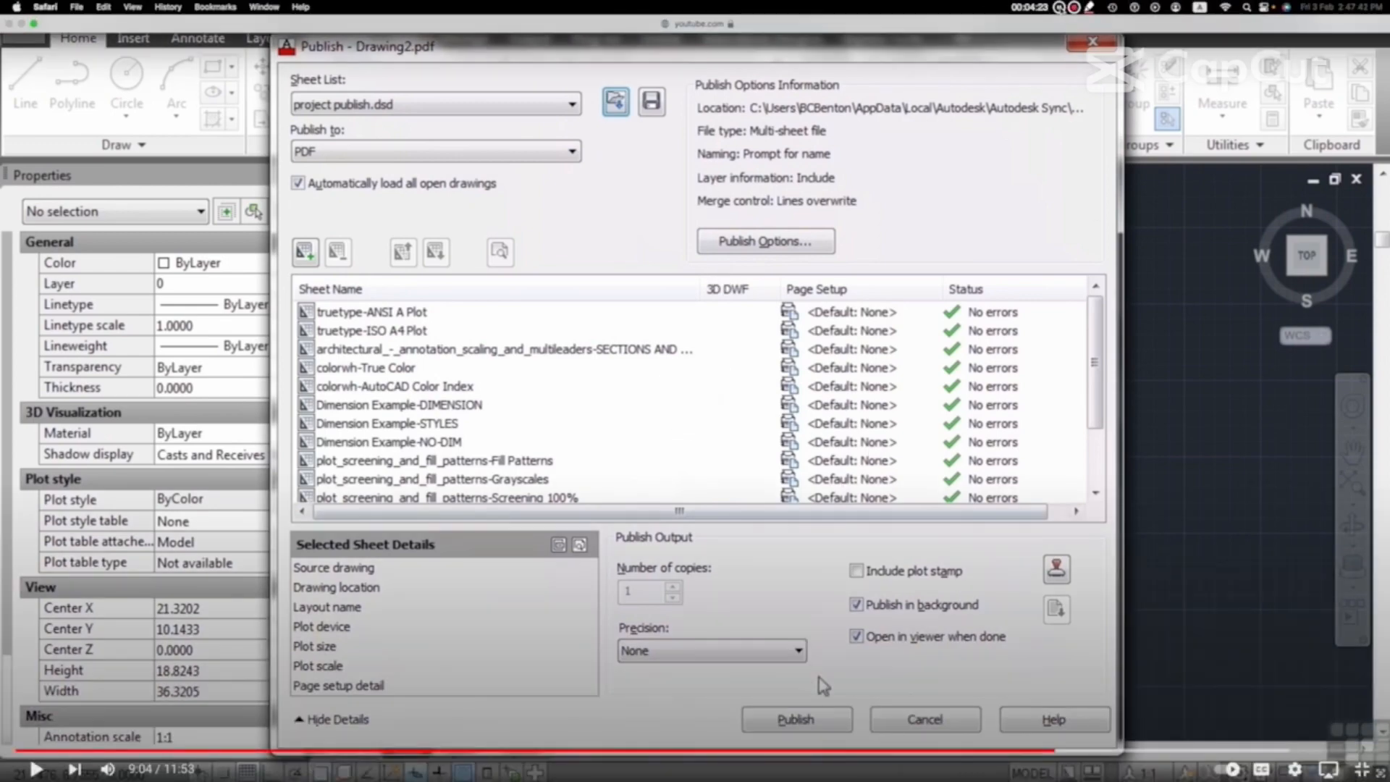
pyautogui.press('space')
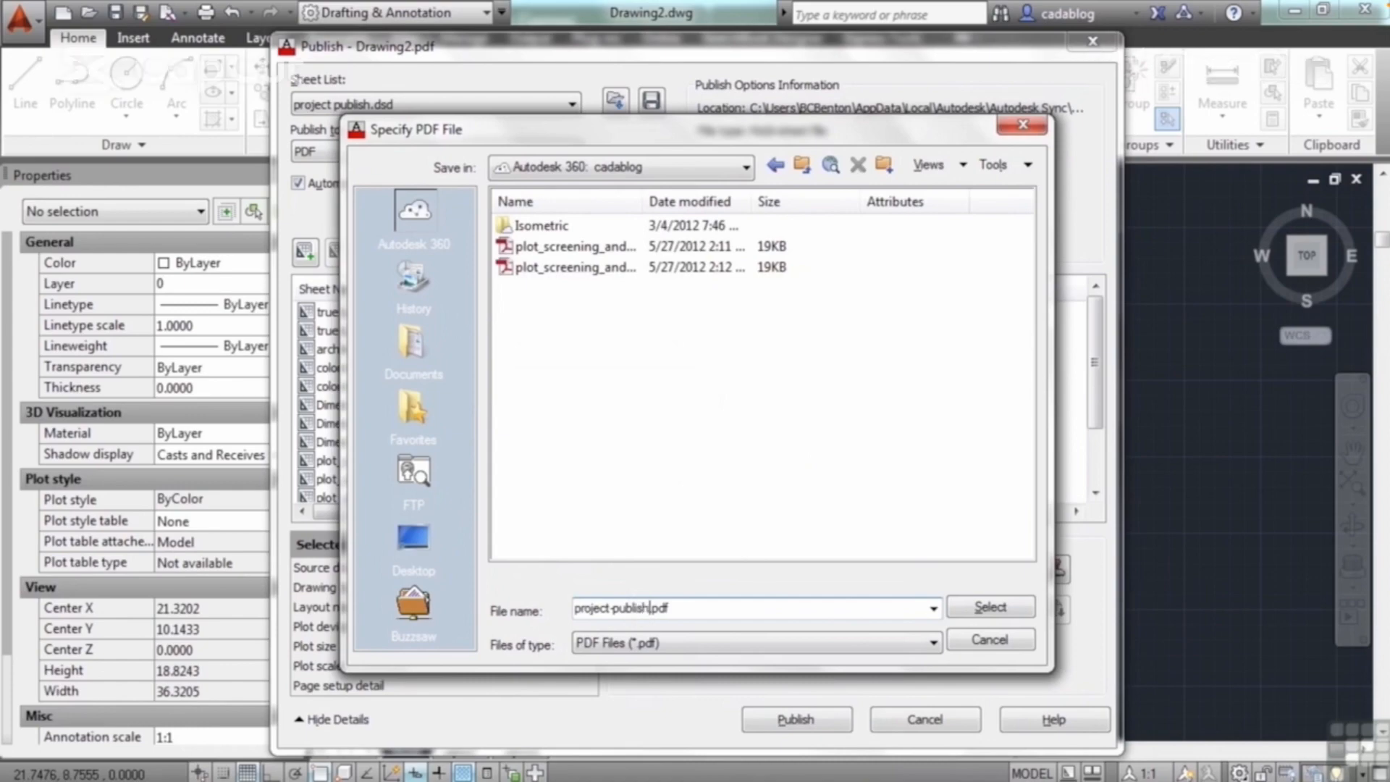
pyautogui.click(989, 607)
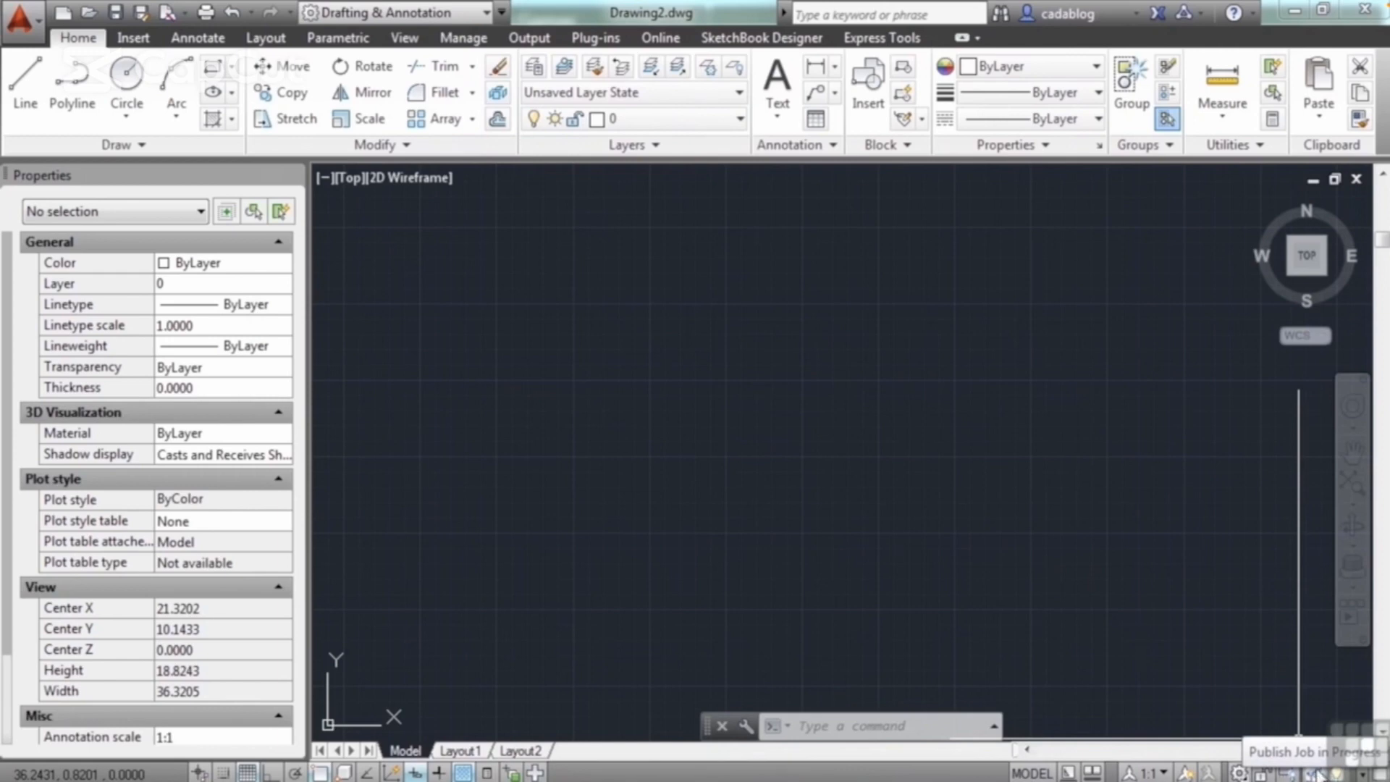
pyautogui.click(654, 332)
pyautogui.click(652, 331)
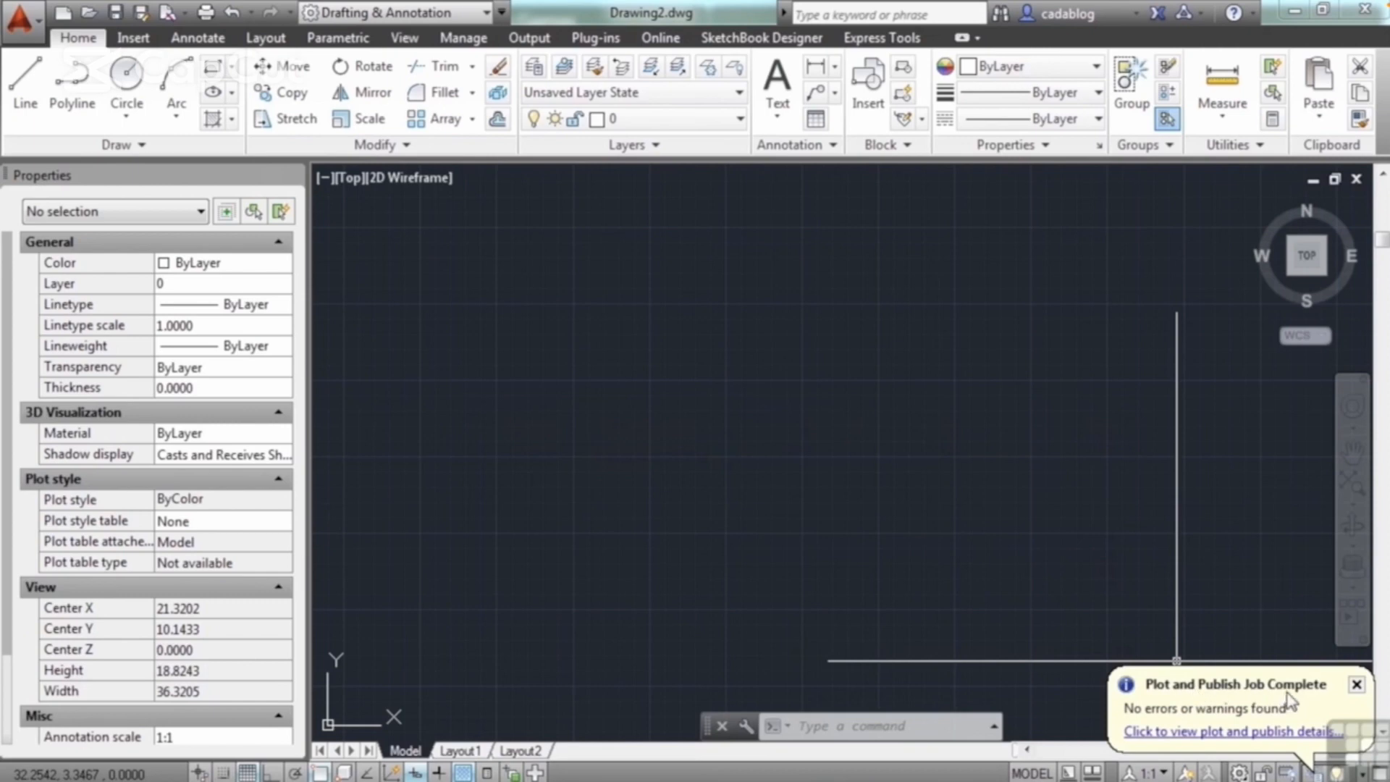
pyautogui.click(1356, 684)
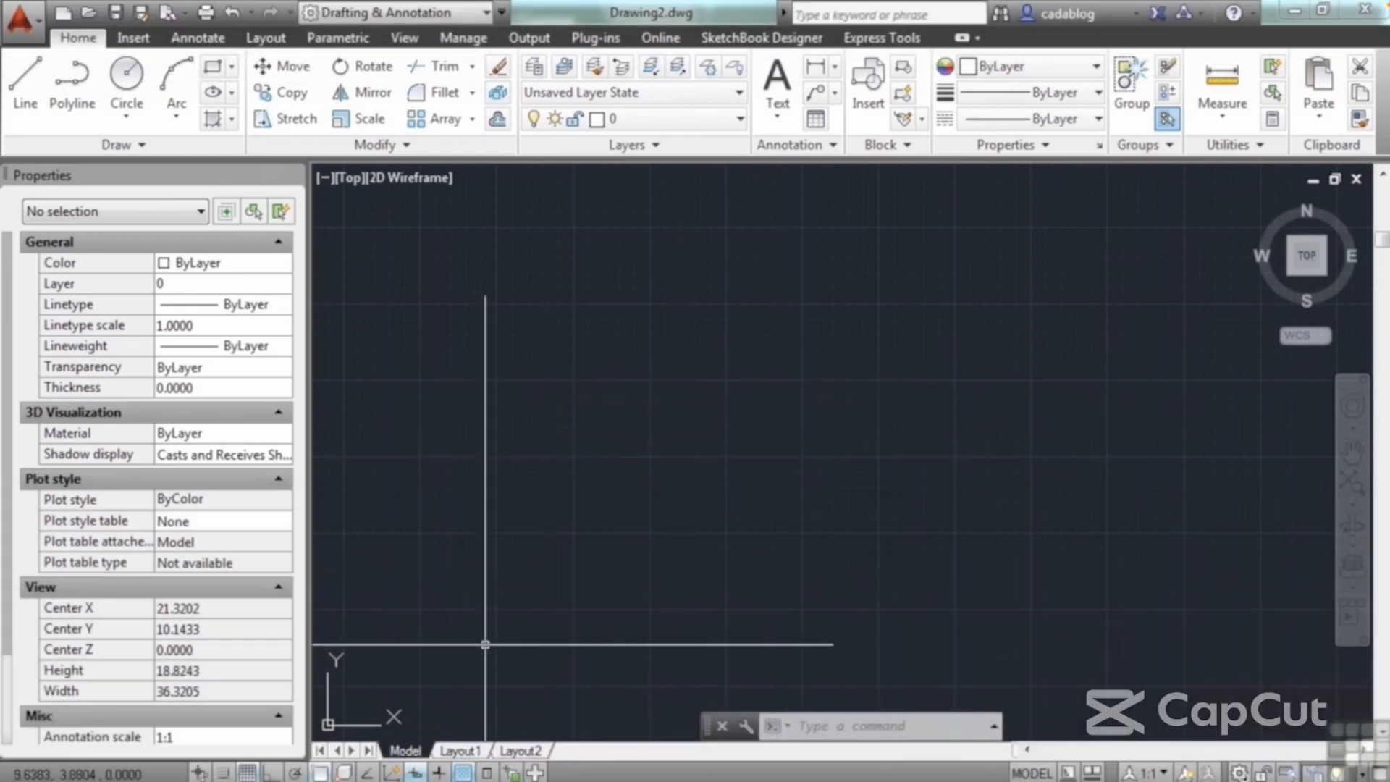
# - Switch to the file explorer window for Local Disk (X:) and open project-publish.pdf in Adobe Reader
pyautogui.moveTo(478, 779)
pyautogui.click(105, 761)
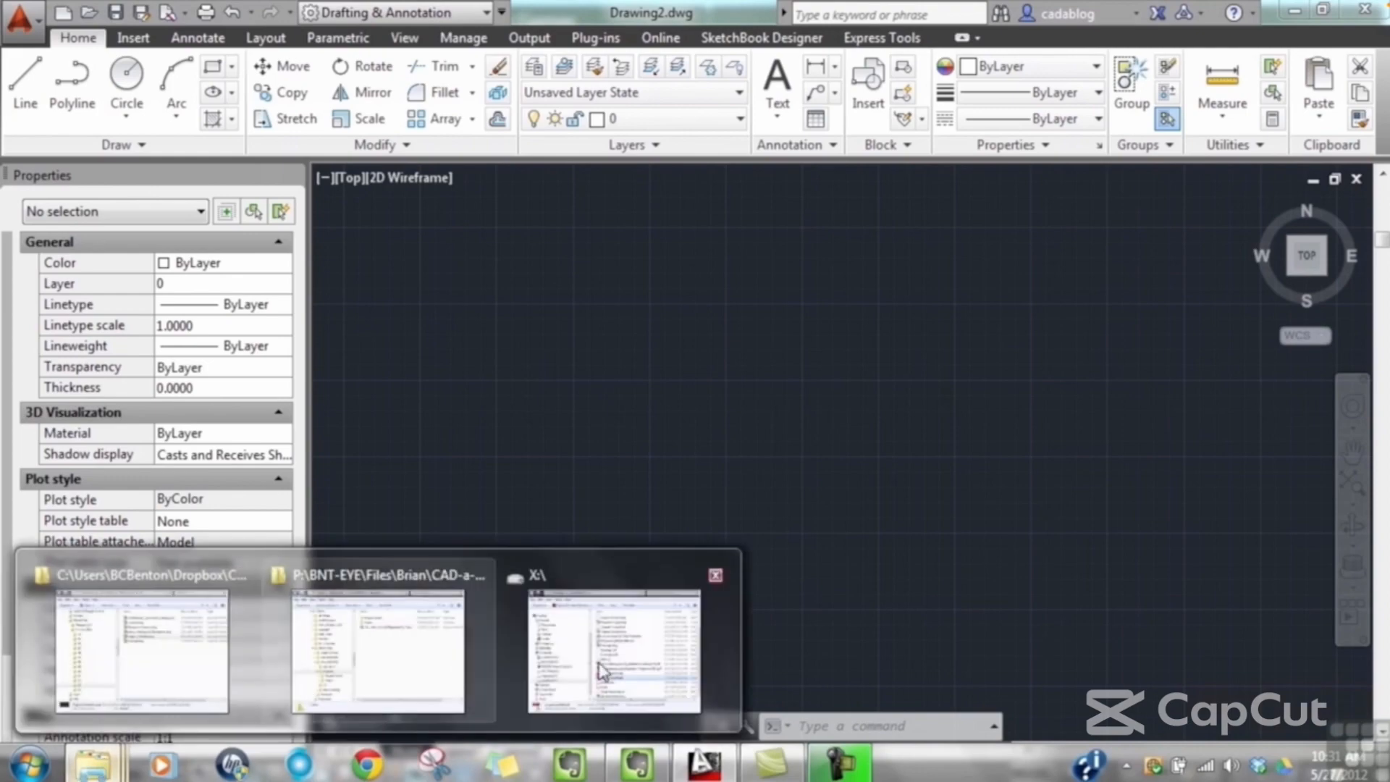
pyautogui.click(652, 648)
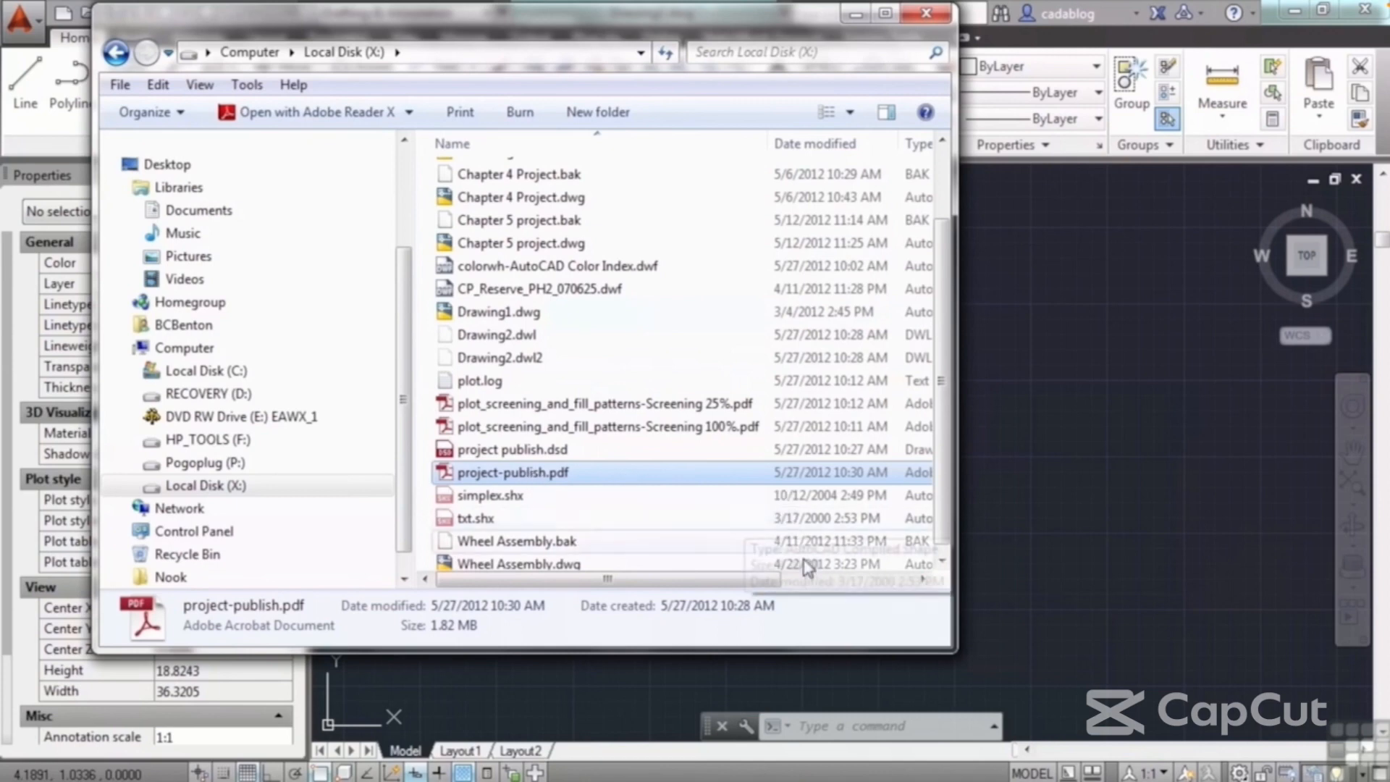
pyautogui.moveTo(719, 579)
pyautogui.mouseDown()
pyautogui.moveTo(856, 592)
pyautogui.moveTo(708, 590)
pyautogui.mouseUp()
pyautogui.doubleClick(550, 479)
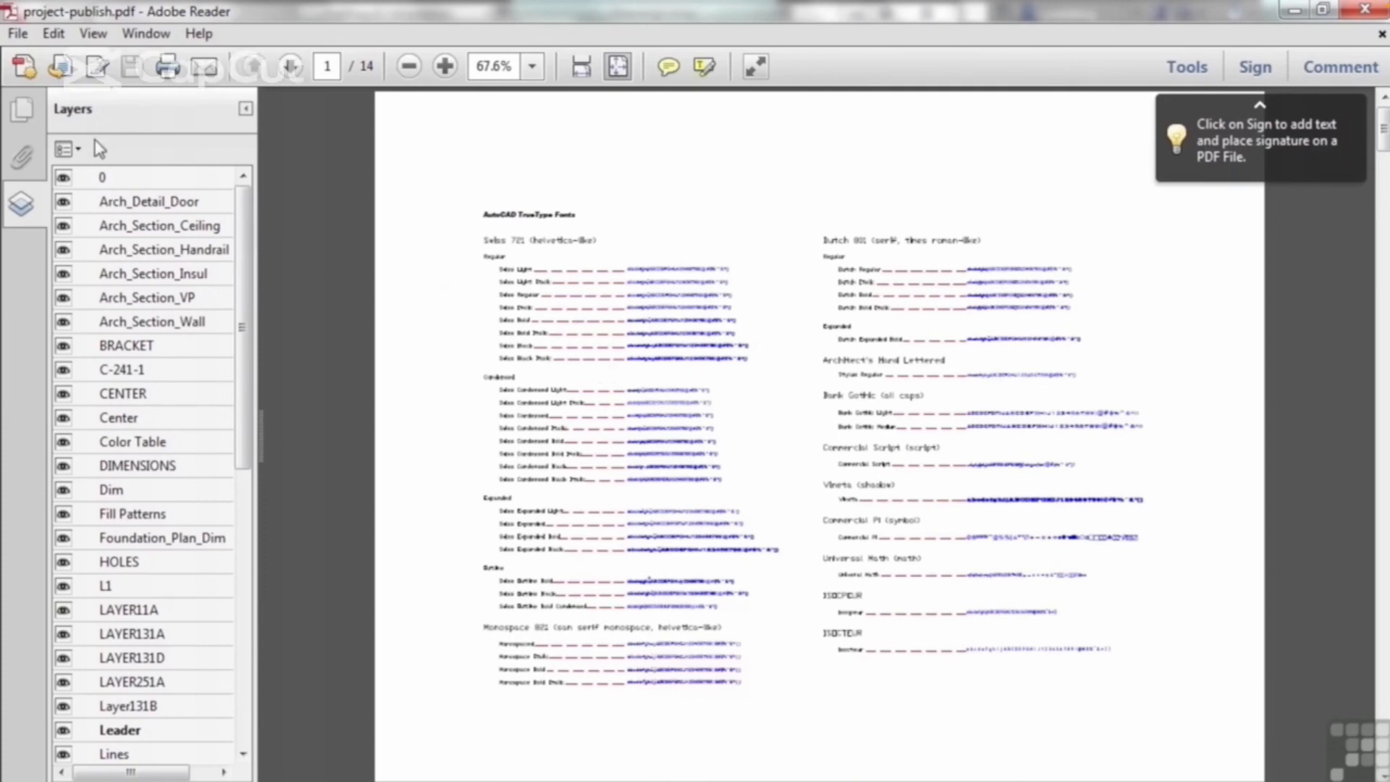
# - Look through the layer list of the published PDF from start to end, then hide the list
pyautogui.moveTo(245, 230); pyautogui.dragTo(174, 467)
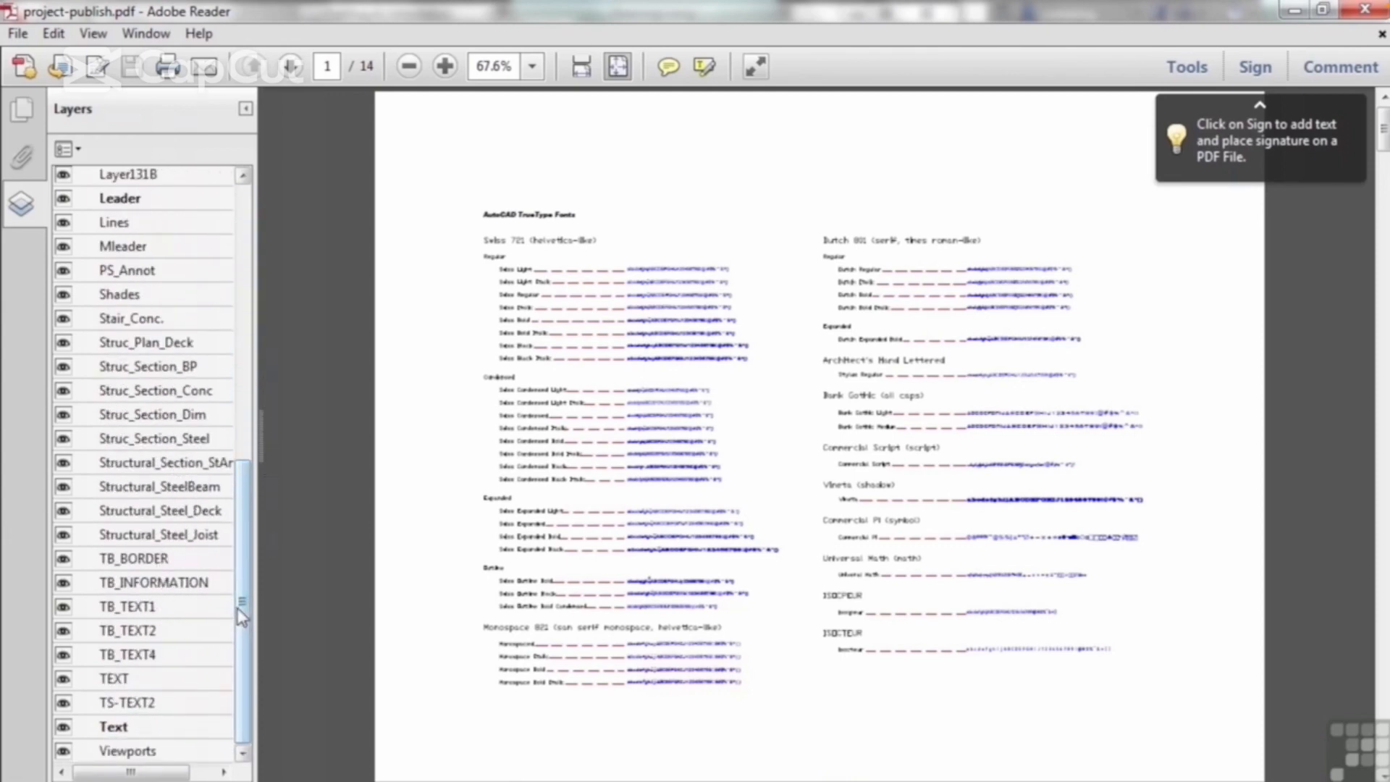
pyautogui.moveTo(248, 616); pyautogui.dragTo(155, 233)
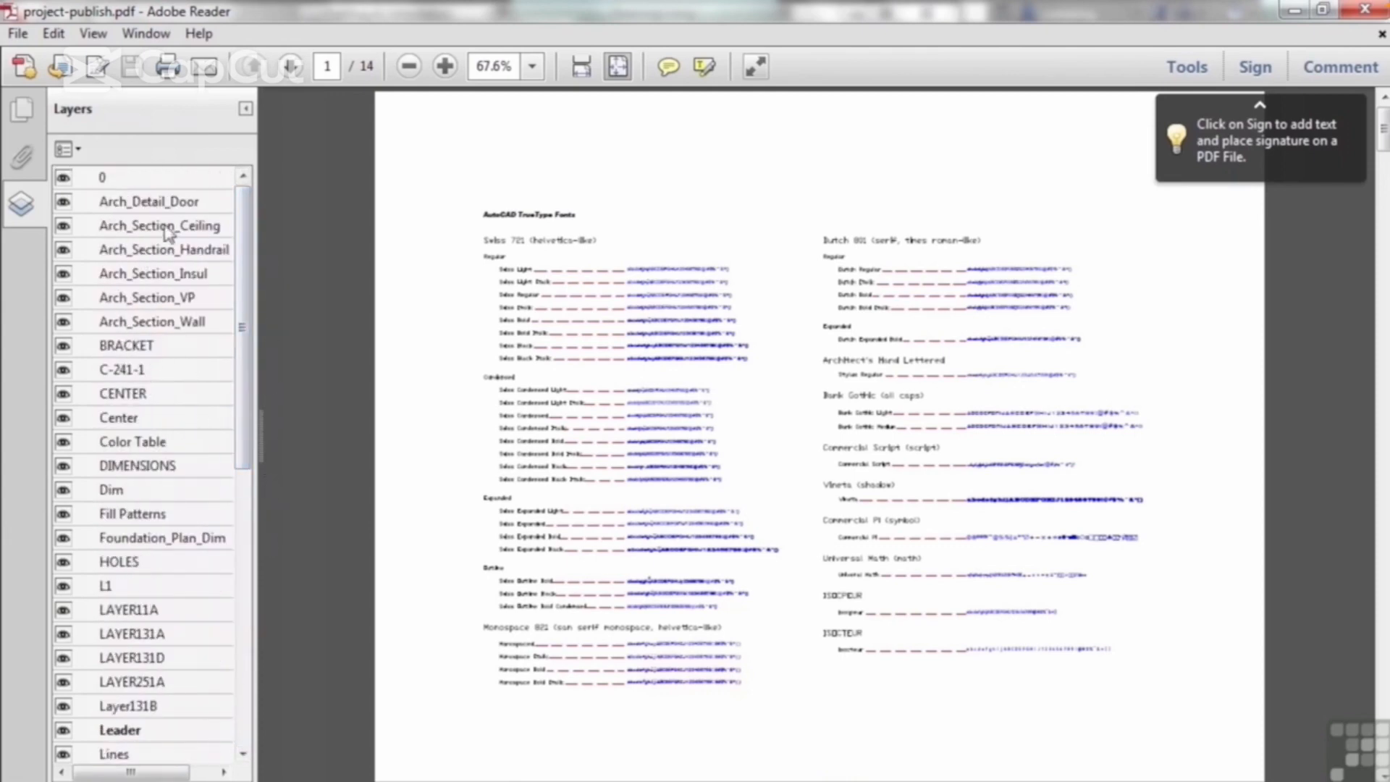
pyautogui.click(245, 108)
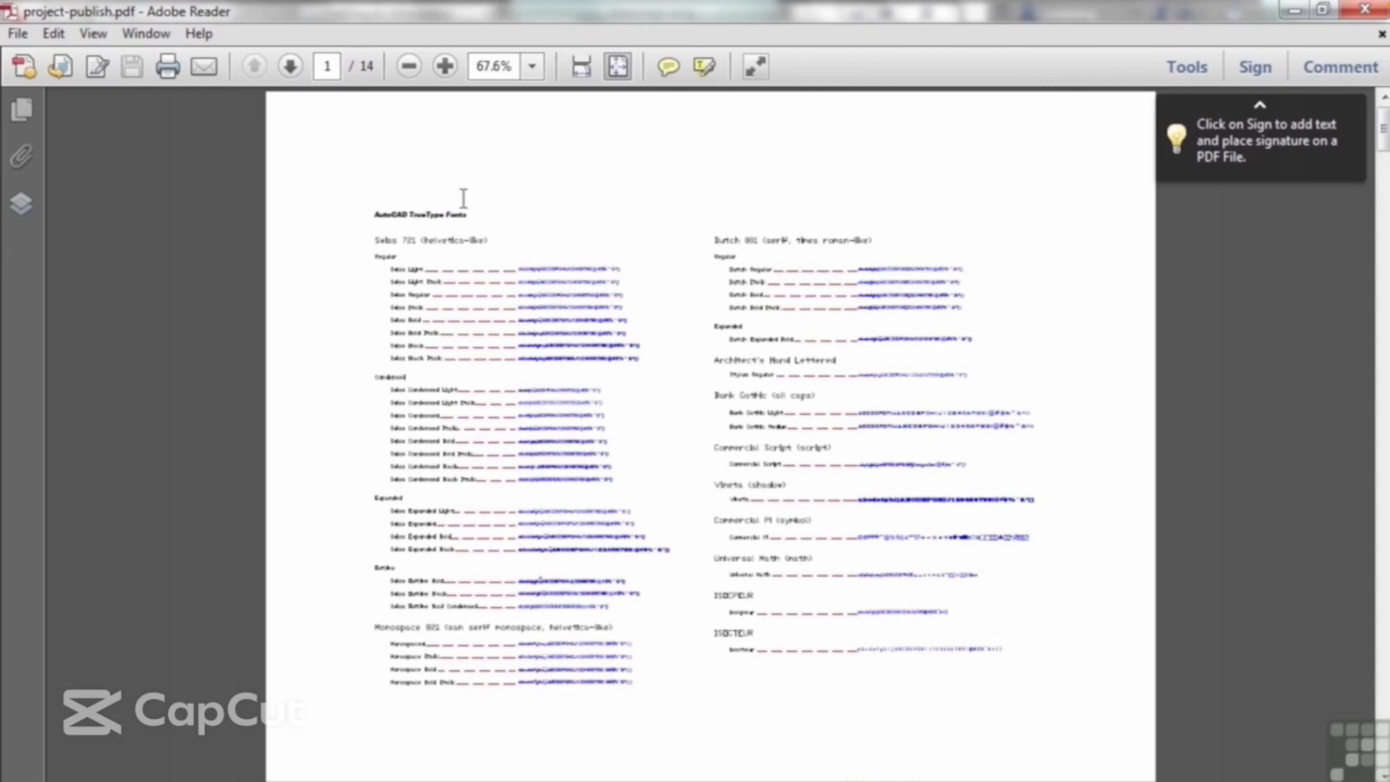
# - Page through the published PDF to its last sheet, then close the PDF and the file explorer window
pyautogui.click(290, 69)
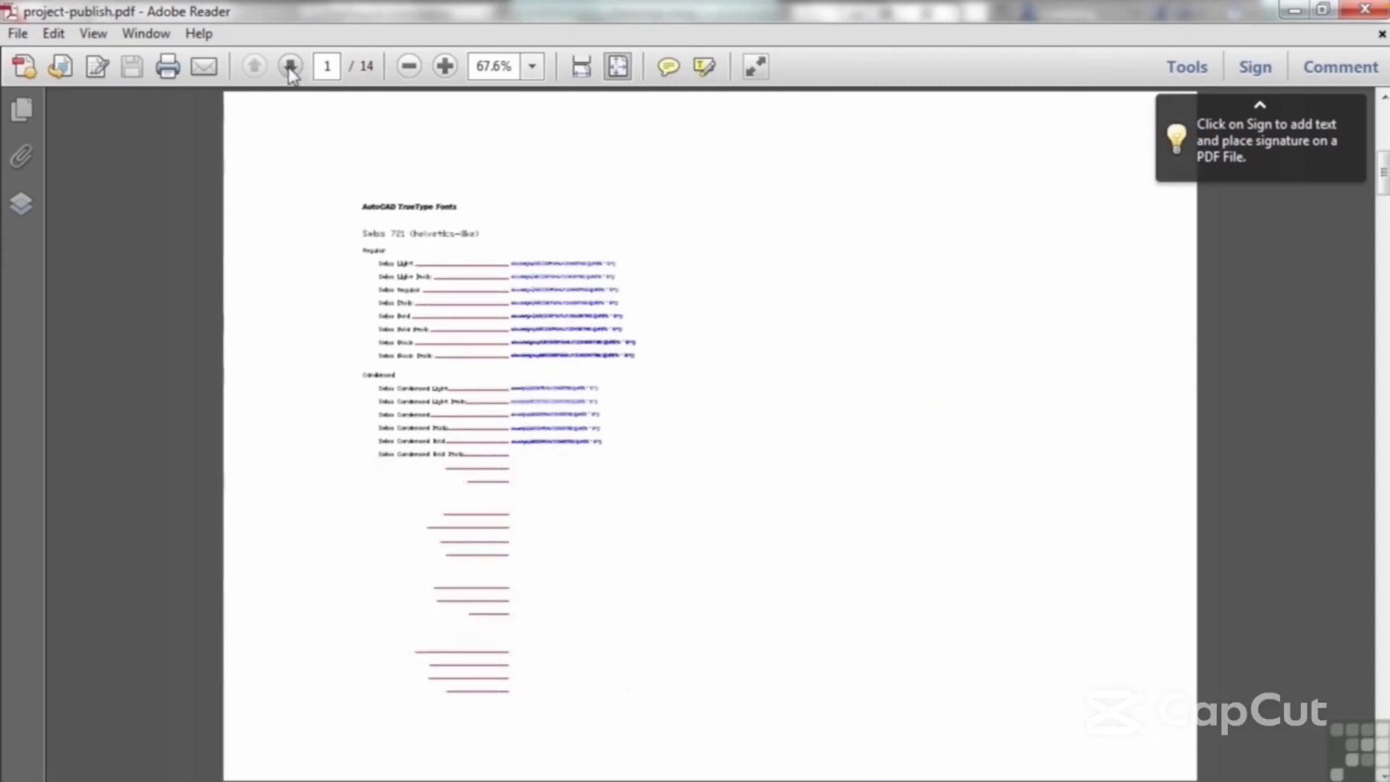
pyautogui.click(291, 68)
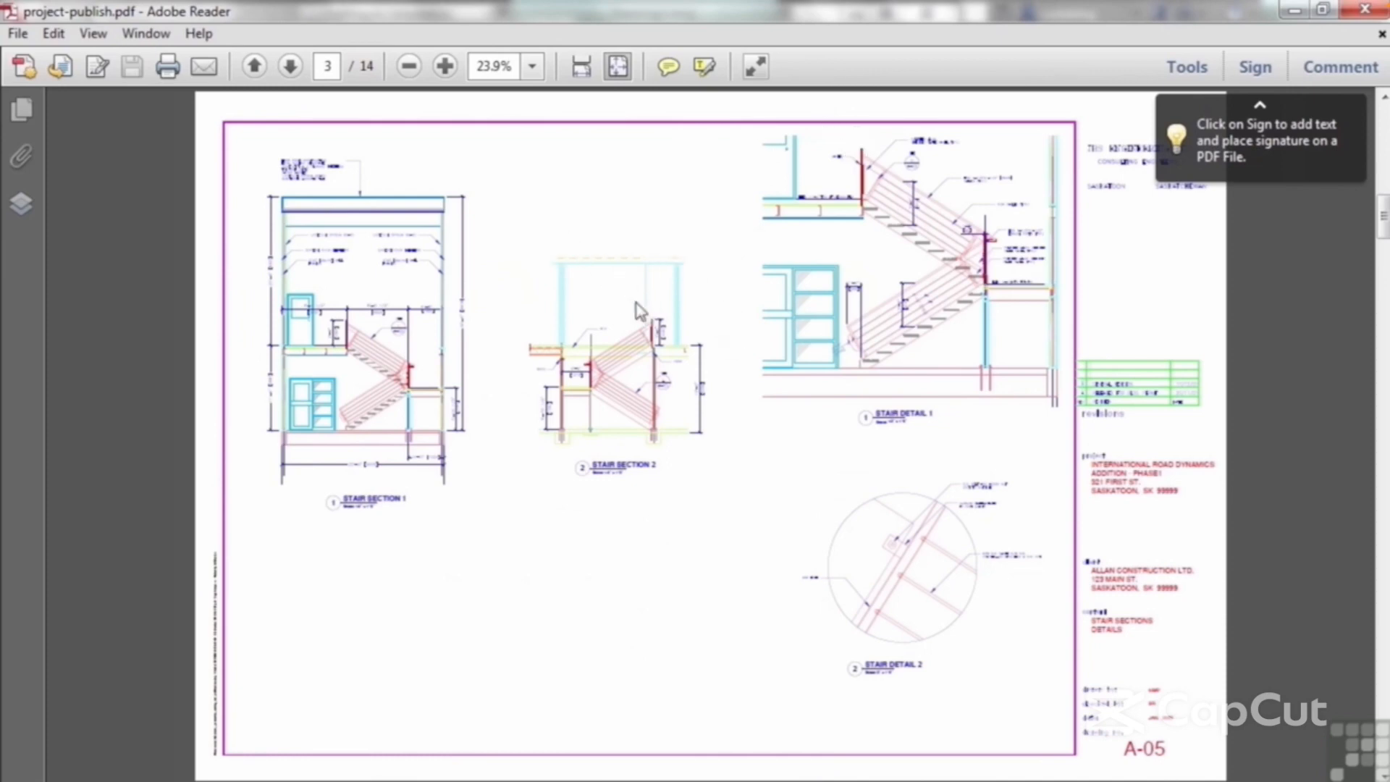
pyautogui.click(291, 66)
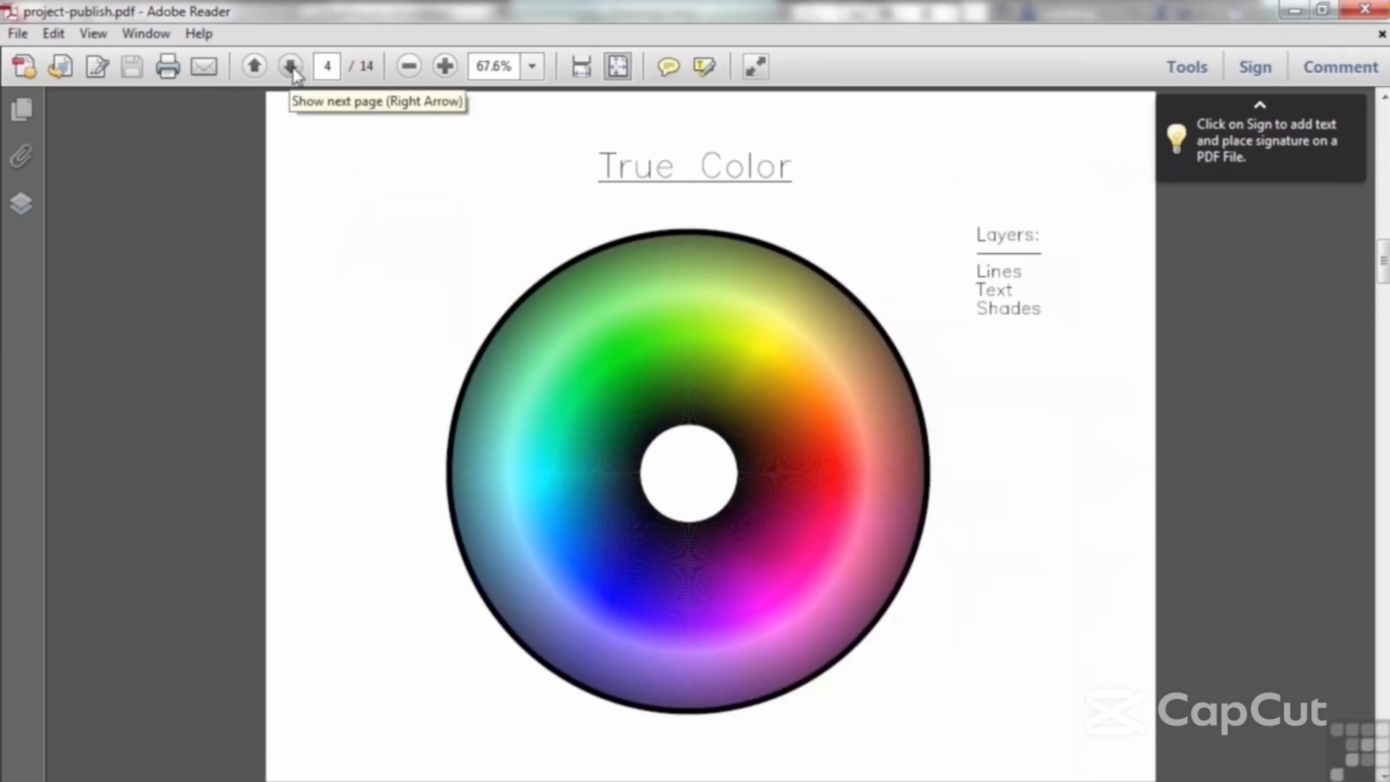
pyautogui.click(292, 69)
pyautogui.click(292, 69)
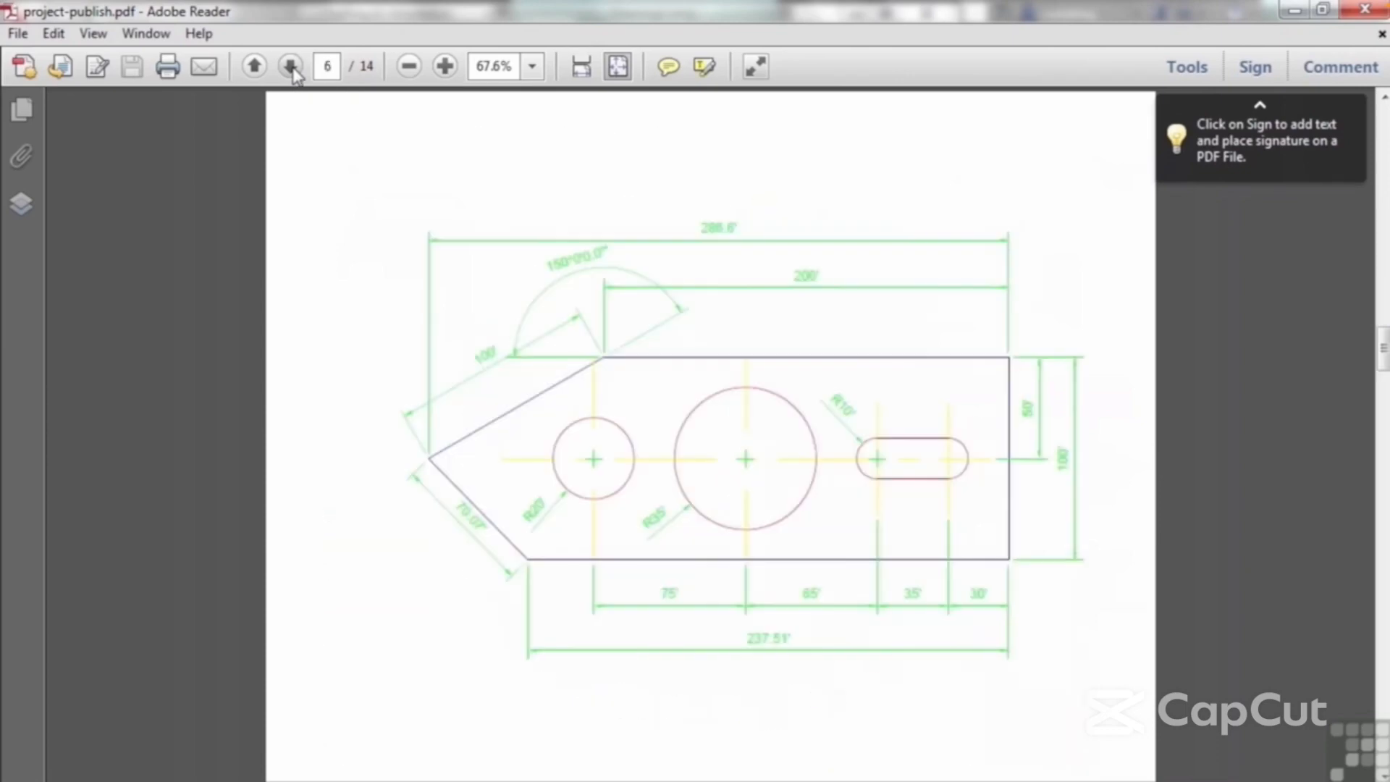
pyautogui.click(291, 68)
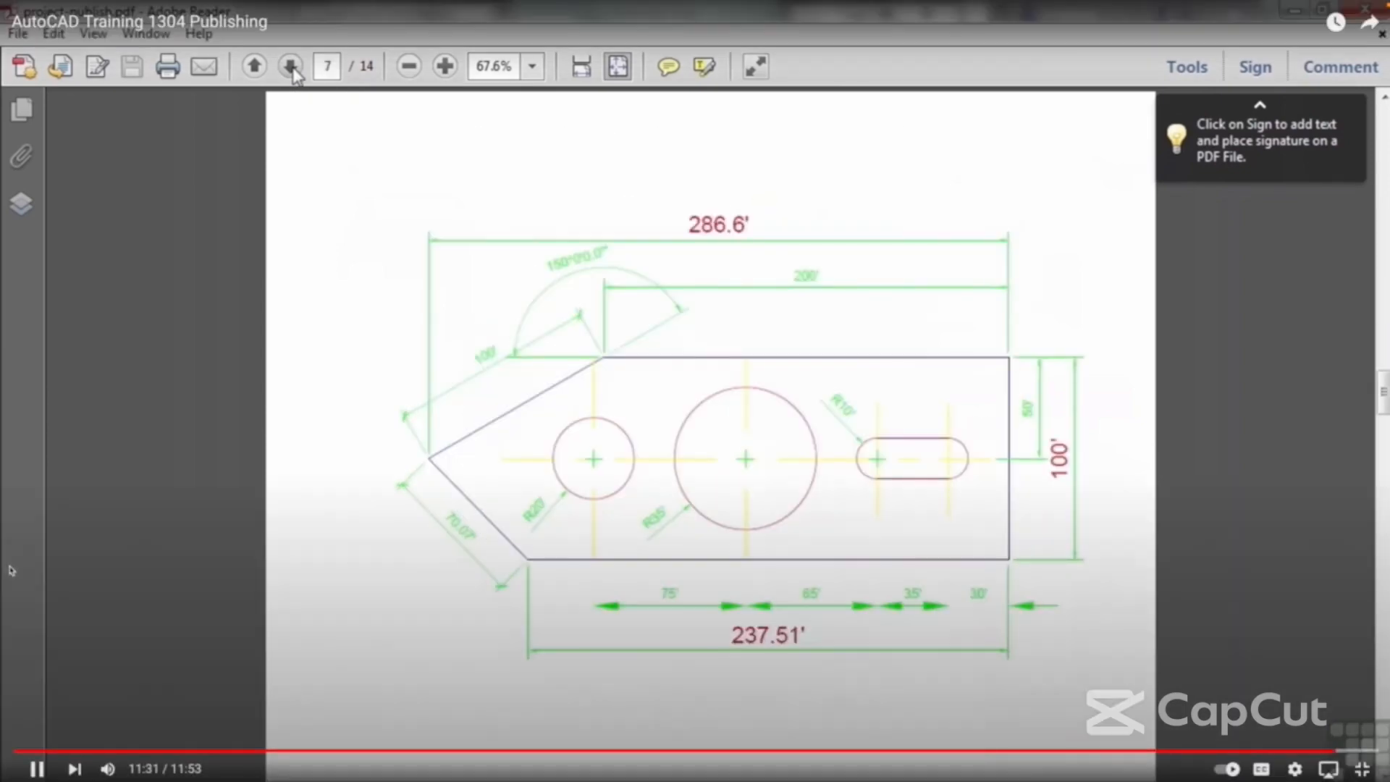
pyautogui.click(291, 69)
pyautogui.click(292, 69)
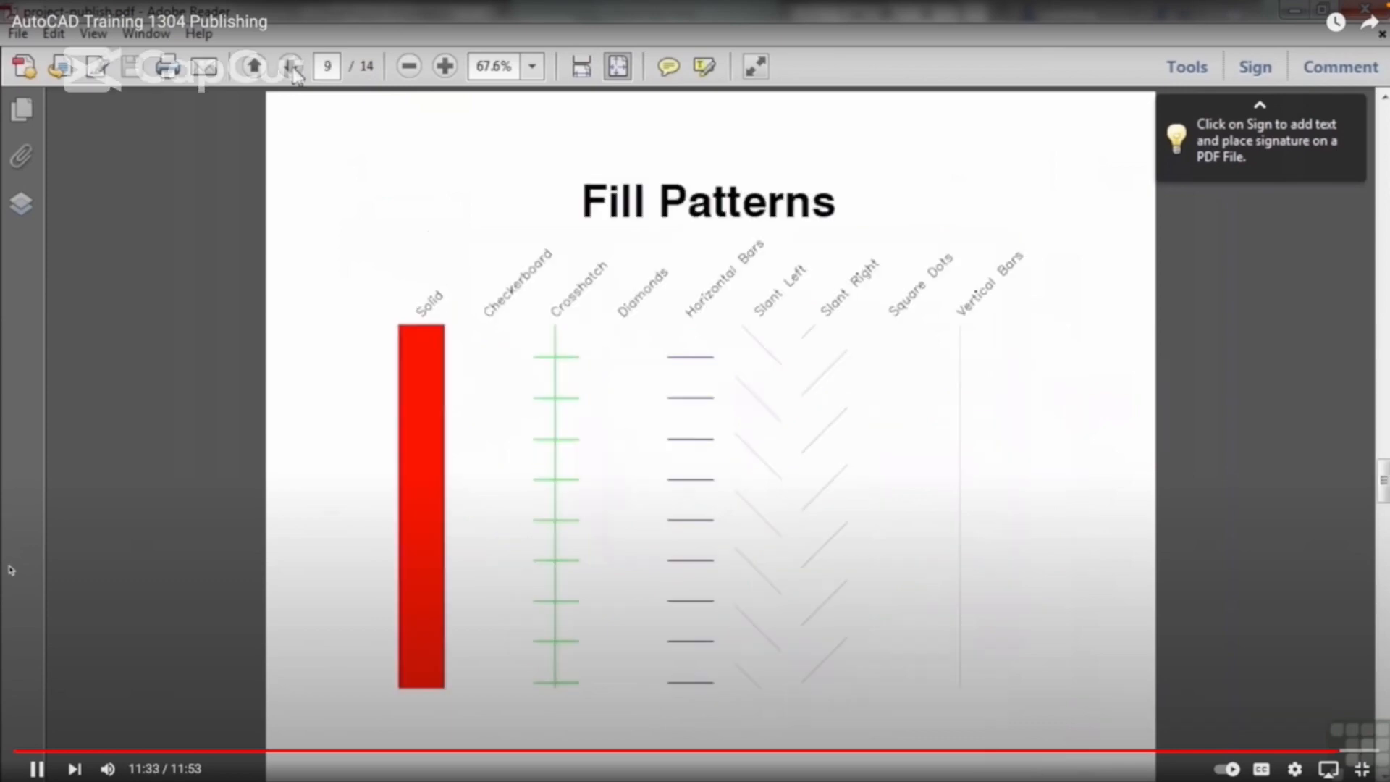
pyautogui.click(292, 68)
pyautogui.click(292, 69)
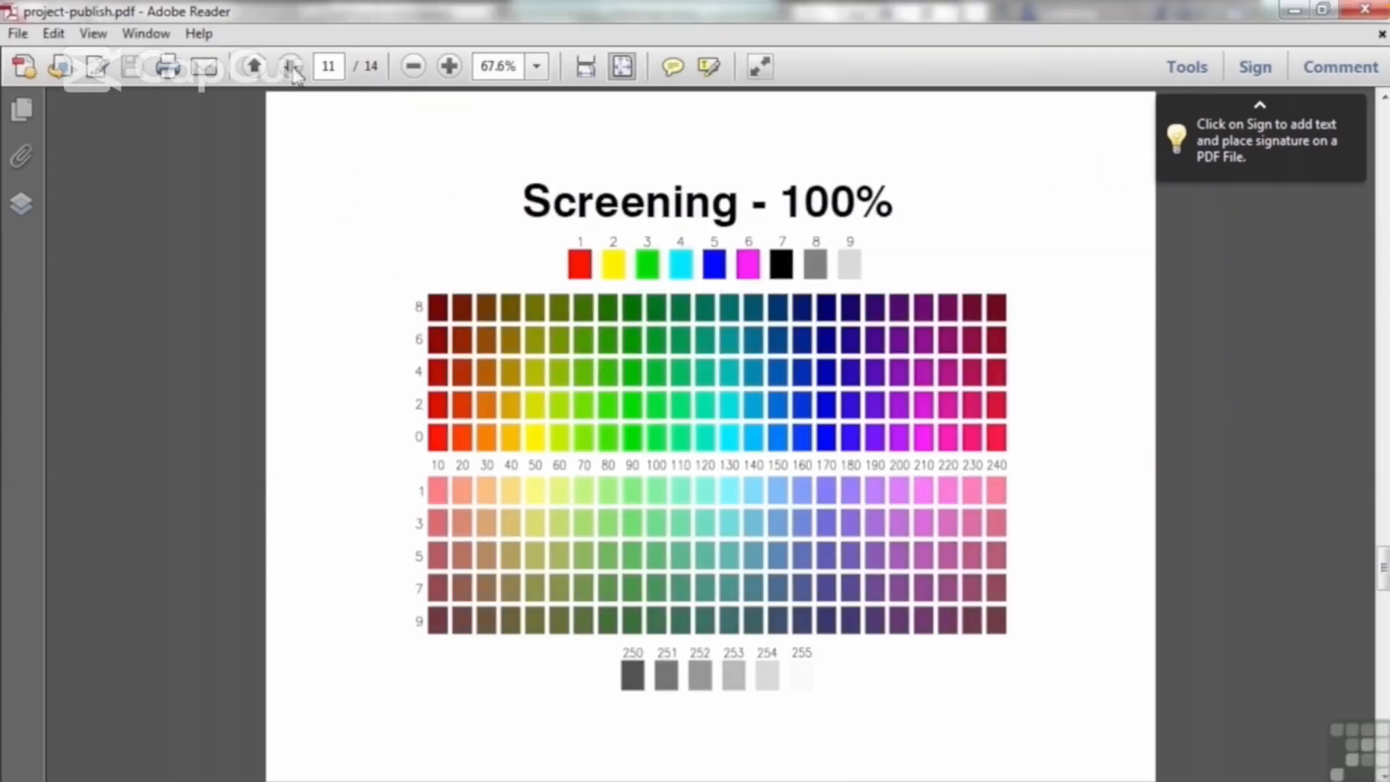
pyautogui.click(292, 69)
pyautogui.click(292, 69)
pyautogui.click(292, 69)
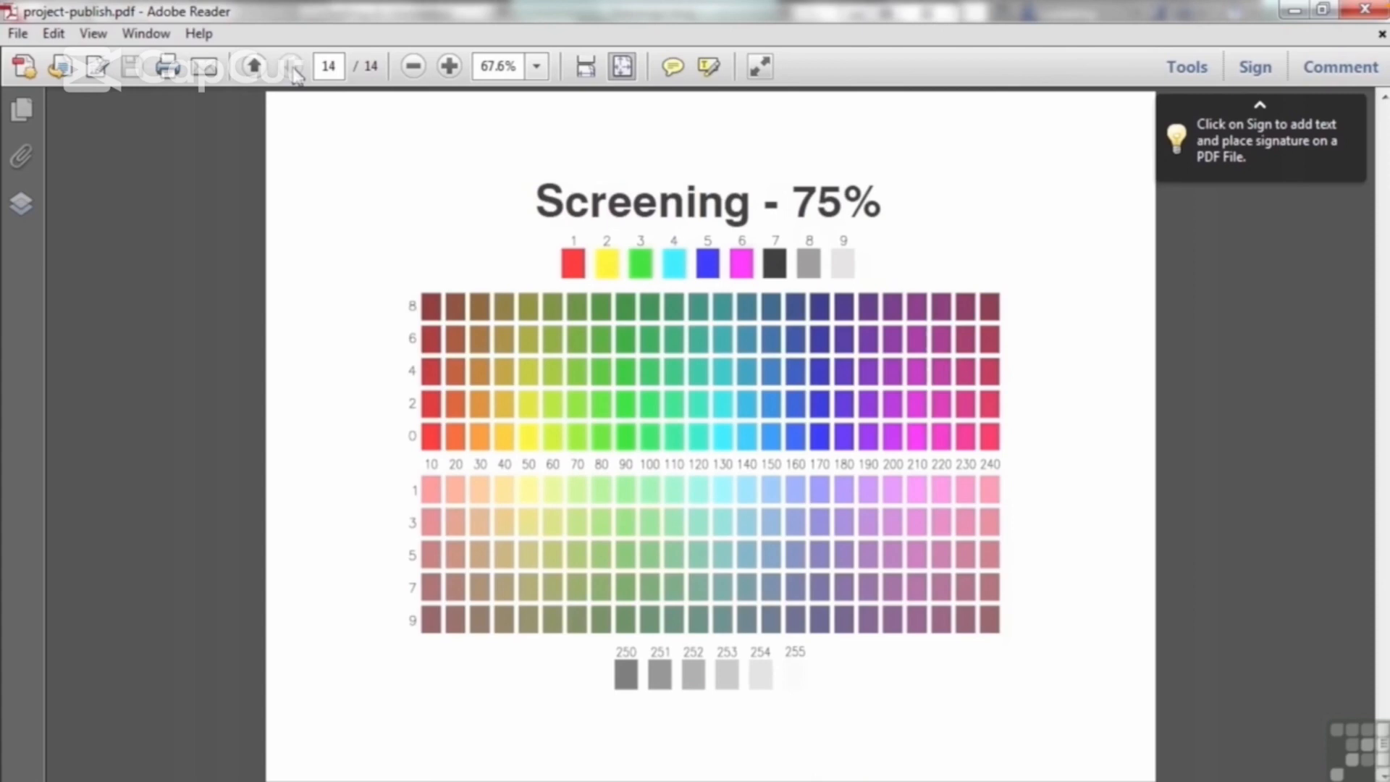
pyautogui.click(1364, 10)
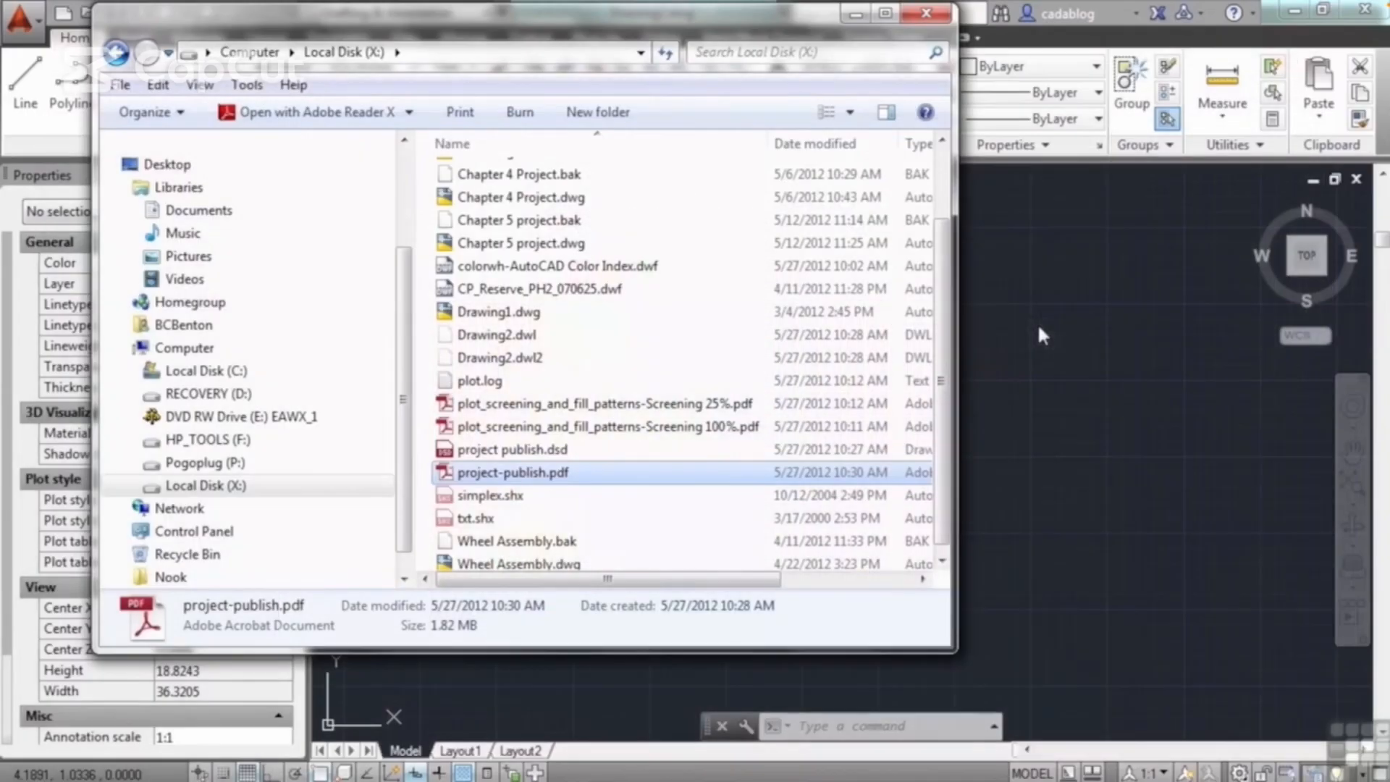
pyautogui.click(925, 15)
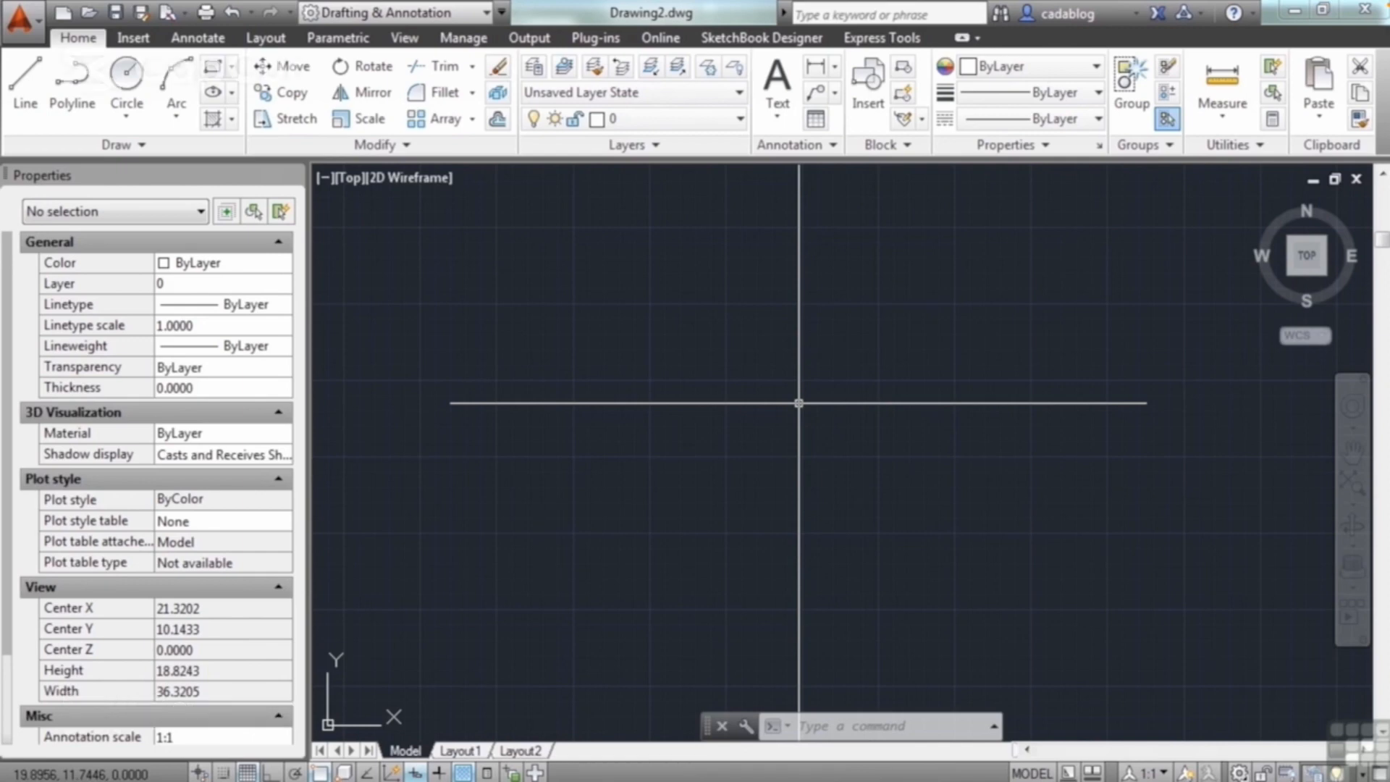
# - Open Dimension Example.dwg and switch to its STYLES layout
pyautogui.write('open')
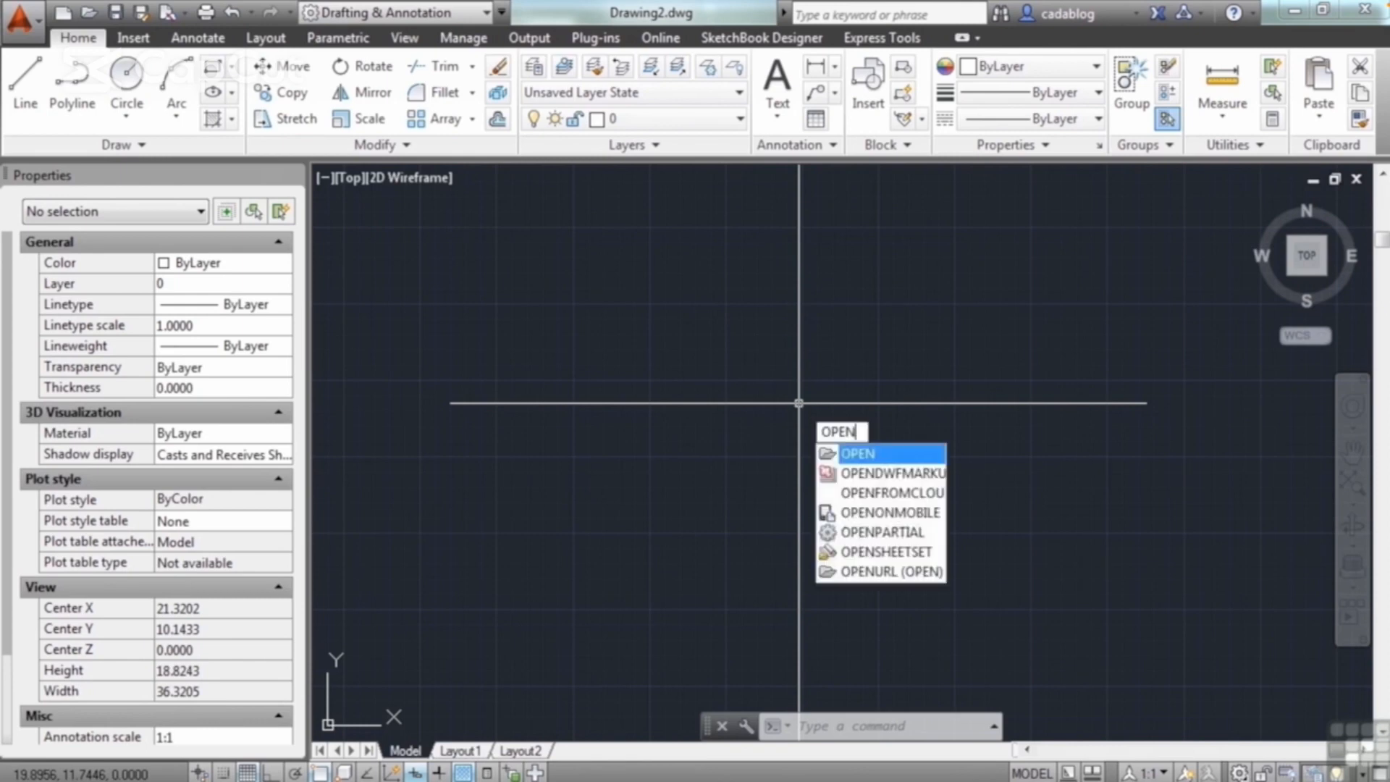
pyautogui.press('Return')
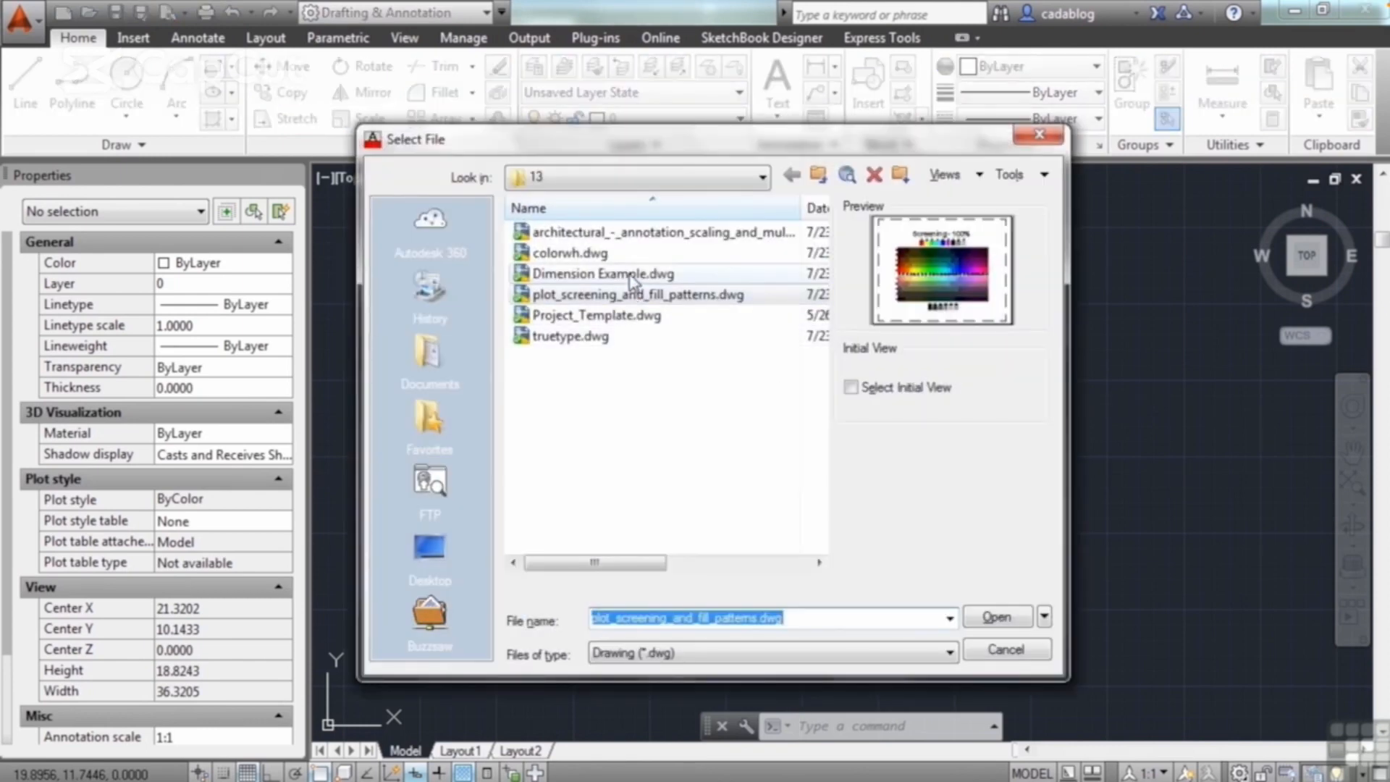
pyautogui.click(632, 275)
pyautogui.click(995, 619)
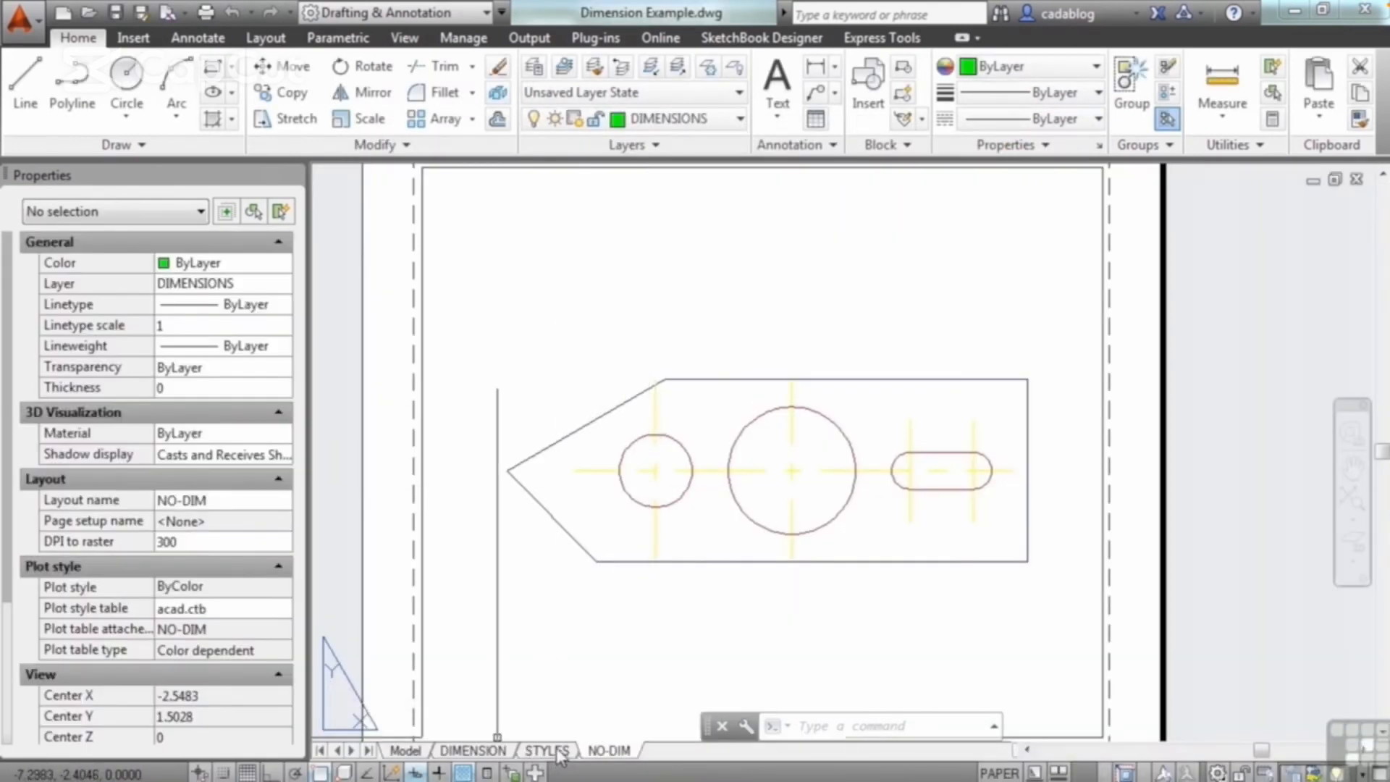
pyautogui.click(548, 750)
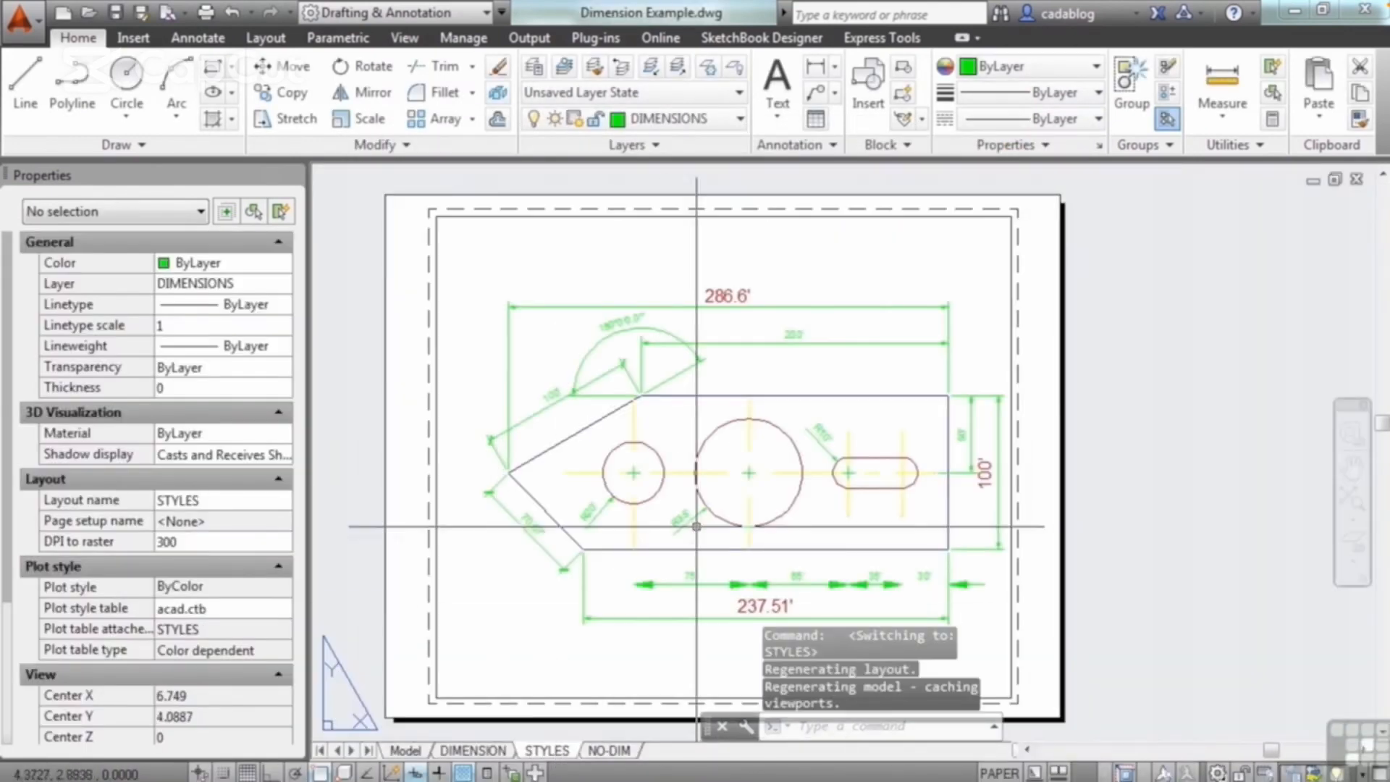
# - Start plotting the STYLES layout and choose DWF6 ePlot.pc3 as the plotter
pyautogui.write('plo')
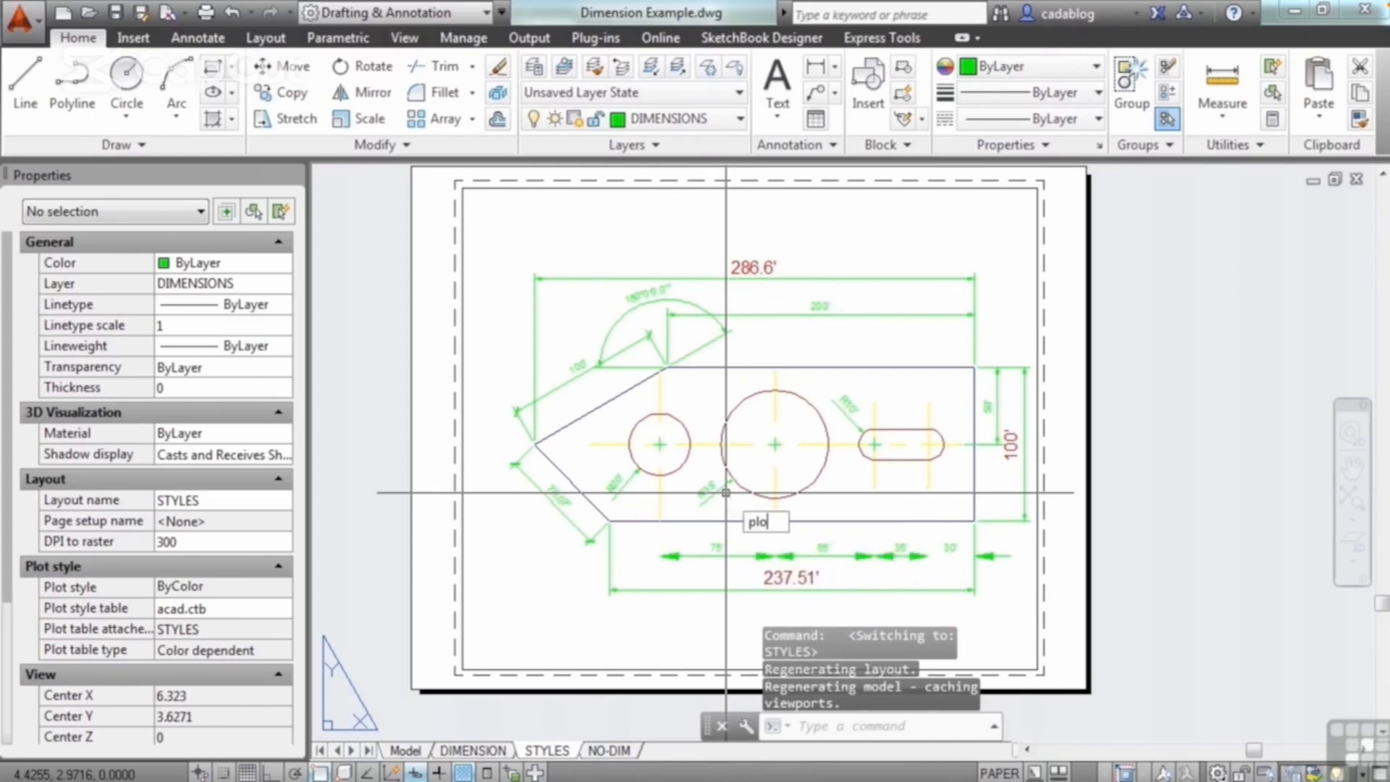
pyautogui.press('Return')
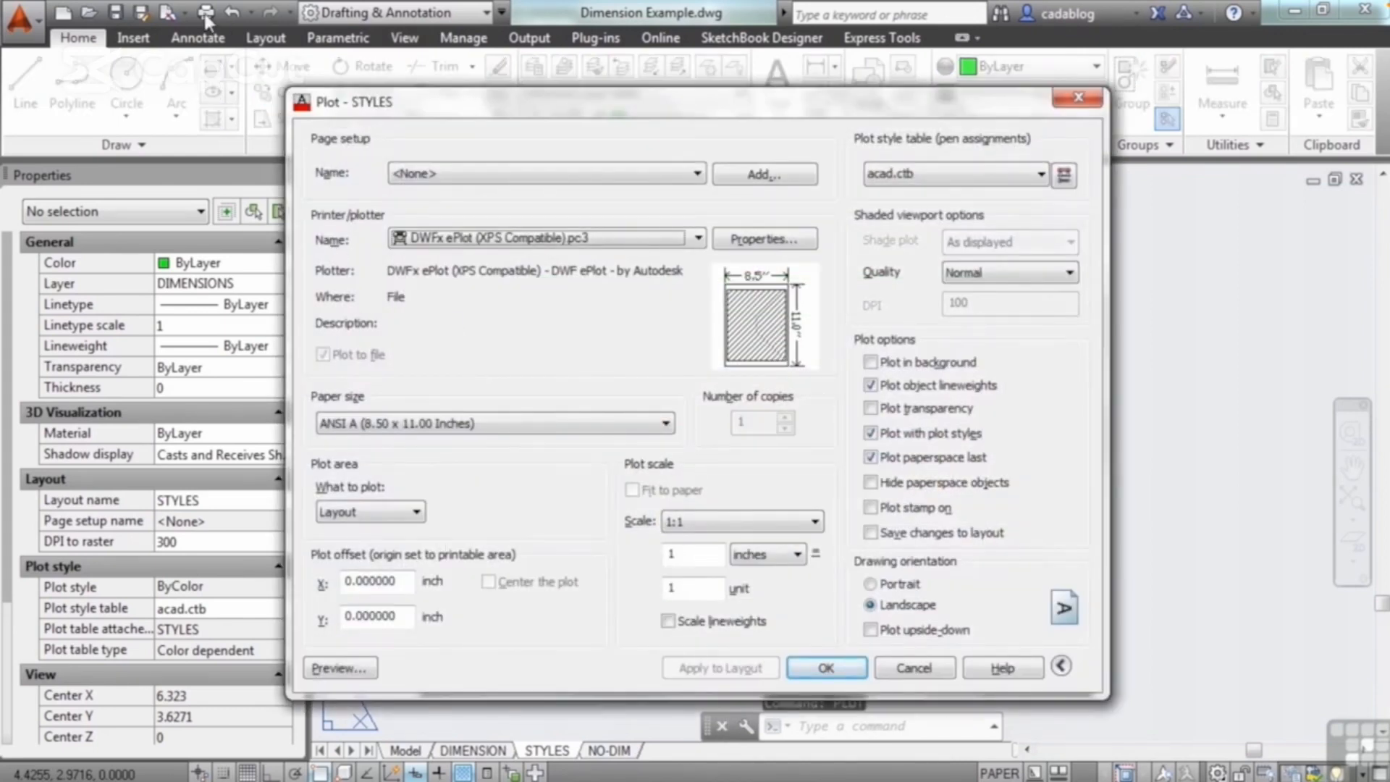
pyautogui.click(692, 242)
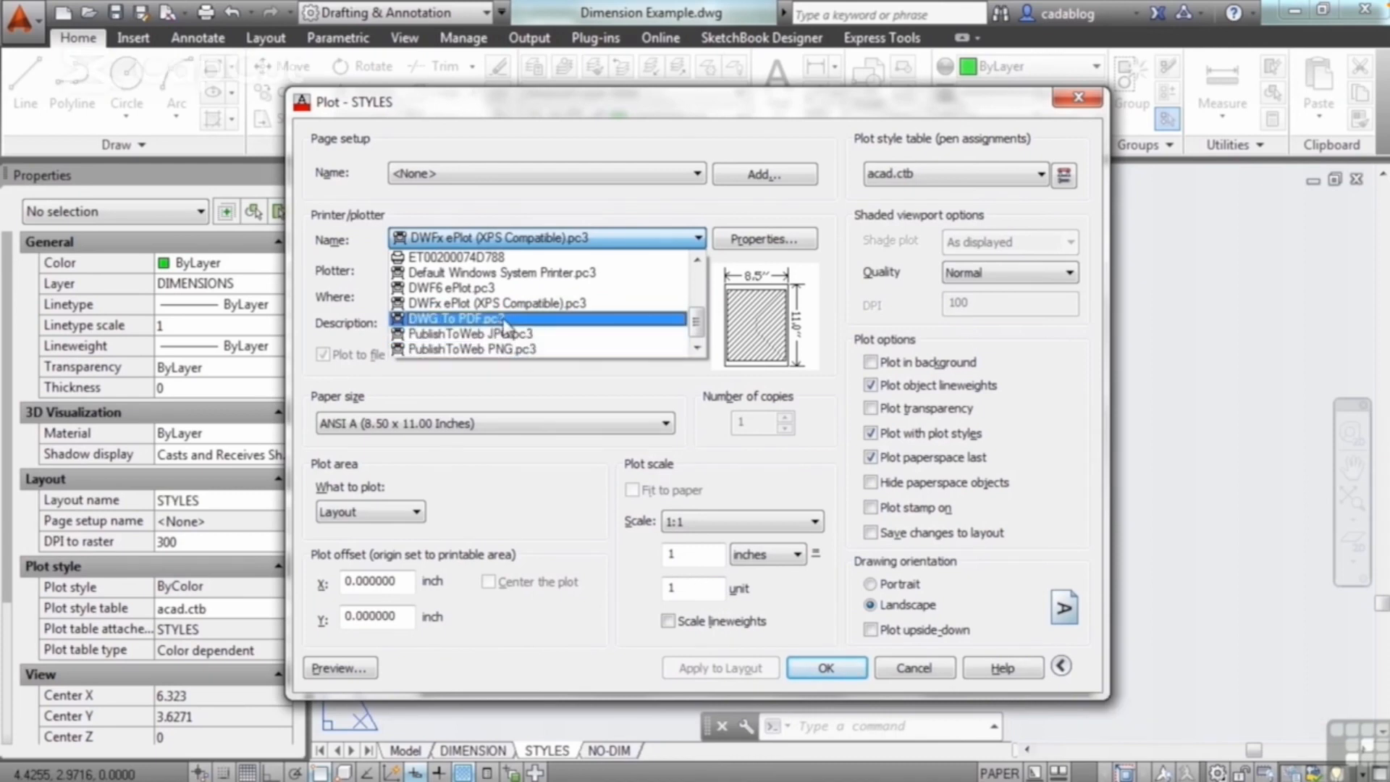
pyautogui.scroll(1, 471, 301)
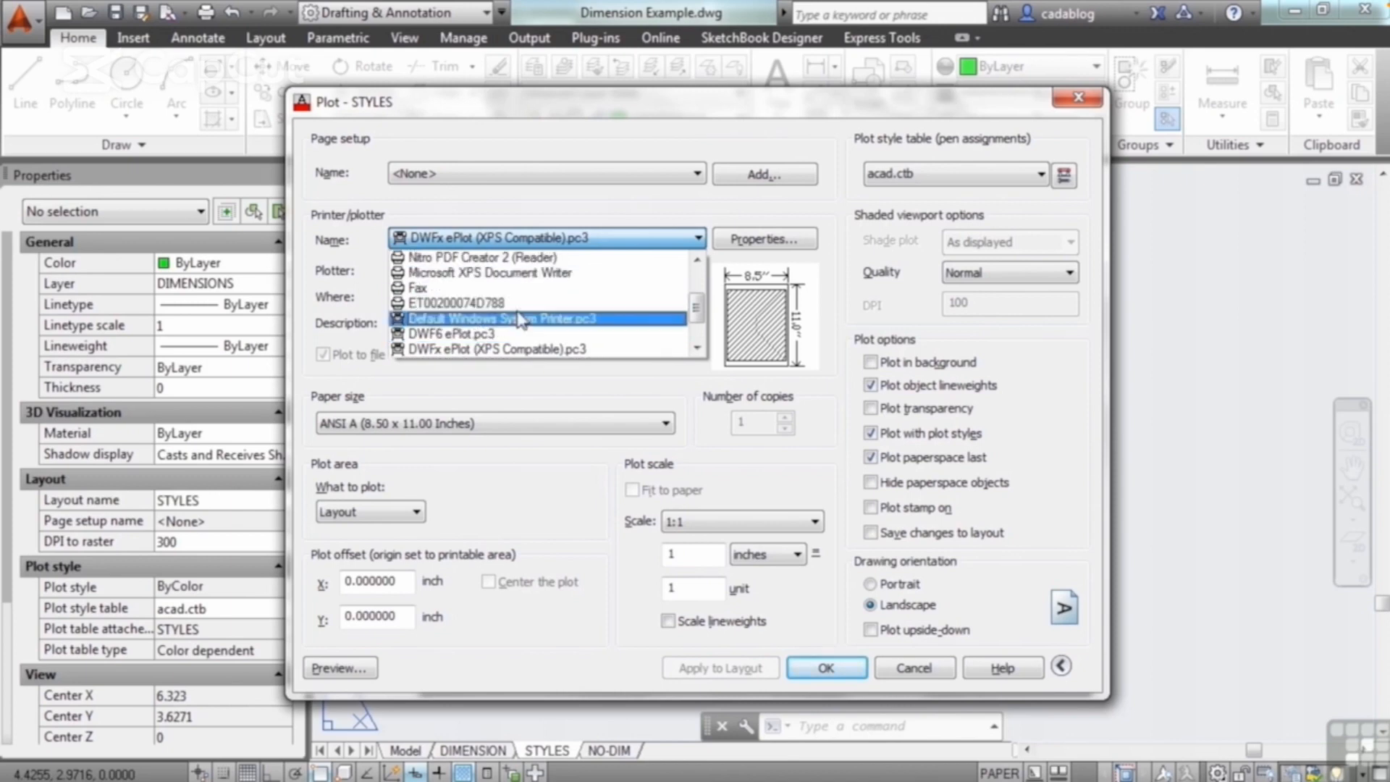
pyautogui.scroll(-1, 485, 311)
pyautogui.click(490, 289)
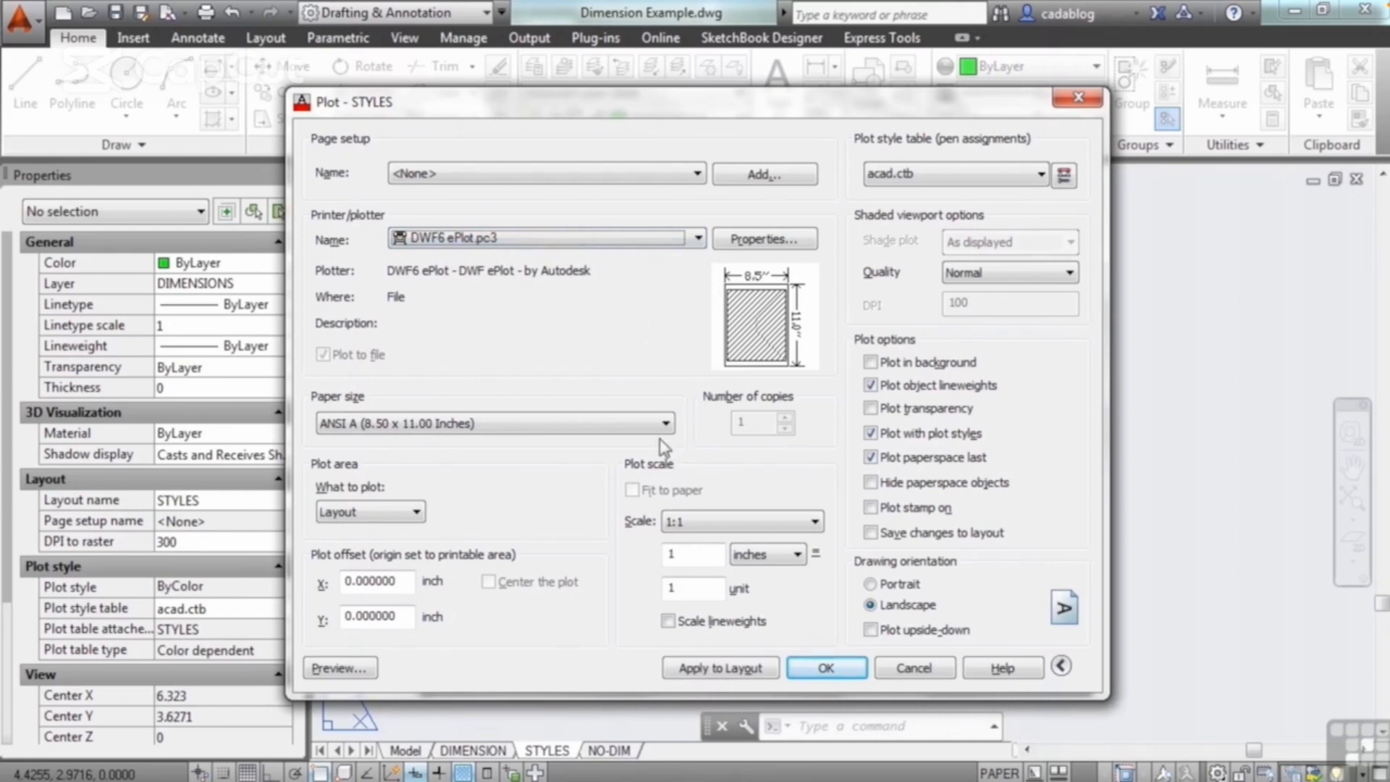
# - Change the plotter to PublishToWeb JPG.pc3 with the custom 2550 x 3300 pixel paper size, and look through the available paper sizes
pyautogui.click(660, 246)
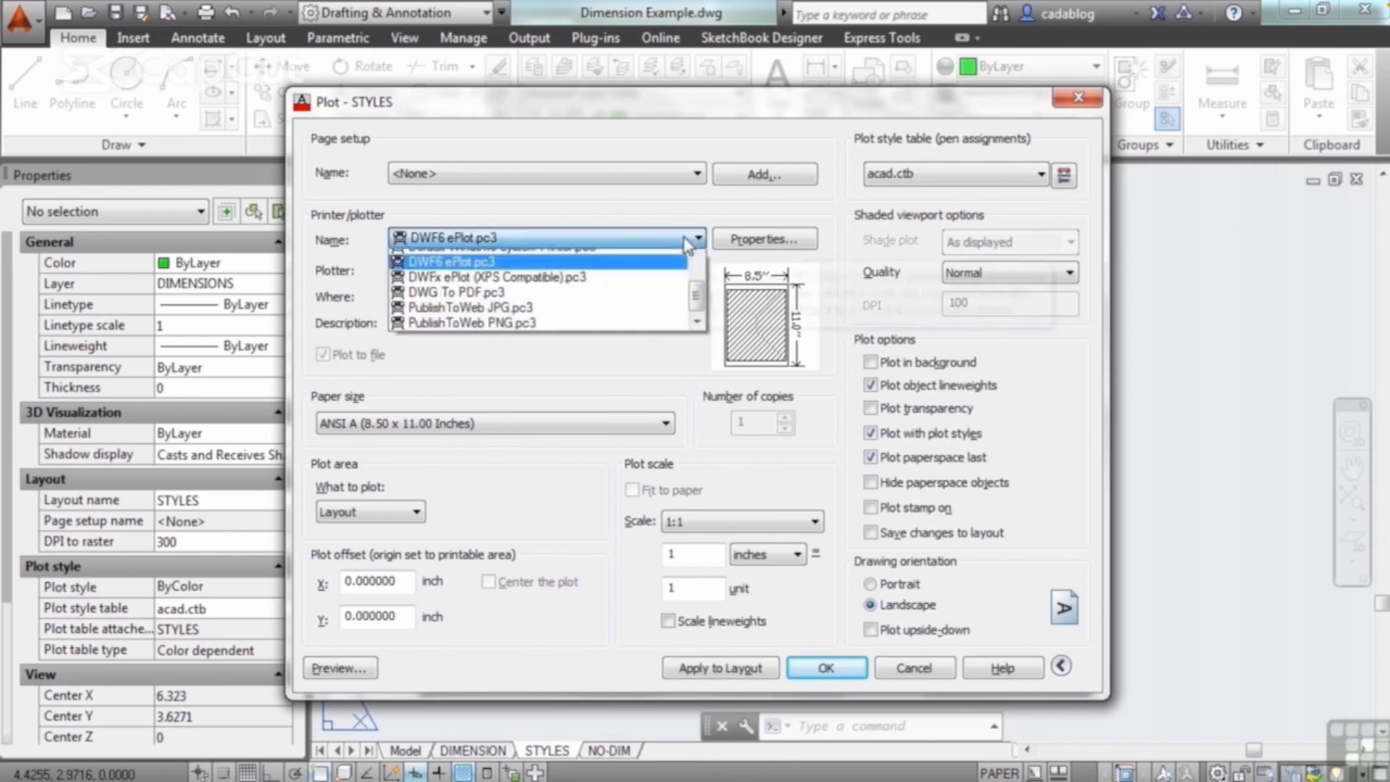
pyautogui.click(579, 337)
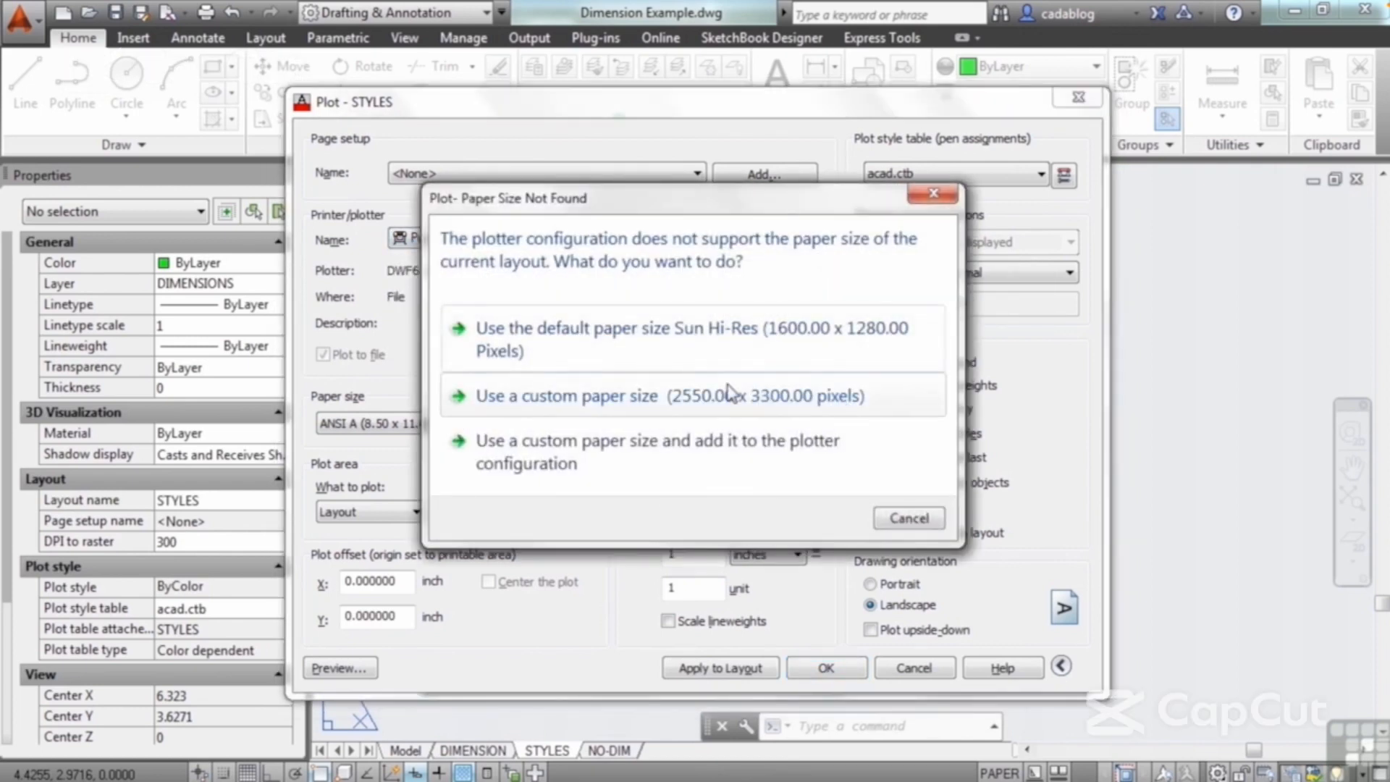
pyautogui.click(614, 396)
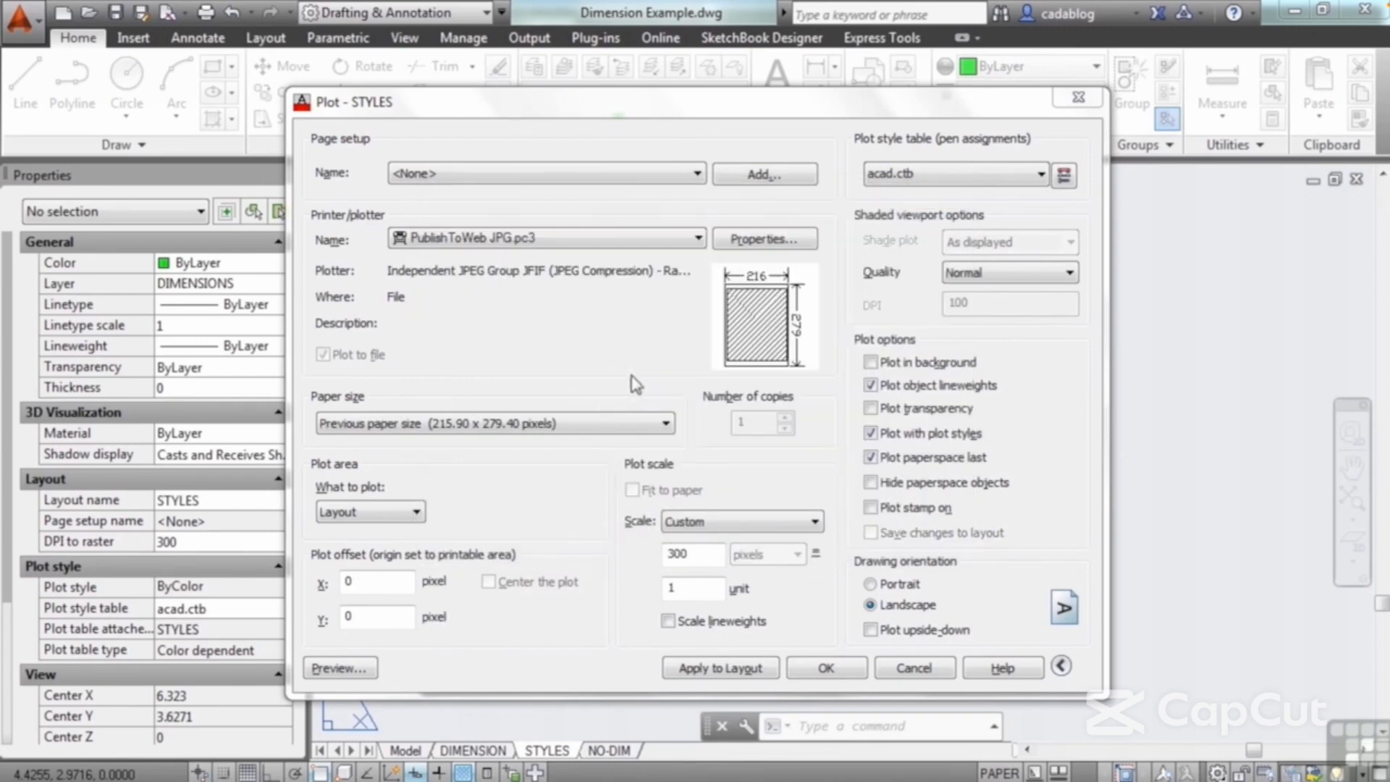
pyautogui.click(667, 424)
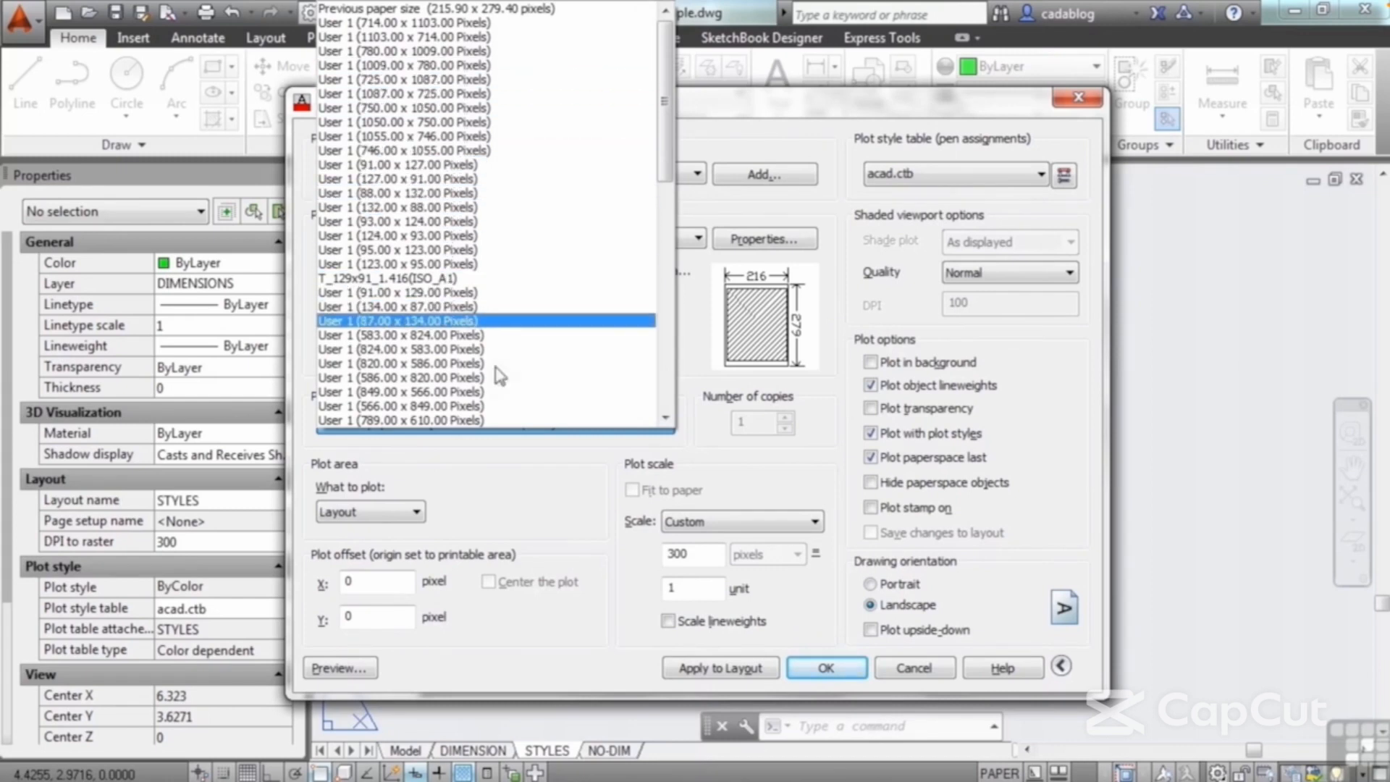
pyautogui.click(534, 484)
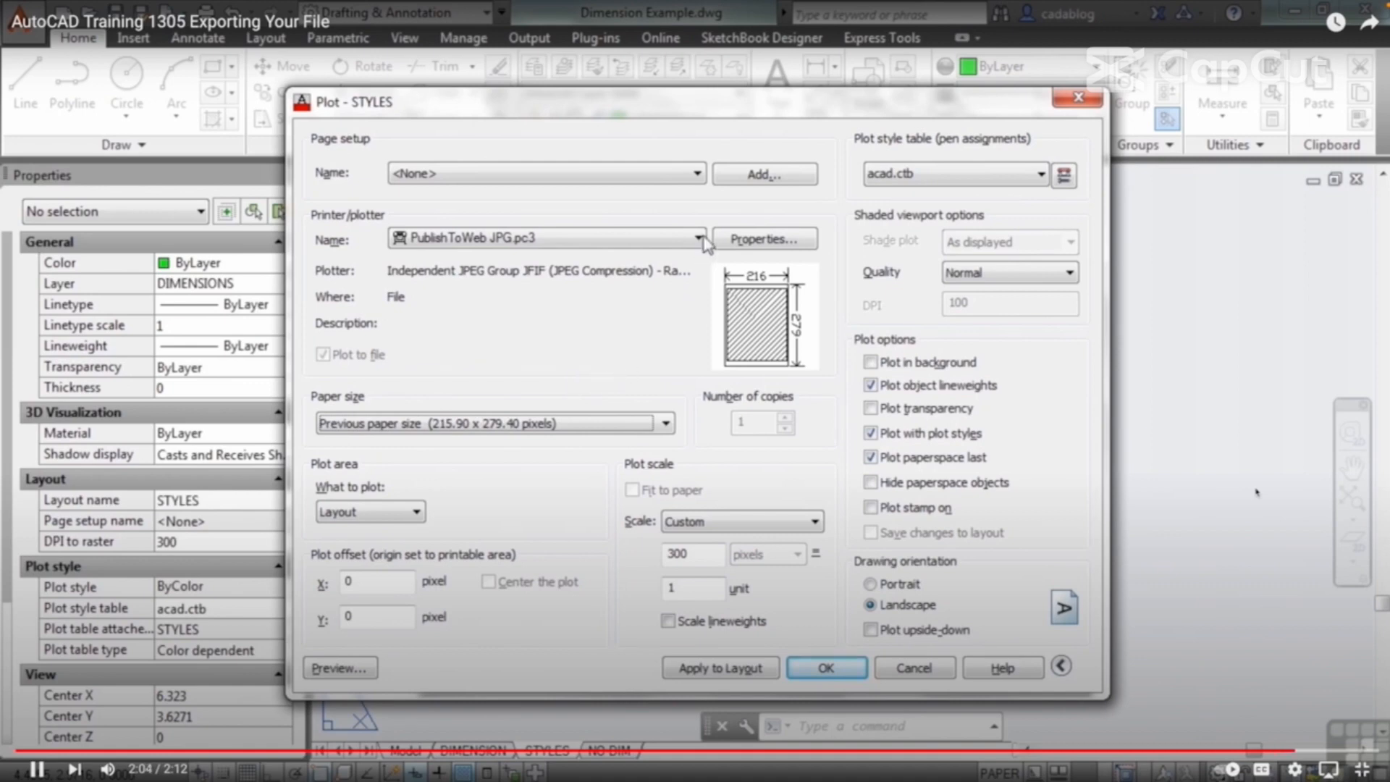
# - Change the plotter to ET00200074D788 and accept its default Letter paper size
pyautogui.click(700, 237)
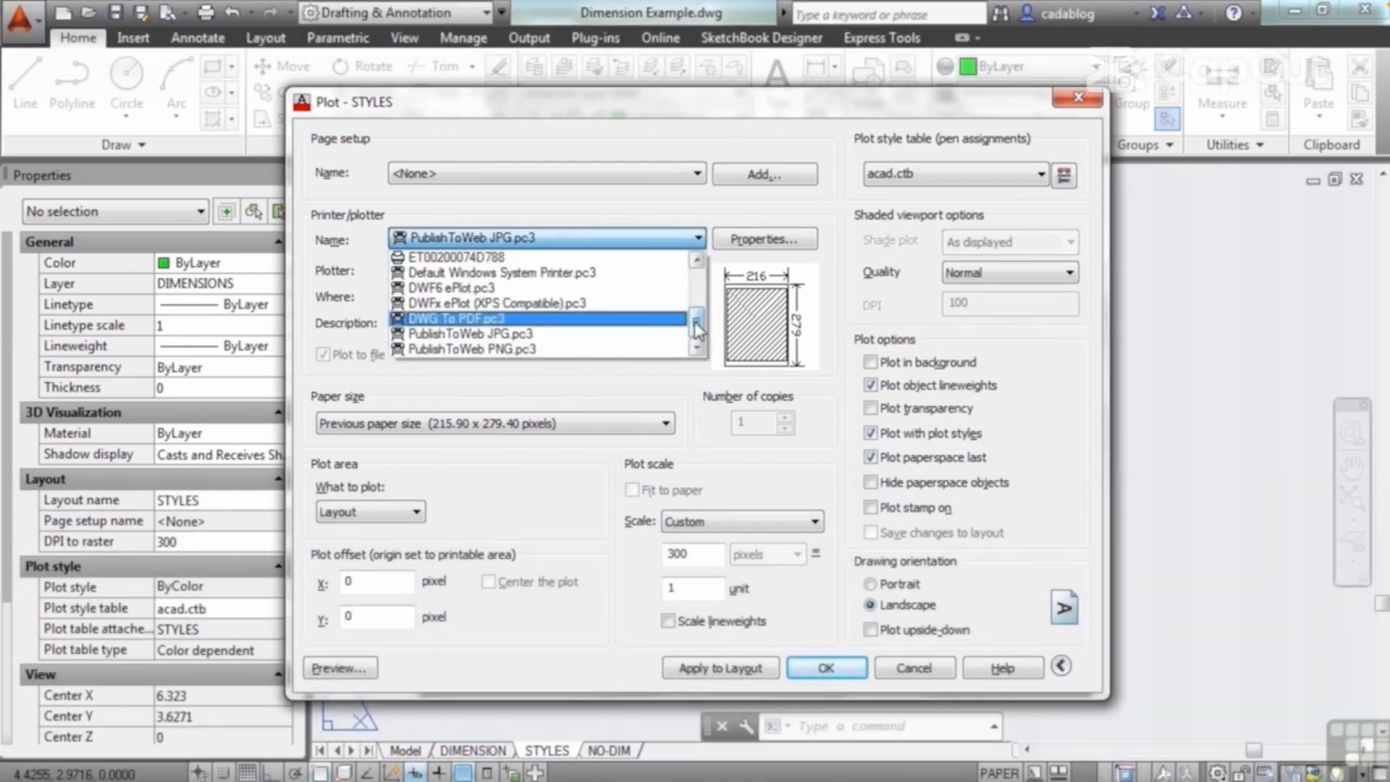
pyautogui.click(488, 256)
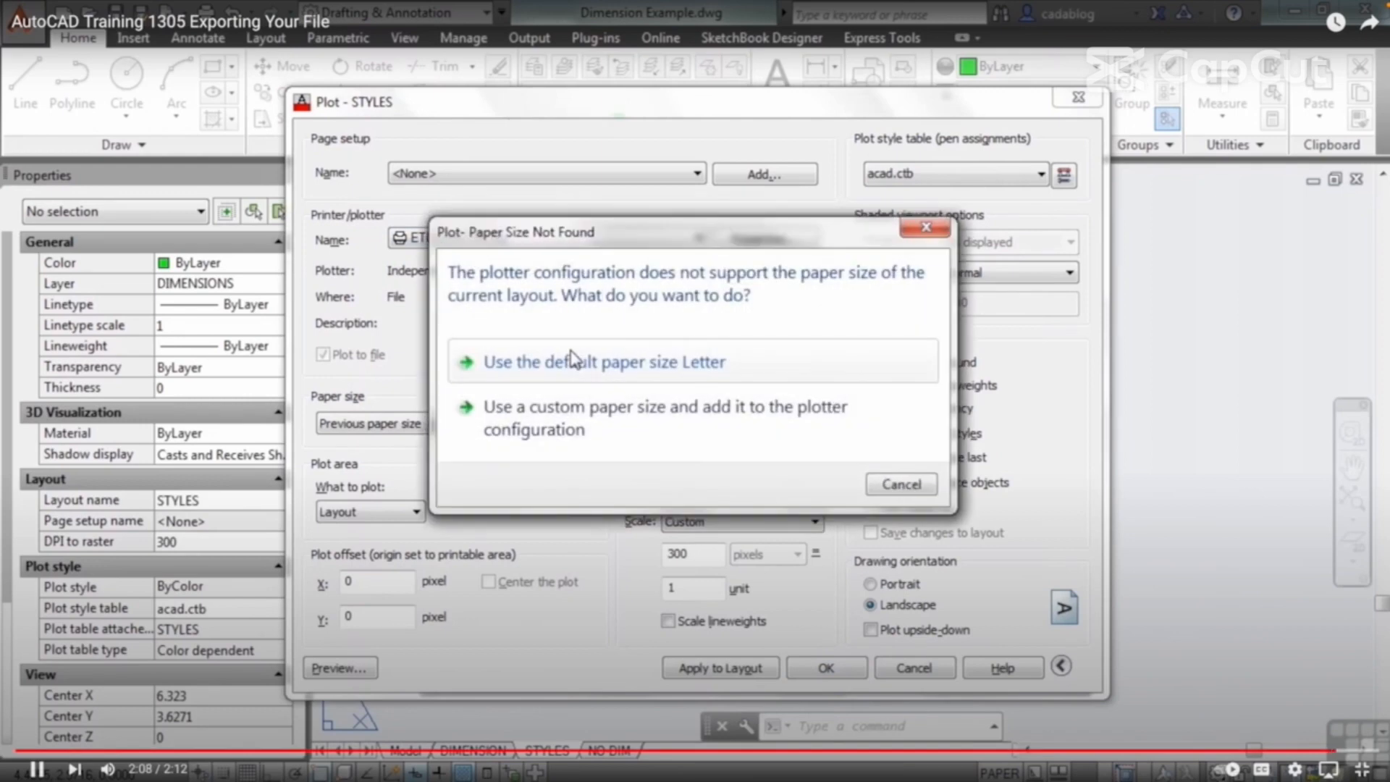
pyautogui.click(611, 369)
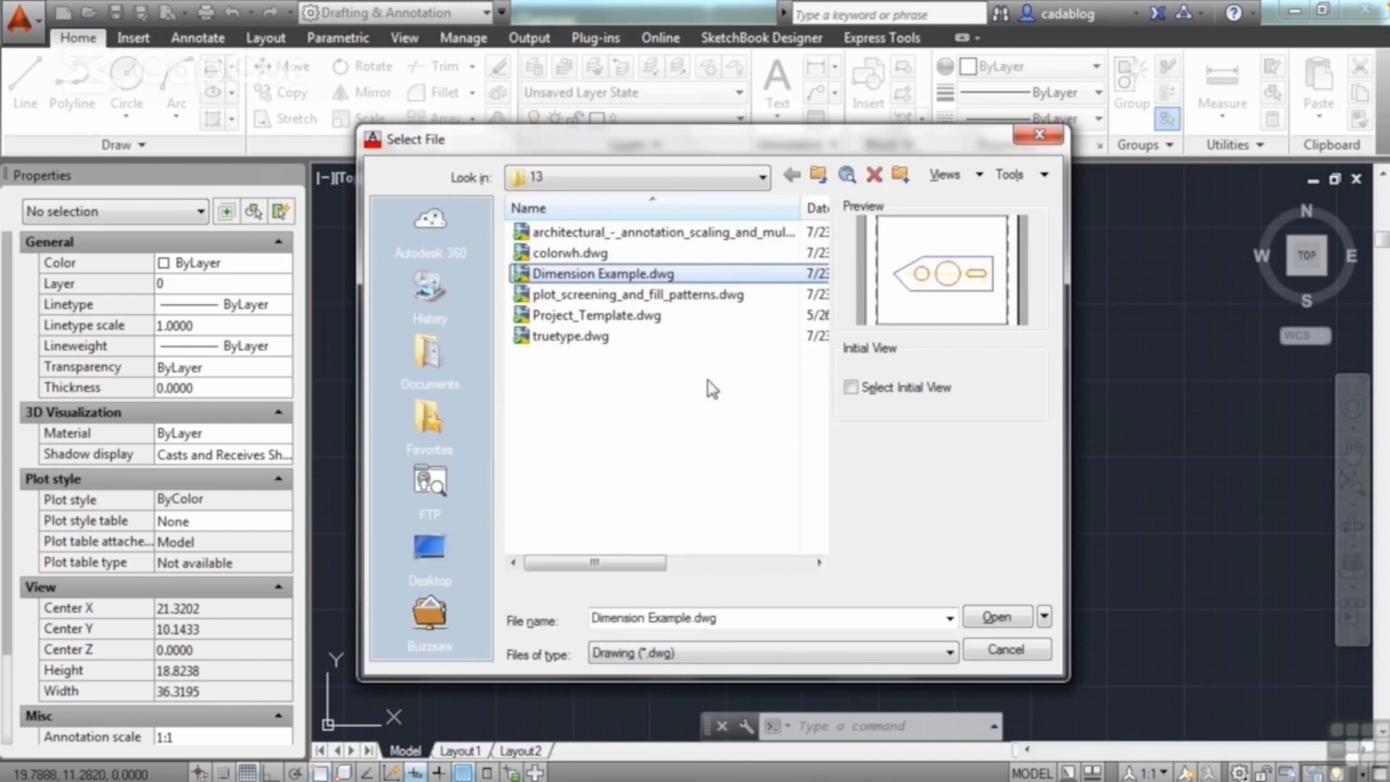
# - Open Project_Template.dwg and review its layers, text styles and dimension styles
pyautogui.click(645, 324)
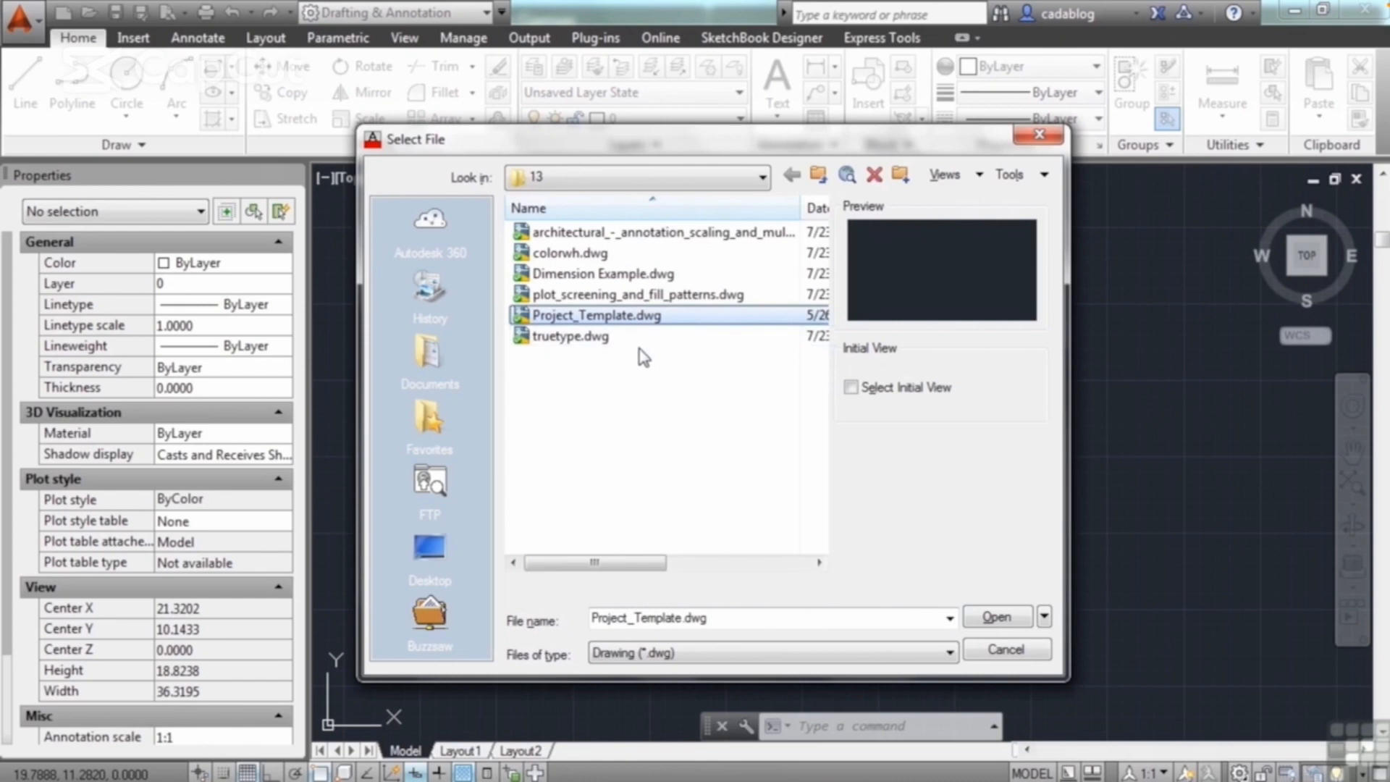
pyautogui.click(995, 619)
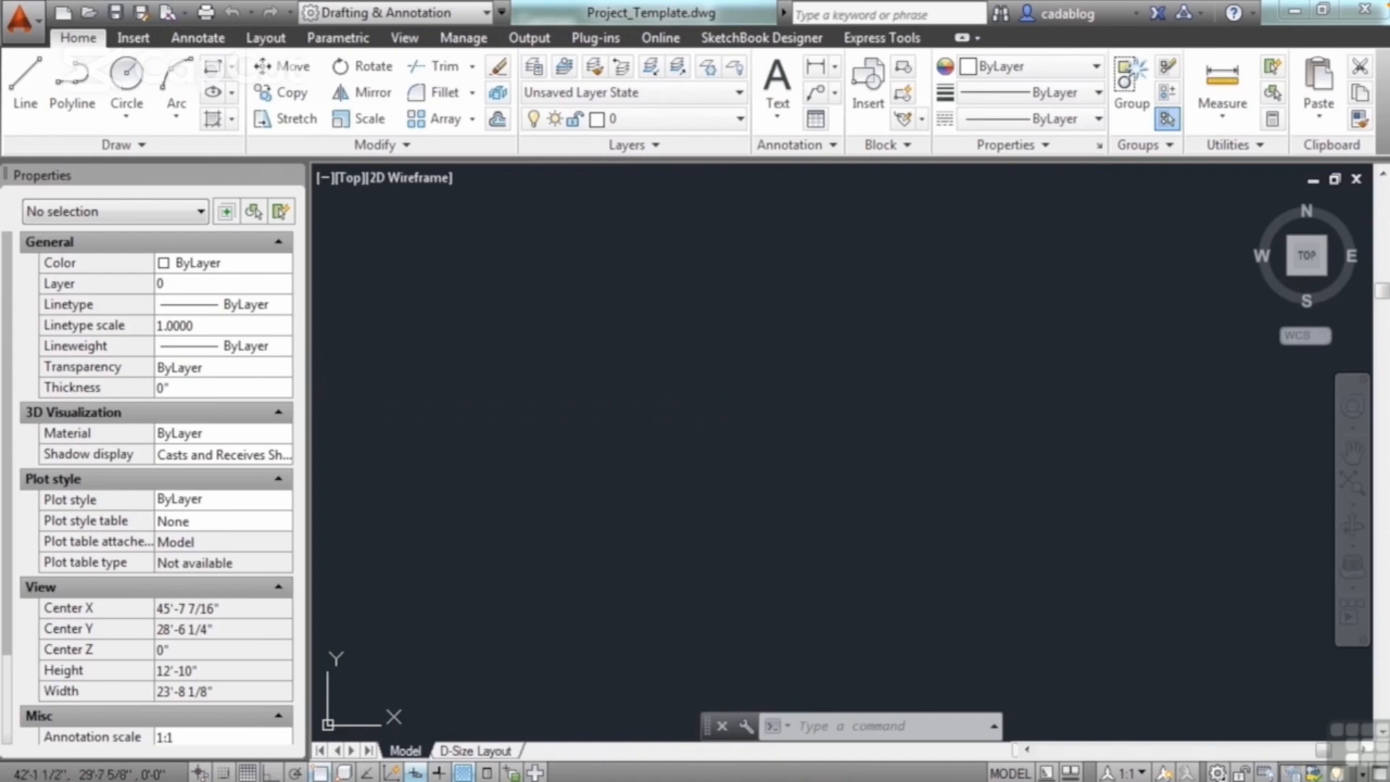
pyautogui.click(741, 120)
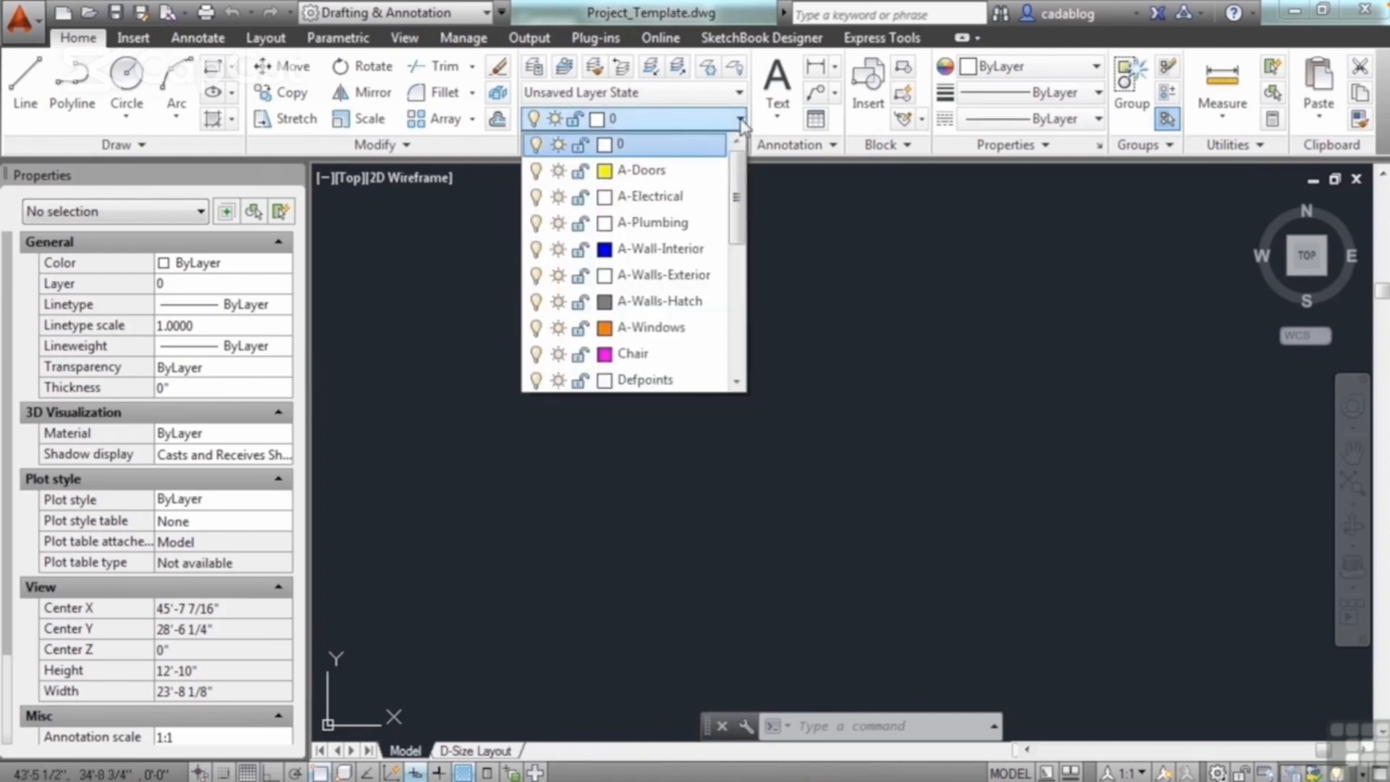
pyautogui.click(199, 39)
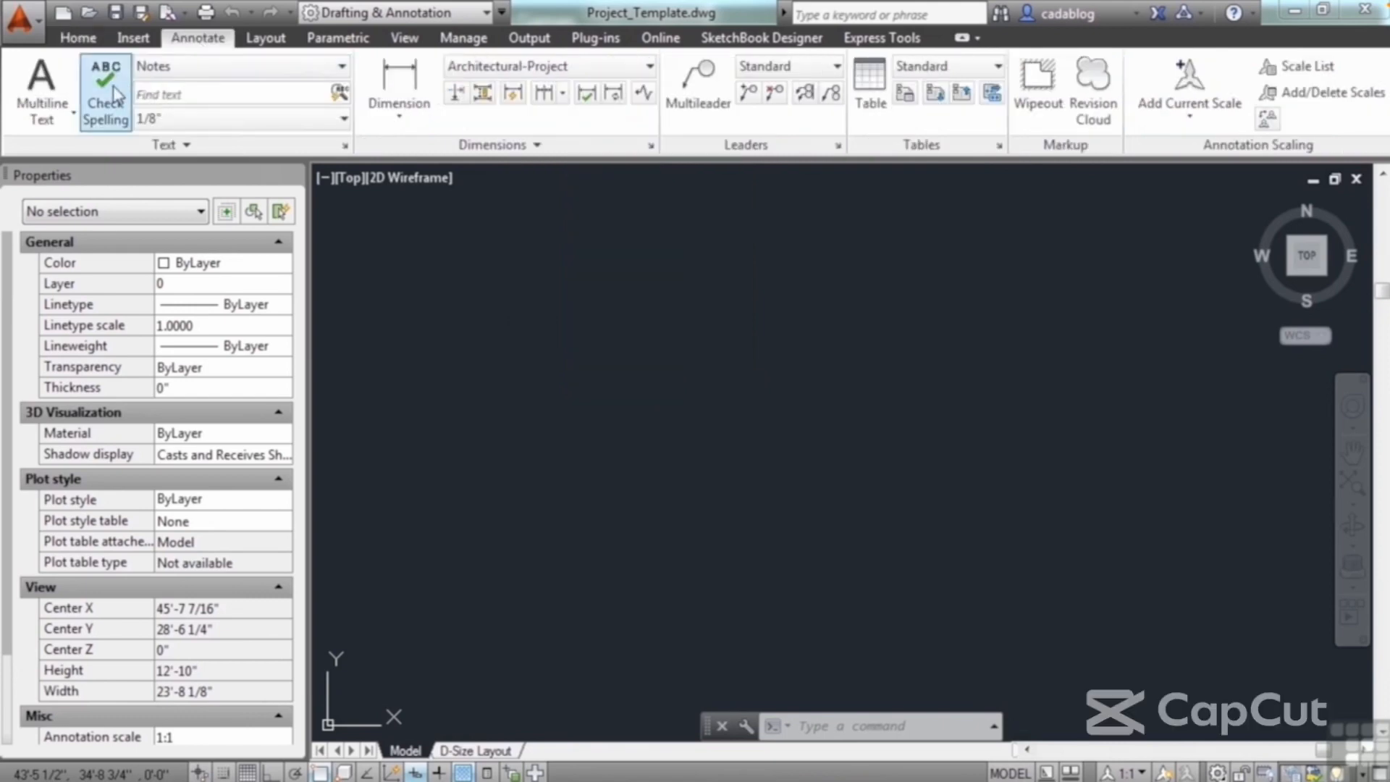
pyautogui.click(342, 67)
pyautogui.click(651, 146)
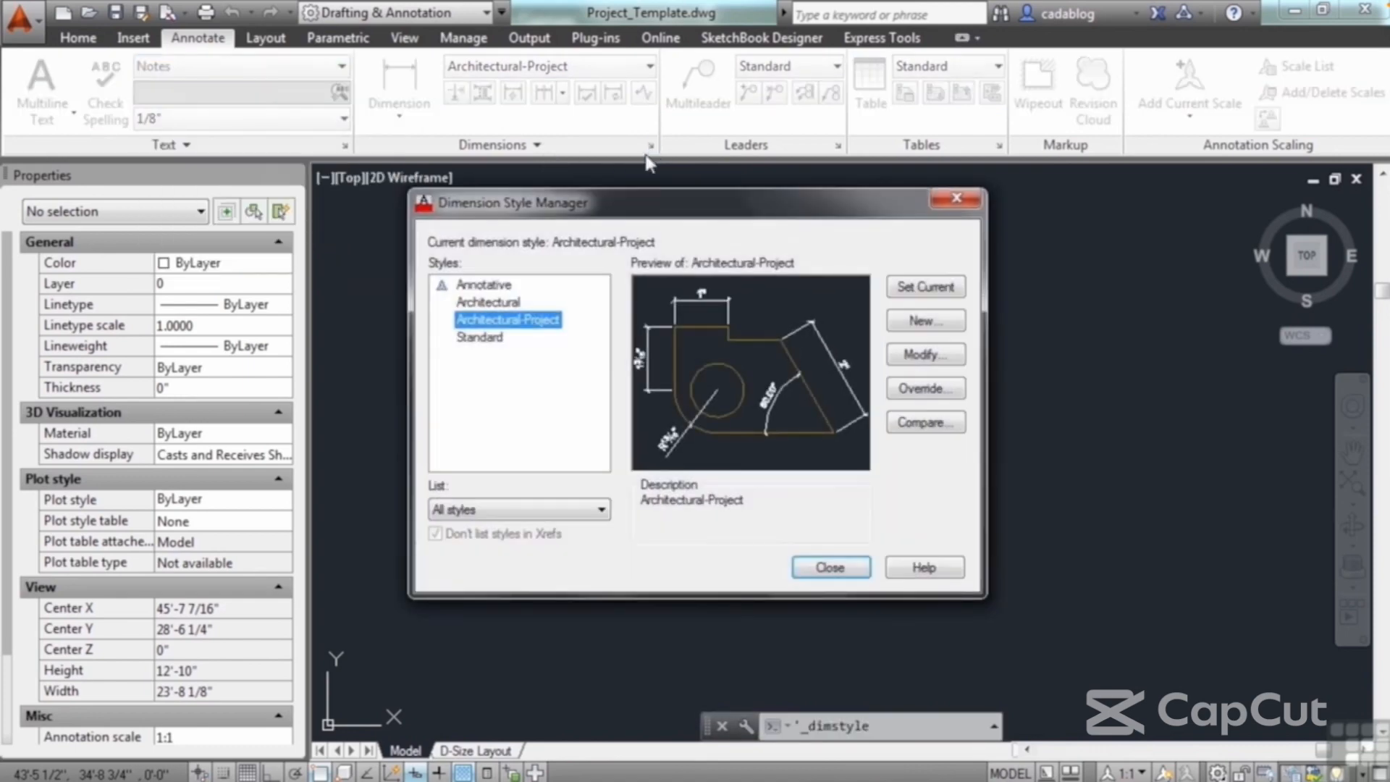
pyautogui.click(832, 567)
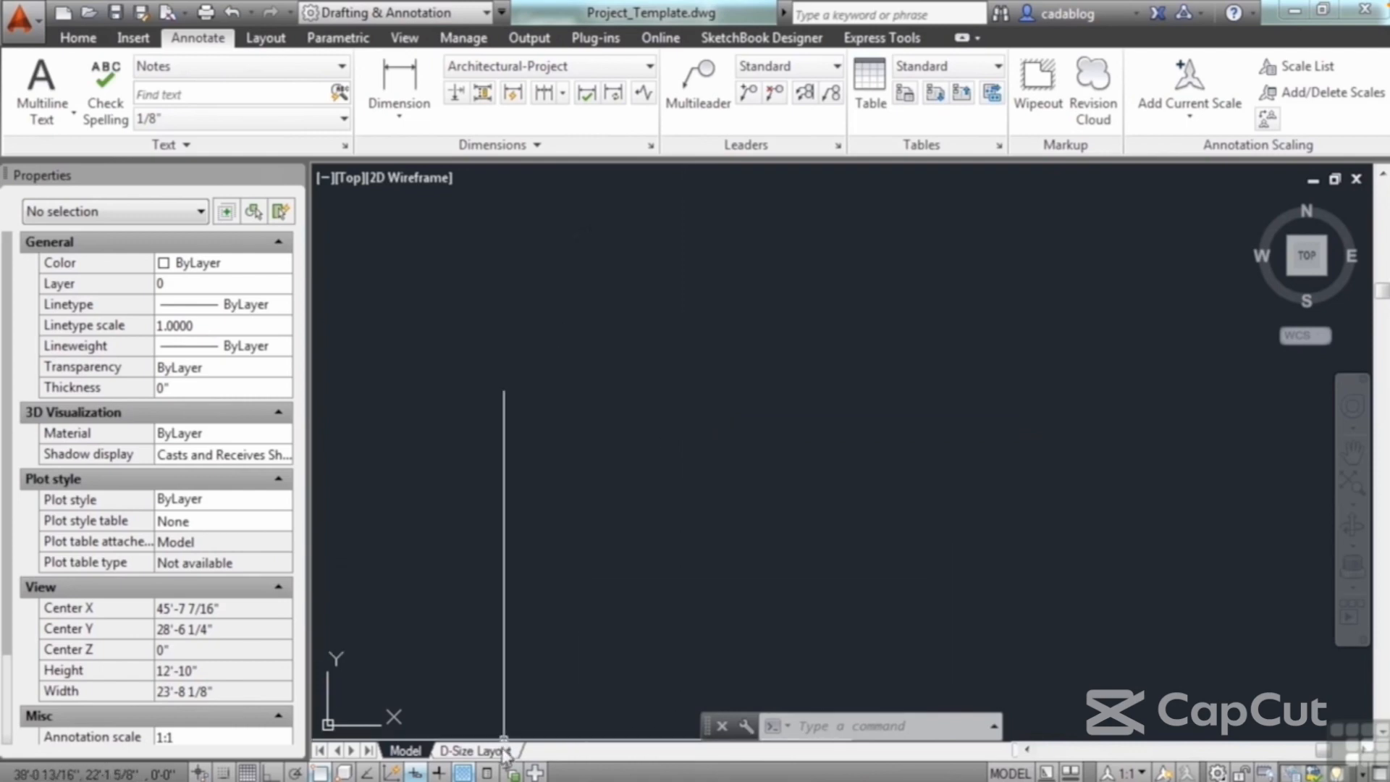
# - Switch to the D-Size Layout and rename it DIMENSION
pyautogui.click(475, 751)
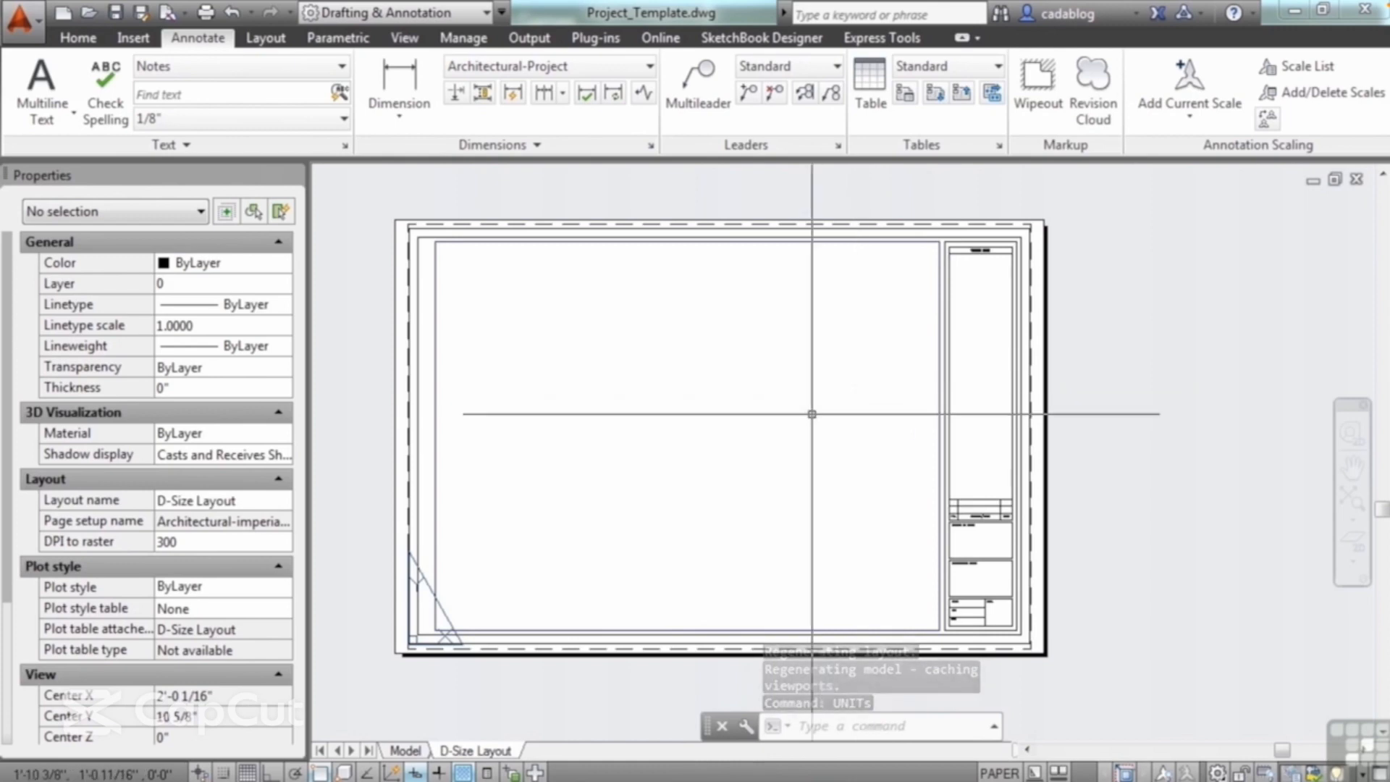
pyautogui.moveTo(773, 420); pyautogui.dragTo(787, 403, button='middle')
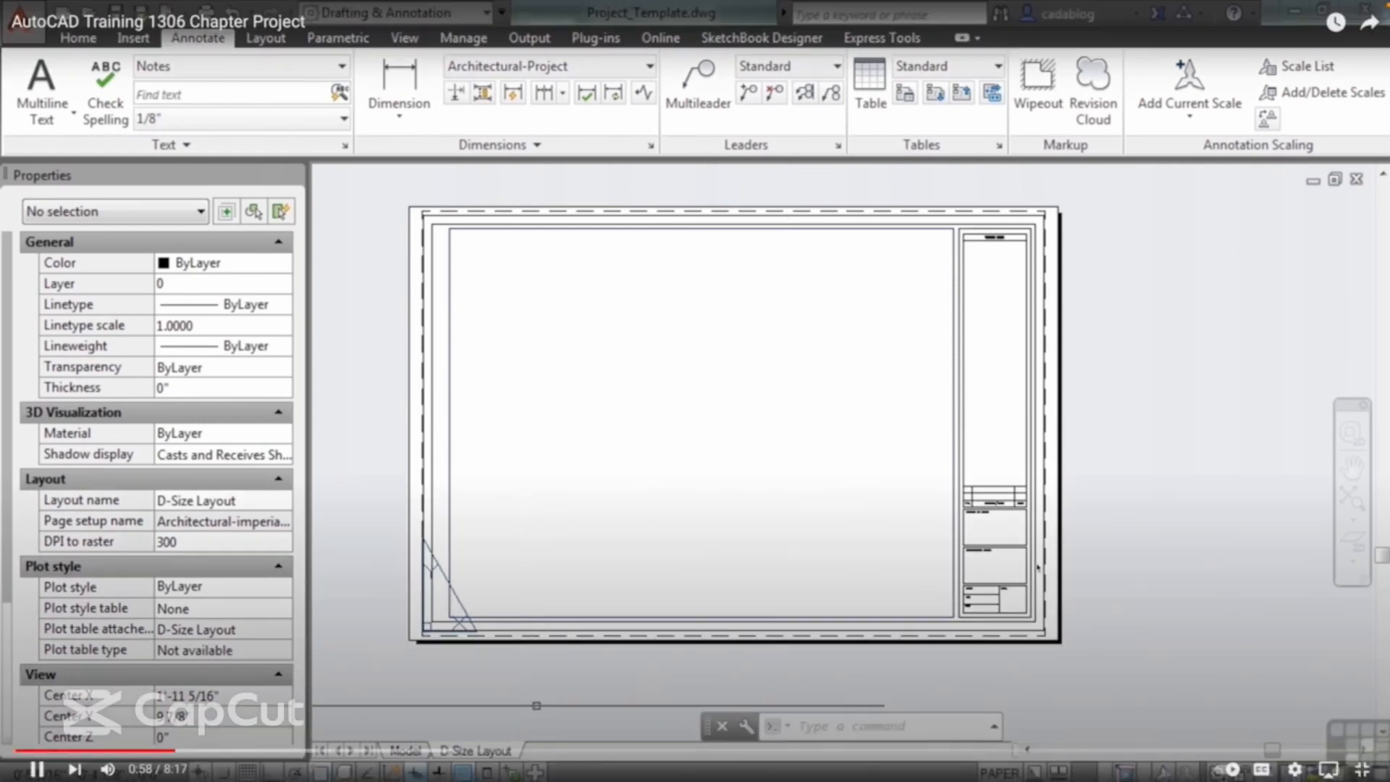
pyautogui.rightClick(499, 753)
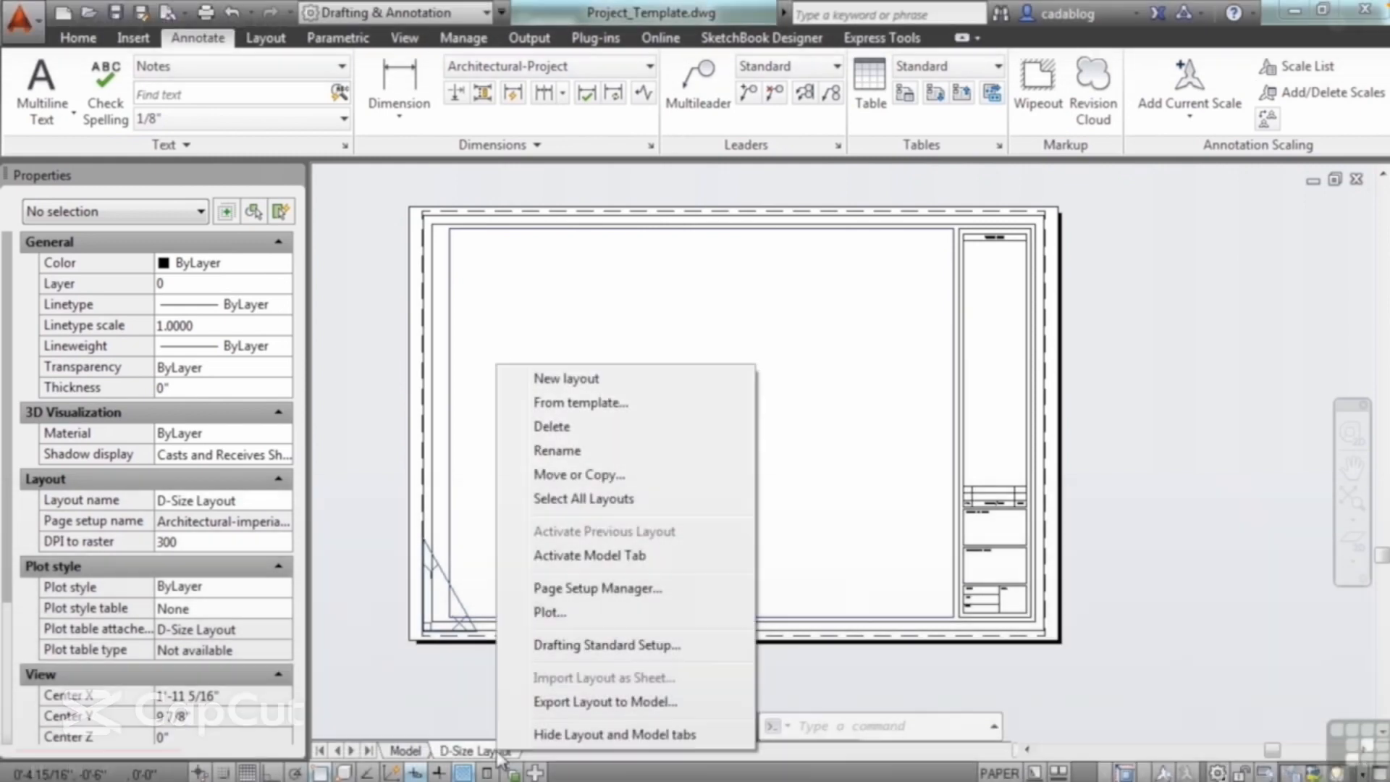
pyautogui.click(576, 452)
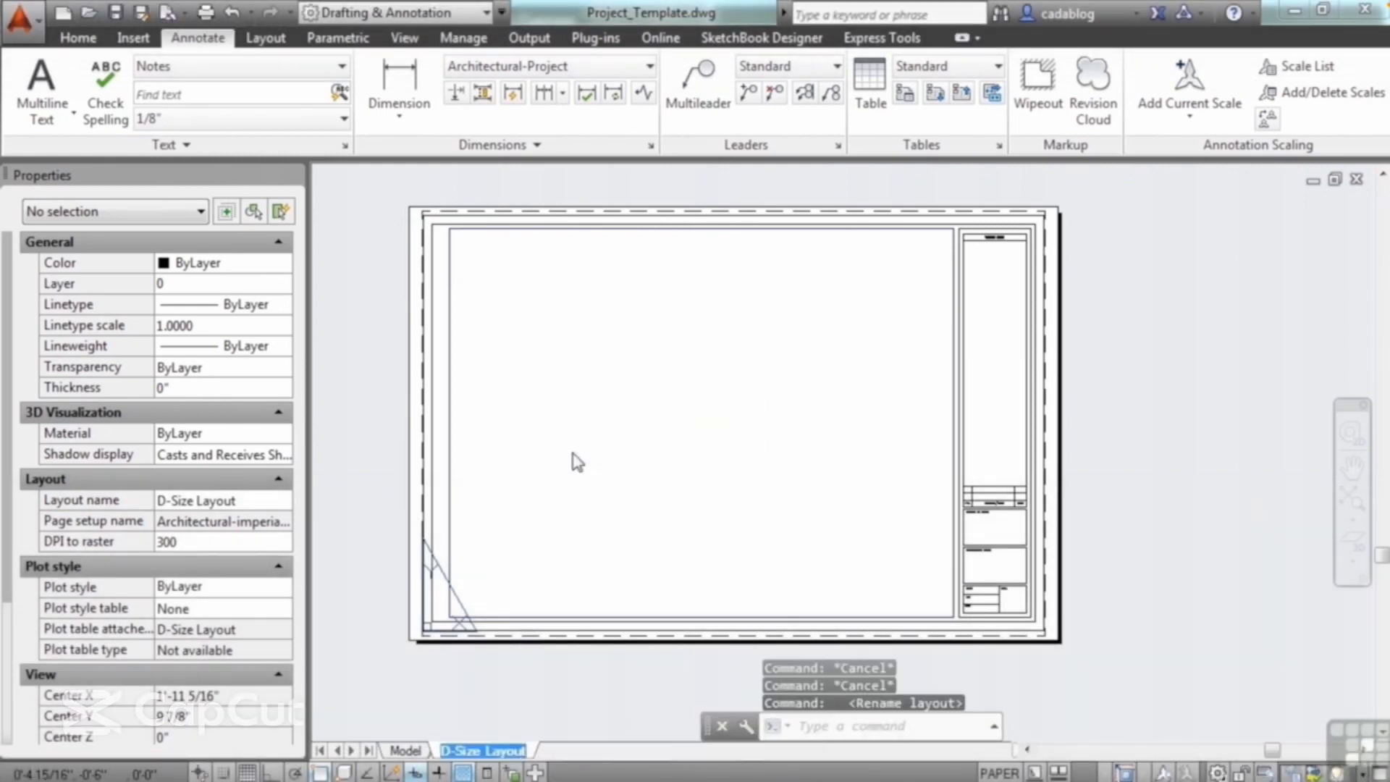
pyautogui.write('DIMENSION')
pyautogui.press('Return')
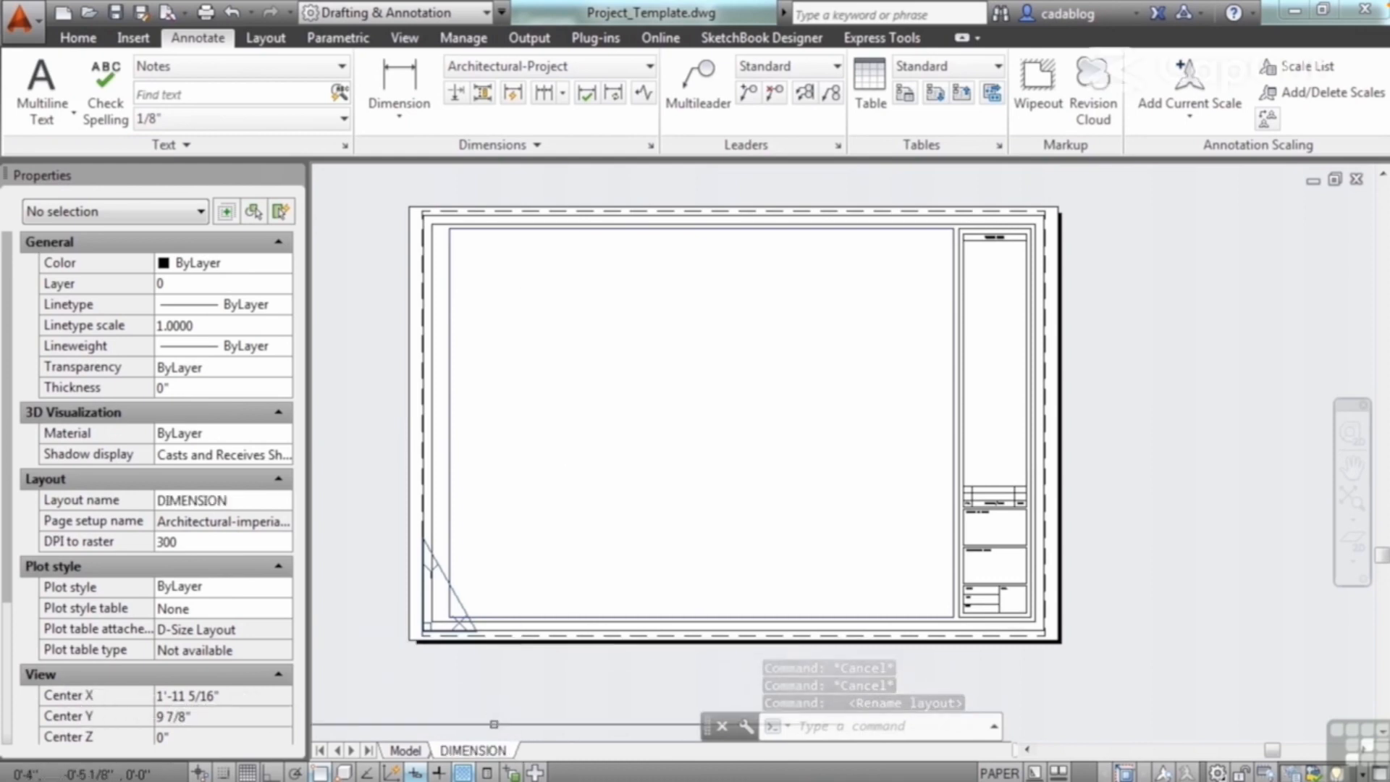
# - Review the page setups available to the DIMENSION layout and delete the Architectural English -no output device setup
pyautogui.rightClick(493, 750)
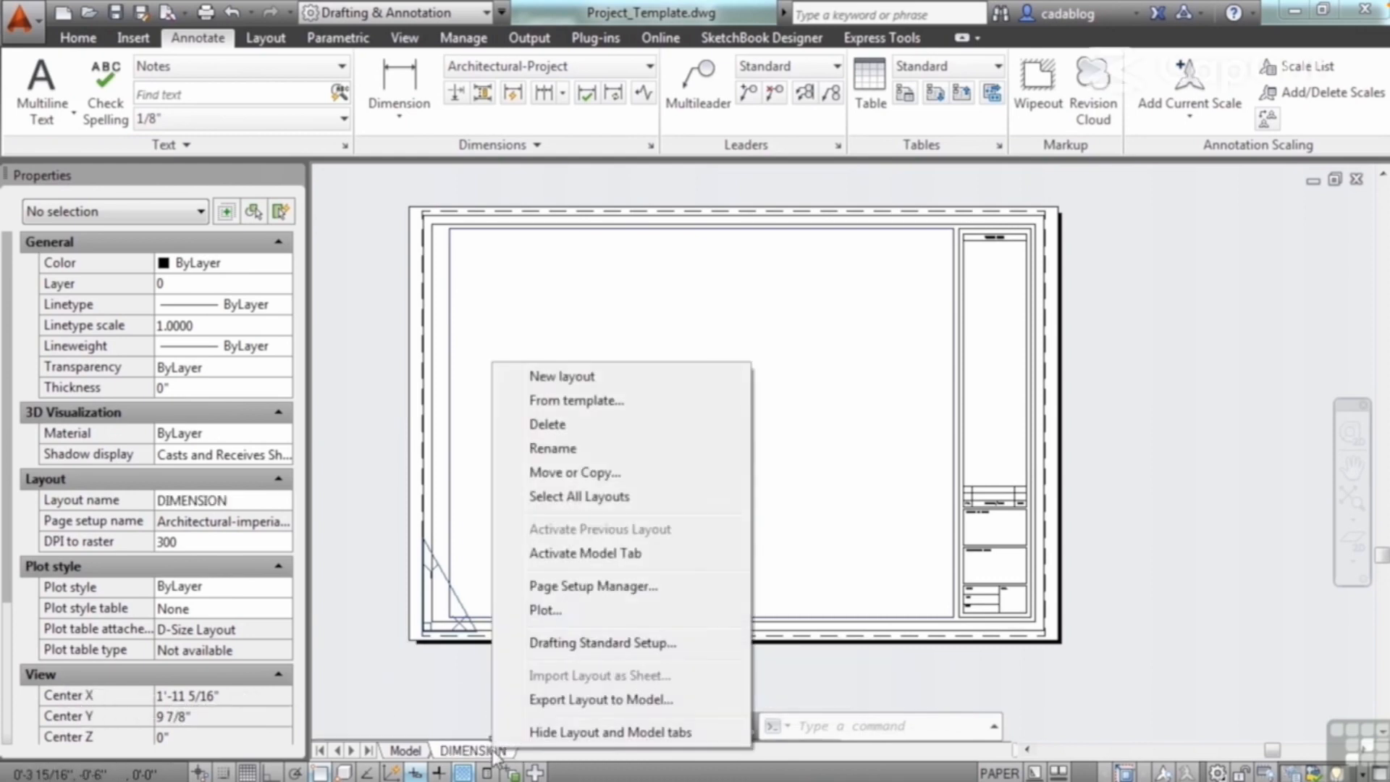
pyautogui.click(598, 588)
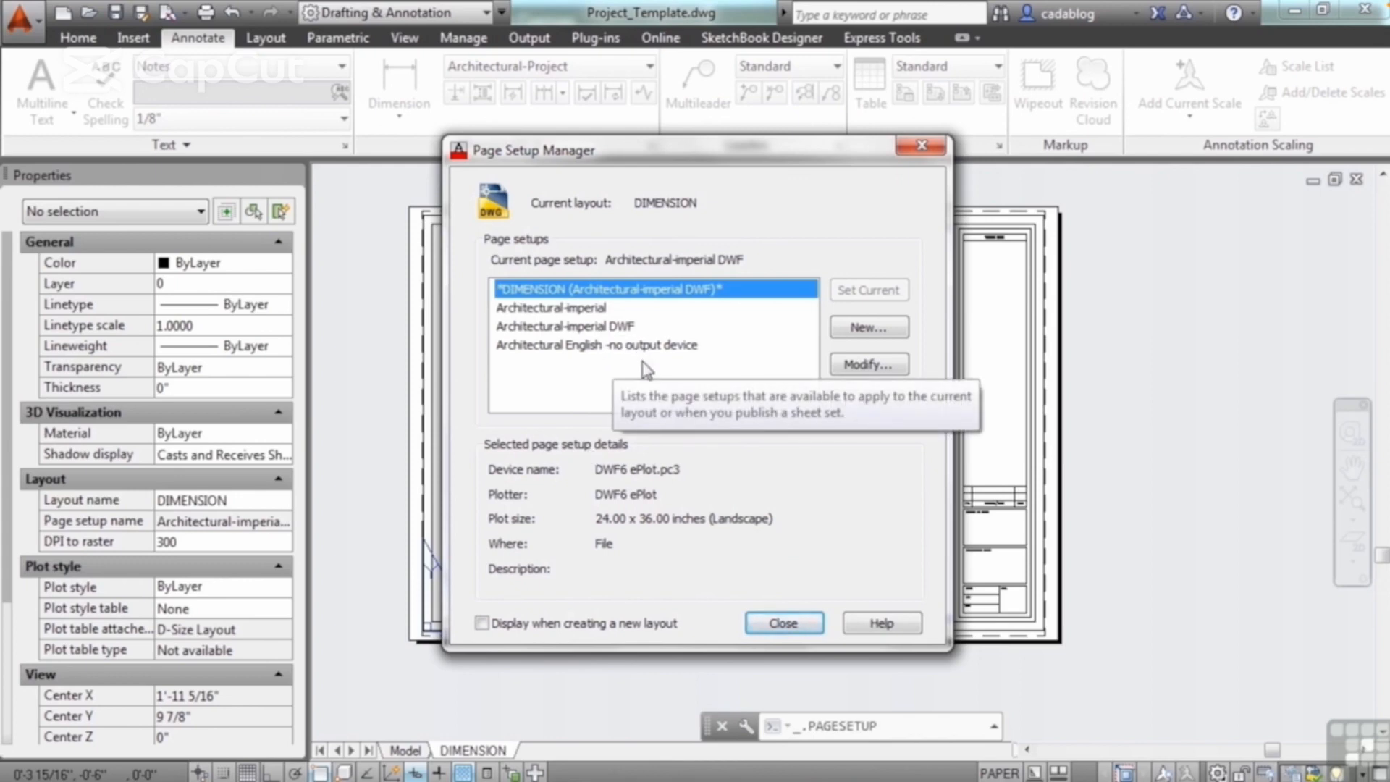
pyautogui.click(598, 310)
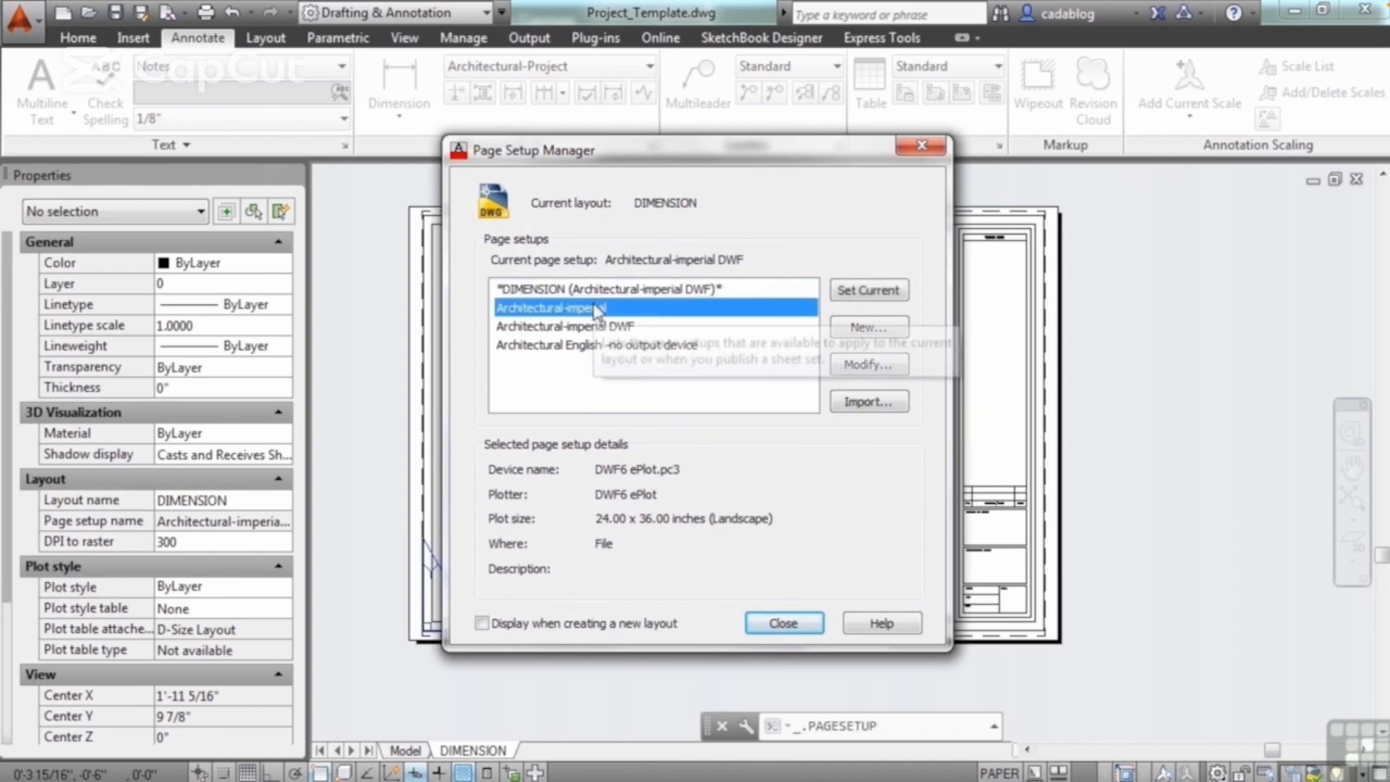
pyautogui.click(645, 327)
pyautogui.click(638, 346)
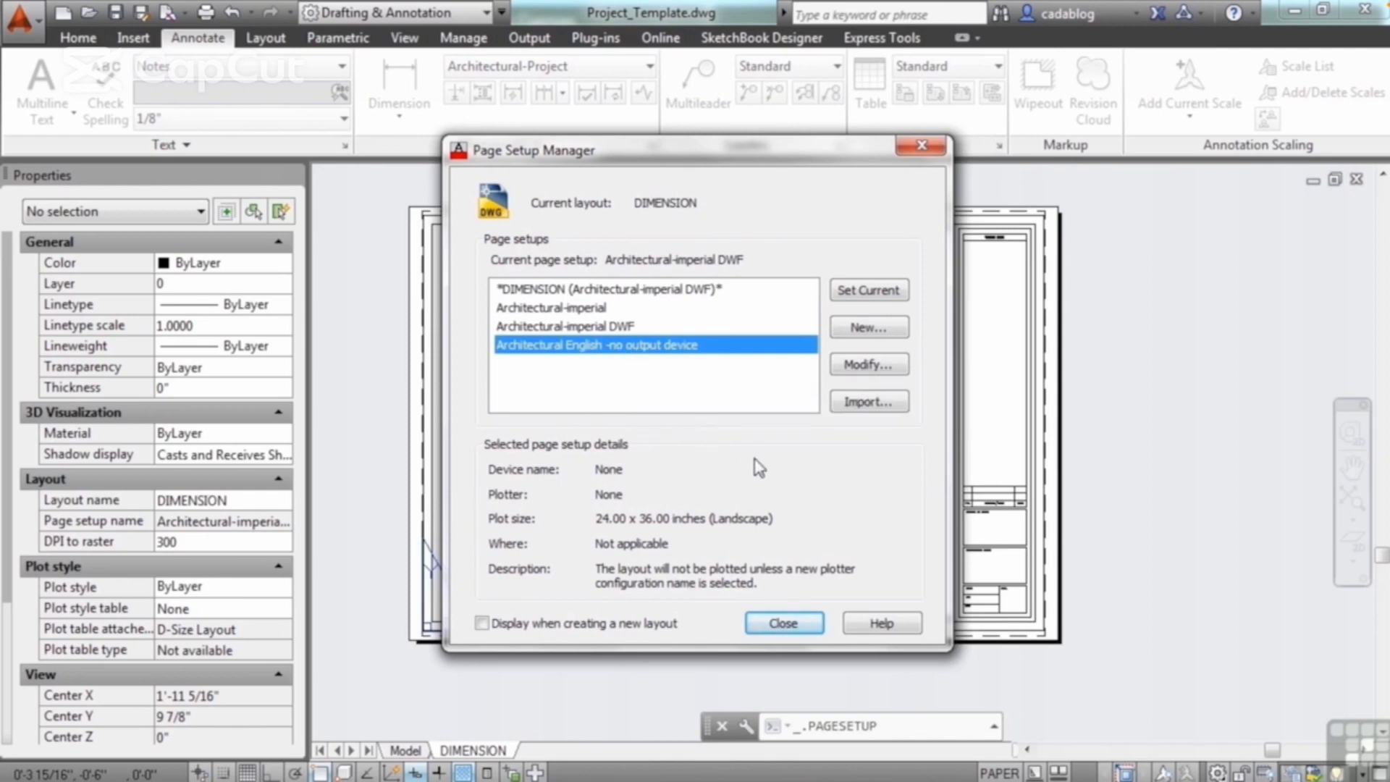
pyautogui.rightClick(647, 352)
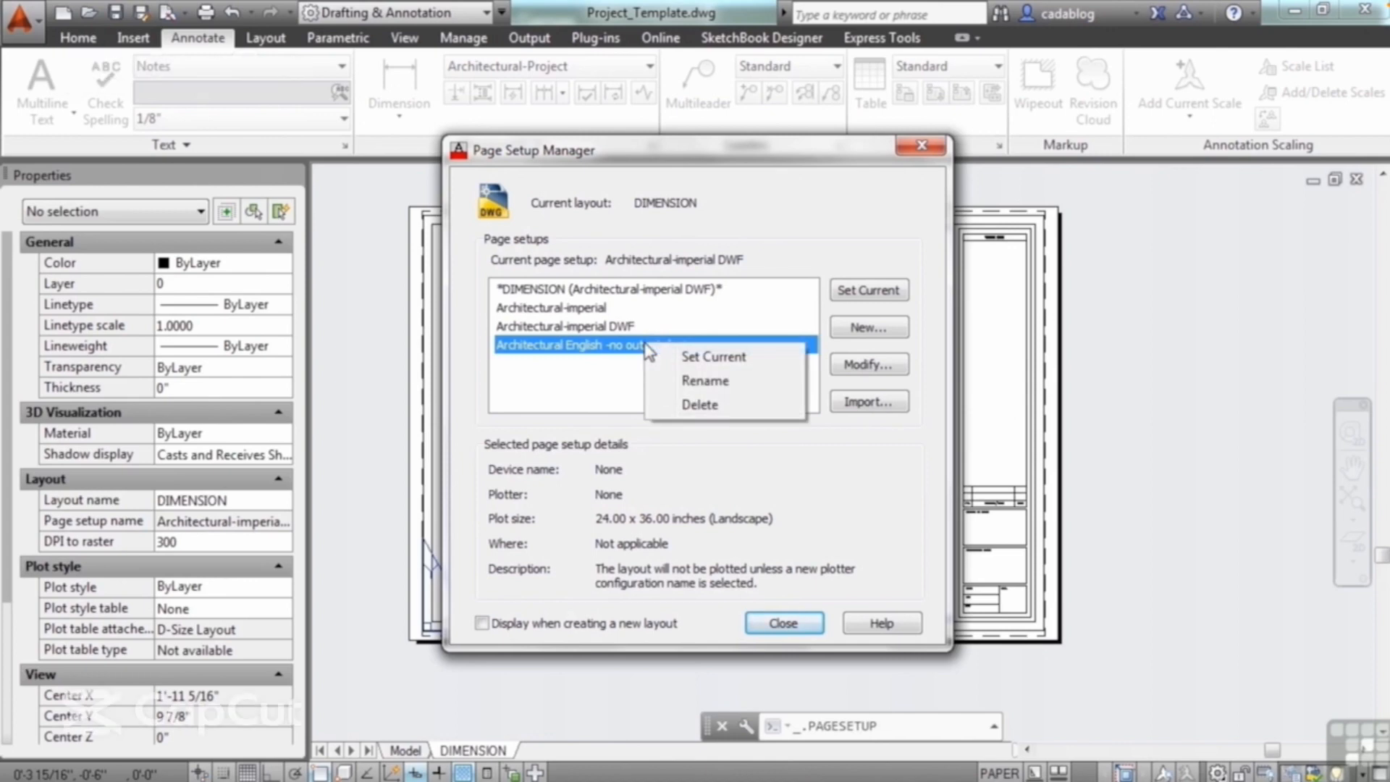
pyautogui.click(697, 410)
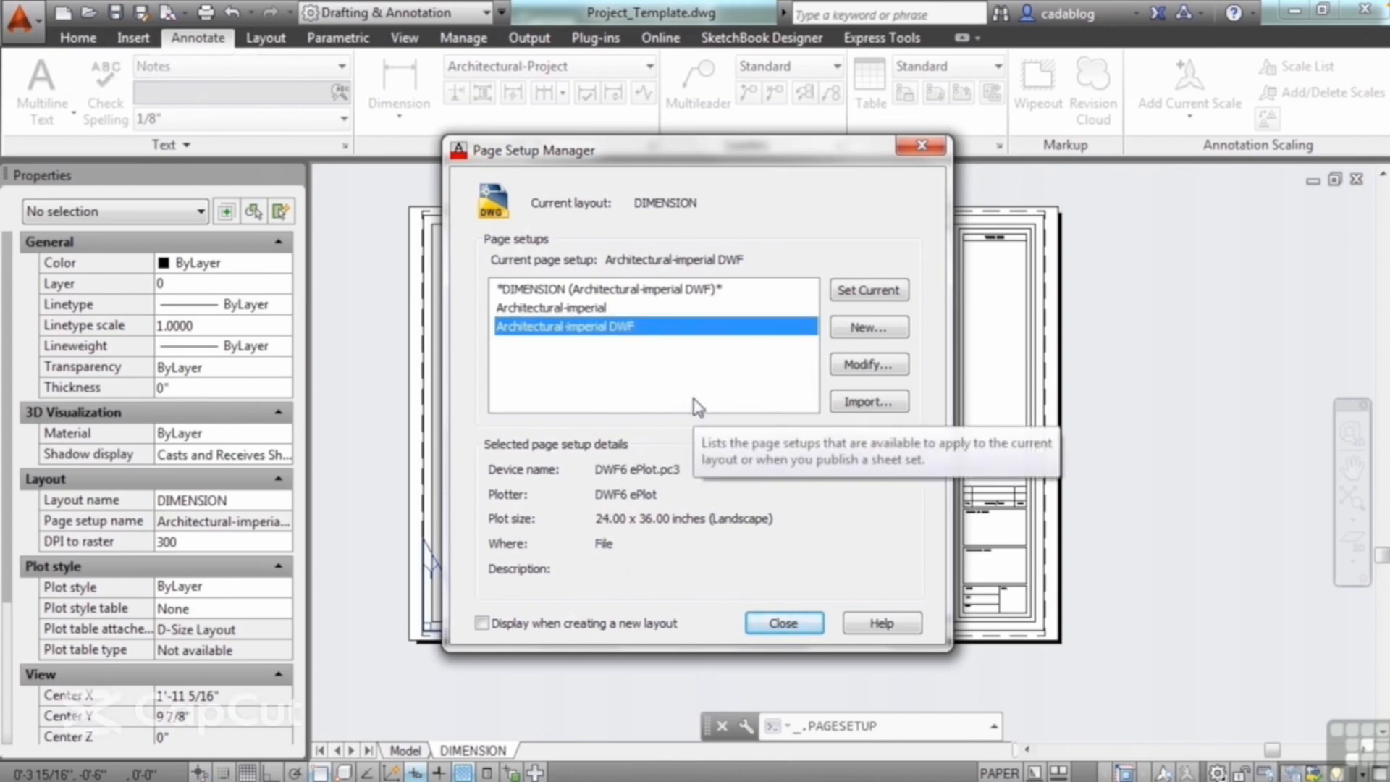
# - Compare the two remaining page setups and change the plotter of the Architectural-imperial setup to None
pyautogui.click(590, 310)
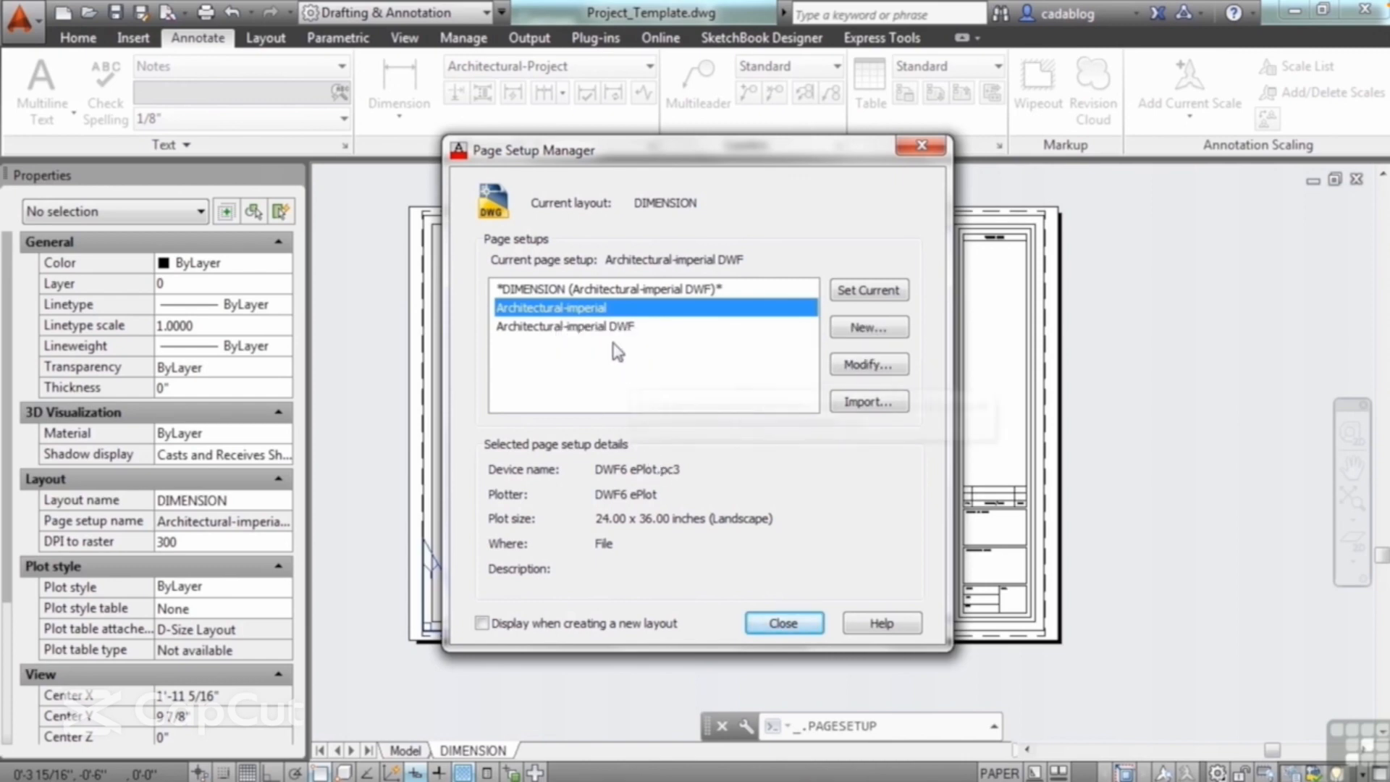
pyautogui.click(607, 327)
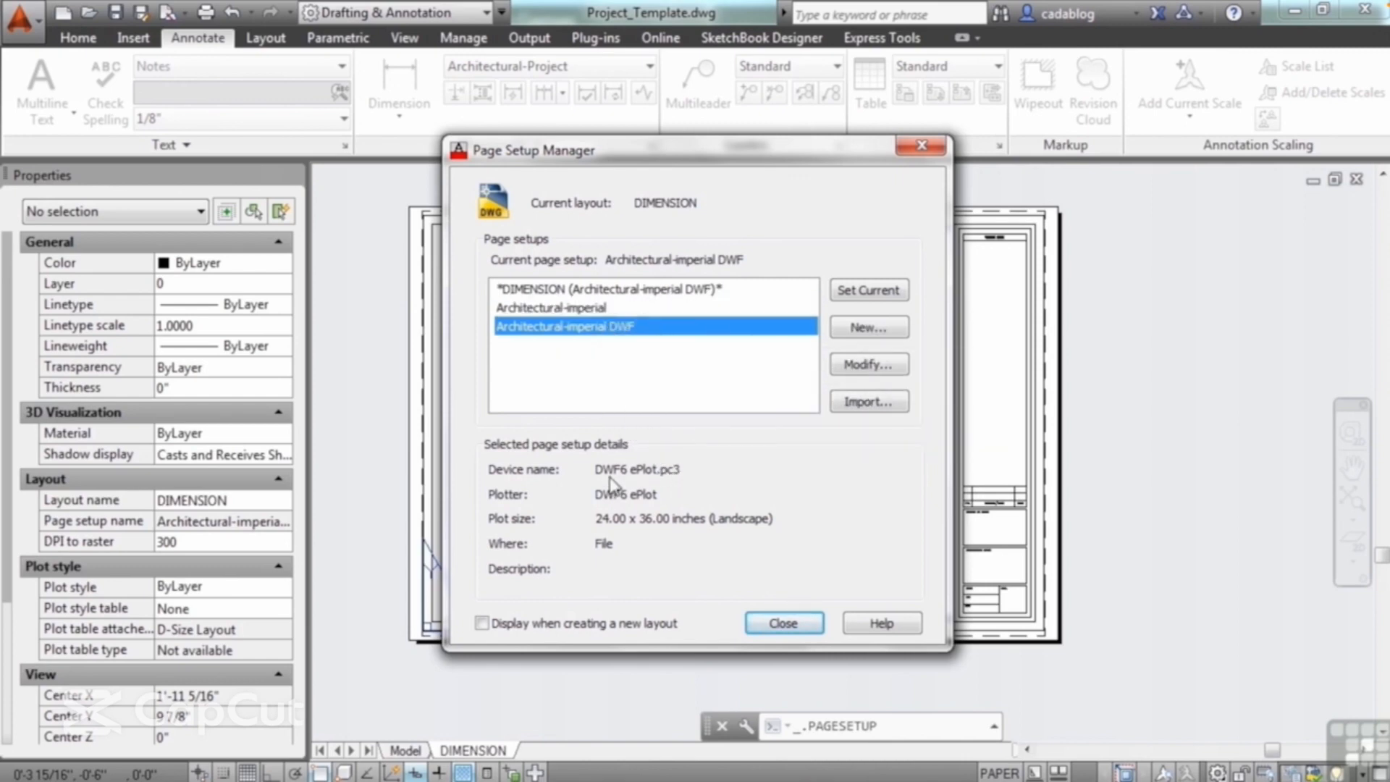
pyautogui.click(592, 309)
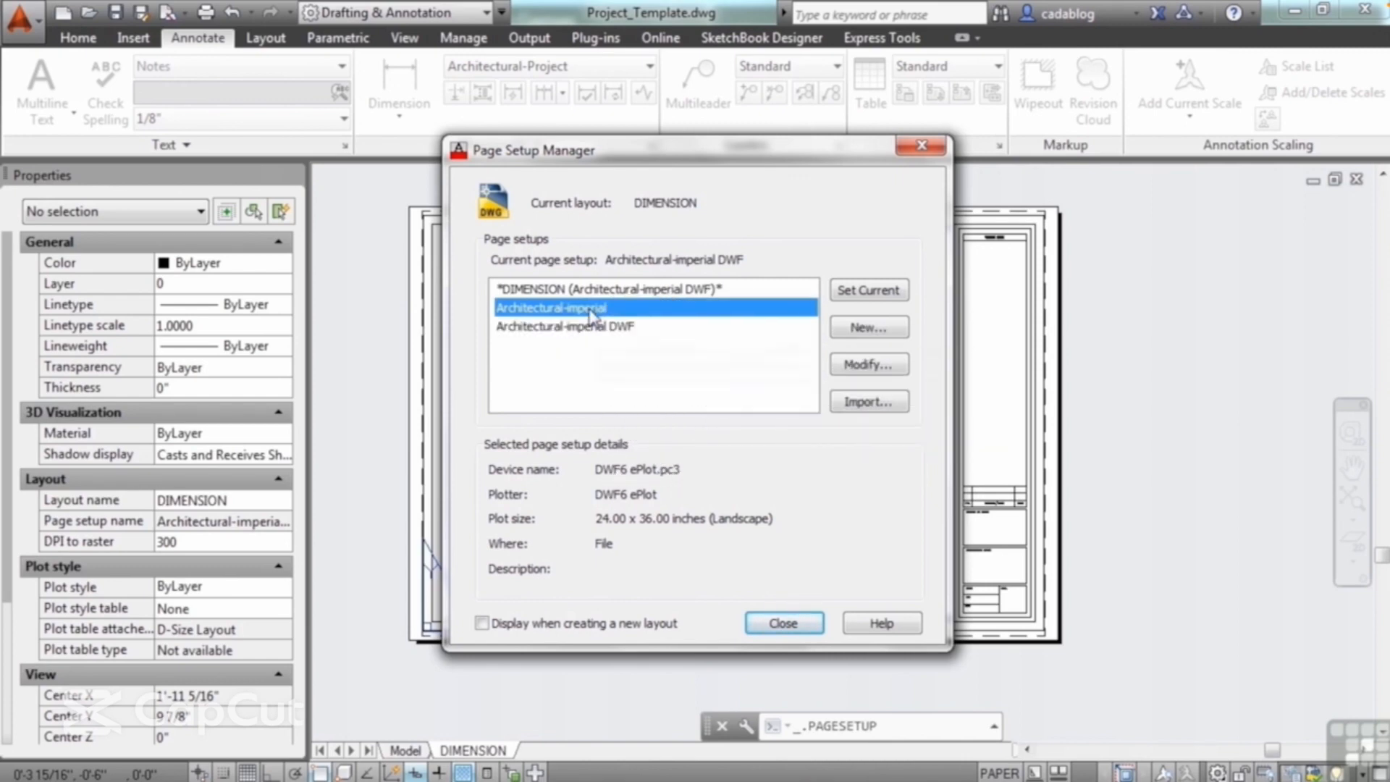
pyautogui.click(888, 370)
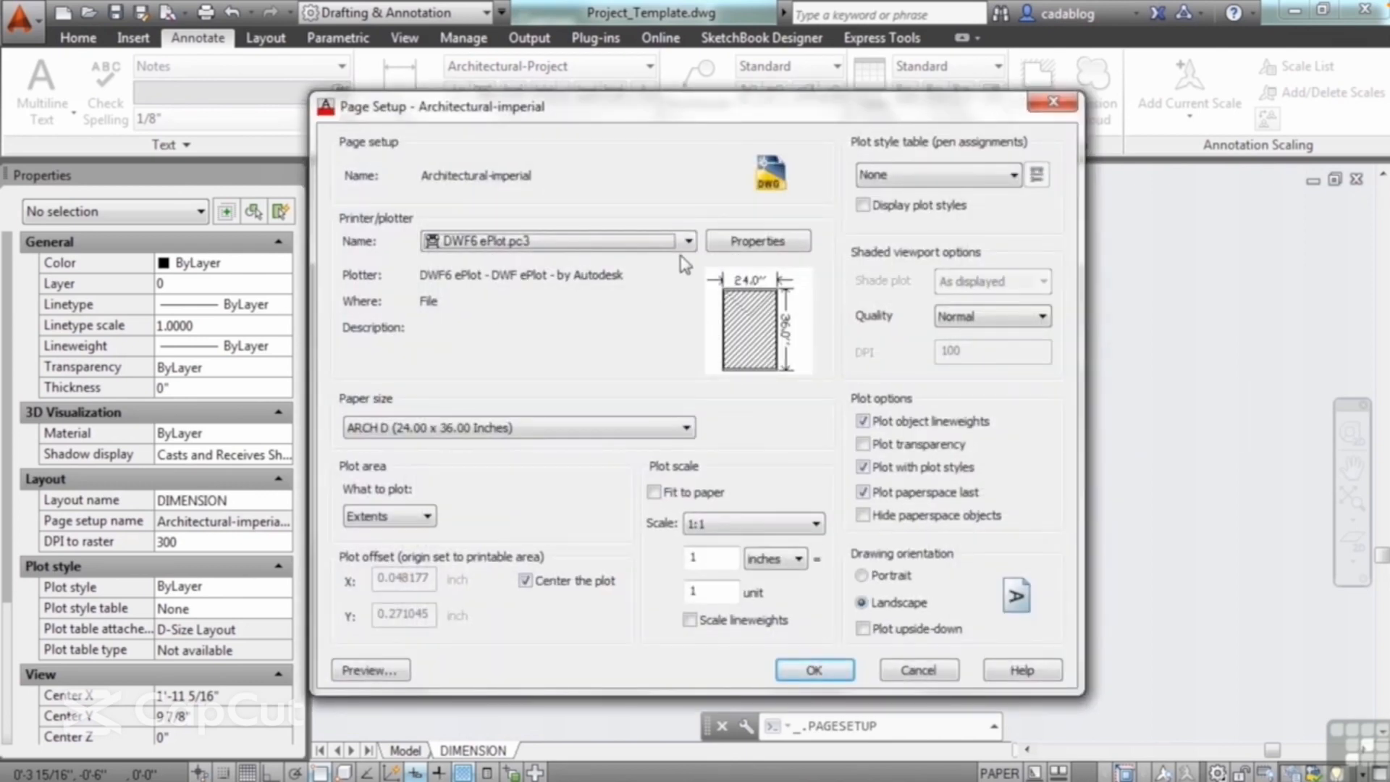
pyautogui.click(686, 244)
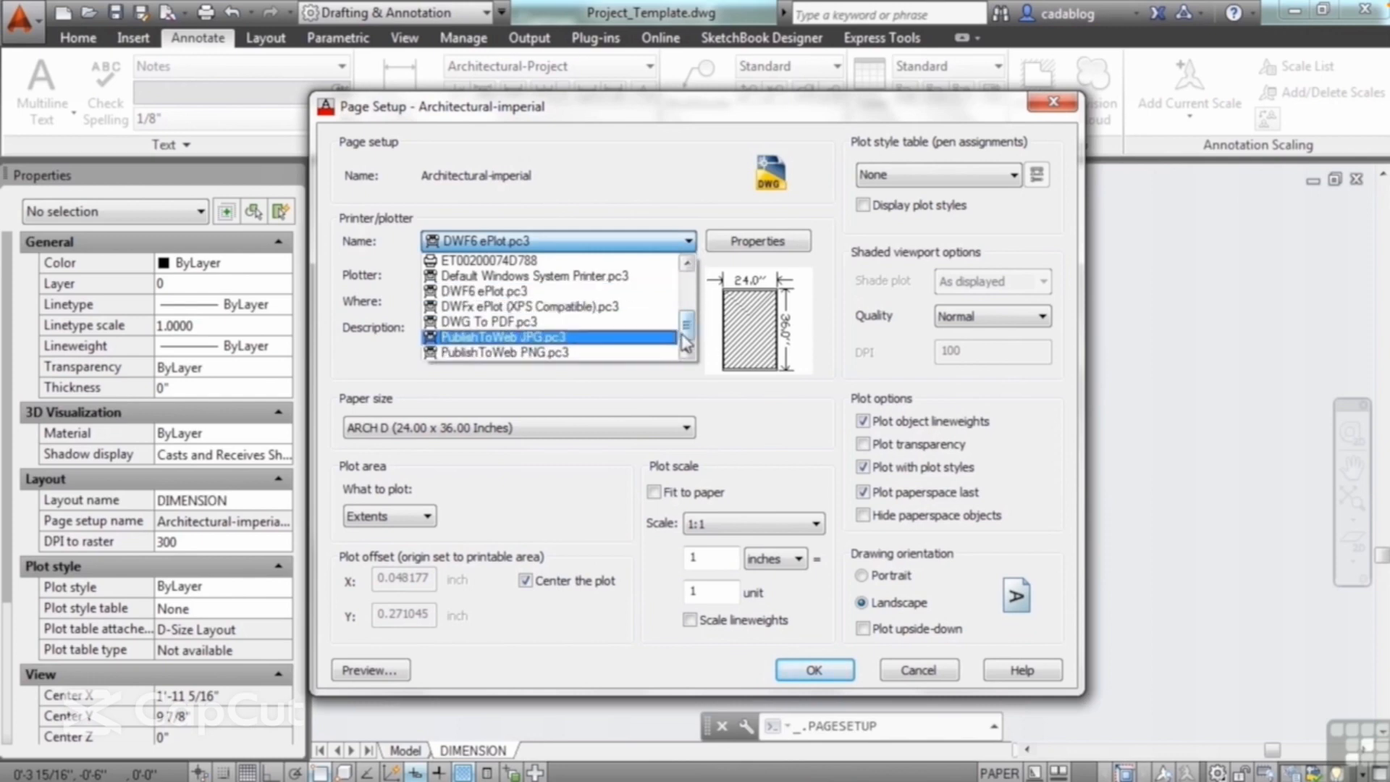
pyautogui.moveTo(688, 327); pyautogui.dragTo(688, 286)
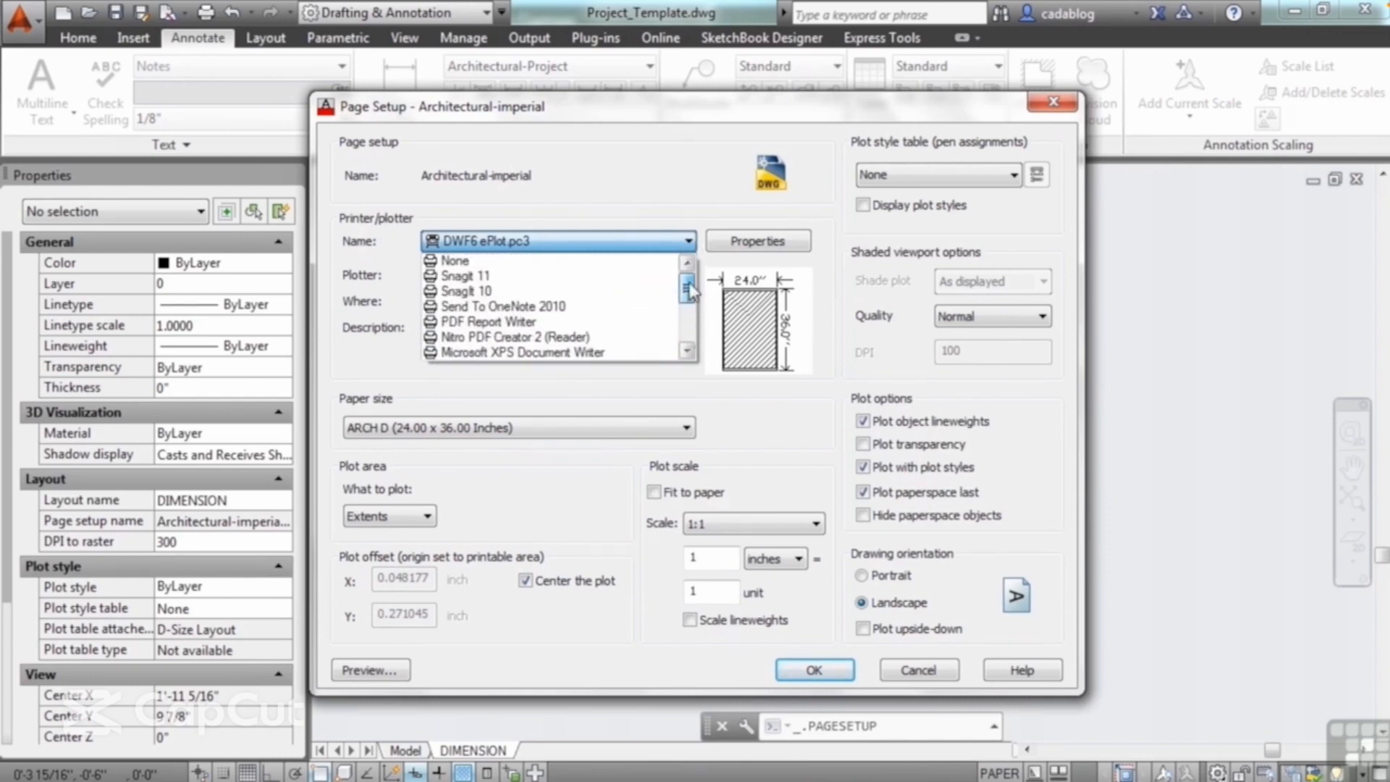
pyautogui.click(536, 265)
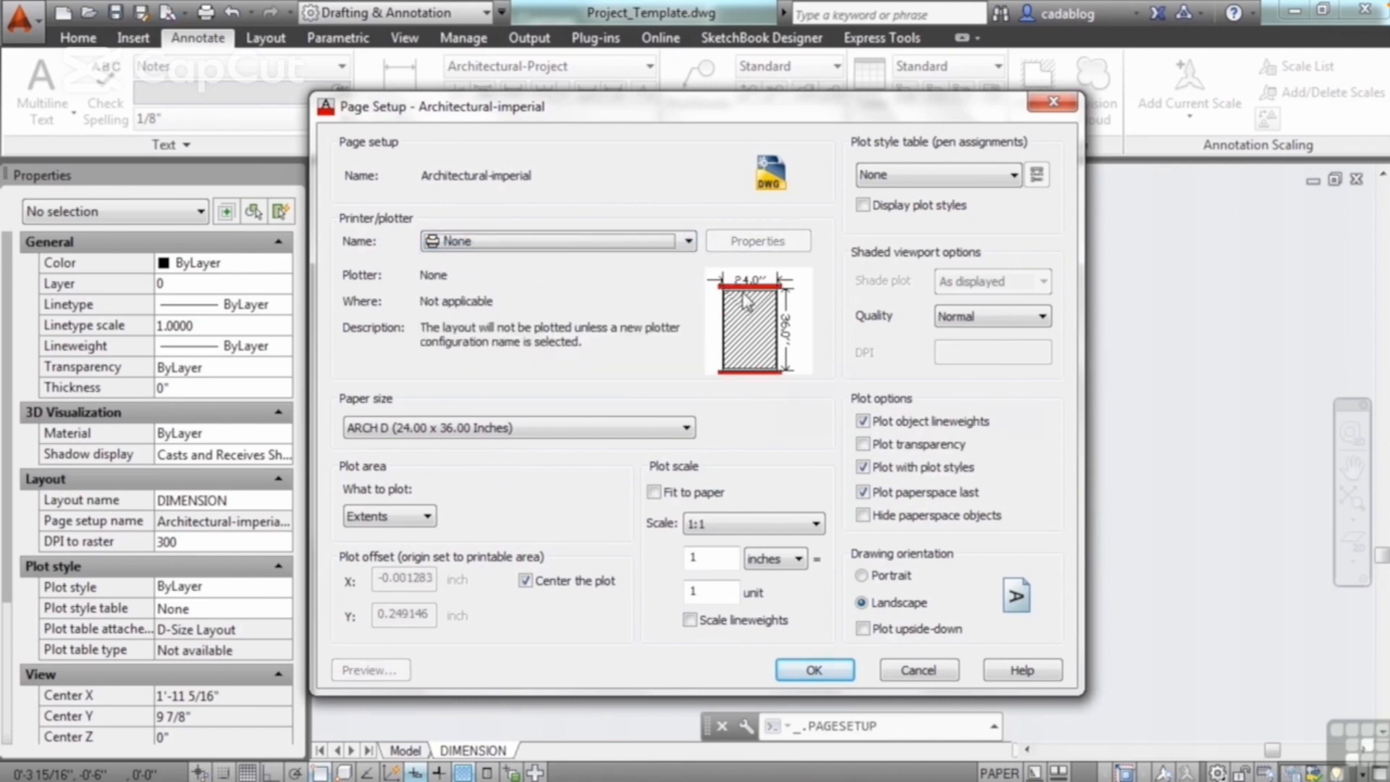
# - Set the Architectural-imperial setup's plot area to Layout and make that setup current for the DIMENSION layout
pyautogui.moveTo(797, 324)
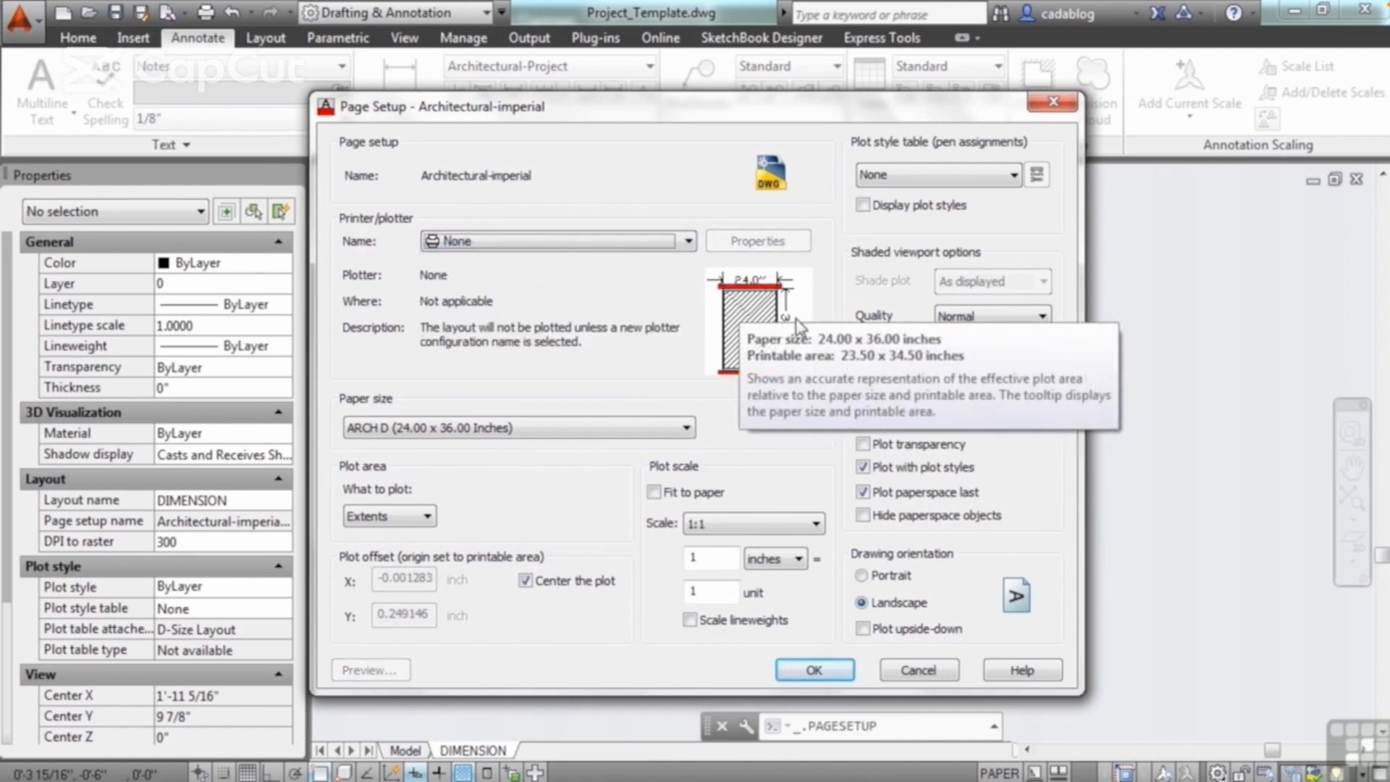
pyautogui.click(427, 516)
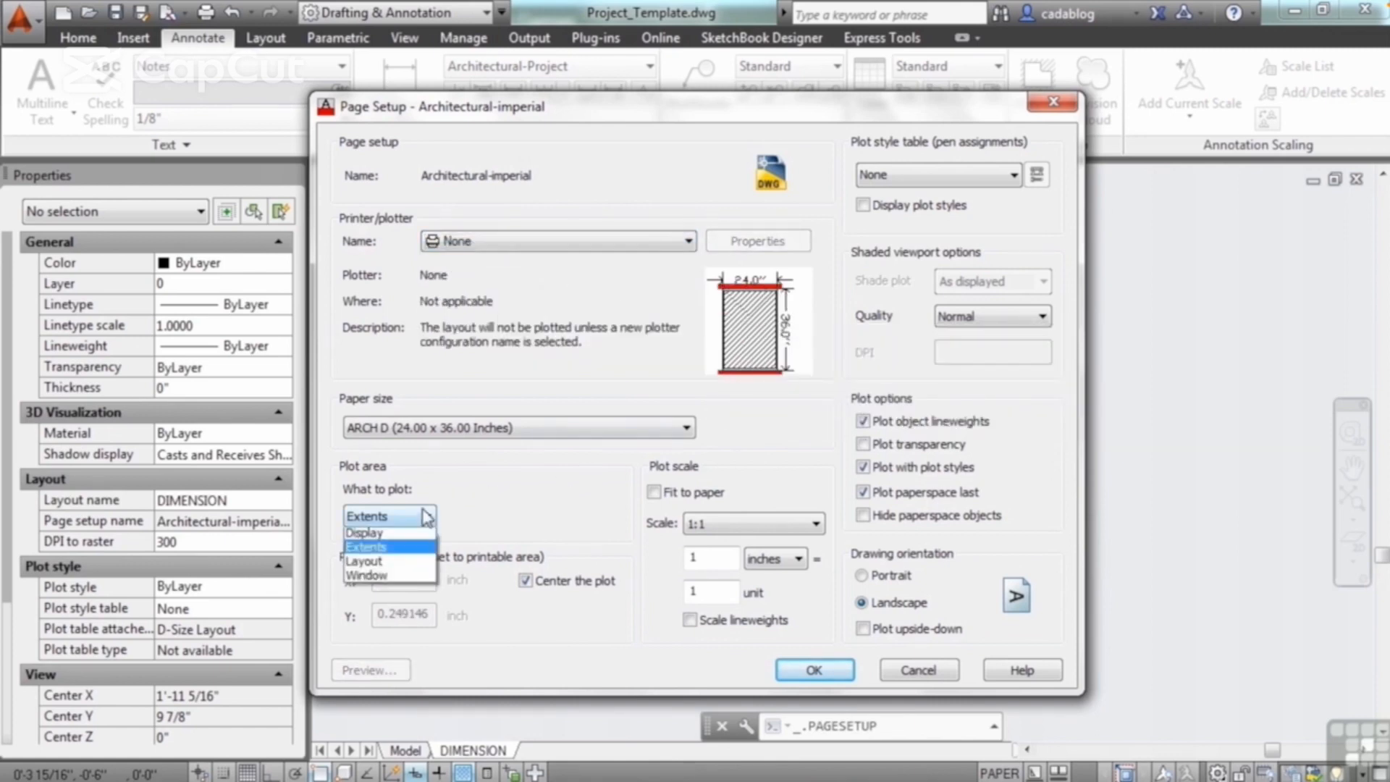
pyautogui.click(403, 567)
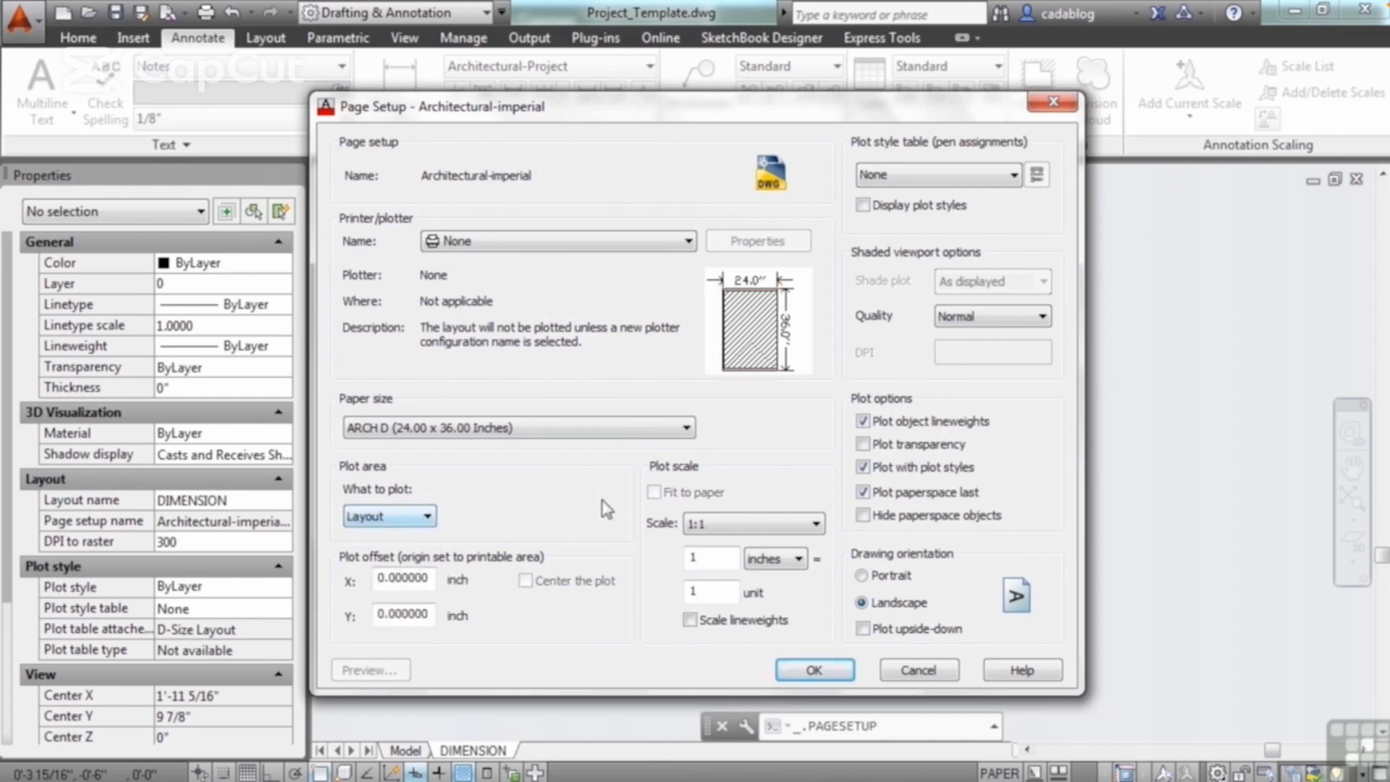
pyautogui.moveTo(780, 303)
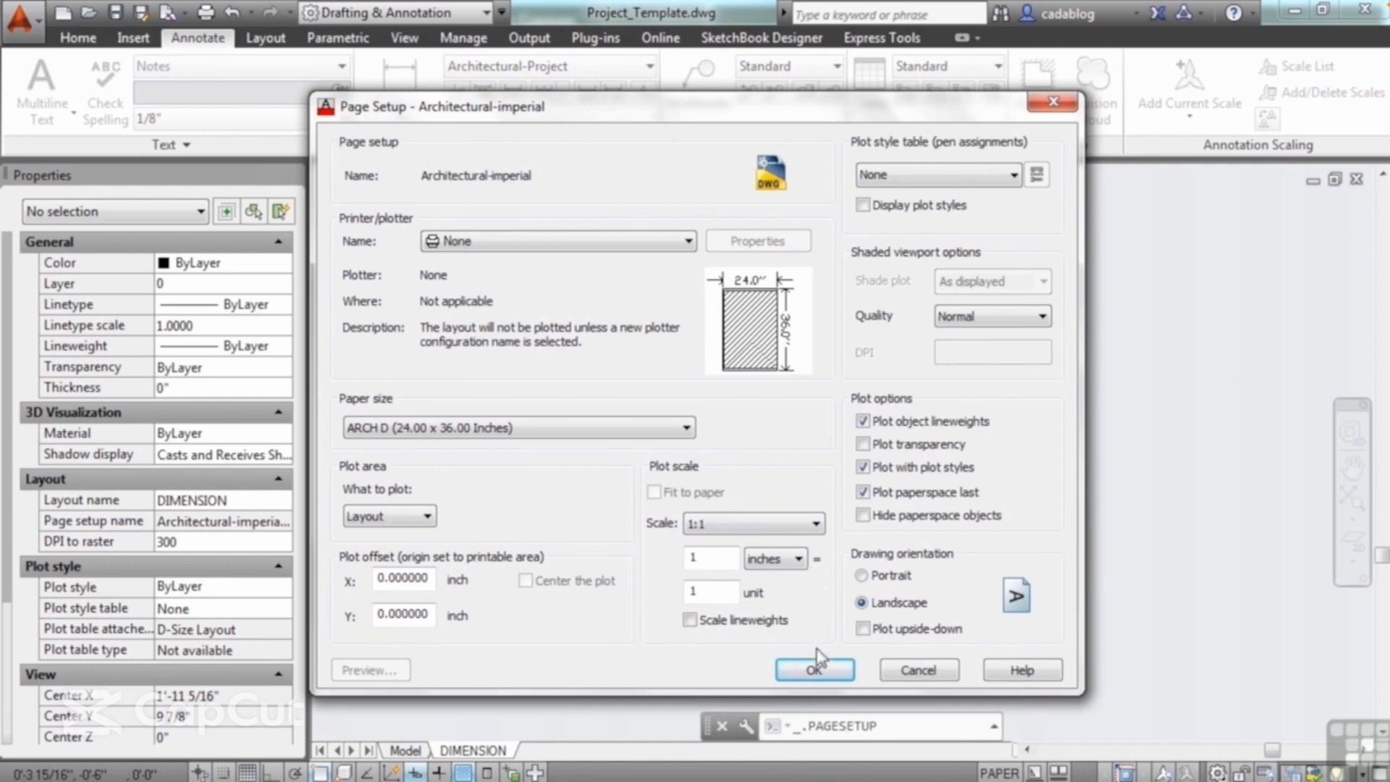
pyautogui.click(813, 669)
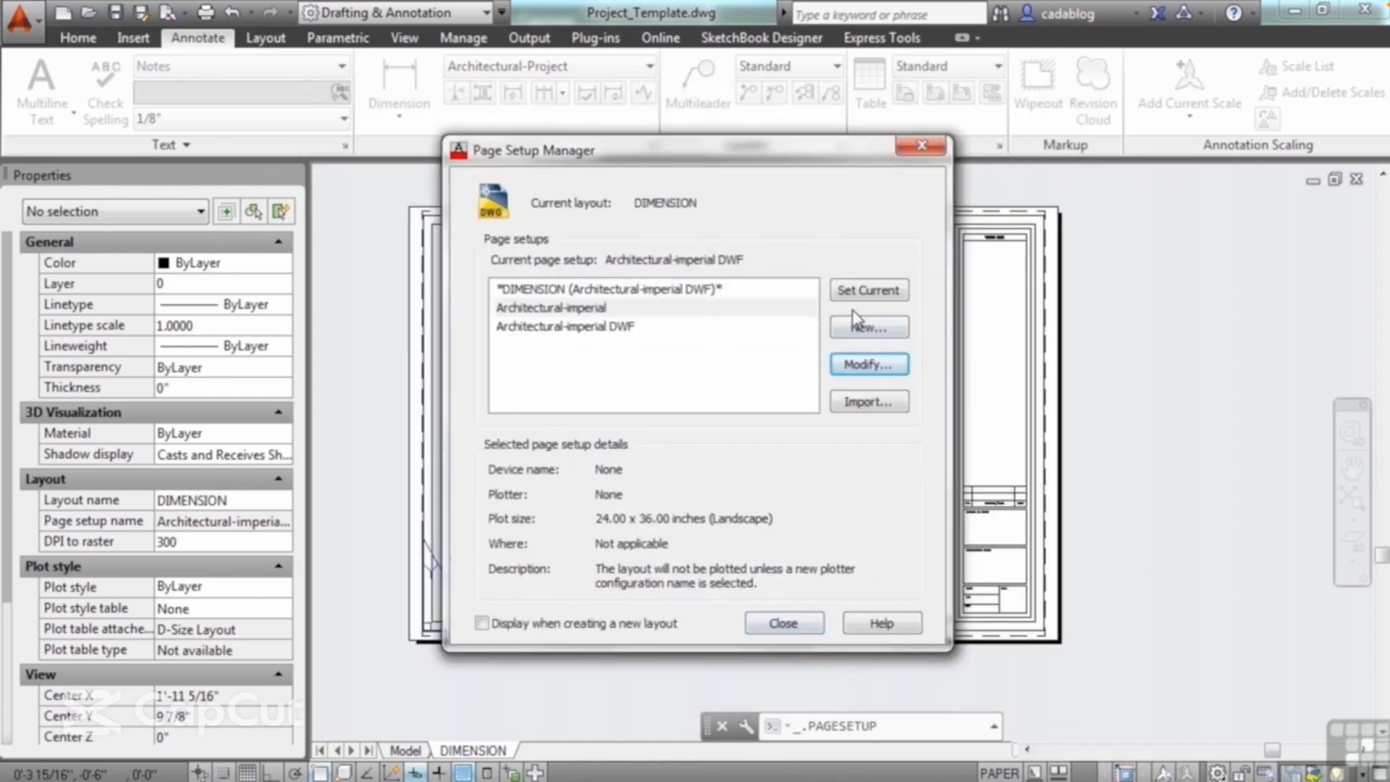
pyautogui.click(866, 290)
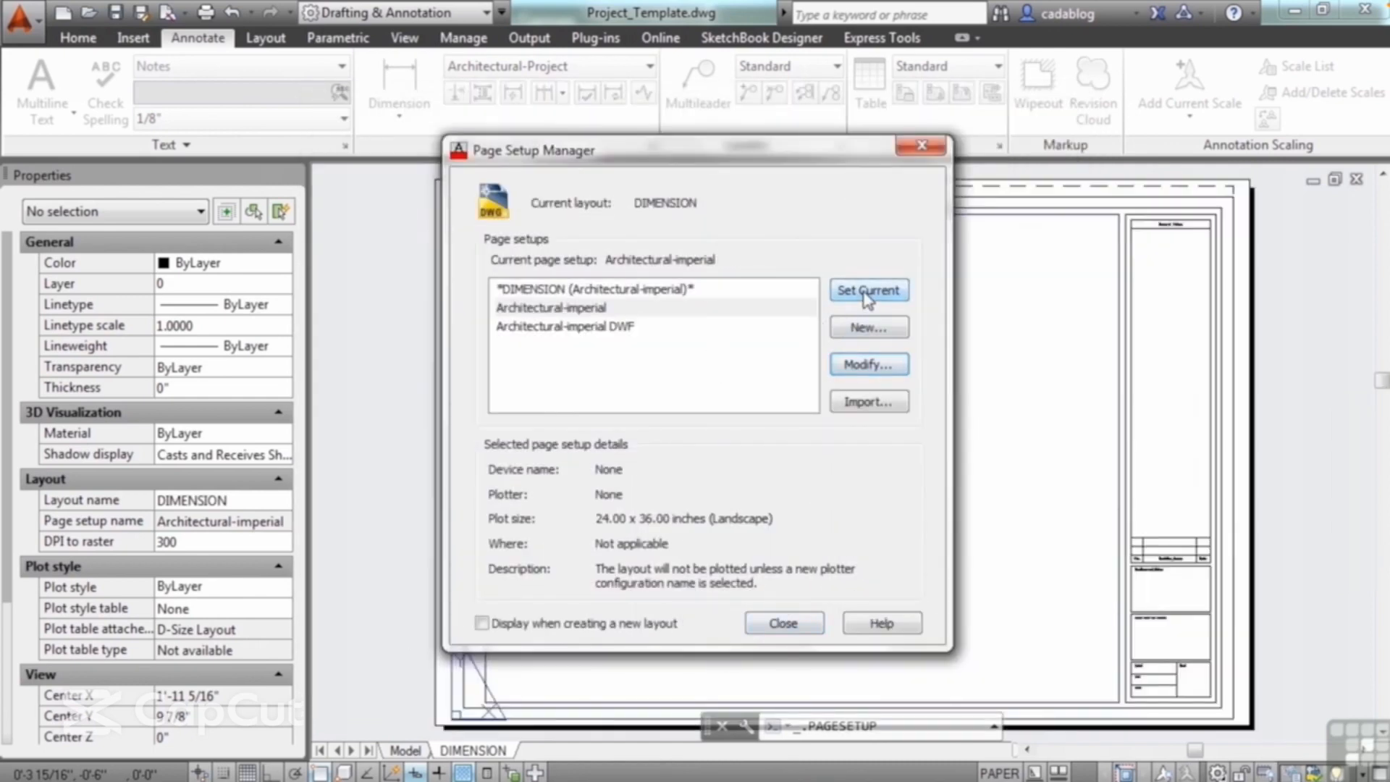
pyautogui.click(785, 622)
# - Examine how the title block border sits against the dashed printable area at the sheet's upper corners and lower edge
pyautogui.scroll(5, 461, 217)
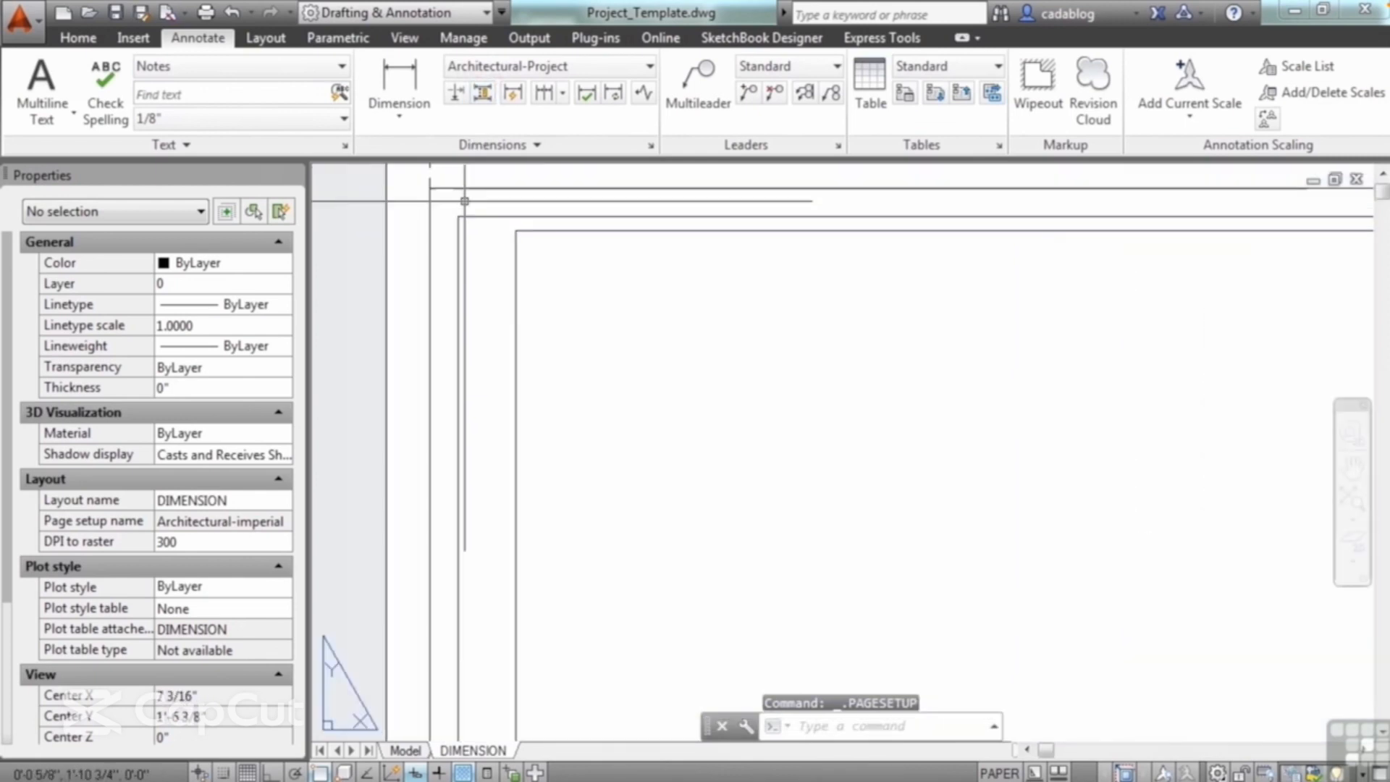
pyautogui.moveTo(465, 202); pyautogui.dragTo(462, 347, button='middle')
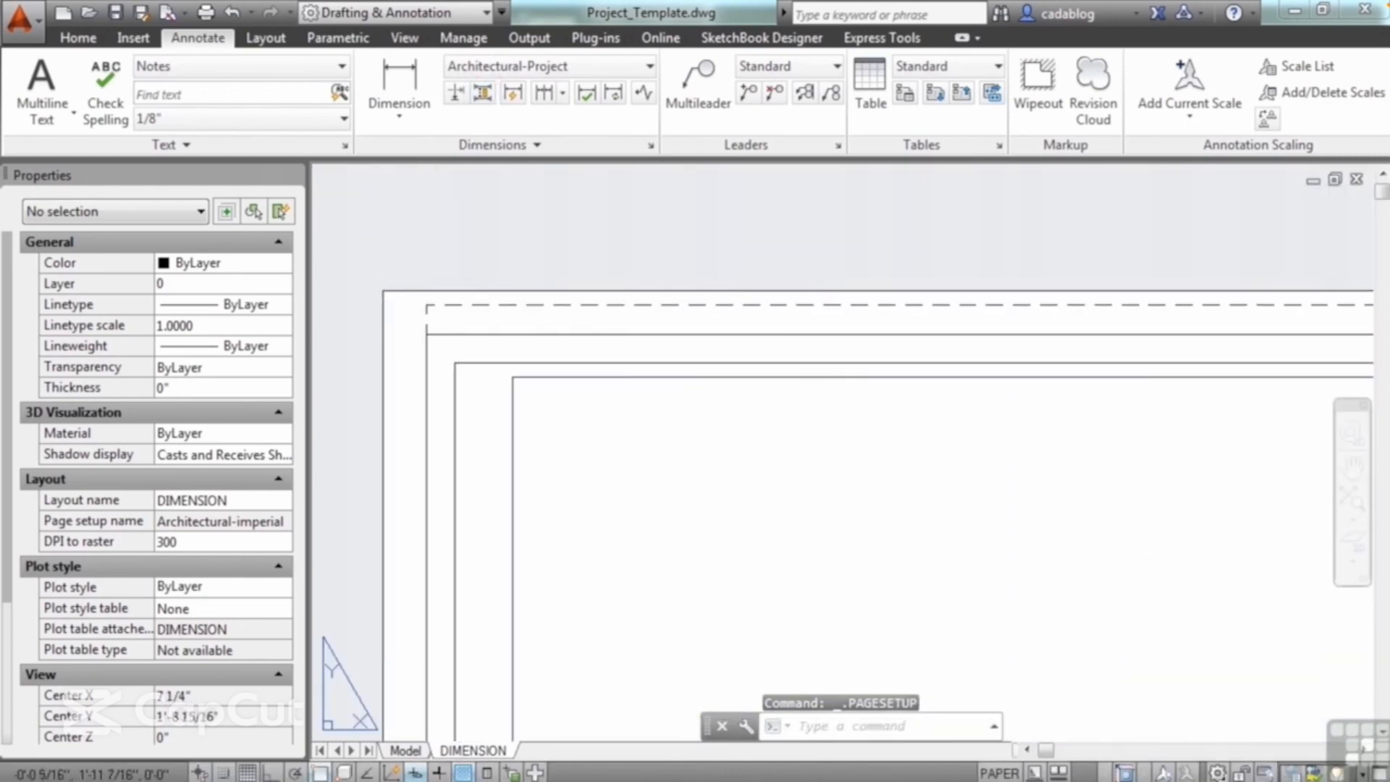
pyautogui.scroll(2, 405, 299)
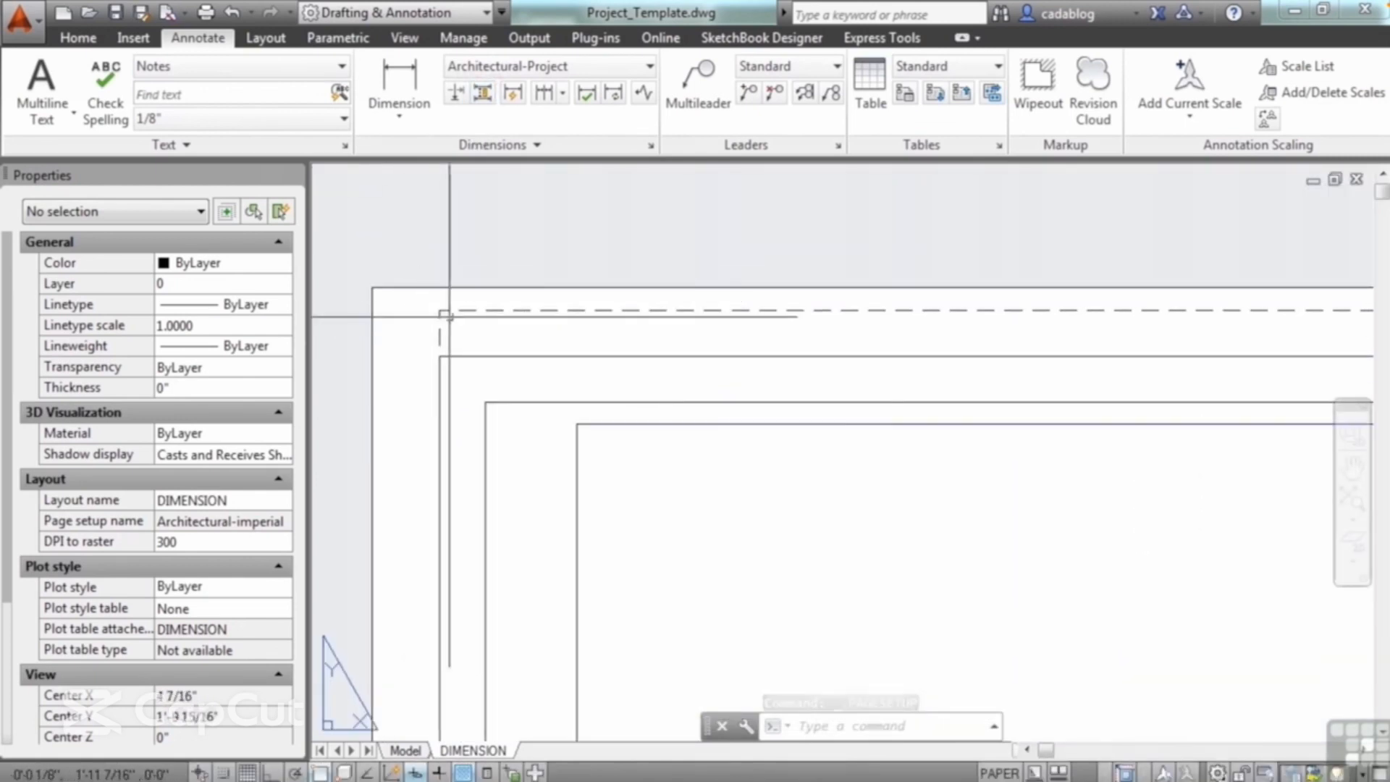
pyautogui.scroll(-6, 449, 316)
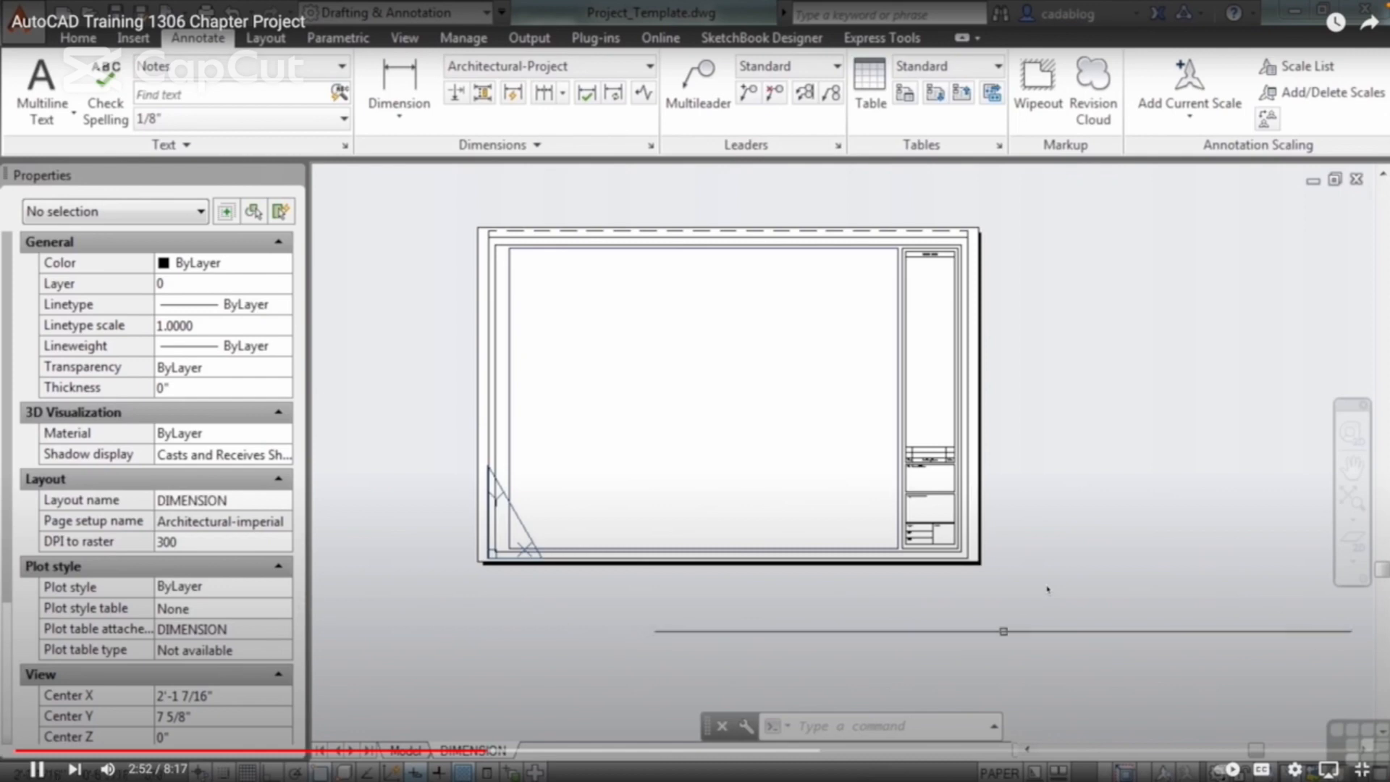
pyautogui.scroll(4, 908, 246)
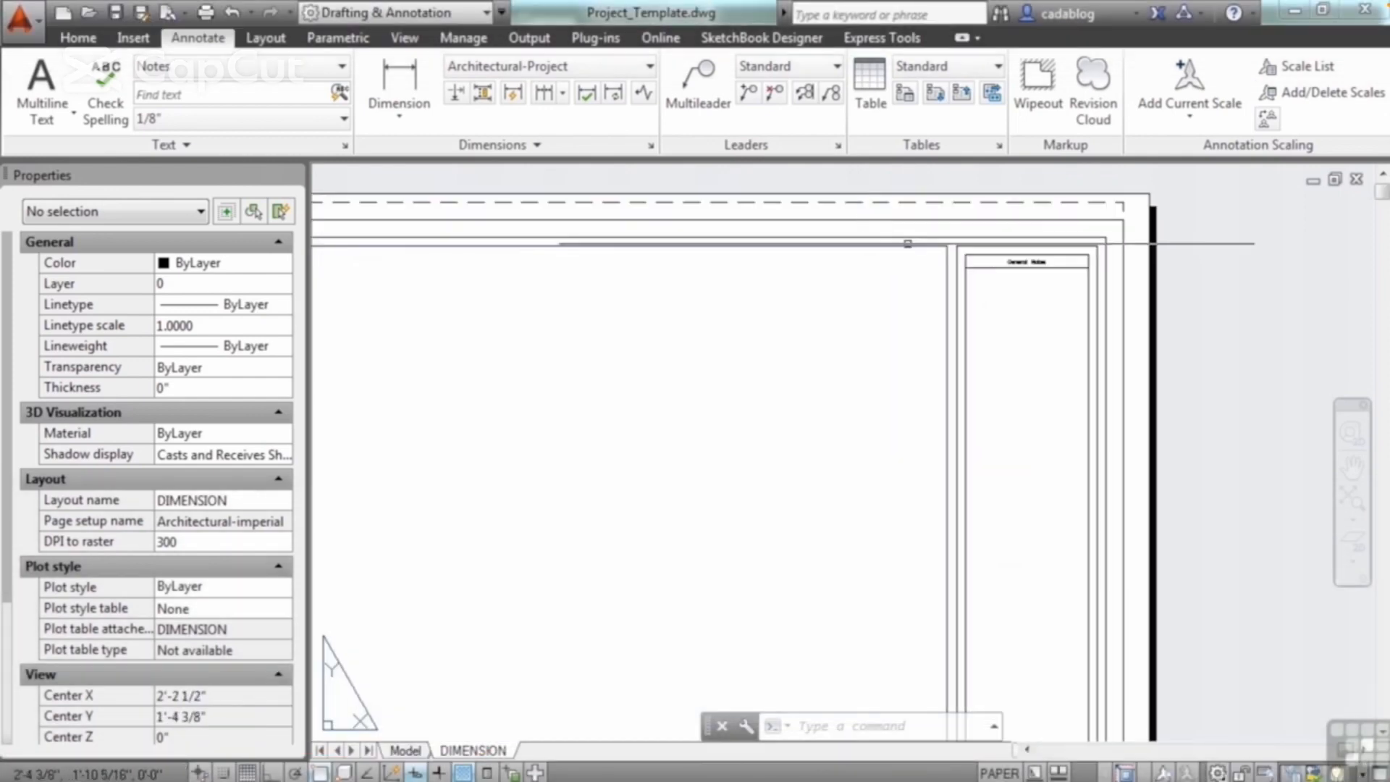
pyautogui.scroll(3, 999, 226)
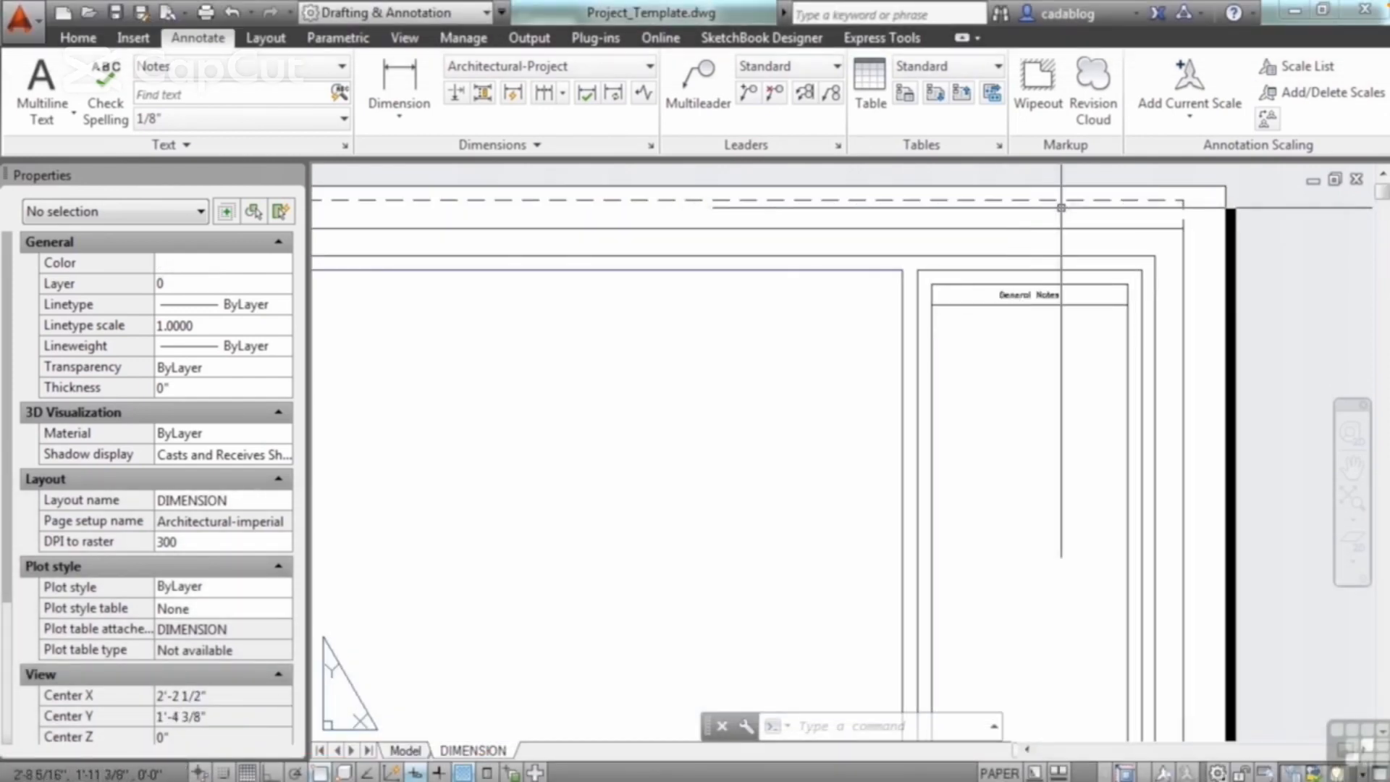
pyautogui.scroll(-2, 1061, 208)
pyautogui.scroll(4, 1071, 210)
pyautogui.scroll(-3, 1126, 217)
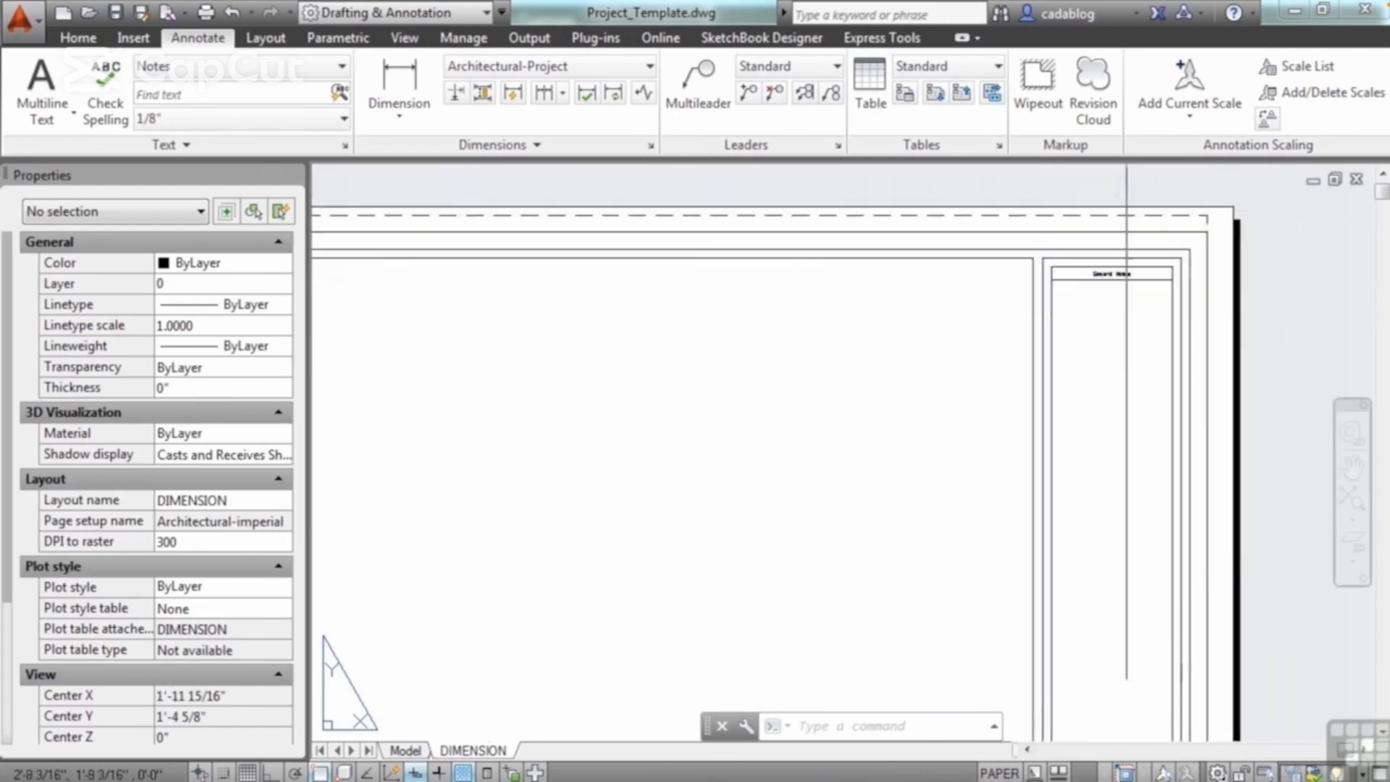
pyautogui.scroll(-2, 1126, 330)
pyautogui.moveTo(1073, 458); pyautogui.dragTo(1028, 329, button='middle')
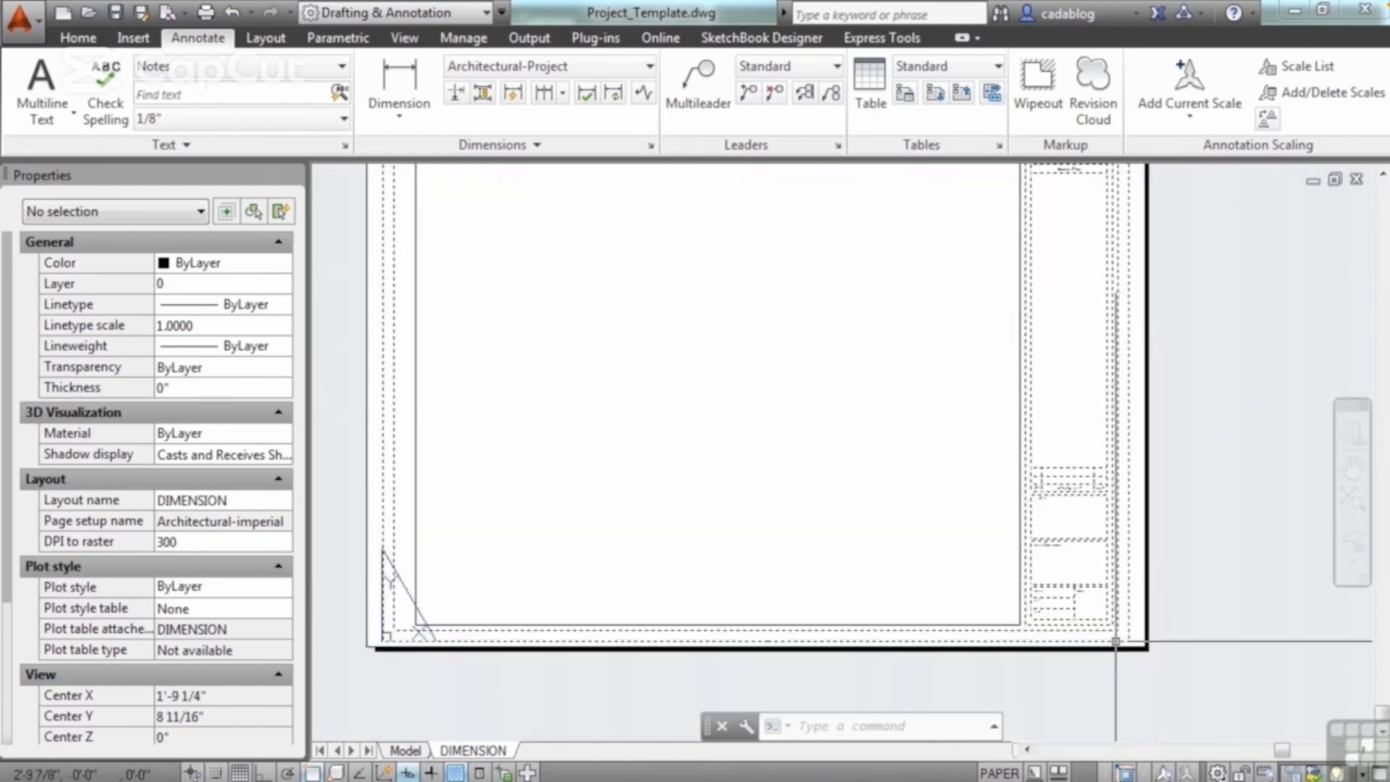
# - Move the title block and viewport straight up about 1/4 inch with Ortho on to center them within the printable area
pyautogui.write('m')
pyautogui.press('Return')
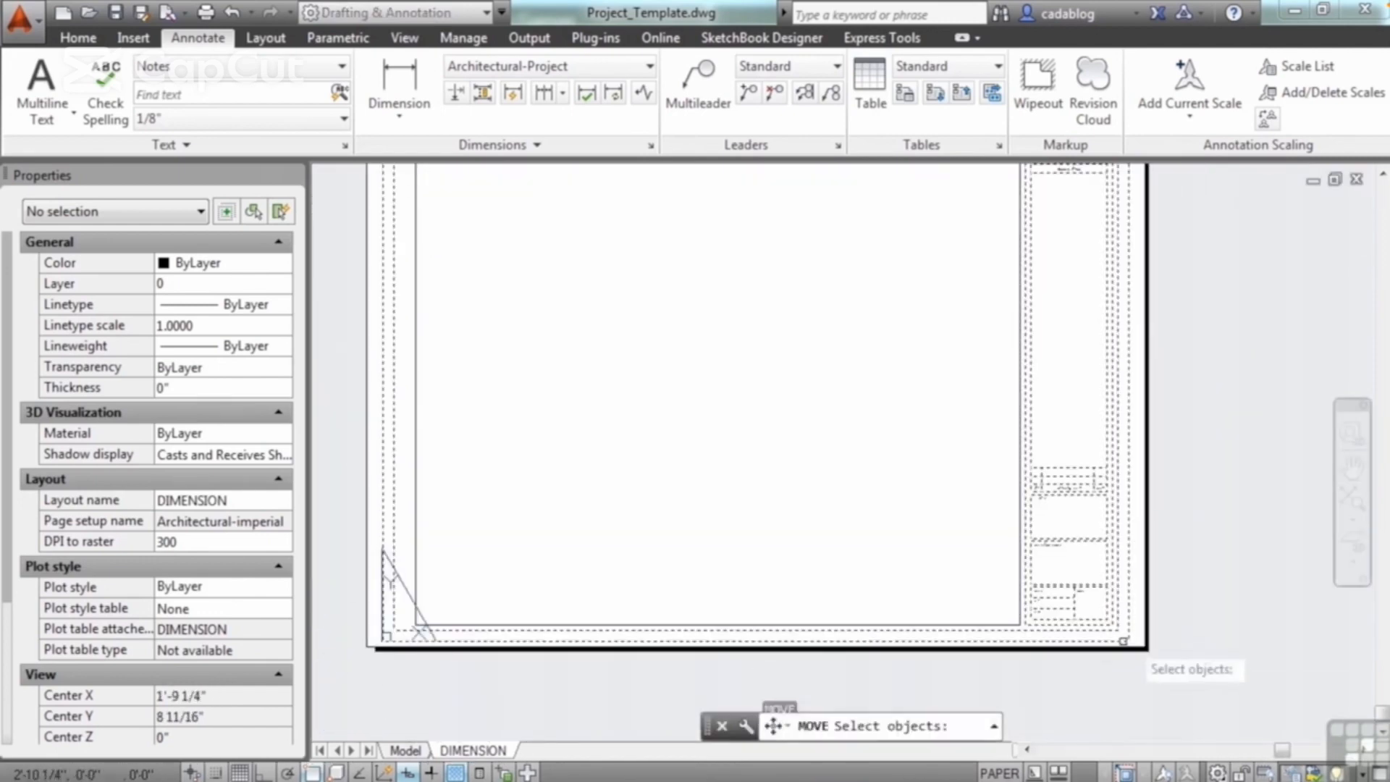
pyautogui.scroll(-2, 759, 452)
pyautogui.click(488, 213)
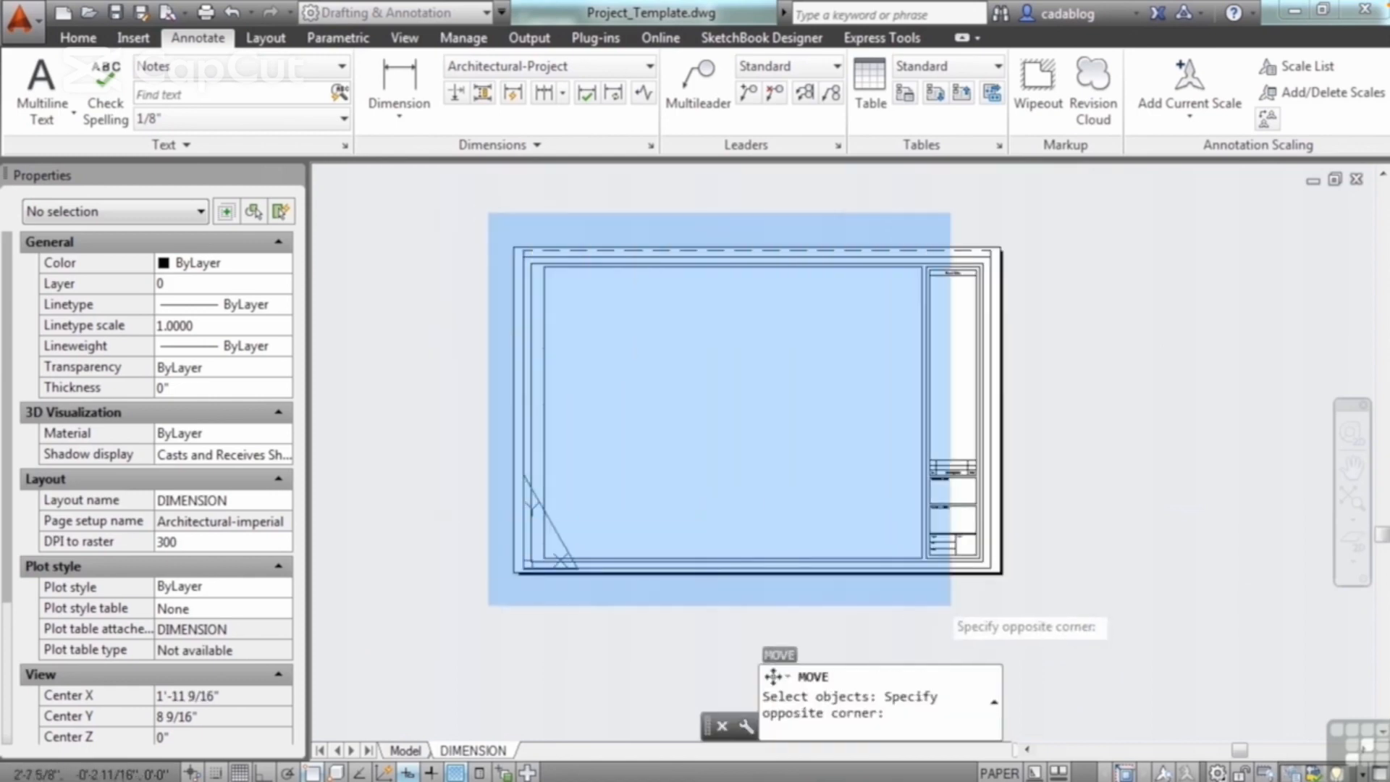
pyautogui.click(1054, 611)
pyautogui.scroll(3, 1028, 270)
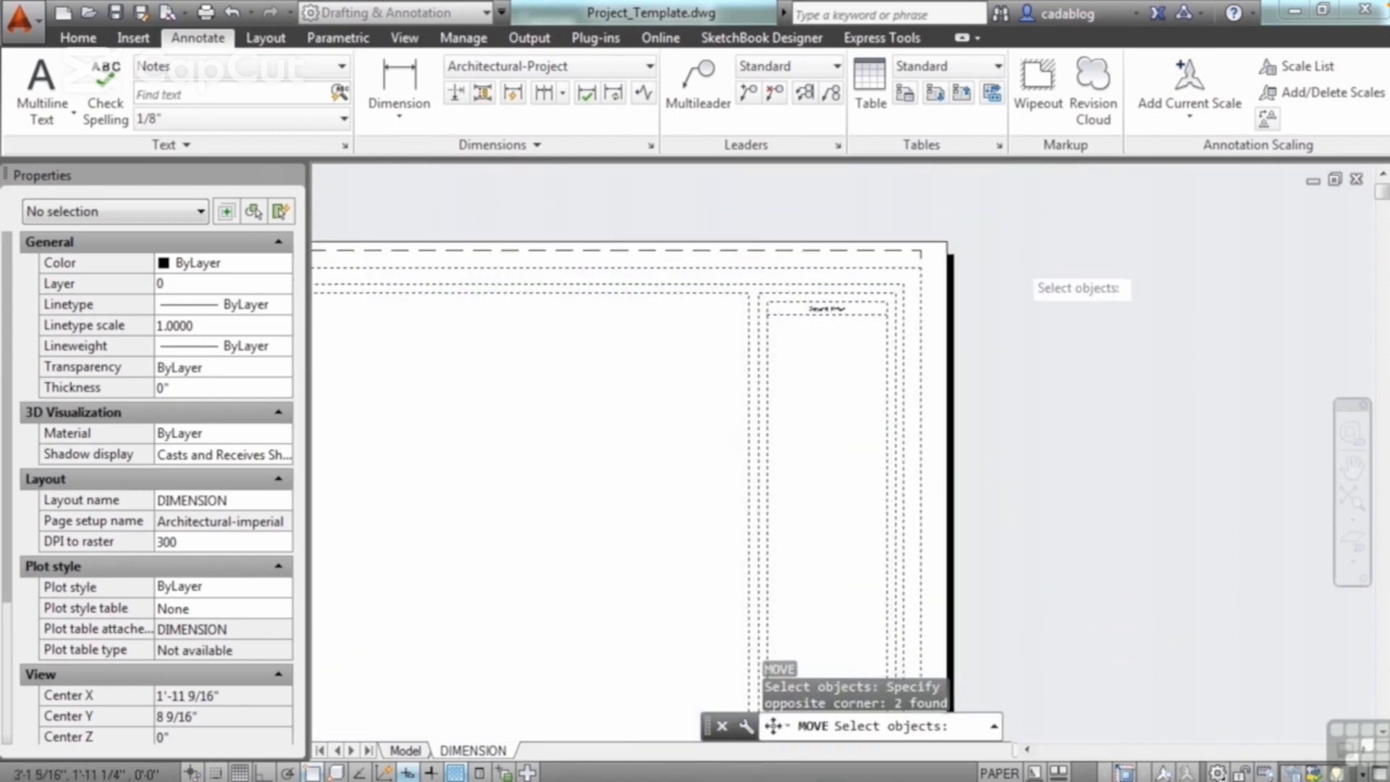
pyautogui.scroll(5, 1021, 271)
pyautogui.press('Return')
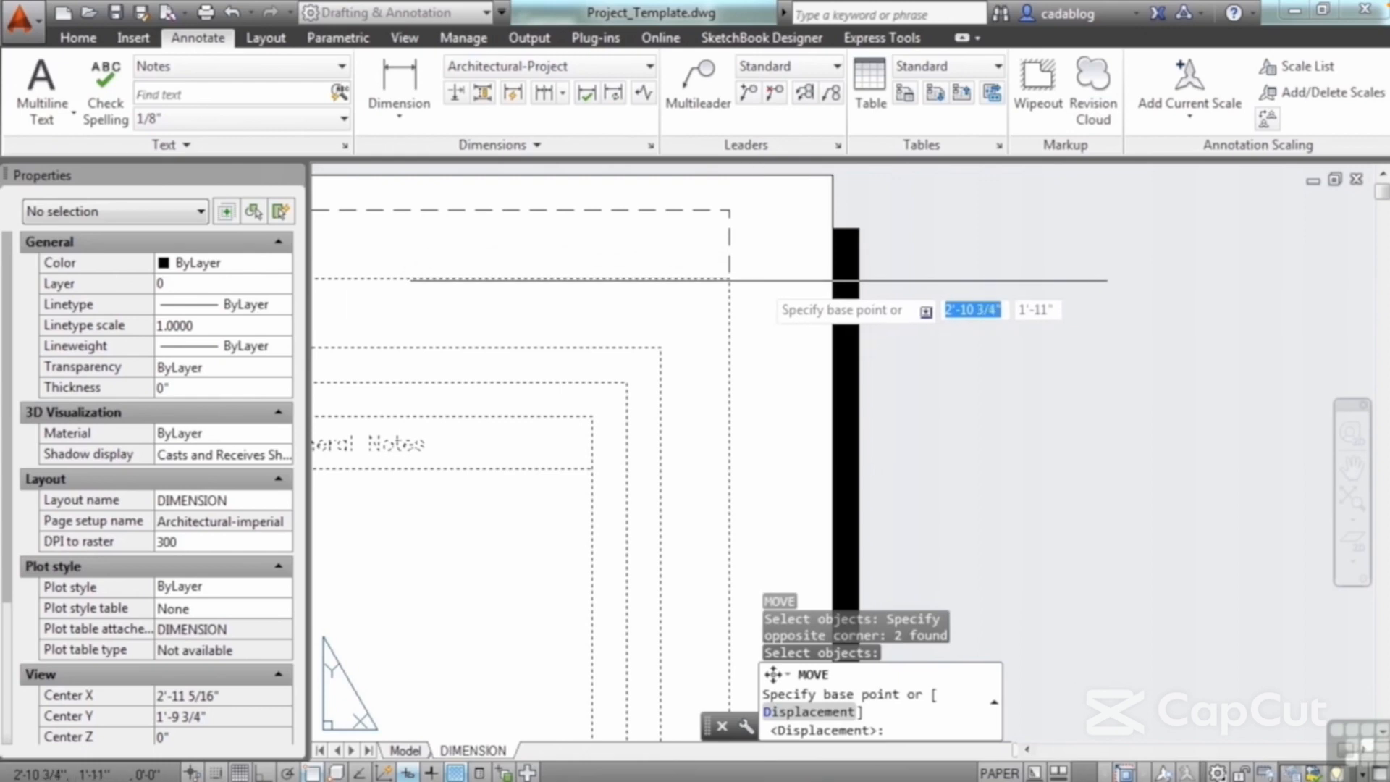
pyautogui.click(761, 279)
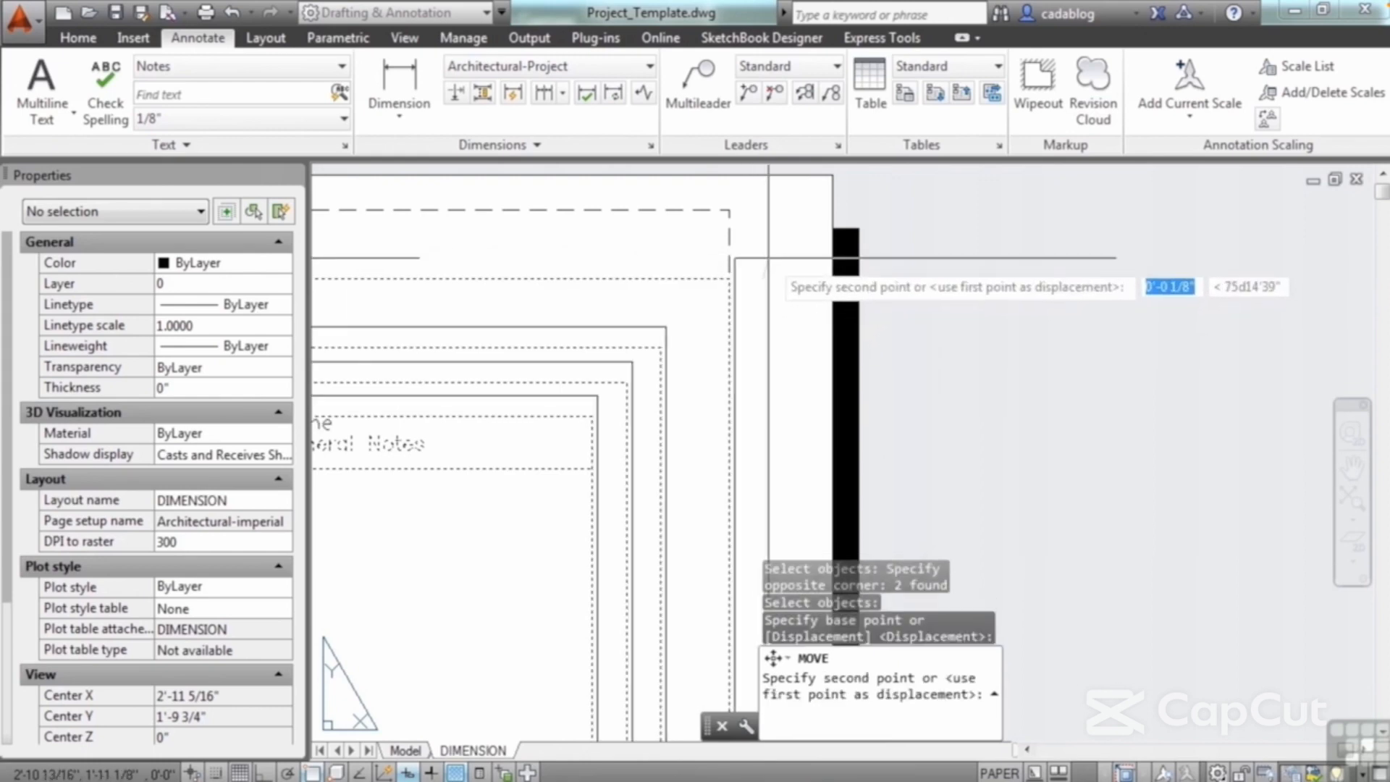
pyautogui.press('F8')
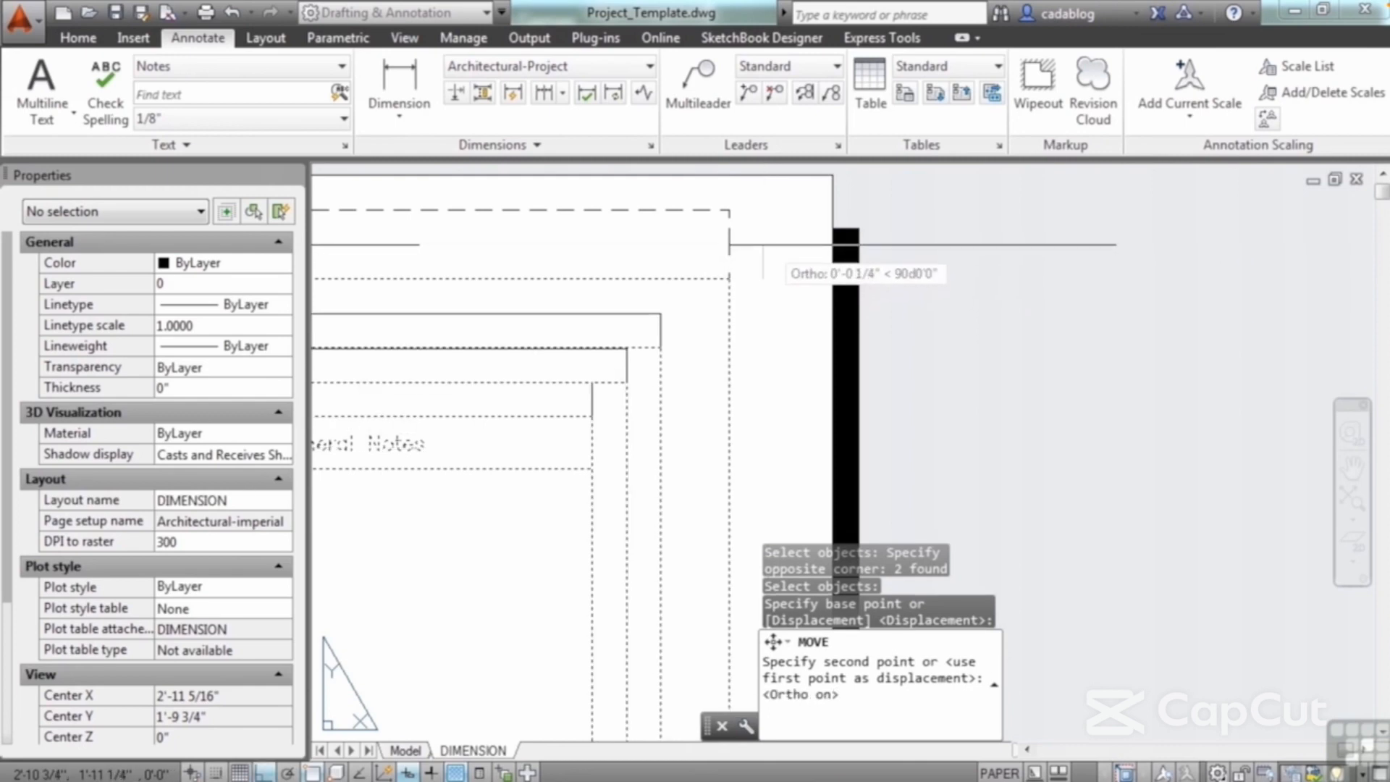
pyautogui.click(762, 244)
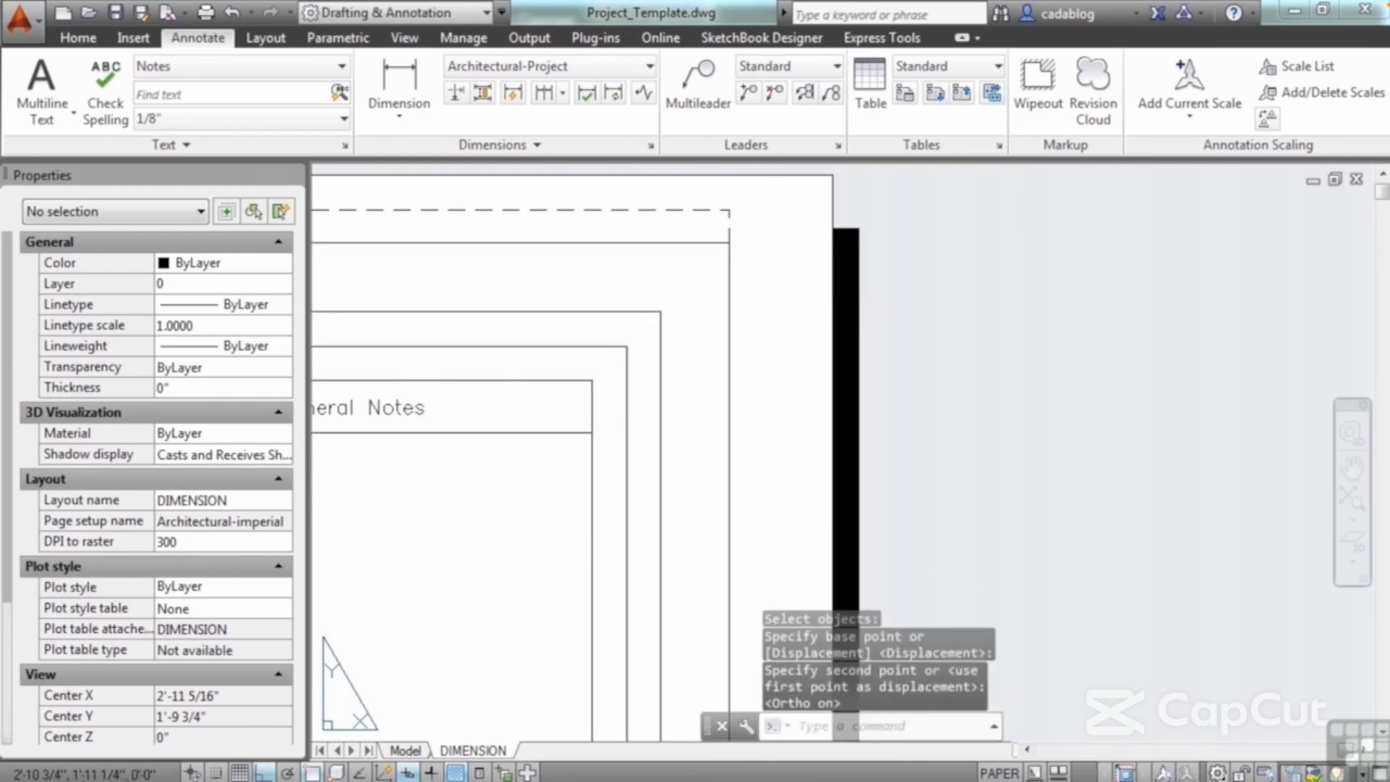
pyautogui.scroll(-10, 875, 254)
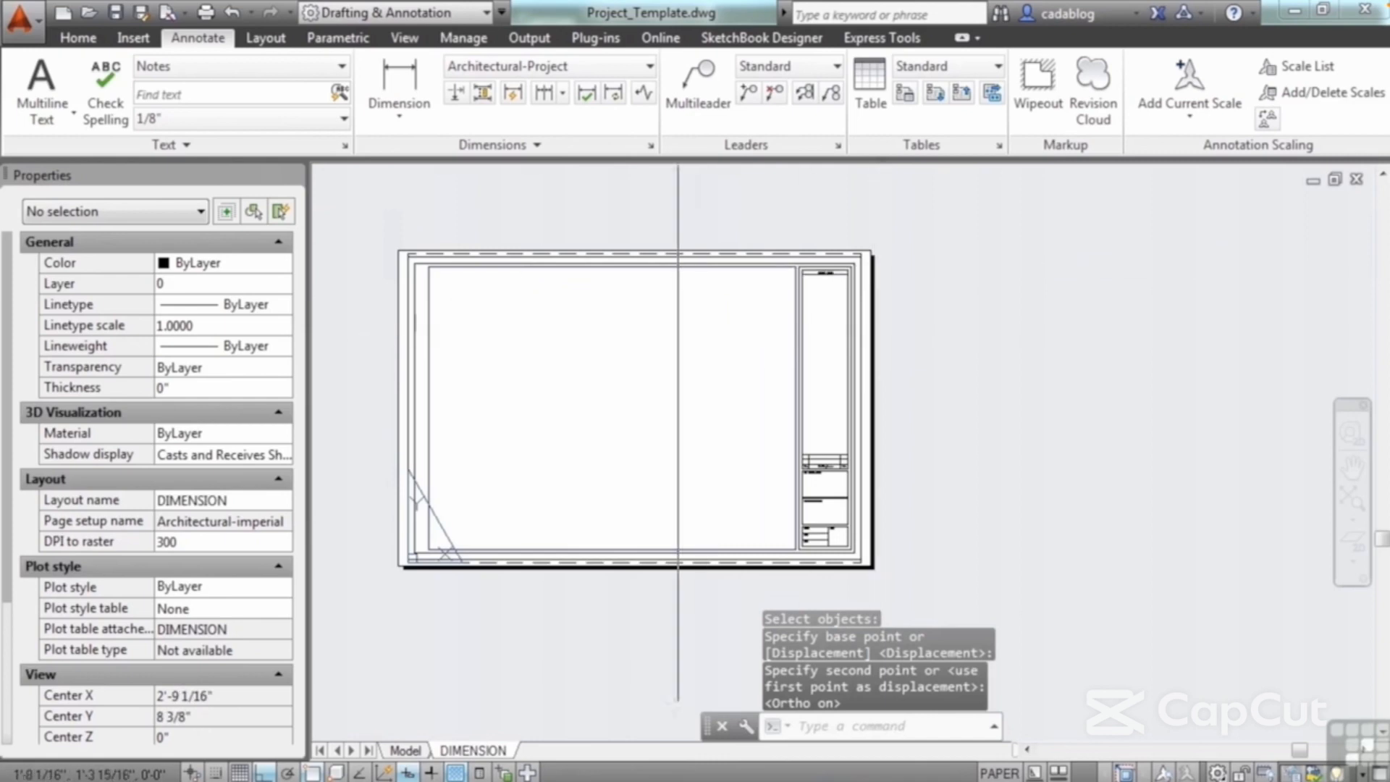
pyautogui.scroll(2, 679, 521)
pyautogui.scroll(-4, 970, 530)
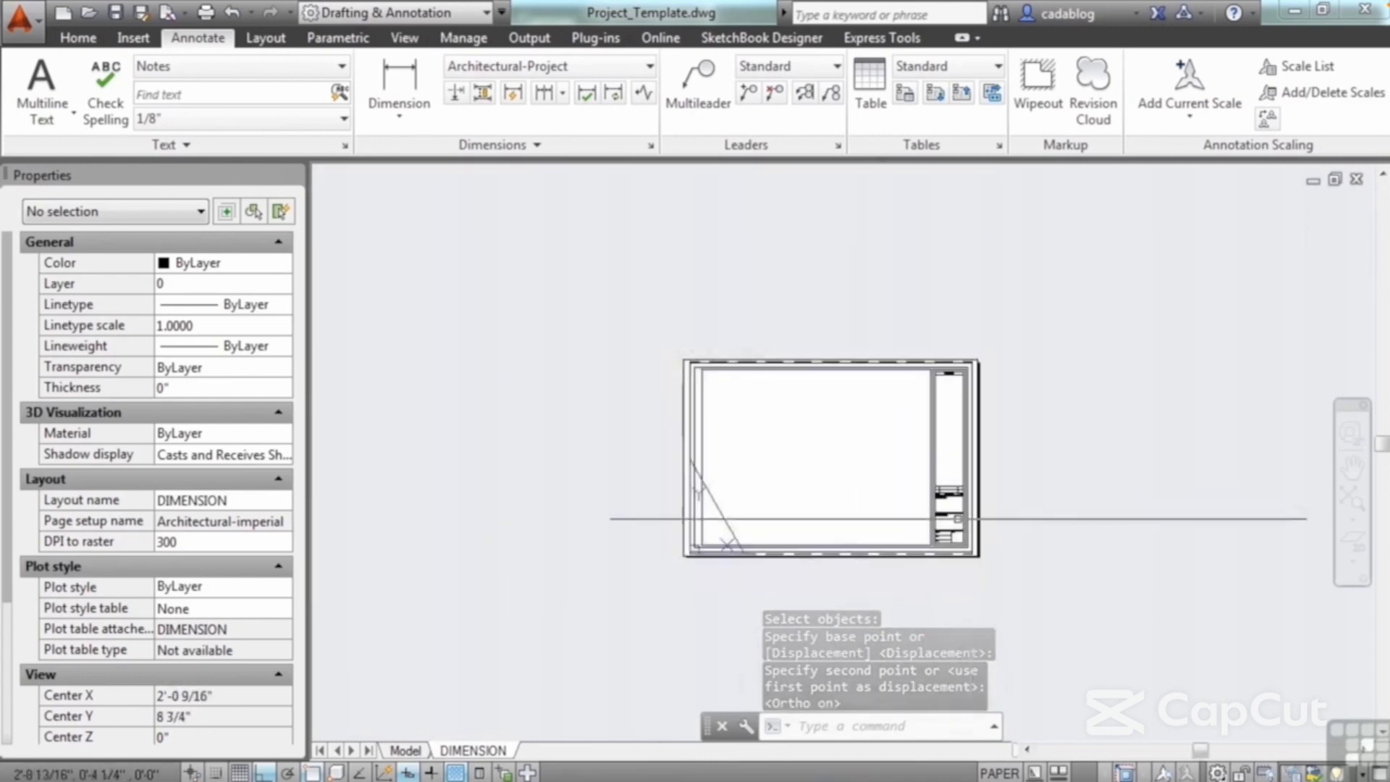
pyautogui.scroll(2, 958, 518)
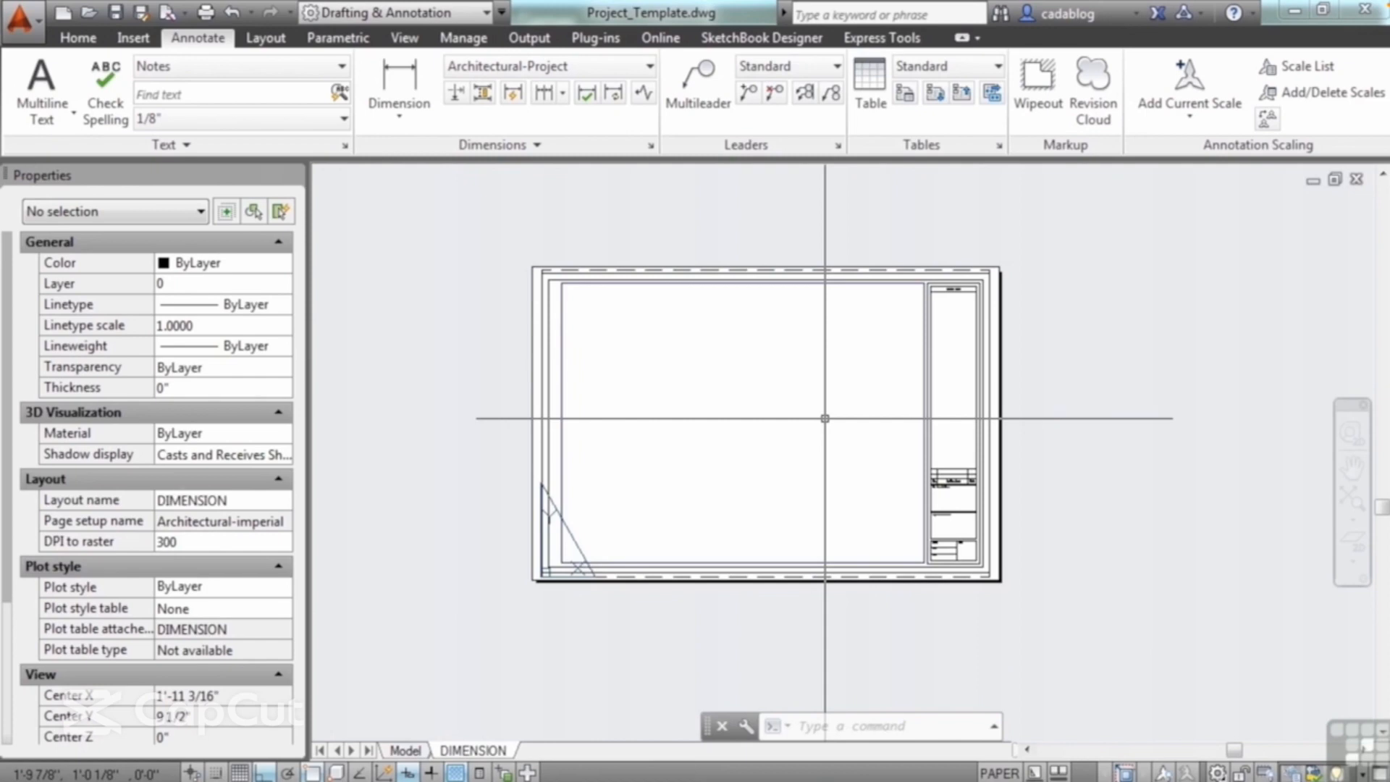
# - Create a new page setup named PDF for the DIMENSION layout, starting with the Architectural-imperial setup
pyautogui.rightClick(472, 753)
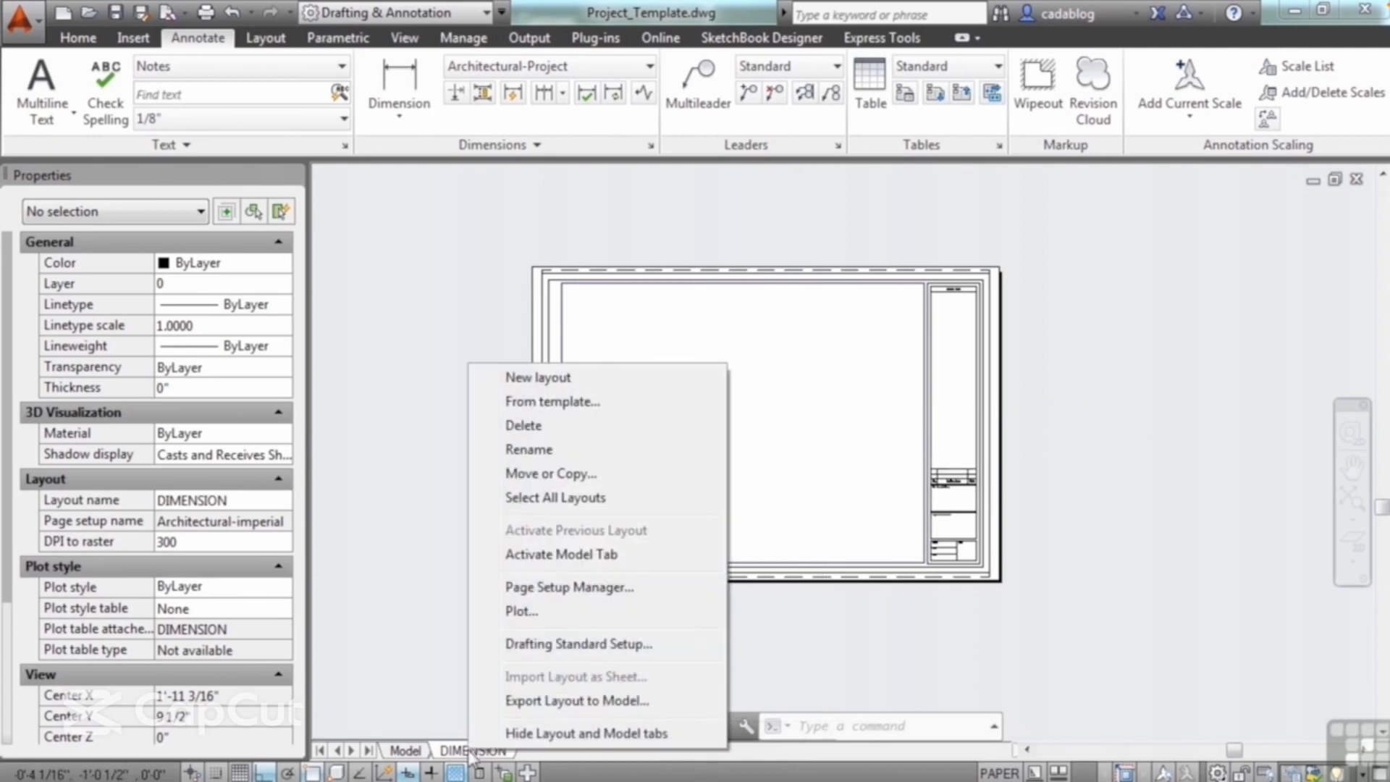
pyautogui.click(594, 593)
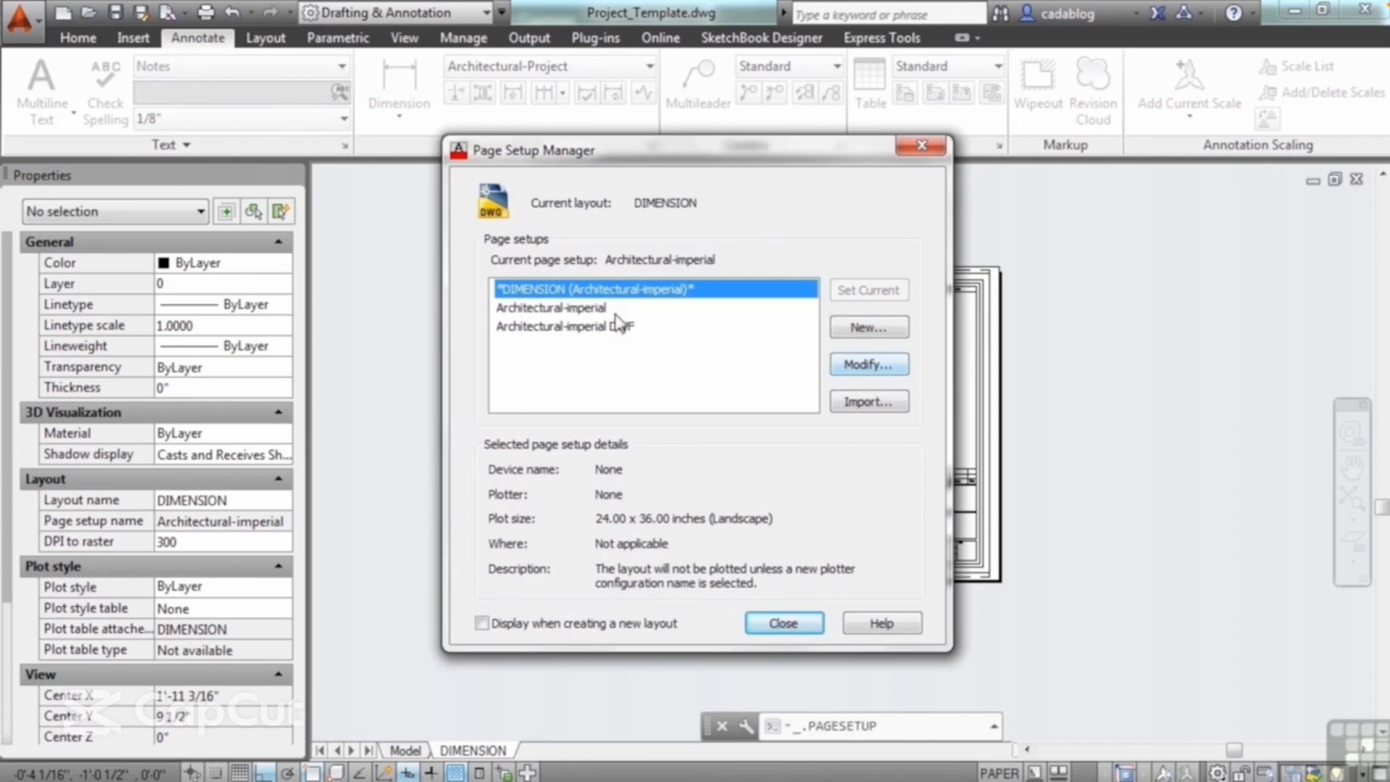
pyautogui.click(586, 308)
pyautogui.click(869, 327)
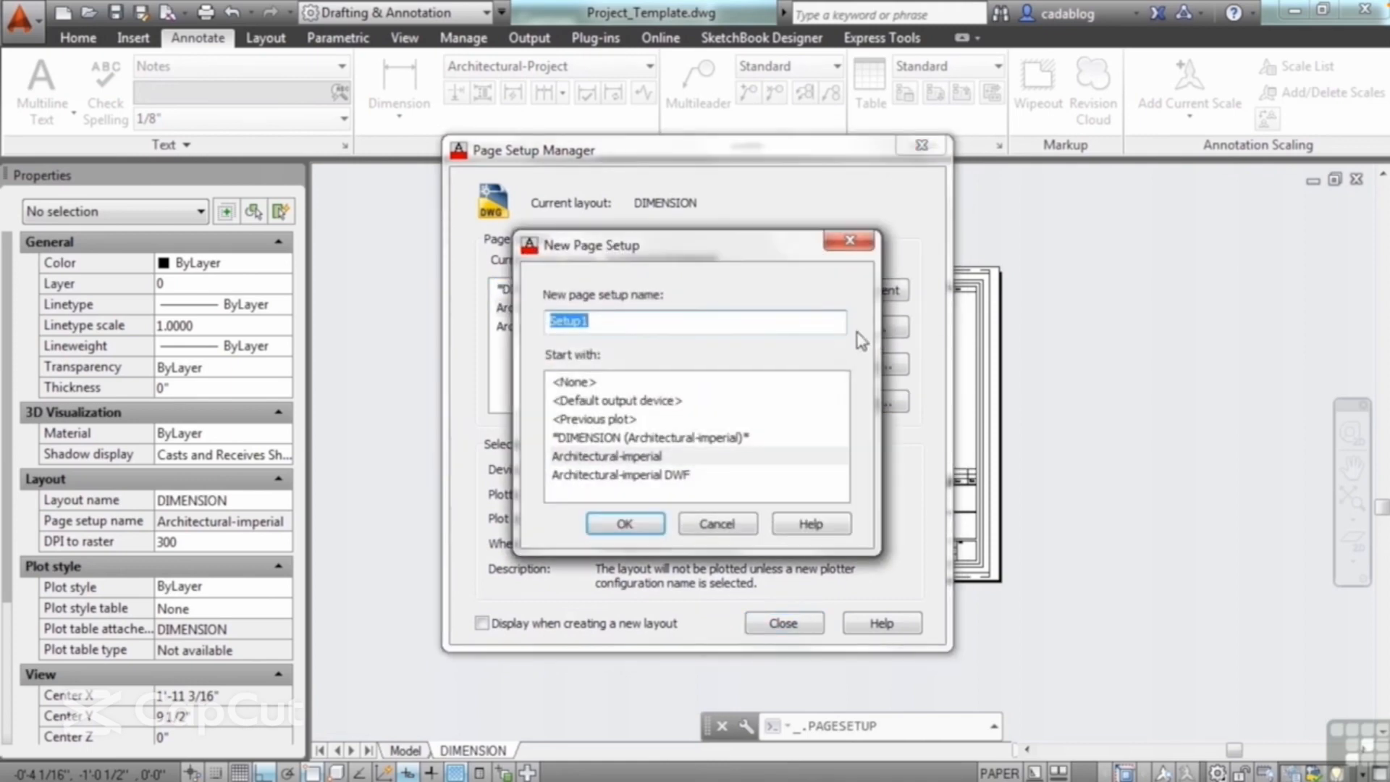
pyautogui.write('PDF')
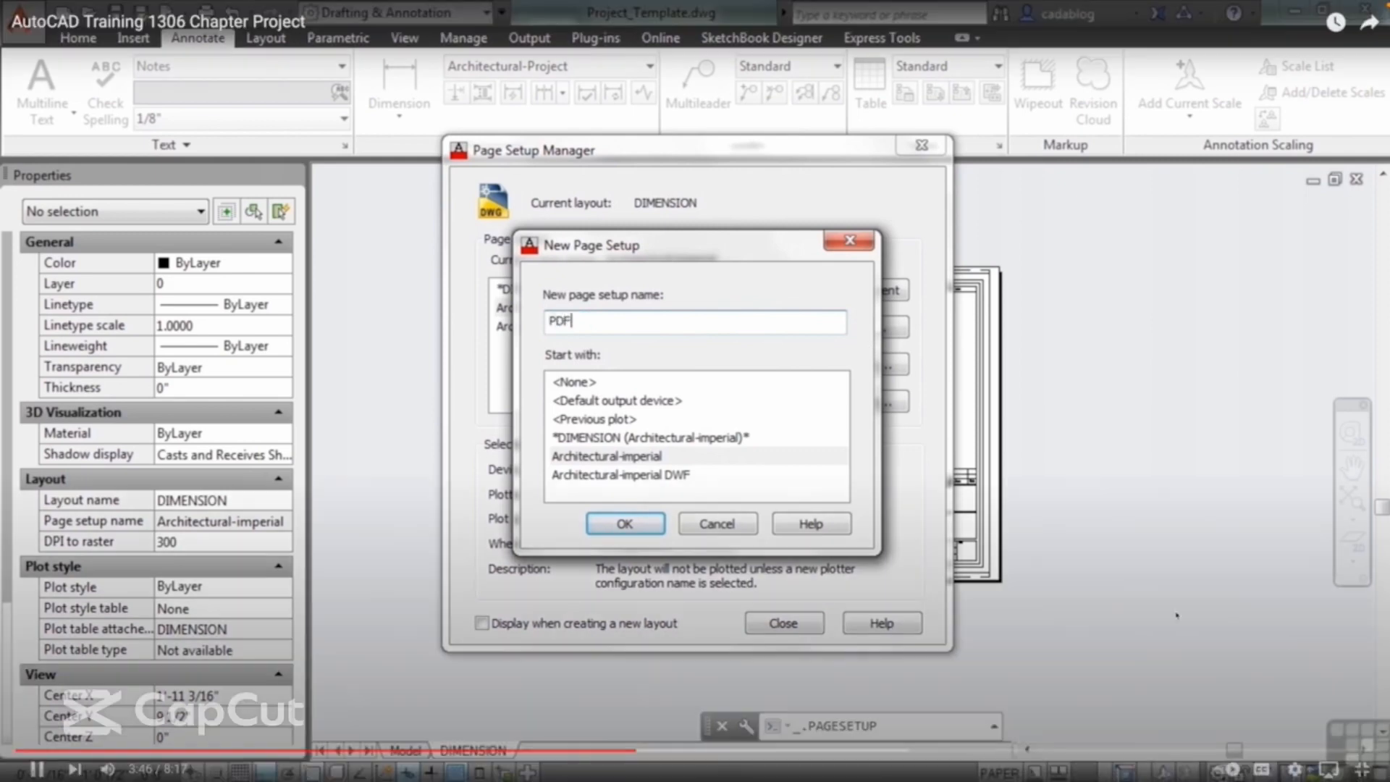
pyautogui.click(624, 525)
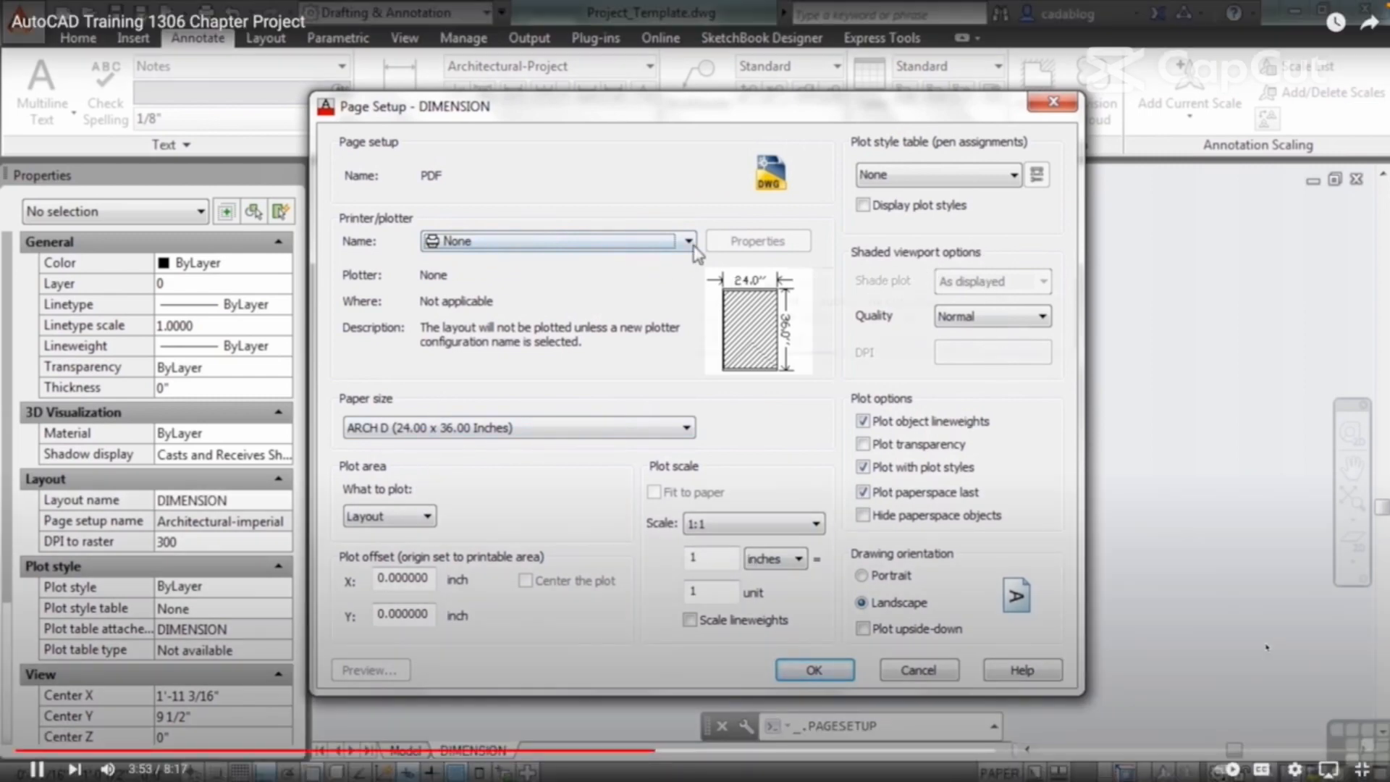
# - Set the PDF page setup's plotter to DWG To PDF.pc3 and its plot style table to acad.stb
pyautogui.click(687, 241)
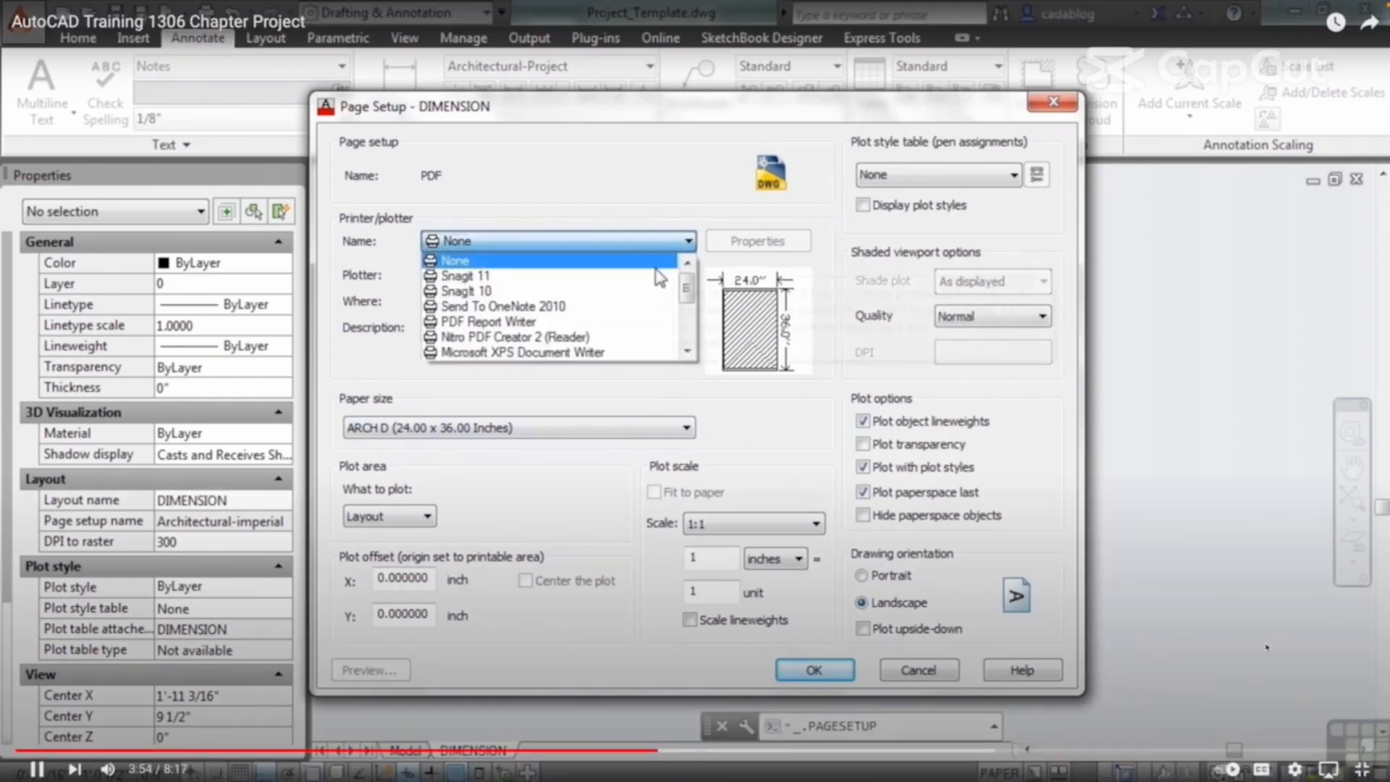
pyautogui.scroll(-1, 649, 279)
pyautogui.scroll(1, 620, 275)
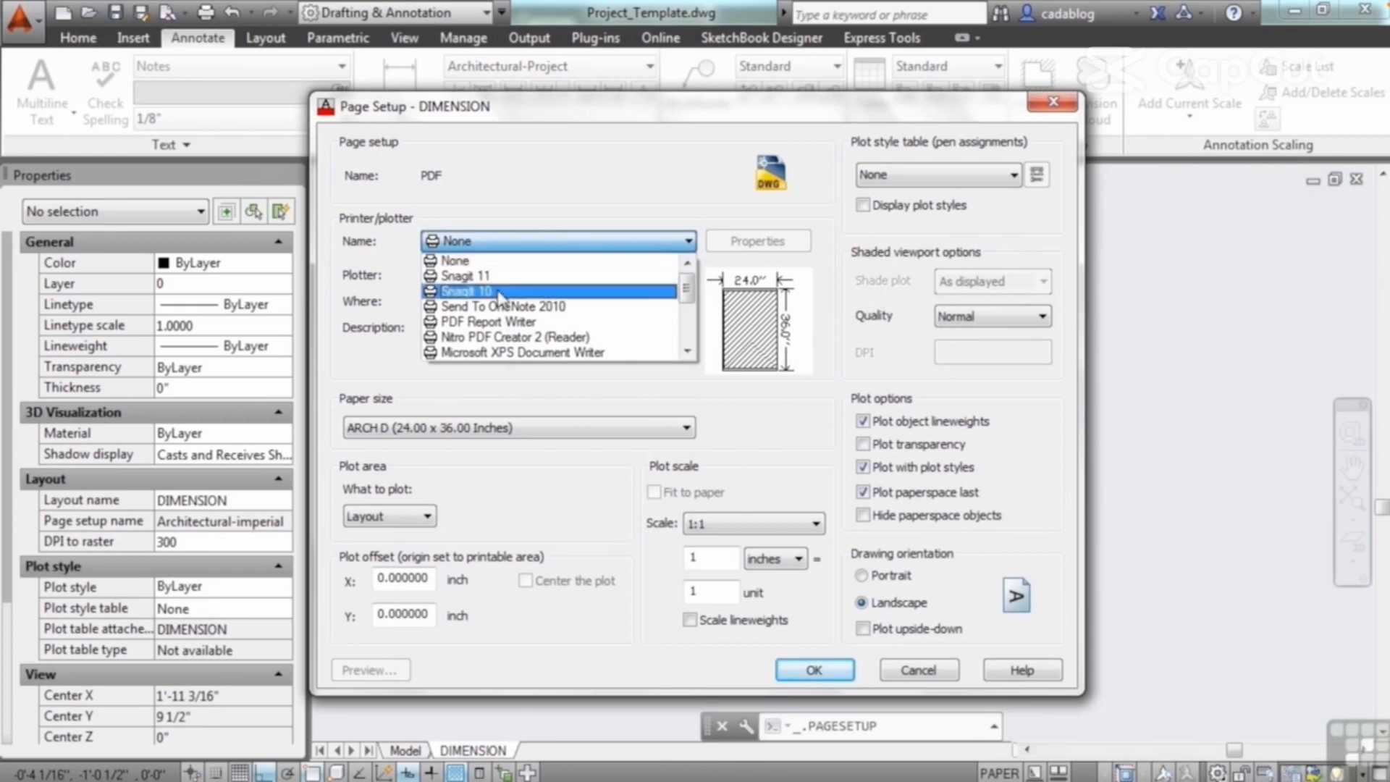
pyautogui.scroll(-1, 506, 299)
pyautogui.scroll(-2, 516, 304)
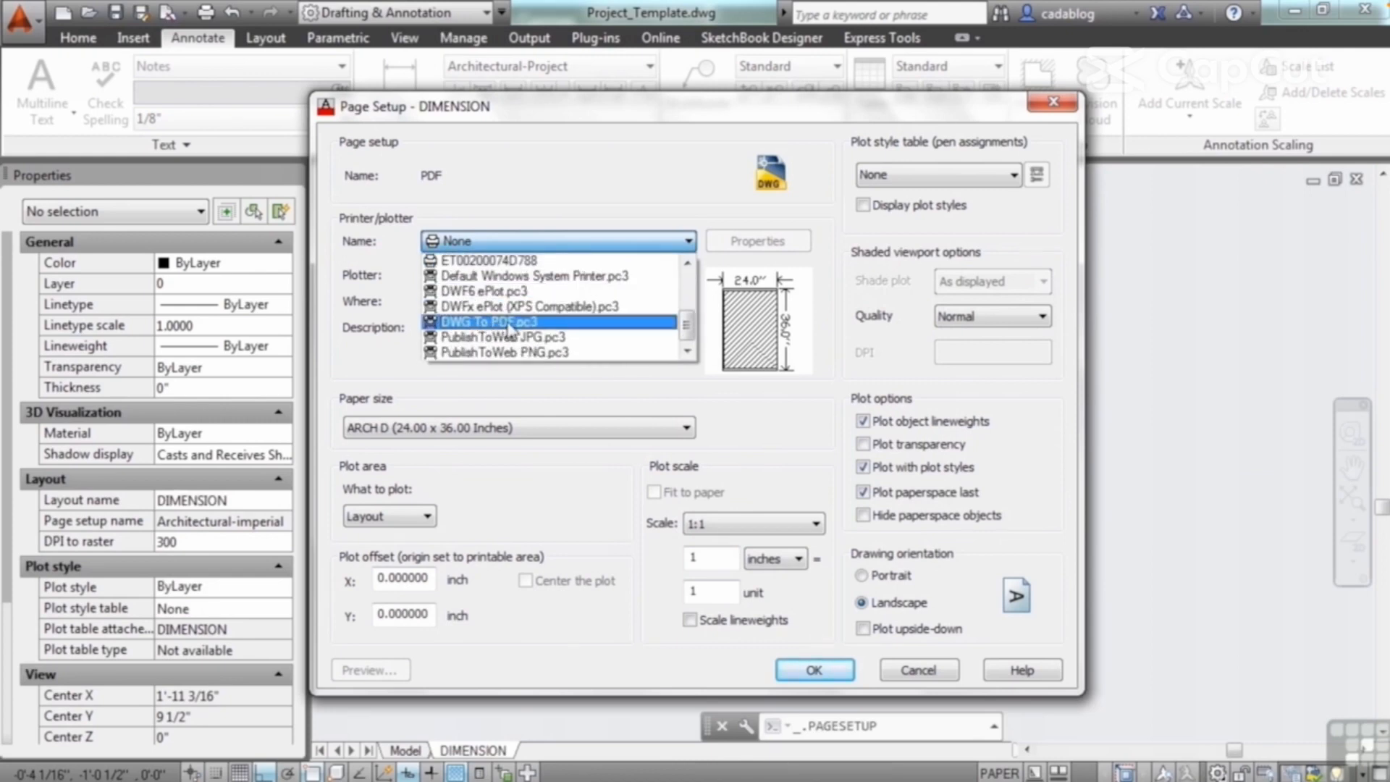
pyautogui.click(520, 322)
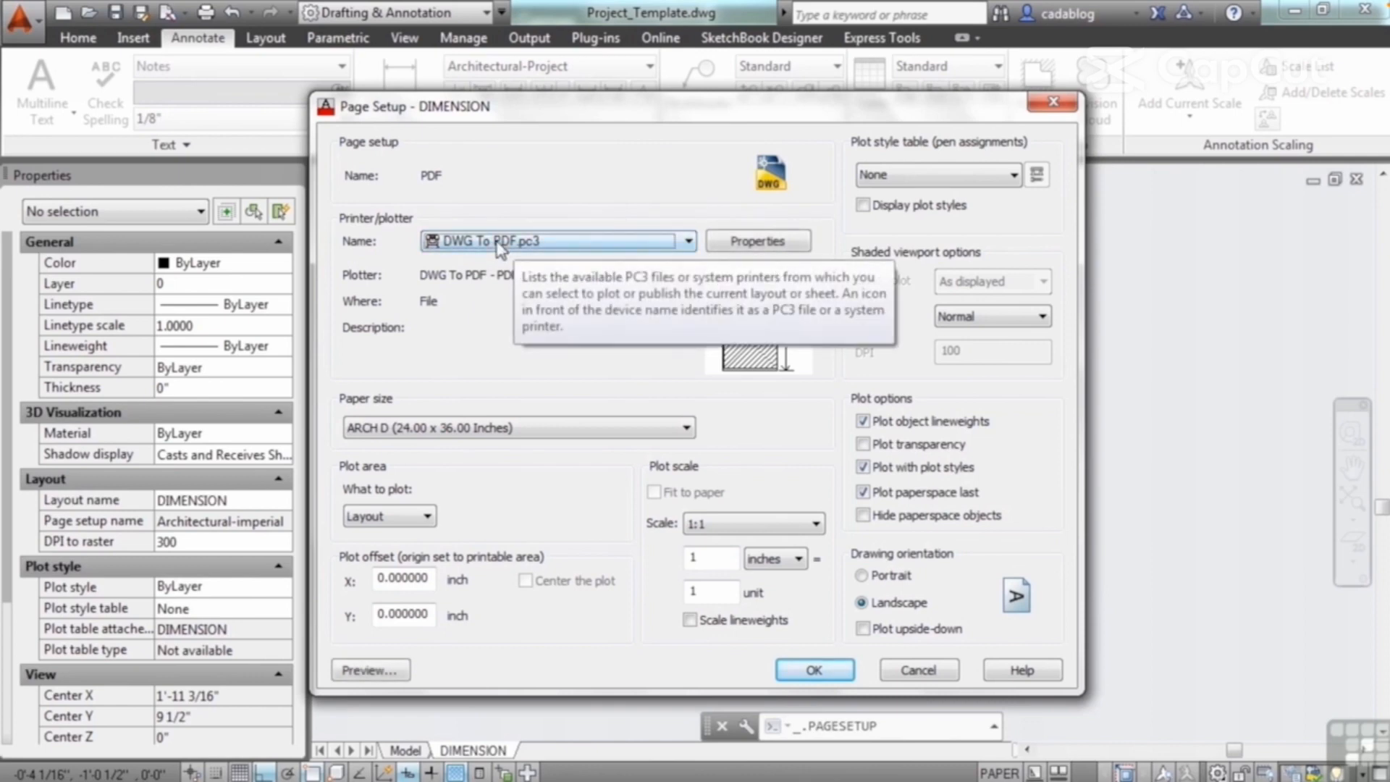
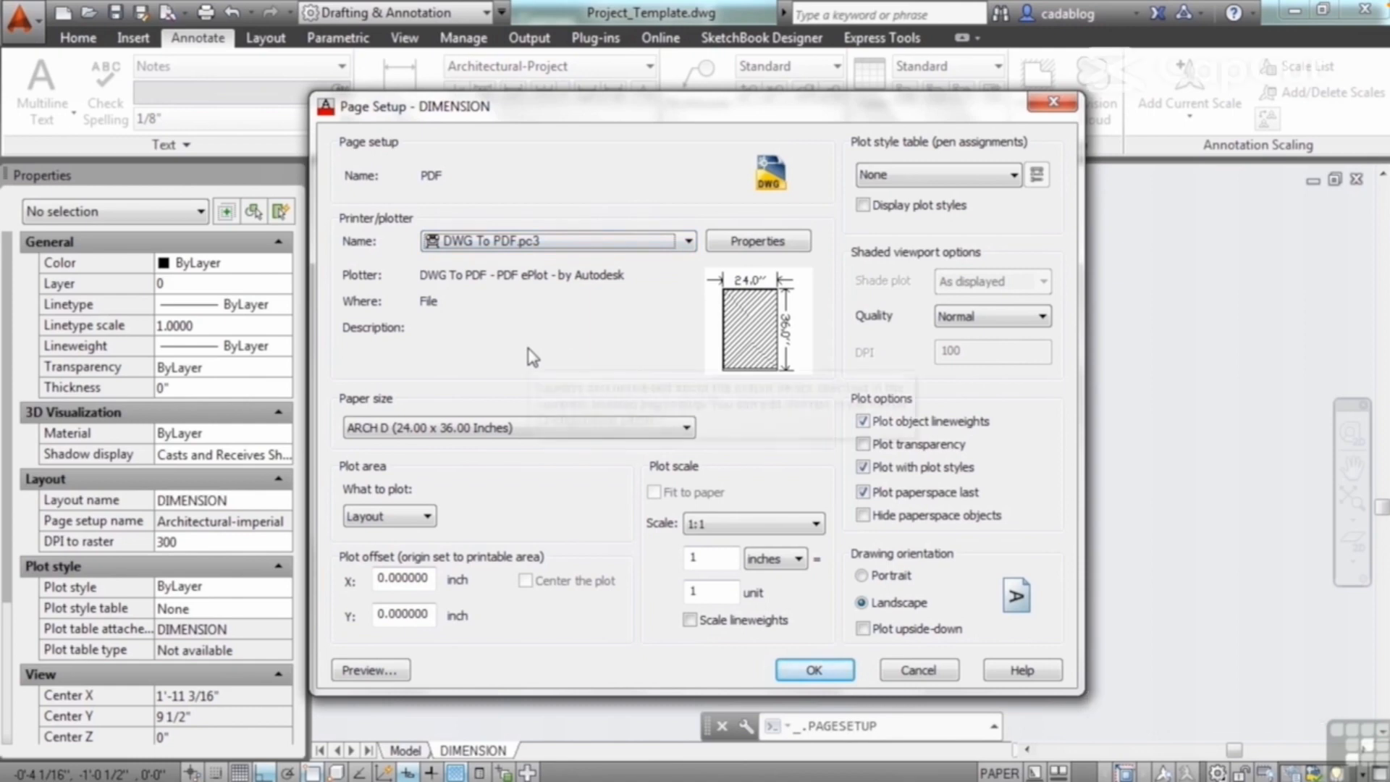
pyautogui.click(993, 179)
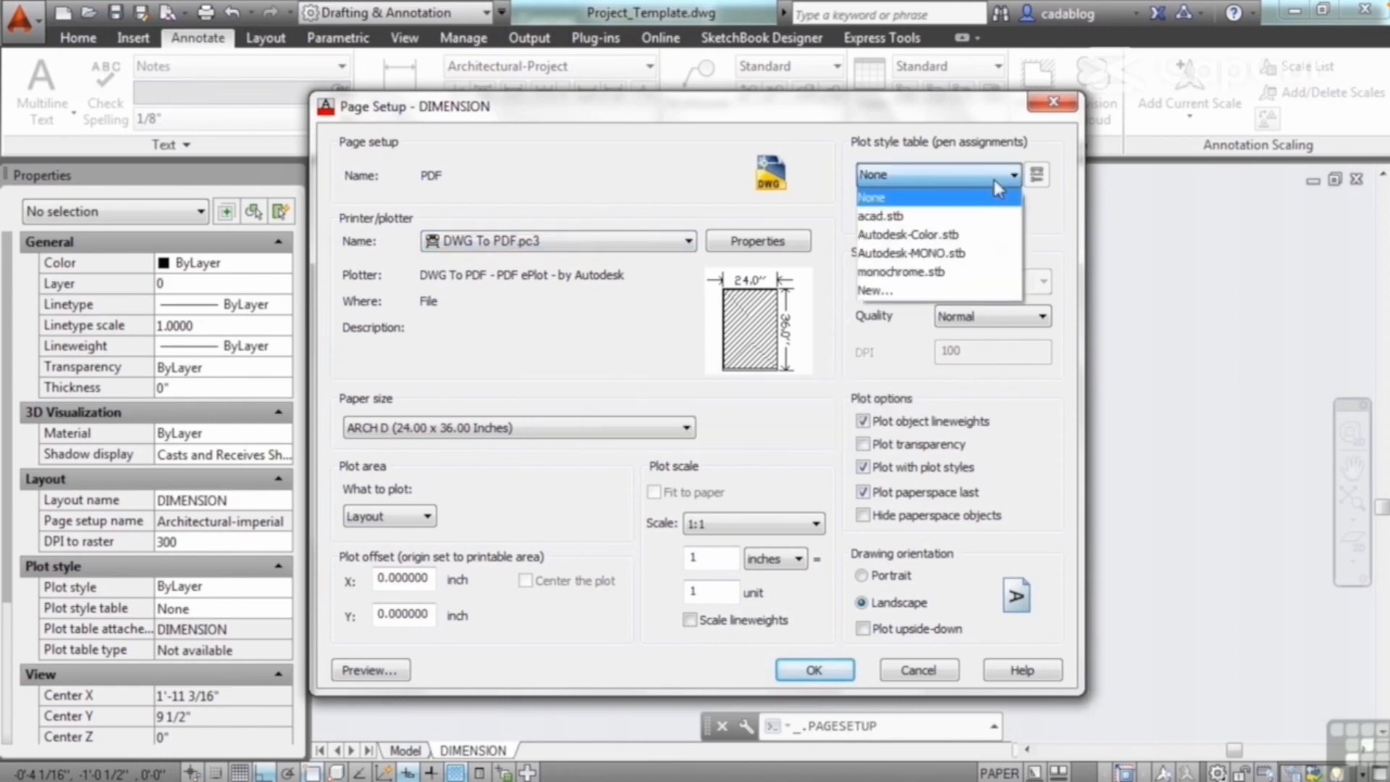
pyautogui.click(906, 219)
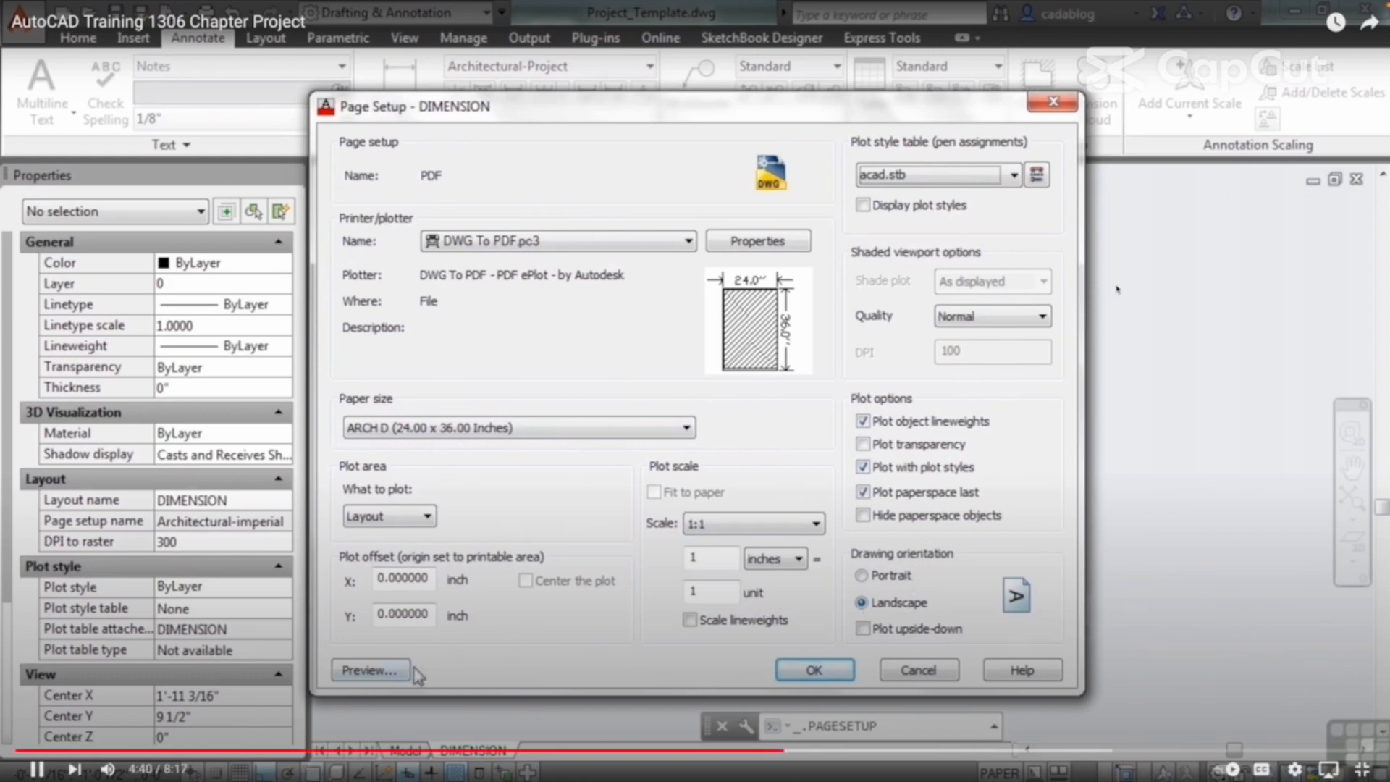
# - Preview the plot of the PDF page setup, exit the preview and accept the setup
pyautogui.click(1224, 238)
pyautogui.moveTo(1017, 5)
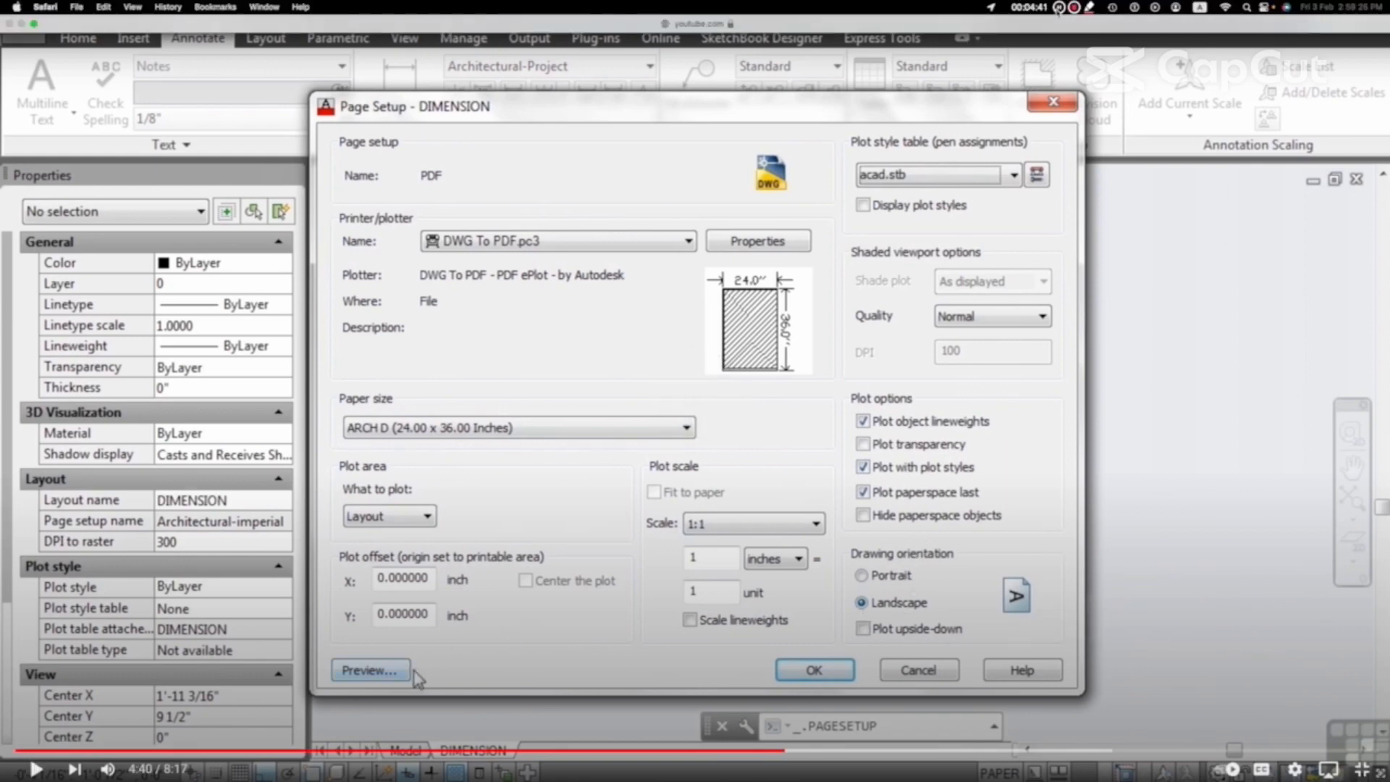
pyautogui.click(395, 671)
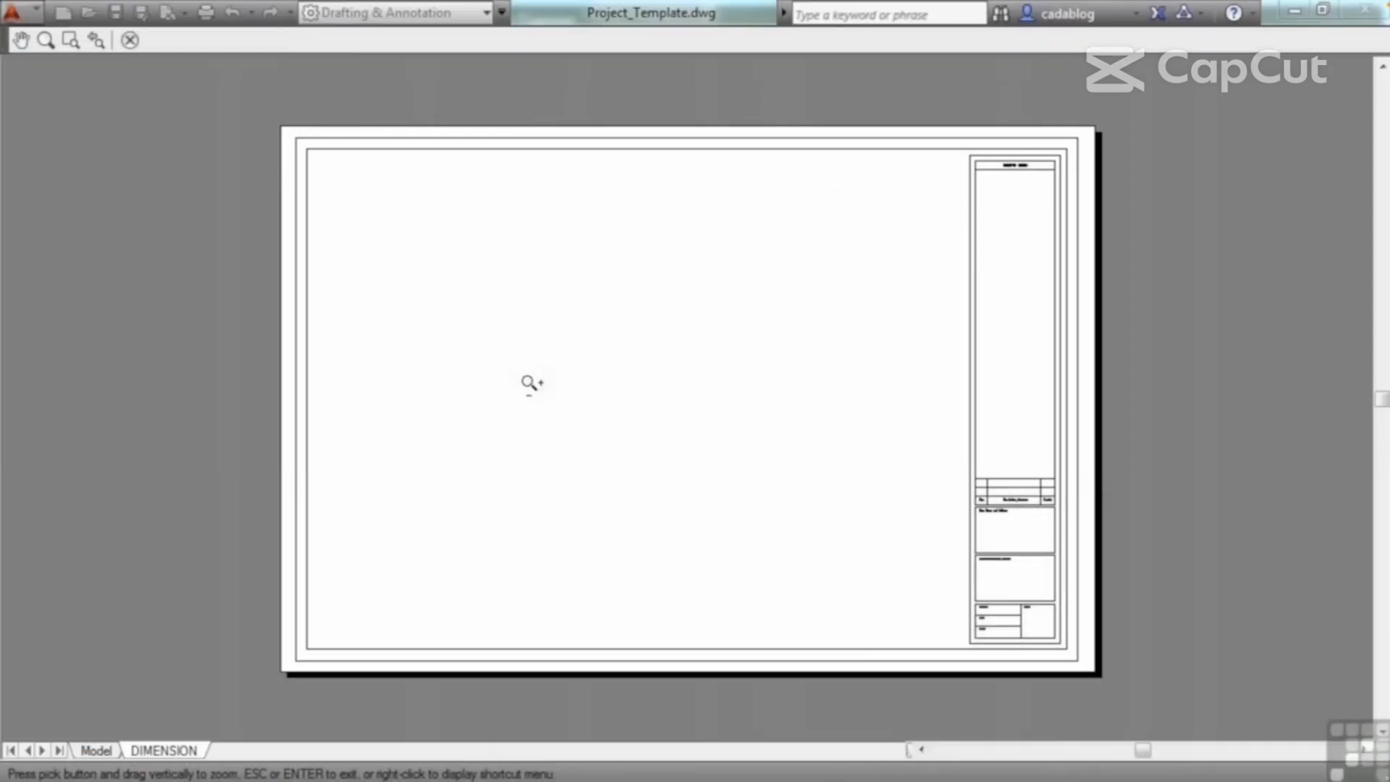
pyautogui.rightClick(616, 340)
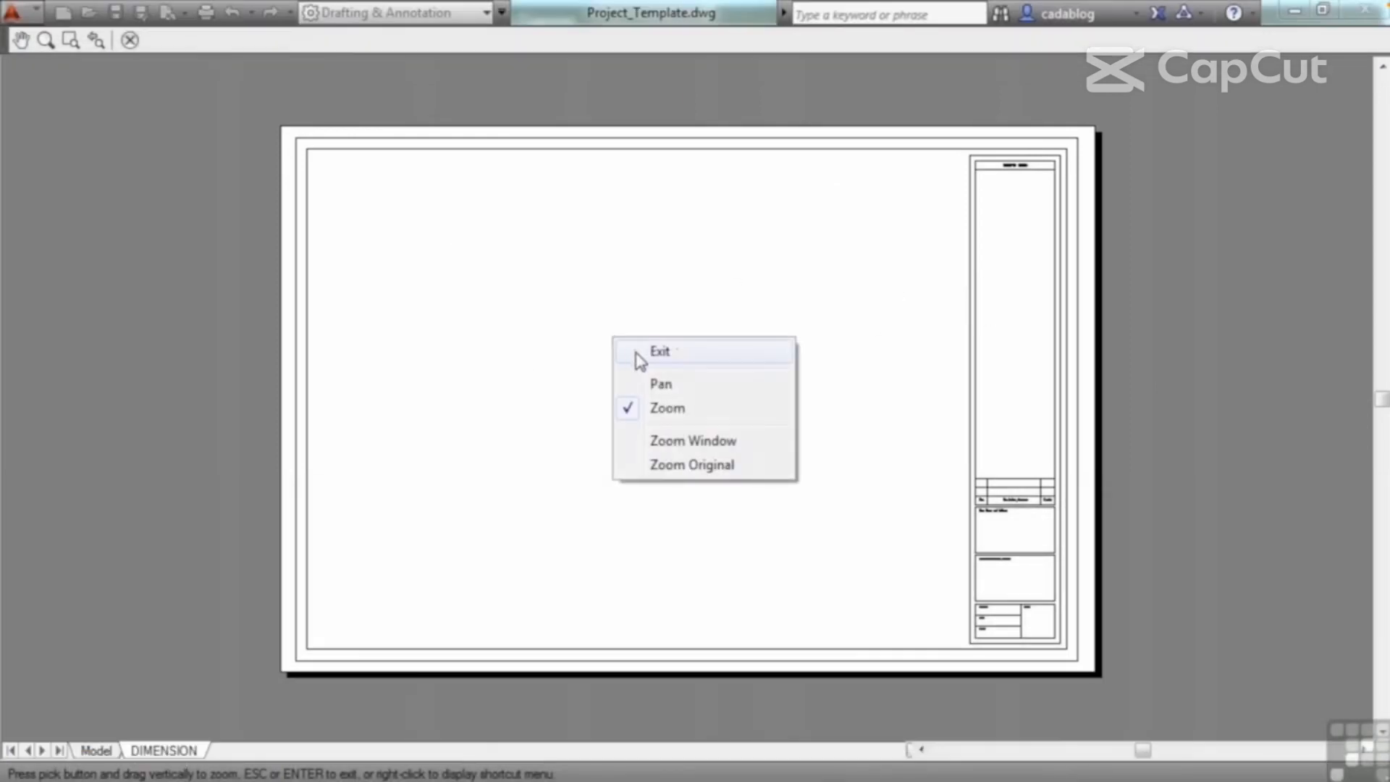
pyautogui.click(677, 354)
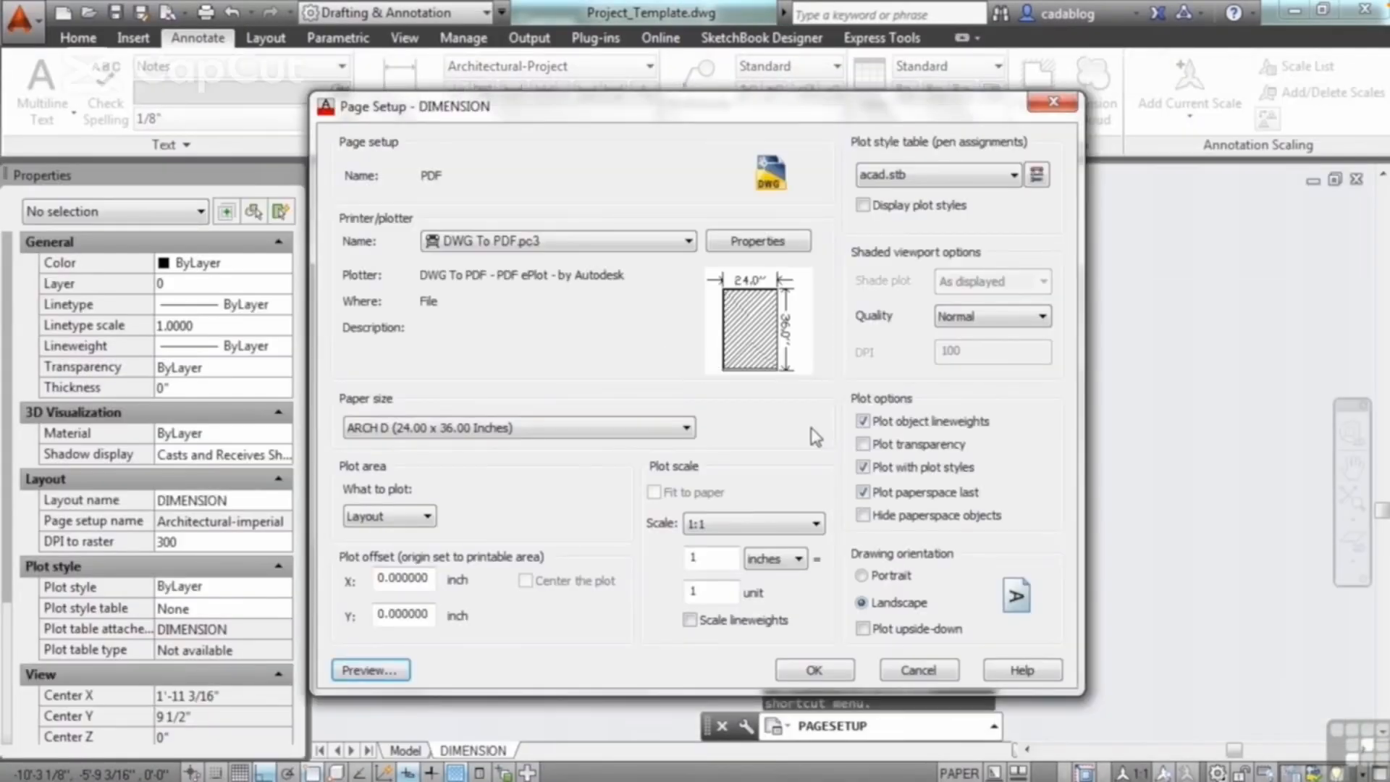
pyautogui.click(822, 670)
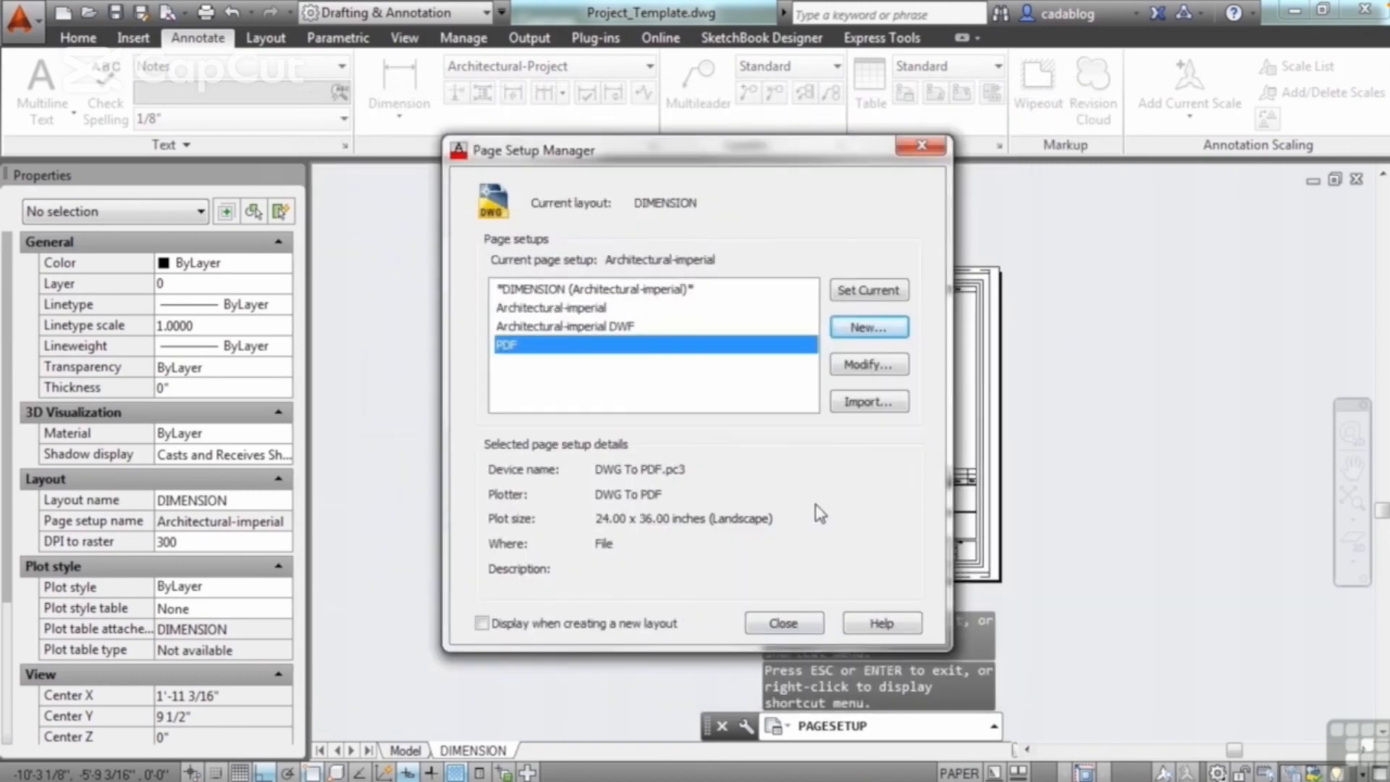
# - Compare the existing page setups and create a new one named My Printer starting with the PDF setup
pyautogui.click(586, 308)
pyautogui.click(591, 327)
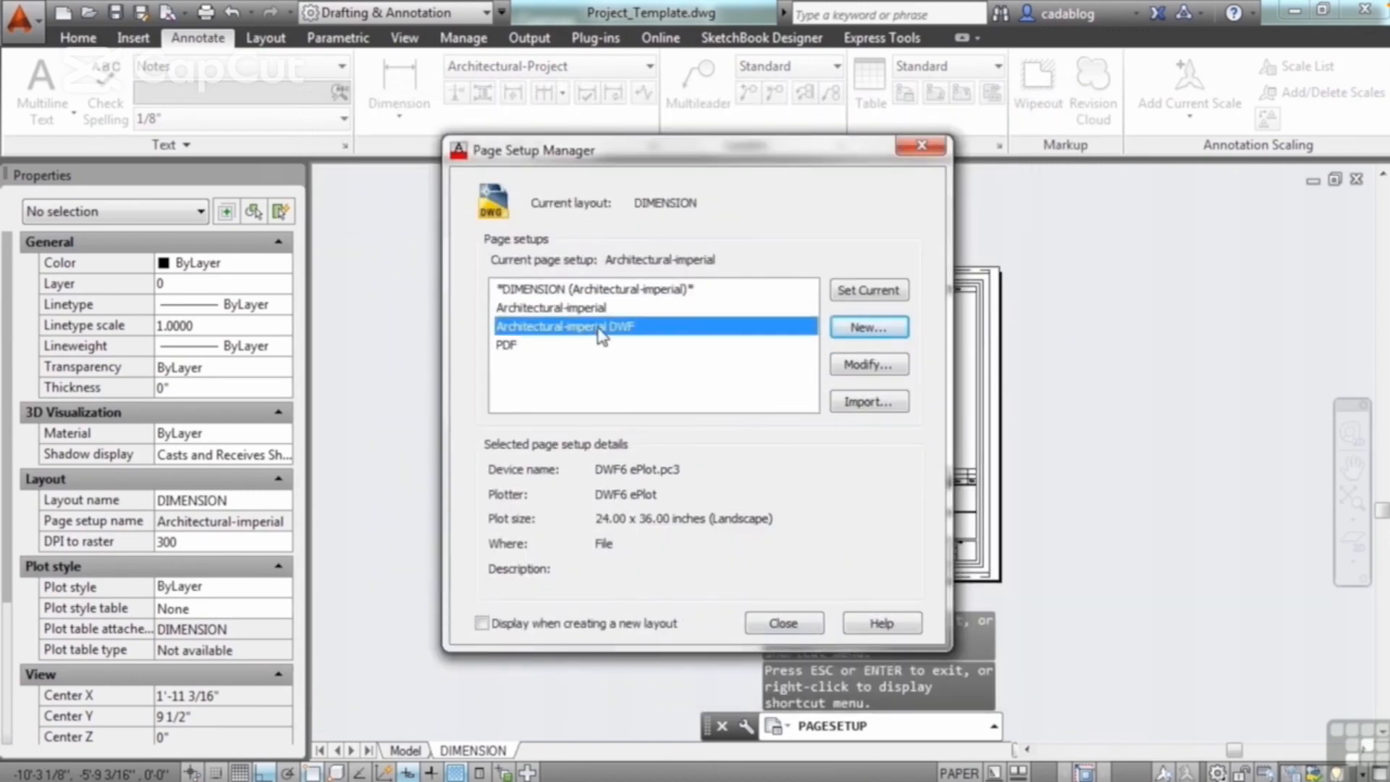
pyautogui.click(506, 346)
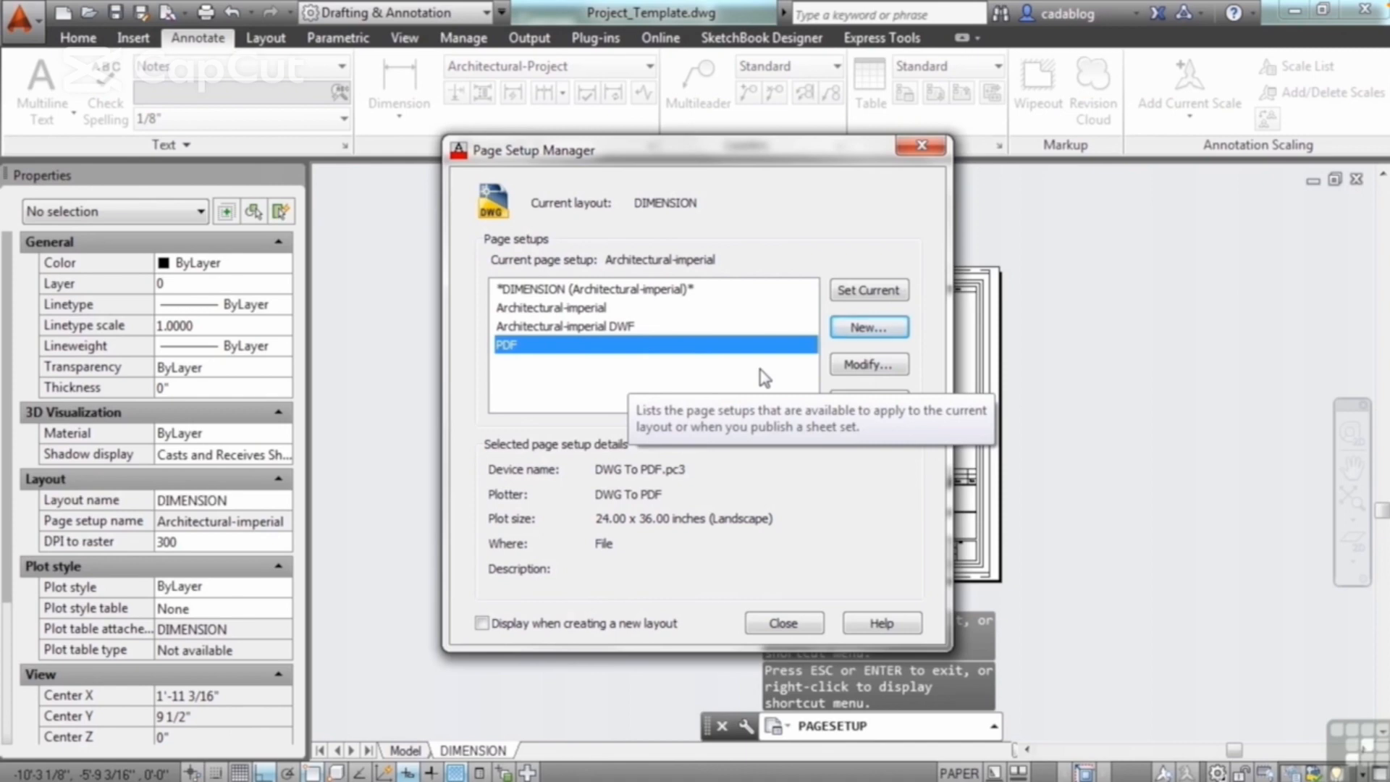
pyautogui.click(853, 330)
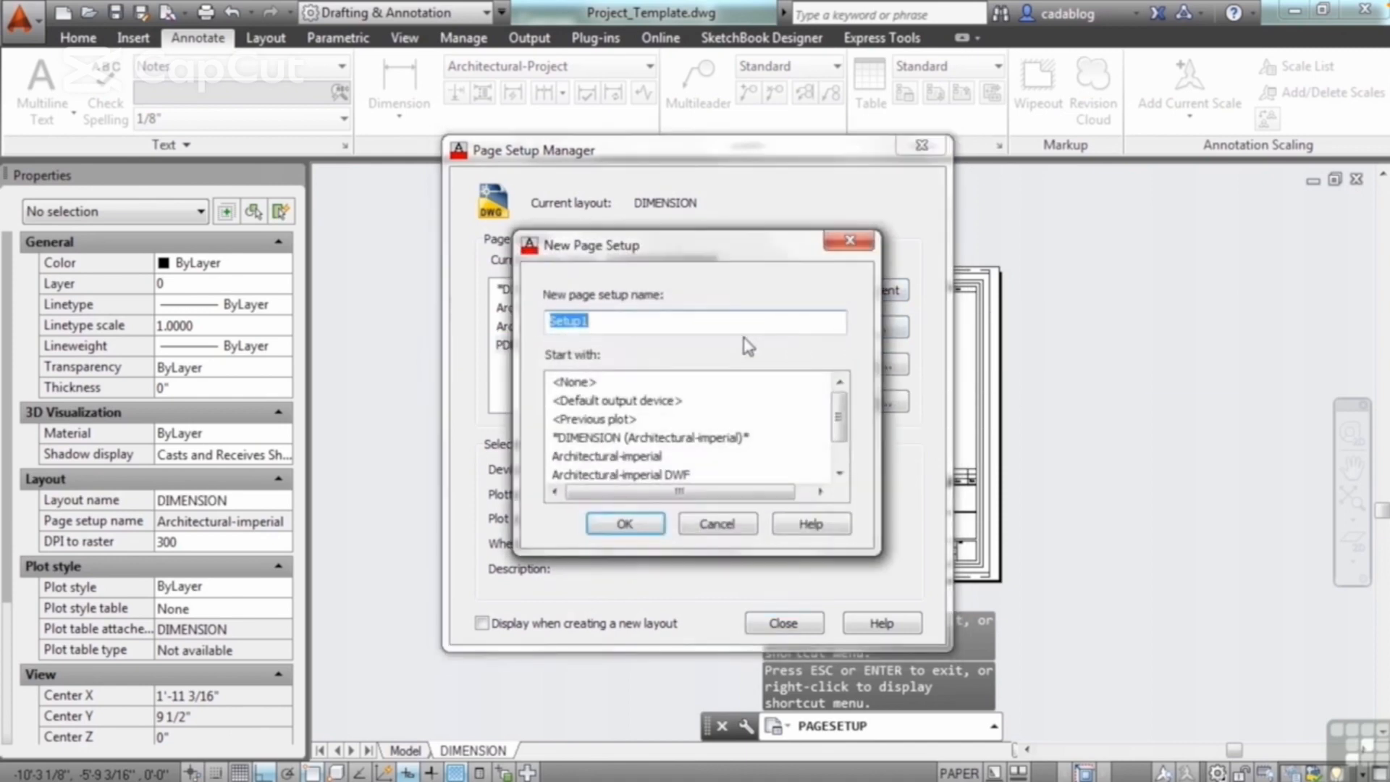
pyautogui.write('My Printer')
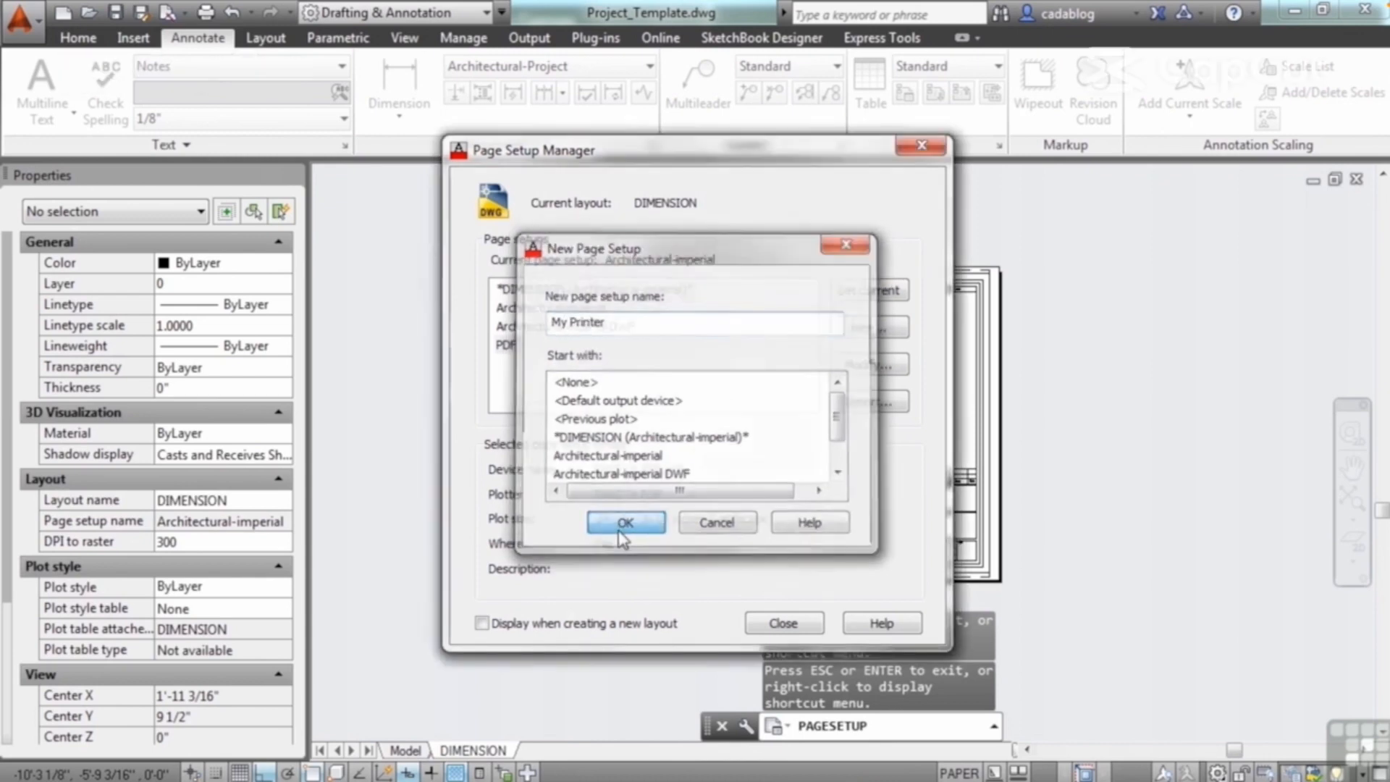
pyautogui.click(624, 523)
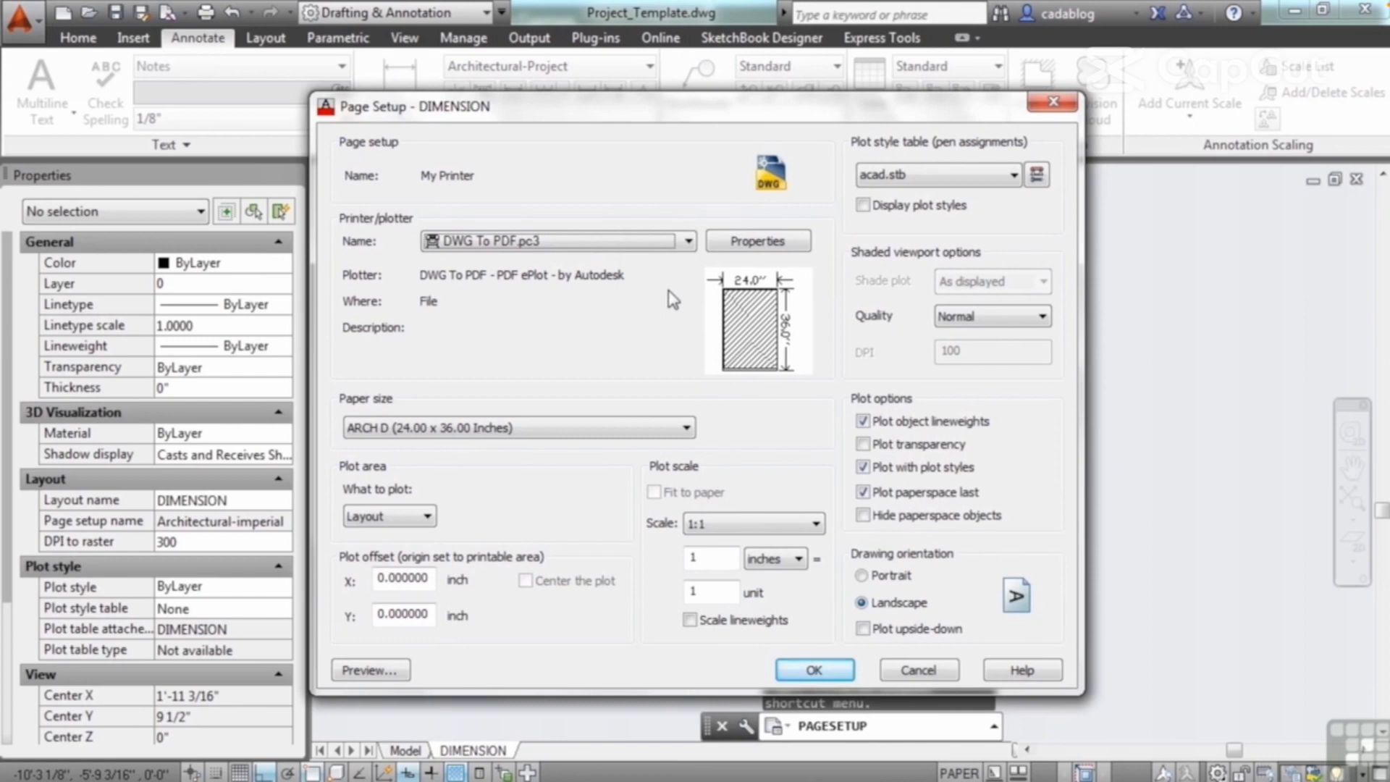
# - Set the My Printer setup's plotter to ET00200074D788 and accept the device's default paper size
pyautogui.click(688, 242)
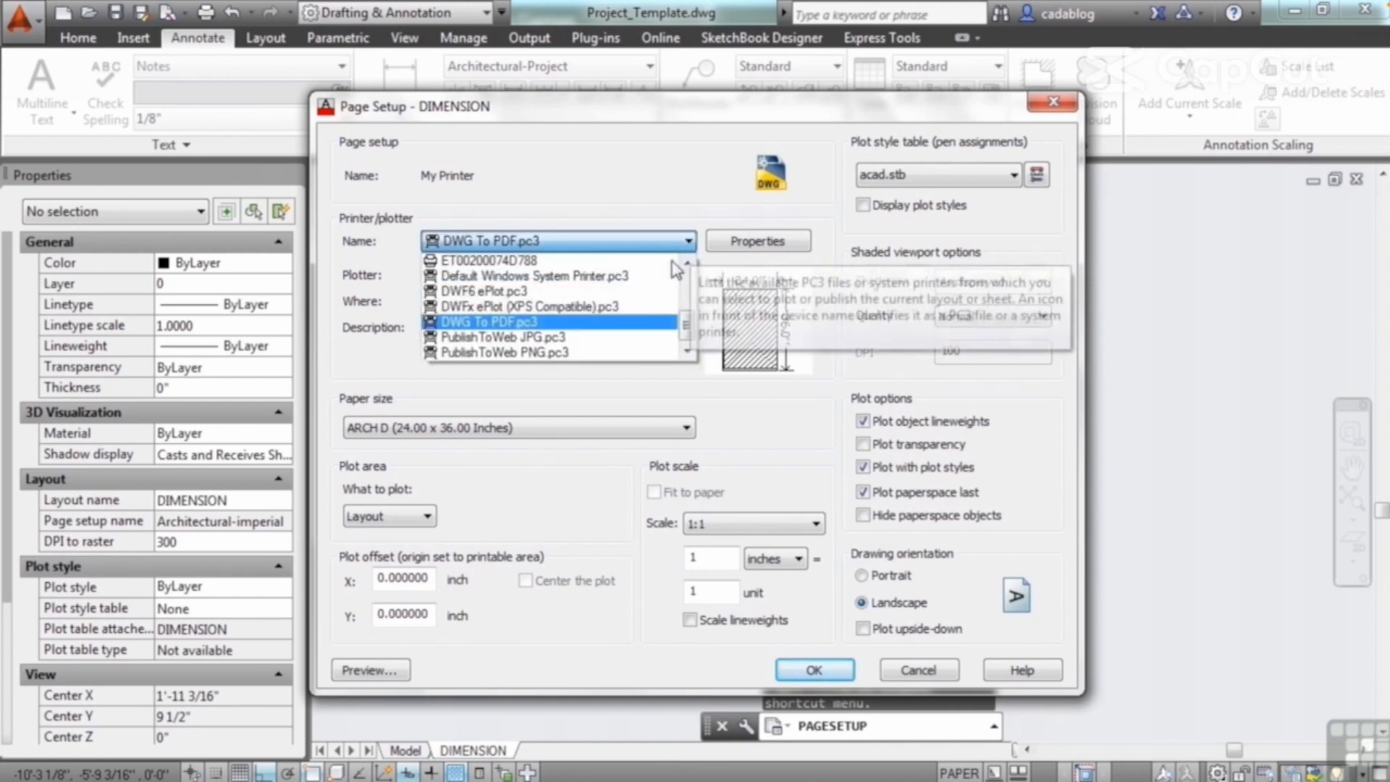
pyautogui.click(633, 262)
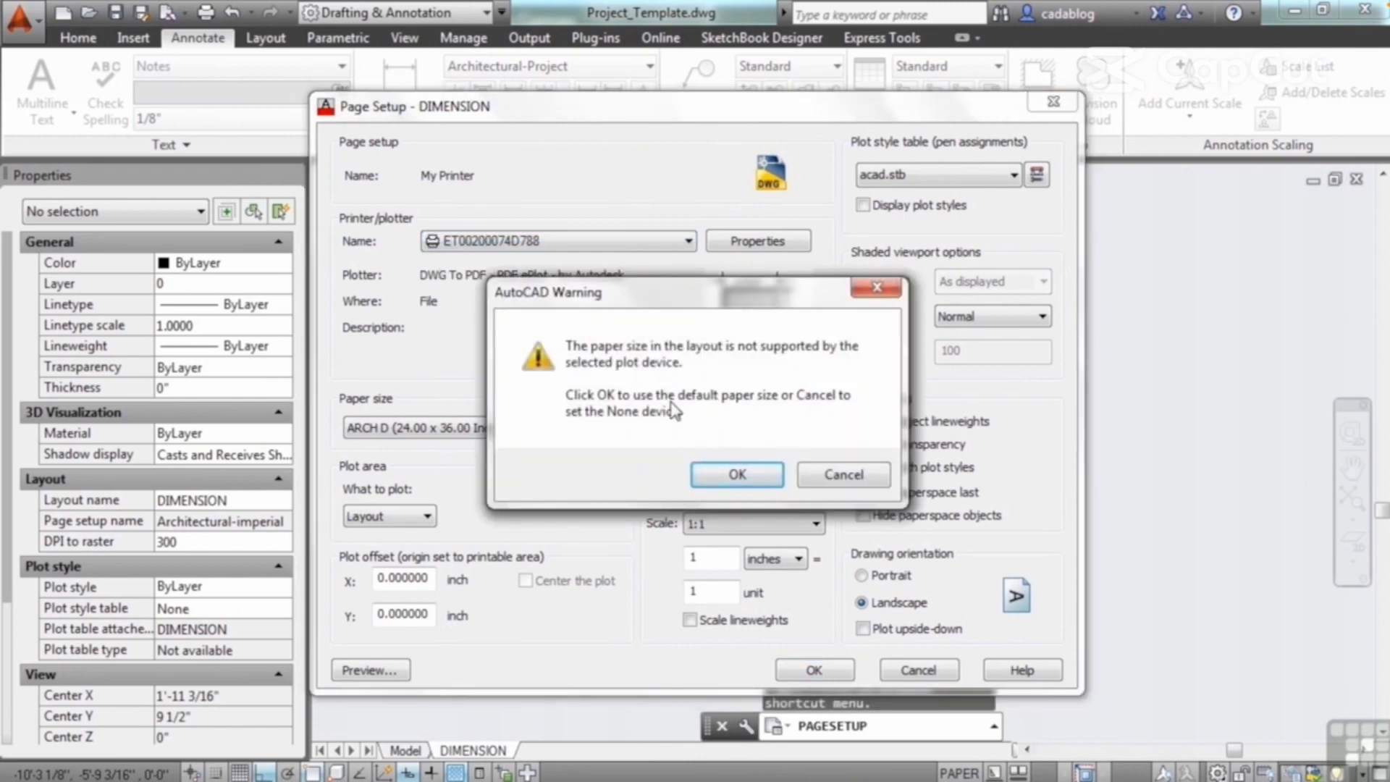
pyautogui.click(735, 474)
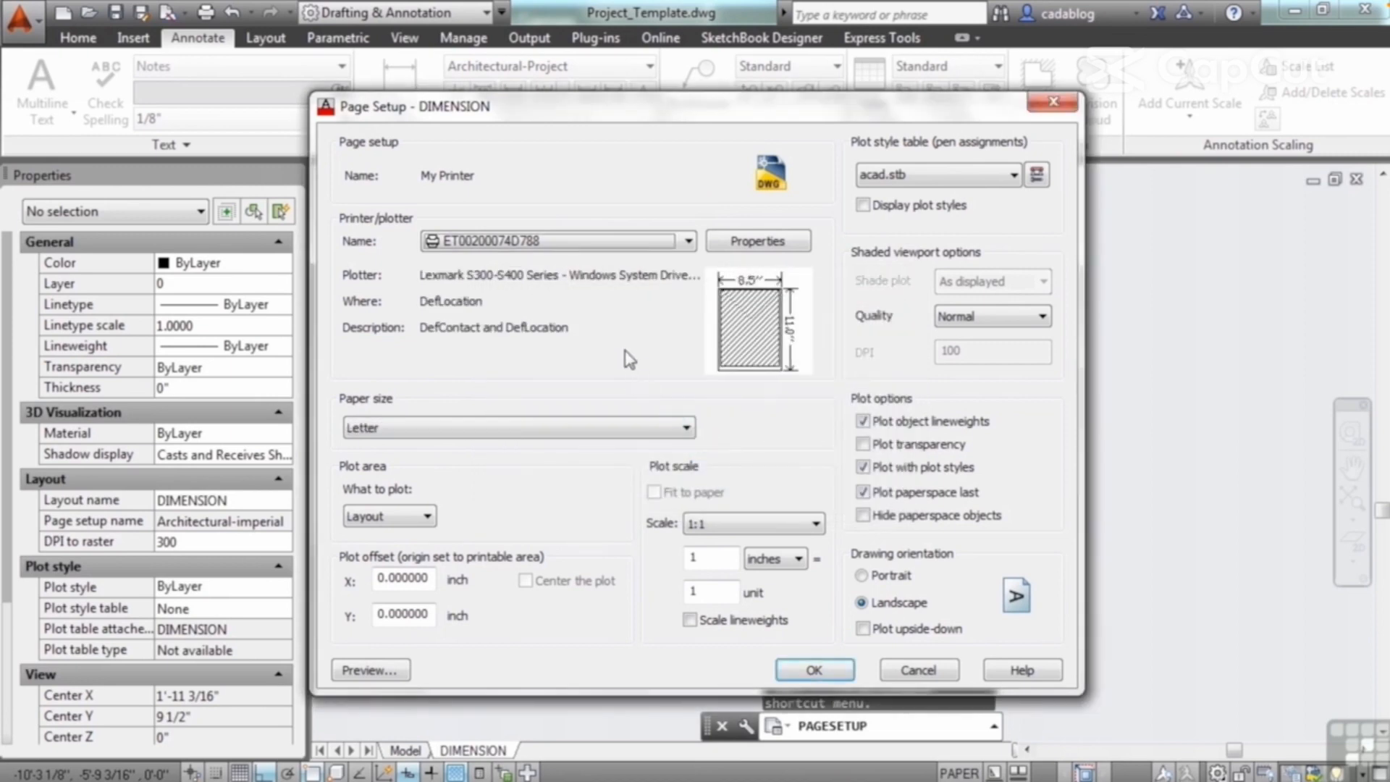
# - Look through the paper sizes available for the My Printer setup's plotter and choose Letter
pyautogui.click(414, 433)
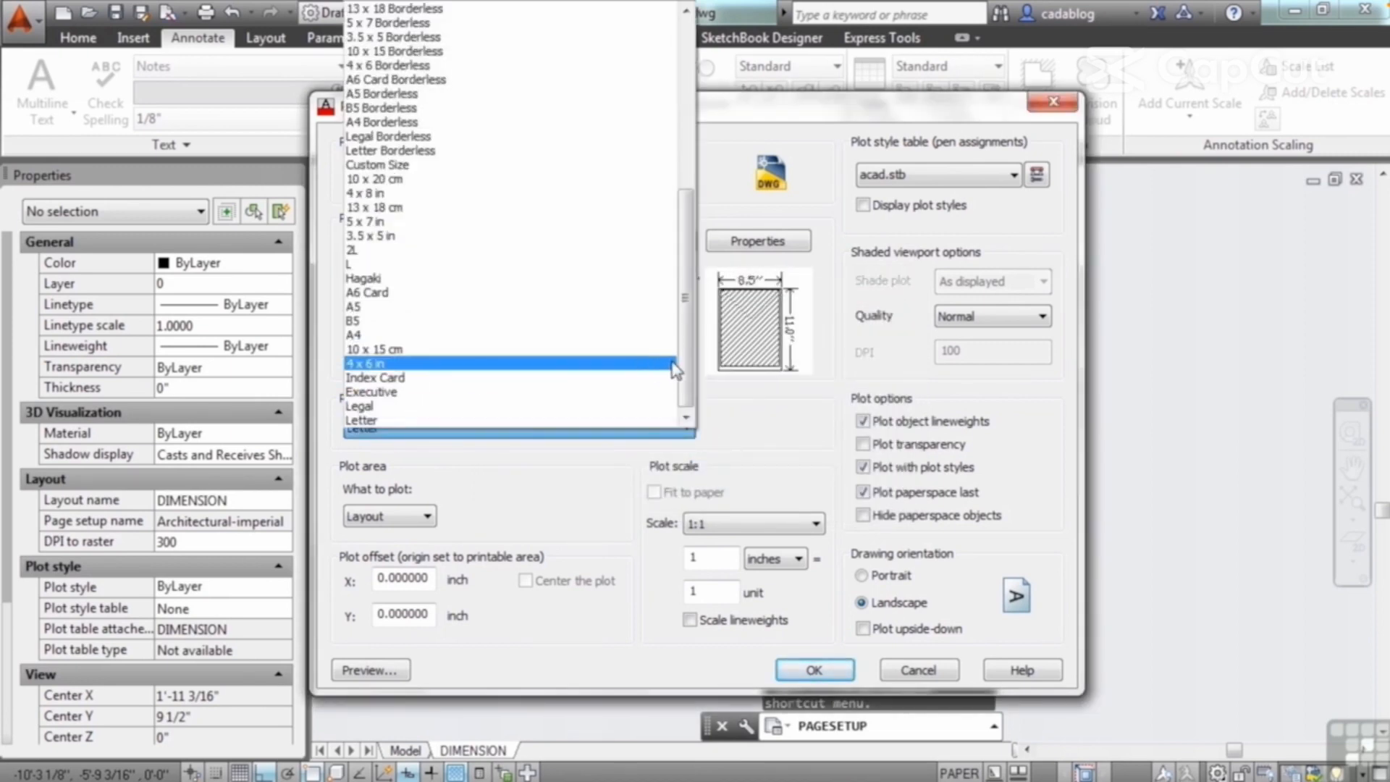
pyautogui.moveTo(691, 360); pyautogui.dragTo(695, 111)
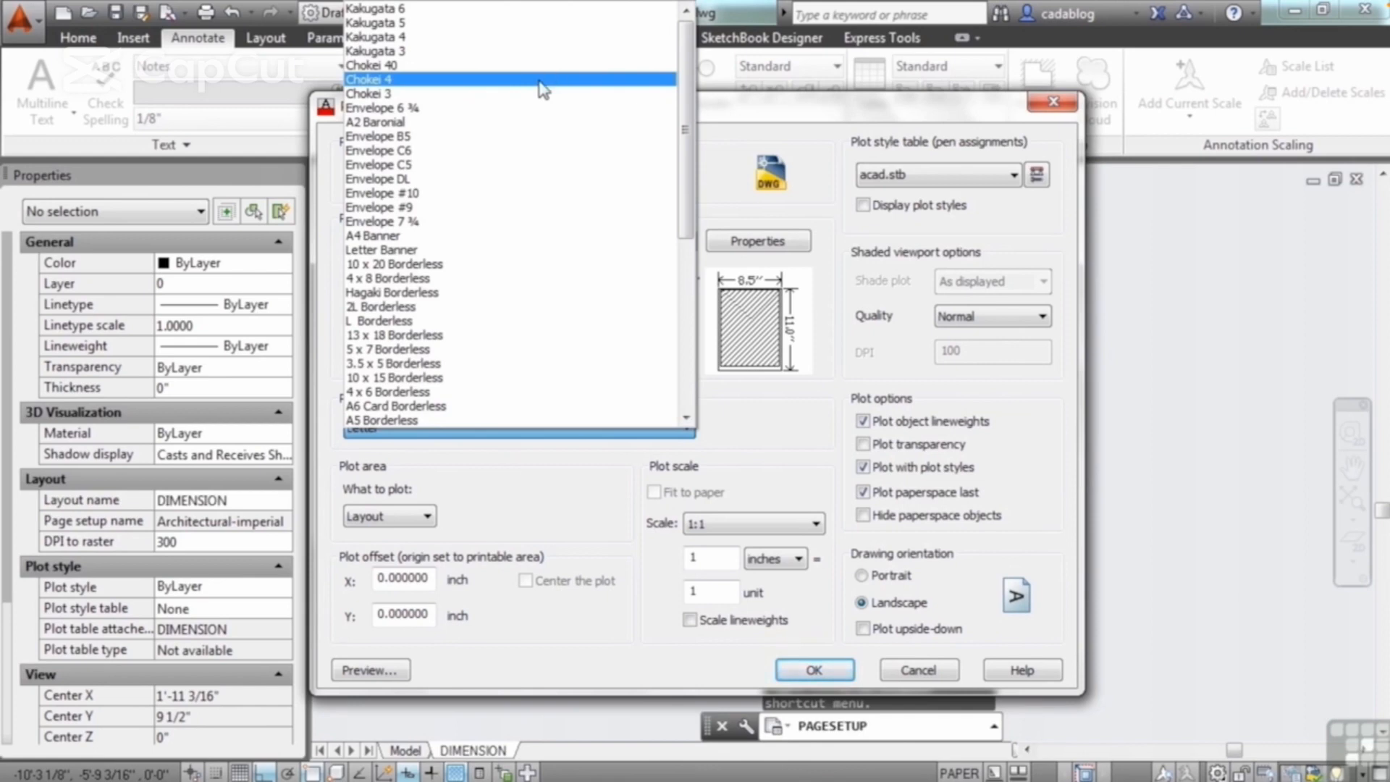
pyautogui.moveTo(684, 145); pyautogui.dragTo(697, 378)
pyautogui.click(391, 420)
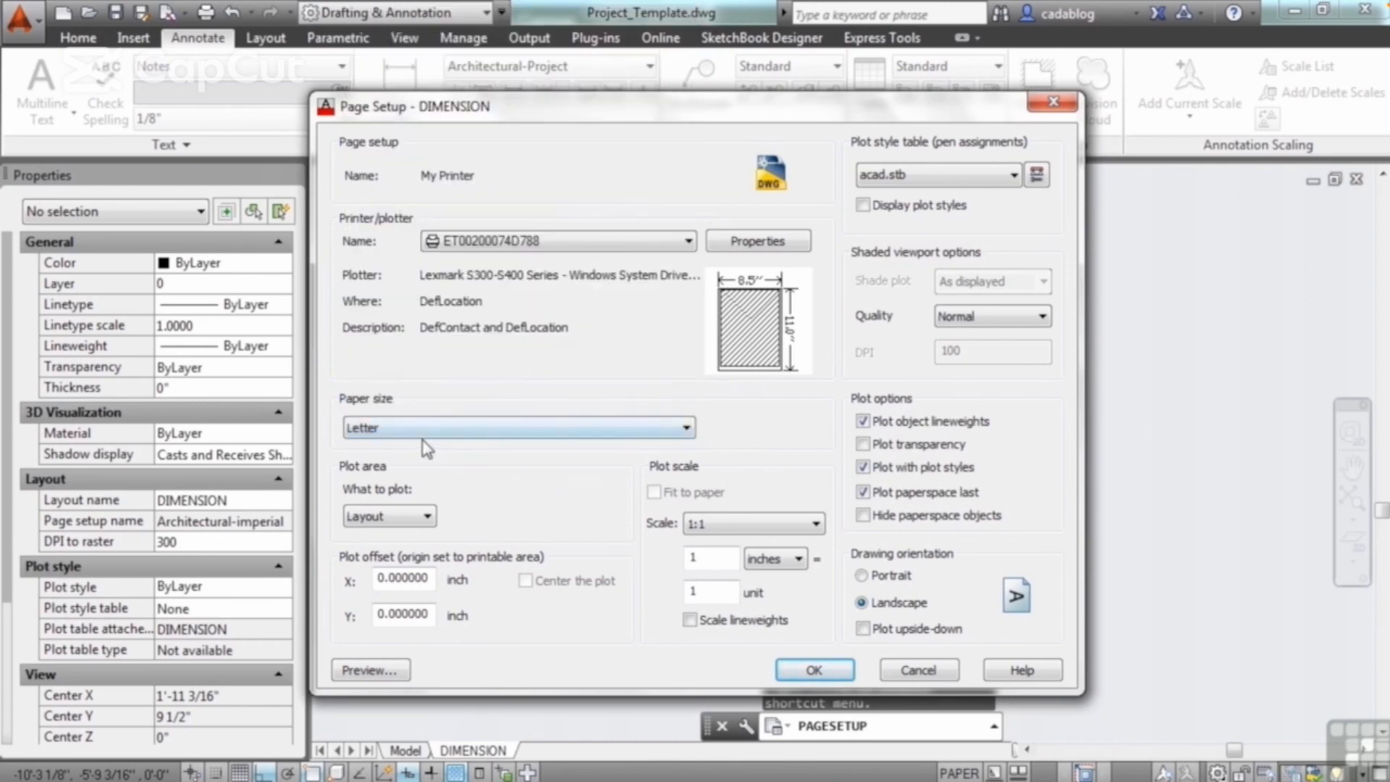
# - Preview the My Printer page setup with the Layout plot area, and exit the preview
pyautogui.moveTo(996, 112); pyautogui.dragTo(883, 101)
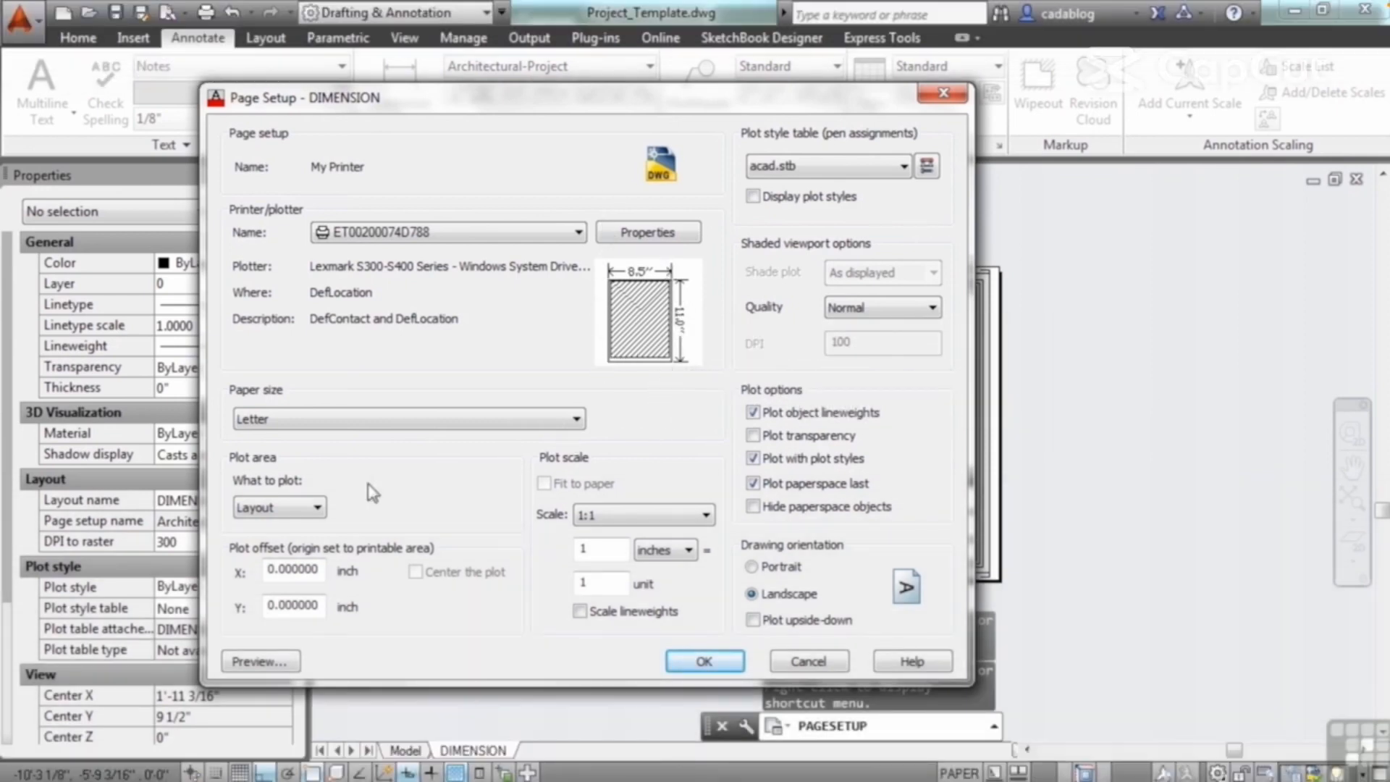
pyautogui.click(255, 661)
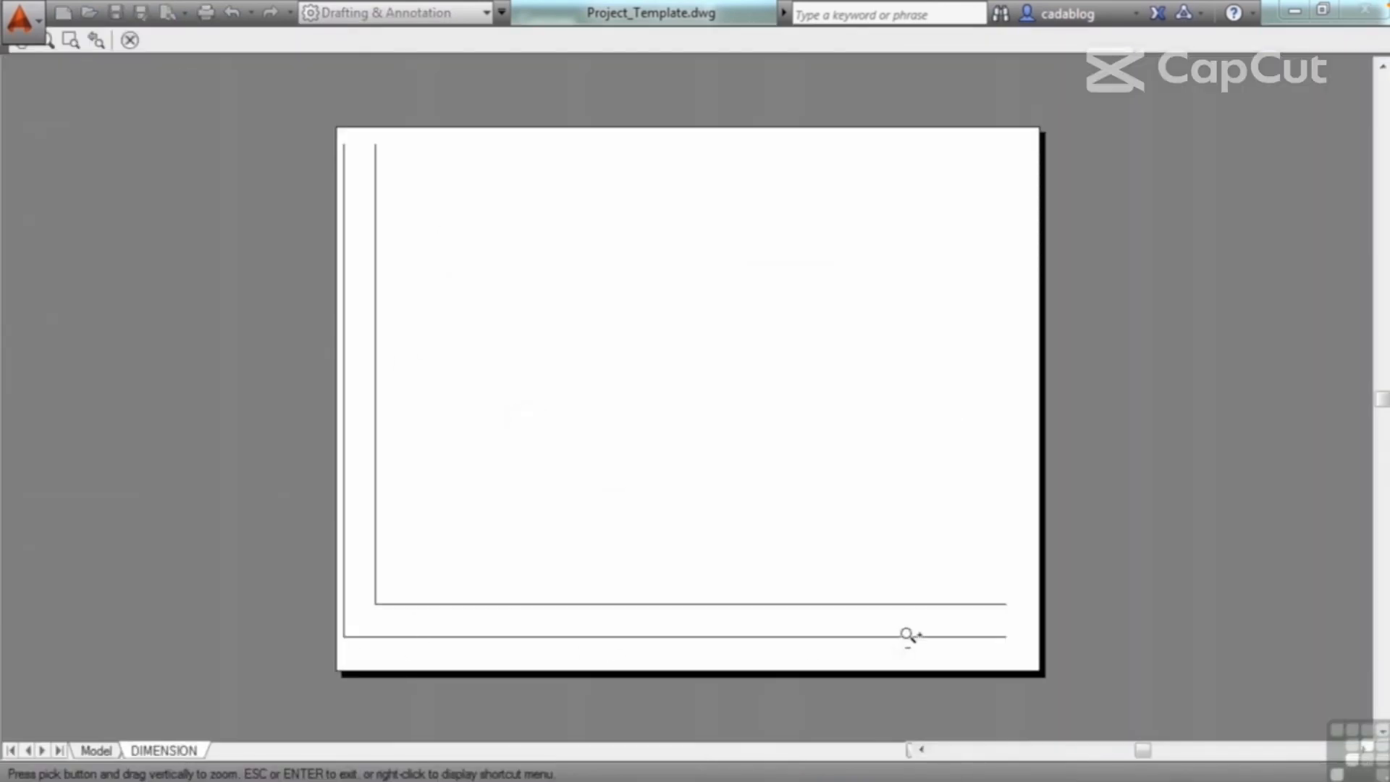
pyautogui.rightClick(696, 429)
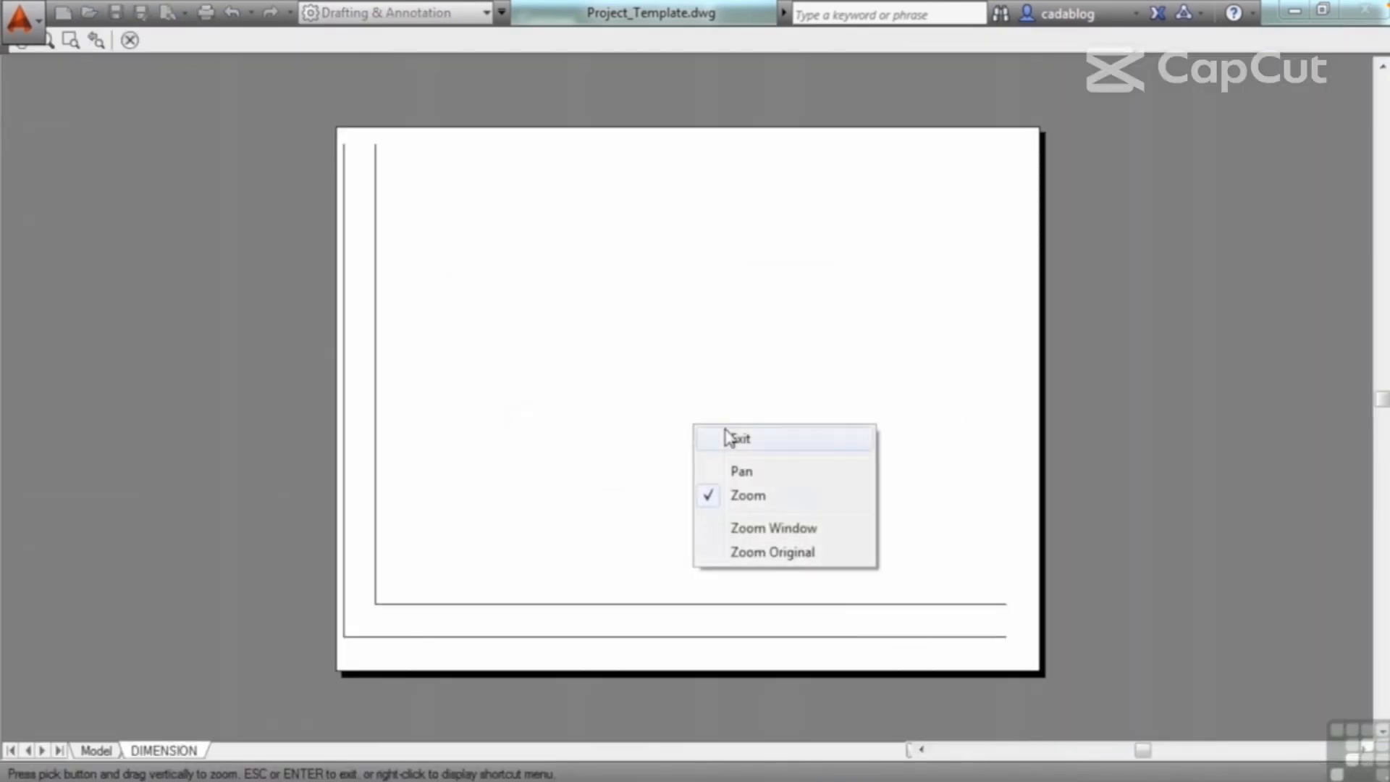
pyautogui.click(732, 437)
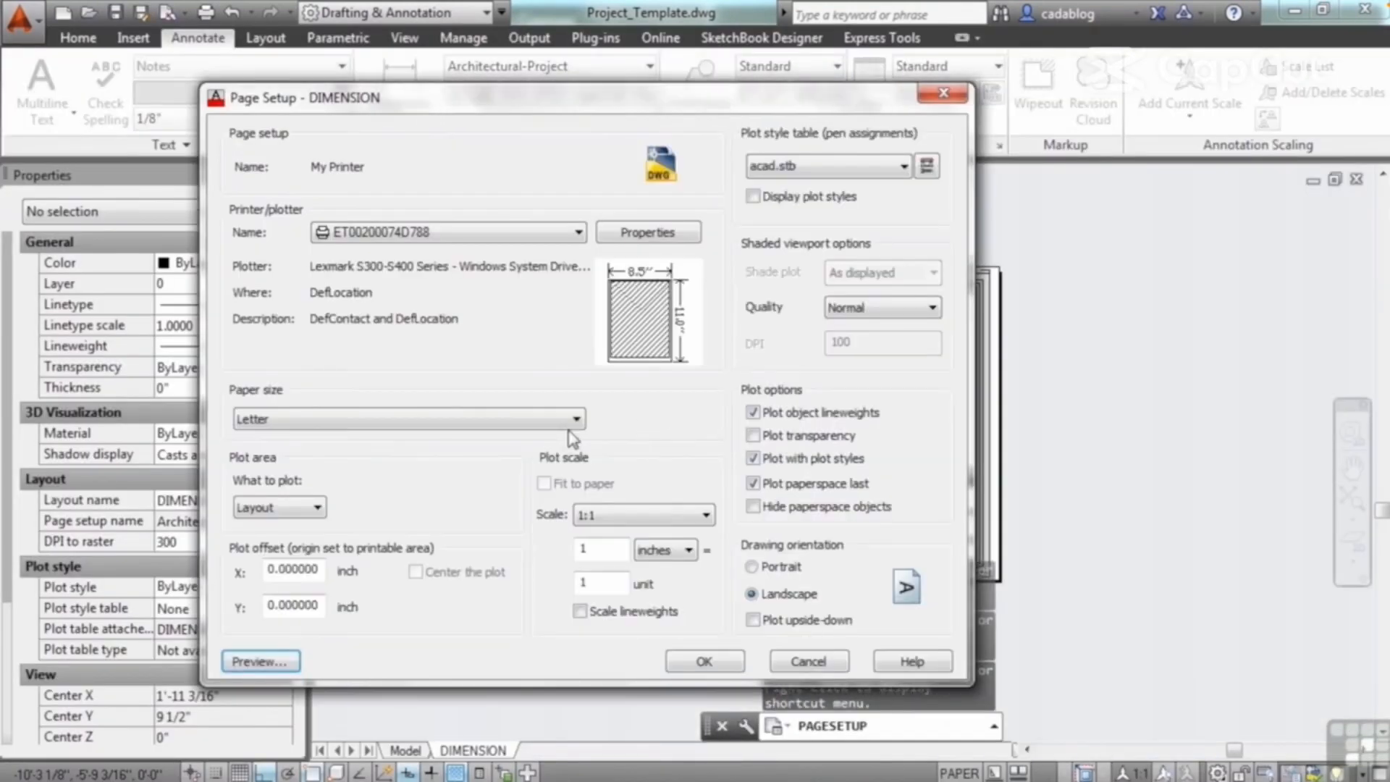
# - Set the page setup's plot area to Extents and center the plot on the sheet
pyautogui.click(319, 507)
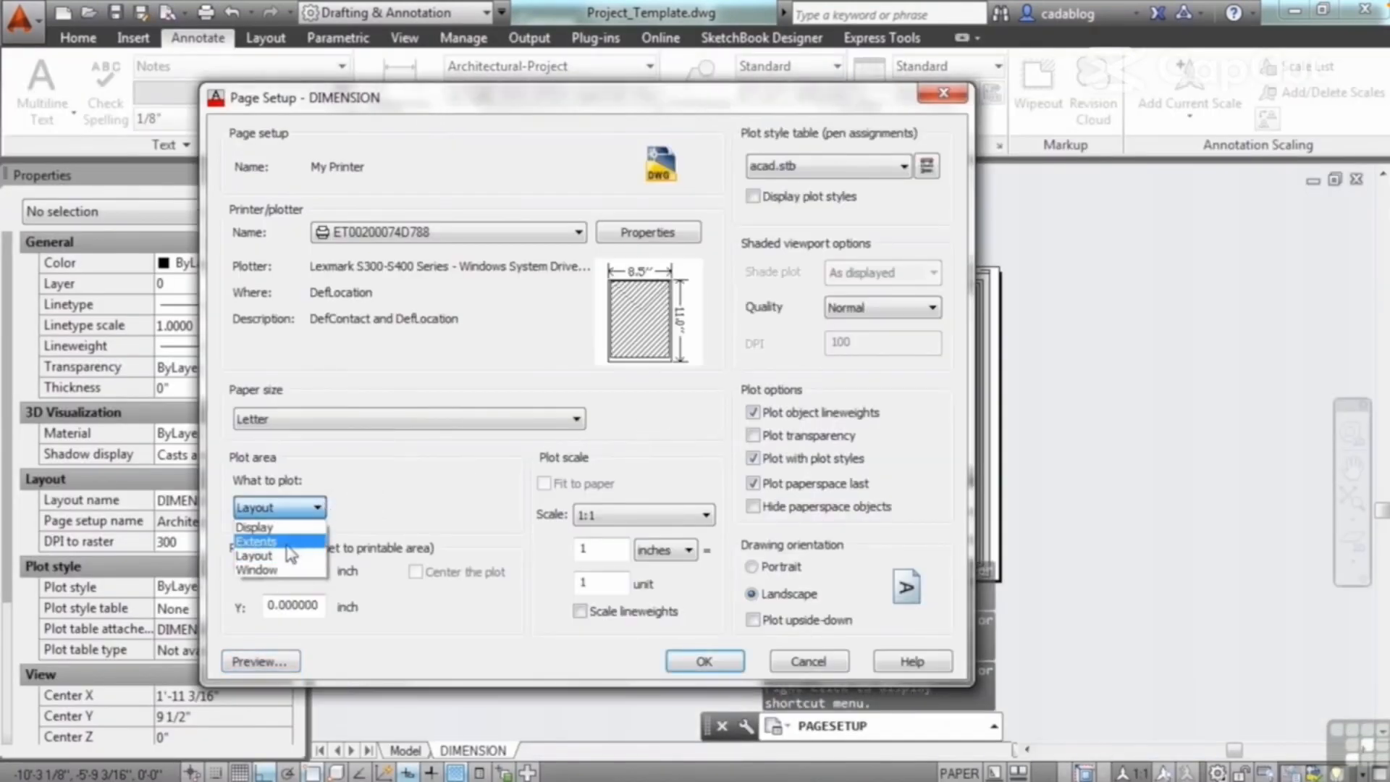
pyautogui.click(290, 544)
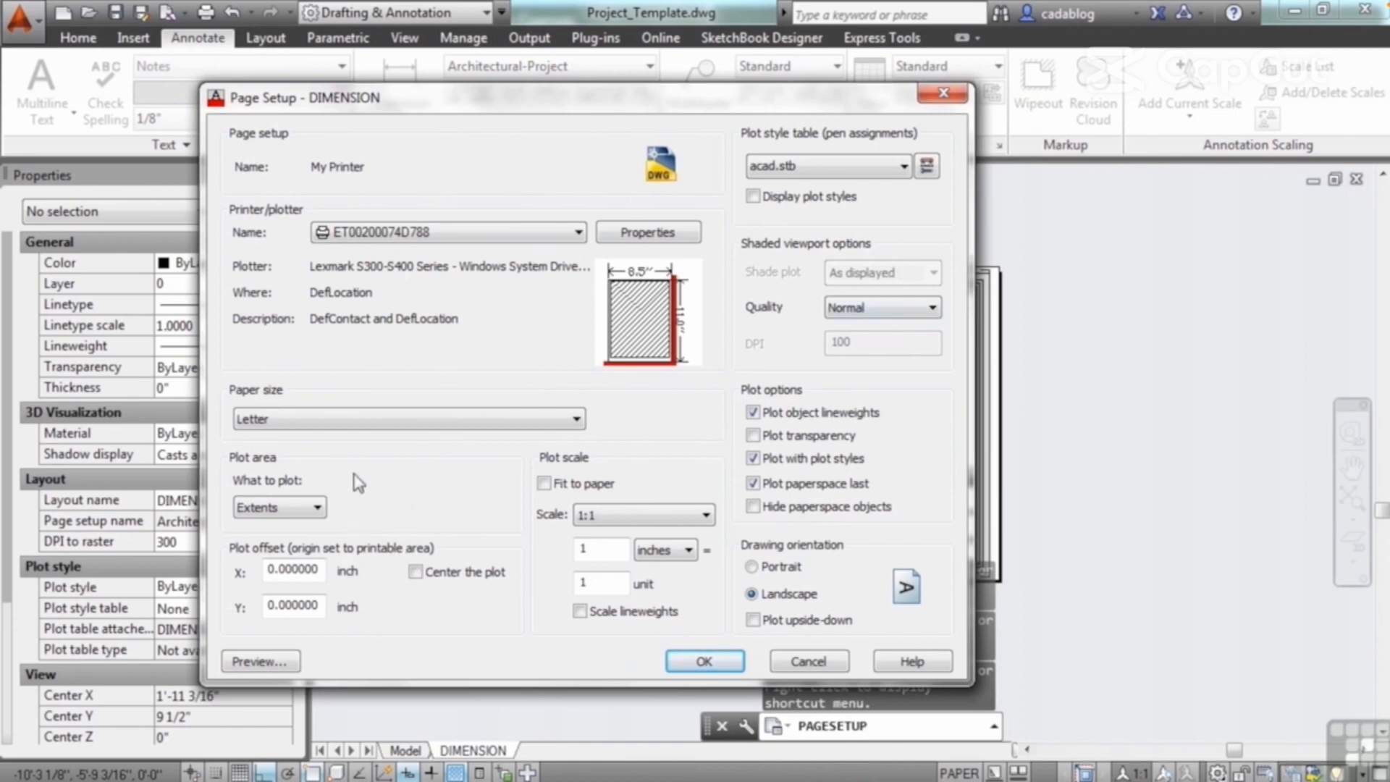
pyautogui.click(417, 572)
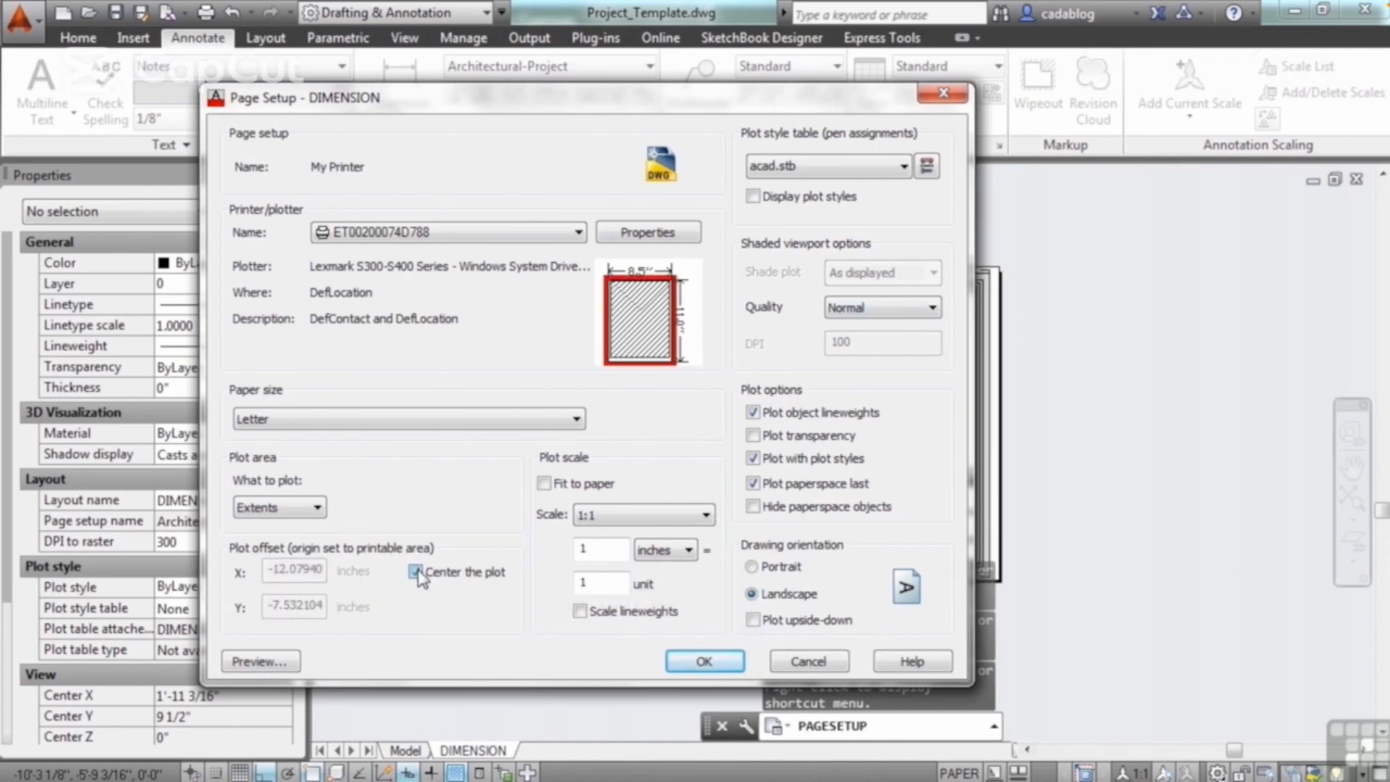
# - Try the Fit to paper plot scale, check it in a plot preview, and turn the option off again
pyautogui.click(544, 483)
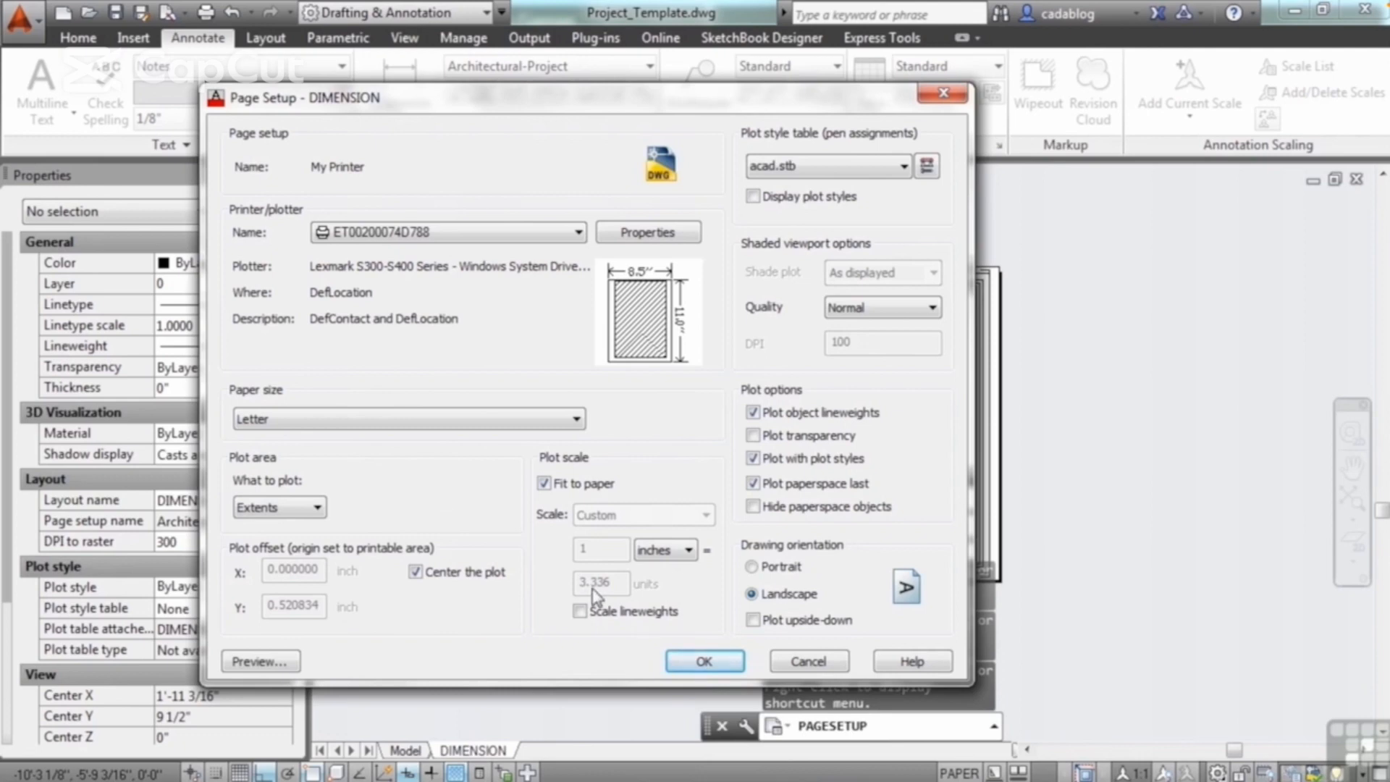
pyautogui.click(290, 661)
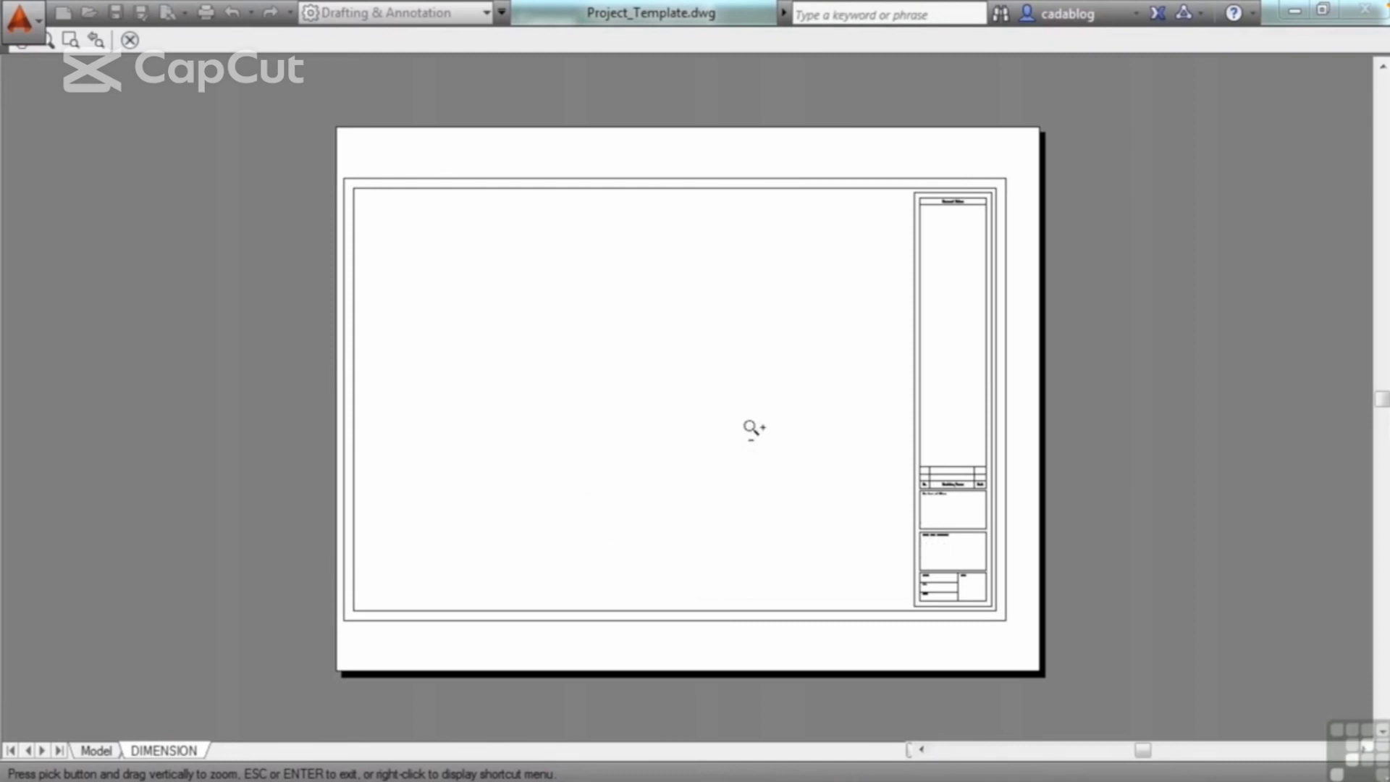
pyautogui.rightClick(717, 424)
pyautogui.click(771, 437)
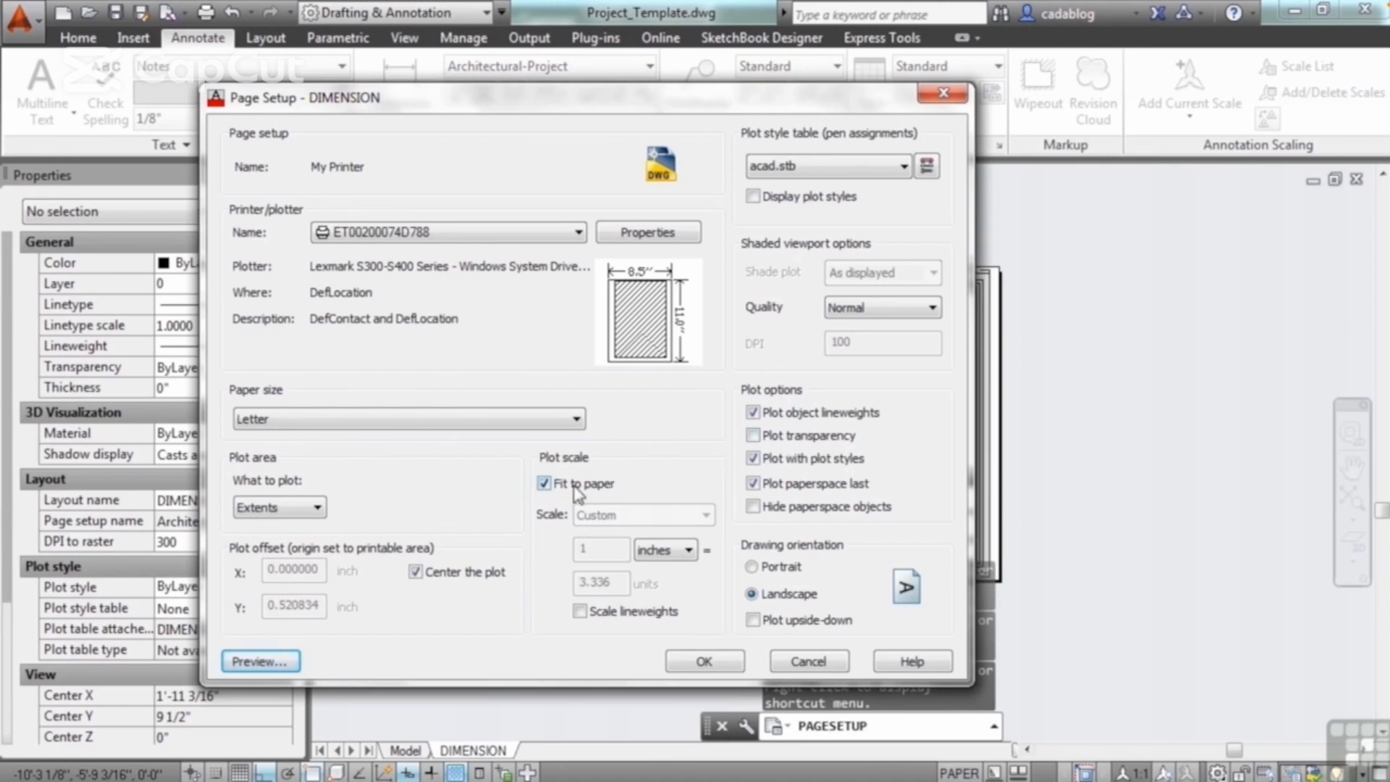
pyautogui.click(546, 485)
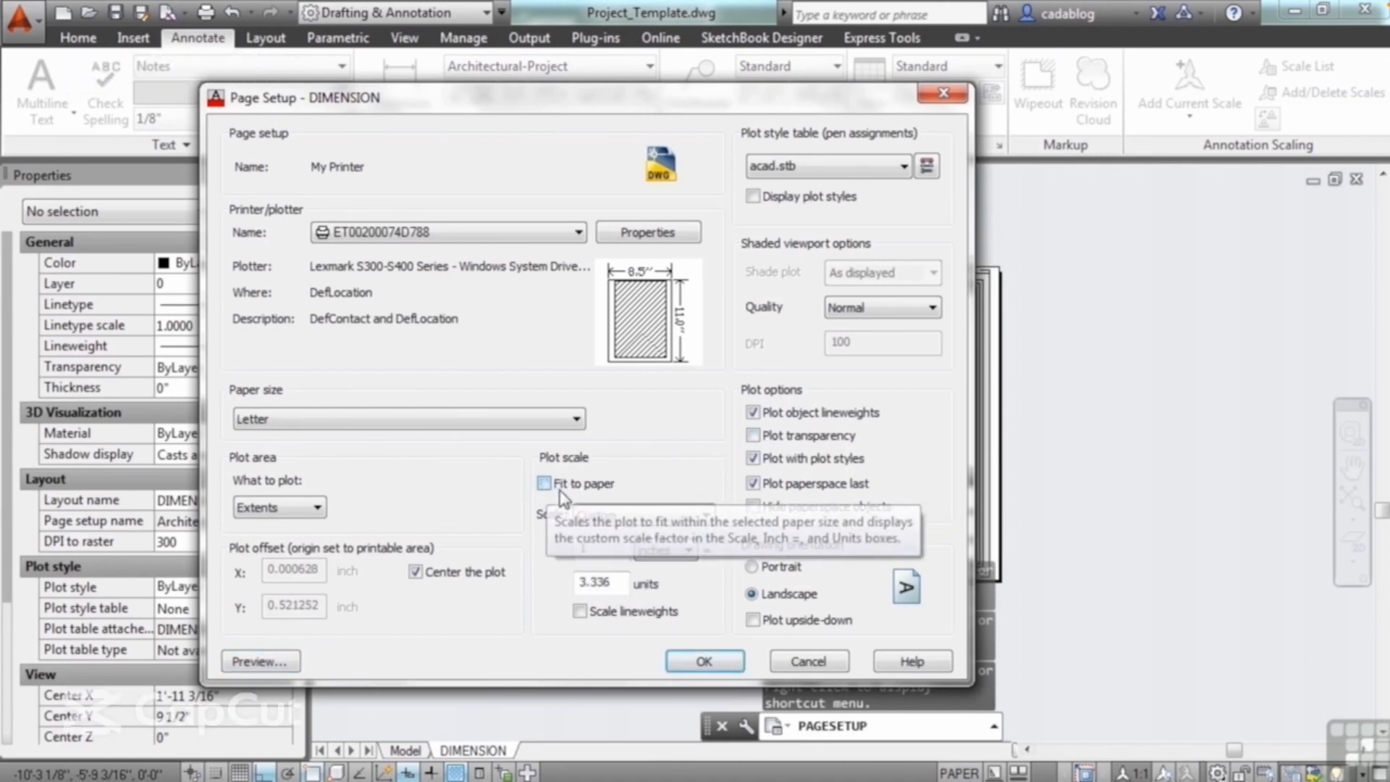
# - Set the plot scale to 1 inch = 4 units
pyautogui.moveTo(620, 583); pyautogui.dragTo(582, 584)
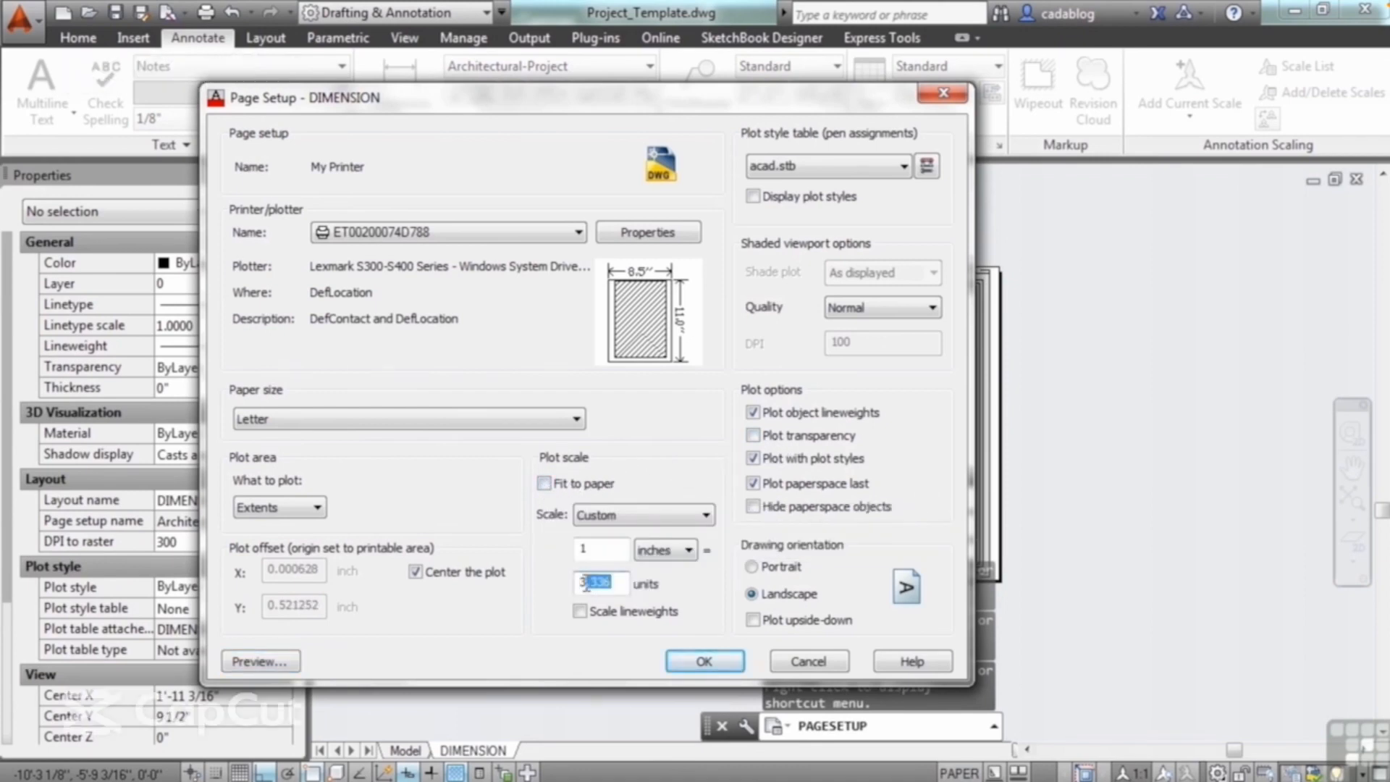
pyautogui.write('4')
pyautogui.click(608, 548)
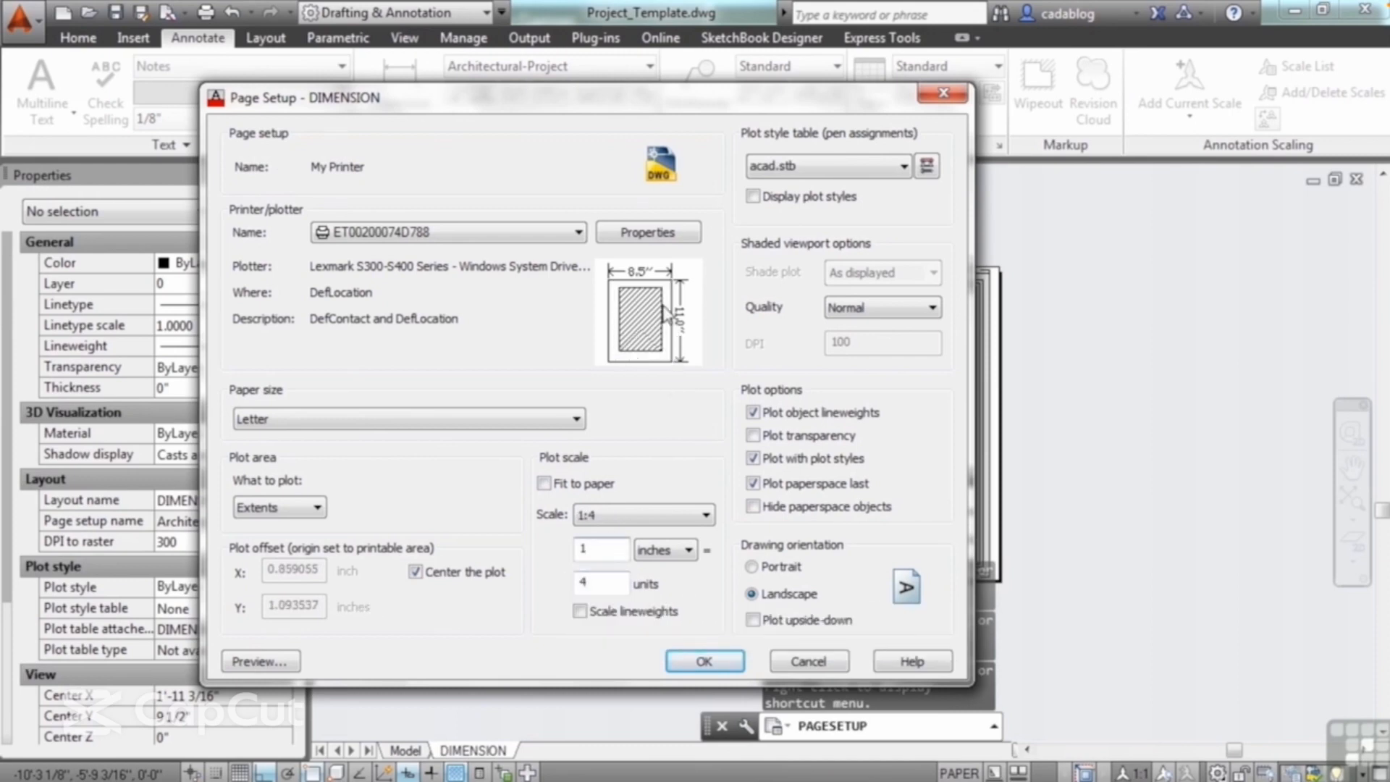
# - Preview the plot at 1:4 scale and accept the My Printer page setup
pyautogui.moveTo(618, 351)
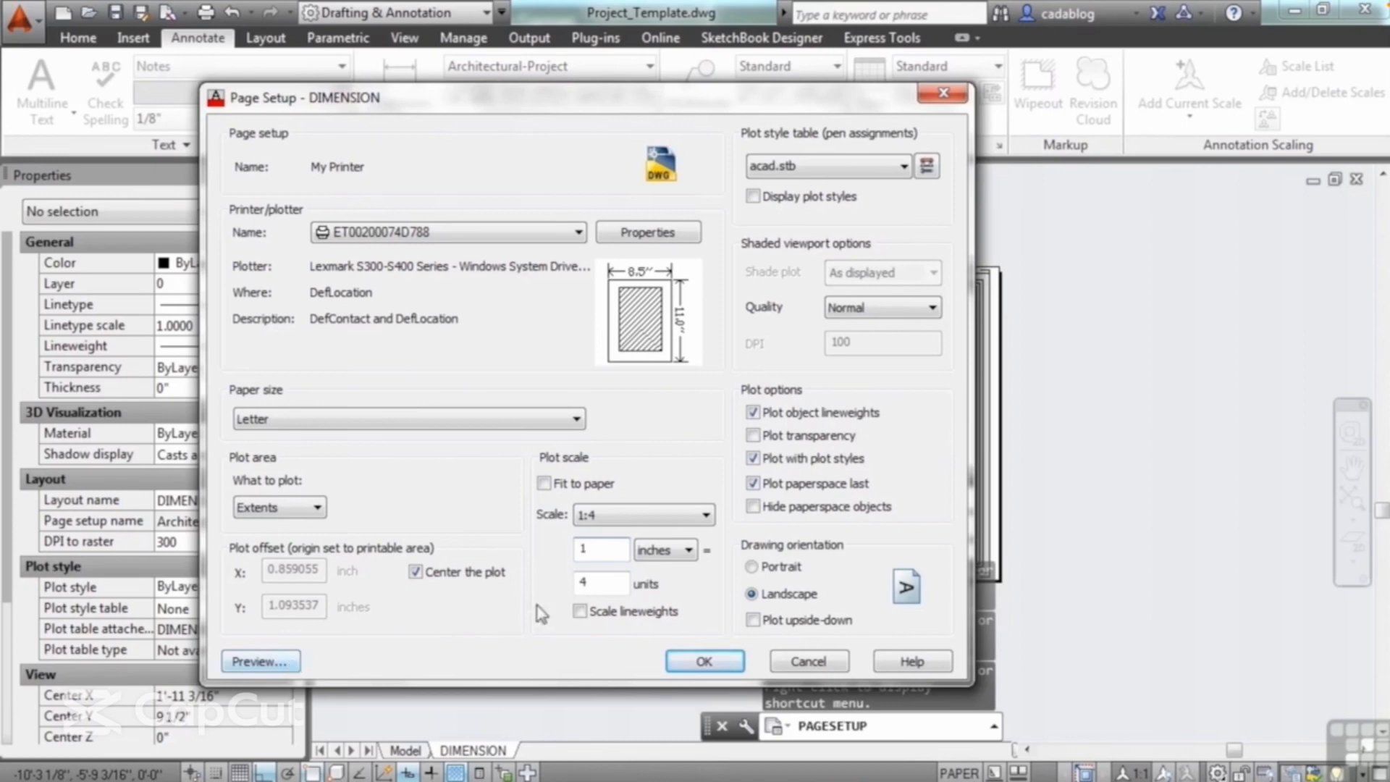
pyautogui.click(293, 662)
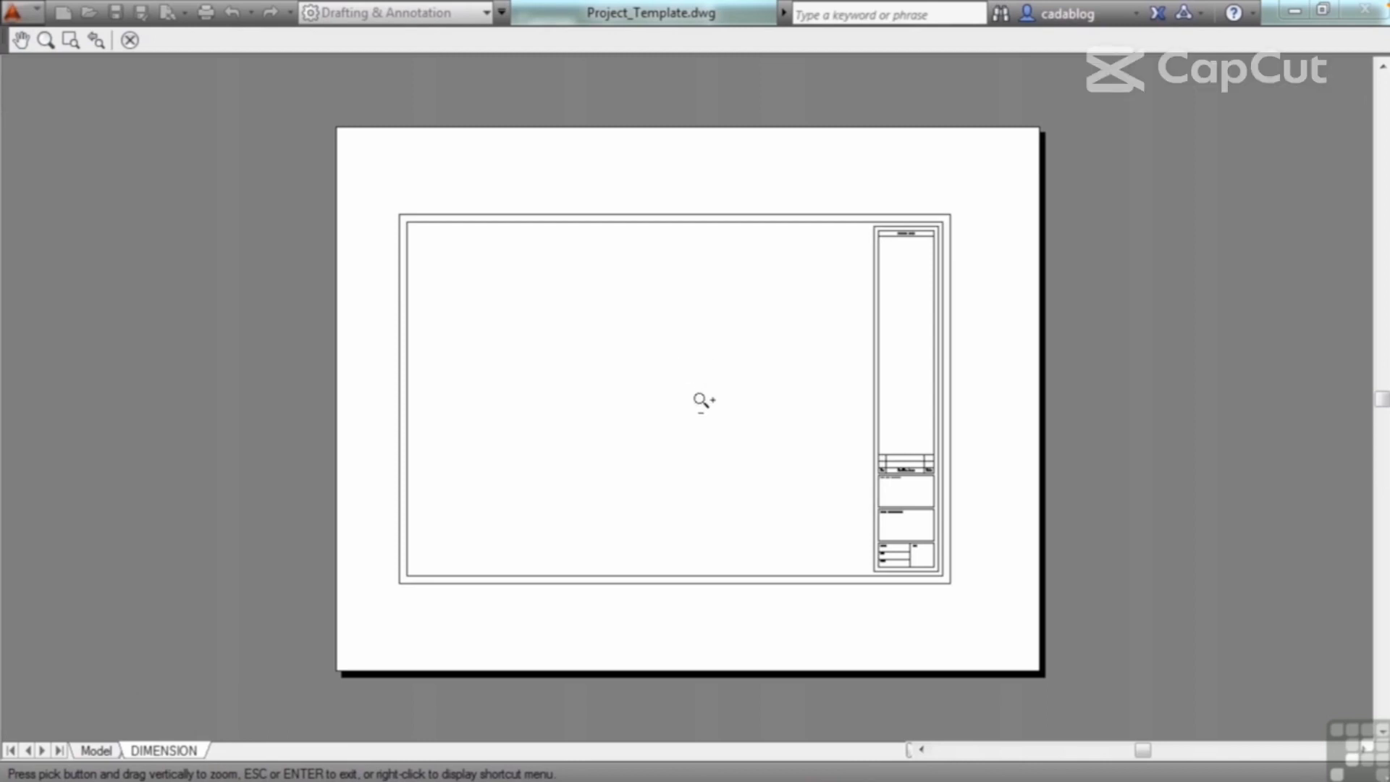
pyautogui.rightClick(694, 397)
pyautogui.click(750, 411)
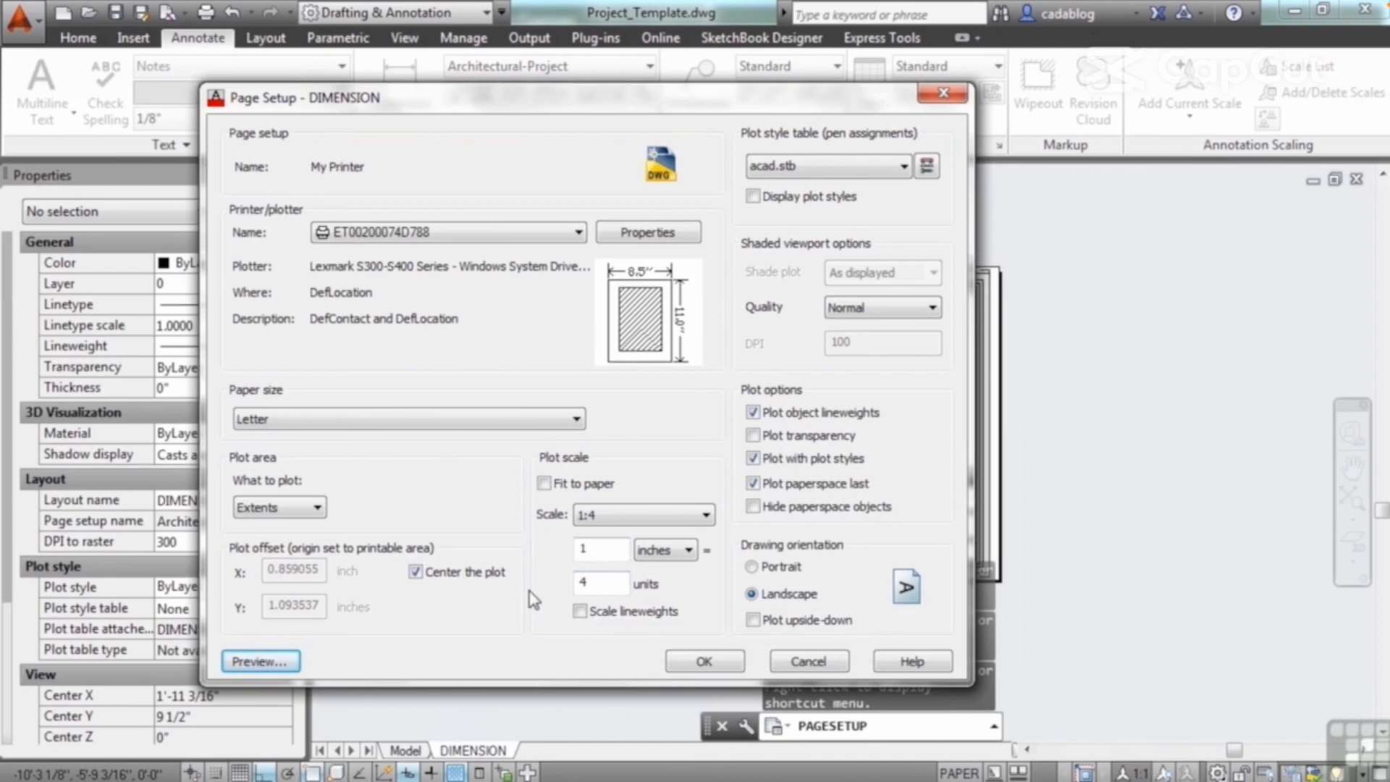
pyautogui.click(700, 662)
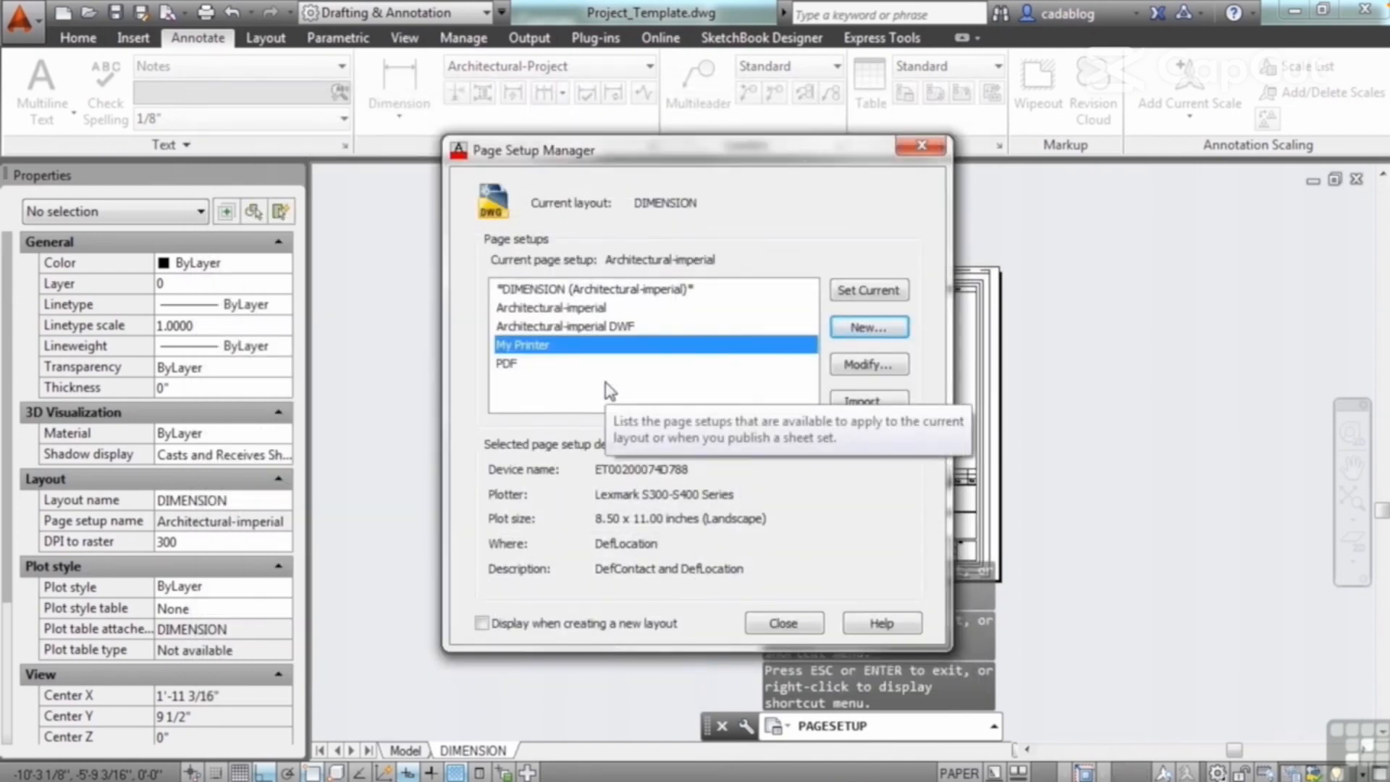
# - Close the Page Setup Manager with Architectural-imperial selected, and save the template drawing
pyautogui.click(558, 308)
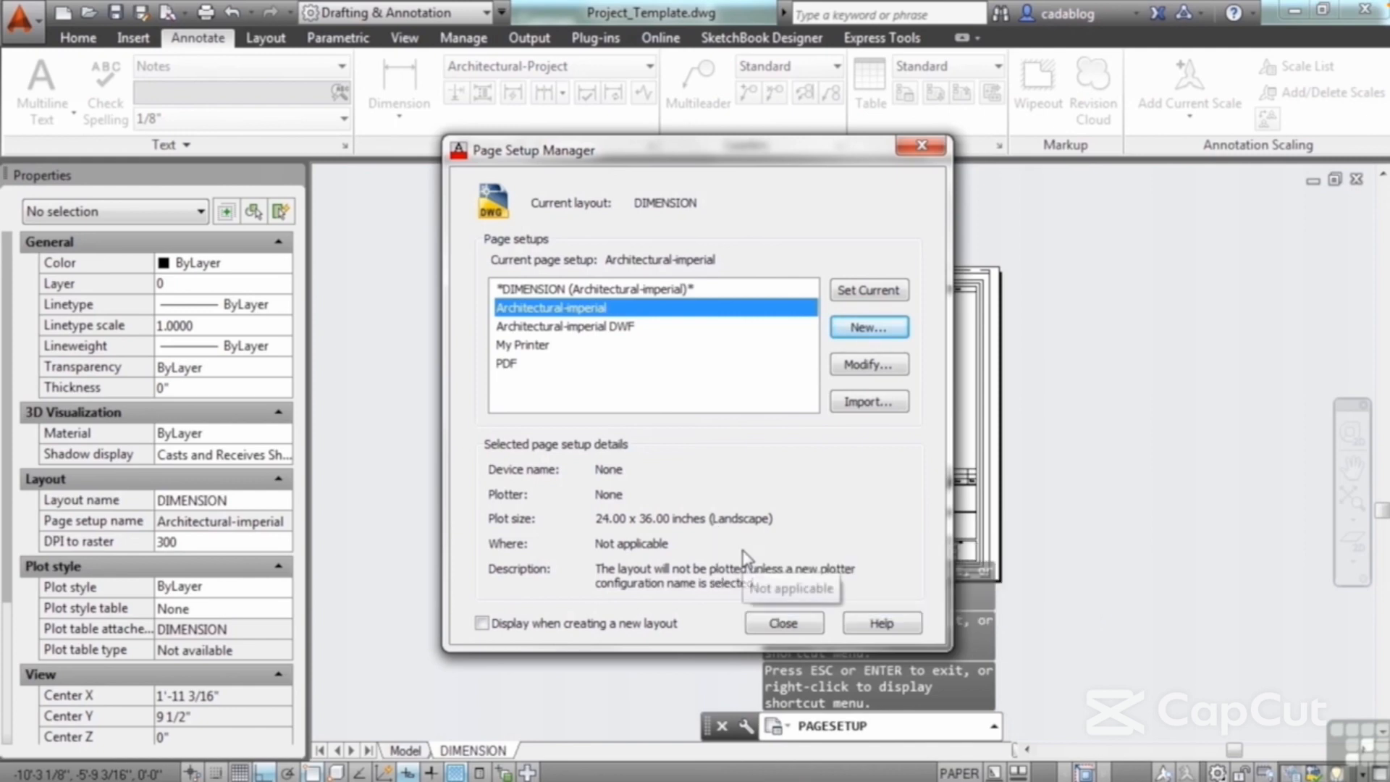
pyautogui.click(792, 624)
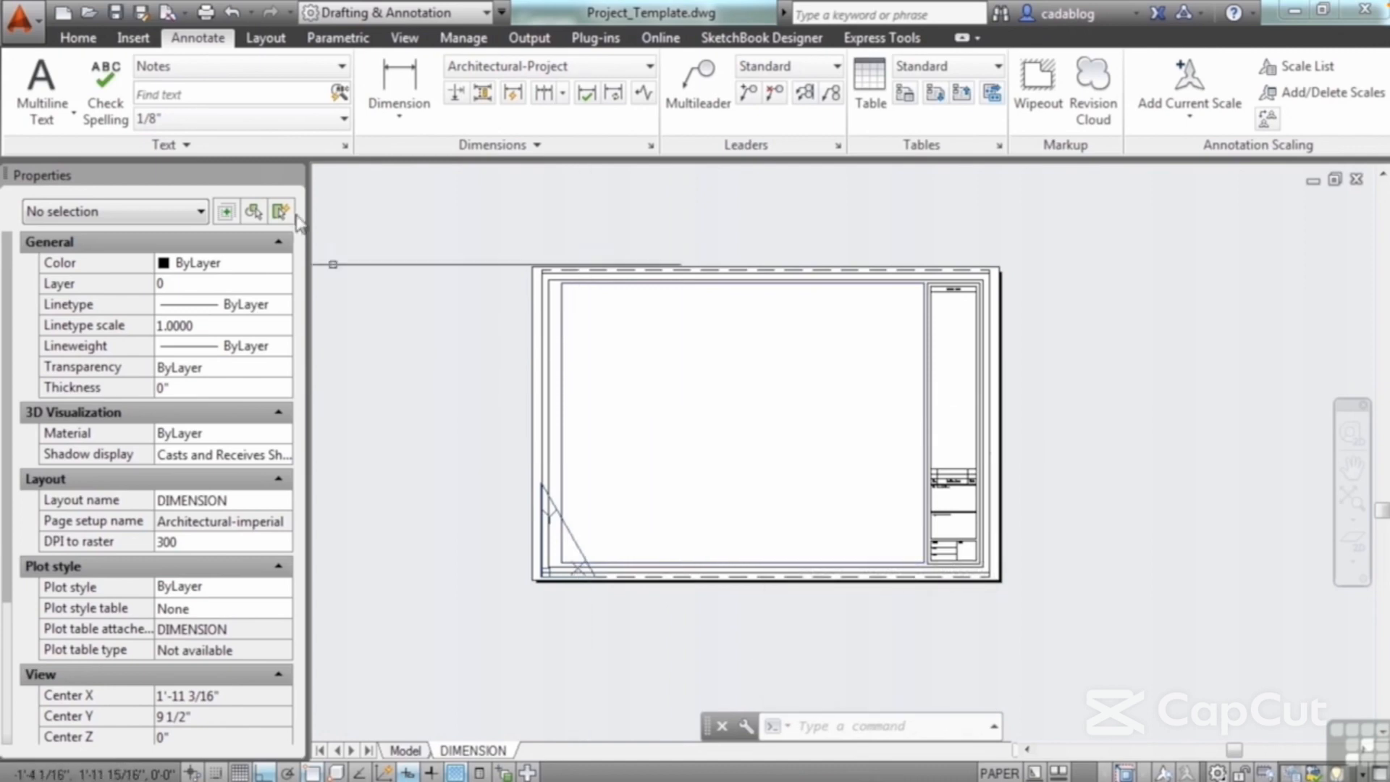
pyautogui.click(116, 14)
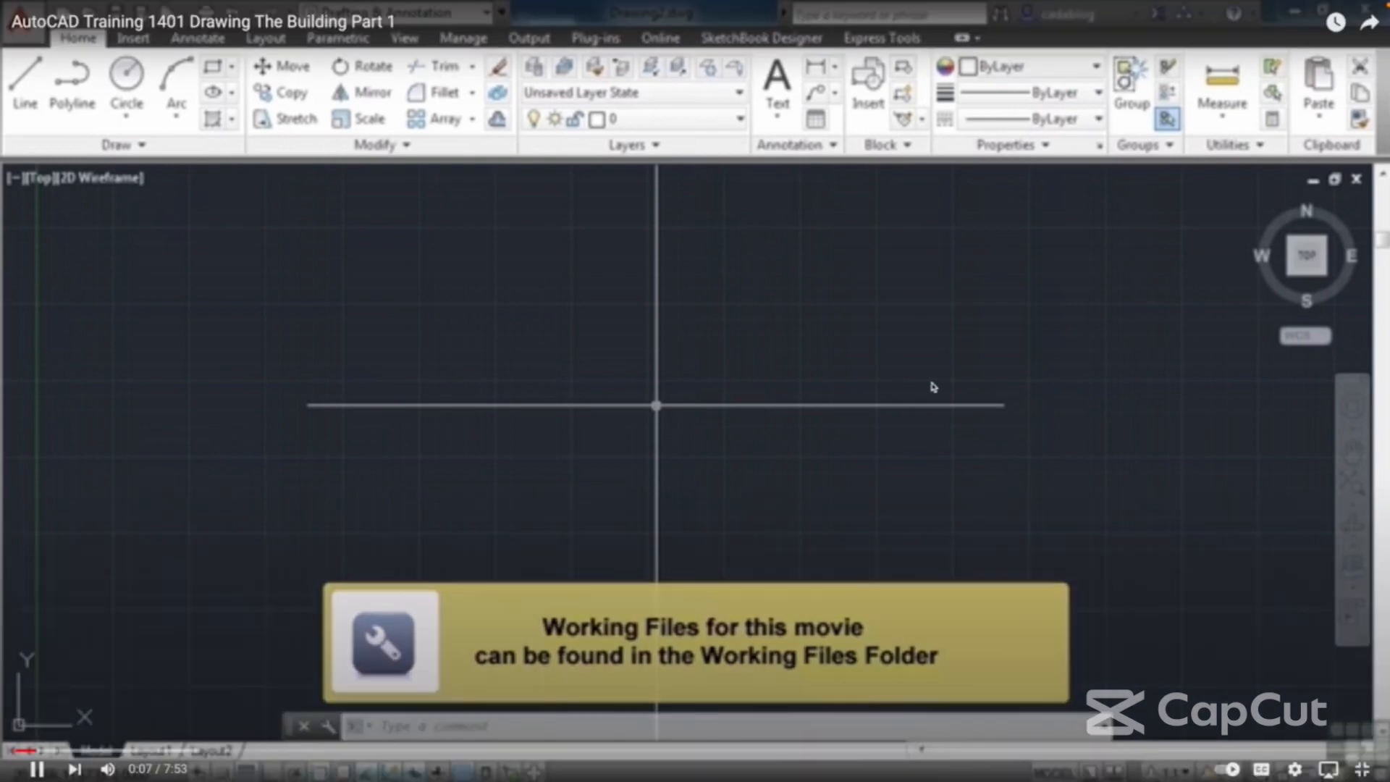
# - Open the drawing Project_Template.dwg from folder 14
pyautogui.moveTo(1059, 5)
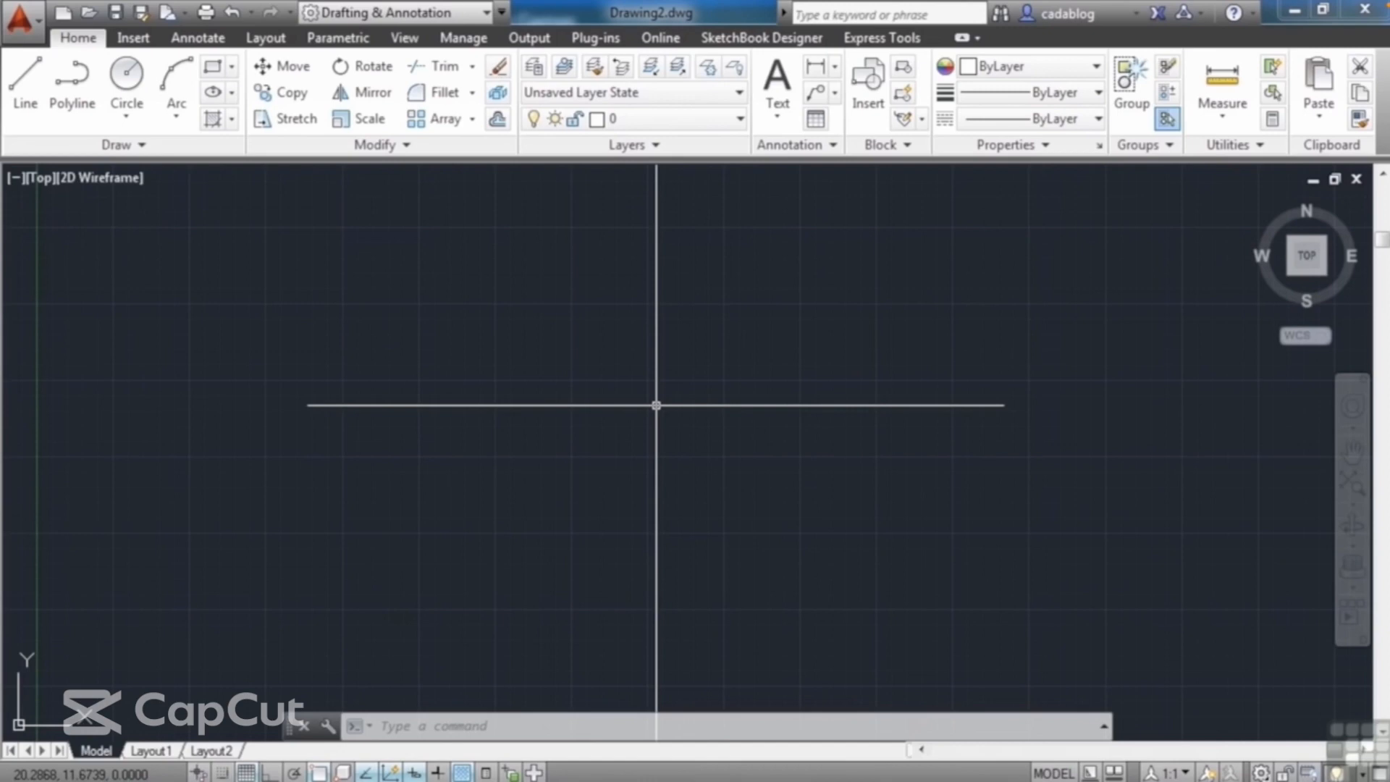
pyautogui.write('o')
pyautogui.press('Return')
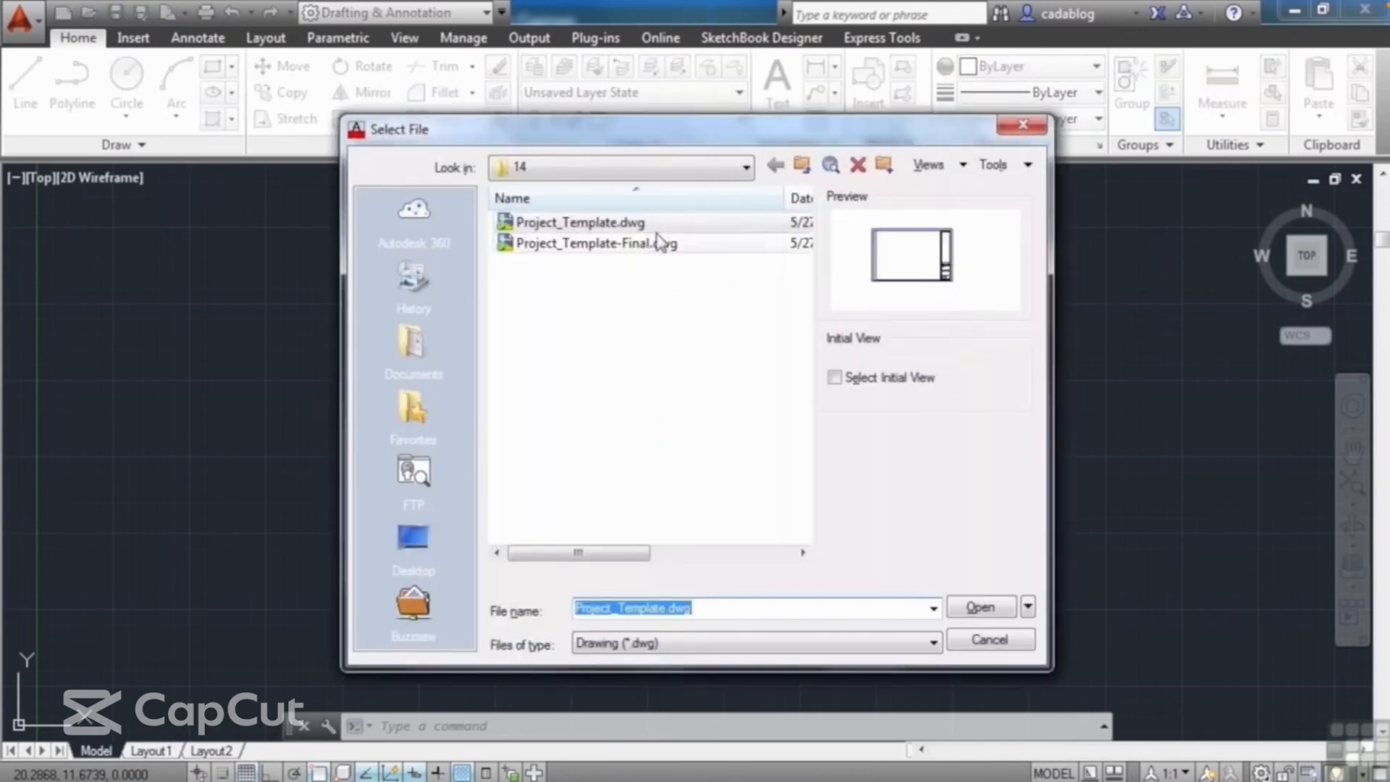
pyautogui.click(650, 224)
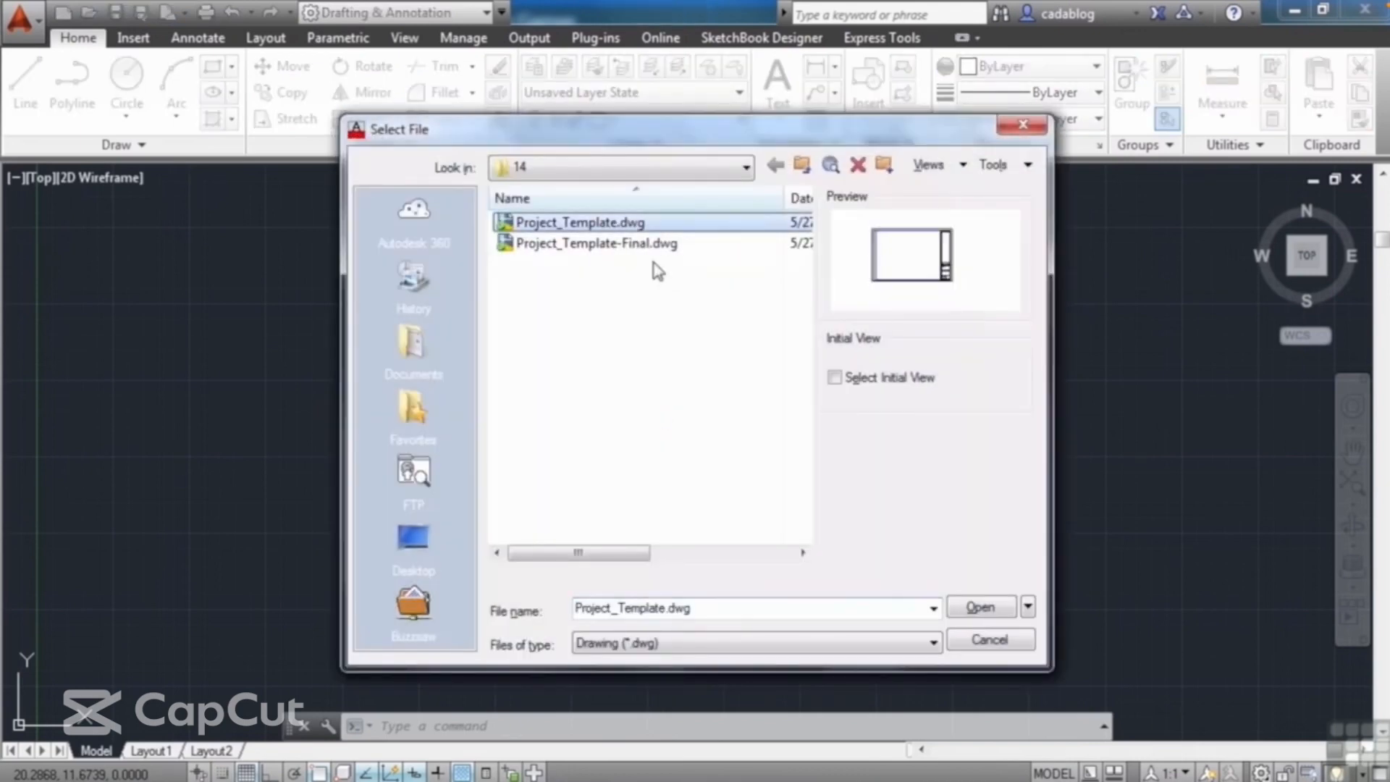
pyautogui.click(985, 608)
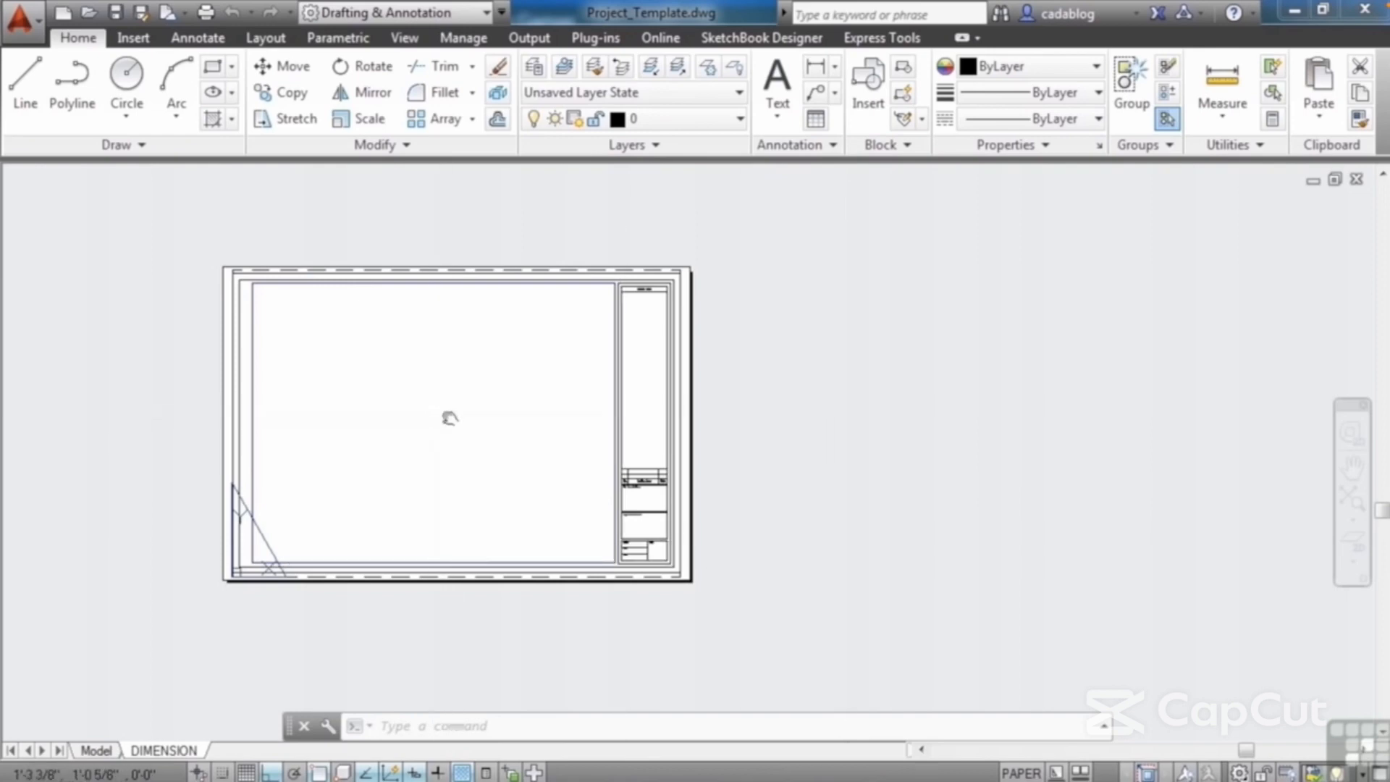
# - Save the drawing as Project_Template-Final.dwg in folder 14, replacing the existing file
pyautogui.moveTo(438, 409); pyautogui.dragTo(614, 414, button='middle')
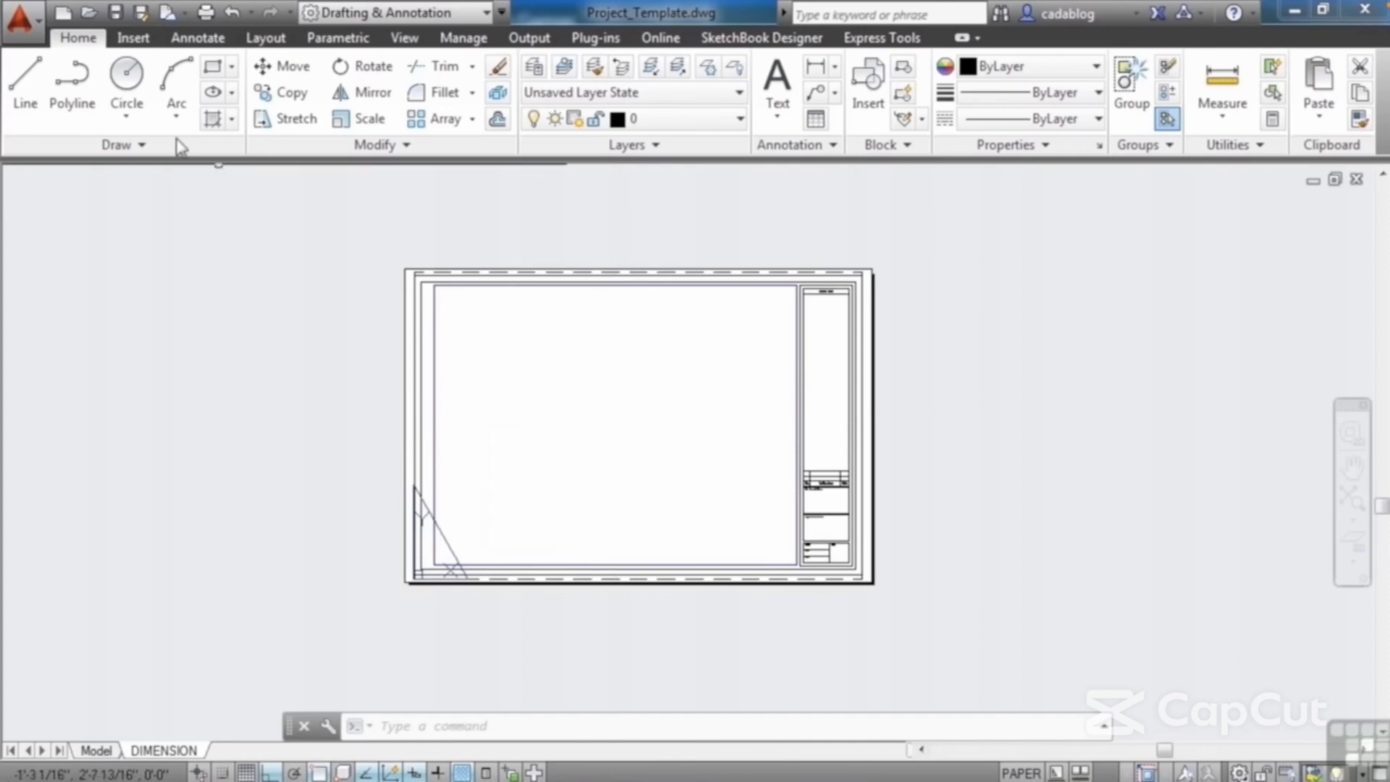
pyautogui.click(34, 36)
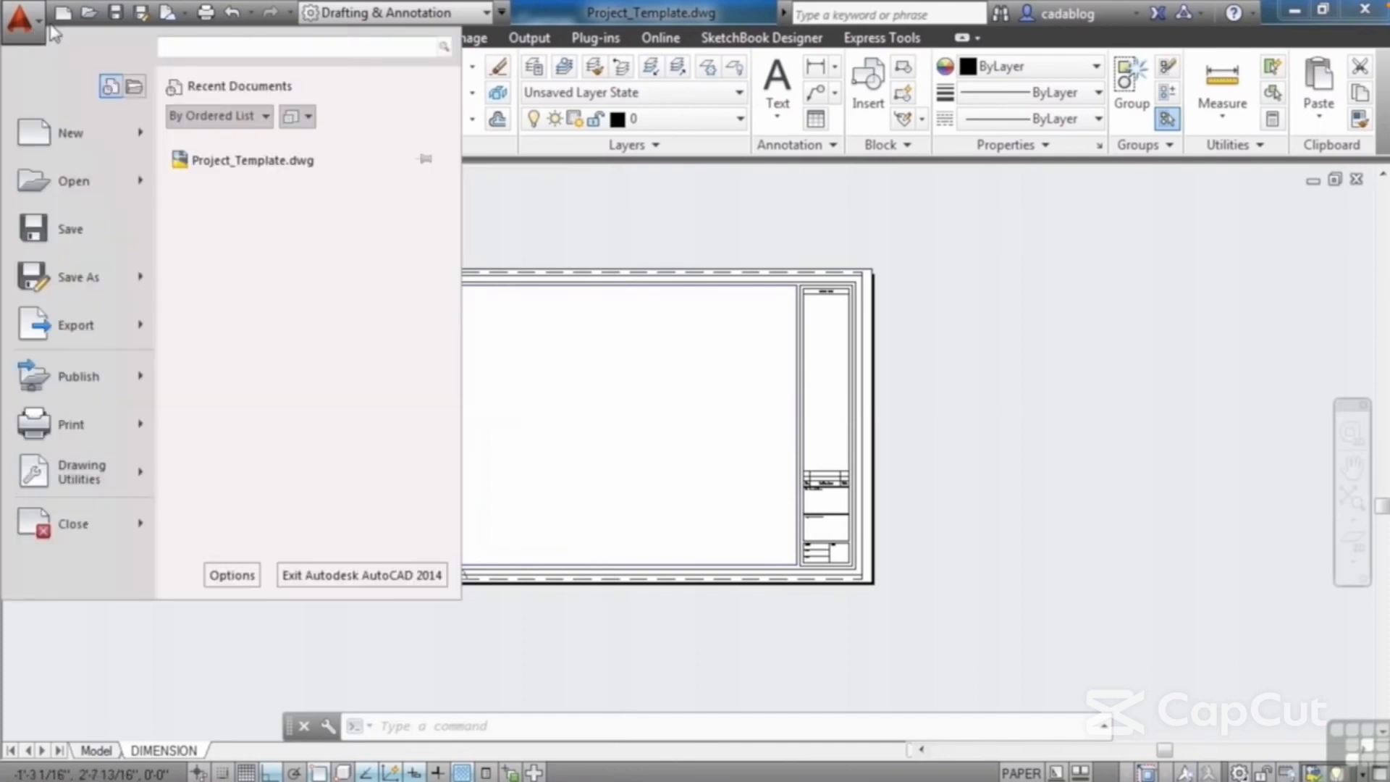
pyautogui.click(78, 279)
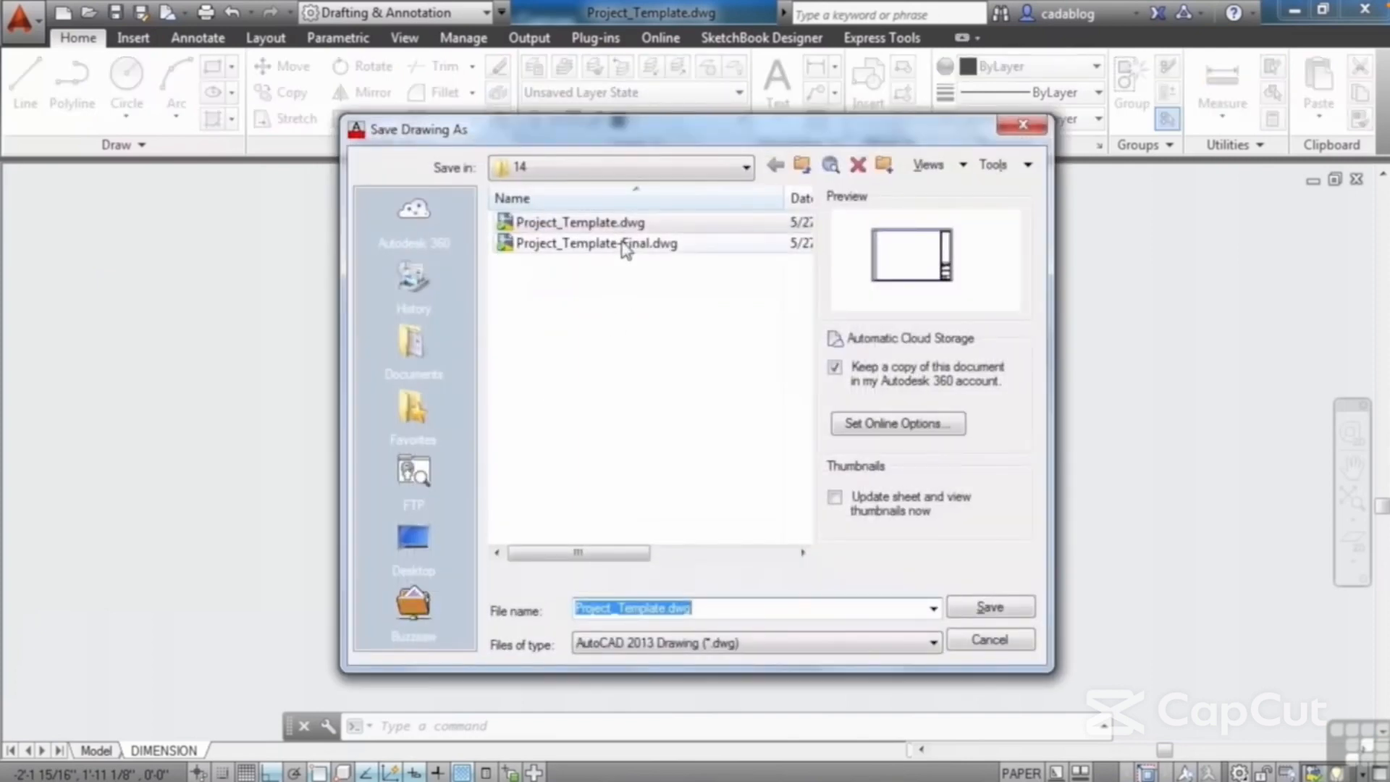
pyautogui.click(623, 242)
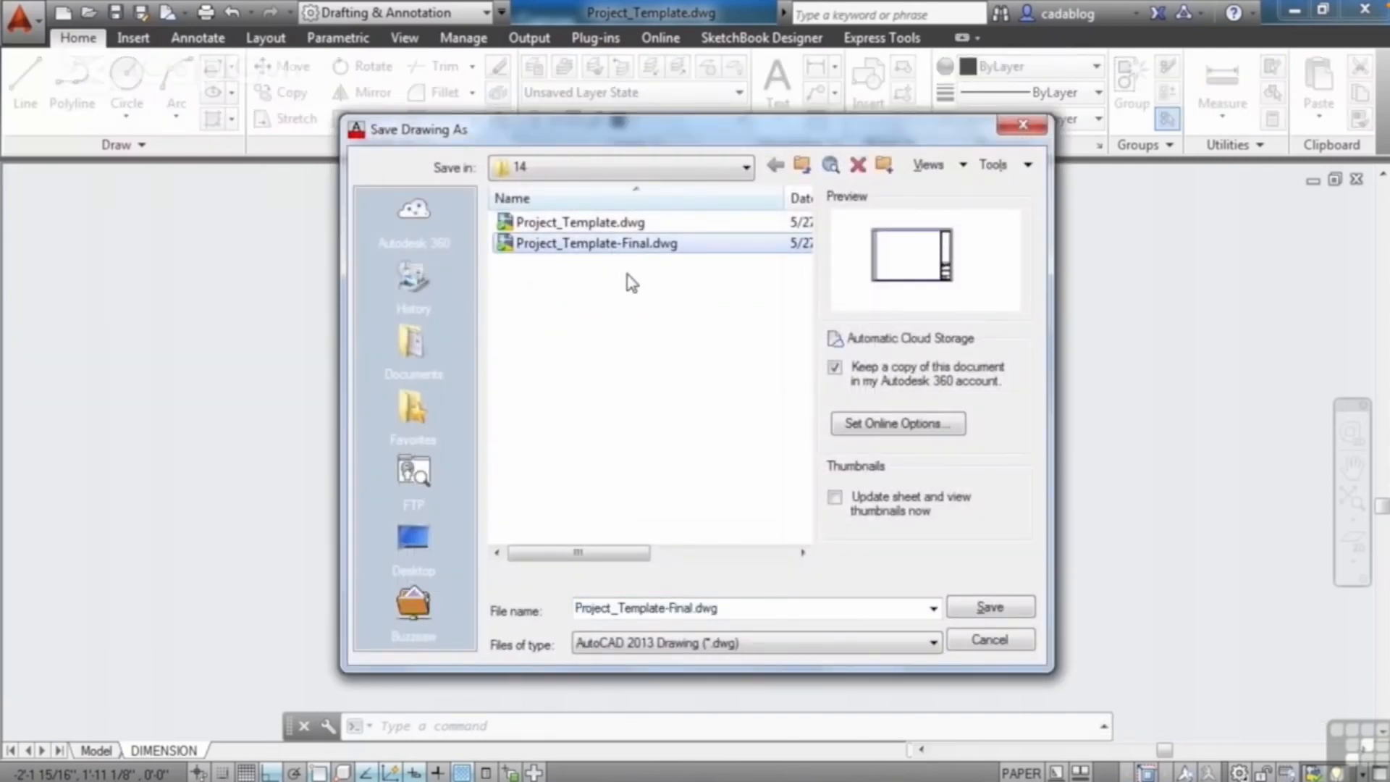
pyautogui.click(991, 608)
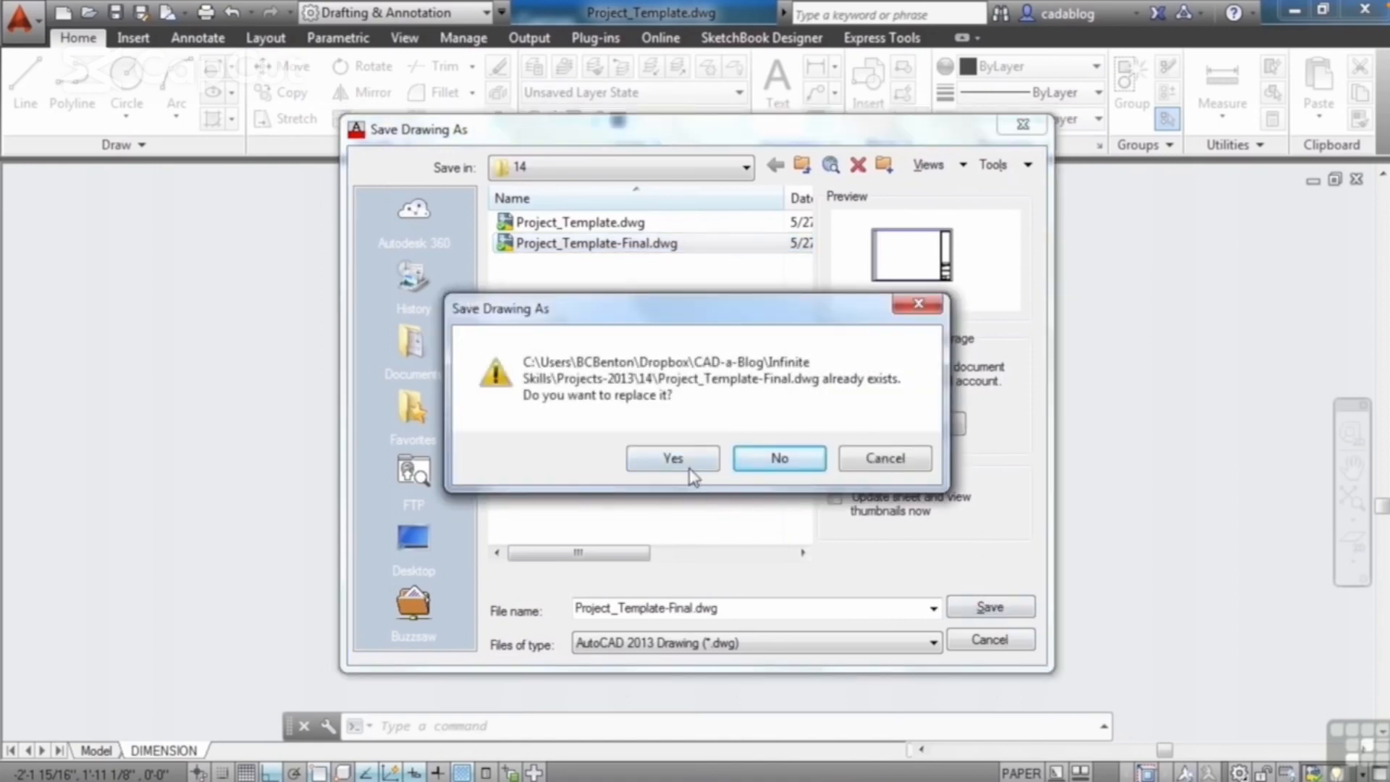
pyautogui.click(673, 458)
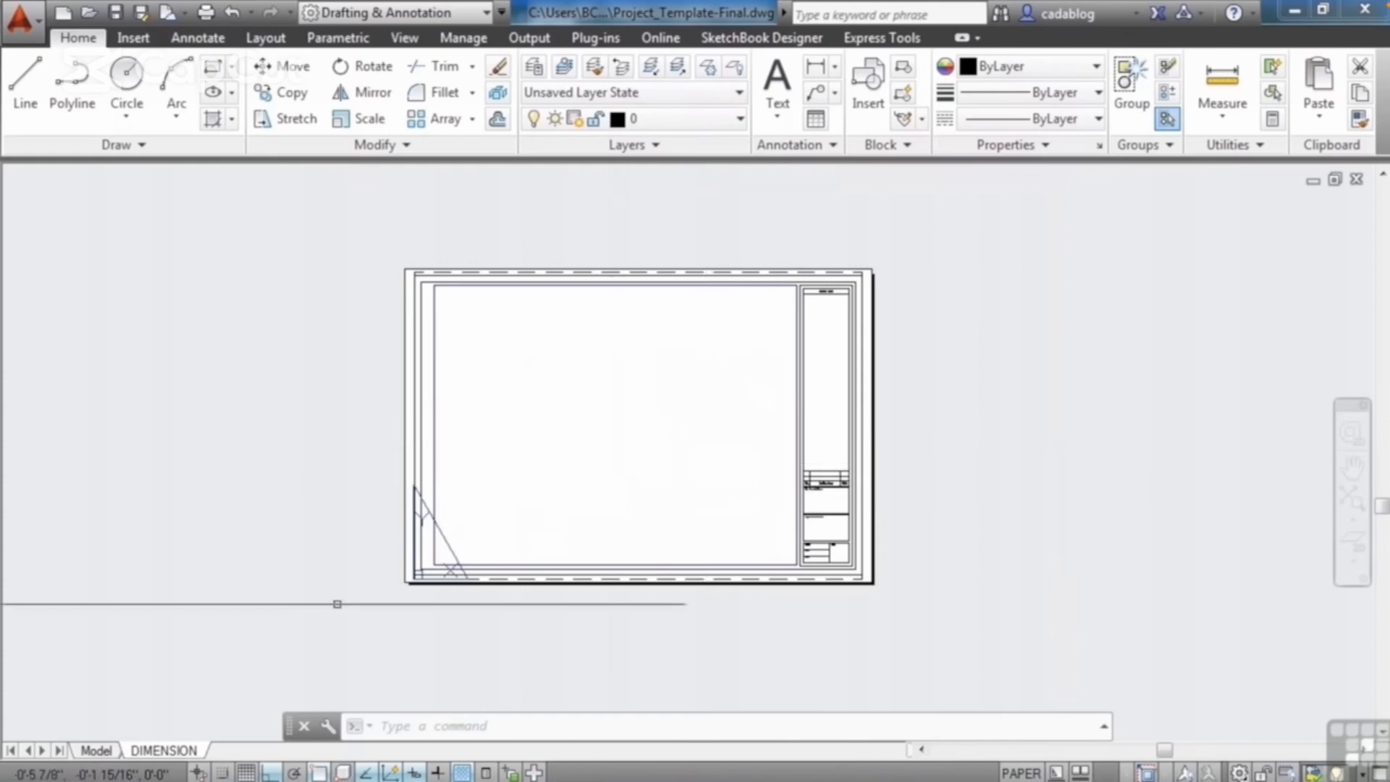
# - Switch to model space and look through the drawing's layer list without changing the current layer
pyautogui.click(98, 751)
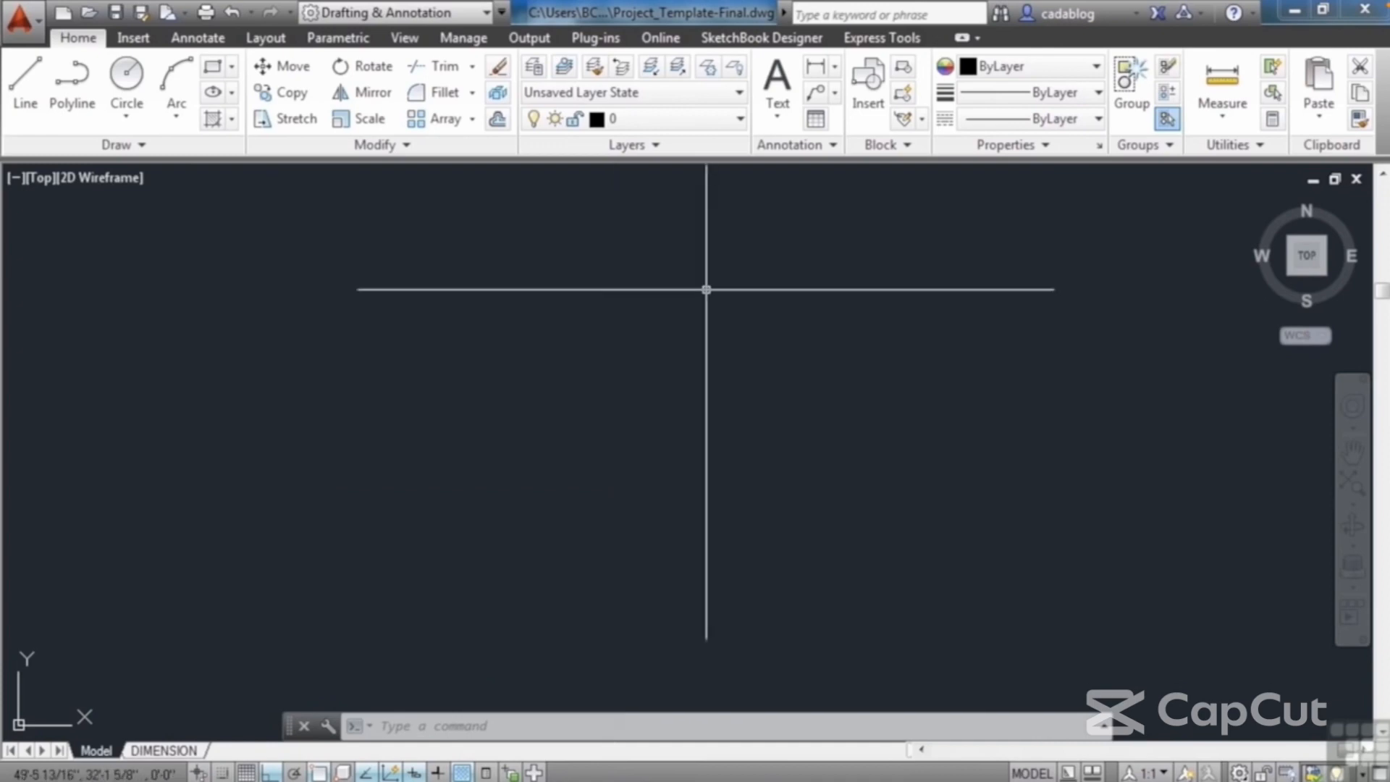
pyautogui.click(733, 120)
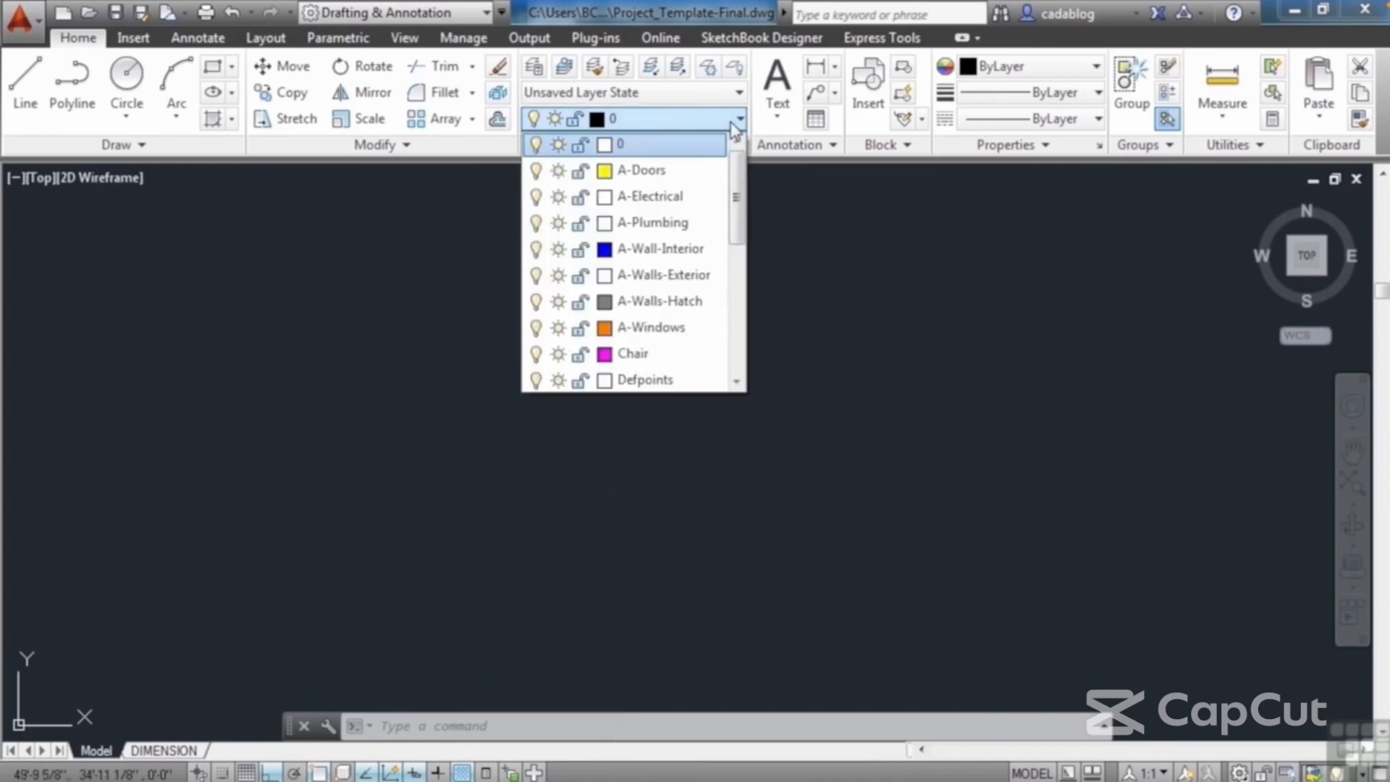
pyautogui.click(698, 441)
# - Check the length and angle types and precision in the drawing's units settings, and close them
pyautogui.write('units')
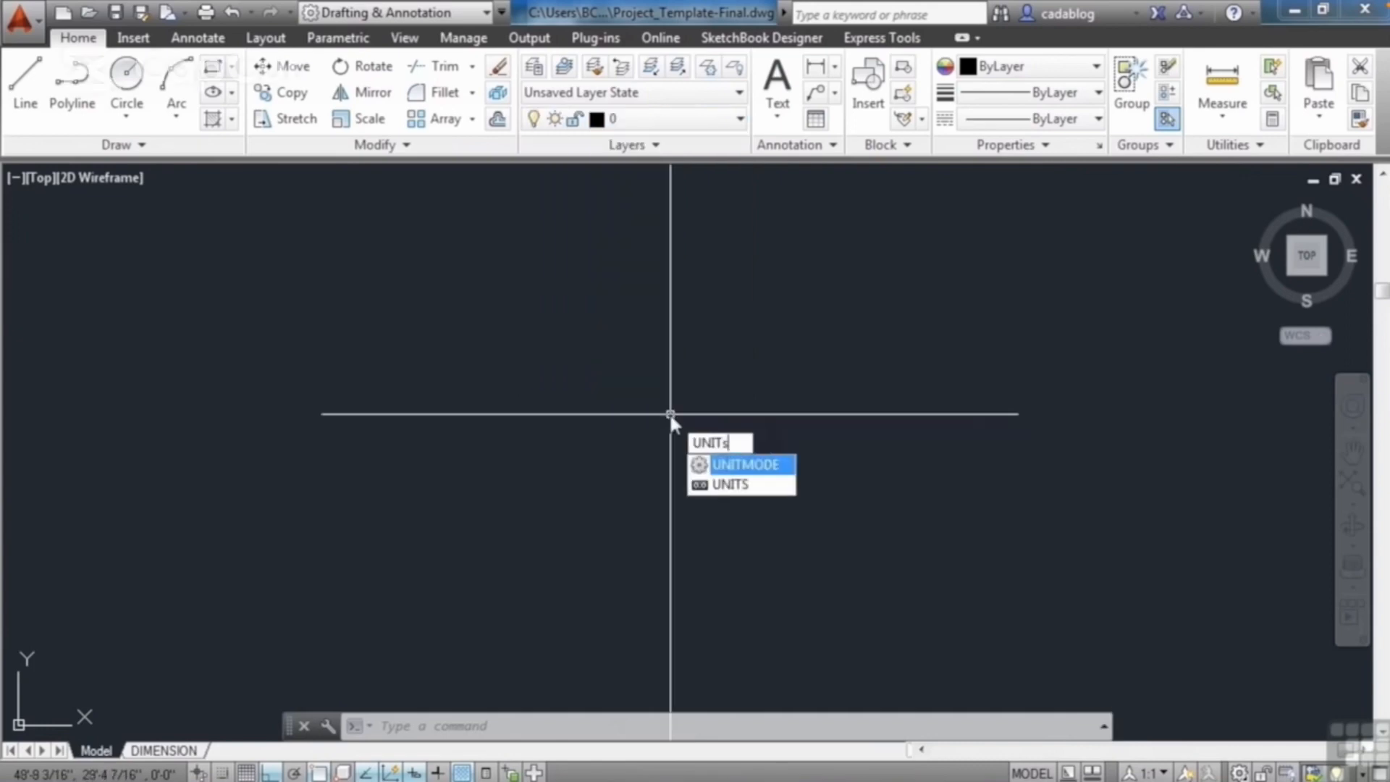
pyautogui.press('Return')
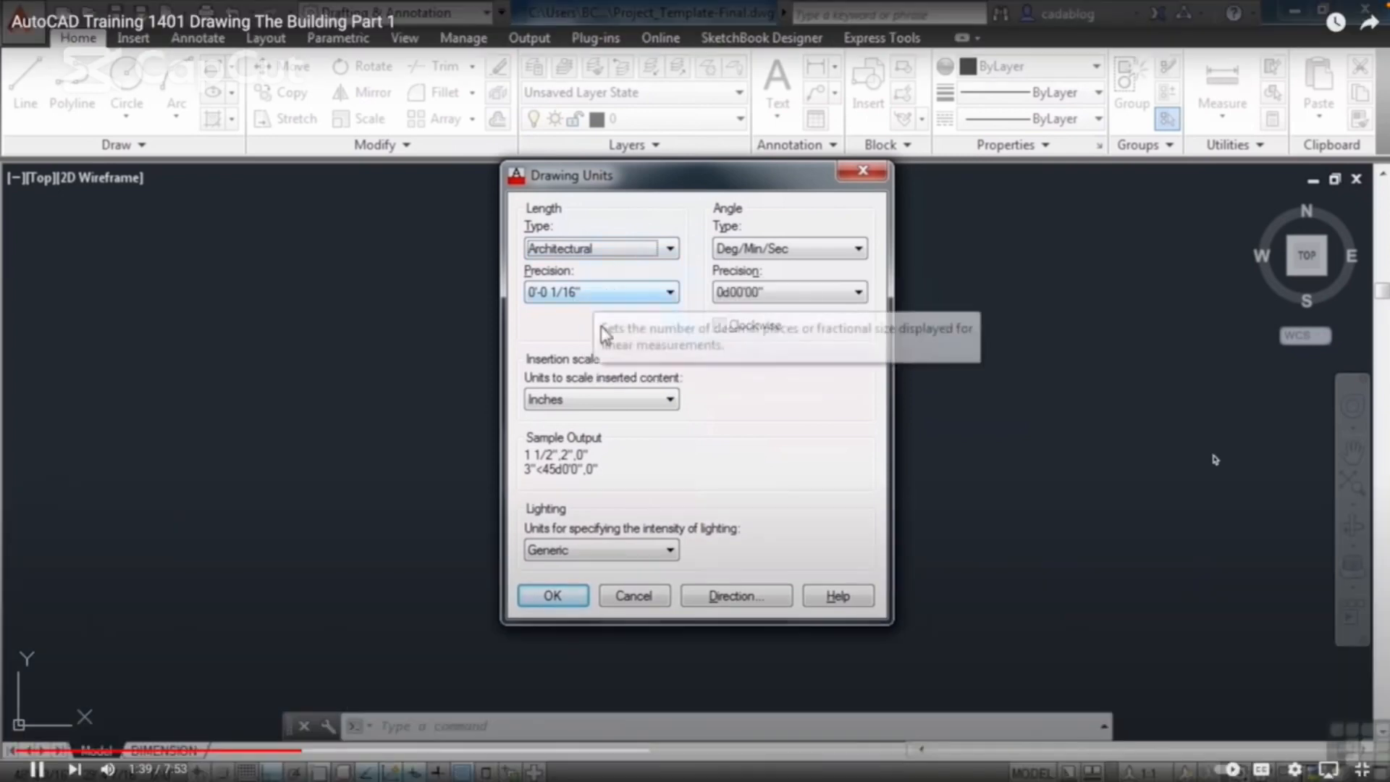
pyautogui.click(558, 597)
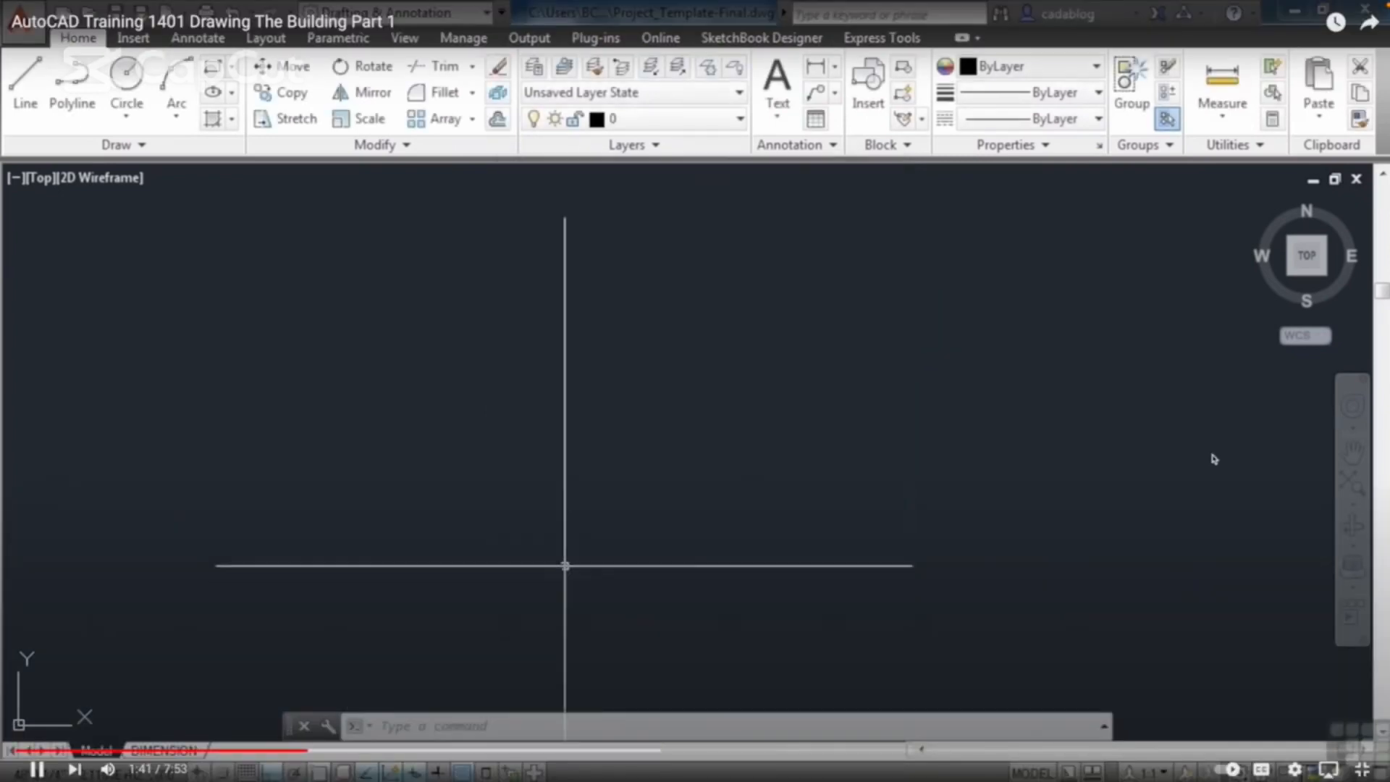
# - Make A-Walls-Exterior the current layer and, with Ortho on, draw a polyline's first segment 37' straight up
pyautogui.click(740, 120)
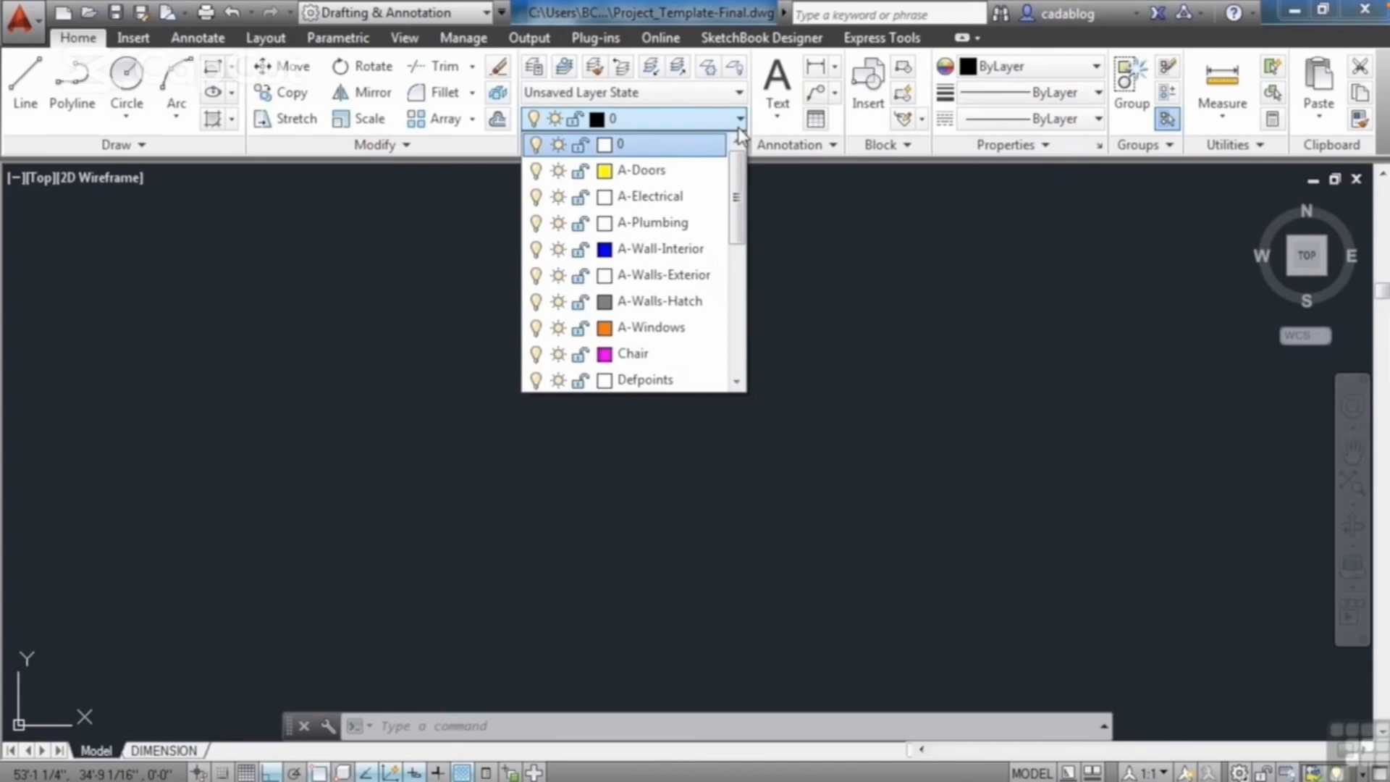
pyautogui.click(690, 275)
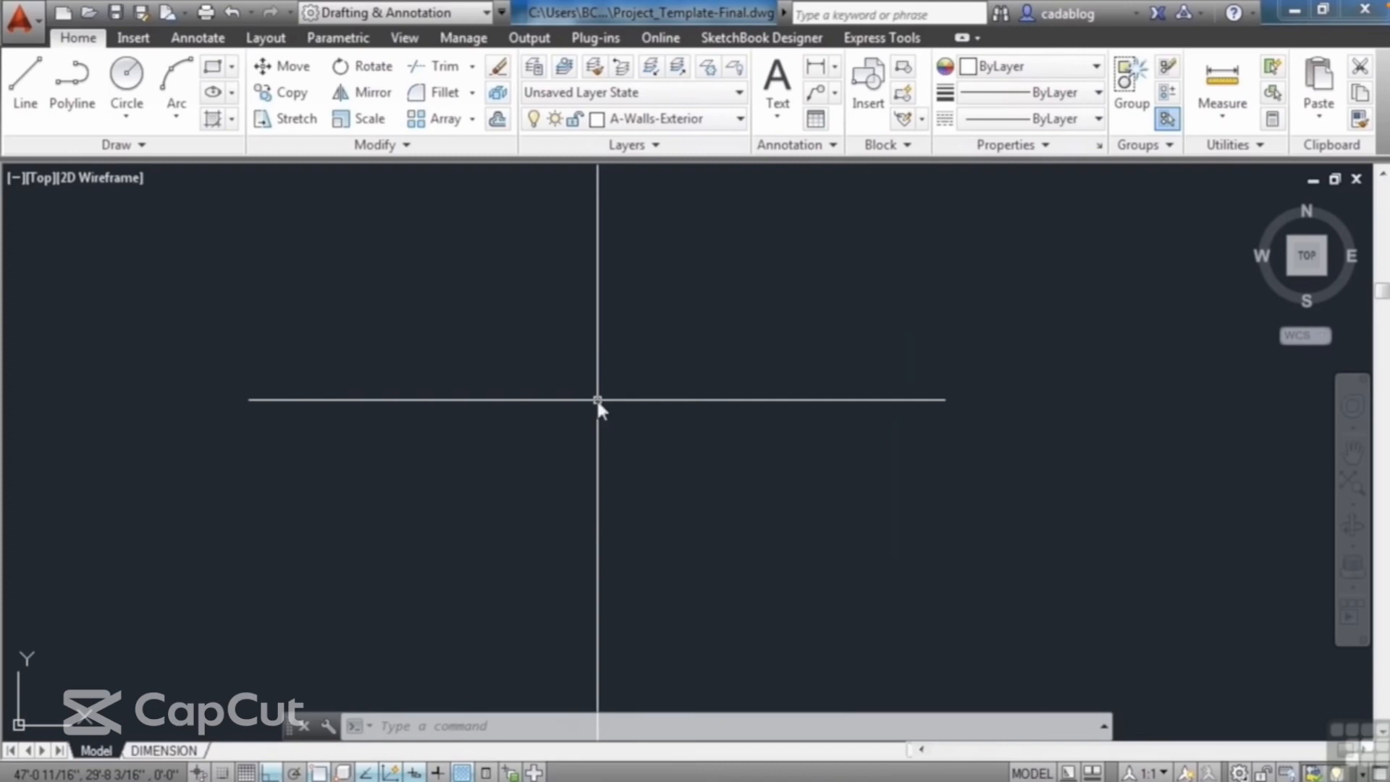
pyautogui.write('PLINE')
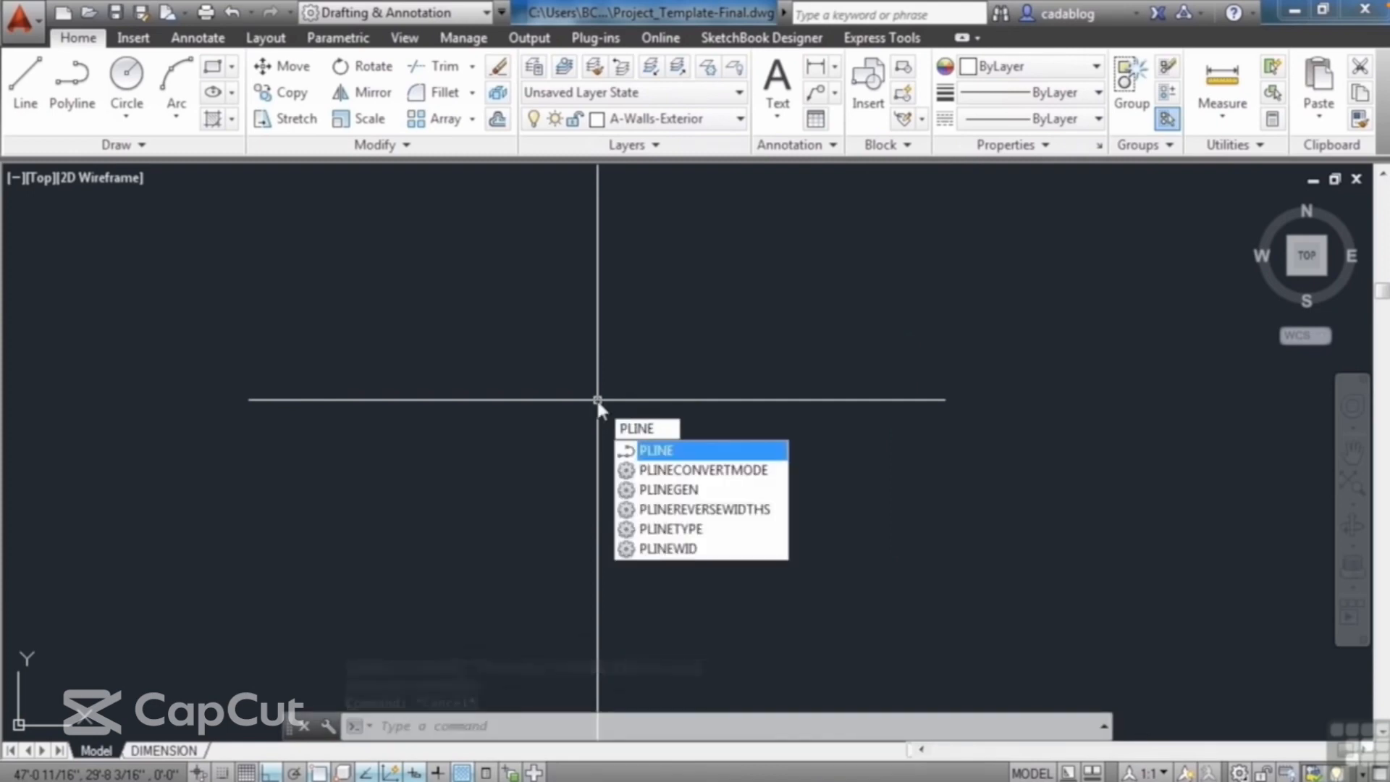
pyautogui.press('Return')
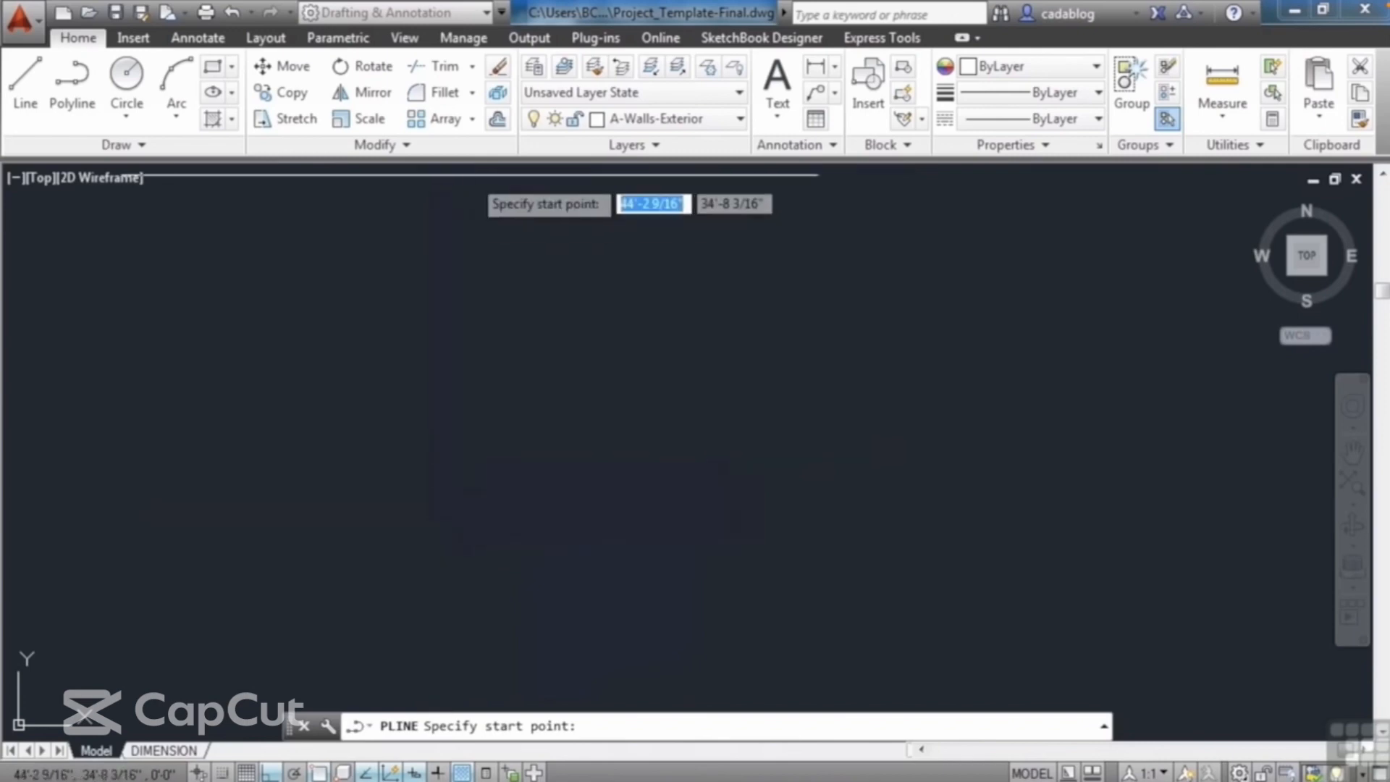
pyautogui.click(428, 484)
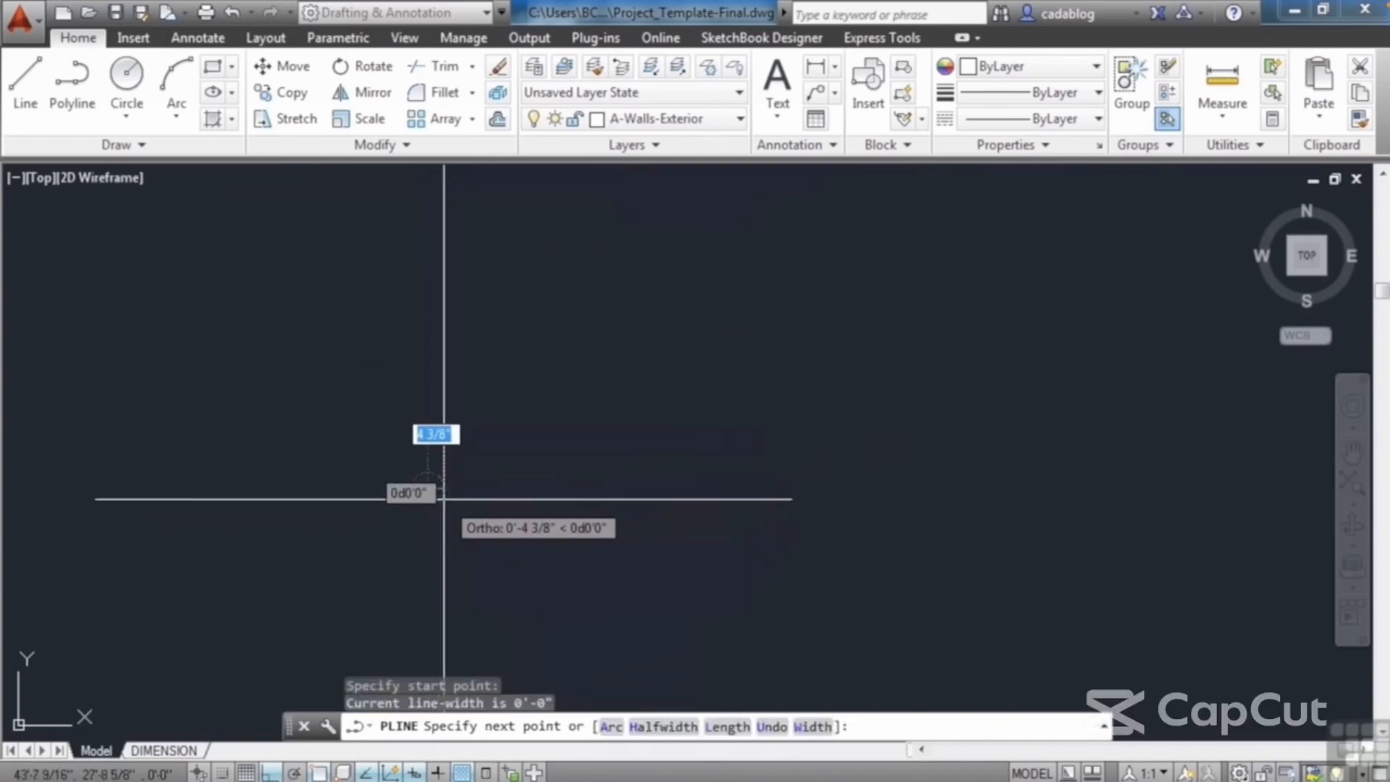
pyautogui.press('F8')
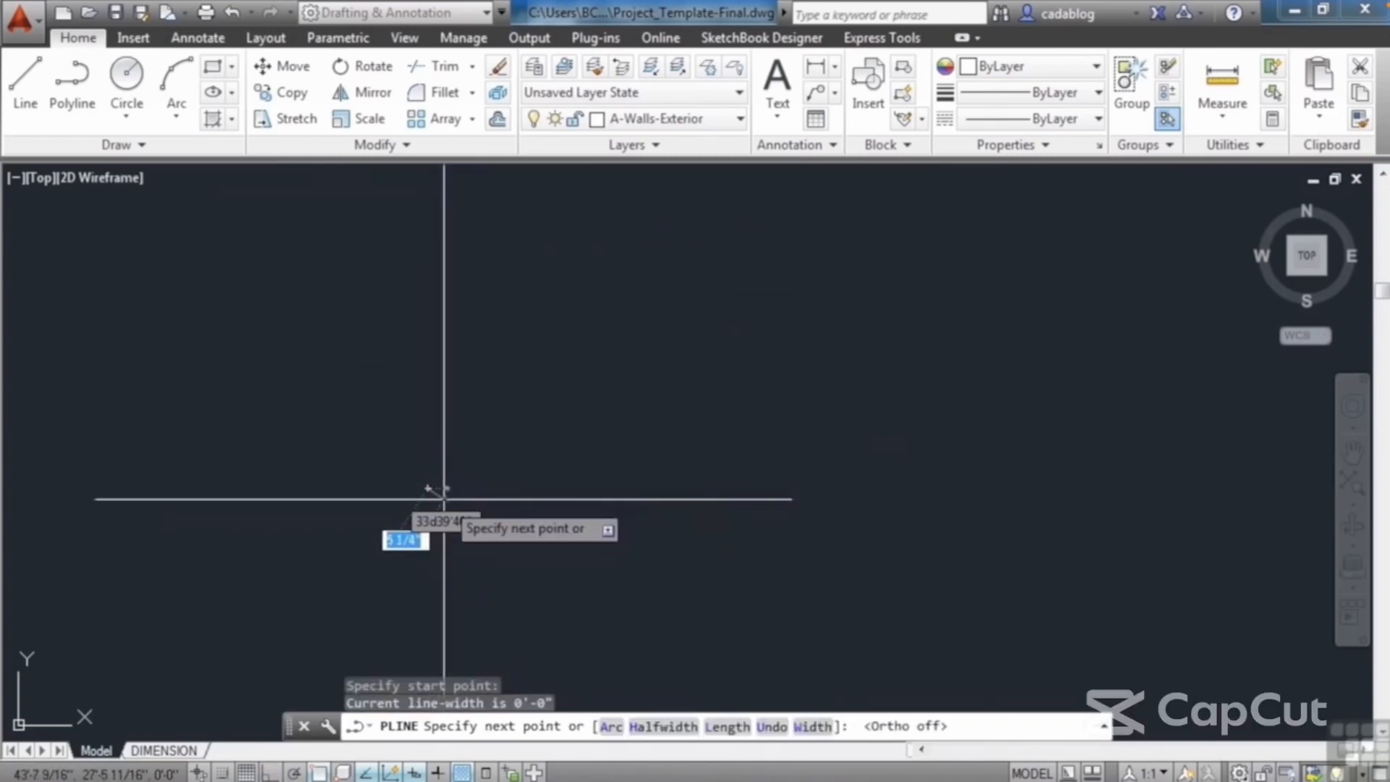
pyautogui.press('F8')
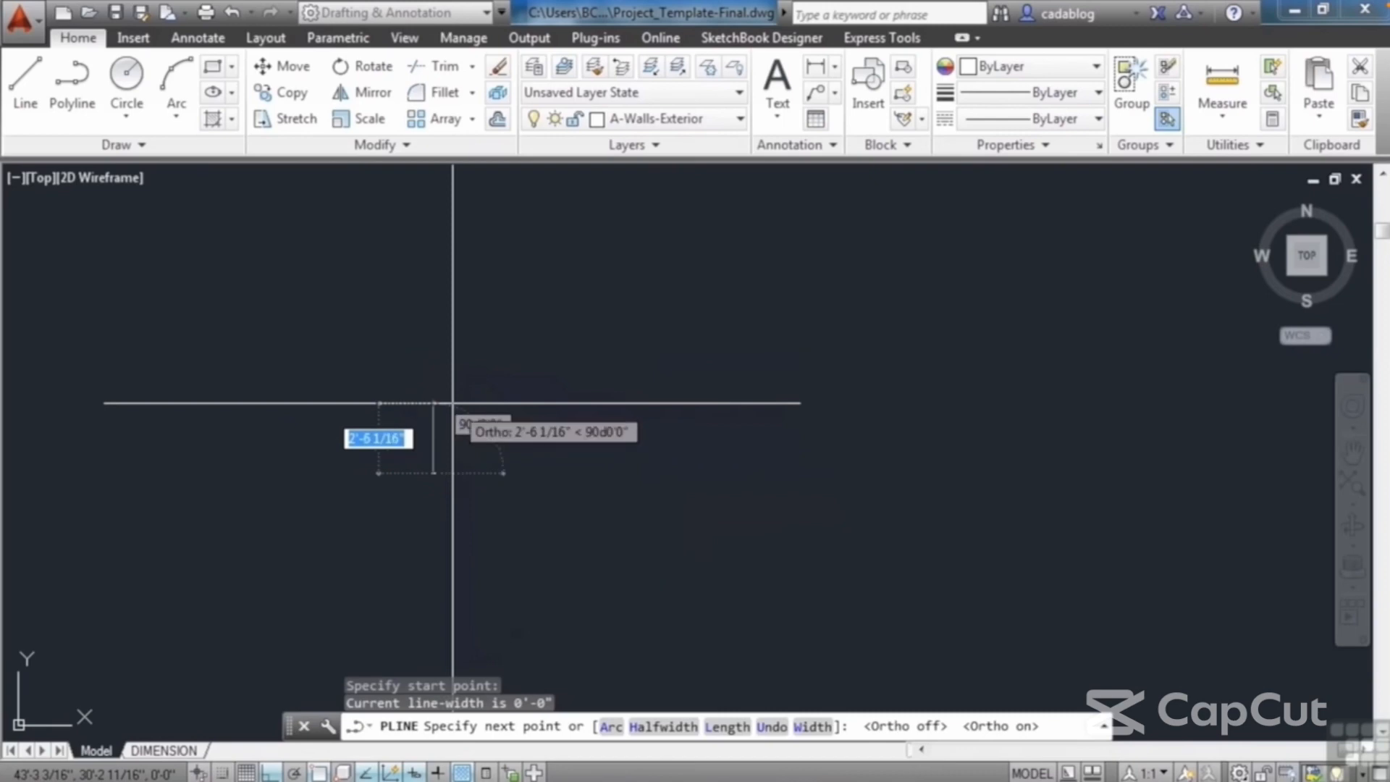
pyautogui.write("37'")
pyautogui.press('Return')
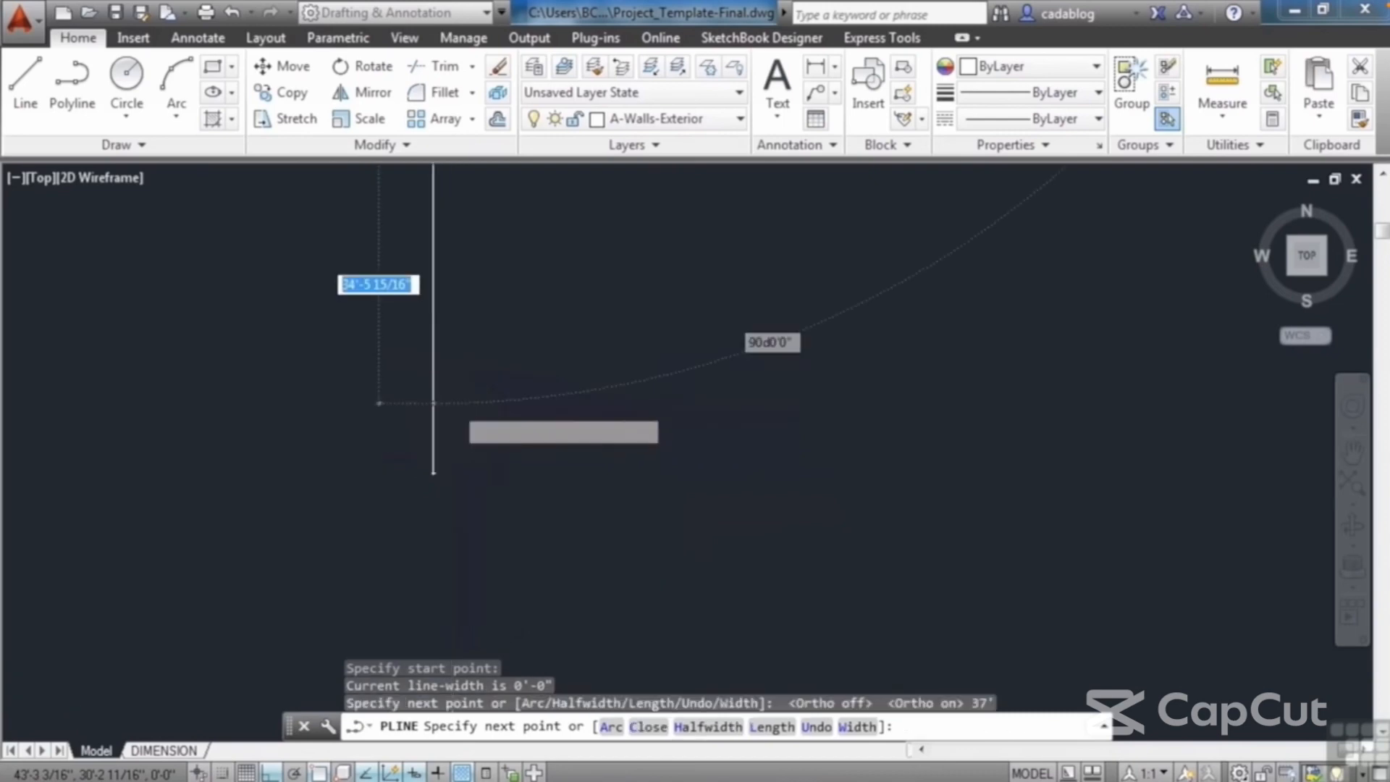
# - Continue the wall outline polyline 16'8" to the right, followed by 7'6" straight down
pyautogui.scroll(-2, 433, 462)
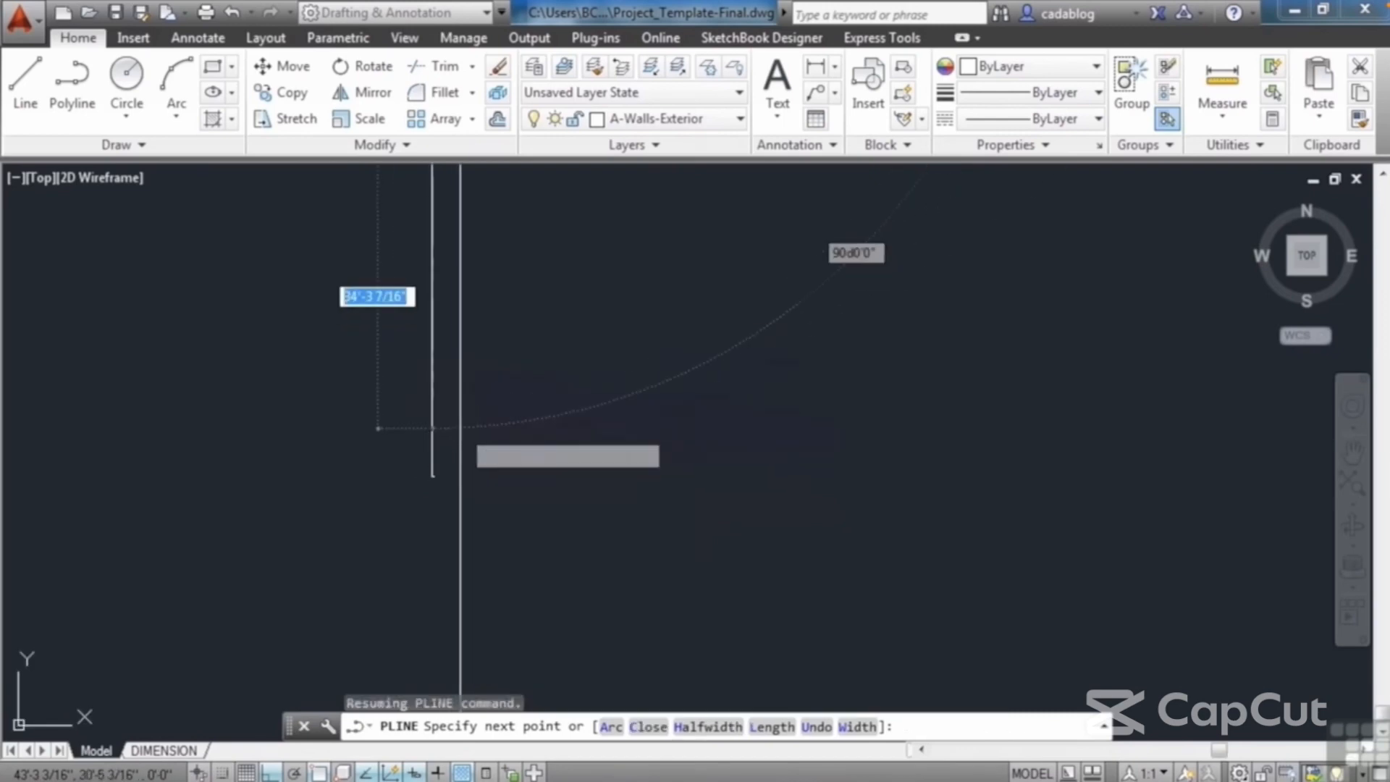
pyautogui.scroll(-4, 461, 427)
pyautogui.scroll(-2, 505, 217)
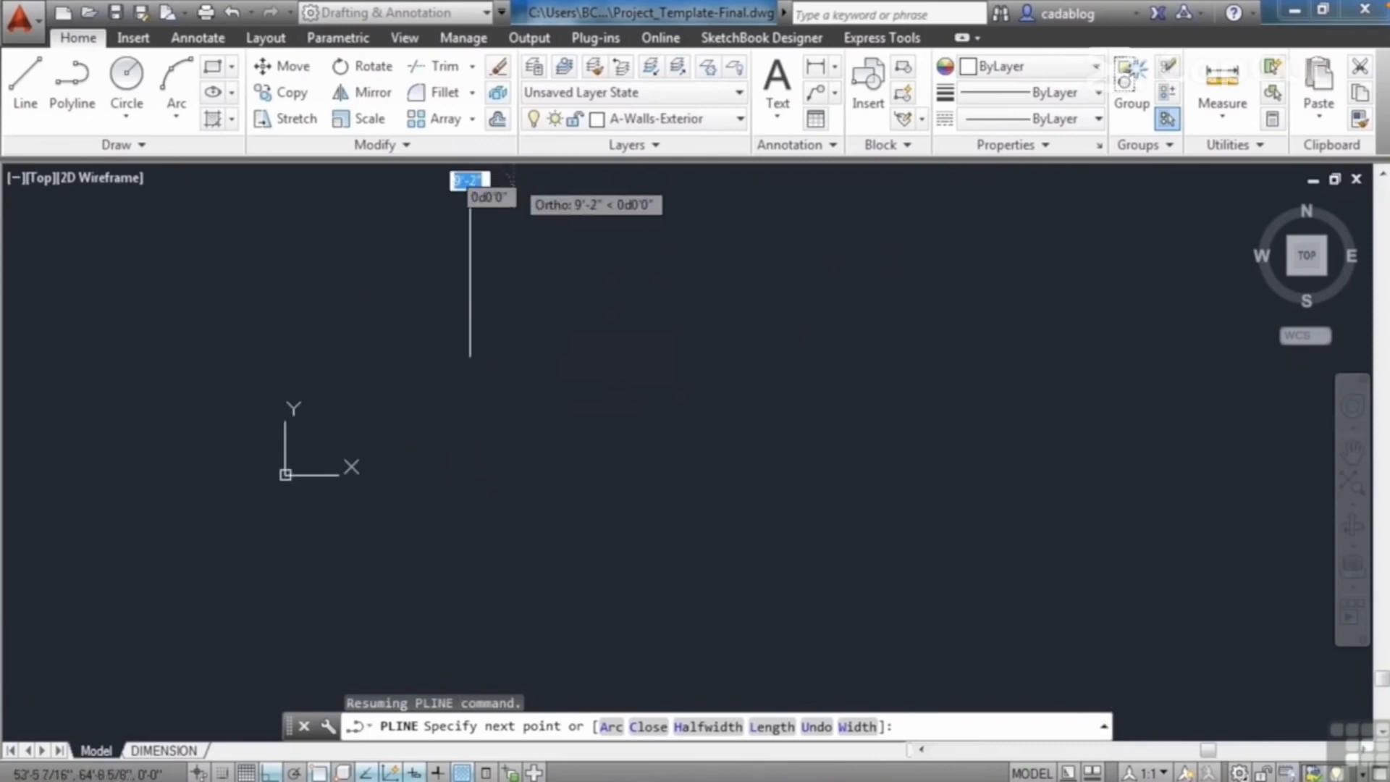
pyautogui.scroll(3, 465, 304)
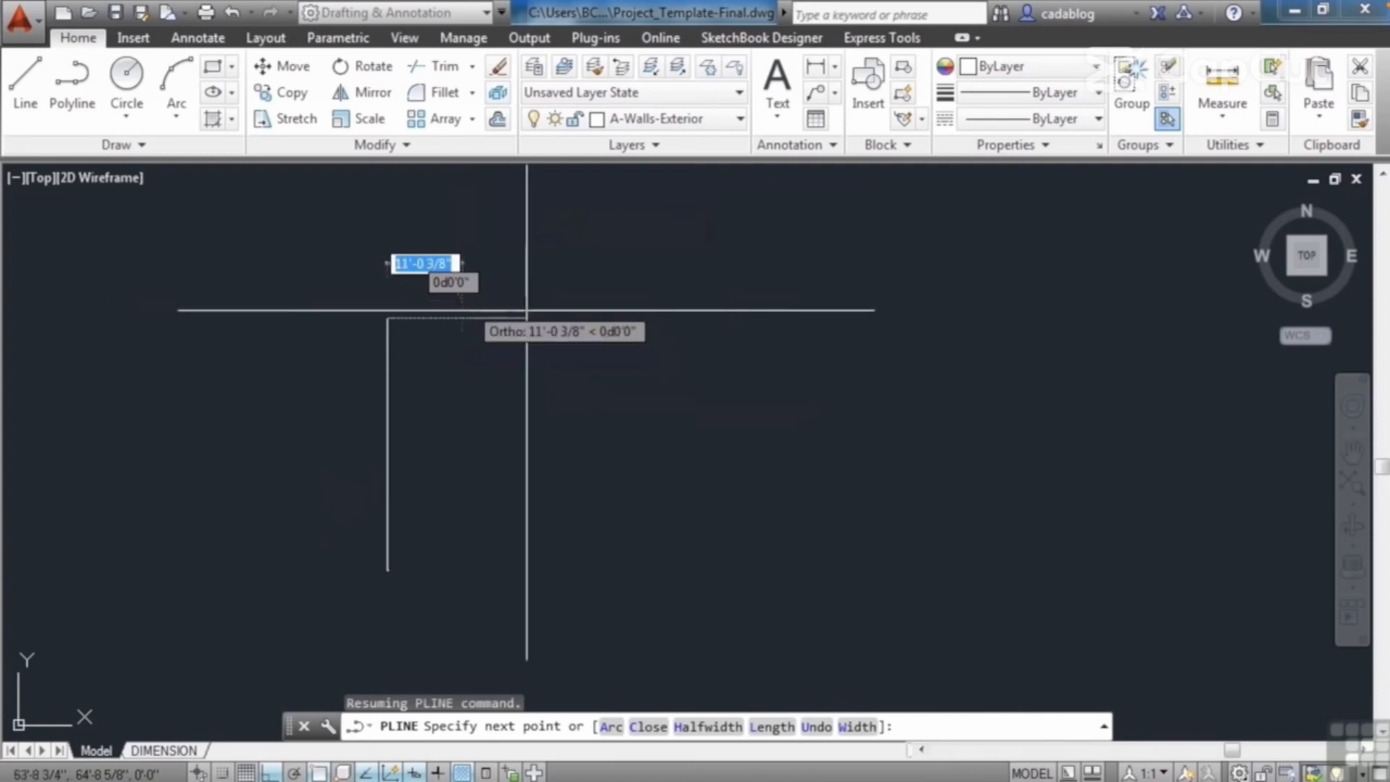
pyautogui.write("16'8")
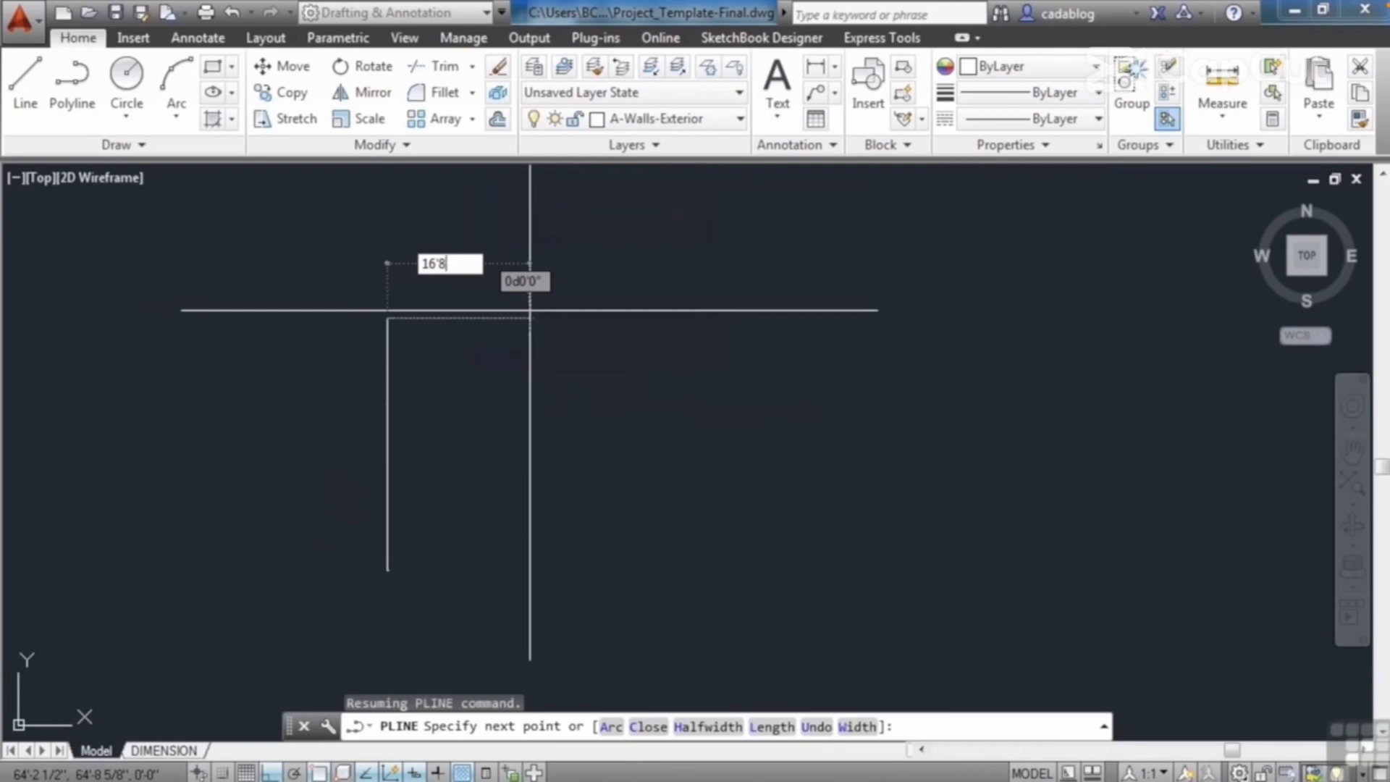
pyautogui.press('Return')
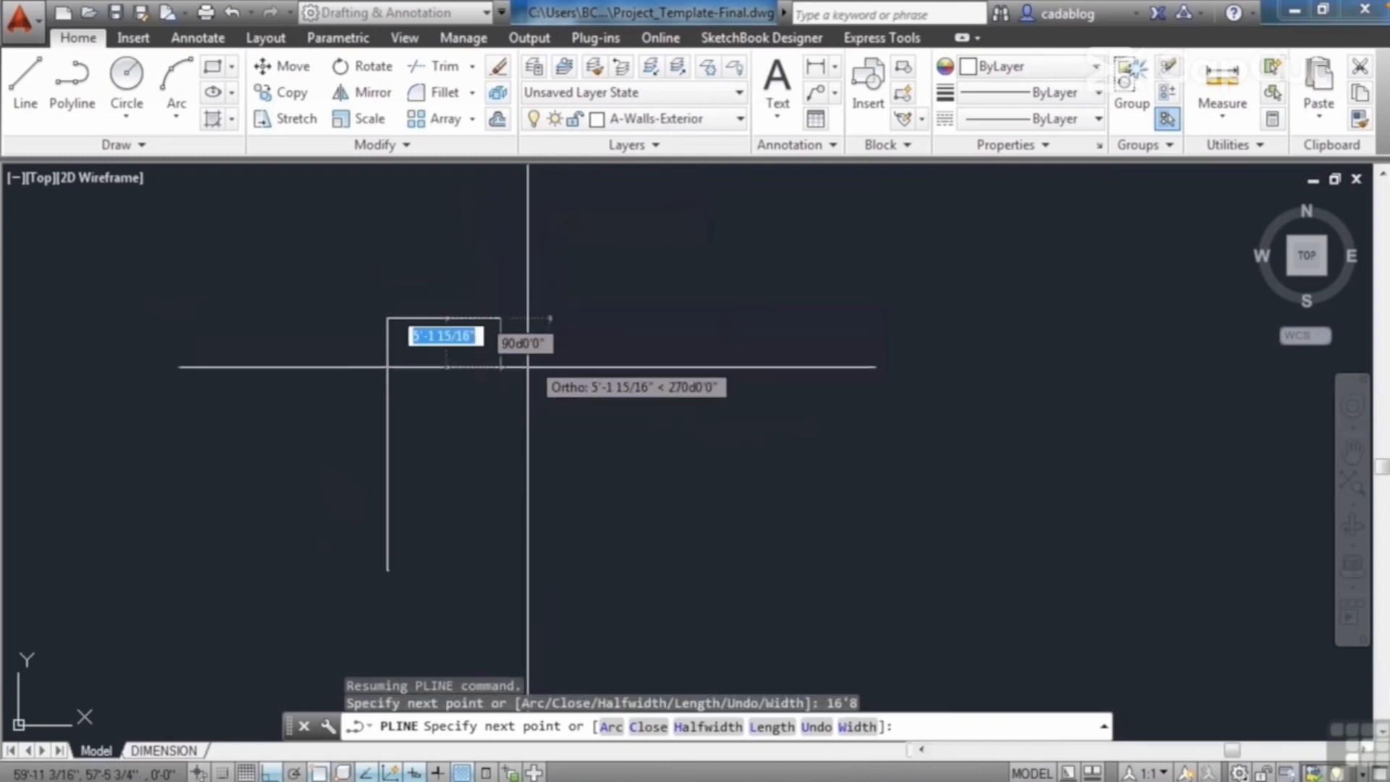
pyautogui.write("7'6")
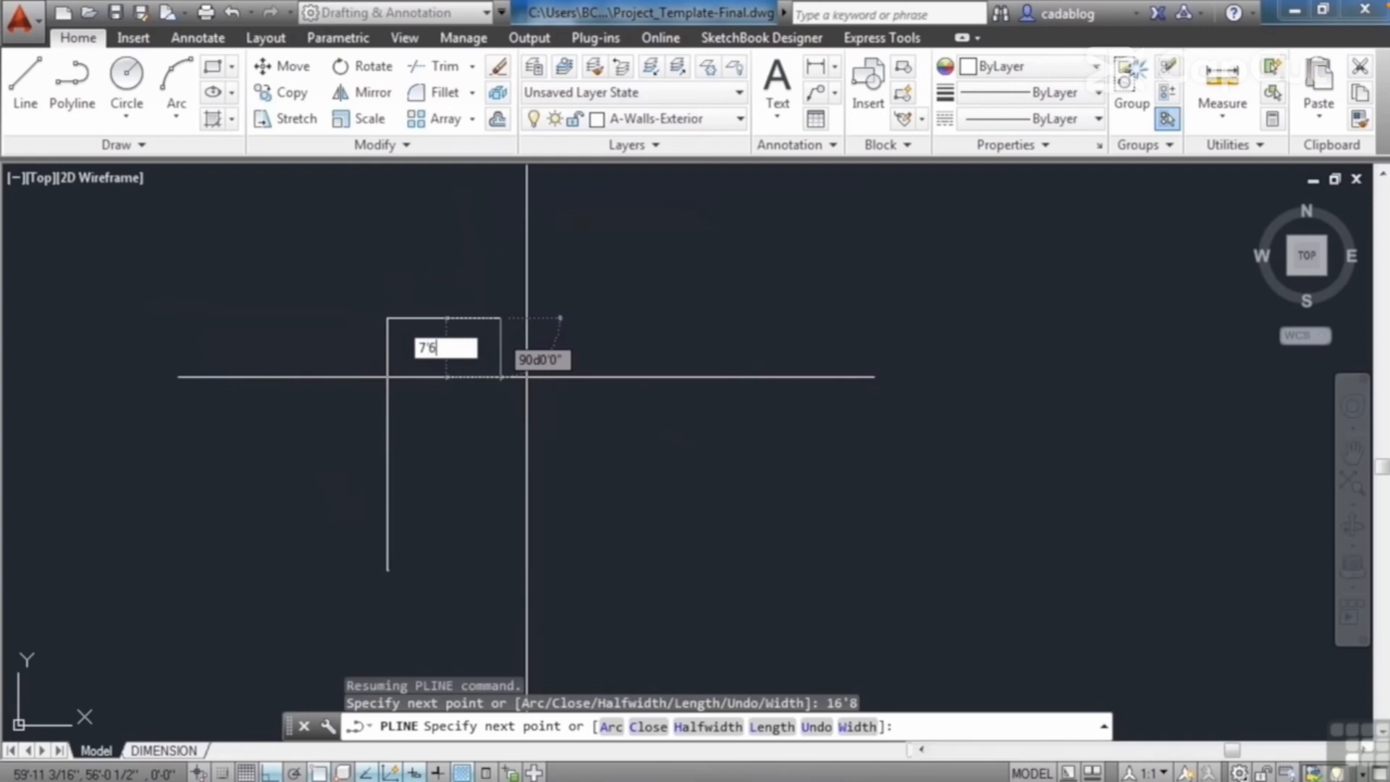
pyautogui.press('Return')
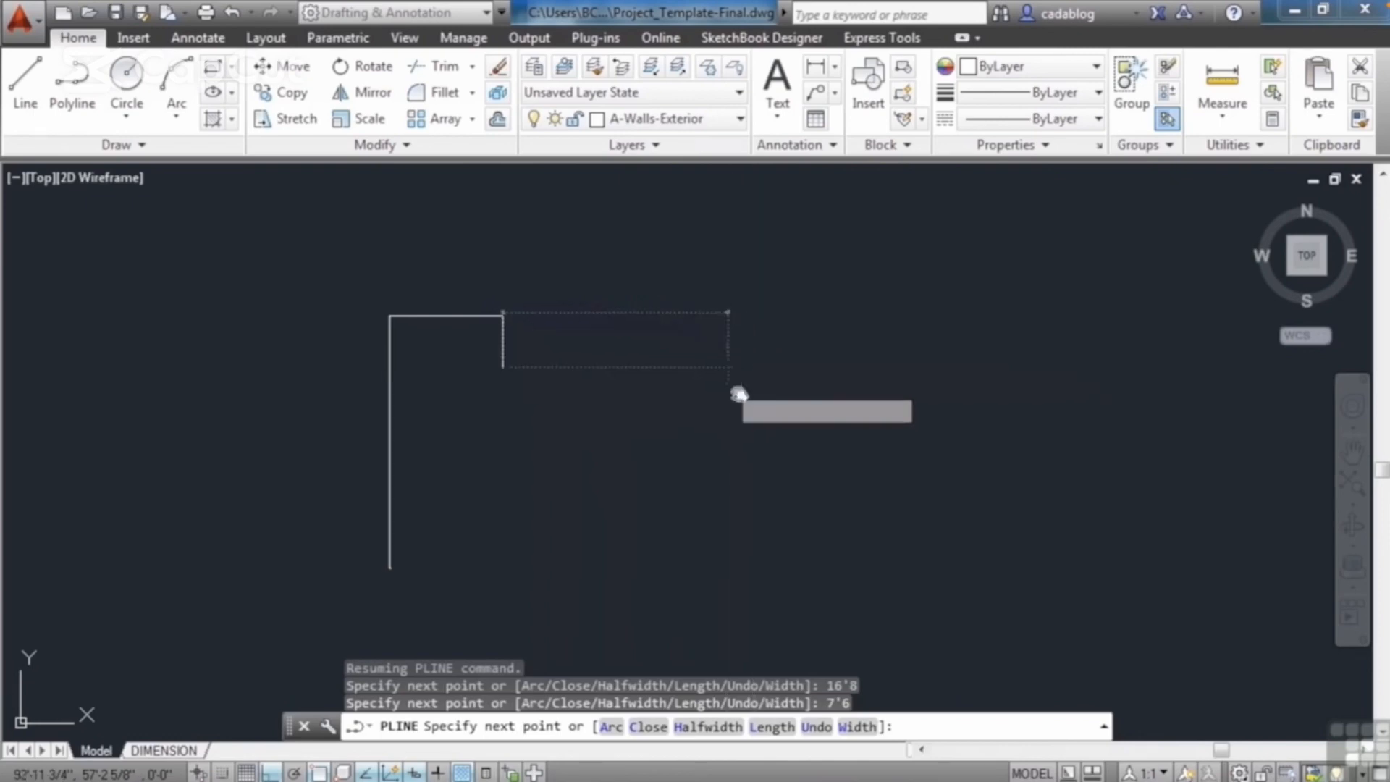
# - Run the outline around the right wing down to its starting level, and draw a horizontal bottom polyline from the start point past the open end
pyautogui.moveTo(739, 394); pyautogui.dragTo(766, 373, button='middle')
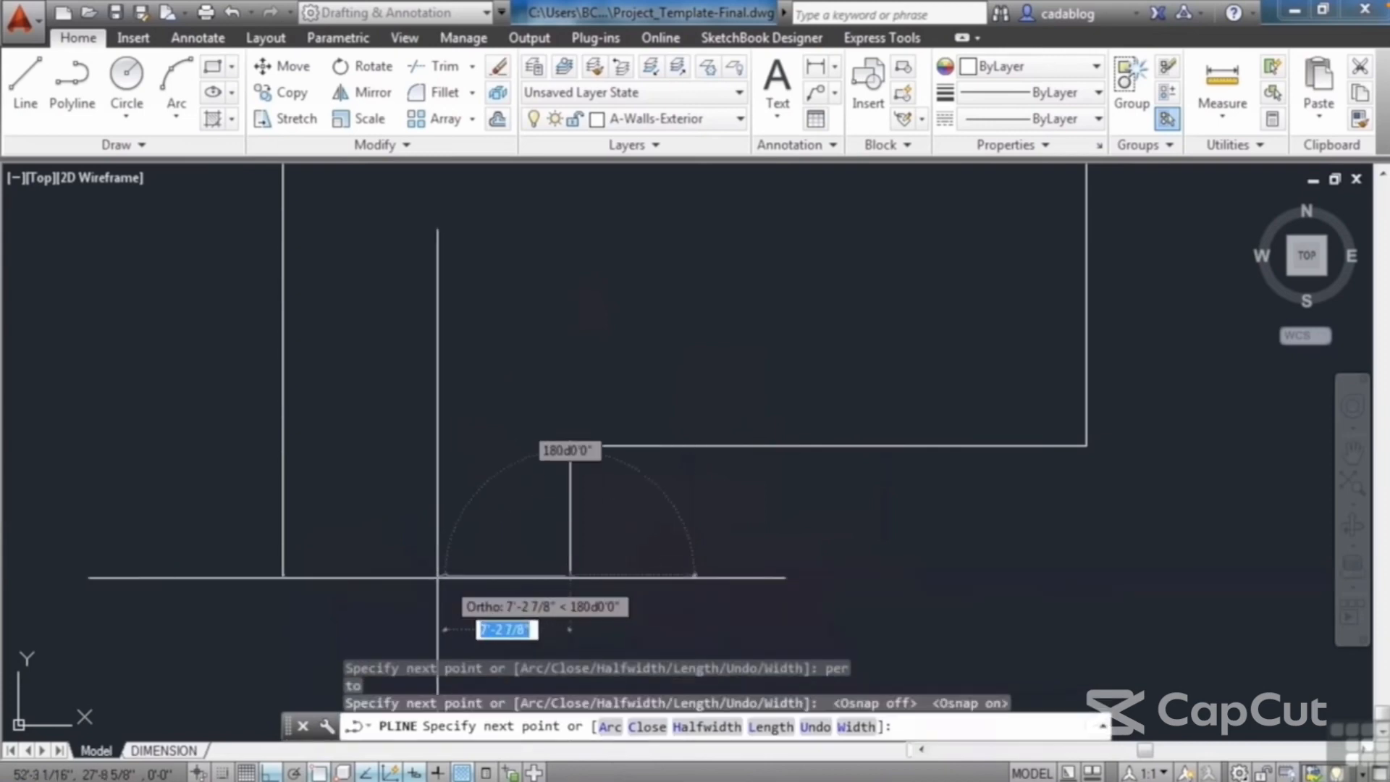
pyautogui.press('Return')
pyautogui.moveTo(498, 543); pyautogui.dragTo(503, 496, button='middle')
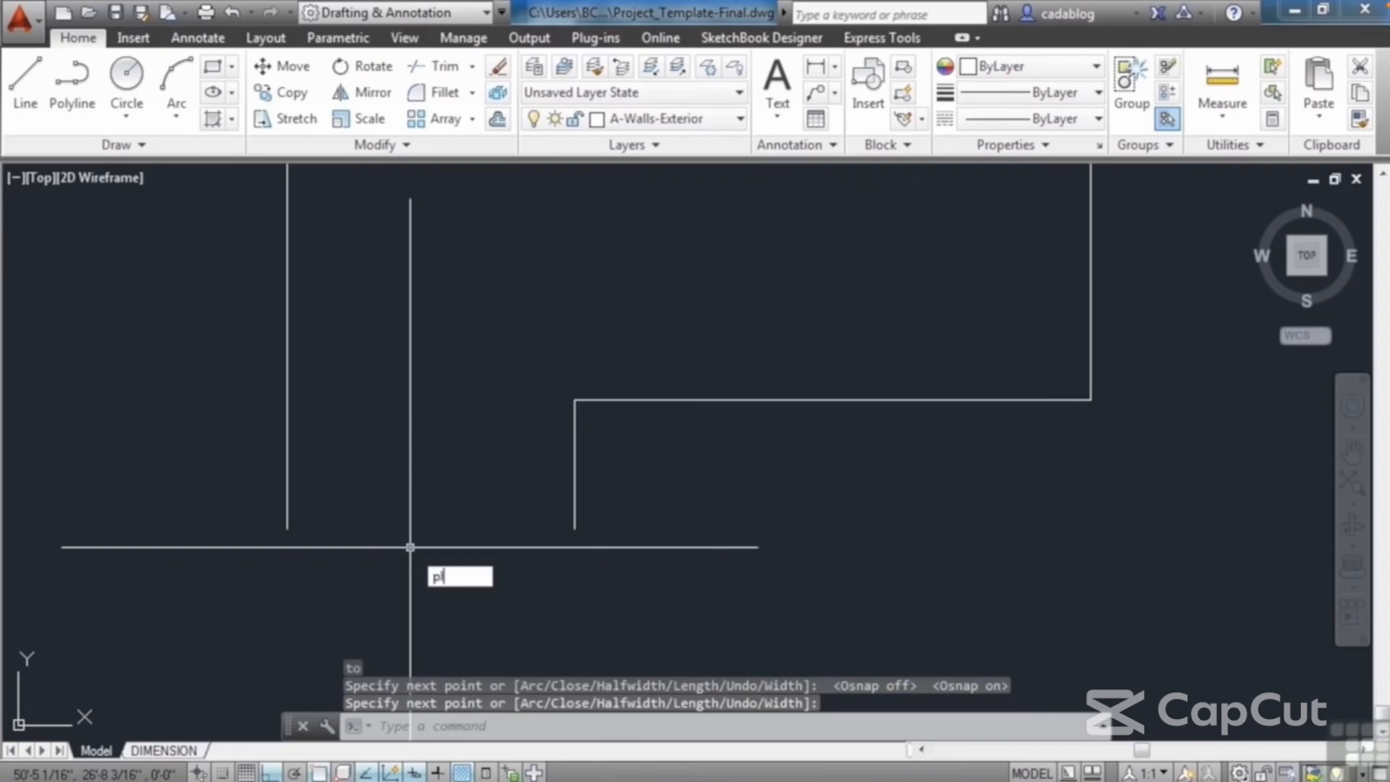
pyautogui.press('Return')
pyautogui.click(288, 528)
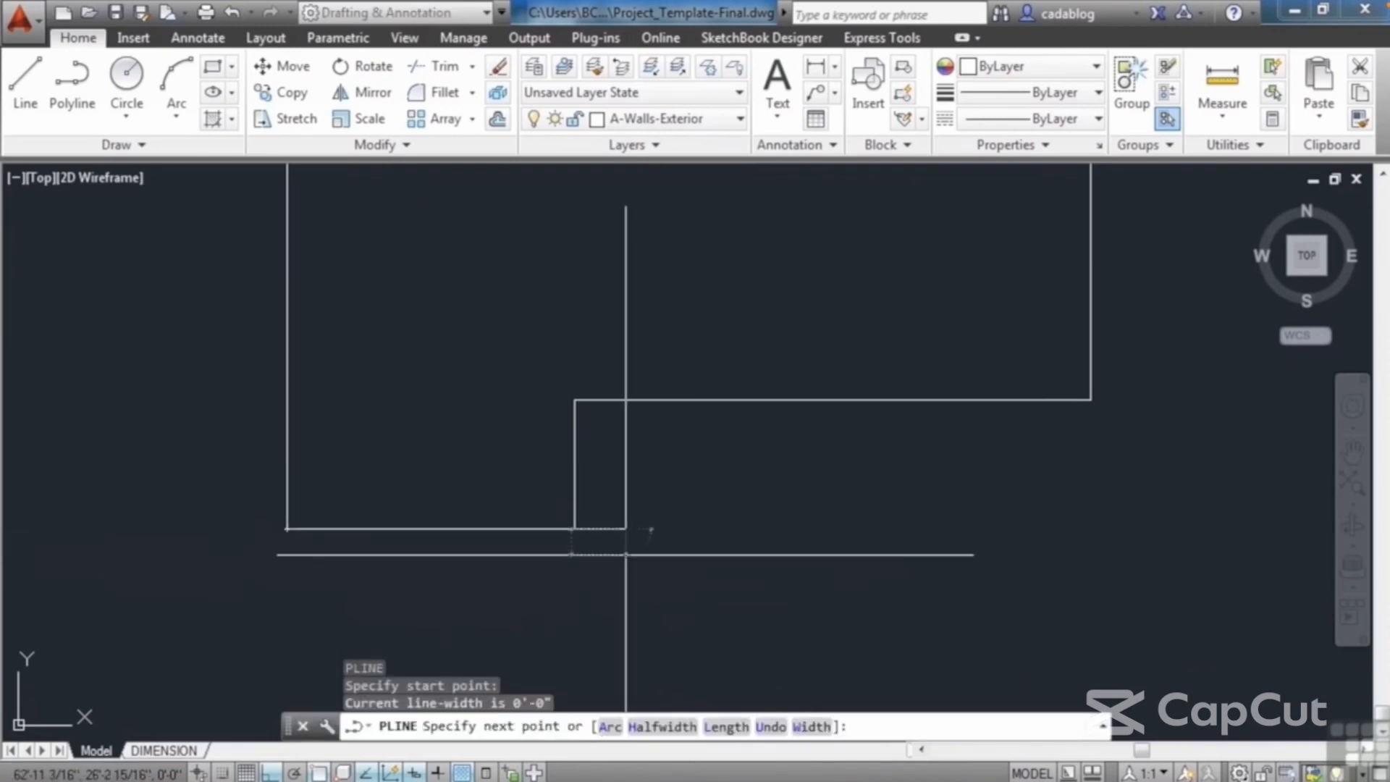
pyautogui.click(626, 554)
# - Fillet the short lower vertical wall and the overshooting bottom line with radius 0 to form a sharp corner
pyautogui.write('f')
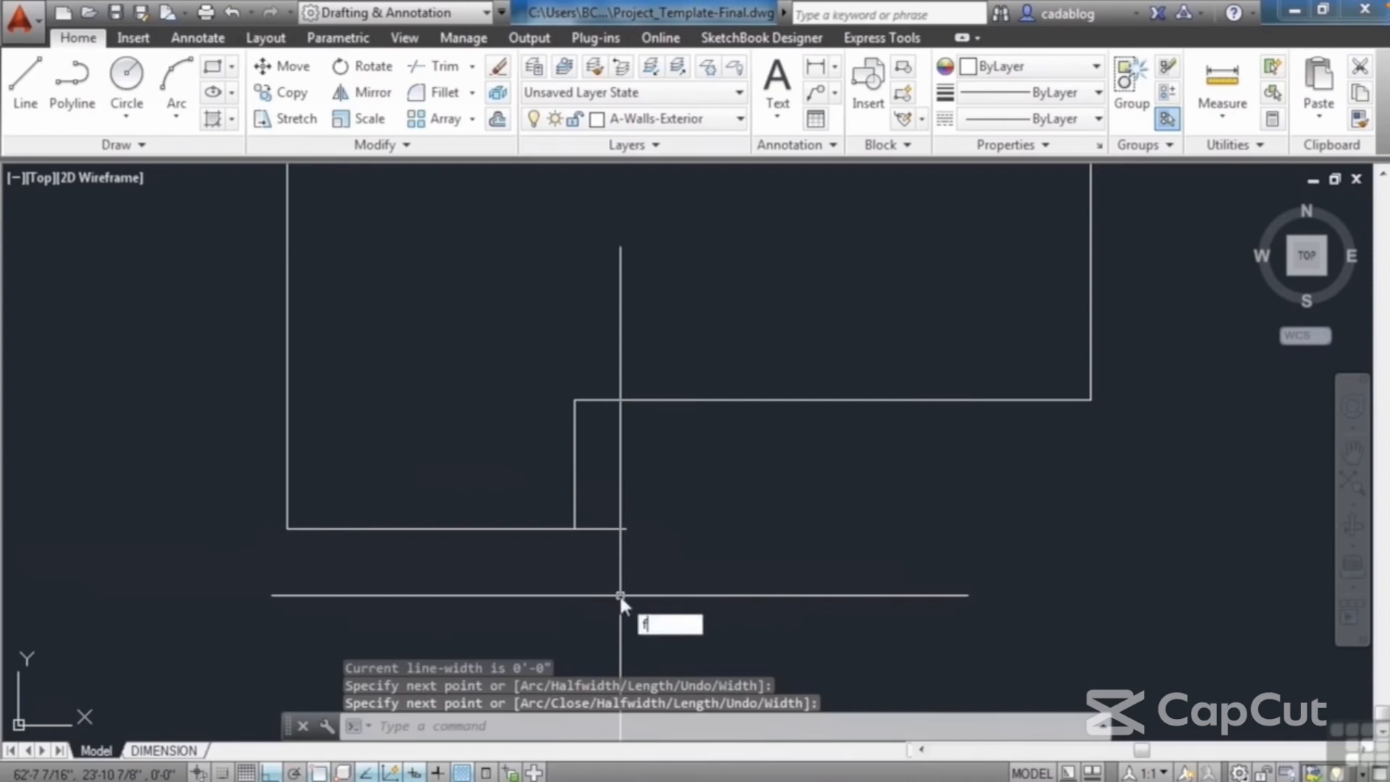
pyautogui.press('Return')
pyautogui.write('r')
pyautogui.press('Return')
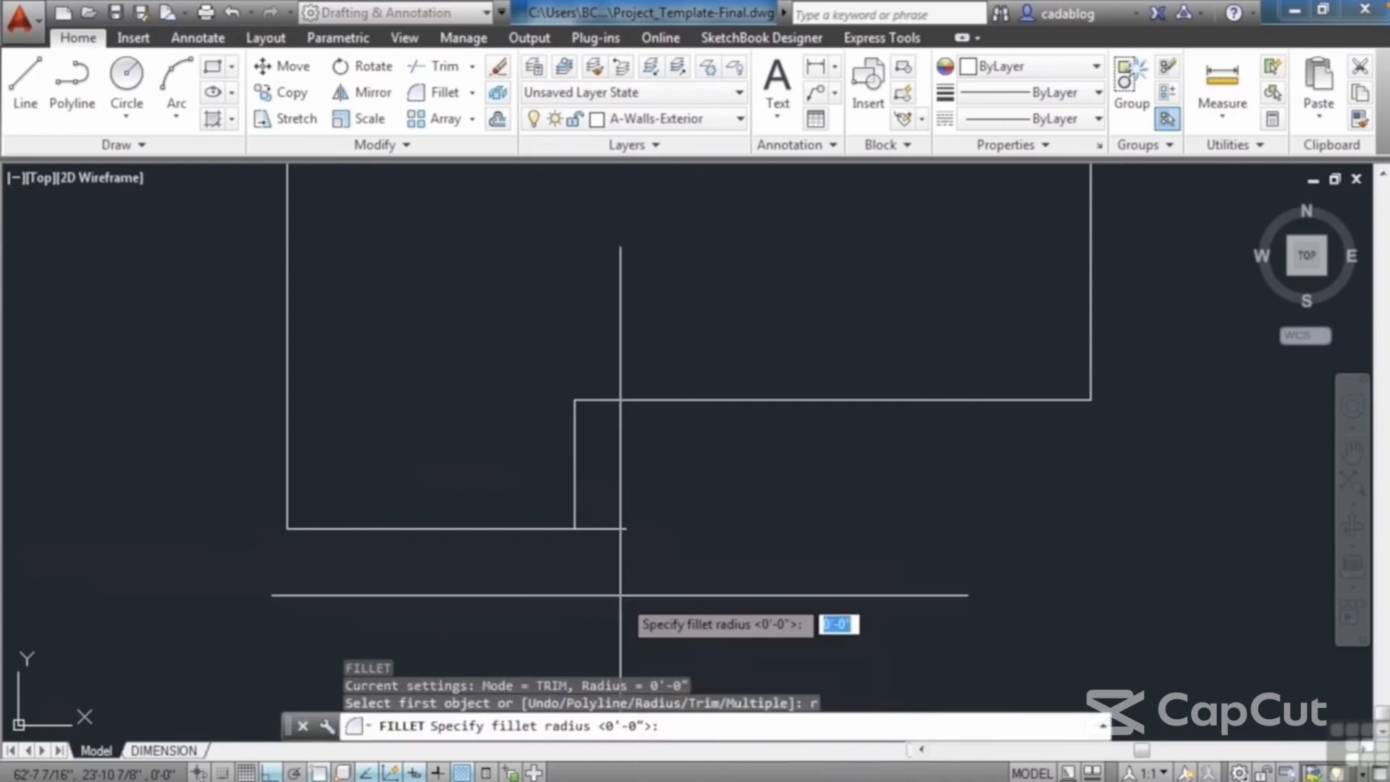
pyautogui.press('Return')
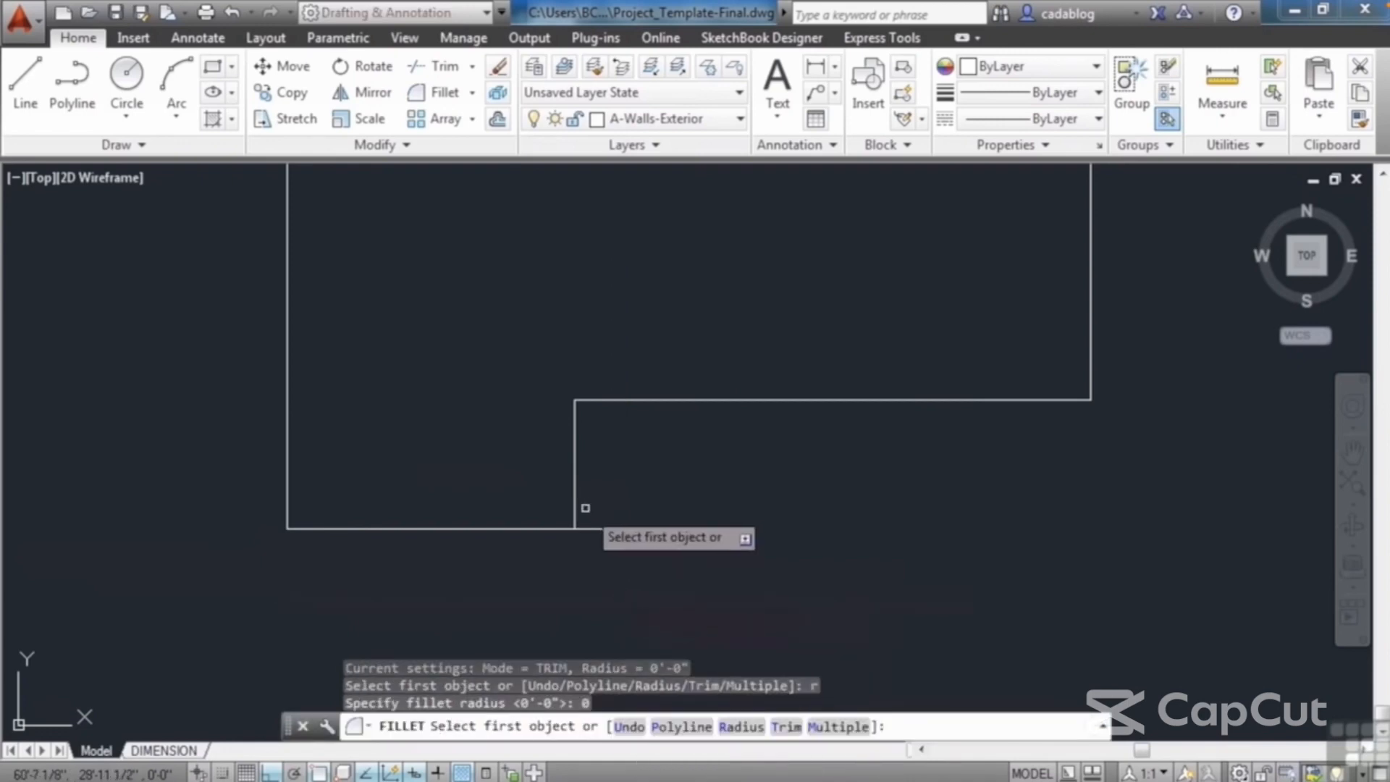
pyautogui.click(576, 507)
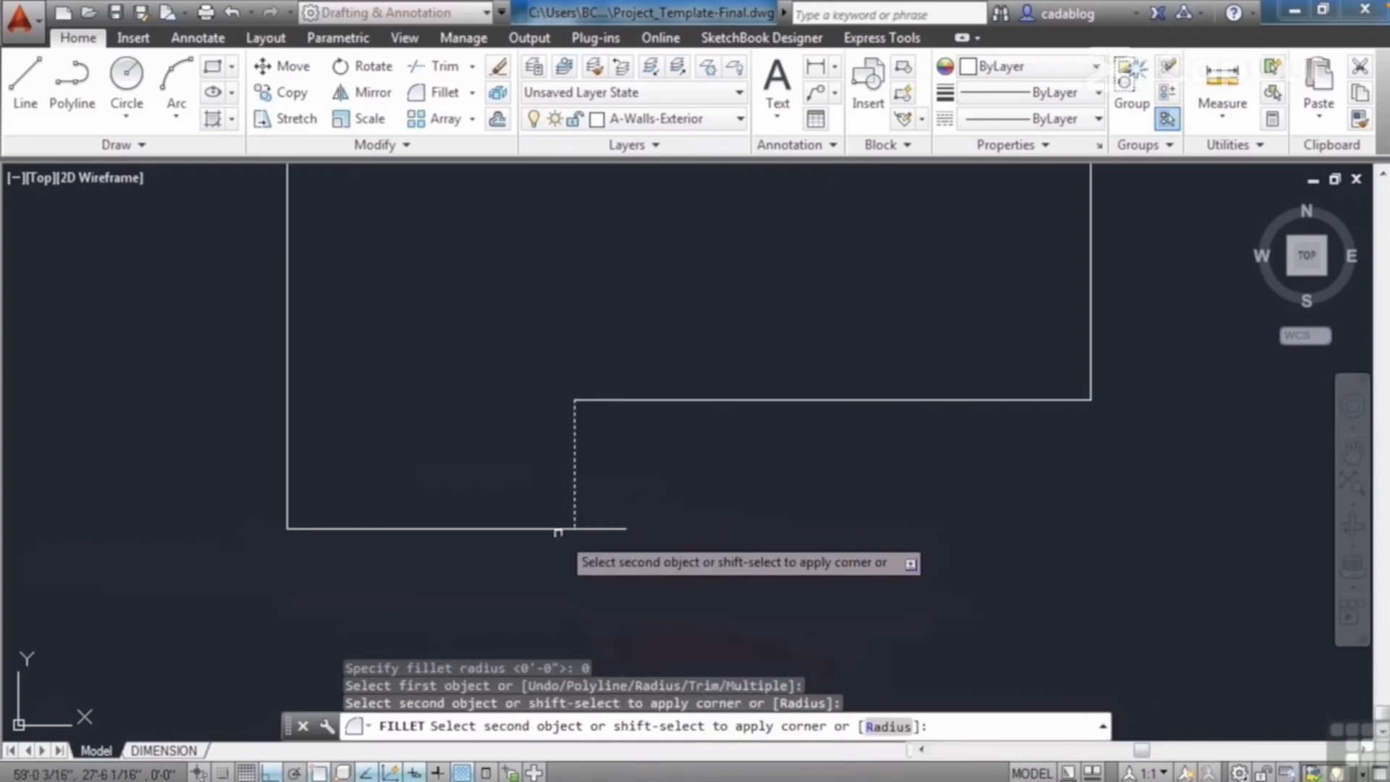
pyautogui.click(574, 529)
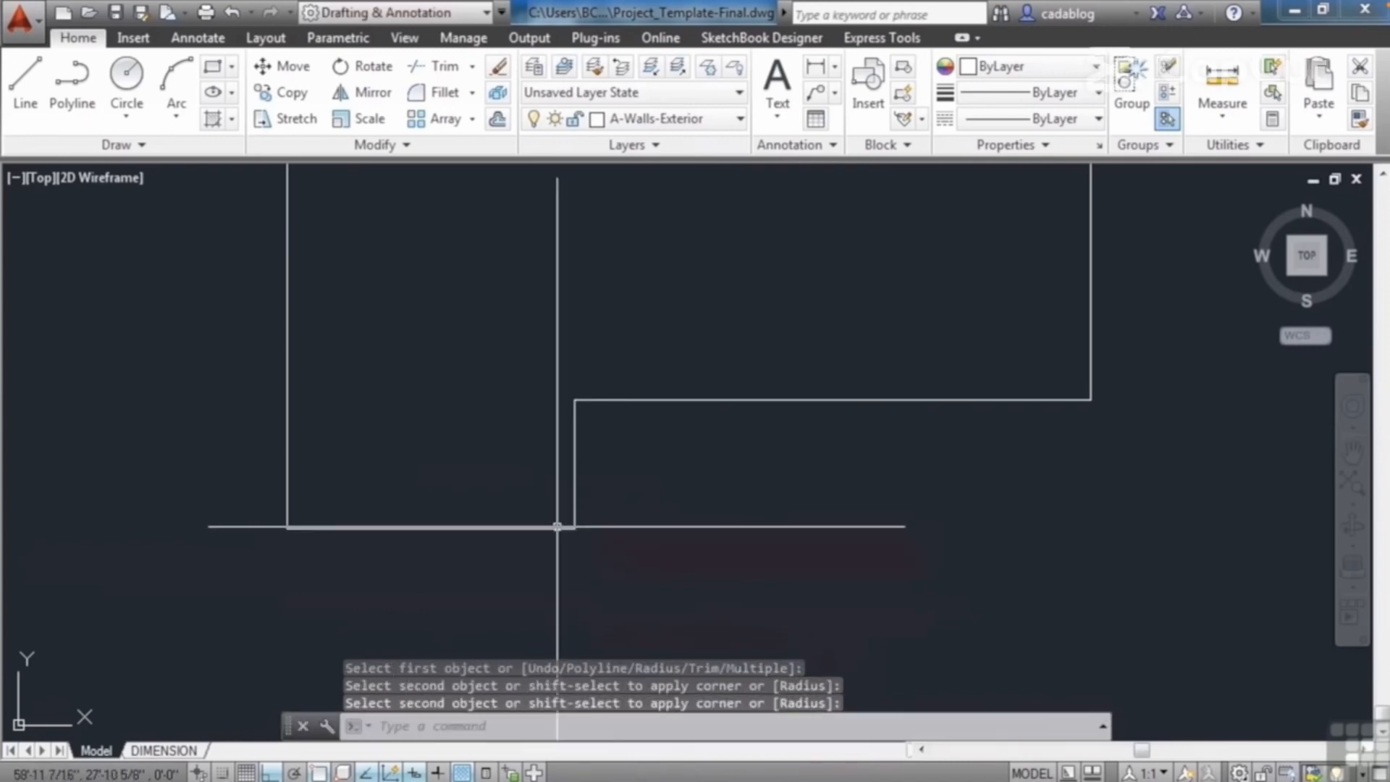
# - Select the building outline to check that it is one polyline, deselect it, and save the drawing
pyautogui.click(357, 529)
pyautogui.scroll(-4, 514, 547)
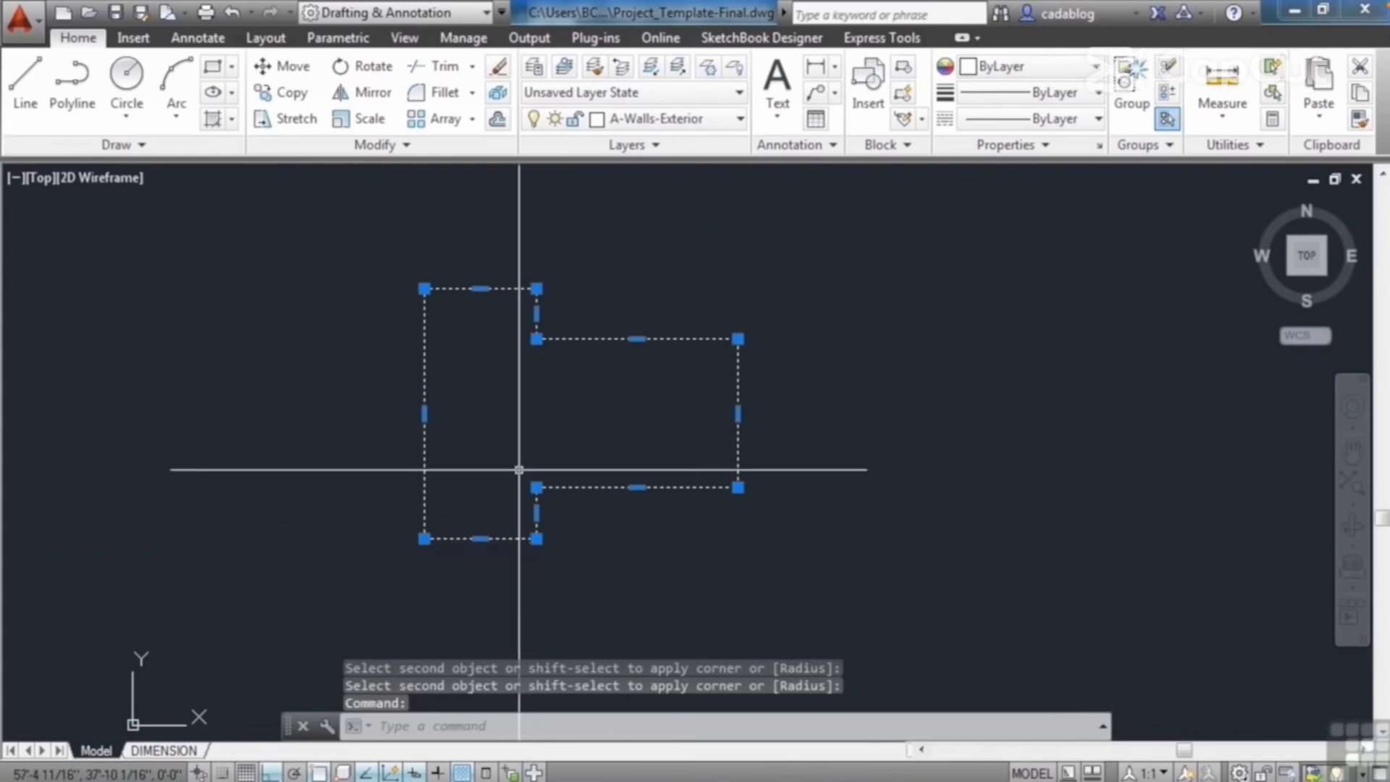
pyautogui.press('Escape')
pyautogui.moveTo(503, 428); pyautogui.dragTo(578, 436, button='middle')
pyautogui.hotkey('ctrl', 's')
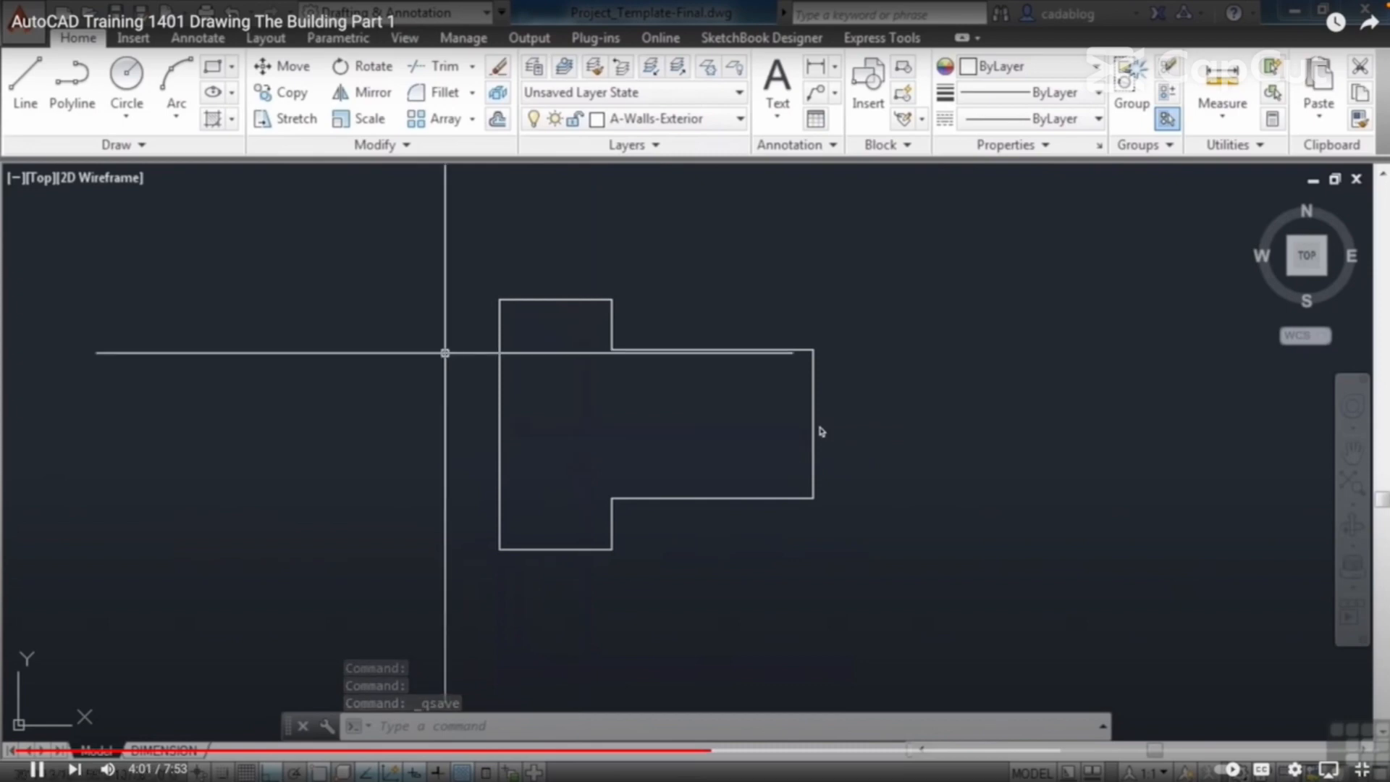
# - Offset the exterior wall outline 8" toward the inside of the building
pyautogui.press('Return')
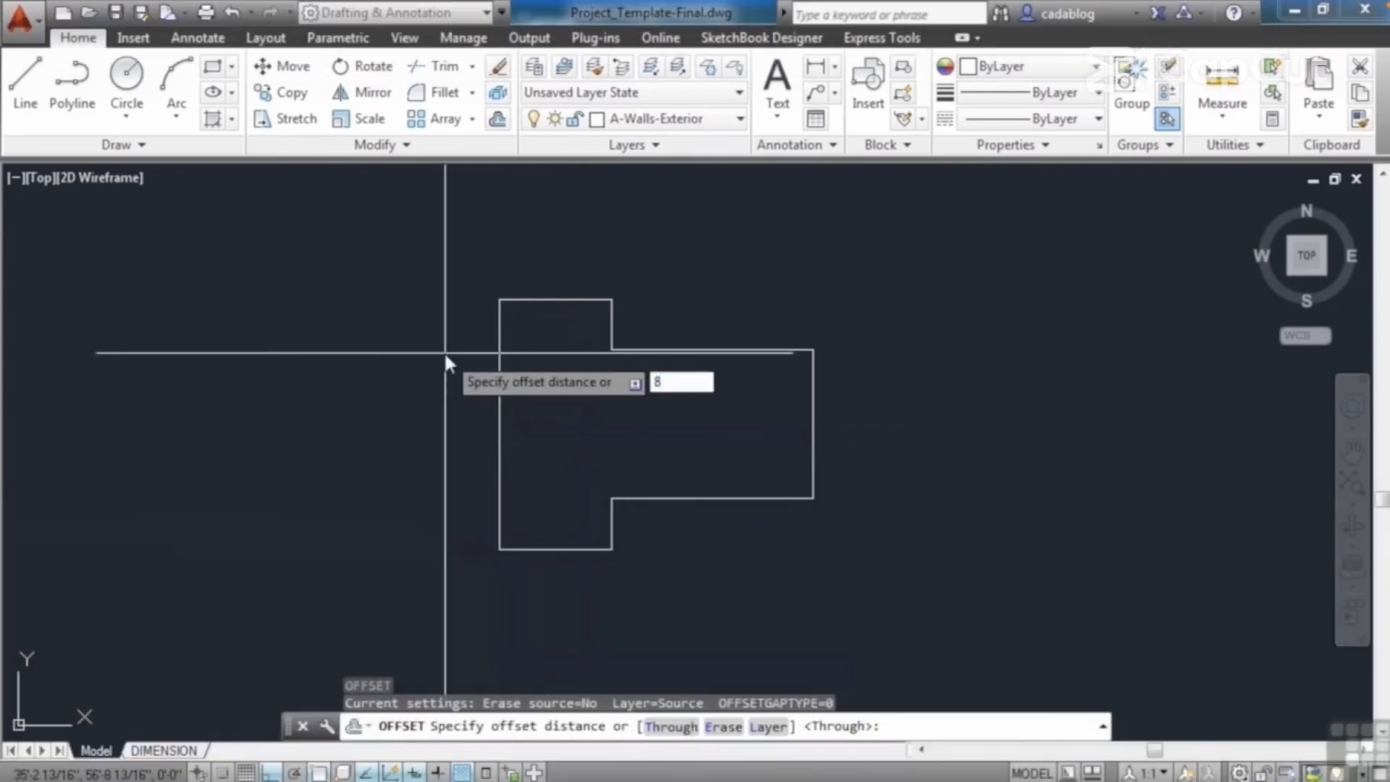
pyautogui.press('Return')
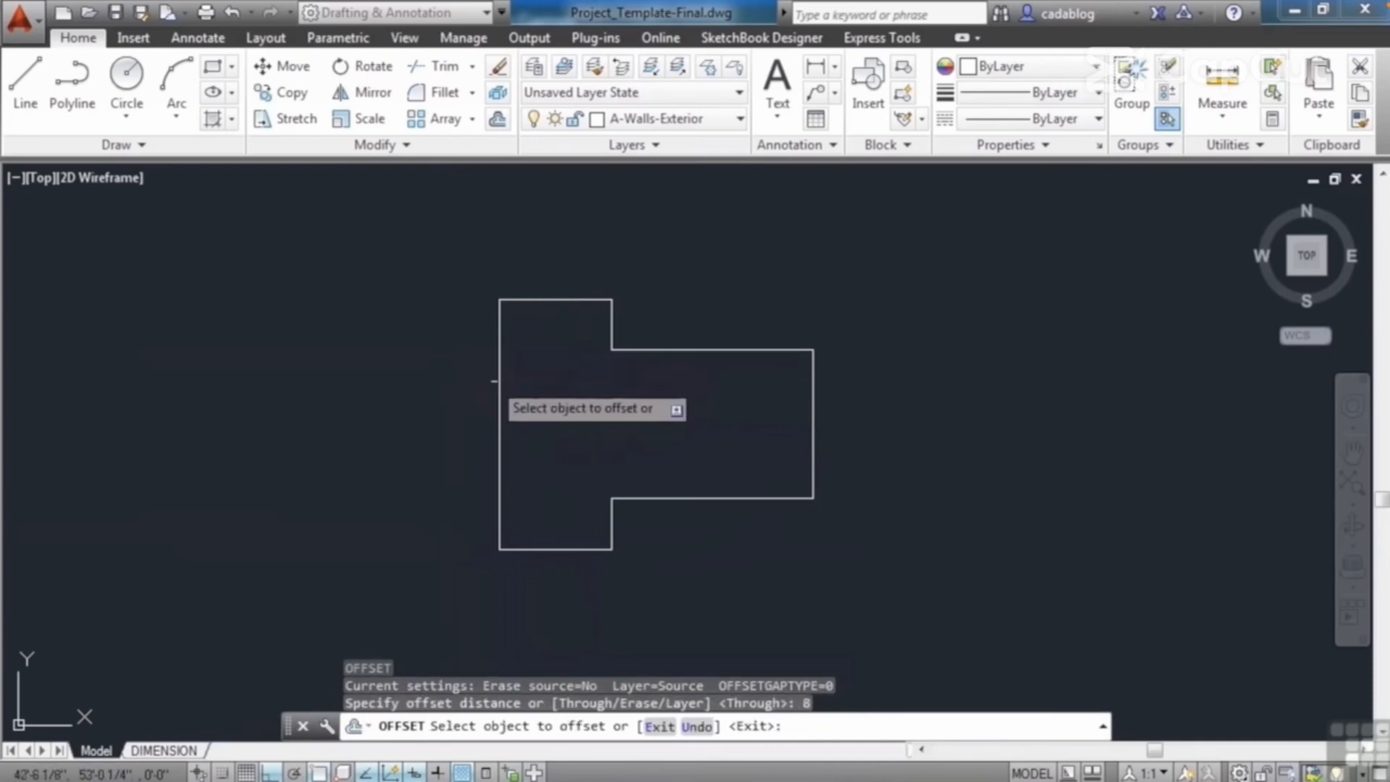
pyautogui.click(534, 299)
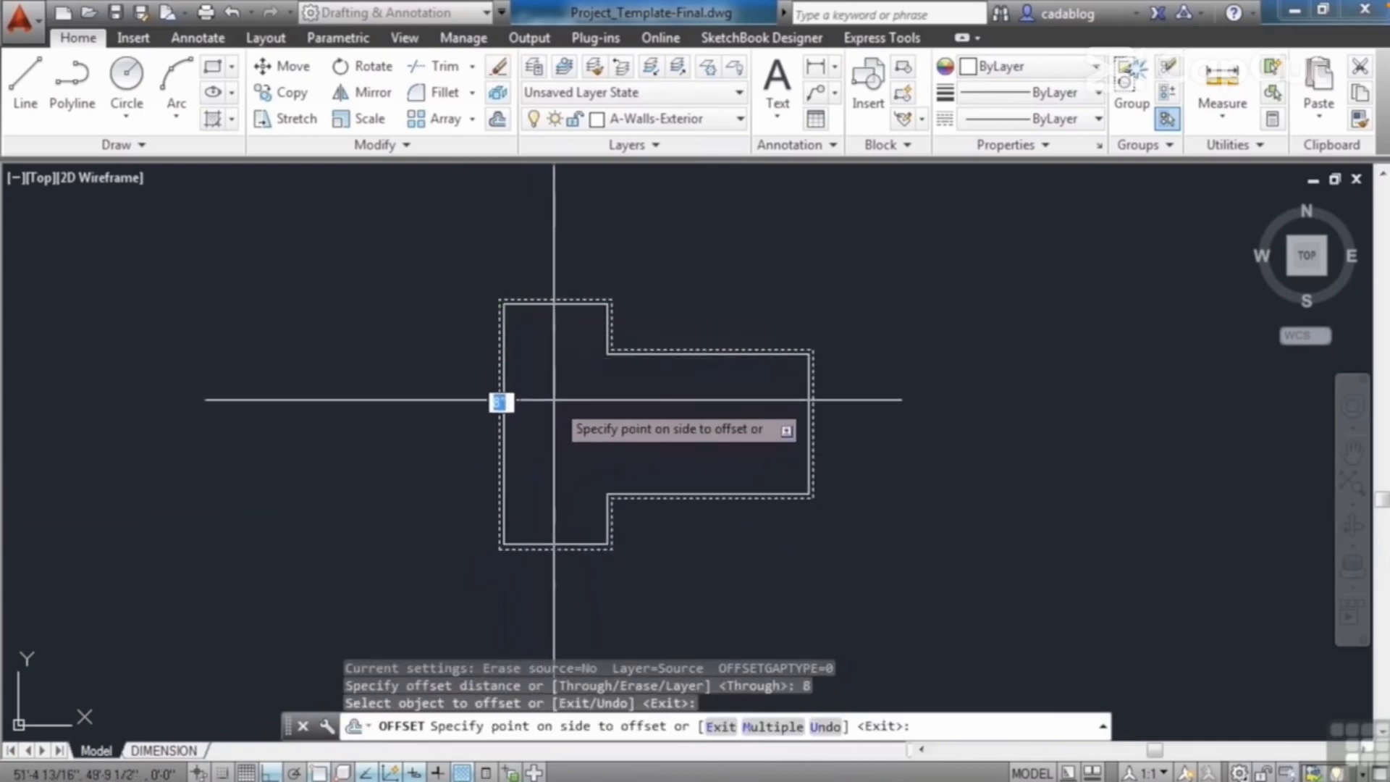
pyautogui.scroll(4, 333, 394)
pyautogui.scroll(-2, 457, 382)
pyautogui.click(534, 381)
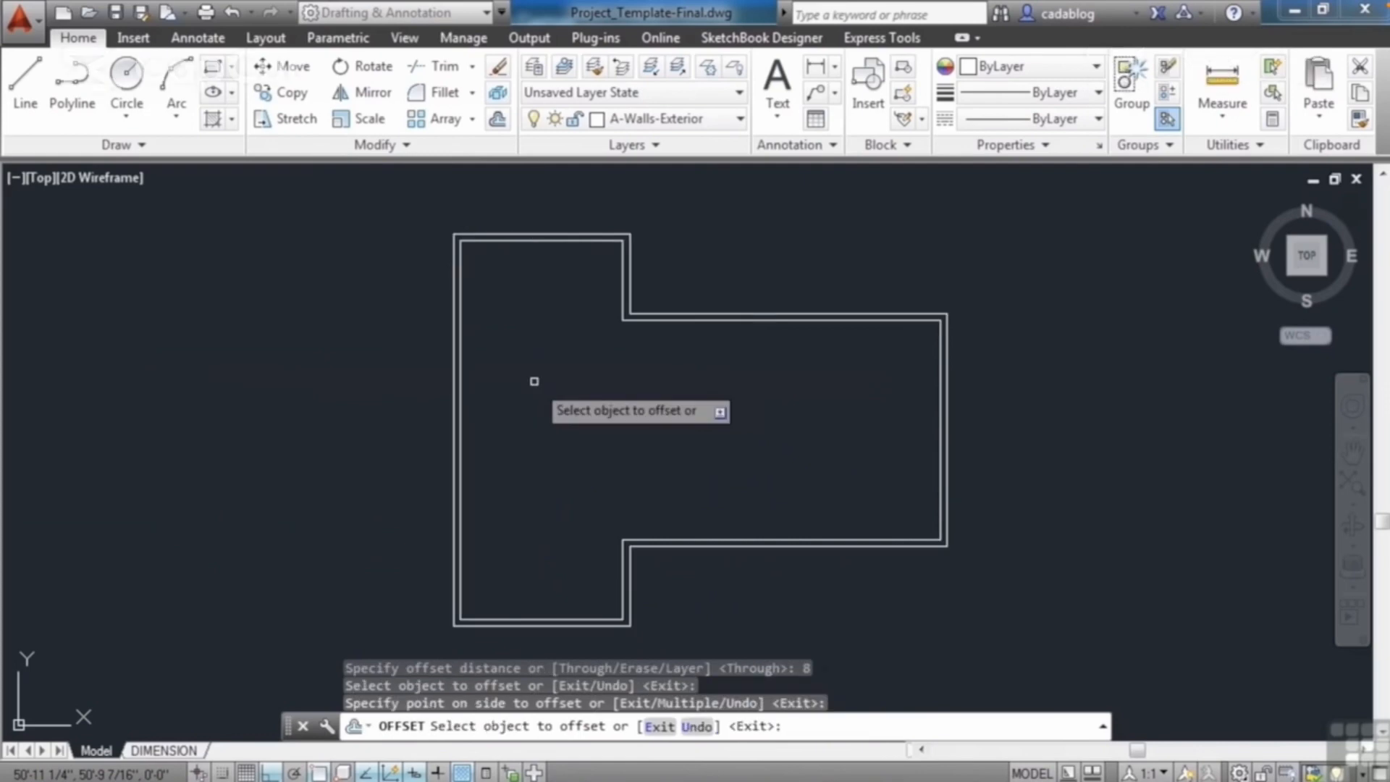
pyautogui.press('Return')
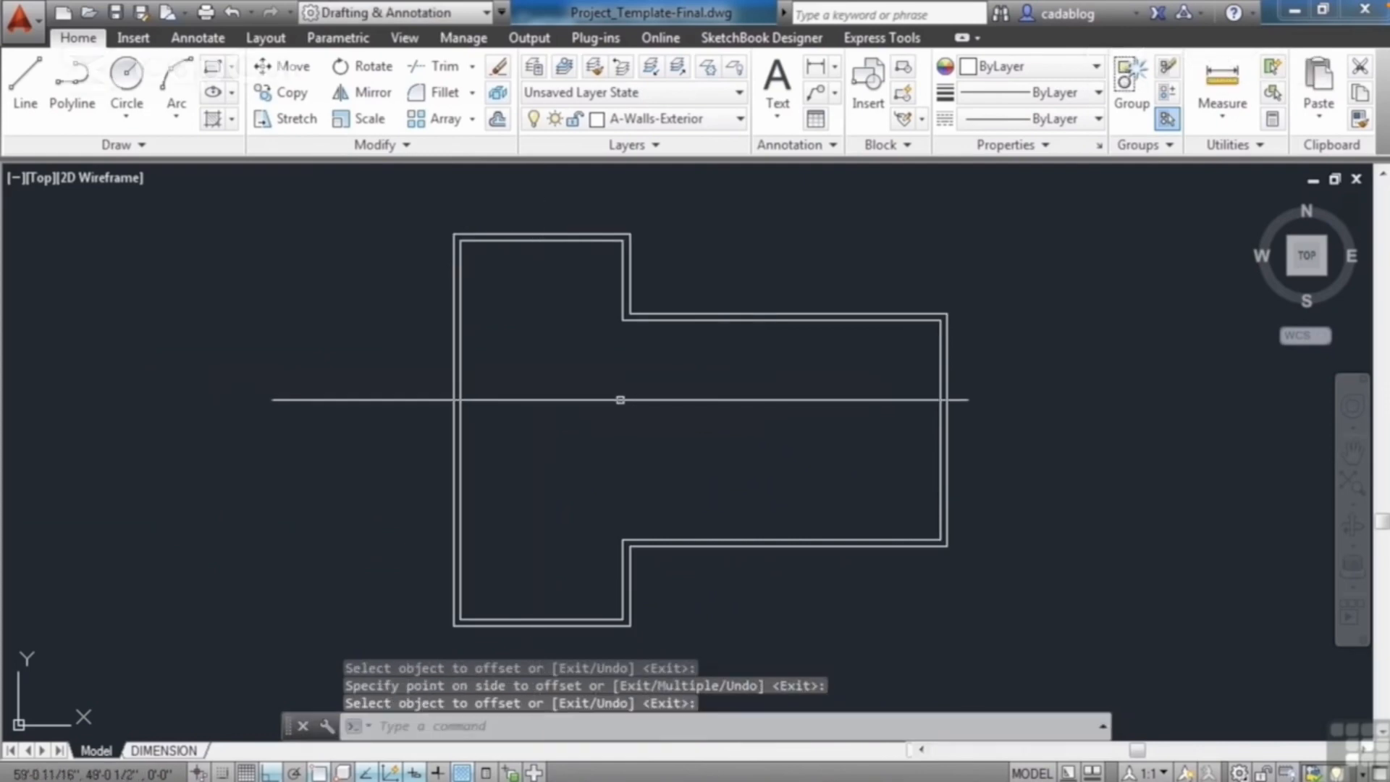
# - Explode the outer and inner wall outlines into separate lines
pyautogui.moveTo(660, 420); pyautogui.dragTo(628, 412, button='middle')
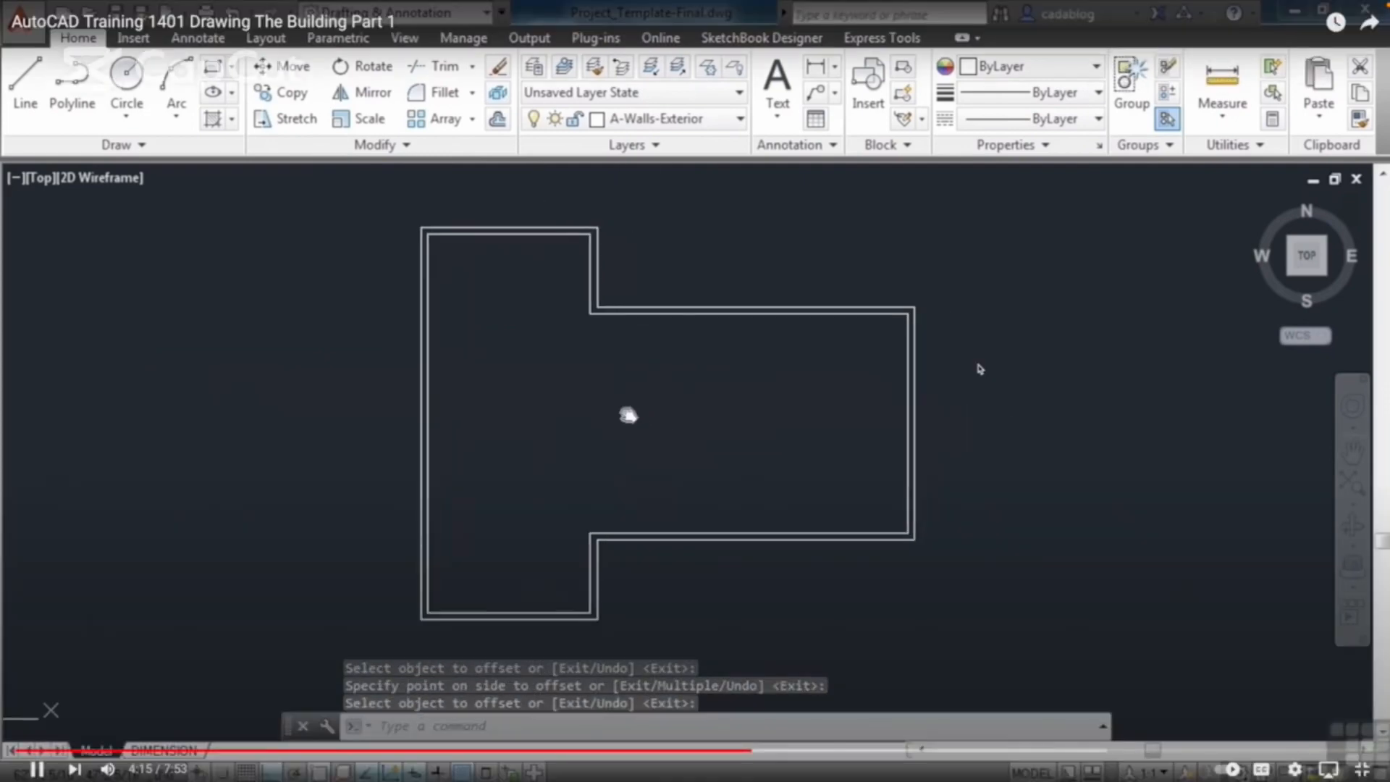
pyautogui.write('x')
pyautogui.click(981, 367)
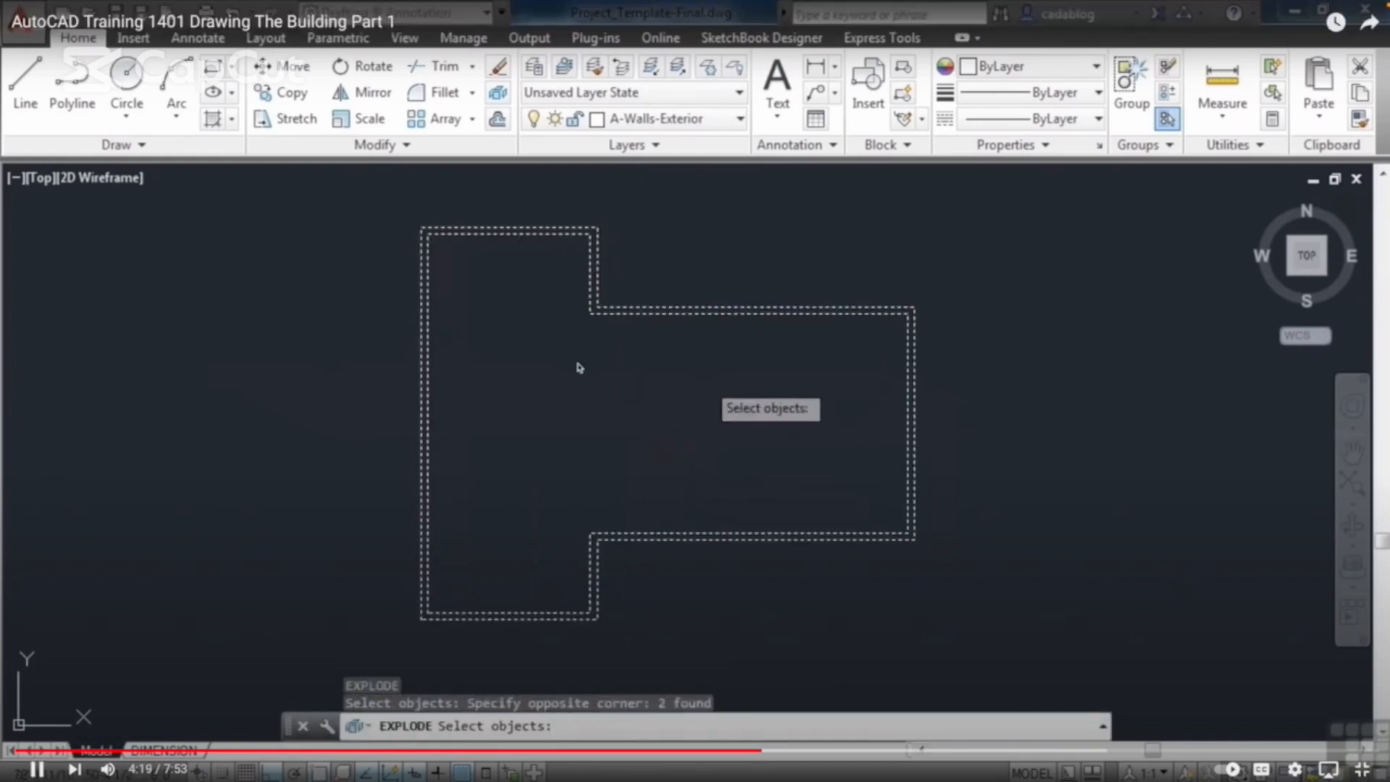
pyautogui.press('Return')
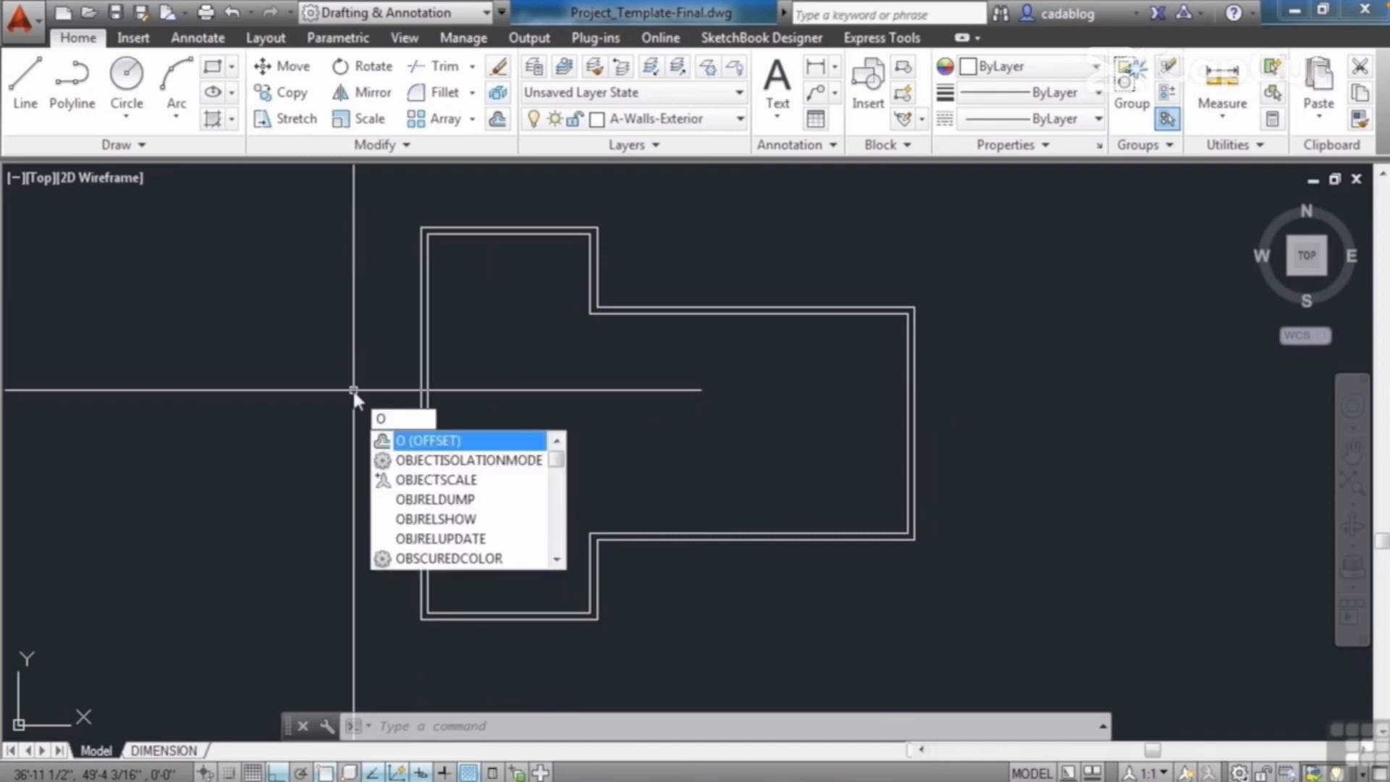
# - Offset the outer line of the upper wing's short right vertical wall 1'4" toward the inside of the building
pyautogui.press('Return')
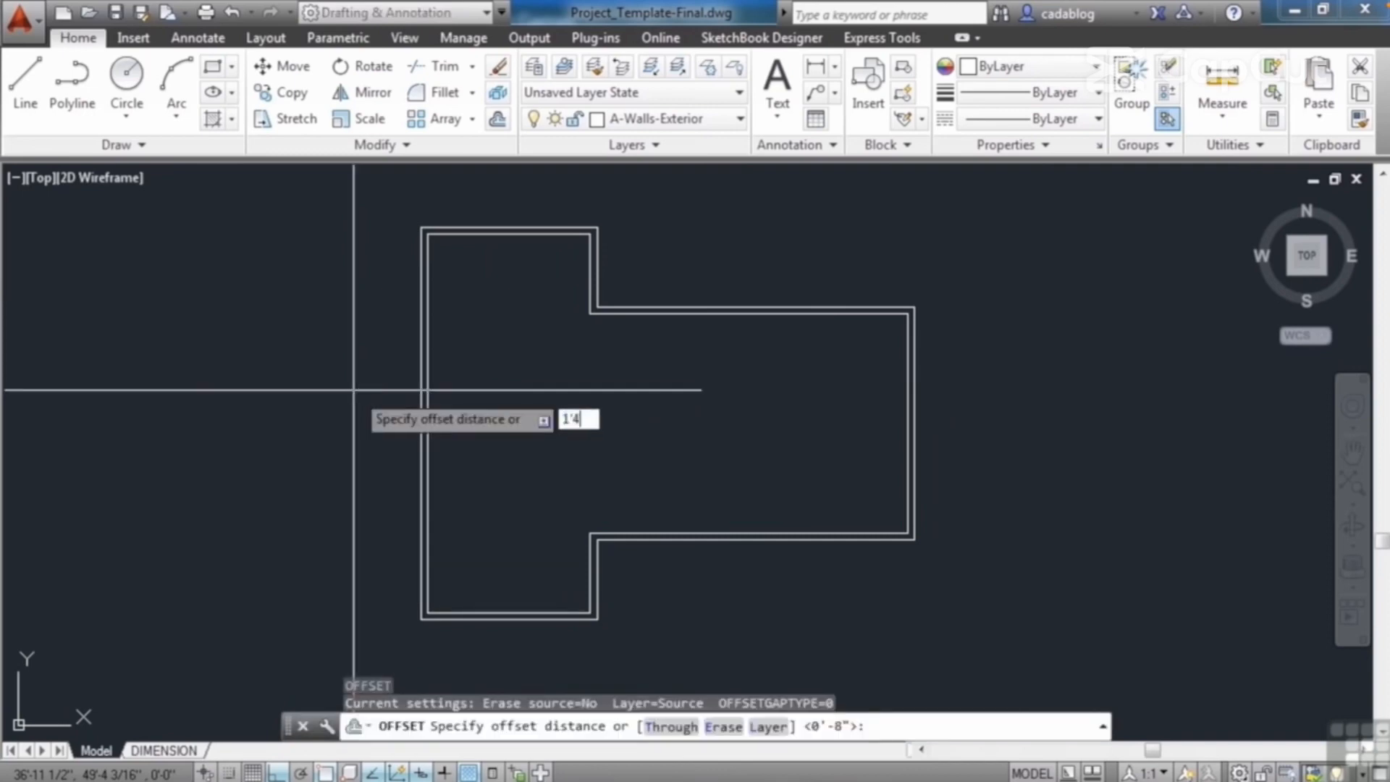
pyautogui.write("1'4")
pyautogui.press('Return')
pyautogui.scroll(4, 584, 218)
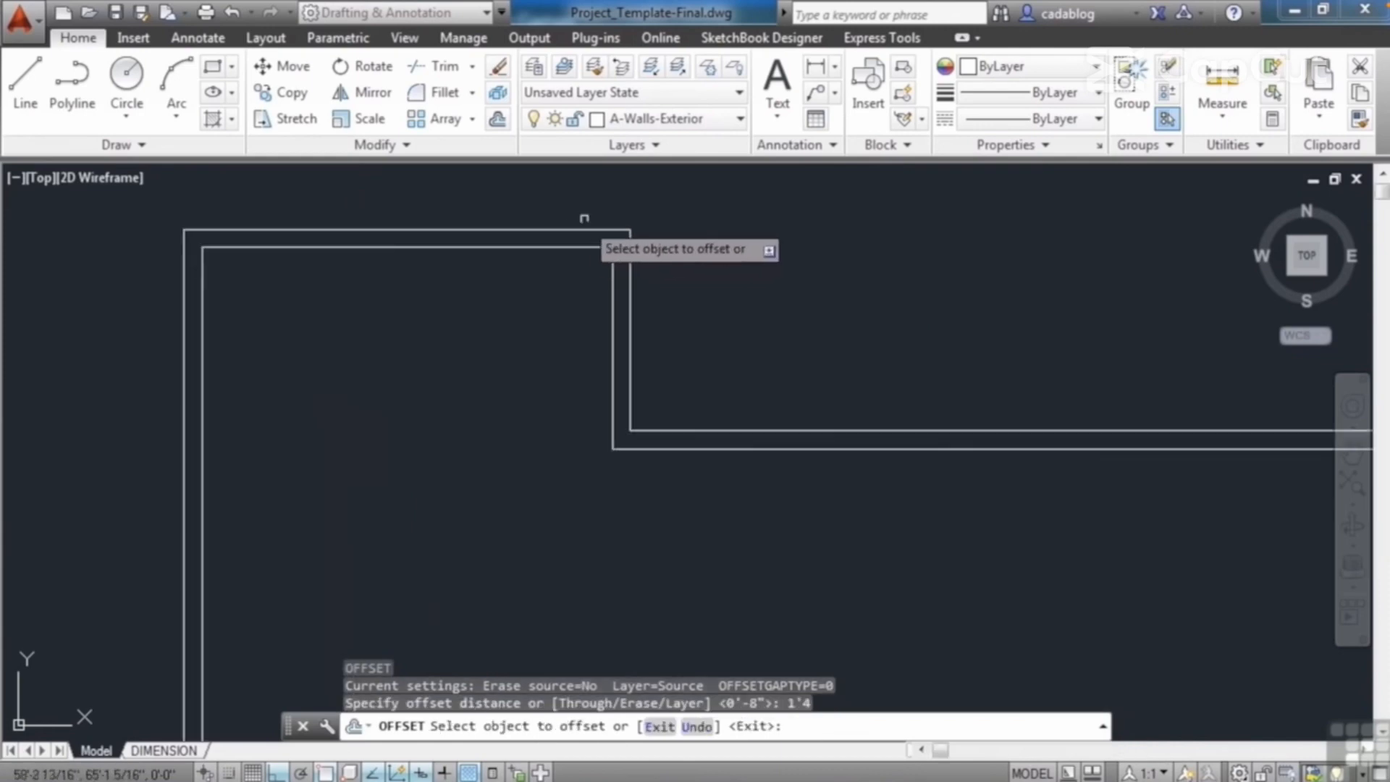
pyautogui.scroll(4, 584, 218)
pyautogui.click(685, 254)
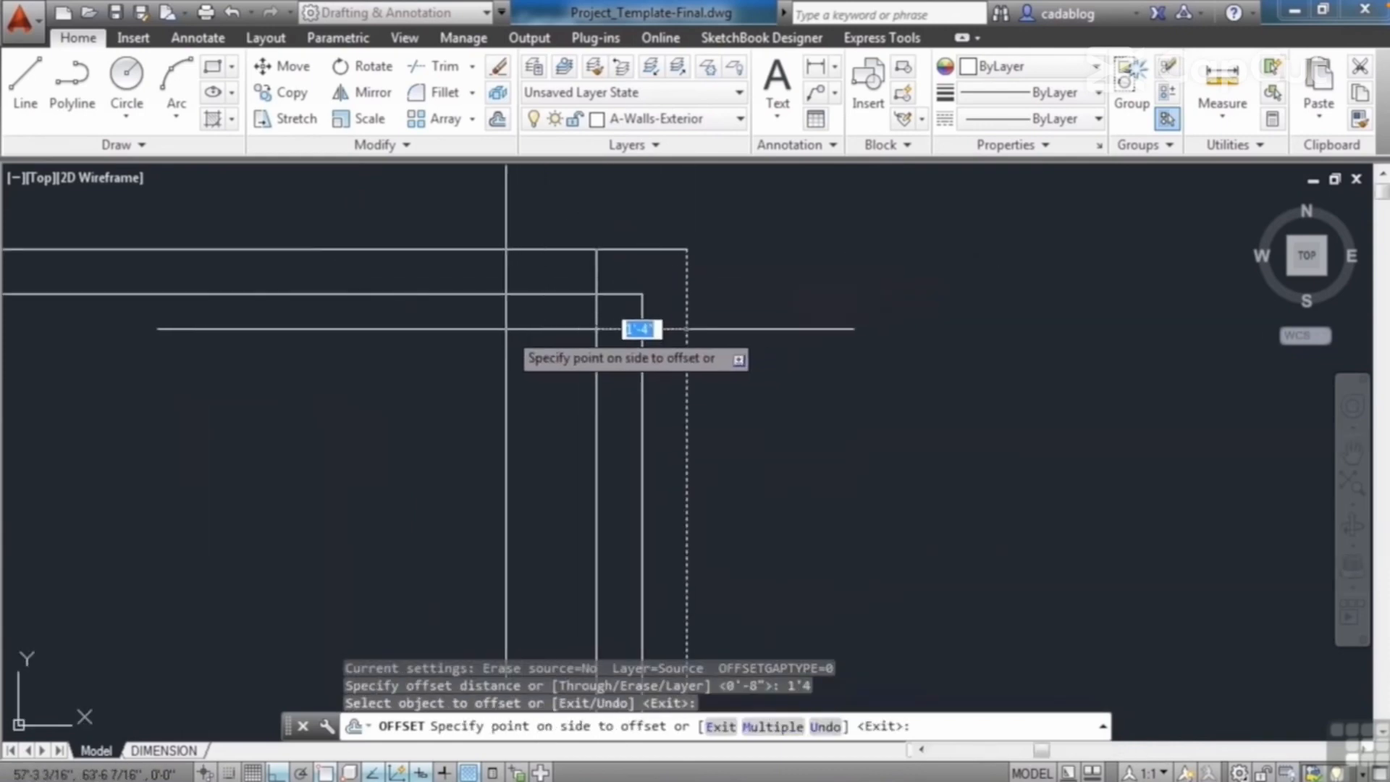
pyautogui.click(507, 333)
pyautogui.press('Return')
# - Offset the new vertical line another 3'4" inward to mark the other side of the opening in the top wall
pyautogui.press('Return')
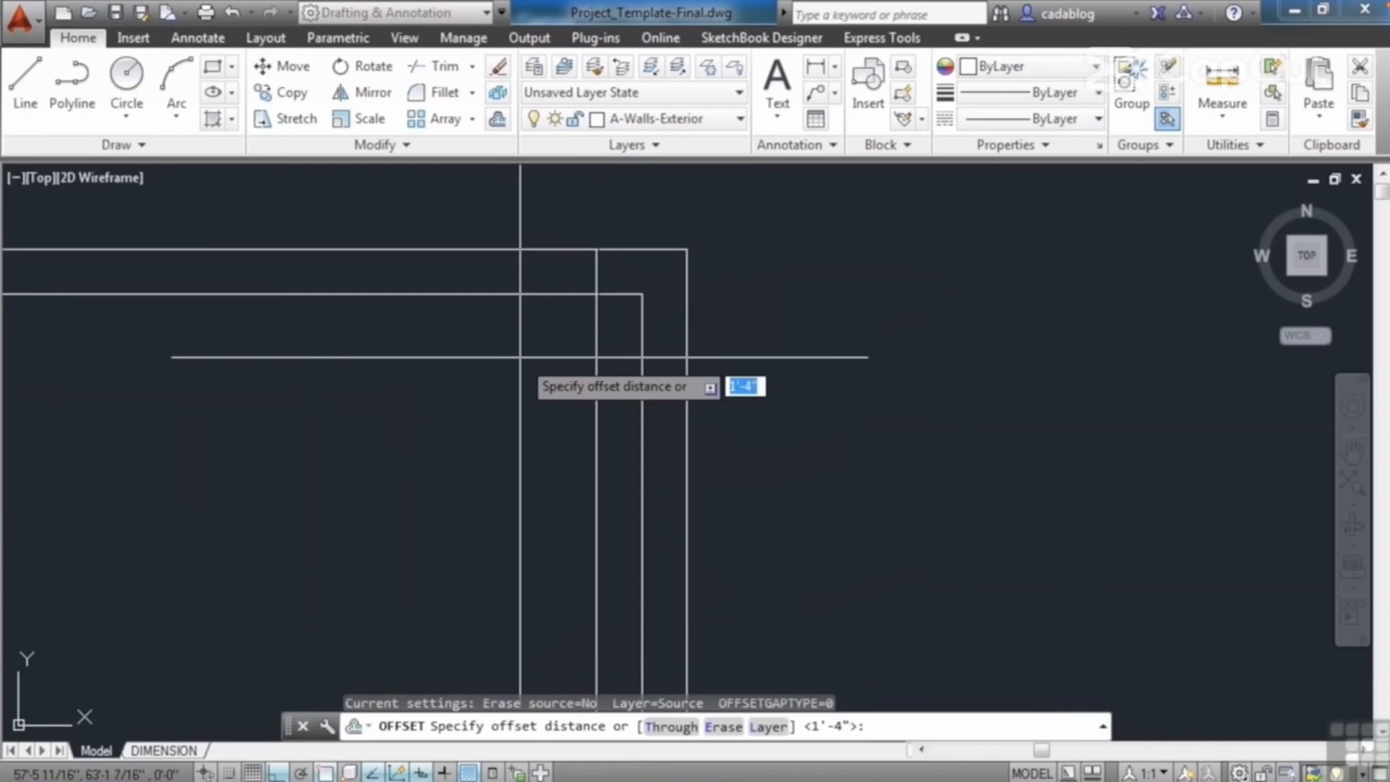
pyautogui.write("3'4")
pyautogui.press('Return')
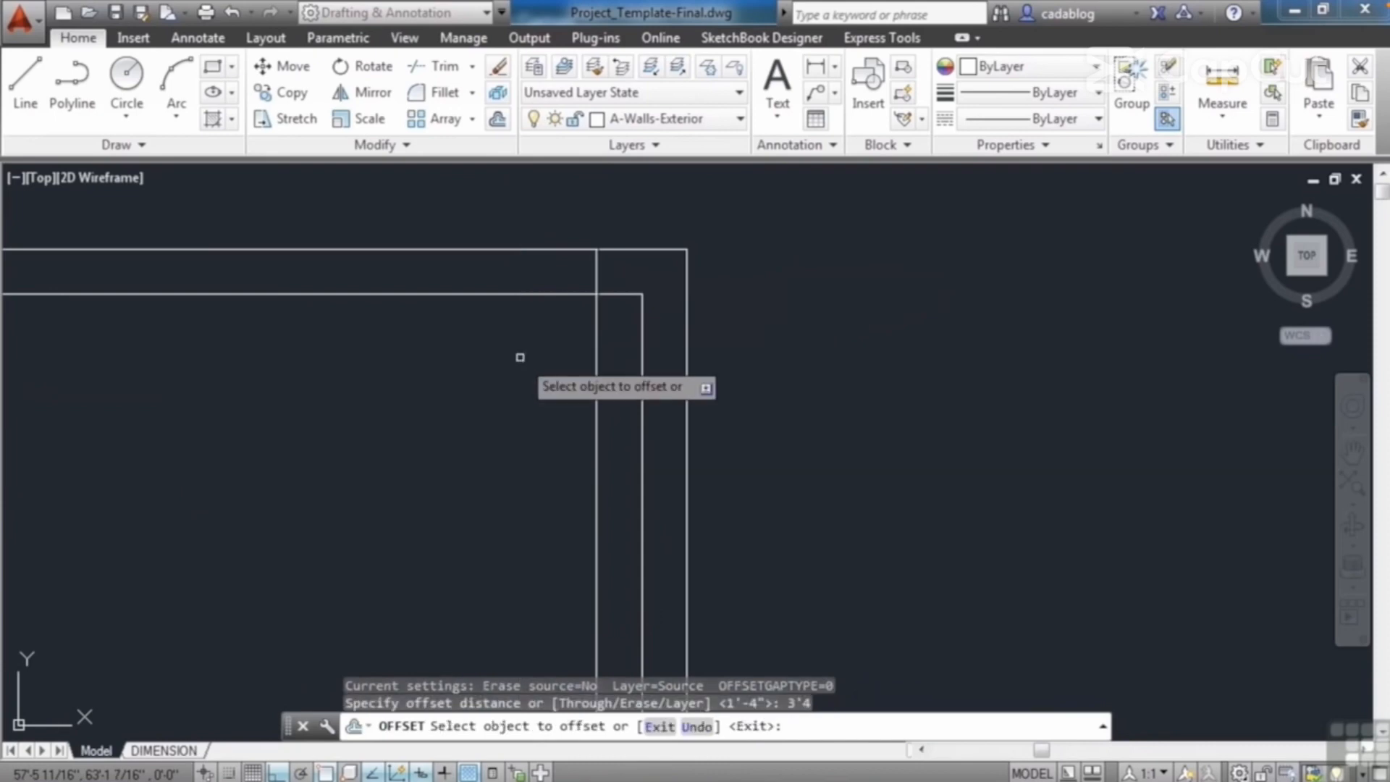
pyautogui.click(597, 347)
pyautogui.click(507, 358)
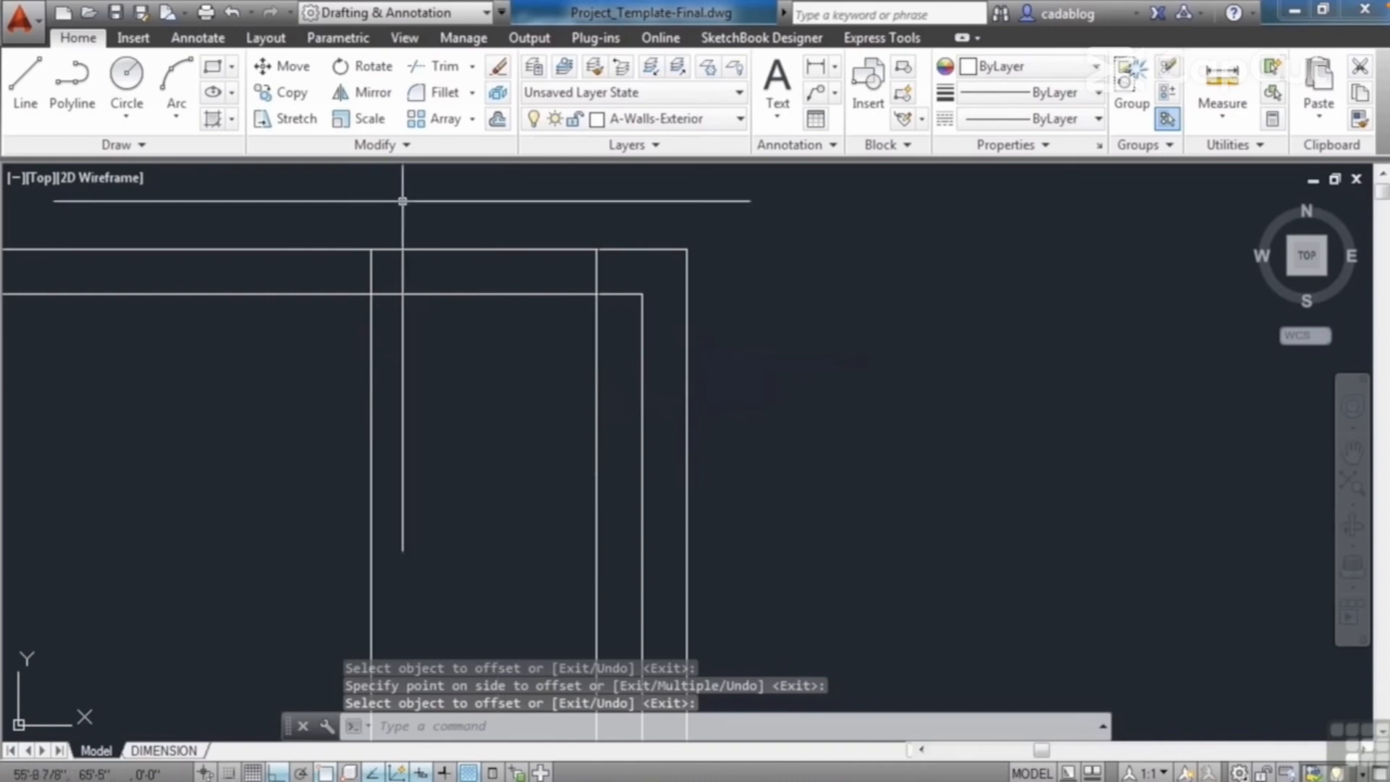
# - Trim the top wall lines between the two vertical offset lines and cut the left one back to the wall thickness
pyautogui.click(437, 66)
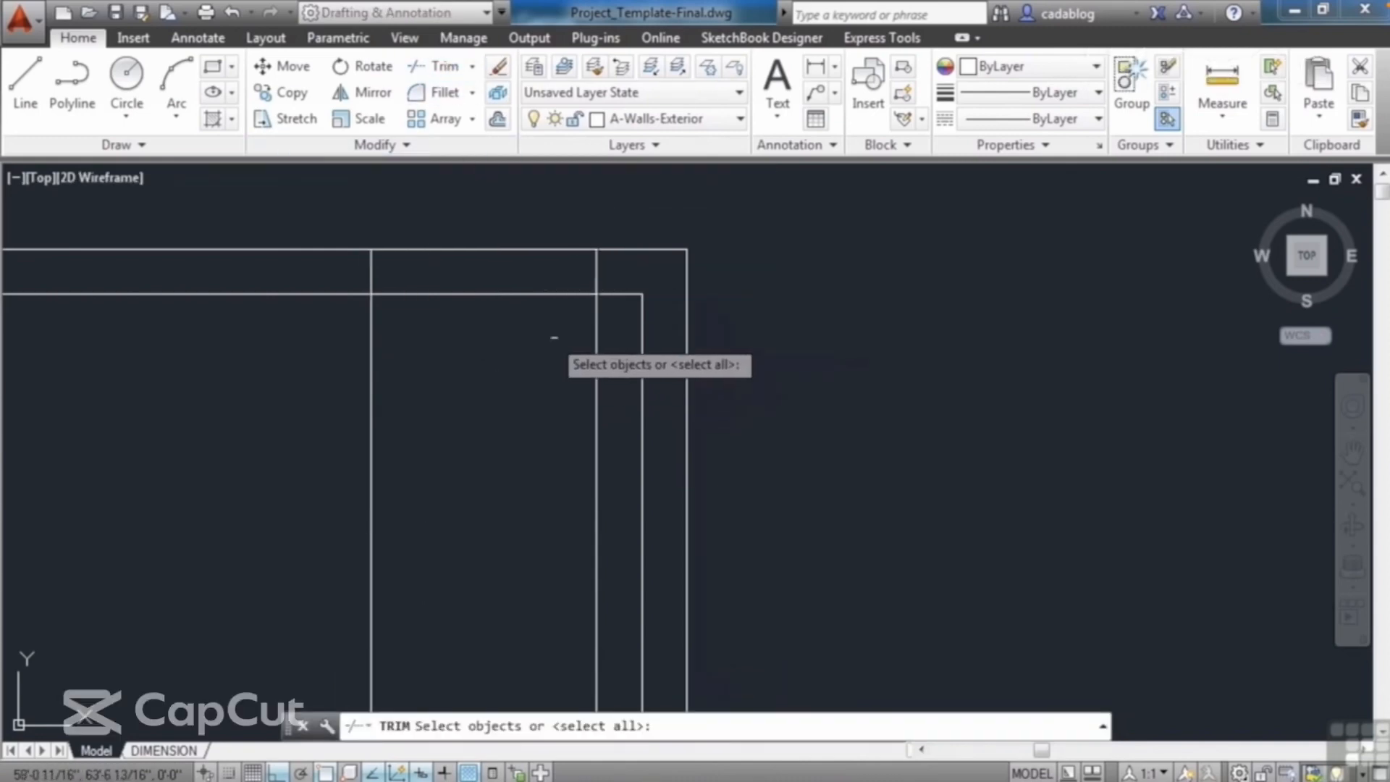
pyautogui.click(608, 218)
pyautogui.click(359, 319)
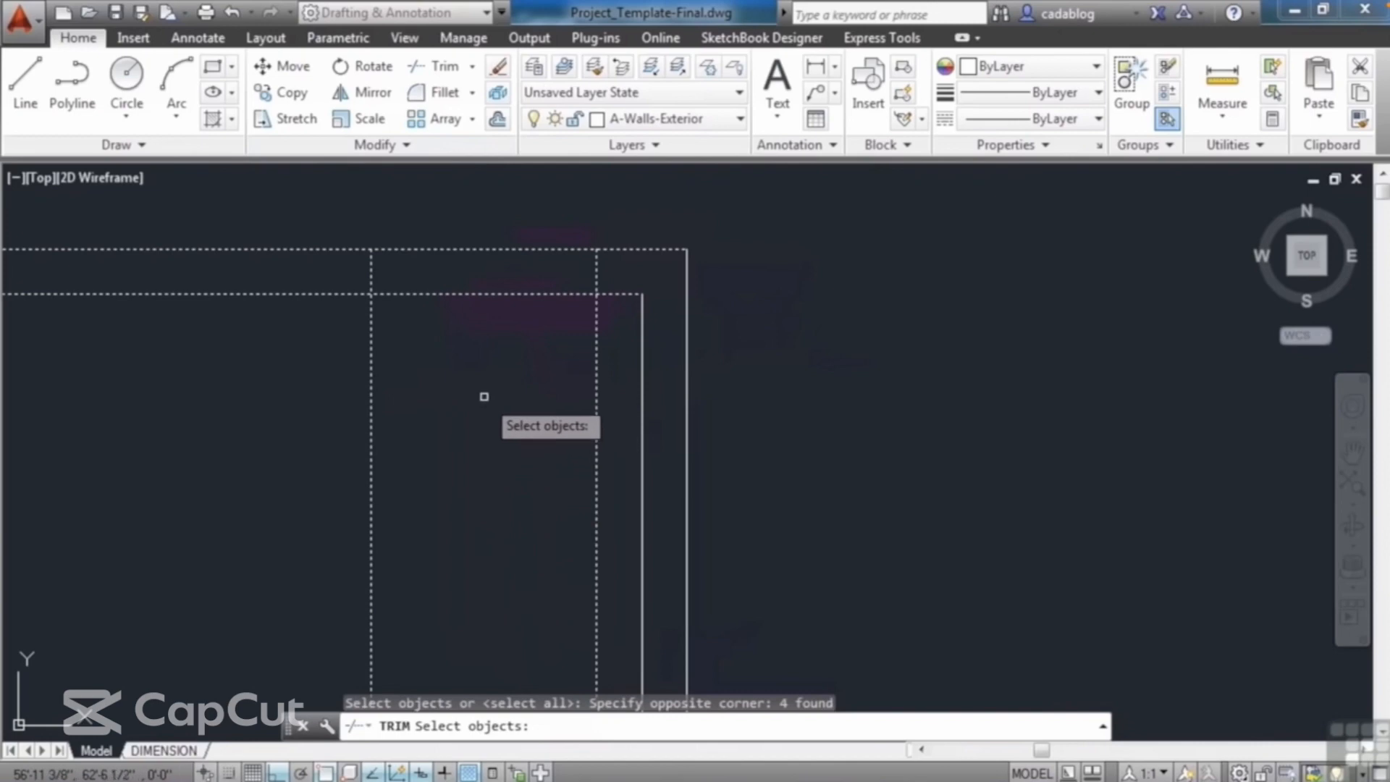
pyautogui.press('Return')
pyautogui.click(532, 208)
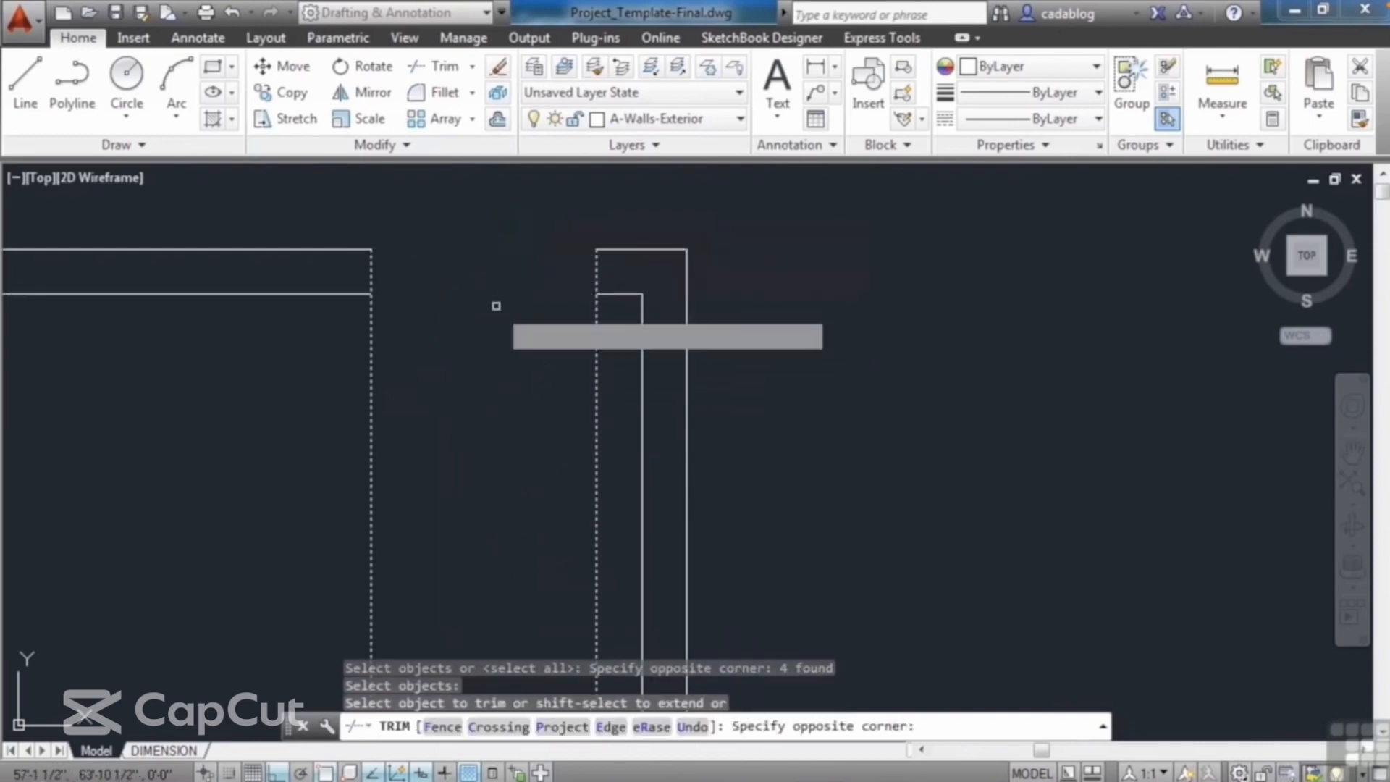
pyautogui.click(591, 326)
pyautogui.click(611, 329)
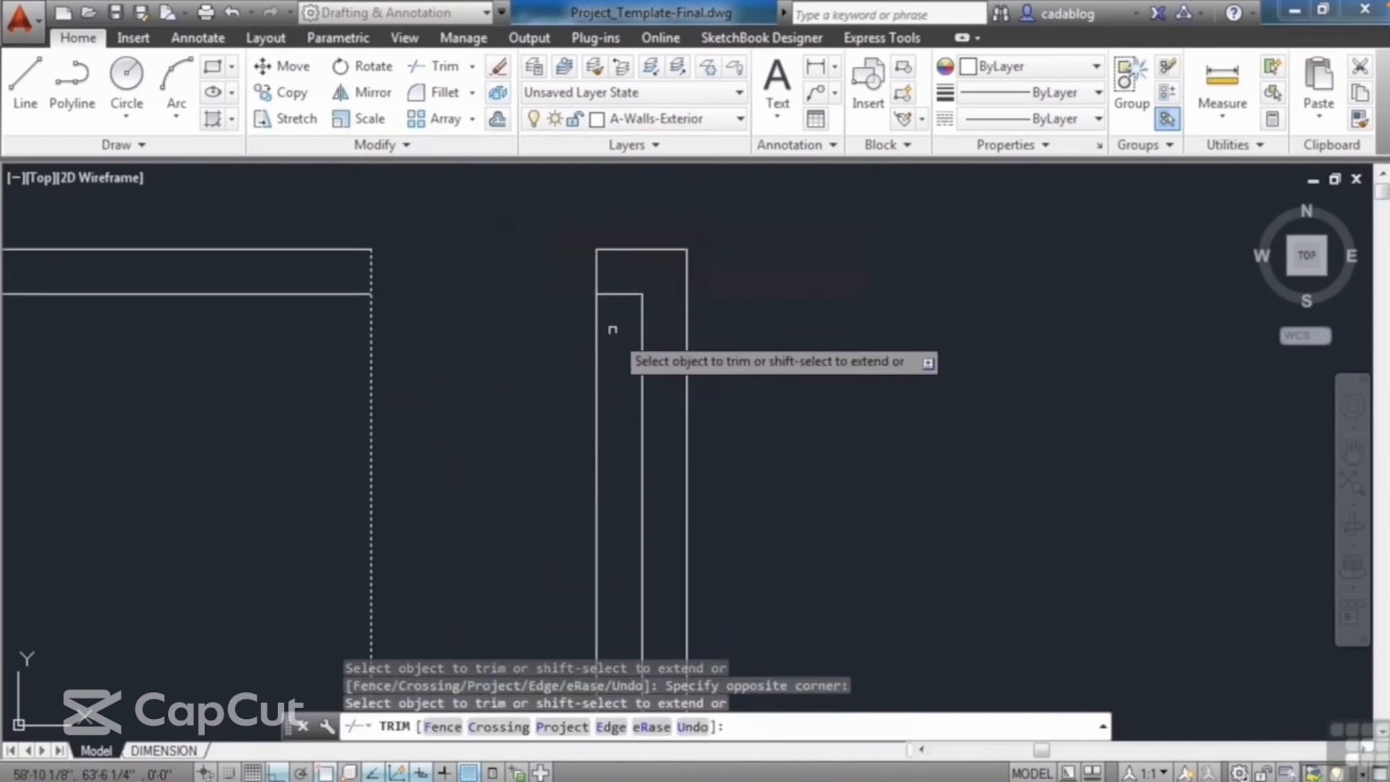
pyautogui.click(610, 328)
pyautogui.click(353, 372)
pyautogui.press('Return')
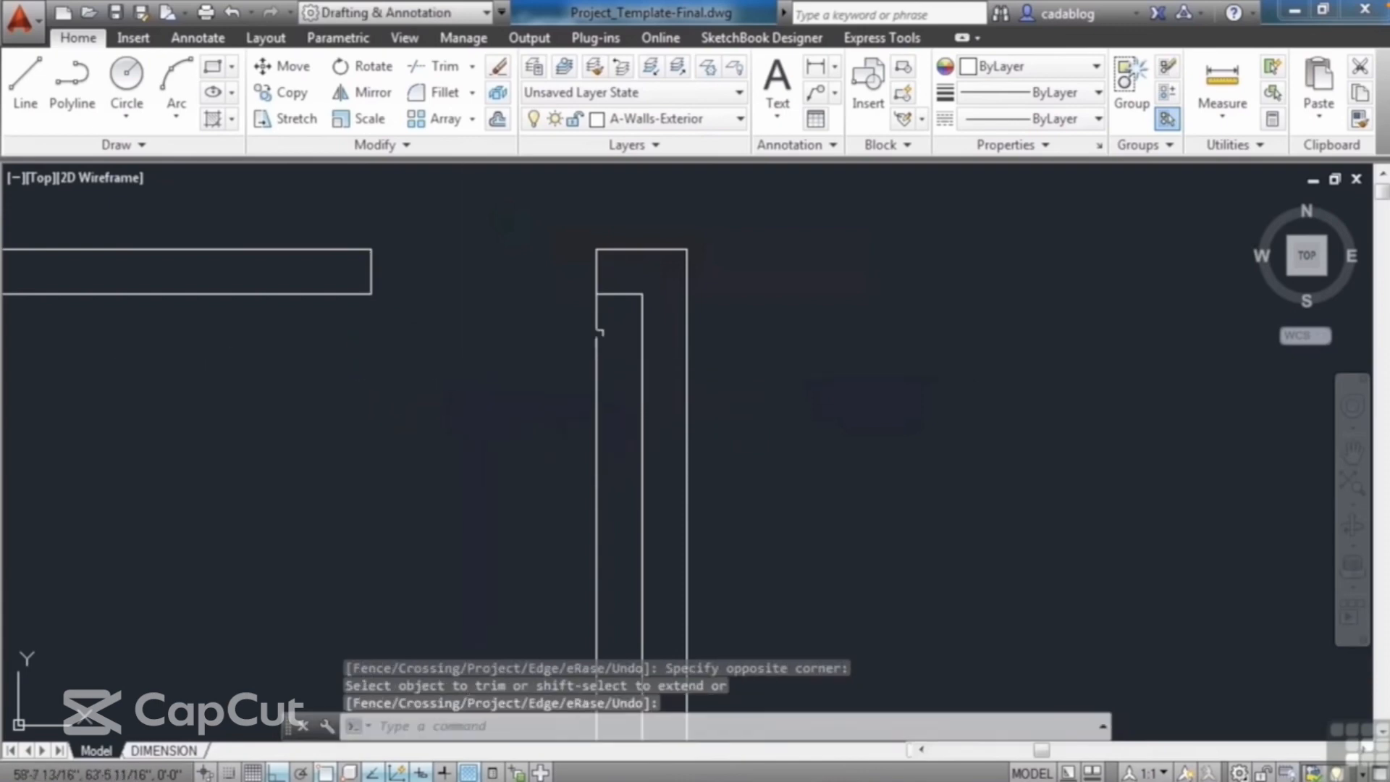
# - Trim the opening's right jamb line below the inner top wall line, using that wall line as the cutting edge
pyautogui.press('Return')
pyautogui.click(614, 295)
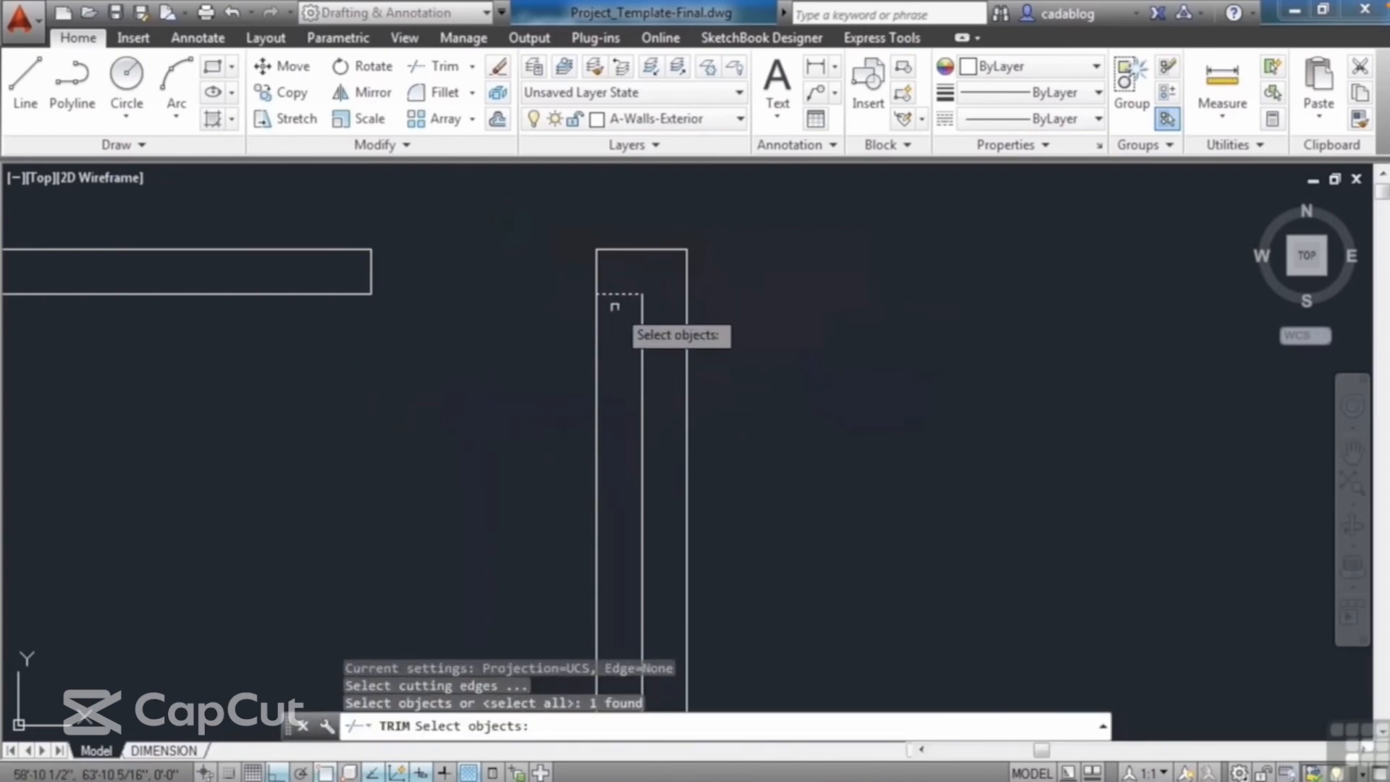
pyautogui.press('Return')
pyautogui.click(588, 330)
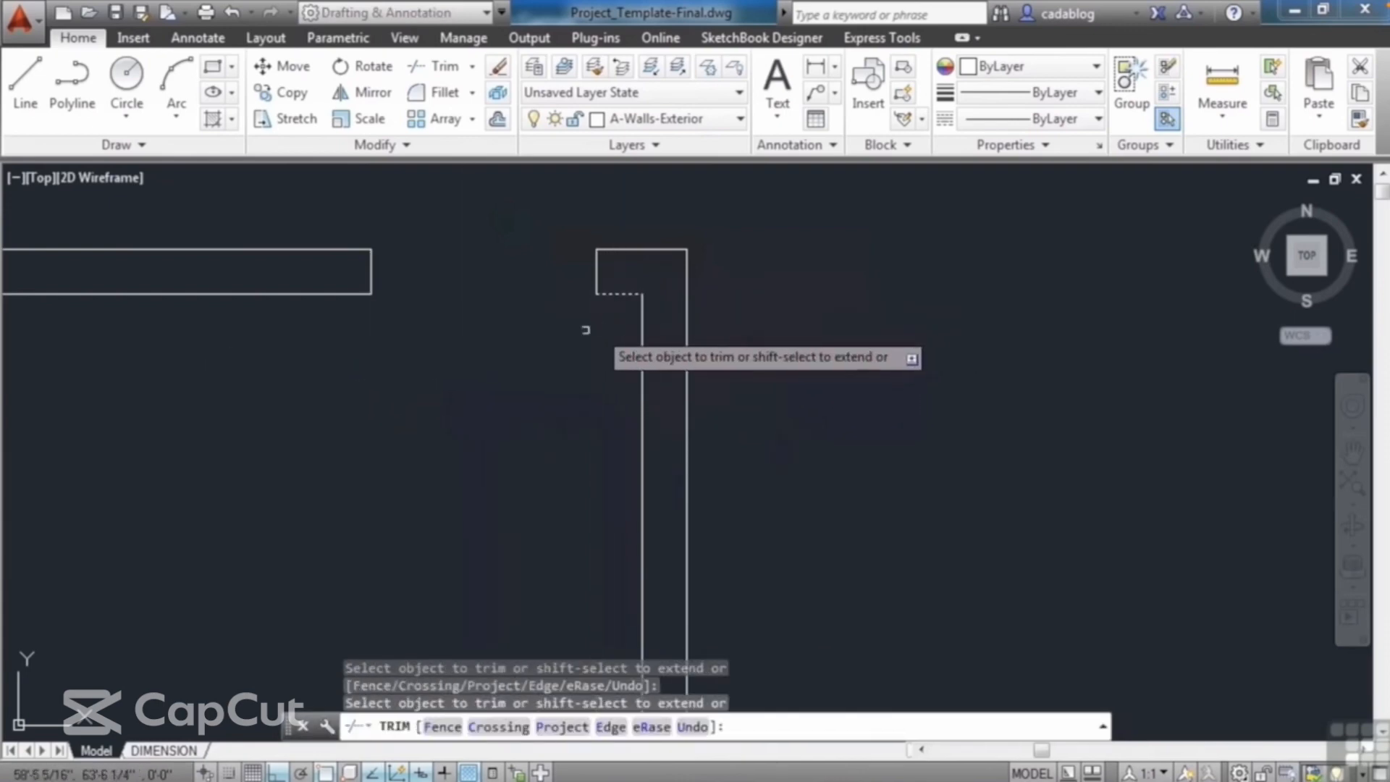
pyautogui.press('Return')
# - Offset the lower horizontal guide line 3' upward and the upper horizontal guide line 3' downward inside the left wing
pyautogui.scroll(-2, 695, 290)
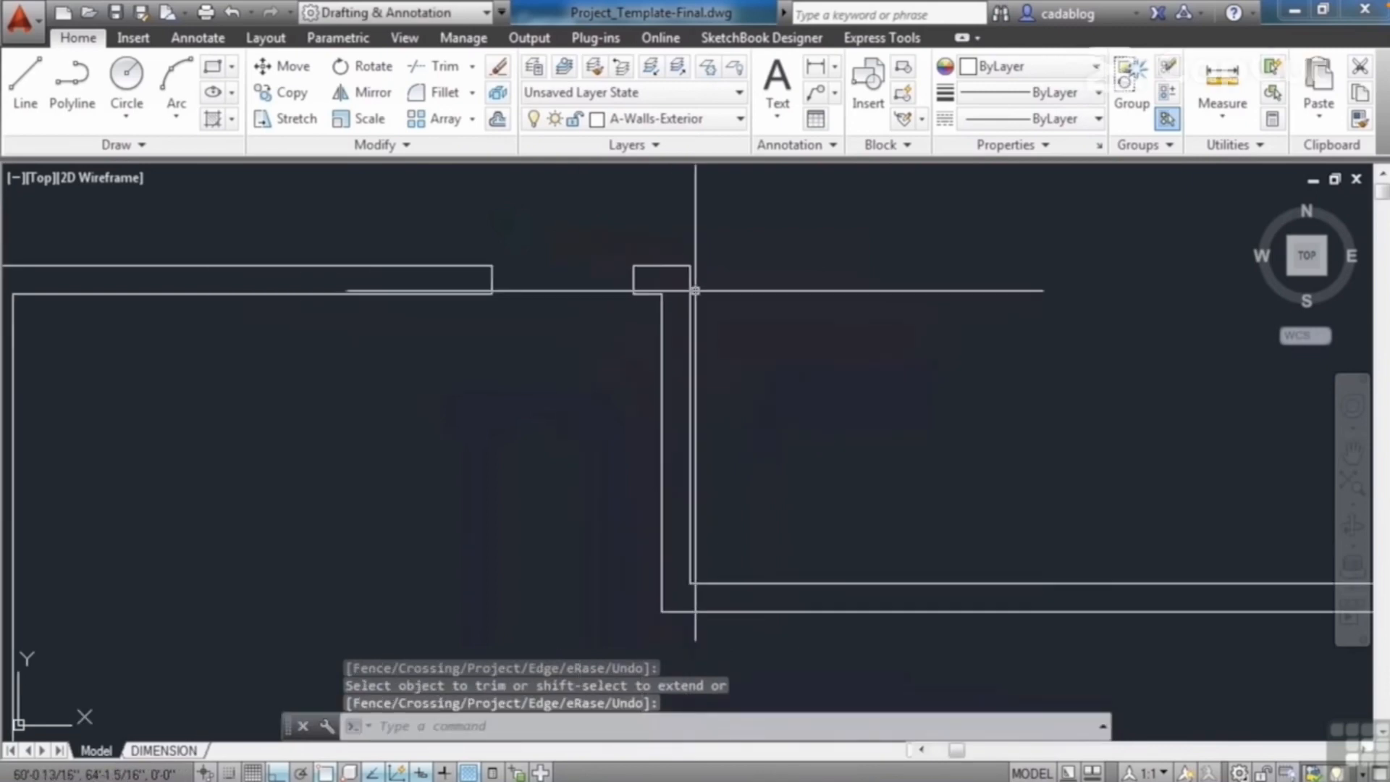
pyautogui.scroll(-3, 695, 291)
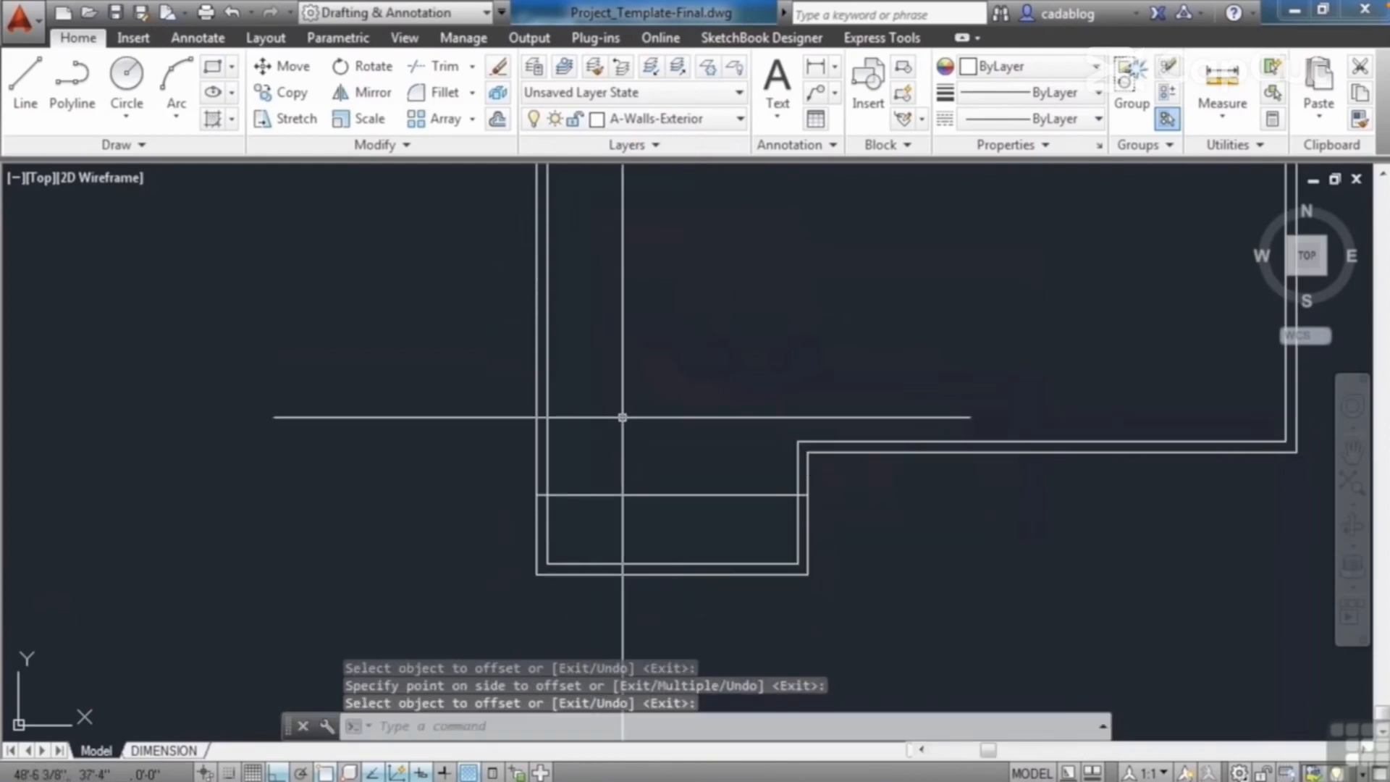
pyautogui.press('Return')
pyautogui.write("3'")
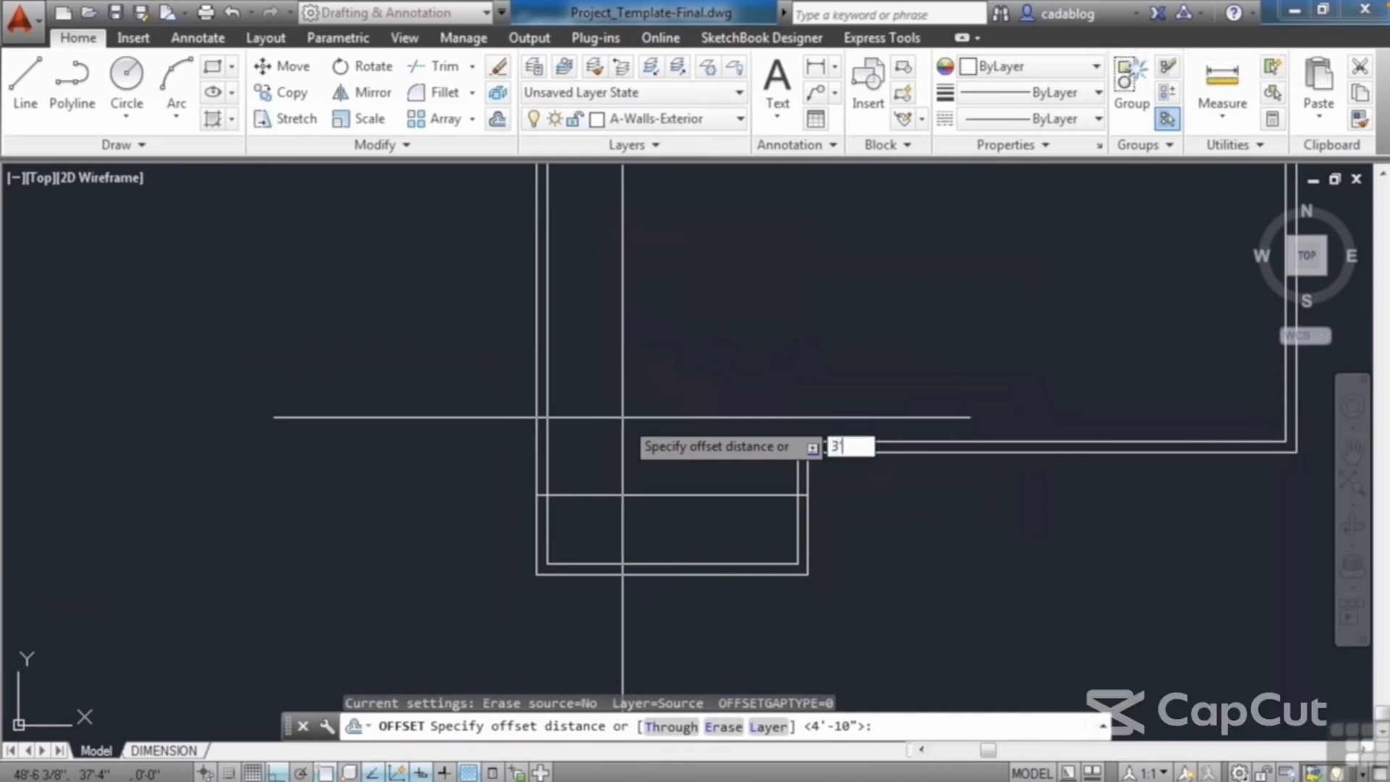
pyautogui.press('Return')
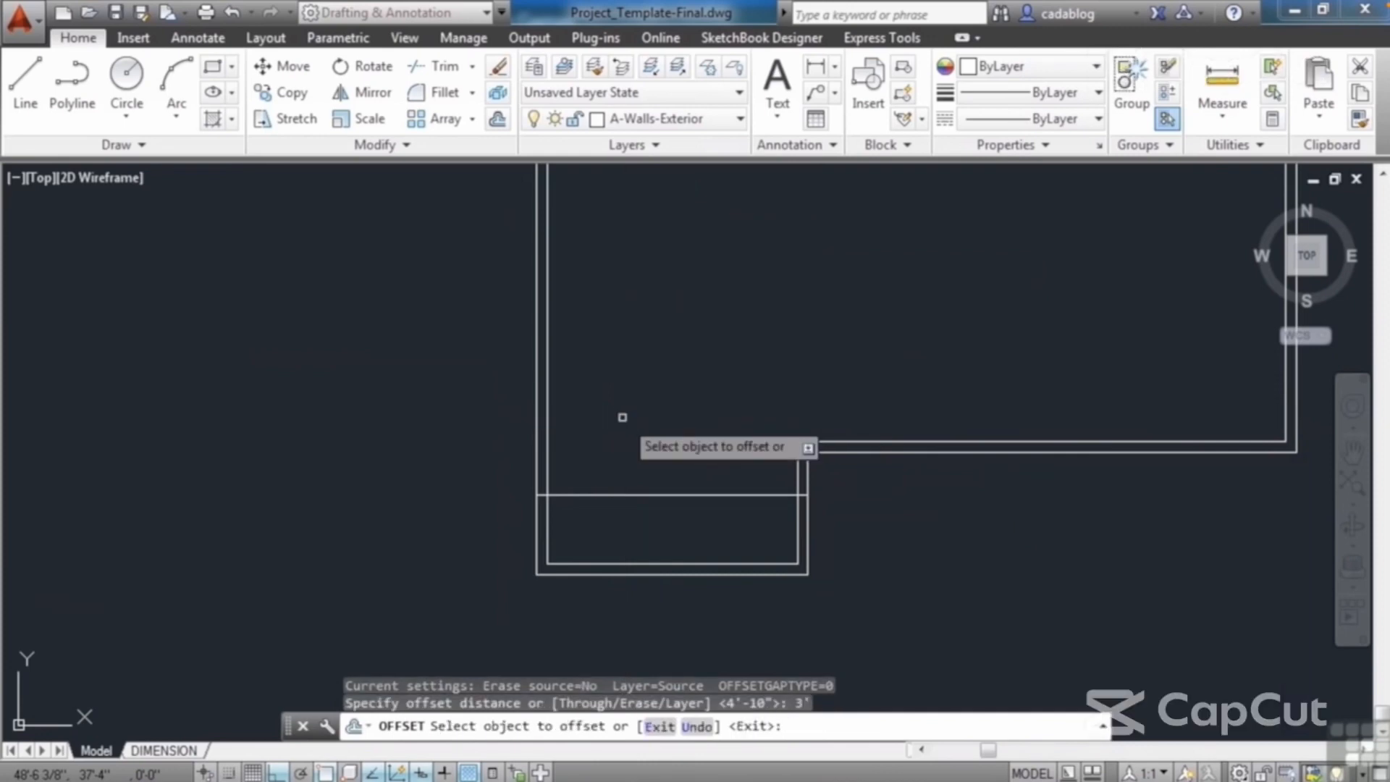
pyautogui.click(618, 495)
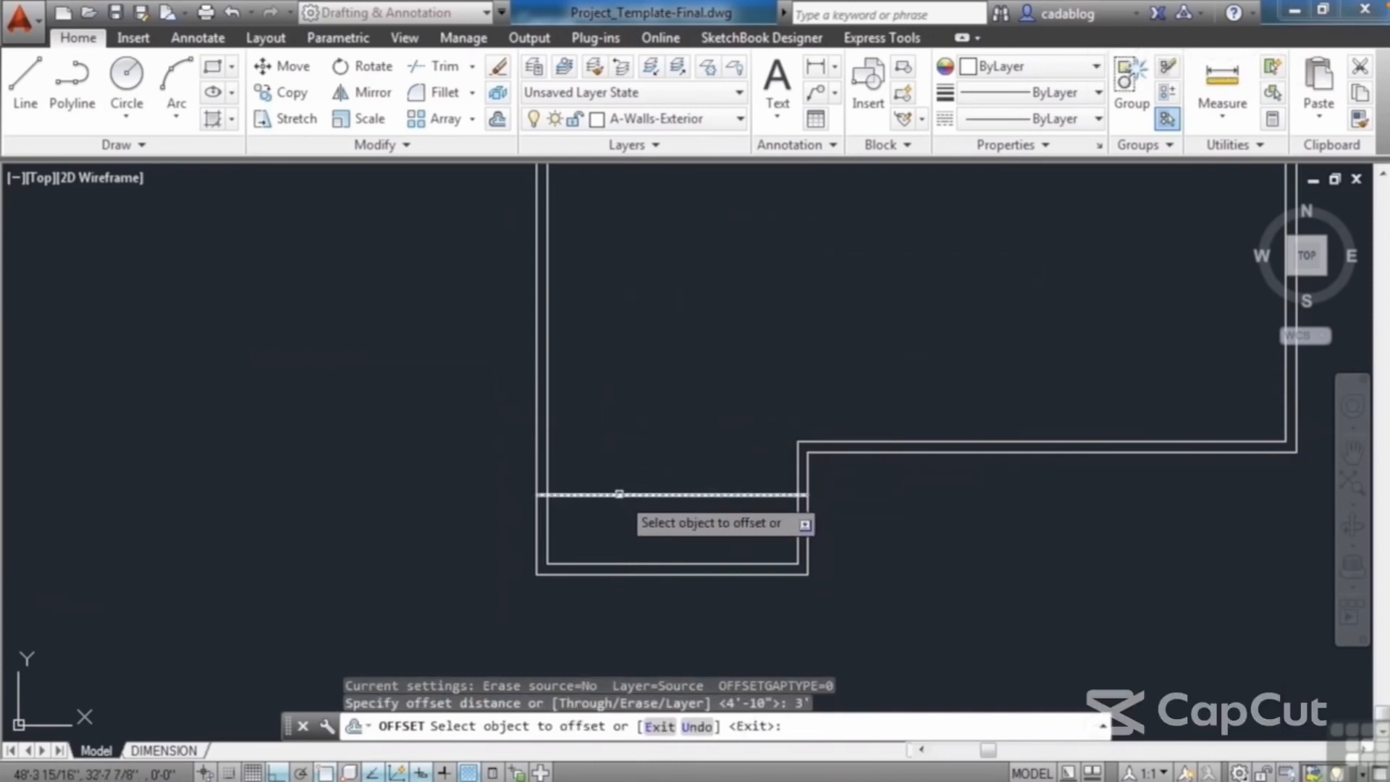
pyautogui.click(620, 467)
pyautogui.moveTo(608, 310); pyautogui.dragTo(609, 495, button='middle')
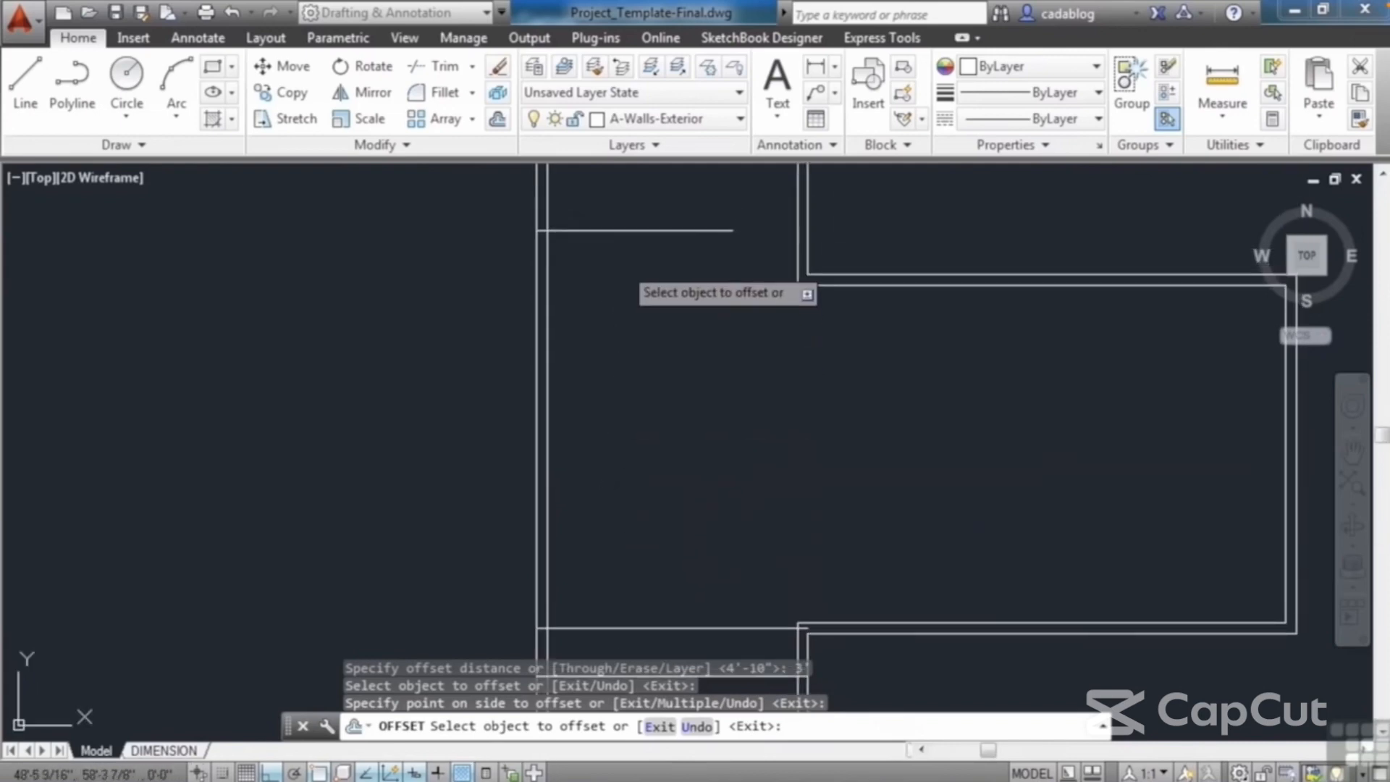
pyautogui.click(615, 230)
pyautogui.click(643, 385)
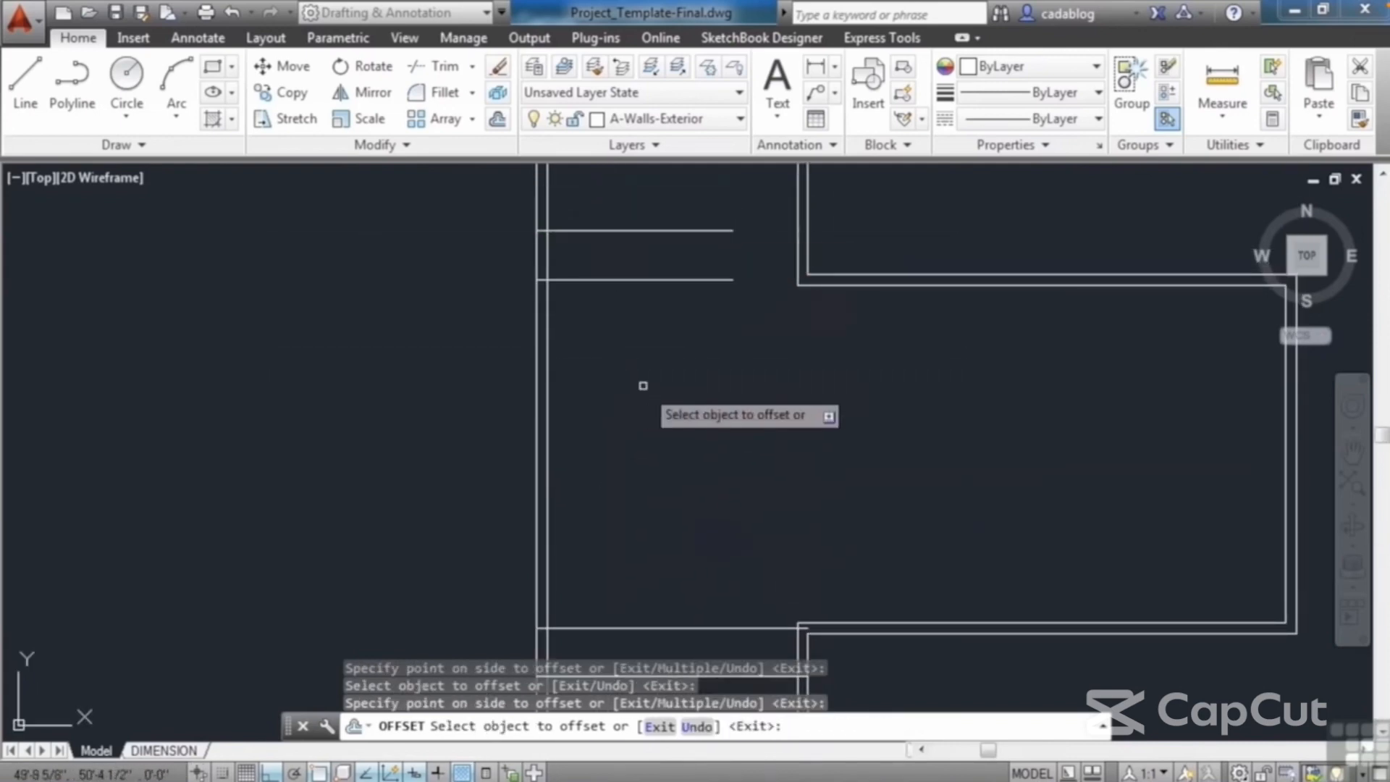
pyautogui.press('Return')
# - Offset the lower line of the upper guide pair 9'2" downward and the upper line of the lower pair 9'2" upward
pyautogui.write('o')
pyautogui.press('Return')
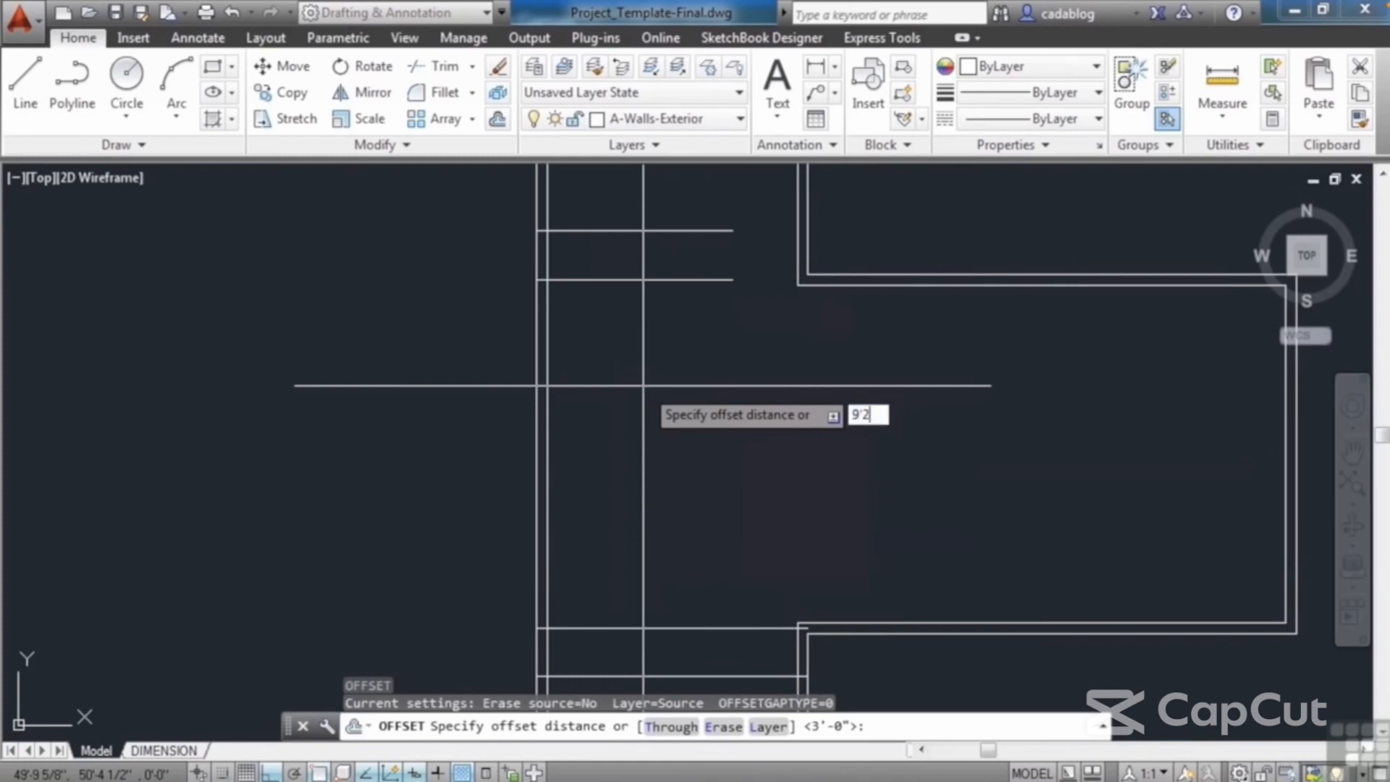
pyautogui.write("9'2")
pyautogui.press('Return')
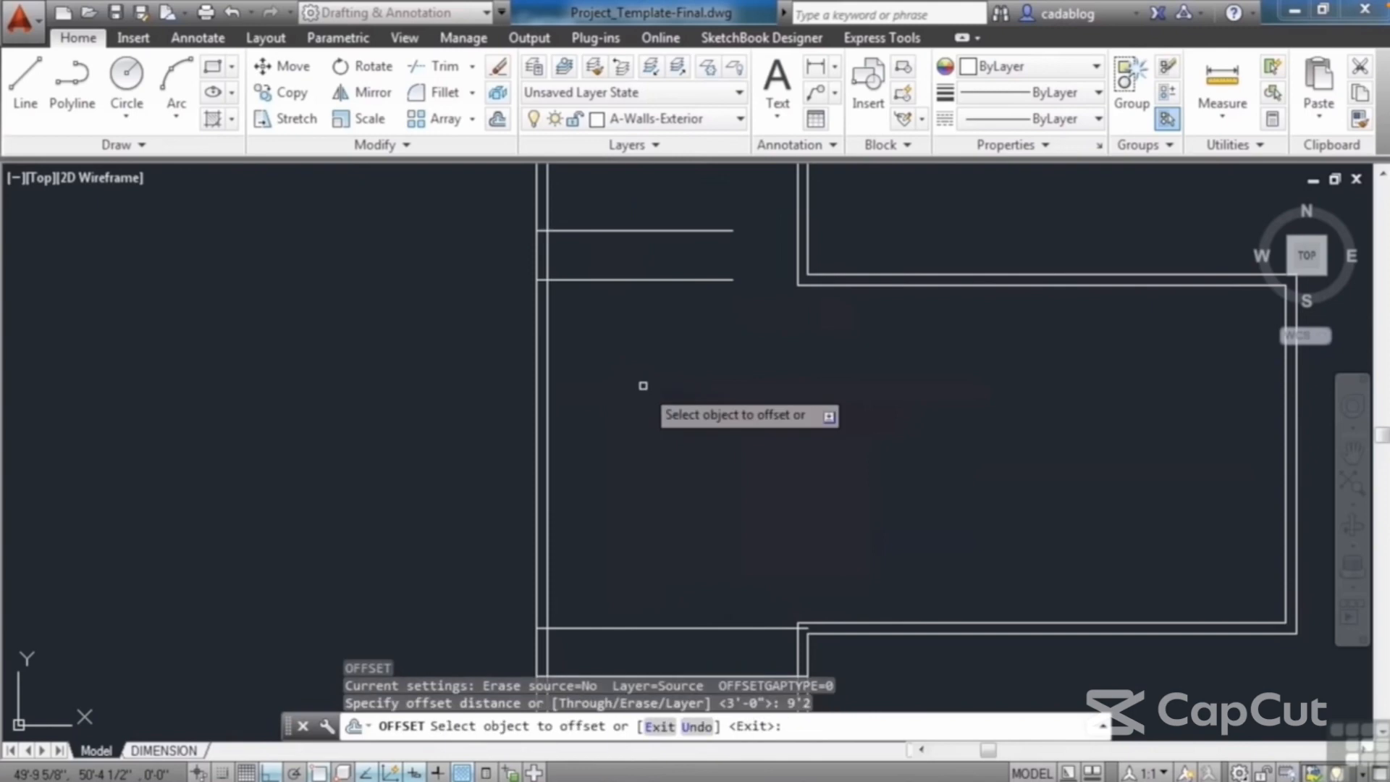
pyautogui.click(626, 281)
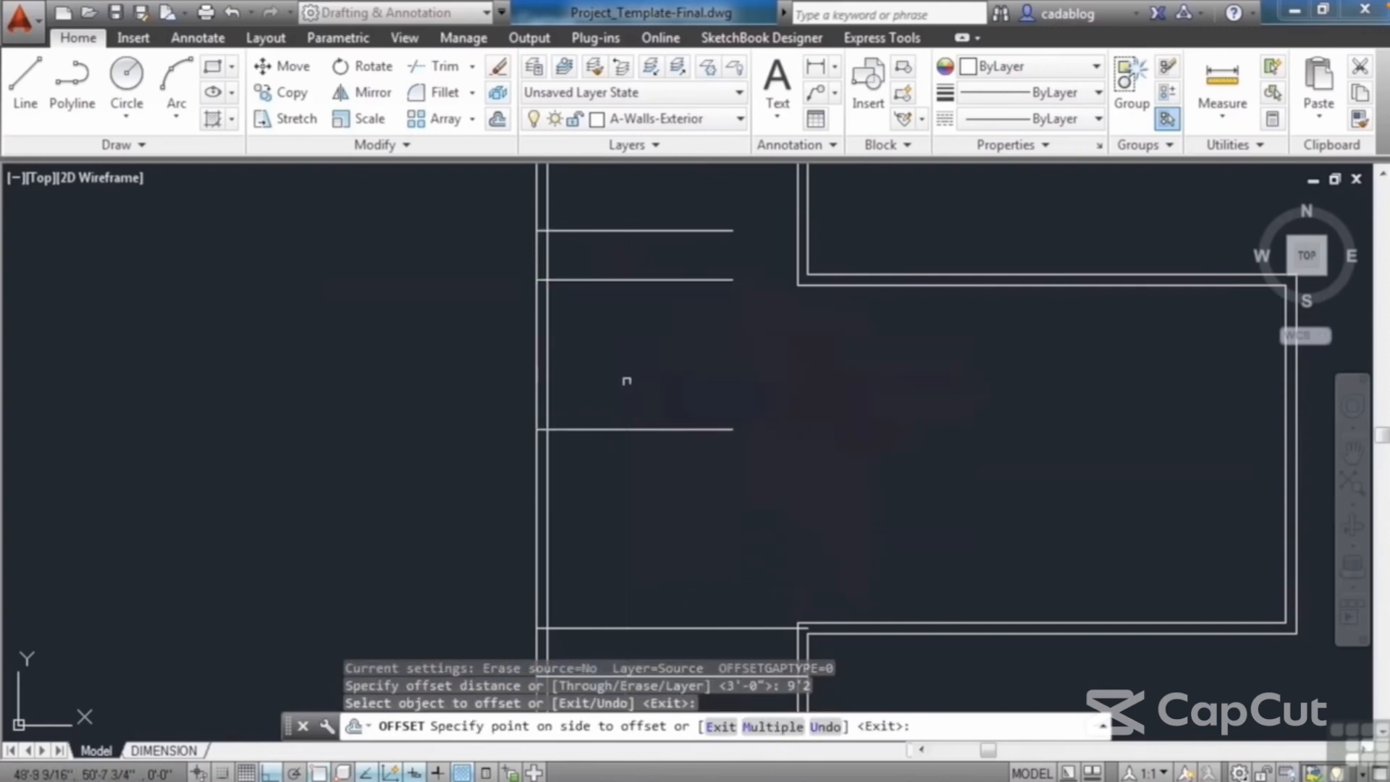
pyautogui.click(628, 391)
pyautogui.click(636, 627)
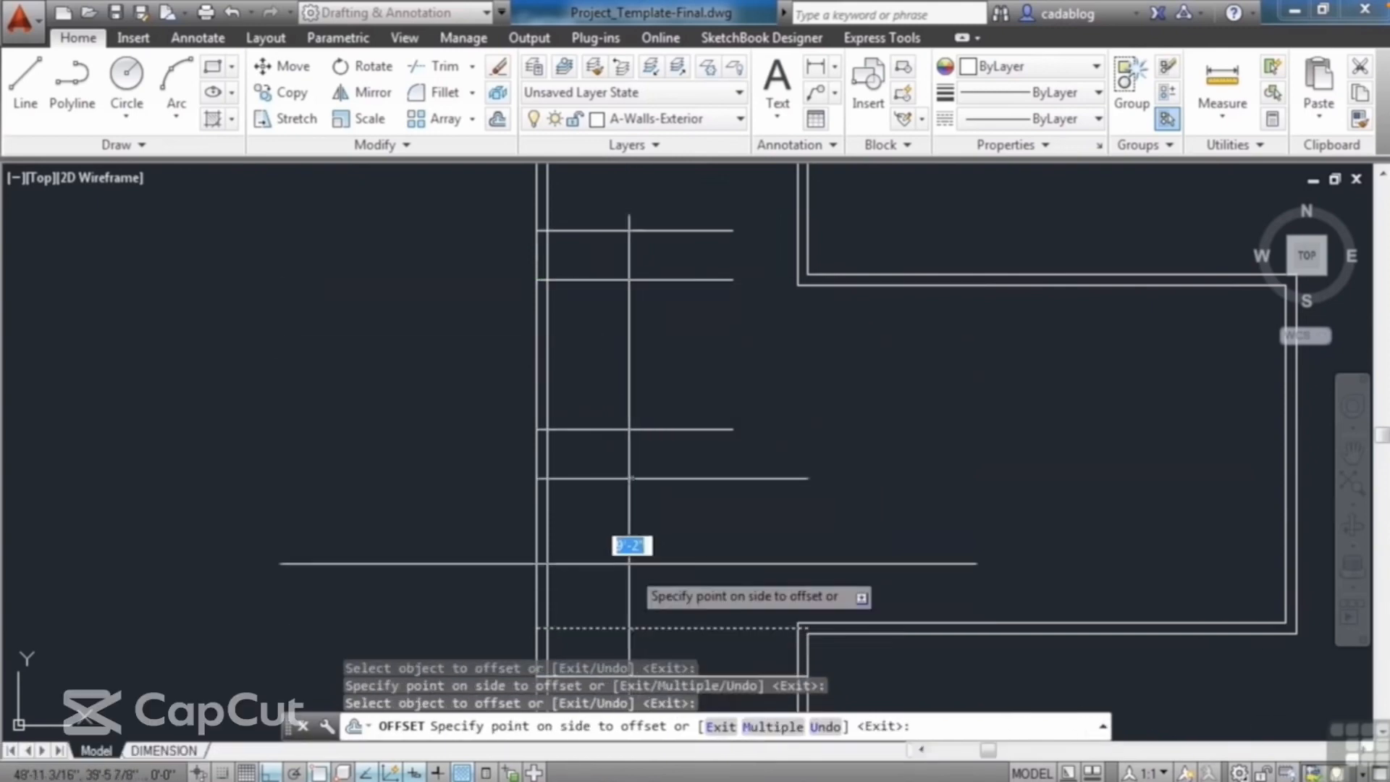
pyautogui.click(629, 550)
# - Trim the six horizontal guide lines back to the thickness of the left exterior wall
pyautogui.scroll(-2, 645, 383)
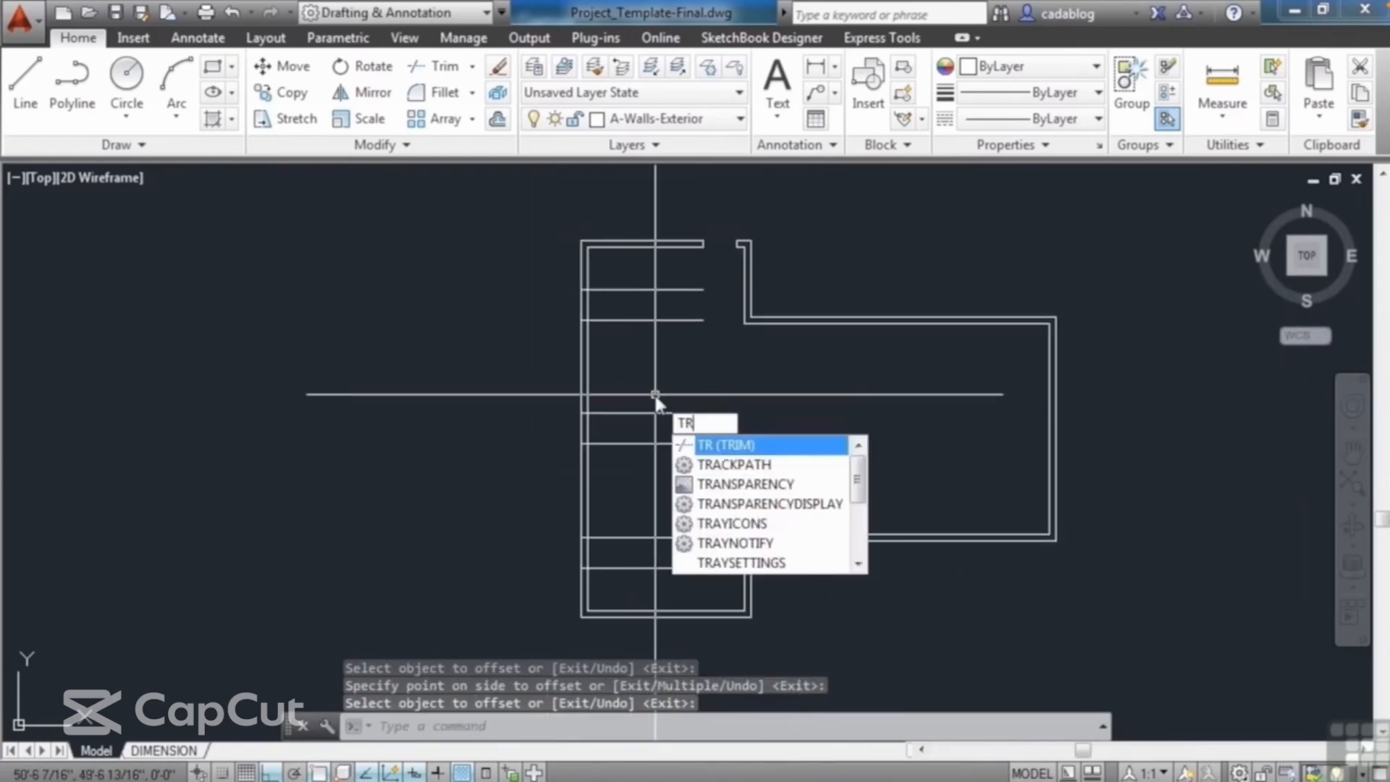
pyautogui.press('Return')
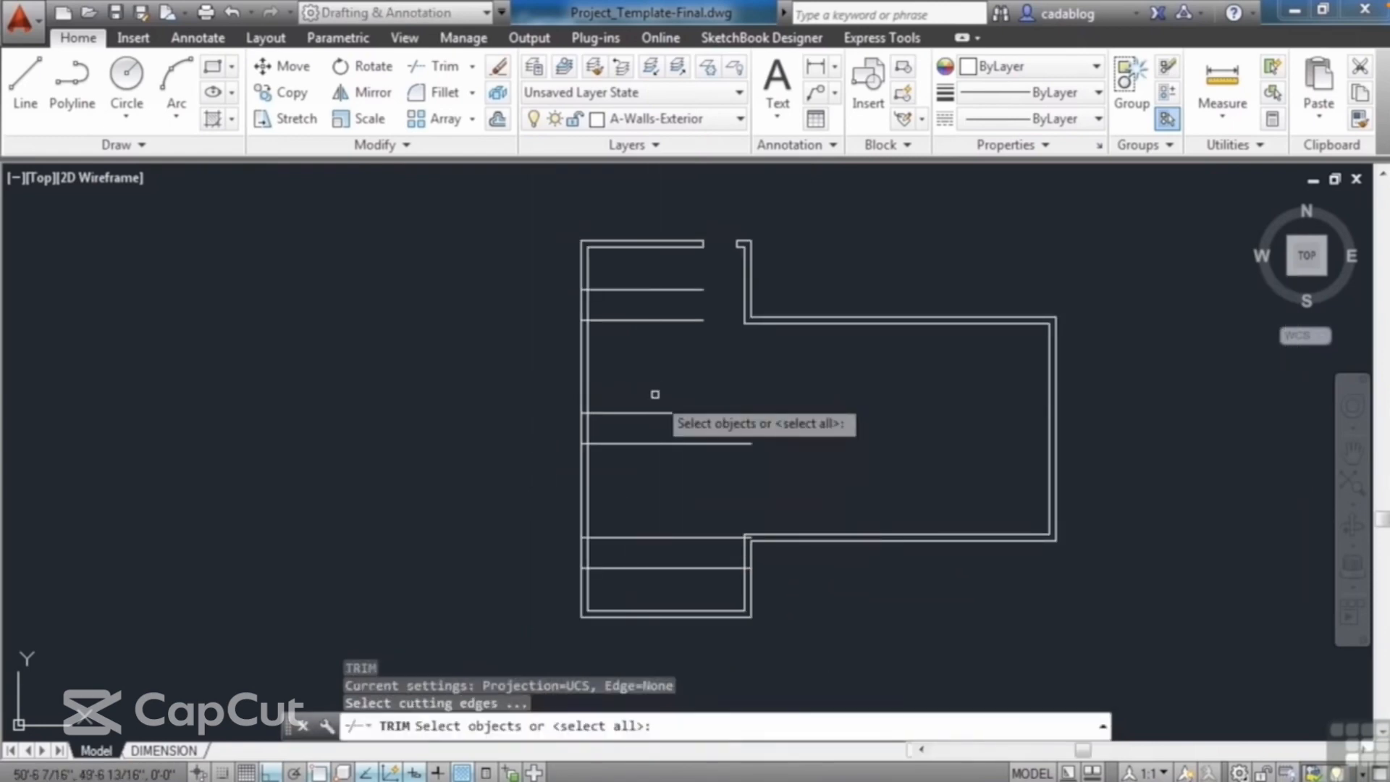
pyautogui.click(627, 263)
pyautogui.click(548, 594)
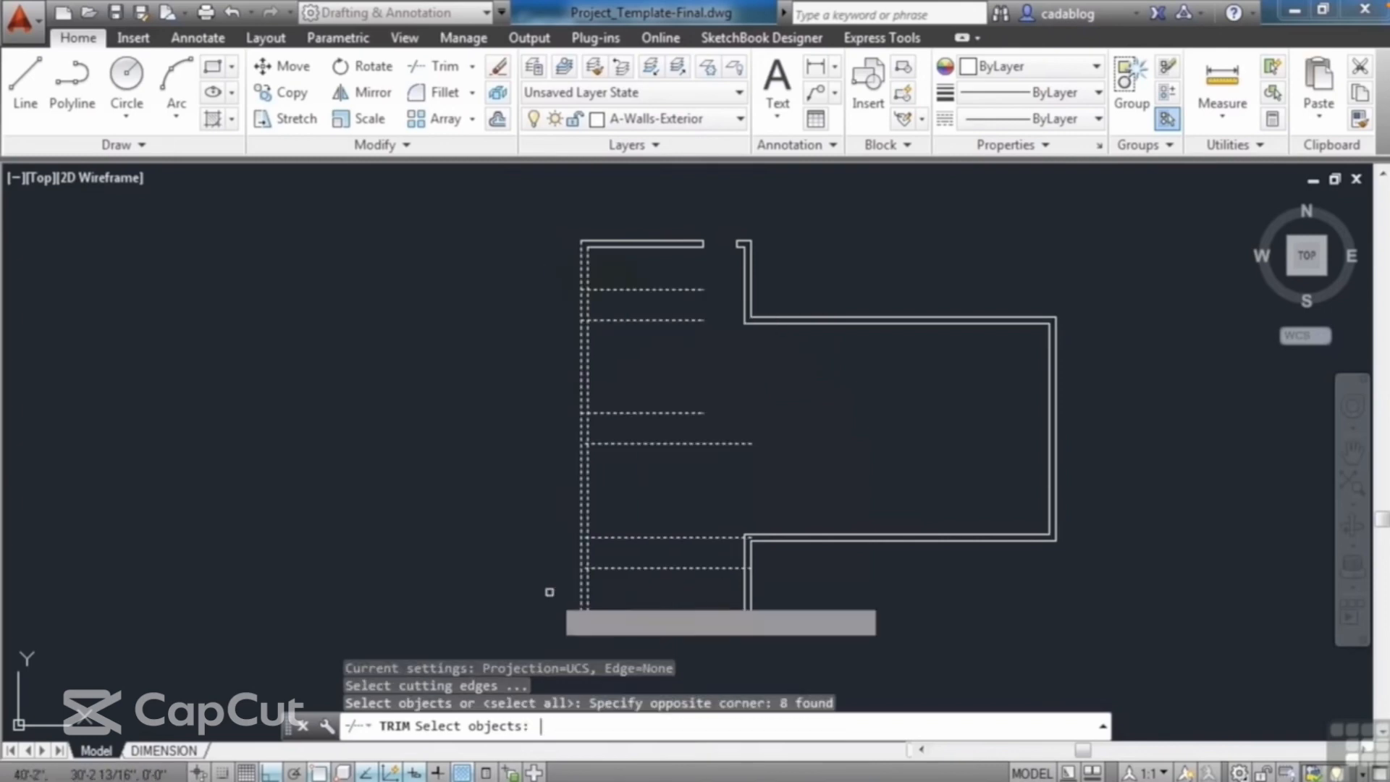
pyautogui.press('Return')
pyautogui.click(672, 579)
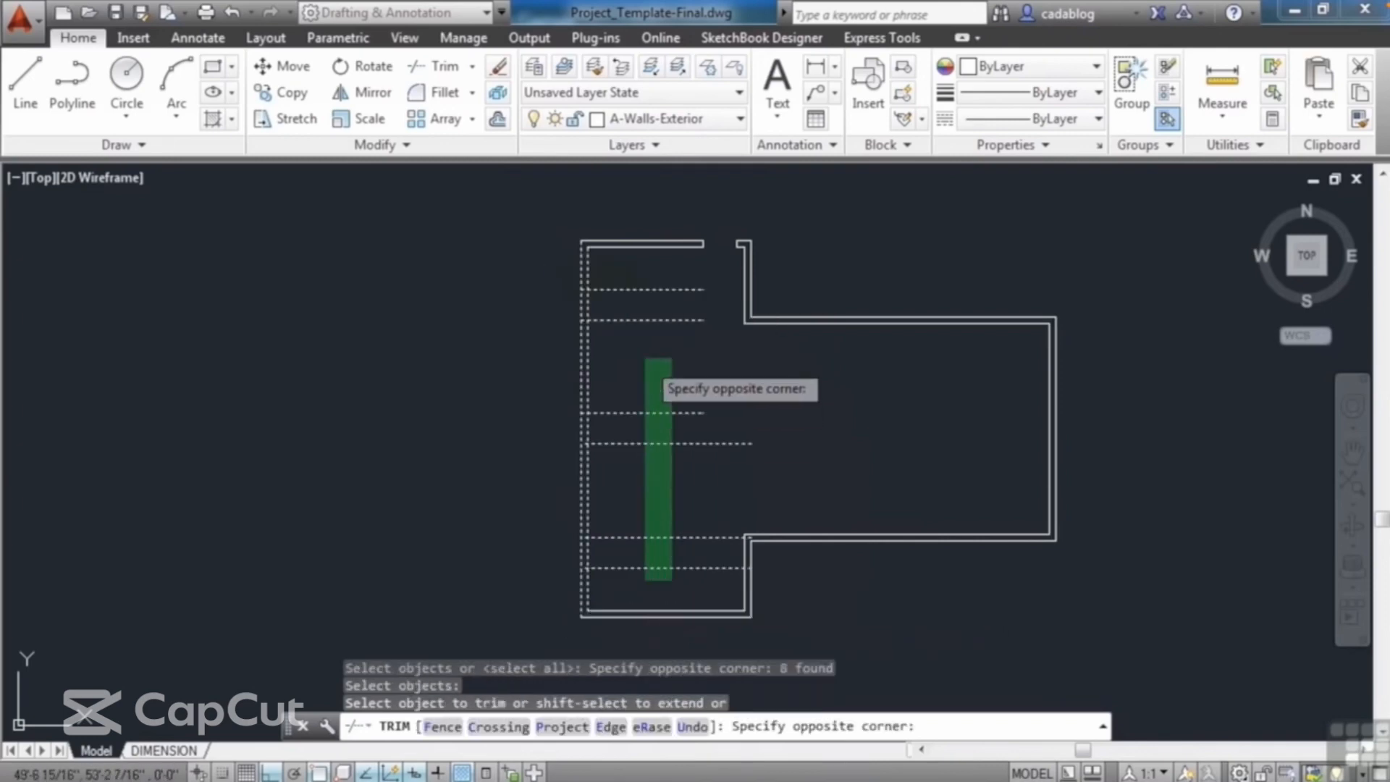
pyautogui.click(643, 266)
# - Trim the left wall lines between each pair of short jamb lines to cut three 3' openings, and save the drawing
pyautogui.scroll(3, 639, 300)
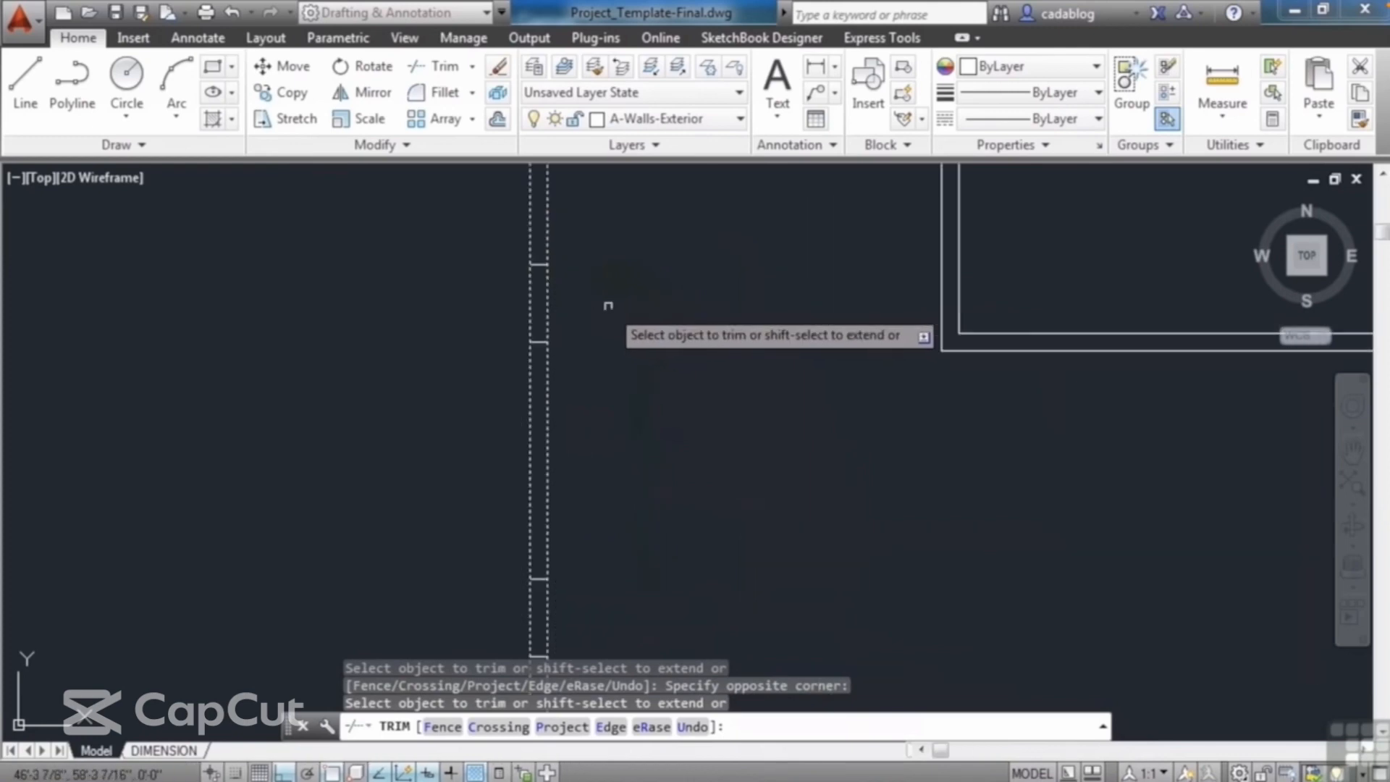
pyautogui.click(607, 291)
pyautogui.click(514, 304)
pyautogui.moveTo(618, 435); pyautogui.dragTo(637, 255, button='middle')
pyautogui.click(614, 425)
pyautogui.click(503, 440)
pyautogui.moveTo(675, 458); pyautogui.dragTo(683, 253, button='middle')
pyautogui.click(617, 532)
pyautogui.click(523, 550)
pyautogui.scroll(-3, 523, 550)
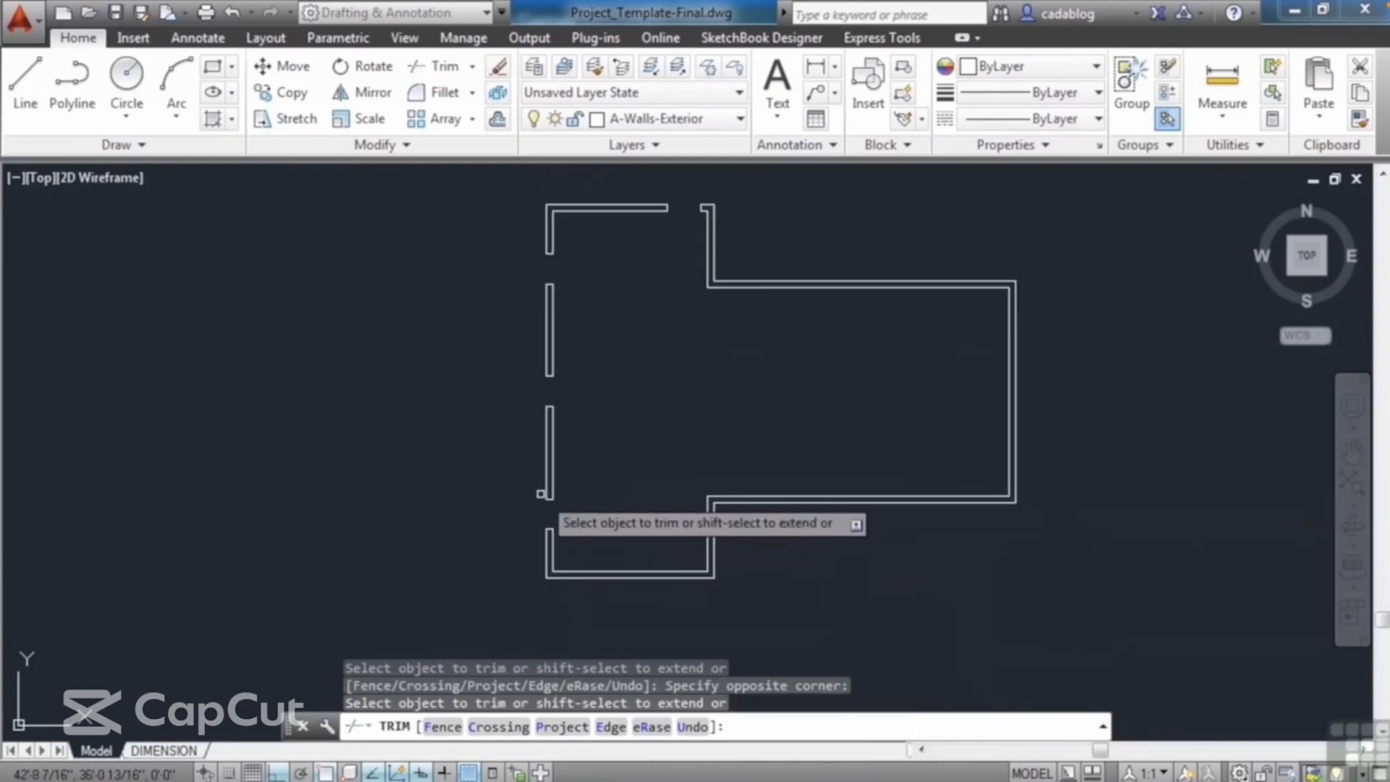
pyautogui.press('Return')
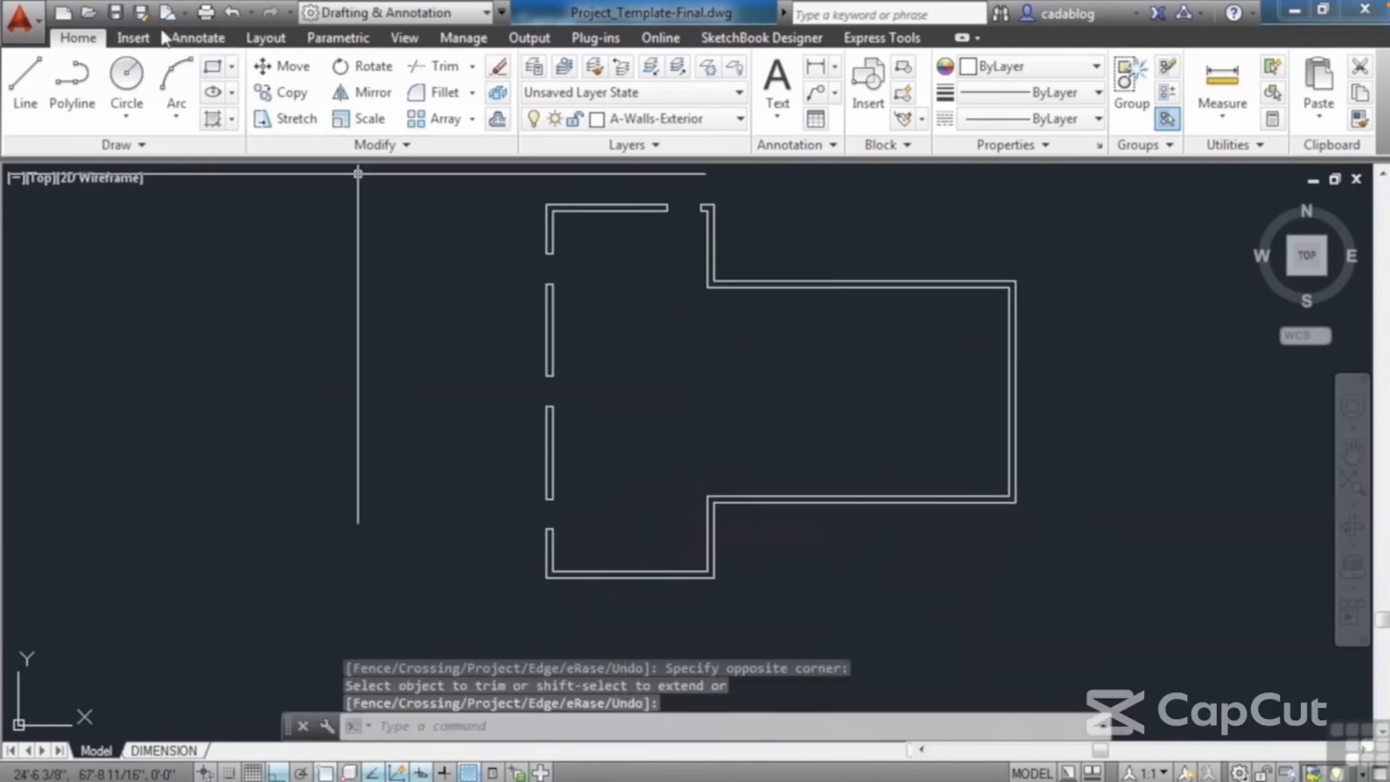
pyautogui.click(116, 13)
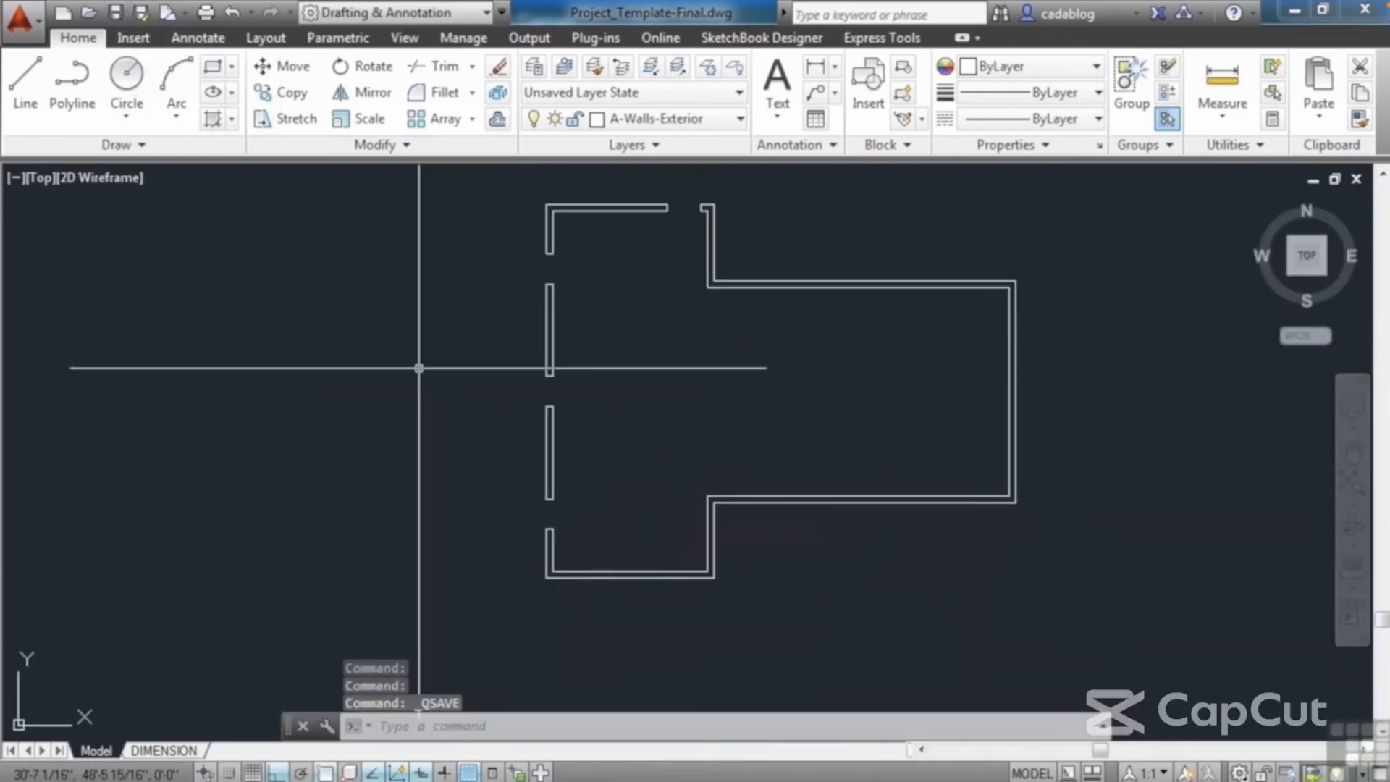
pyautogui.moveTo(444, 317); pyautogui.dragTo(435, 348, button='middle')
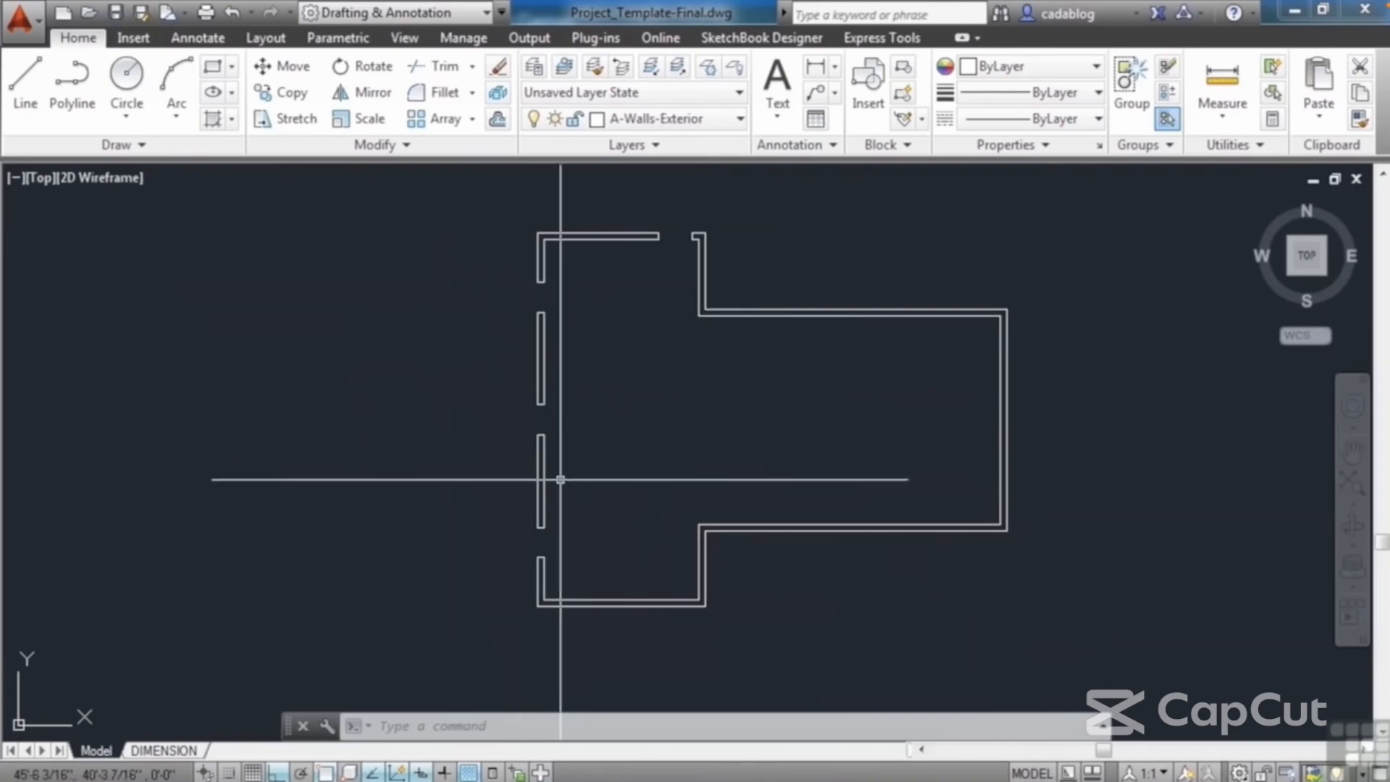
pyautogui.moveTo(588, 529); pyautogui.dragTo(586, 496, button='middle')
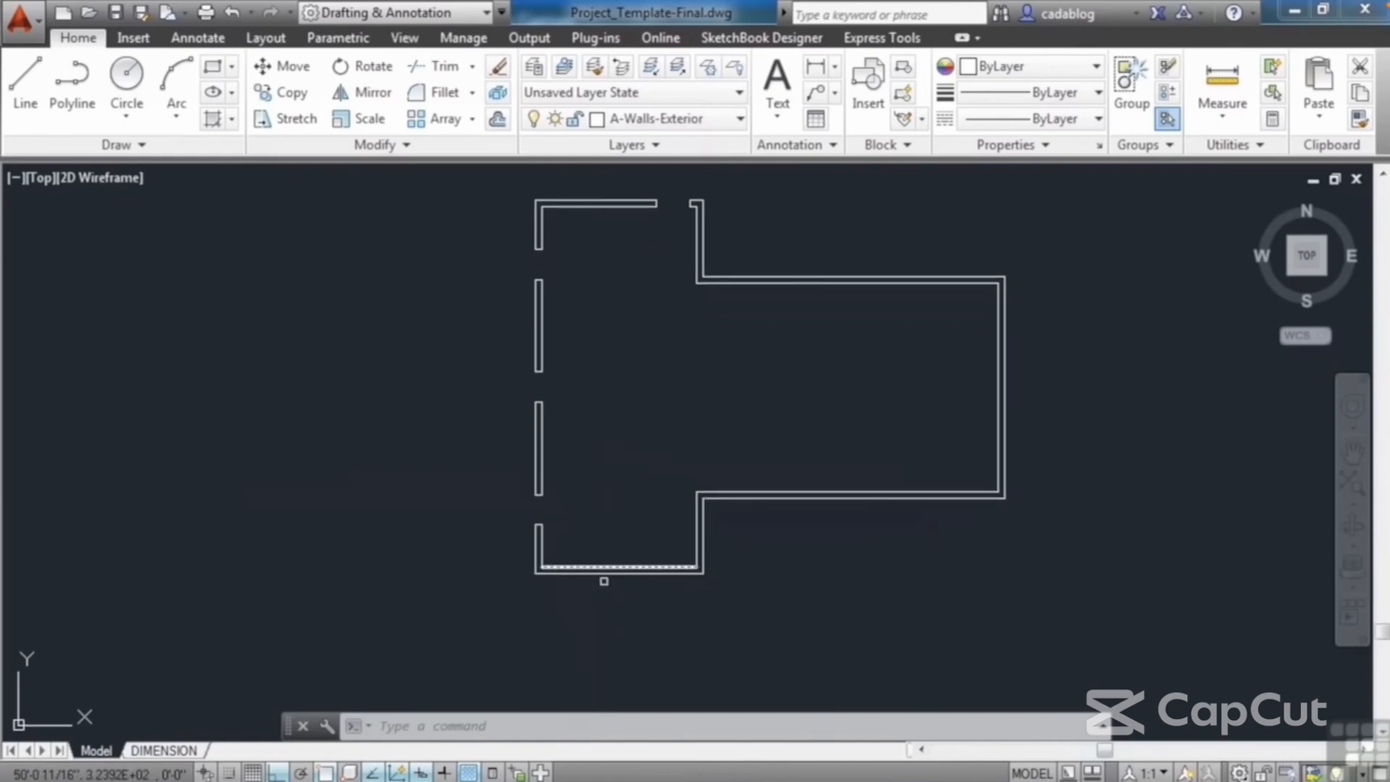
pyautogui.scroll(4, 604, 580)
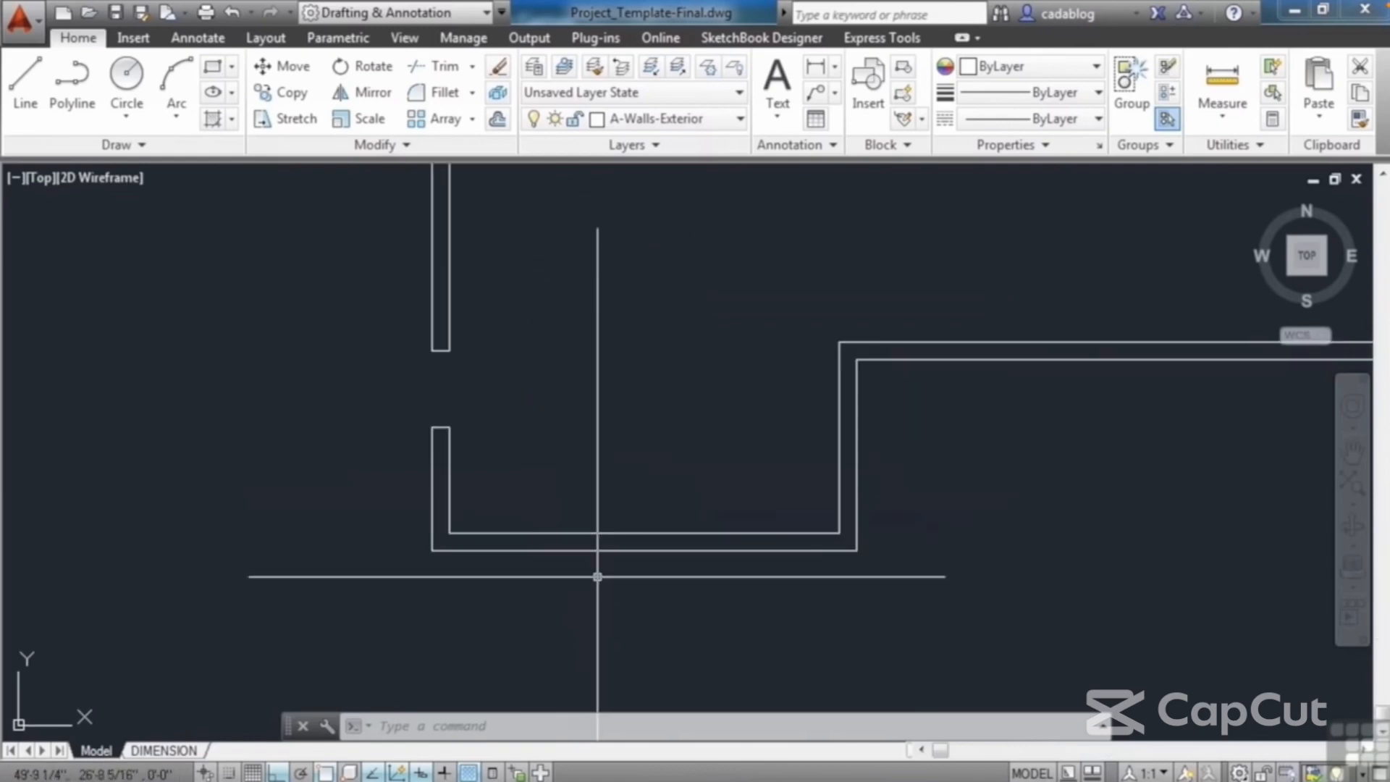
# - Offset the left wing's lower right and lower left outer wall lines 5'4" inward as guides for a bottom wall opening
pyautogui.write('o')
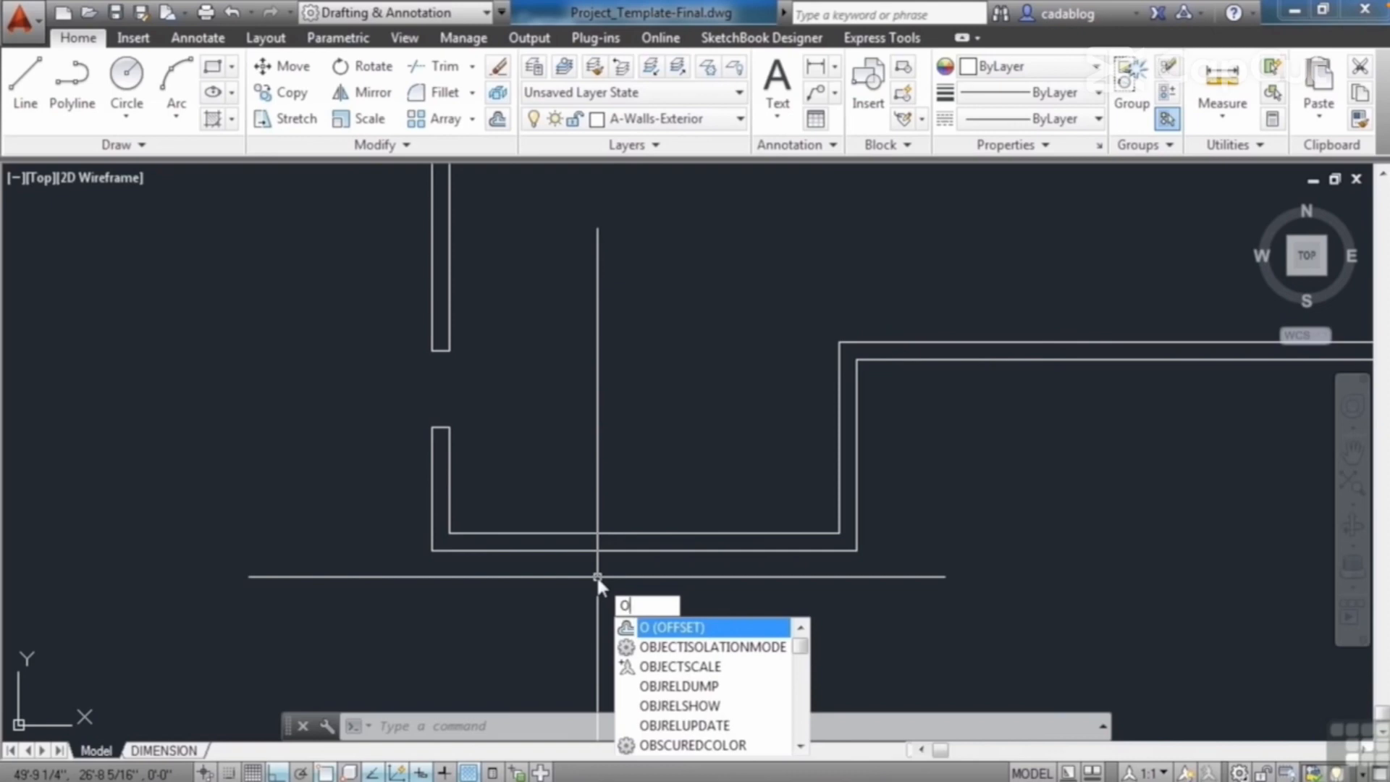
pyautogui.press('Return')
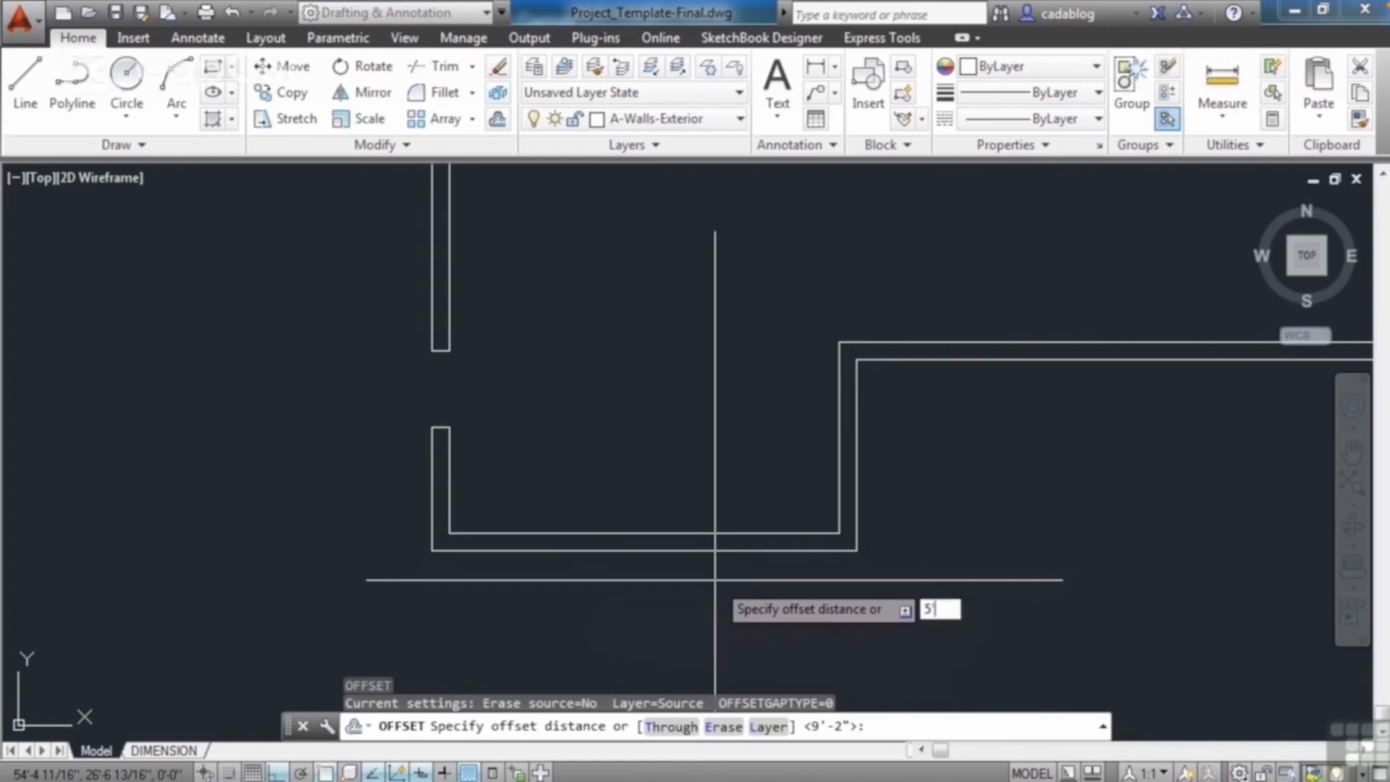
pyautogui.press('Return')
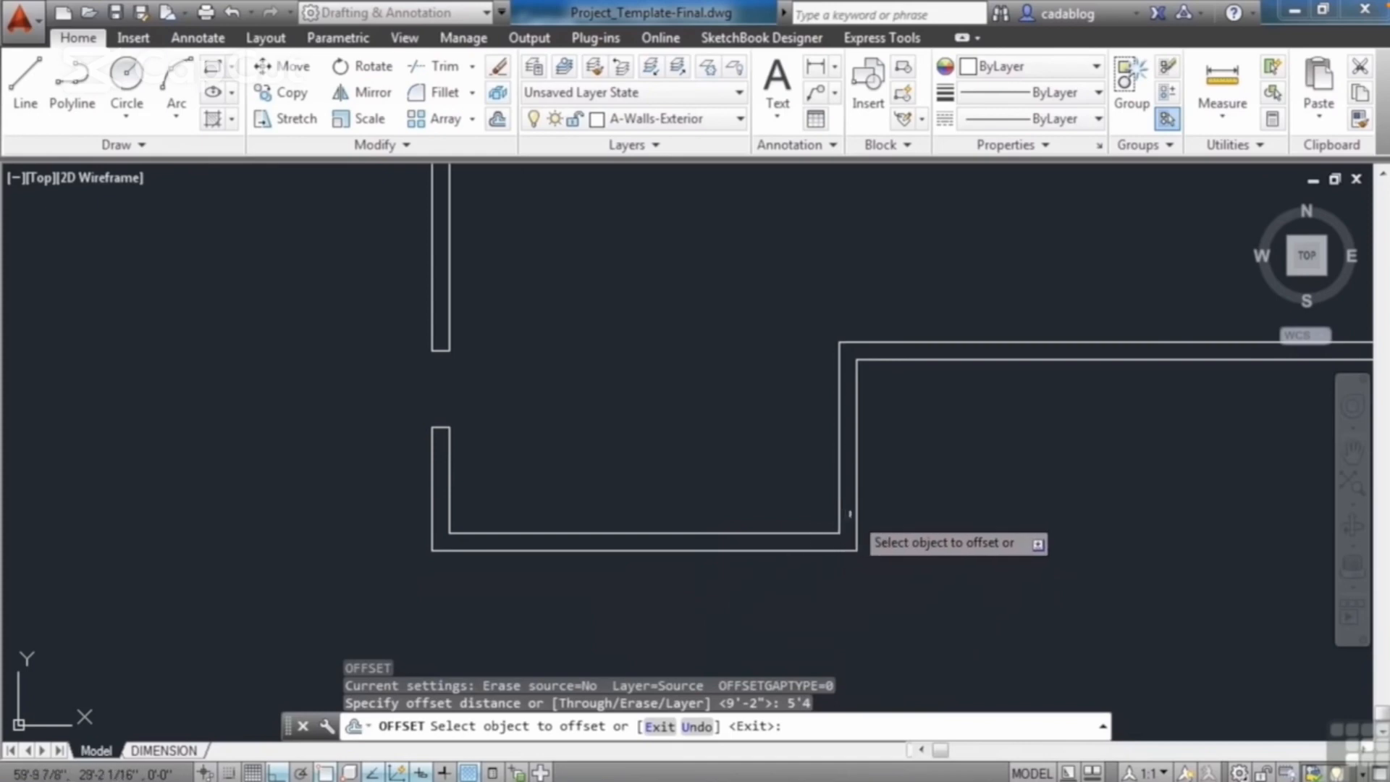
pyautogui.click(857, 551)
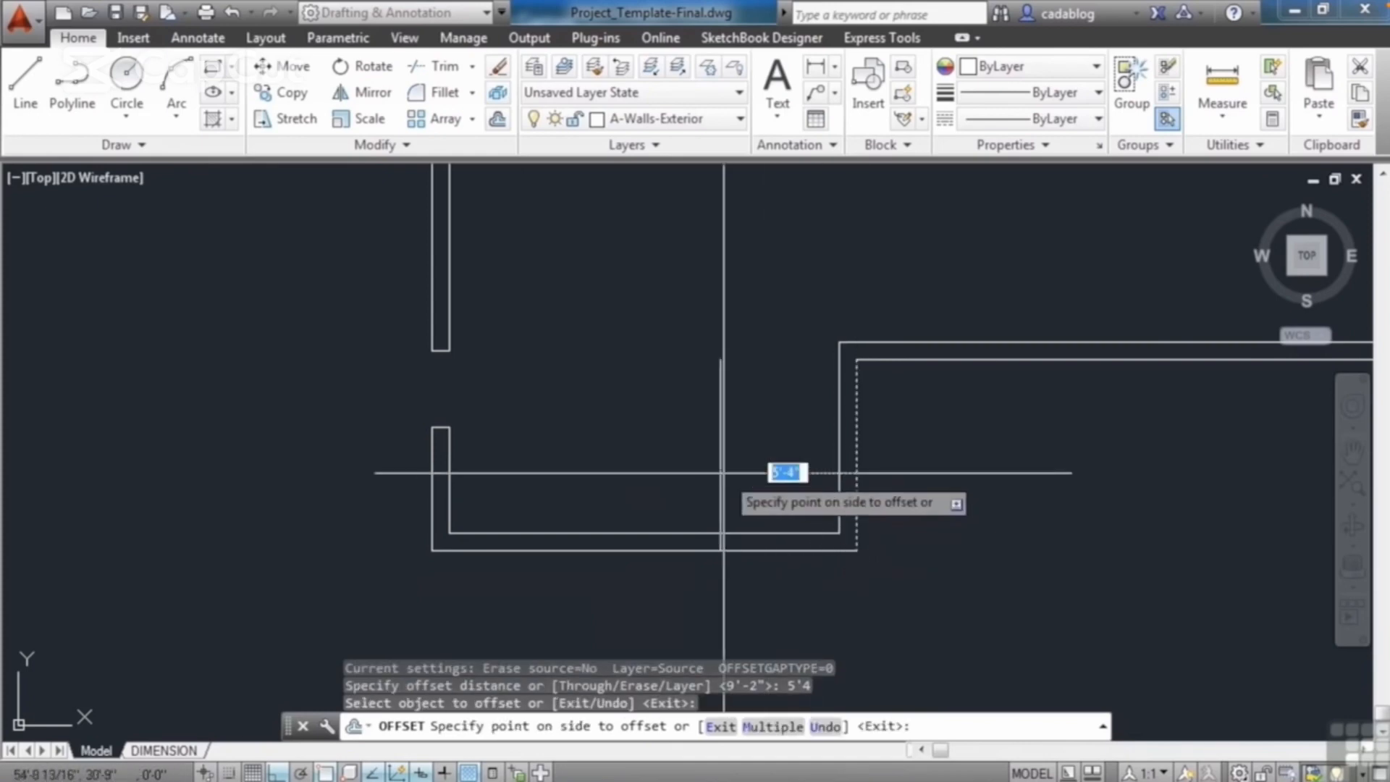
pyautogui.click(432, 478)
pyautogui.click(507, 456)
pyautogui.press('Return')
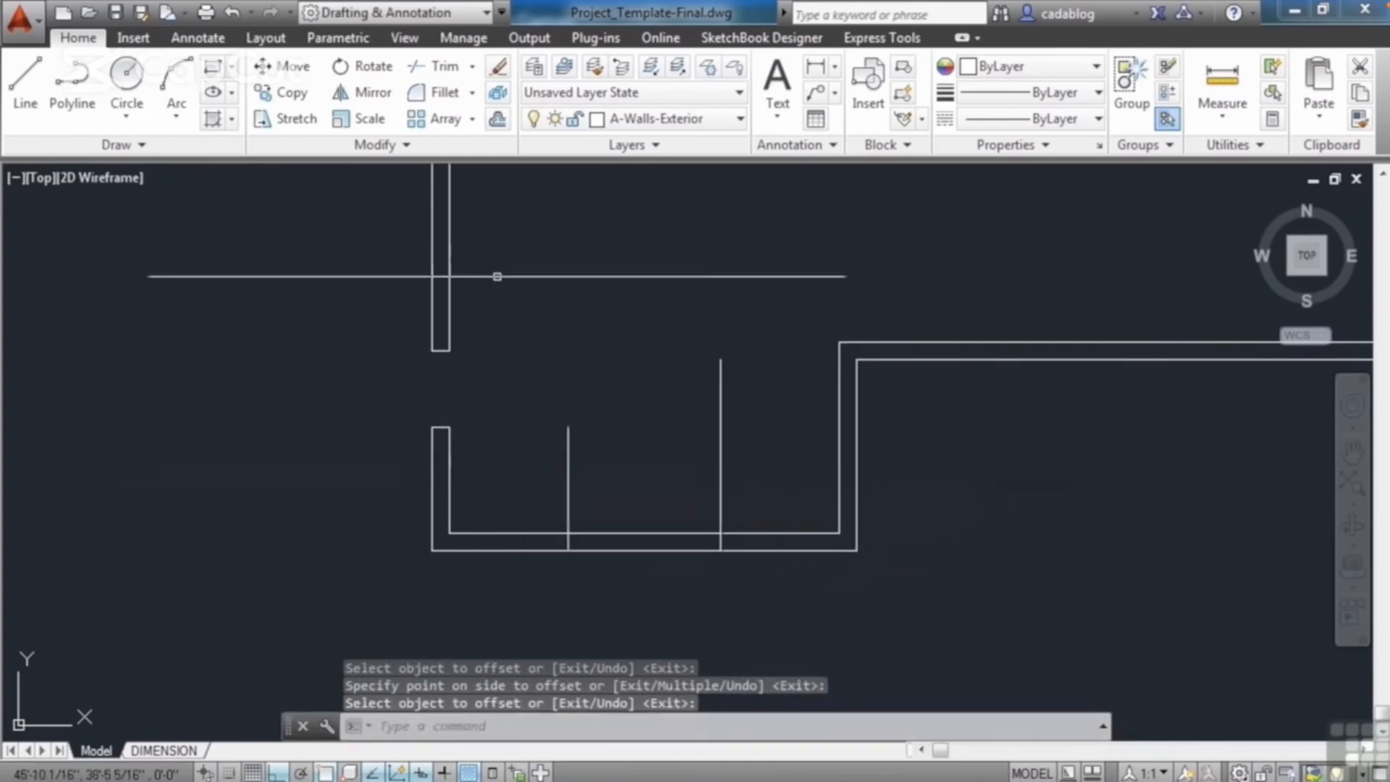
# - Trim the two vertical guide lines to the bottom wall's thickness and cut the opening between them in the left wing
pyautogui.click(441, 72)
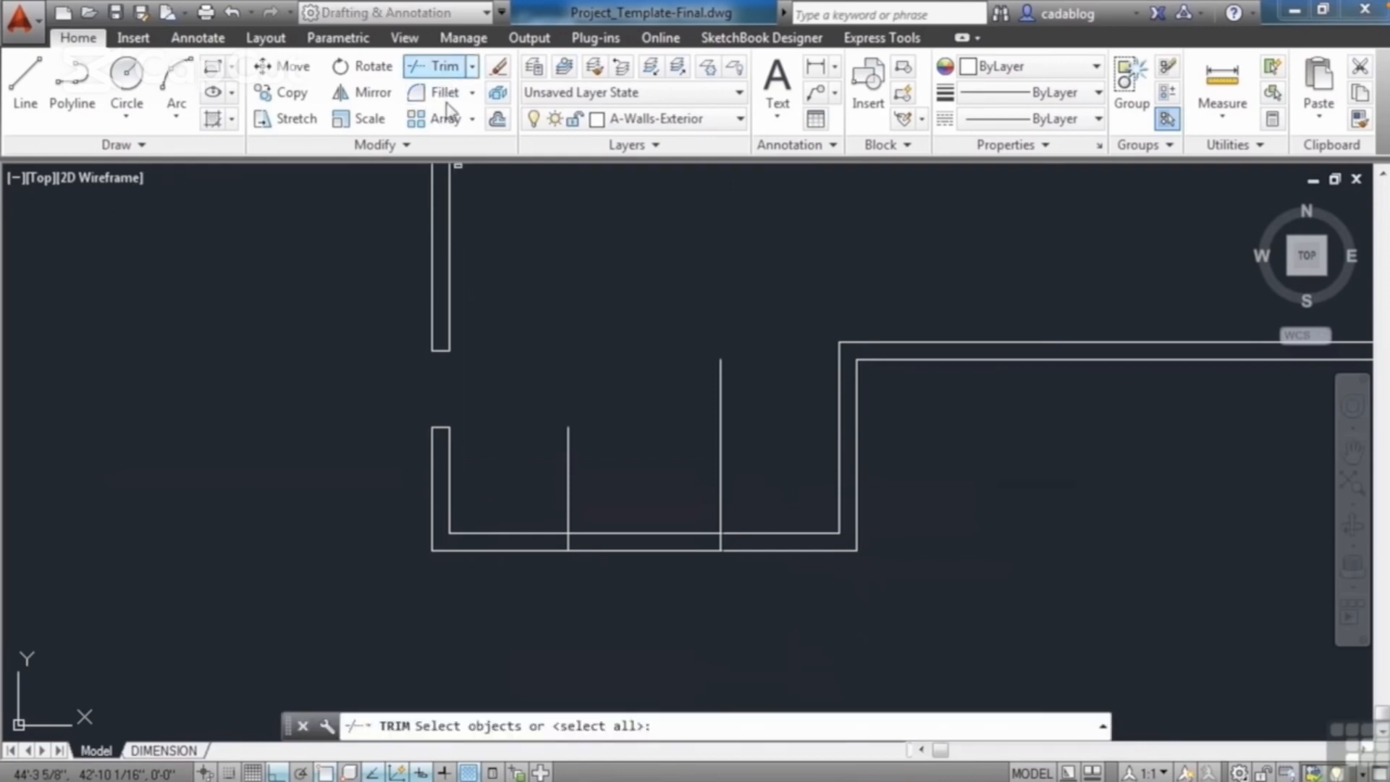
pyautogui.click(745, 487)
pyautogui.click(608, 552)
pyautogui.press('Return')
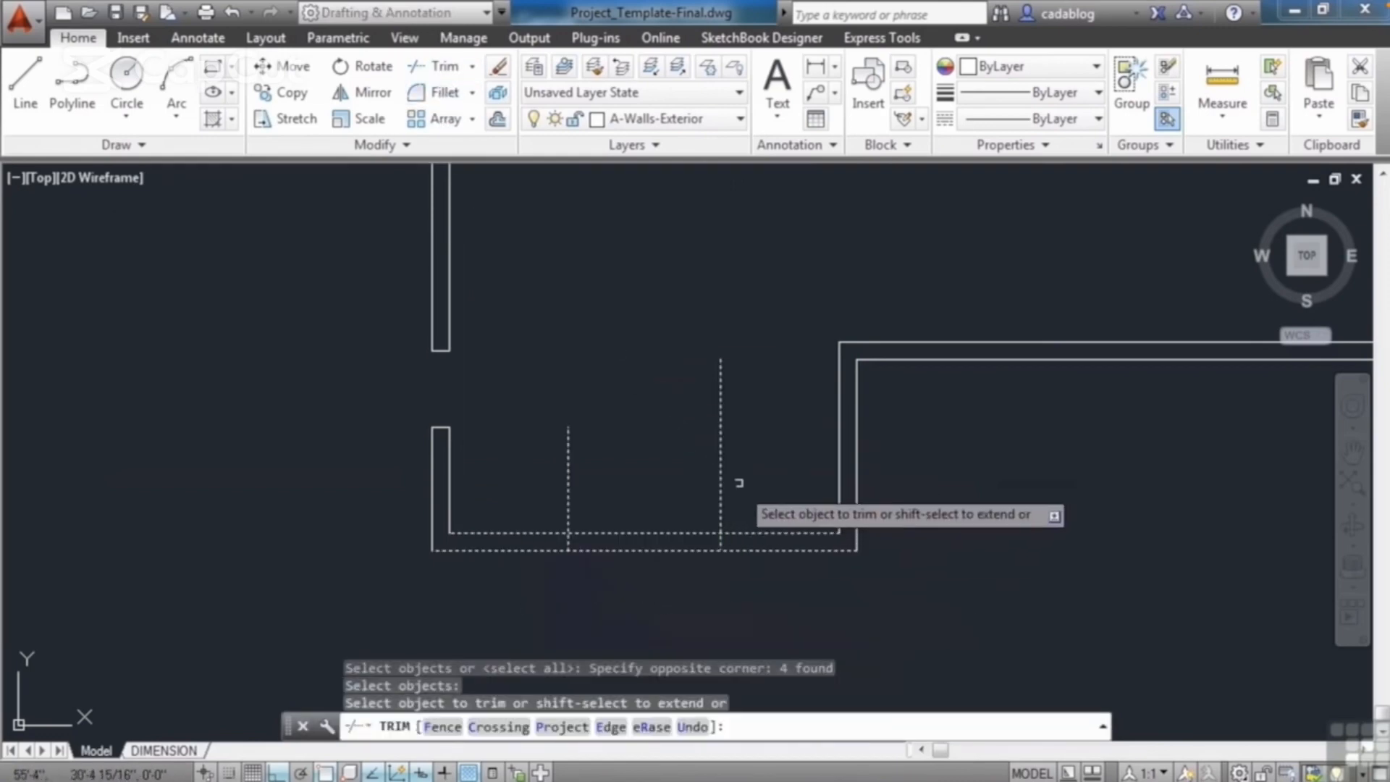
pyautogui.click(737, 476)
pyautogui.click(572, 477)
pyautogui.click(623, 593)
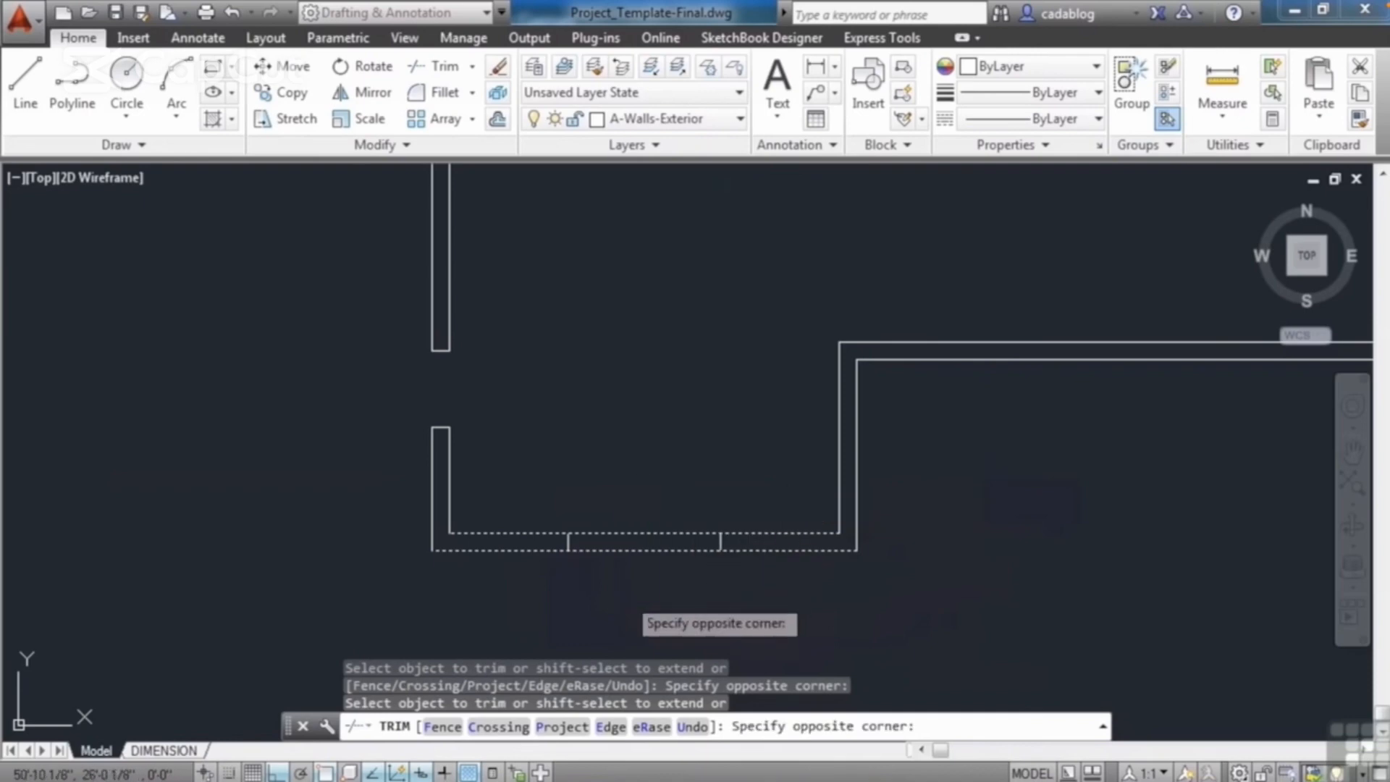
pyautogui.click(653, 429)
pyautogui.press('Return')
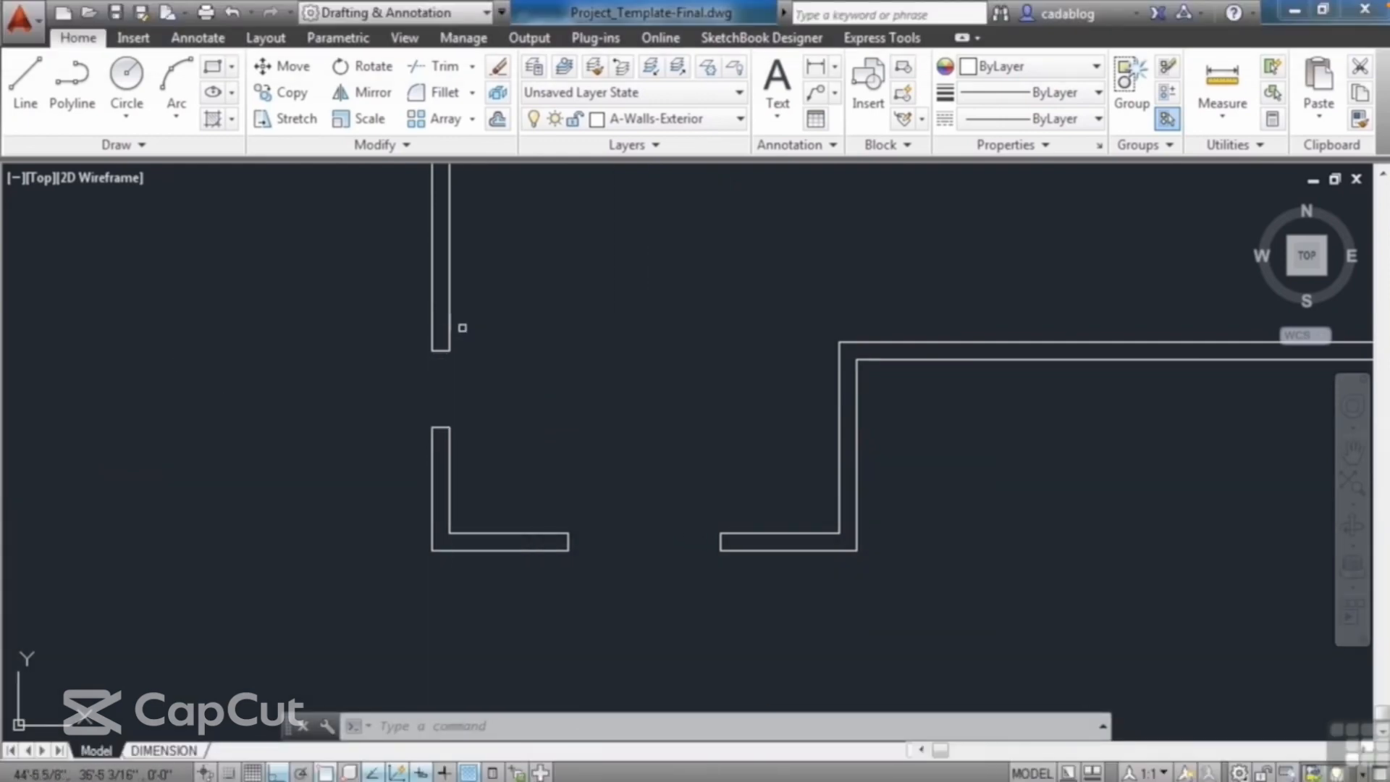
# - Offset the outer line of the right wing's right exterior wall 4' to the left
pyautogui.scroll(-3, 369, 409)
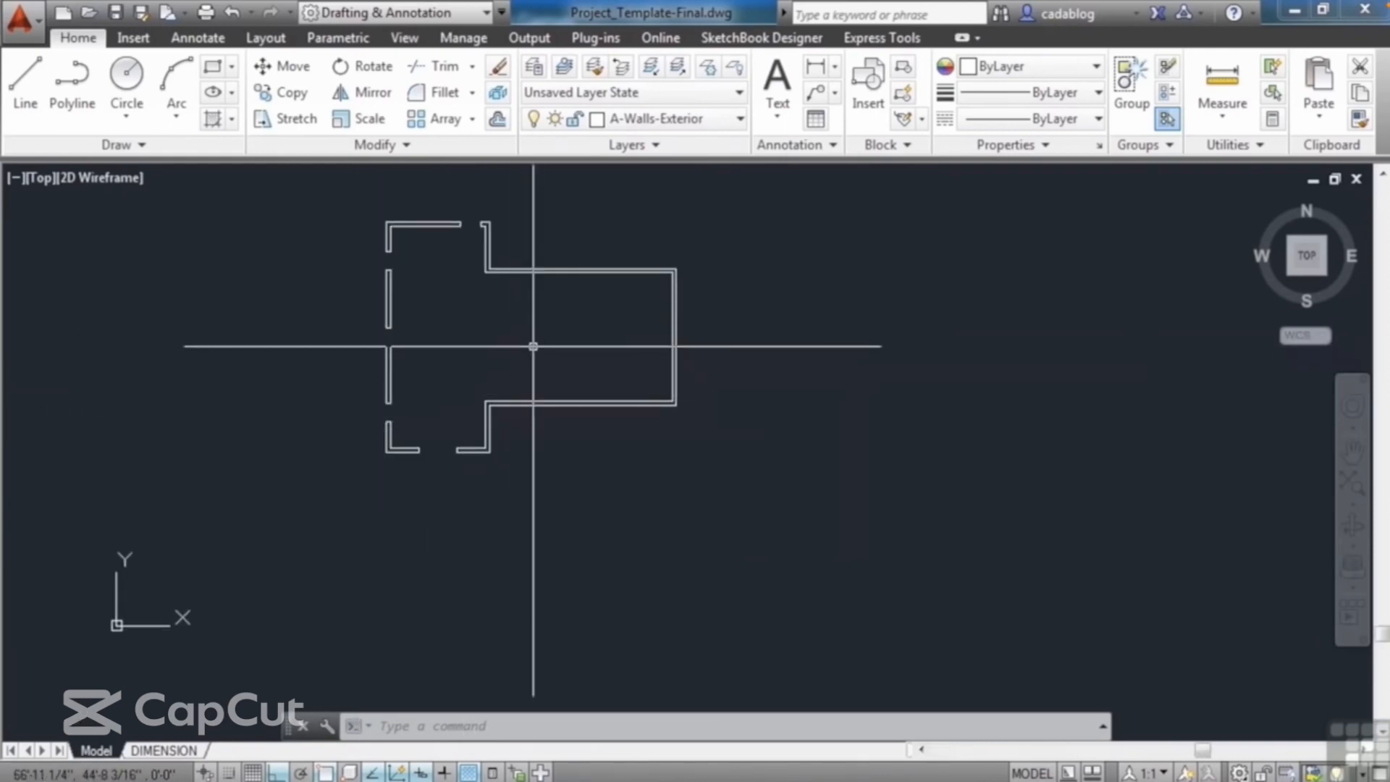
pyautogui.press('Return')
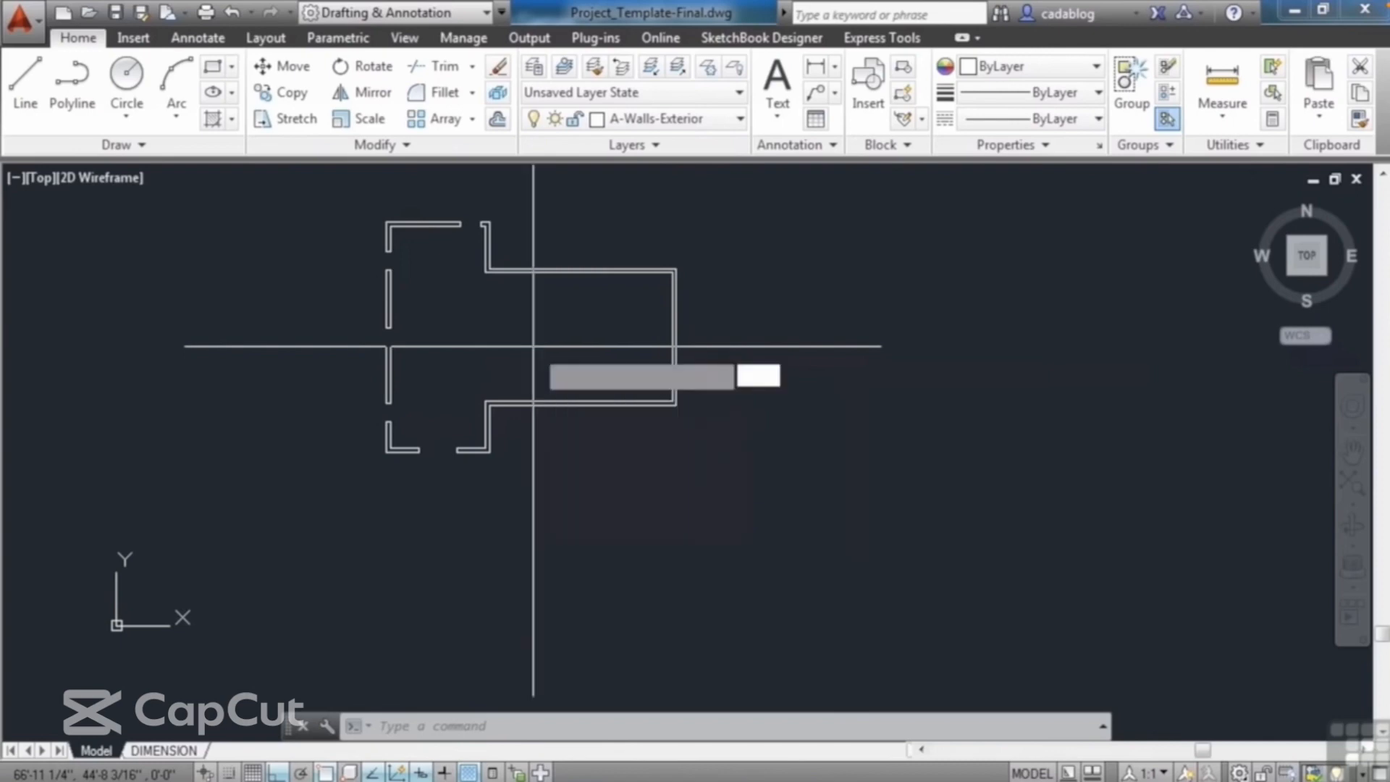
pyautogui.write("4'")
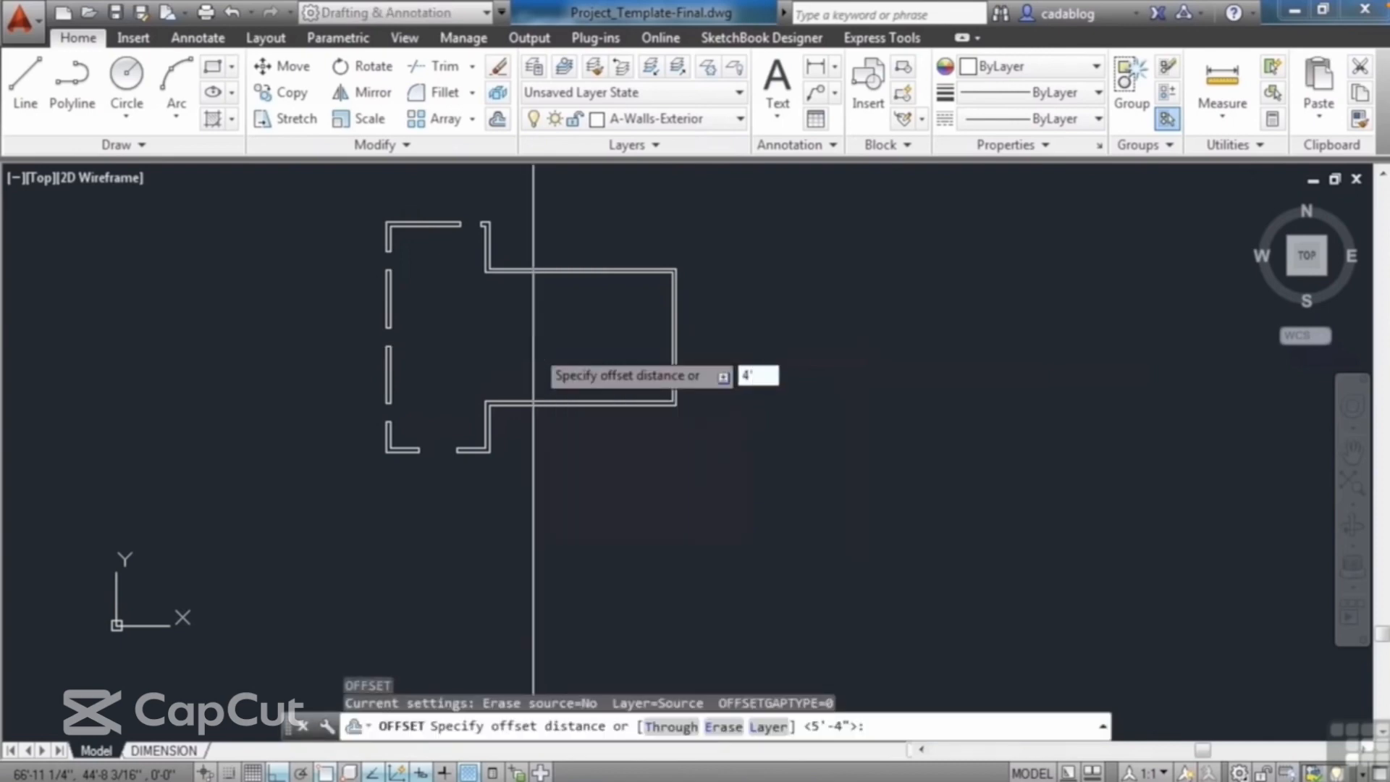
pyautogui.press('Return')
pyautogui.scroll(5, 631, 274)
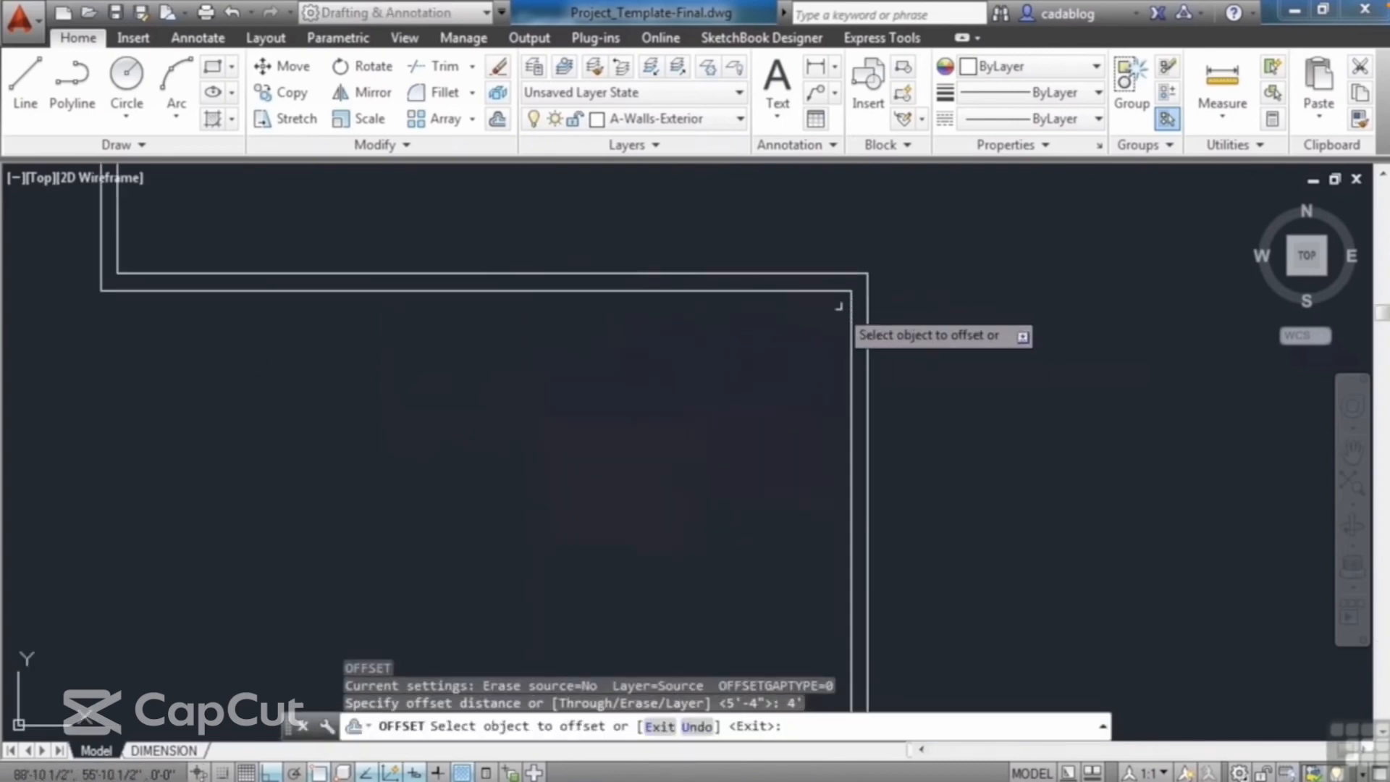
pyautogui.click(871, 309)
pyautogui.click(867, 310)
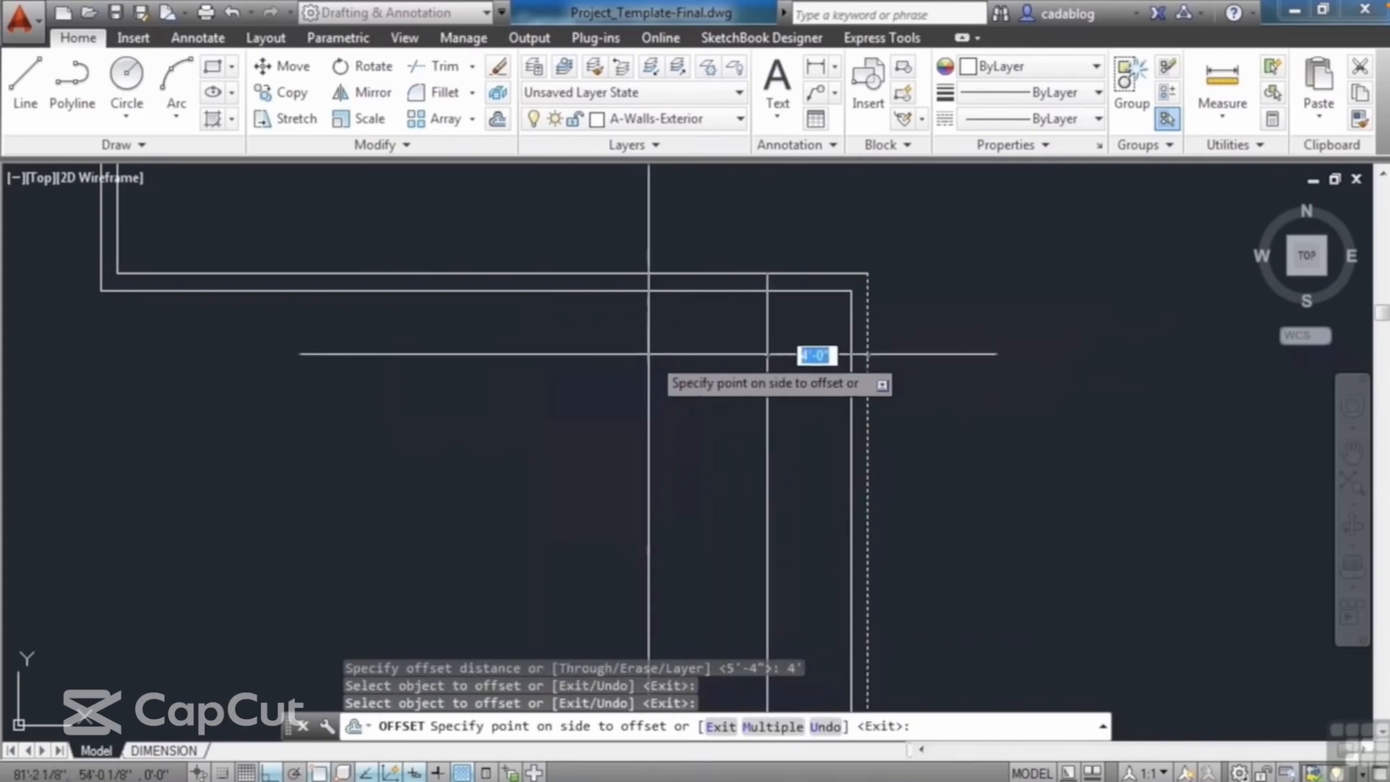
pyautogui.click(810, 366)
pyautogui.press('Return')
# - Offset the new vertical guide line in the right wing another 3'4" to the left
pyautogui.write('o')
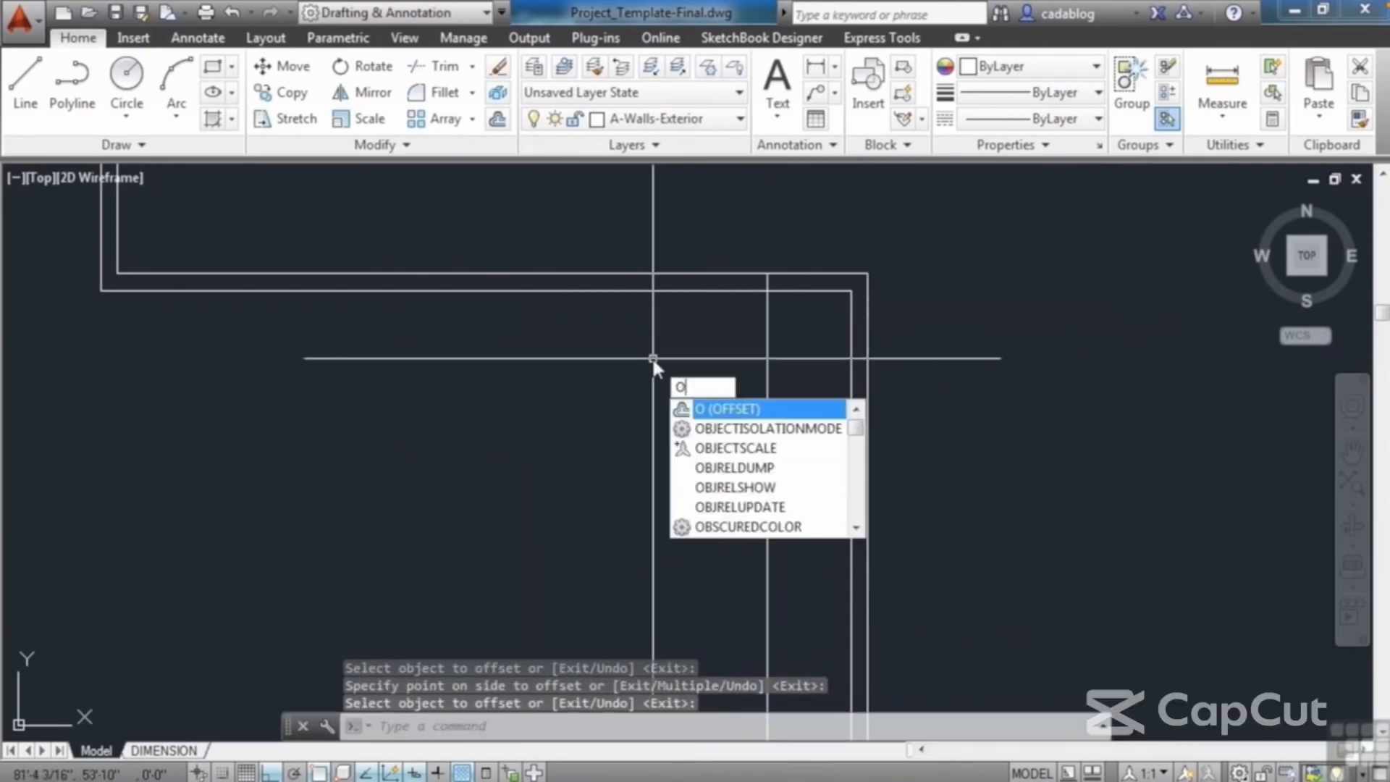
pyautogui.press('Return')
pyautogui.write("3'4")
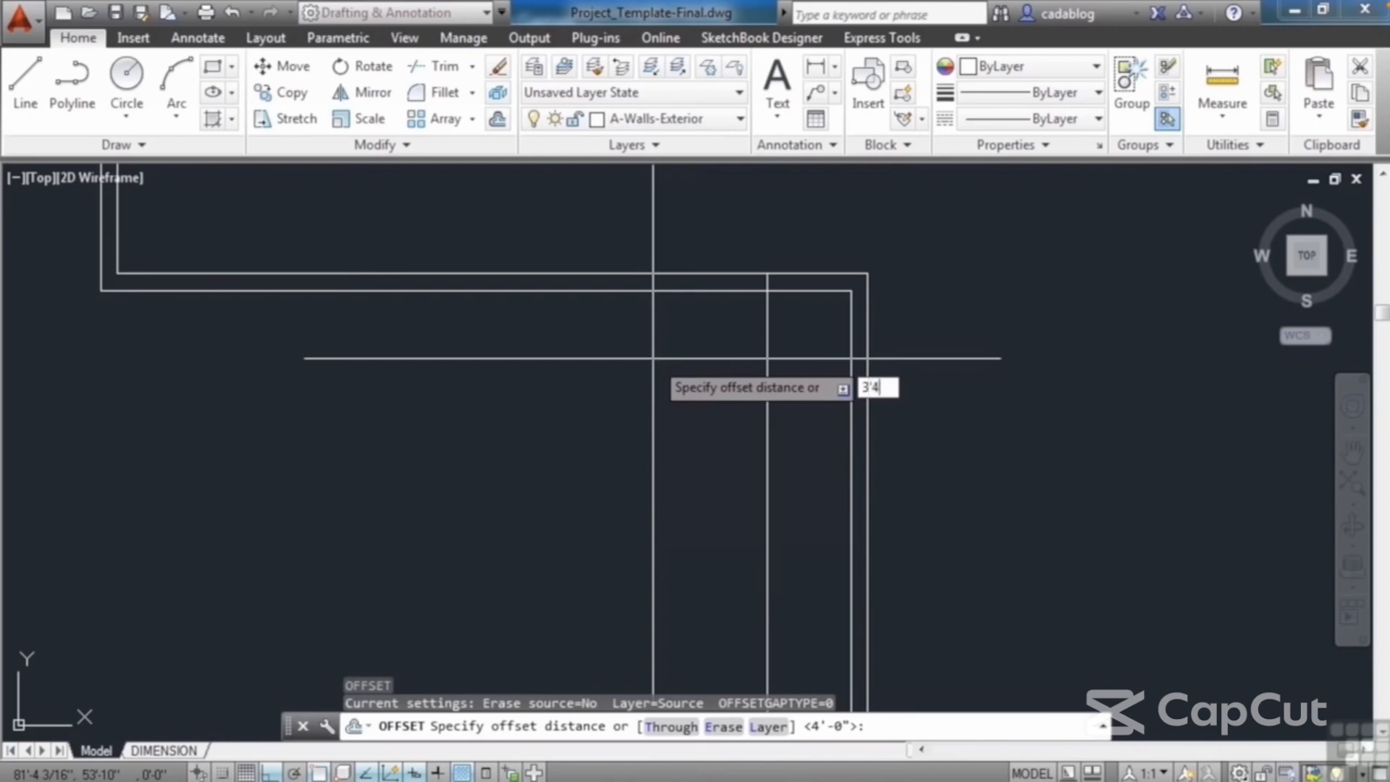
pyautogui.press('Return')
pyautogui.click(767, 325)
pyautogui.click(594, 346)
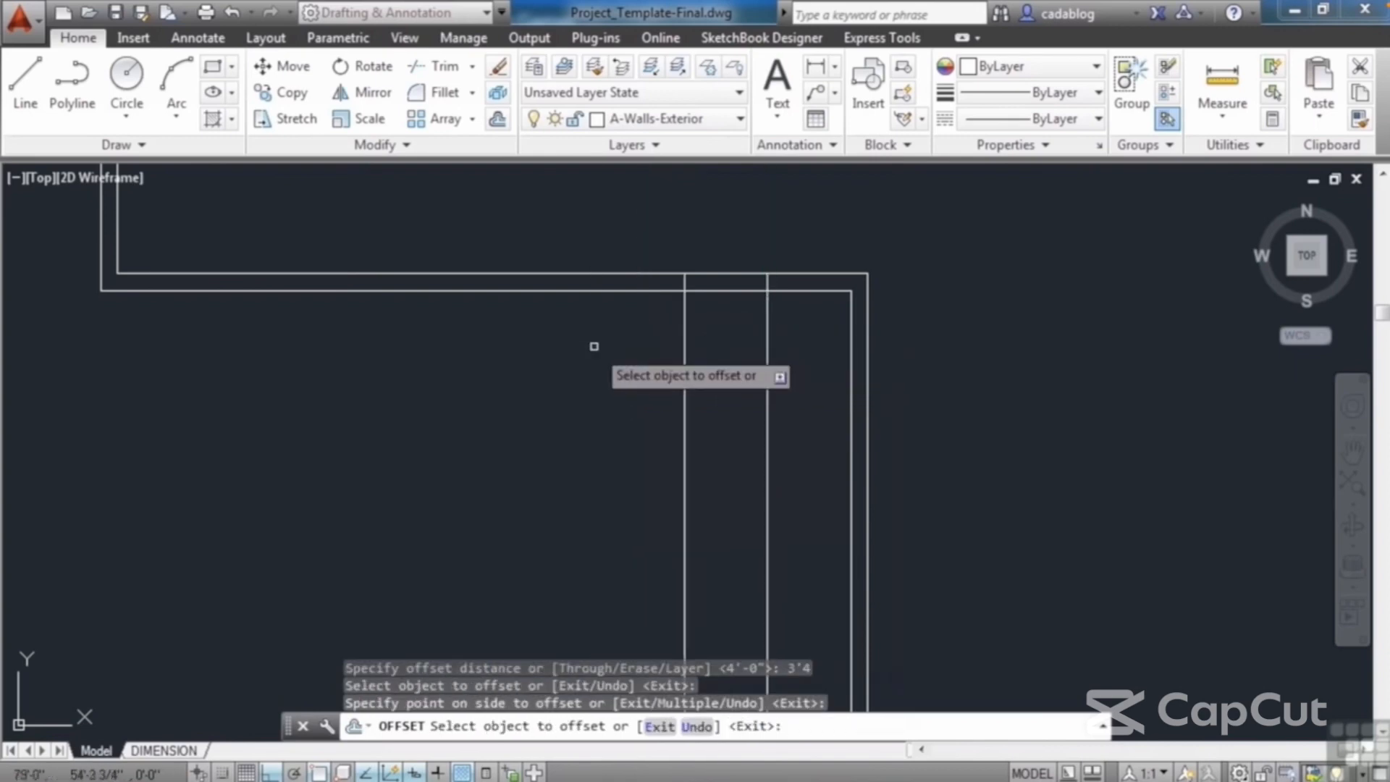
pyautogui.press('Return')
# - Trim both guide lines to the right wing's upper wall thickness and cut the opening between them
pyautogui.click(449, 67)
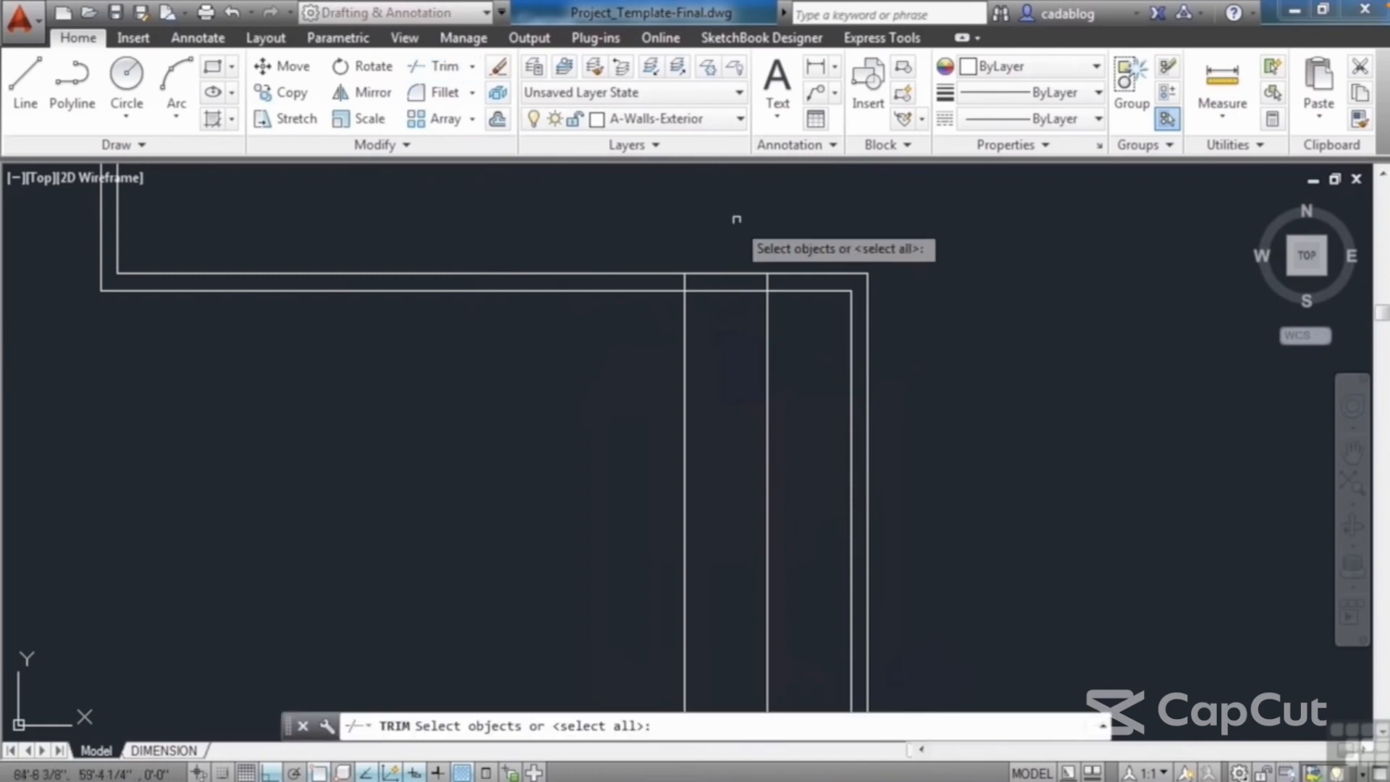
pyautogui.click(789, 242)
pyautogui.click(696, 351)
pyautogui.press('Return')
pyautogui.click(813, 339)
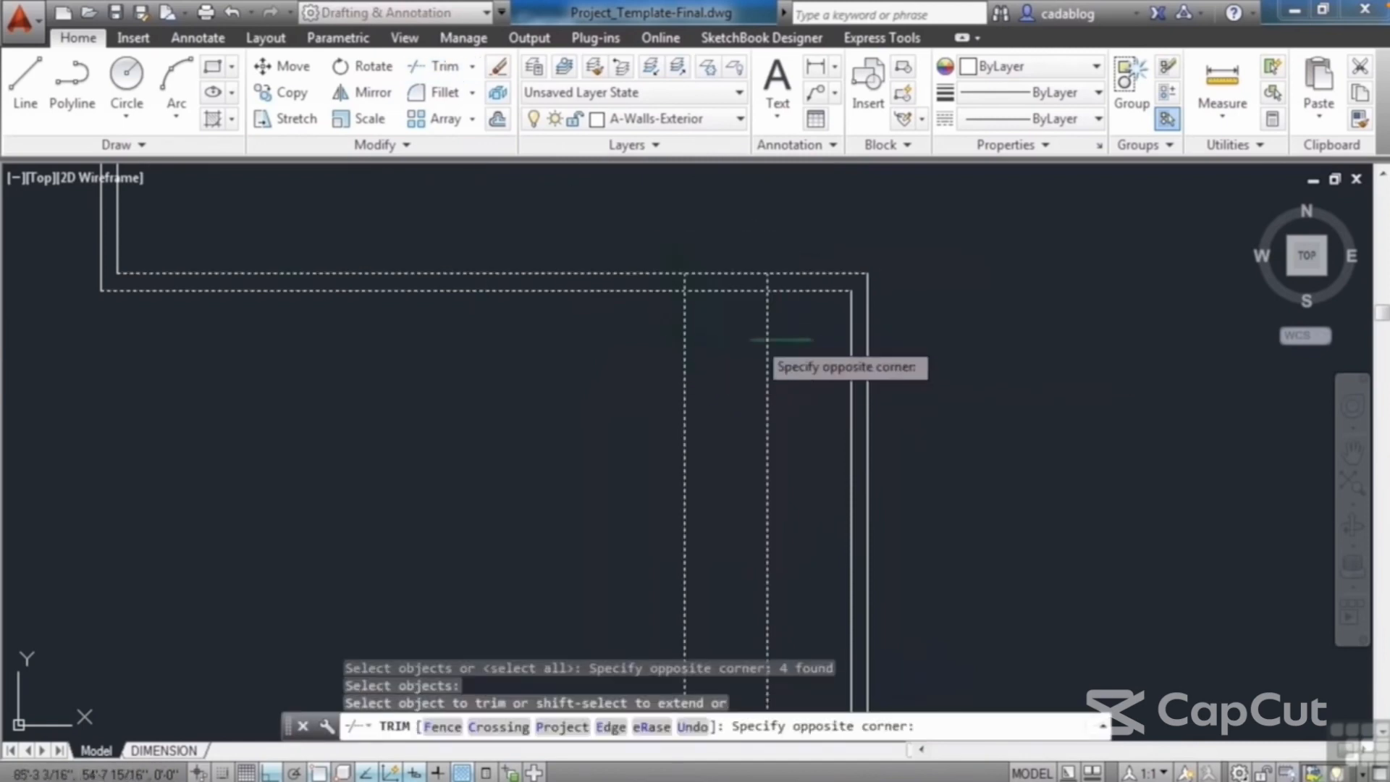
pyautogui.click(650, 351)
pyautogui.click(734, 319)
pyautogui.click(716, 248)
pyautogui.press('Return')
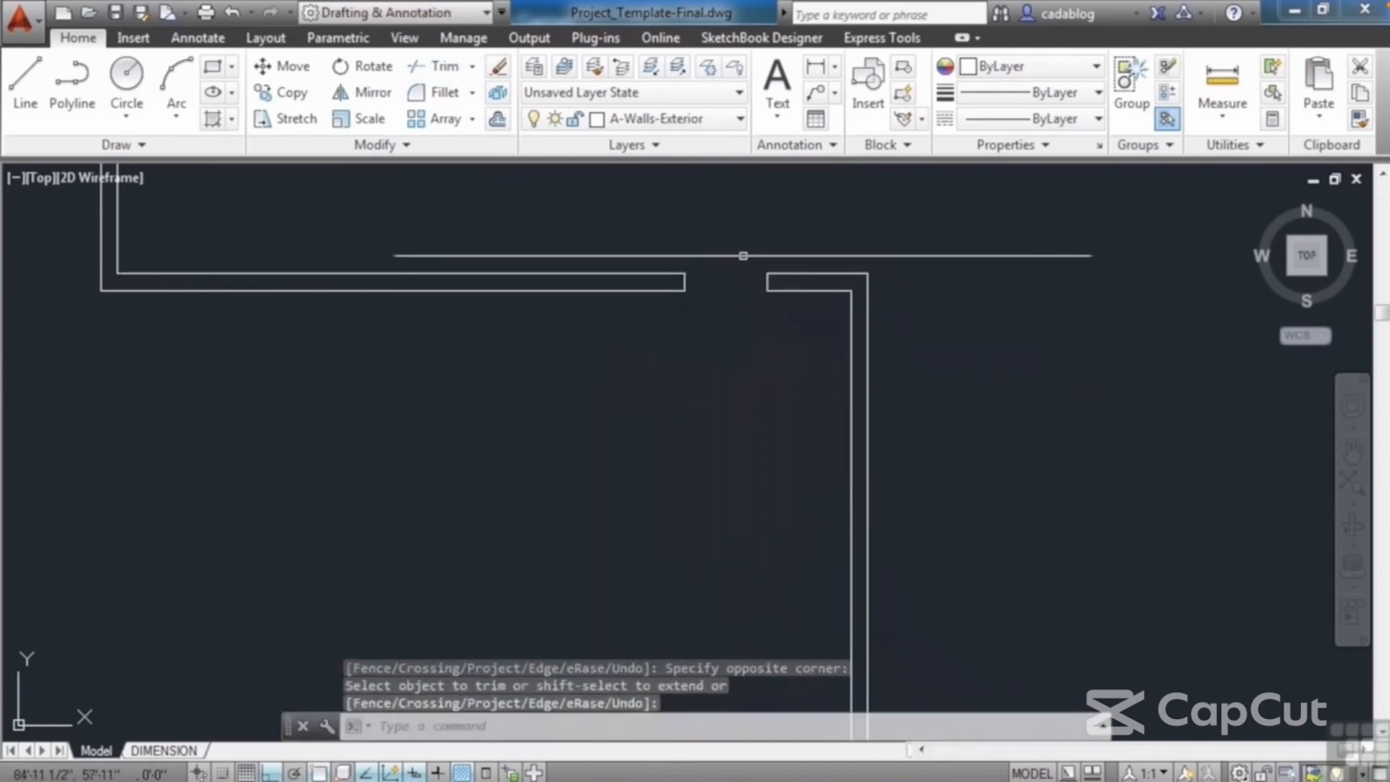
pyautogui.scroll(-6, 864, 257)
pyautogui.moveTo(770, 333); pyautogui.dragTo(773, 390, button='middle')
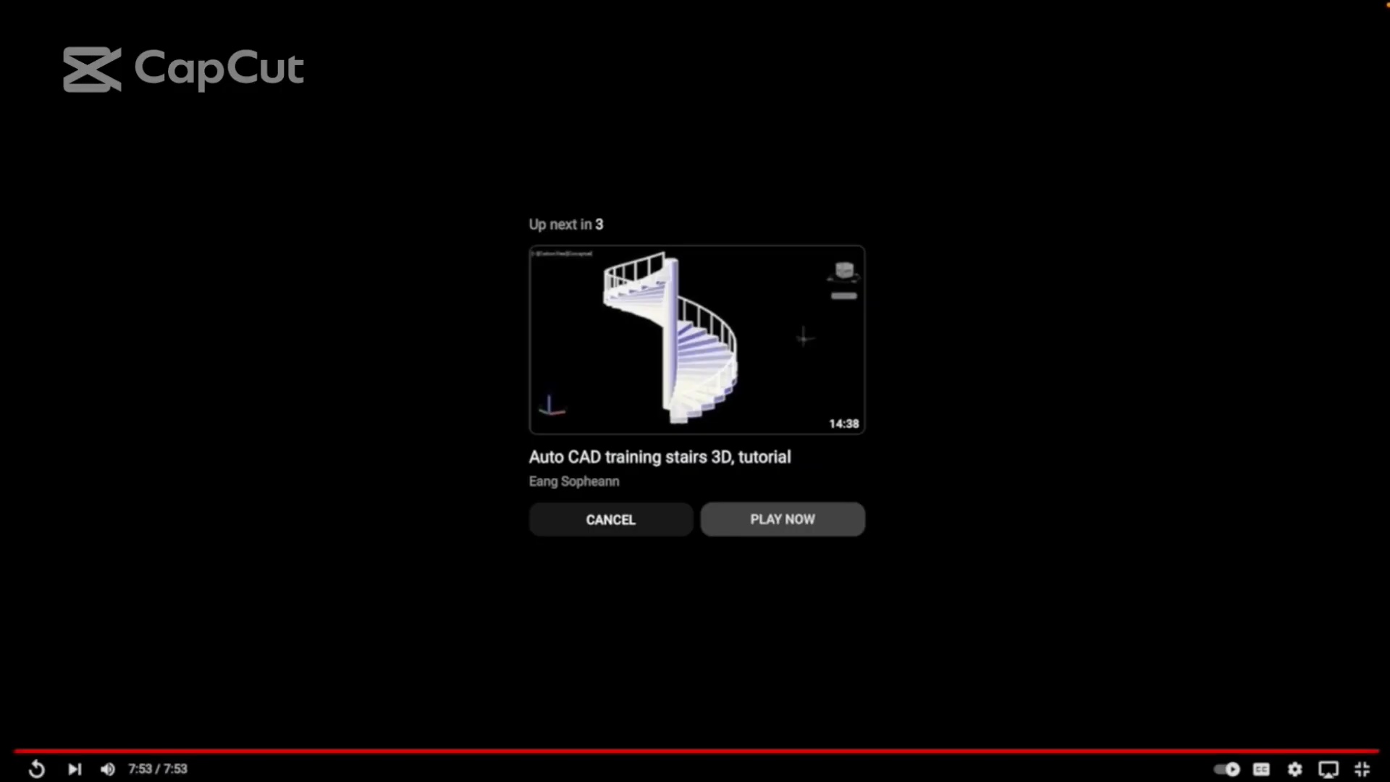
# - Draw a vertical polyline on the A-Wall-Interior layer between the upper and lower wall corners where the two wings meet
pyautogui.moveTo(856, 5)
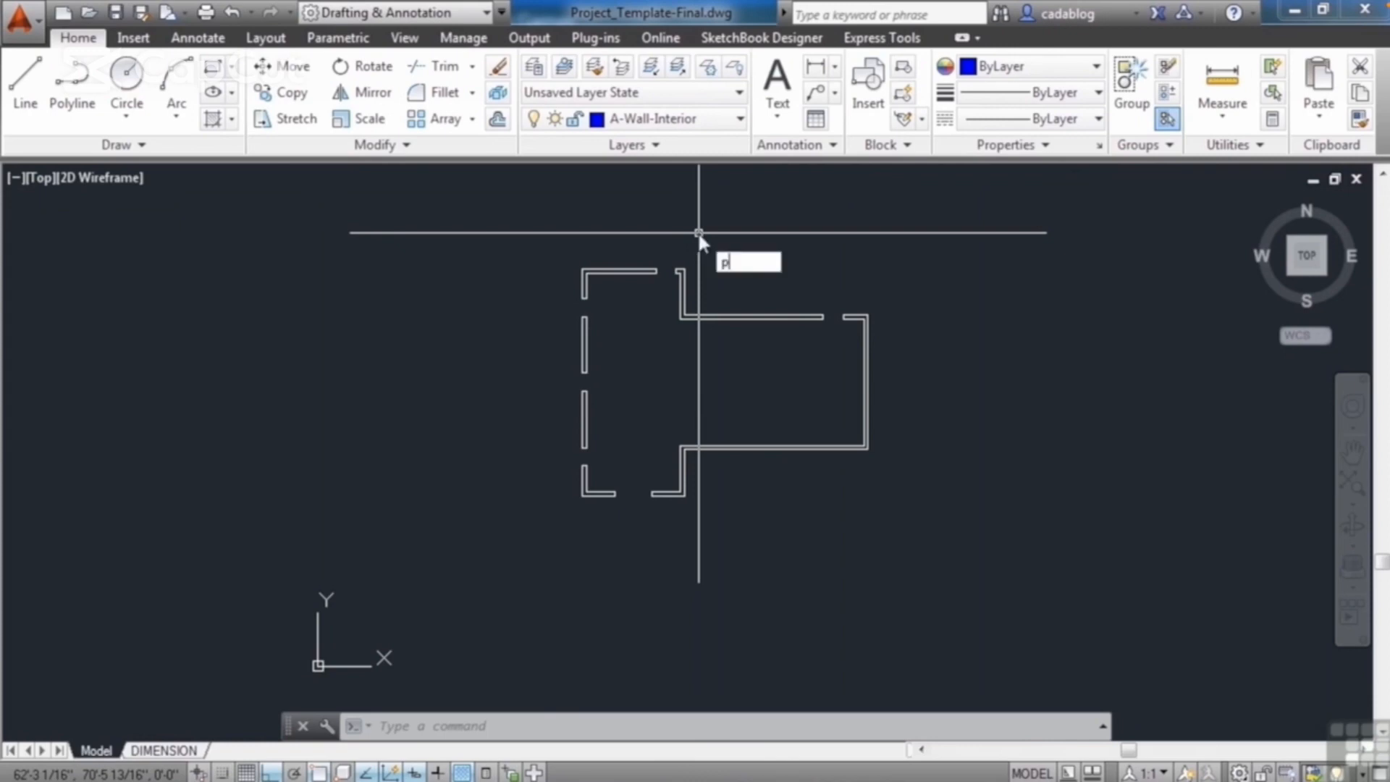
pyautogui.press('Return')
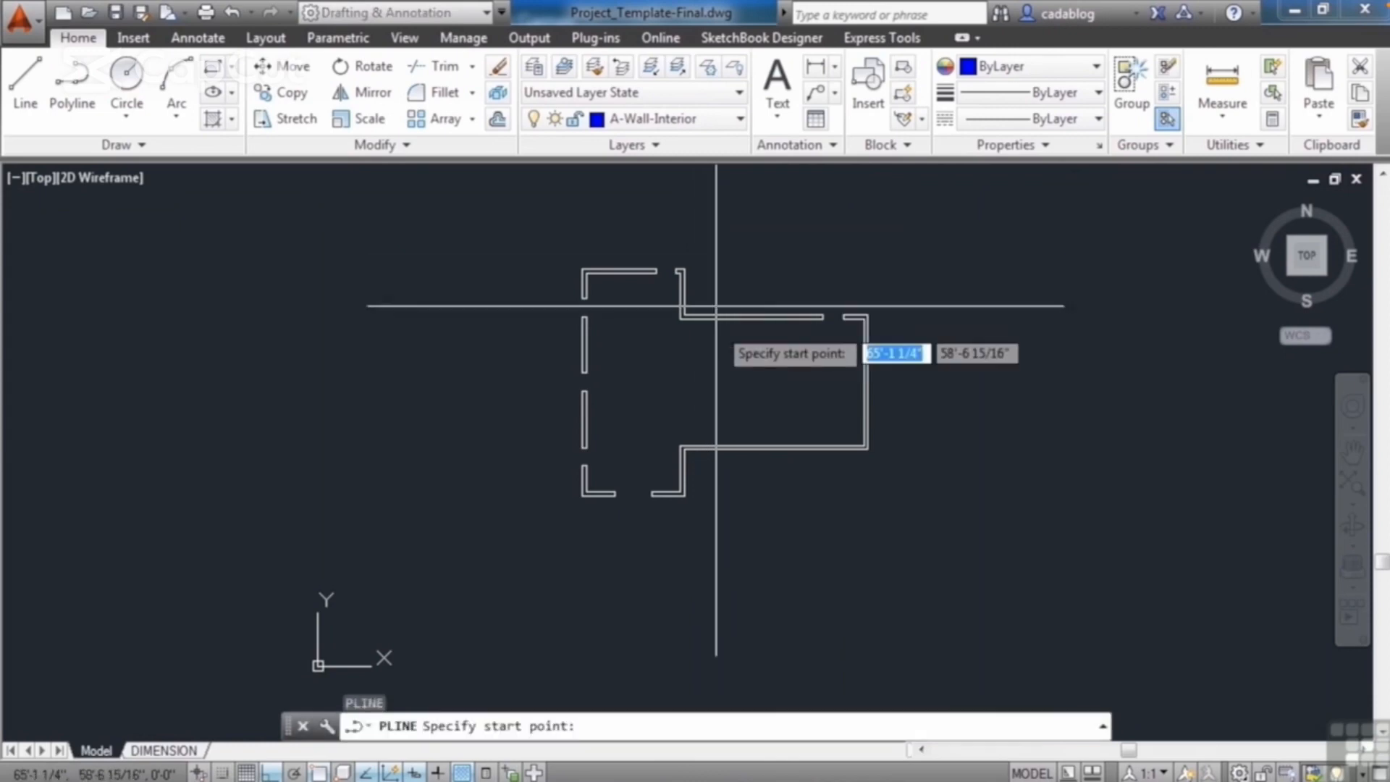
pyautogui.scroll(5, 677, 357)
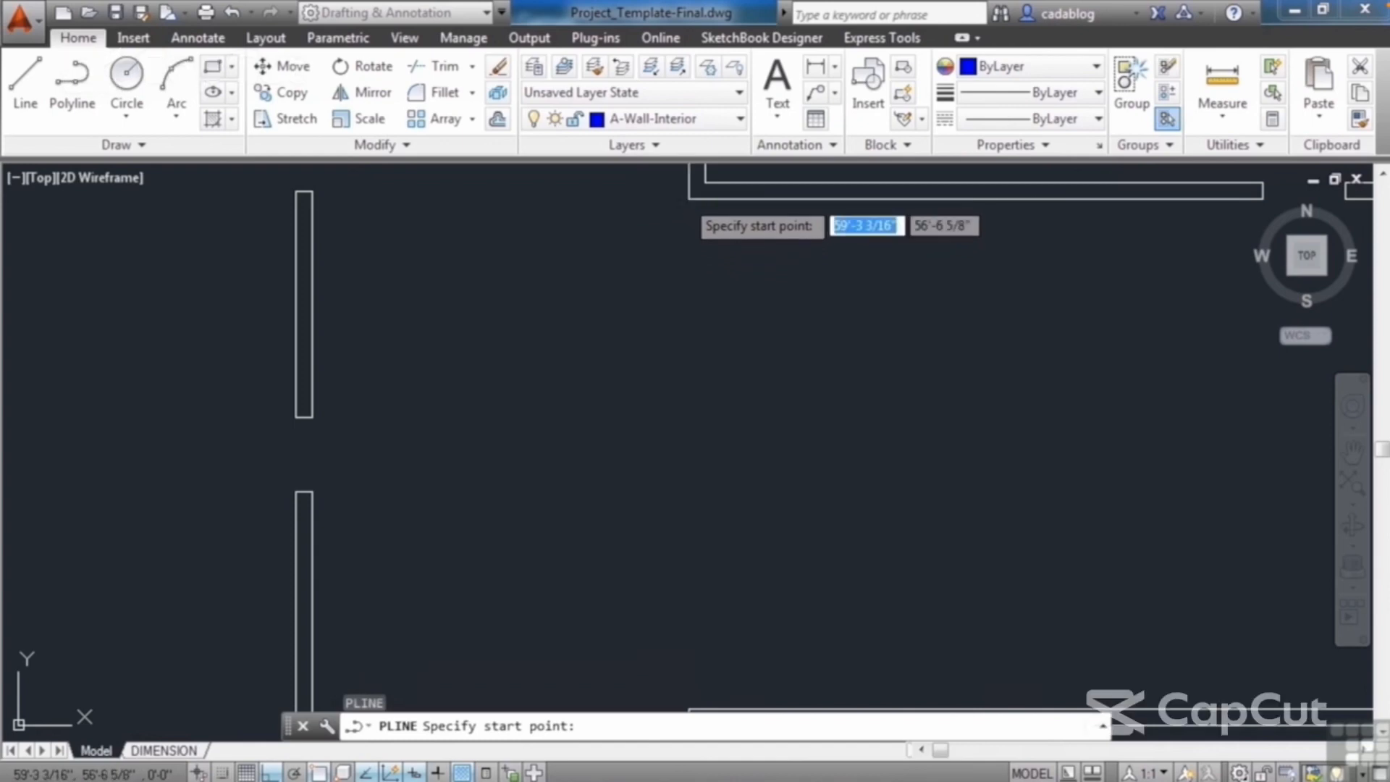
pyautogui.click(688, 199)
pyautogui.scroll(-3, 680, 449)
pyautogui.scroll(4, 664, 459)
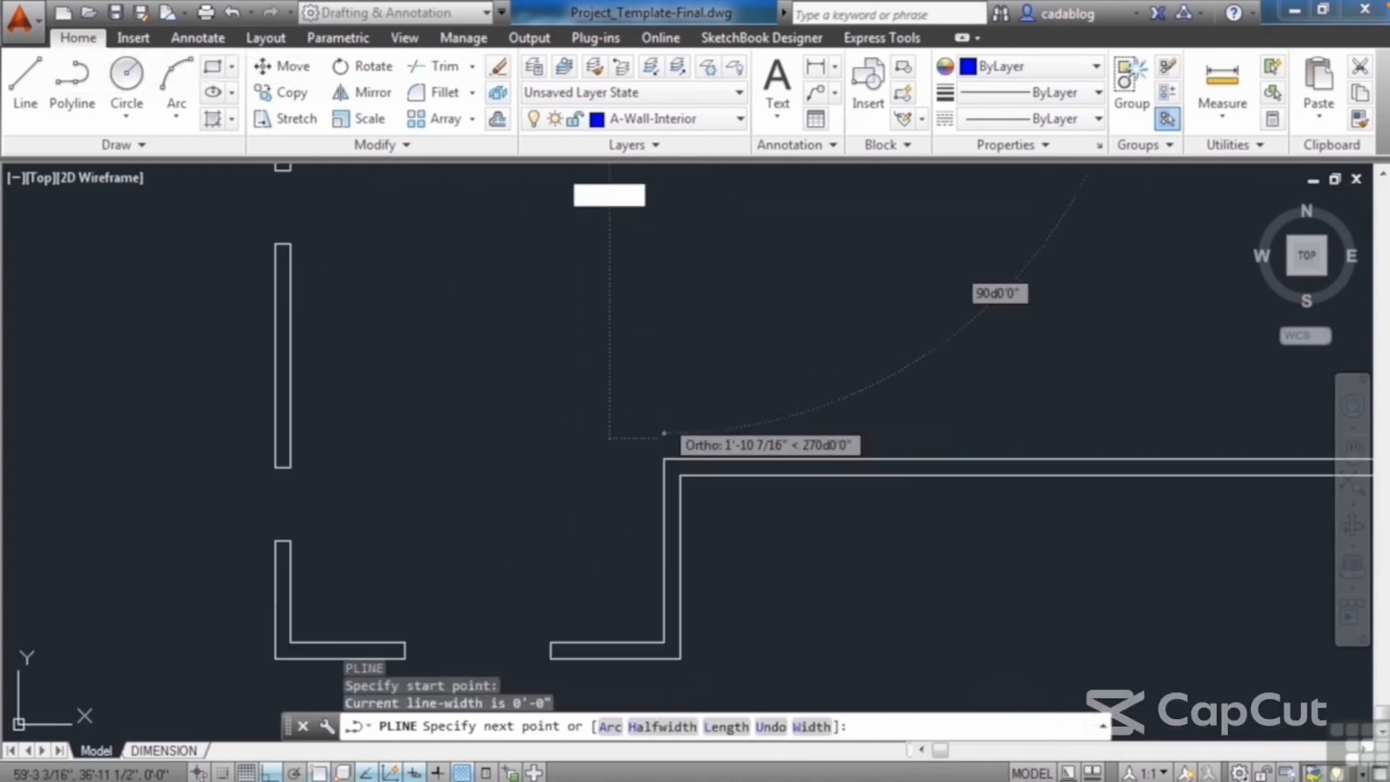
pyautogui.click(664, 459)
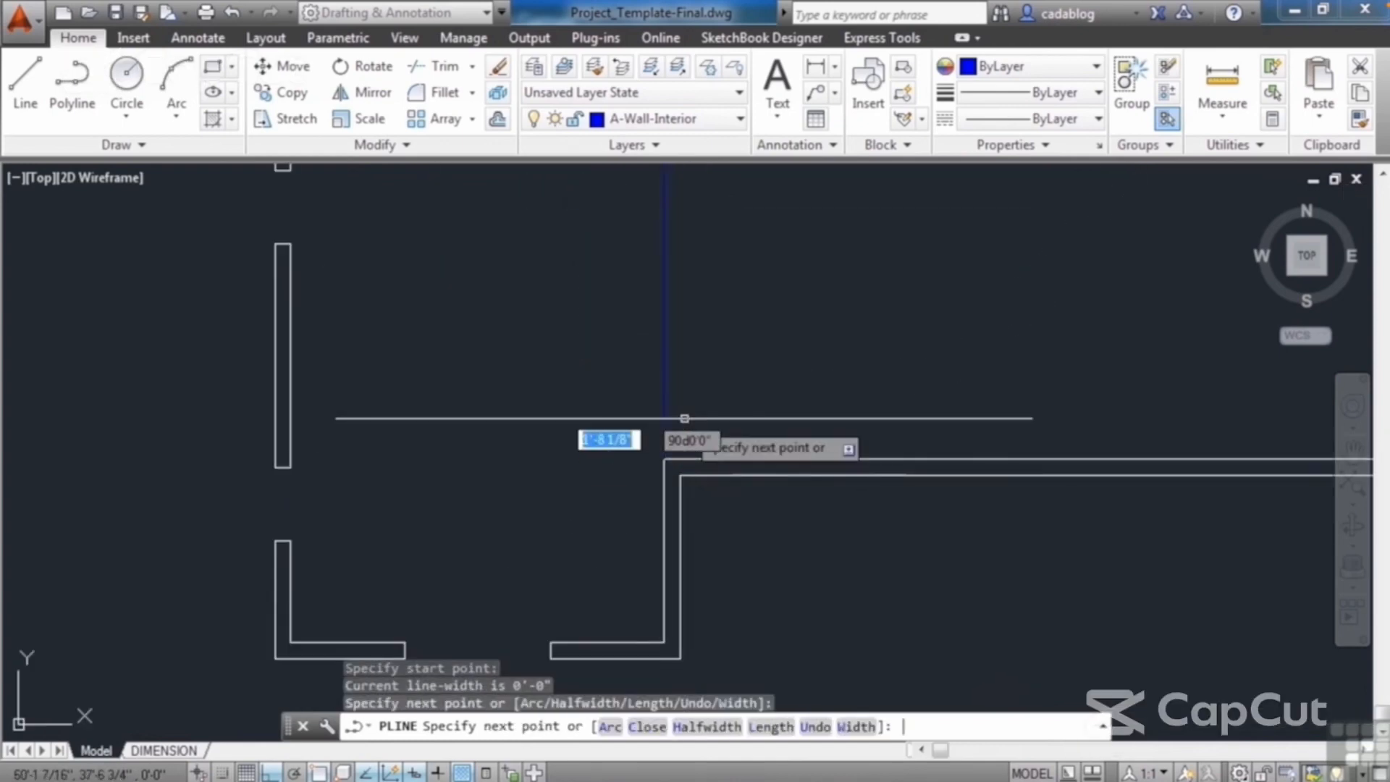
pyautogui.press('Return')
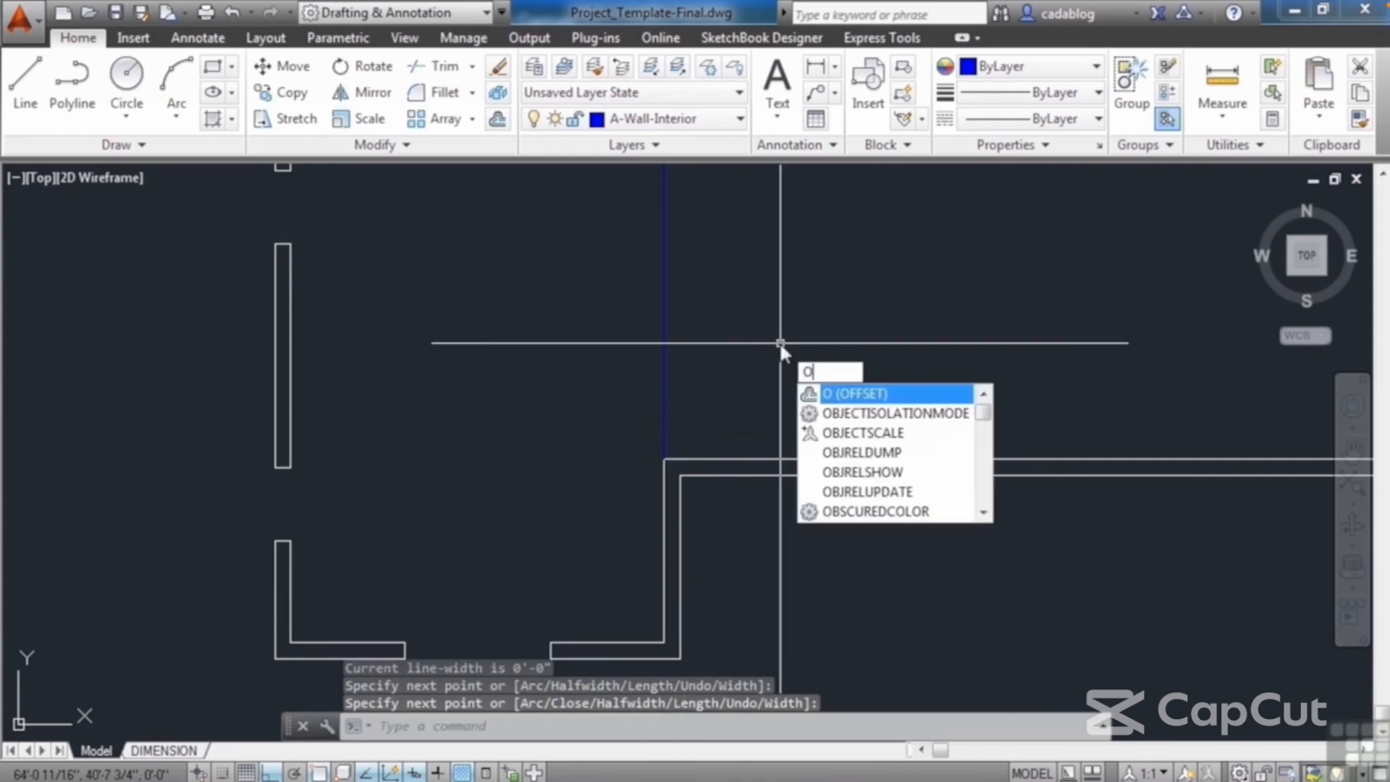
# - Offset the vertical interior wall line 6" to the right to give the wall its thickness
pyautogui.press('Return')
pyautogui.press('Return')
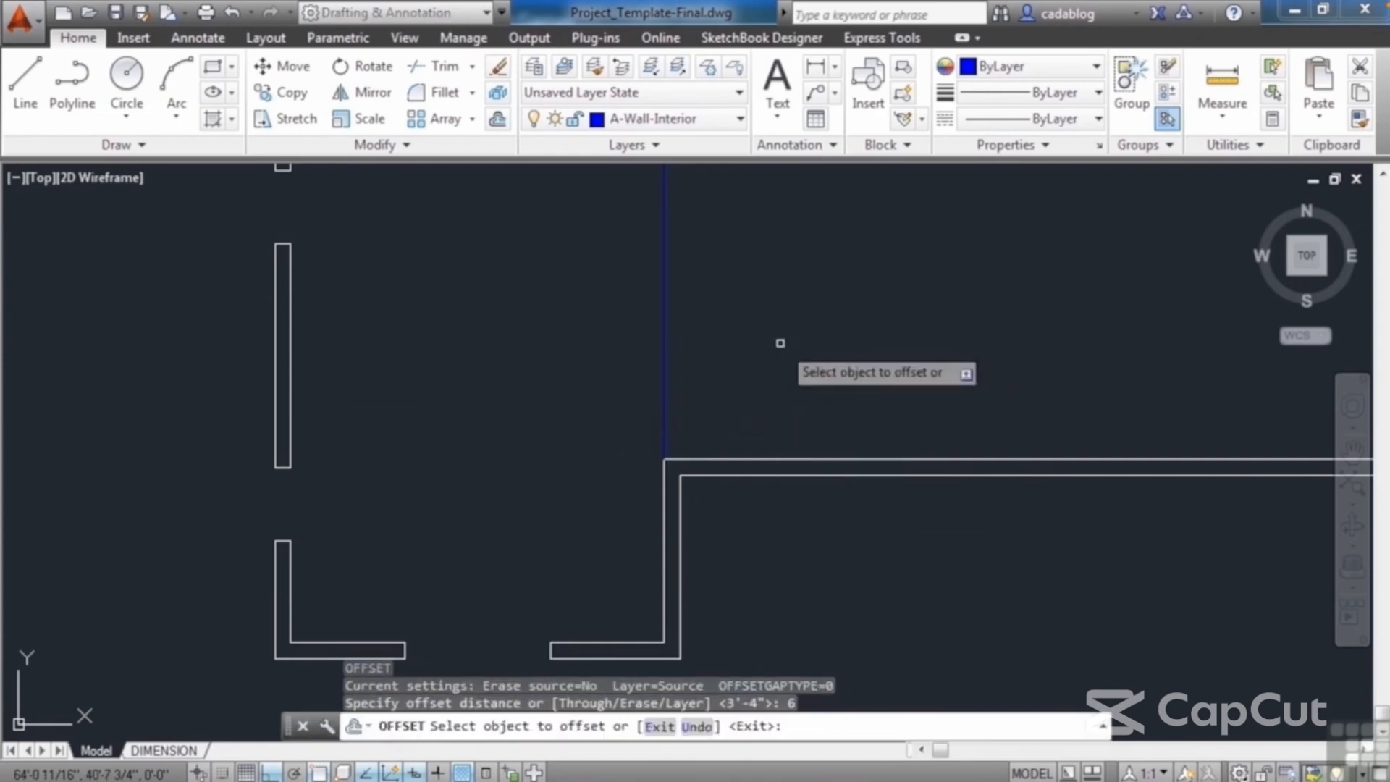
pyautogui.click(666, 322)
pyautogui.click(772, 338)
pyautogui.press('Return')
# - Offset the inner line of the left wing's top wall 12' downward
pyautogui.scroll(-5, 770, 348)
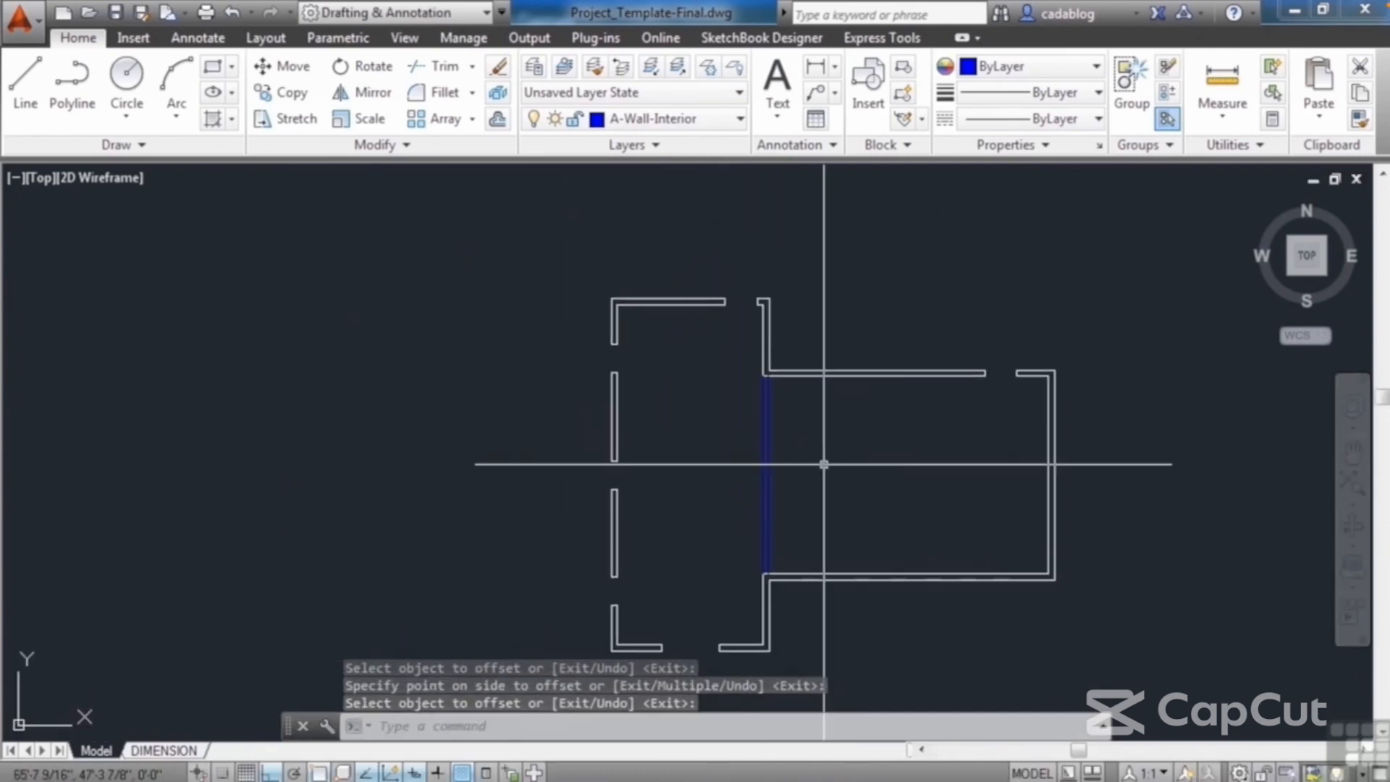
pyautogui.write('o')
pyautogui.press('Return')
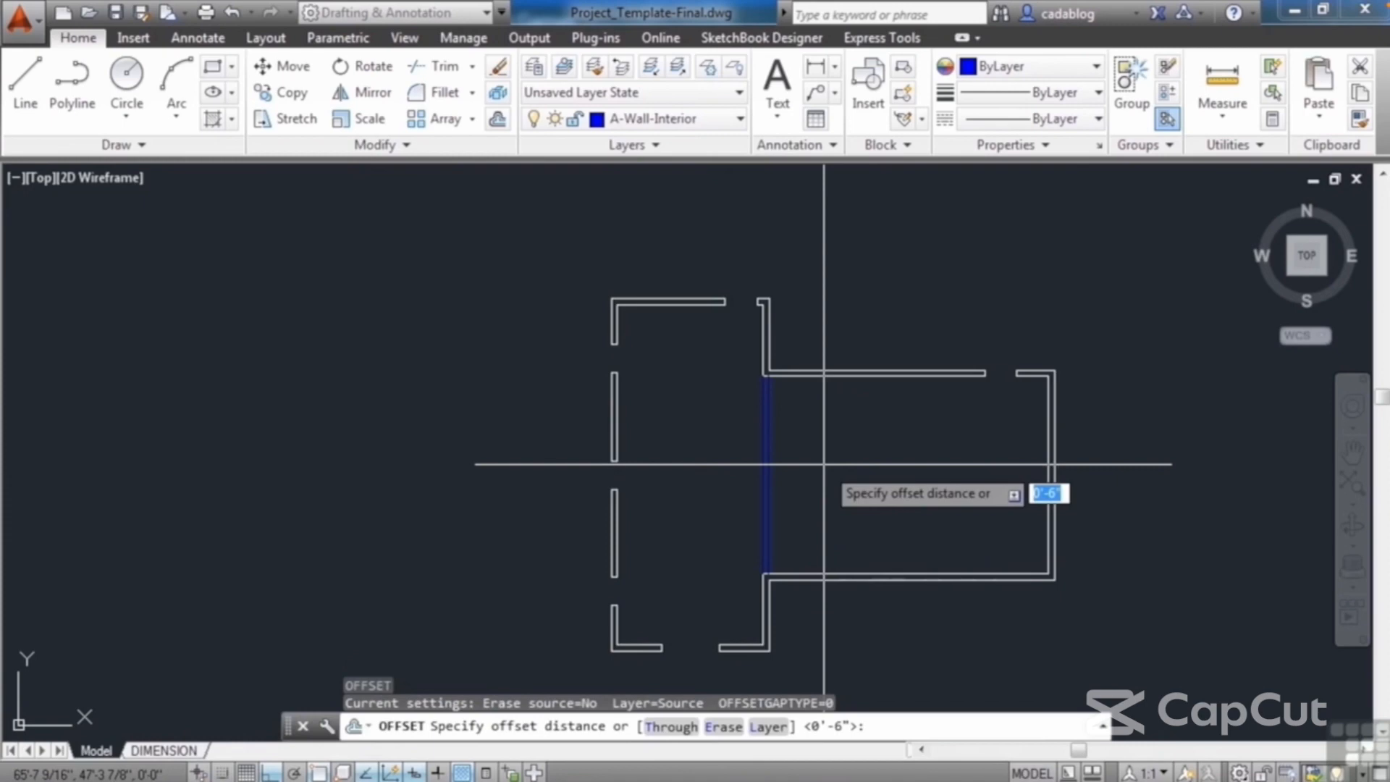
pyautogui.write("12'")
pyautogui.press('Return')
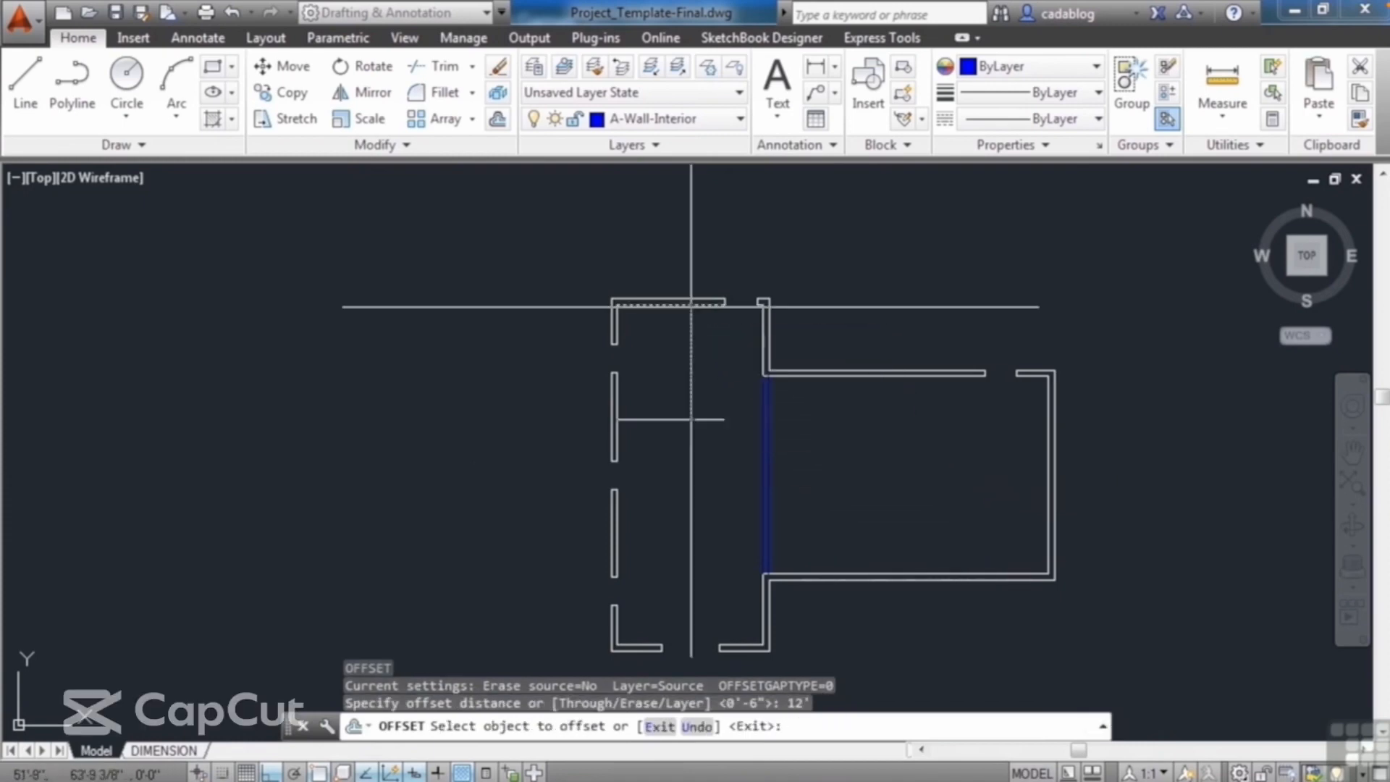
pyautogui.click(661, 304)
pyautogui.click(688, 480)
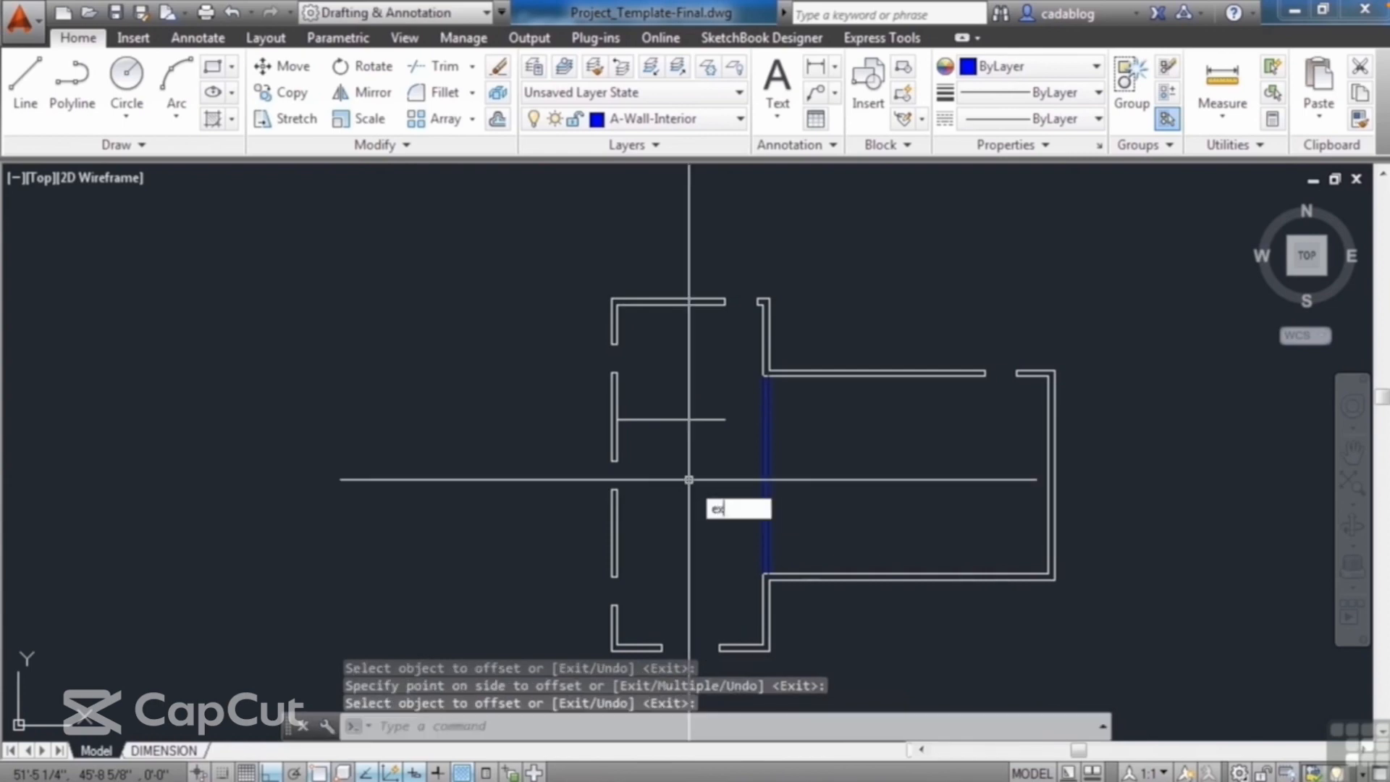
# - Extend the new horizontal line in the left wing to the left face of the vertical interior wall
pyautogui.press('Return')
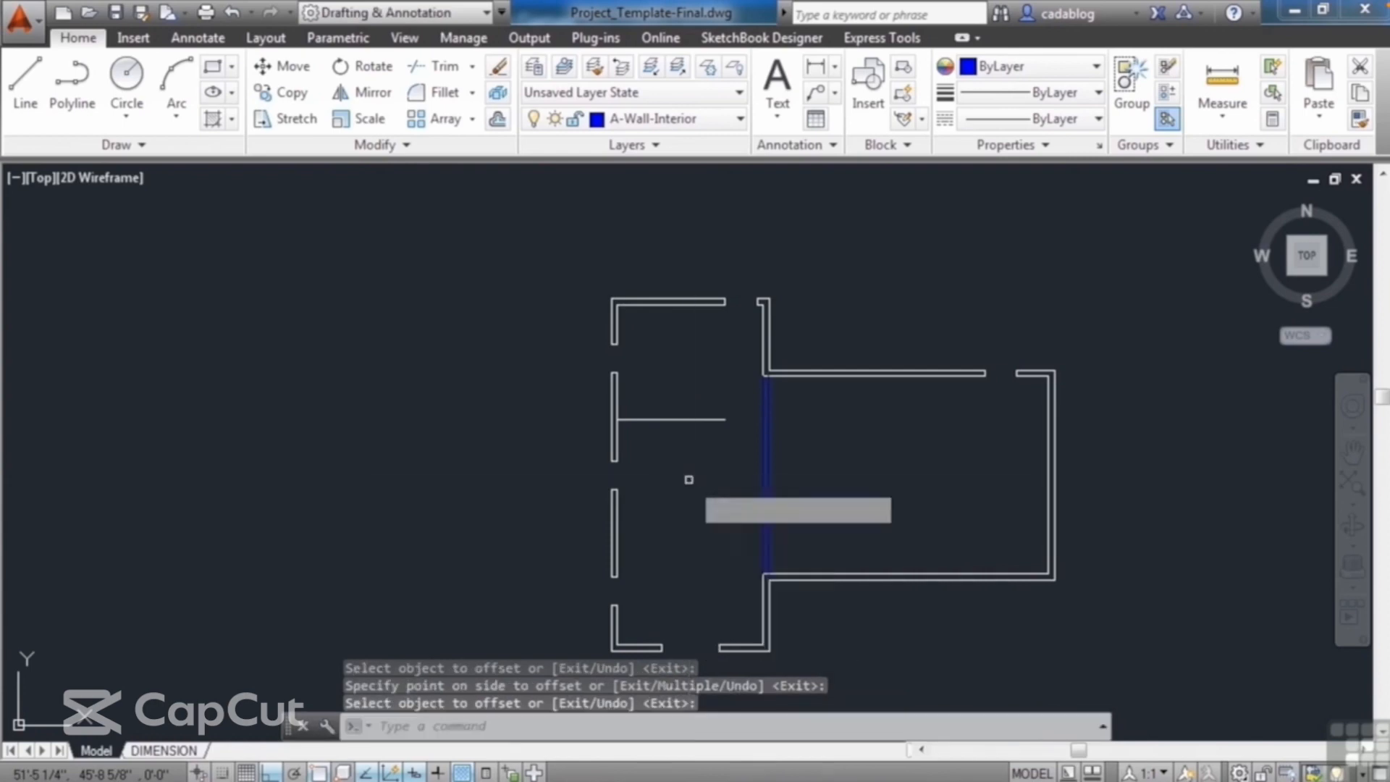
pyautogui.scroll(2, 695, 445)
pyautogui.click(806, 428)
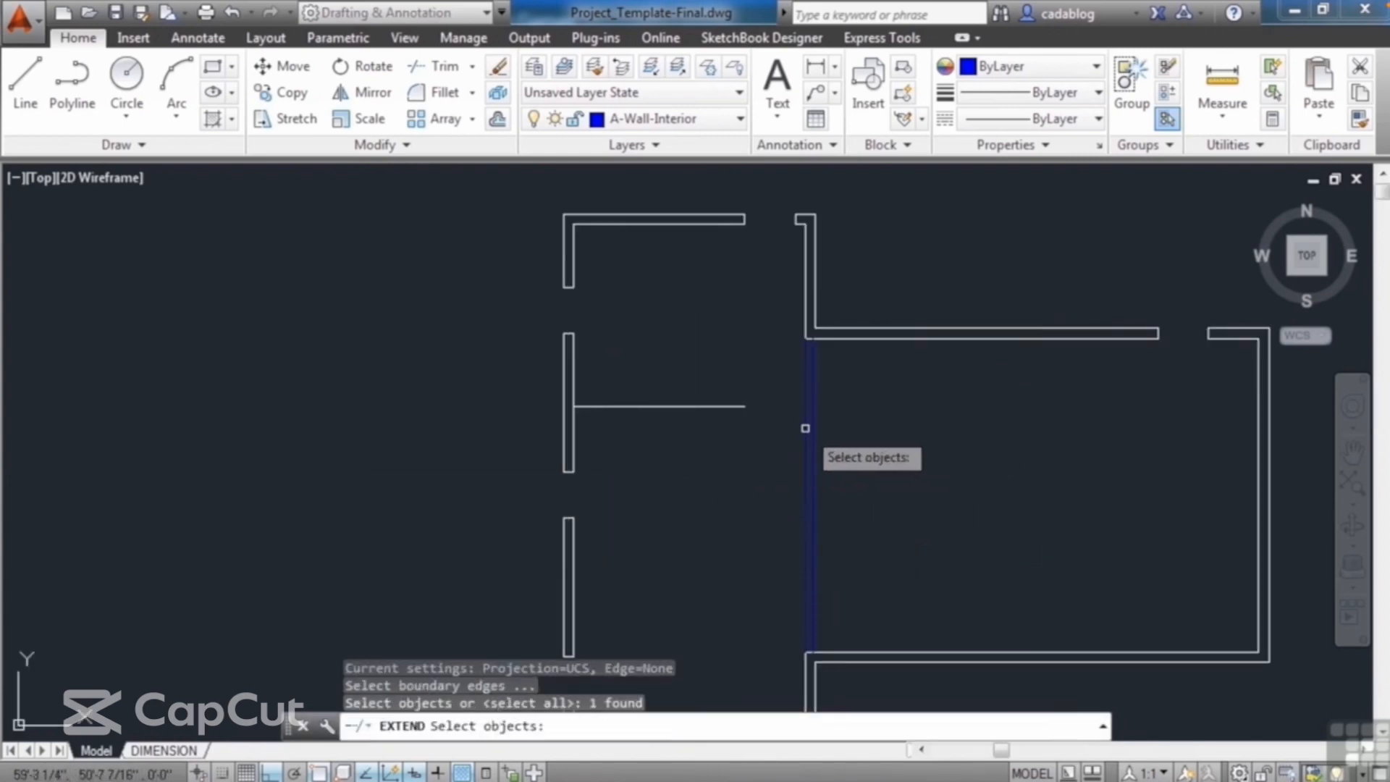
pyautogui.press('Return')
pyautogui.click(714, 406)
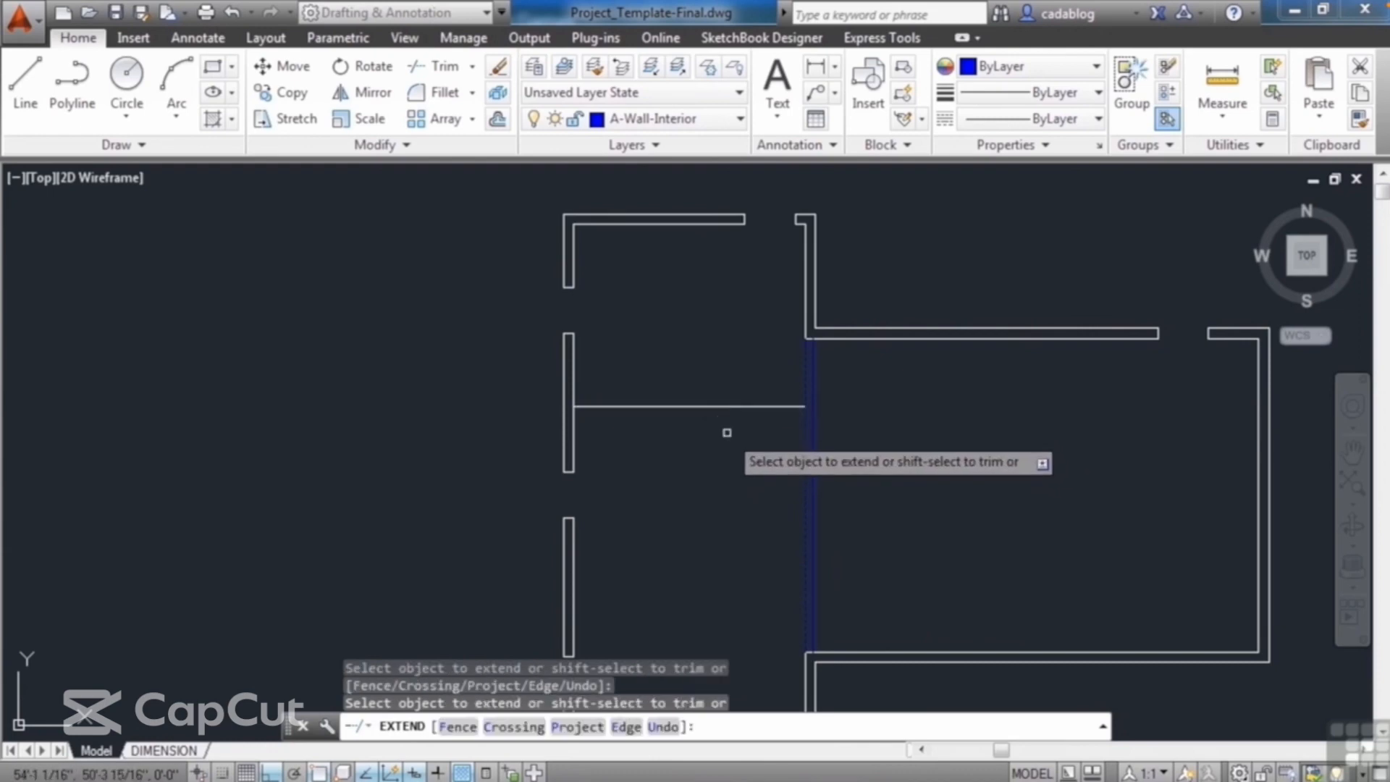
# - Offset the horizontal interior wall line in the left wing 6" downward to give the wall its thickness
pyautogui.press('Return')
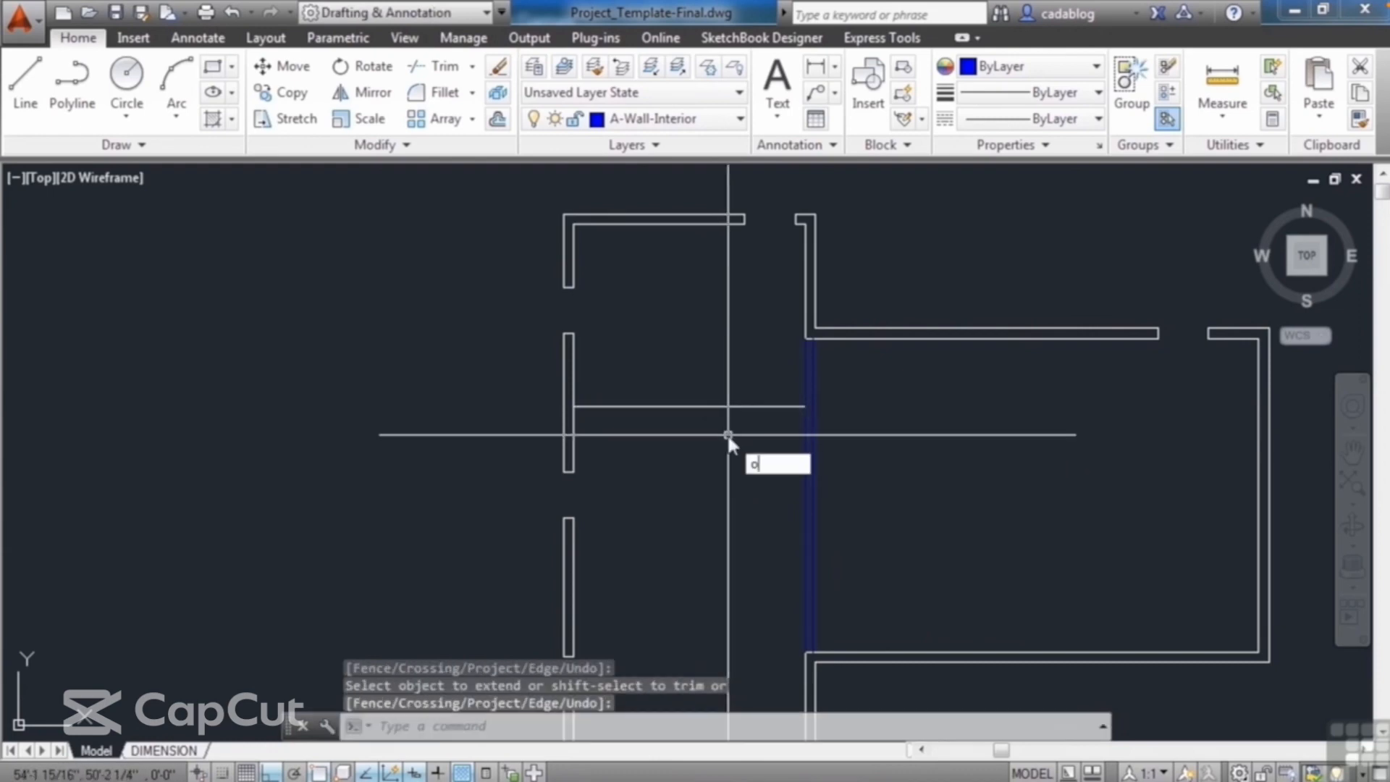
pyautogui.press('Return')
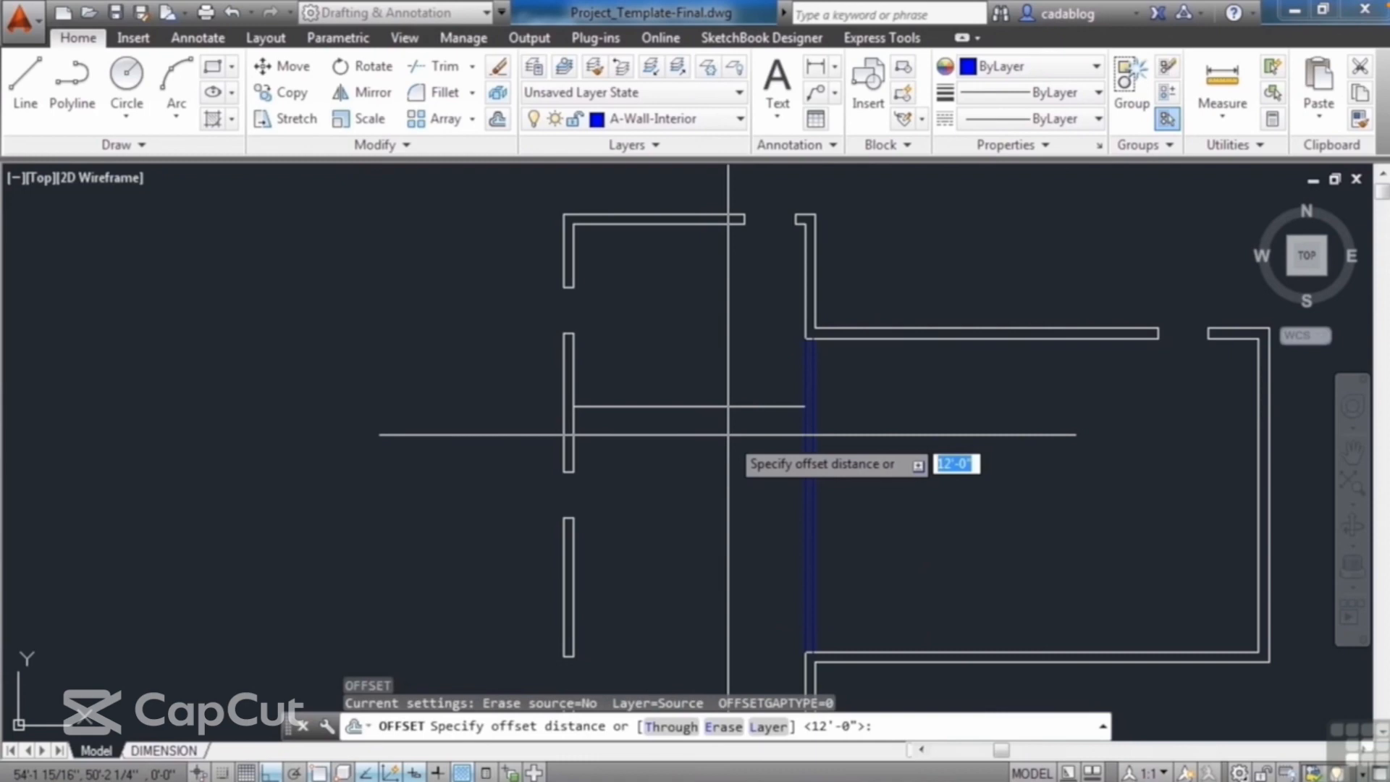
pyautogui.write('6')
pyautogui.press('Return')
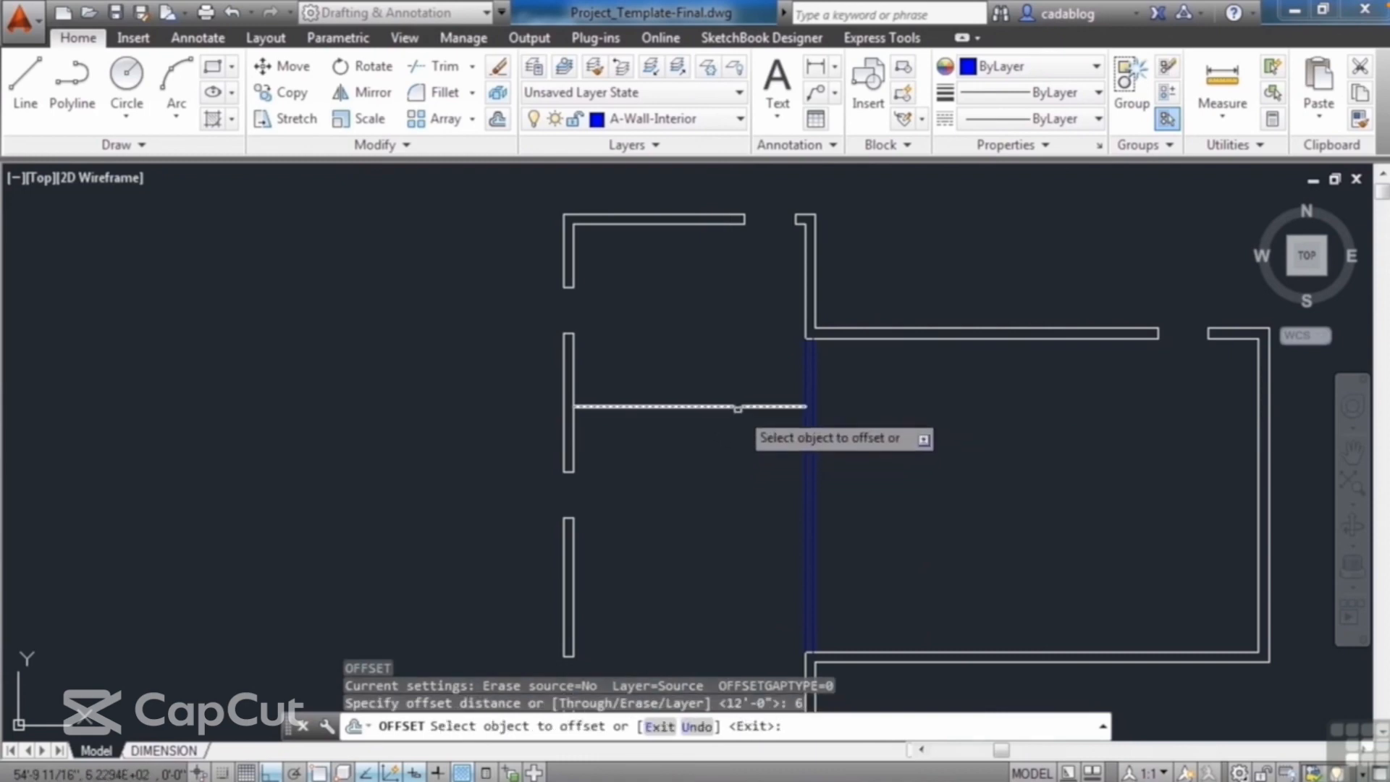
pyautogui.click(738, 407)
pyautogui.click(745, 494)
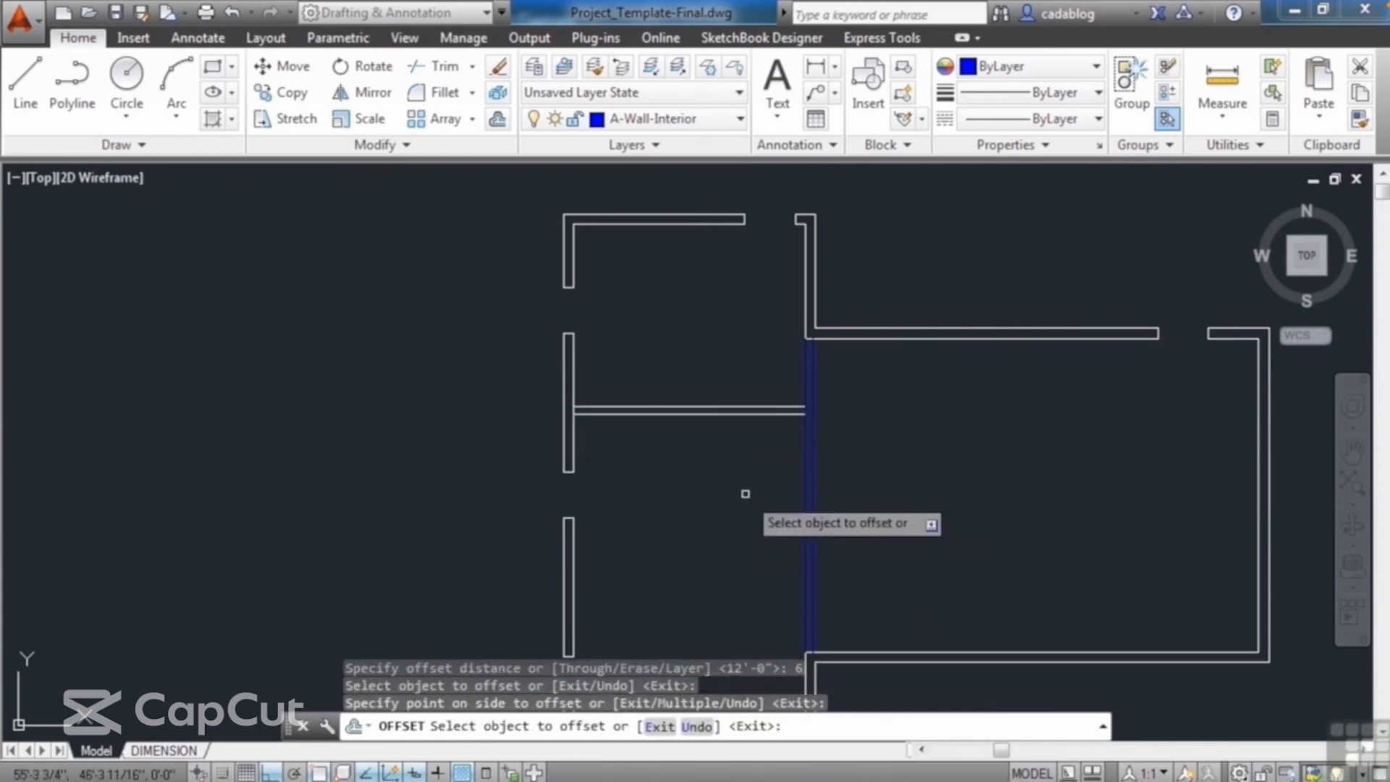
pyautogui.press('Return')
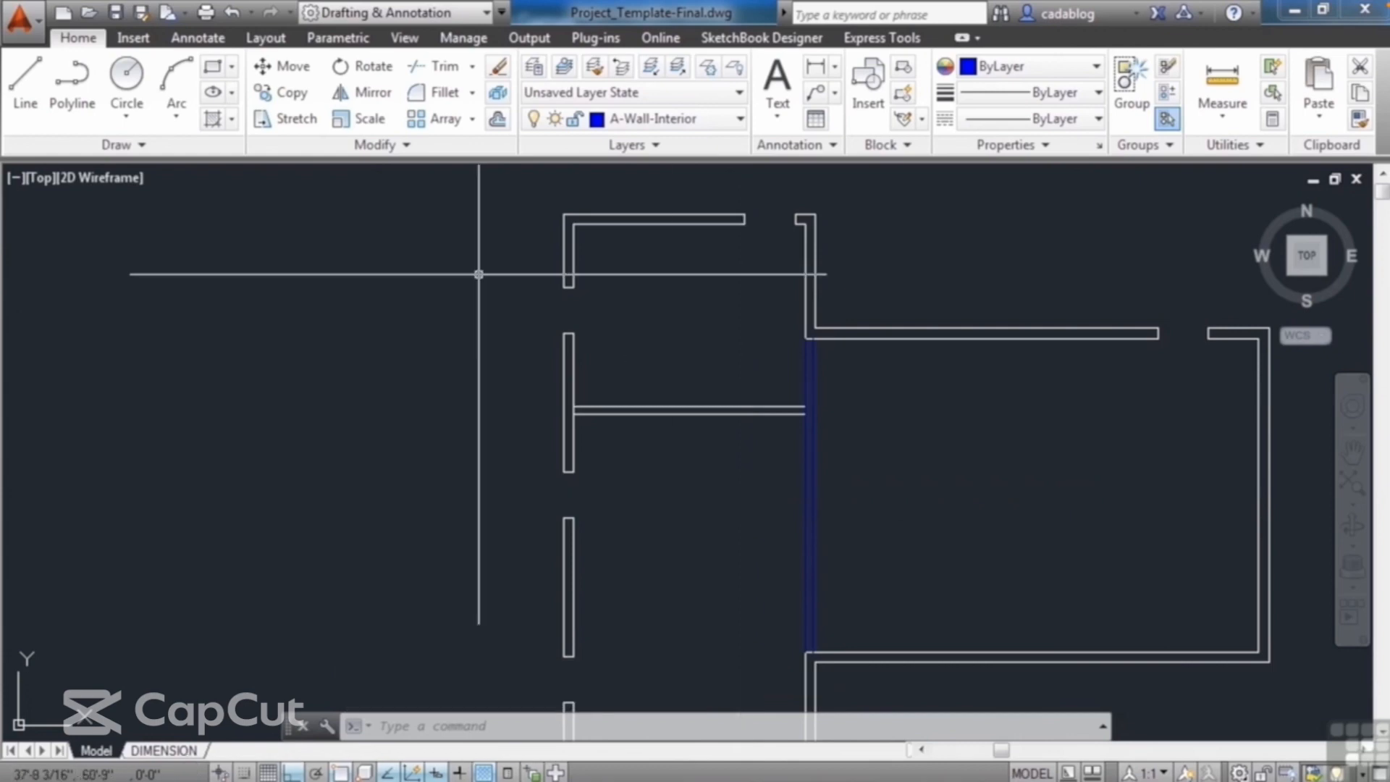
# - Match the properties of the vertical interior wall onto both lines of the left wing's horizontal wall
pyautogui.write('MA')
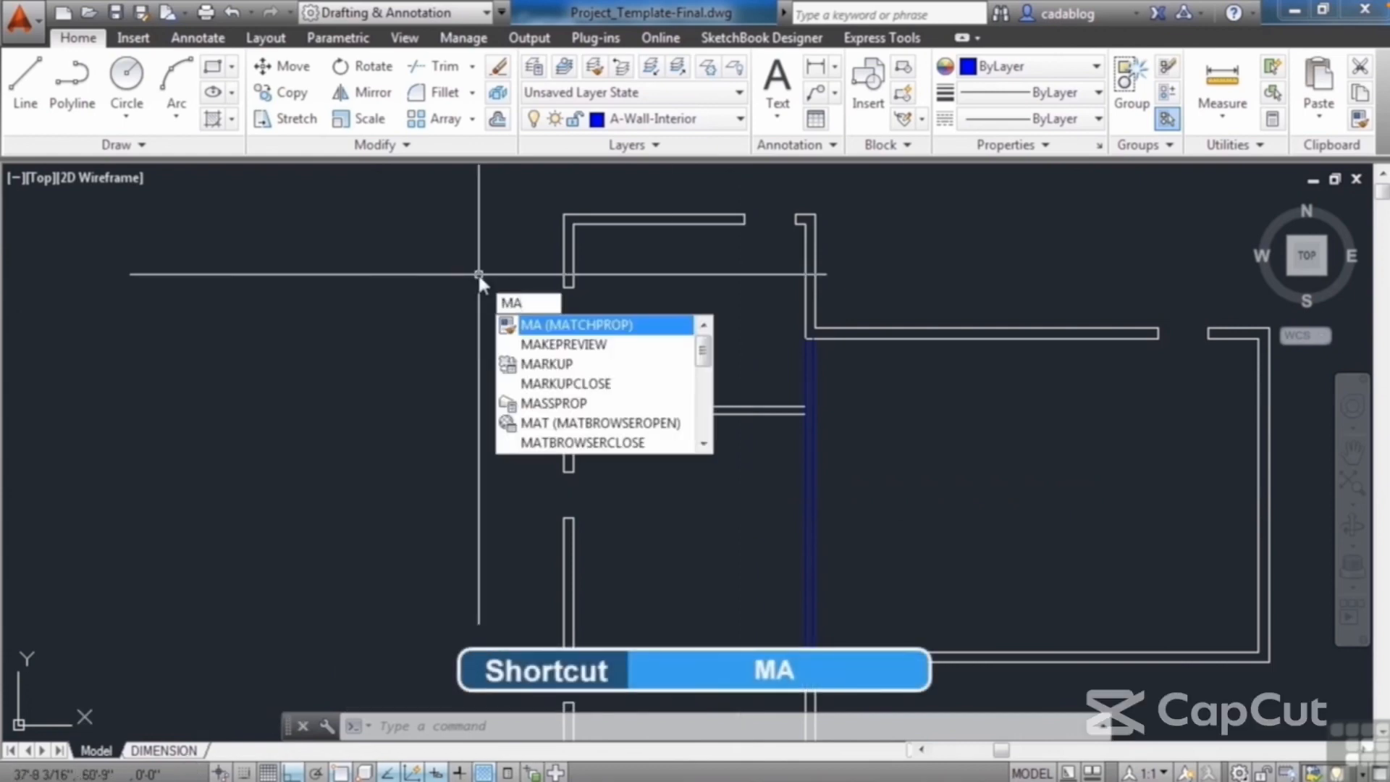
pyautogui.press('Return')
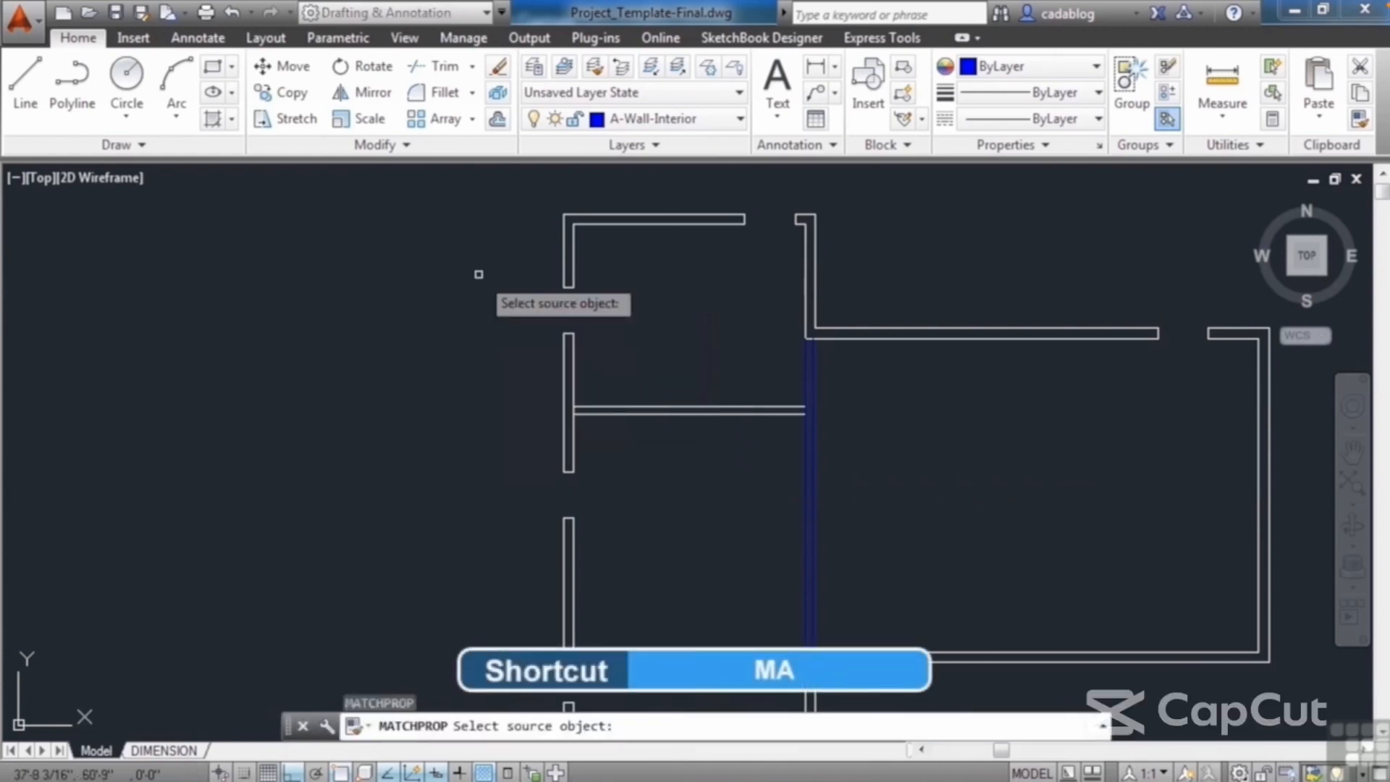
pyautogui.click(811, 442)
pyautogui.click(727, 431)
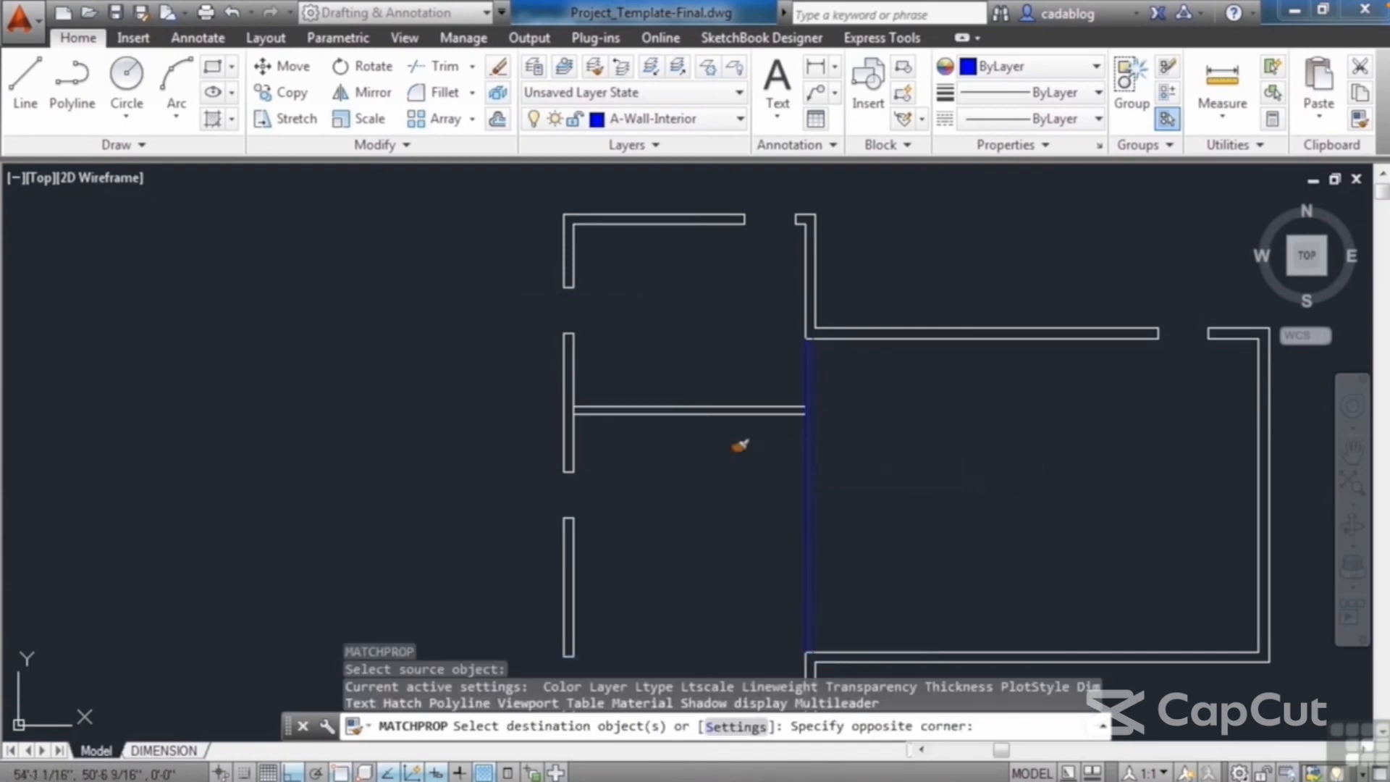
pyautogui.click(680, 385)
pyautogui.press('Return')
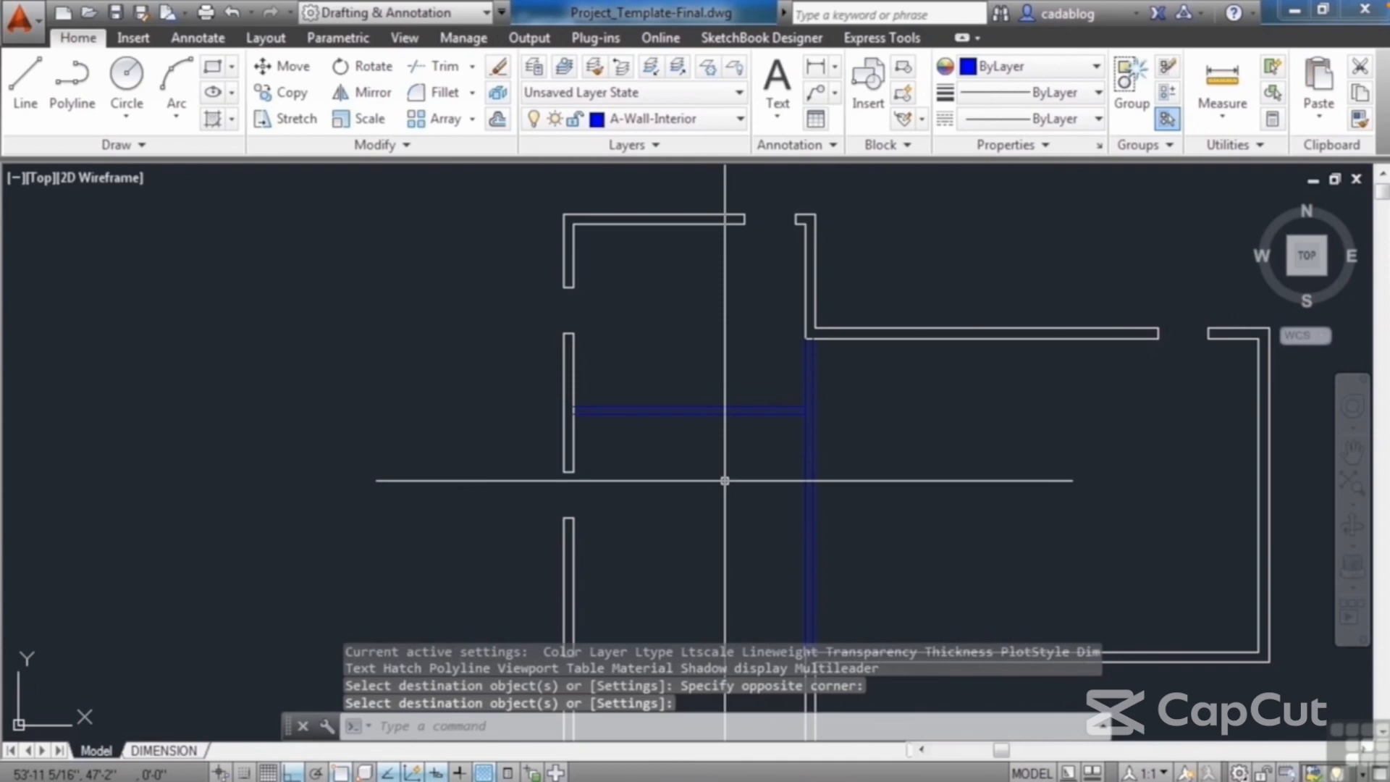
# - Offset the inner face of the left exterior wall segment beside the horizontal interior wall 1'4" to the right
pyautogui.write('o')
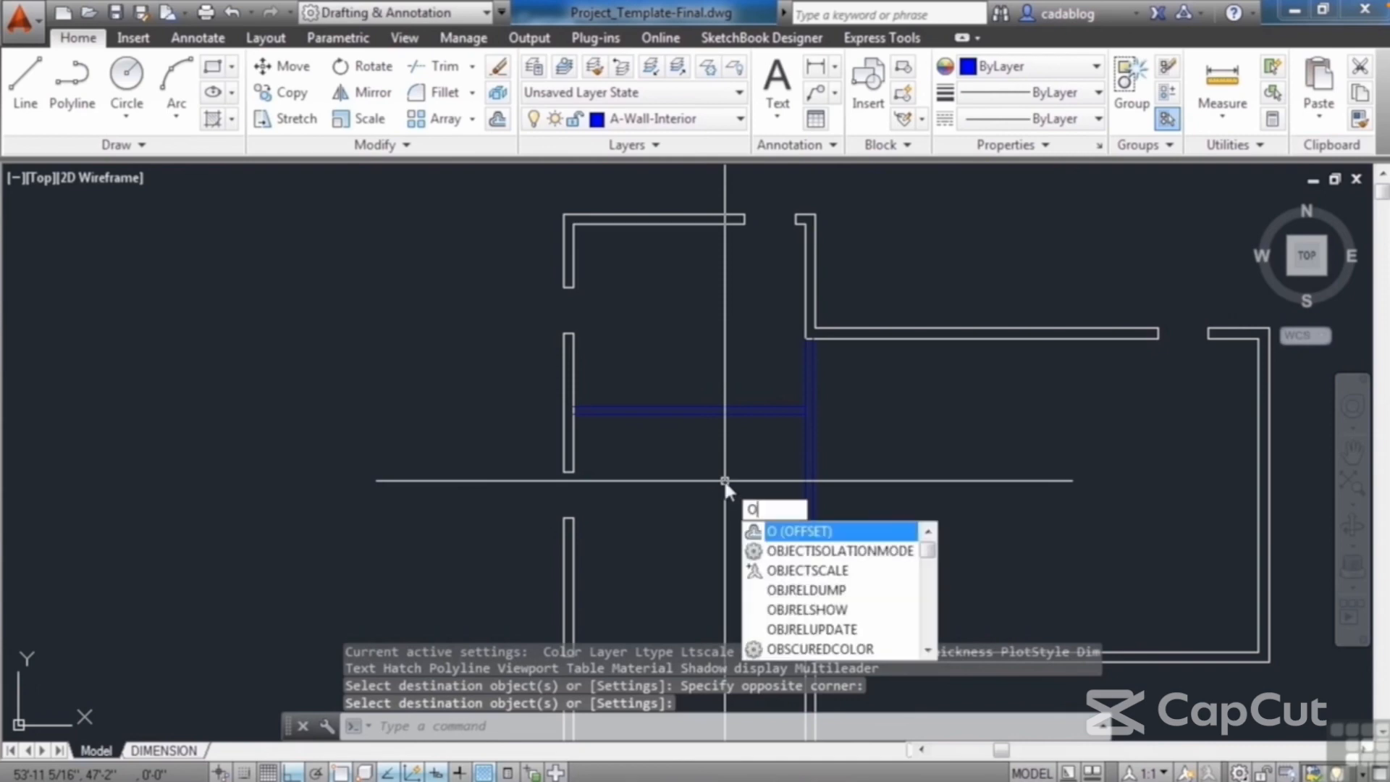
pyautogui.press('Return')
pyautogui.write("1'4")
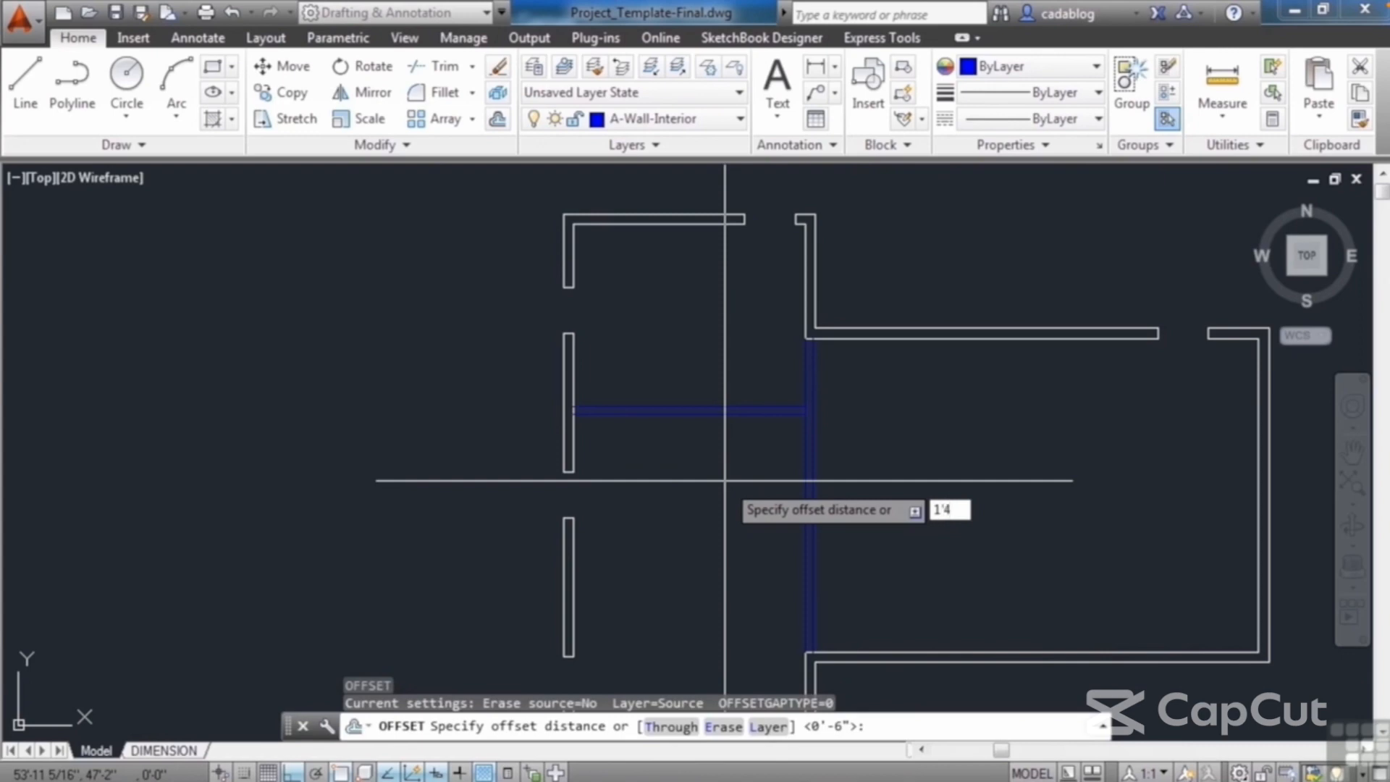
pyautogui.press('Return')
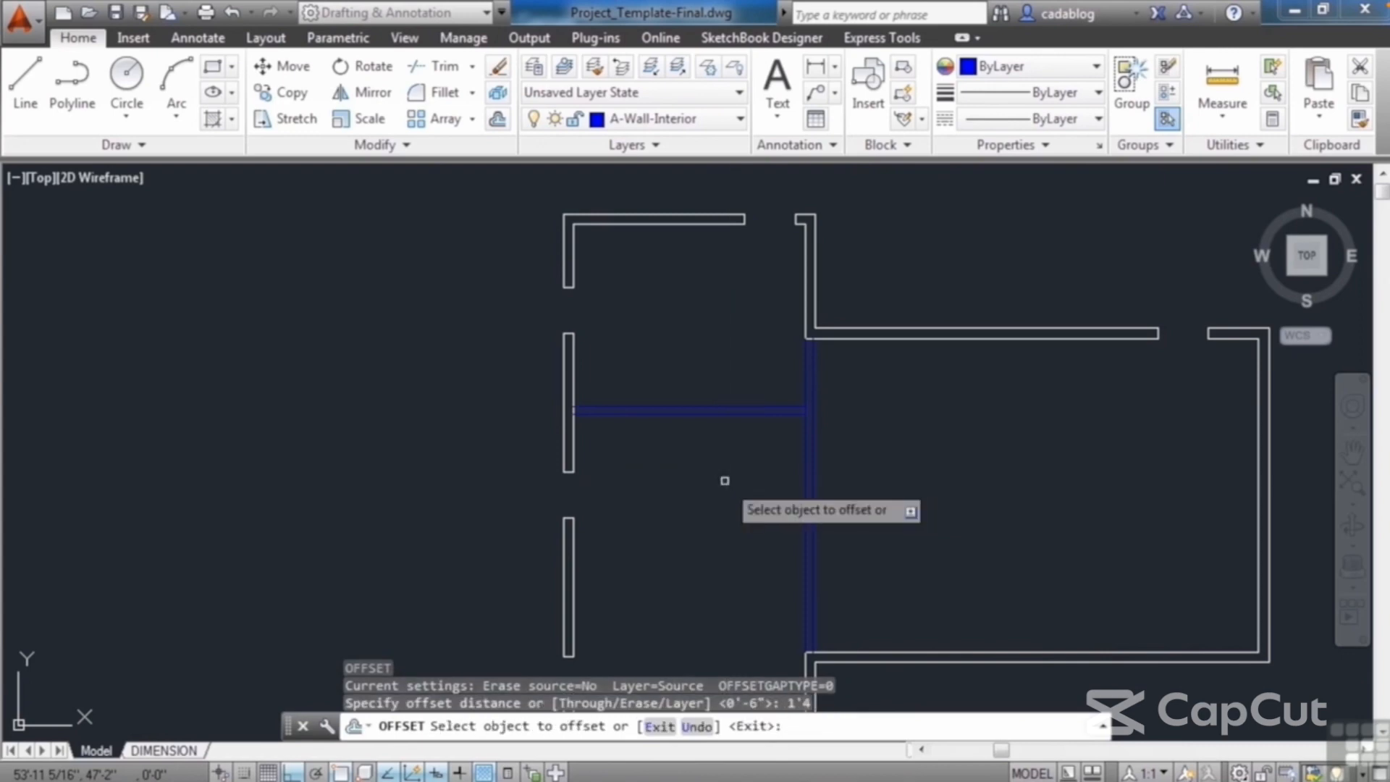
pyautogui.scroll(3, 565, 434)
pyautogui.click(573, 393)
pyautogui.click(628, 363)
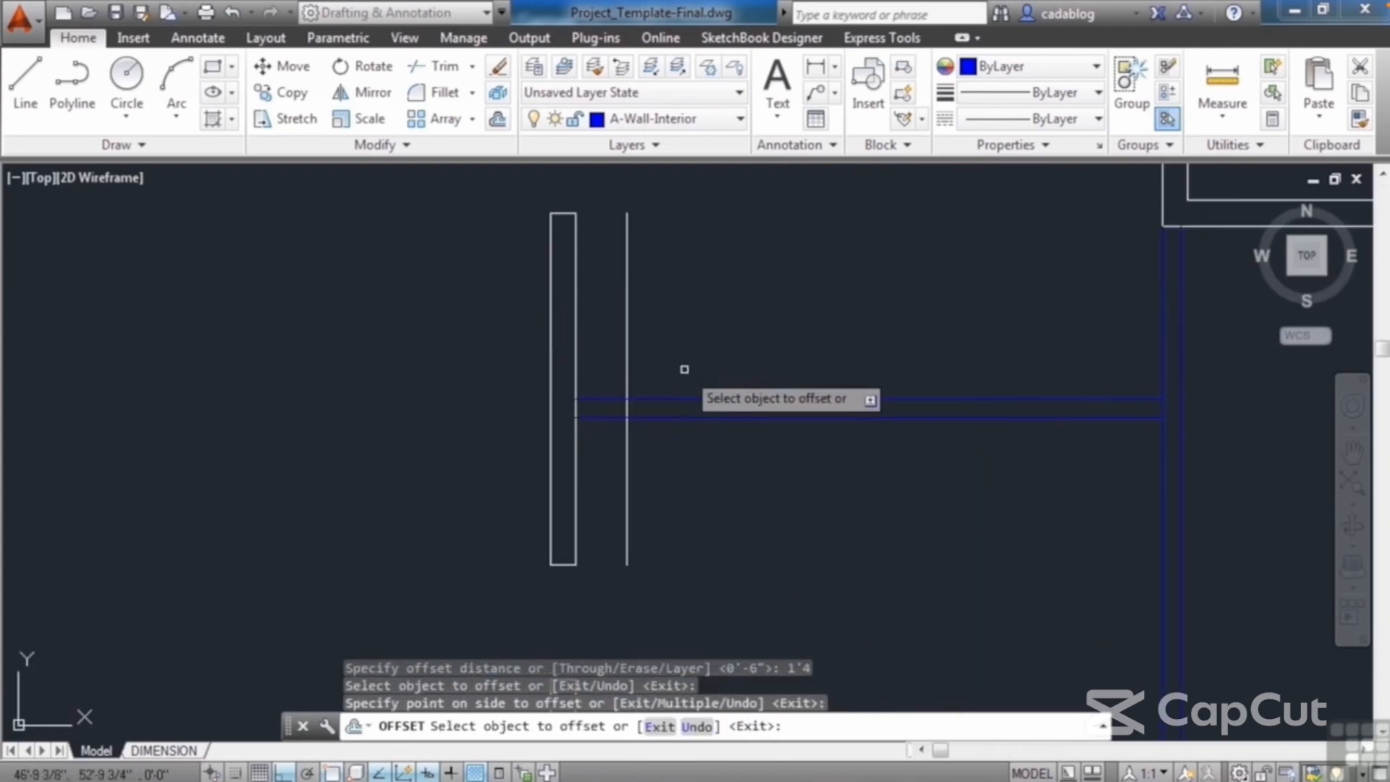
pyautogui.press('Return')
# - Offset the new vertical line across the horizontal interior wall 3'4" to the right to mark the opening's width
pyautogui.press('Return')
pyautogui.write('3')
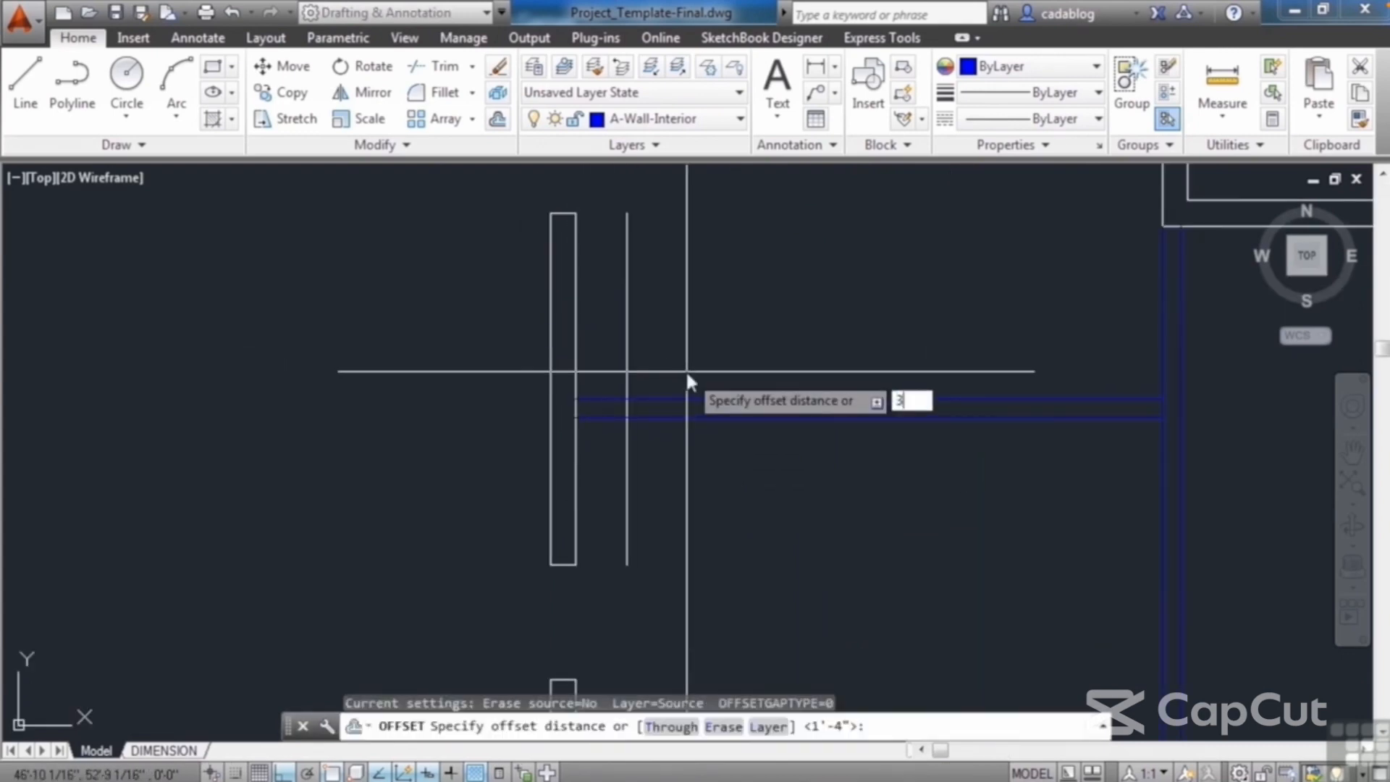
pyautogui.write('1')
pyautogui.press('Return')
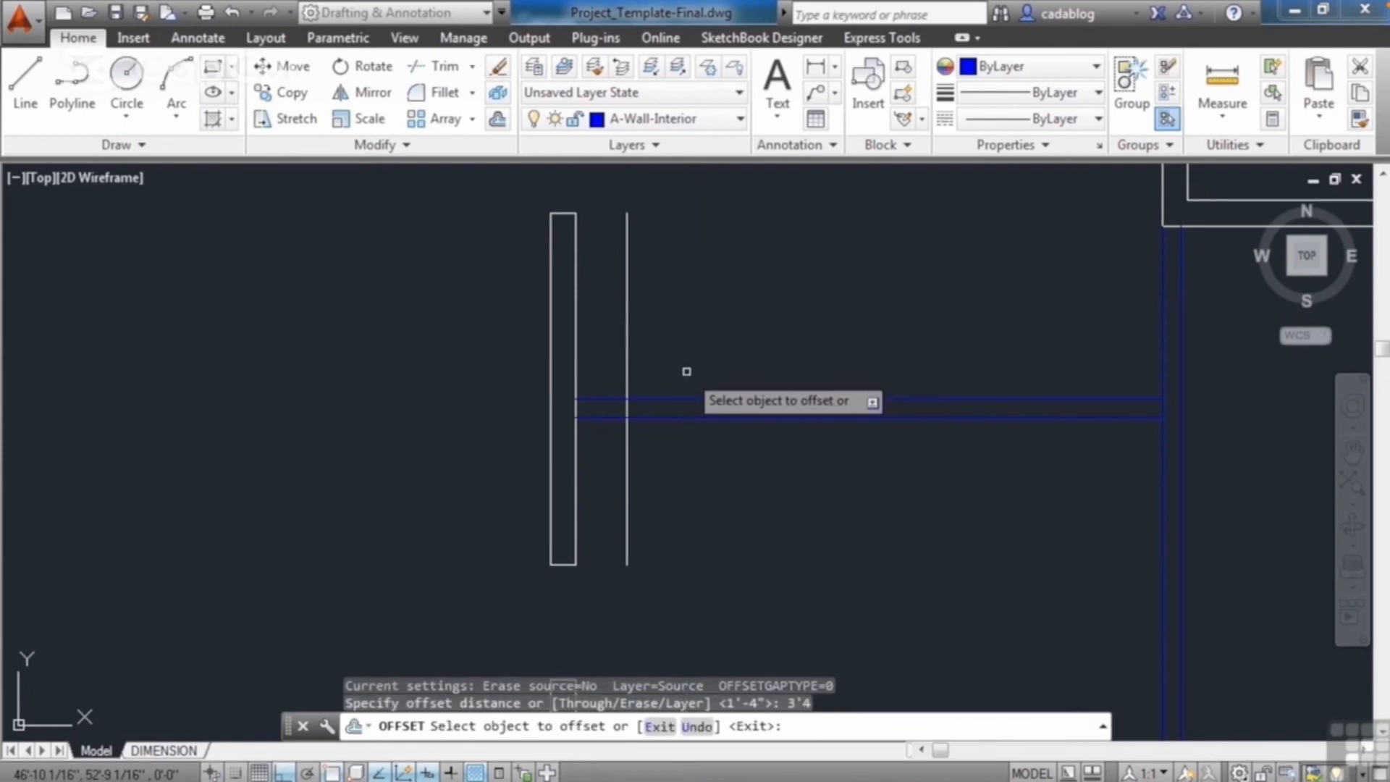
pyautogui.click(626, 362)
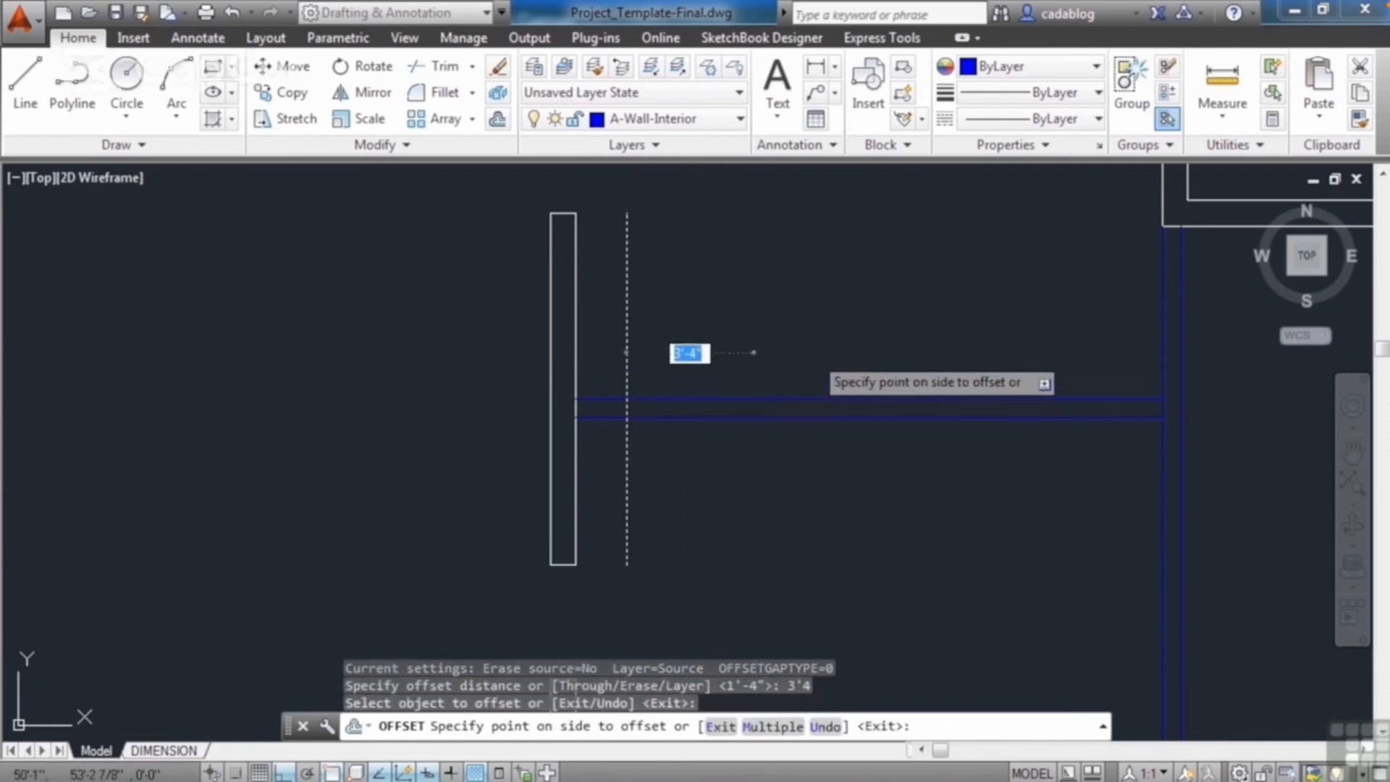
pyautogui.click(811, 359)
pyautogui.press('Return')
pyautogui.press('Return')
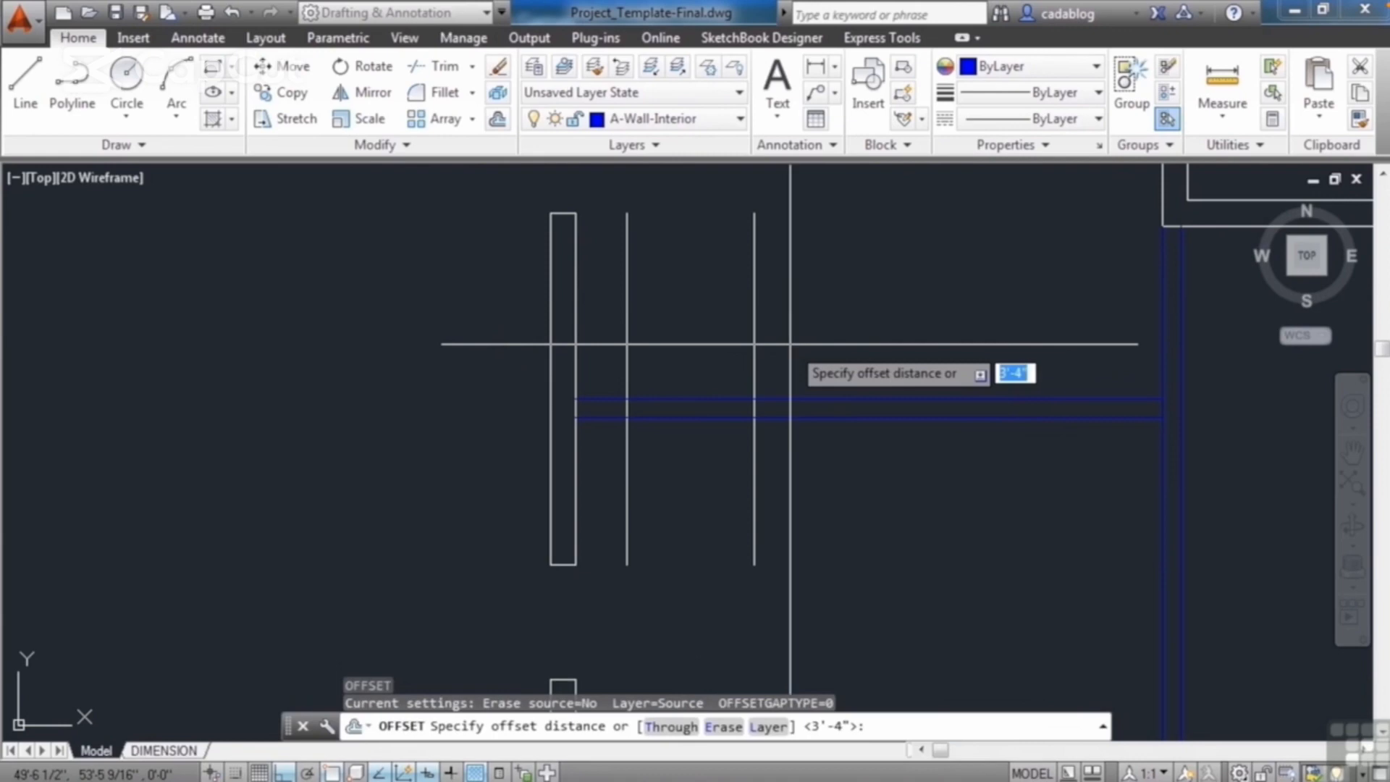
pyautogui.write("12'")
pyautogui.press('Return')
pyautogui.scroll(-3, 782, 347)
pyautogui.scroll(1, 902, 423)
pyautogui.press('Escape')
# - Draw a horizontal line from the midpoint of the vertical interior wall's left face to the right, into the right wing
pyautogui.write('l')
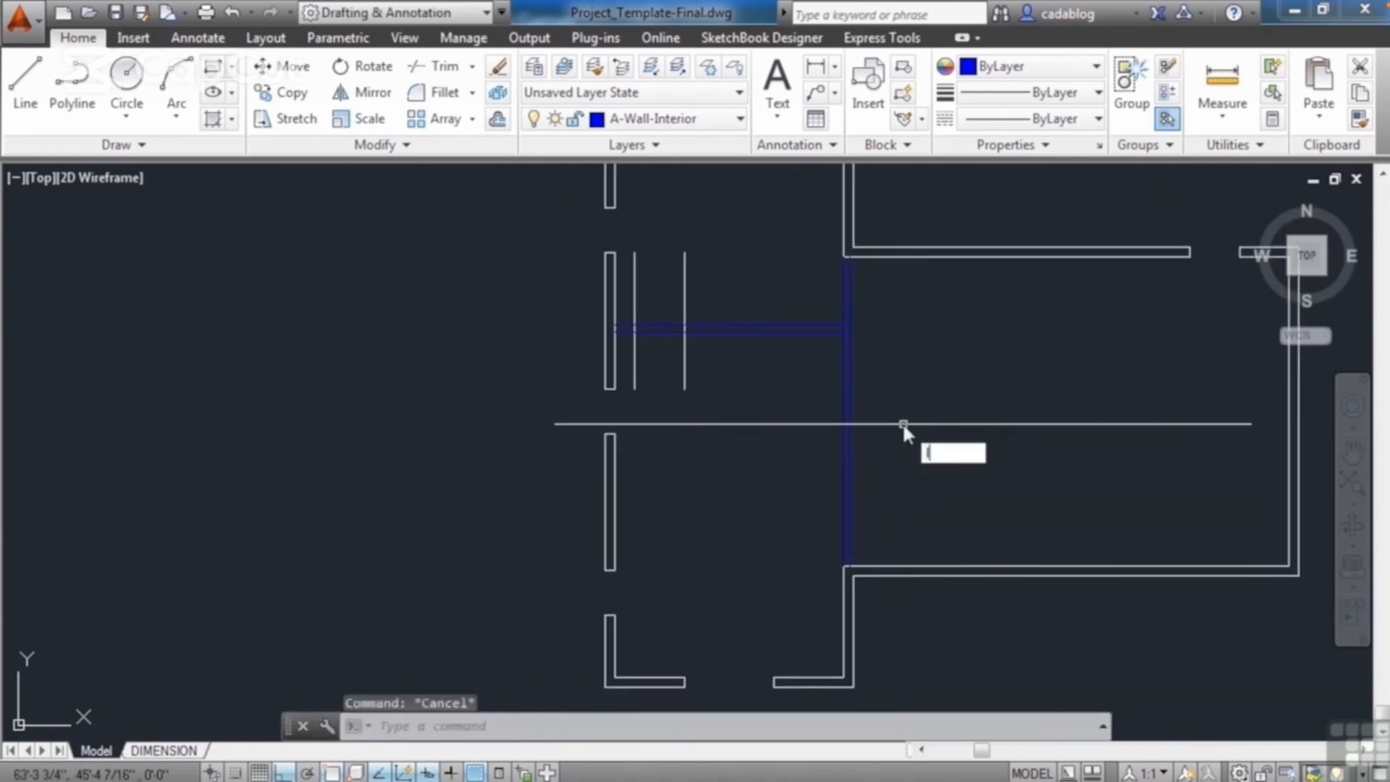
pyautogui.press('Return')
pyautogui.scroll(1, 879, 416)
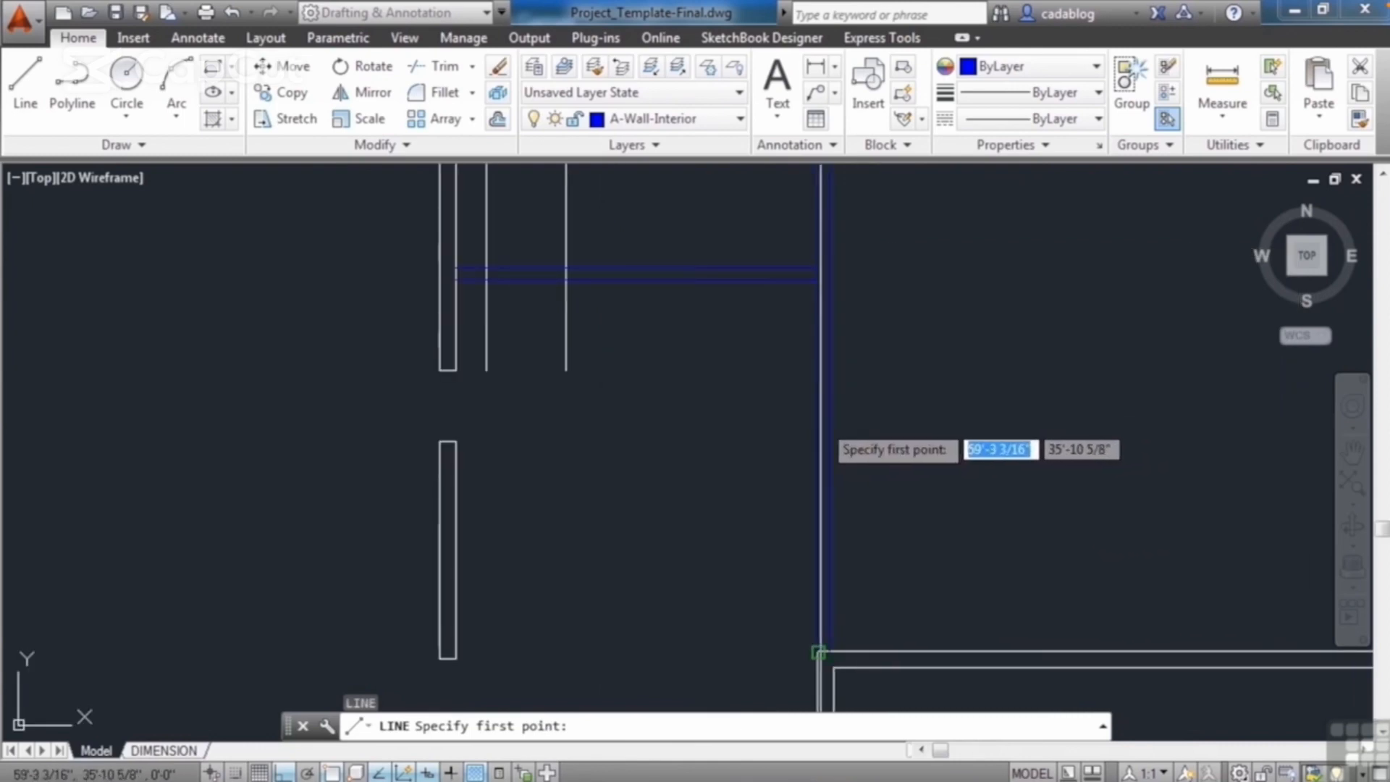
pyautogui.write('mid')
pyautogui.press('Return')
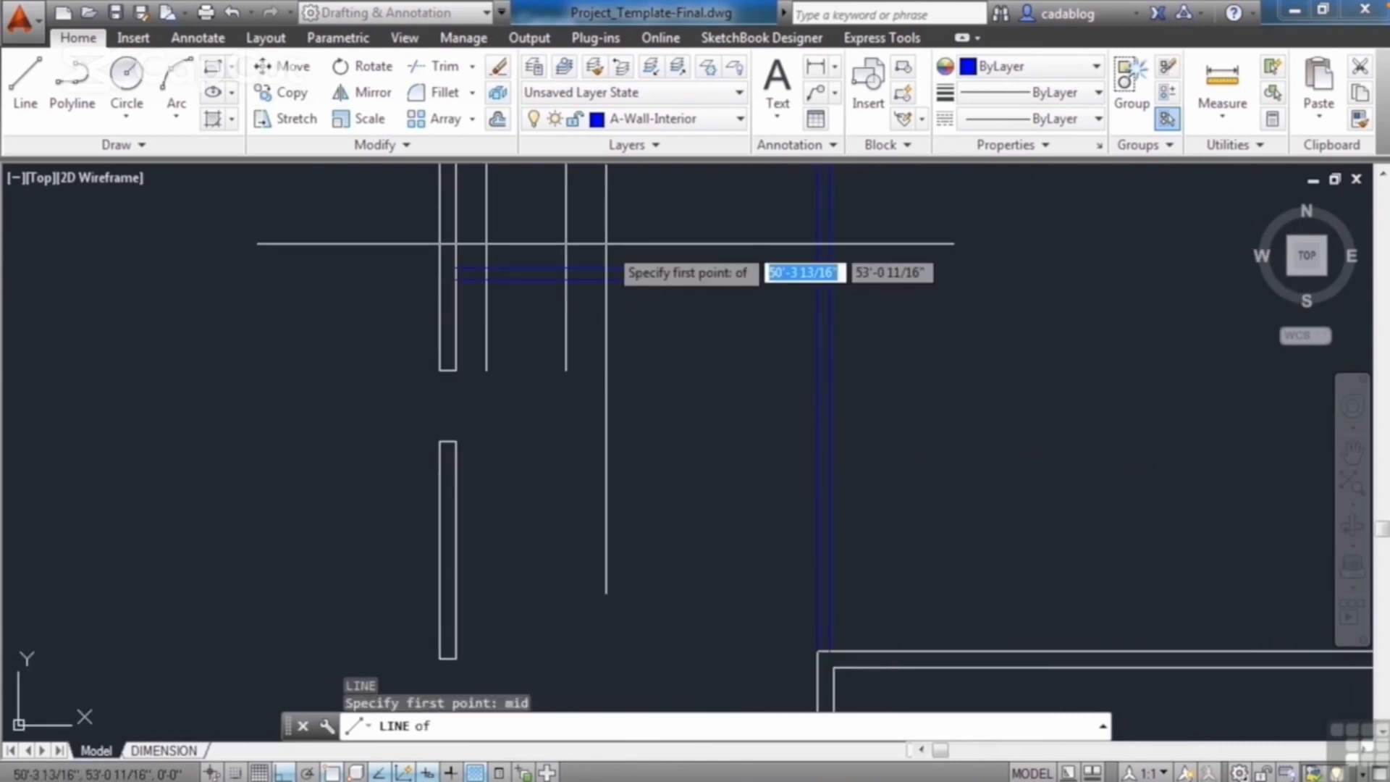
pyautogui.moveTo(606, 247); pyautogui.dragTo(607, 376, button='middle')
pyautogui.scroll(-2, 770, 384)
pyautogui.click(771, 397)
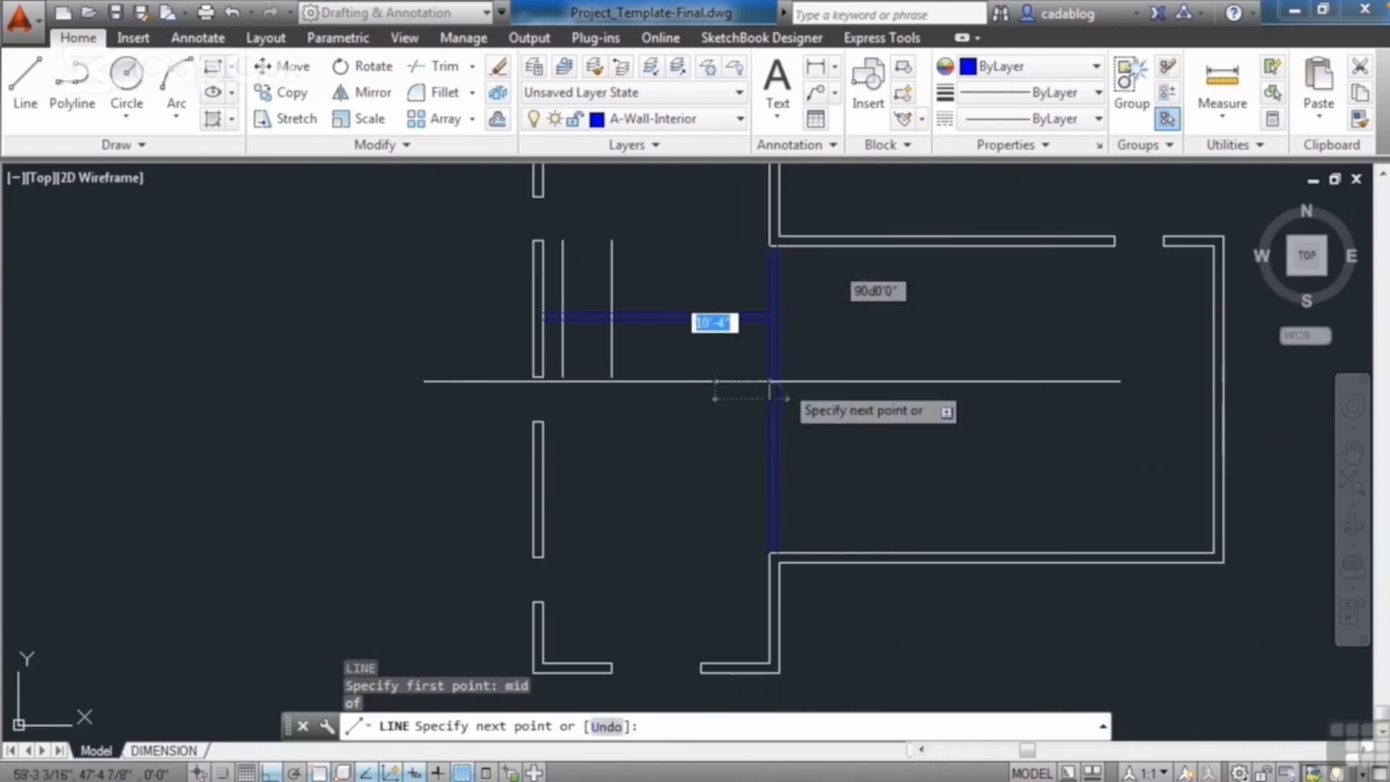
pyautogui.click(881, 422)
pyautogui.press('Return')
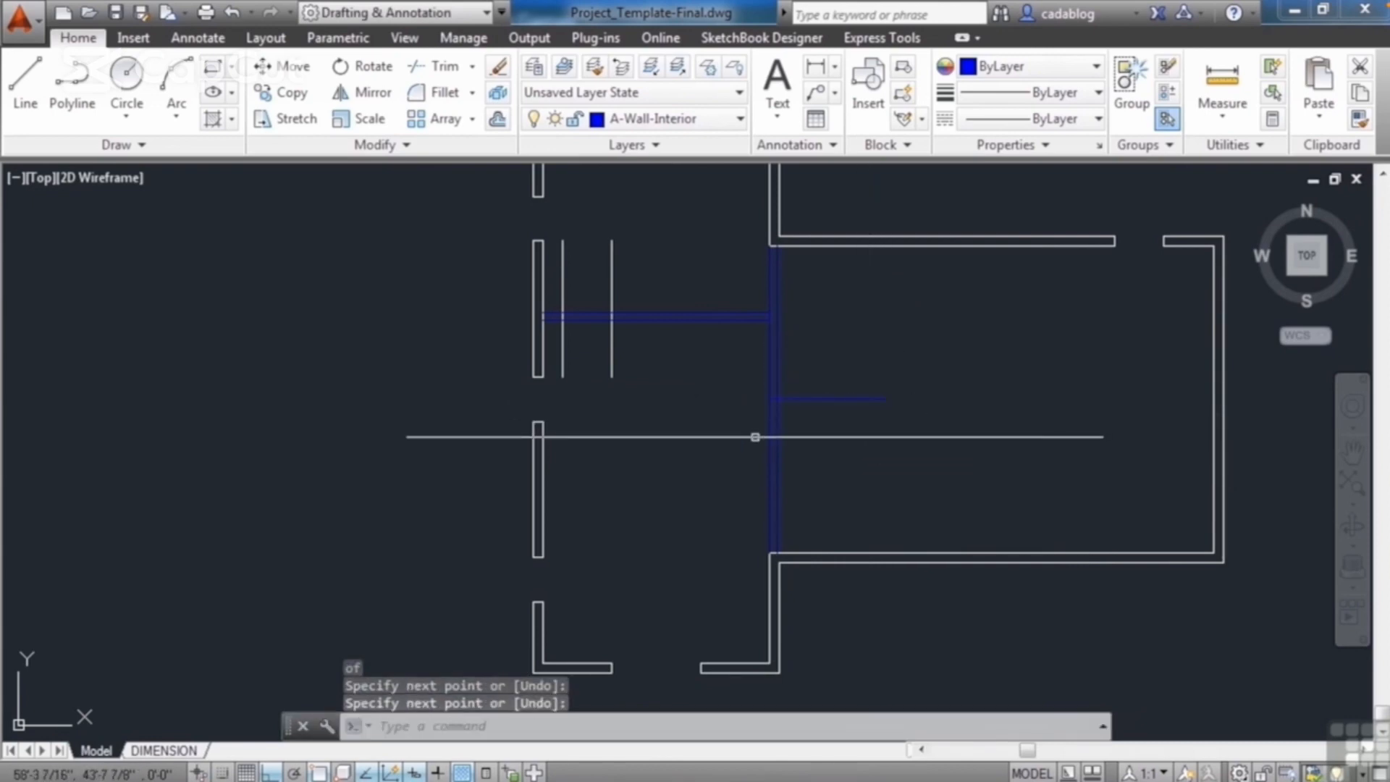
# - Offset the horizontal line at the vertical interior wall's midpoint 3' upward and 3' downward
pyautogui.scroll(3, 754, 434)
pyautogui.write('o')
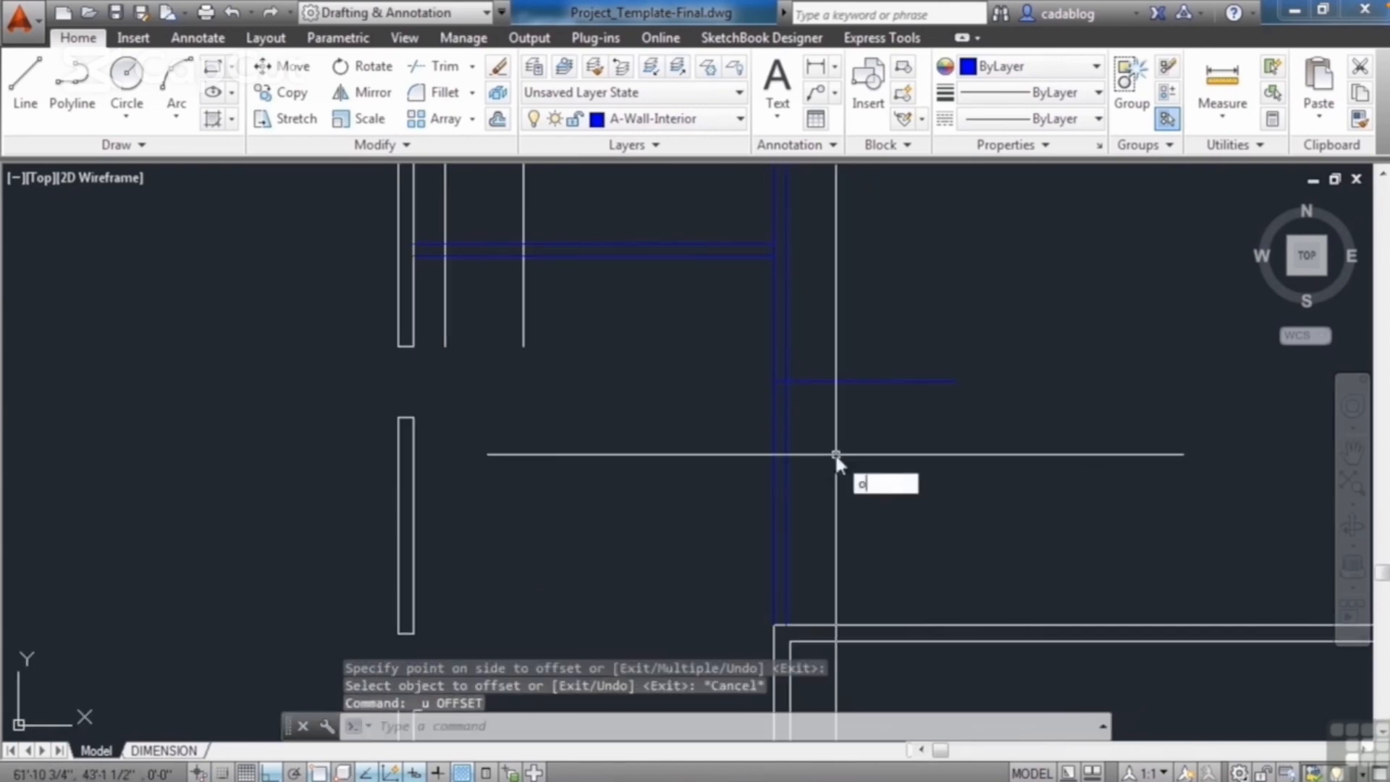
pyautogui.press('Return')
pyautogui.write("3'")
pyautogui.press('Return')
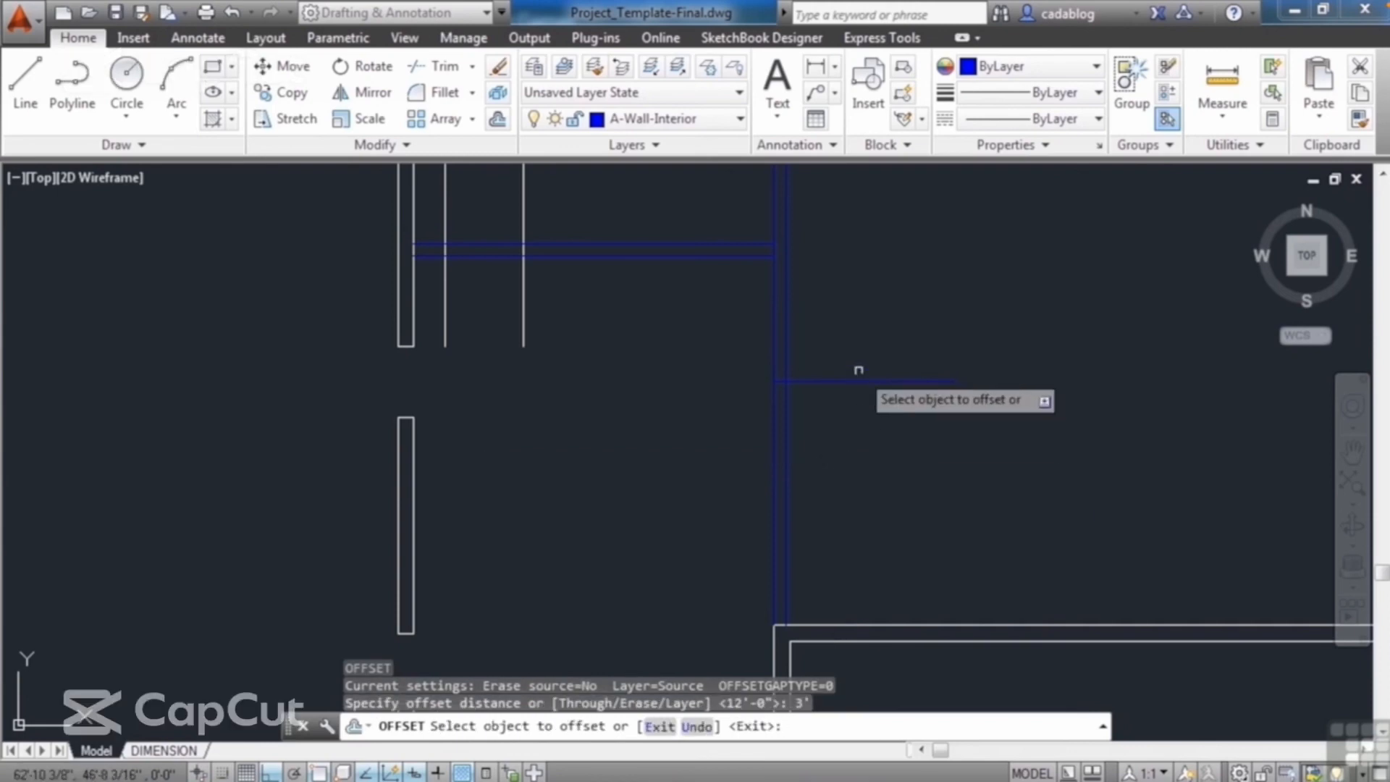
pyautogui.click(773, 382)
pyautogui.click(856, 273)
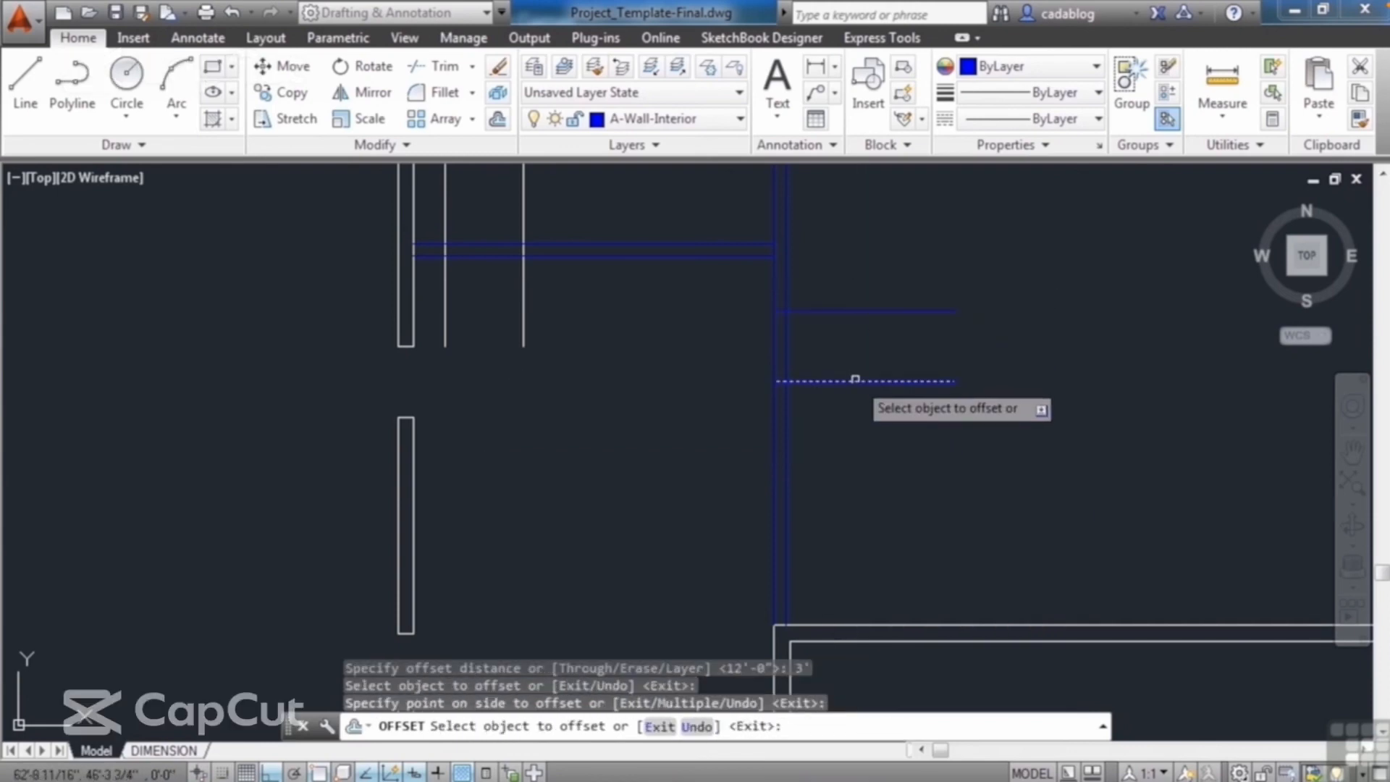
pyautogui.click(772, 382)
pyautogui.click(855, 488)
pyautogui.press('Return')
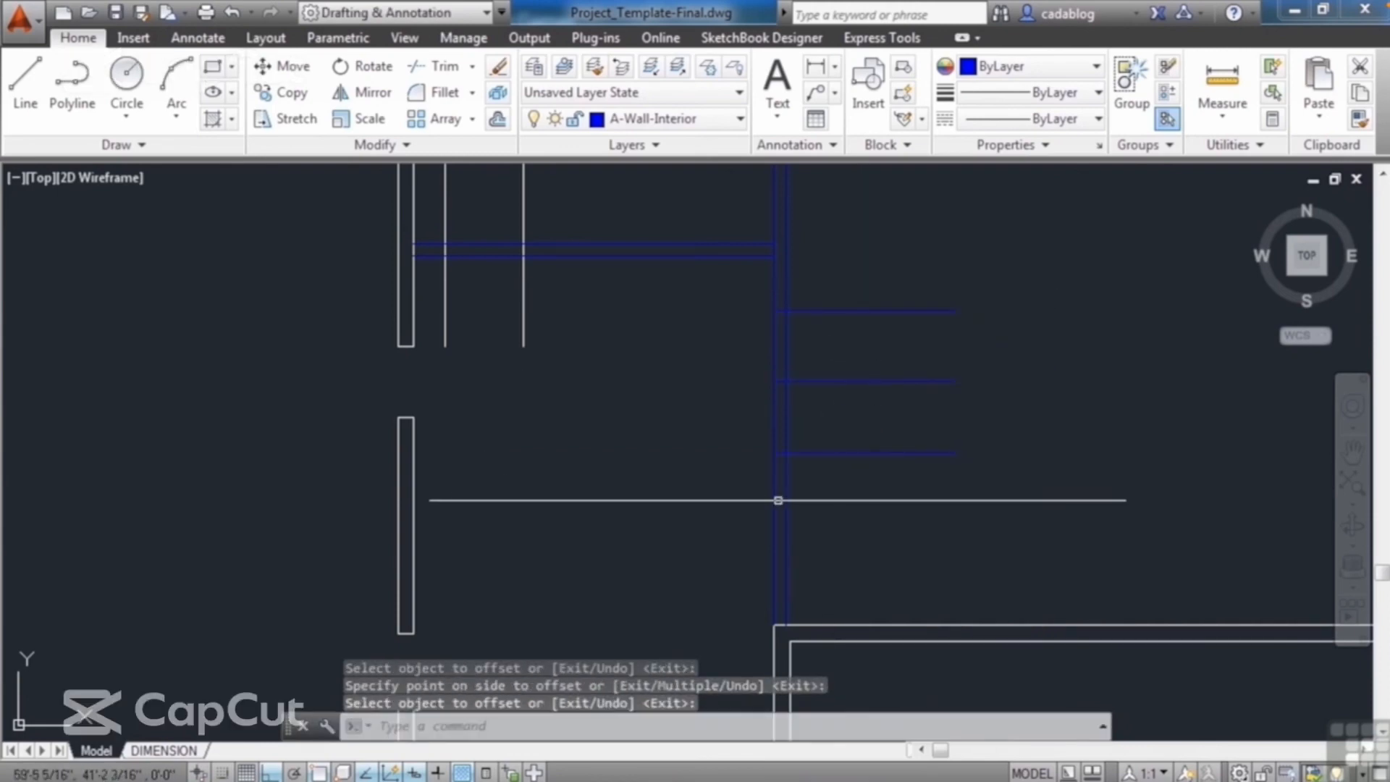
# - Match the interior wall's properties onto the two vertical opening lines crossing the left wing's horizontal wall
pyautogui.scroll(-3, 745, 394)
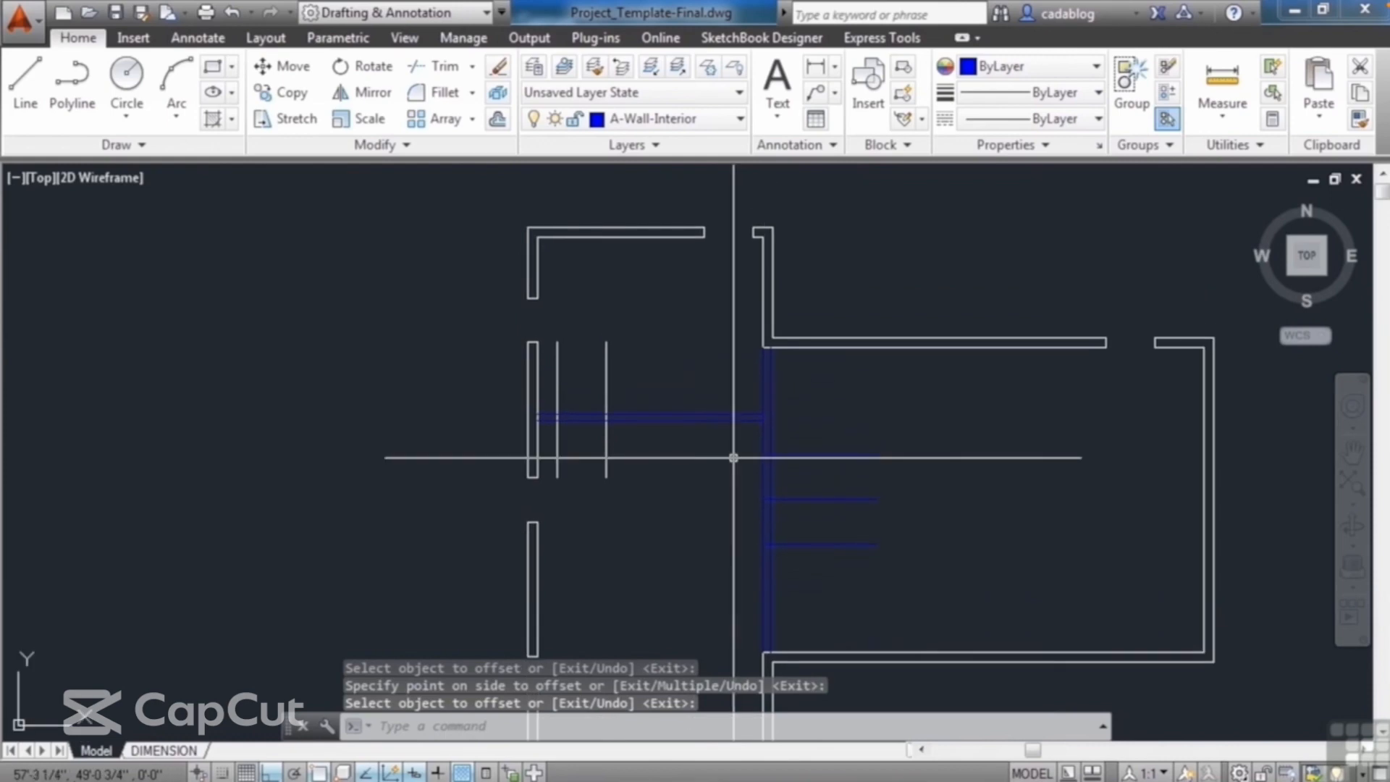
pyautogui.write('ma')
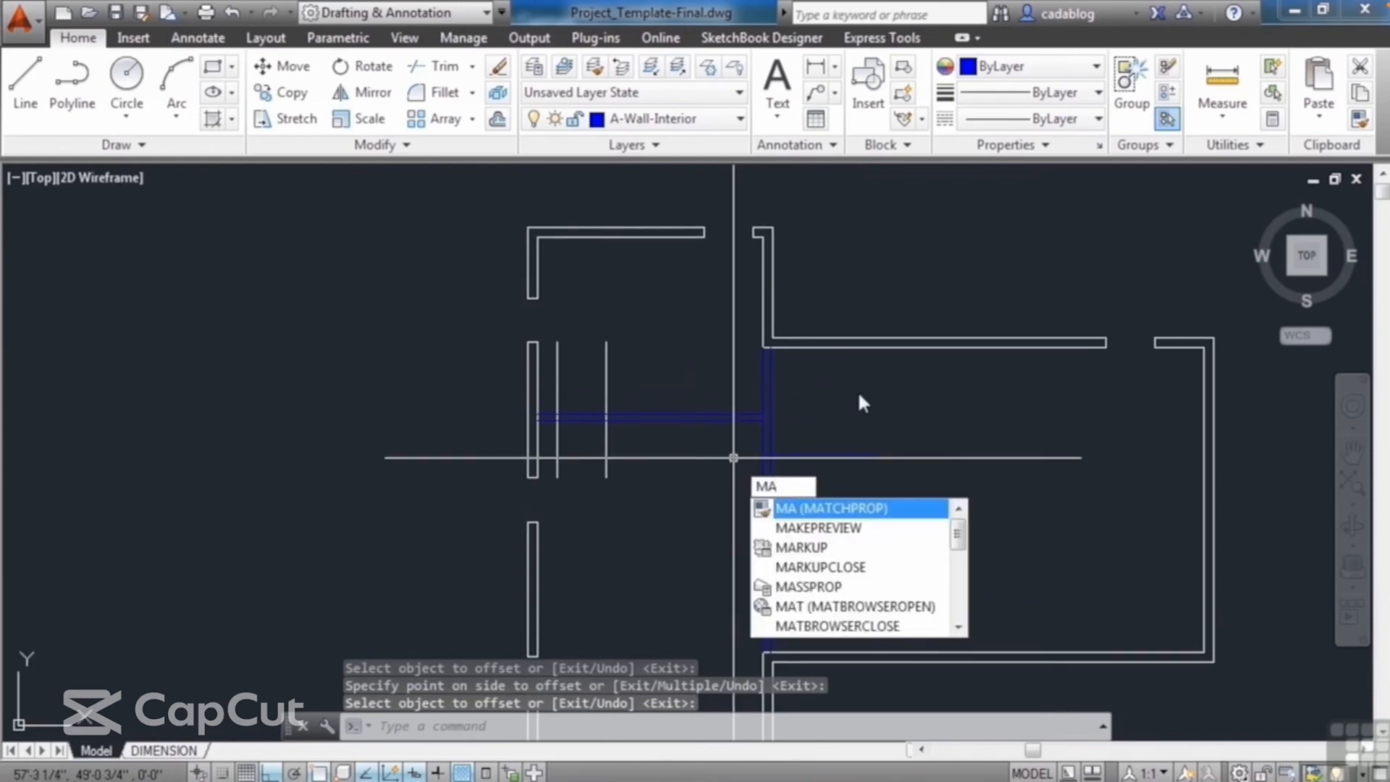
pyautogui.press('Return')
pyautogui.click(752, 412)
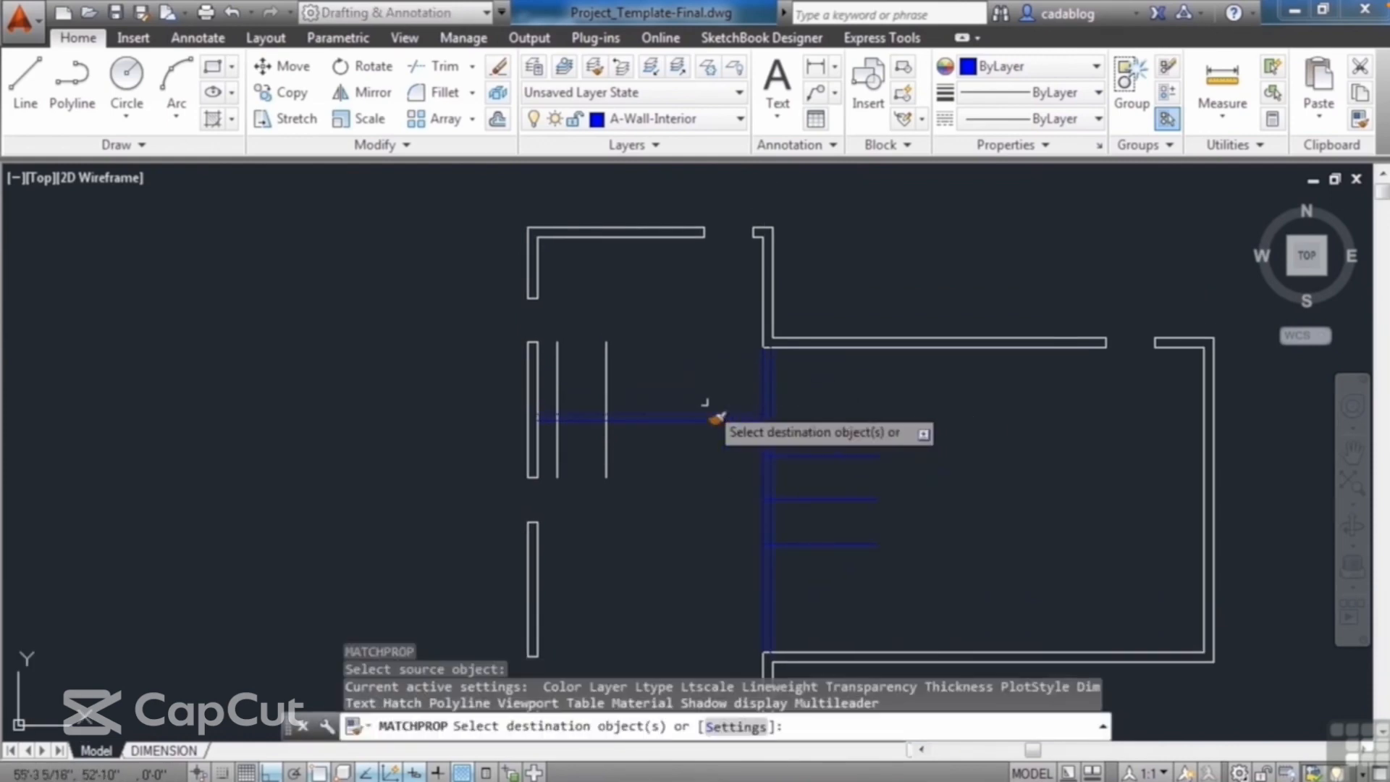
pyautogui.click(606, 386)
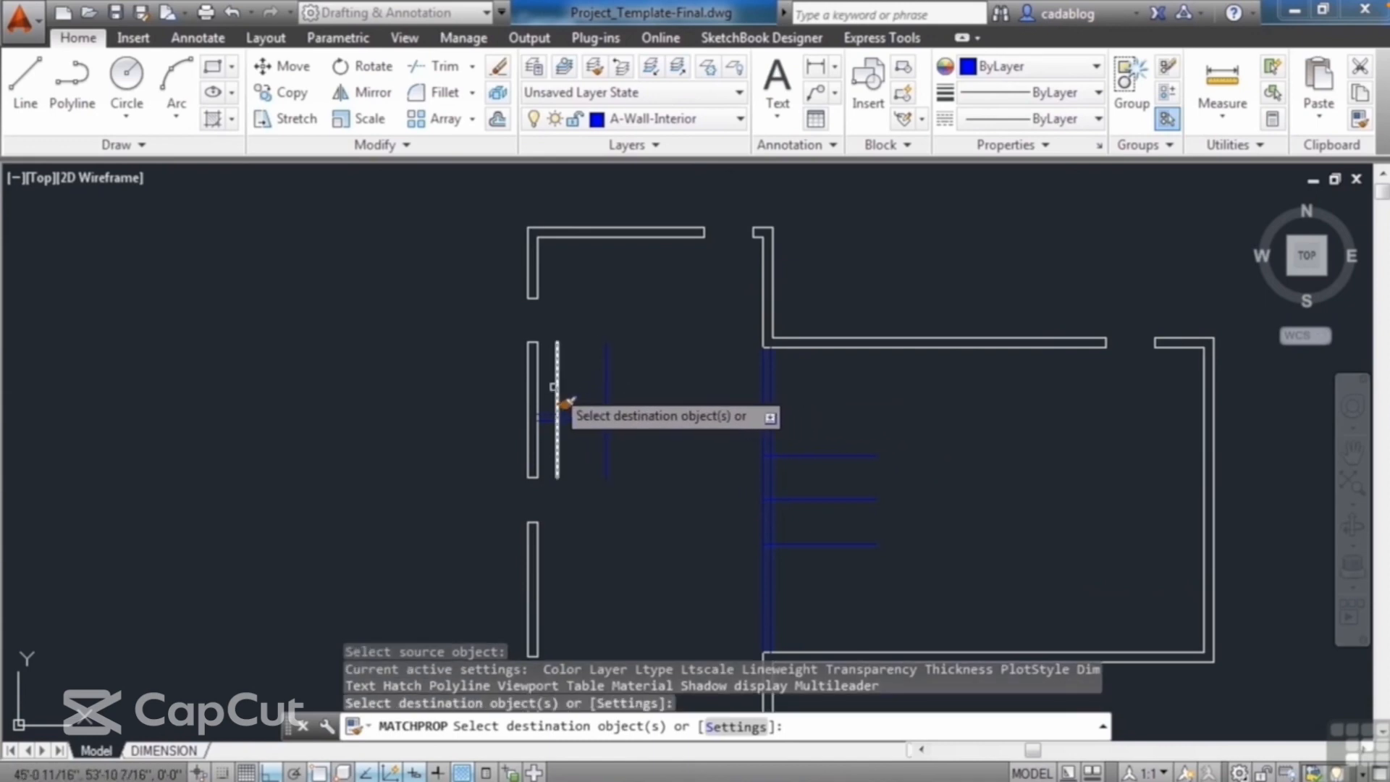
pyautogui.click(556, 388)
pyautogui.press('Return')
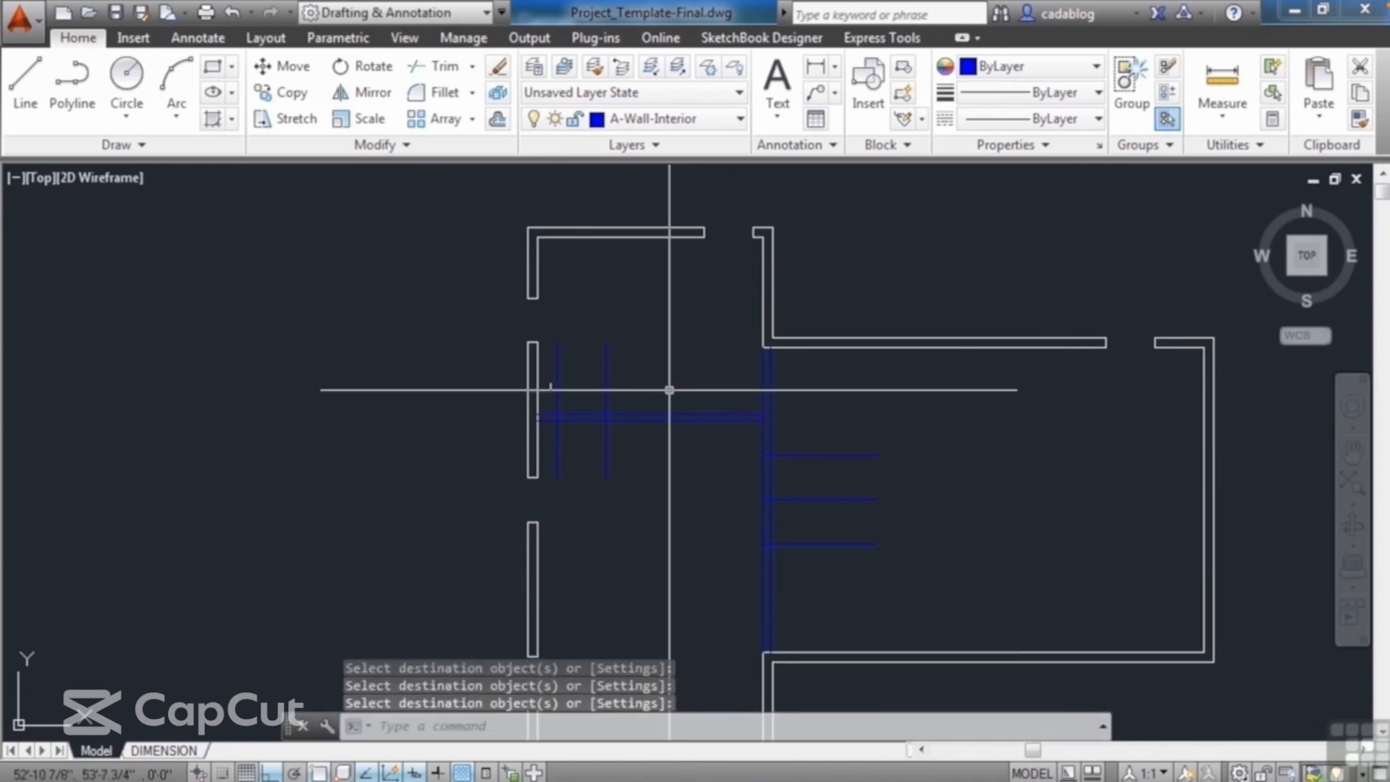
# - Trim the vertical interior wall to an opening between its upper and lower offset lines, removing the line ends outside the wall
pyautogui.write('ts or')
pyautogui.press('Return')
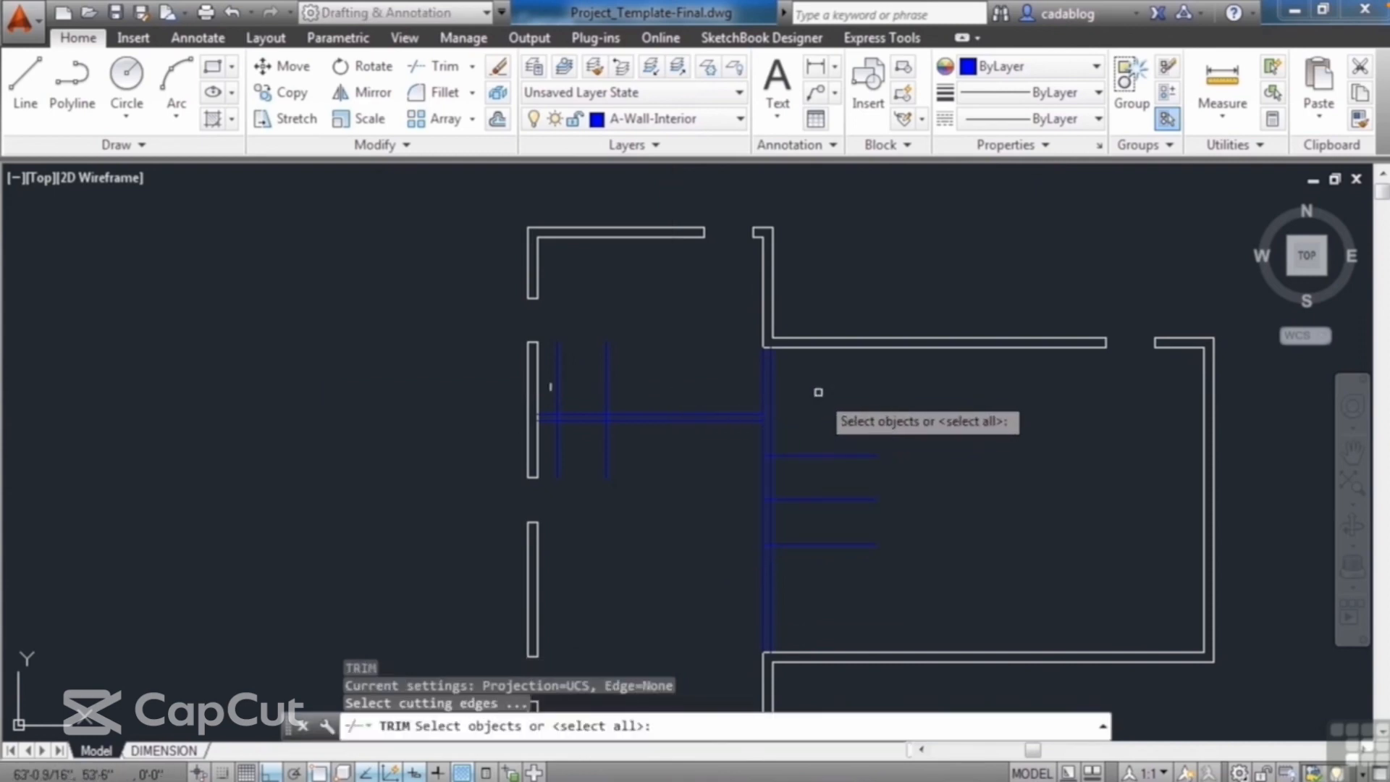
pyautogui.click(707, 418)
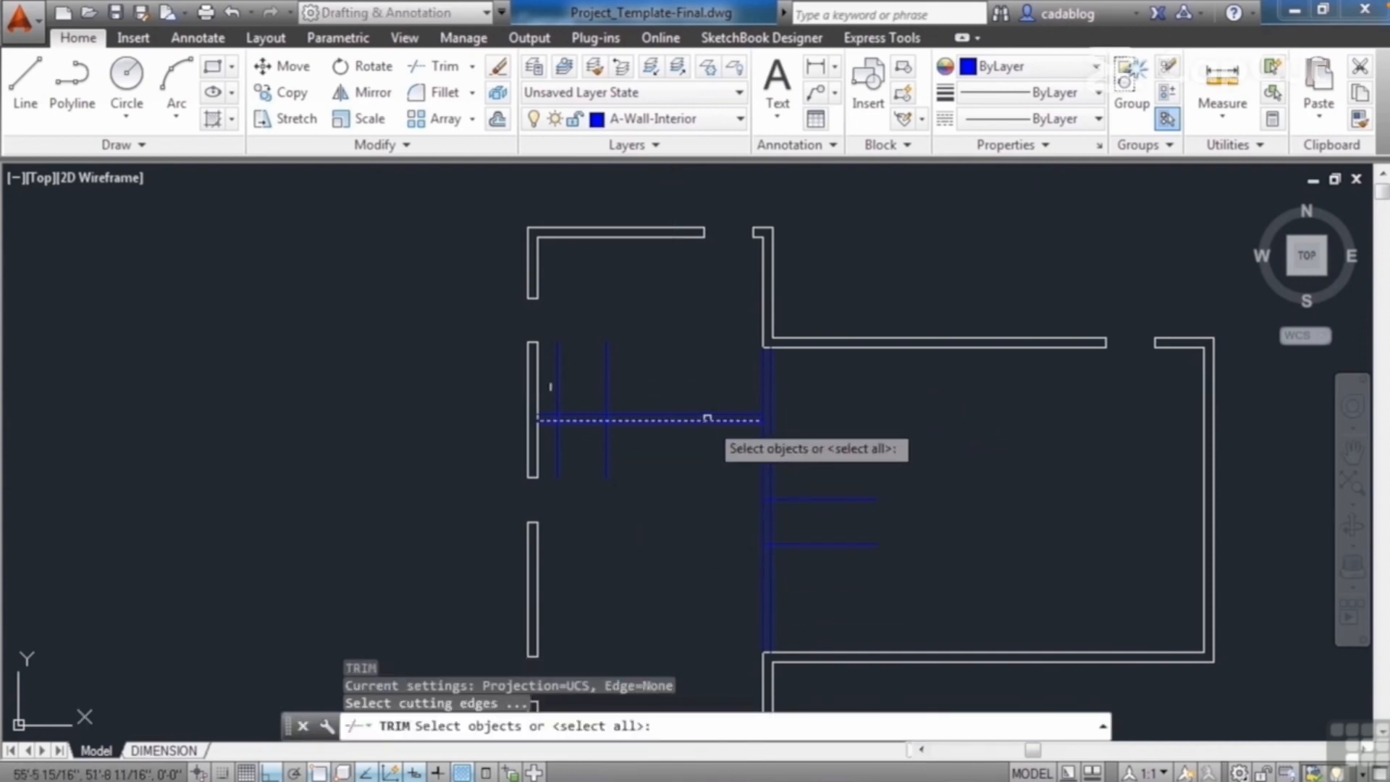
pyautogui.click(840, 379)
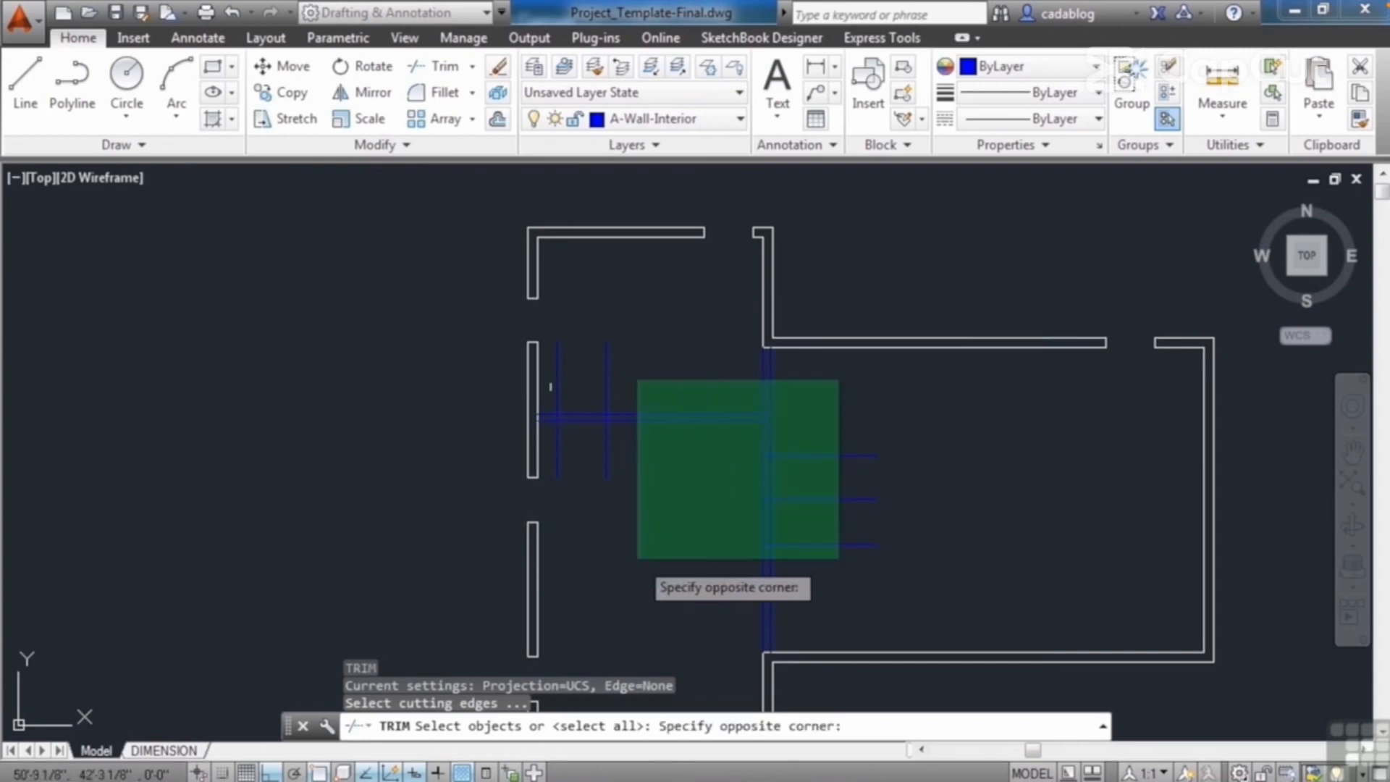
pyautogui.click(549, 596)
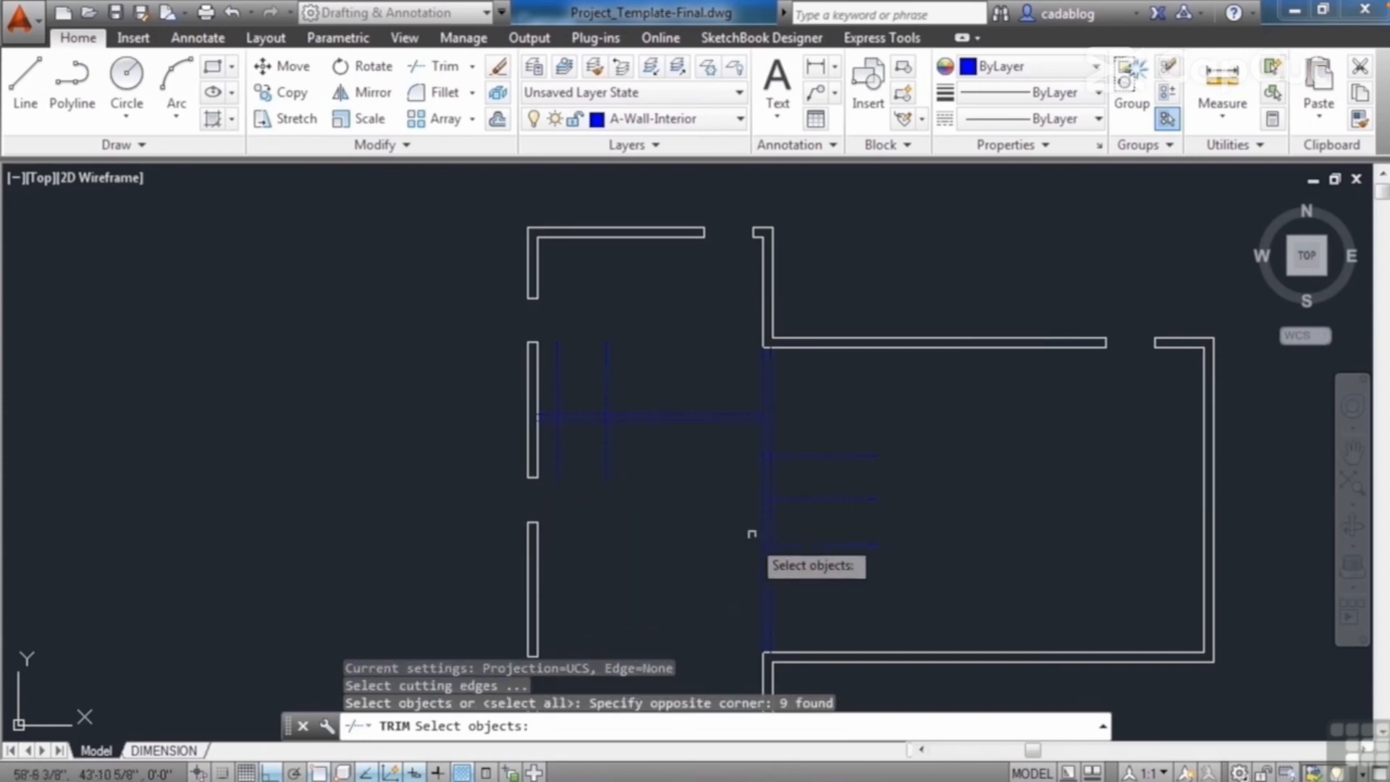
pyautogui.press('Return')
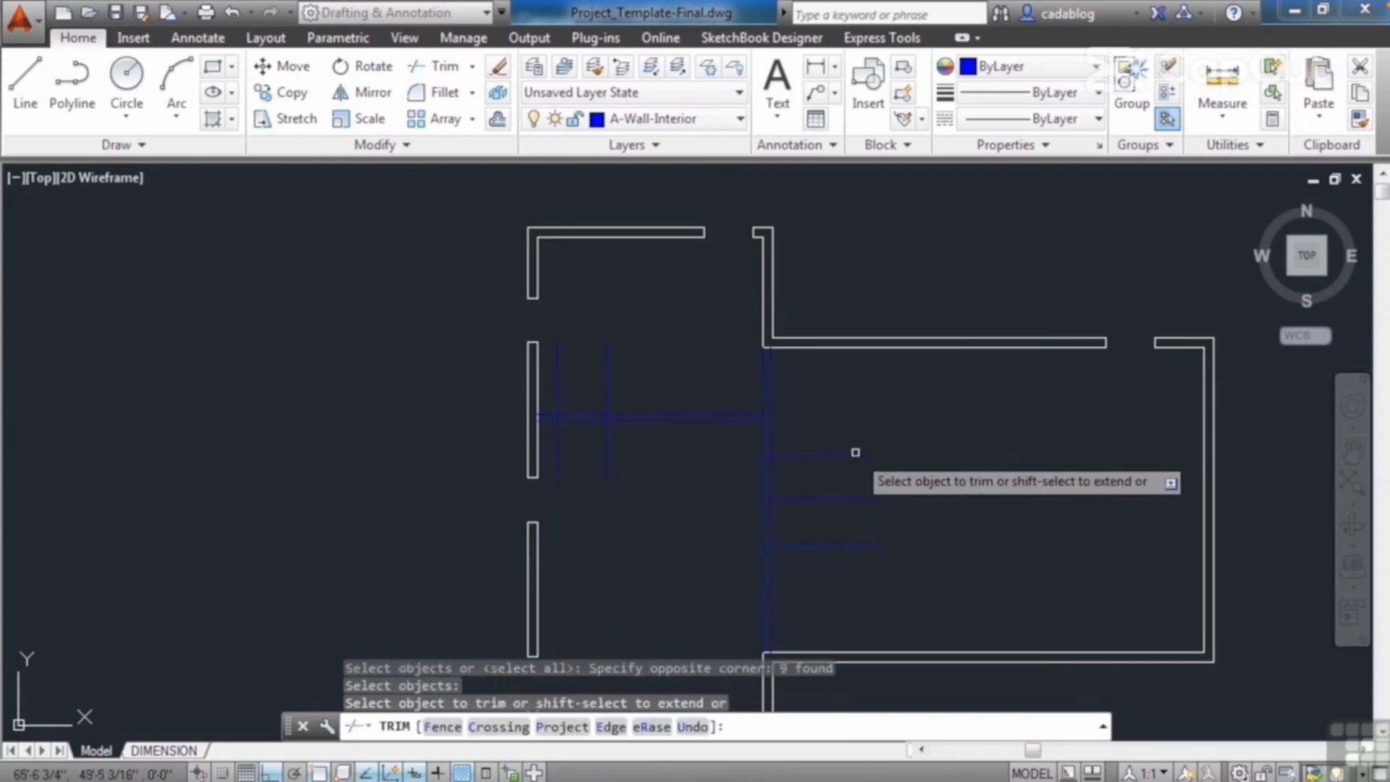
pyautogui.click(839, 555)
pyautogui.click(811, 525)
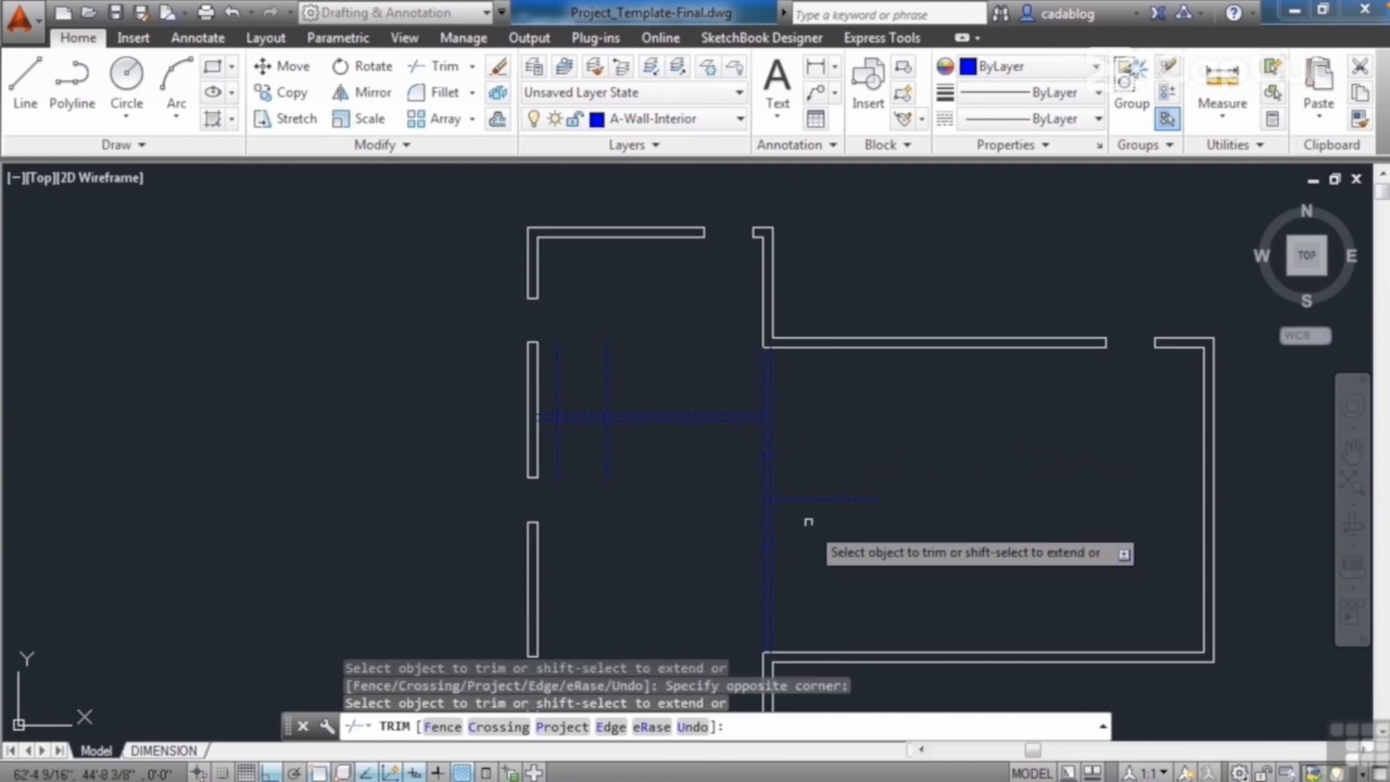
pyautogui.click(800, 515)
pyautogui.click(713, 527)
pyautogui.click(798, 471)
pyautogui.click(757, 492)
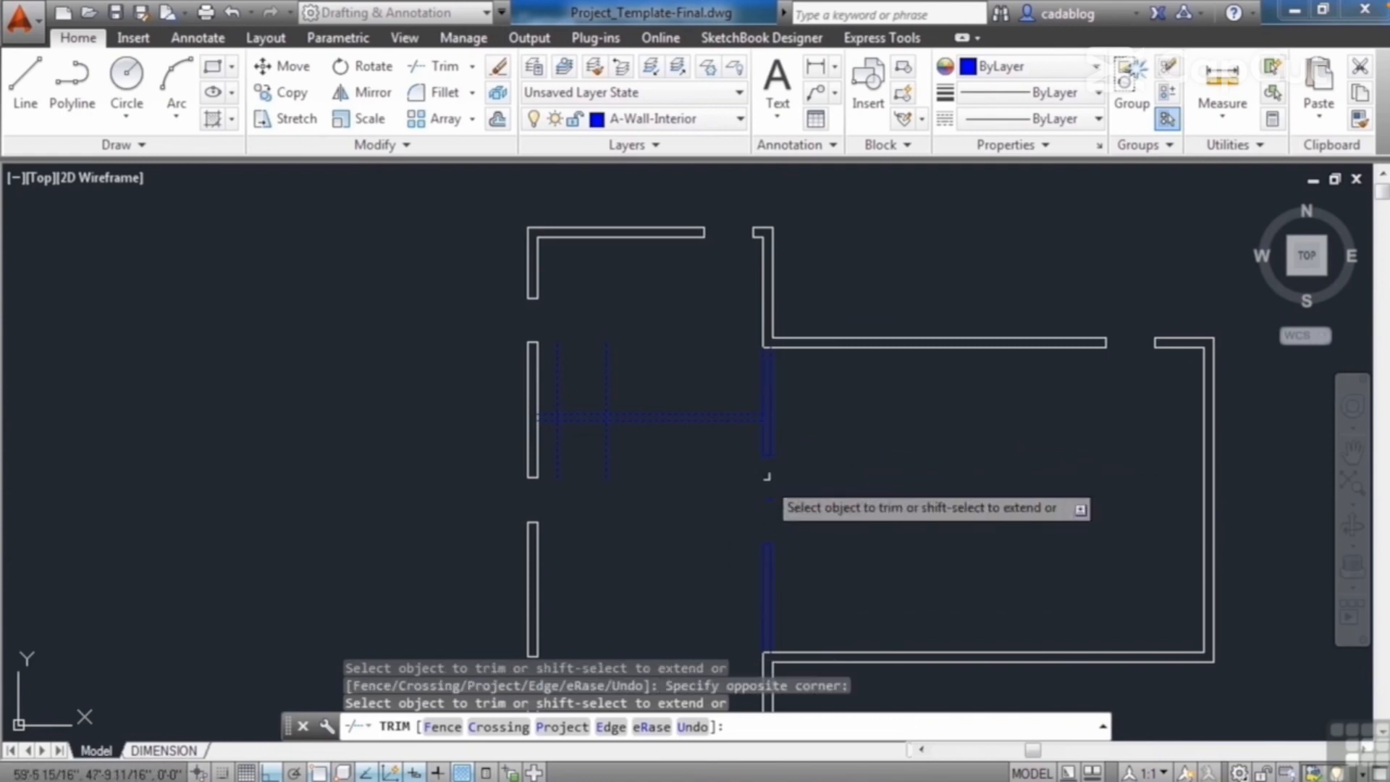
# - Trim the left wing's horizontal interior wall between the two vertical opening lines and cut their ends back to the wall faces
pyautogui.scroll(5, 753, 470)
pyautogui.scroll(-3, 720, 401)
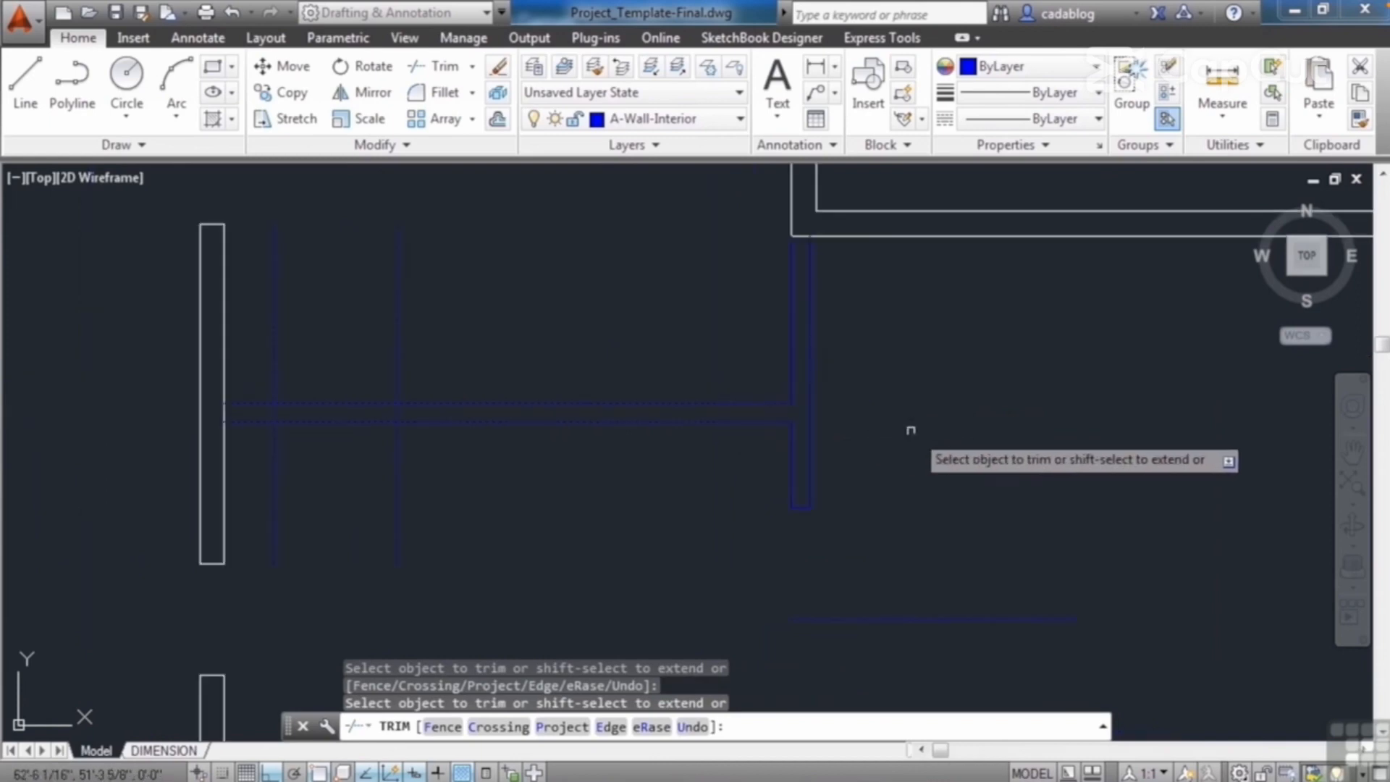
pyautogui.click(477, 330)
pyautogui.click(263, 356)
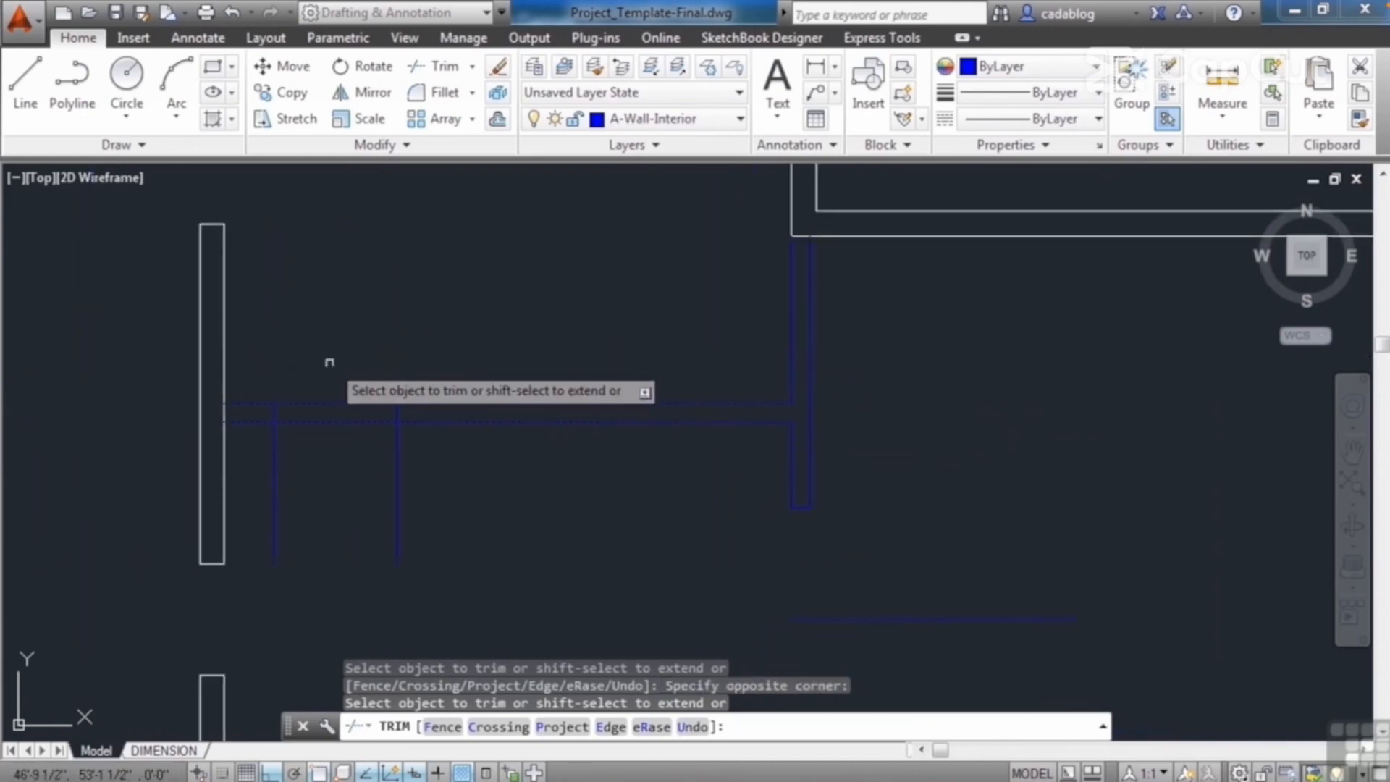
pyautogui.click(329, 362)
pyautogui.click(307, 484)
pyautogui.click(435, 480)
pyautogui.click(253, 521)
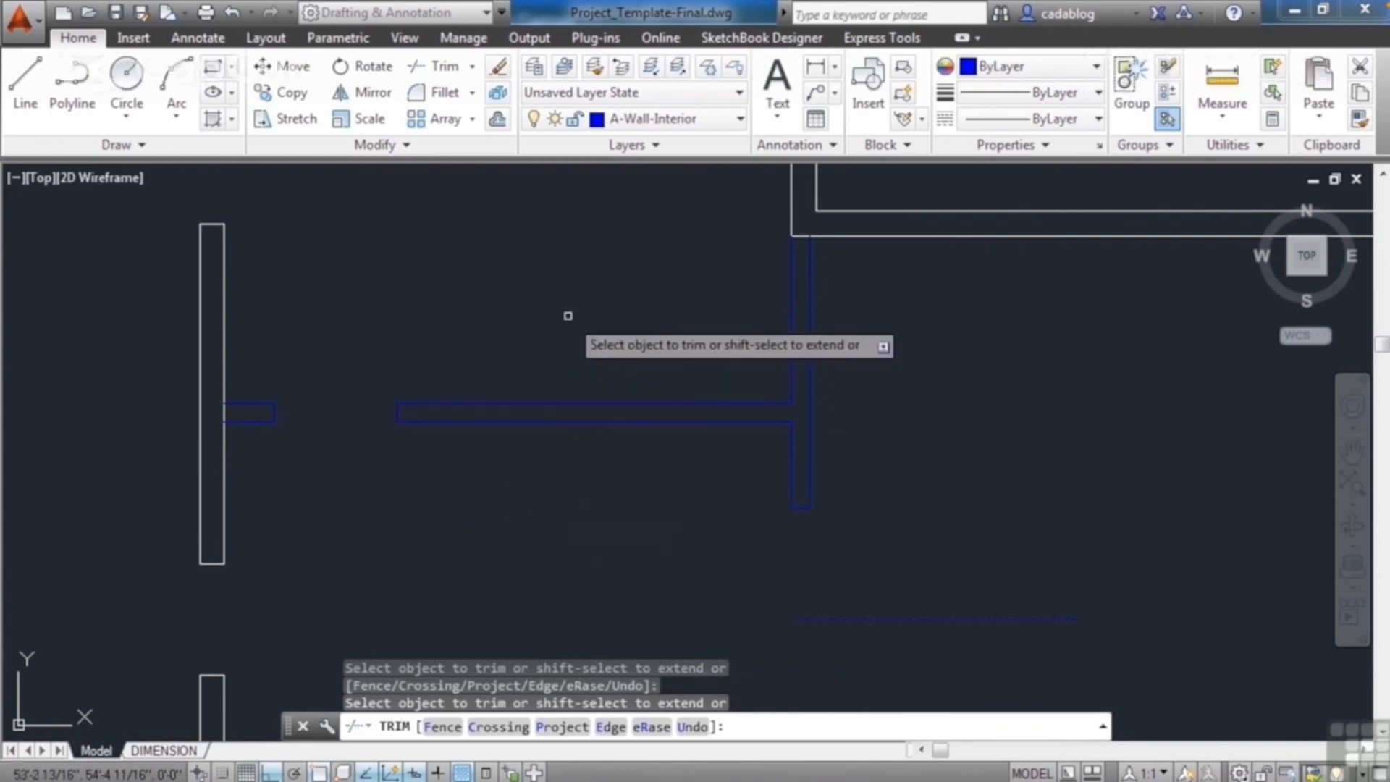
# - Delete the leftover horizontal midpoint line in the vertical interior wall's opening
pyautogui.scroll(-4, 569, 319)
pyautogui.press('Return')
pyautogui.click(696, 437)
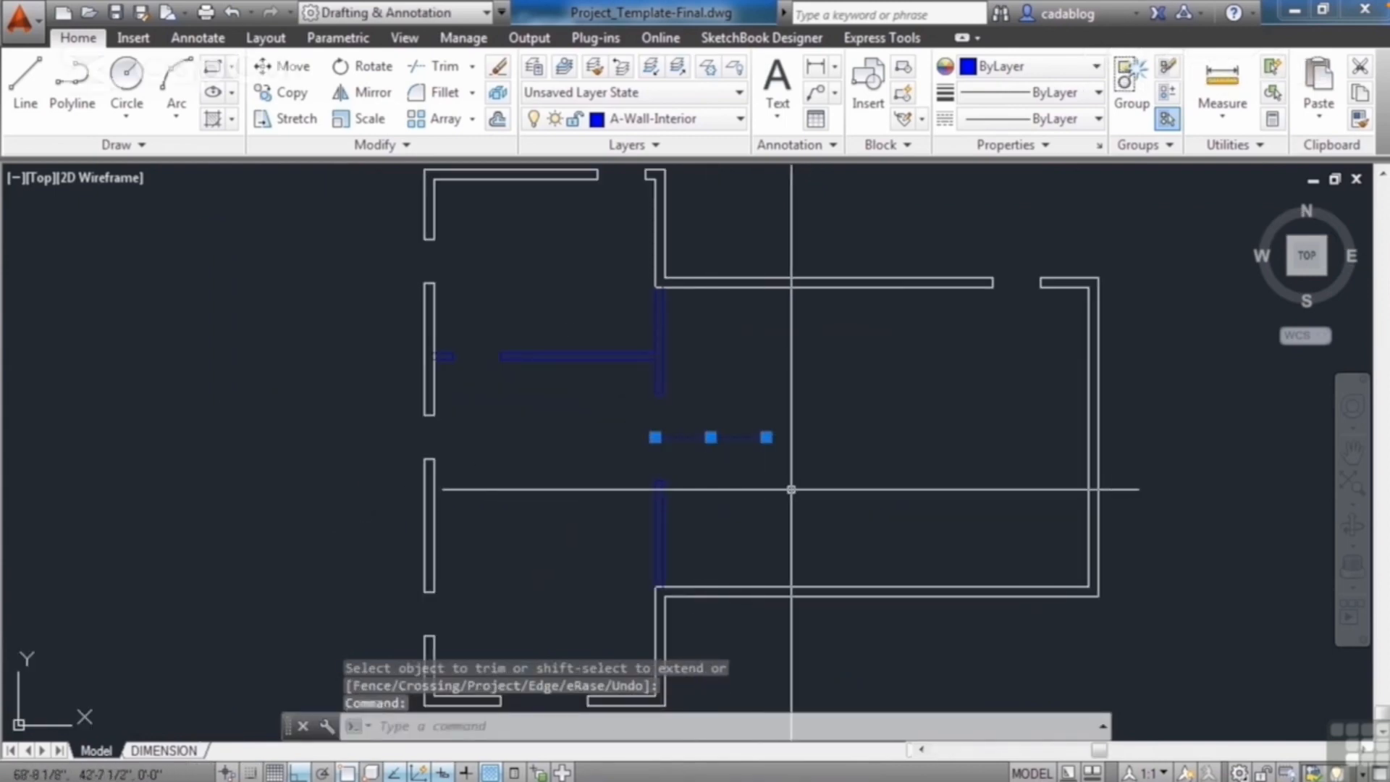
pyautogui.press('Delete')
pyautogui.scroll(-2, 630, 414)
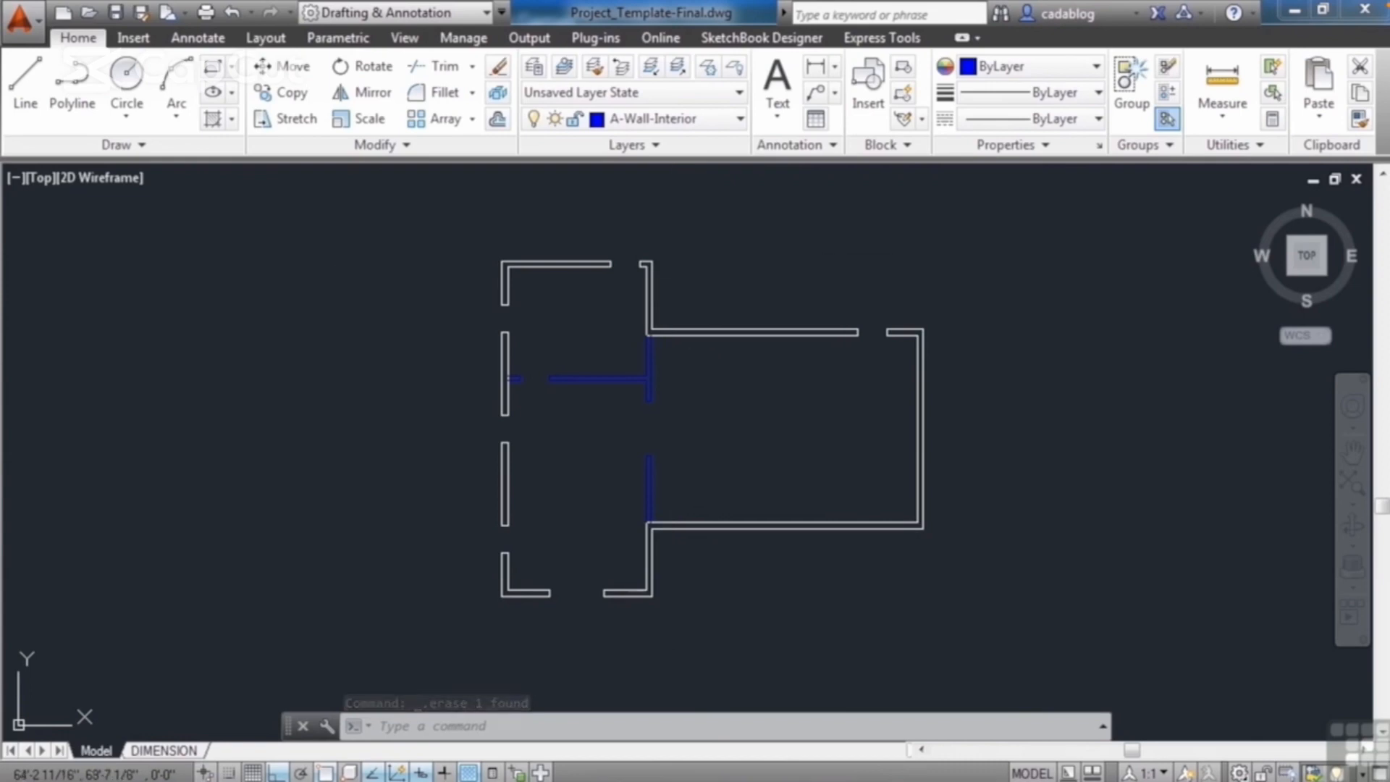
# - Make A-Walls-Hatch the current layer and set up an ANSI31 hatch with a 30 degree angle and a scale of 10
pyautogui.click(729, 124)
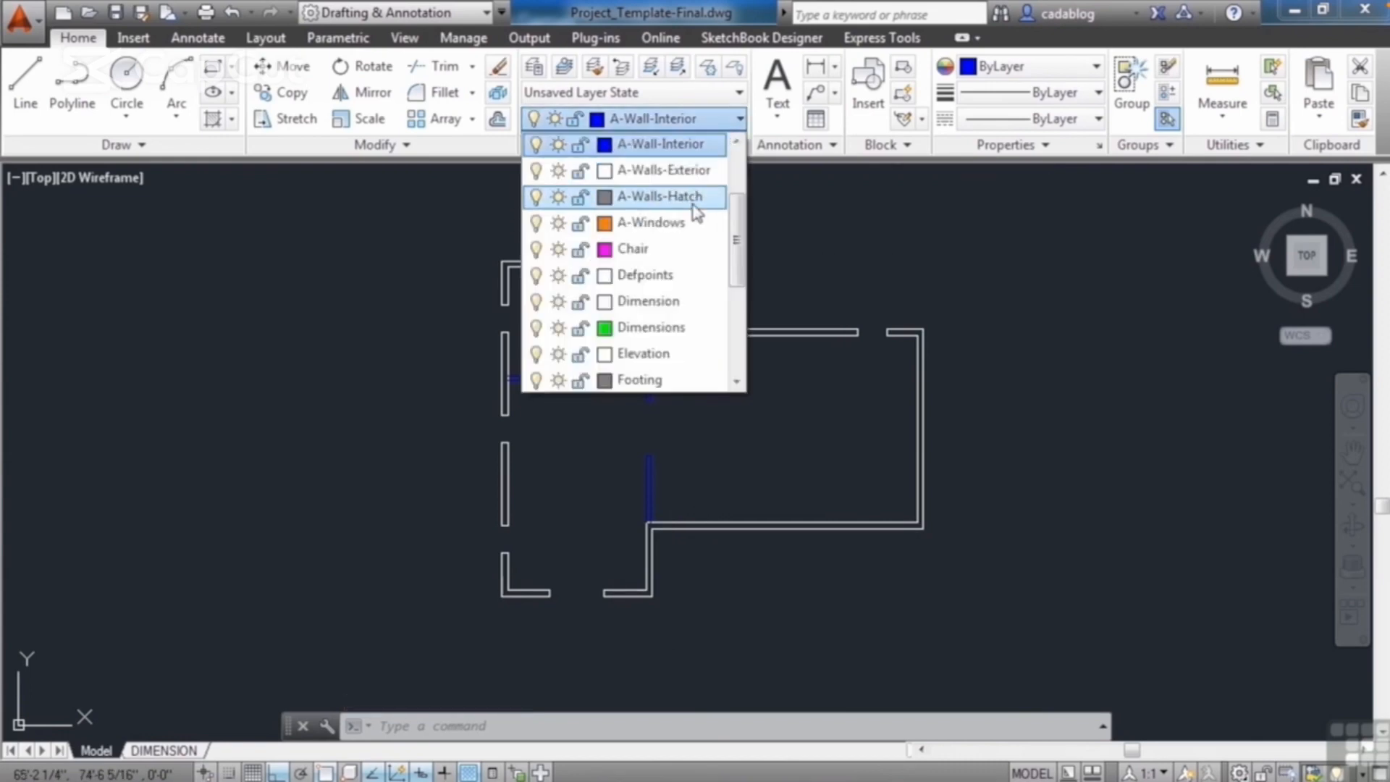
pyautogui.click(655, 200)
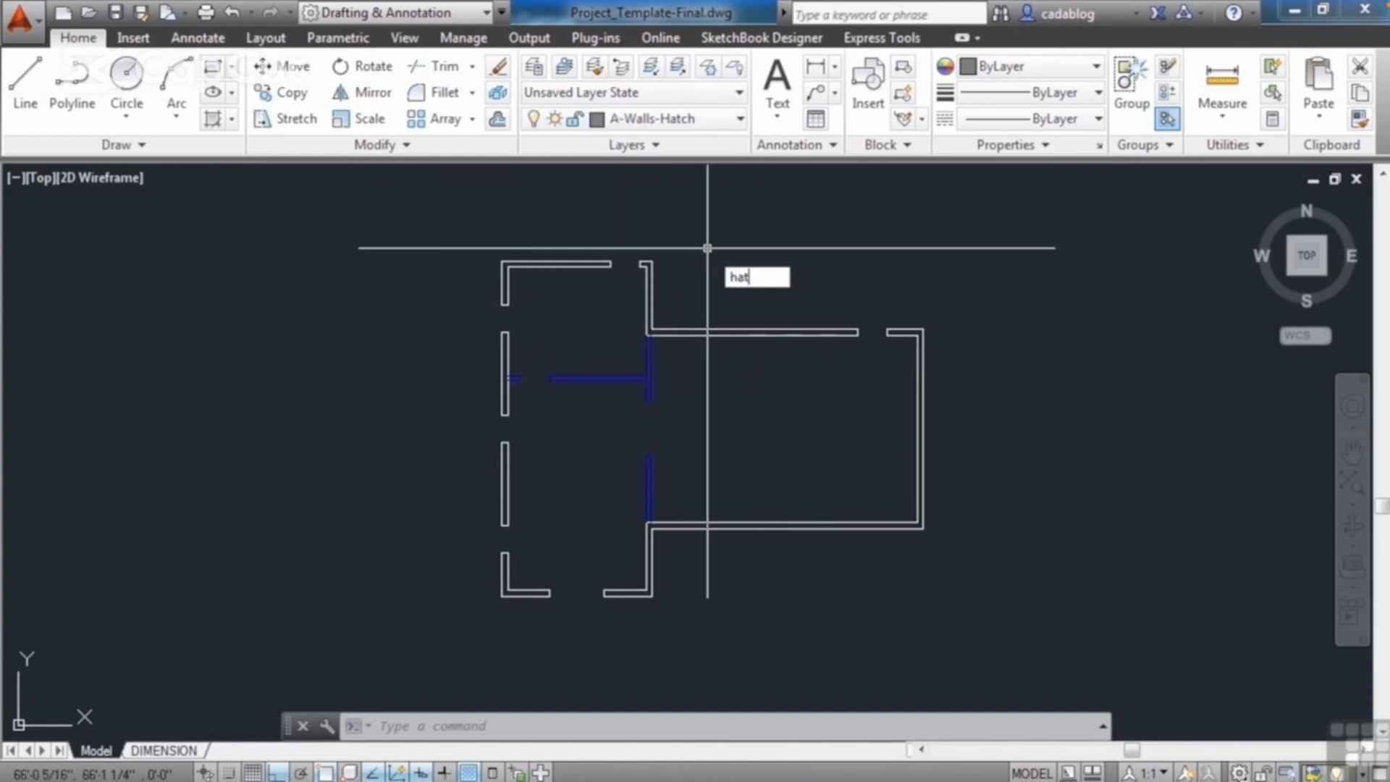
pyautogui.write('ch')
pyautogui.press('Return')
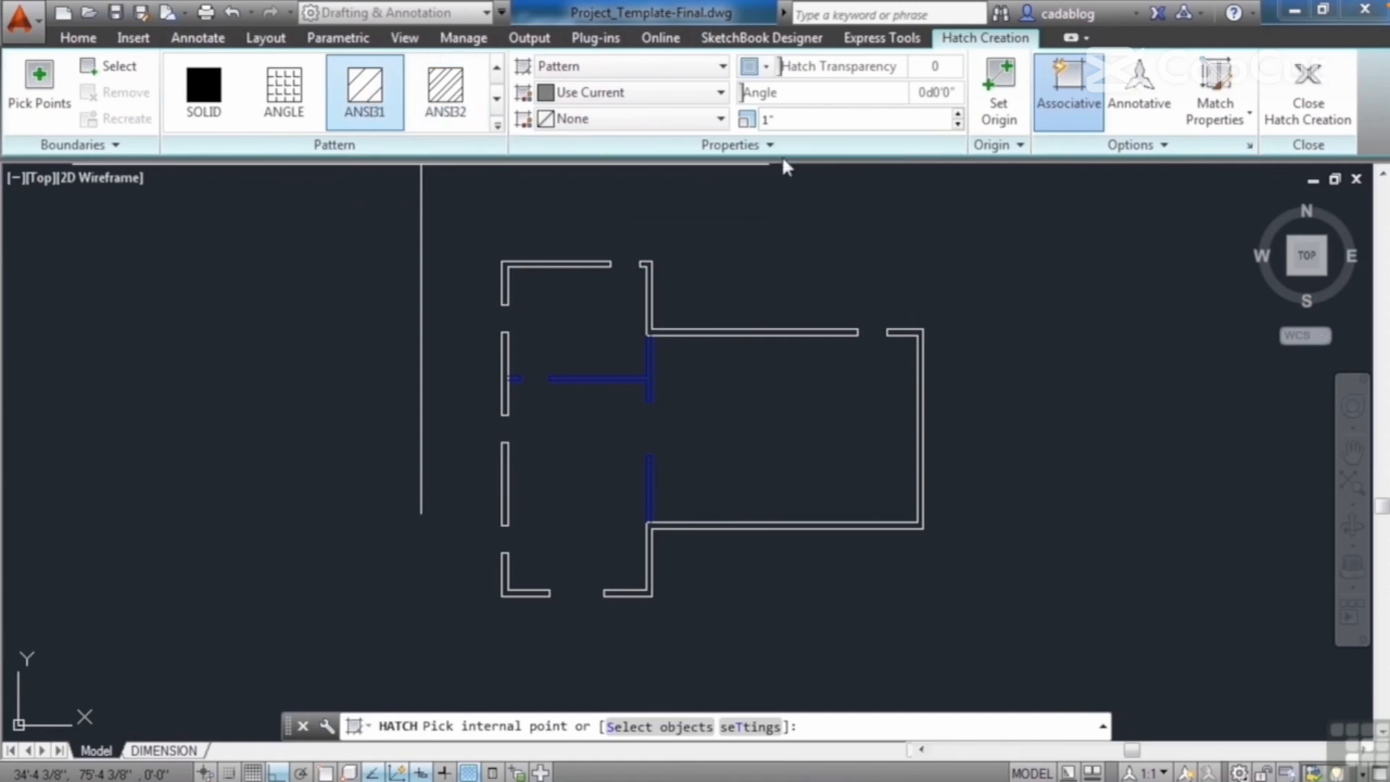
pyautogui.click(816, 92)
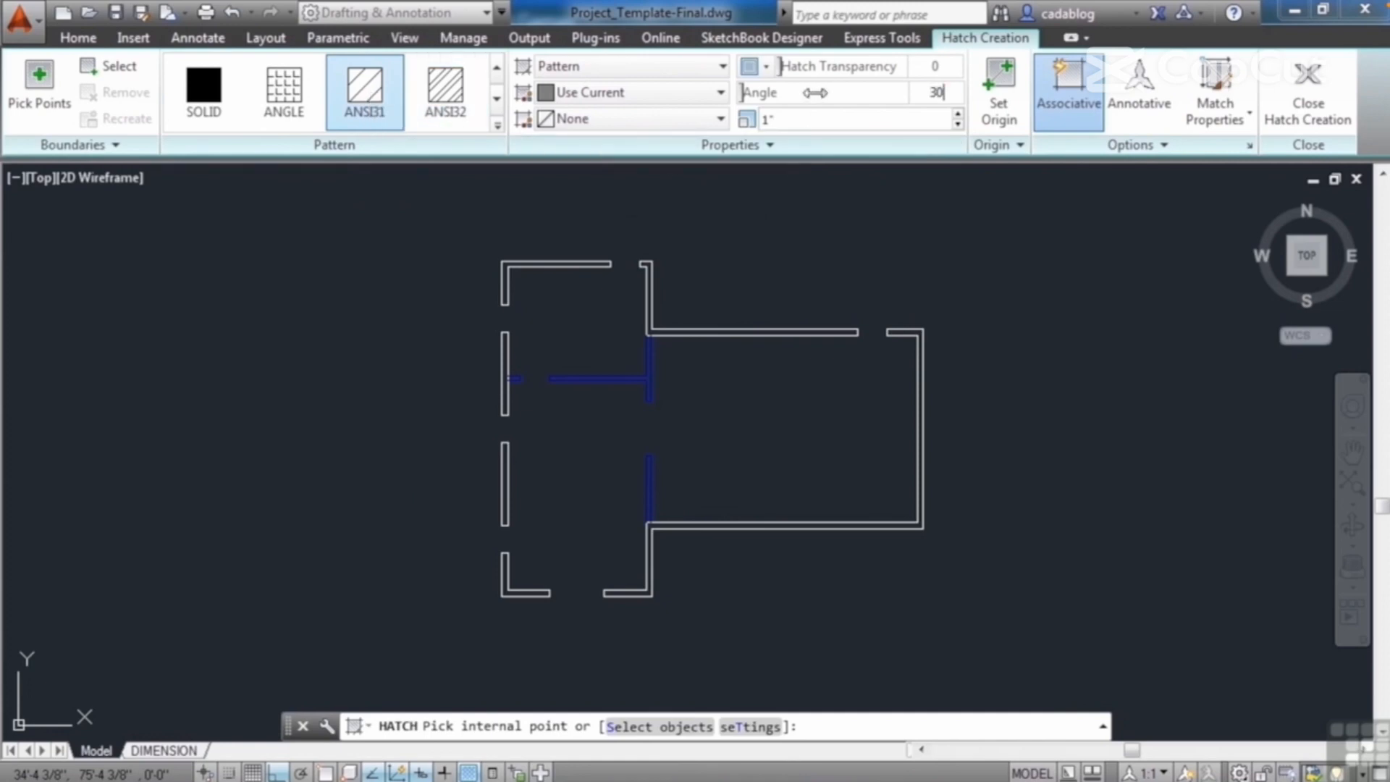
pyautogui.write('30')
pyautogui.click(844, 121)
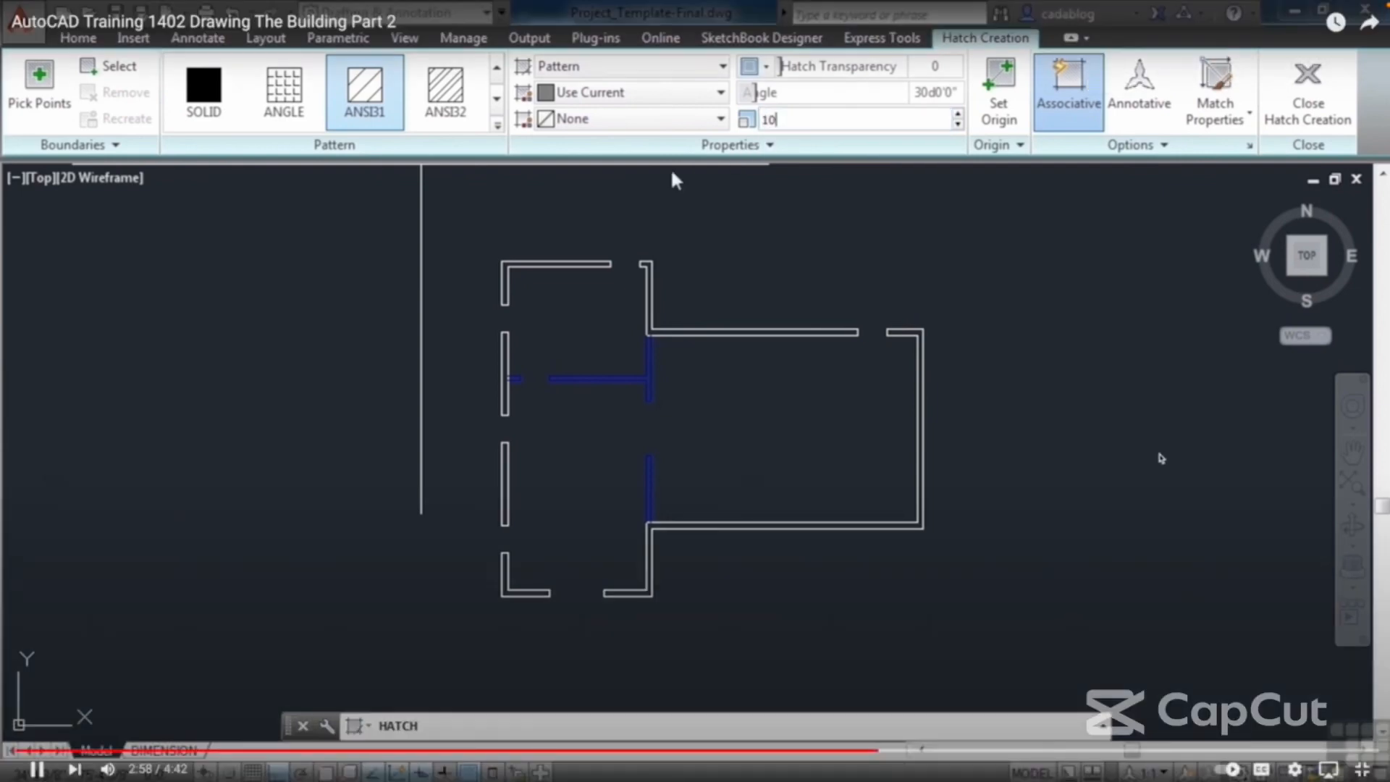
# - Add the L-shaped exterior wall section at the plan's upper-left corner to the hatch
pyautogui.click(39, 85)
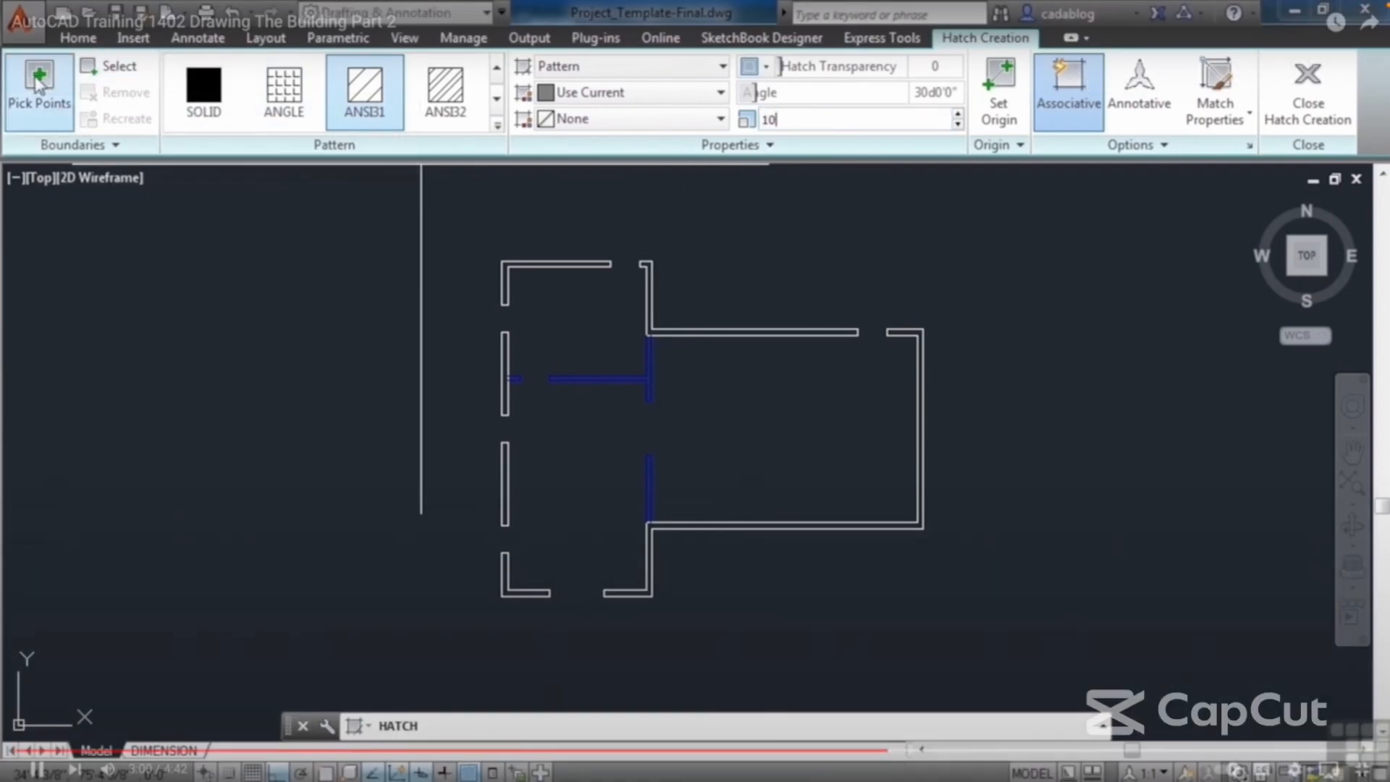
pyautogui.scroll(4, 467, 221)
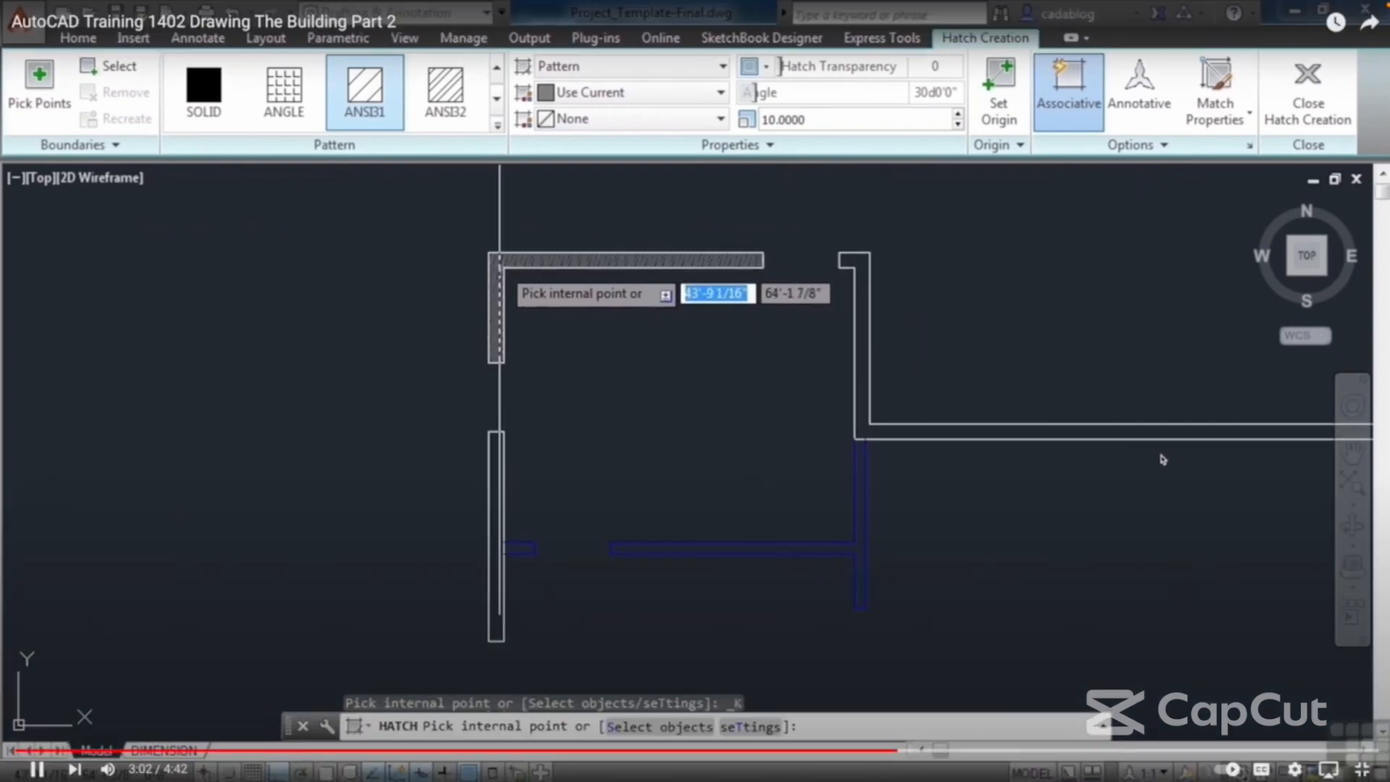
pyautogui.click(482, 255)
pyautogui.click(486, 258)
# - Add the two straight exterior wall sections on the plan's left side and the L-shaped lower-left corner to the hatch
pyautogui.scroll(-6, 486, 255)
pyautogui.scroll(4, 486, 407)
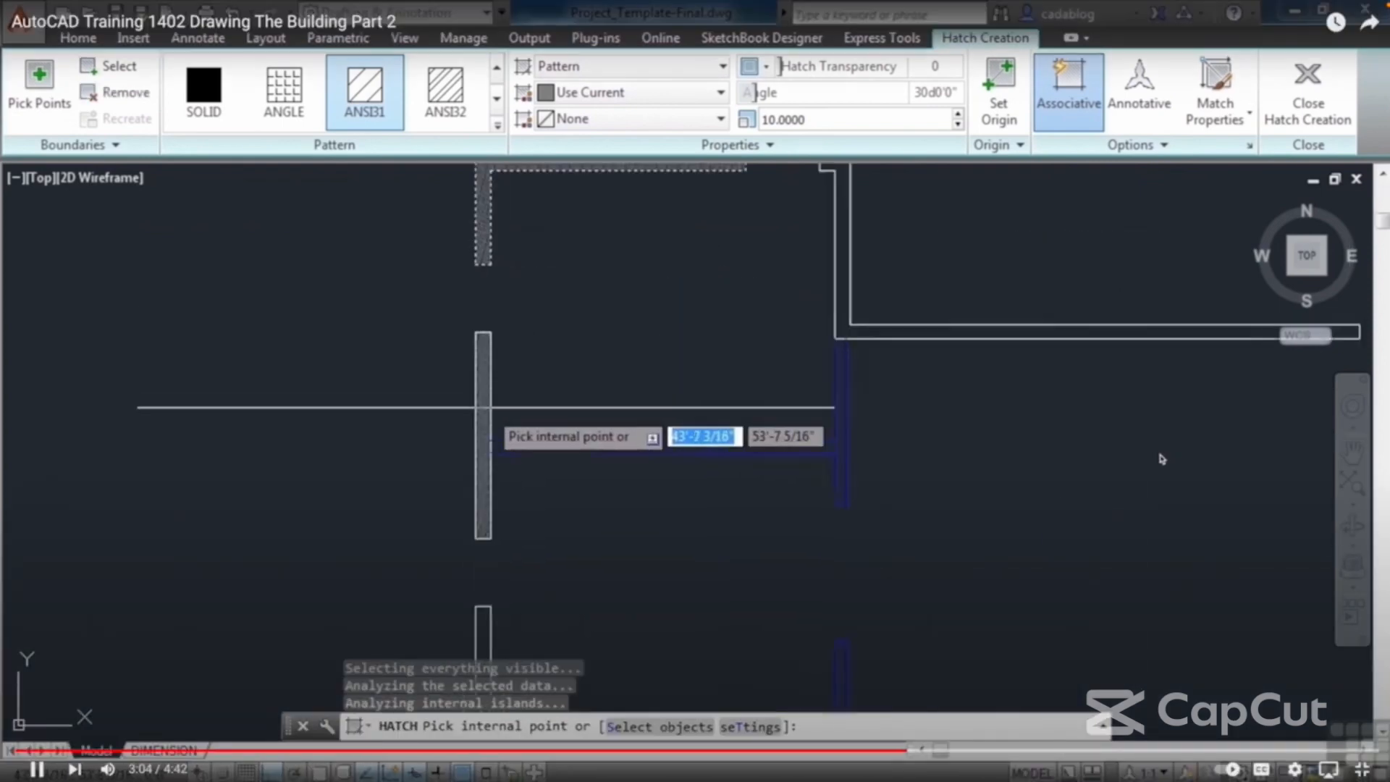
pyautogui.click(481, 393)
pyautogui.scroll(-5, 514, 257)
pyautogui.scroll(5, 494, 497)
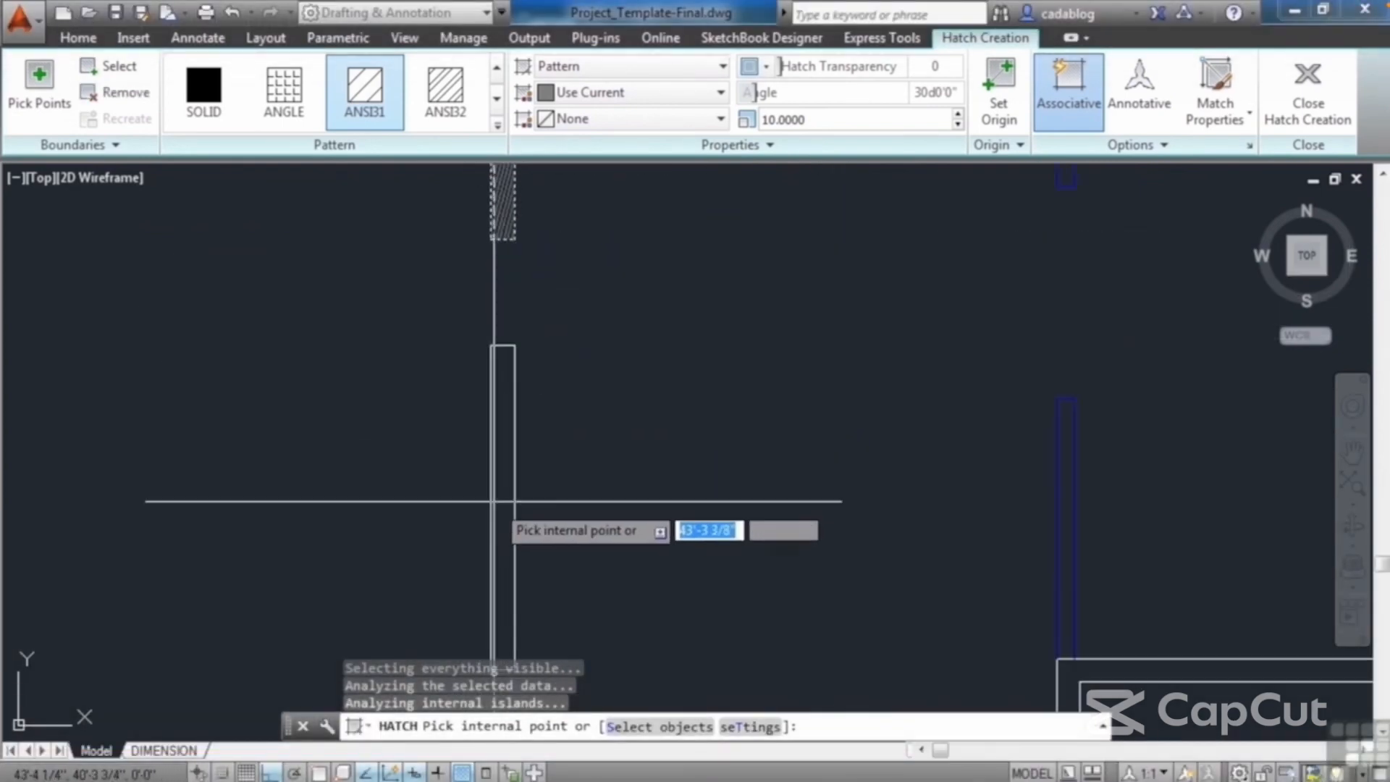
pyautogui.click(501, 501)
pyautogui.scroll(-5, 497, 222)
pyautogui.scroll(5, 506, 395)
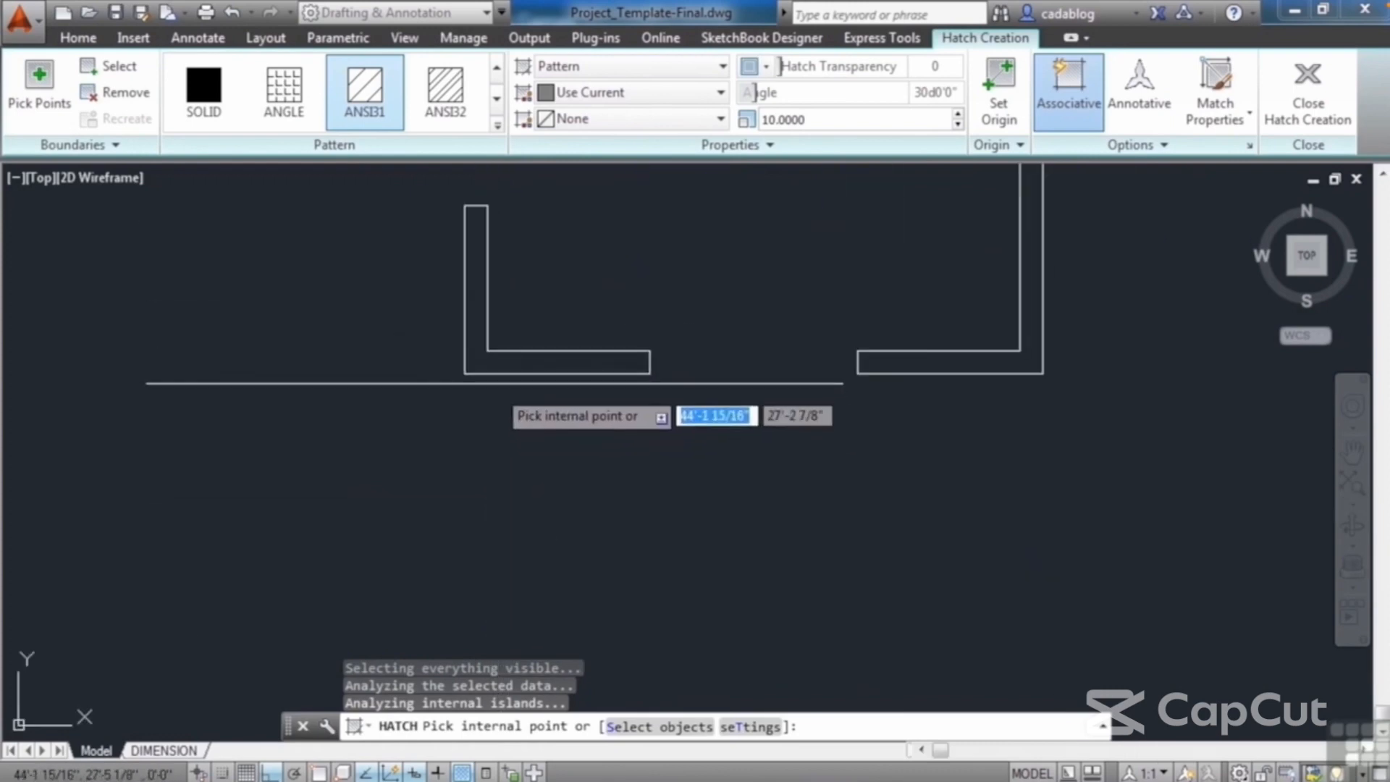
pyautogui.click(491, 365)
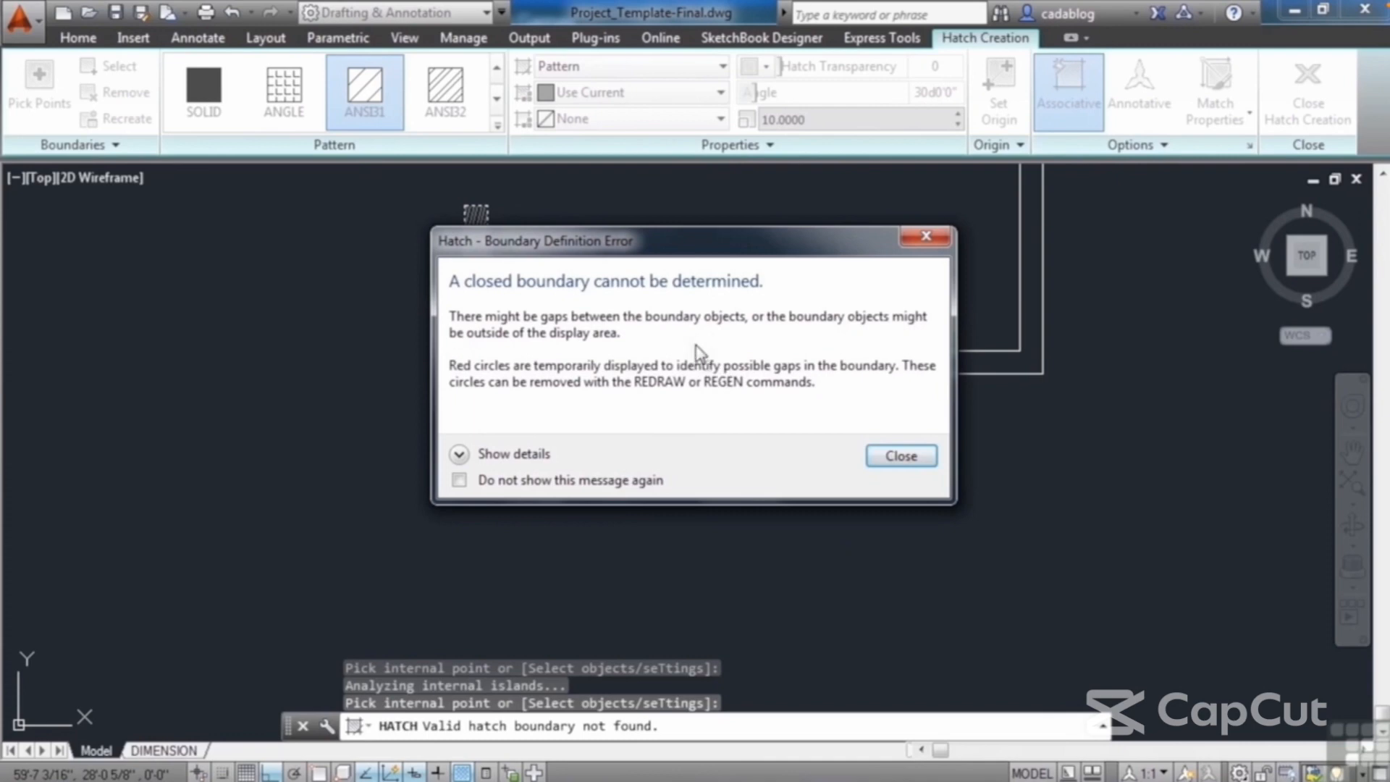
pyautogui.click(901, 456)
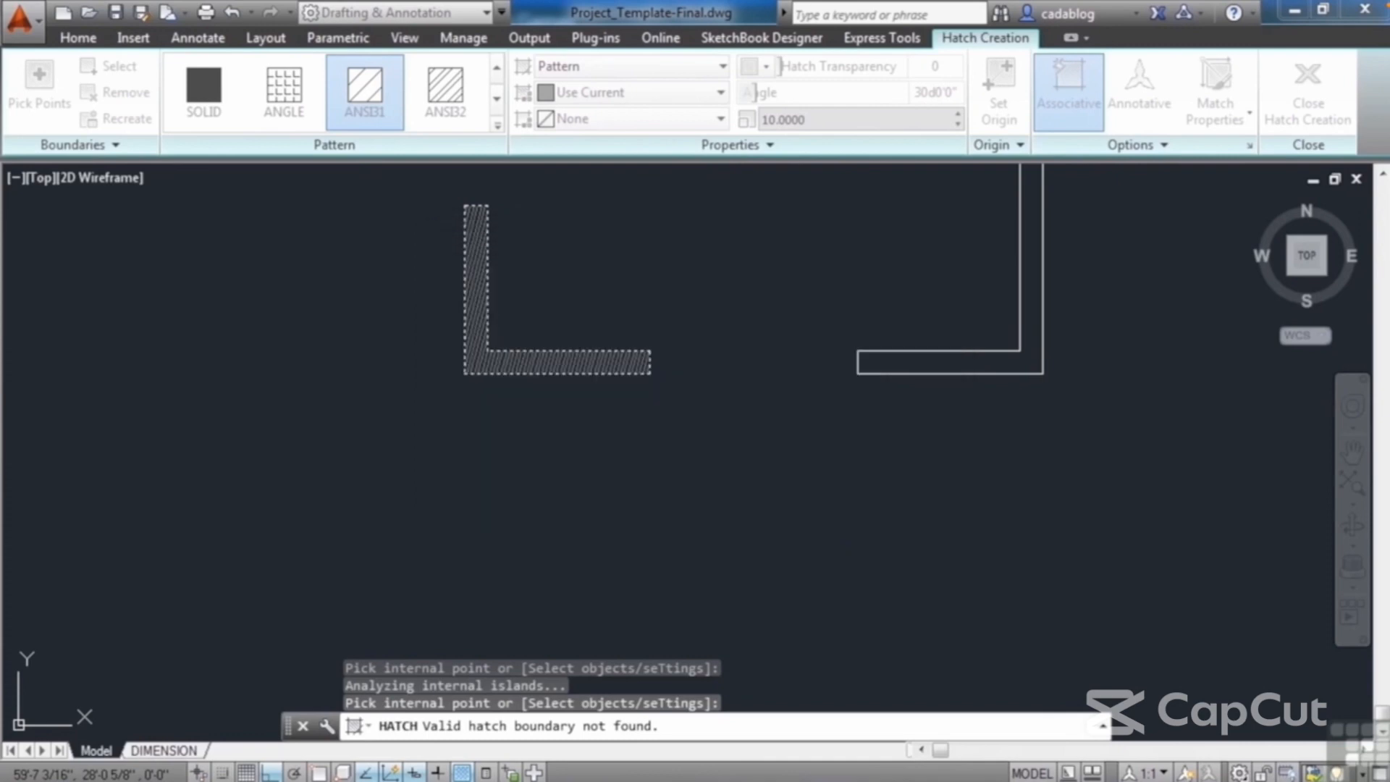
# - Add the remaining exterior walls to the hatch: the lower-right section with the right wing's outline, and the upper inner-corner section
pyautogui.scroll(-3, 796, 420)
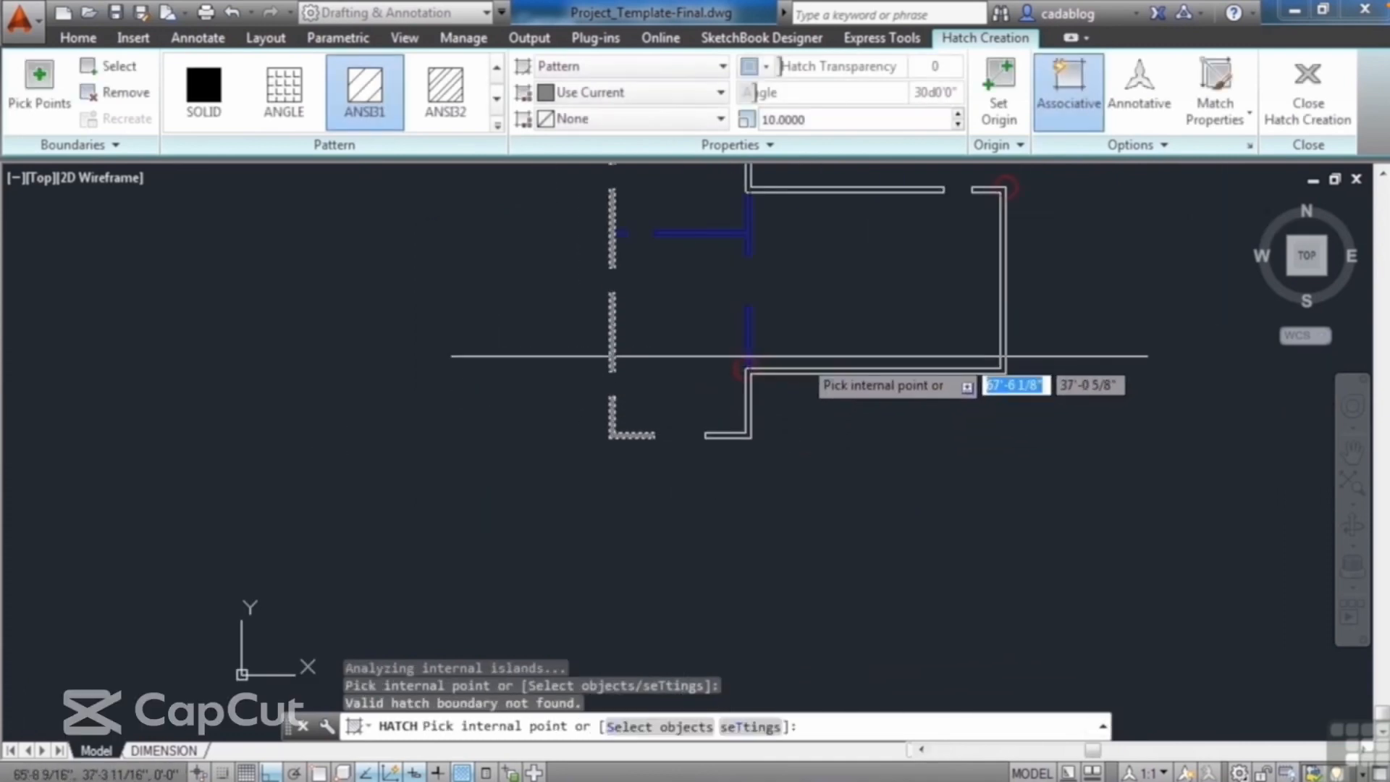
pyautogui.scroll(4, 782, 355)
pyautogui.scroll(-4, 628, 424)
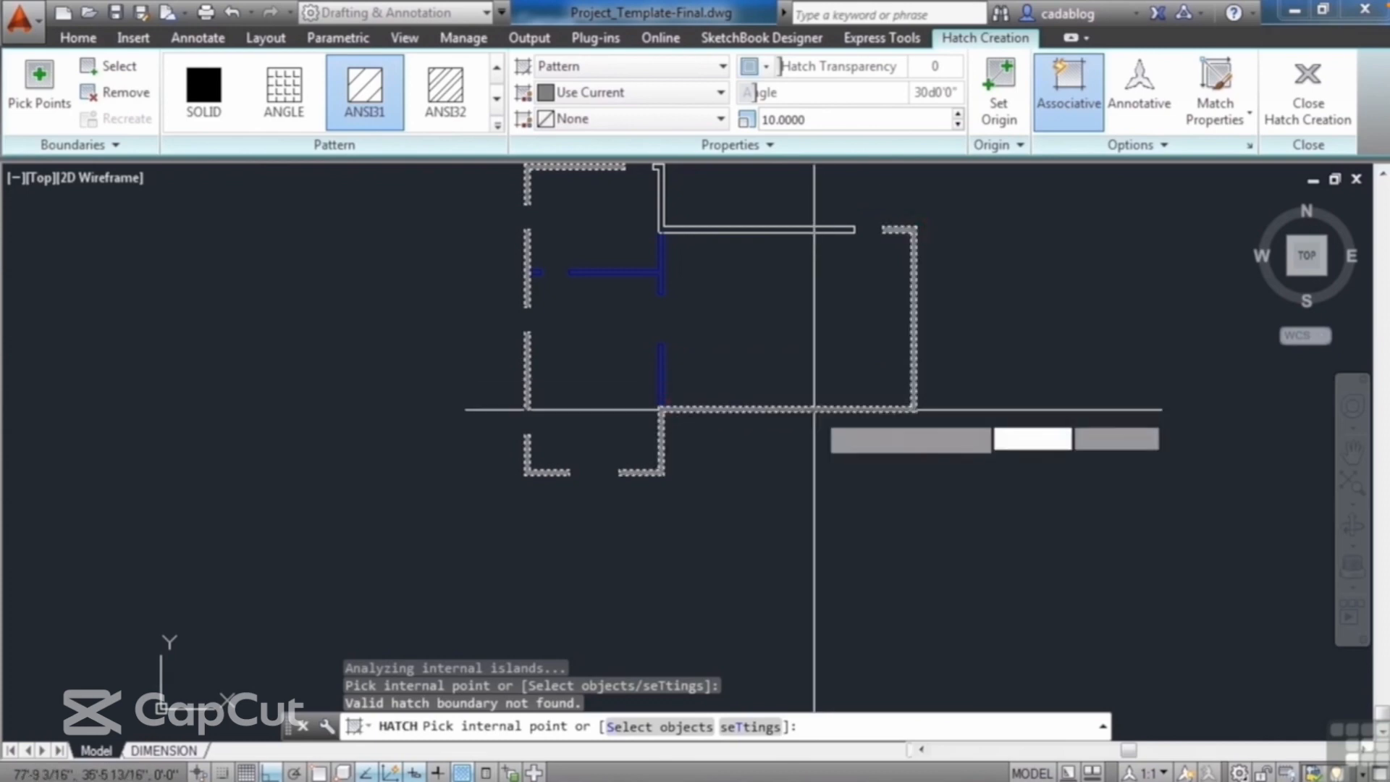
pyautogui.scroll(5, 684, 438)
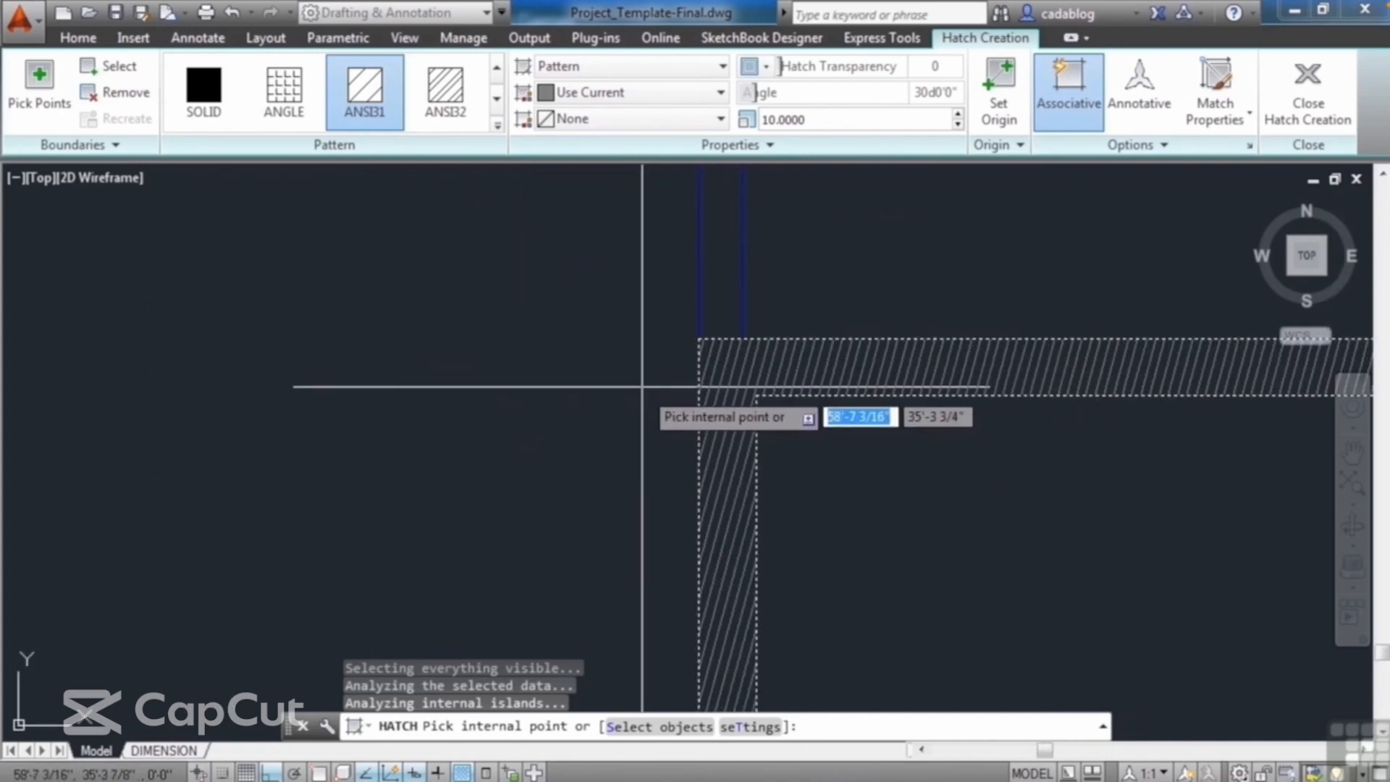
pyautogui.scroll(-4, 664, 458)
pyautogui.scroll(-3, 642, 458)
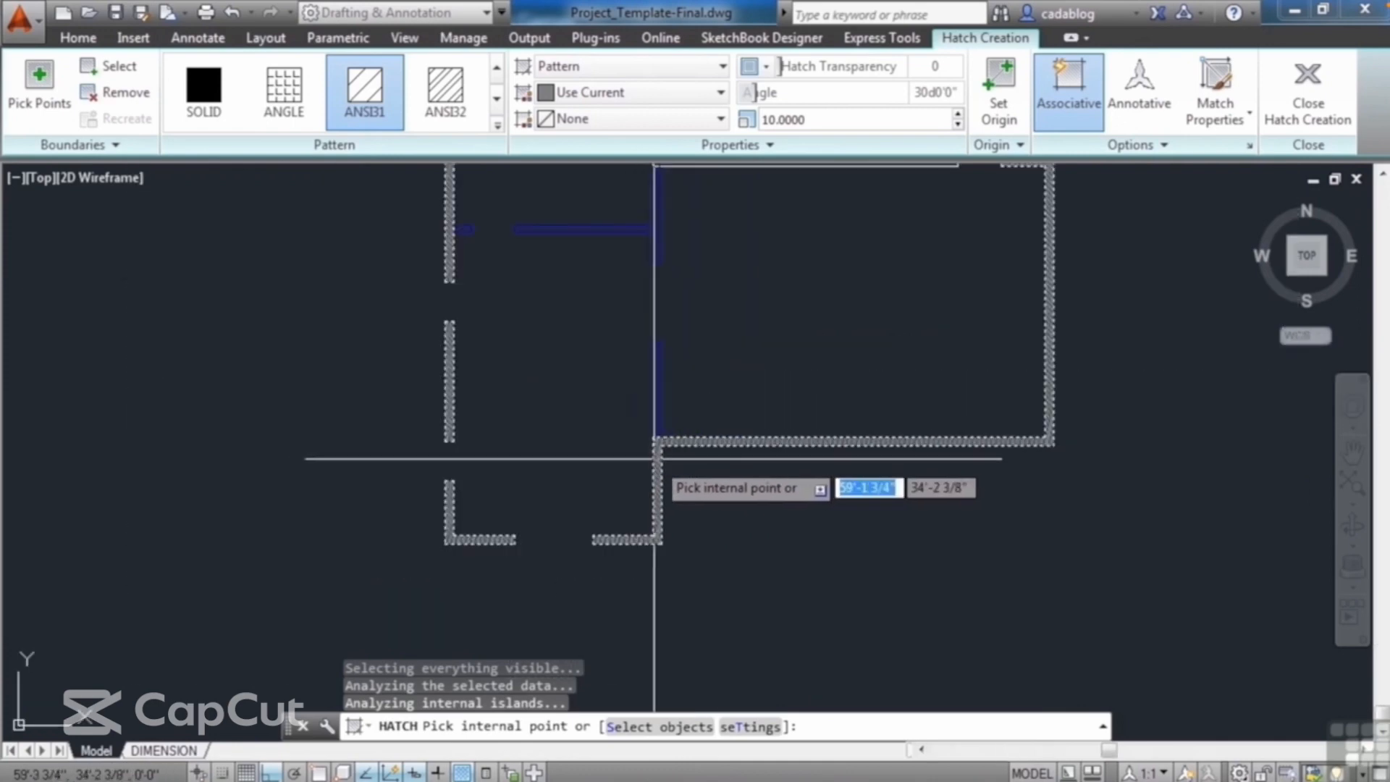
pyautogui.scroll(2, 724, 255)
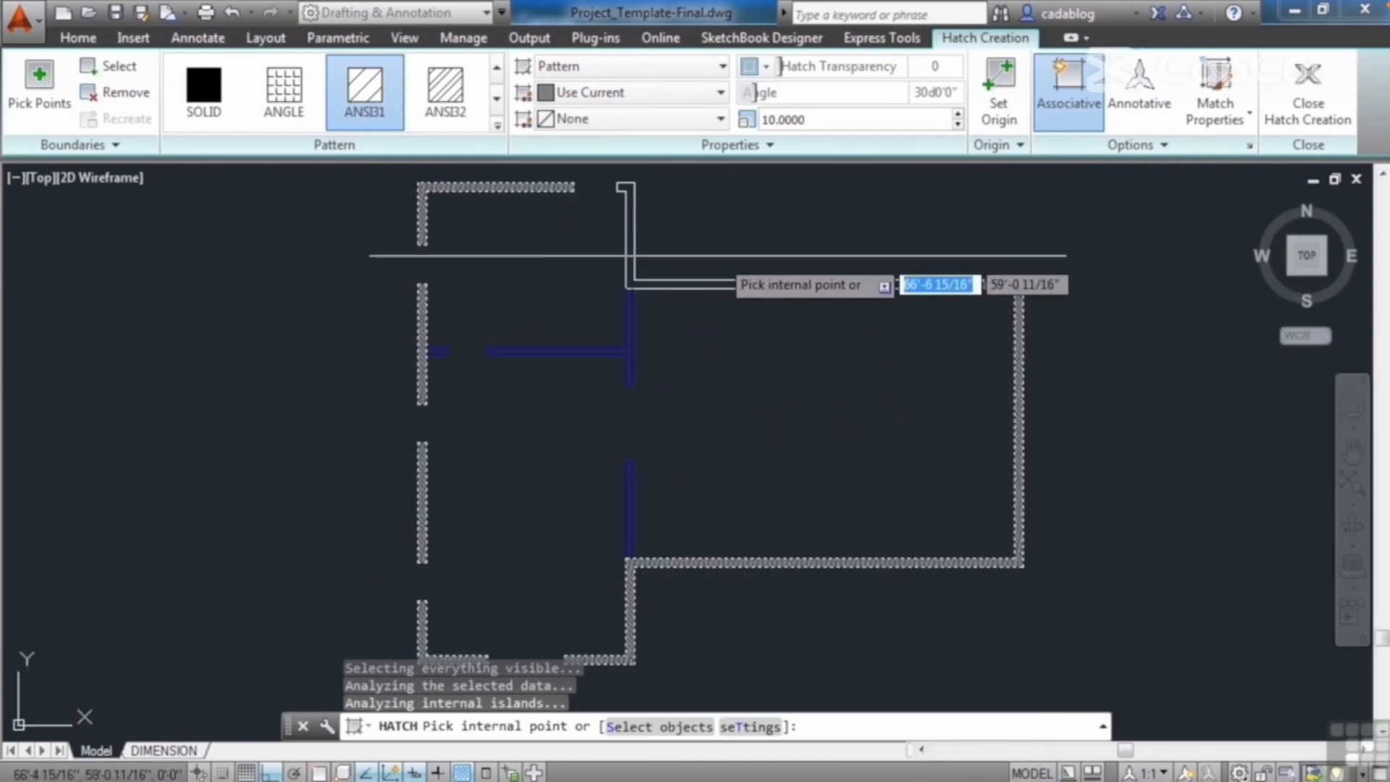
pyautogui.scroll(-2, 746, 347)
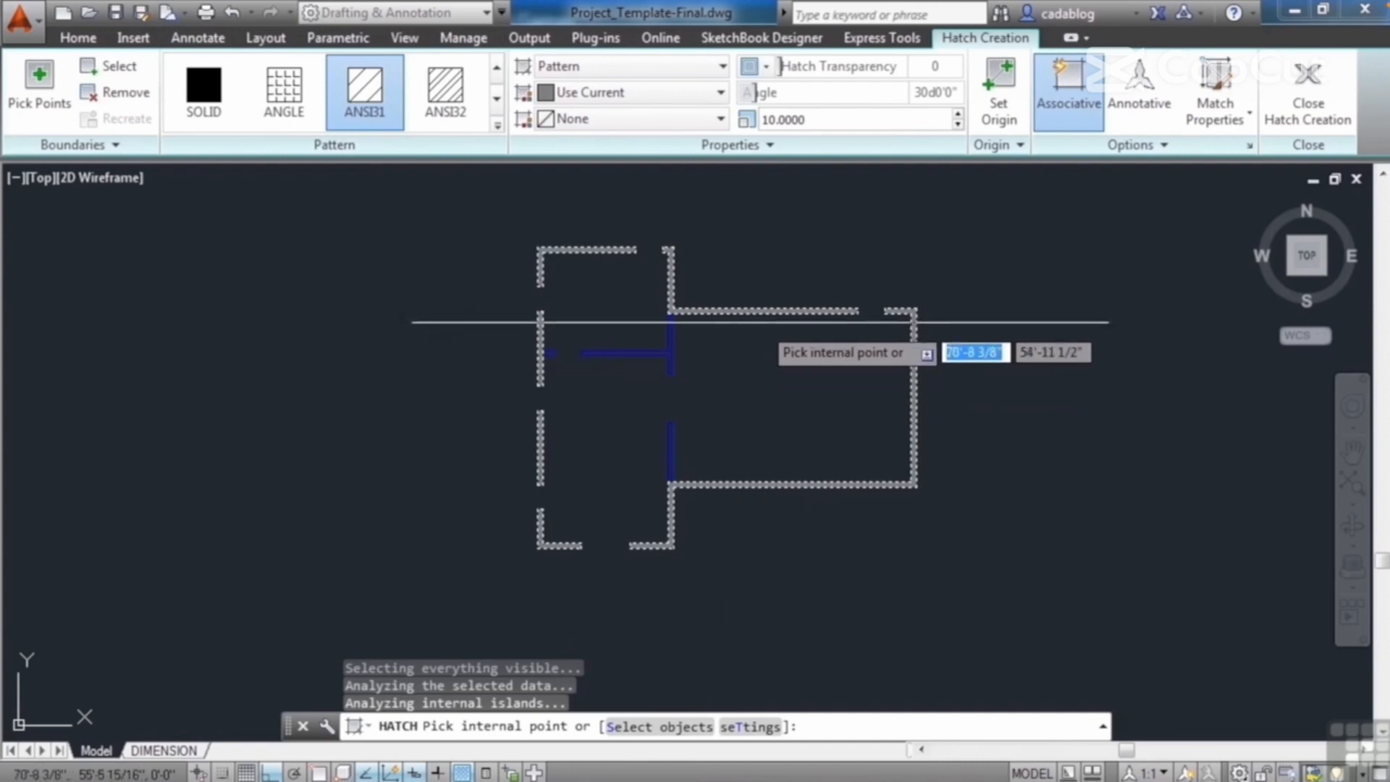
# - Set the exterior wall hatch's scale to 20 and finish the hatch
pyautogui.scroll(4, 766, 293)
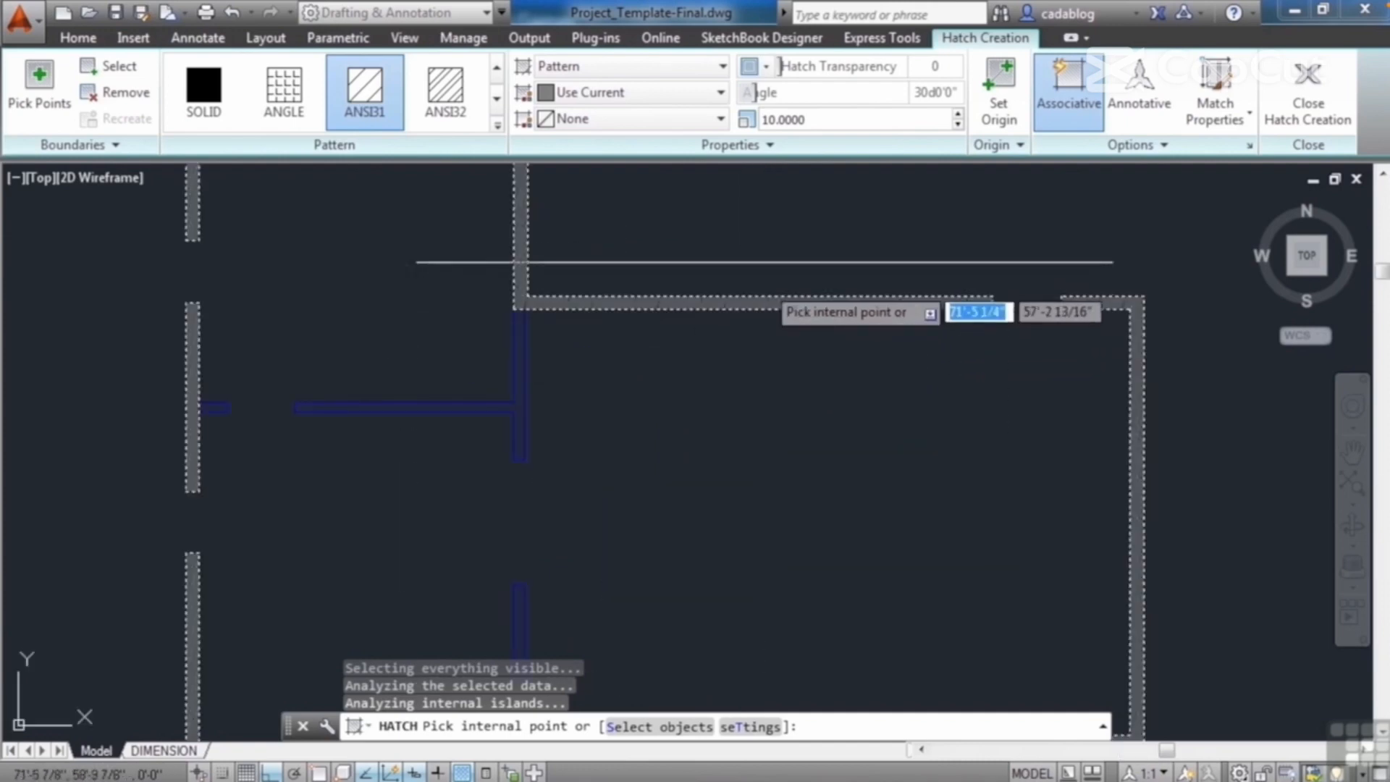
pyautogui.click(816, 118)
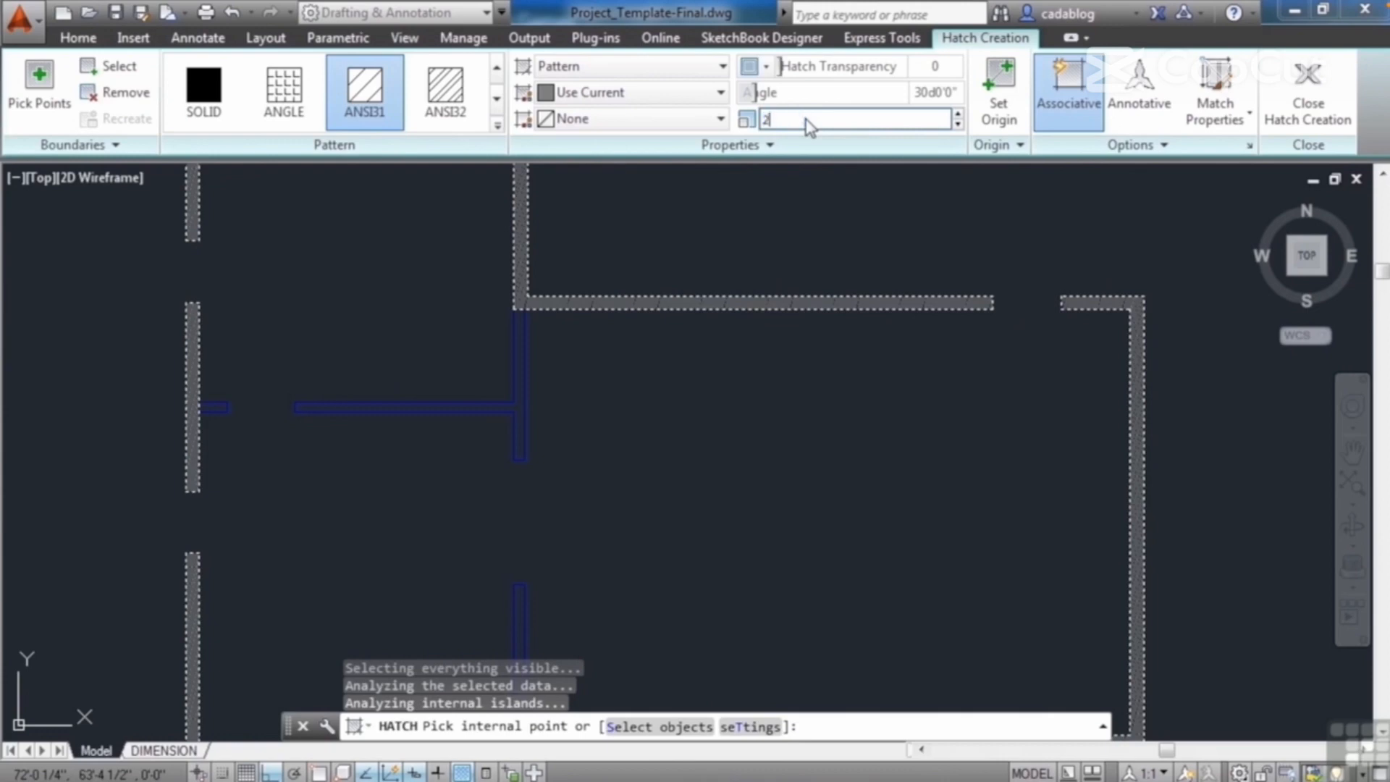
pyautogui.press('Tab')
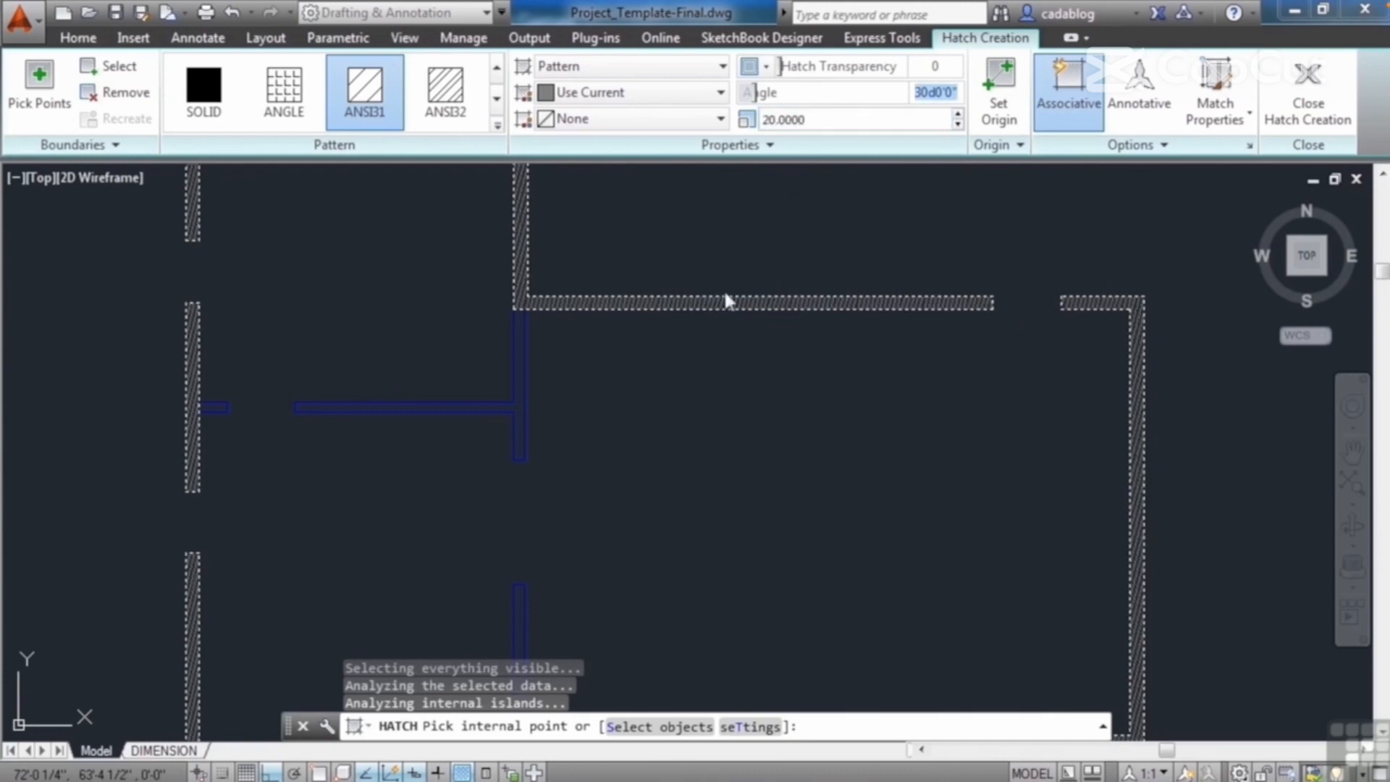
pyautogui.click(756, 356)
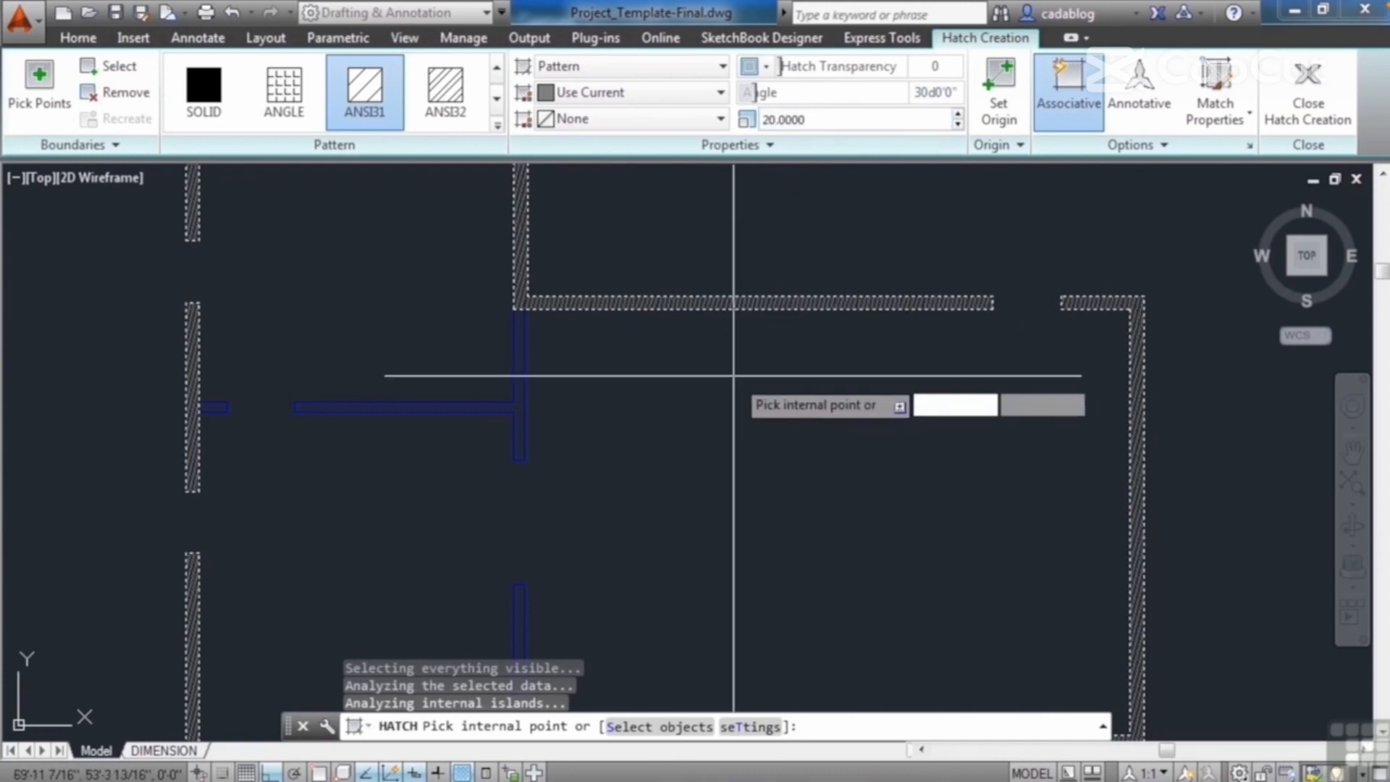
pyautogui.press('Return')
pyautogui.scroll(-4, 733, 375)
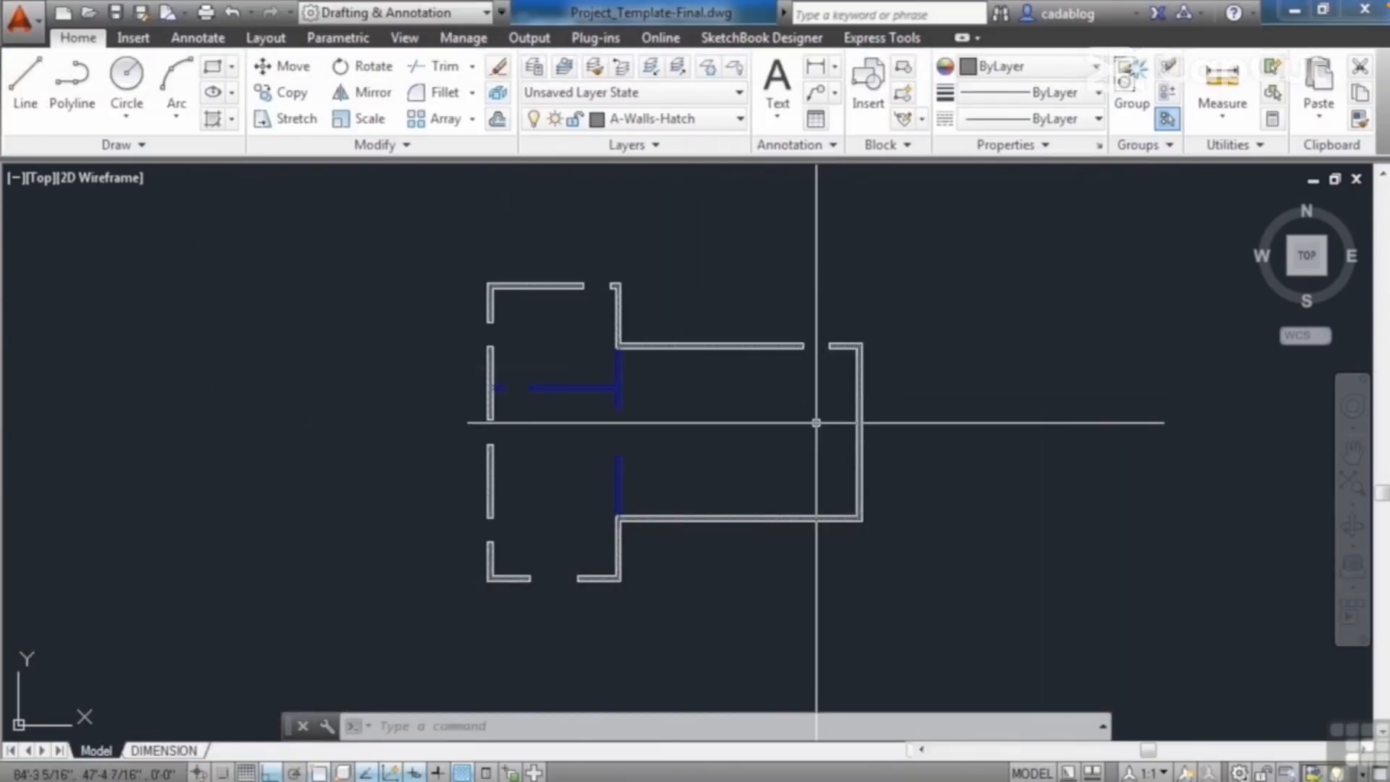
# - Offset the inner face line of the right wing's end wall 2' into the room
pyautogui.write('o')
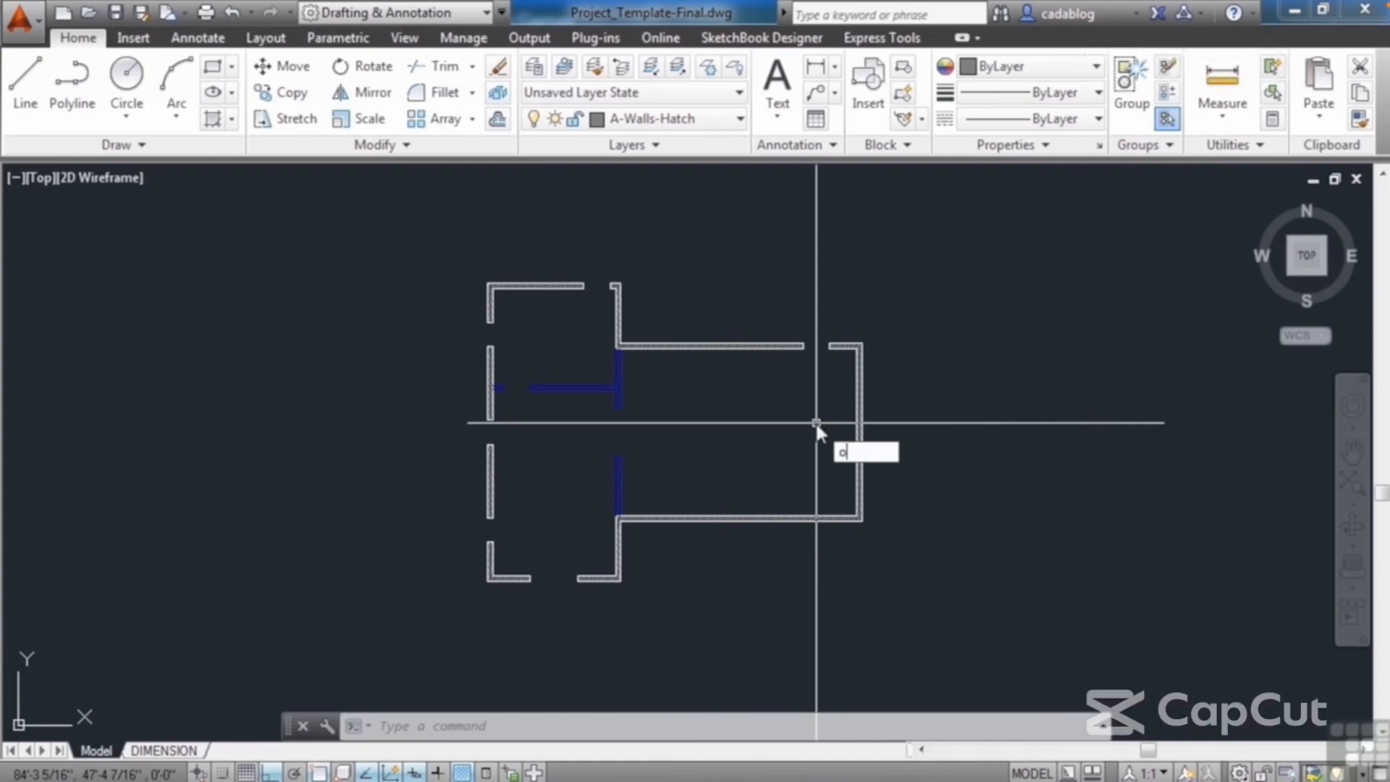
pyautogui.press('Return')
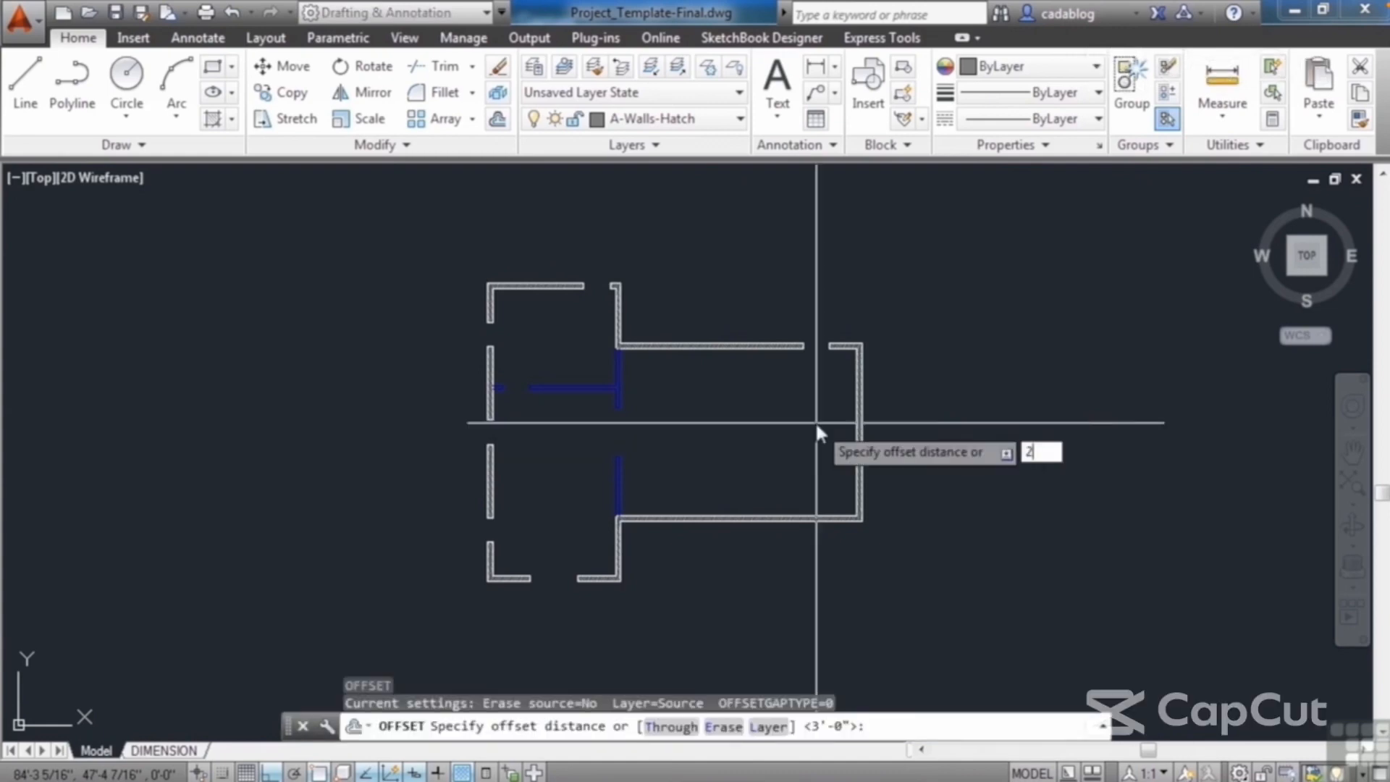
pyautogui.write("2'")
pyautogui.press('Return')
pyautogui.scroll(5, 818, 422)
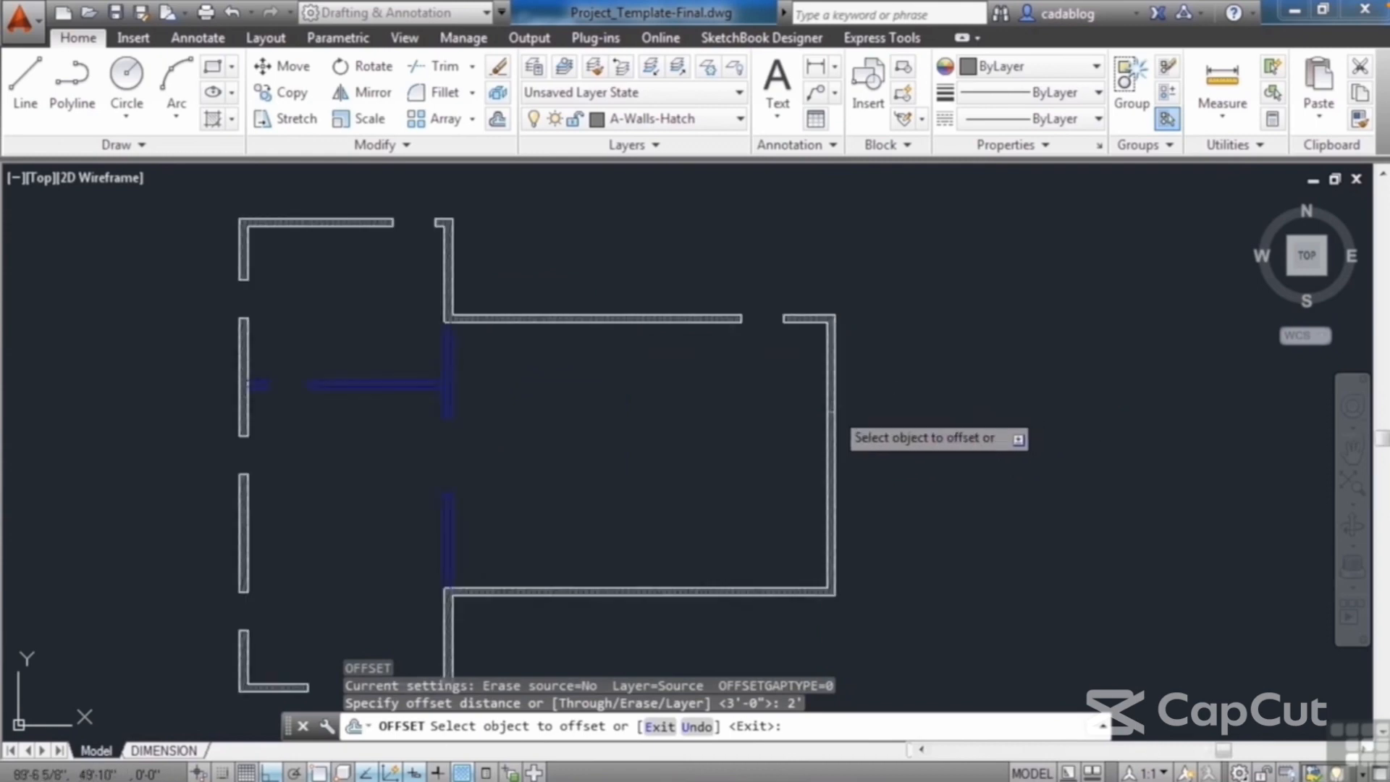
pyautogui.click(832, 423)
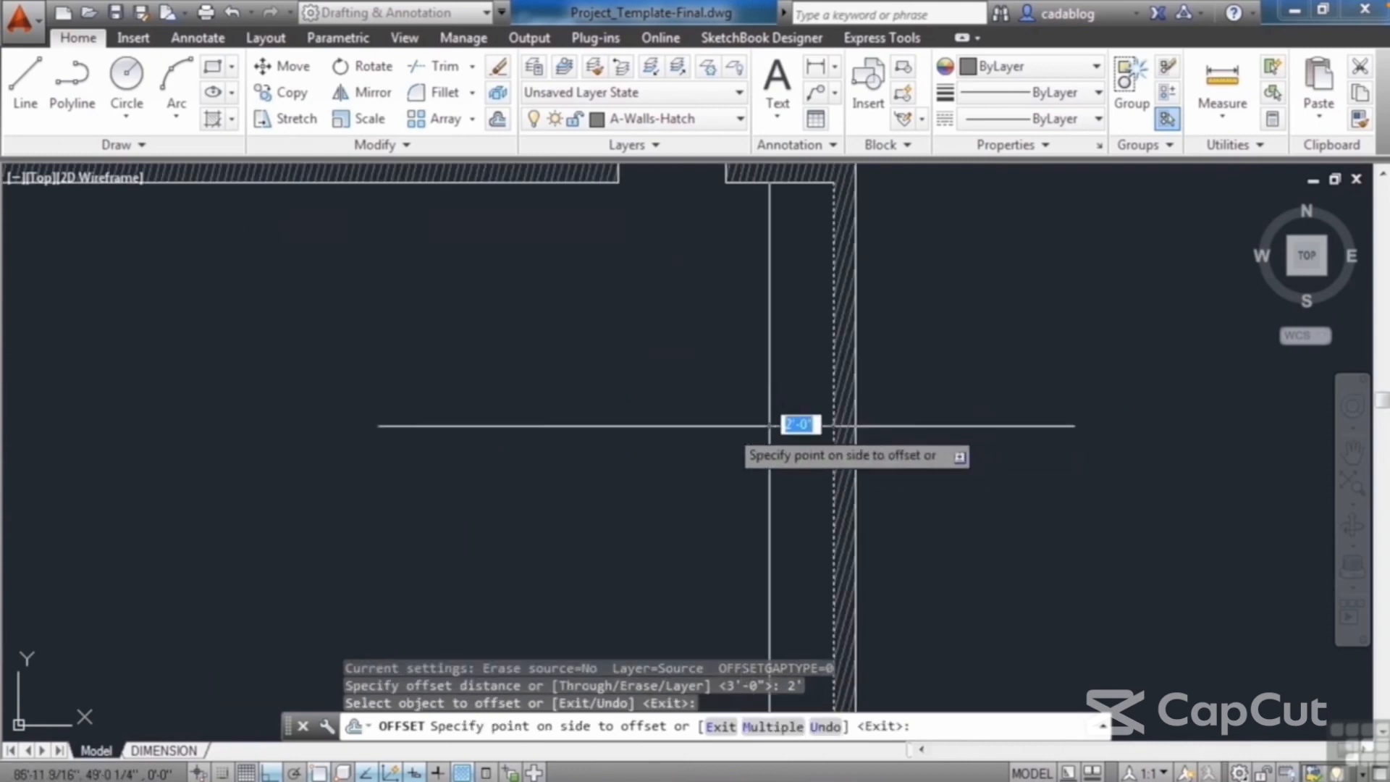
pyautogui.click(721, 433)
pyautogui.scroll(-5, 709, 441)
pyautogui.press('Escape')
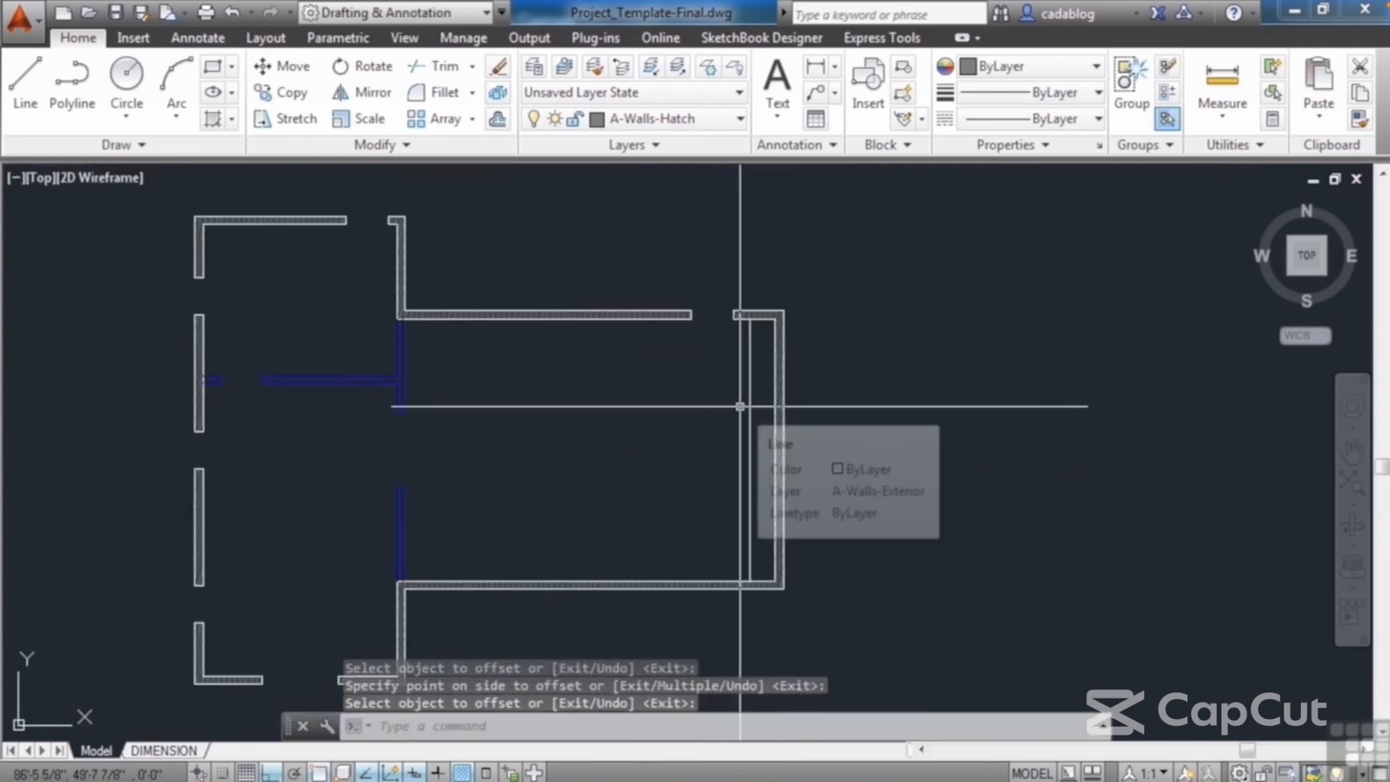
# - Match the new offset line's properties to the interior wall between the left block and the right wing
pyautogui.write('ma')
pyautogui.press('Return')
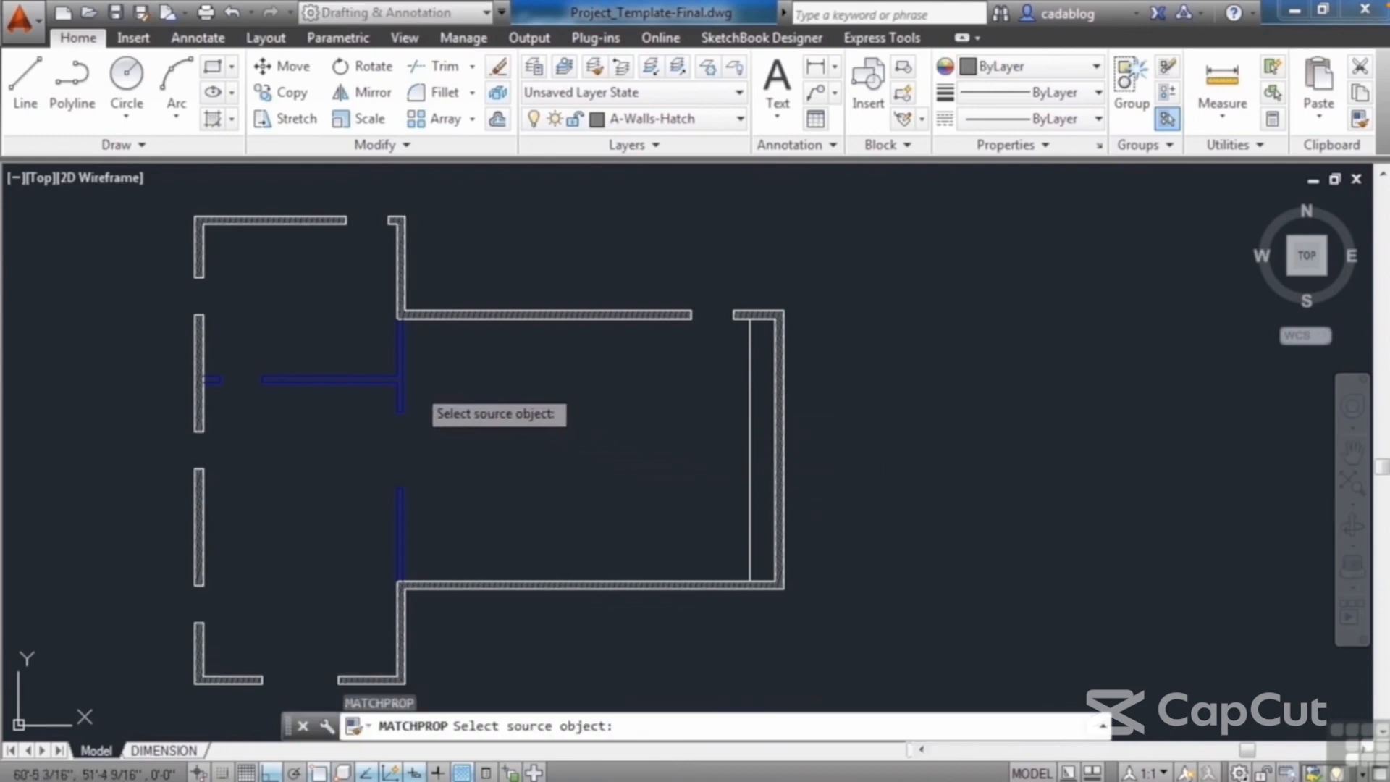
pyautogui.click(399, 385)
pyautogui.click(751, 427)
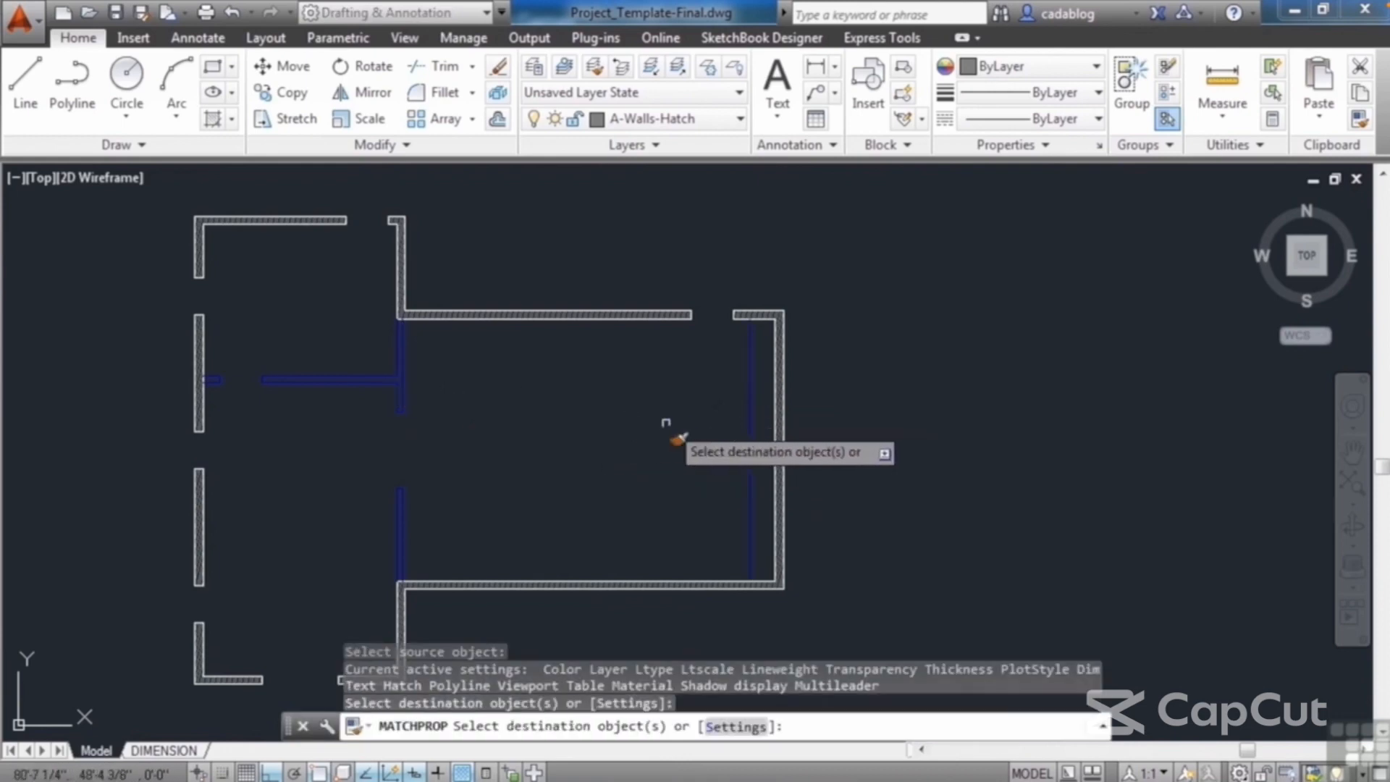
pyautogui.press('Return')
pyautogui.scroll(-2, 734, 401)
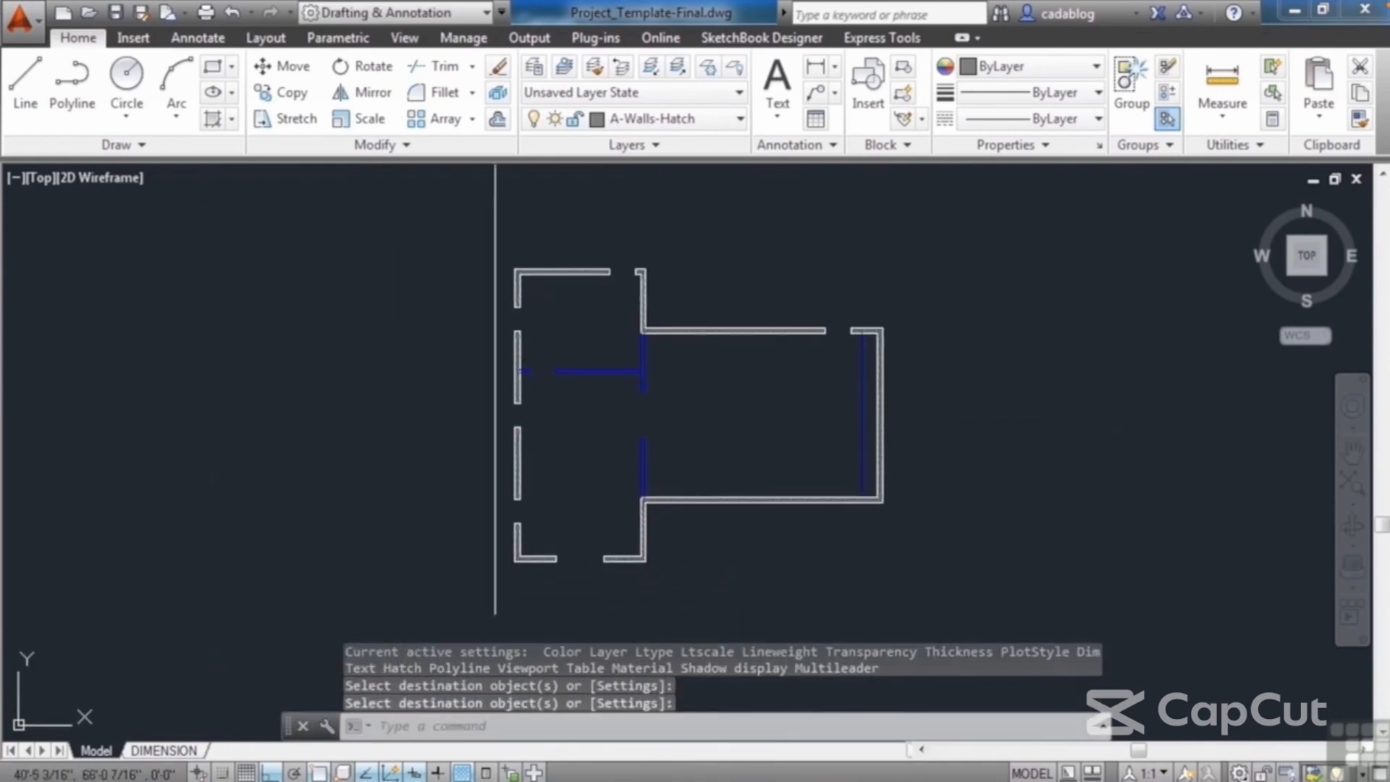
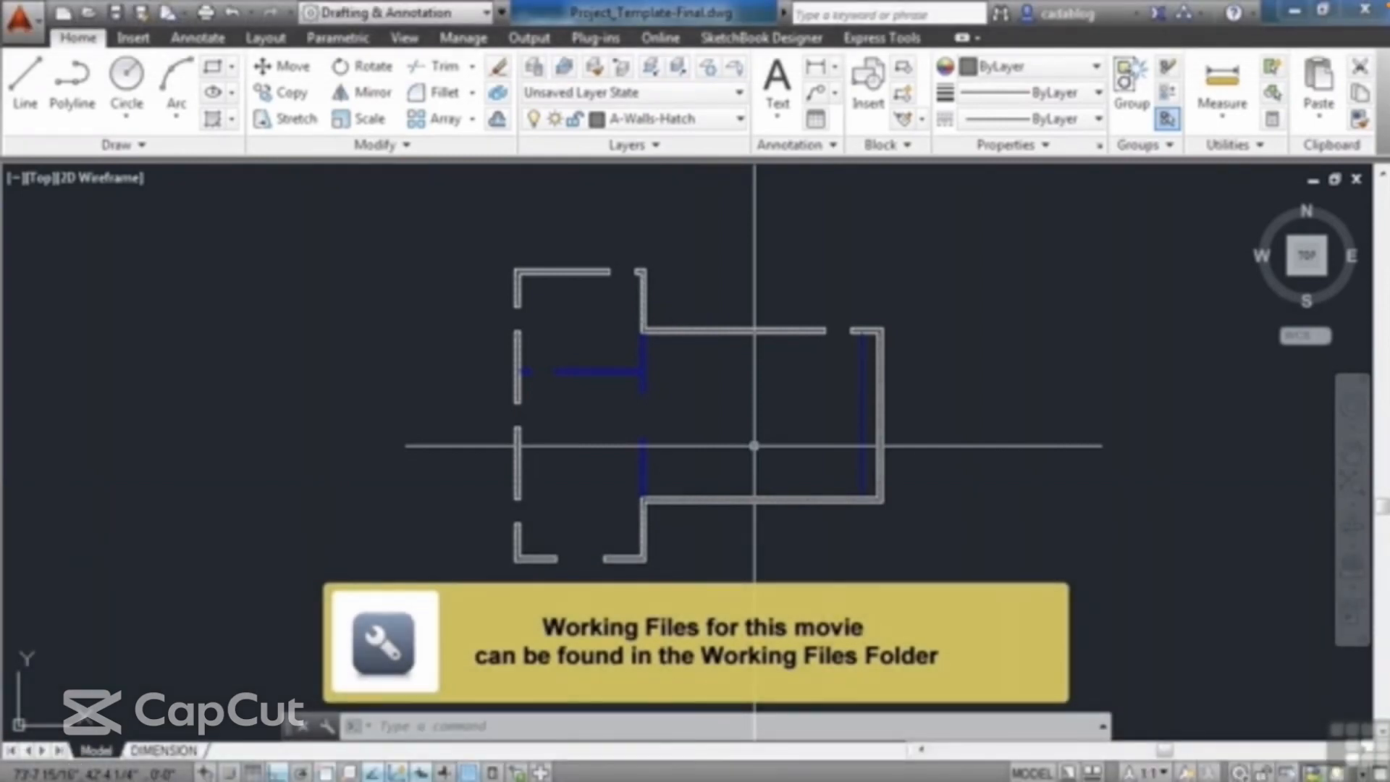
# - Make A-Doors the current layer
pyautogui.moveTo(636, 775)
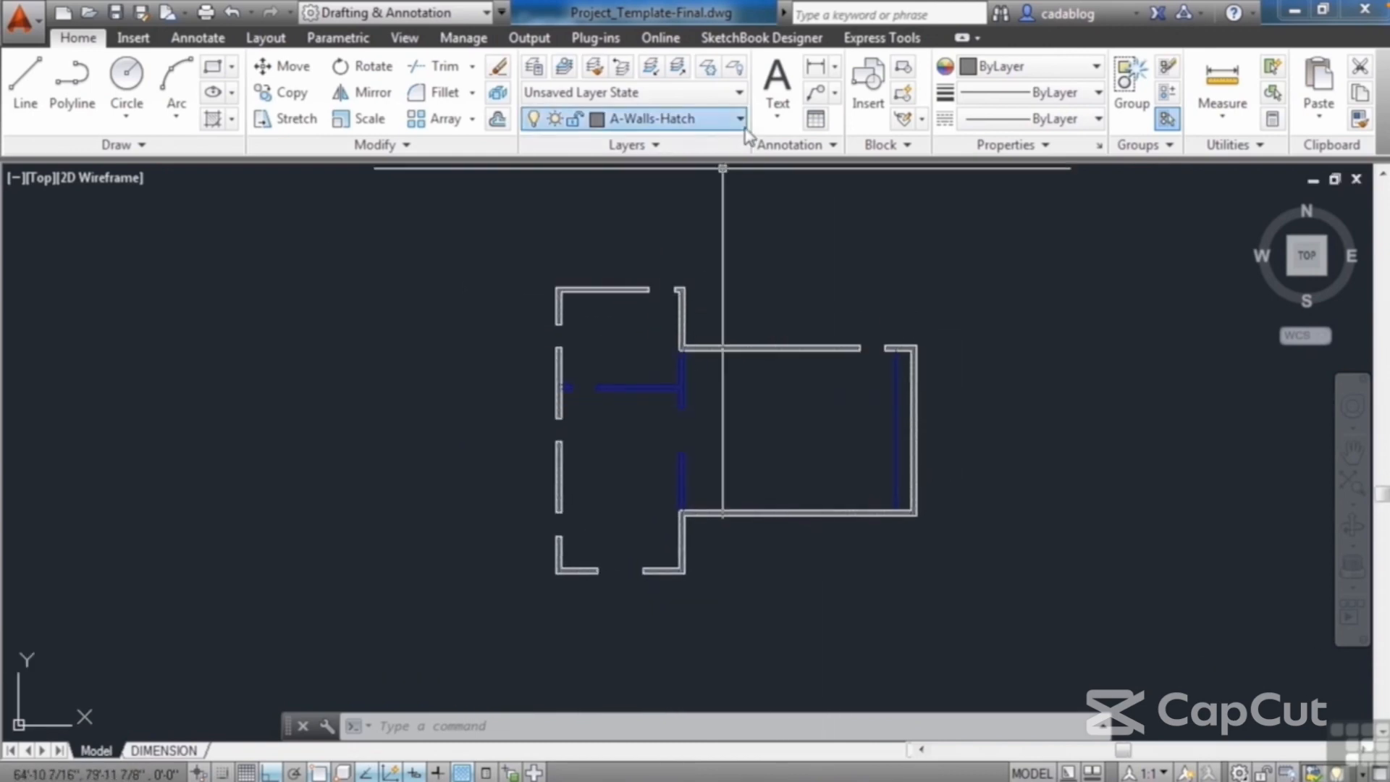
pyautogui.click(724, 119)
pyautogui.scroll(2, 624, 180)
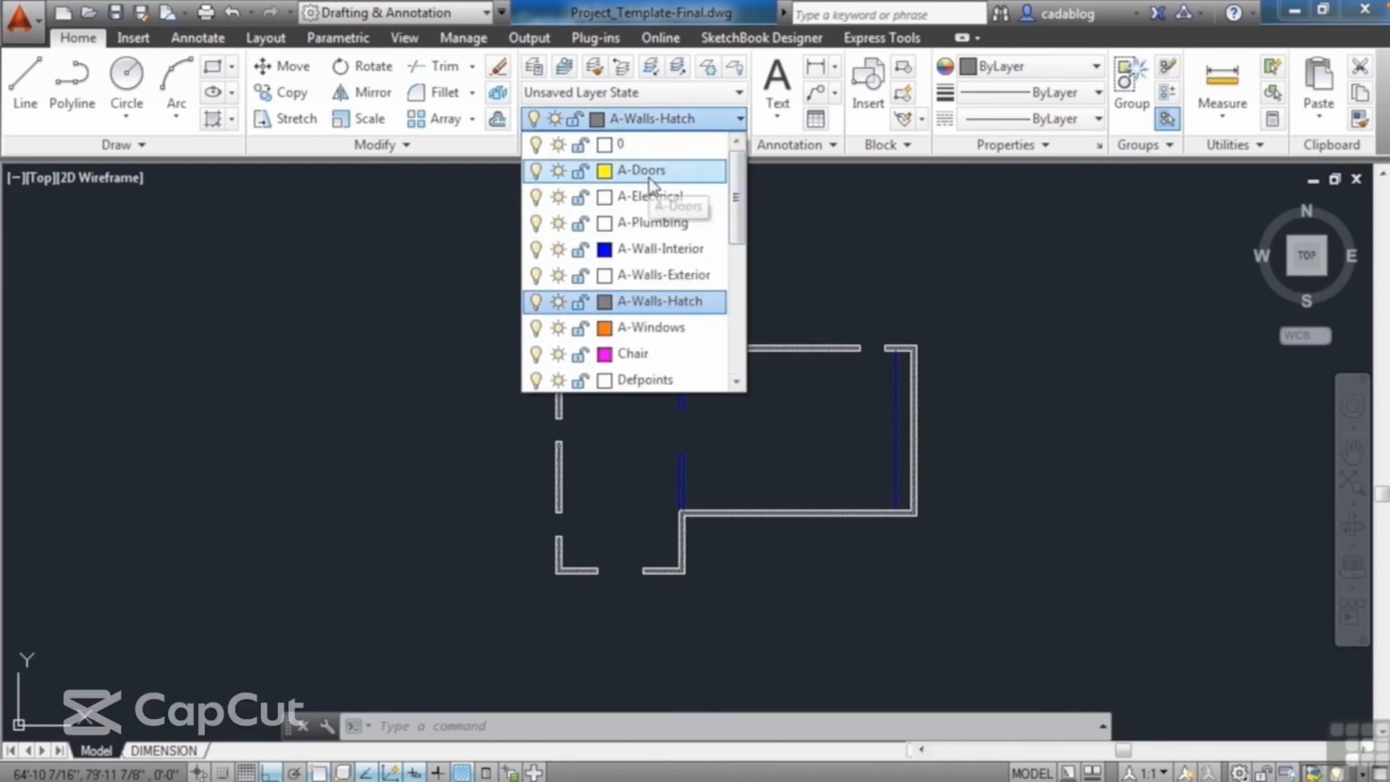
pyautogui.click(648, 173)
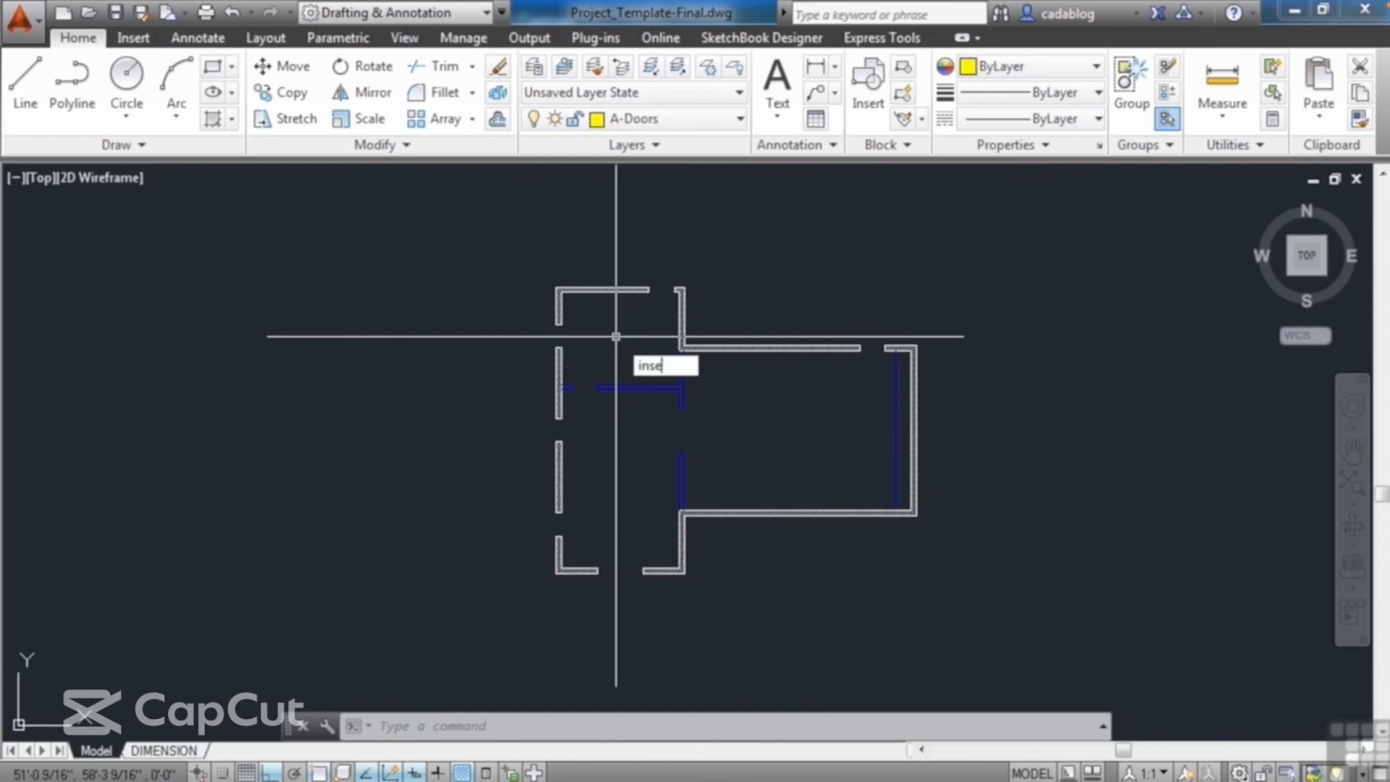
# - Insert the Door - Imperial block at the inner corner of the right jamb of the upper-left room's top opening
pyautogui.write('insert')
pyautogui.press('Return')
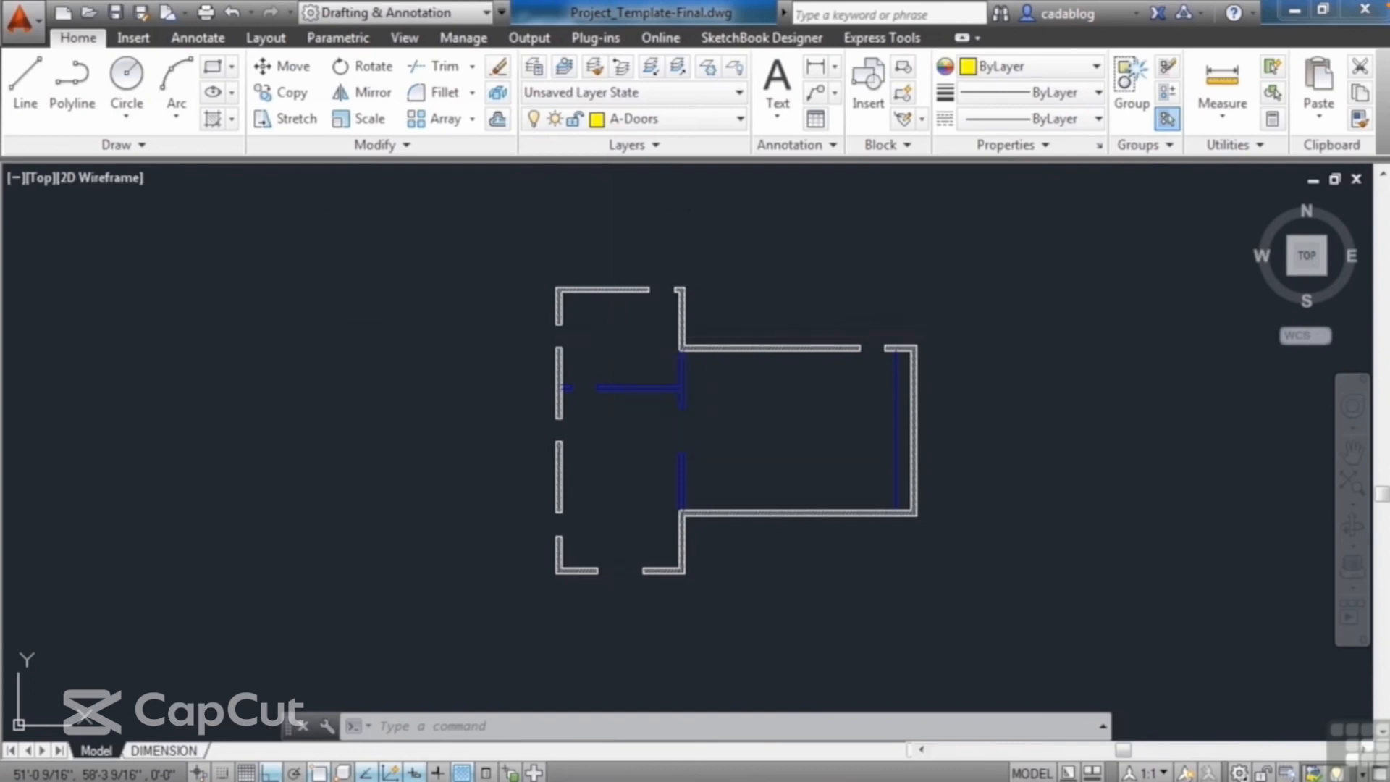
pyautogui.click(698, 266)
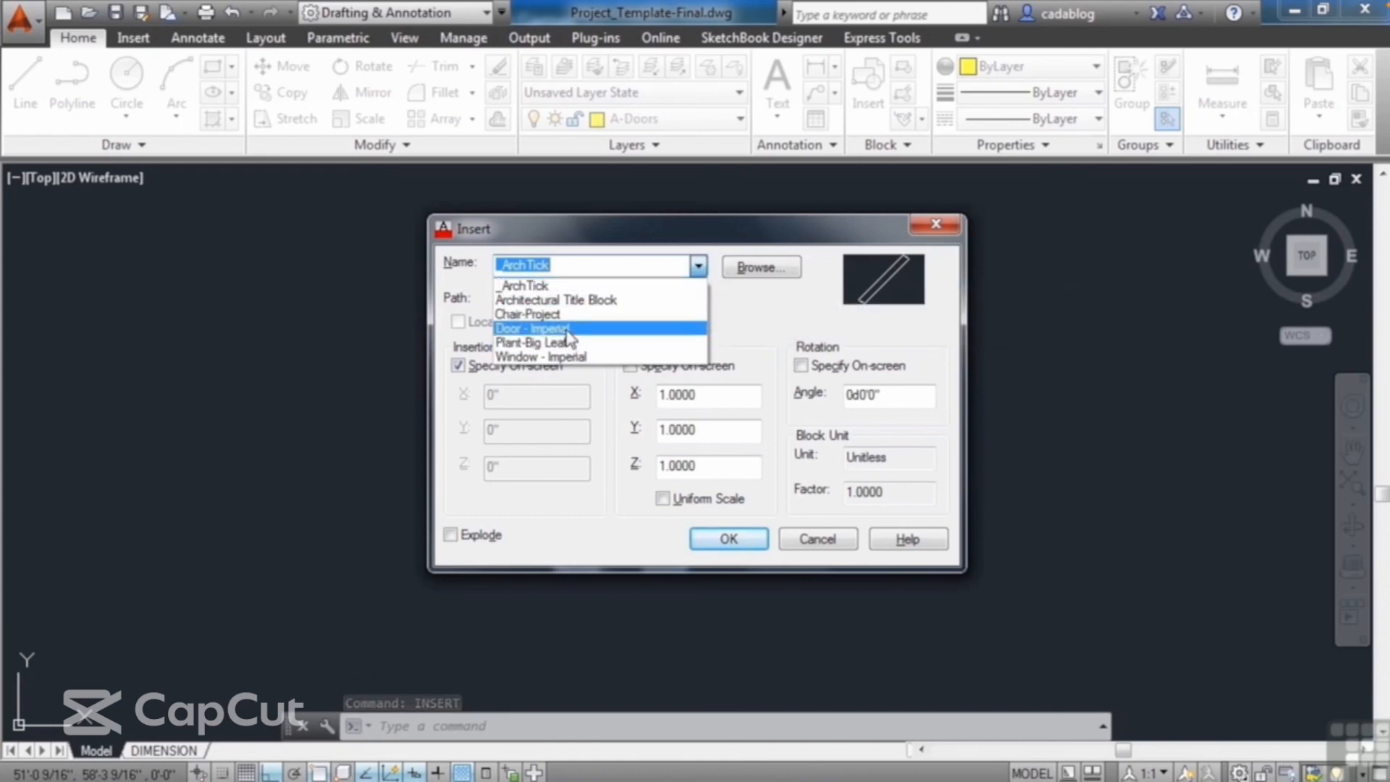
pyautogui.click(567, 329)
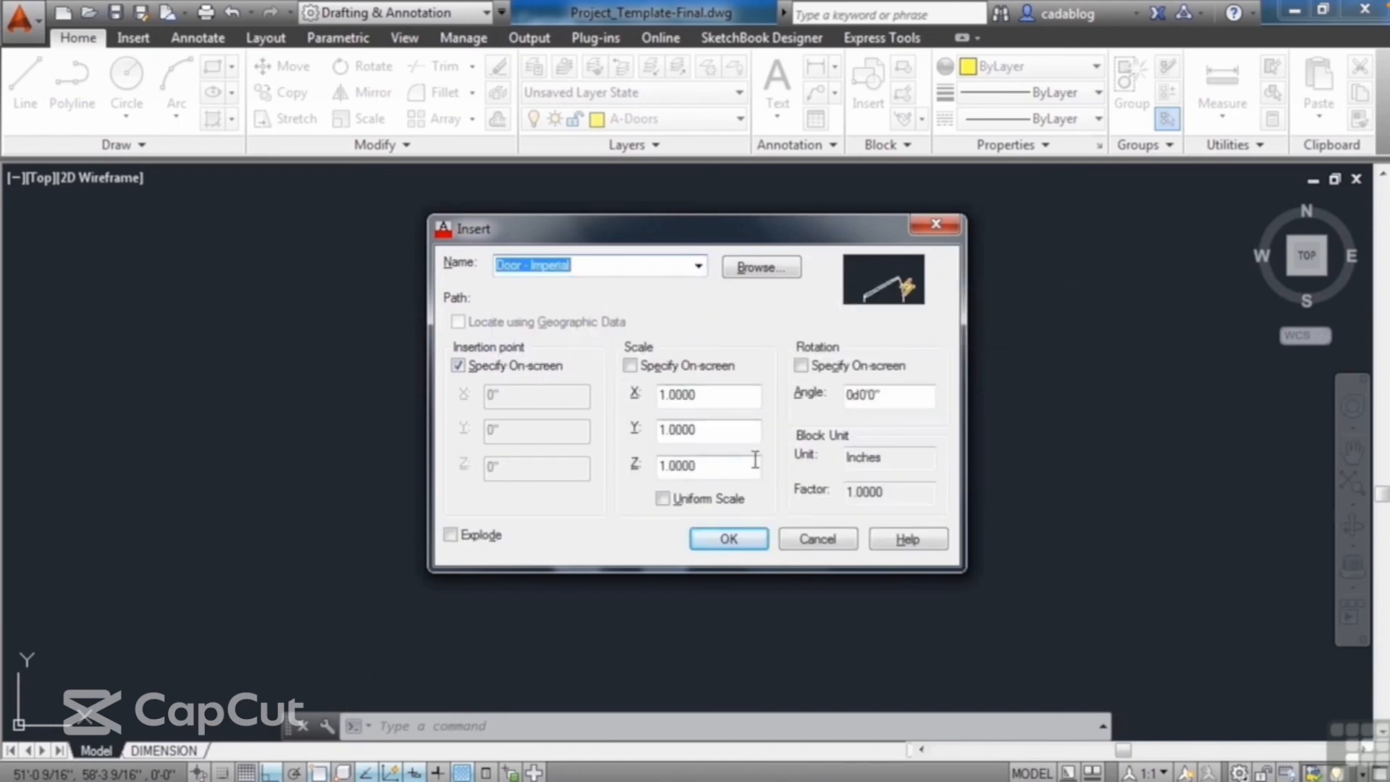
pyautogui.click(730, 539)
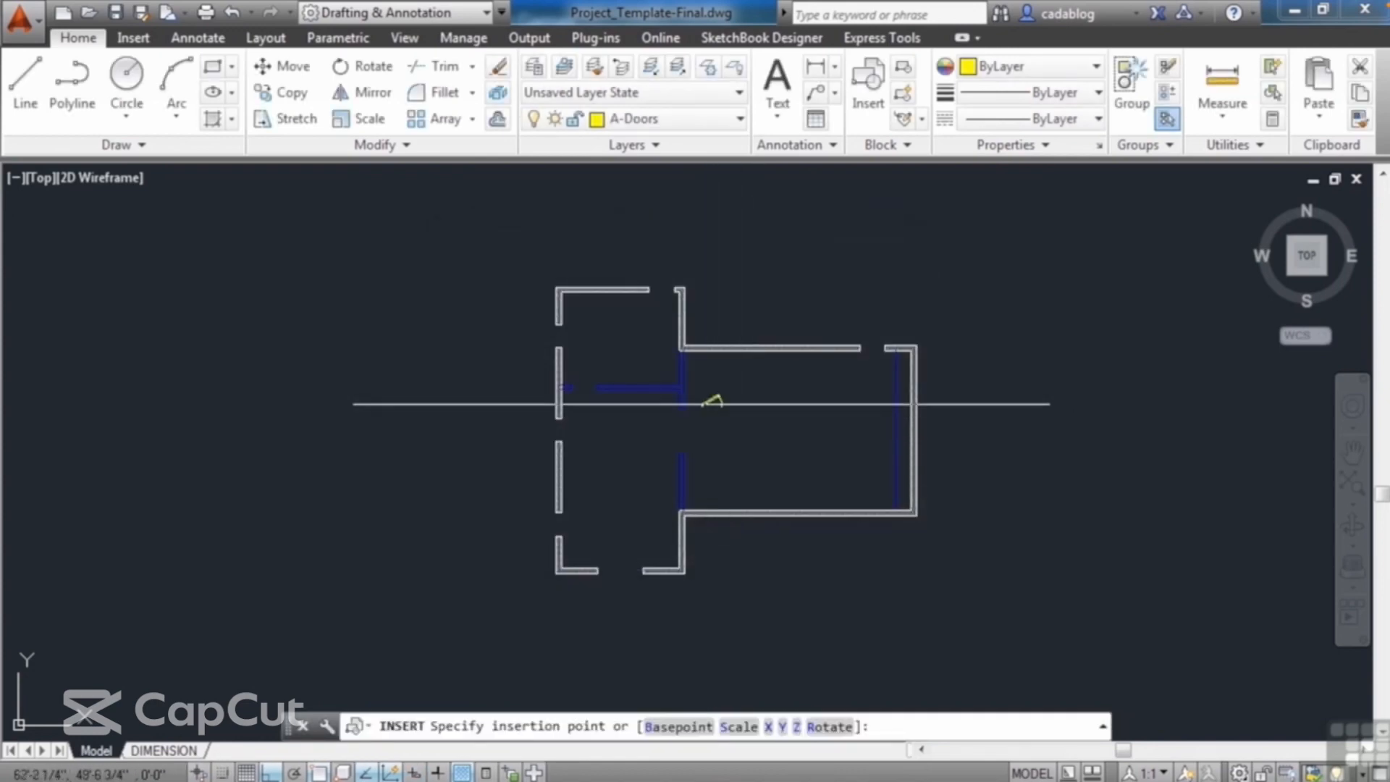
pyautogui.scroll(2, 702, 403)
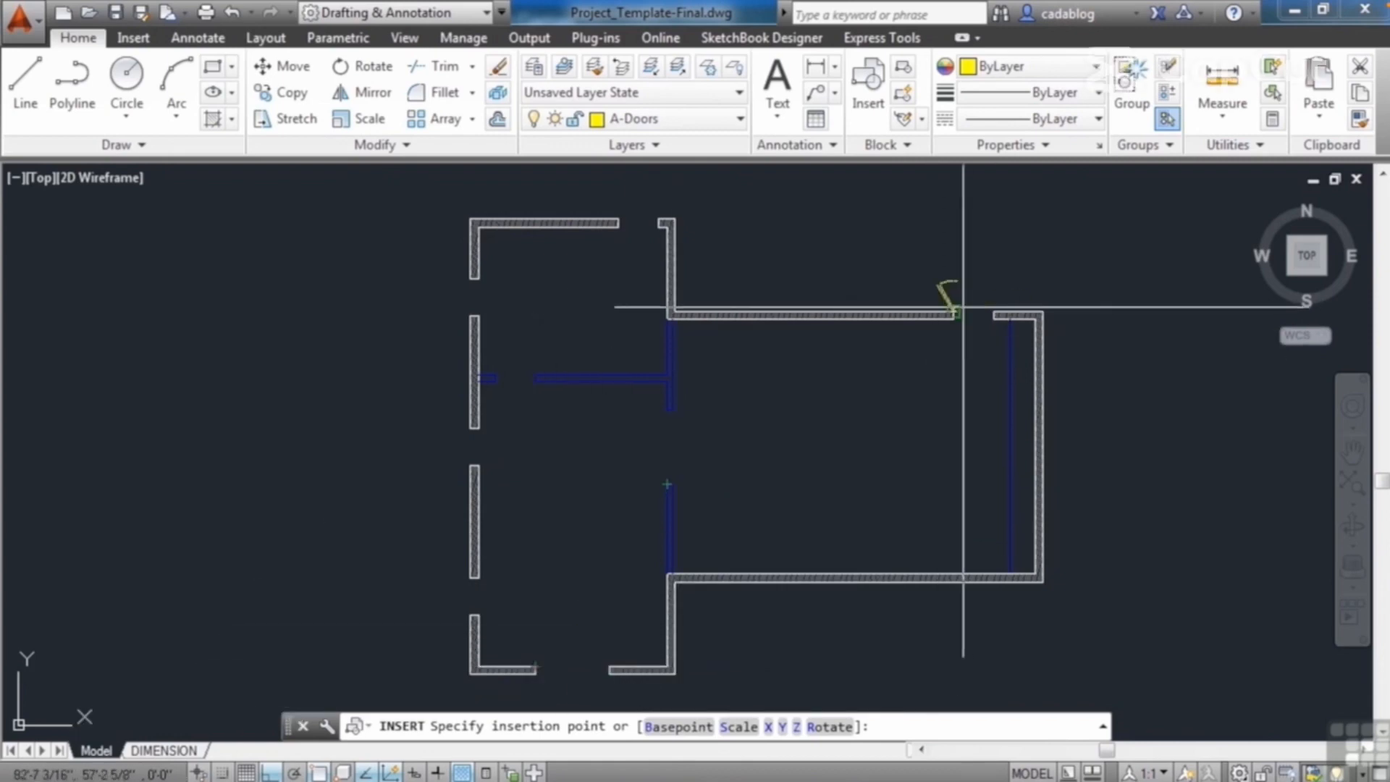
pyautogui.scroll(5, 616, 228)
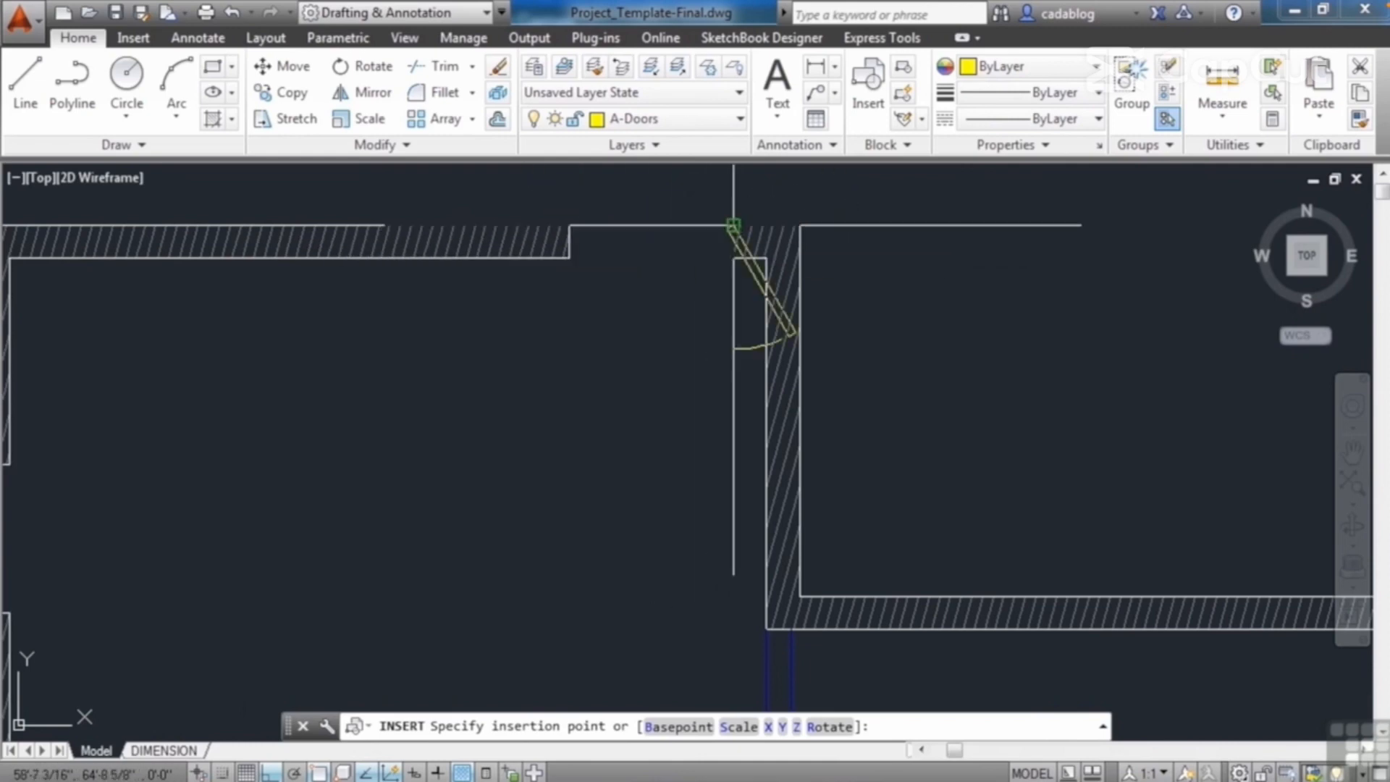
pyautogui.scroll(2, 730, 226)
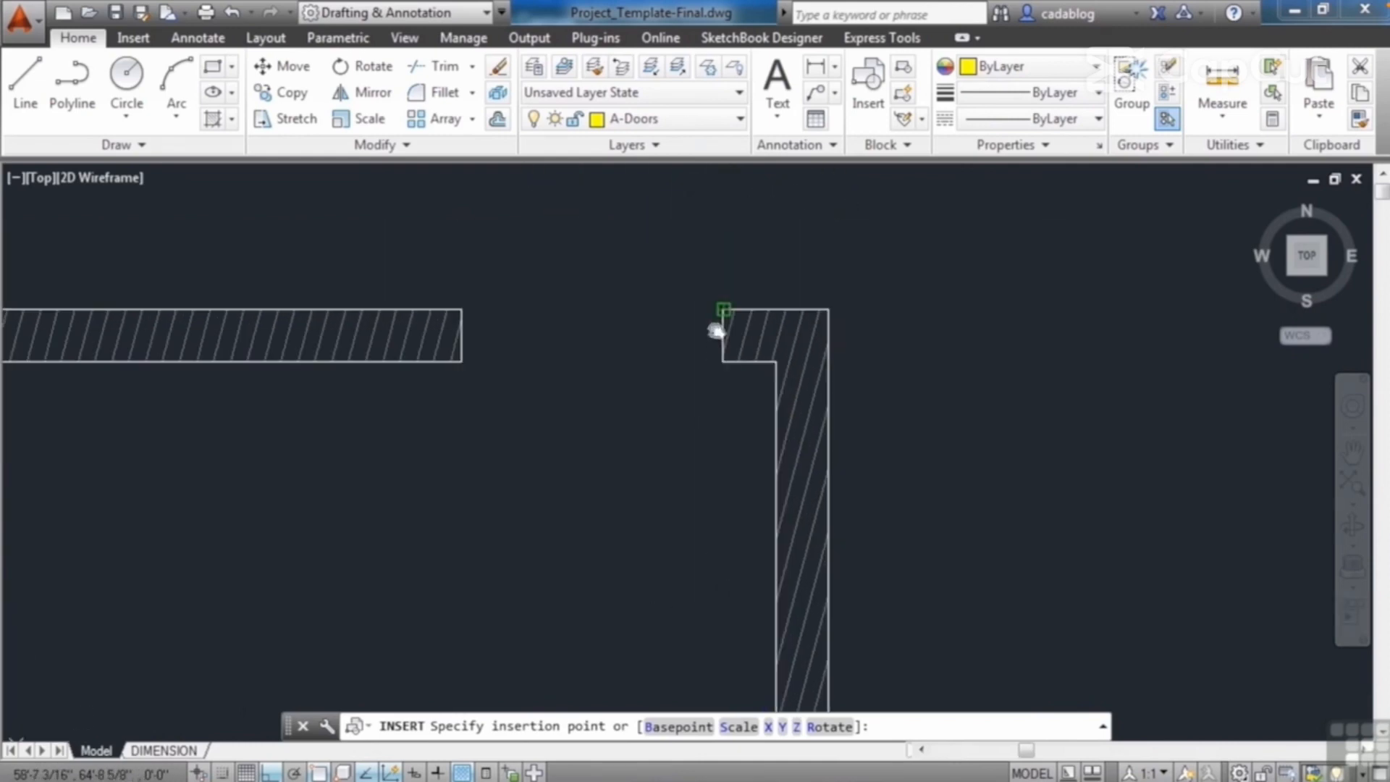
pyautogui.click(722, 375)
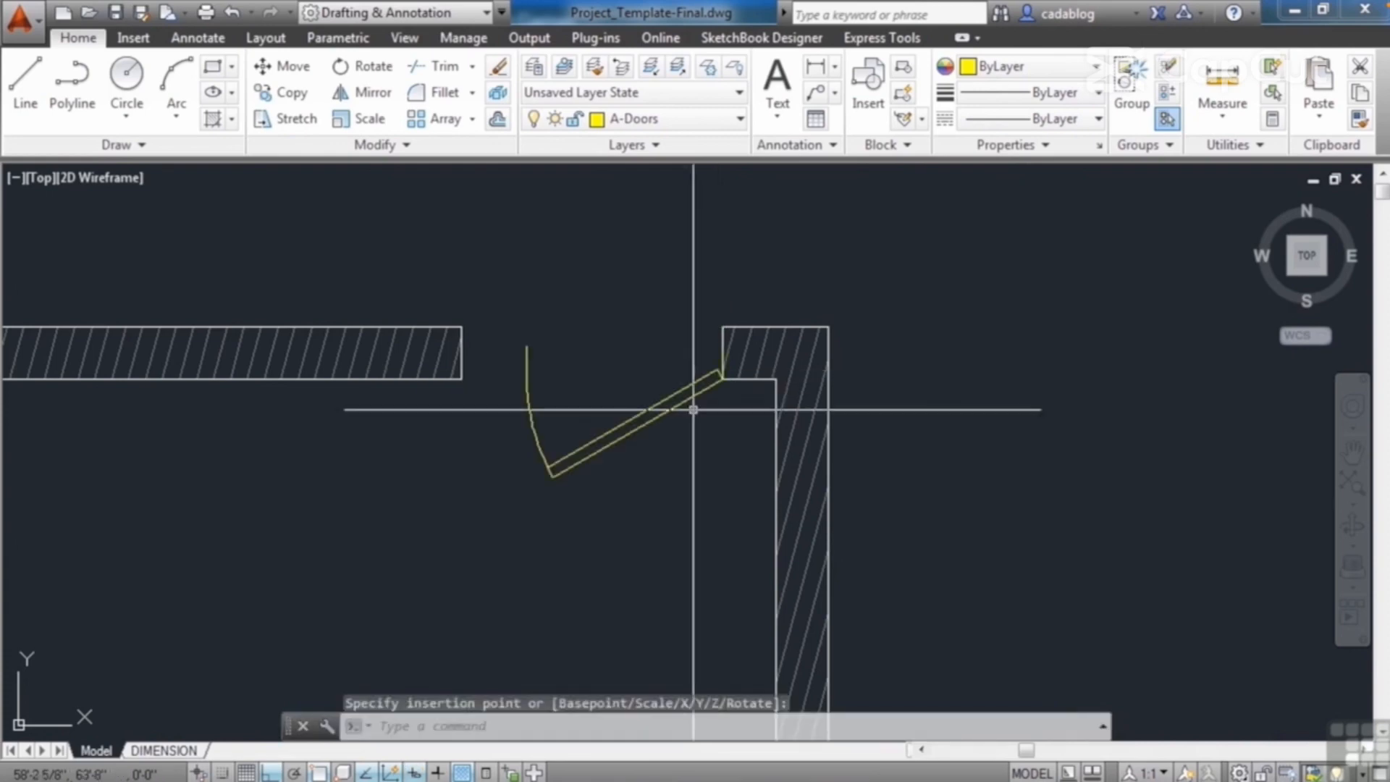
# - Stretch the door's width to the opening's left jamb and flip the door to swing outward
pyautogui.click(531, 393)
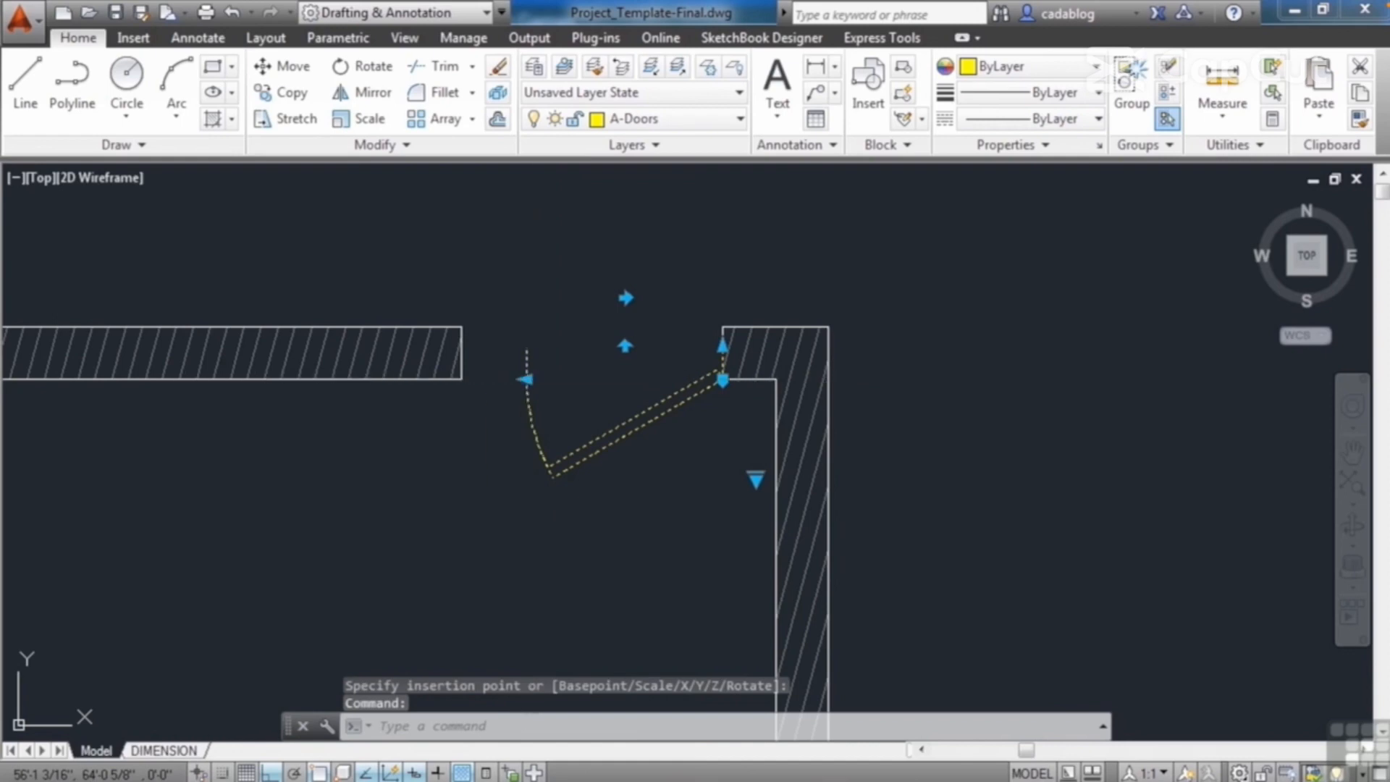
pyautogui.click(526, 379)
pyautogui.scroll(3, 526, 378)
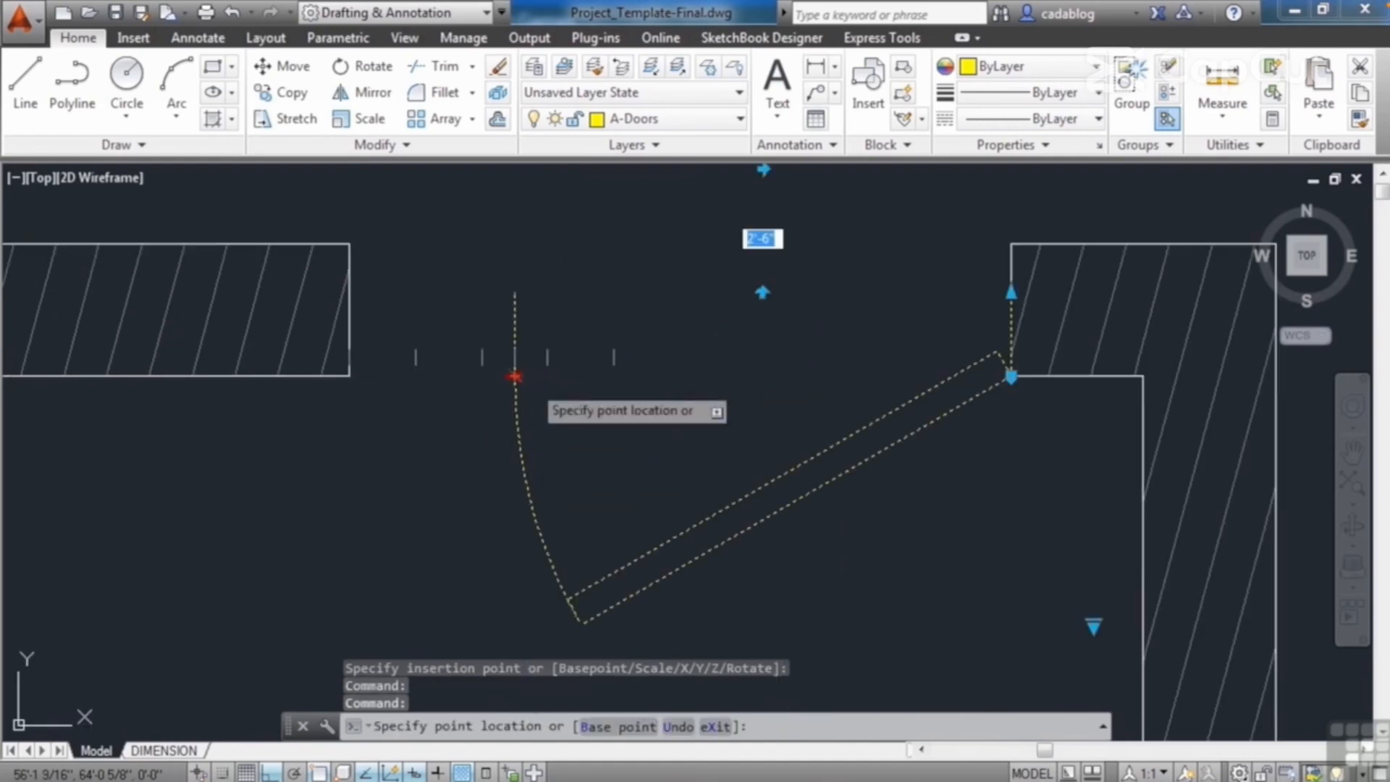
pyautogui.click(348, 375)
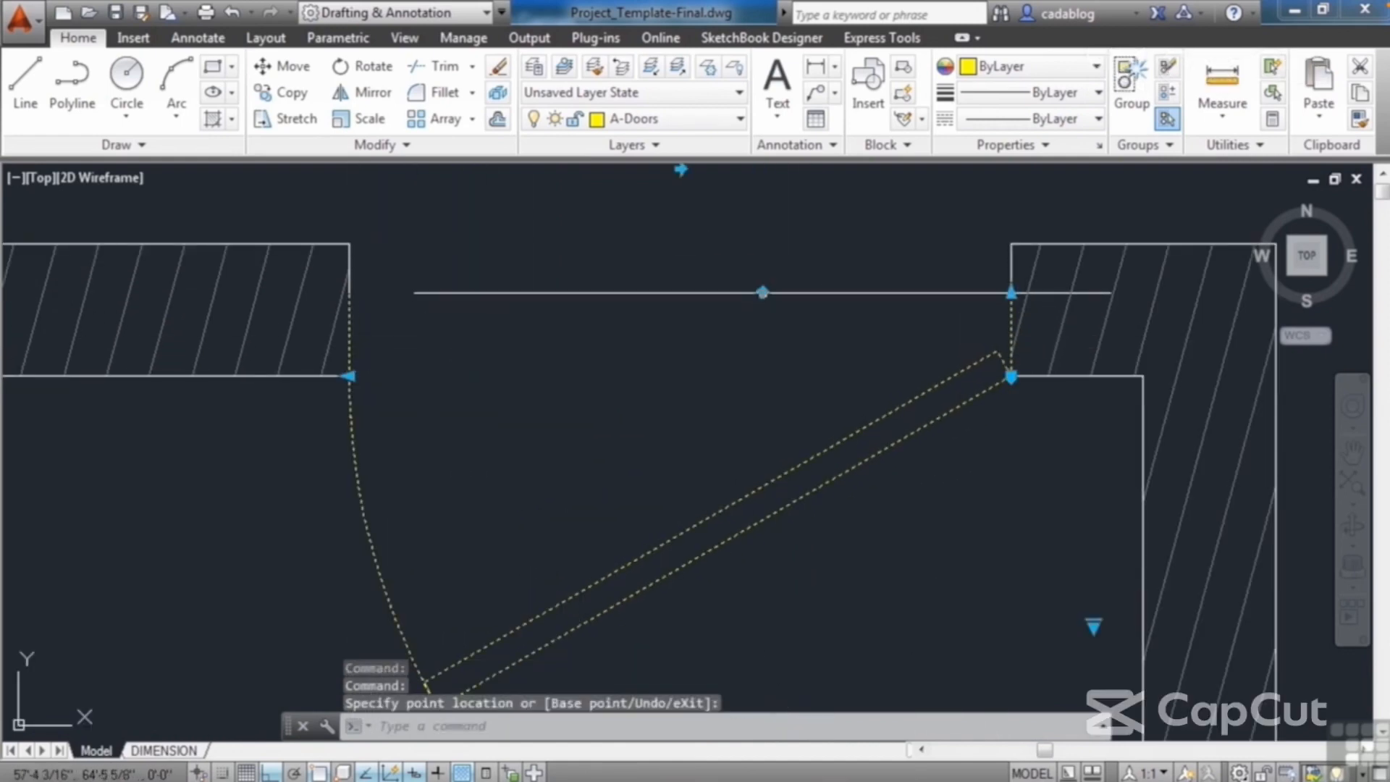
pyautogui.click(760, 294)
pyautogui.scroll(-4, 592, 496)
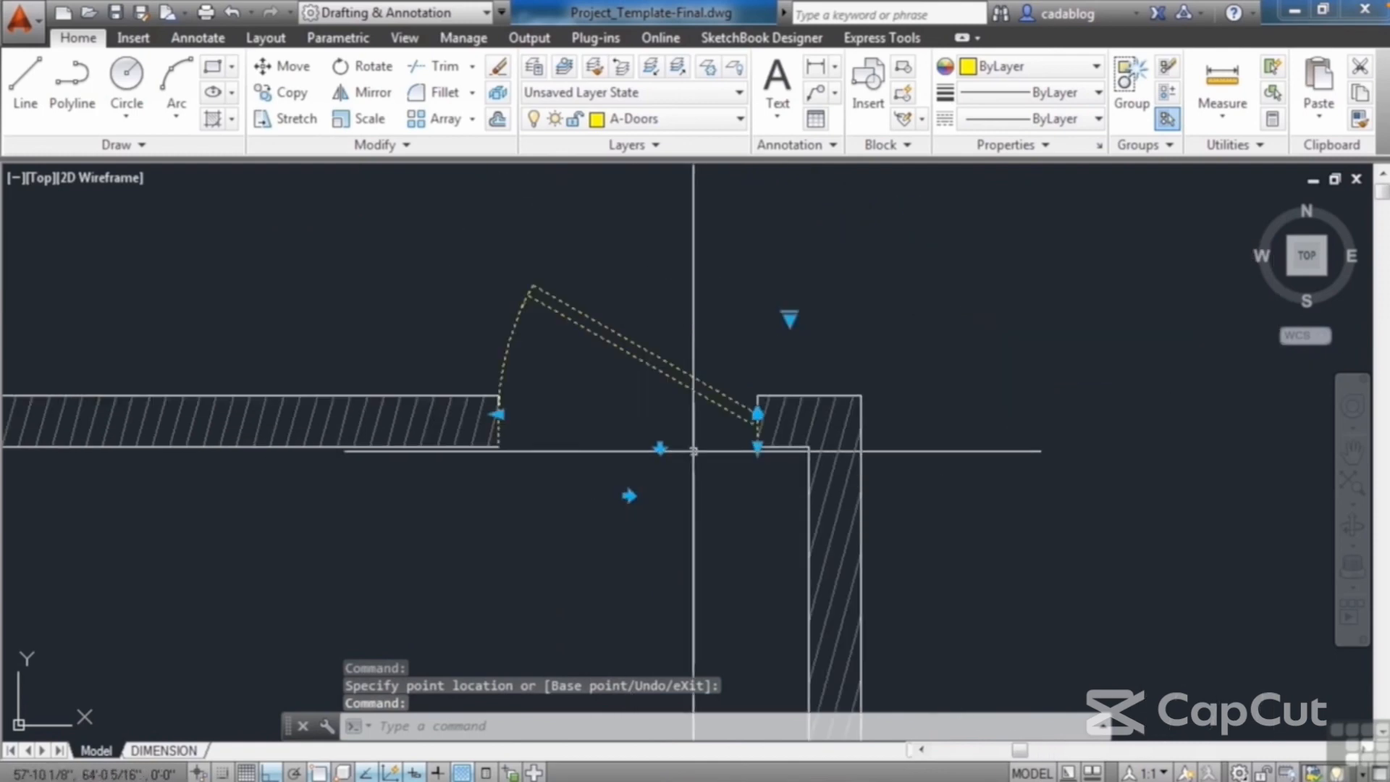
# - Move the door's hinge point up to the outer corner of the opening's right jamb and clear the selection
pyautogui.scroll(8, 753, 424)
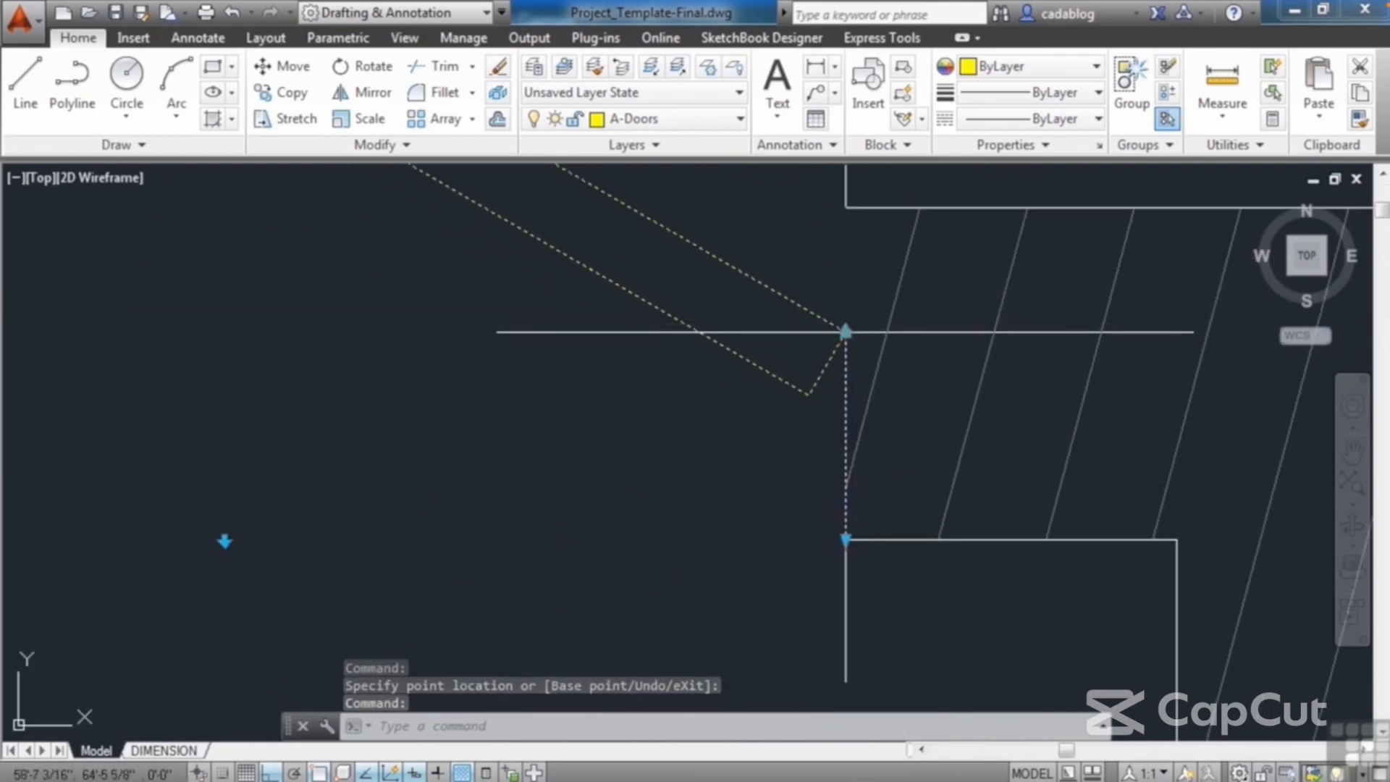
pyautogui.click(845, 333)
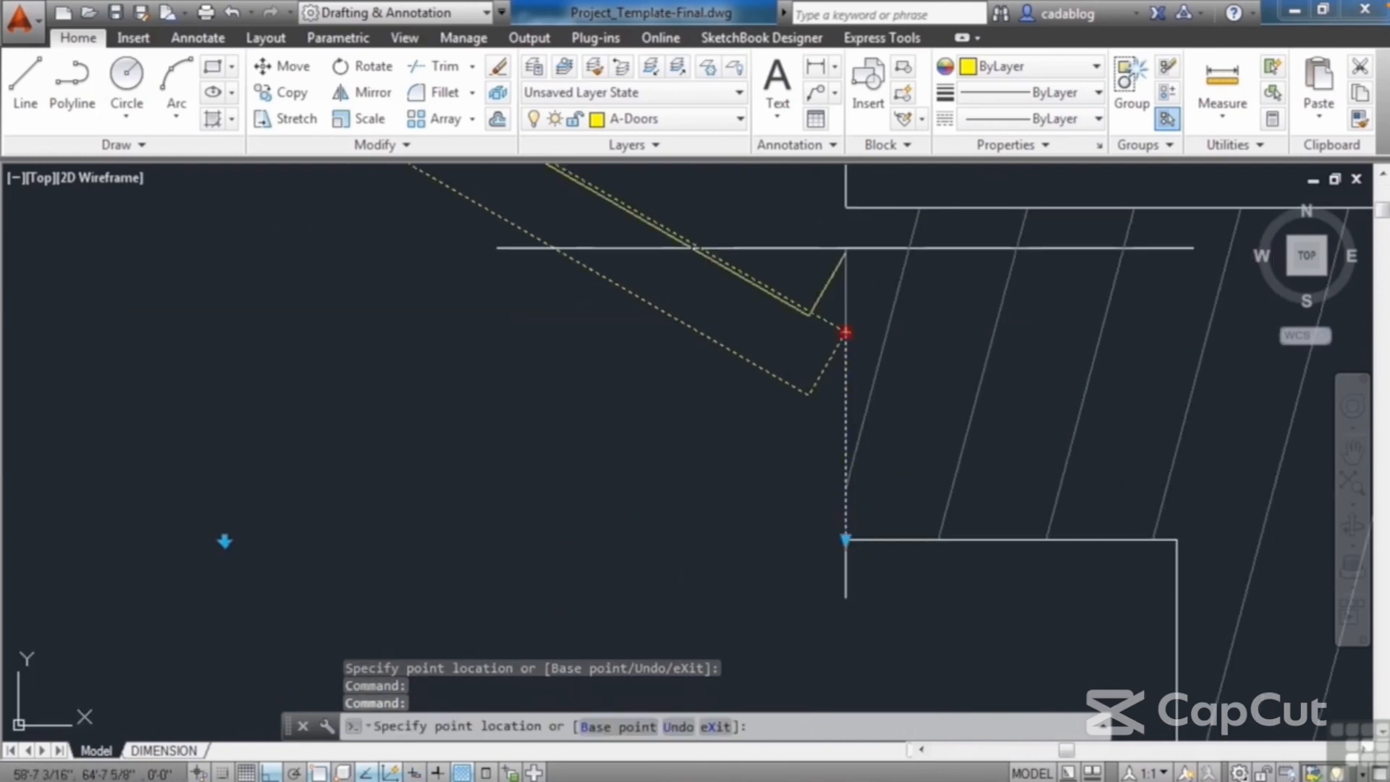
pyautogui.click(846, 210)
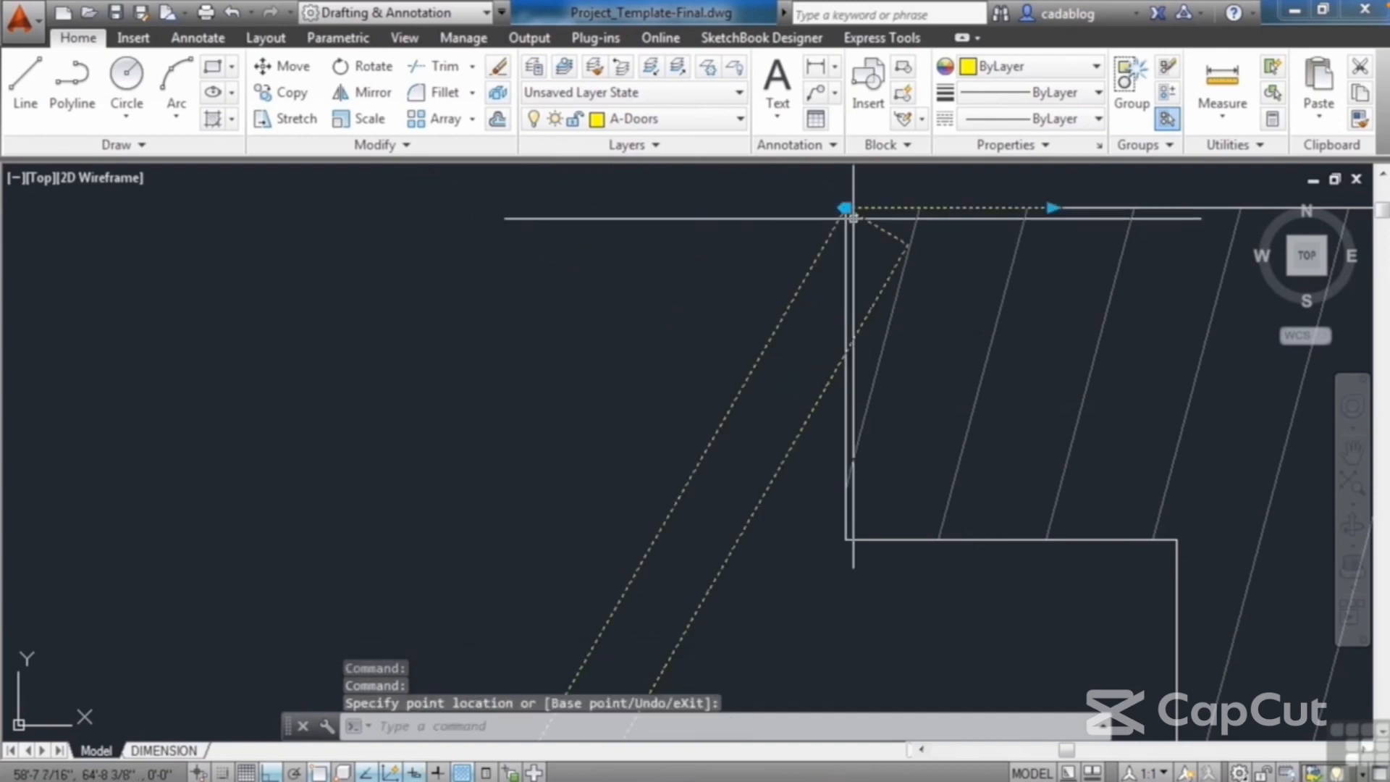
pyautogui.scroll(-3, 845, 278)
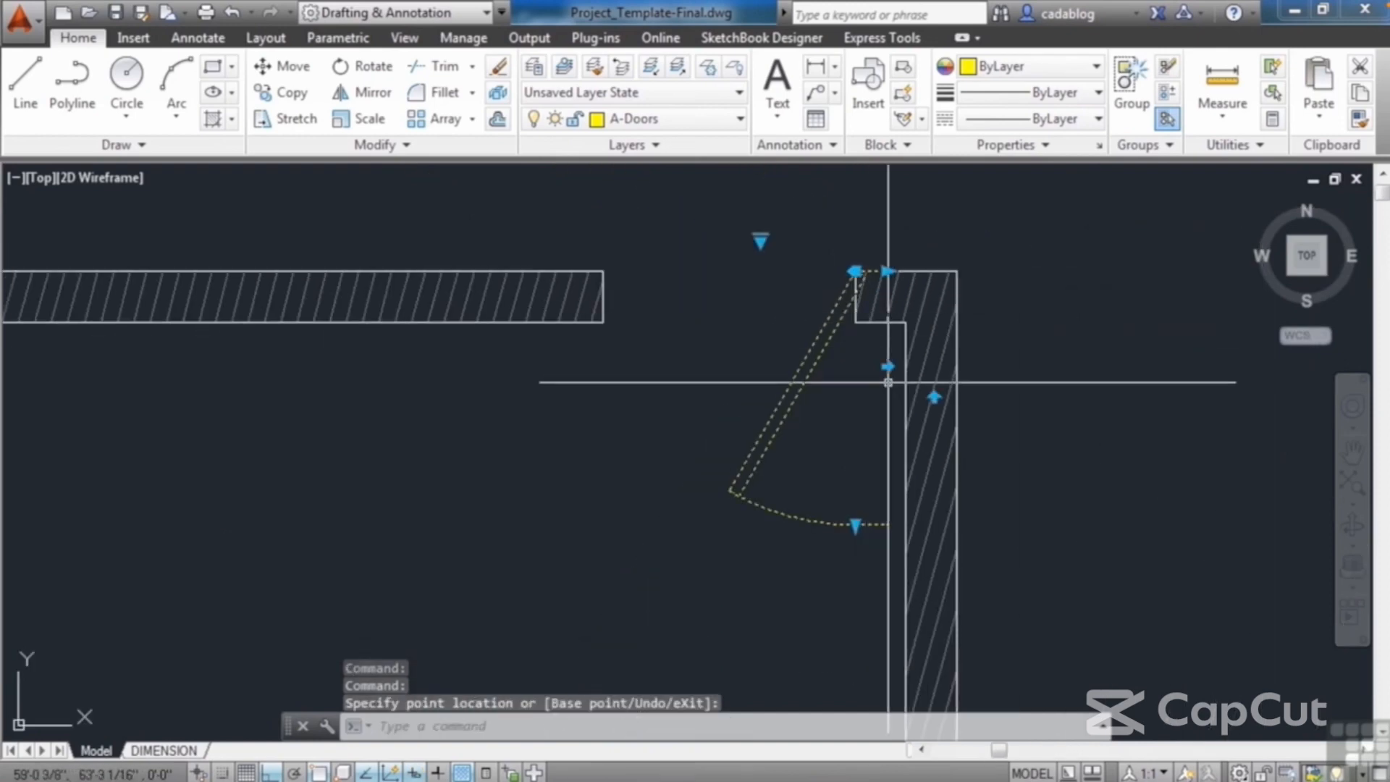
pyautogui.press('Escape')
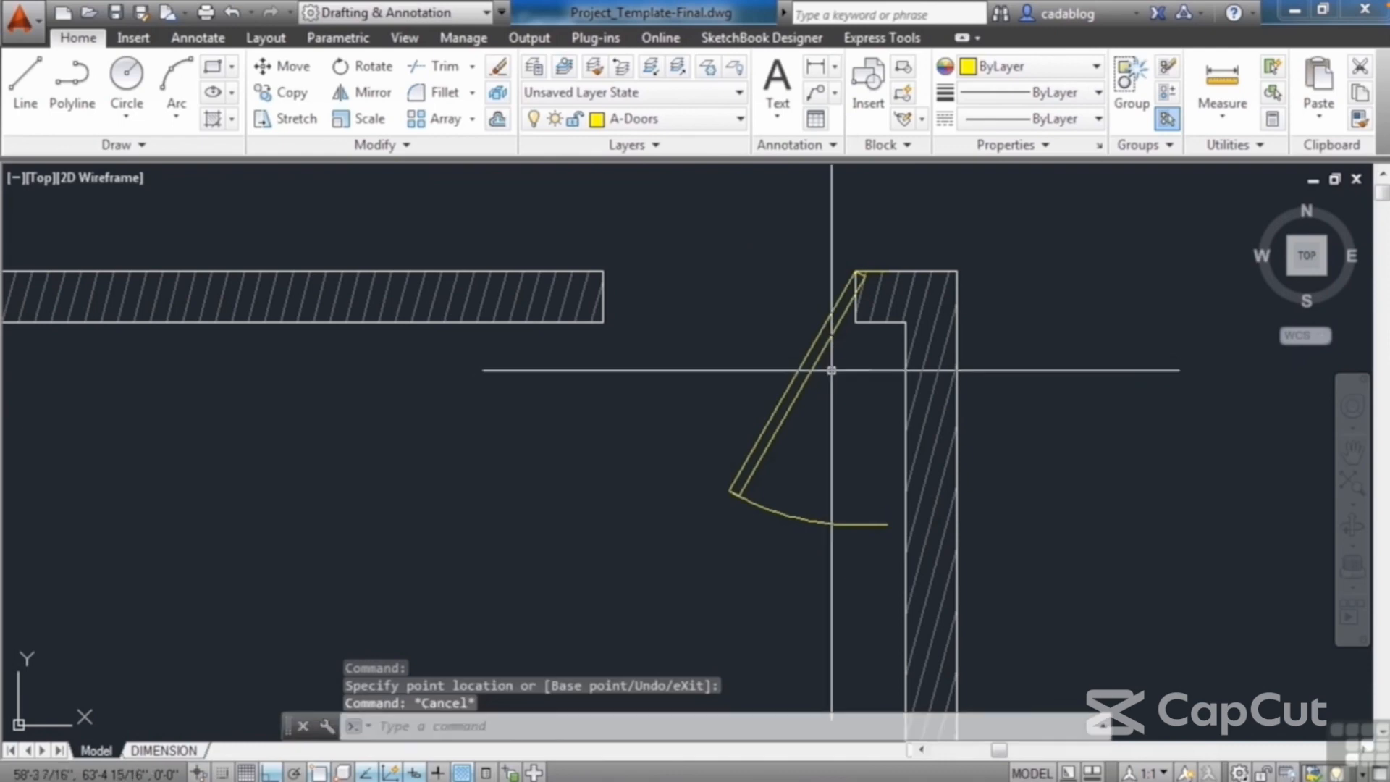
# - Rotate the door by -90 degrees about the outer corner of the opening's right jamb
pyautogui.write('ro')
pyautogui.press('Return')
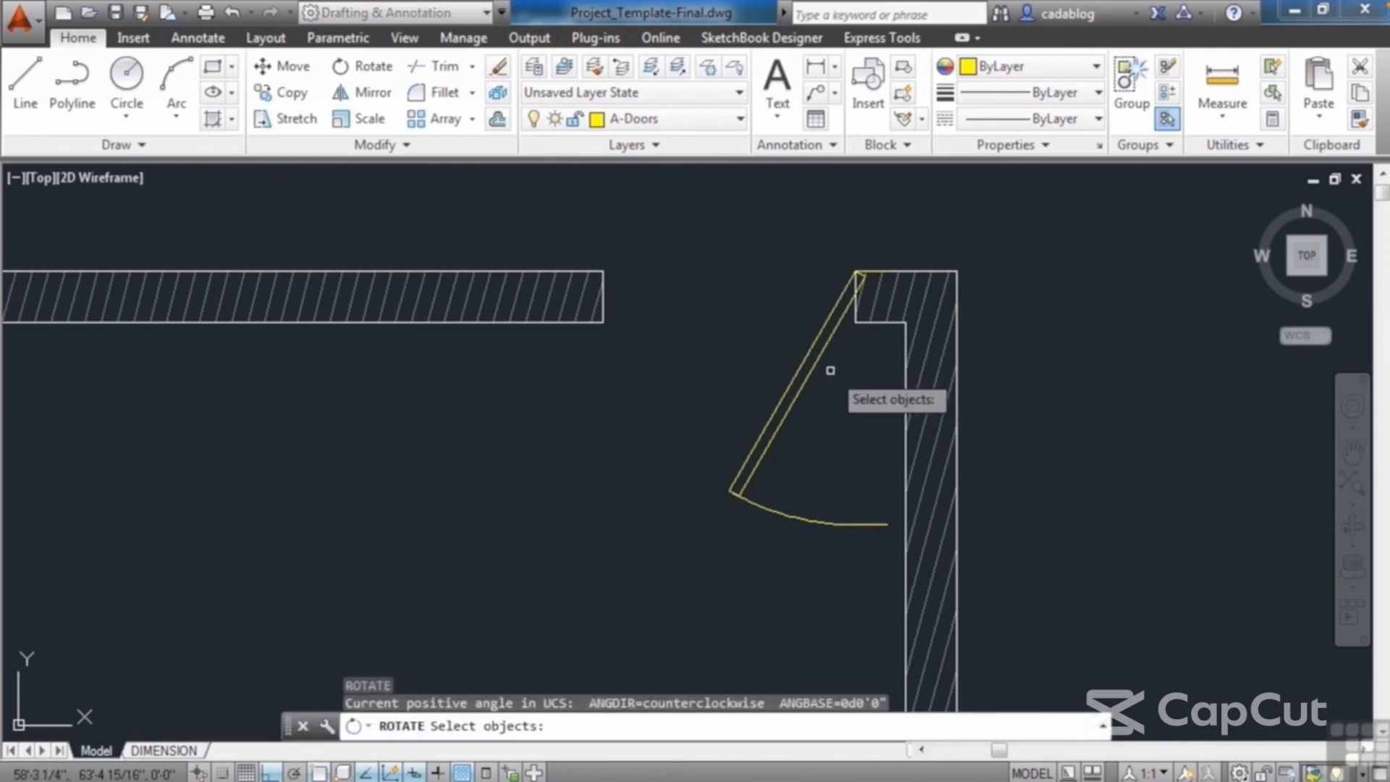
pyautogui.click(816, 356)
pyautogui.scroll(3, 800, 289)
pyautogui.press('Return')
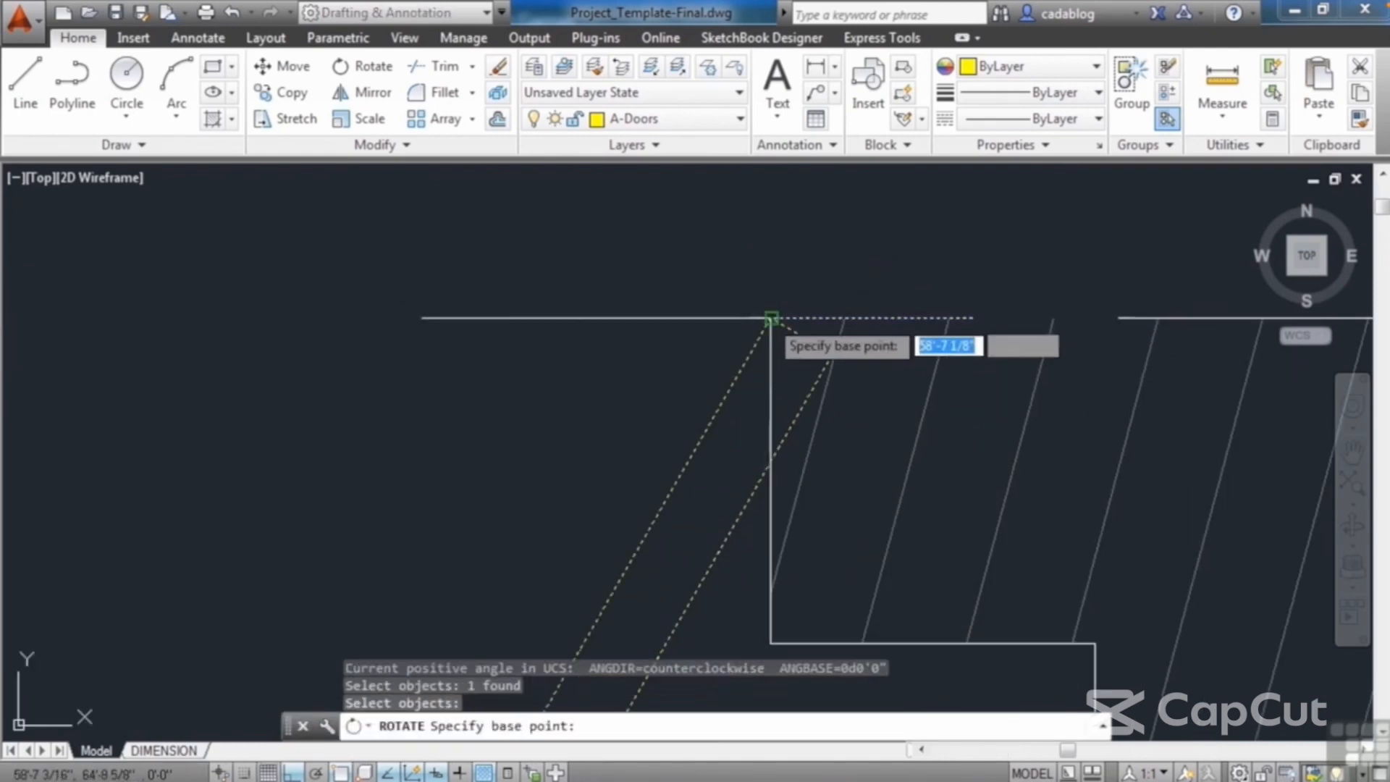
pyautogui.click(770, 319)
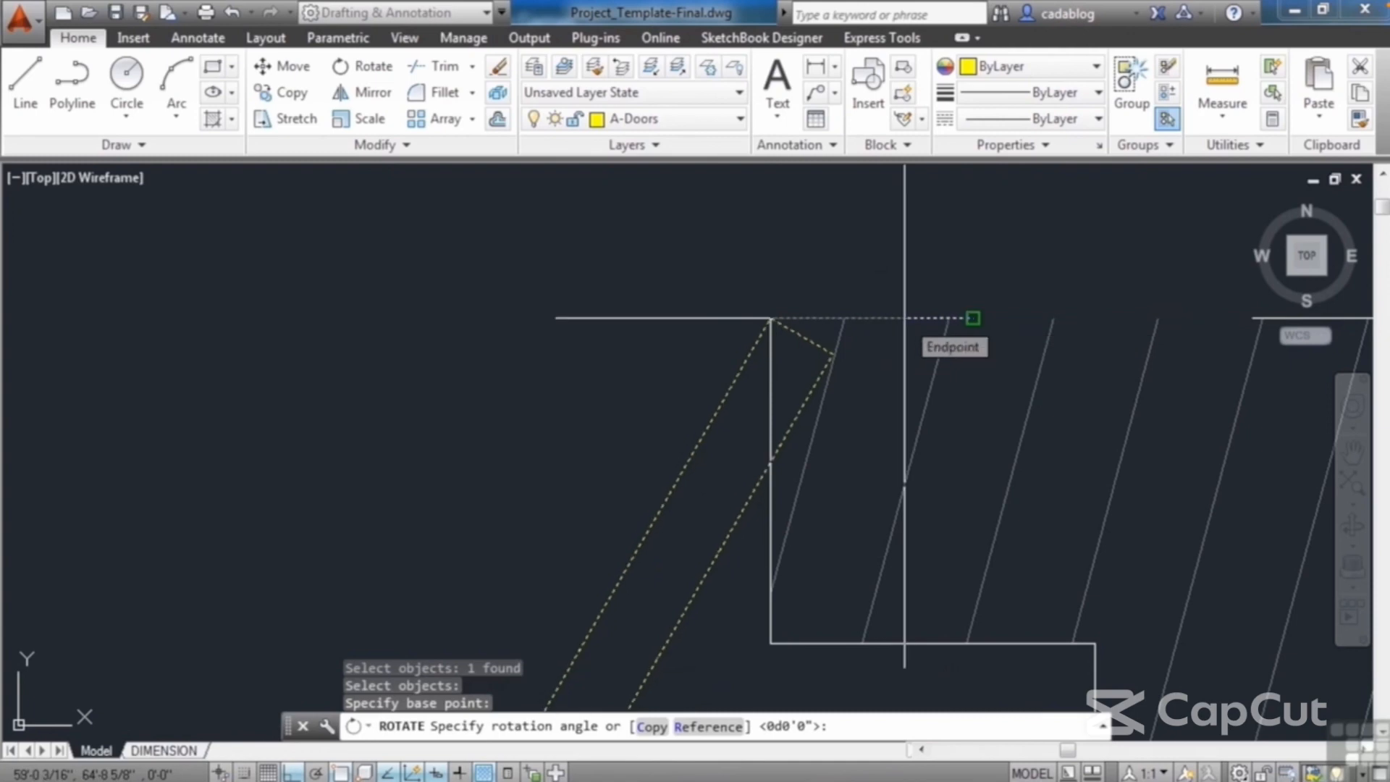
pyautogui.press('Return')
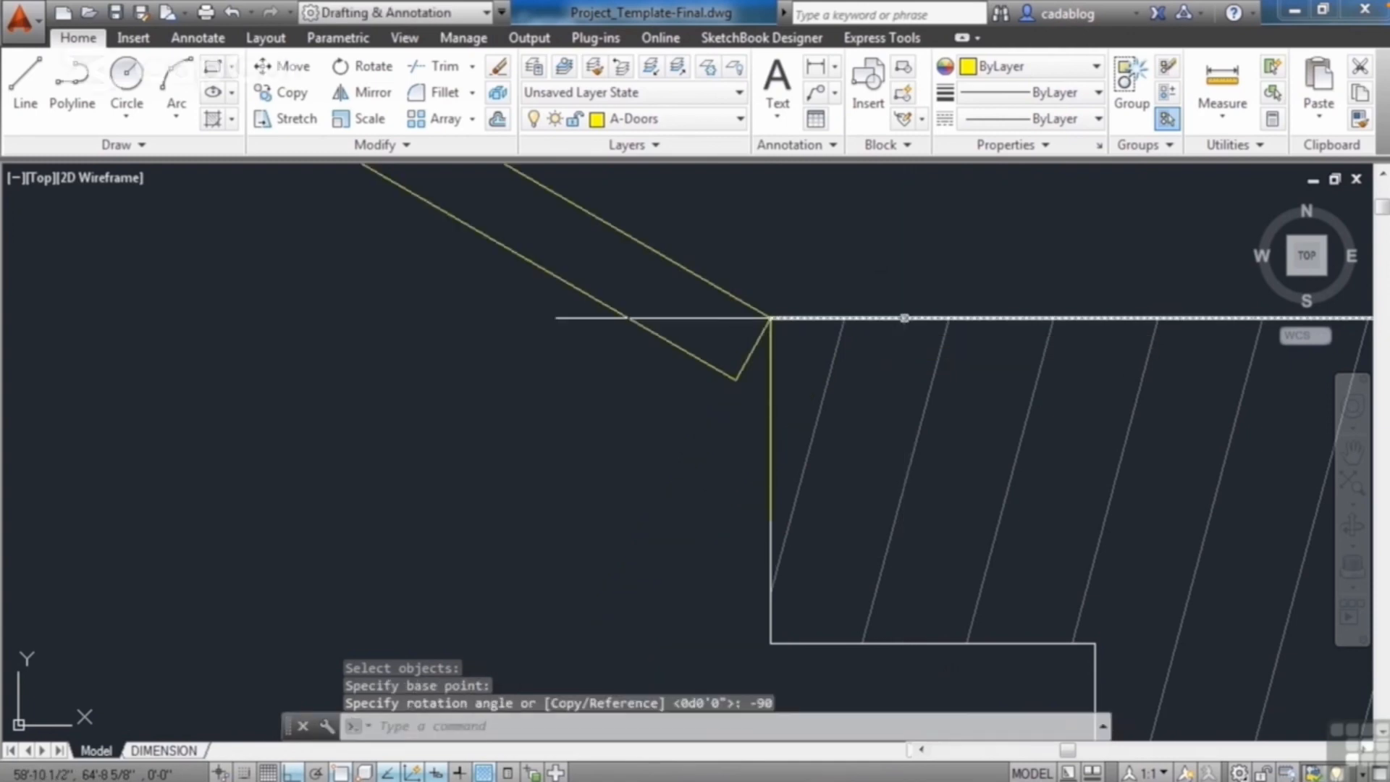
pyautogui.click(773, 465)
pyautogui.click(762, 469)
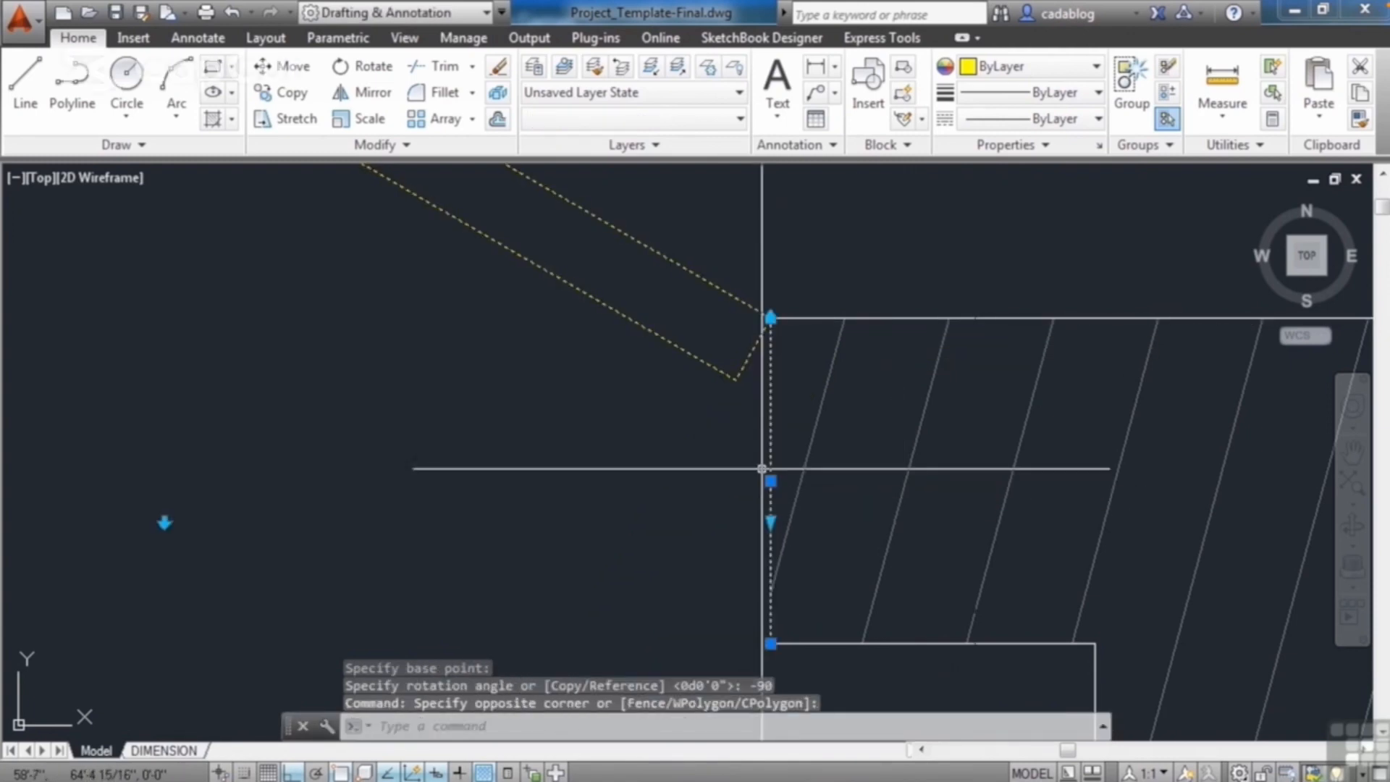
pyautogui.press('Escape')
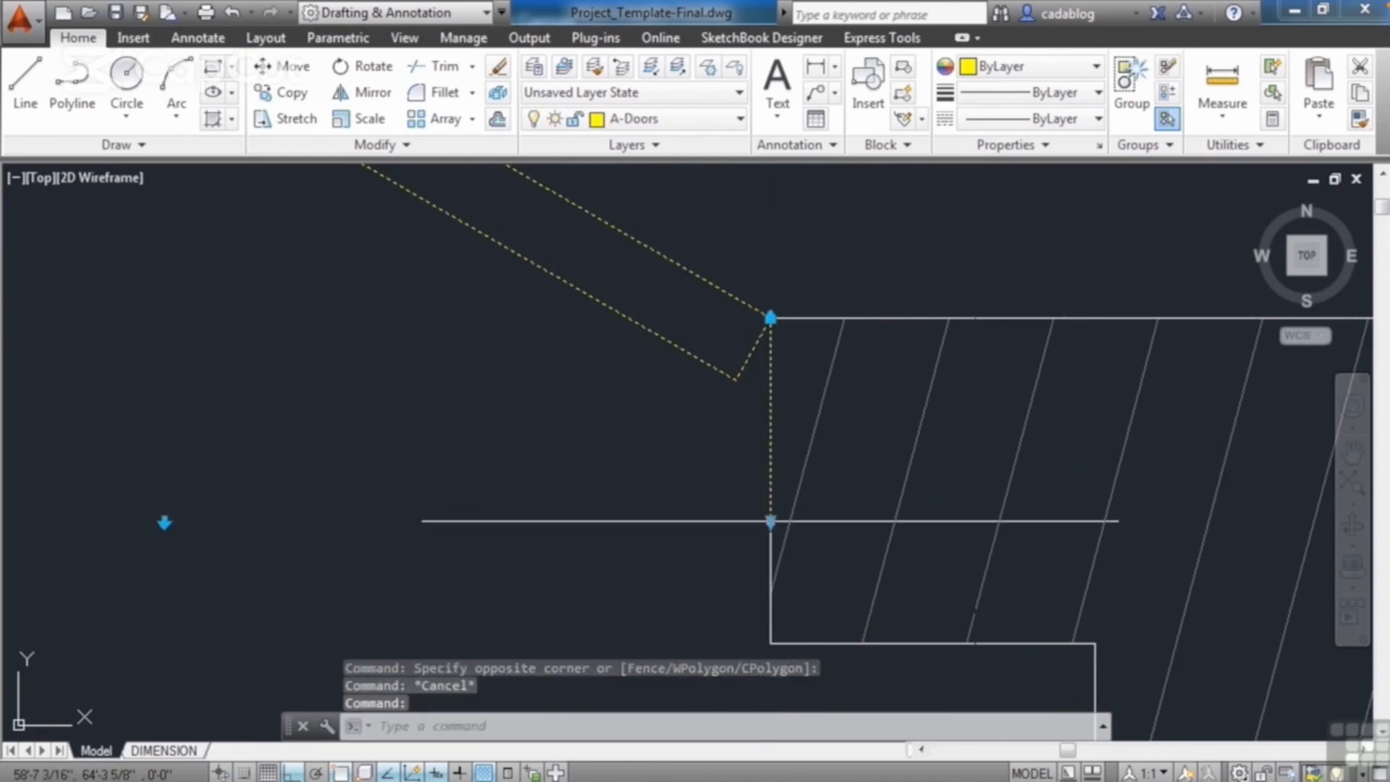
# - Extend the door's jamb depth toward the inner face of the wall at the right jamb and clear the selection
pyautogui.click(771, 521)
pyautogui.scroll(-2, 773, 568)
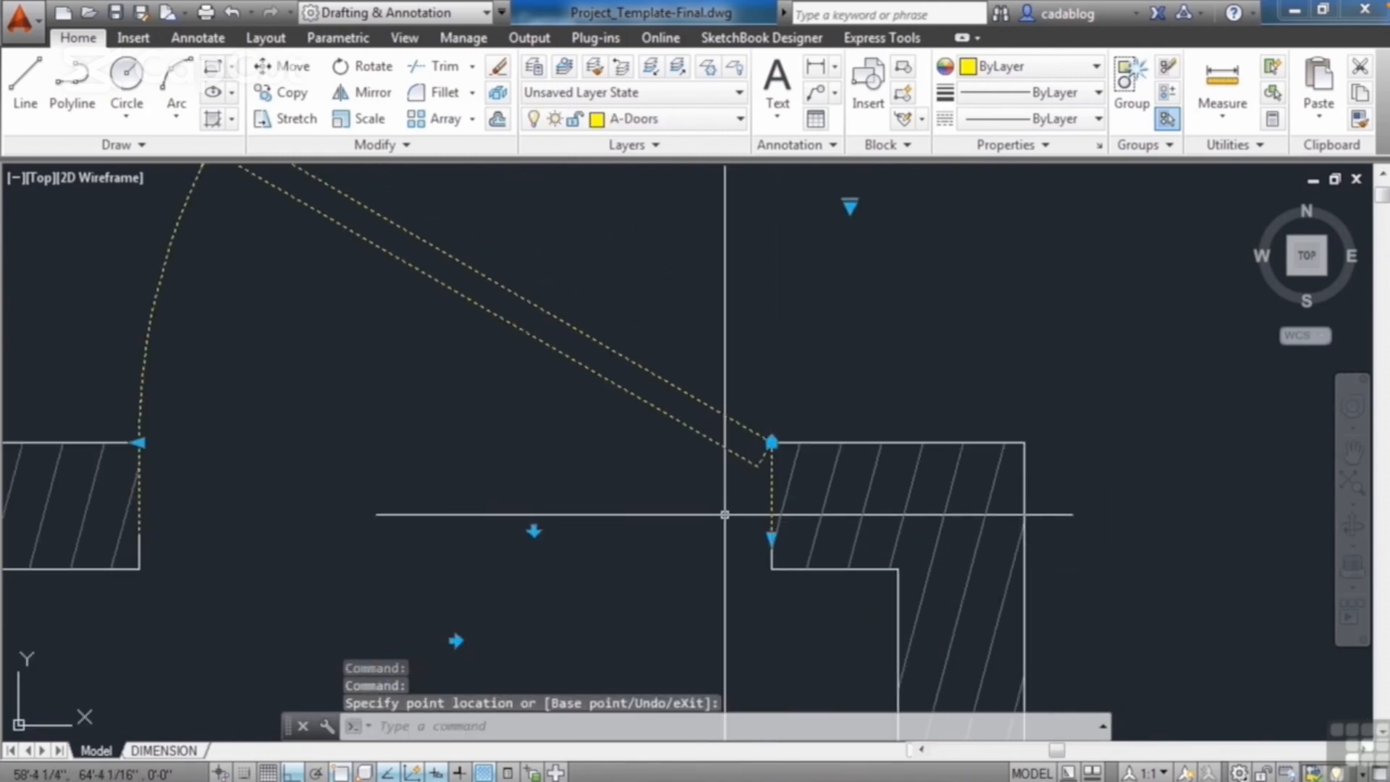
pyautogui.press('Escape')
pyautogui.press('Escape')
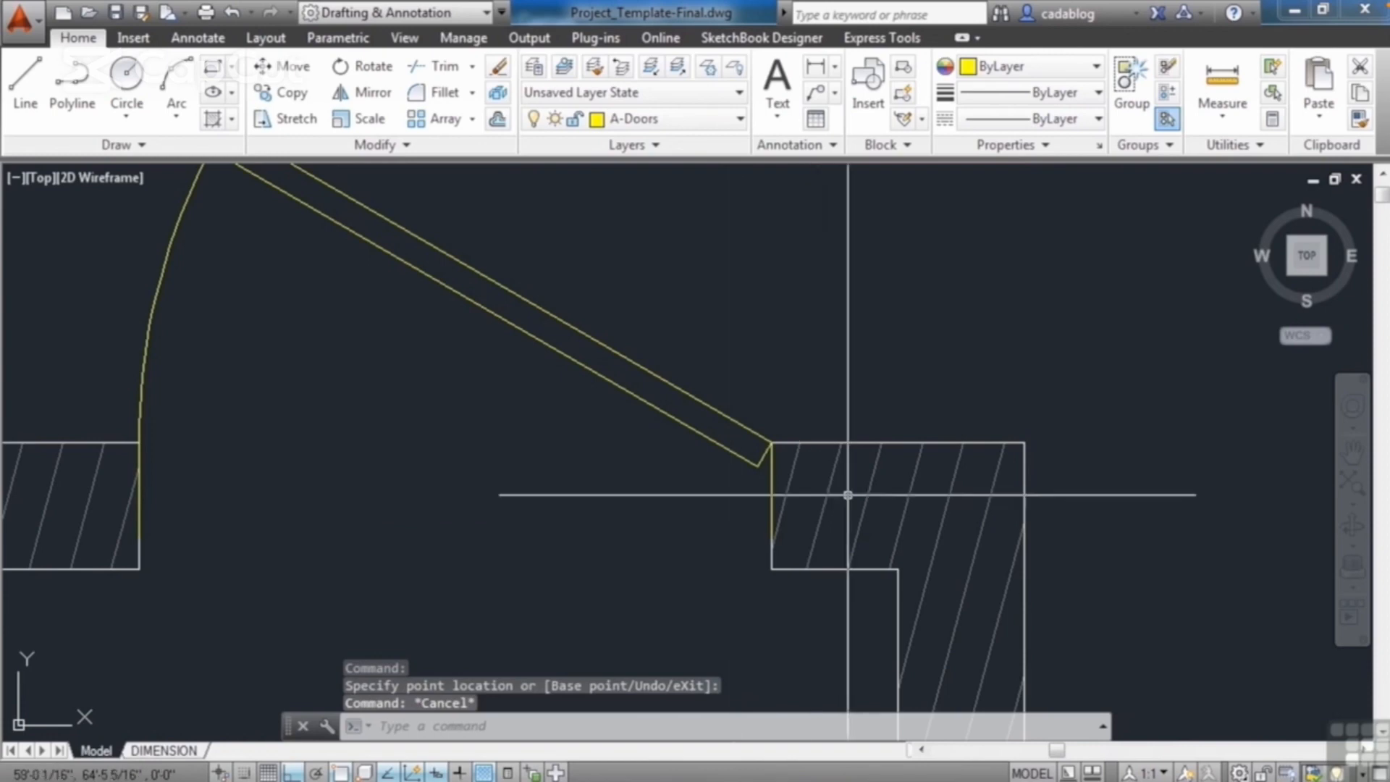
# - Copy the upper-left room's door from its hinge corner to the outer corner of the right jamb of the right wing's top opening
pyautogui.scroll(-3, 848, 495)
pyautogui.scroll(-6, 720, 341)
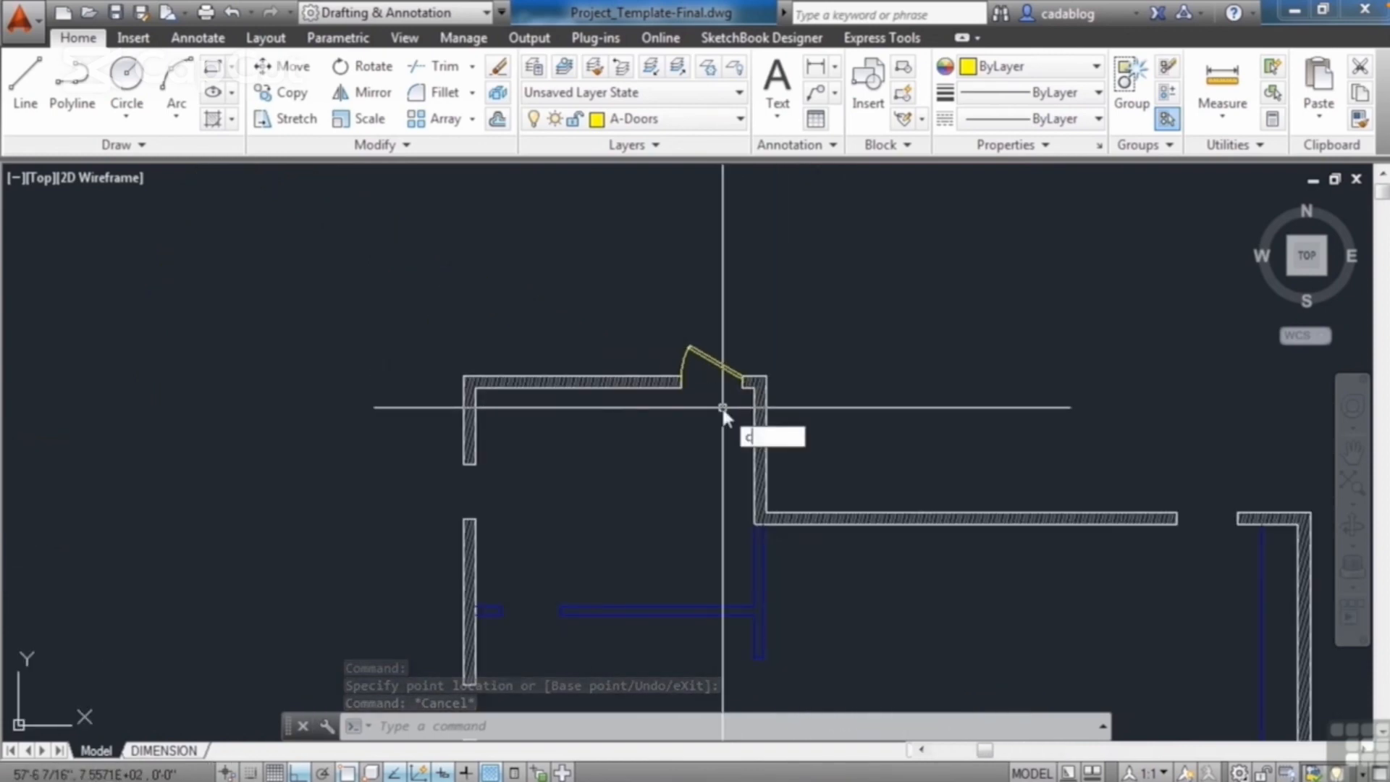
pyautogui.write('o')
pyautogui.press('Return')
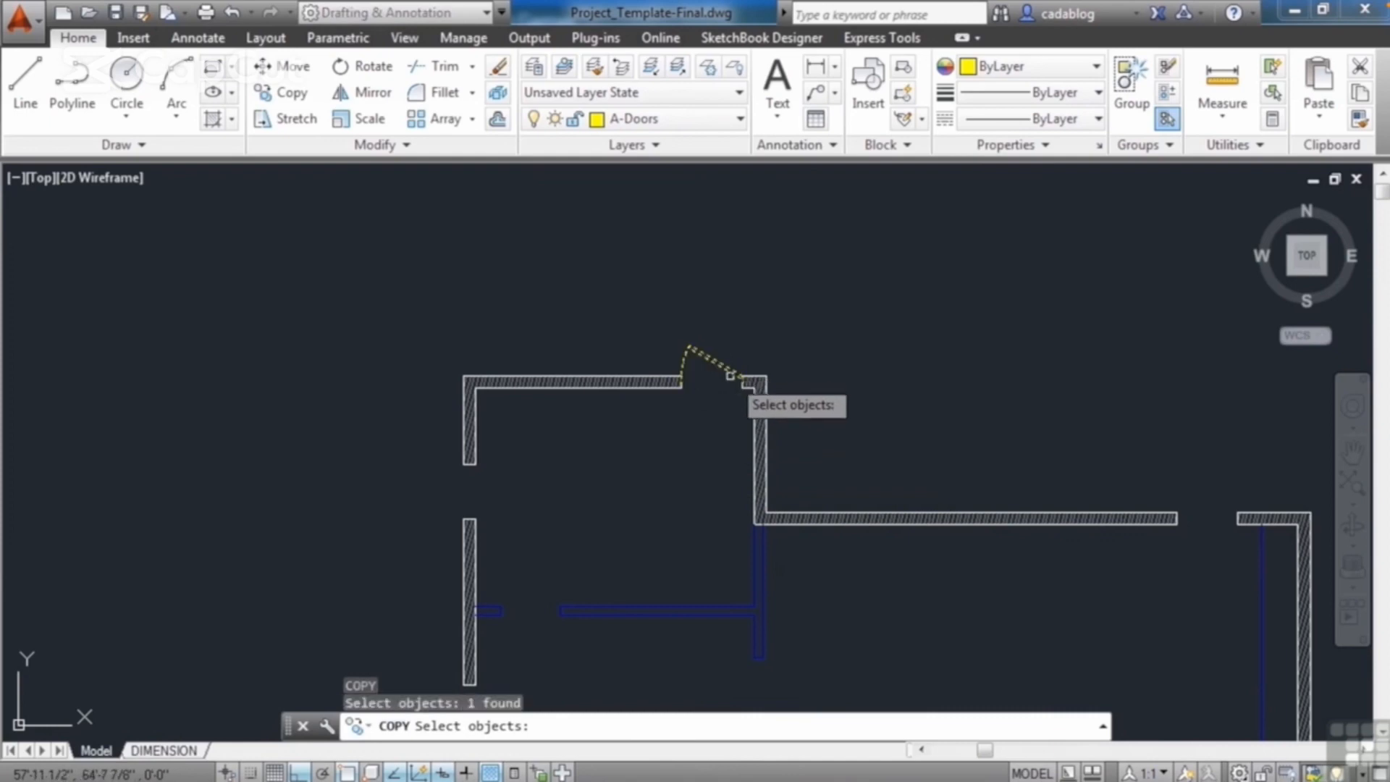
pyautogui.scroll(8, 731, 375)
pyautogui.press('Return')
pyautogui.click(824, 323)
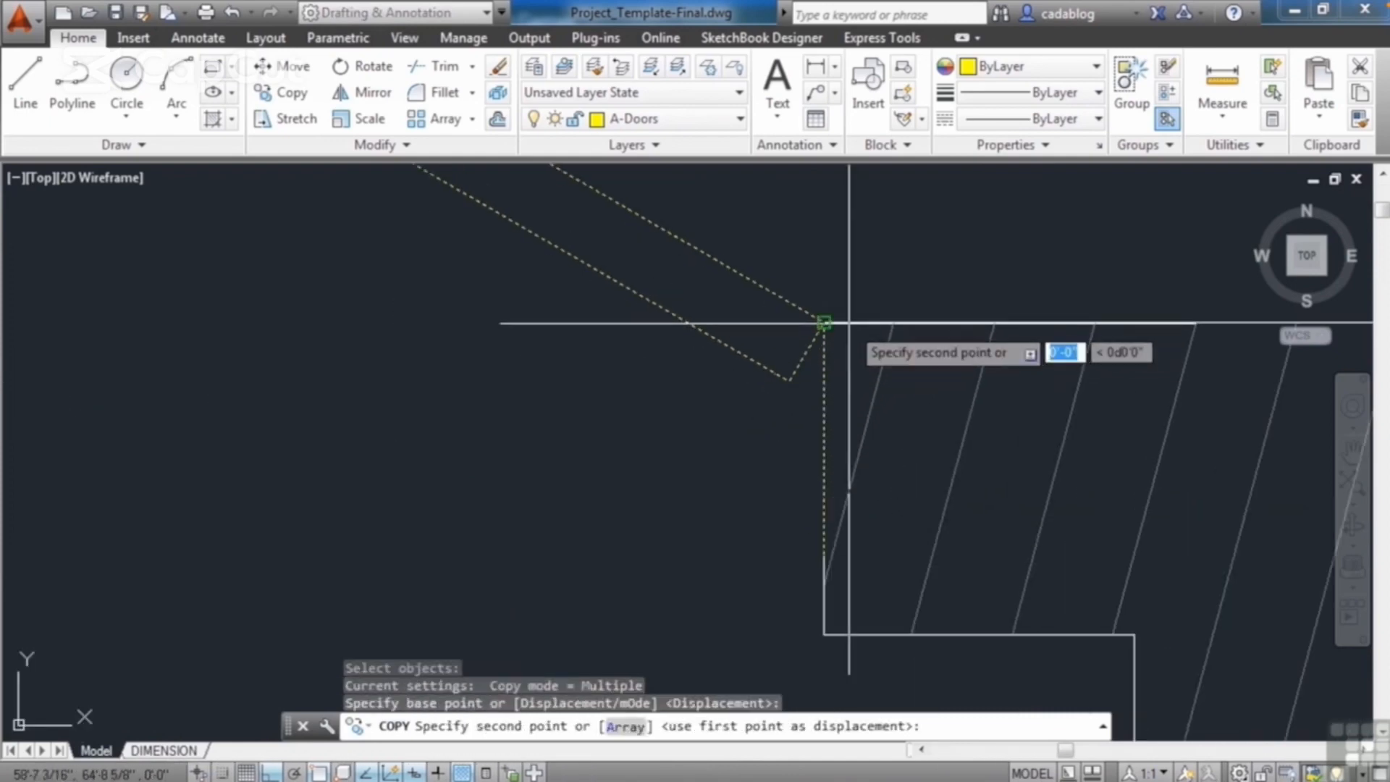
pyautogui.scroll(-5, 823, 319)
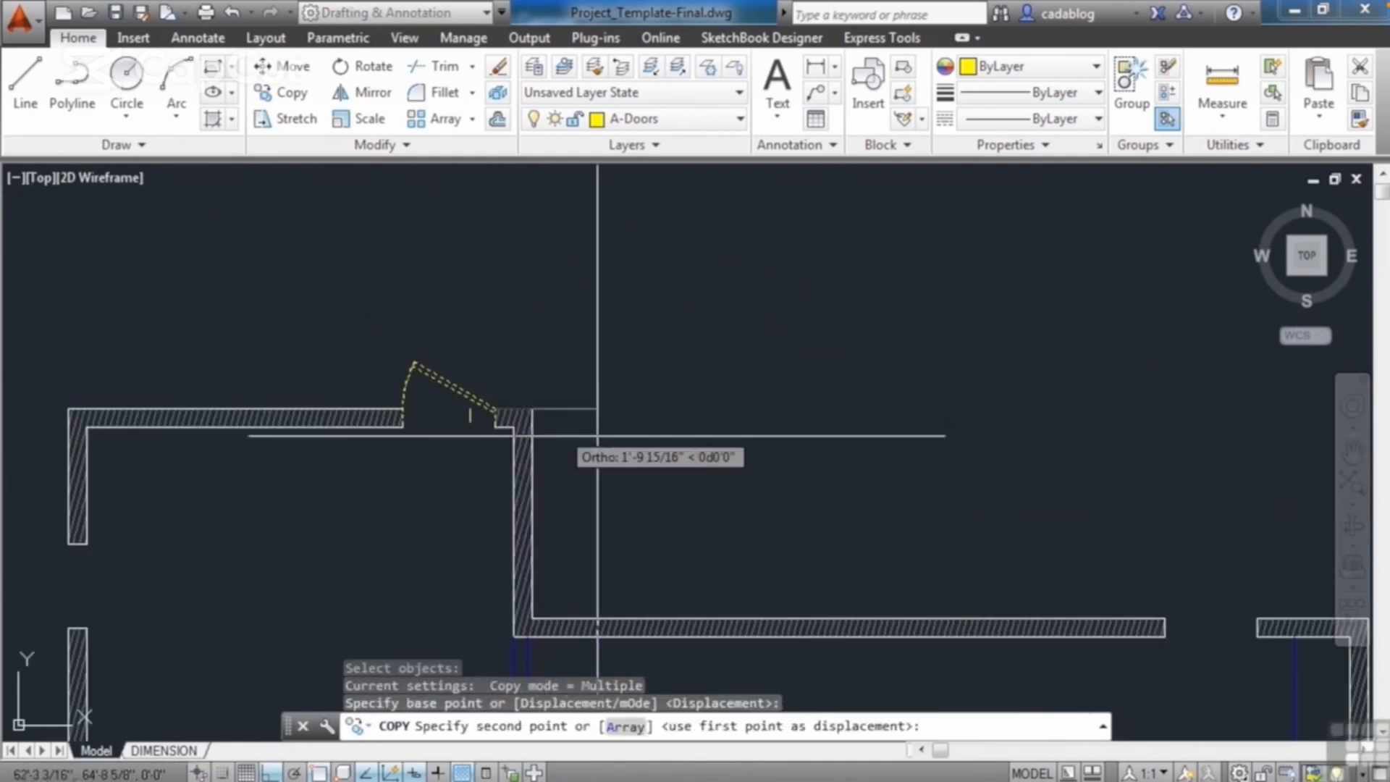
pyautogui.scroll(6, 769, 456)
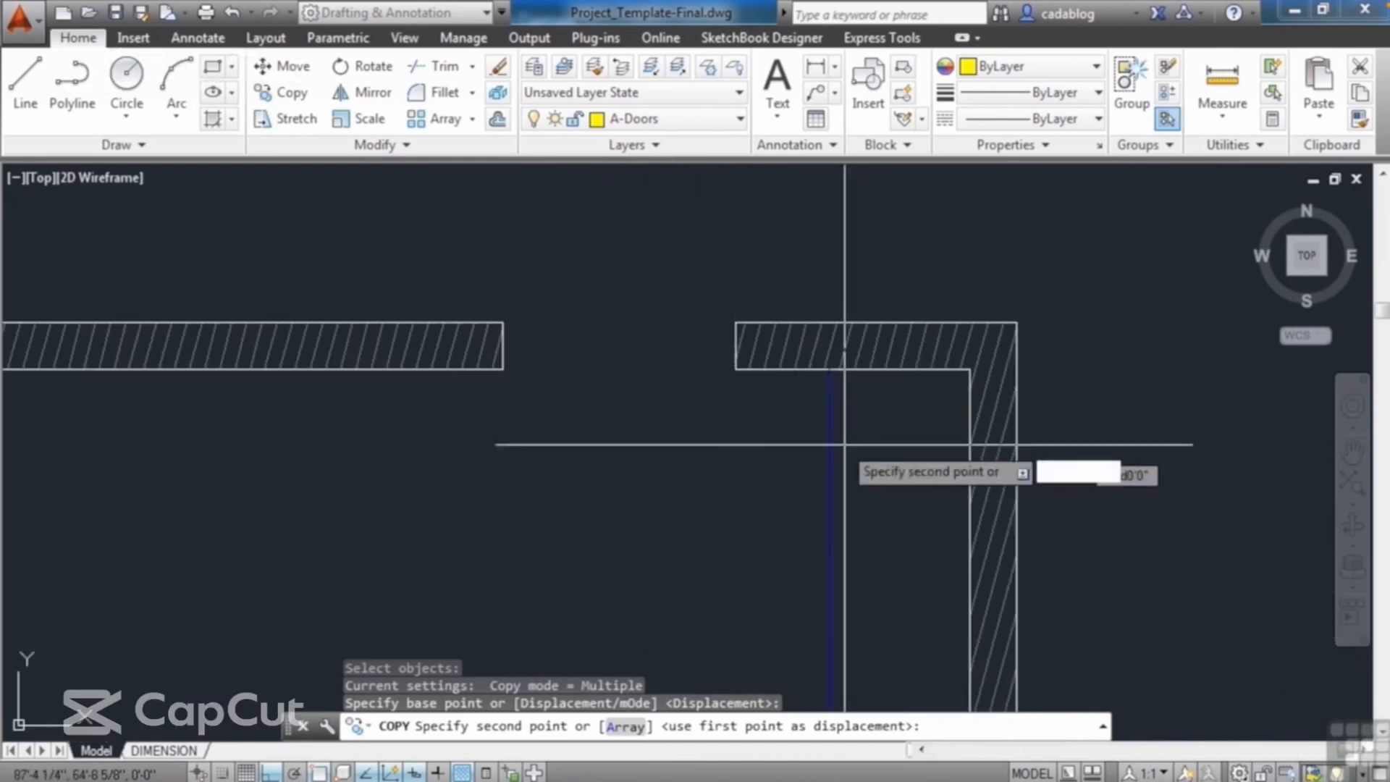
pyautogui.scroll(6, 731, 326)
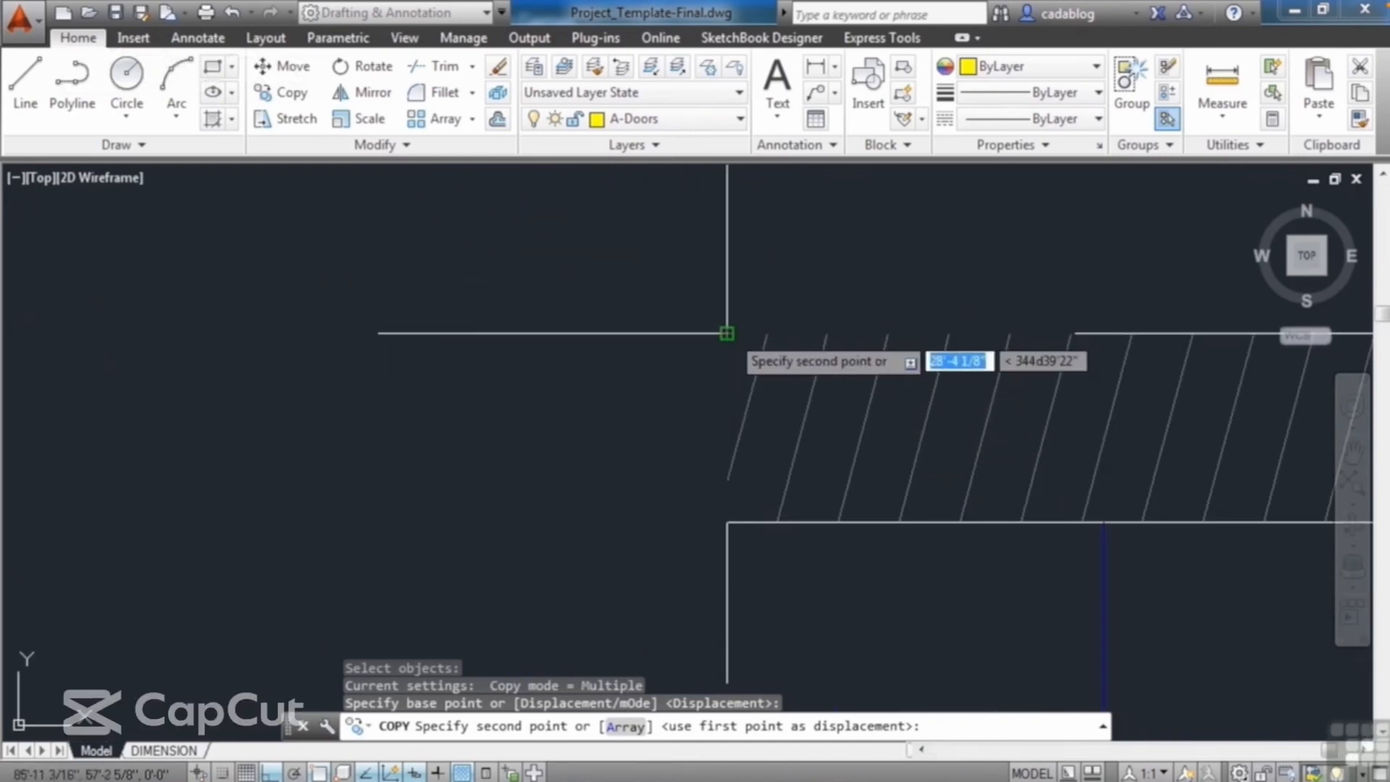
pyautogui.click(727, 333)
pyautogui.scroll(-6, 848, 355)
pyautogui.press('Return')
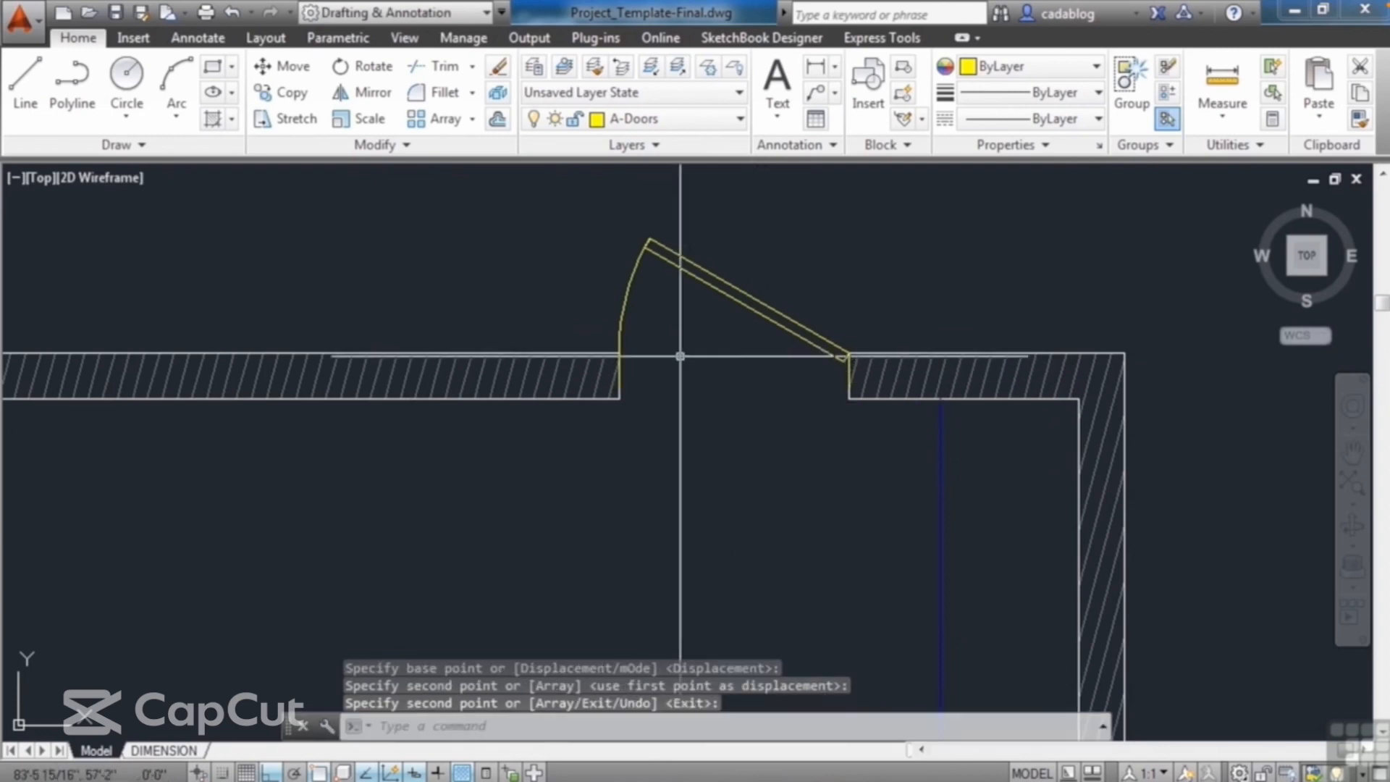
# - Copy the right wing's door by its hinge corner to the left corners of both partition ends beside the interior gap
pyautogui.scroll(-3, 885, 341)
pyautogui.scroll(6, 854, 341)
pyautogui.press('Return')
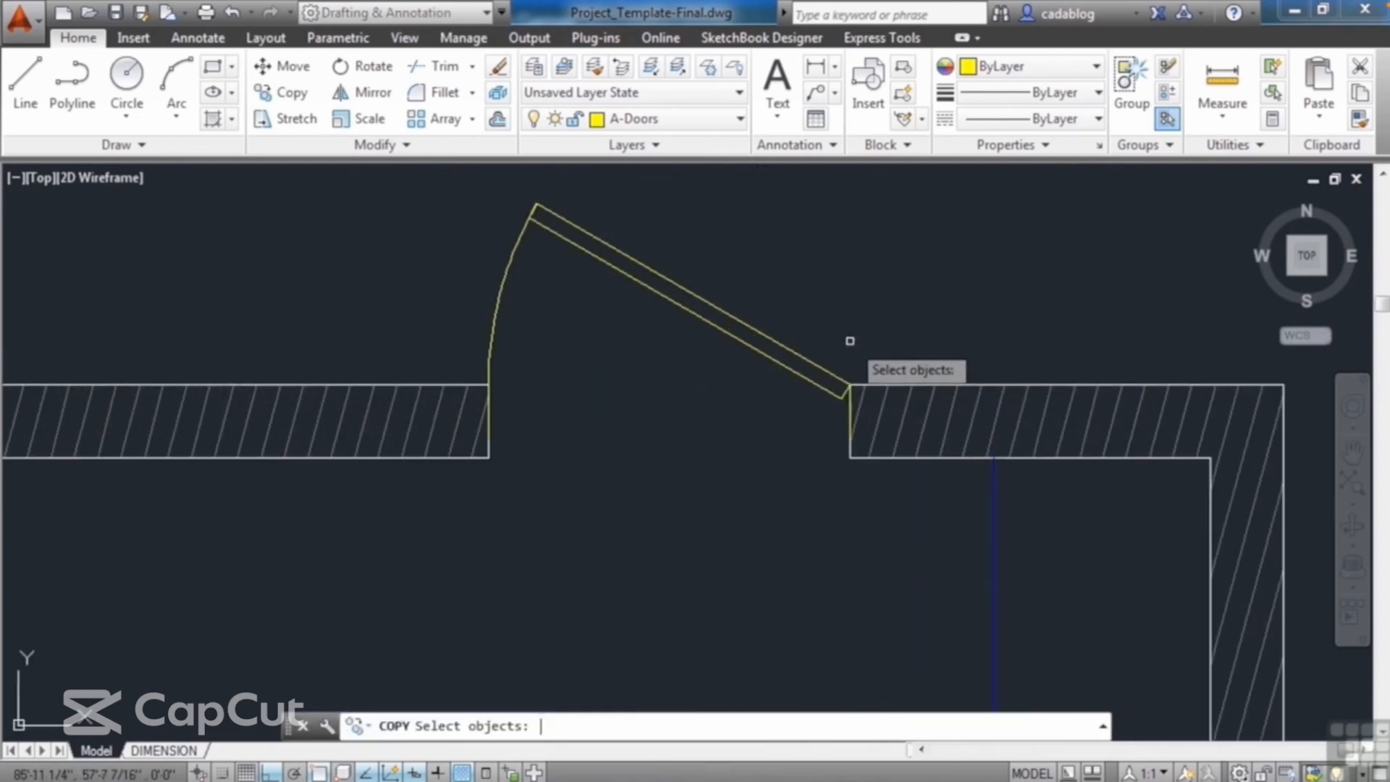
pyautogui.click(774, 413)
pyautogui.scroll(4, 837, 372)
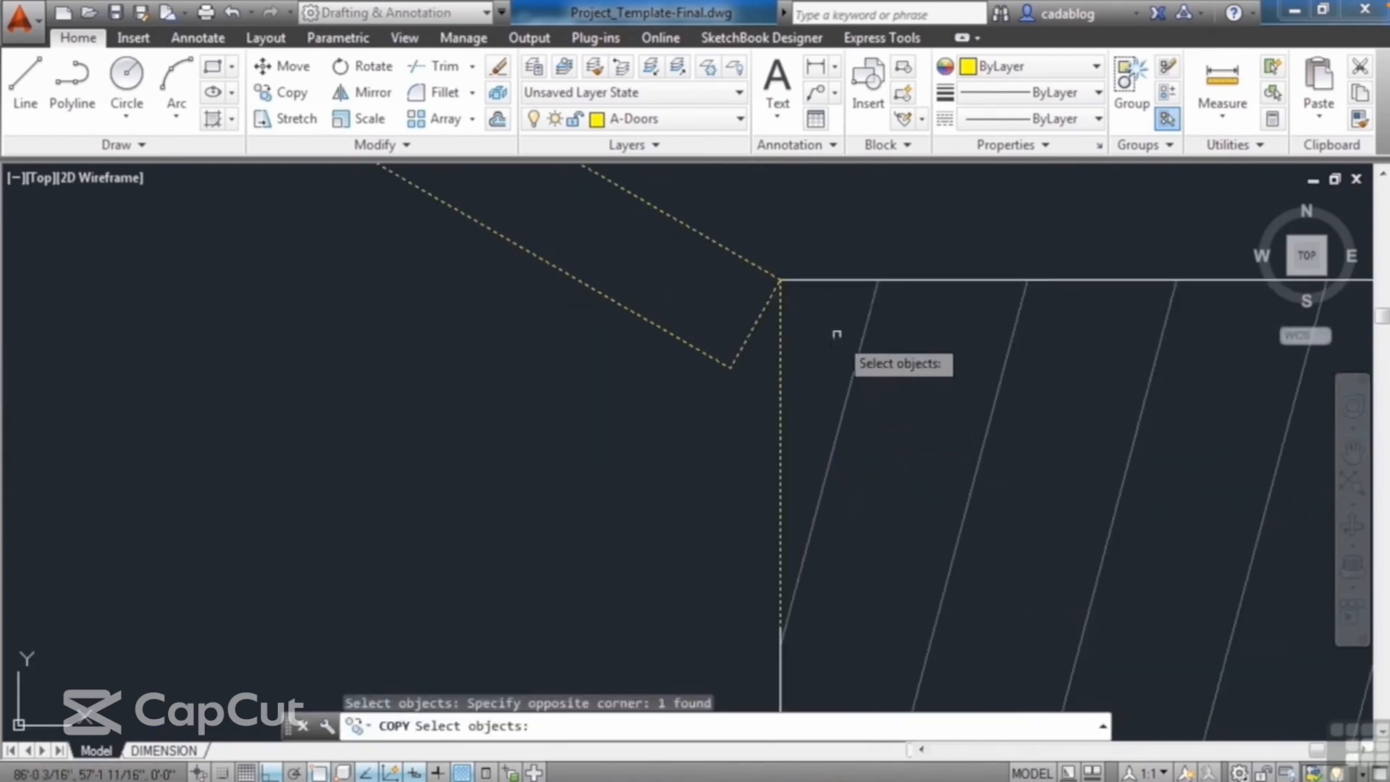
pyautogui.press('Return')
pyautogui.click(780, 279)
pyautogui.scroll(-6, 900, 341)
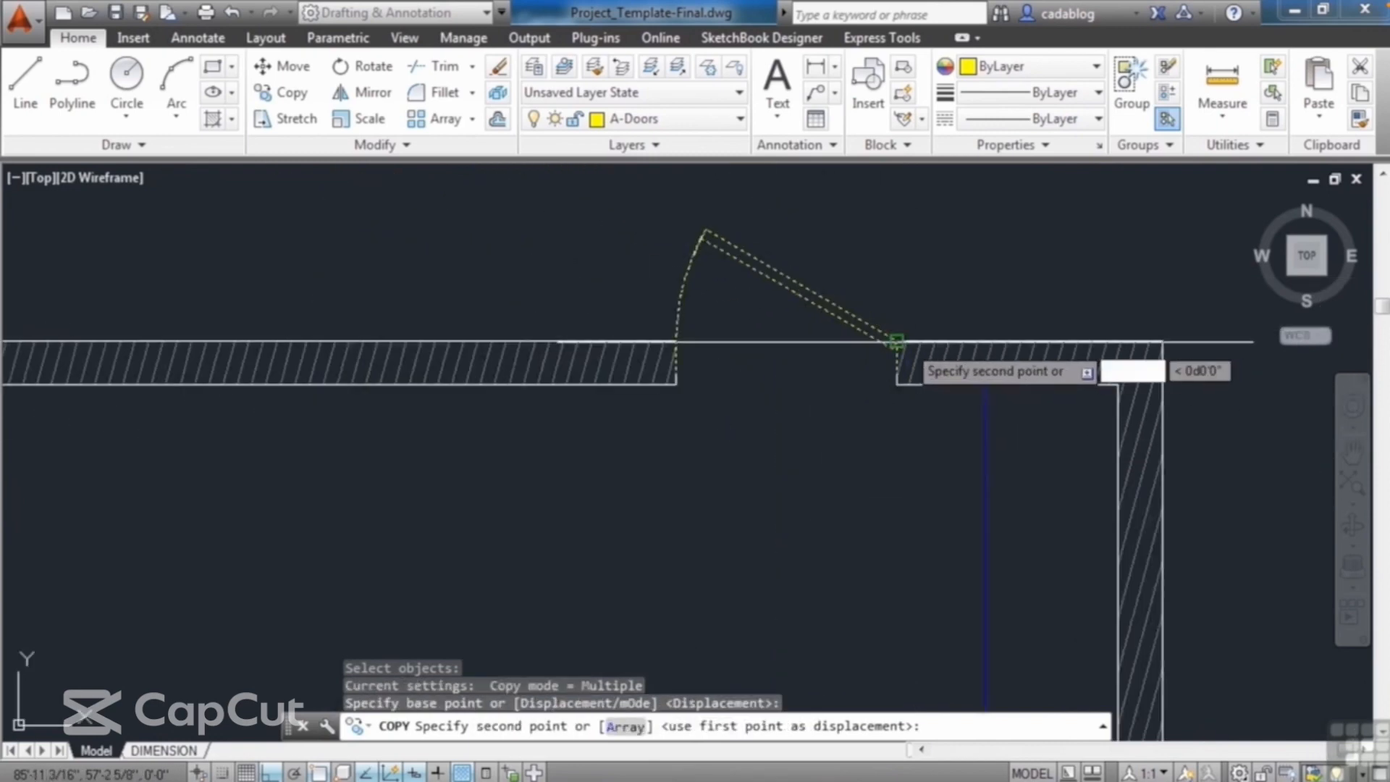
pyautogui.scroll(6, 693, 421)
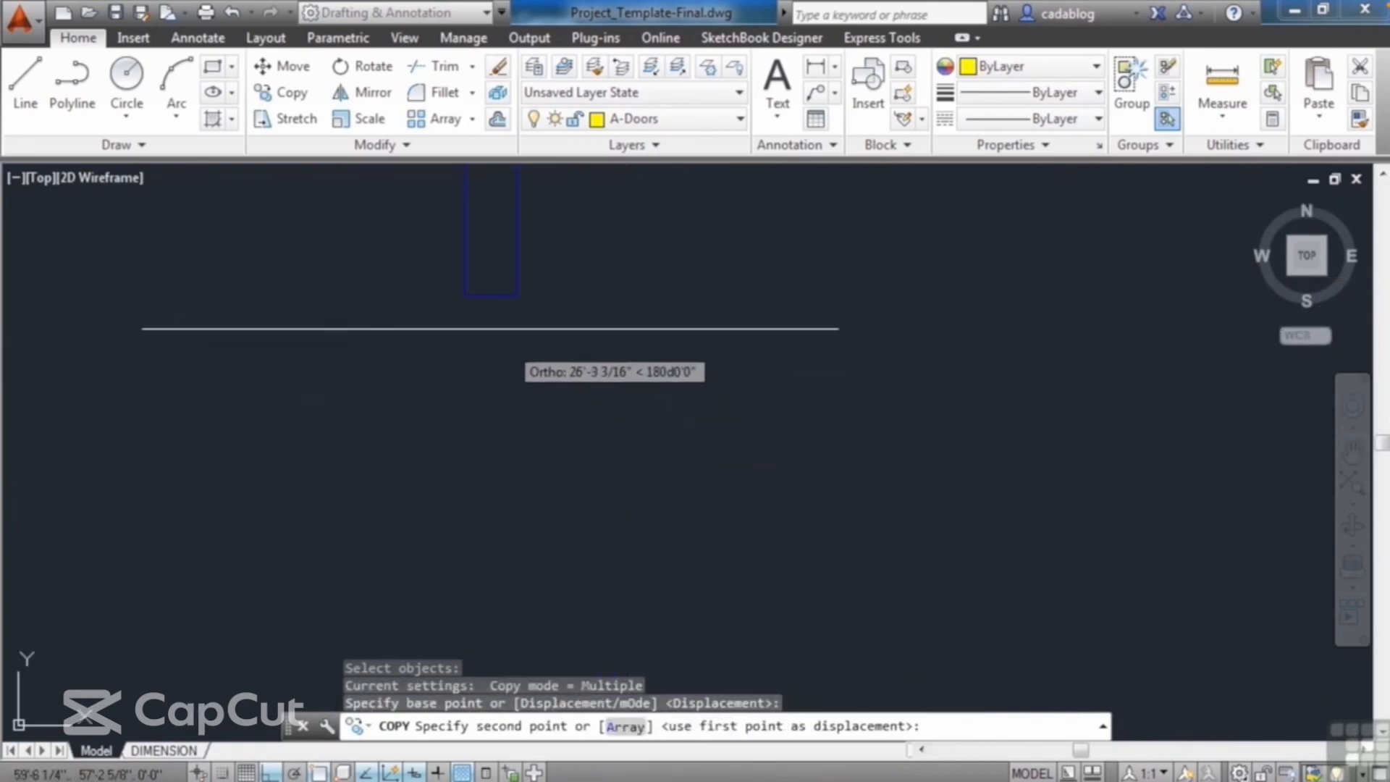
pyautogui.click(464, 294)
pyautogui.scroll(-5, 464, 295)
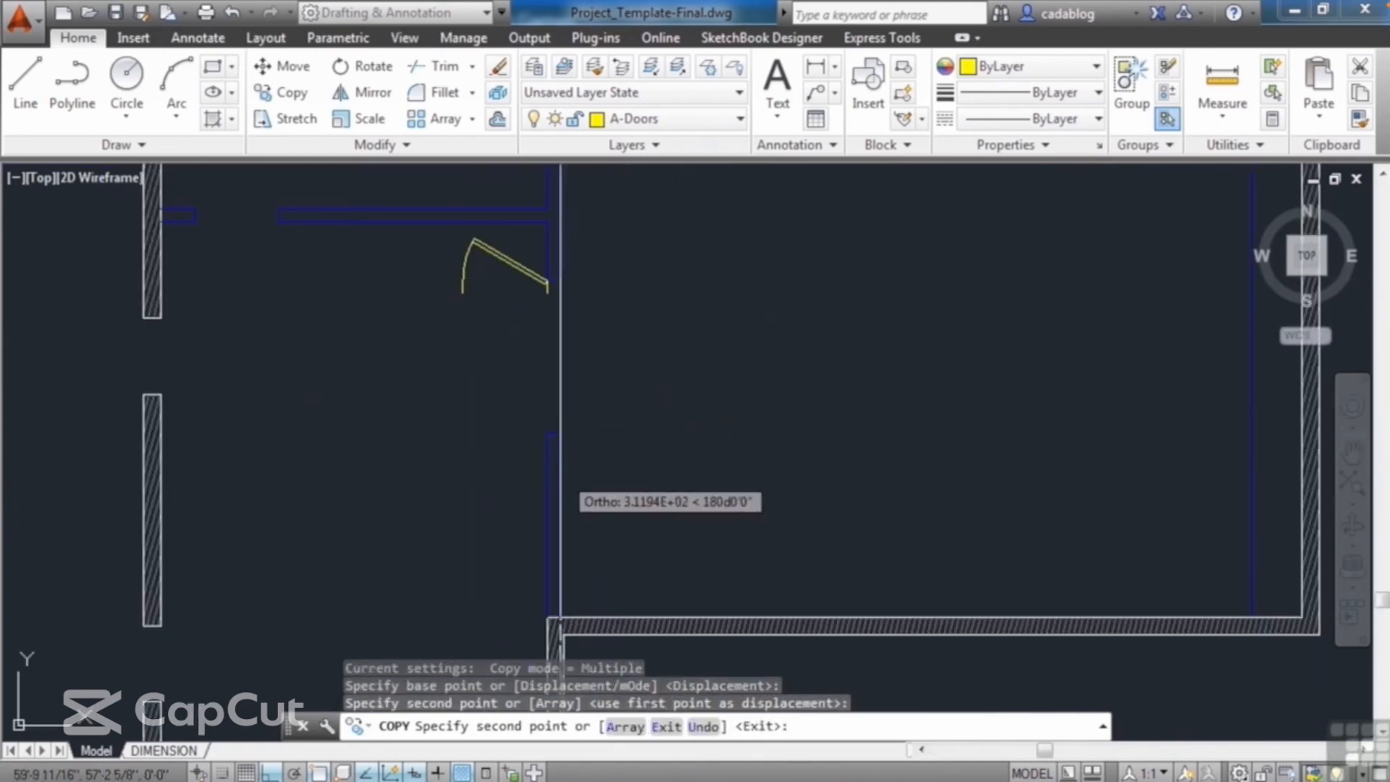
pyautogui.scroll(5, 532, 391)
pyautogui.click(526, 377)
# - Place two more door copies at the inner corners of the right and left jambs of the lower-left room's bottom opening
pyautogui.scroll(-5, 659, 341)
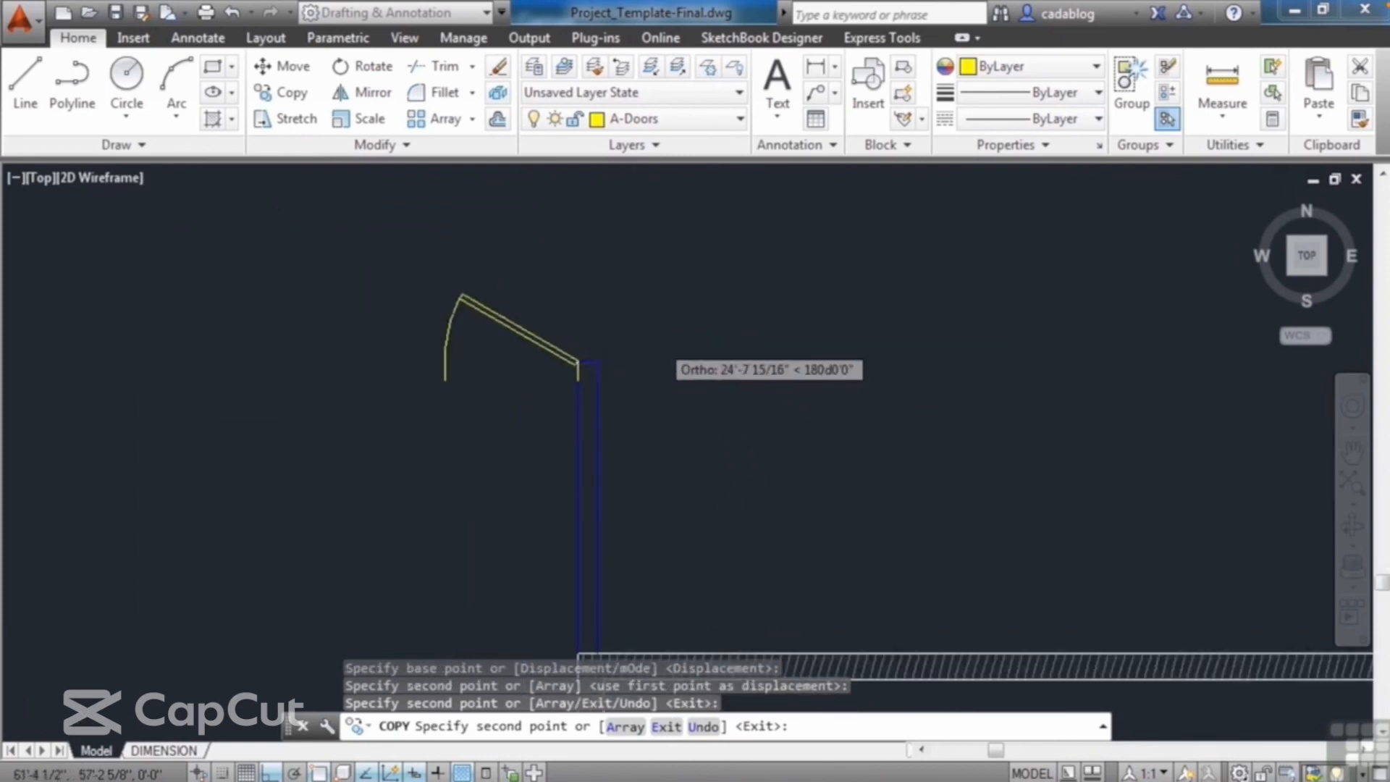
pyautogui.scroll(4, 507, 550)
pyautogui.scroll(3, 534, 601)
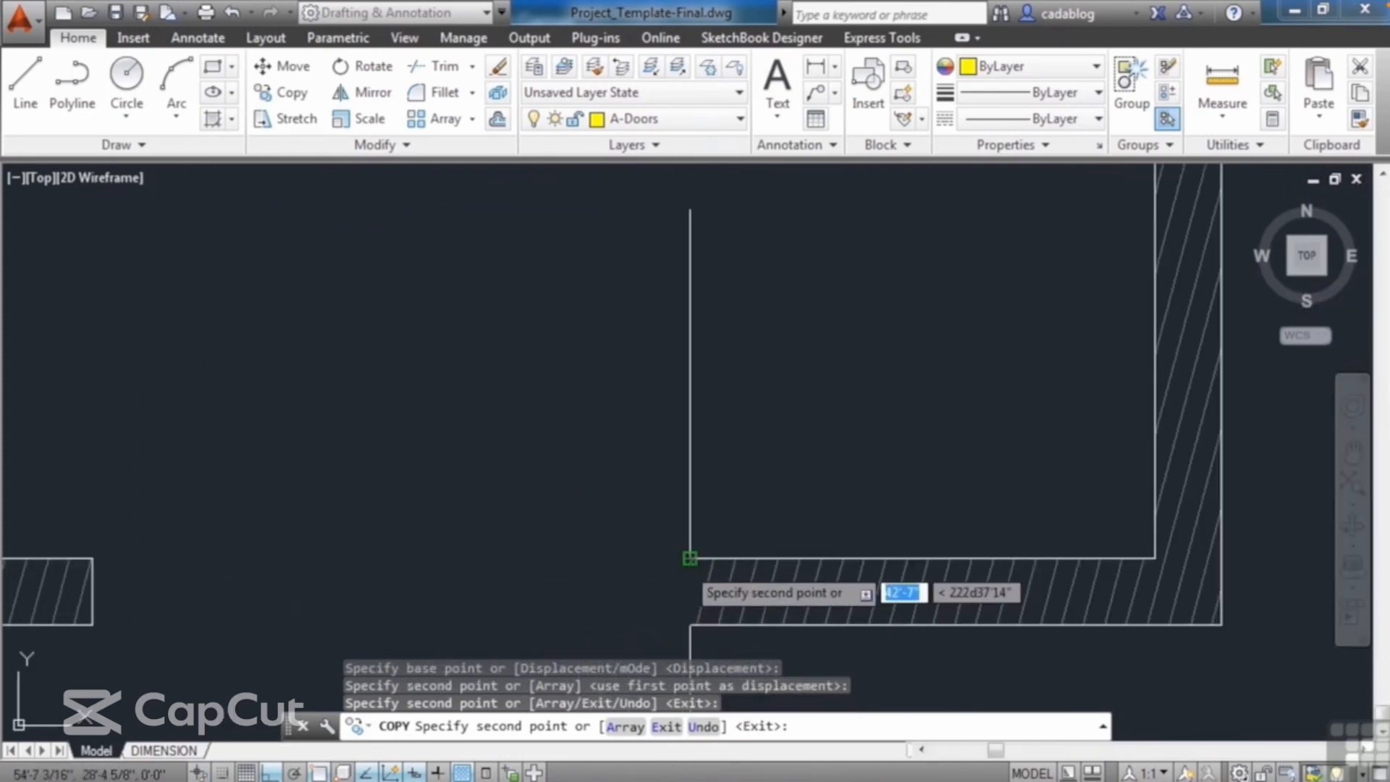
pyautogui.scroll(4, 691, 565)
pyautogui.click(723, 497)
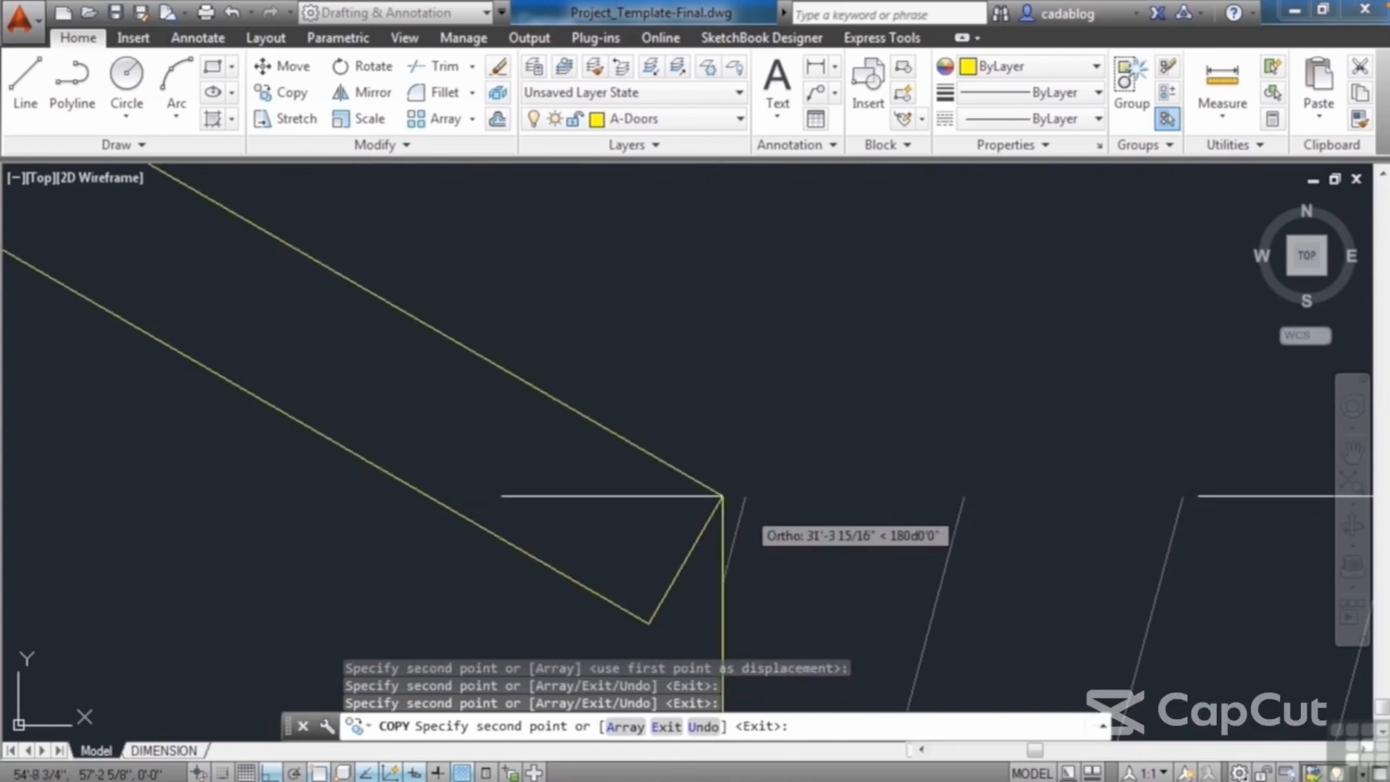
pyautogui.scroll(-5, 885, 493)
pyautogui.moveTo(593, 501); pyautogui.dragTo(896, 496, button='middle')
pyautogui.scroll(-3, 896, 496)
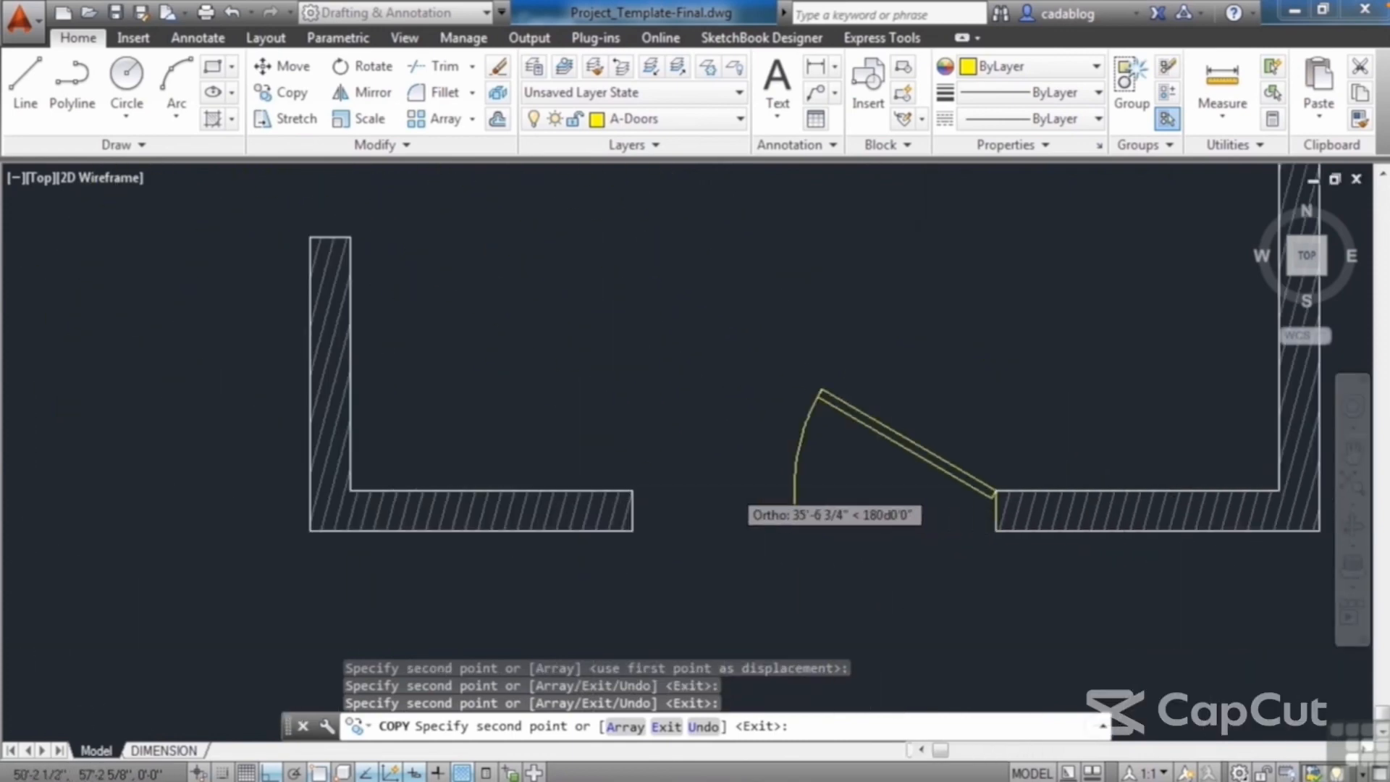
pyautogui.scroll(5, 761, 507)
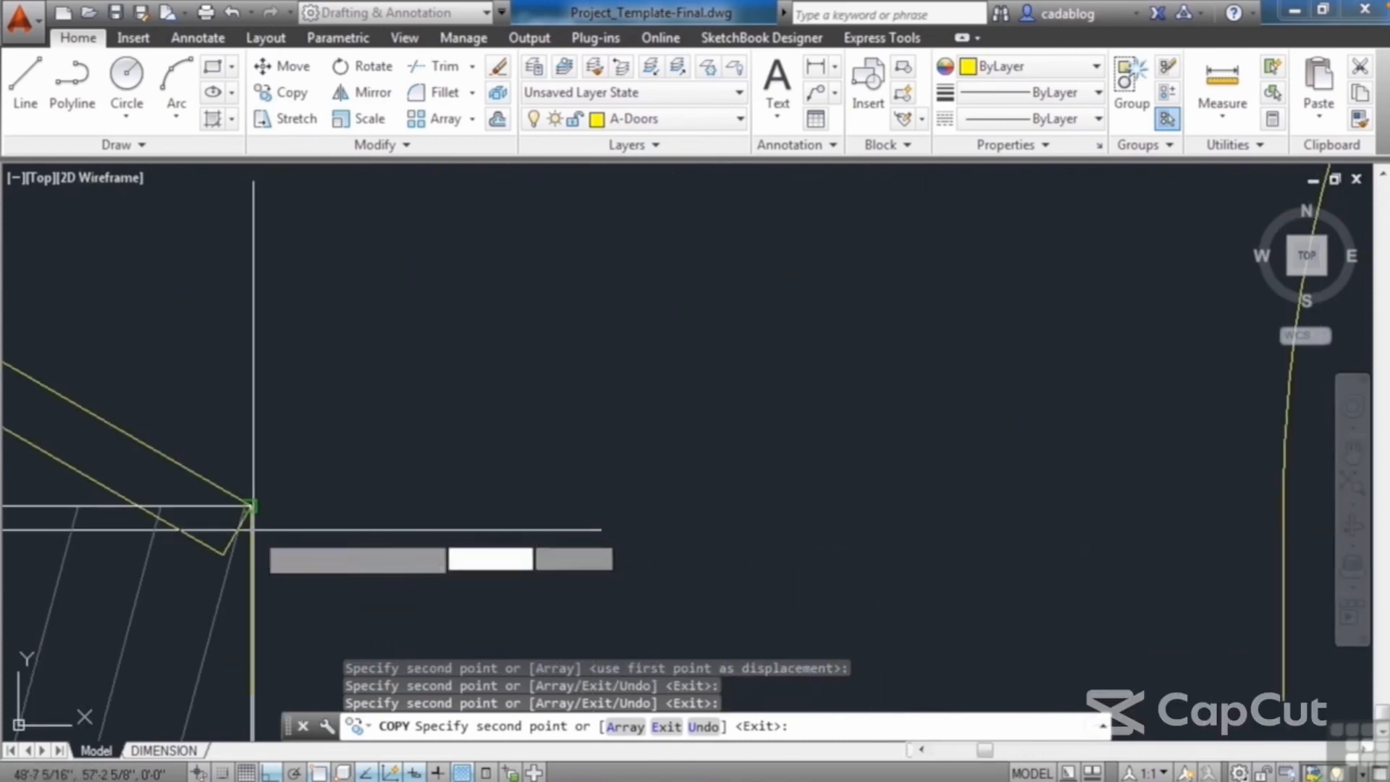
pyautogui.click(253, 506)
pyautogui.scroll(-5, 464, 503)
pyautogui.press('Return')
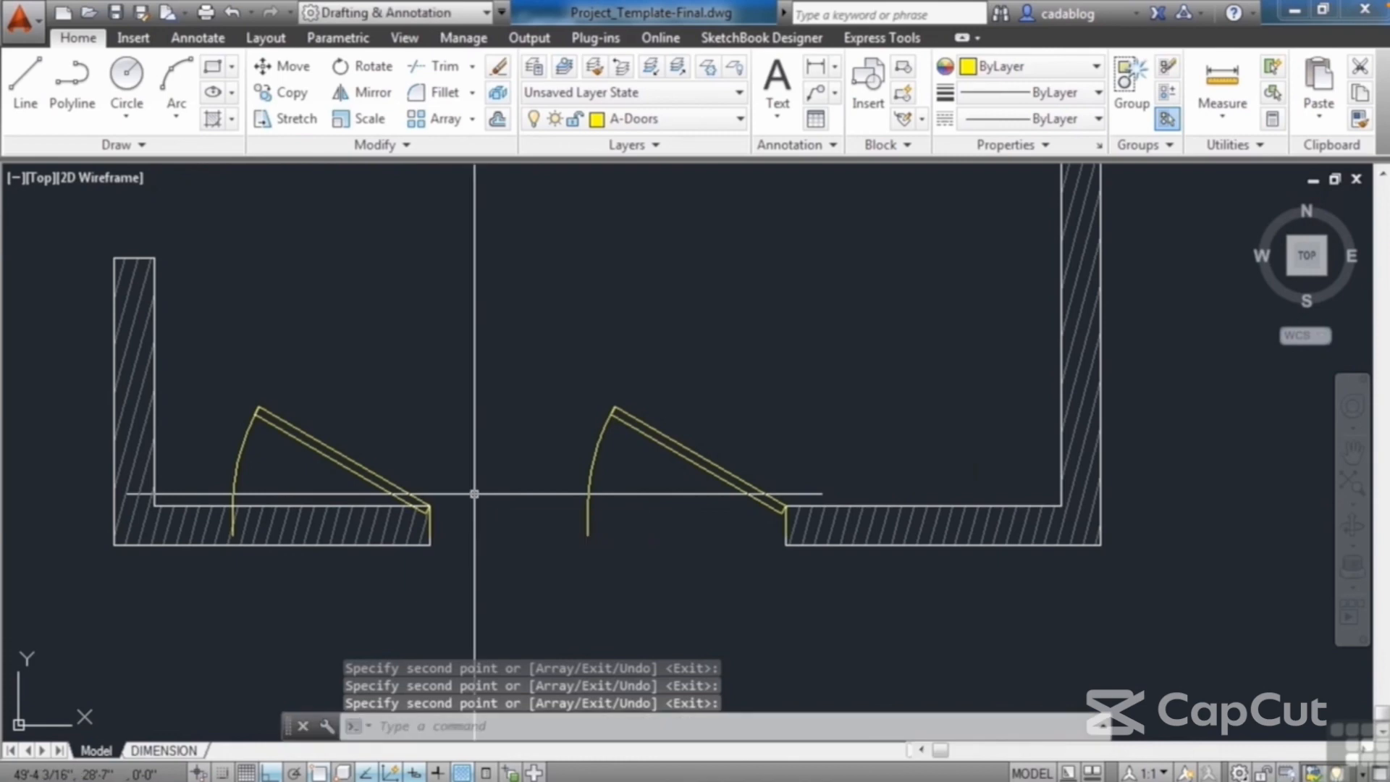
# - Flip the left door of the bottom opening horizontally and move its hinge point to the inner corner of the left jamb
pyautogui.click(376, 473)
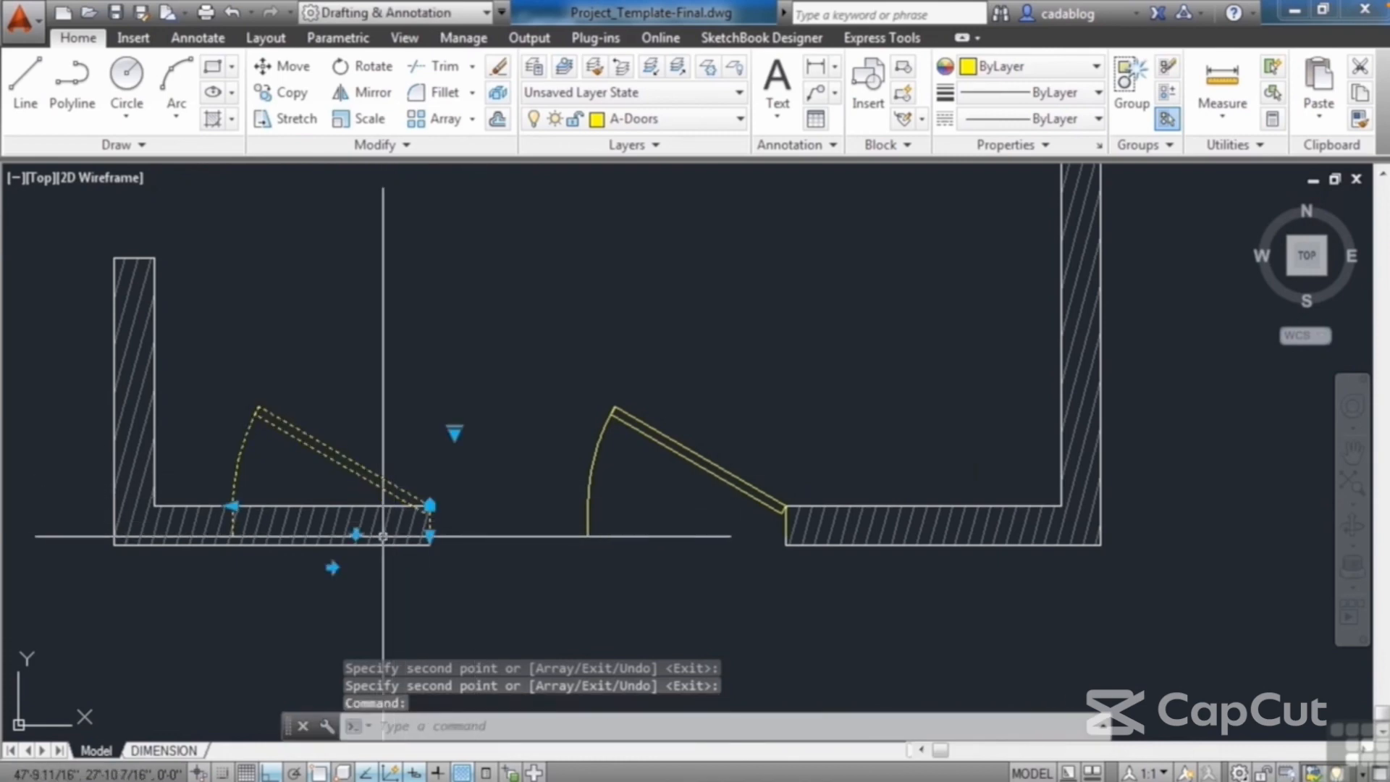
pyautogui.click(332, 568)
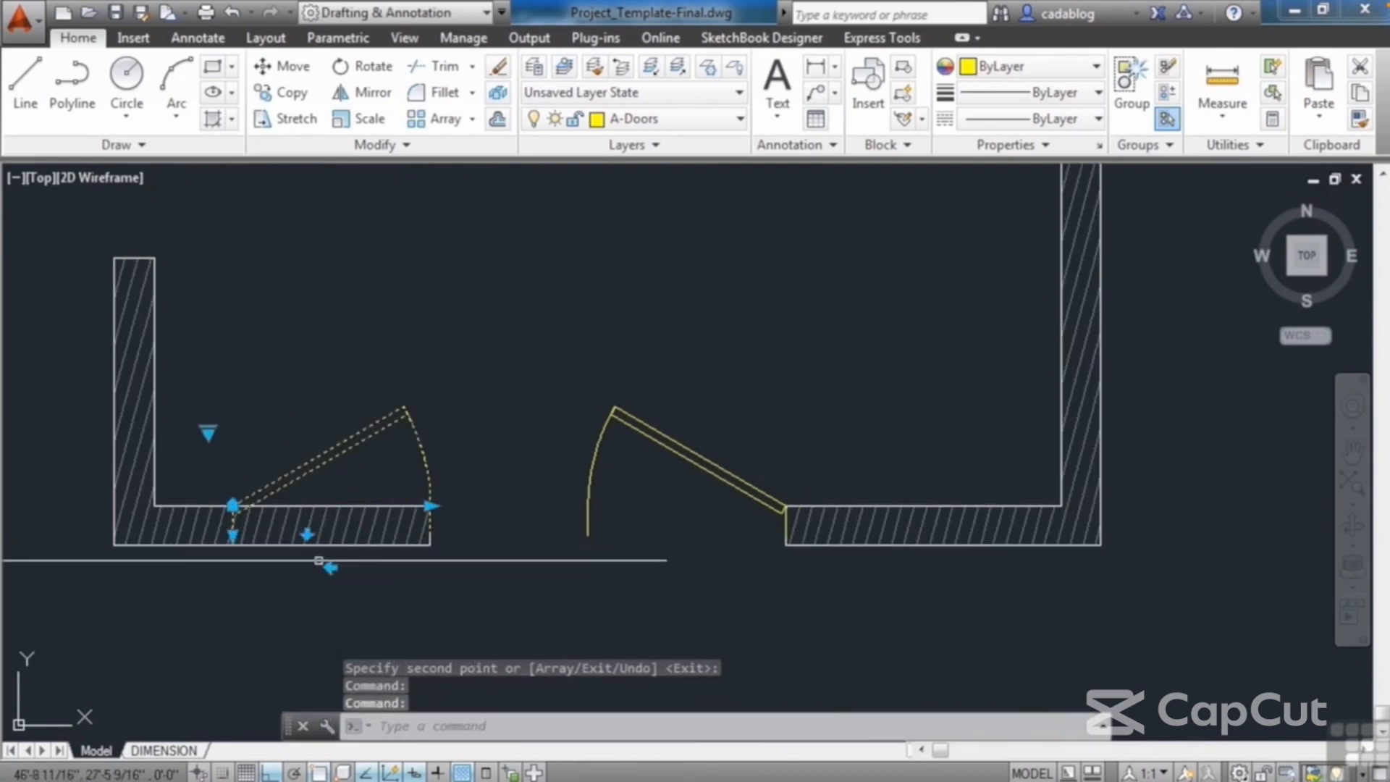
pyautogui.click(232, 506)
pyautogui.scroll(6, 388, 511)
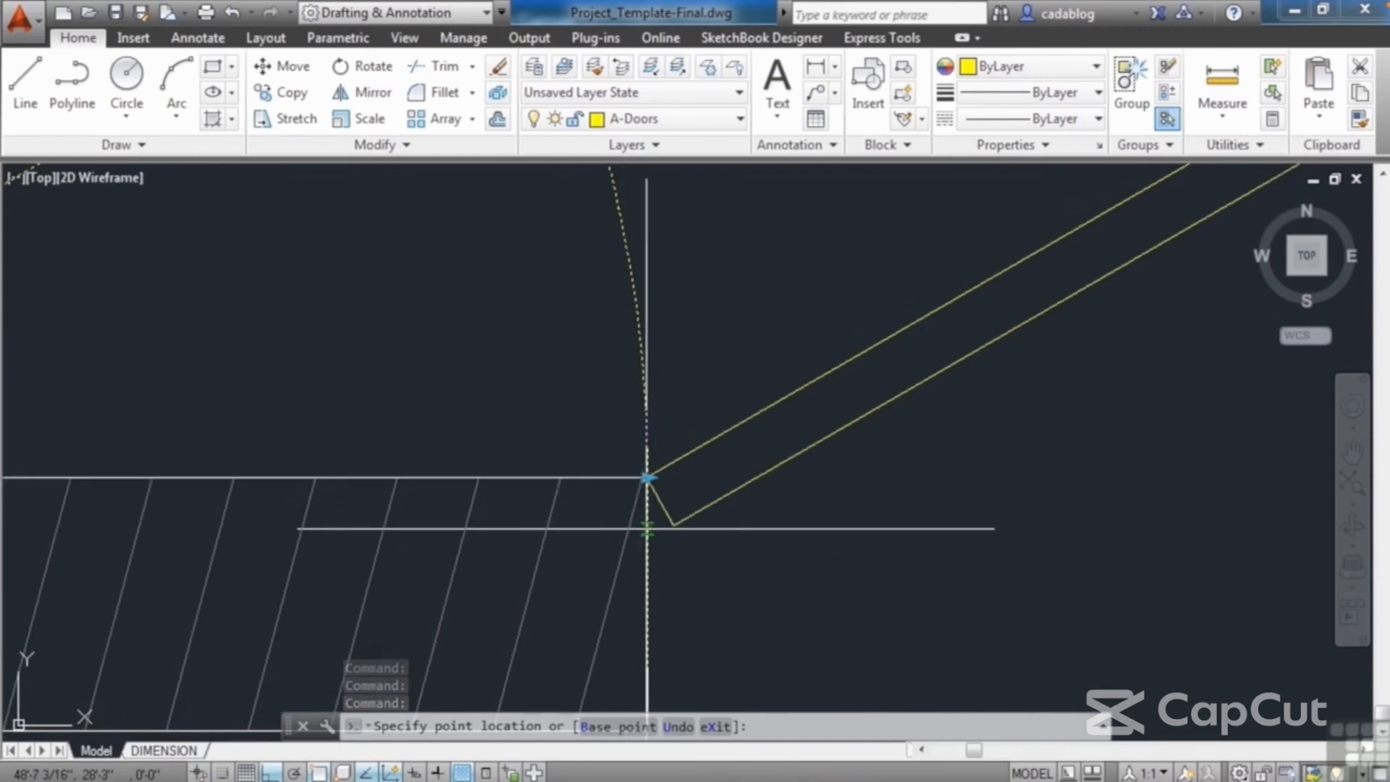
pyautogui.write('end')
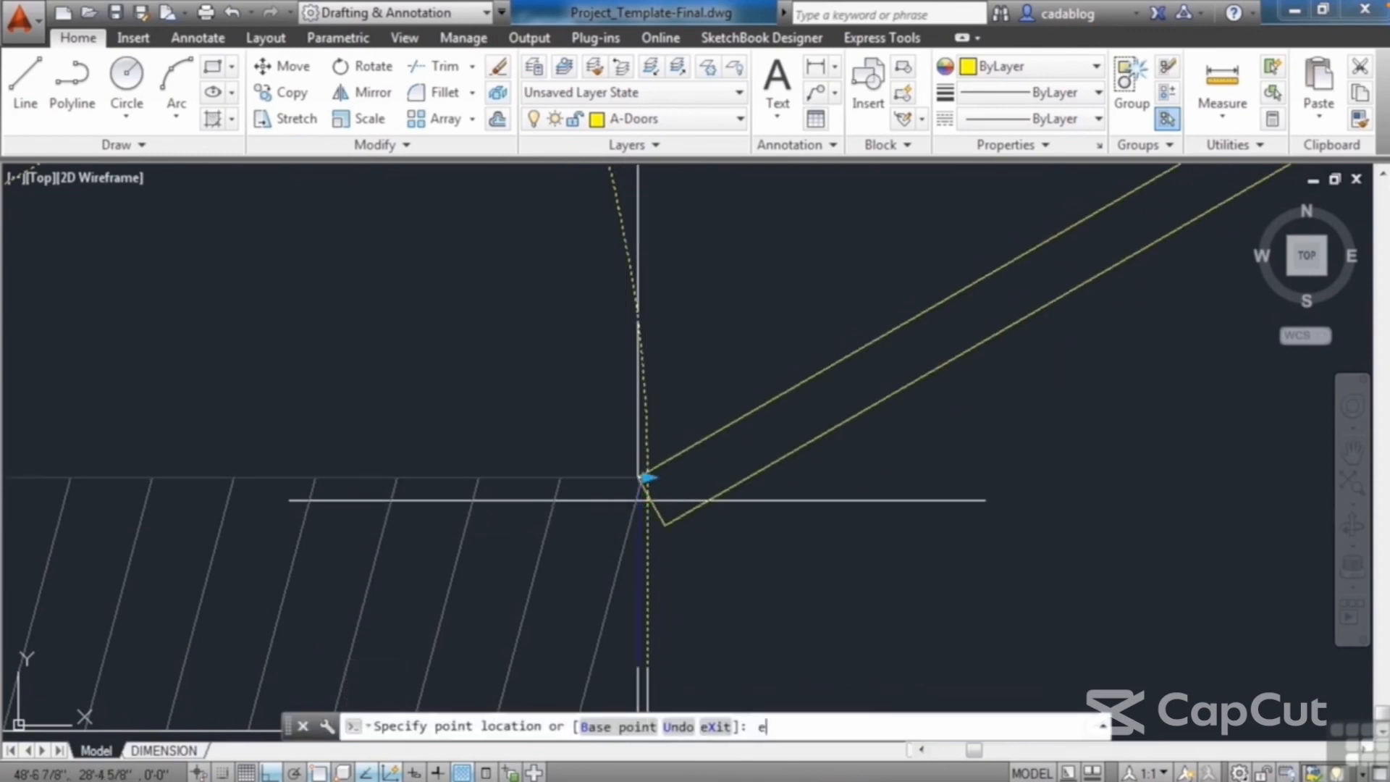
pyautogui.press('Return')
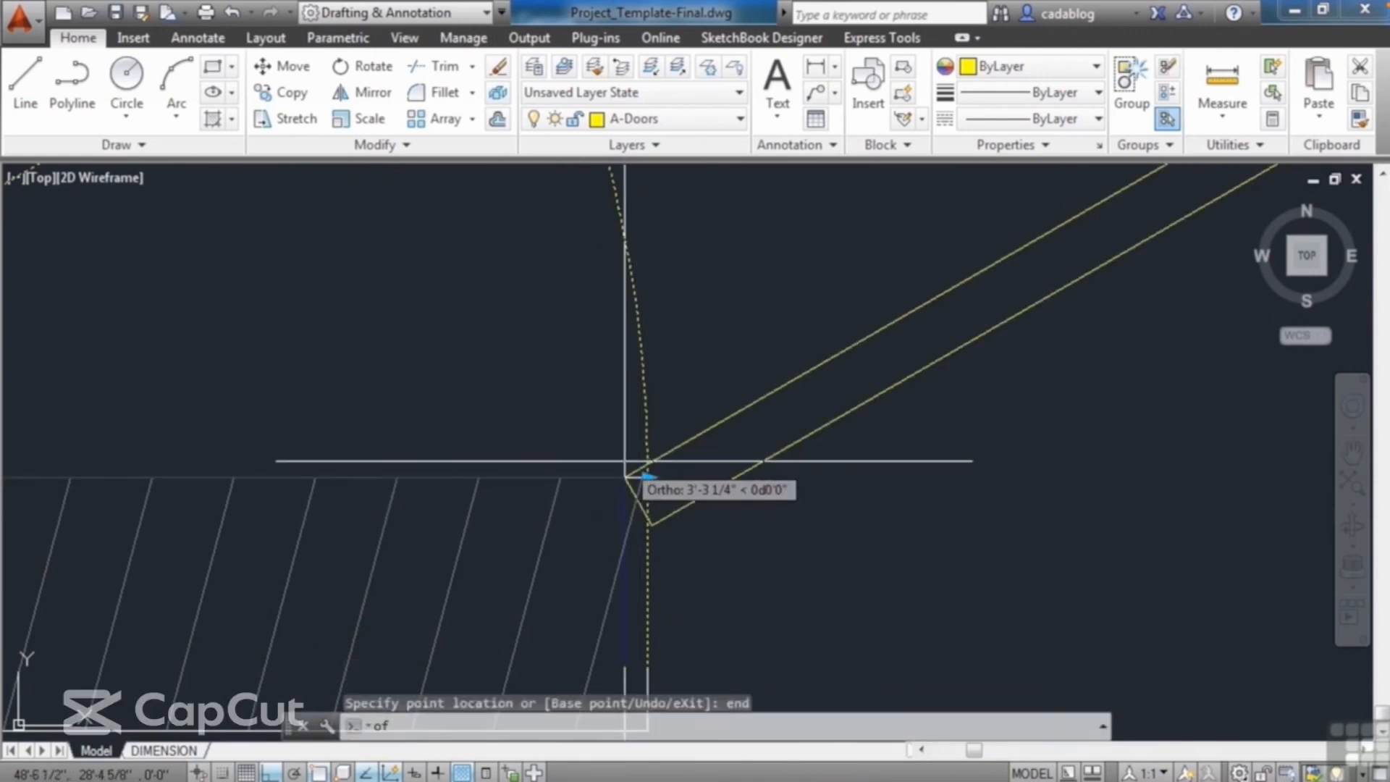
pyautogui.click(623, 463)
pyautogui.scroll(-5, 610, 614)
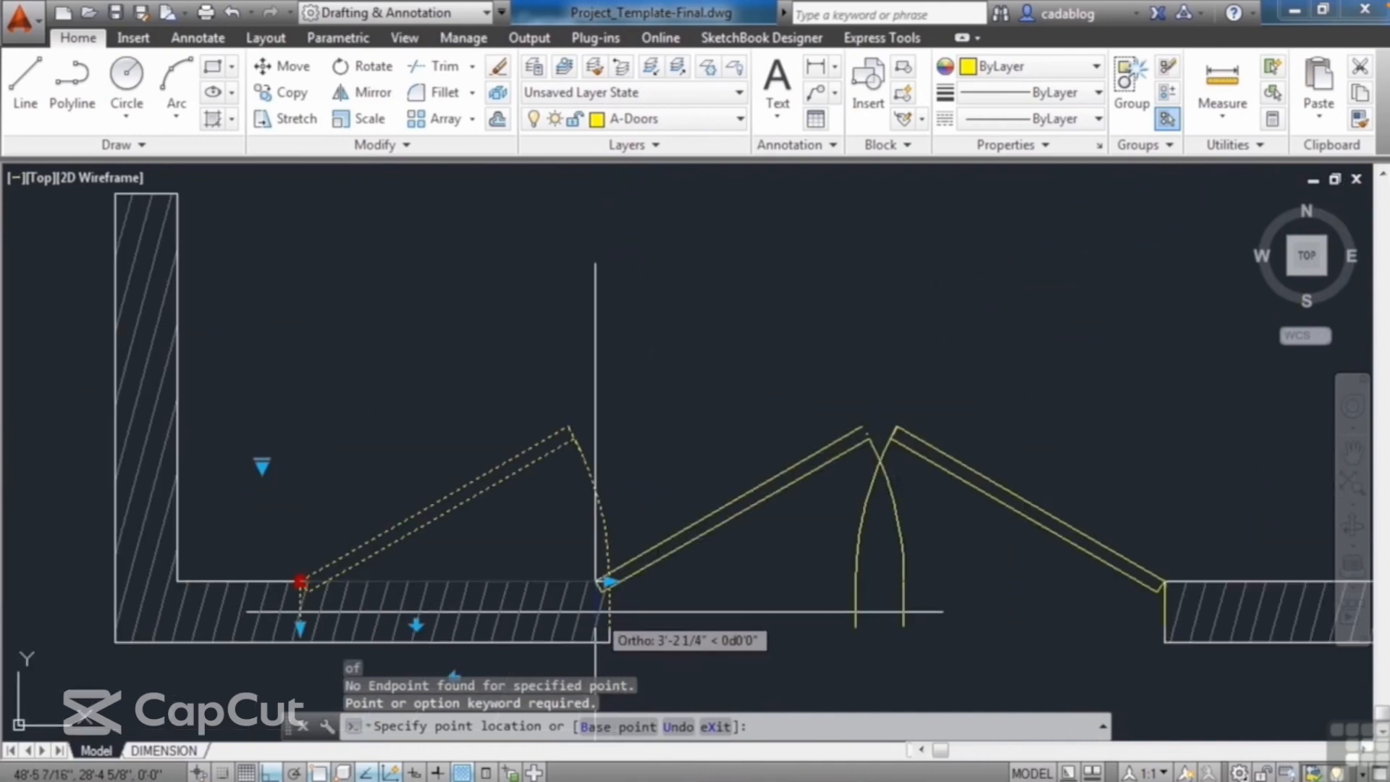
pyautogui.scroll(2, 609, 581)
pyautogui.write('per')
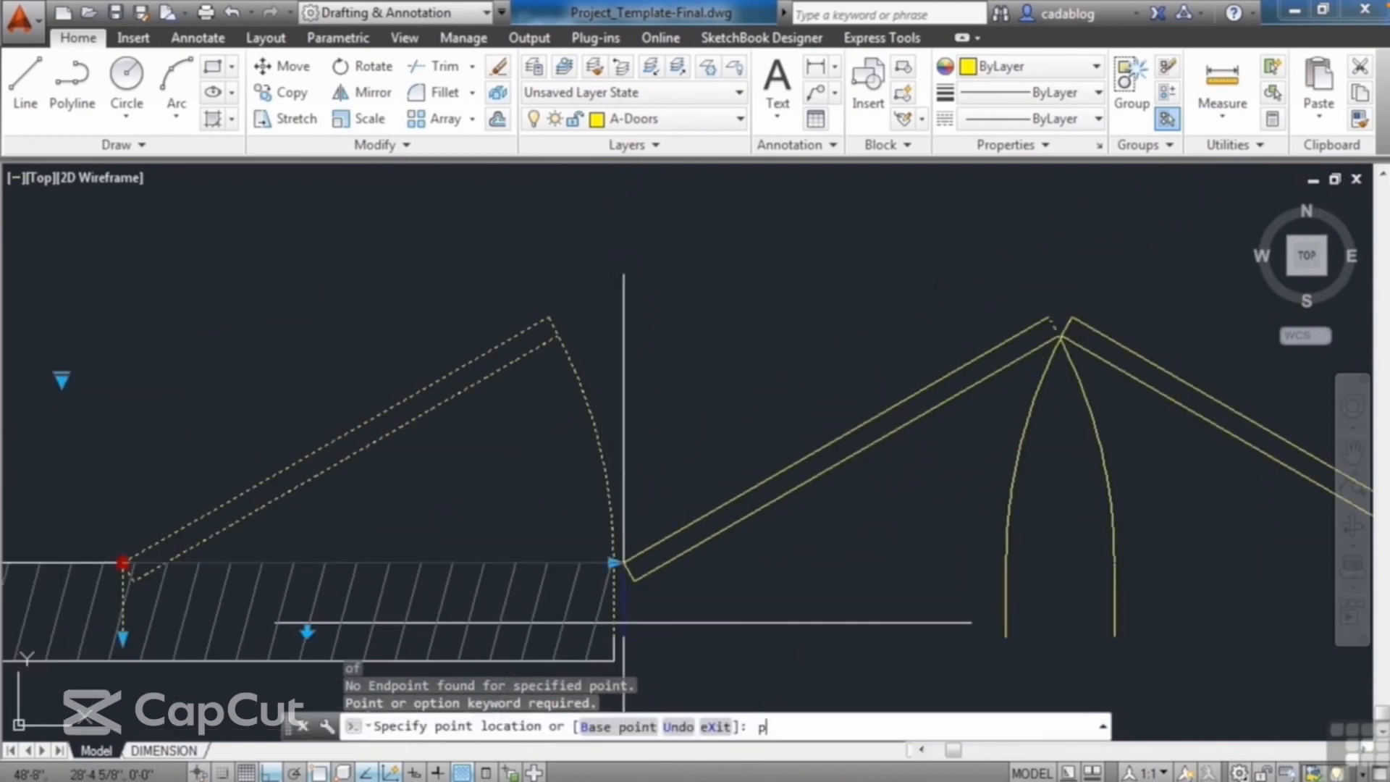
pyautogui.press('Return')
pyautogui.click(624, 622)
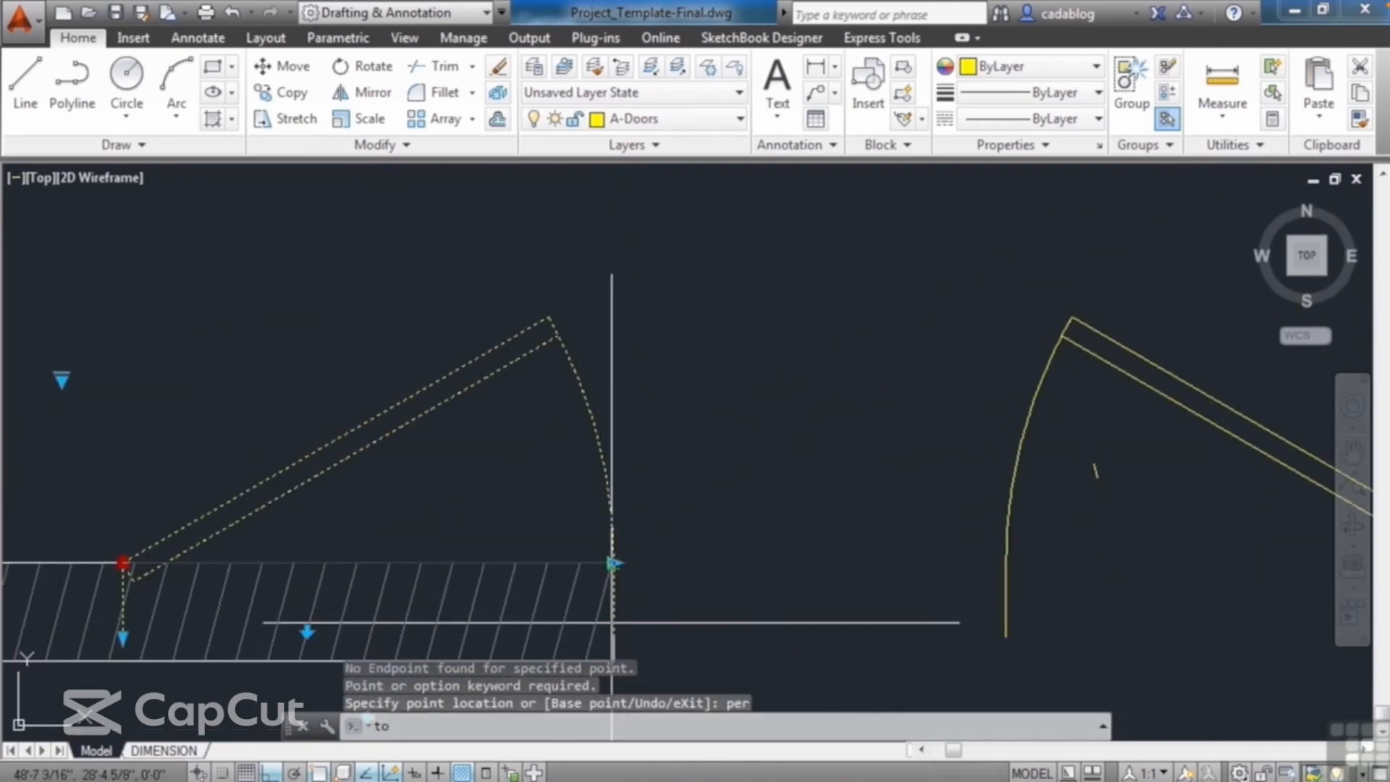
pyautogui.scroll(-2, 476, 431)
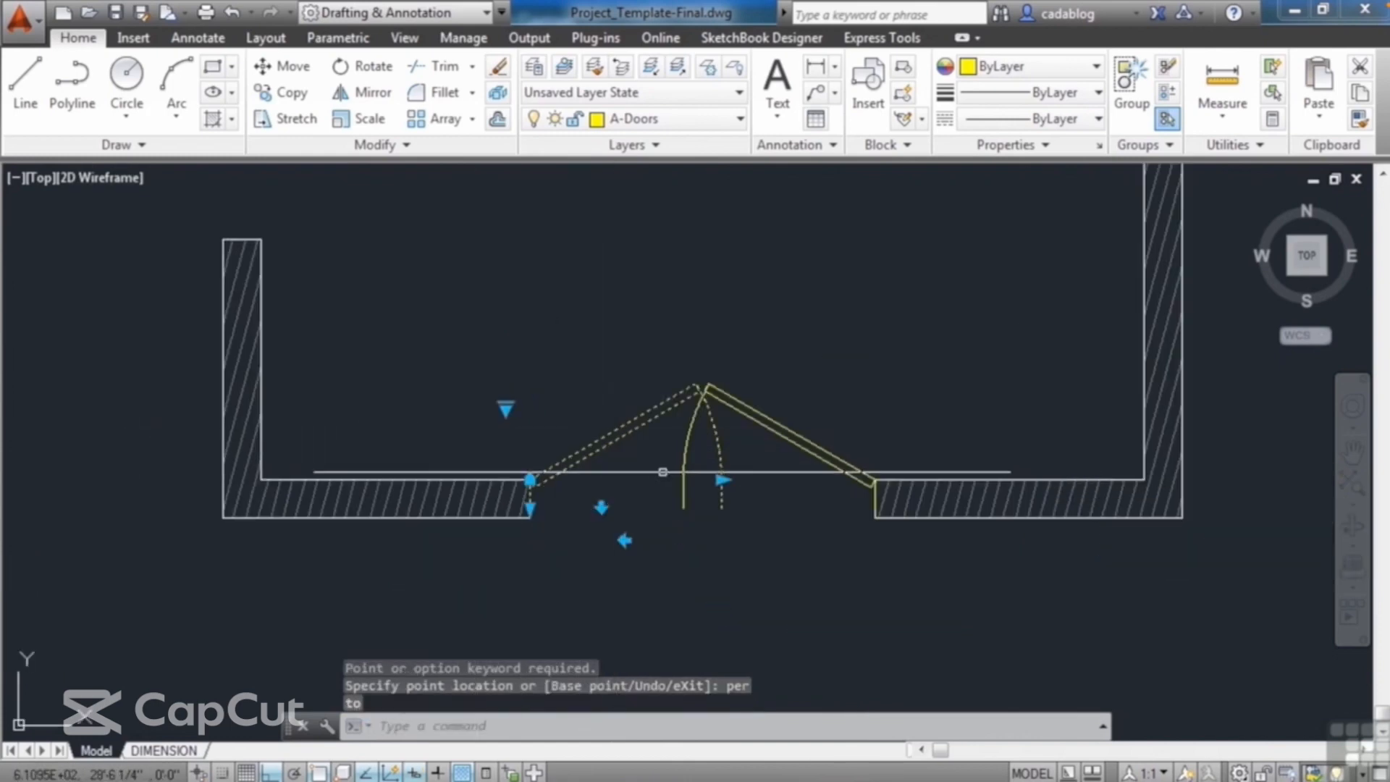
# - Shorten both door leaves in the bottom opening so they meet at its middle, and clear the selection
pyautogui.scroll(2, 703, 478)
pyautogui.click(733, 481)
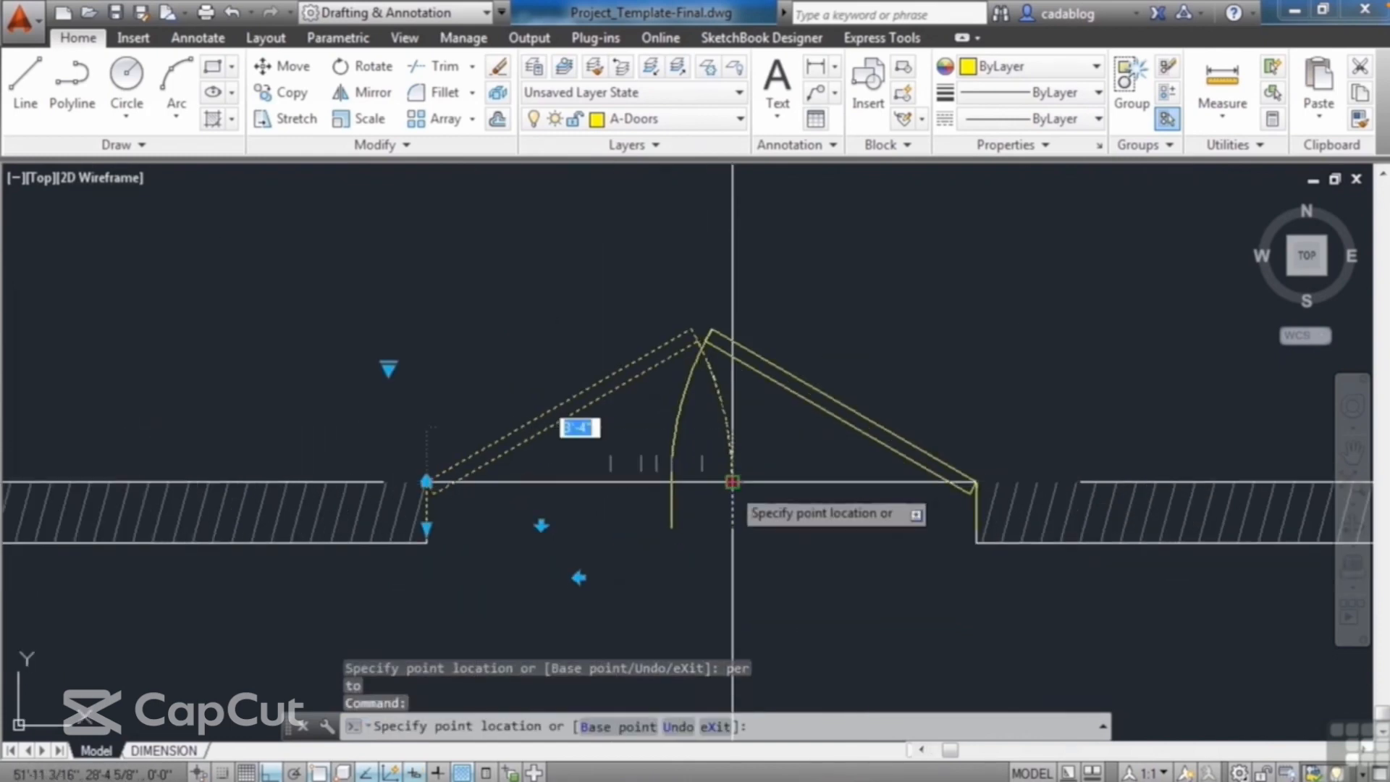
pyautogui.scroll(2, 724, 482)
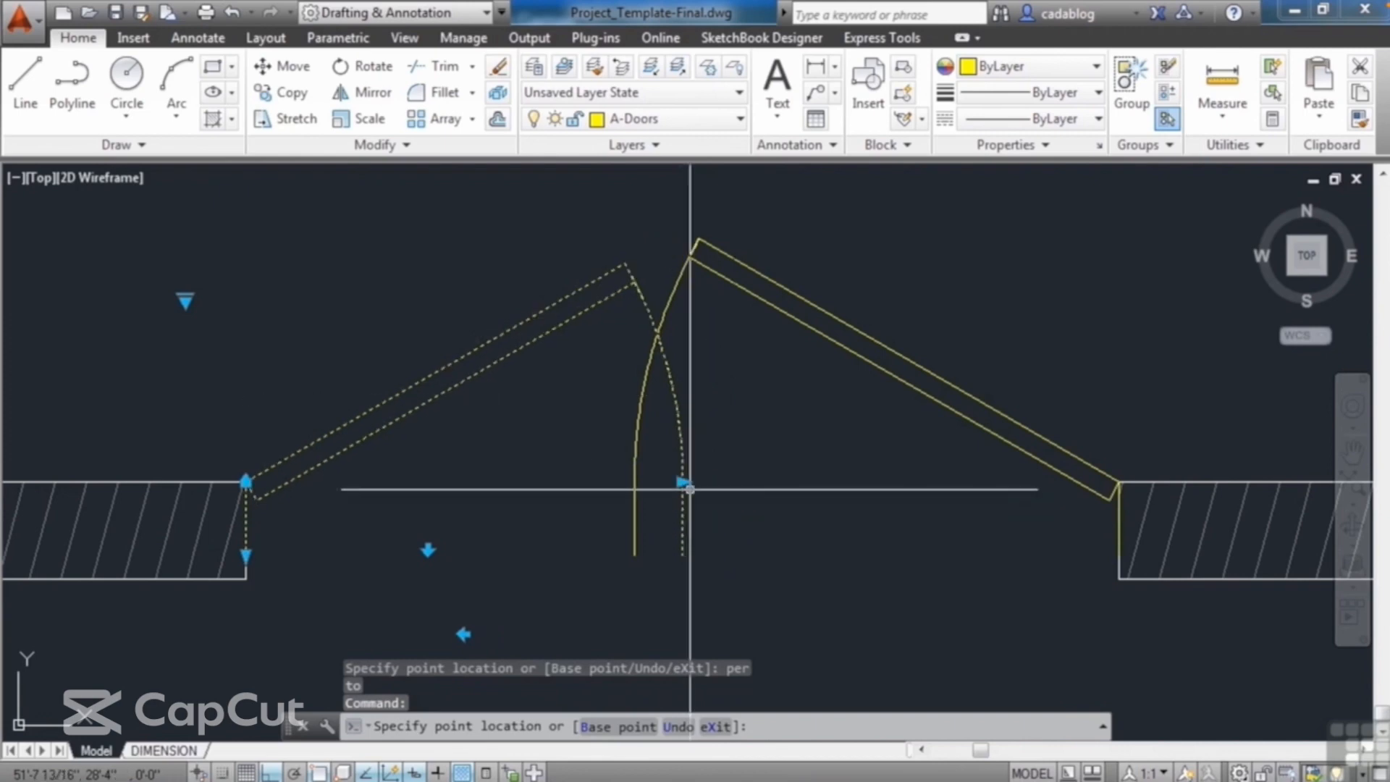
pyautogui.press('Return')
pyautogui.click(635, 492)
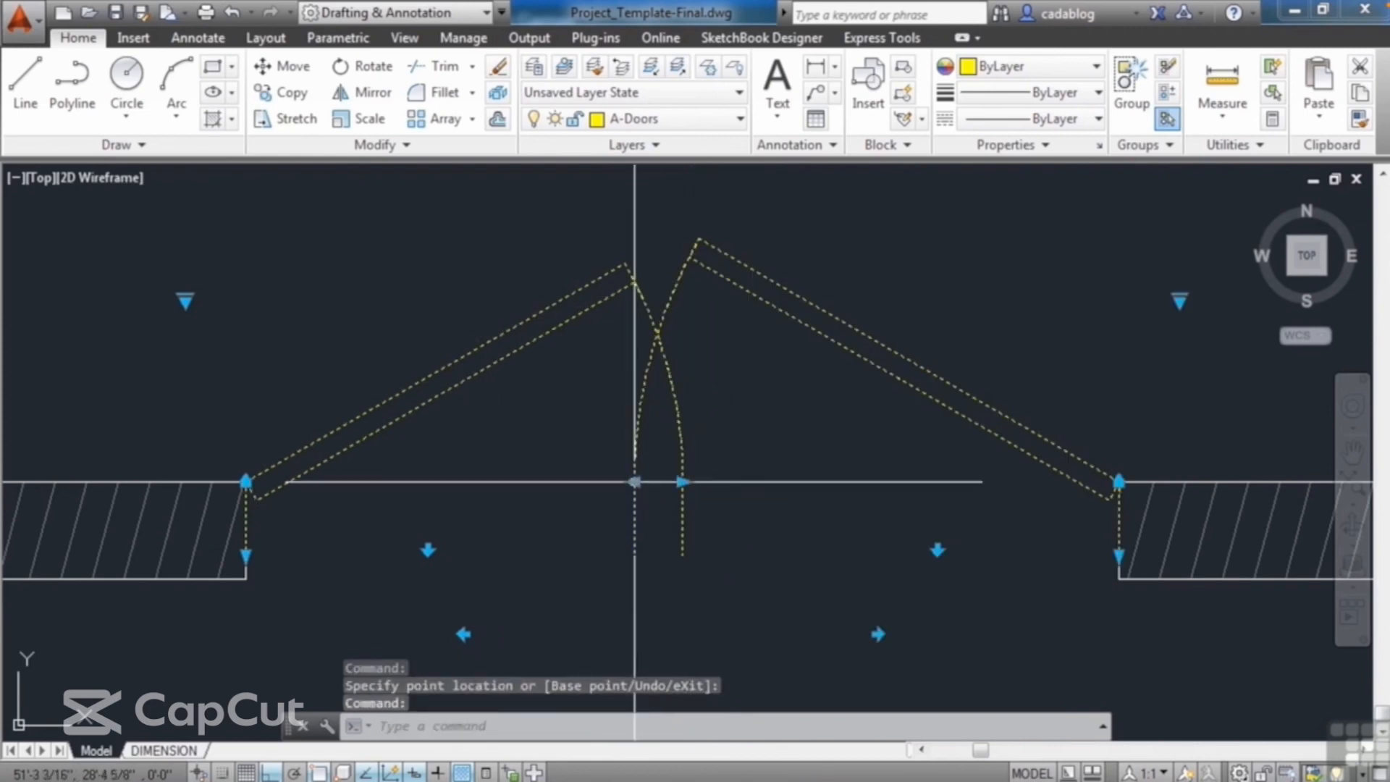
pyautogui.click(635, 481)
pyautogui.click(670, 488)
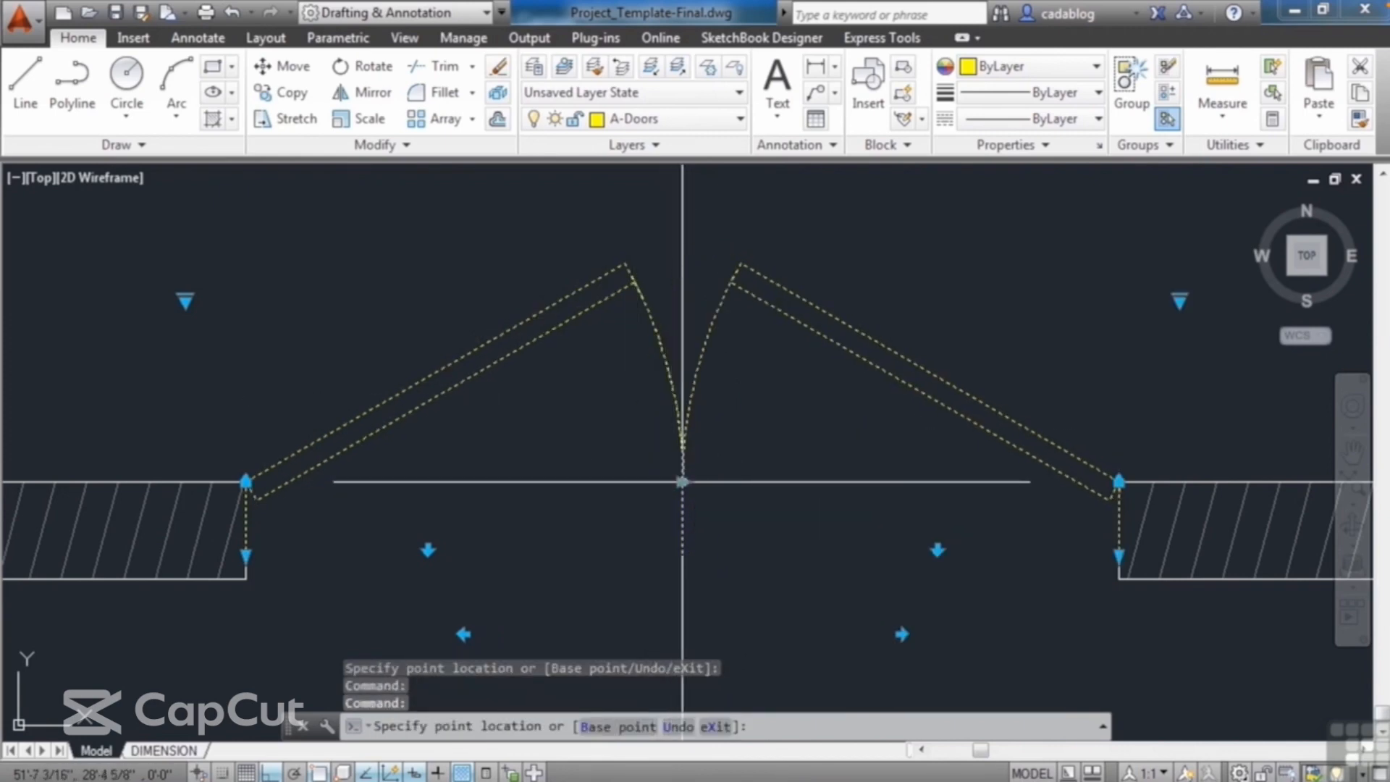
pyautogui.press('Escape')
pyautogui.scroll(-7, 614, 472)
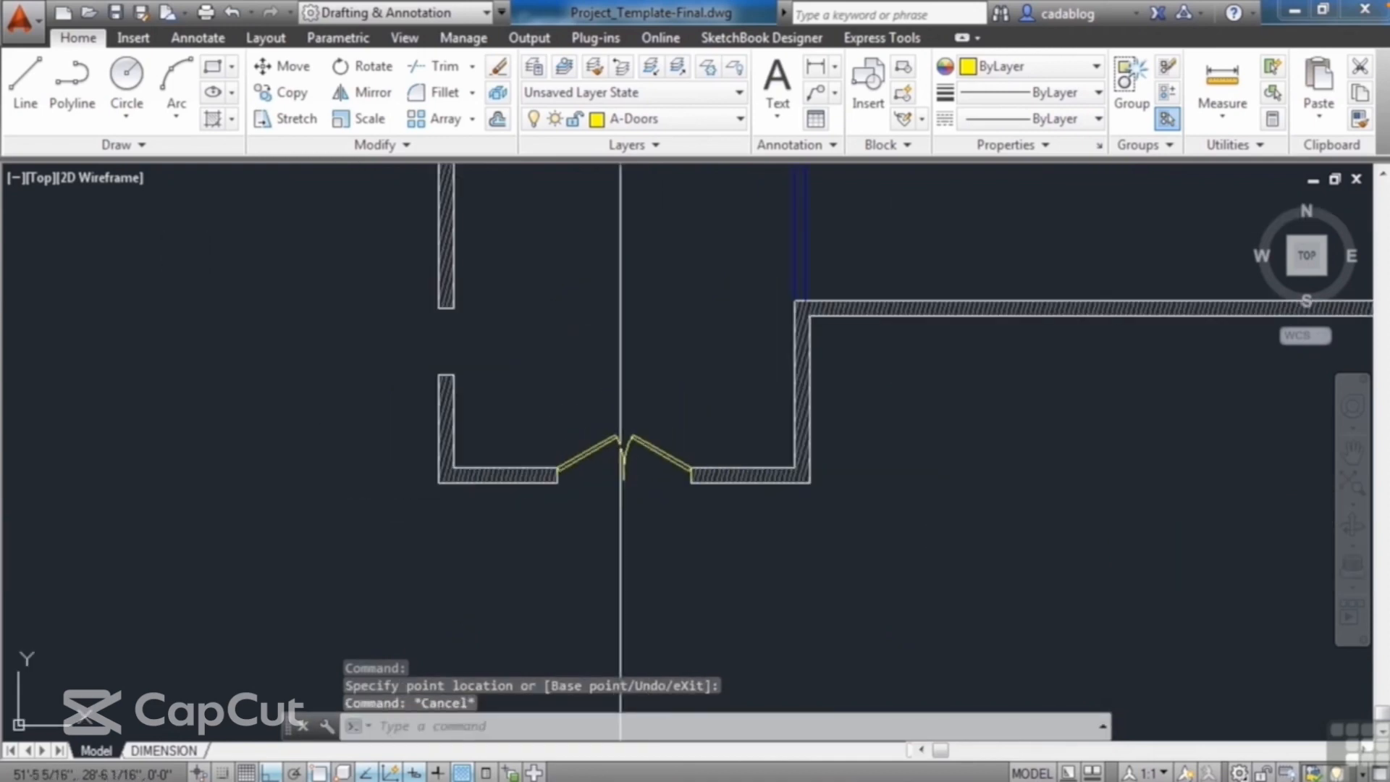
pyautogui.moveTo(645, 432)
pyautogui.mouseDown(button='middle')
pyautogui.moveTo(649, 471)
pyautogui.moveTo(569, 647)
pyautogui.mouseUp(button='middle')
pyautogui.scroll(-2, 601, 528)
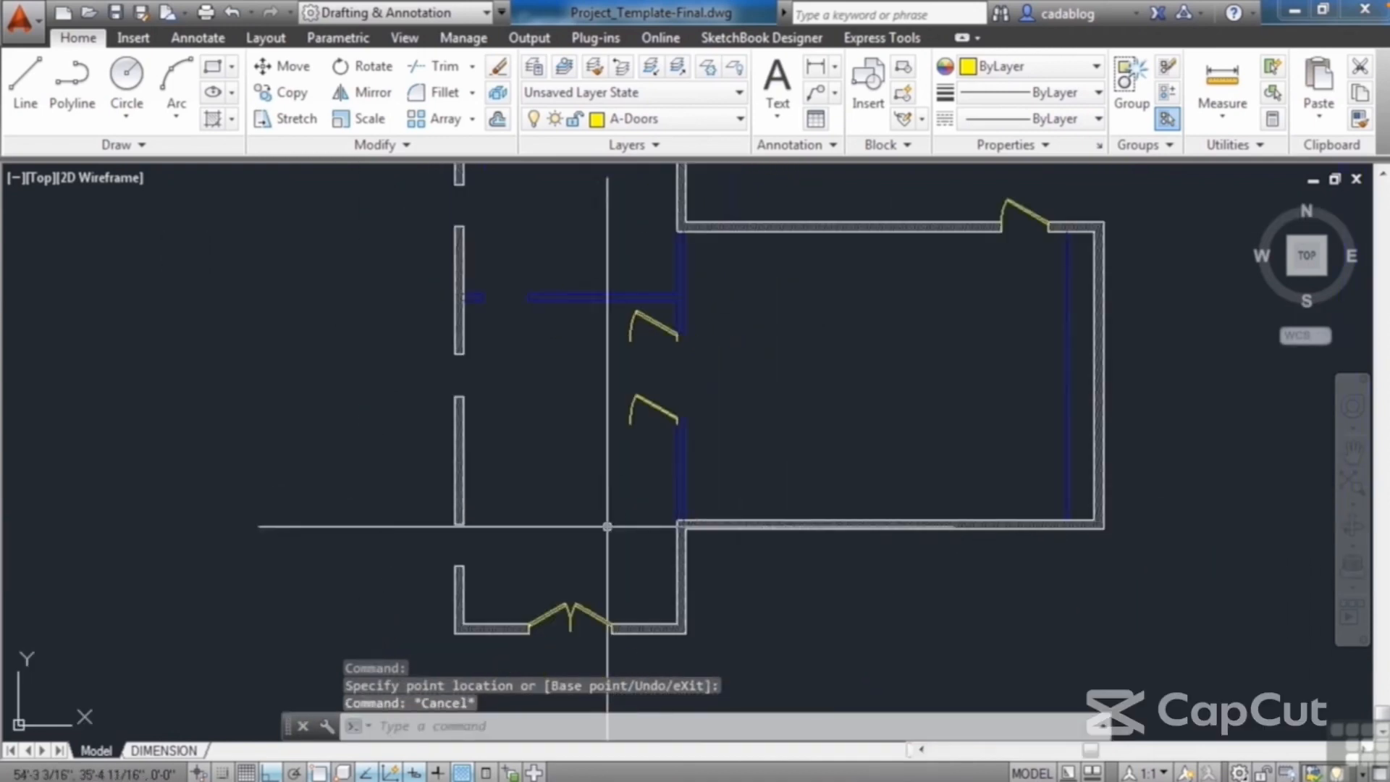
# - Move the lower interior door's hinge point to the right corner of the lower partition end and clear the selection
pyautogui.scroll(5, 673, 399)
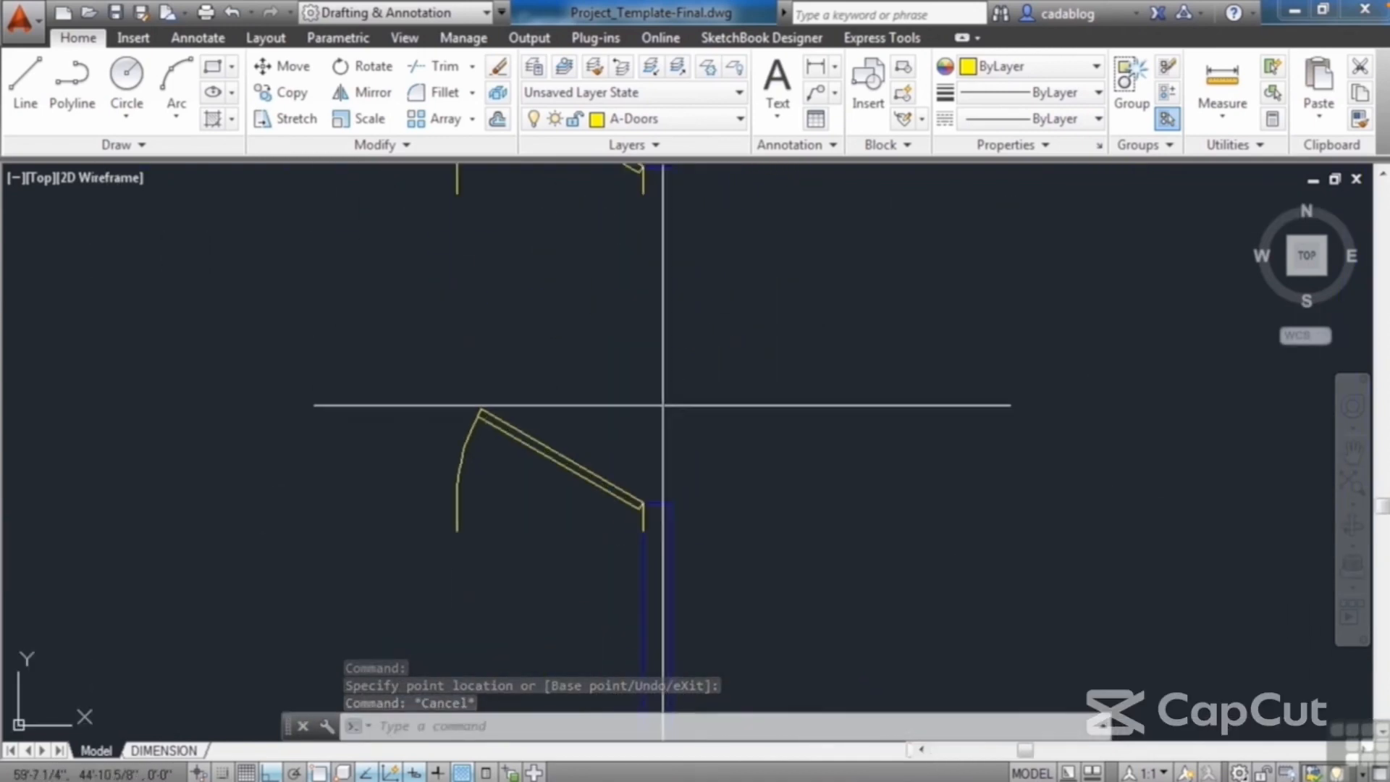
pyautogui.click(607, 477)
pyautogui.click(643, 511)
pyautogui.scroll(4, 668, 509)
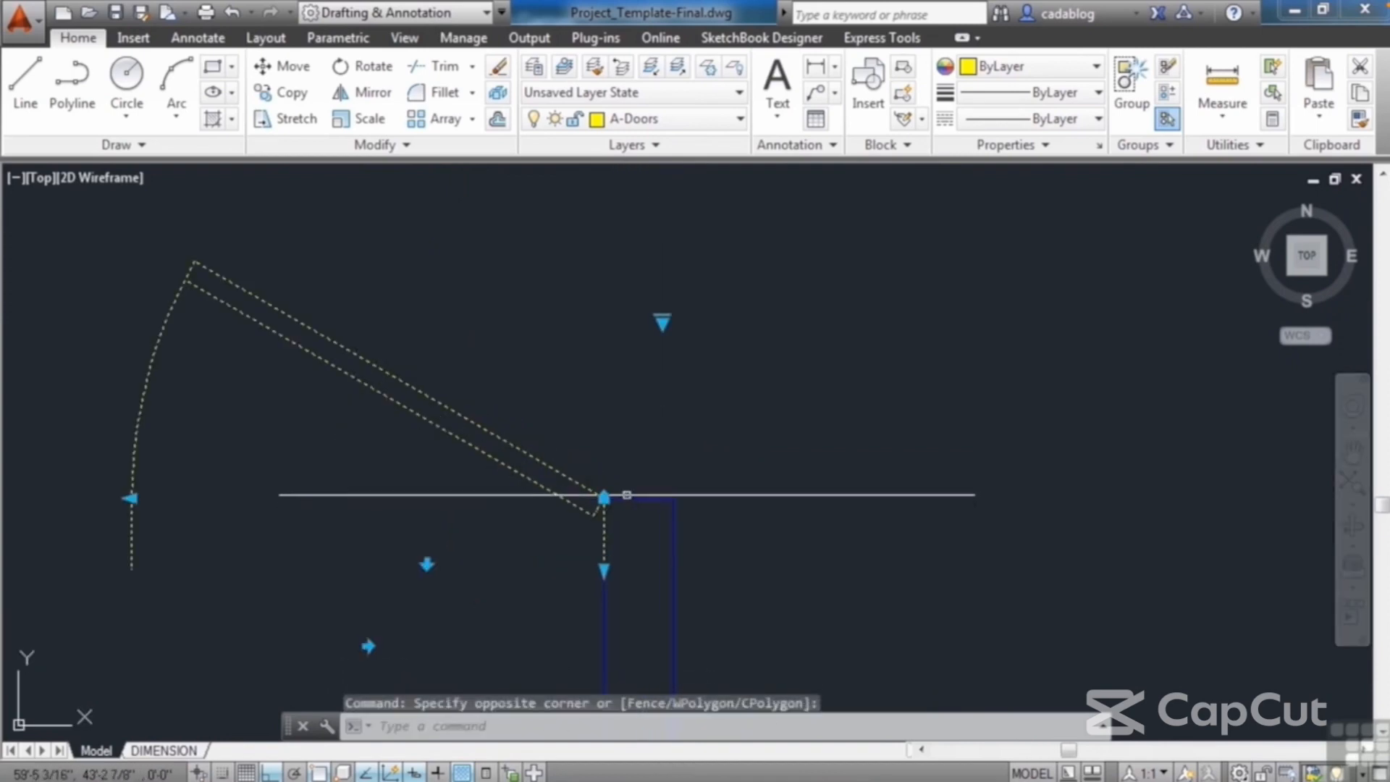
pyautogui.click(604, 497)
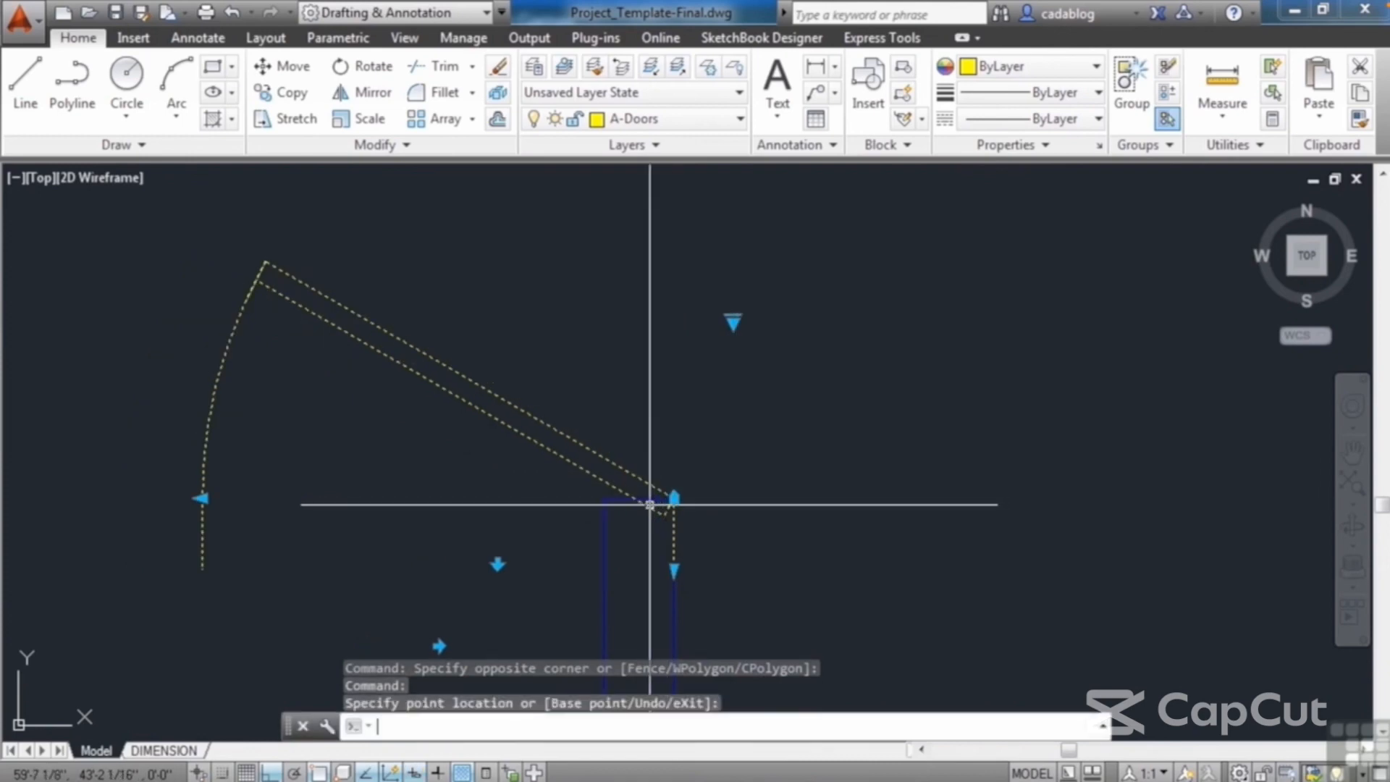
pyautogui.press('Escape')
pyautogui.press('Escape')
# - Rotate the lower interior door by -90 degrees about its hinge corner at the partition end
pyautogui.write('ro')
pyautogui.press('Return')
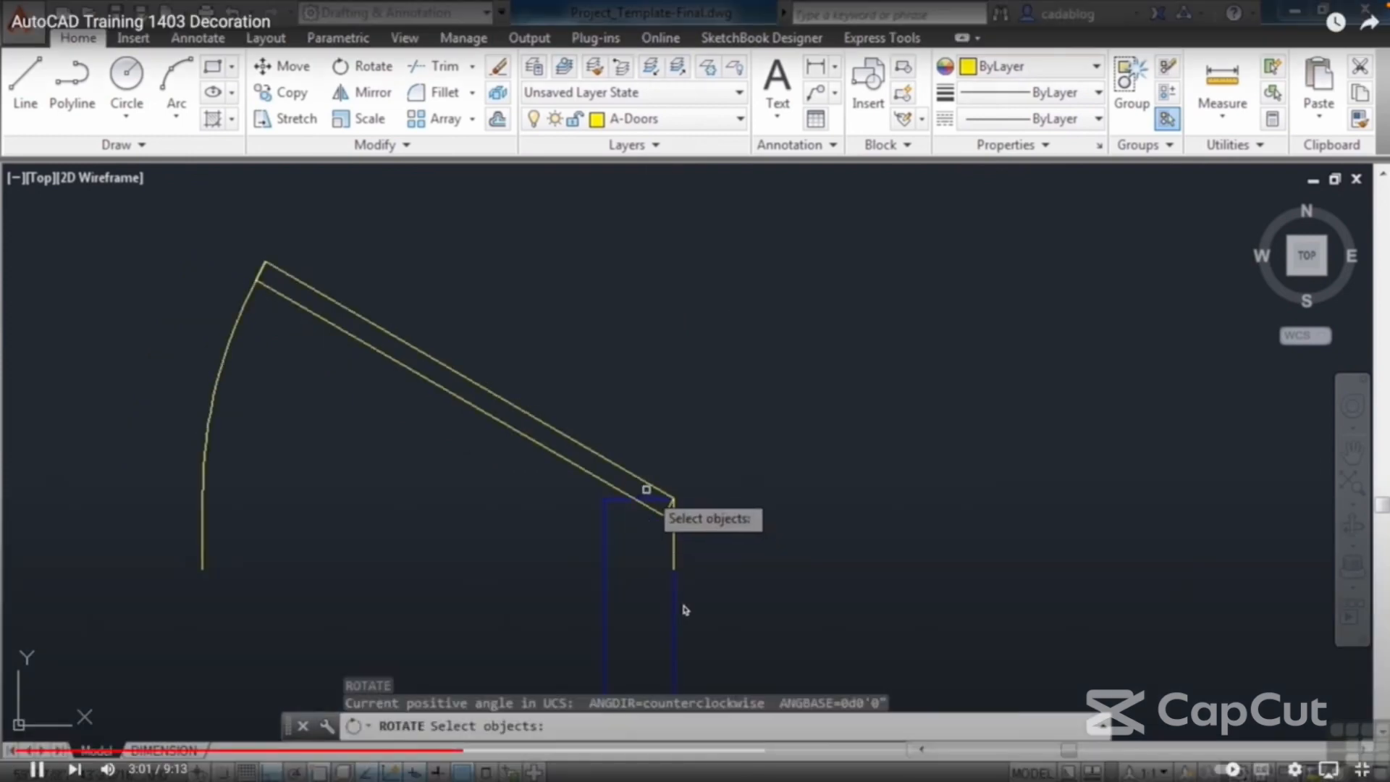
pyautogui.click(637, 479)
pyautogui.press('Return')
pyautogui.click(672, 498)
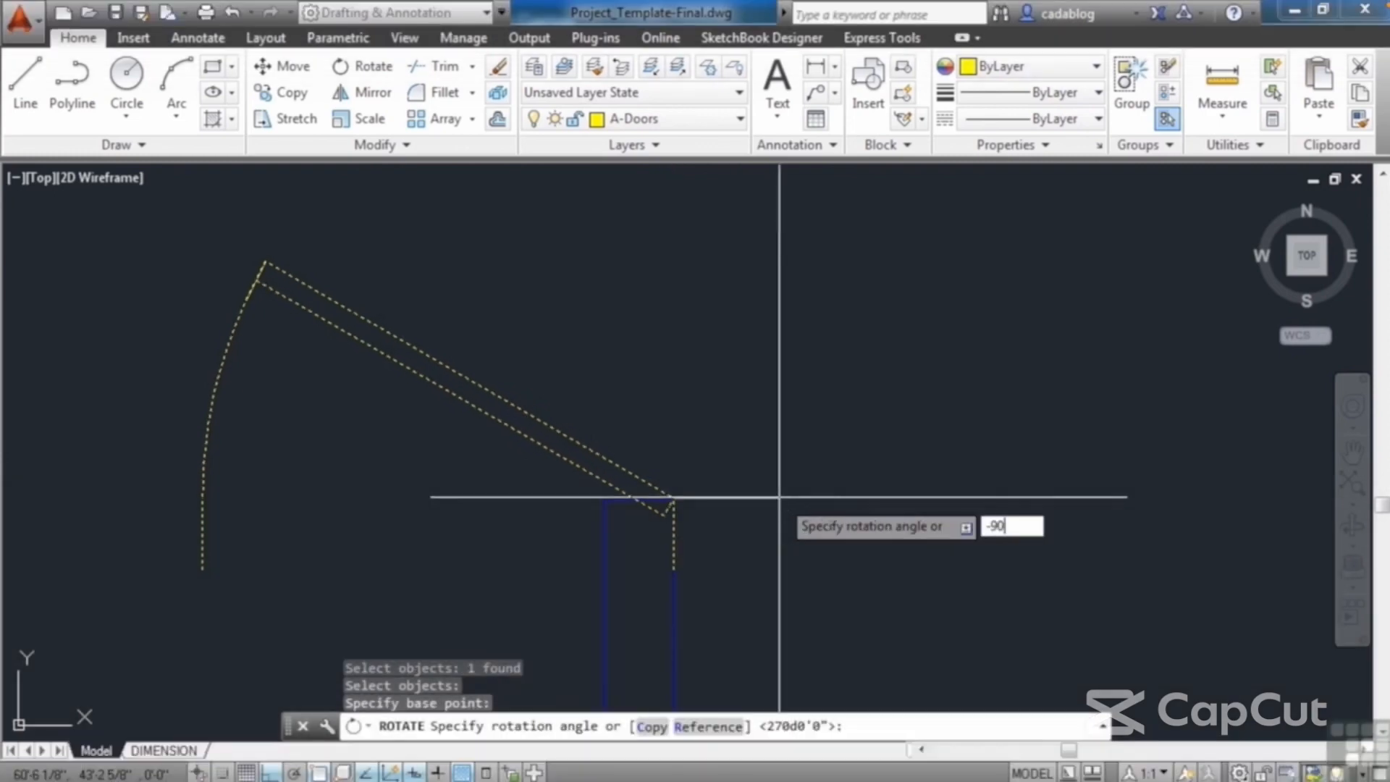
pyautogui.write('-90')
pyautogui.press('Return')
# - Rotate the upper door of the interior gap about its hinge corner at the upper partition's left corner
pyautogui.scroll(-3, 652, 521)
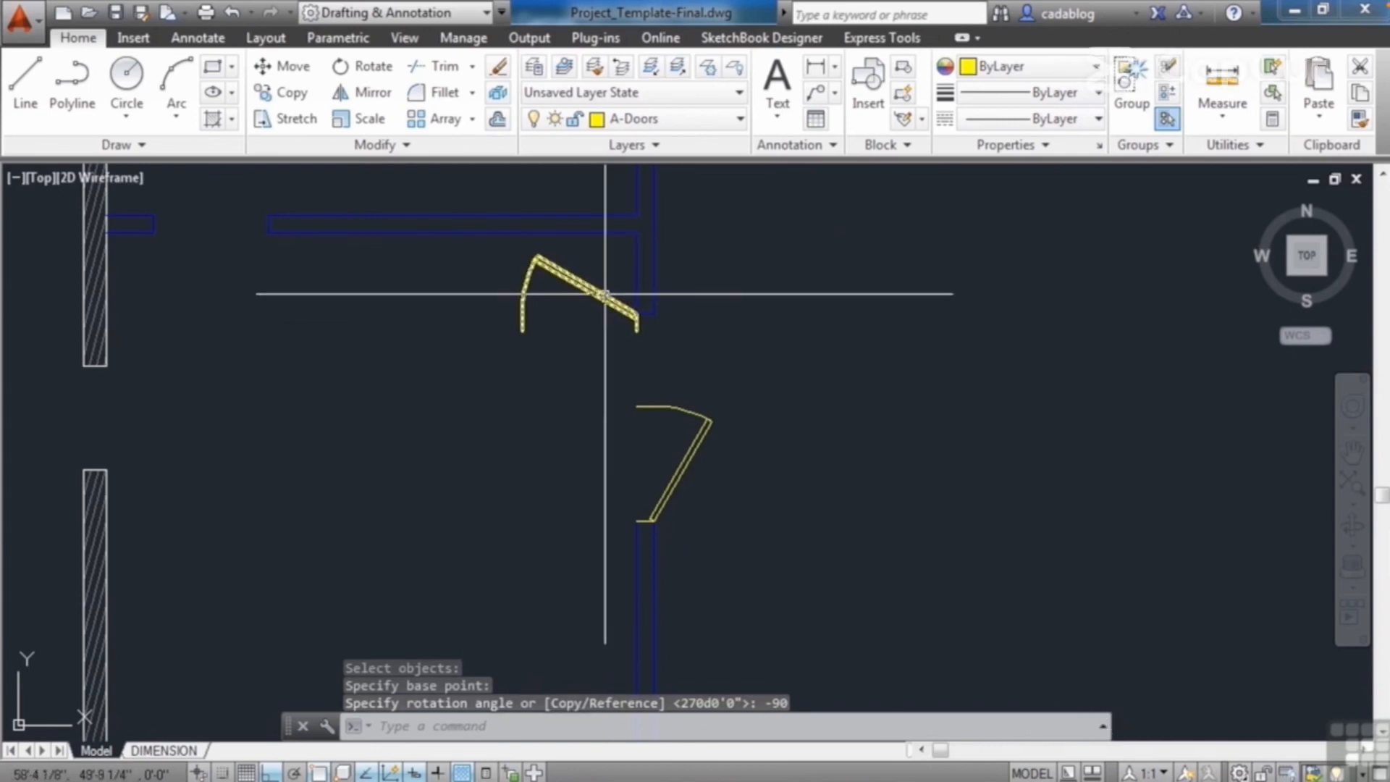
pyautogui.write('Ro')
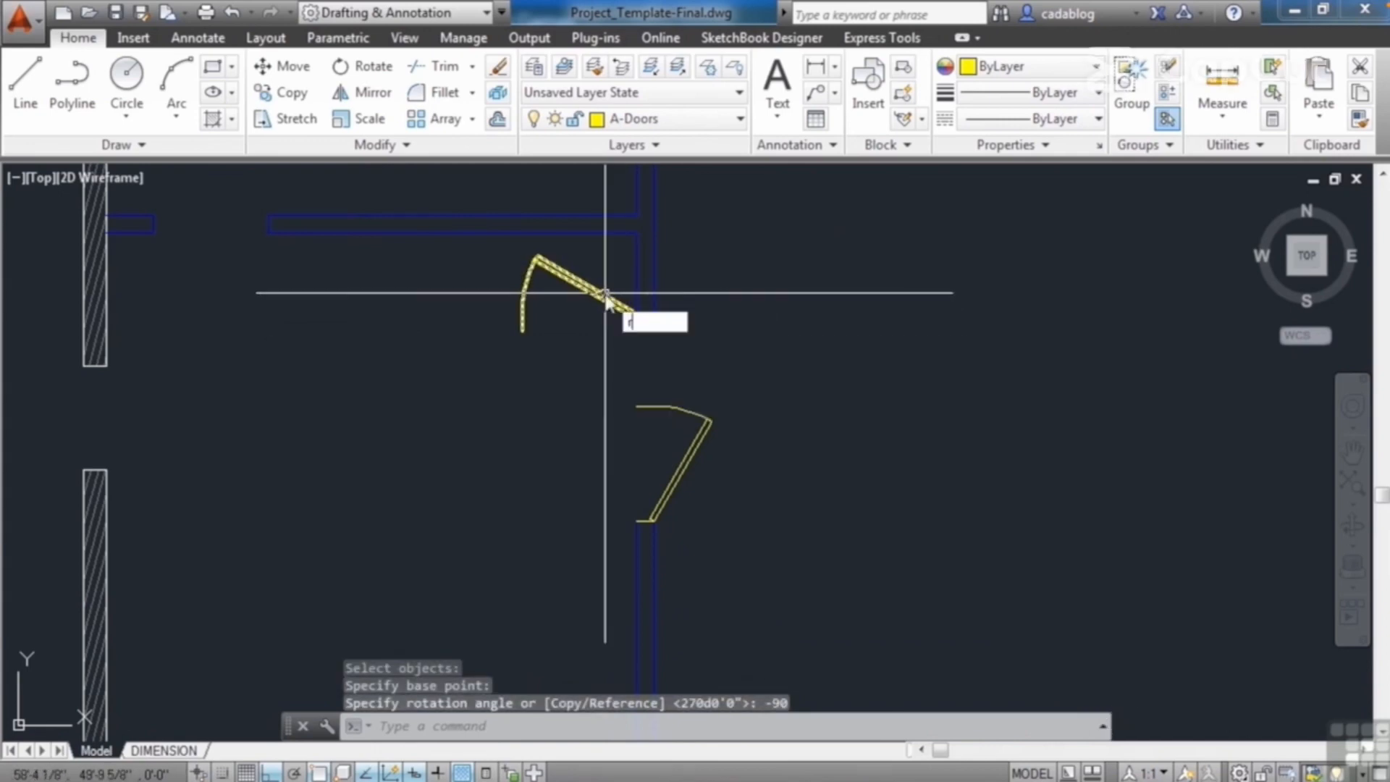
pyautogui.press('Return')
pyautogui.click(605, 292)
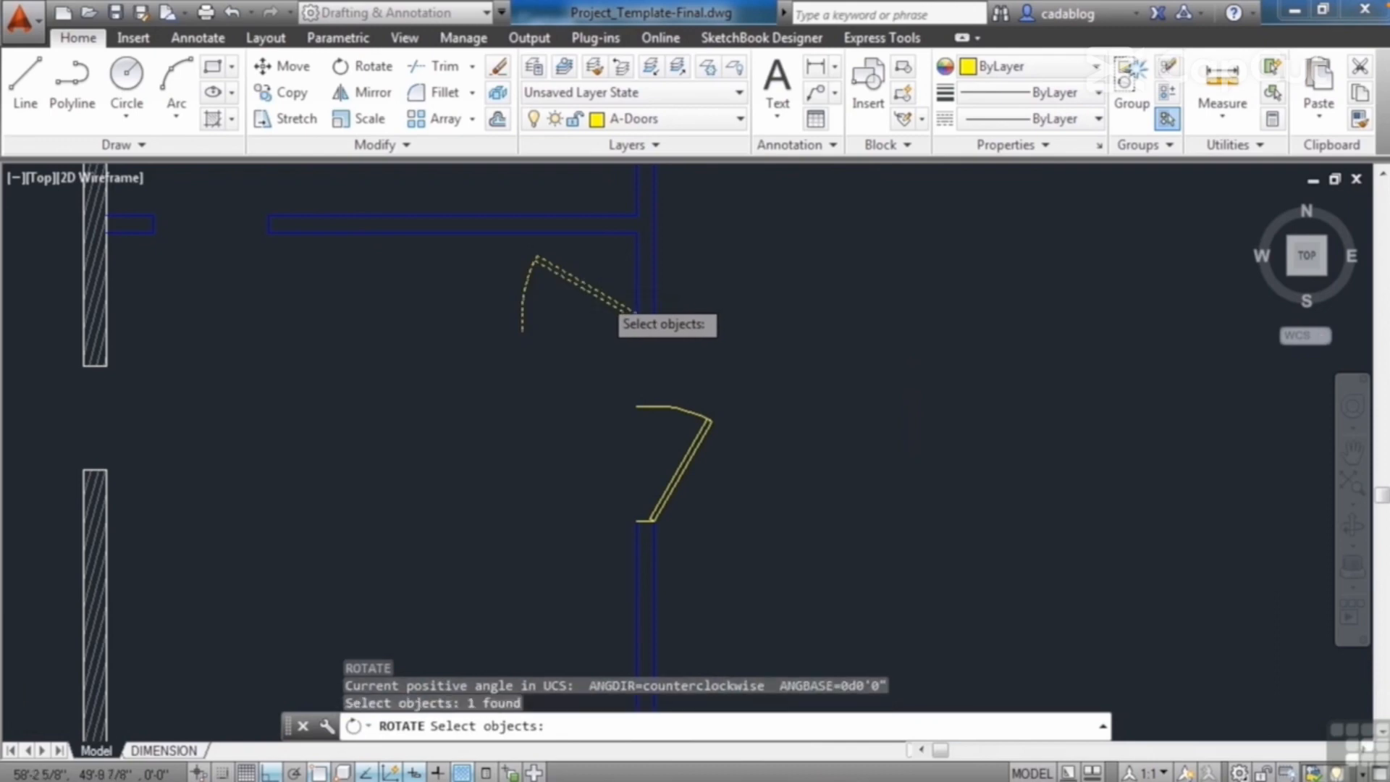
pyautogui.scroll(3, 615, 302)
pyautogui.press('Return')
pyautogui.click(681, 340)
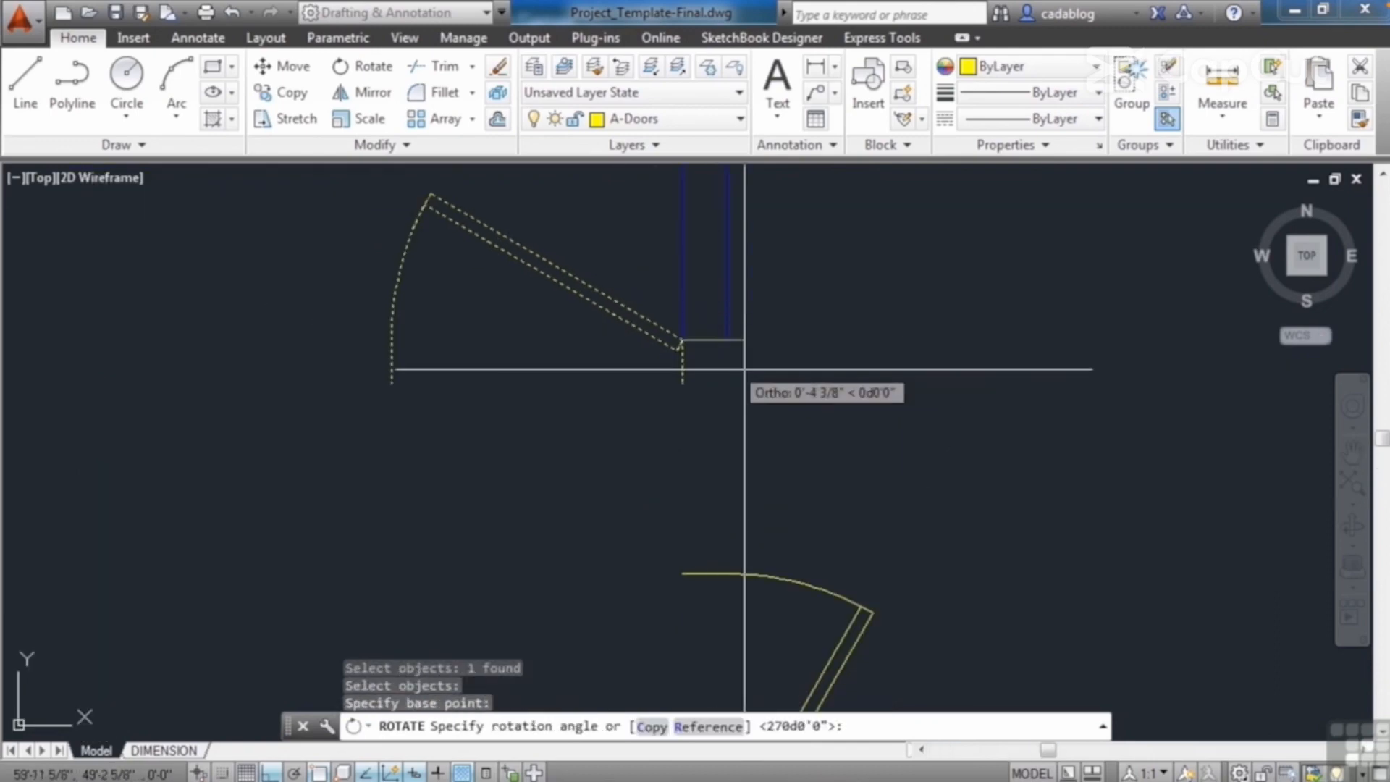
# - Rotate the upper door leaf by 270° about the jamb corner and flip it so its hinge is at the opposite end
pyautogui.scroll(-3, 719, 425)
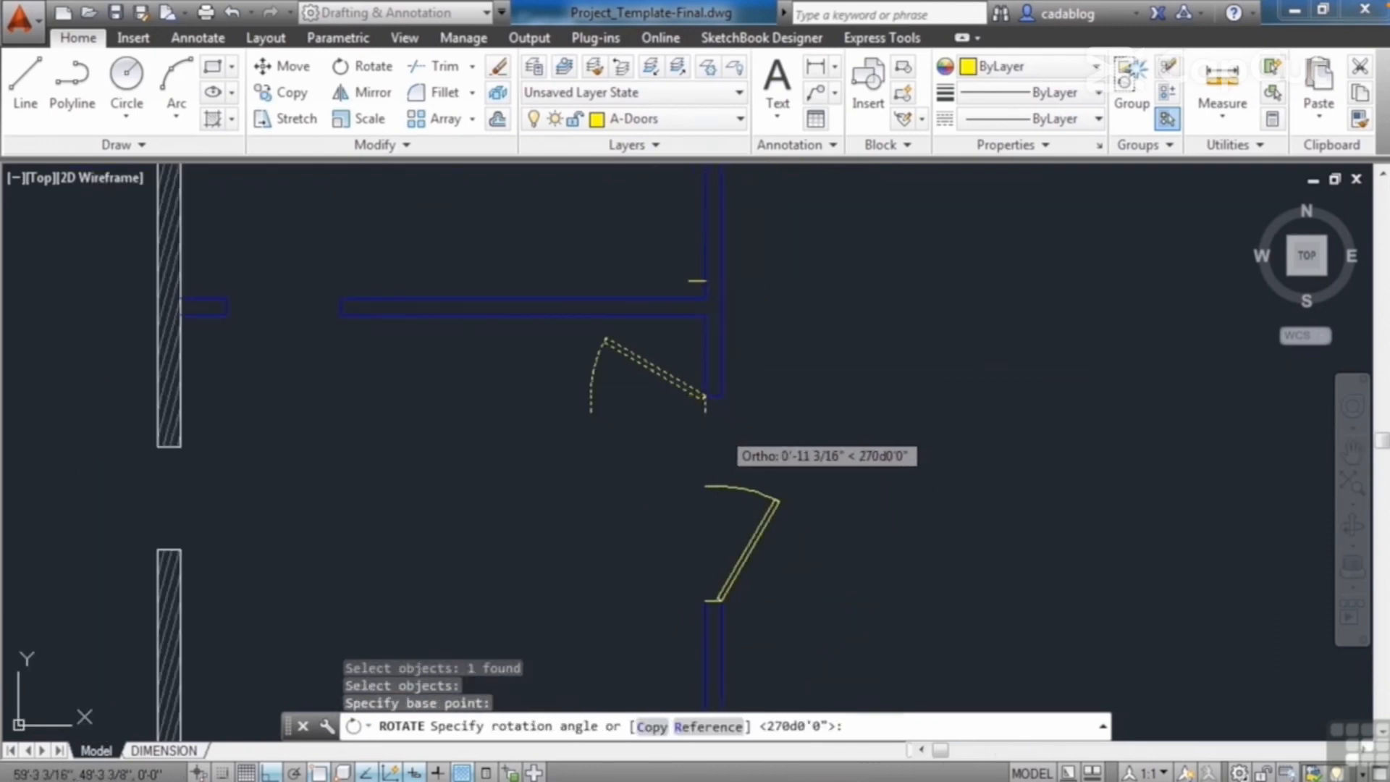
pyautogui.click(728, 365)
pyautogui.click(732, 347)
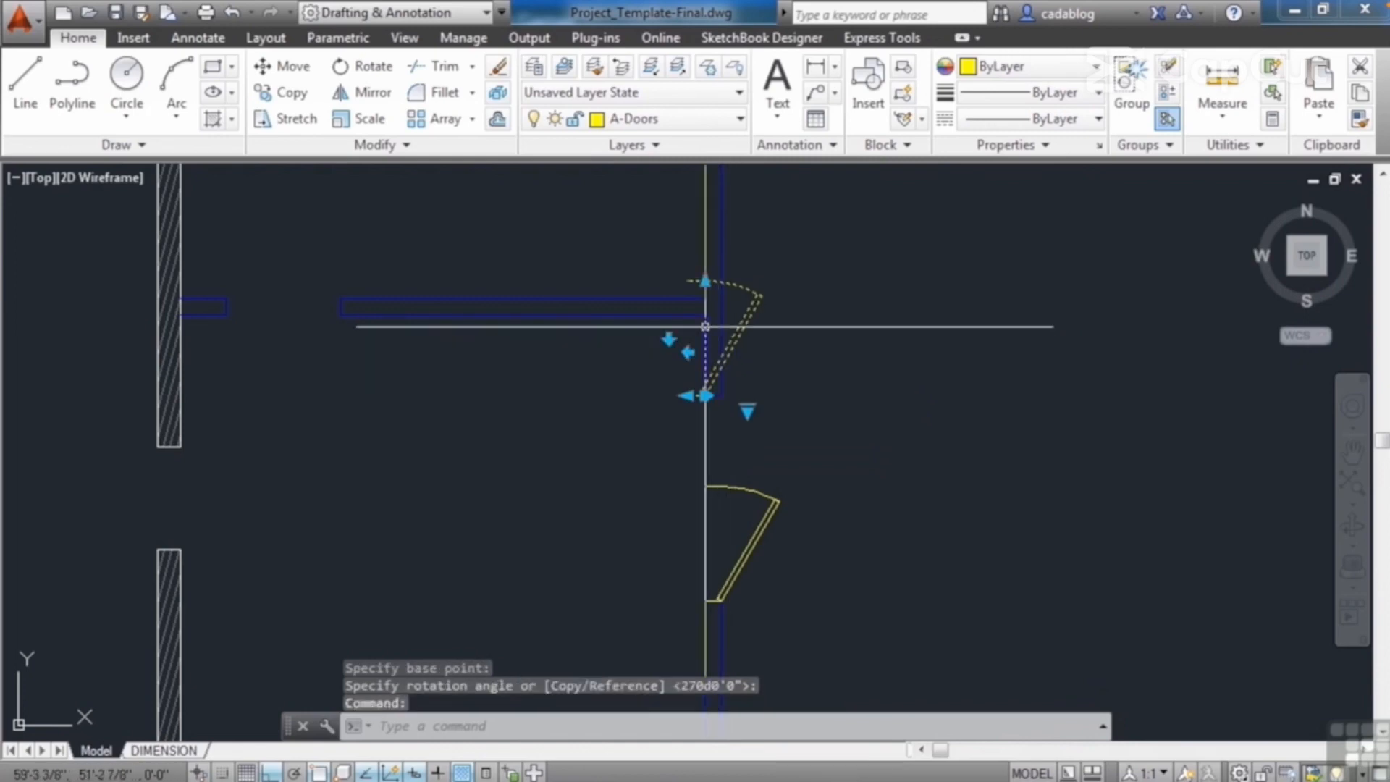
pyautogui.click(688, 353)
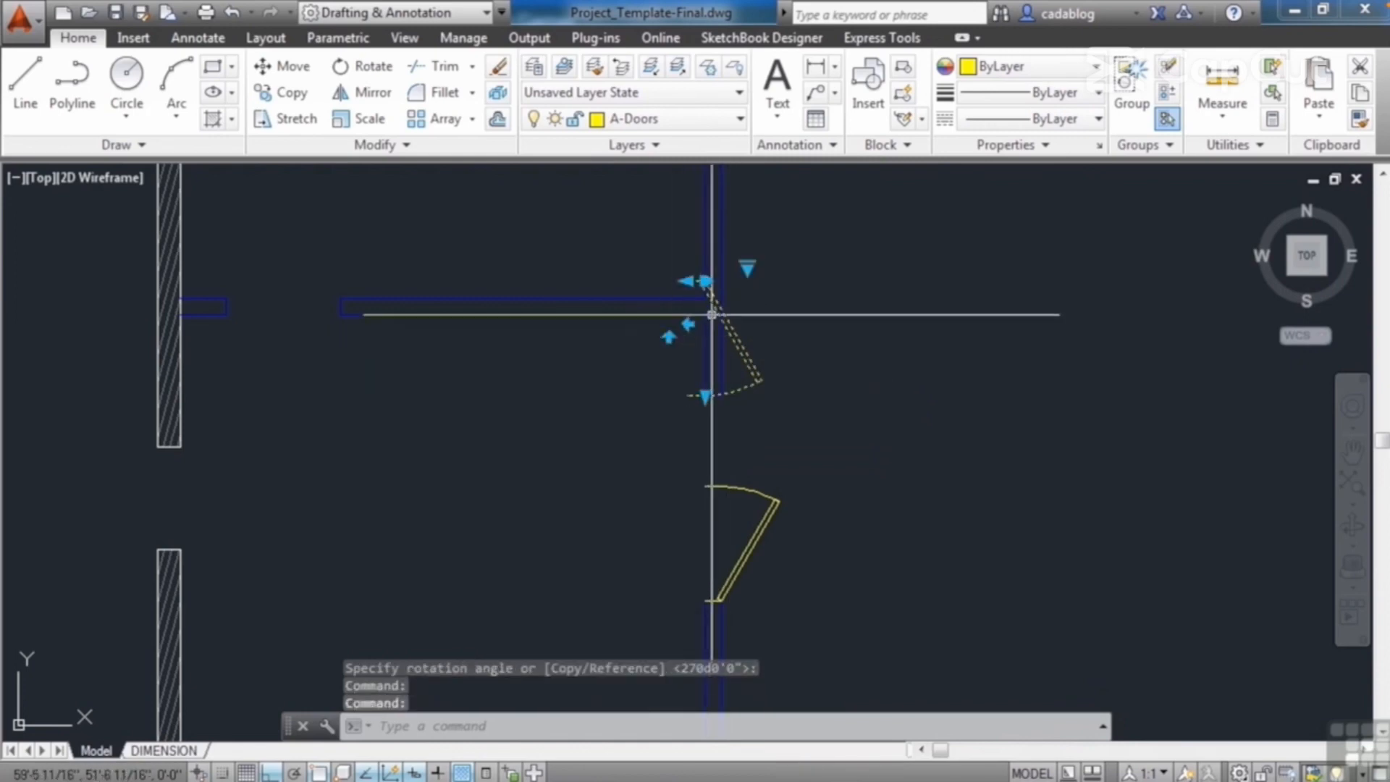
# - Move the flipped door leaf by its hinge point to the room-side corner of the upper interior wall end
pyautogui.click(706, 281)
pyautogui.scroll(5, 721, 352)
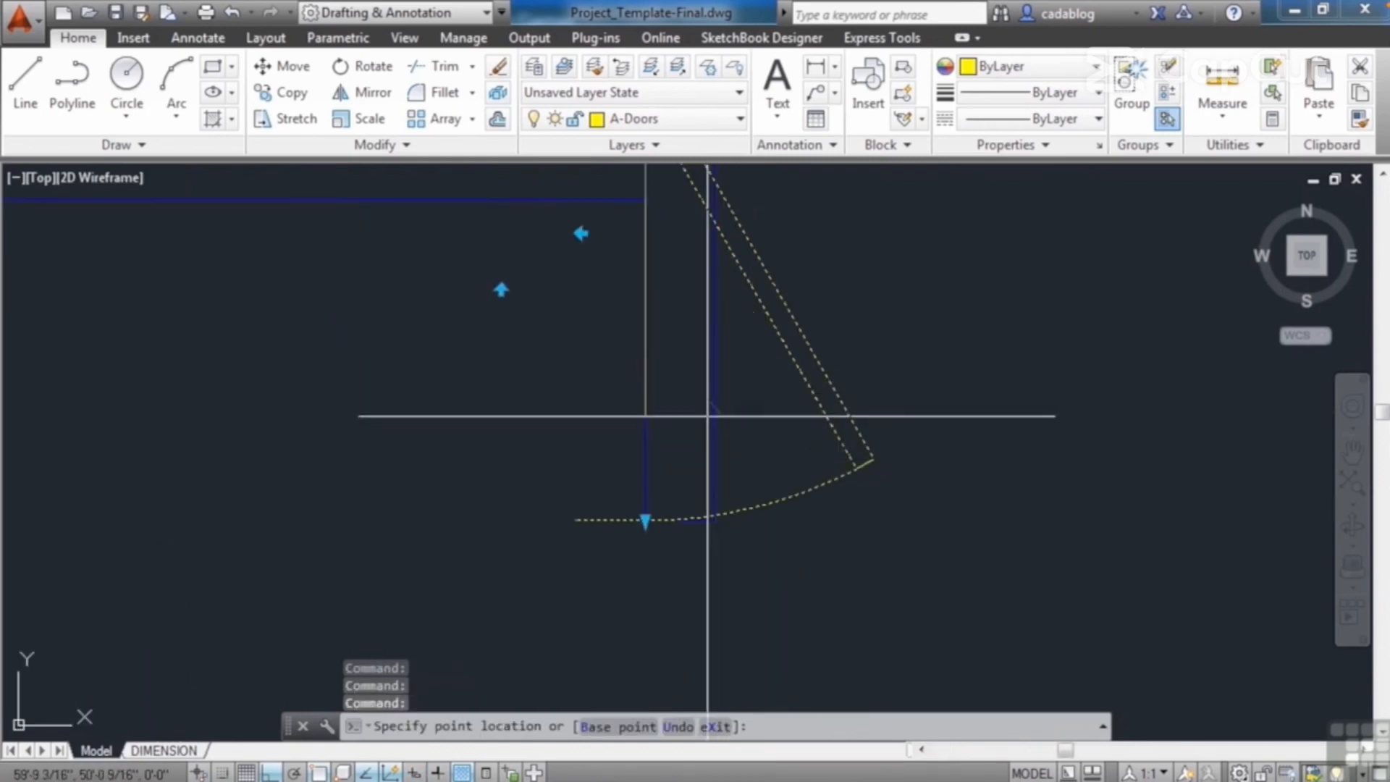
pyautogui.scroll(2, 721, 515)
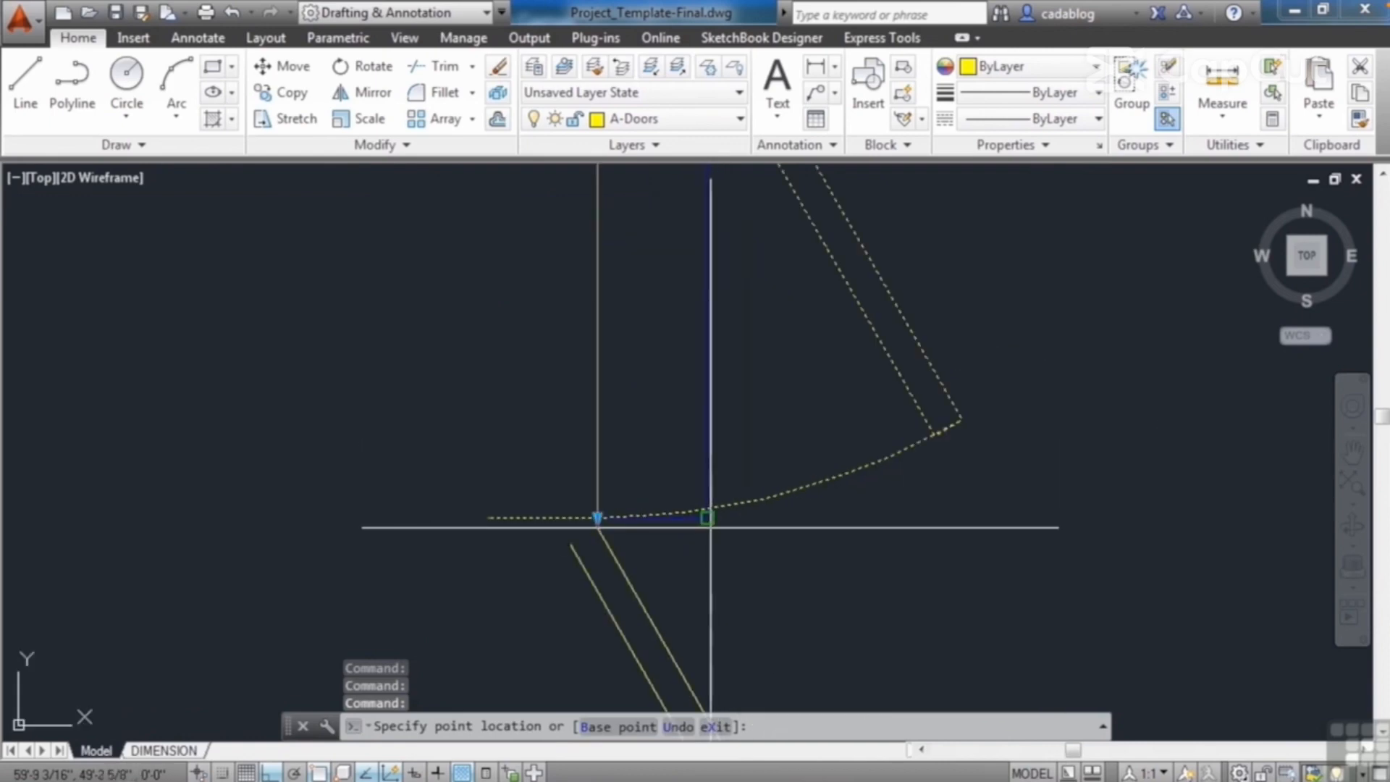
pyautogui.click(709, 522)
pyautogui.scroll(-5, 666, 353)
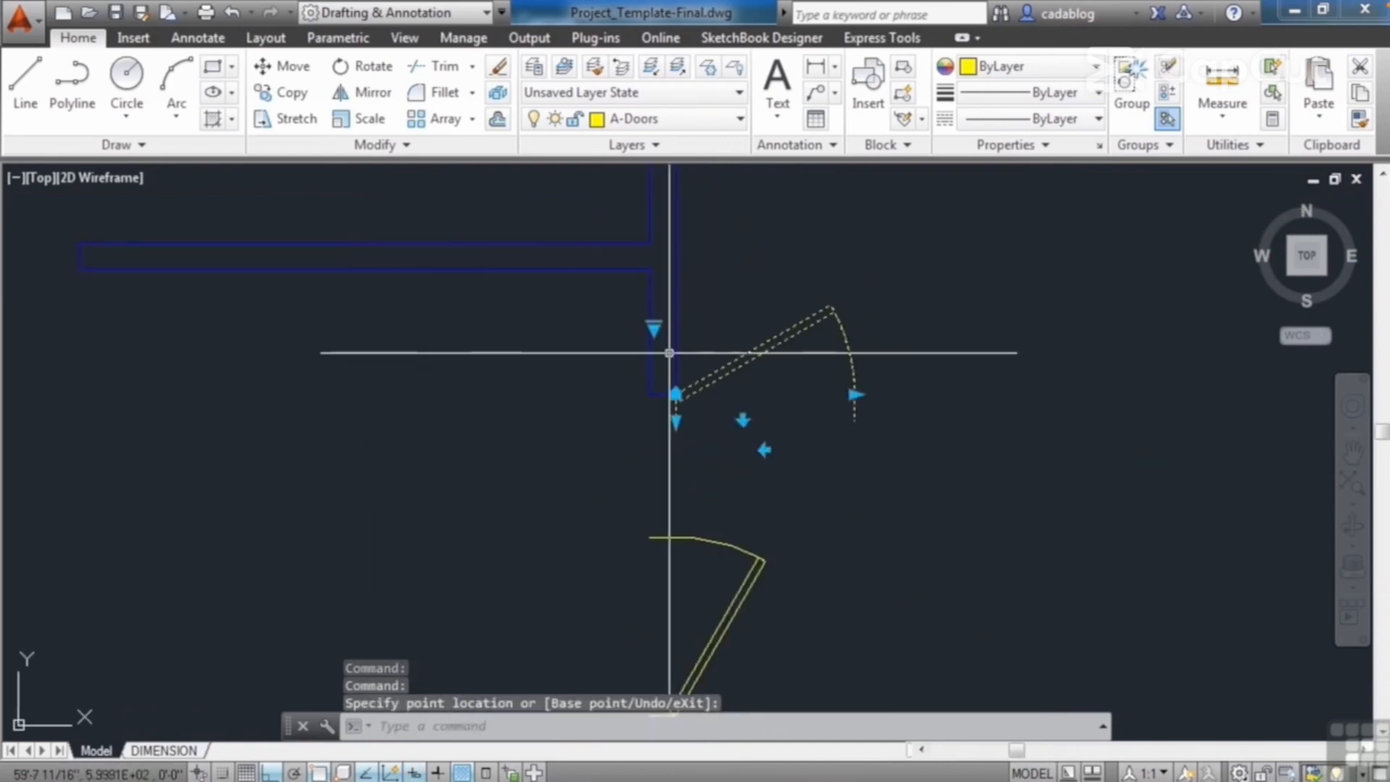
pyautogui.press('Escape')
# - Rotate the upper door leaf by -90° about its hinge corner on the interior wall end
pyautogui.write('ro')
pyautogui.press('Return')
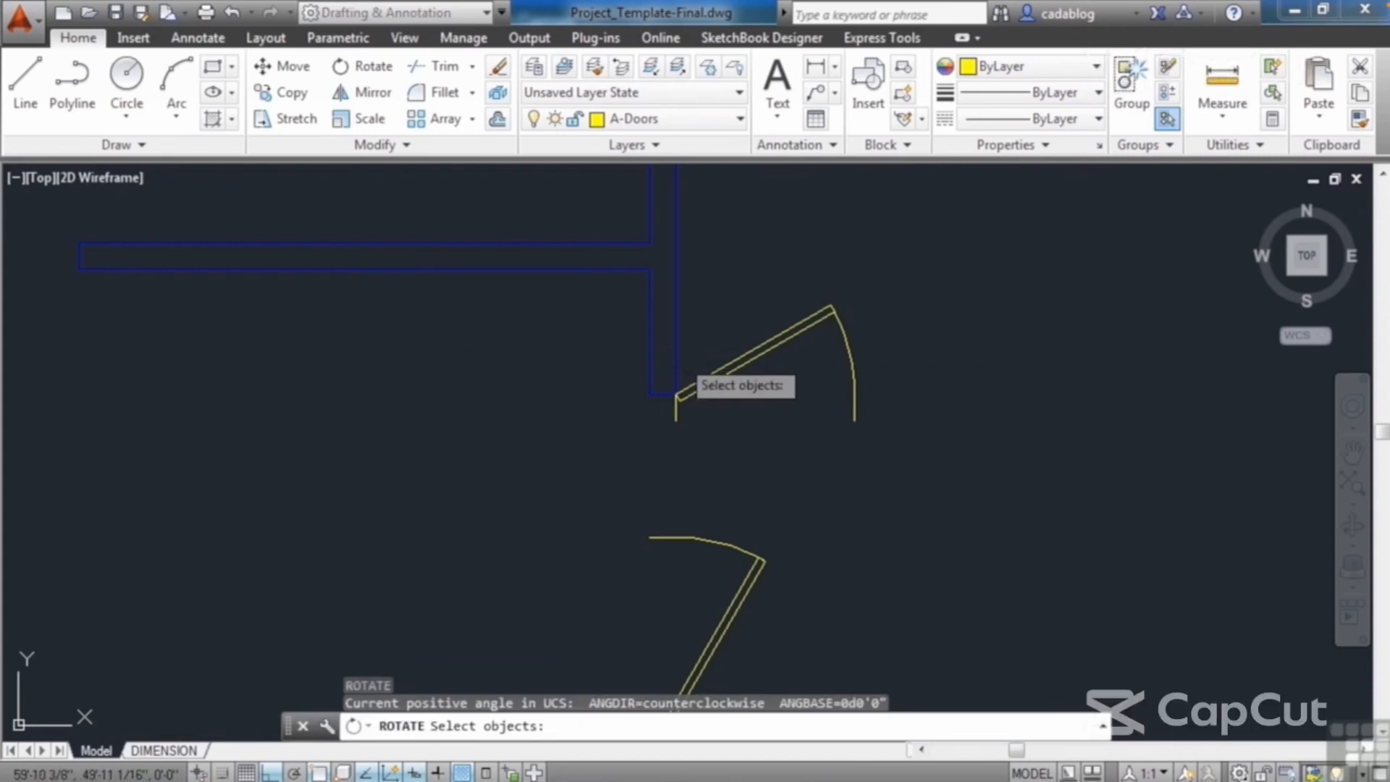
pyautogui.click(699, 382)
pyautogui.scroll(5, 676, 388)
pyautogui.press('Return')
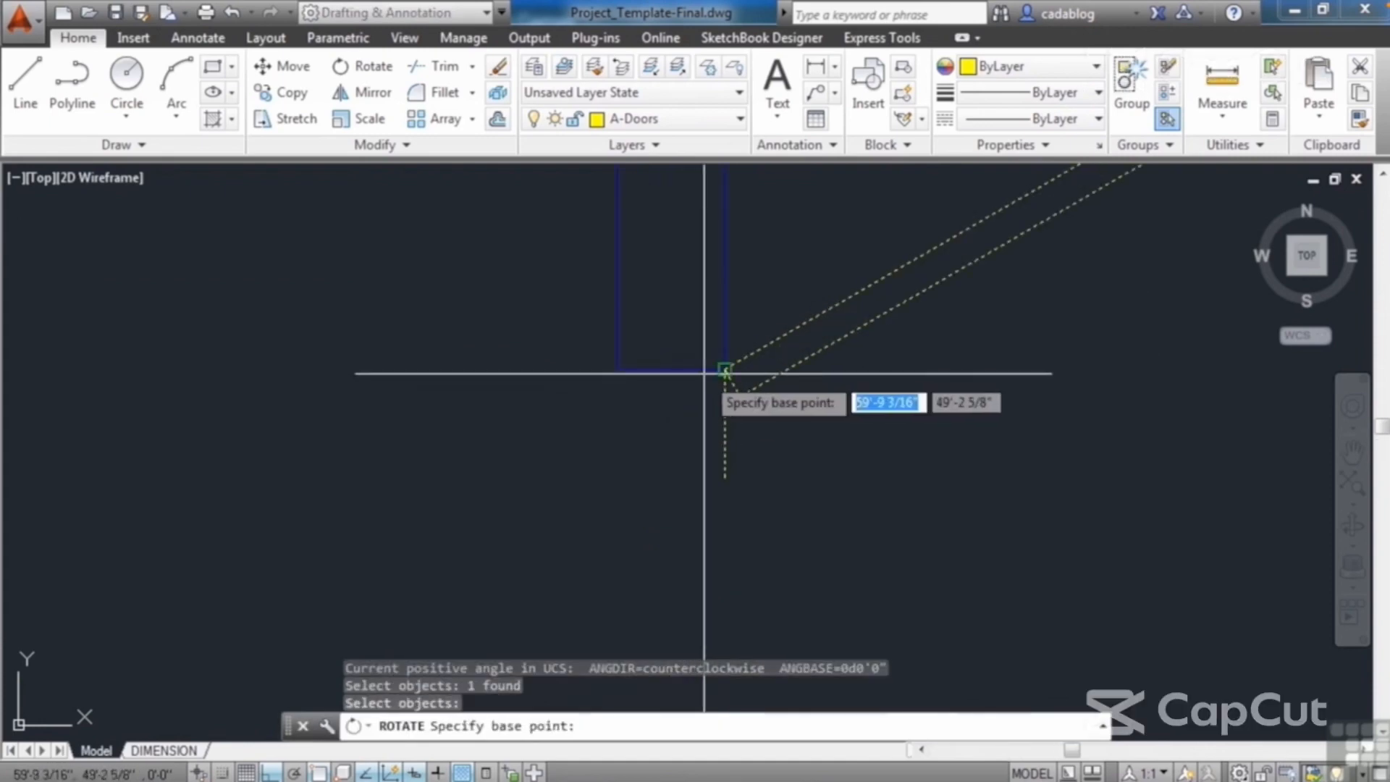
pyautogui.click(724, 369)
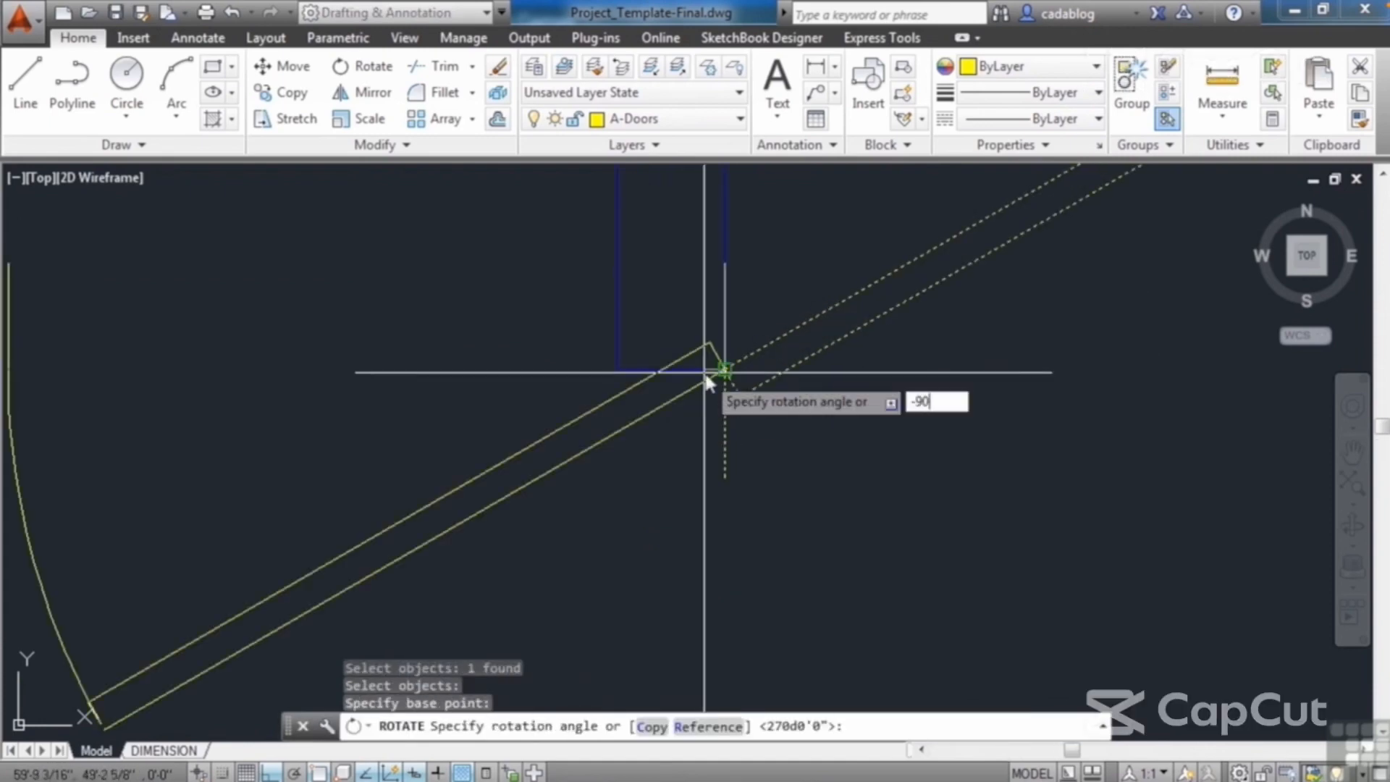
pyautogui.press('Return')
# - Adjust the widths of the two overlapping door leaves so they meet at the middle of the interior wall opening
pyautogui.scroll(-3, 707, 372)
pyautogui.scroll(3, 708, 379)
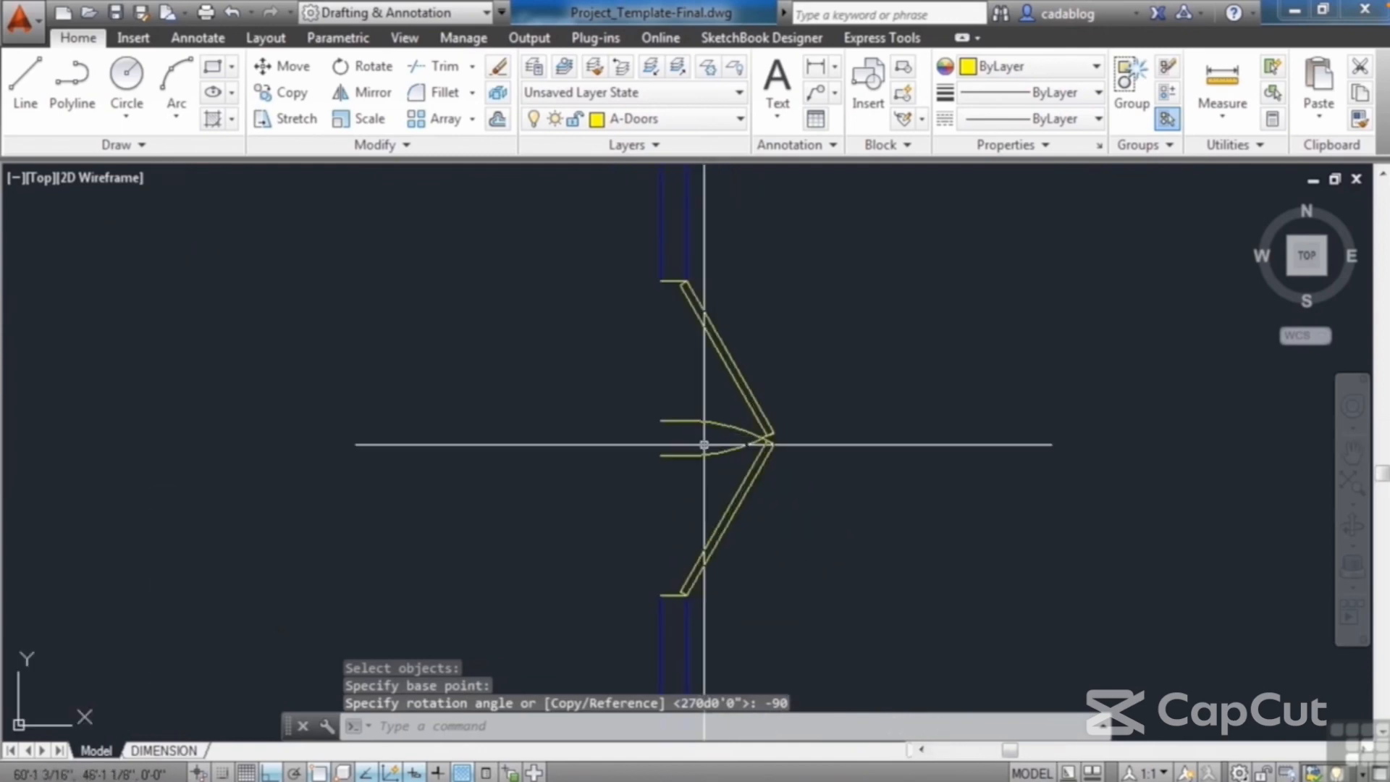
pyautogui.click(704, 449)
pyautogui.scroll(3, 684, 456)
pyautogui.click(687, 447)
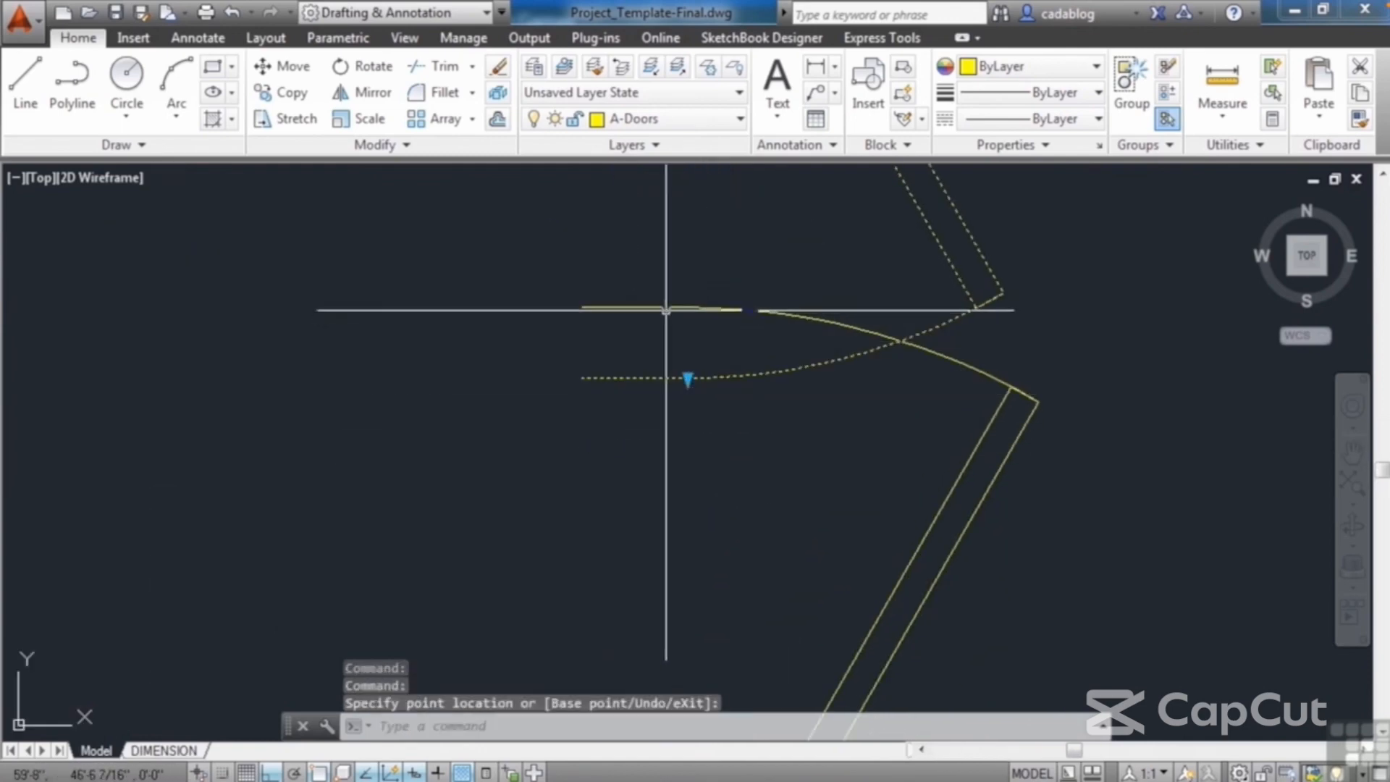
pyautogui.click(666, 306)
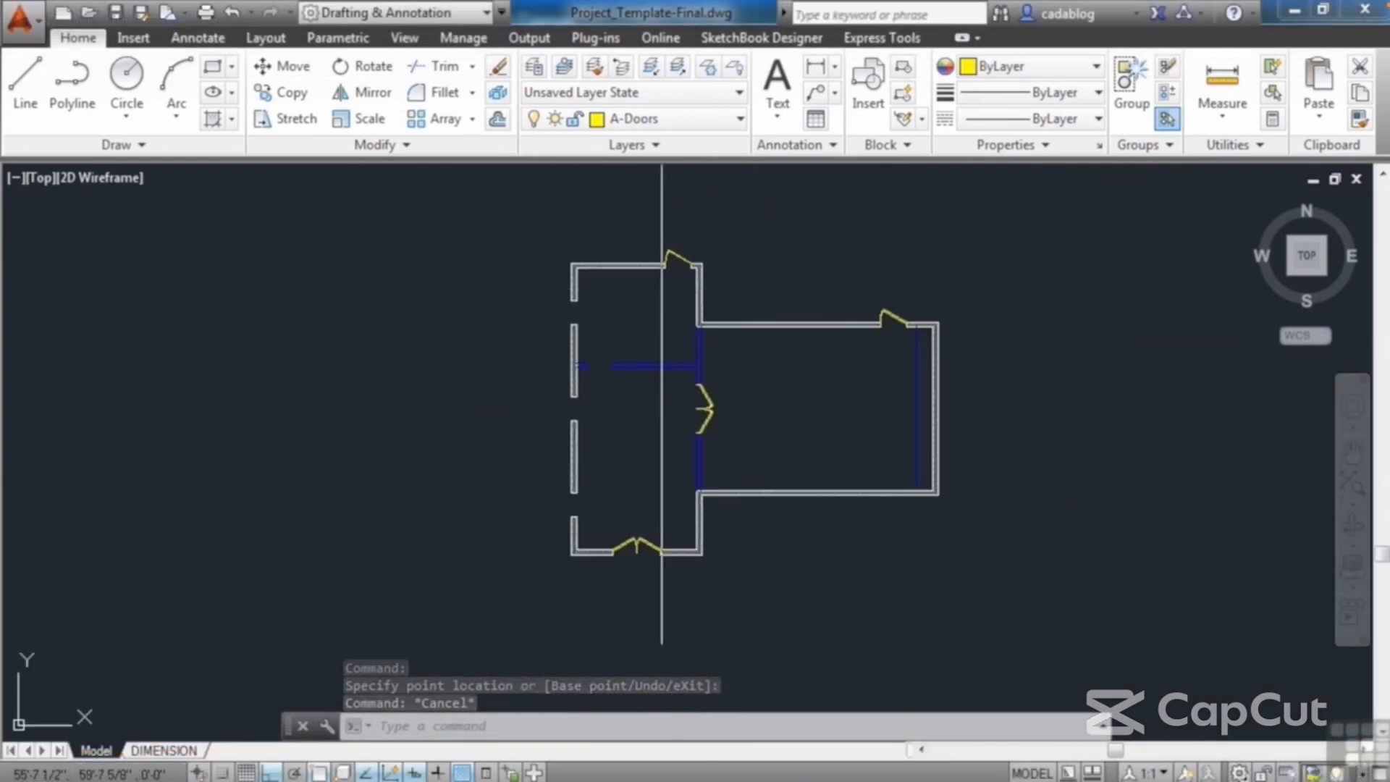
# - Make A-Windows the current layer
pyautogui.moveTo(799, 648)
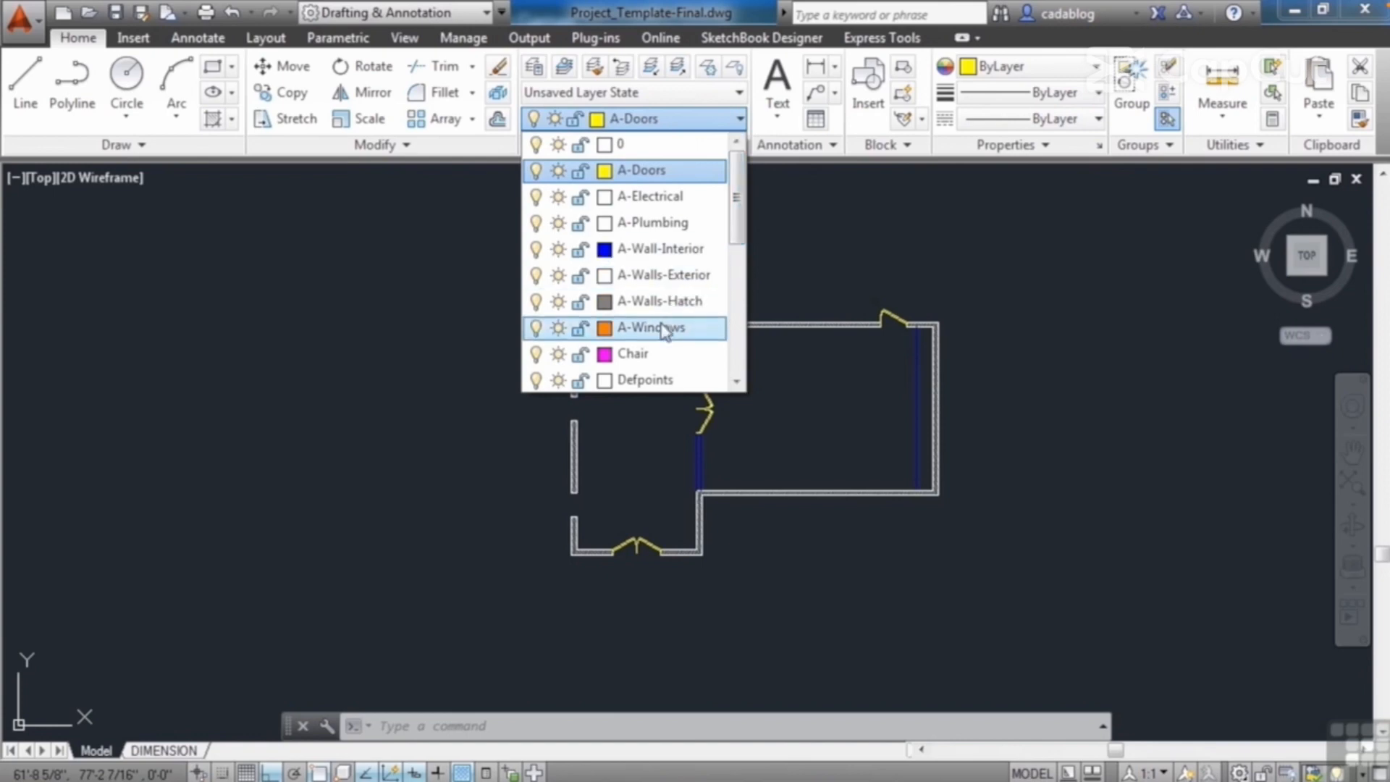
pyautogui.click(650, 328)
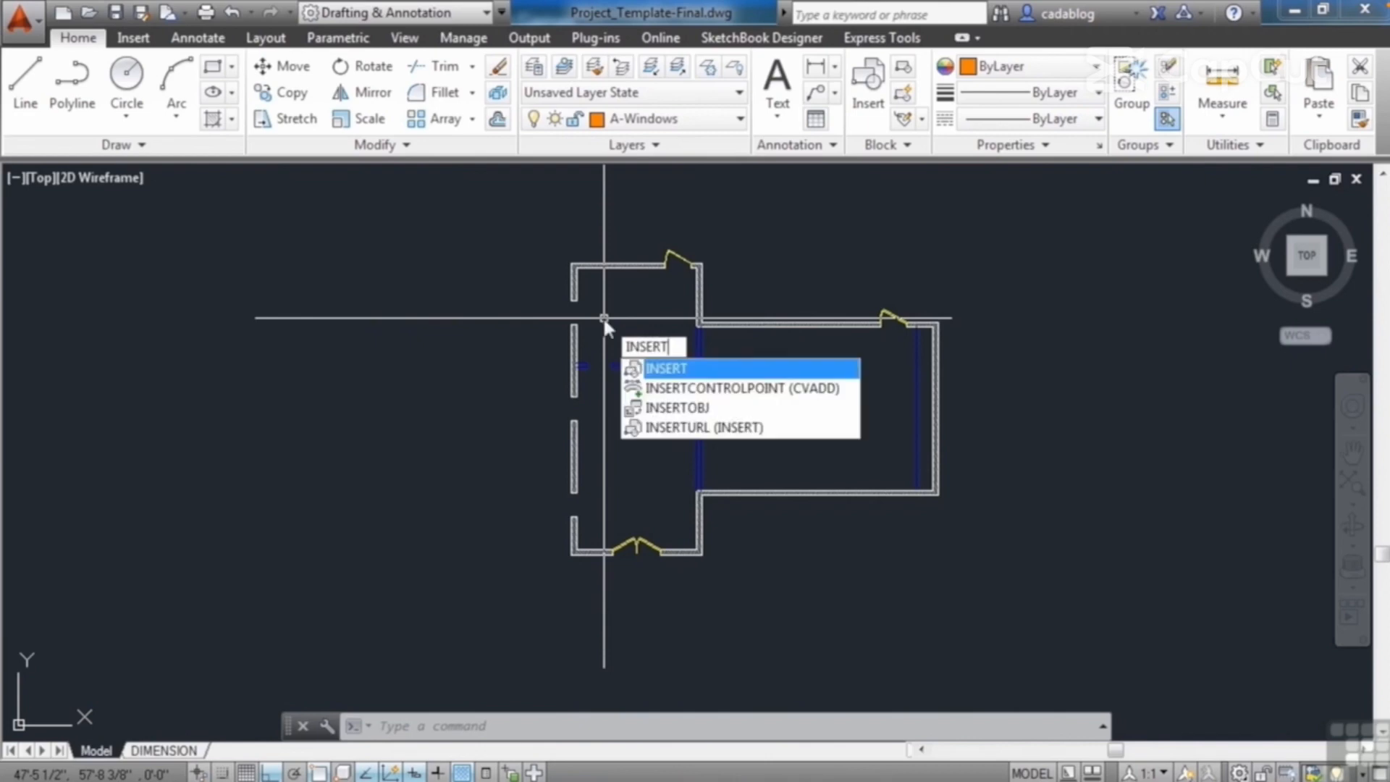
pyautogui.press('Return')
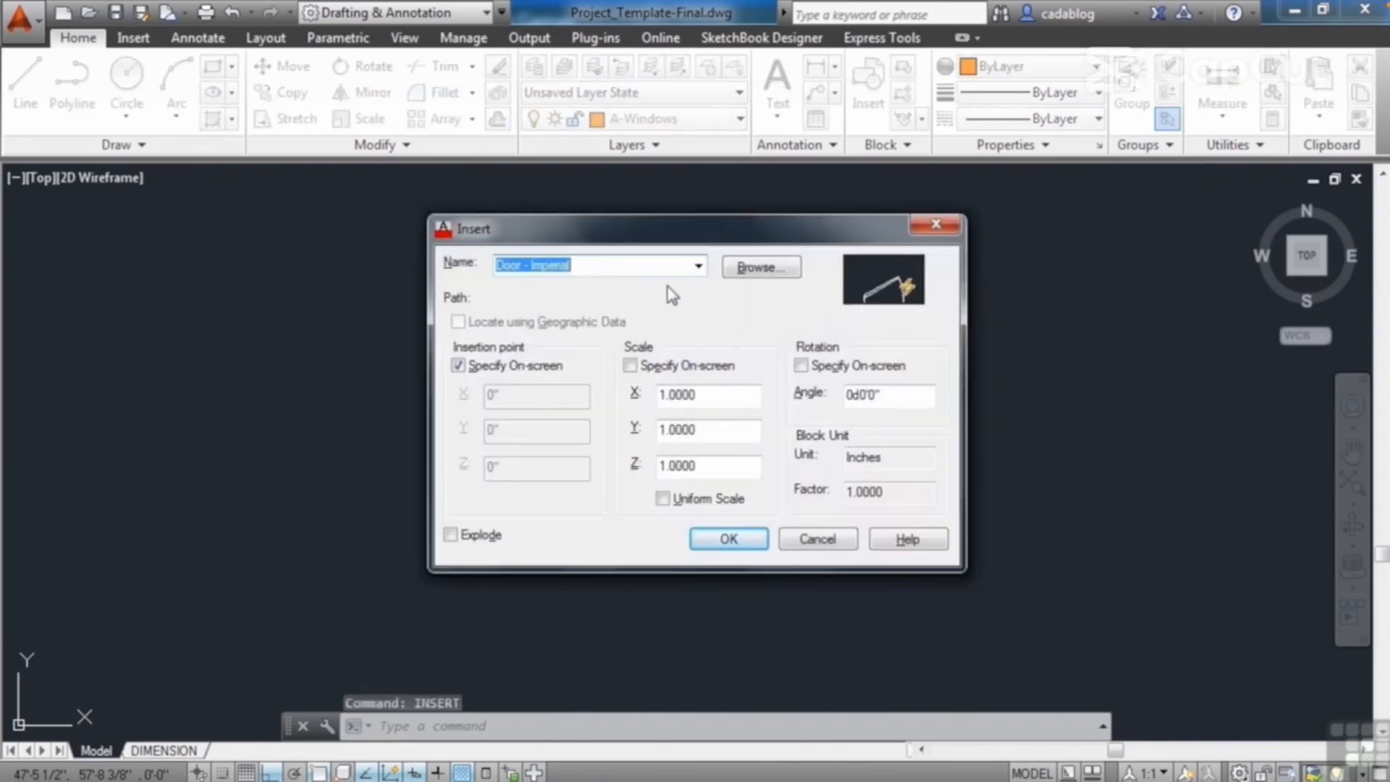
pyautogui.click(698, 267)
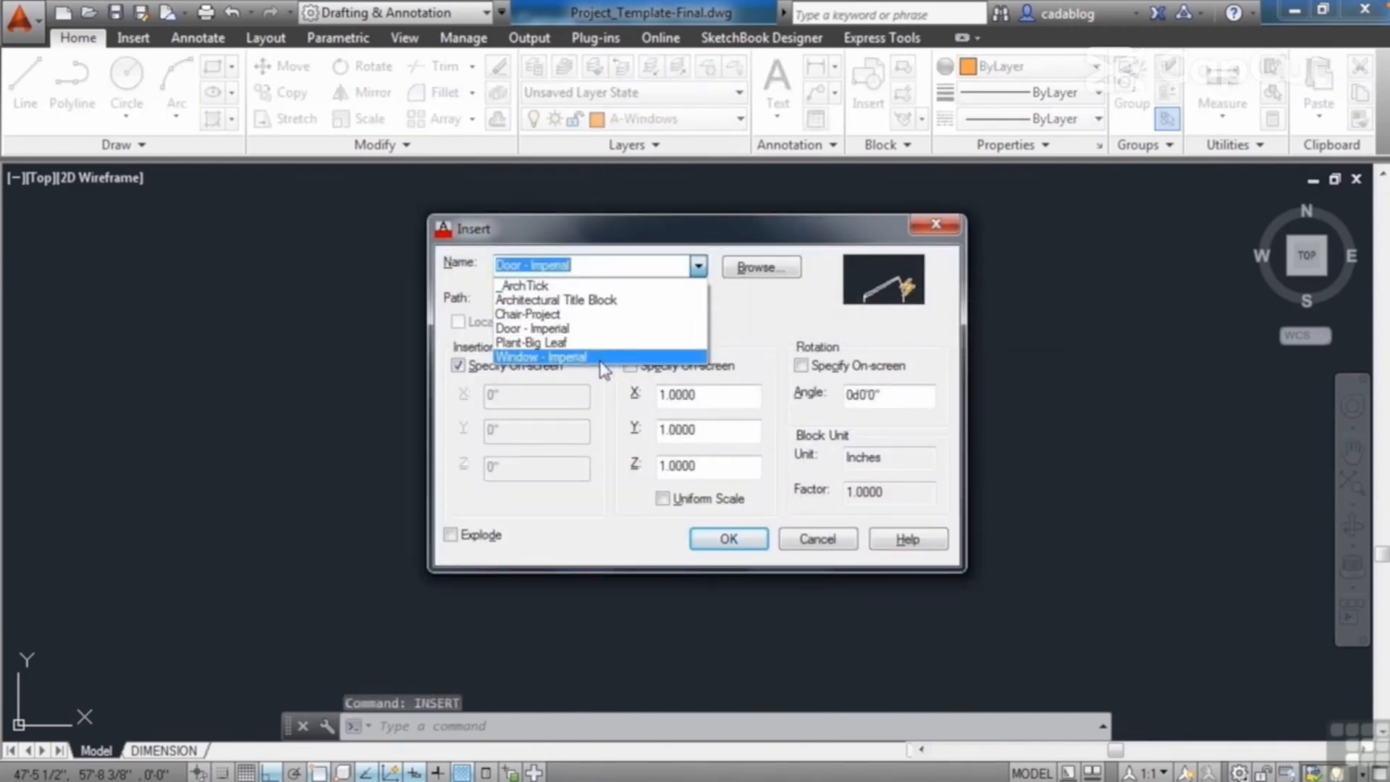
pyautogui.click(581, 357)
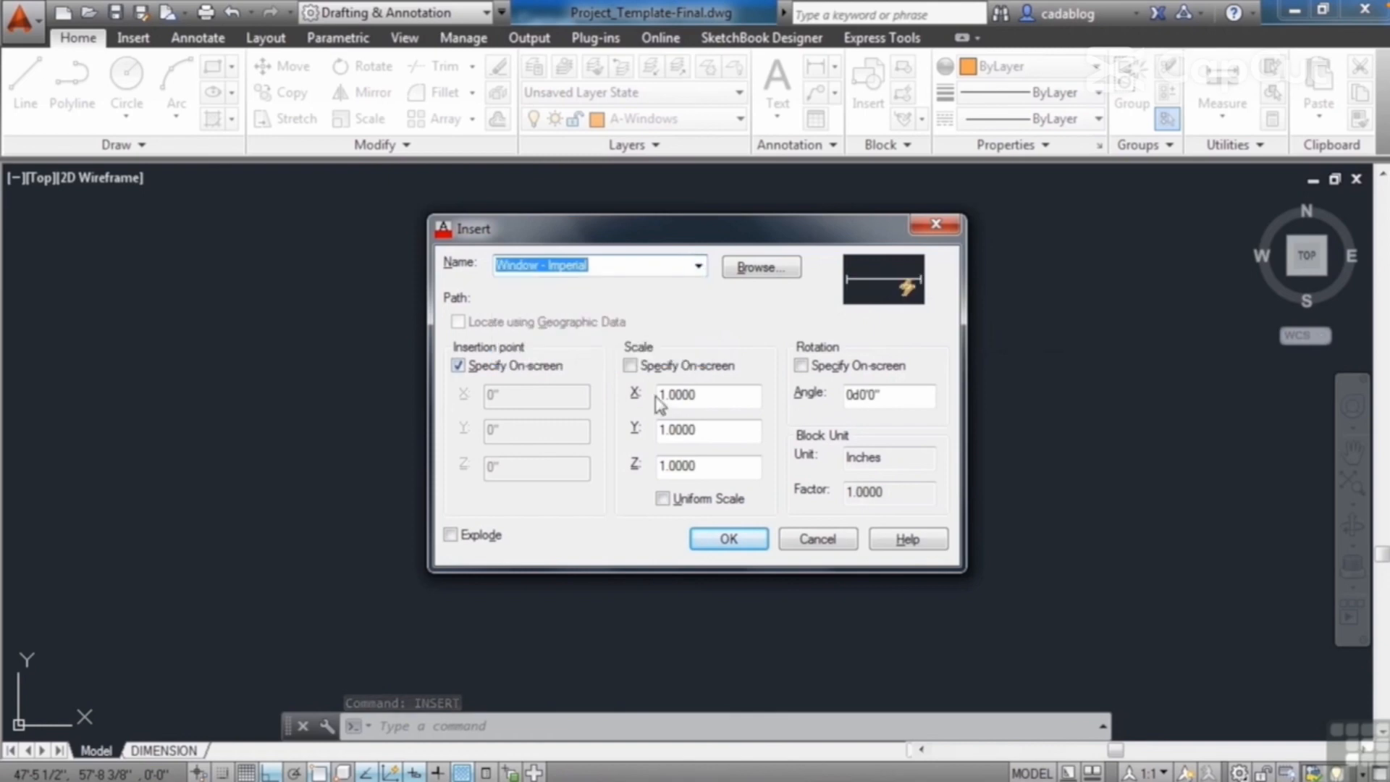
pyautogui.click(736, 544)
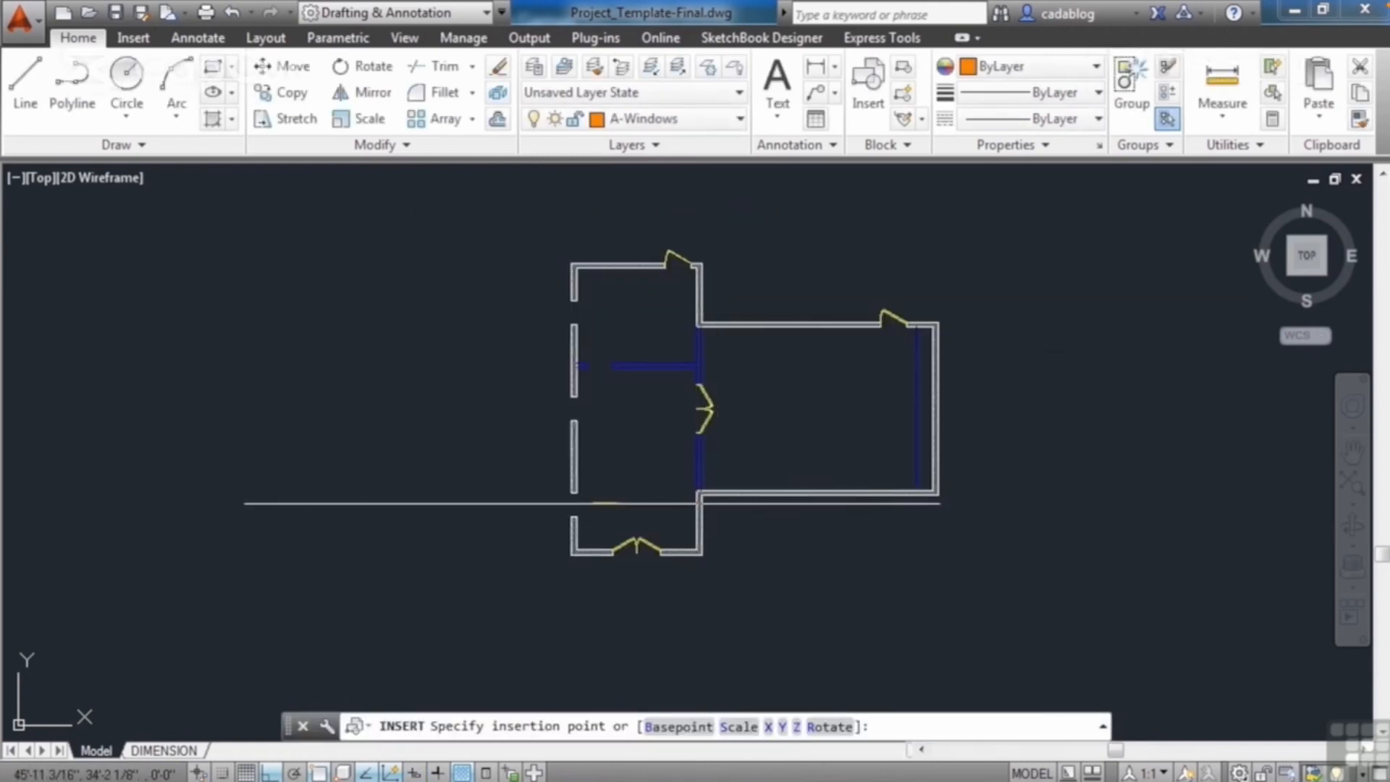
pyautogui.scroll(10, 719, 506)
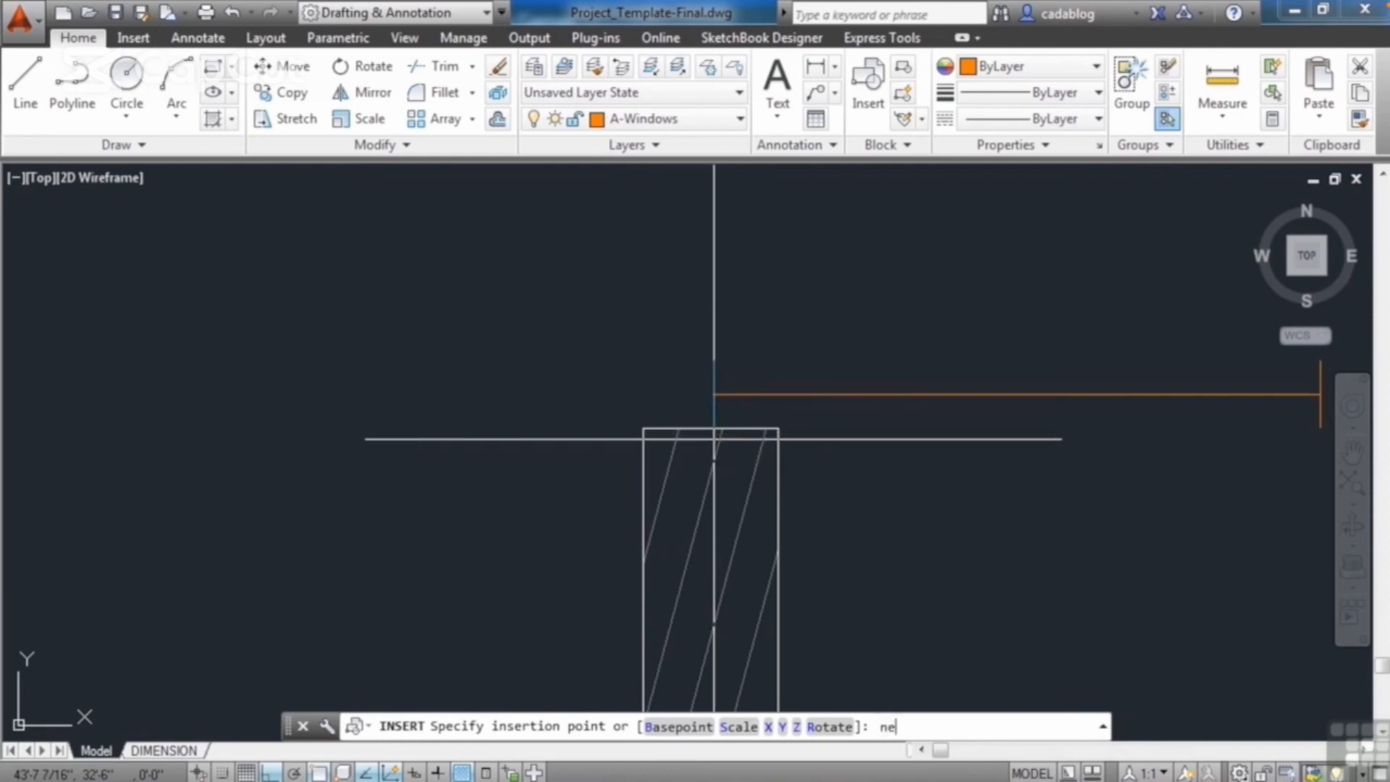
pyautogui.write('d')
pyautogui.press('Return')
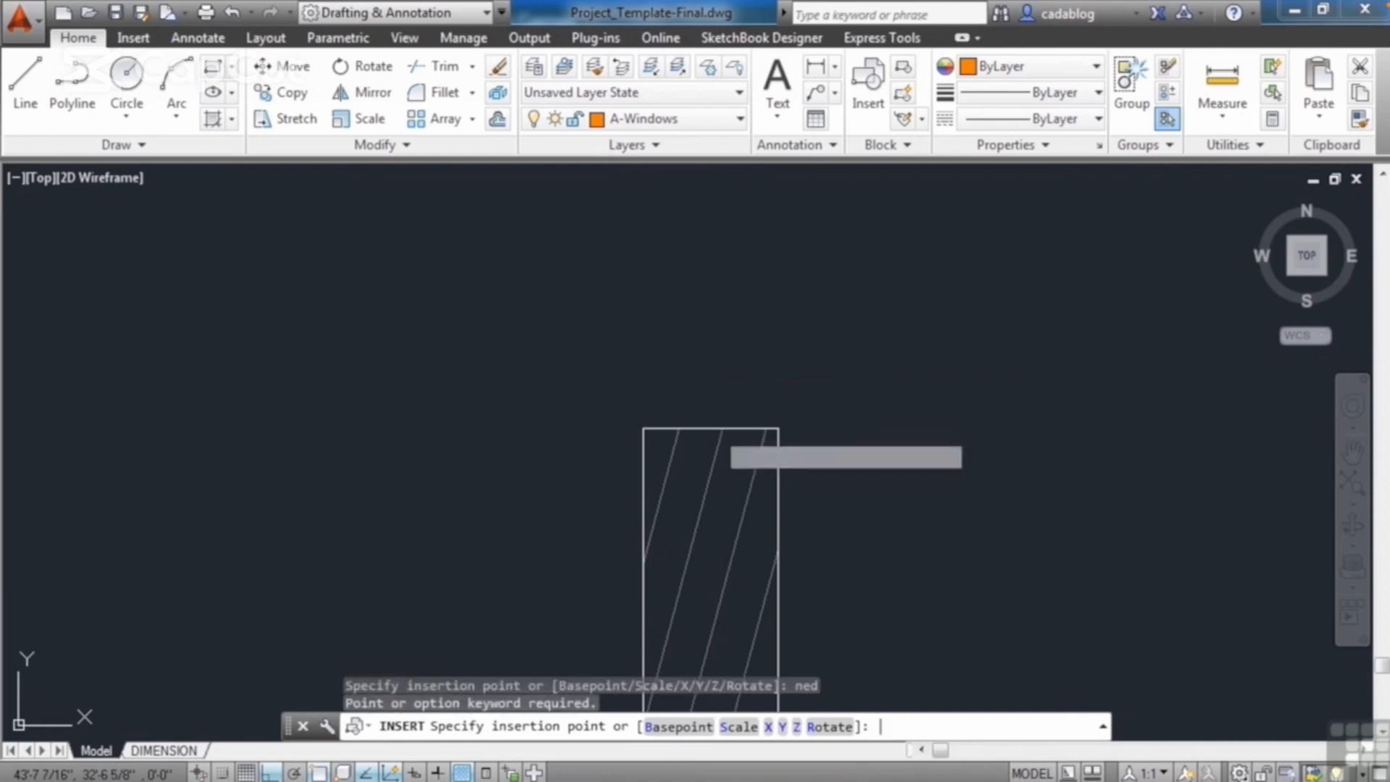
pyautogui.press('Escape')
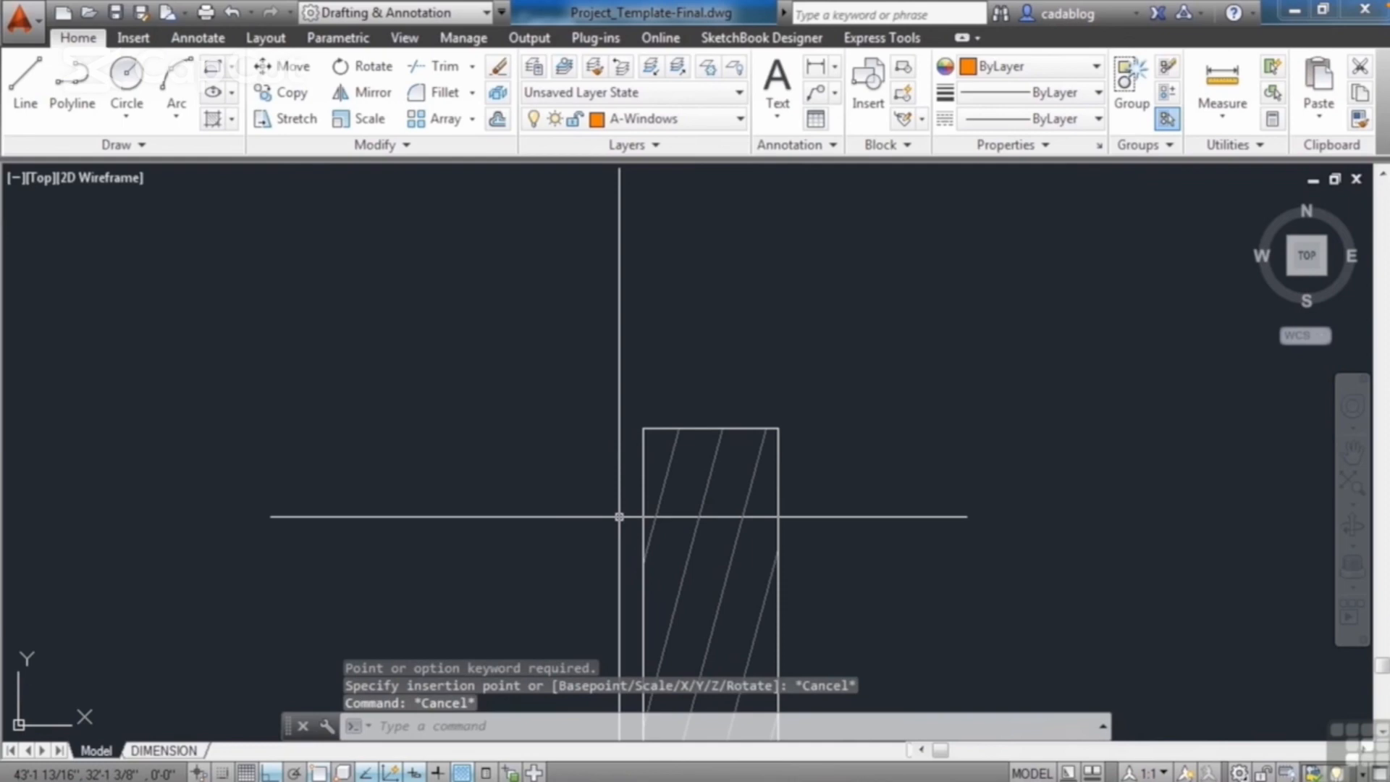
# - Enable every object snap mode except Nearest and Parallel
pyautogui.press('Return')
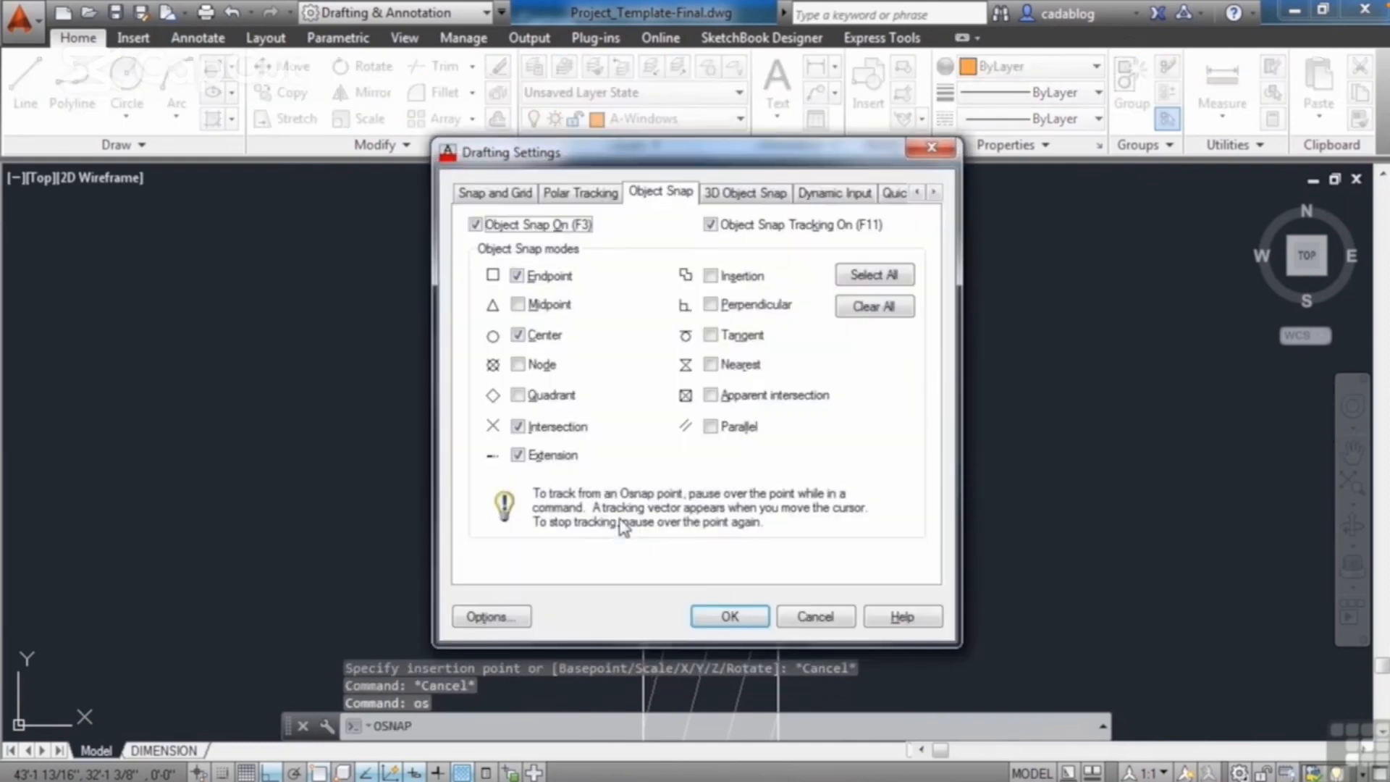
pyautogui.click(852, 279)
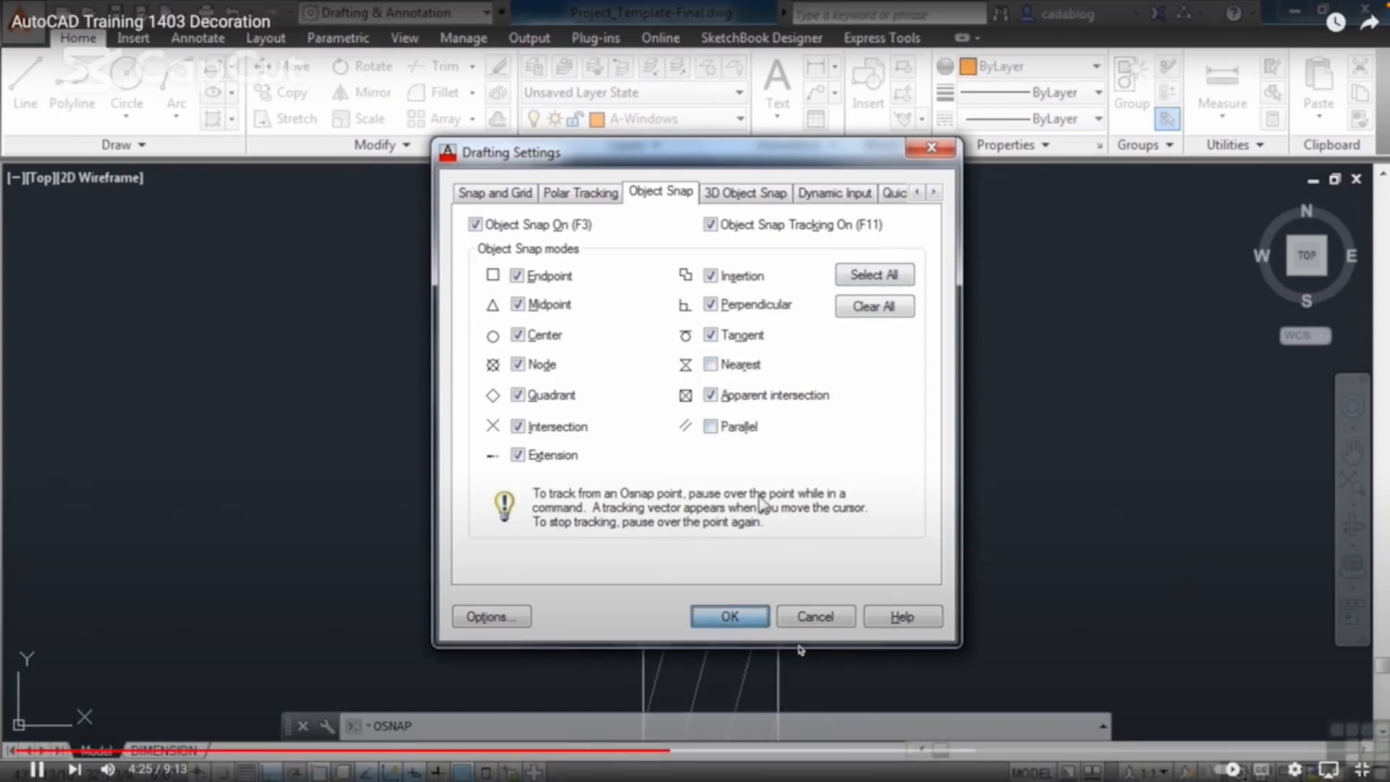
pyautogui.click(730, 617)
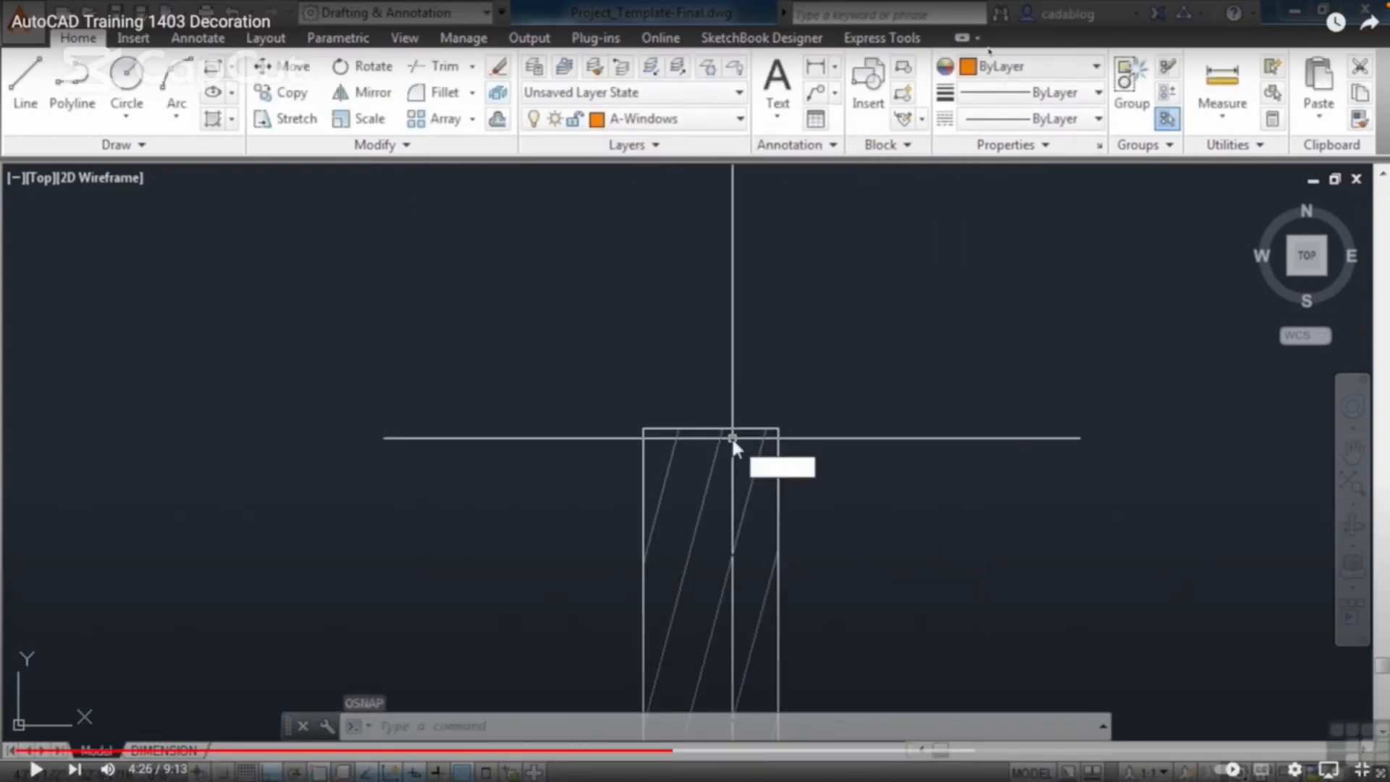
# - Insert the Window - Imperial block at the midpoint of the wall end below the lowest exterior wall opening
pyautogui.moveTo(1075, 6)
pyautogui.write('i')
pyautogui.press('Return')
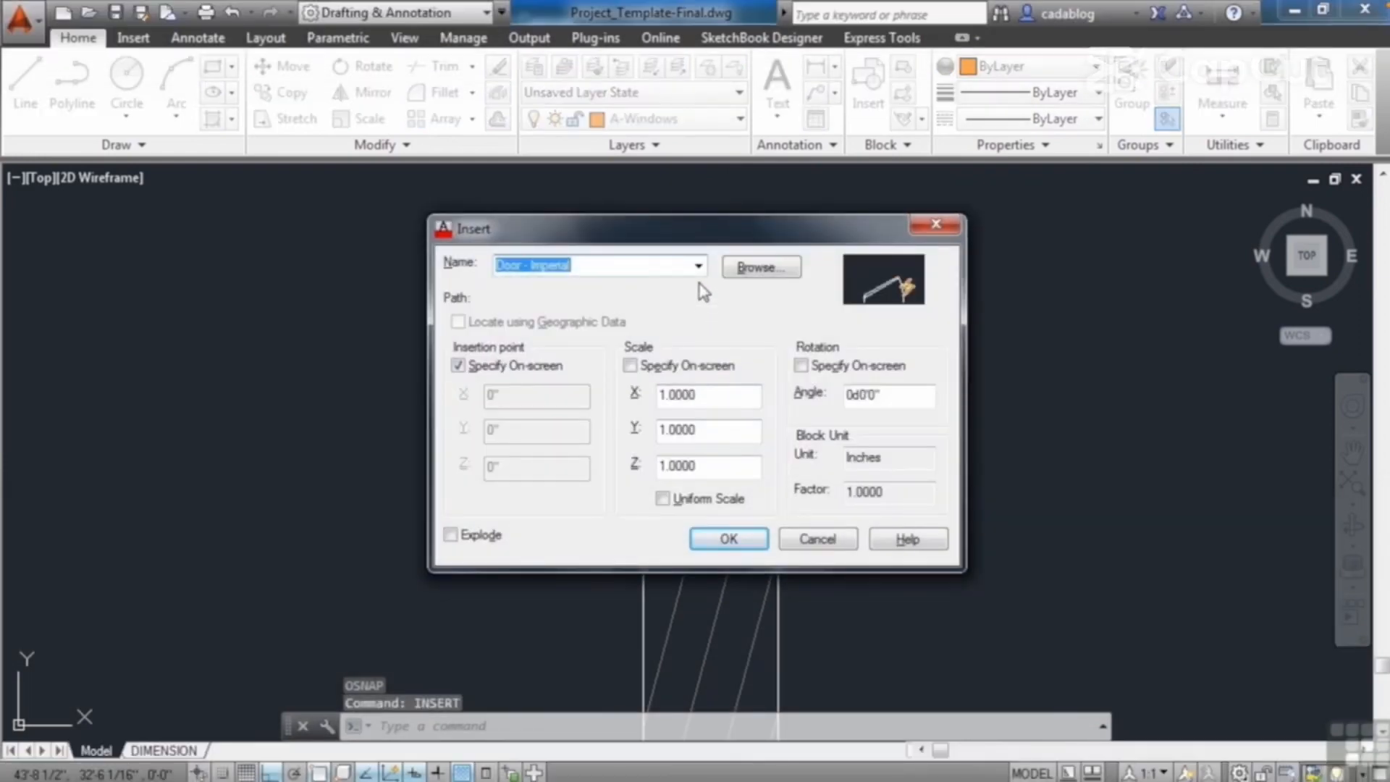
pyautogui.click(698, 266)
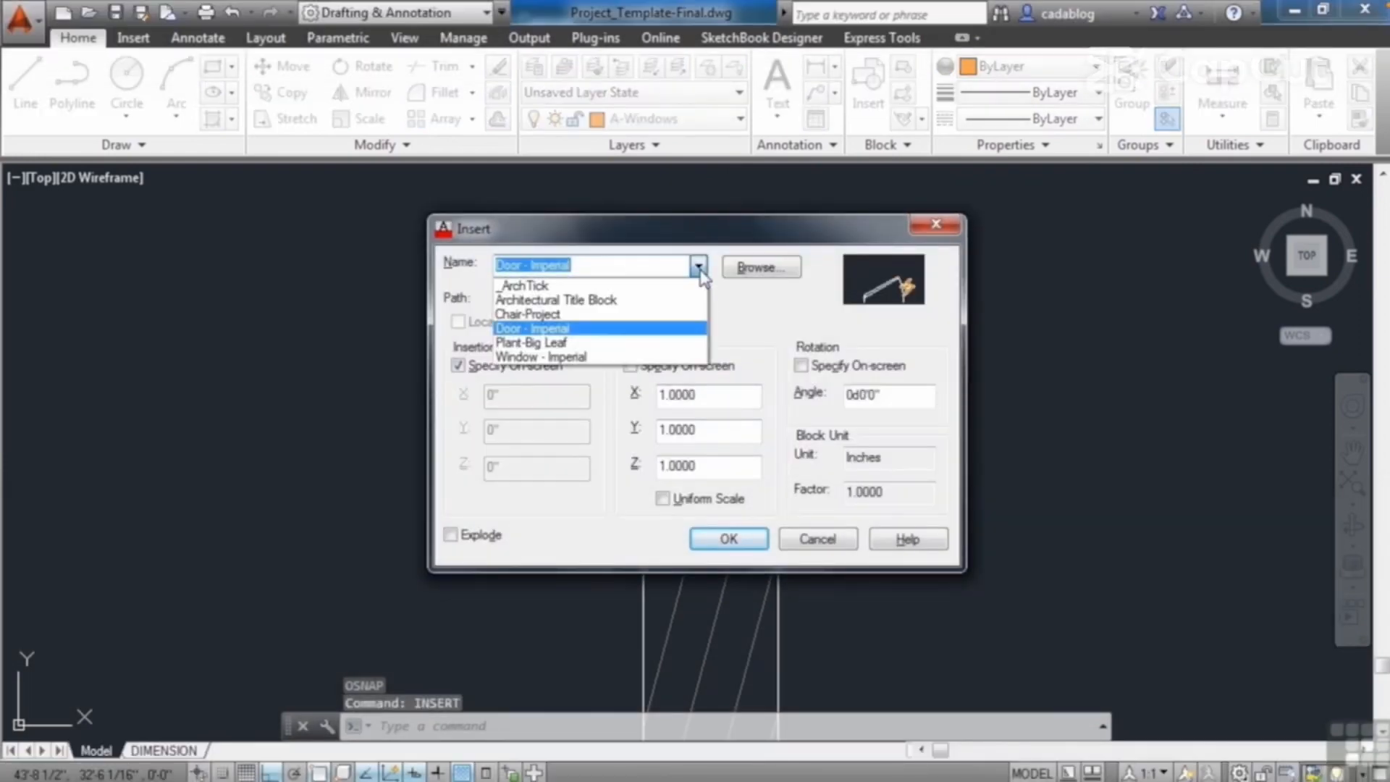
pyautogui.click(589, 362)
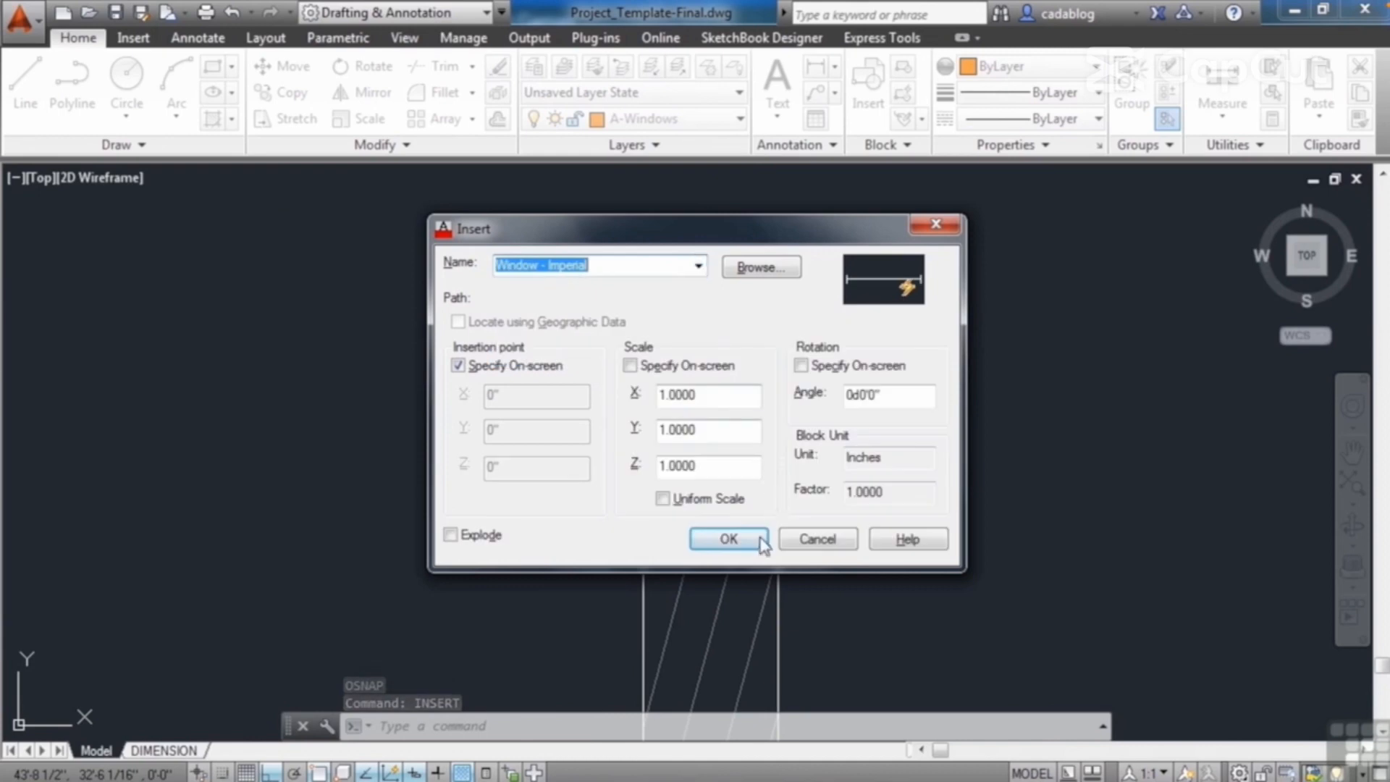
pyautogui.click(757, 543)
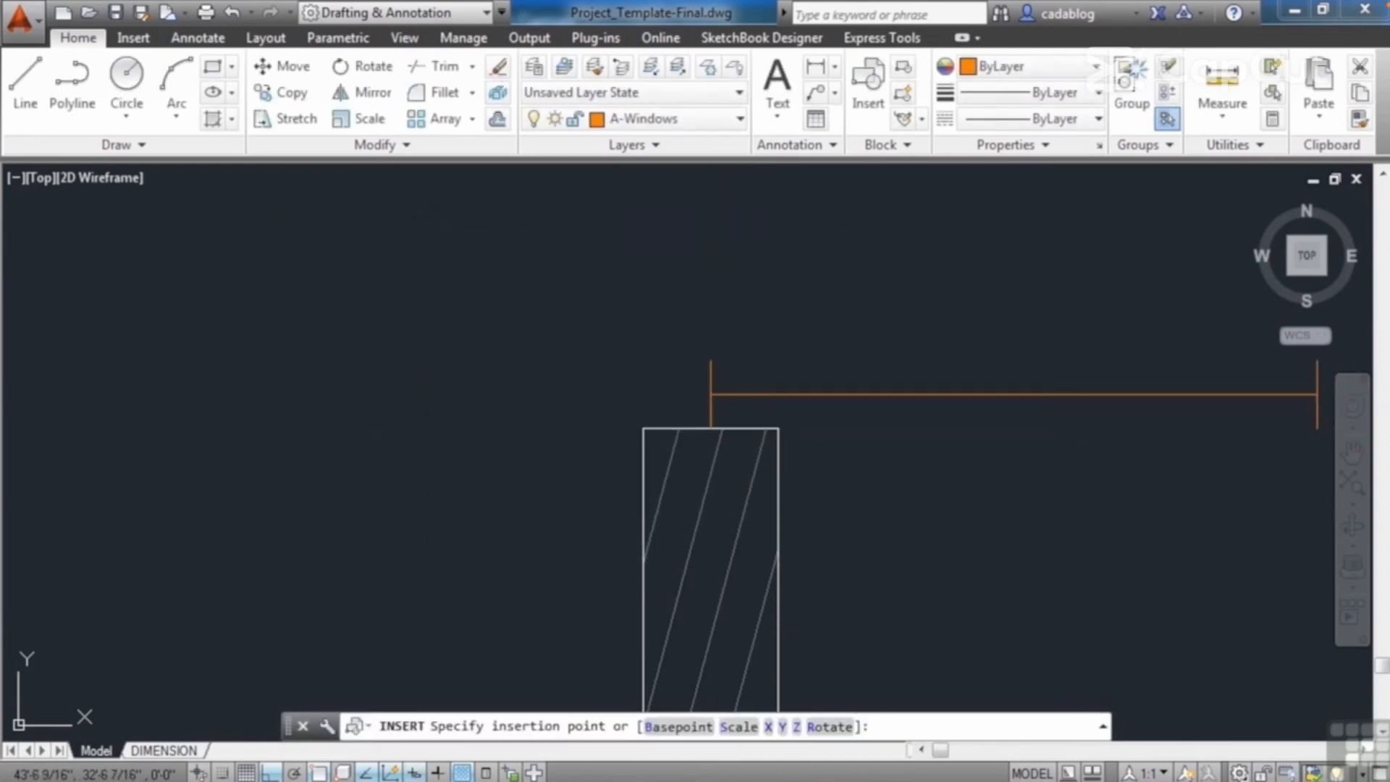
pyautogui.click(699, 432)
pyautogui.scroll(-6, 702, 579)
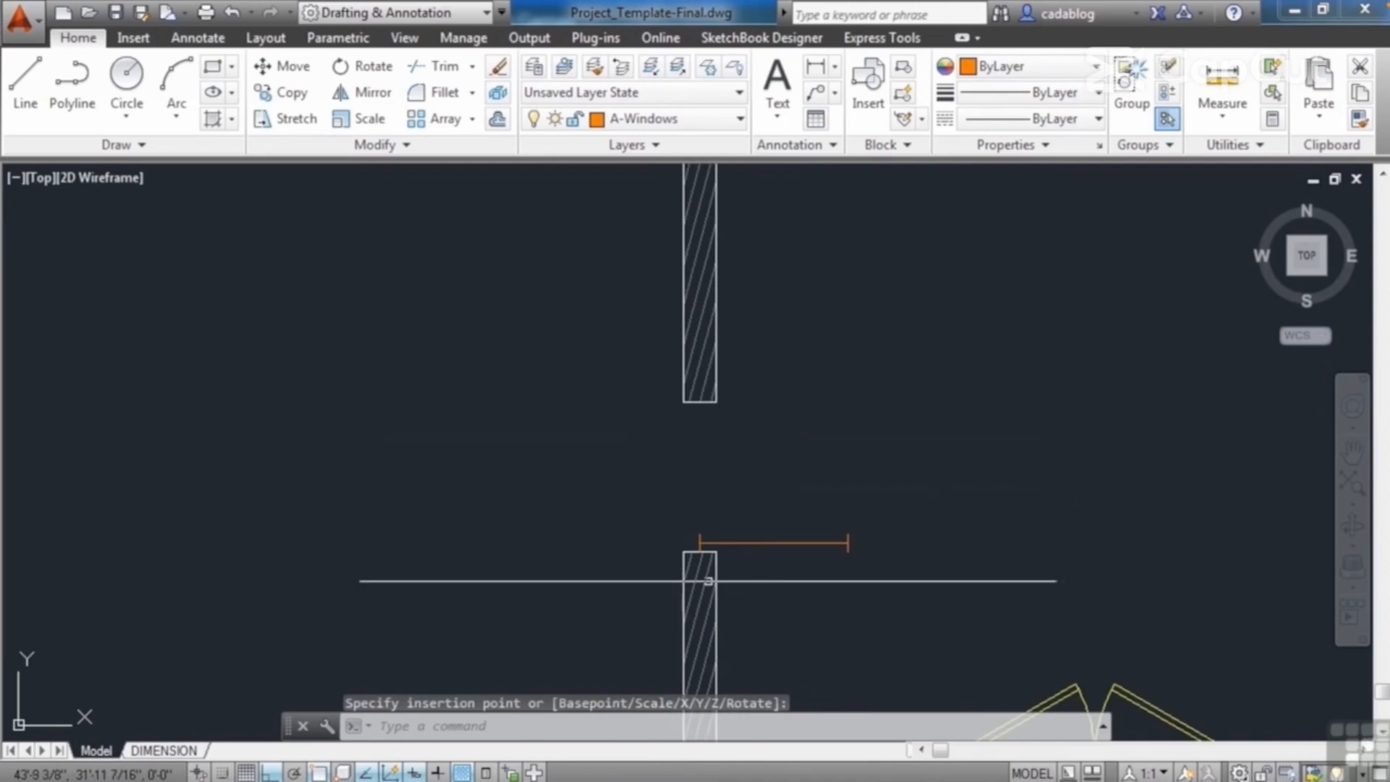
# - Rotate the inserted window 90° about the midpoint of the exterior wall end
pyautogui.press('Return')
pyautogui.click(734, 540)
pyautogui.scroll(8, 734, 541)
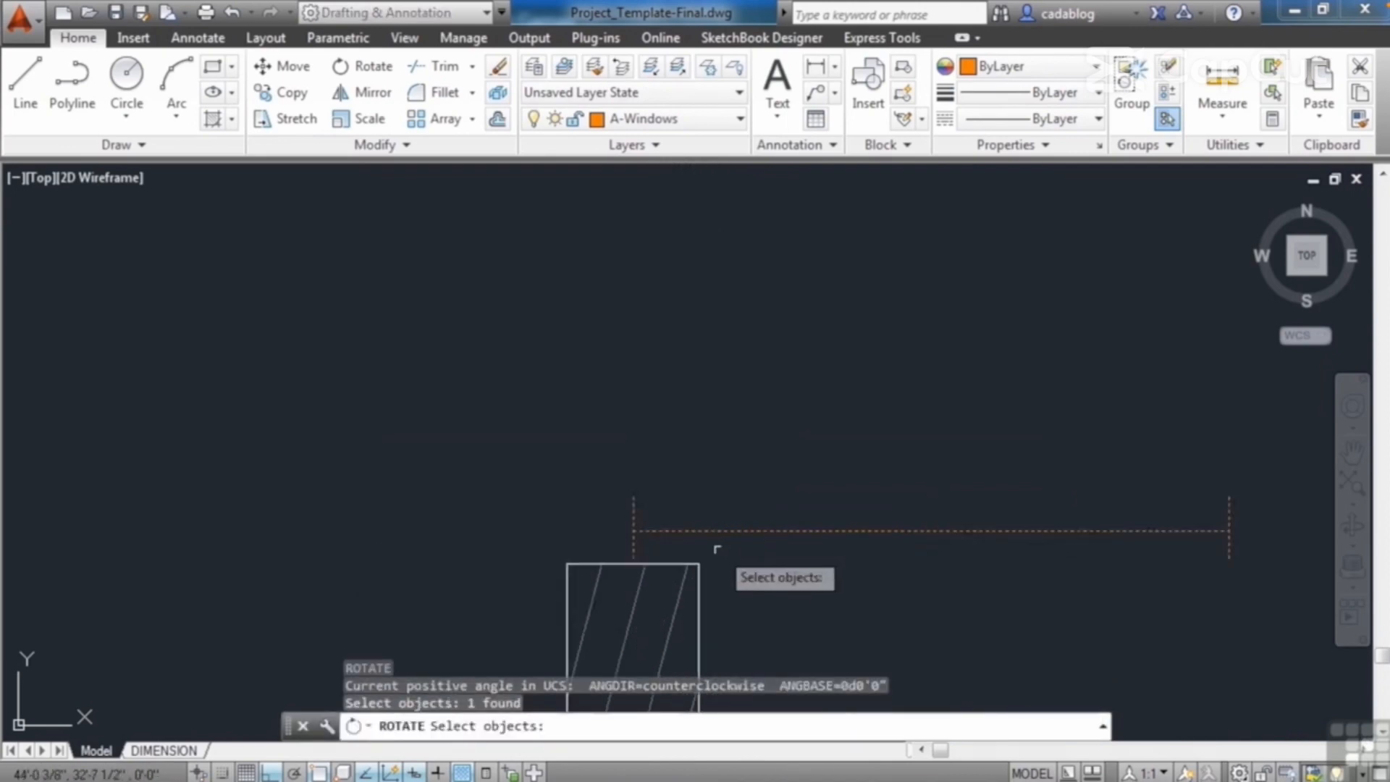
pyautogui.press('Return')
pyautogui.click(577, 572)
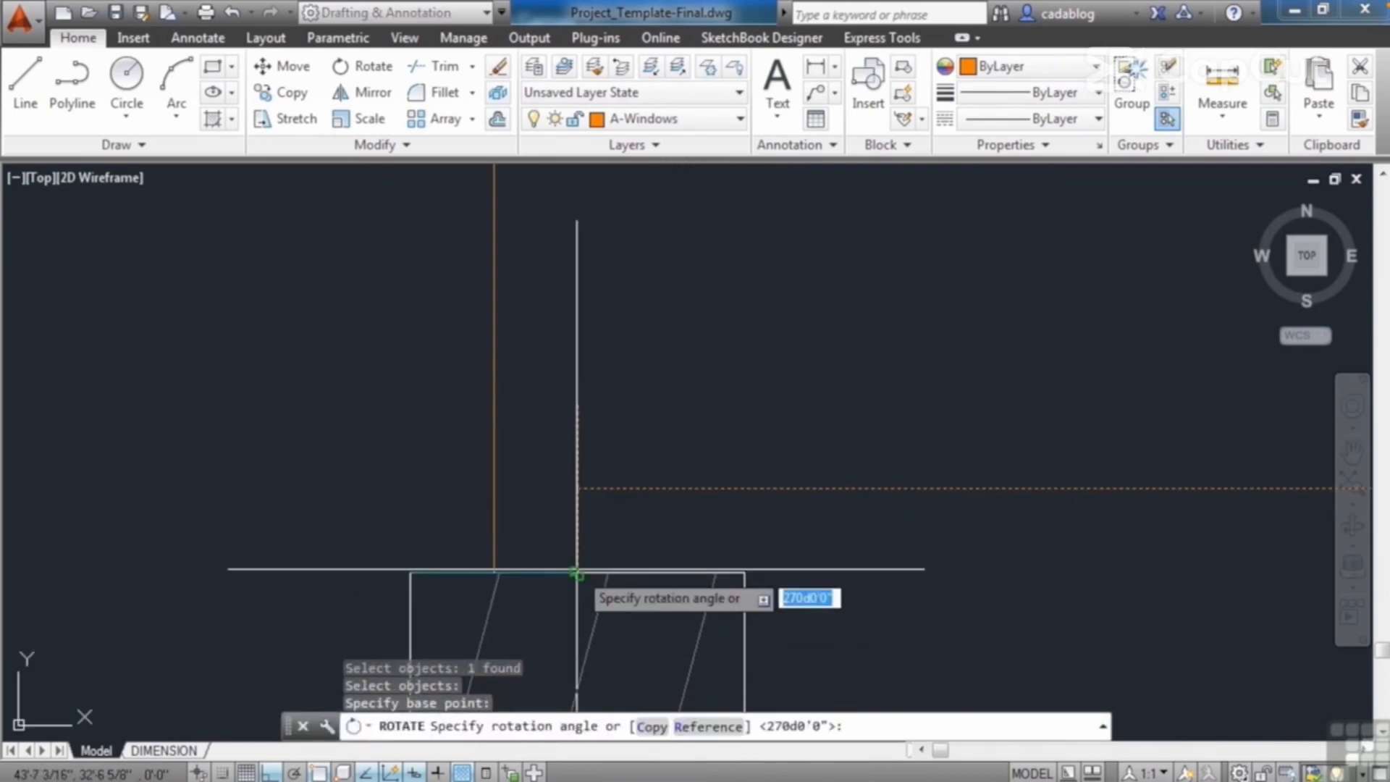
pyautogui.press('Return')
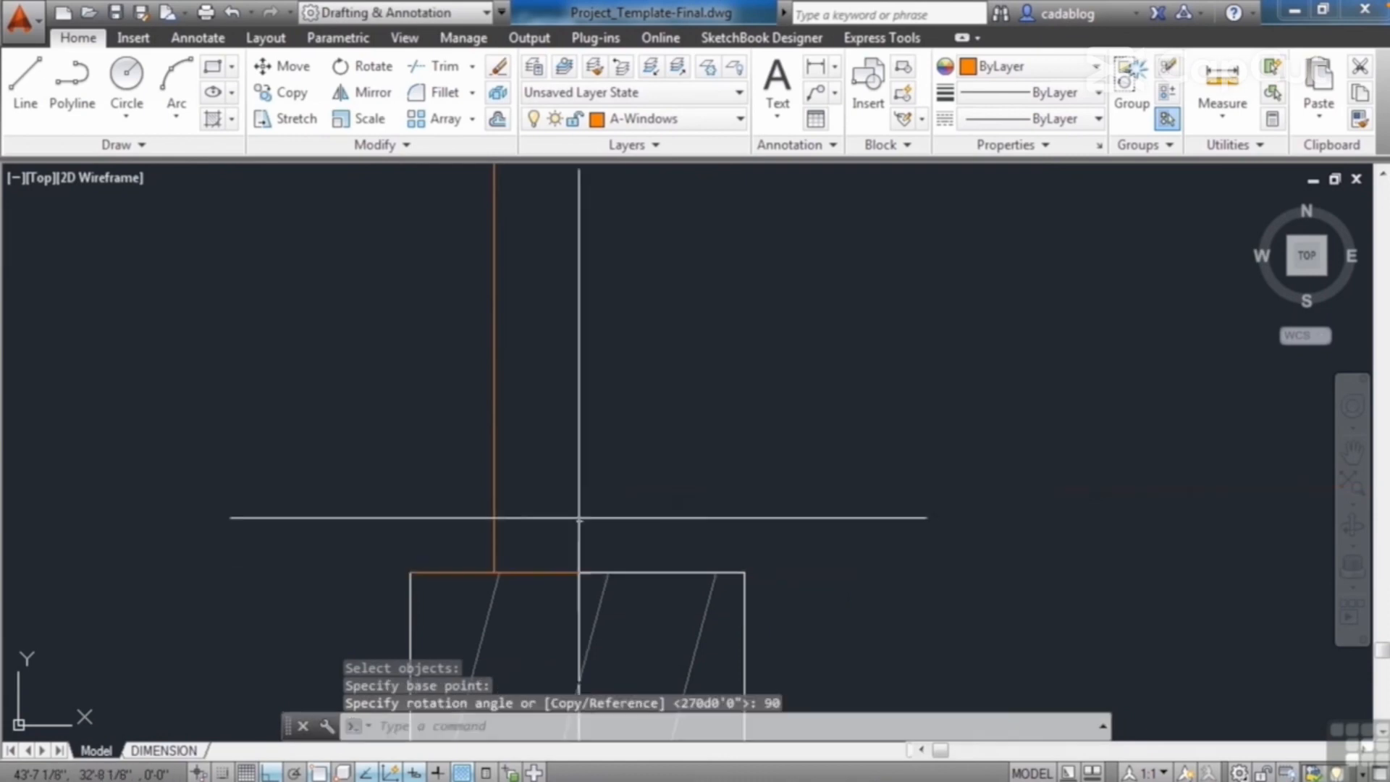
pyautogui.click(558, 497)
pyautogui.click(463, 492)
pyautogui.scroll(-8, 561, 550)
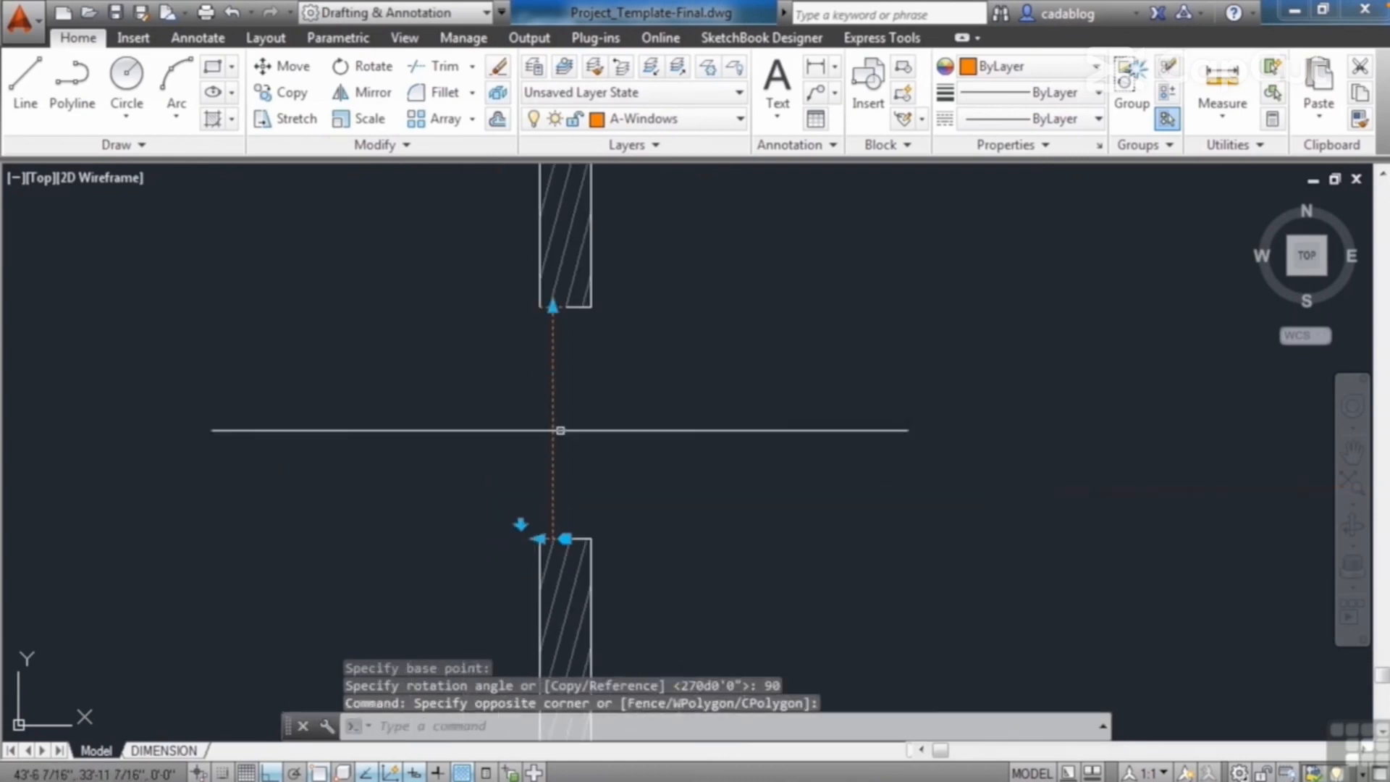
pyautogui.scroll(2, 556, 347)
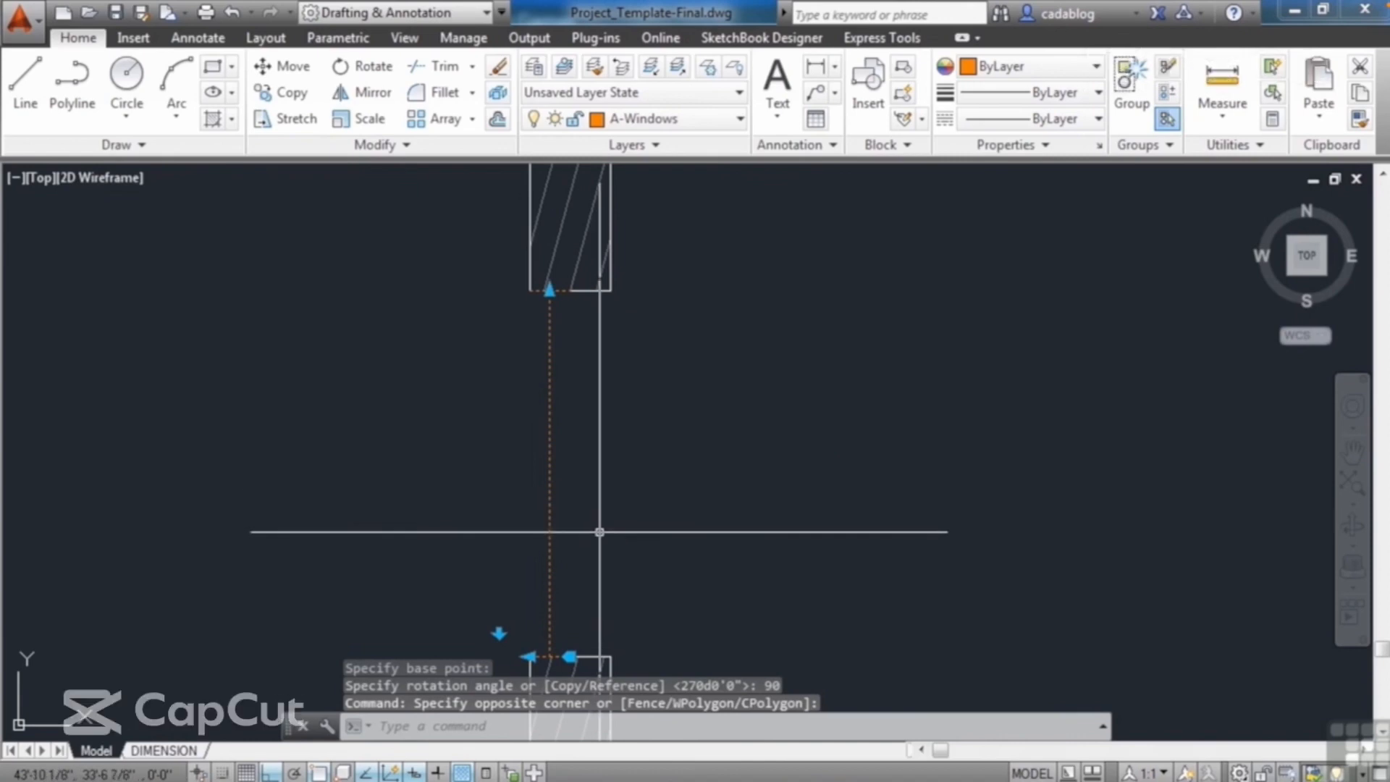
pyautogui.press('Escape')
pyautogui.press('Escape')
# - Move the rotated window from its upper end point to the midpoint of the wall end, centring it in the wall thickness
pyautogui.write('m')
pyautogui.press('Return')
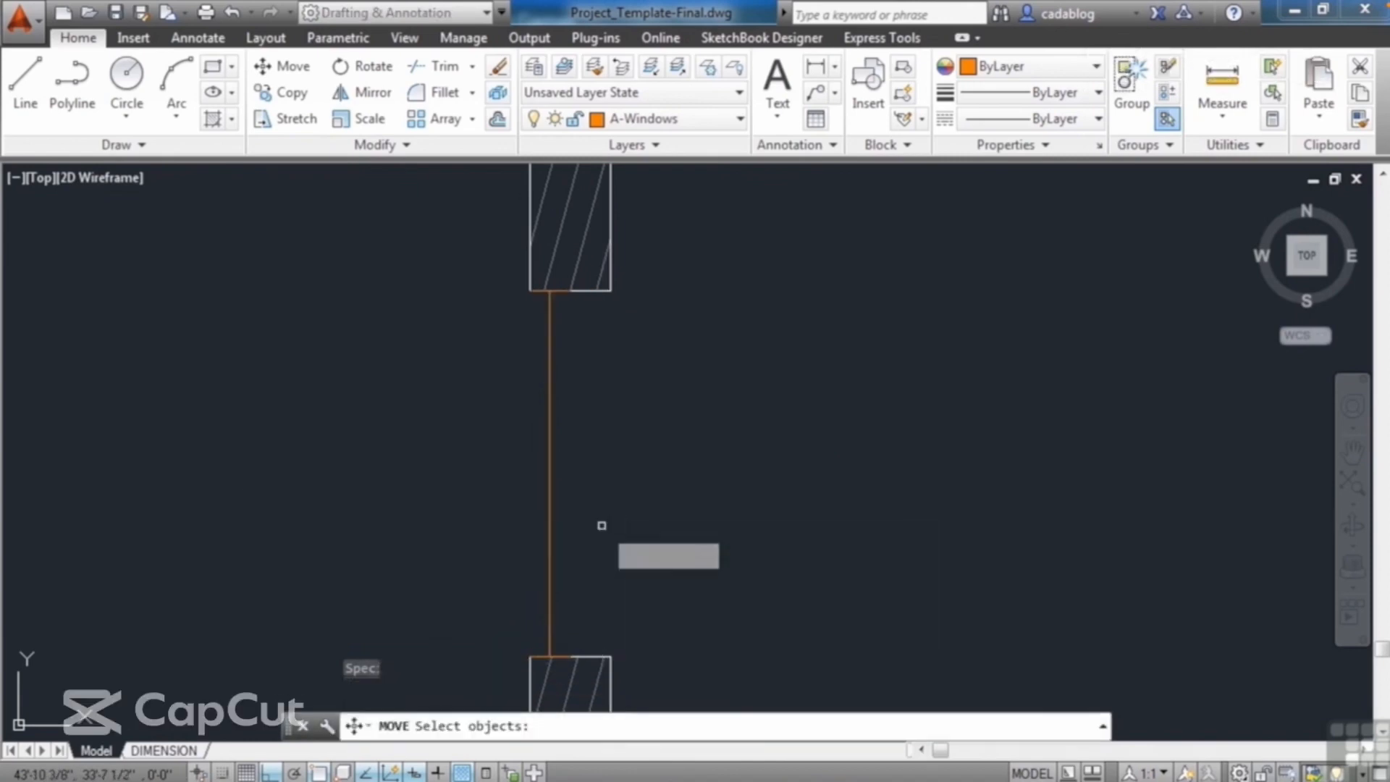
pyautogui.click(600, 527)
pyautogui.click(518, 501)
pyautogui.scroll(6, 543, 247)
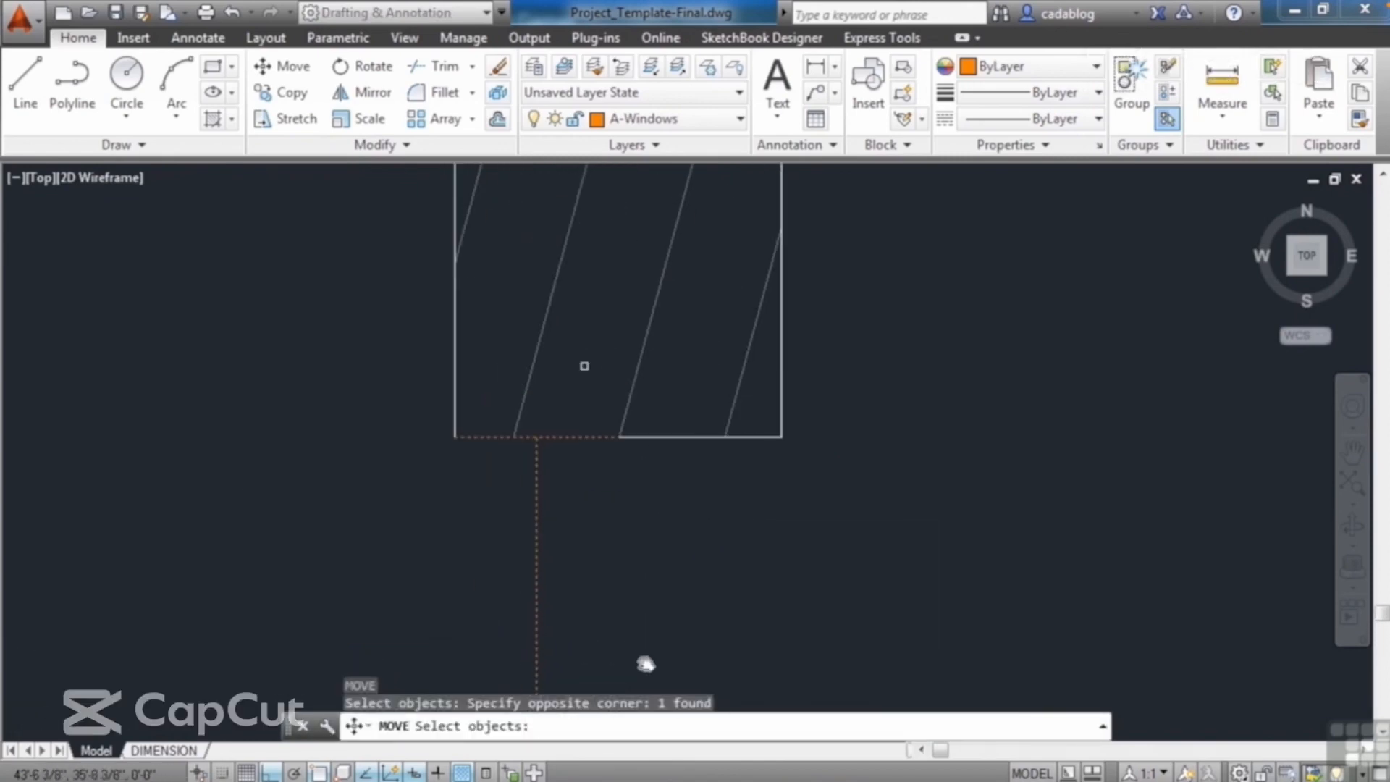
pyautogui.press('Return')
pyautogui.click(537, 445)
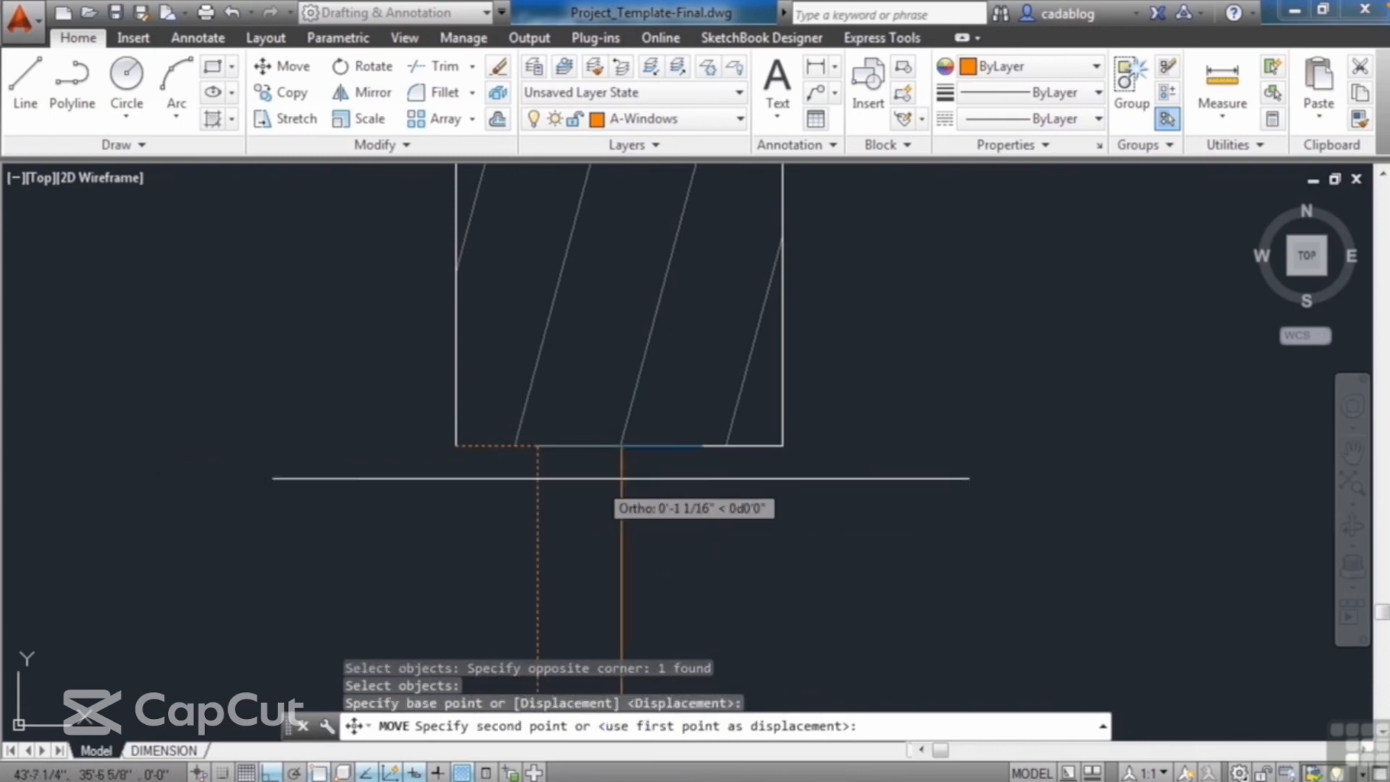
pyautogui.click(619, 445)
# - Copy the centred window by its upper end point to the midpoint of the wall end above the middle exterior opening
pyautogui.write('c')
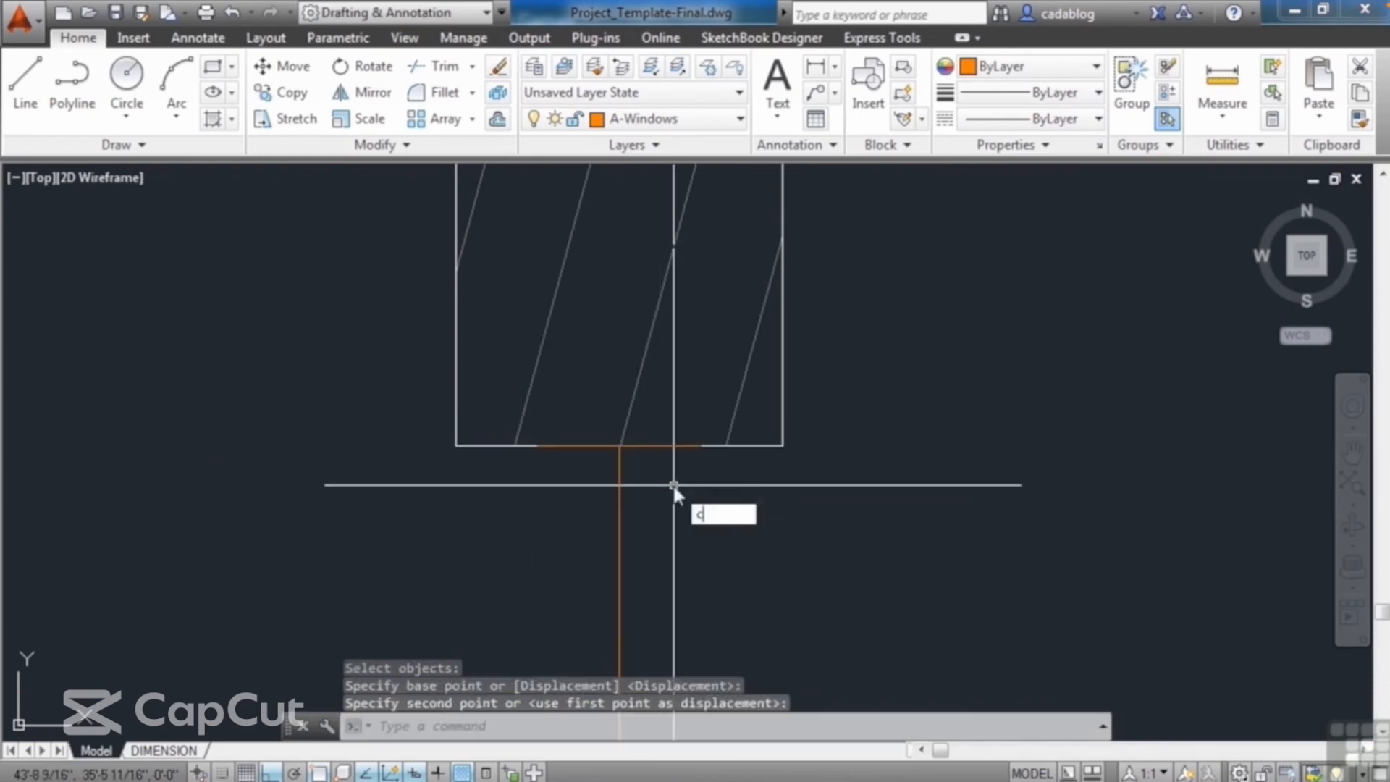
pyautogui.write('t o')
pyautogui.press('Return')
pyautogui.click(673, 485)
pyautogui.click(577, 485)
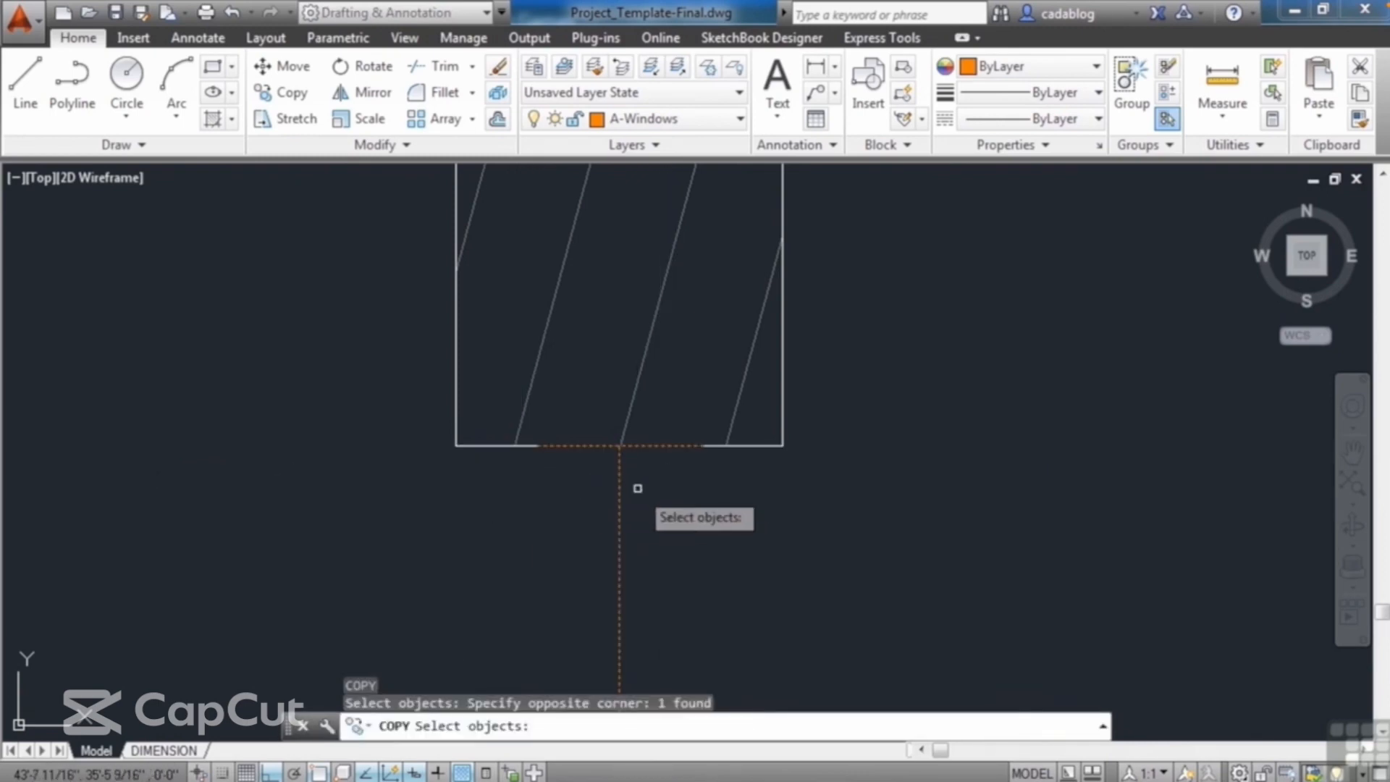
pyautogui.press('Return')
pyautogui.click(619, 445)
pyautogui.scroll(-8, 705, 504)
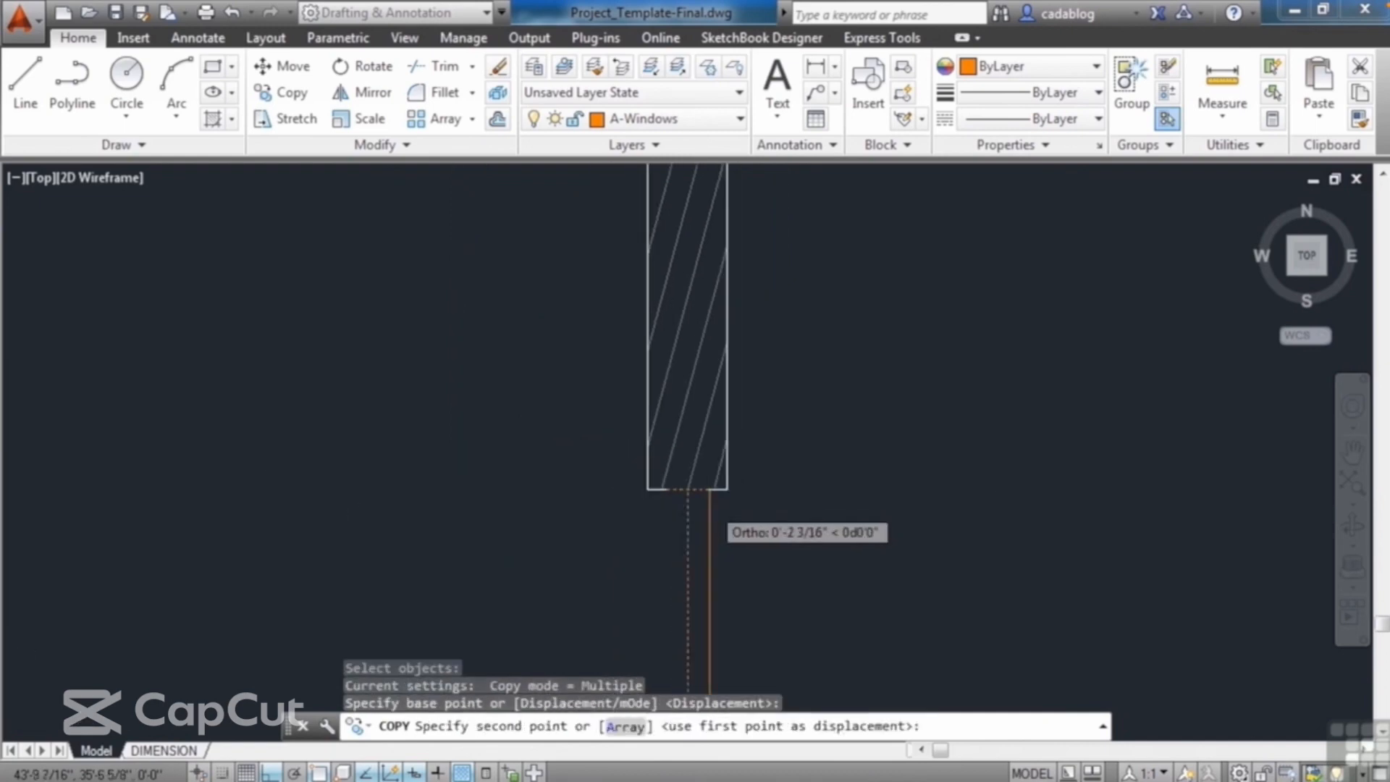
pyautogui.scroll(-7, 691, 499)
pyautogui.scroll(11, 688, 379)
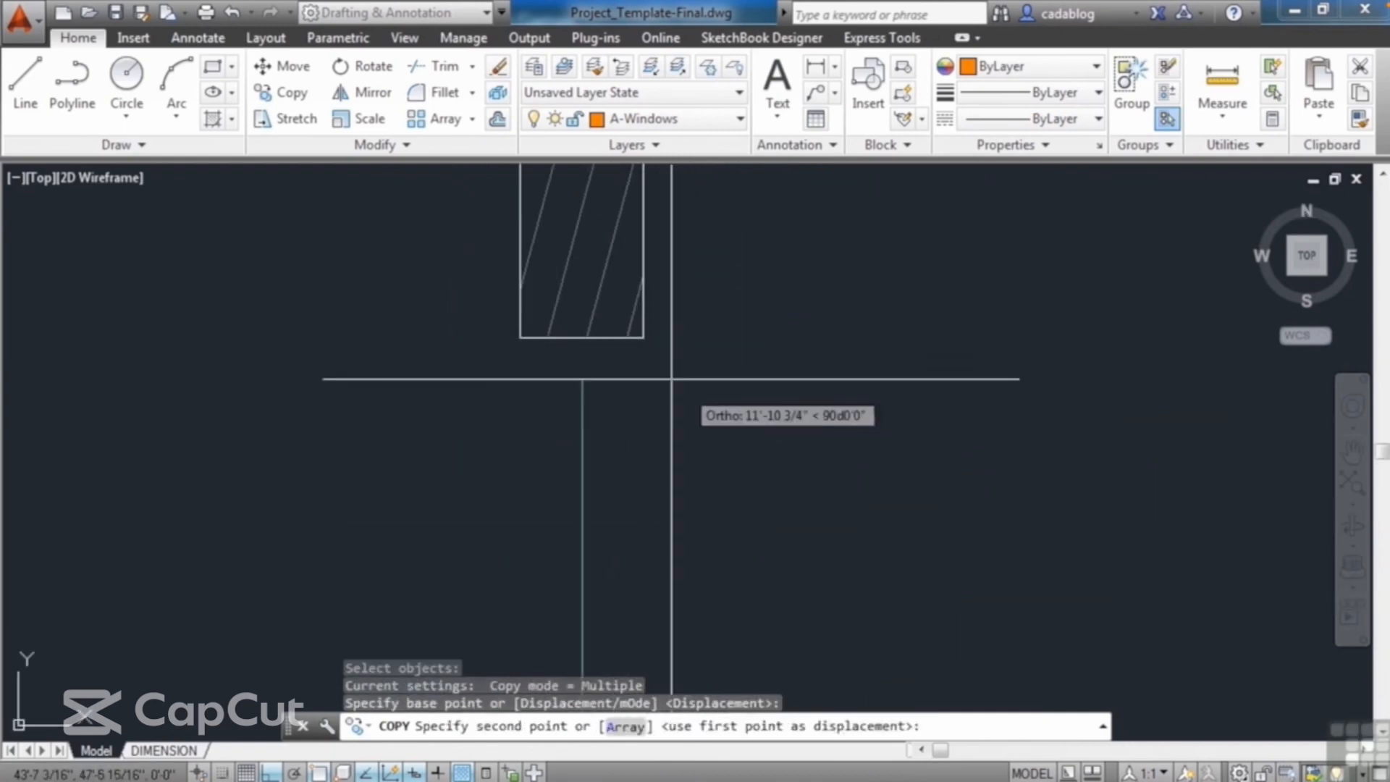
pyautogui.click(582, 338)
# - Place another copy of the window at the wall-end midpoint above the uppermost opening and finish copying
pyautogui.scroll(-5, 594, 434)
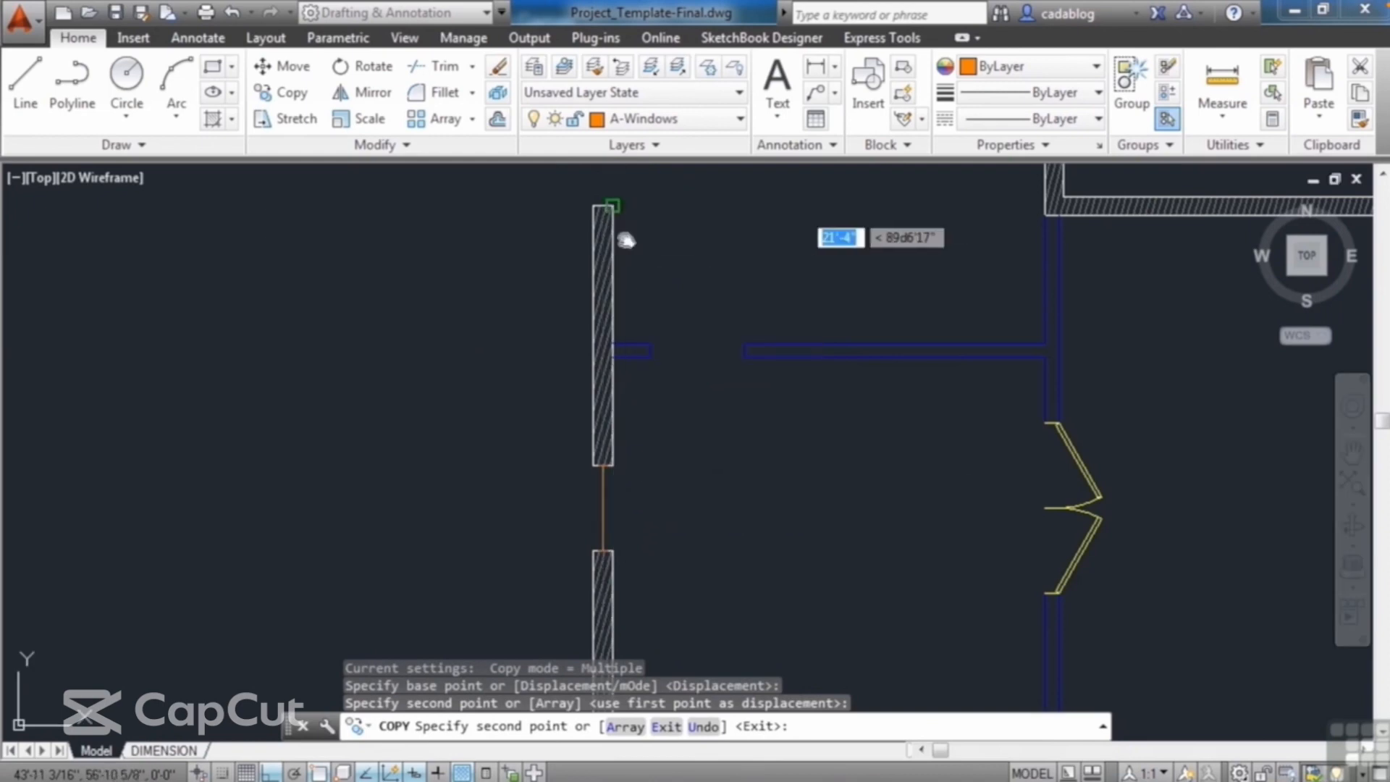
pyautogui.moveTo(621, 233); pyautogui.dragTo(624, 524, button='middle')
pyautogui.scroll(8, 624, 524)
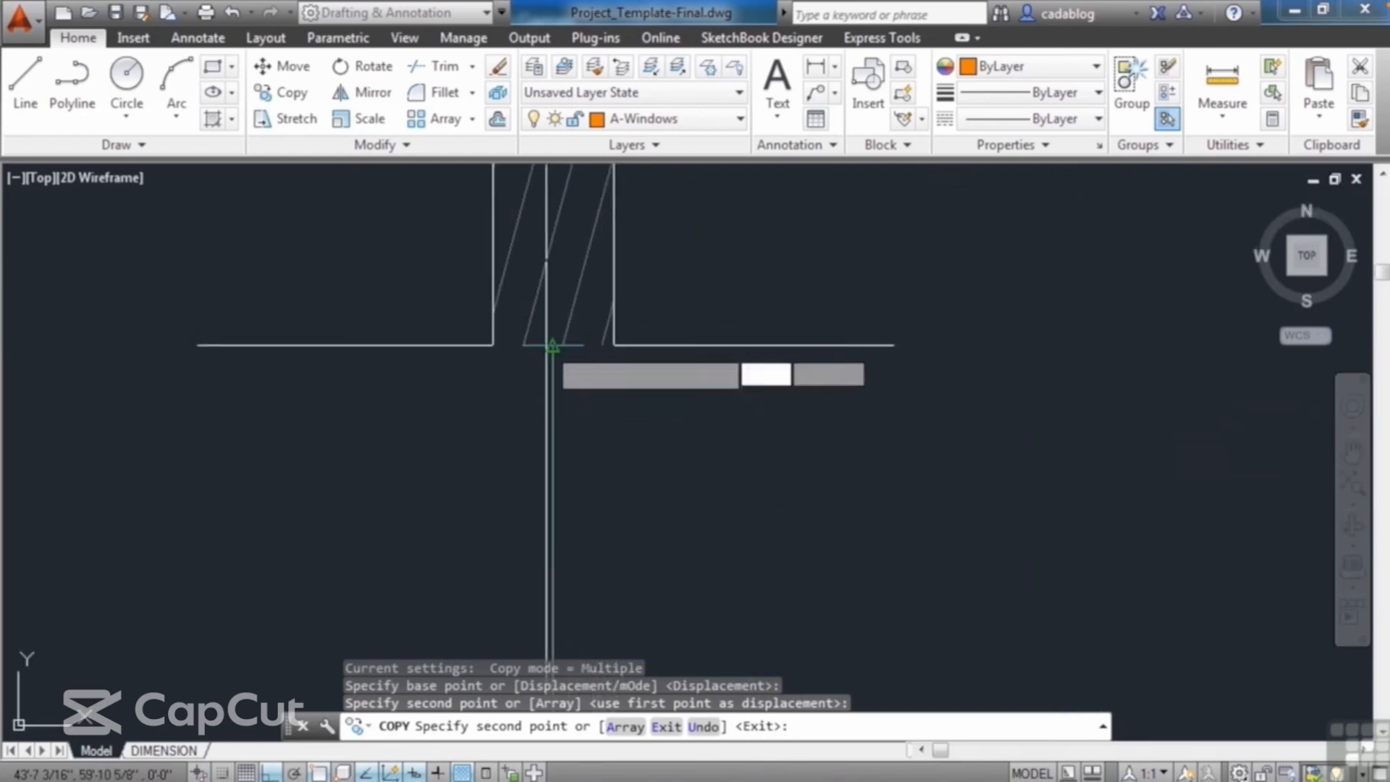
pyautogui.click(603, 408)
pyautogui.press('Return')
pyautogui.scroll(-5, 587, 331)
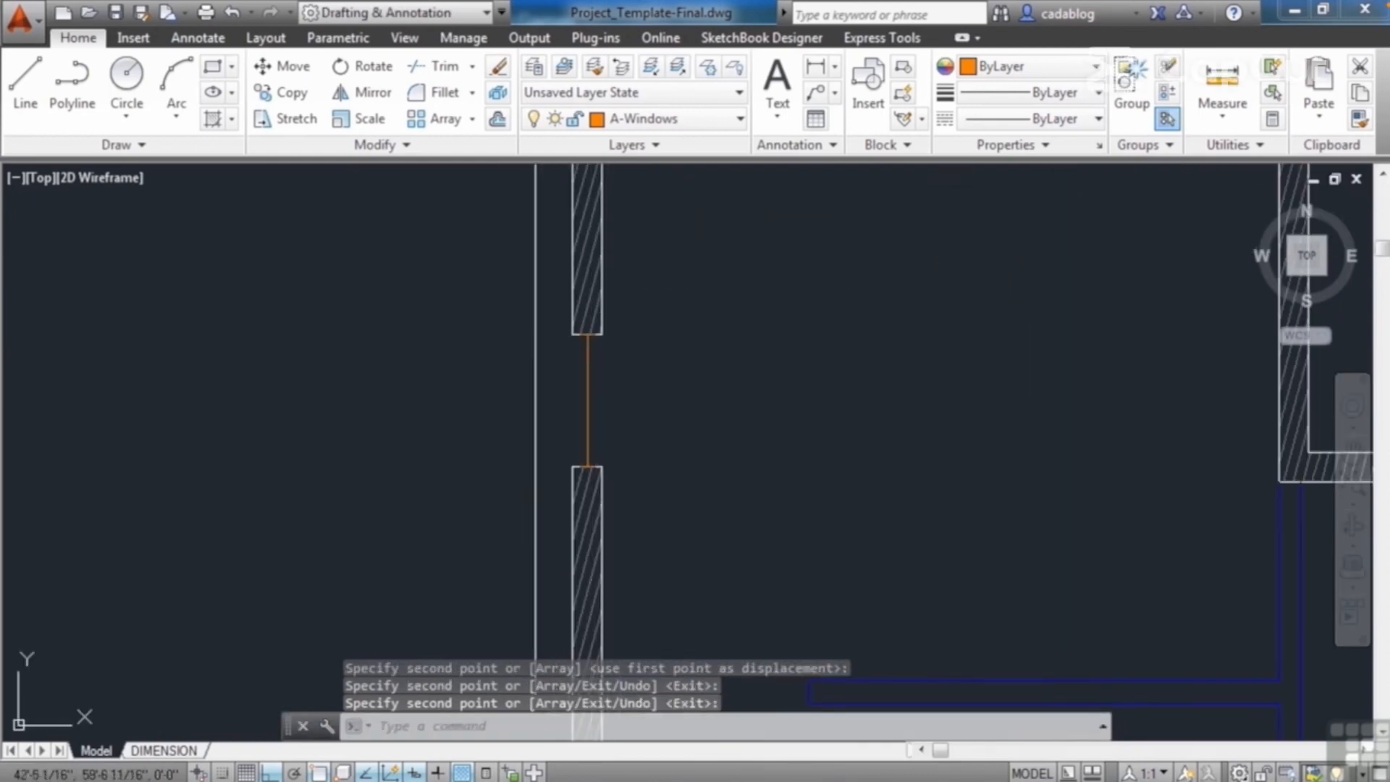
# - Copy the single door in the north wall by its hinge corner to the wall end beside the interior partition opening
pyautogui.scroll(-2, 645, 438)
pyautogui.moveTo(645, 438); pyautogui.dragTo(665, 167, button='middle')
pyautogui.scroll(-6, 565, 369)
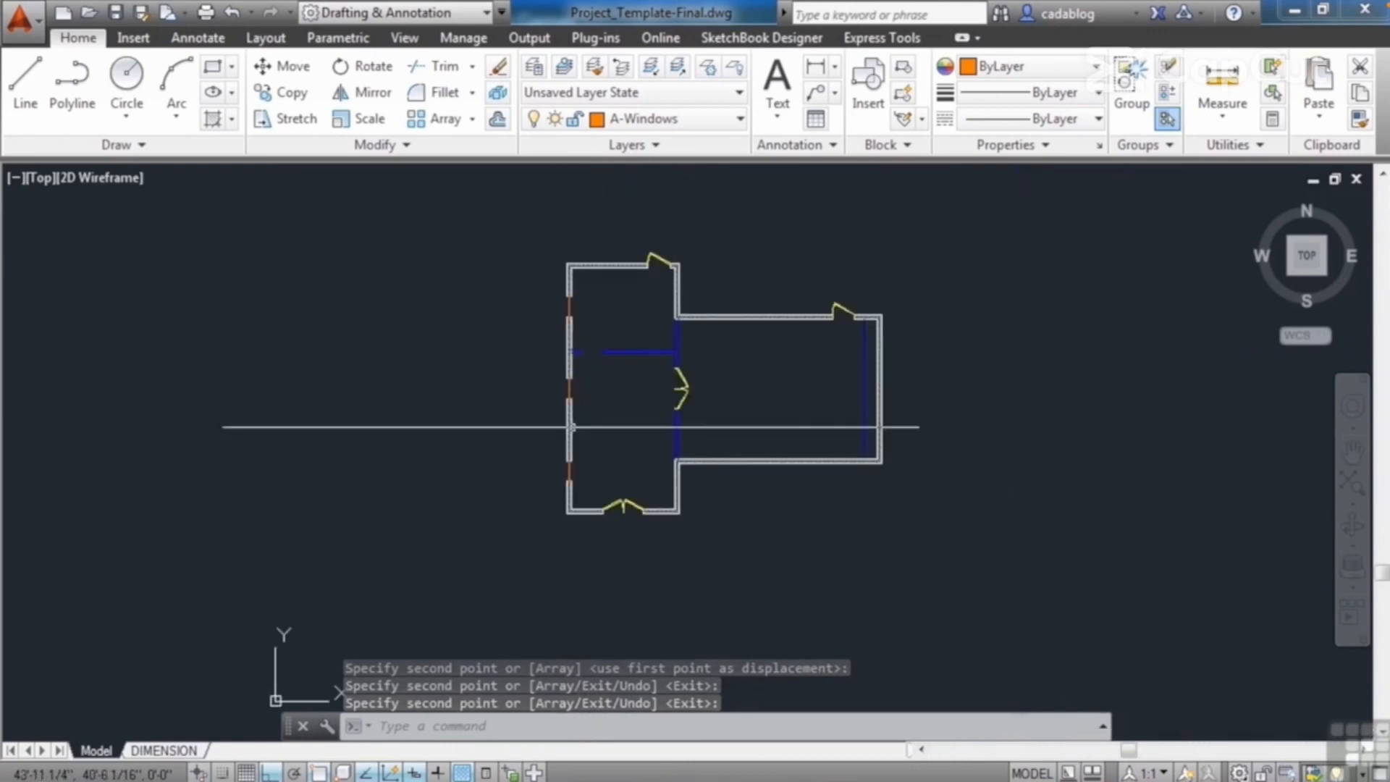
pyautogui.scroll(4, 567, 468)
pyautogui.scroll(-4, 562, 470)
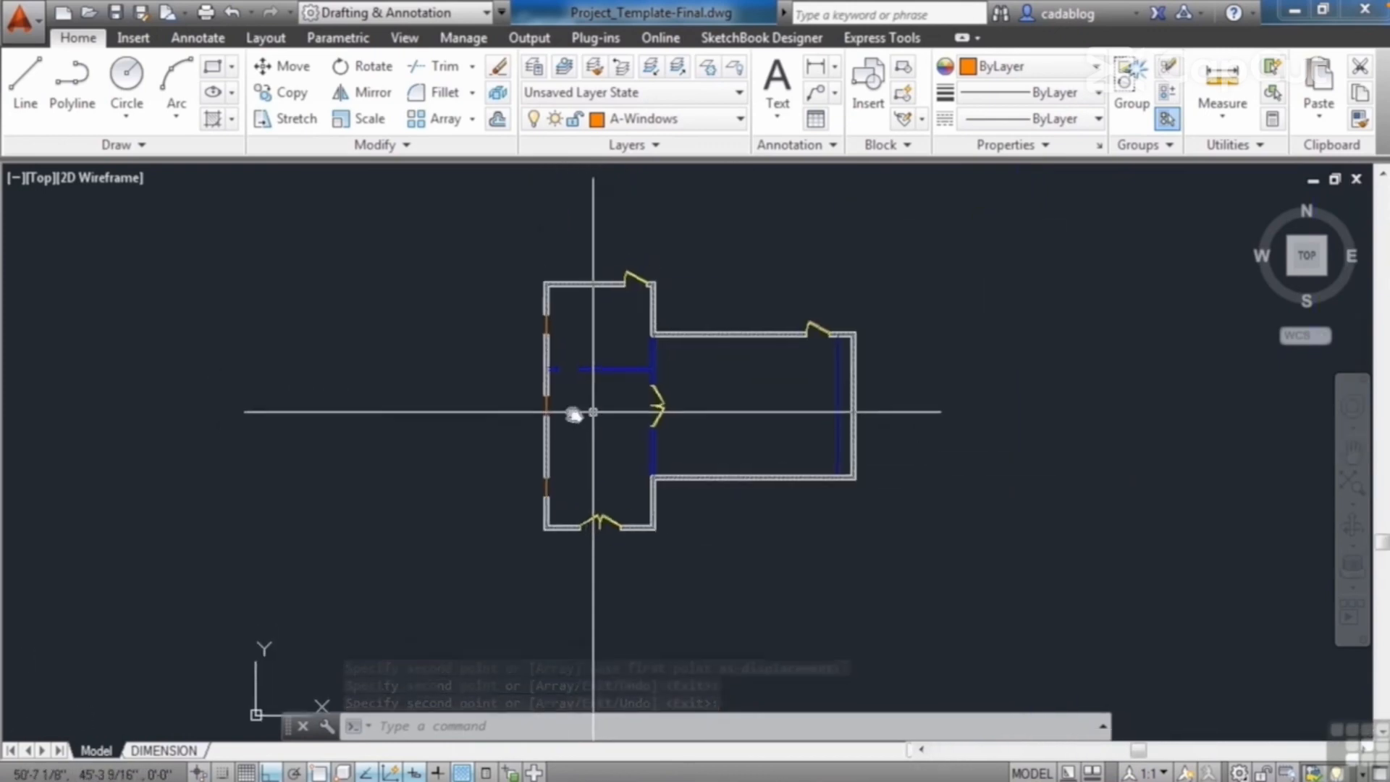
pyautogui.moveTo(580, 413); pyautogui.dragTo(544, 414, button='middle')
pyautogui.scroll(2, 531, 385)
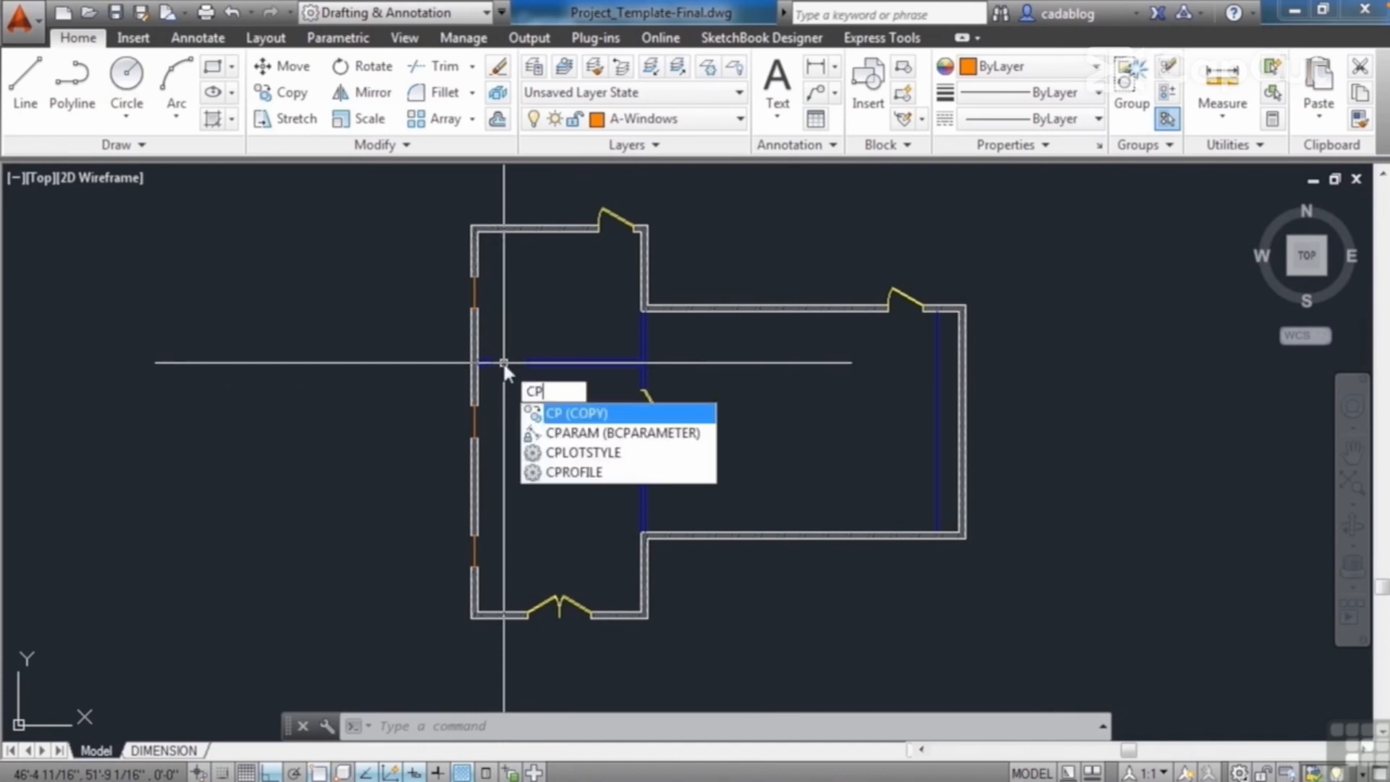
pyautogui.press('Return')
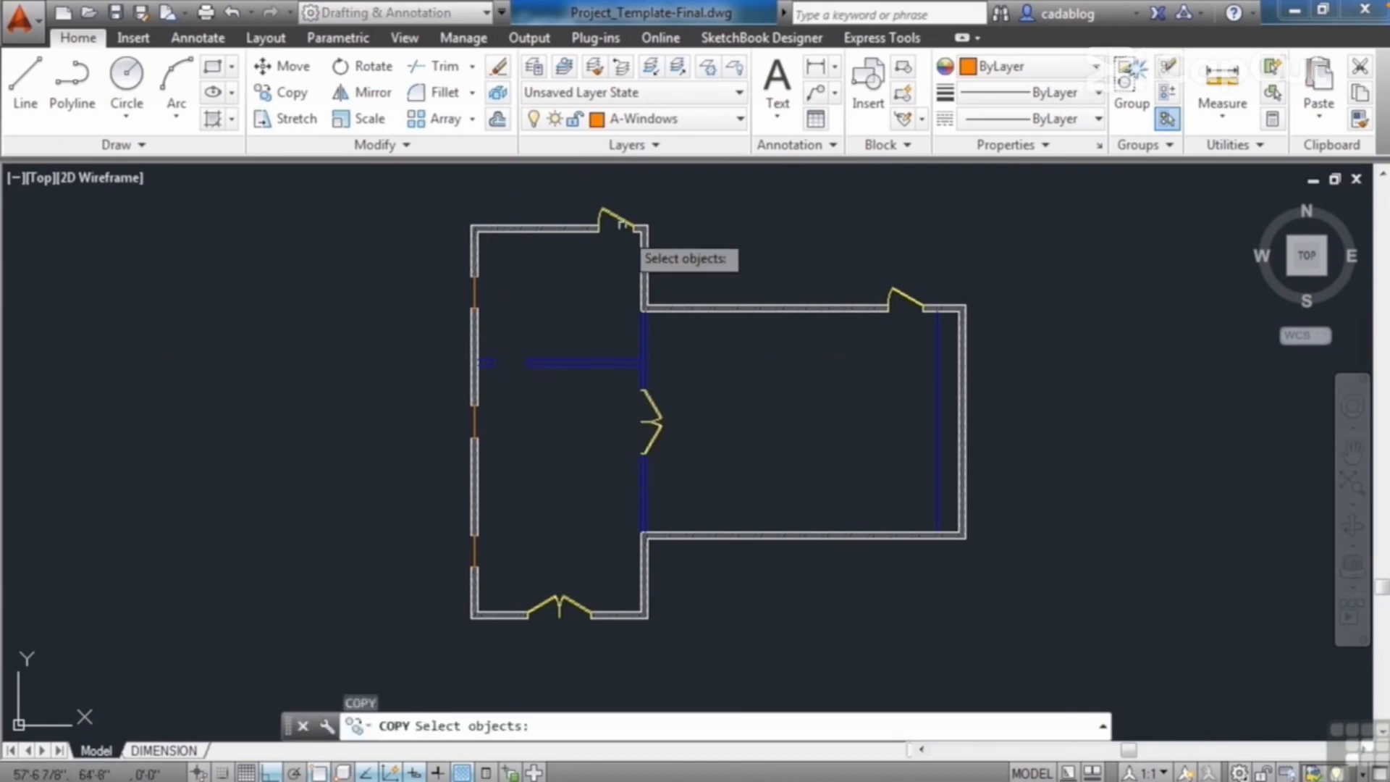
pyautogui.scroll(4, 621, 225)
pyautogui.scroll(2, 644, 228)
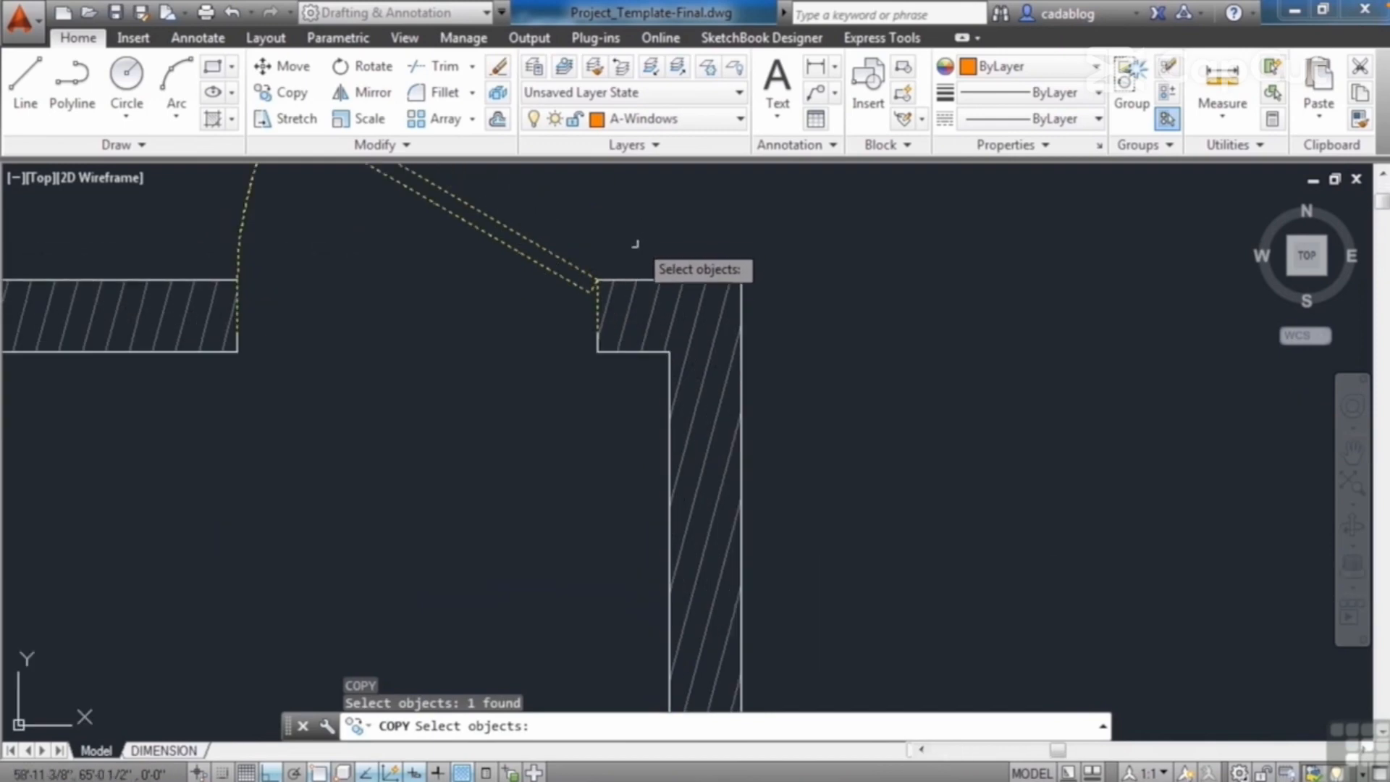
pyautogui.press('Return')
pyautogui.click(614, 269)
pyautogui.scroll(-4, 637, 246)
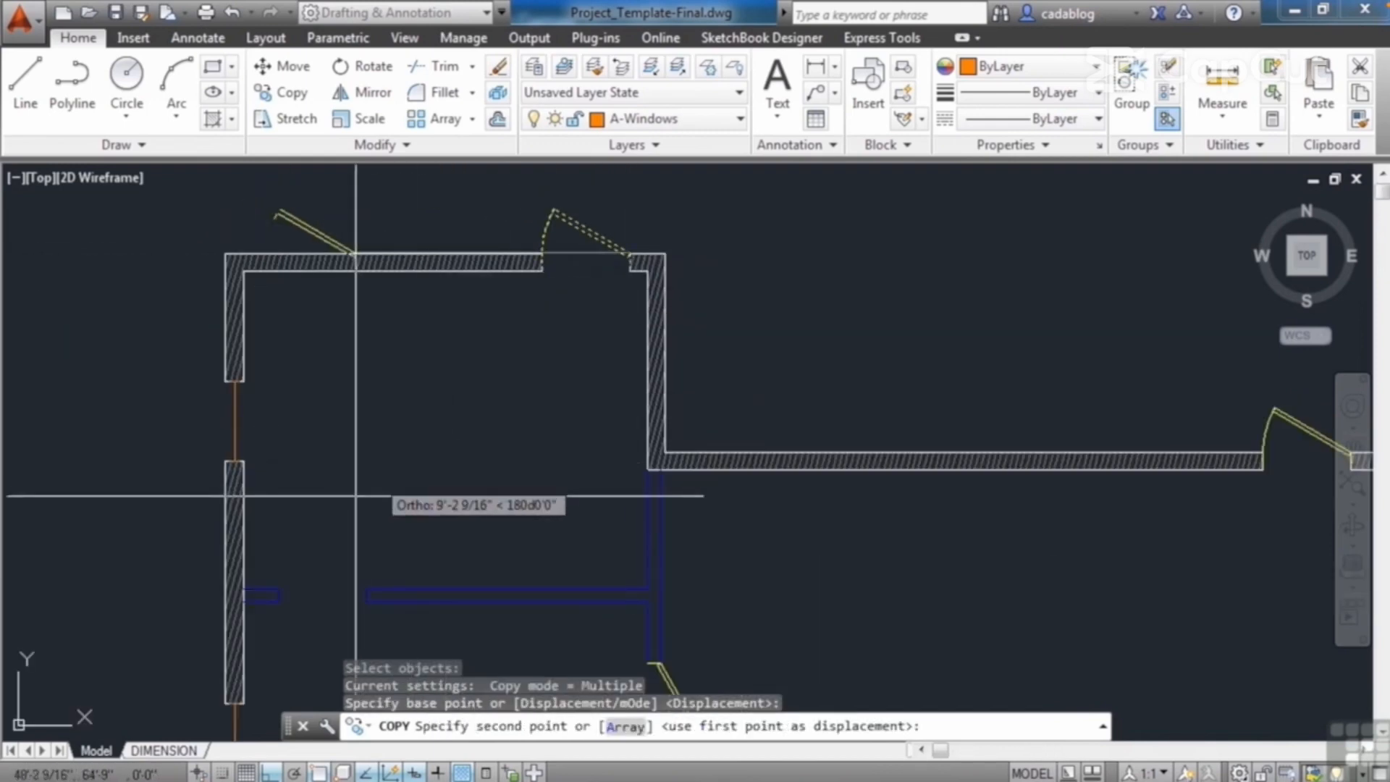
pyautogui.scroll(5, 358, 575)
pyautogui.click(378, 618)
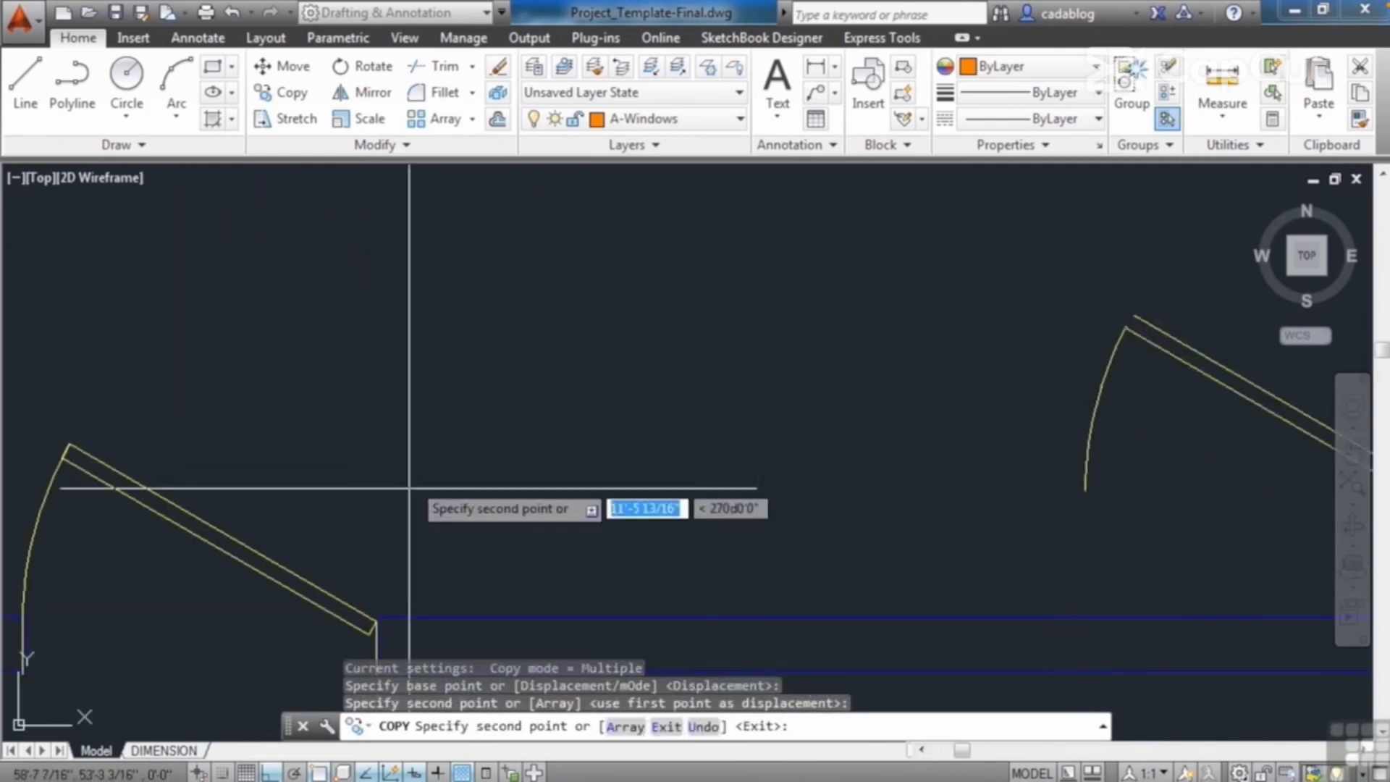
pyautogui.scroll(-3, 435, 492)
pyautogui.scroll(5, 543, 428)
pyautogui.press('Return')
# - Move the copied door by its hinge corner onto the upper corner of the interior wall end
pyautogui.scroll(4, 411, 579)
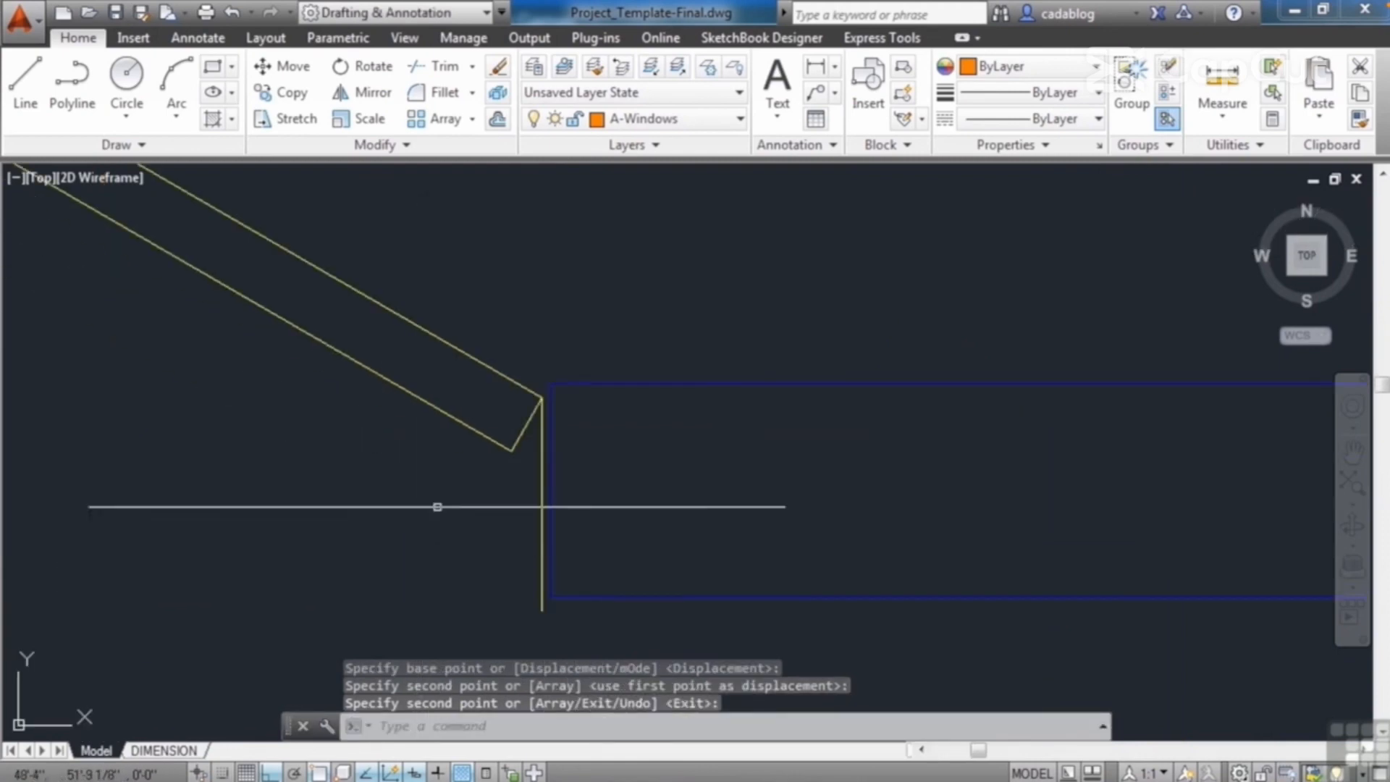
pyautogui.write('m')
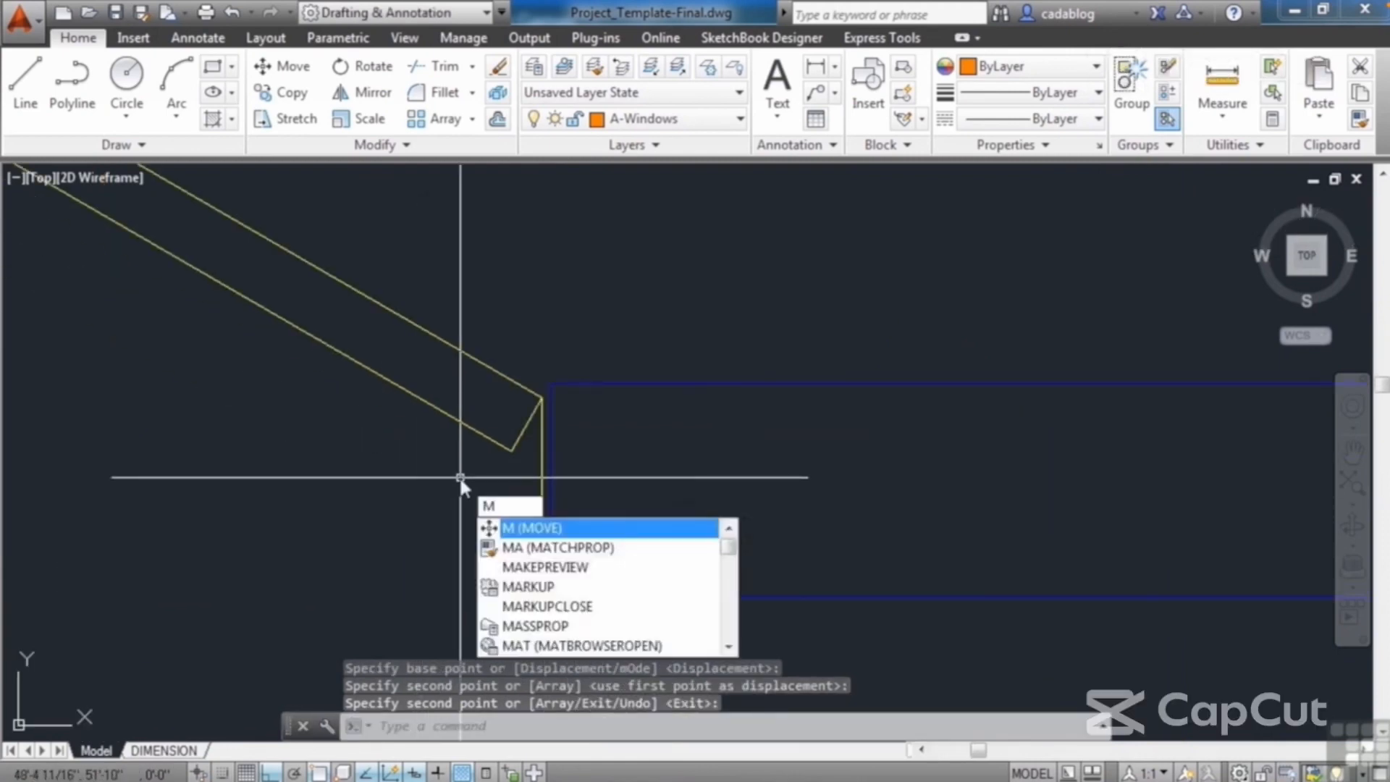
pyautogui.press('Return')
pyautogui.click(536, 400)
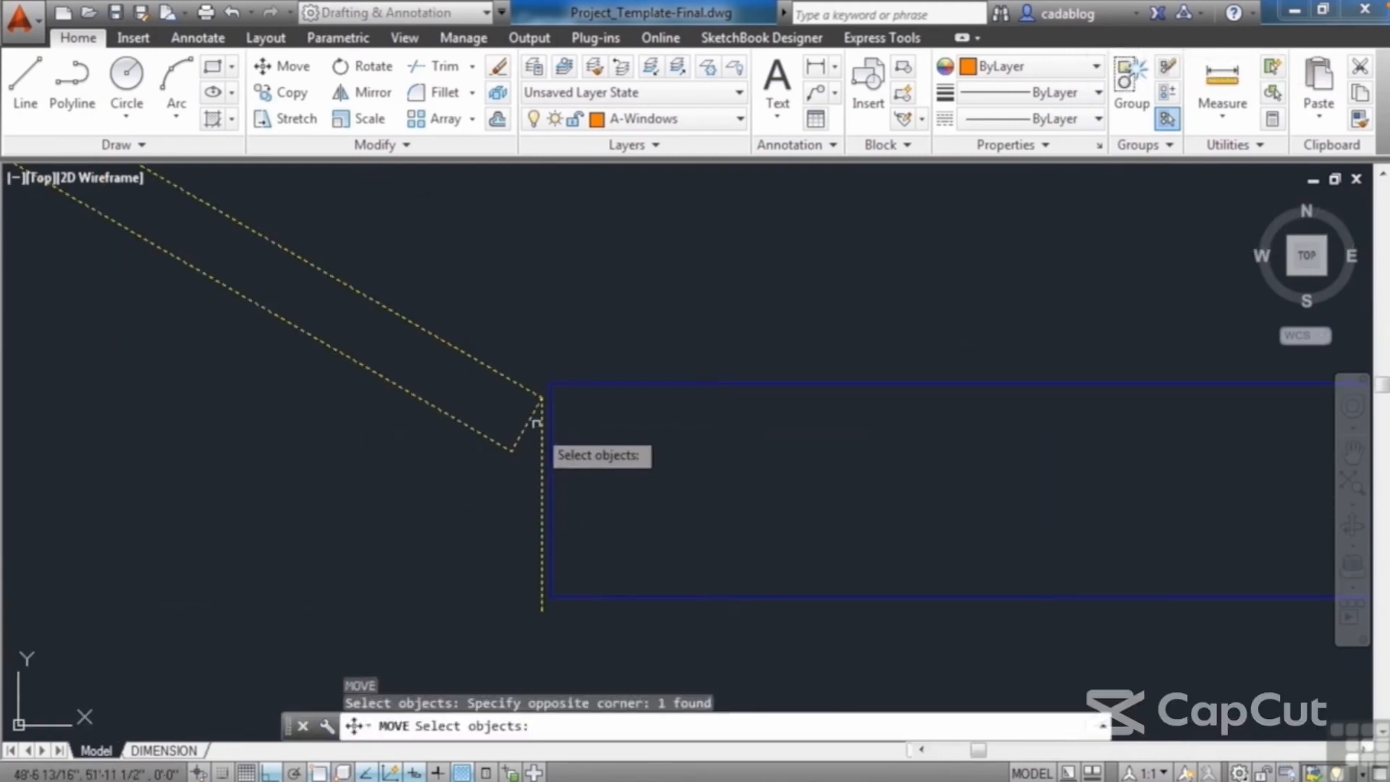
pyautogui.scroll(5, 533, 406)
pyautogui.press('Return')
pyautogui.click(567, 362)
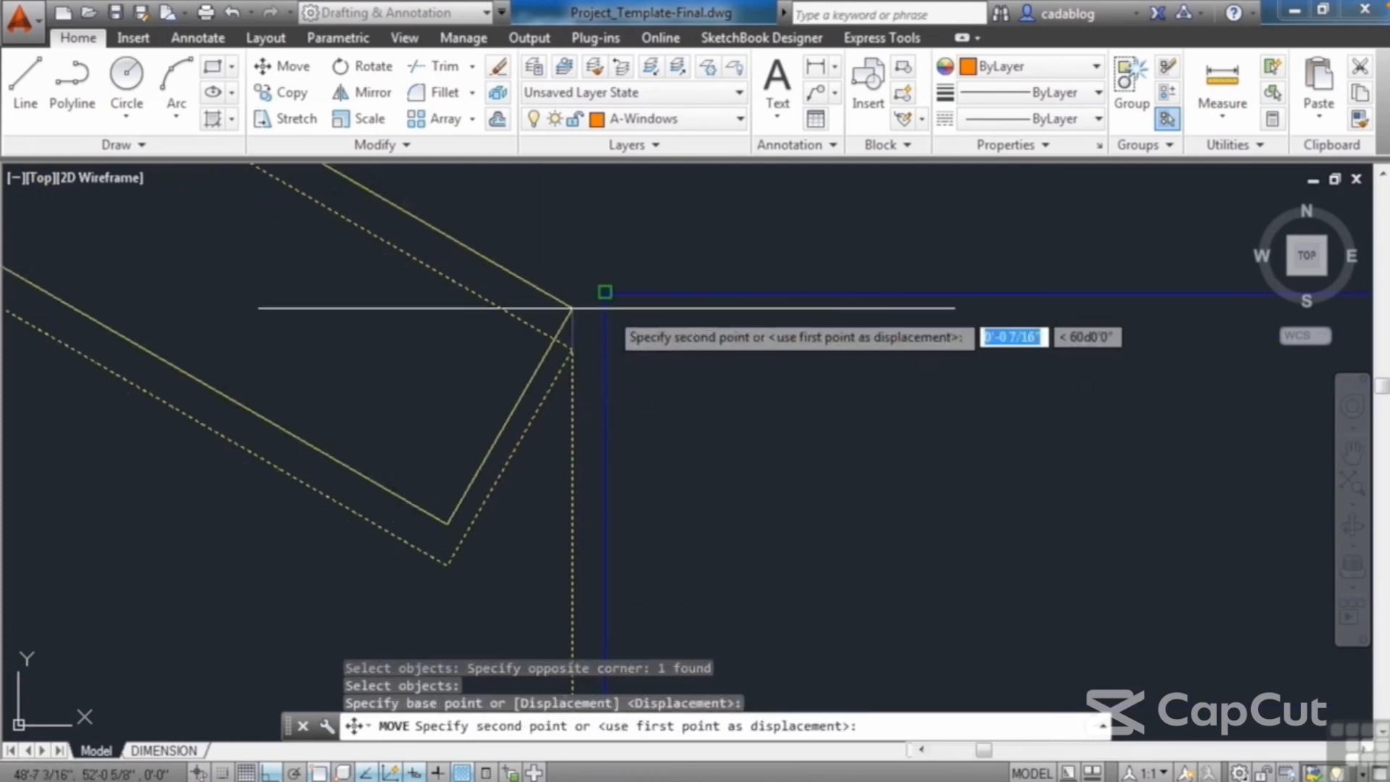
pyautogui.scroll(-3, 623, 304)
pyautogui.click(670, 323)
pyautogui.scroll(5, 475, 323)
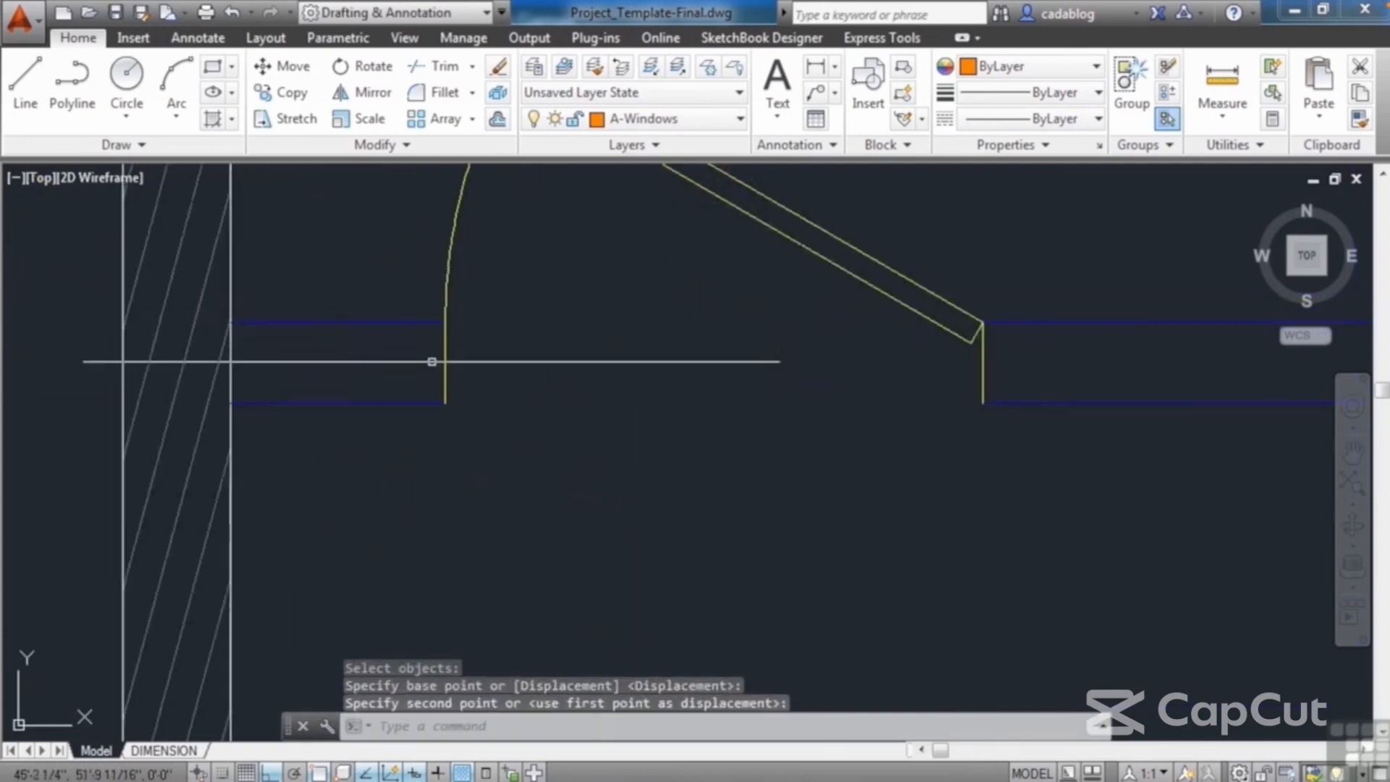
# - Make Chair the current layer
pyautogui.scroll(-7, 405, 375)
pyautogui.scroll(-5, 481, 410)
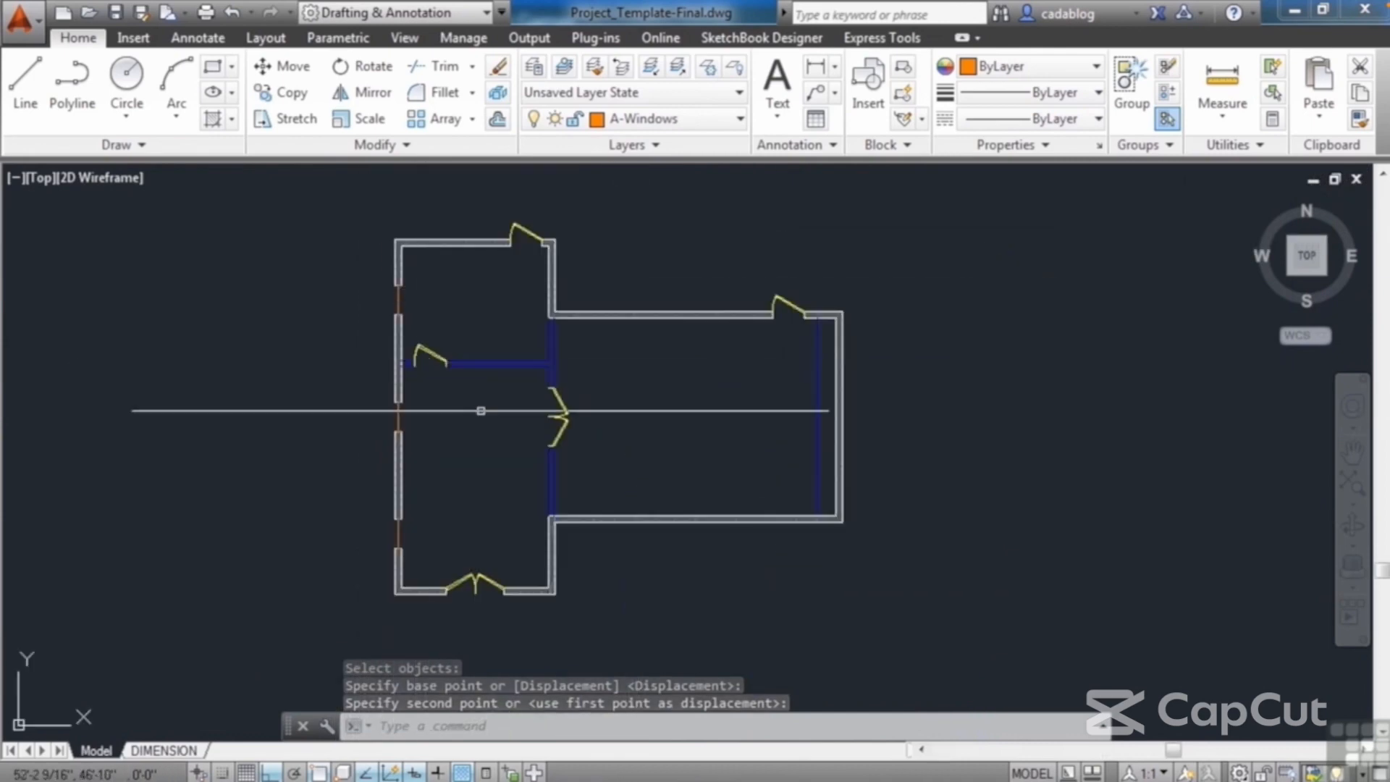
pyautogui.scroll(1, 485, 420)
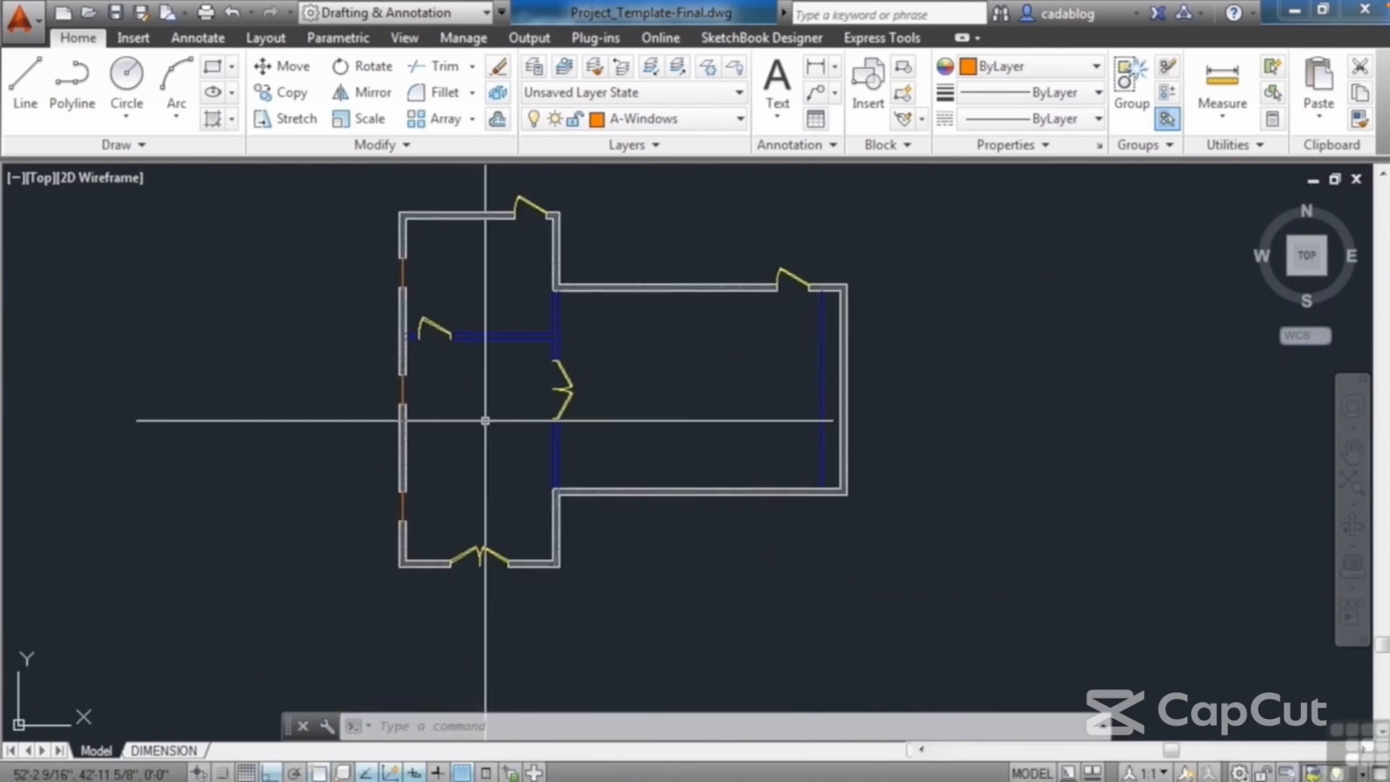
pyautogui.click(739, 123)
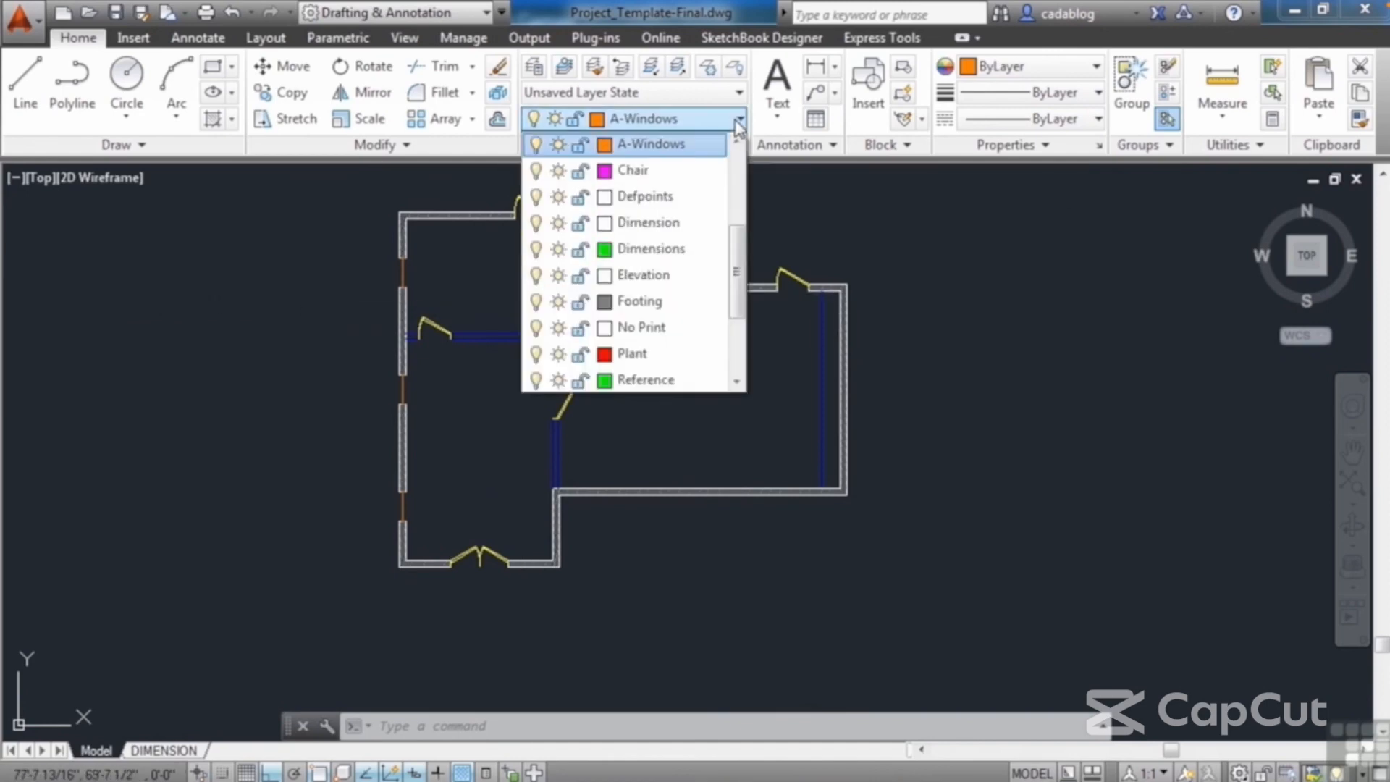
pyautogui.click(637, 176)
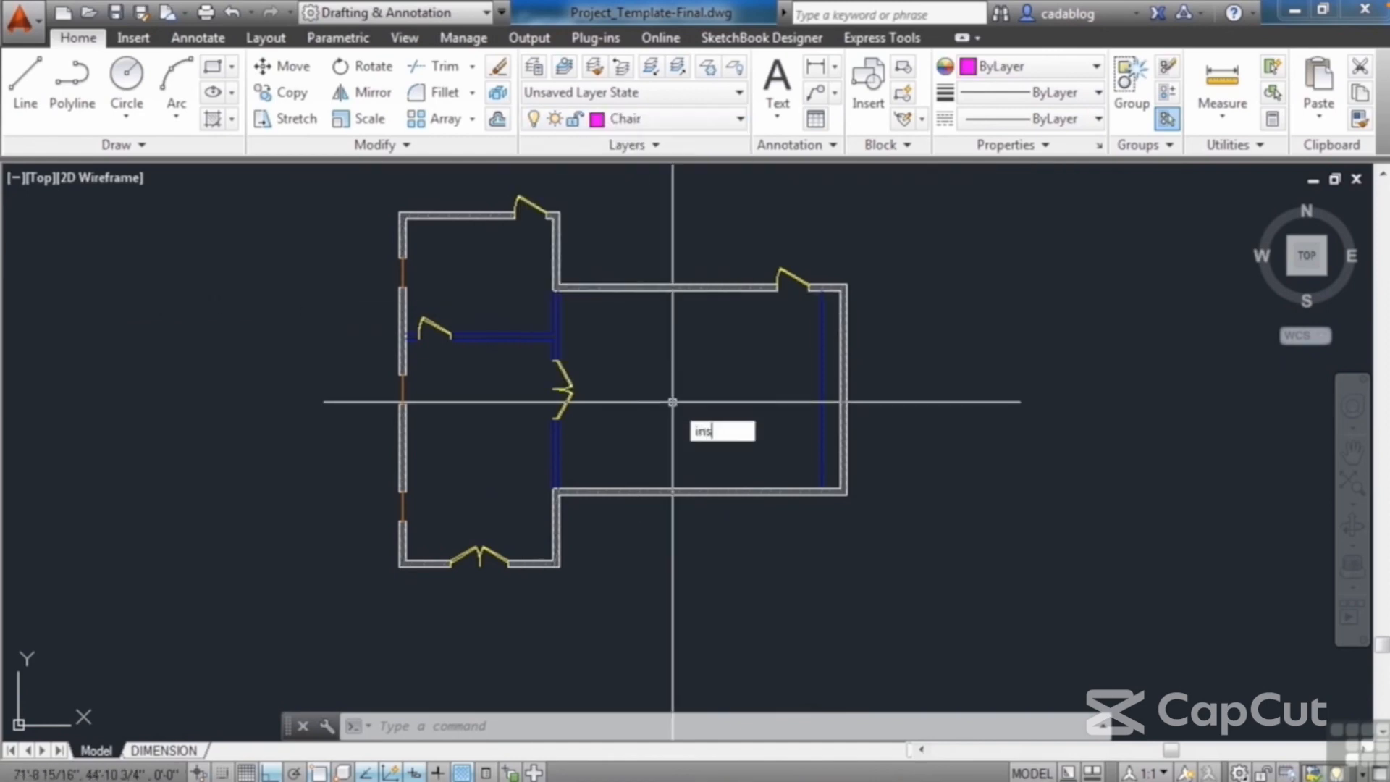
# - Start inserting the Chair-Project block with a fixed rotation angle of 180°
pyautogui.write('insert')
pyautogui.press('Return')
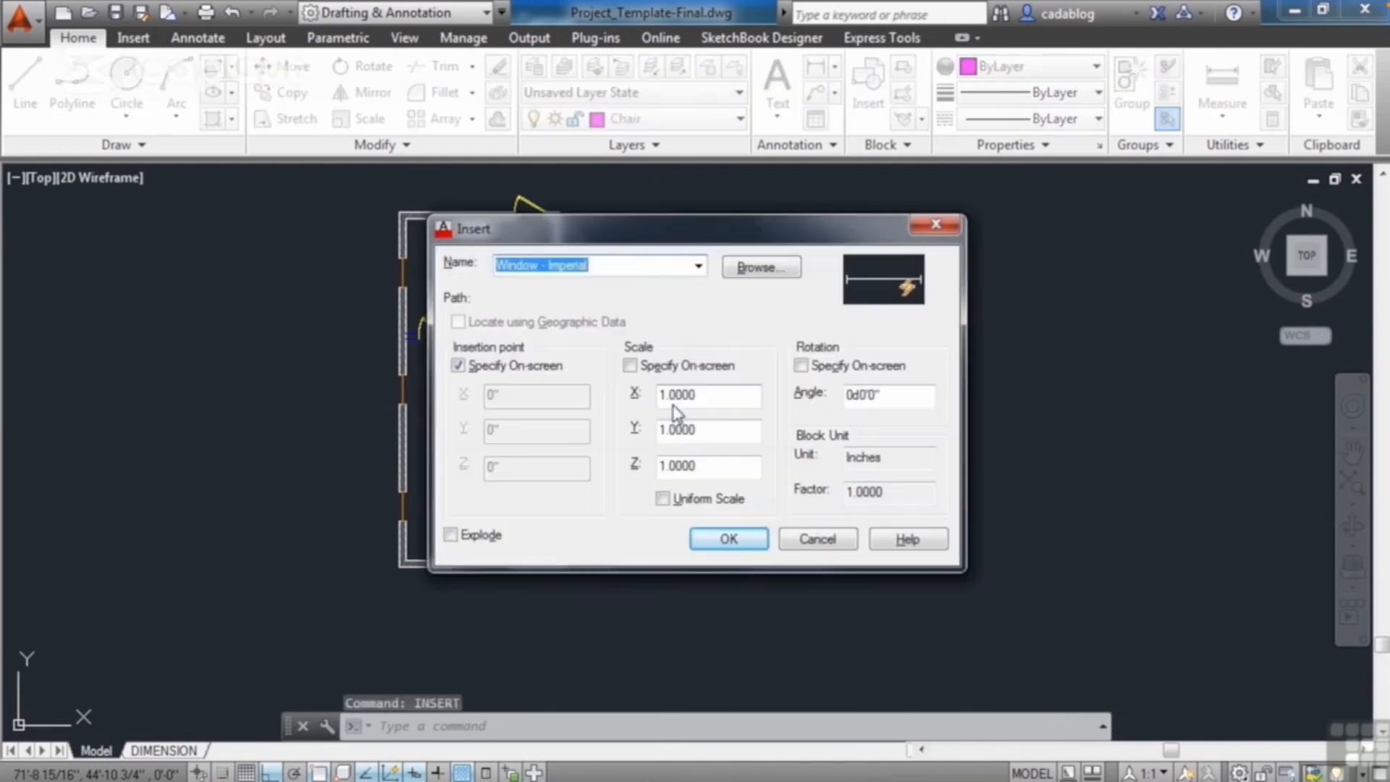
pyautogui.click(697, 266)
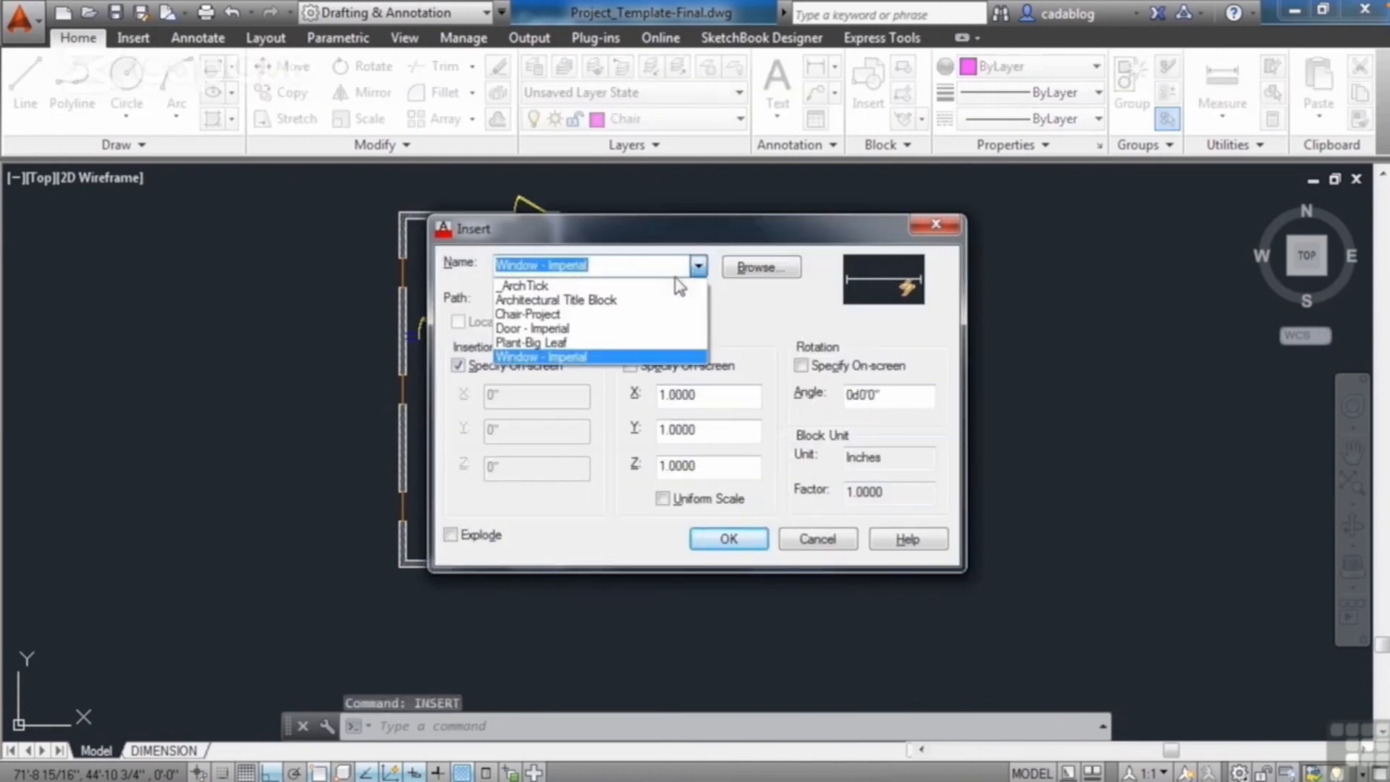
pyautogui.click(567, 316)
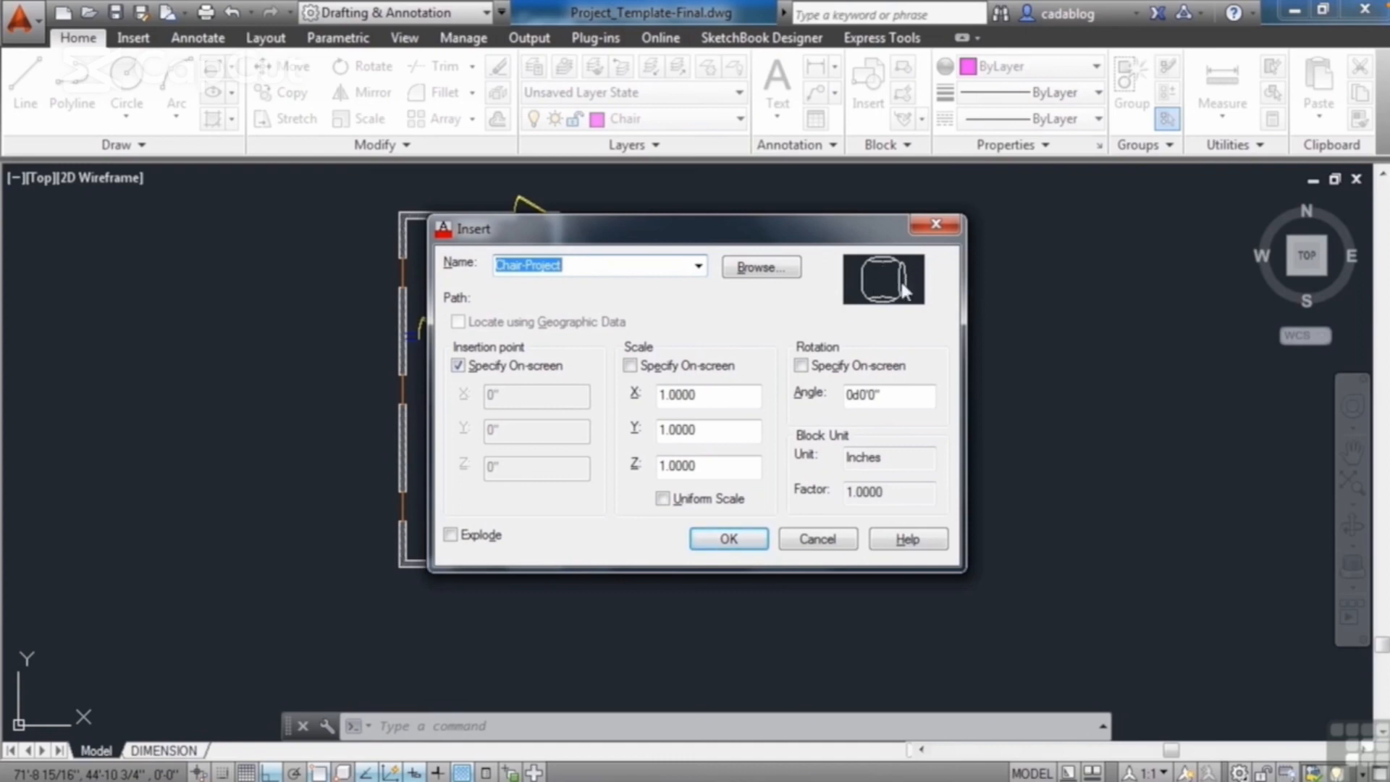
pyautogui.click(803, 367)
pyautogui.click(803, 369)
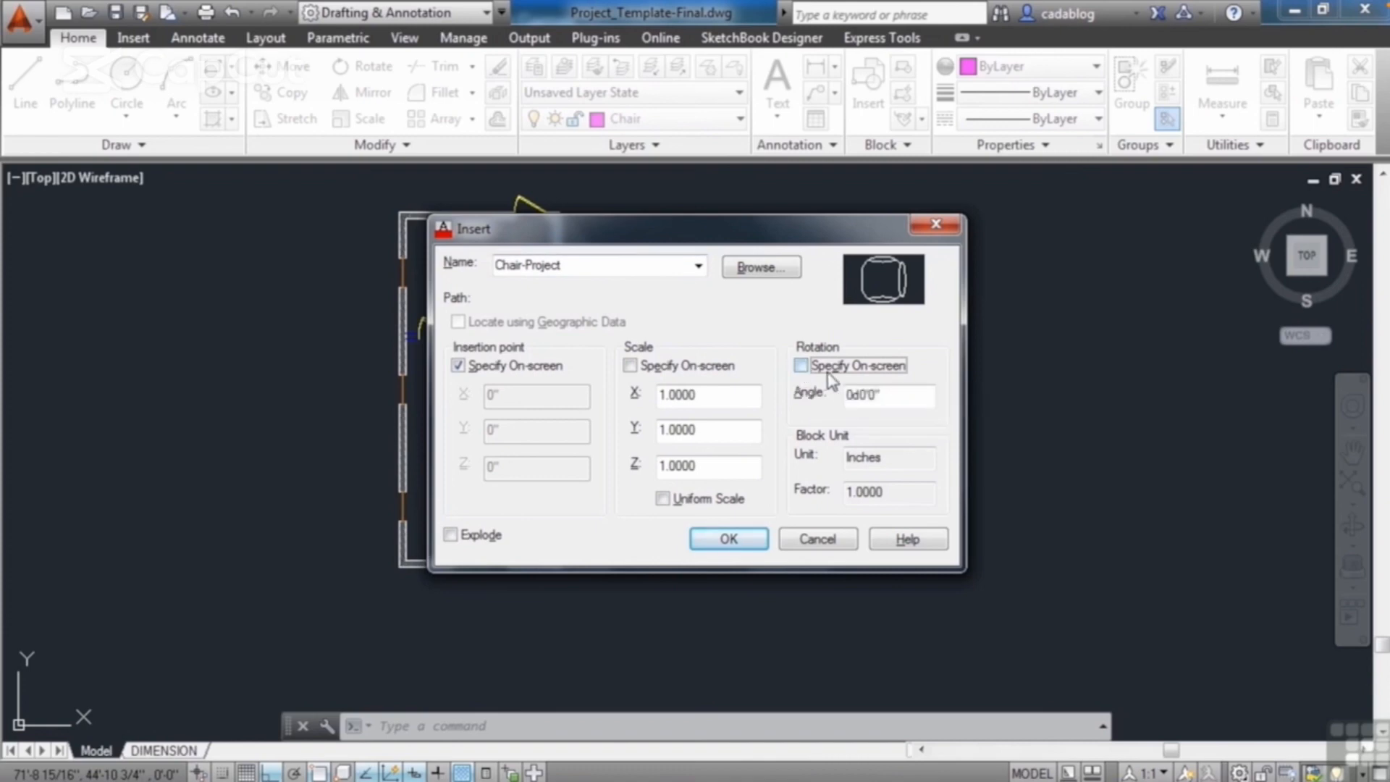
pyautogui.moveTo(886, 393); pyautogui.dragTo(840, 398)
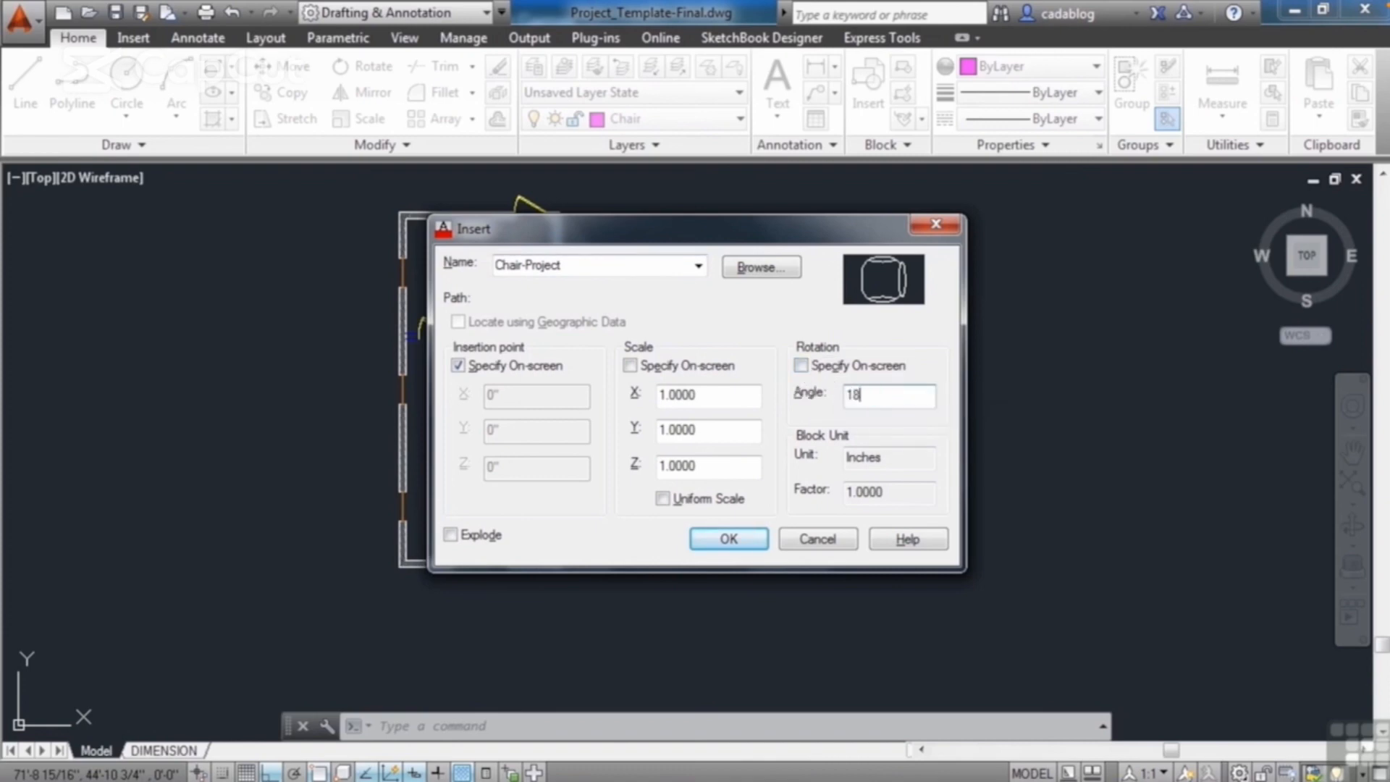
pyautogui.click(730, 540)
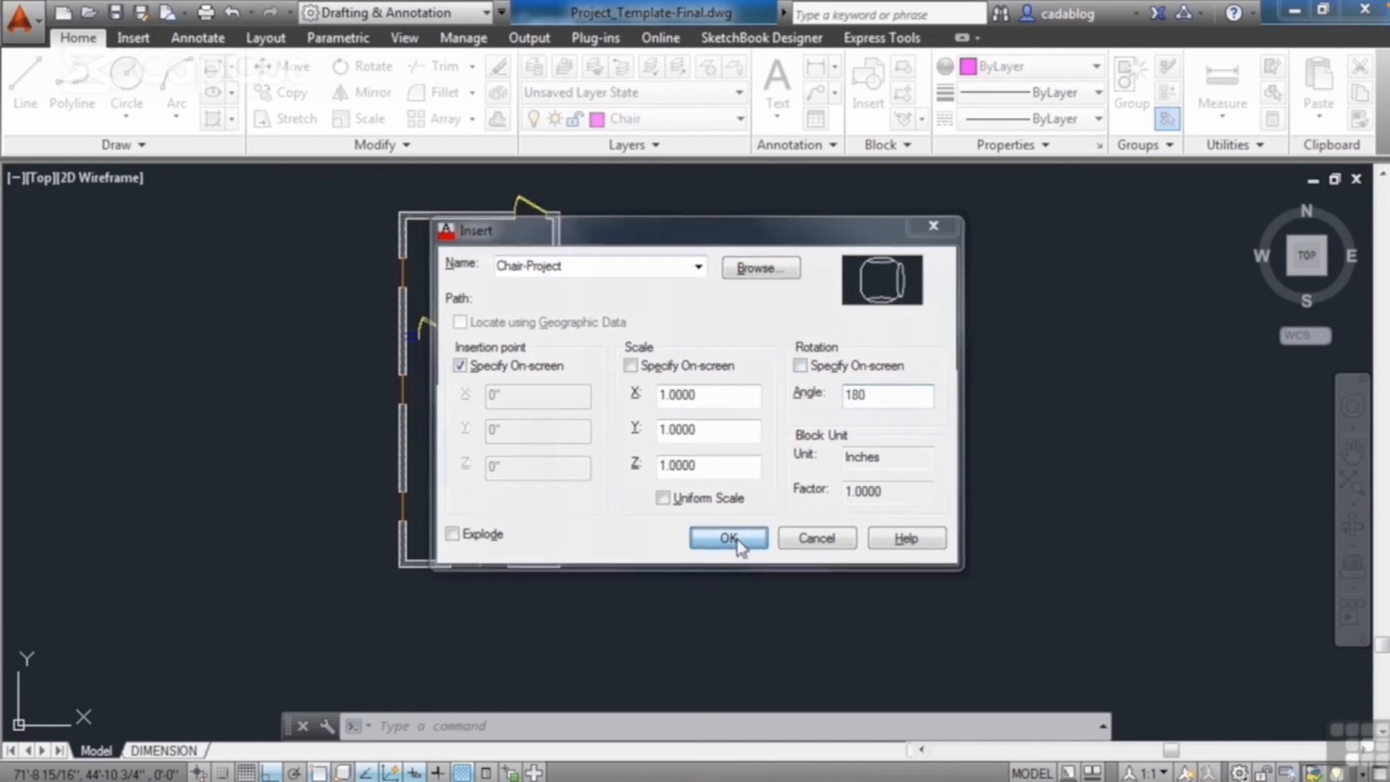
# - Place the chair block near the southwest corner of the large room, below the double door
pyautogui.scroll(2, 609, 456)
pyautogui.scroll(2, 608, 455)
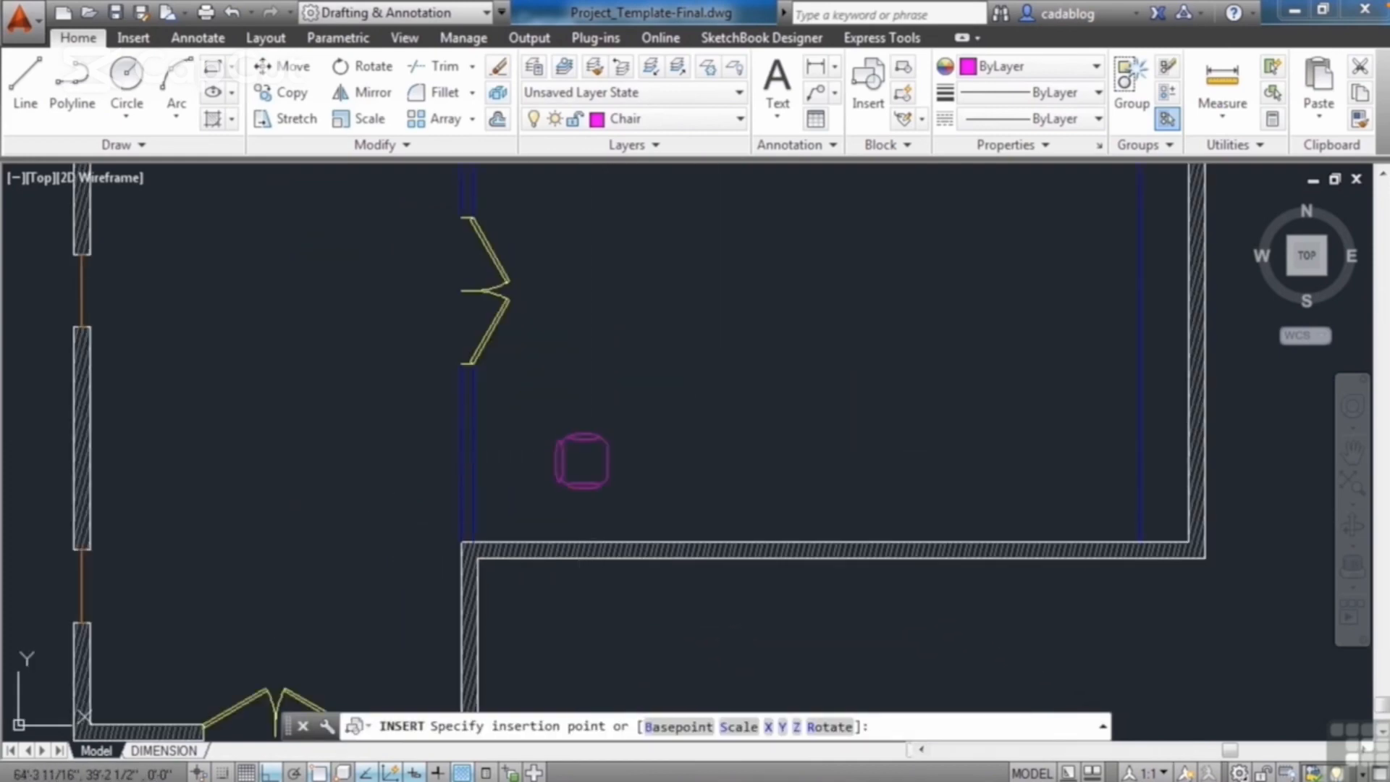
pyautogui.scroll(-3, 683, 445)
pyautogui.moveTo(731, 373); pyautogui.dragTo(710, 417, button='middle')
pyautogui.click(710, 417)
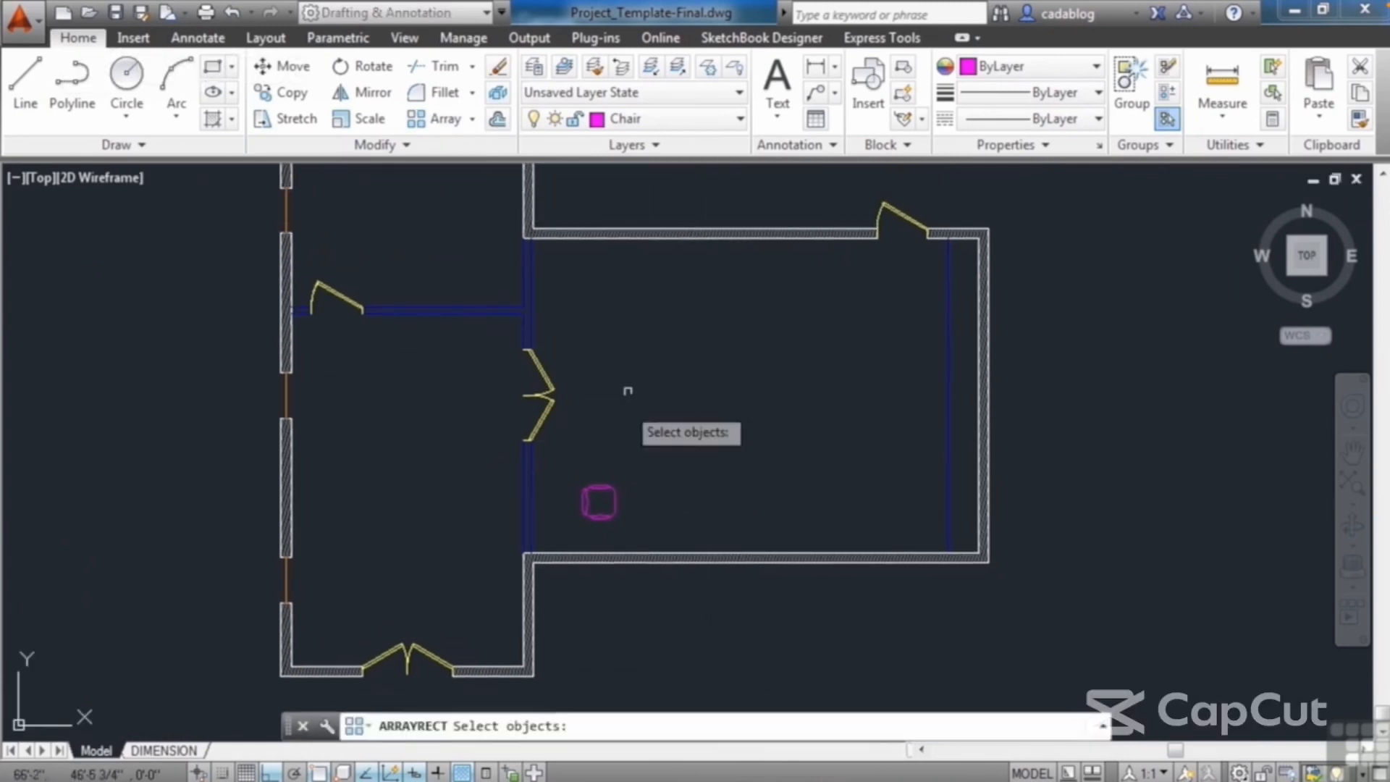
# - Create a rectangular array of the chair block with 5 columns and 5 rows
pyautogui.click(613, 487)
pyautogui.press('Return')
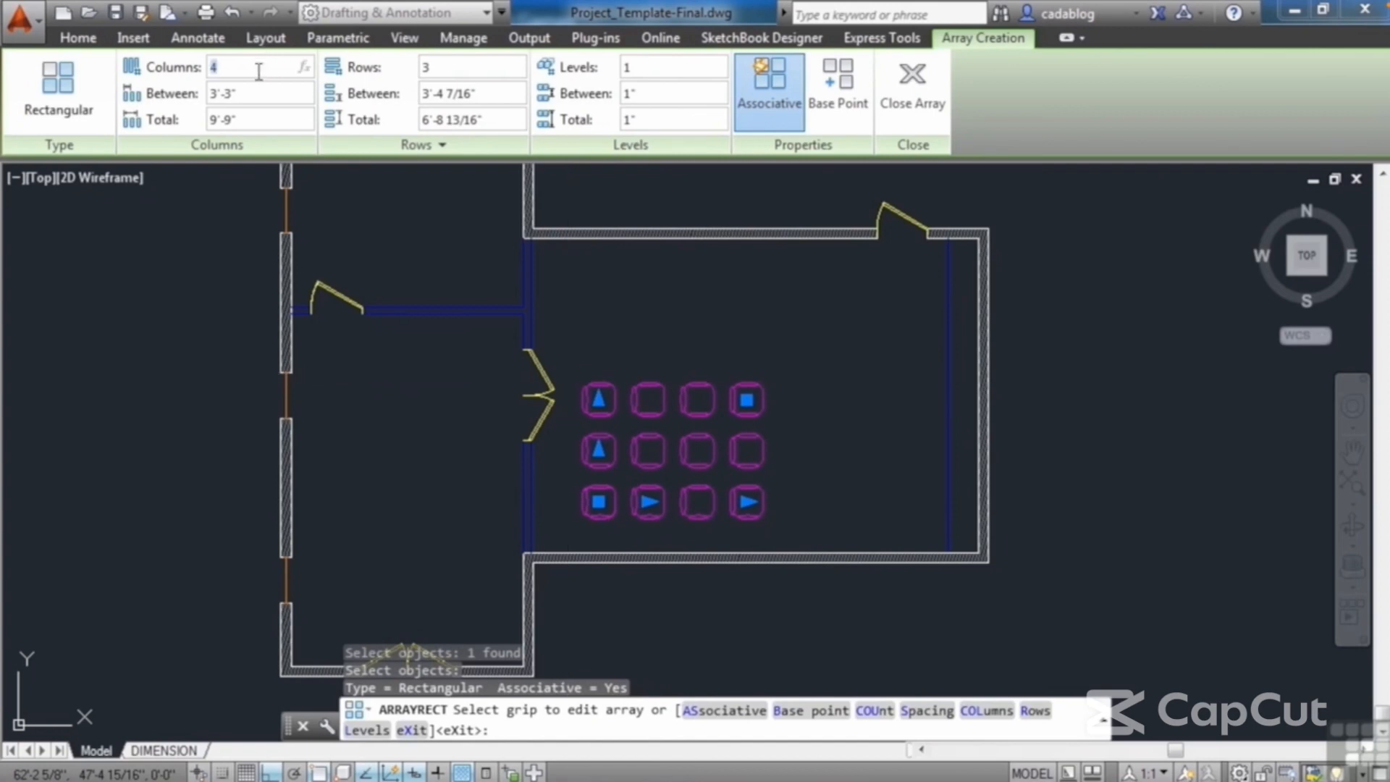
pyautogui.click(445, 65)
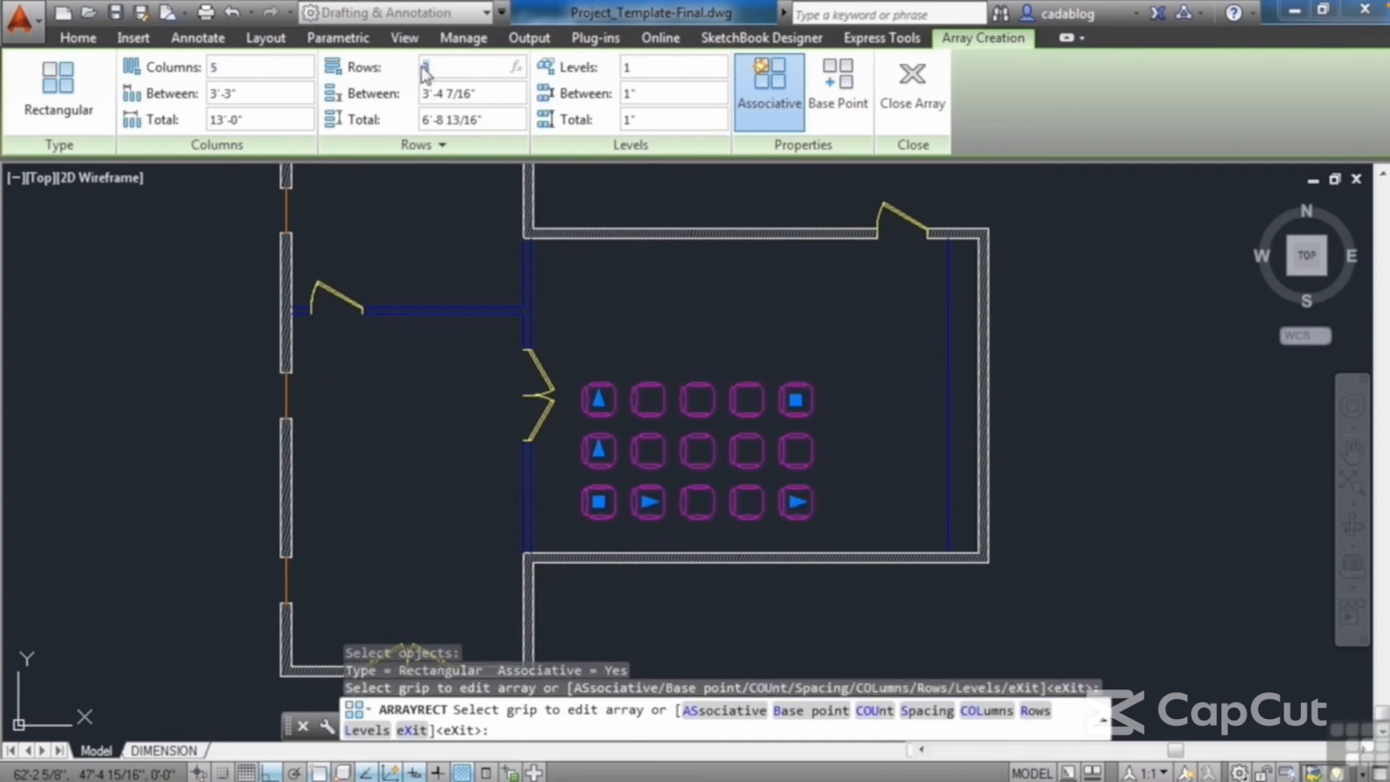
pyautogui.write('5')
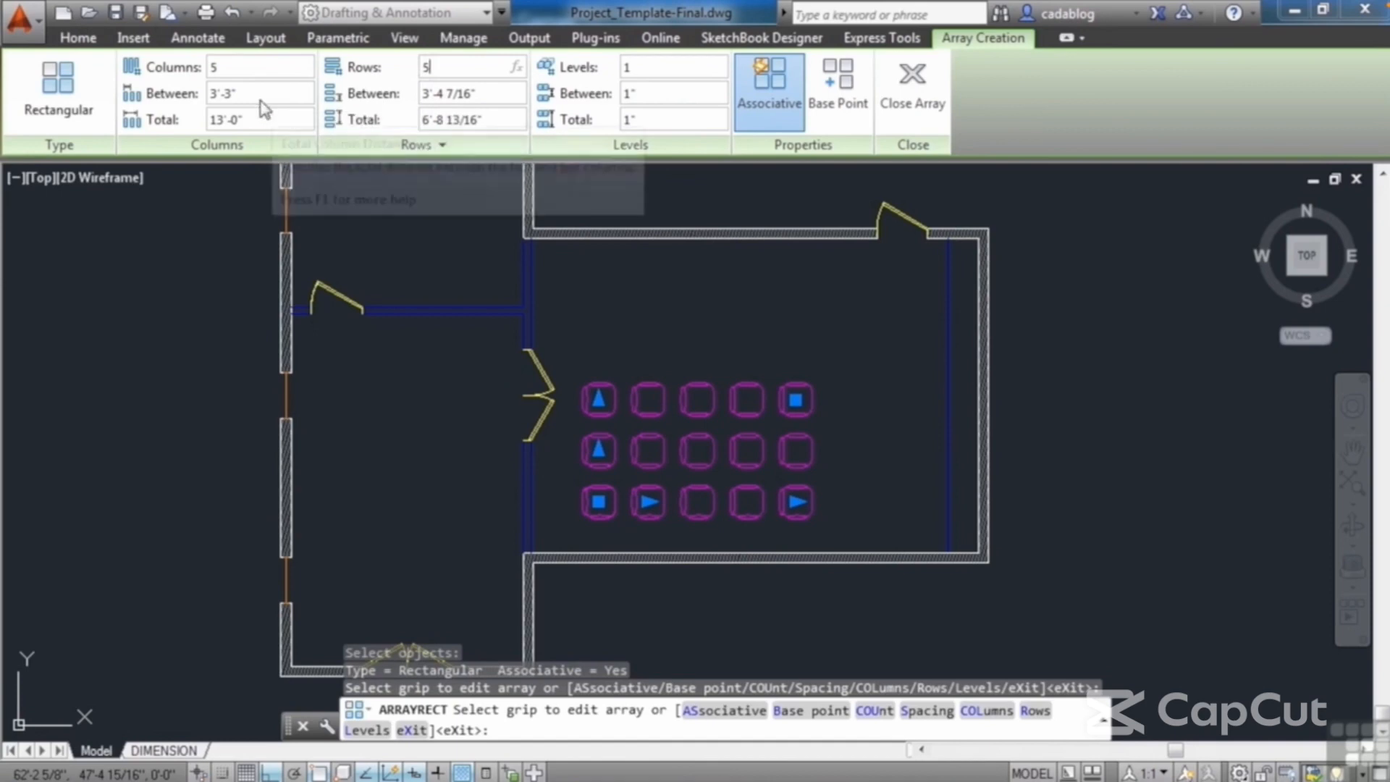
pyautogui.press('Return')
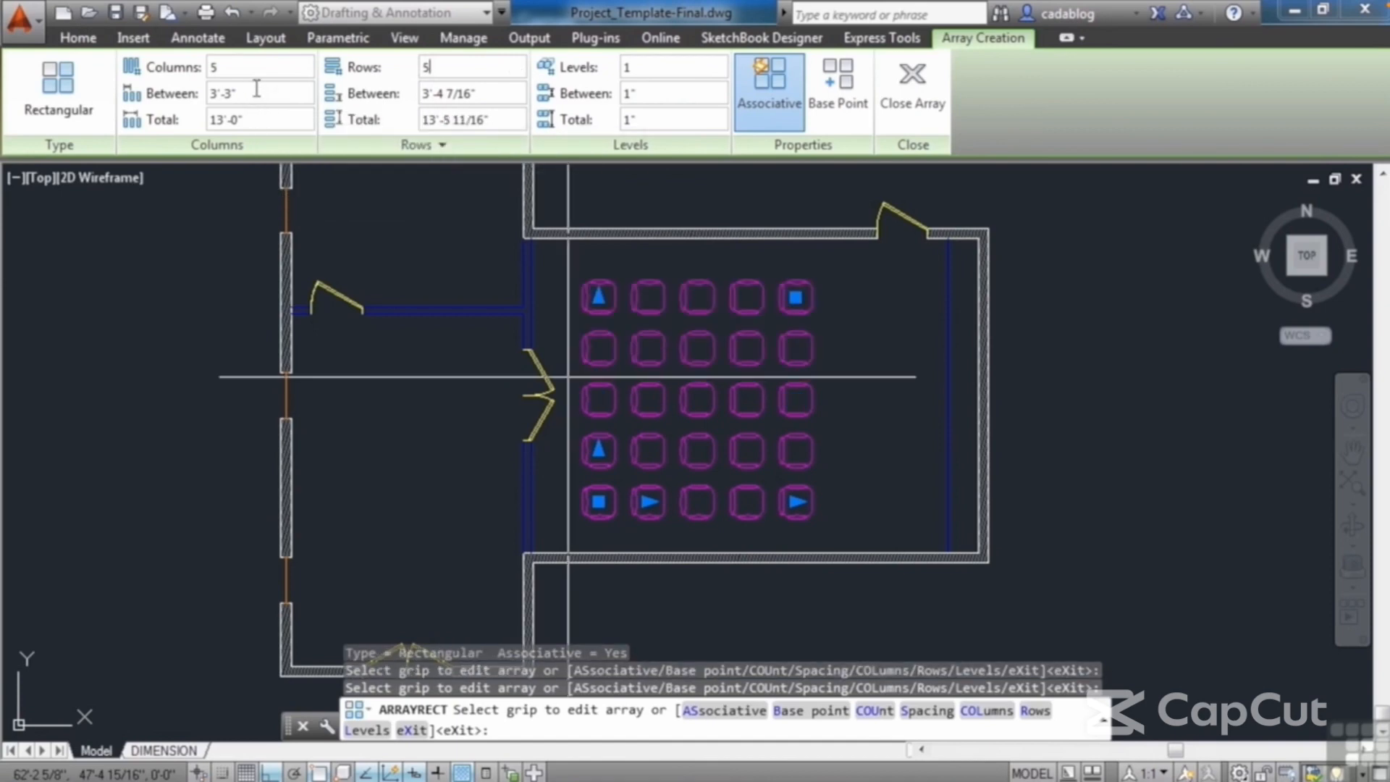
# - Set the chair array's column spacing to 5' and its row spacing to 4'
pyautogui.click(244, 88)
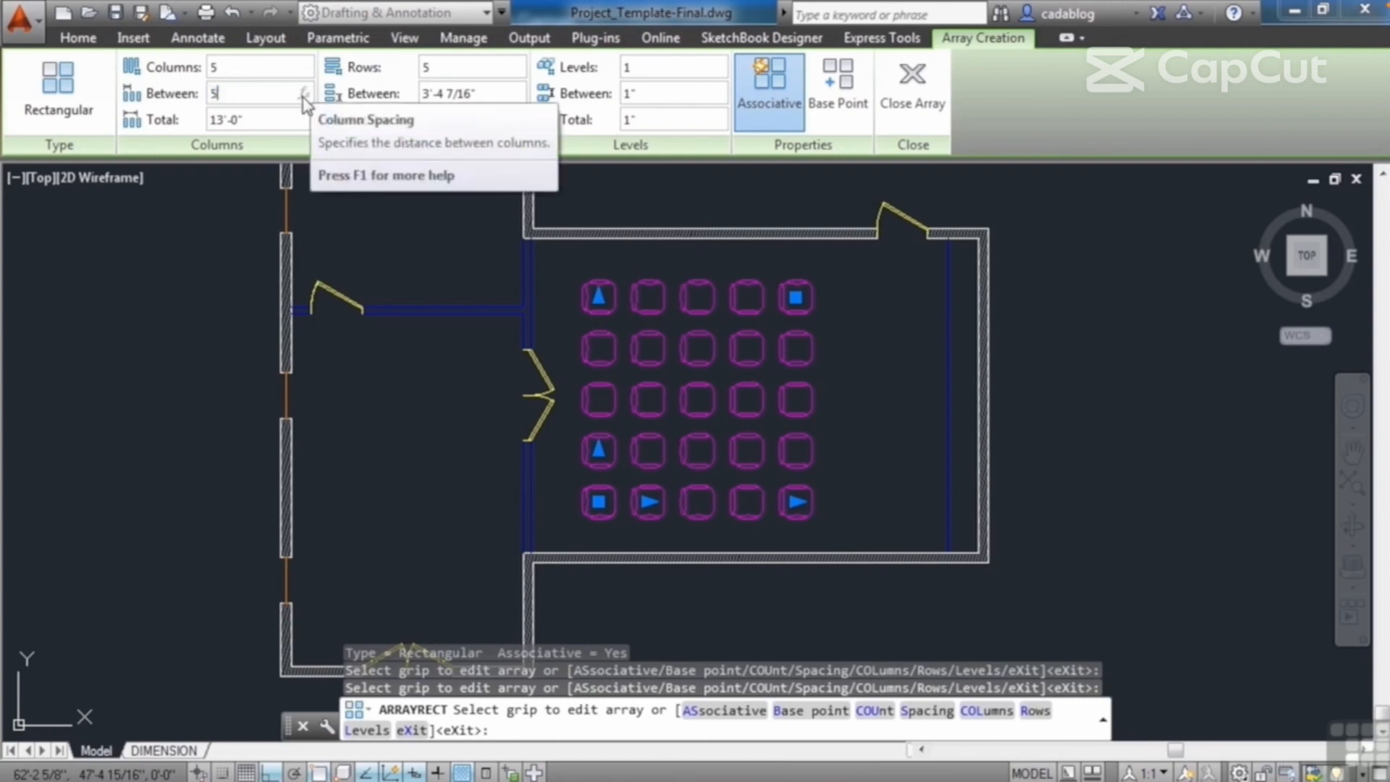
pyautogui.press('Return')
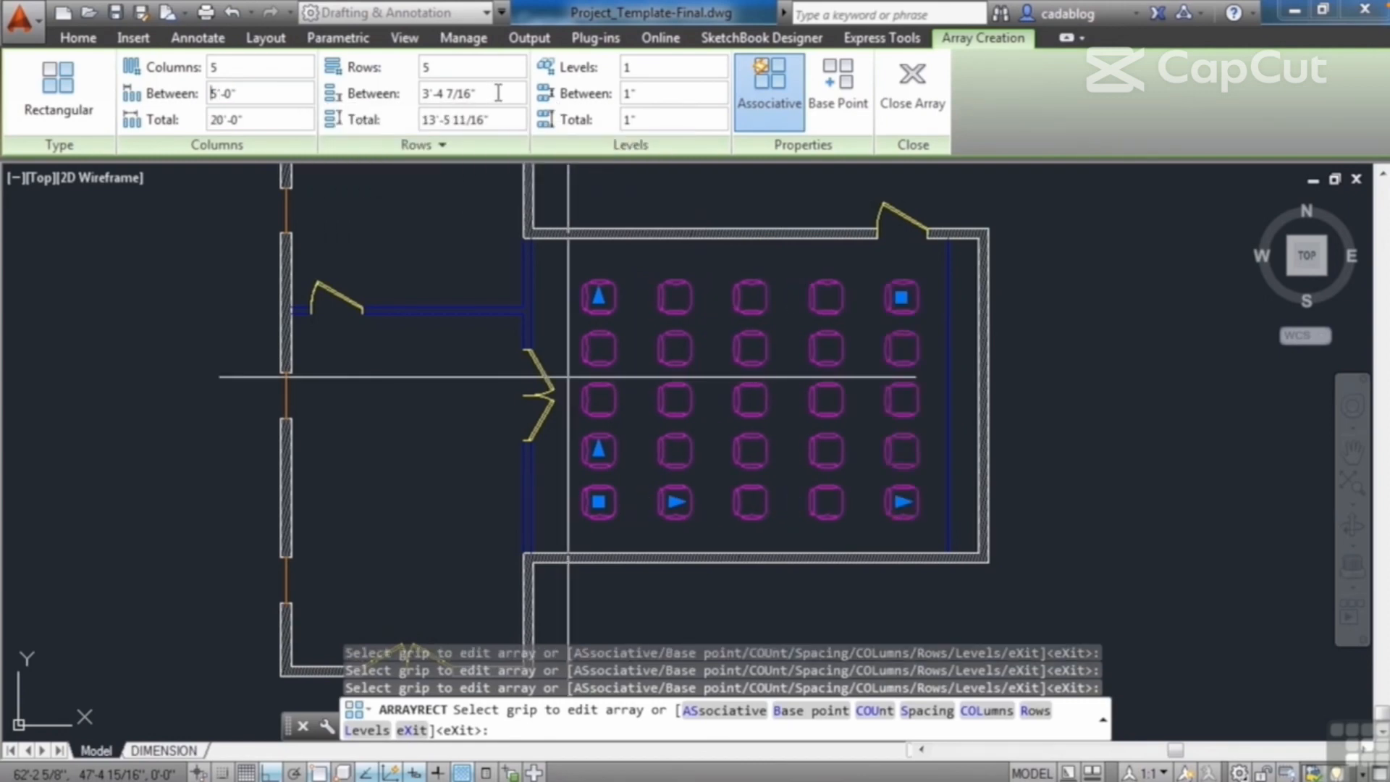
pyautogui.moveTo(477, 94); pyautogui.dragTo(435, 94)
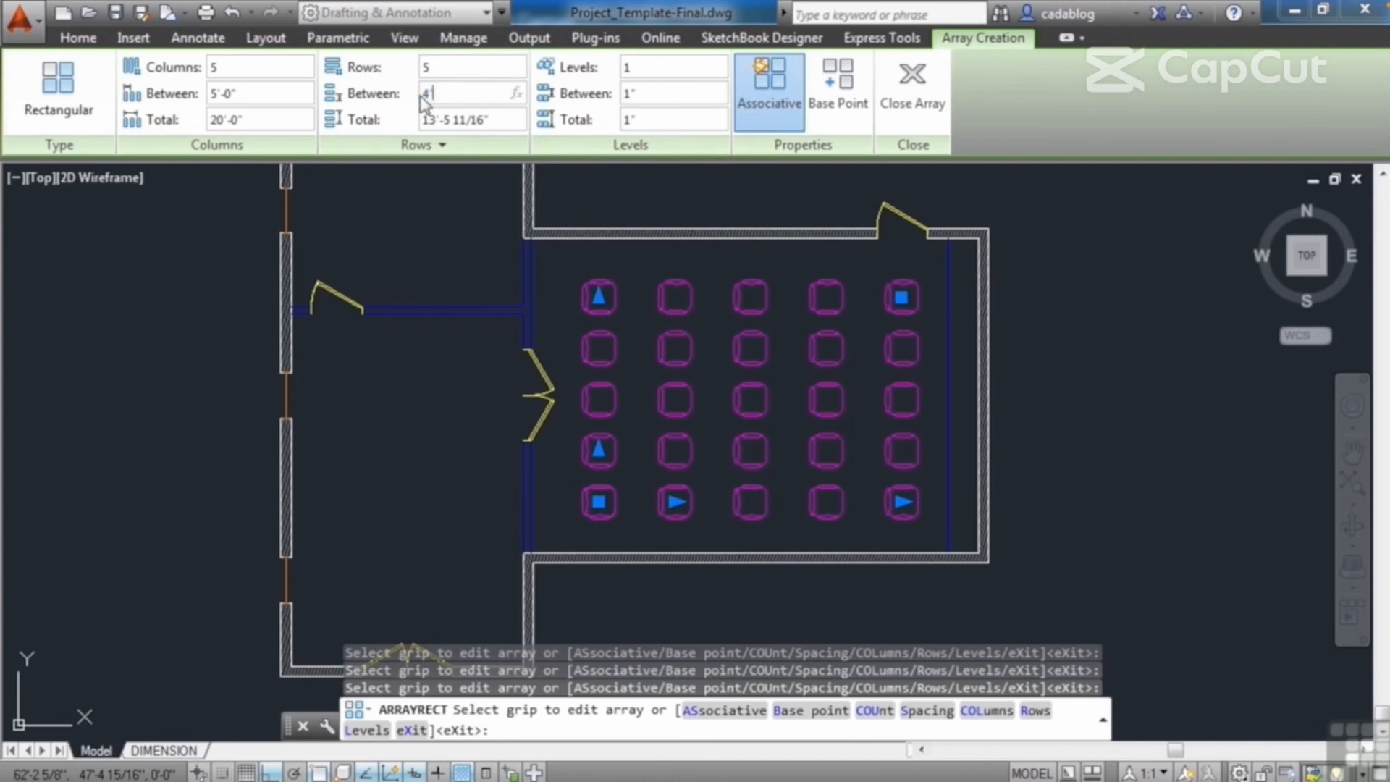
pyautogui.press('Return')
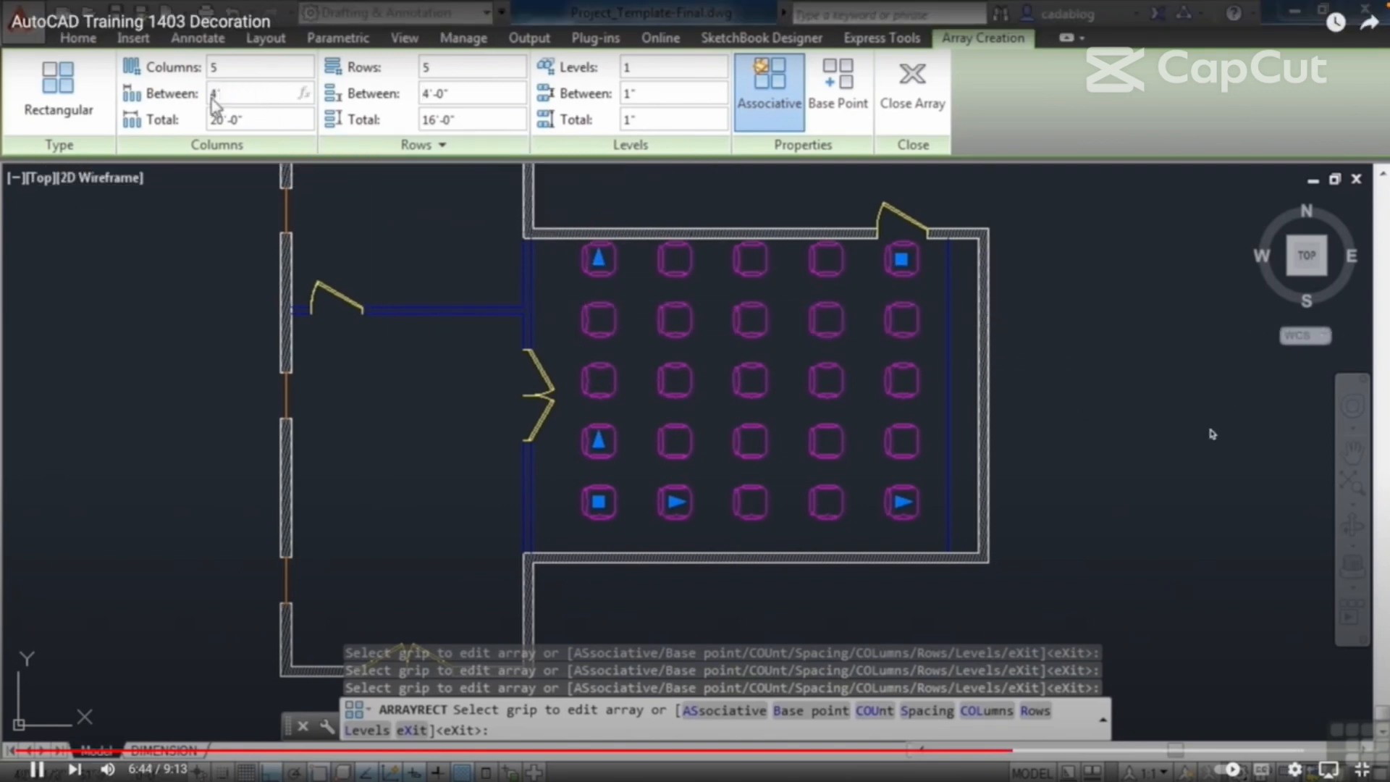
# - Set the chair array's column spacing to 4' and its row spacing to 3', then finish the array
pyautogui.press('Return')
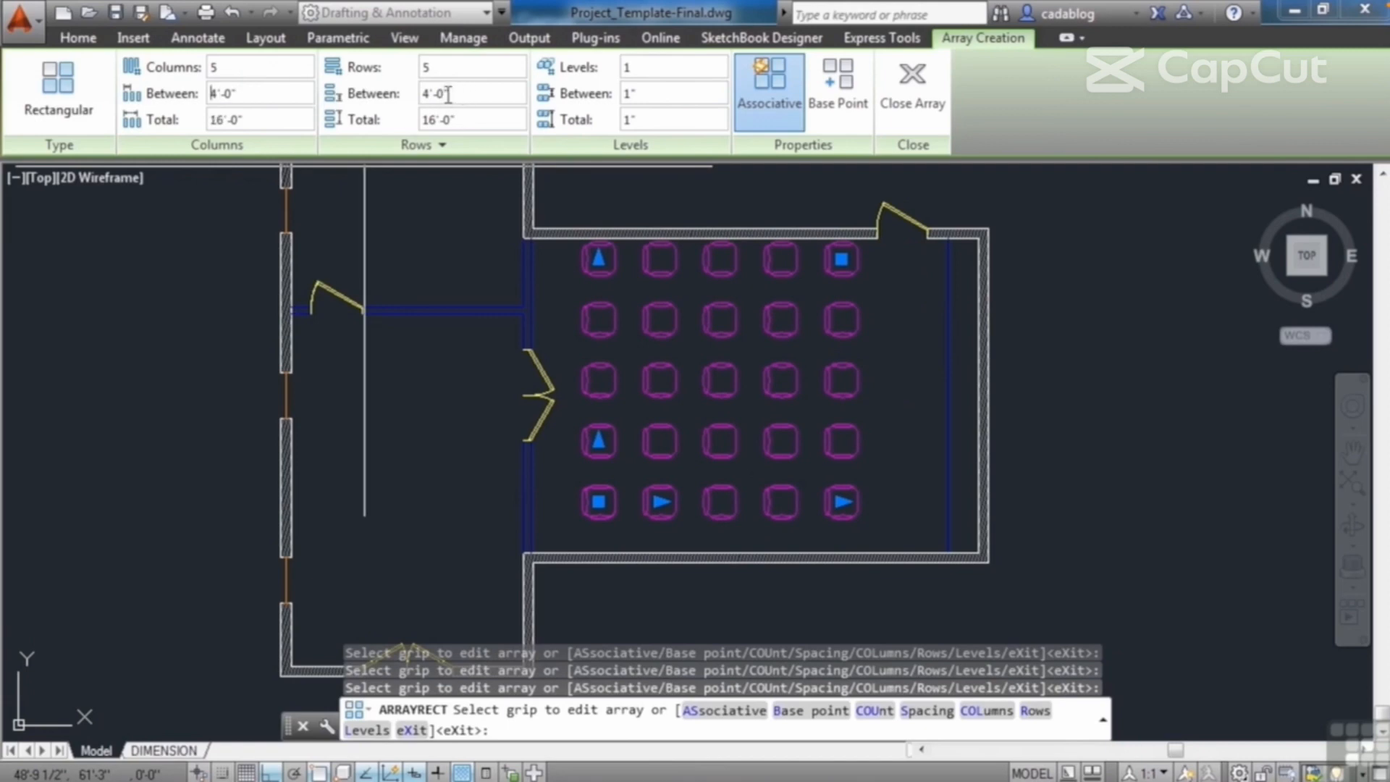
pyautogui.write('3')
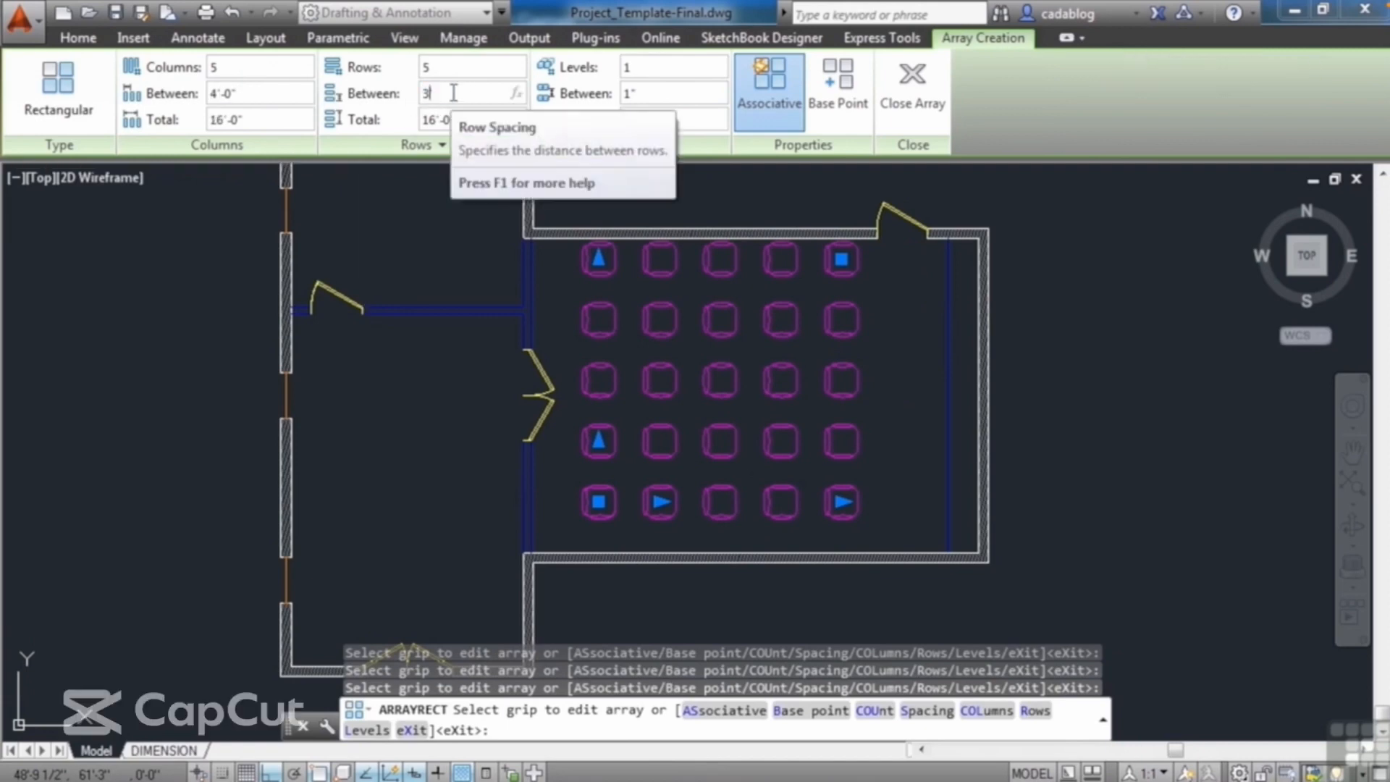
pyautogui.press('Return')
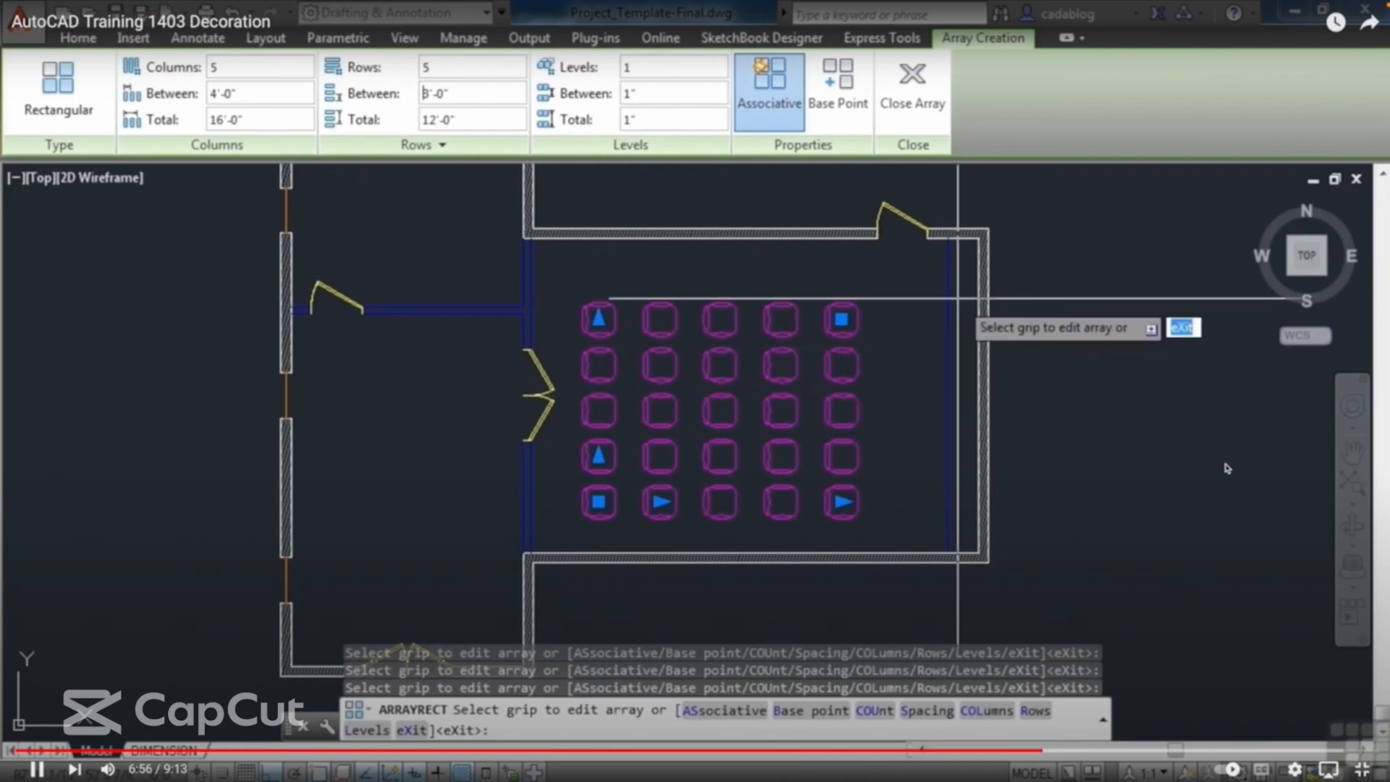
pyautogui.click(913, 98)
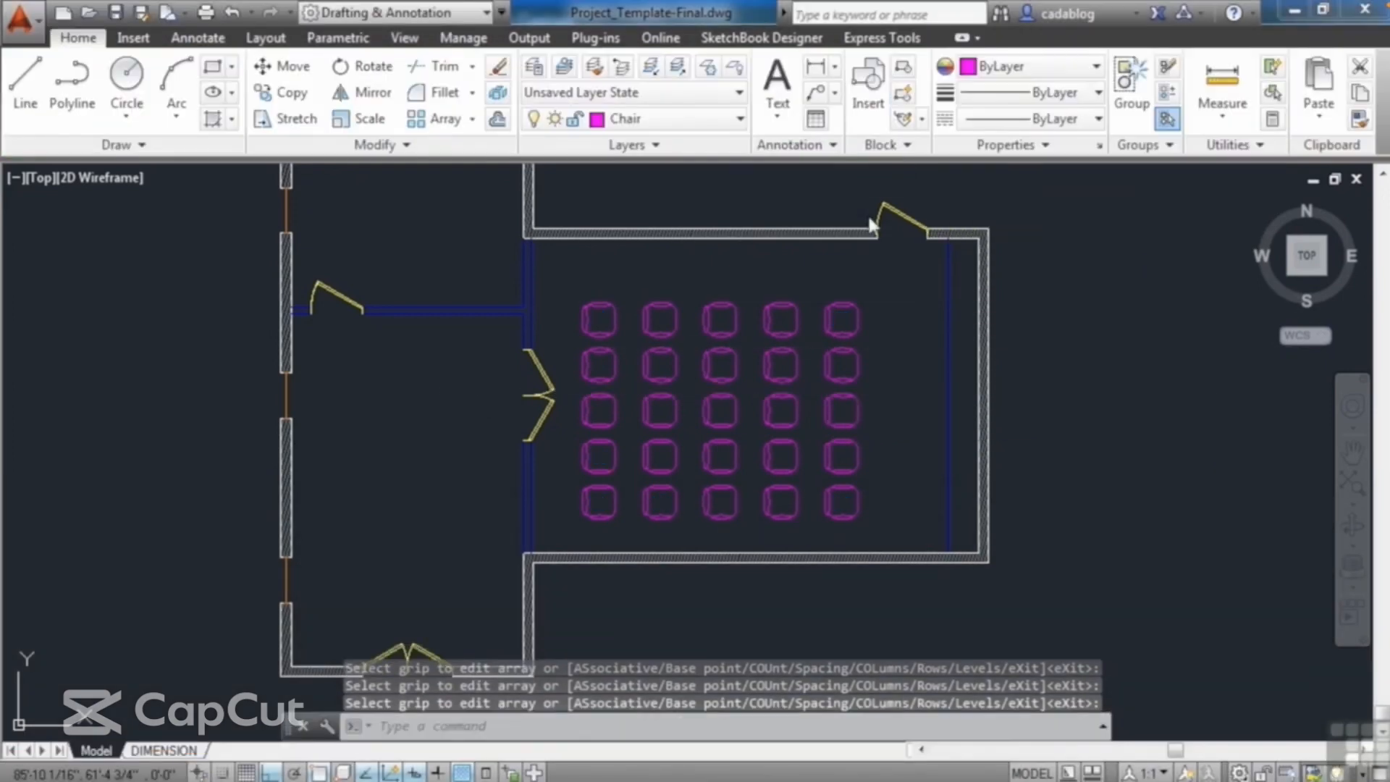
pyautogui.write('m')
pyautogui.press('Return')
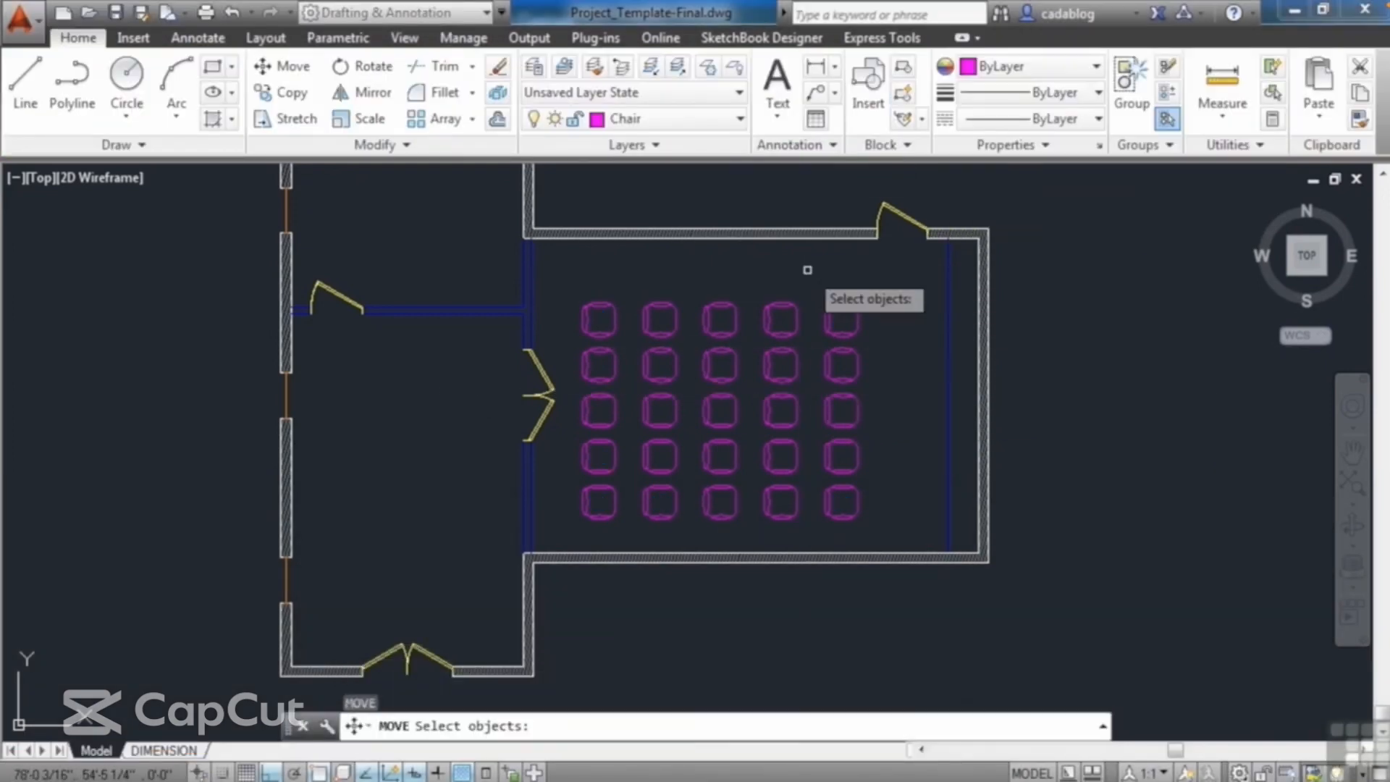
pyautogui.click(797, 318)
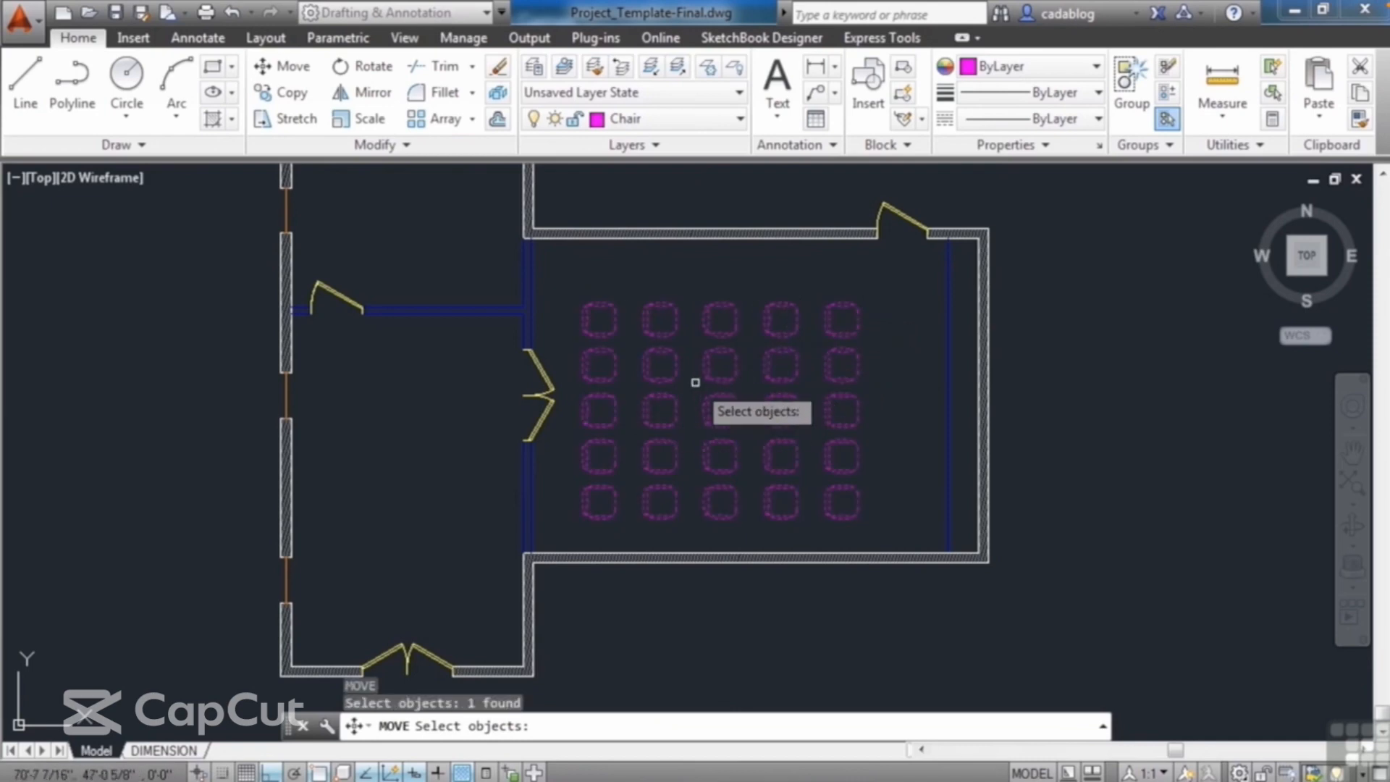
pyautogui.press('Escape')
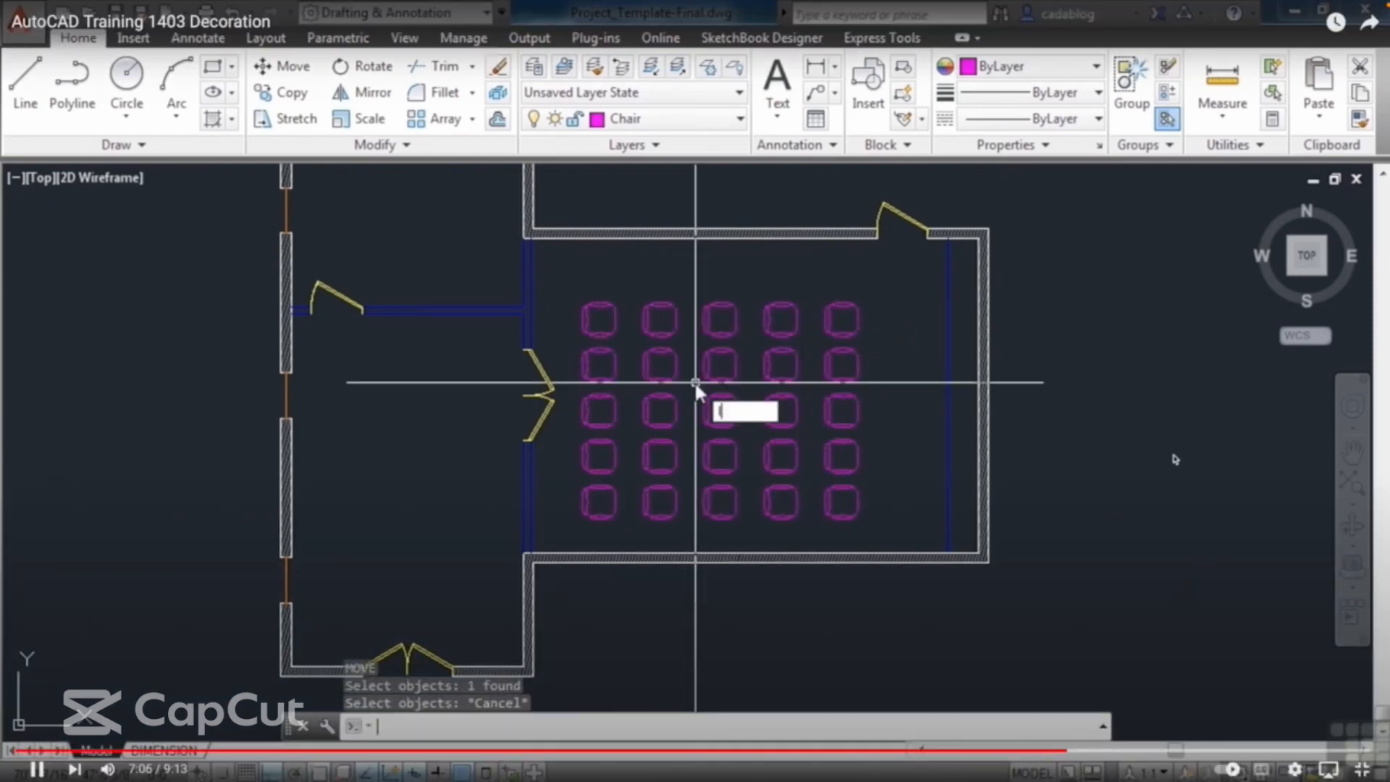
# - Draw a diagonal line from the large room's southwest inner corner to the north end of the blue line near the east wall, using endpoint snaps
pyautogui.write('L')
pyautogui.press('Return')
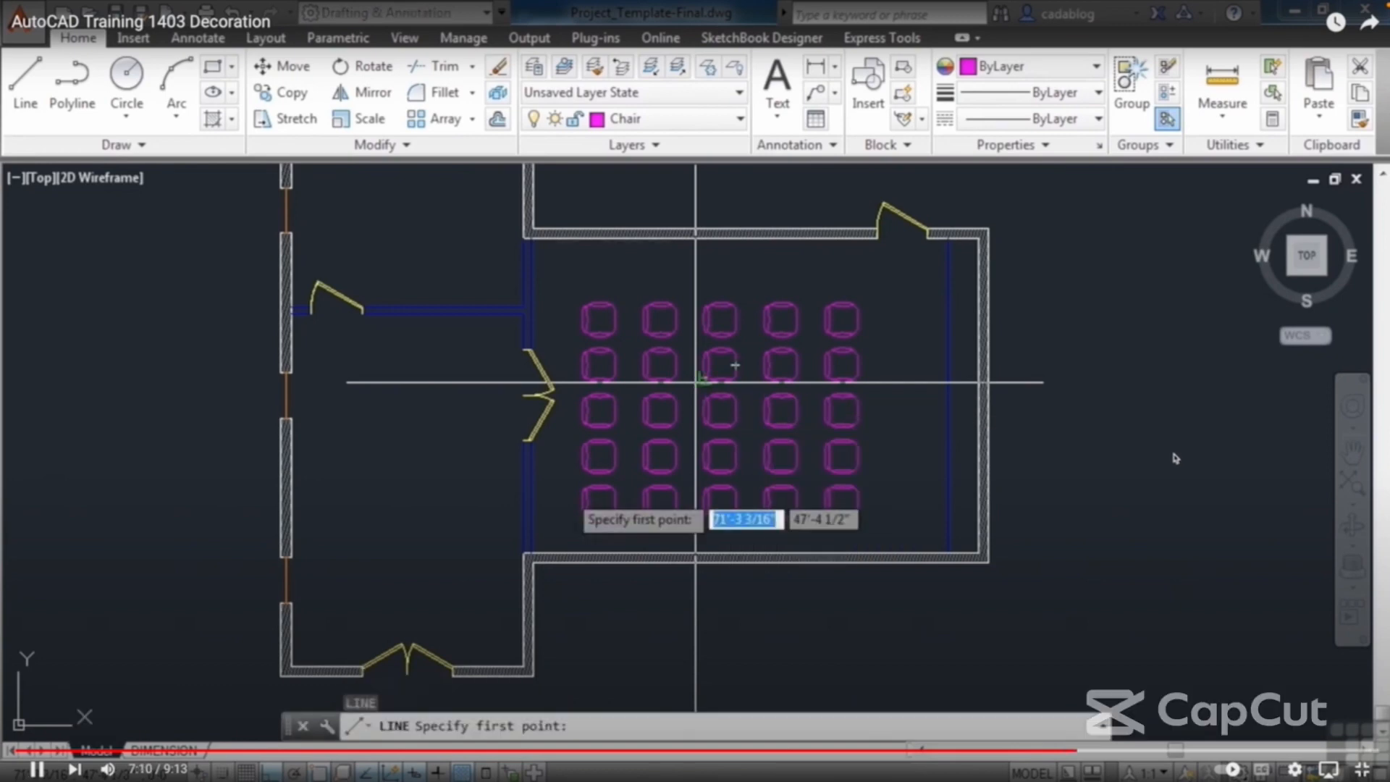
pyautogui.write('end')
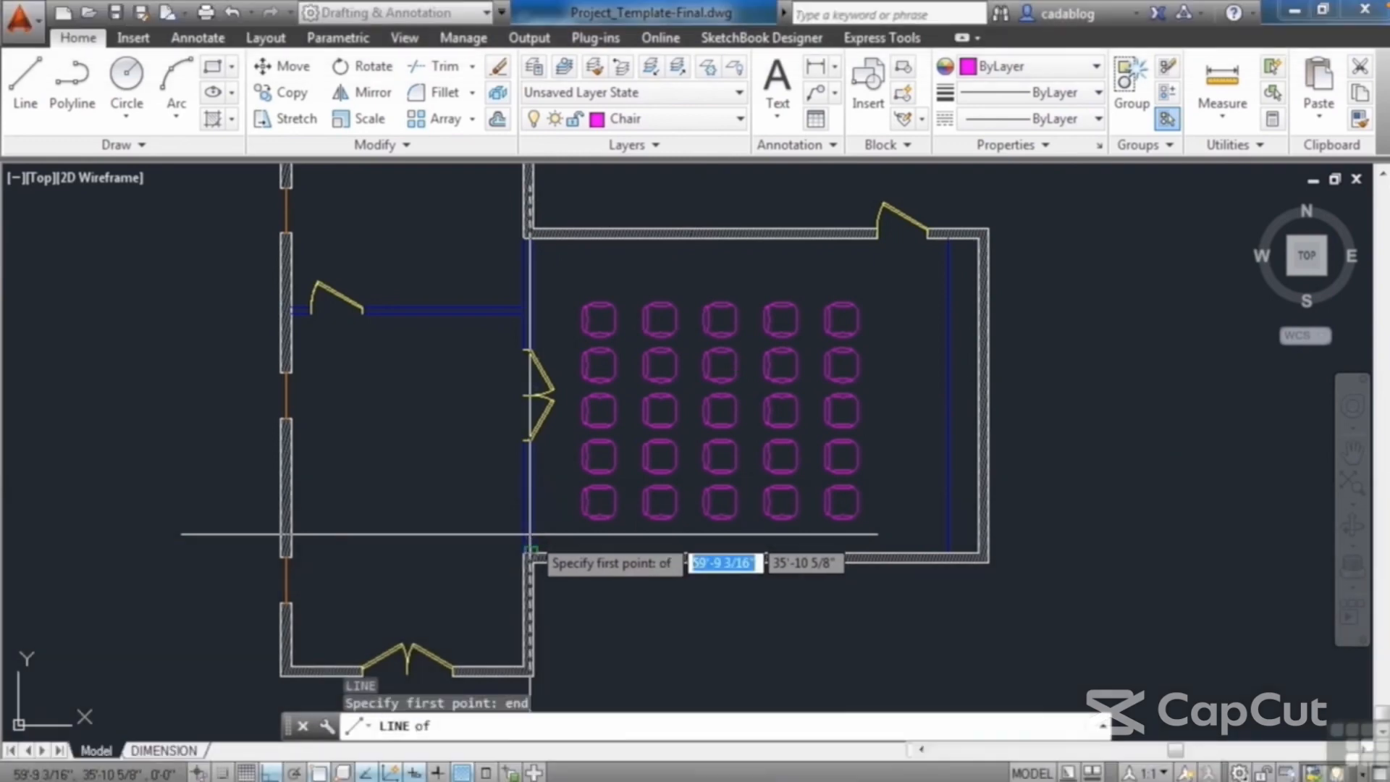
pyautogui.press('Return')
pyautogui.click(531, 542)
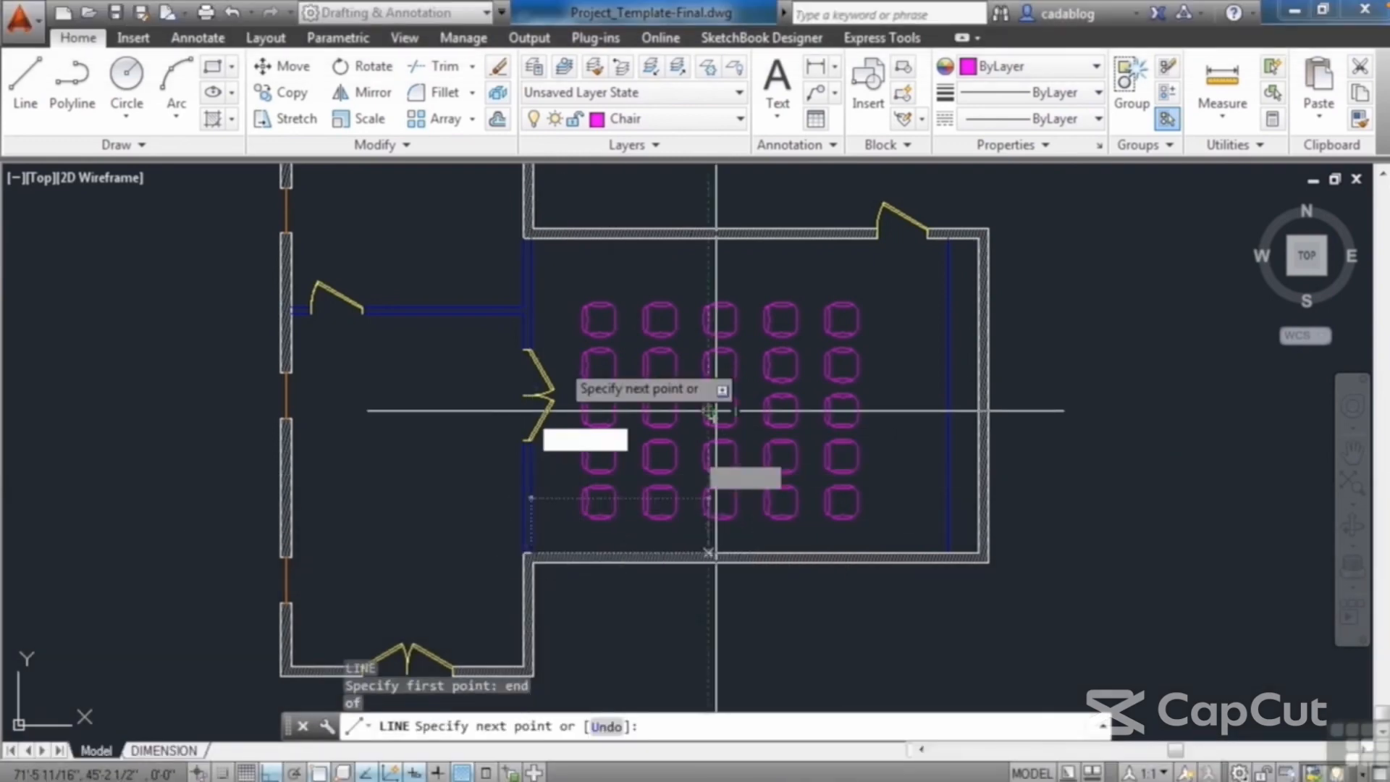
pyautogui.write('end')
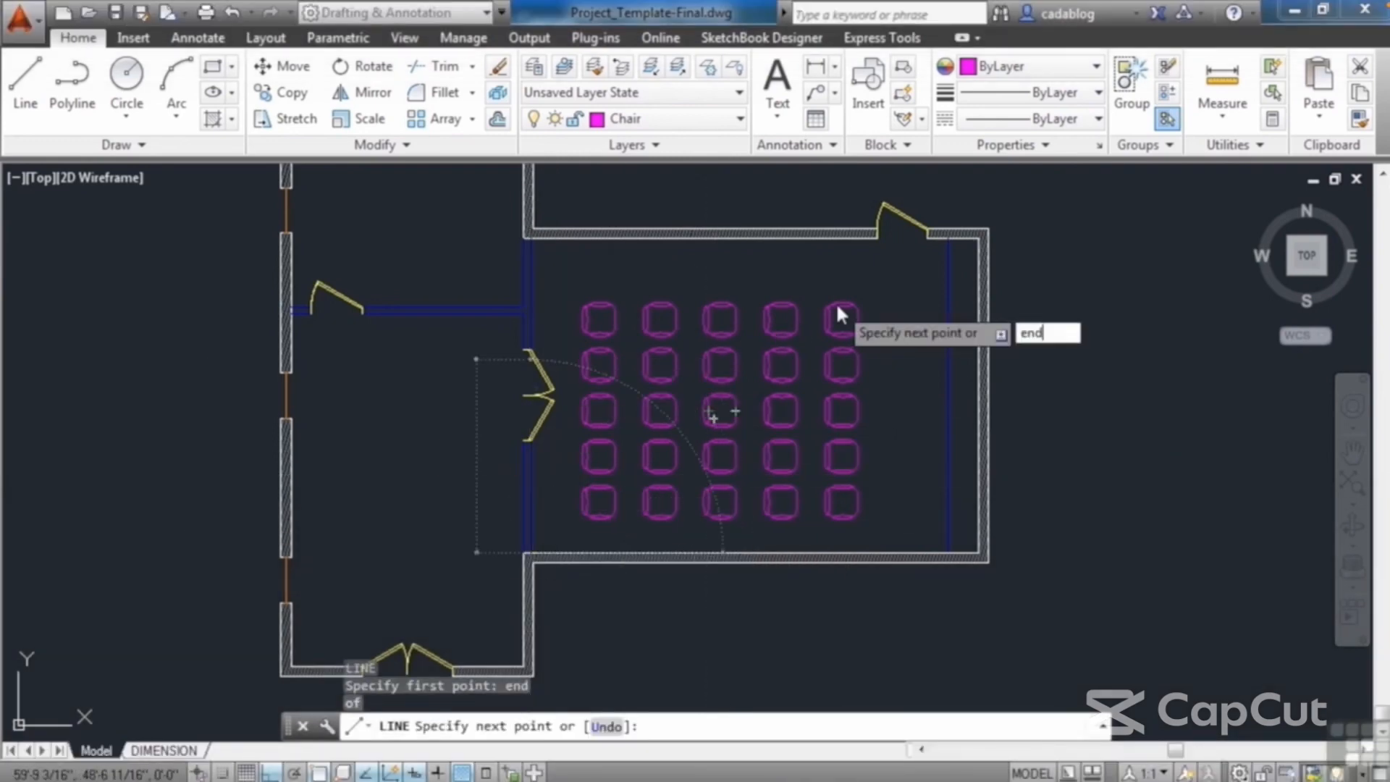
pyautogui.press('Return')
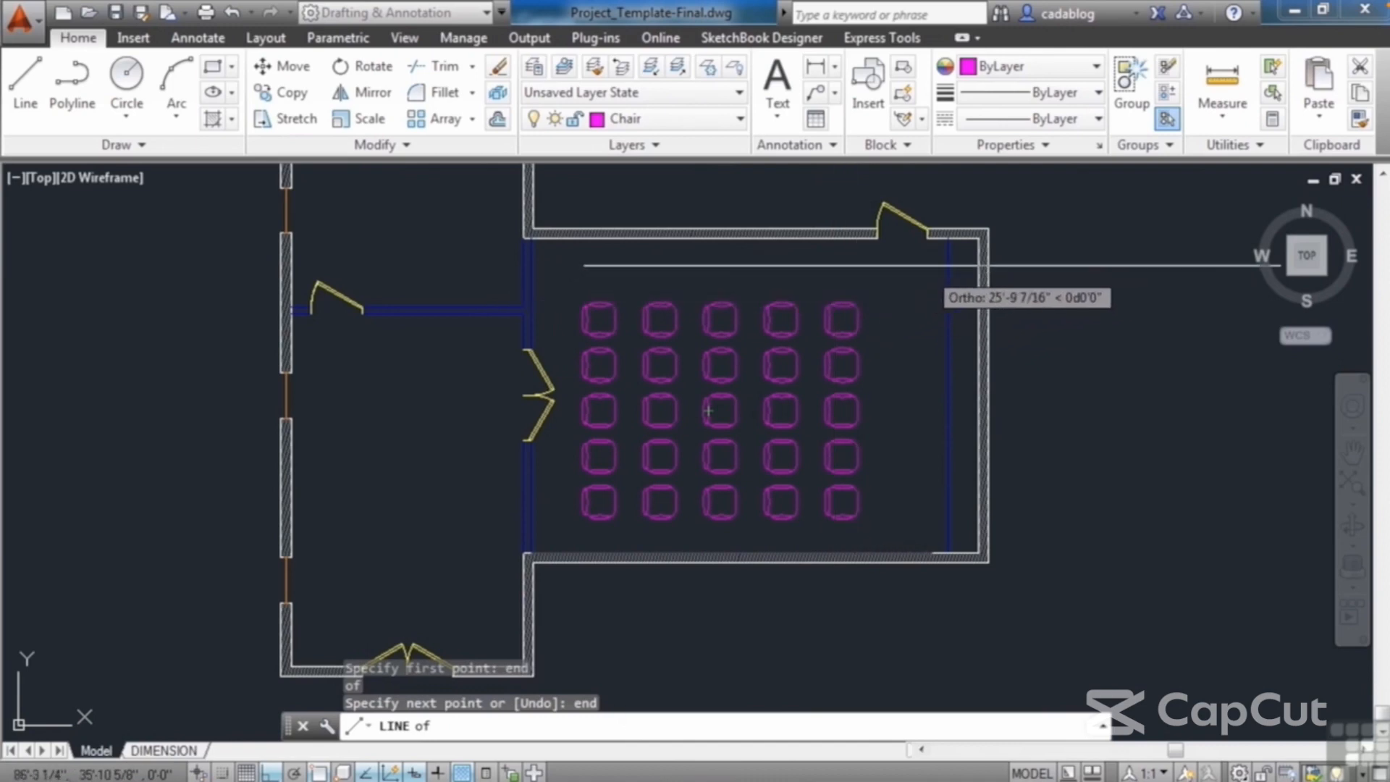
pyautogui.click(929, 235)
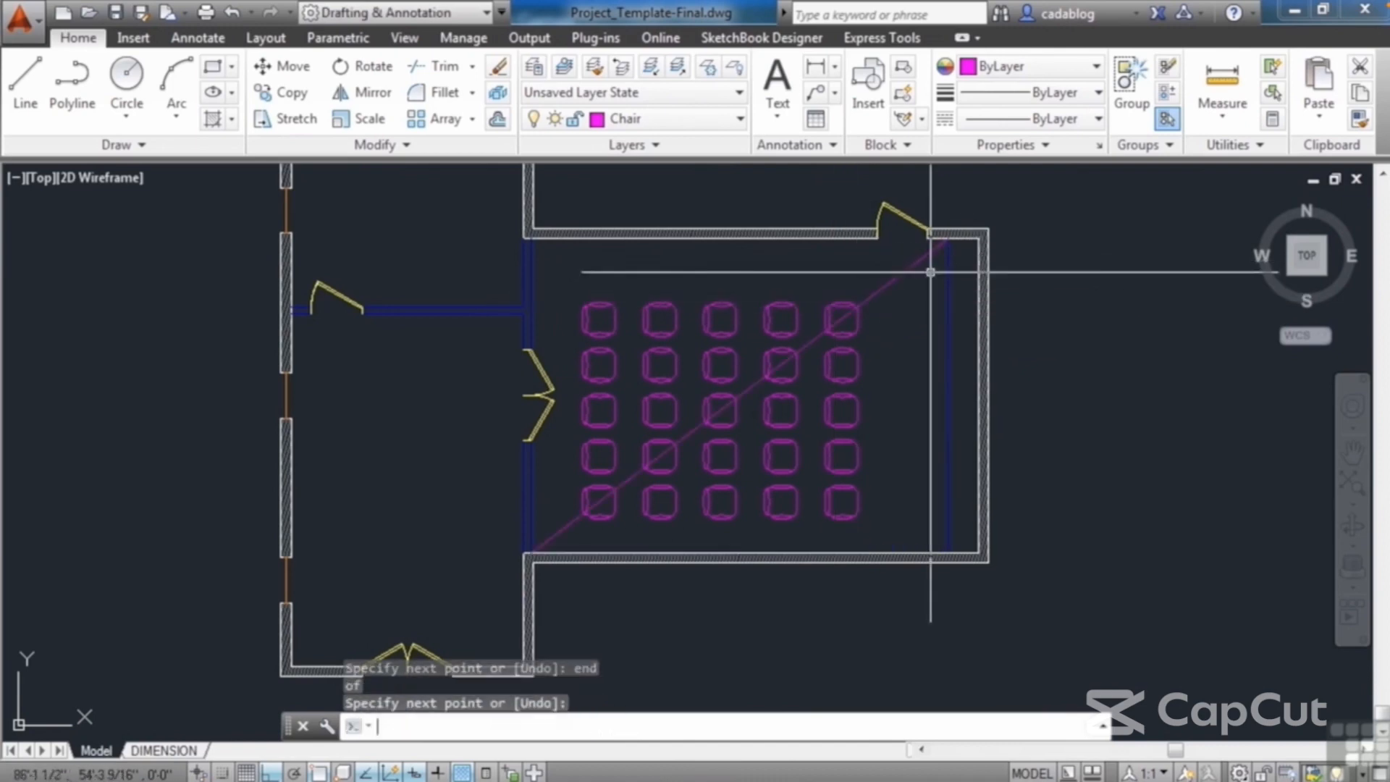
pyautogui.press('Return')
pyautogui.click(897, 276)
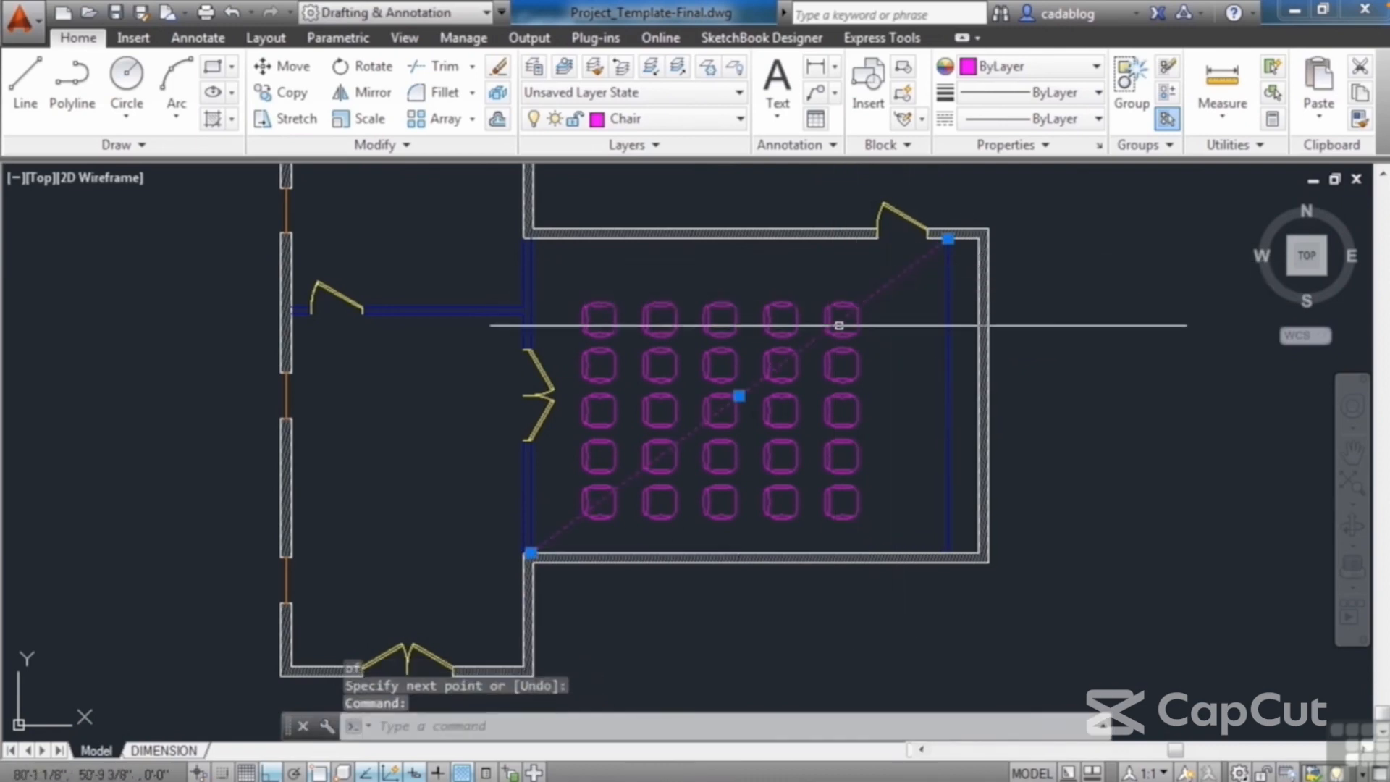
pyautogui.press('Escape')
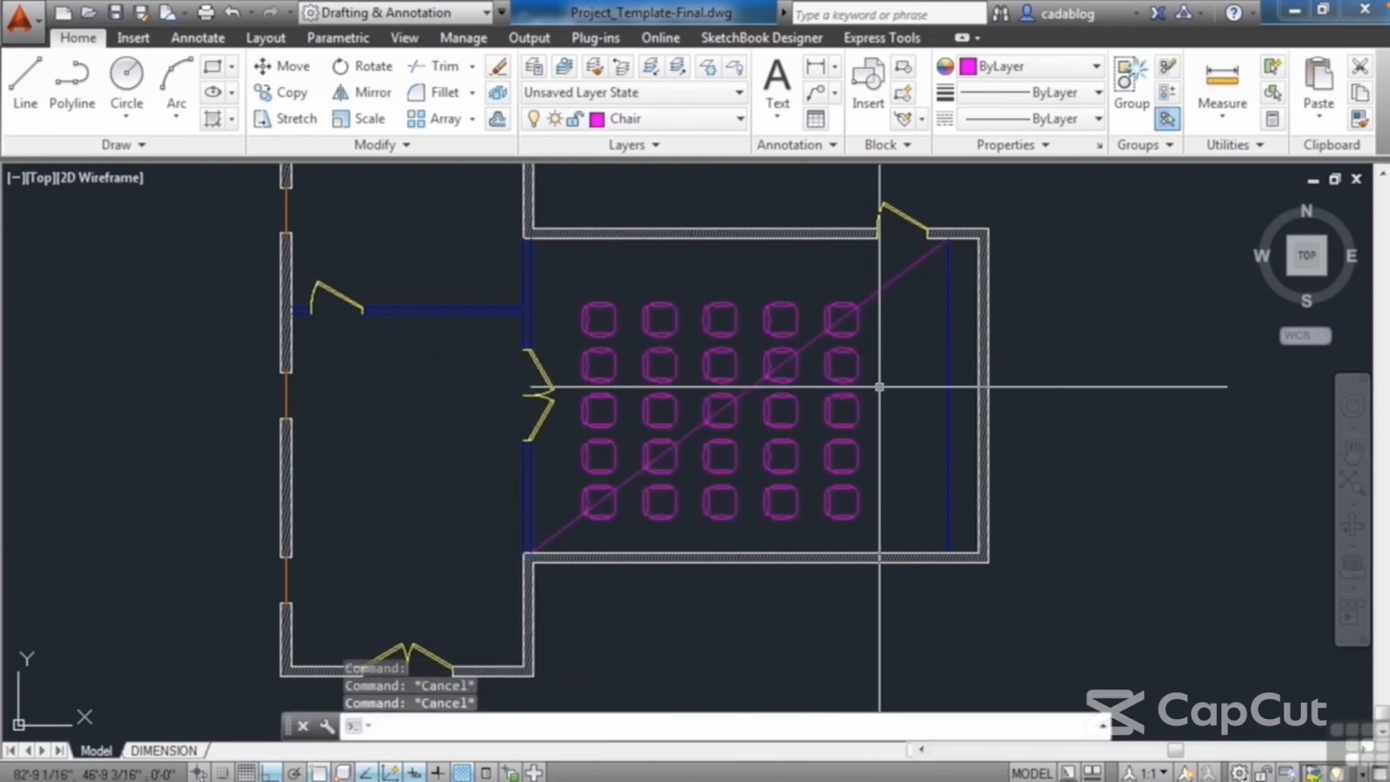
# - Move the chair array from the middle of the centre chair's back edge to the diagonal line's midpoint
pyautogui.write('m')
pyautogui.press('Return')
pyautogui.click(850, 383)
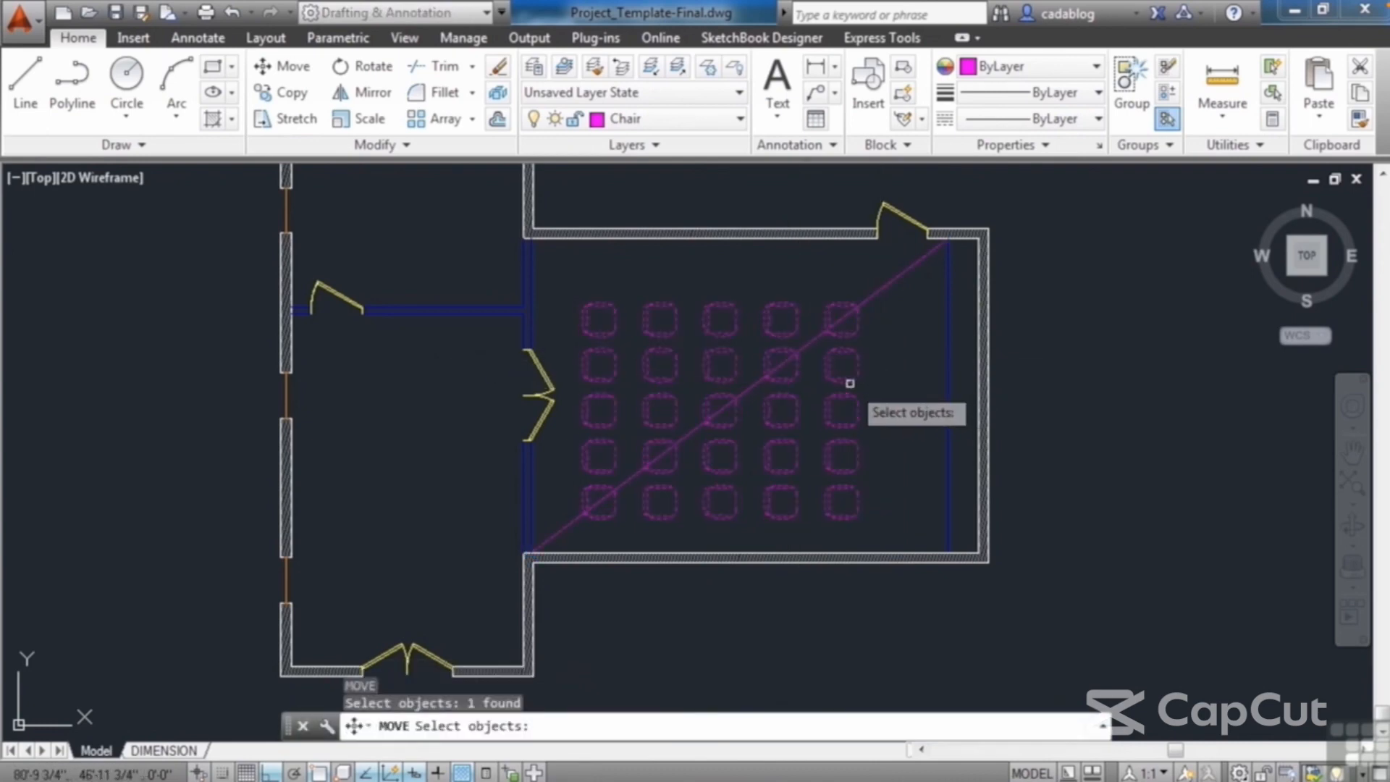
pyautogui.press('Return')
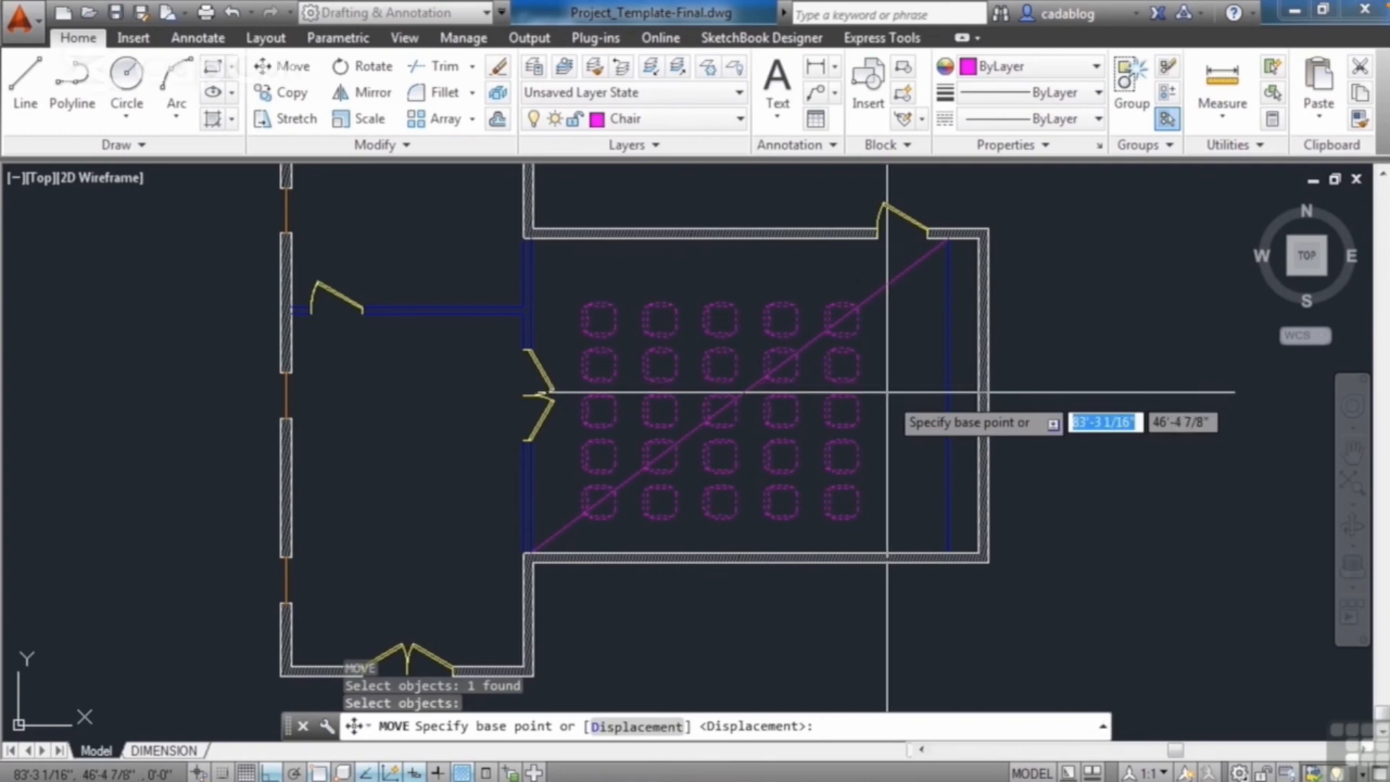
pyautogui.scroll(6, 708, 411)
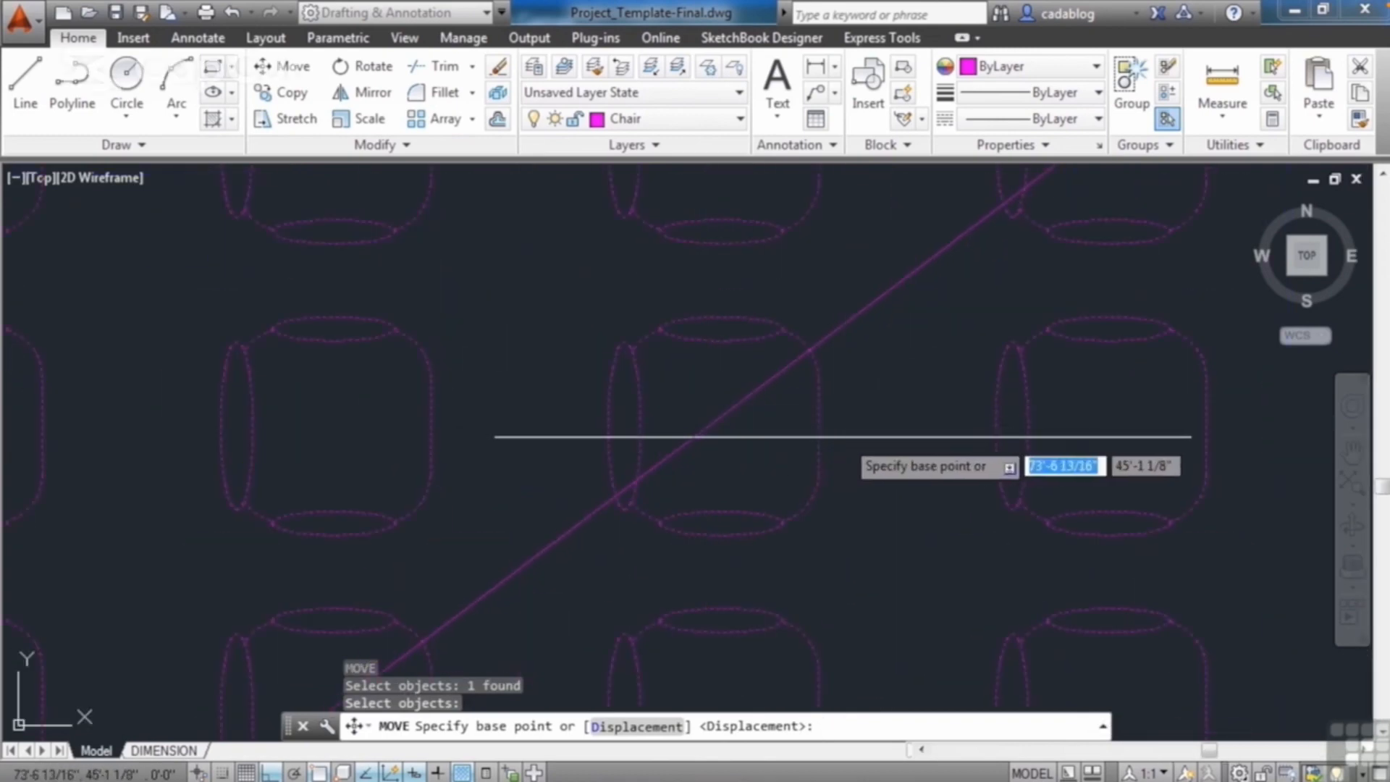
pyautogui.scroll(2, 706, 416)
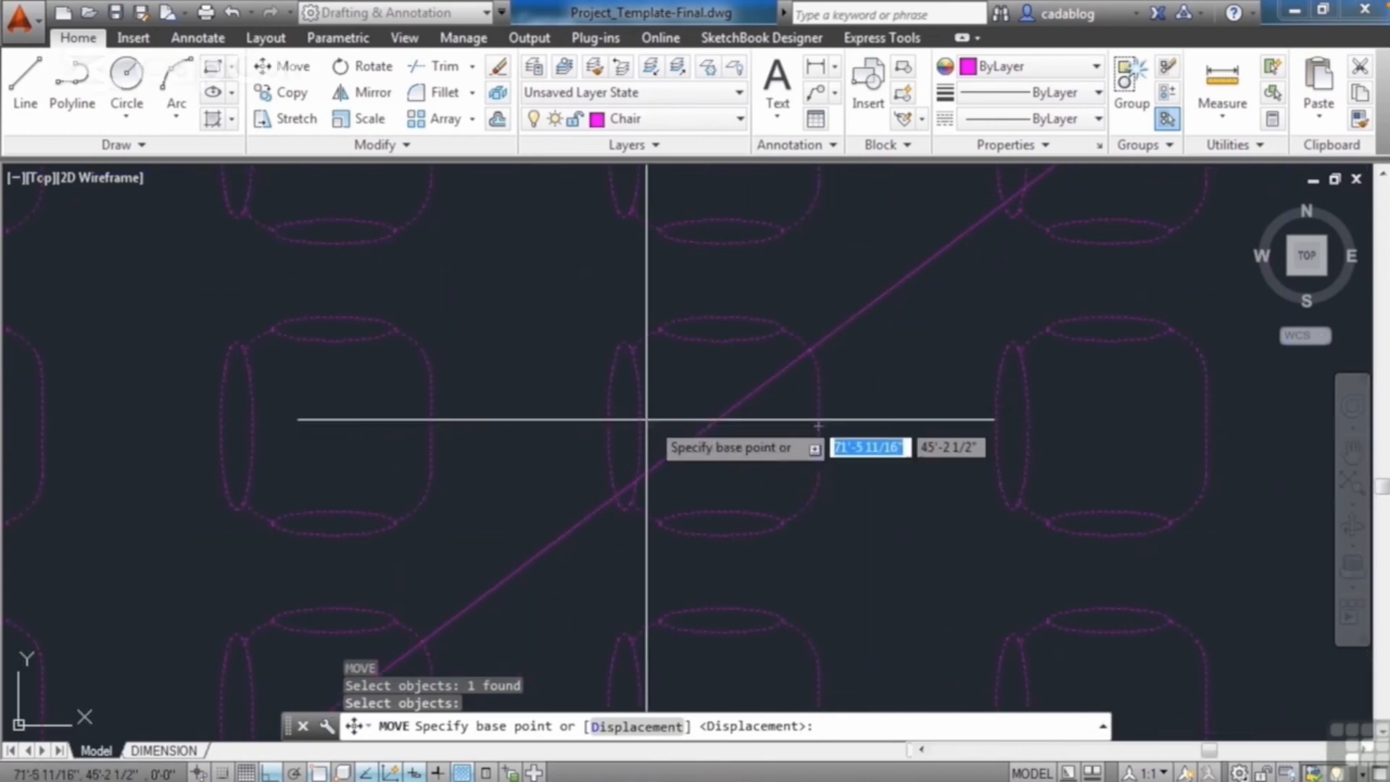
pyautogui.click(608, 427)
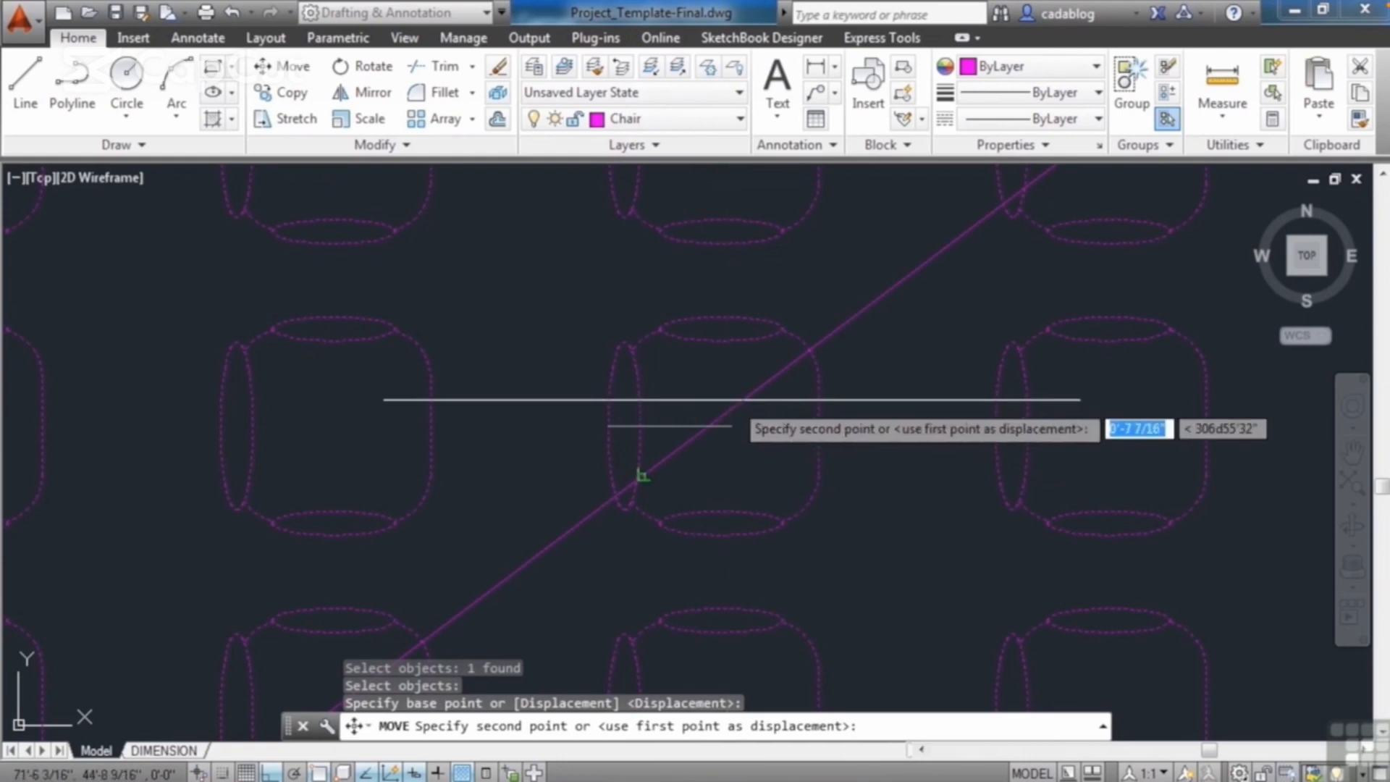
pyautogui.write('mid')
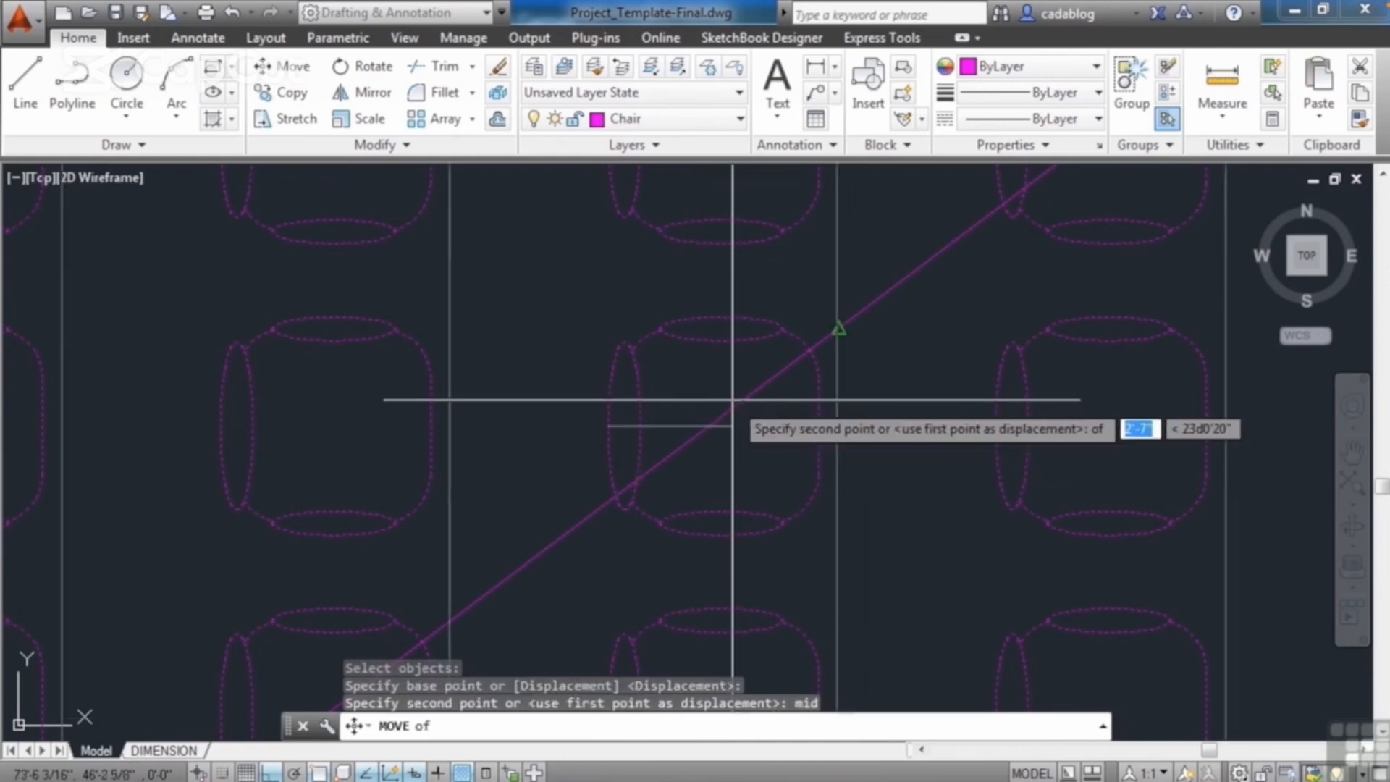
pyautogui.click(733, 400)
pyautogui.scroll(-3, 651, 378)
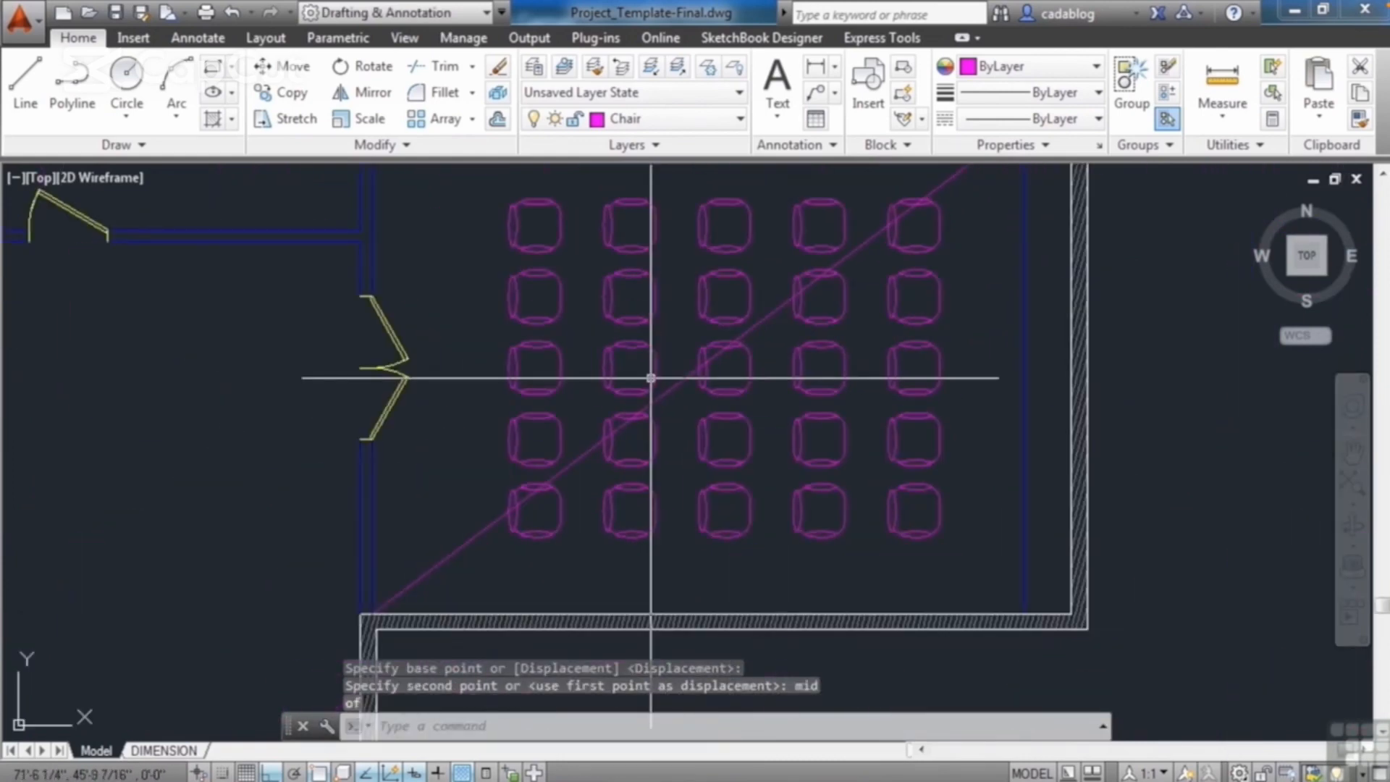
# - Move the chair array from the middle of the centre chair's front edge to the diagonal line's midpoint
pyautogui.write('m')
pyautogui.press('Return')
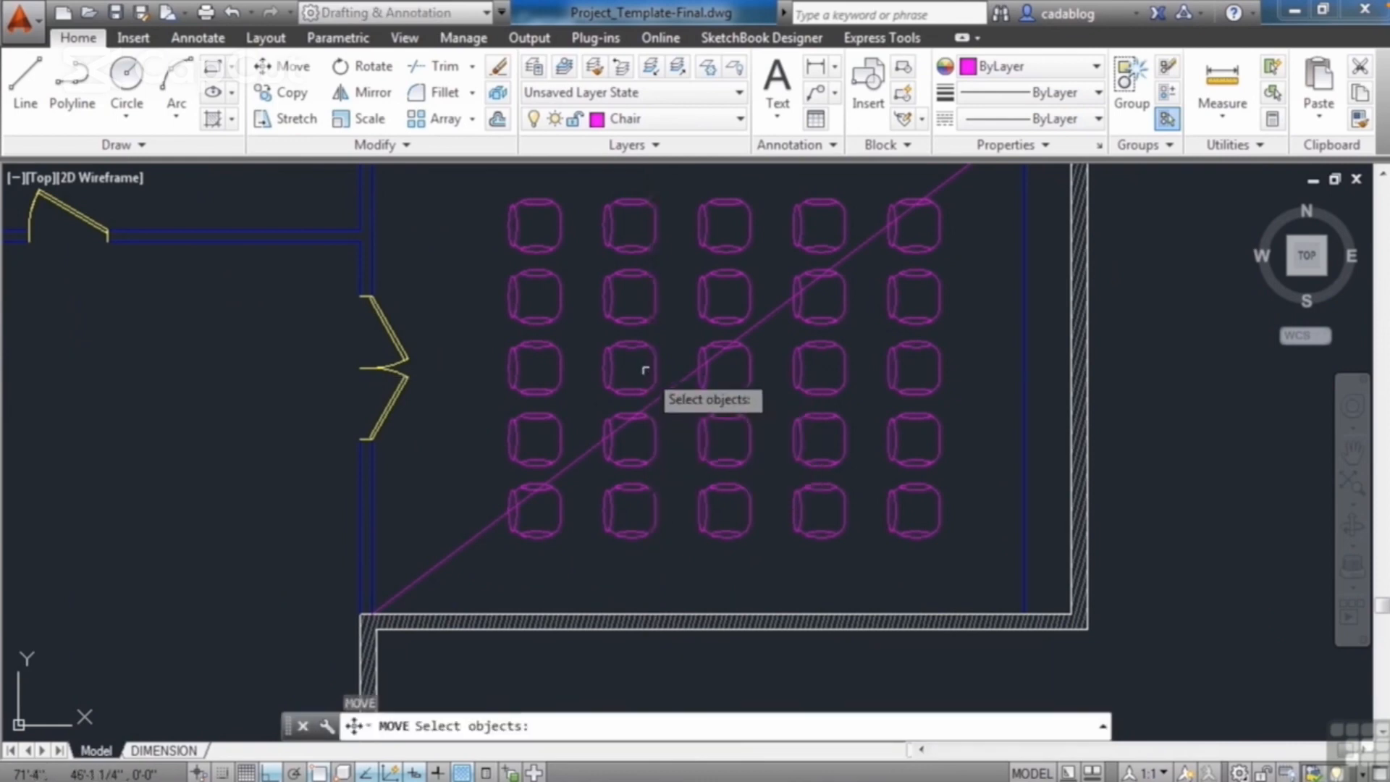
pyautogui.click(645, 371)
pyautogui.scroll(3, 725, 364)
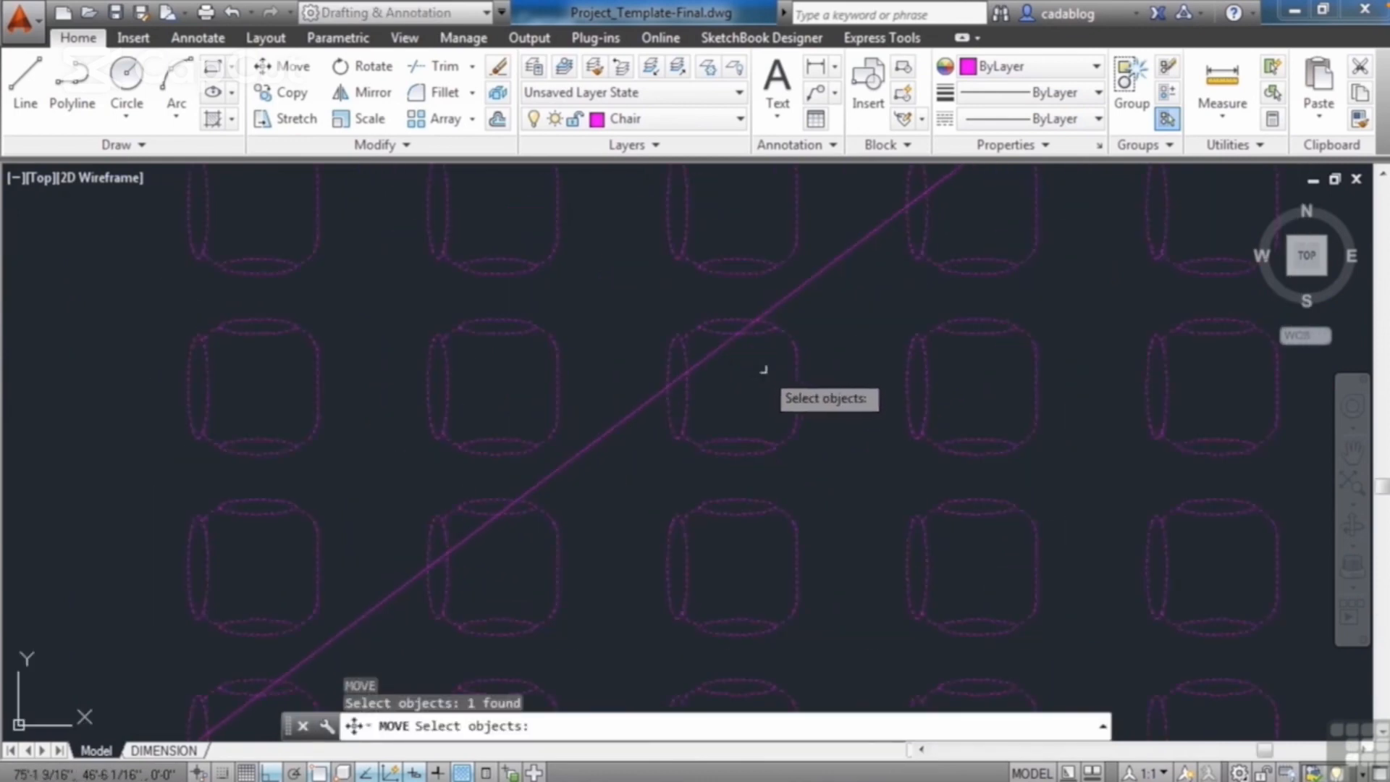
pyautogui.press('Return')
pyautogui.click(814, 389)
pyautogui.scroll(2, 814, 388)
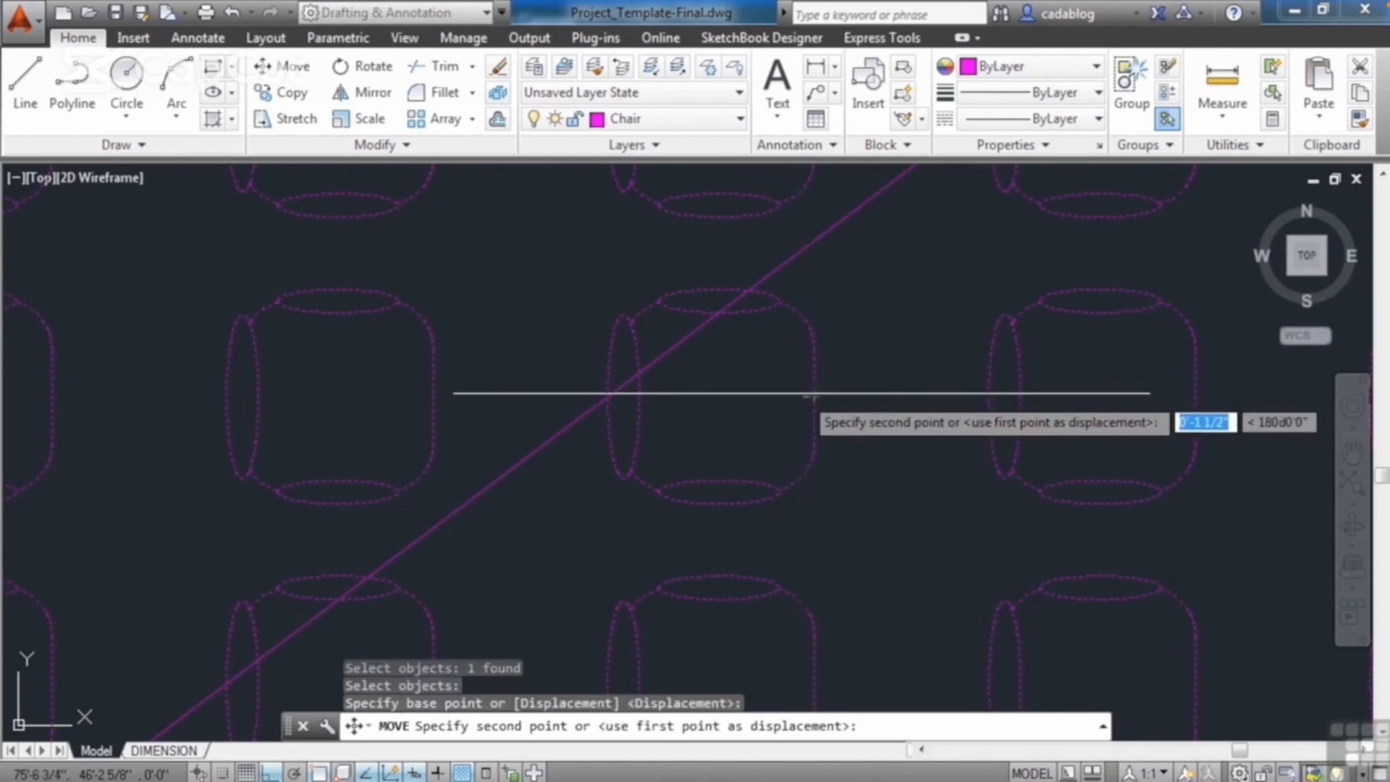
pyautogui.scroll(-5, 811, 395)
pyautogui.scroll(4, 796, 395)
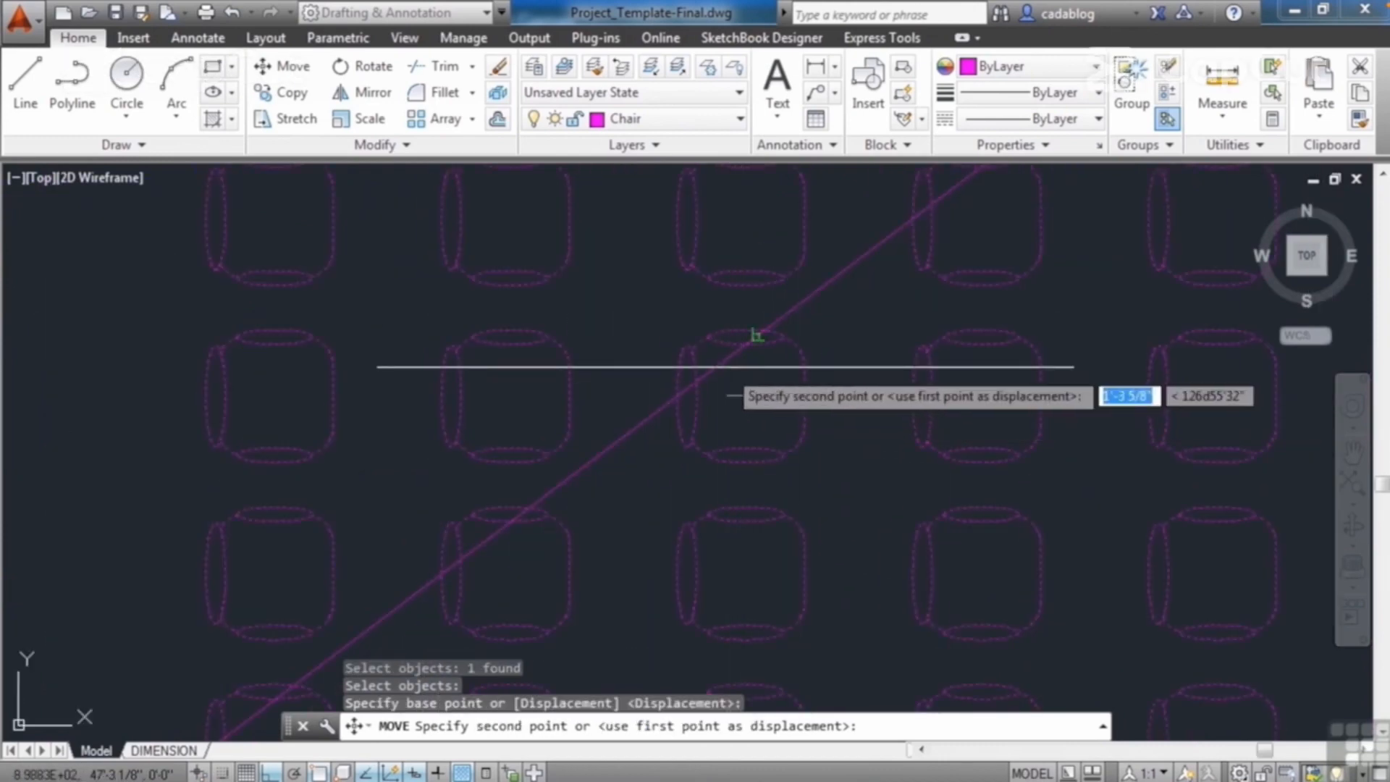
pyautogui.write('mid')
pyautogui.press('Return')
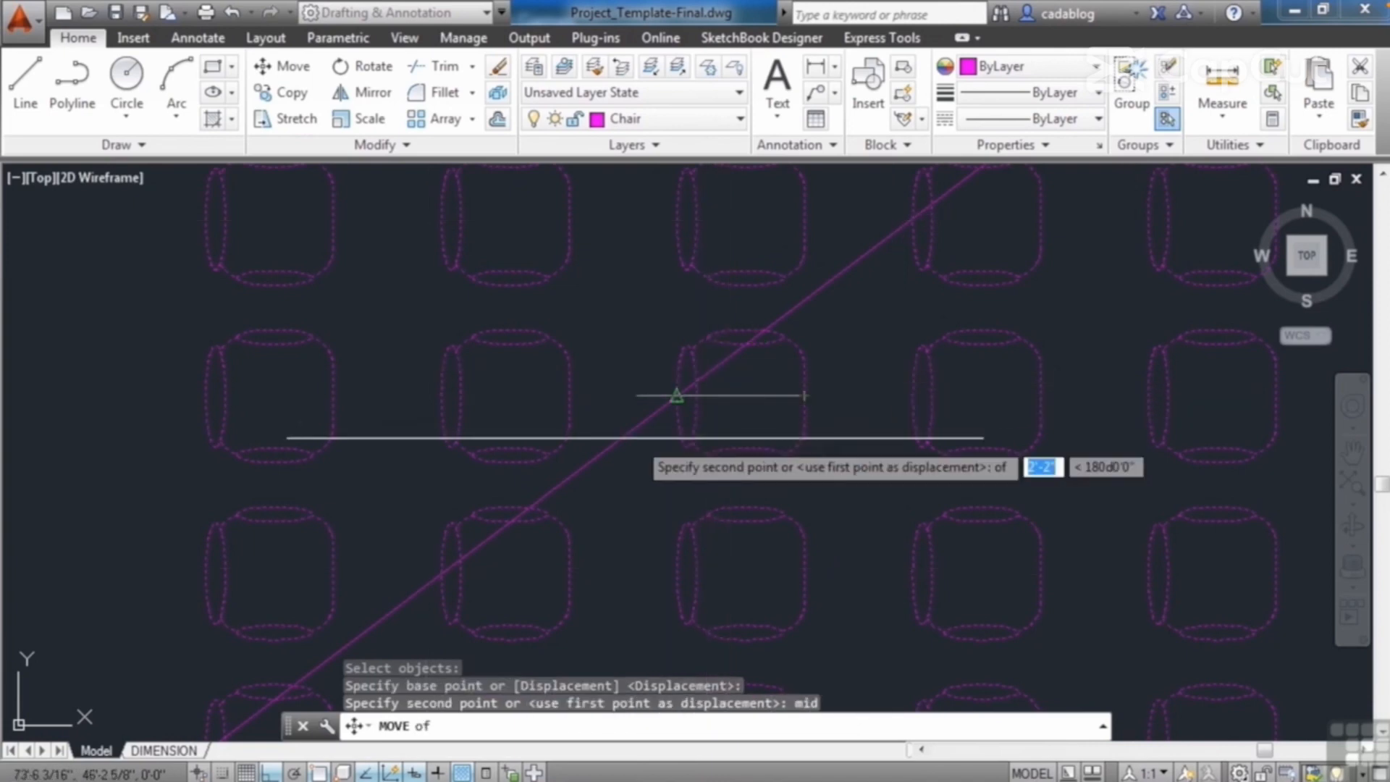
pyautogui.scroll(-5, 636, 435)
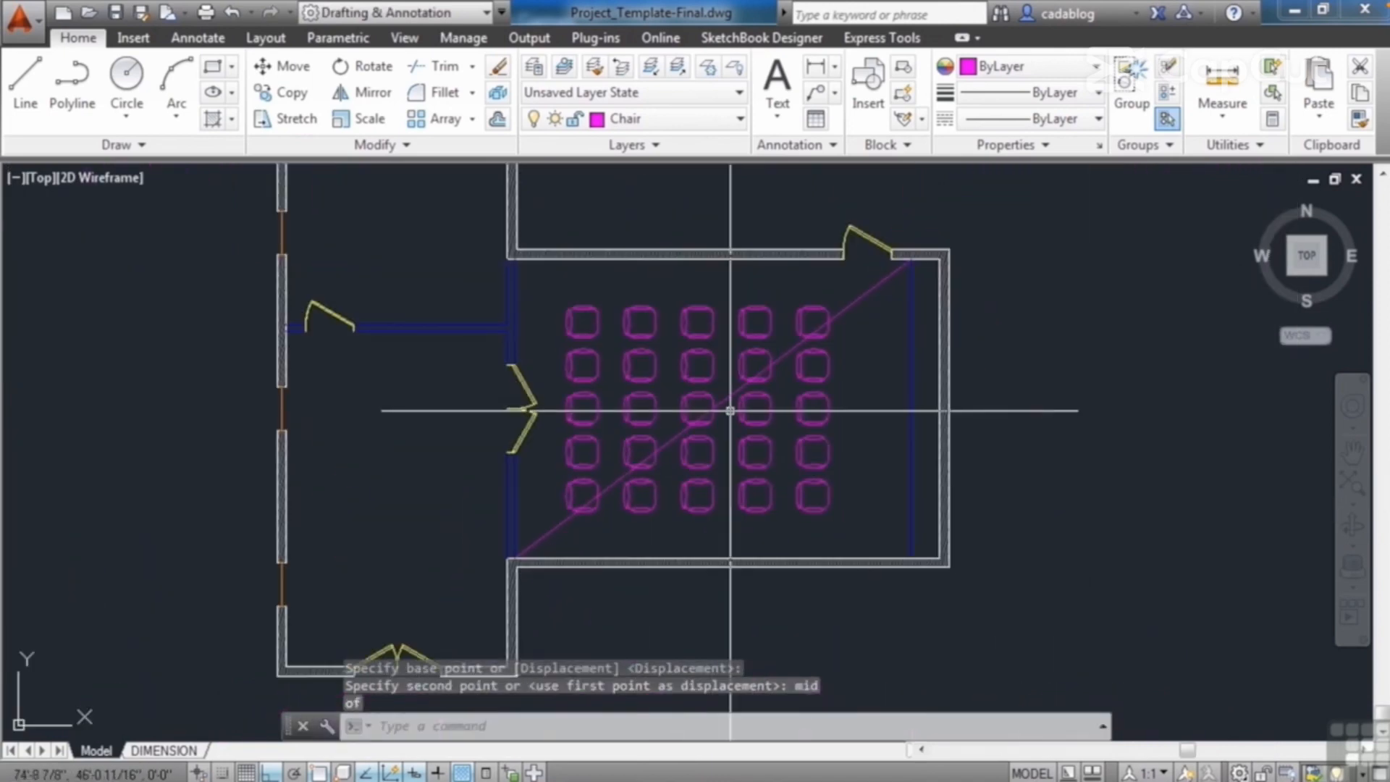
# - Erase the diagonal construction line across the large room
pyautogui.click(741, 406)
pyautogui.write('e')
pyautogui.press('Return')
pyautogui.click(845, 308)
pyautogui.press('Return')
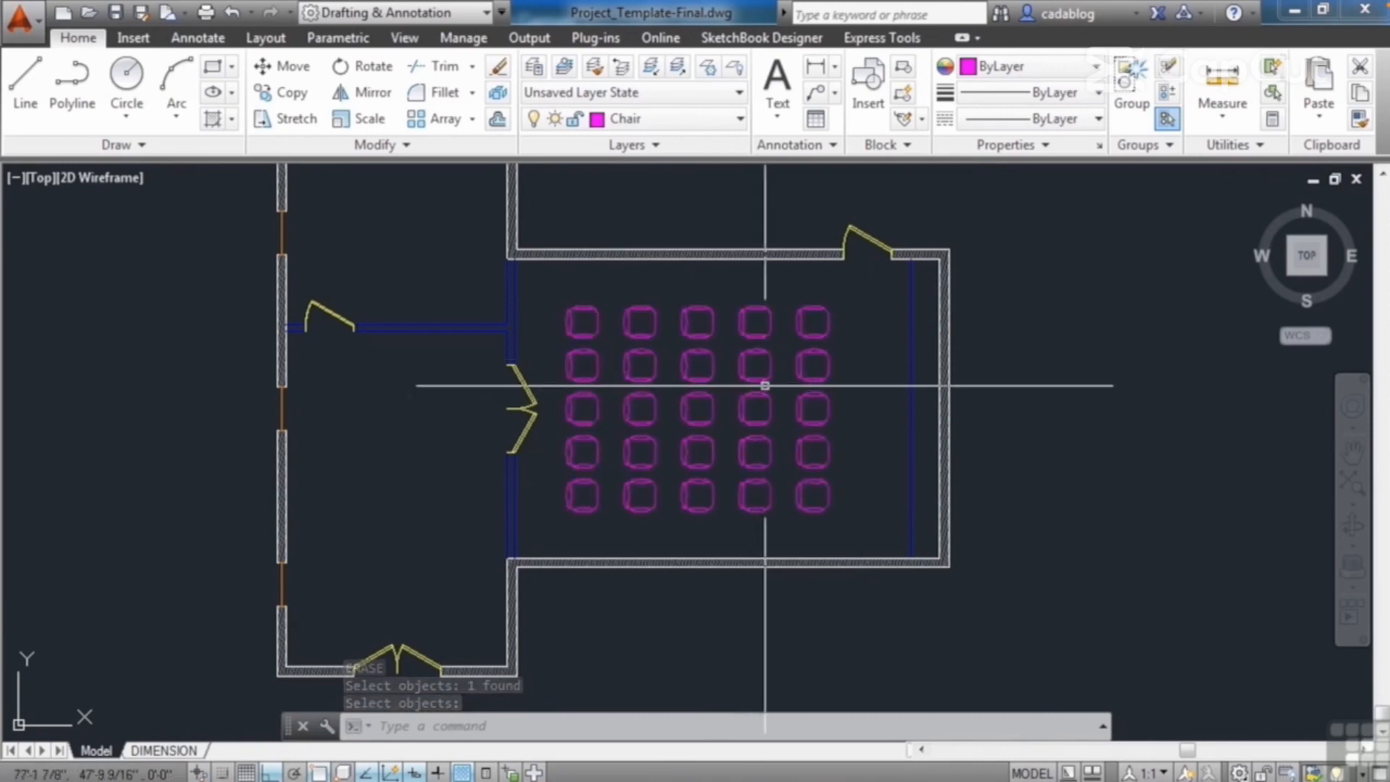
# - Make Plant the current layer
pyautogui.scroll(-2, 808, 401)
pyautogui.scroll(-2, 805, 396)
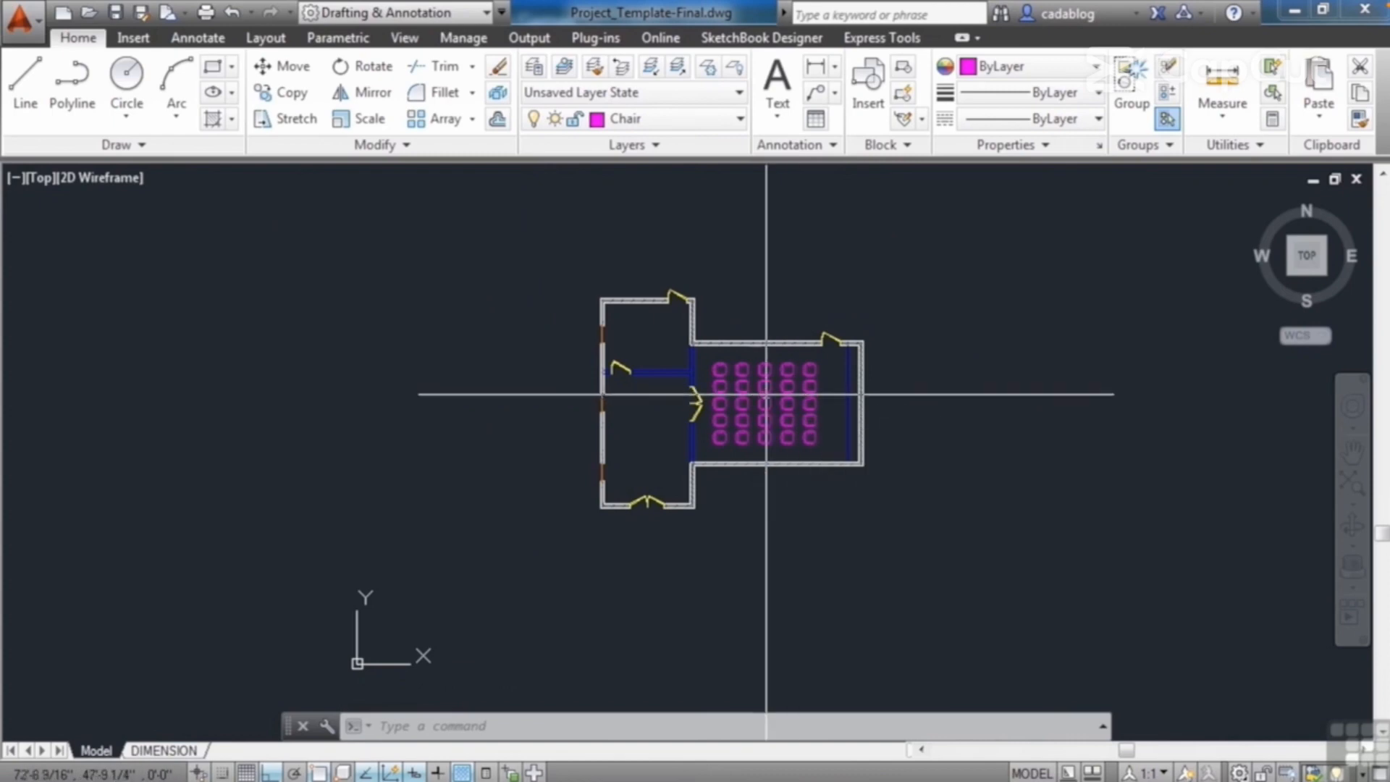
pyautogui.scroll(2, 764, 400)
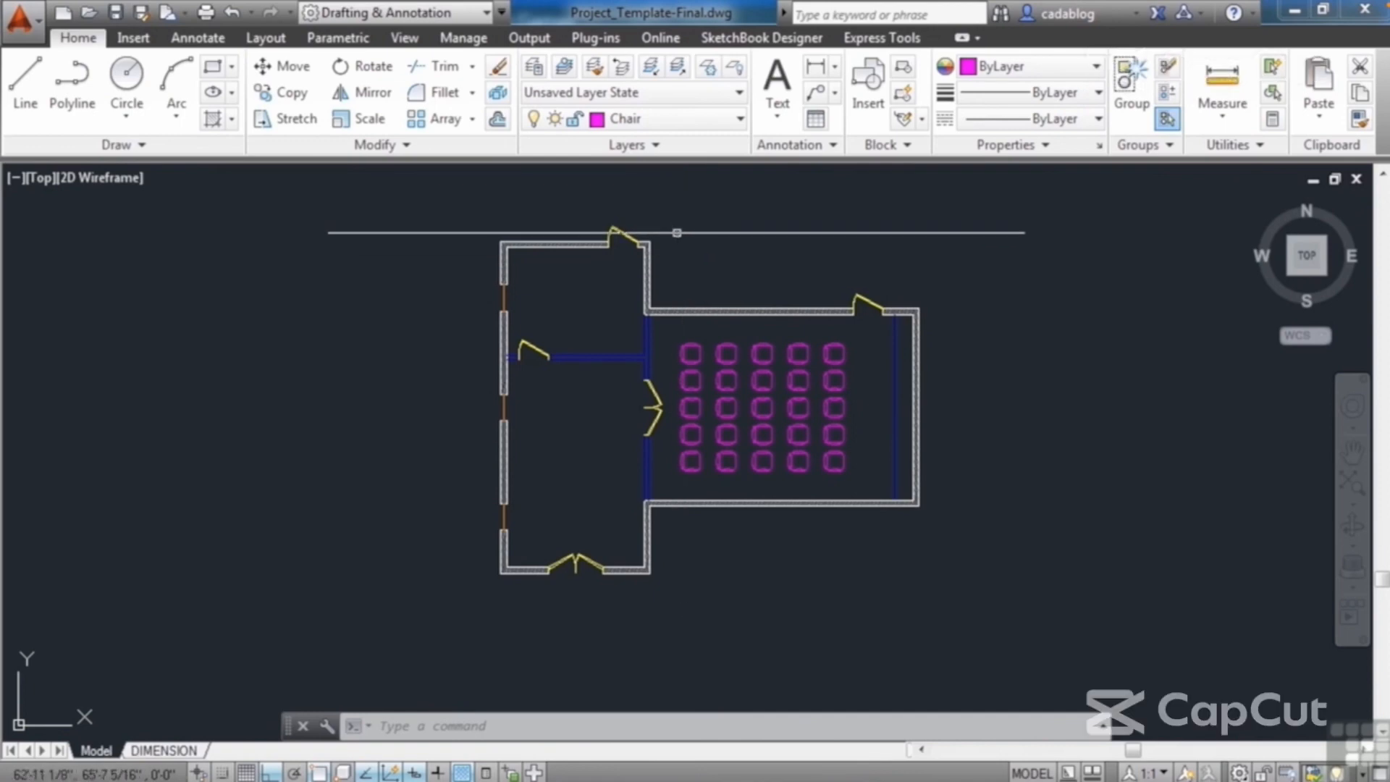
pyautogui.click(726, 123)
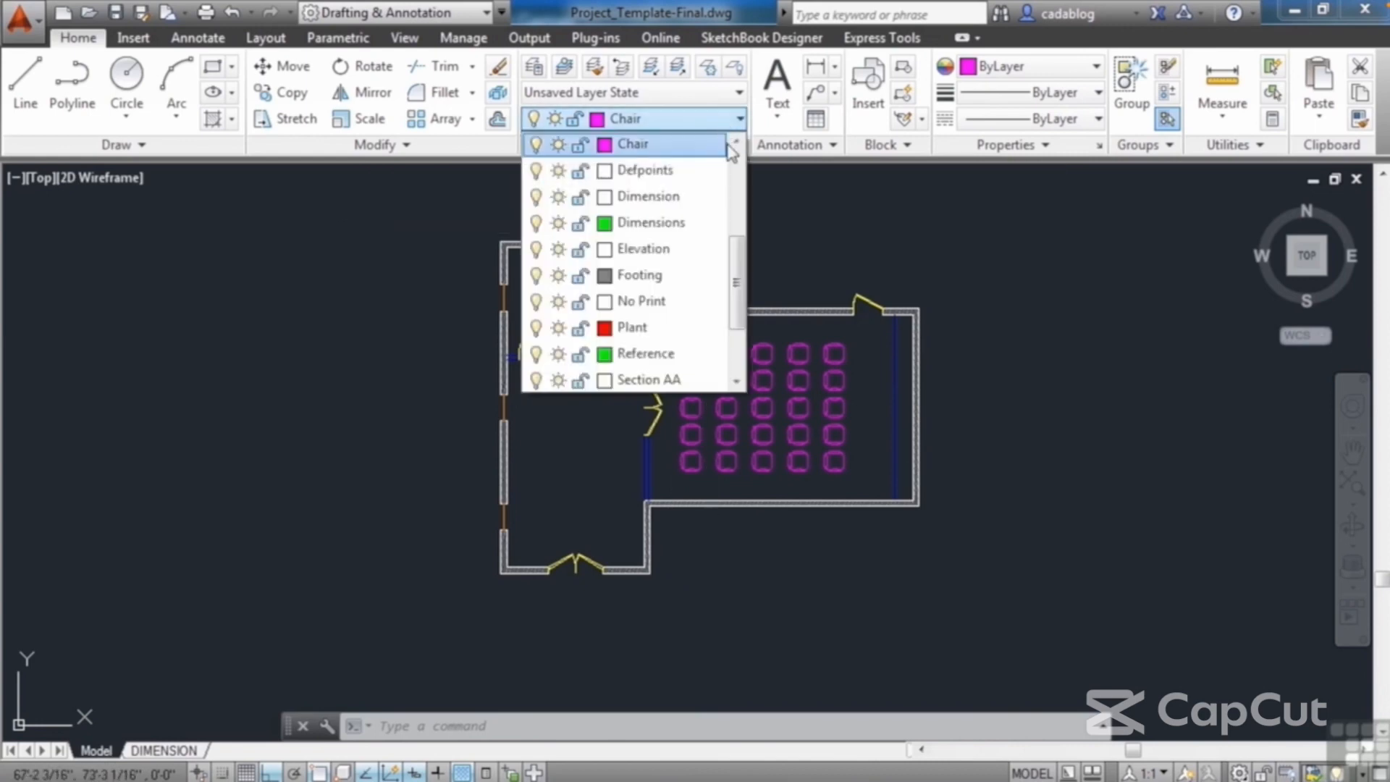
pyautogui.click(635, 328)
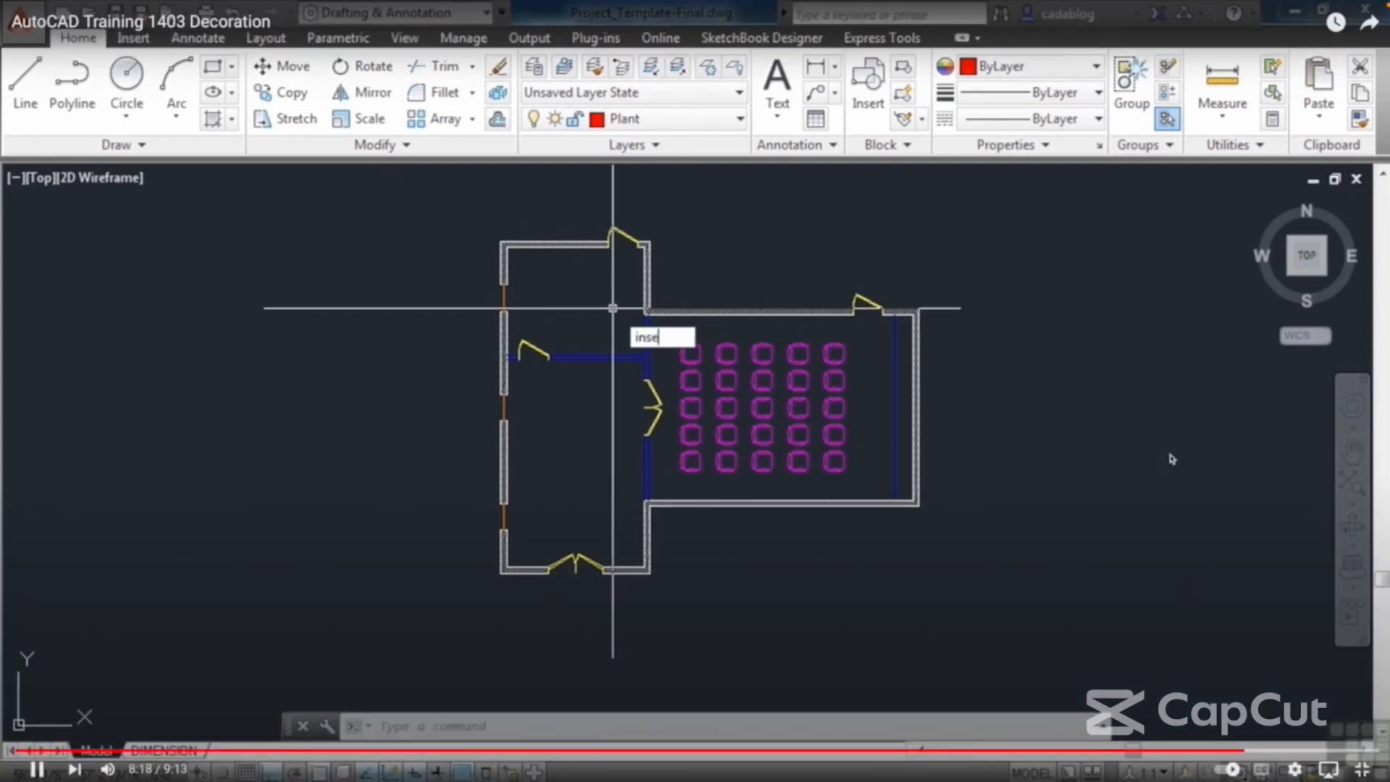
# - Insert the Plant-Big Leaf block at scale 1 outside the building, just south of the large room's southwest corner
pyautogui.press('Return')
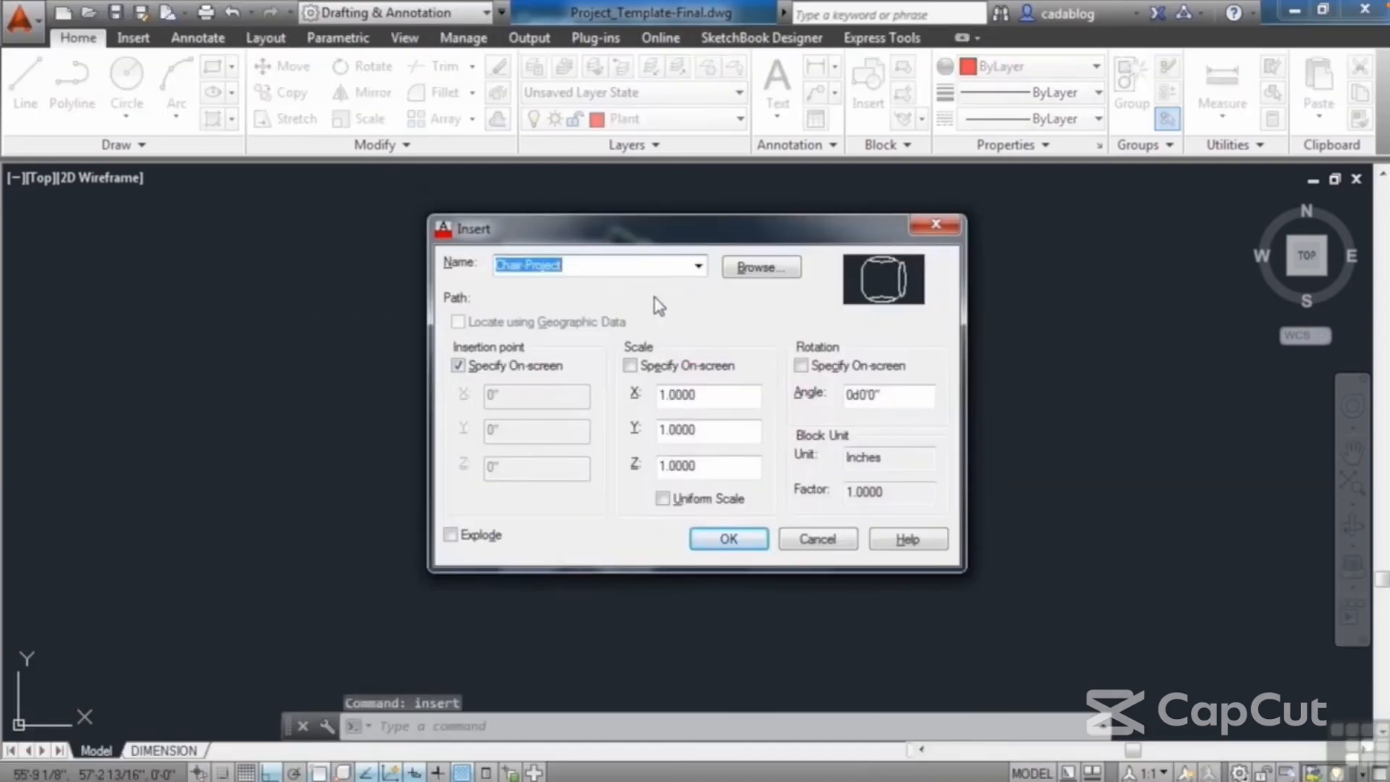
pyautogui.click(698, 268)
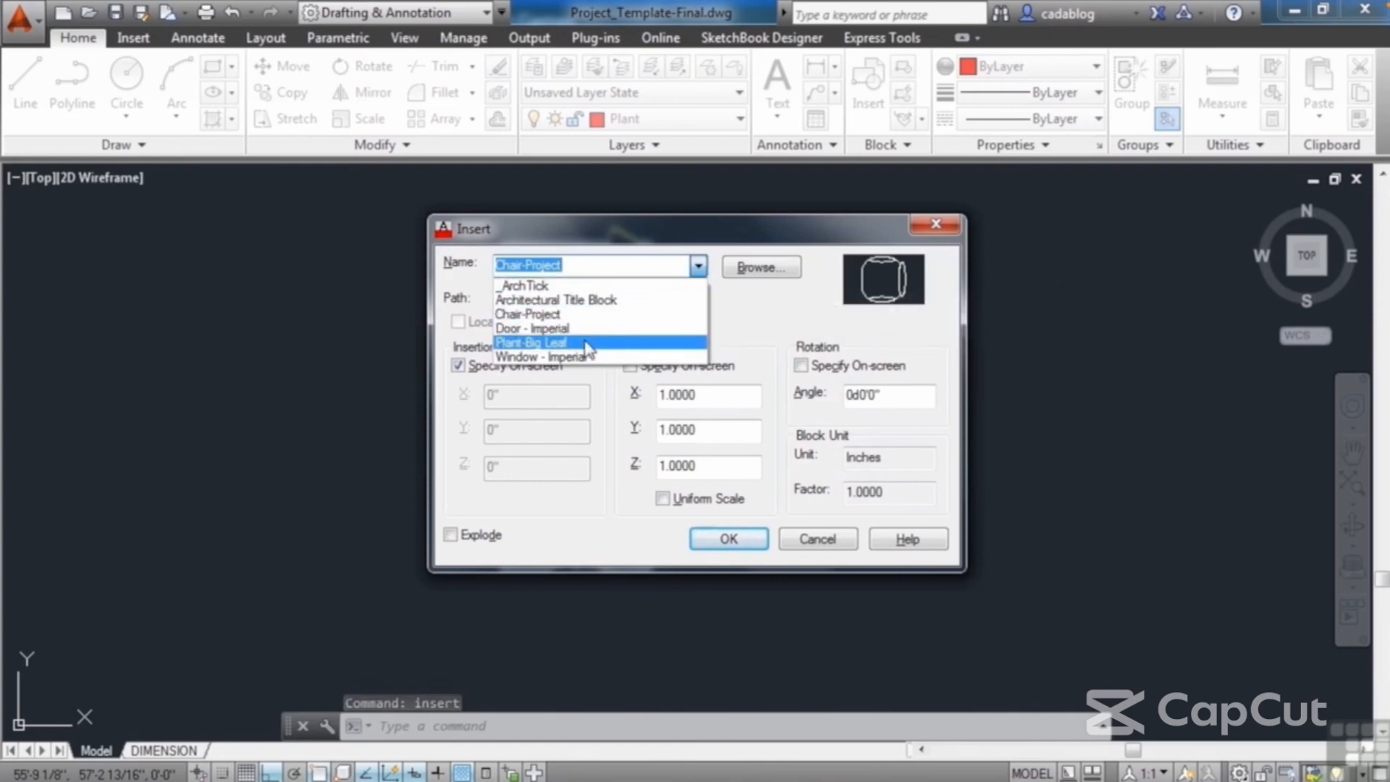
pyautogui.click(583, 345)
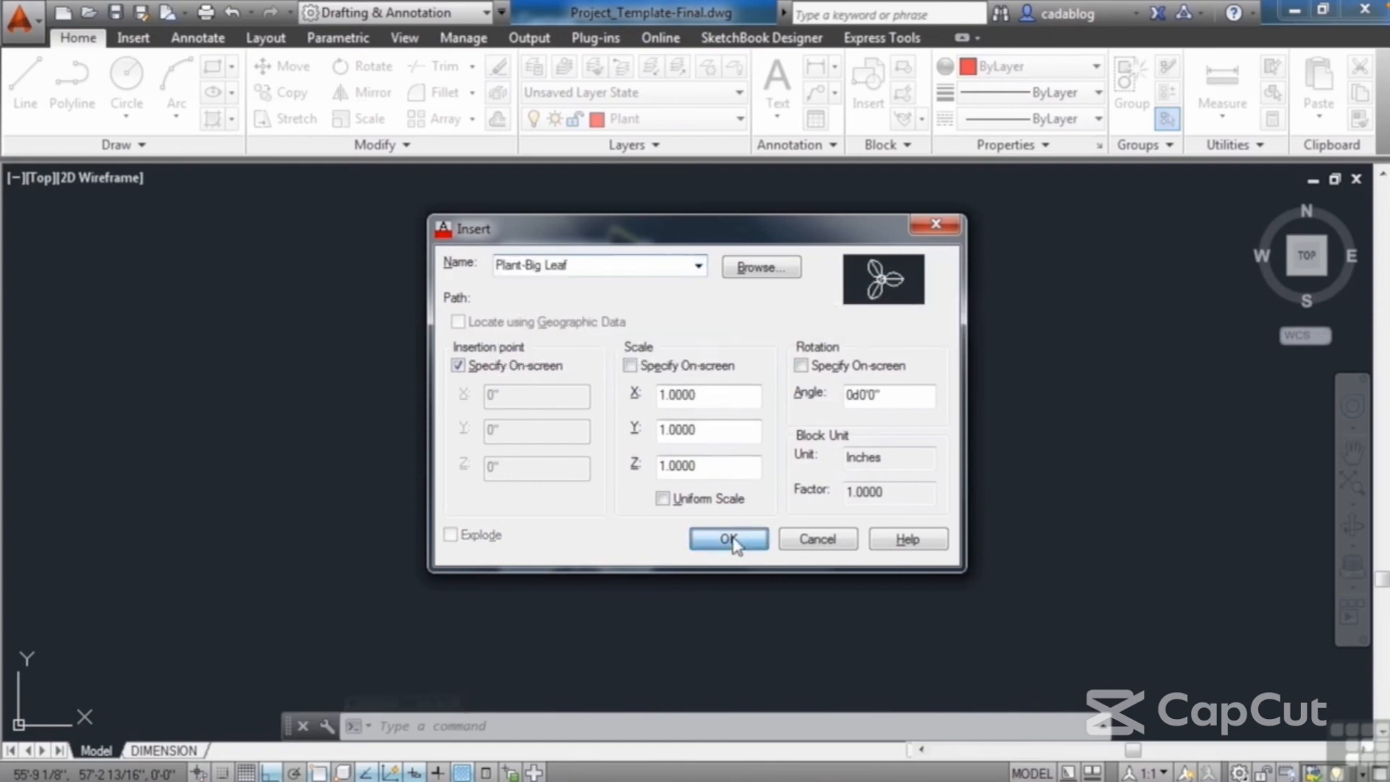
pyautogui.click(729, 540)
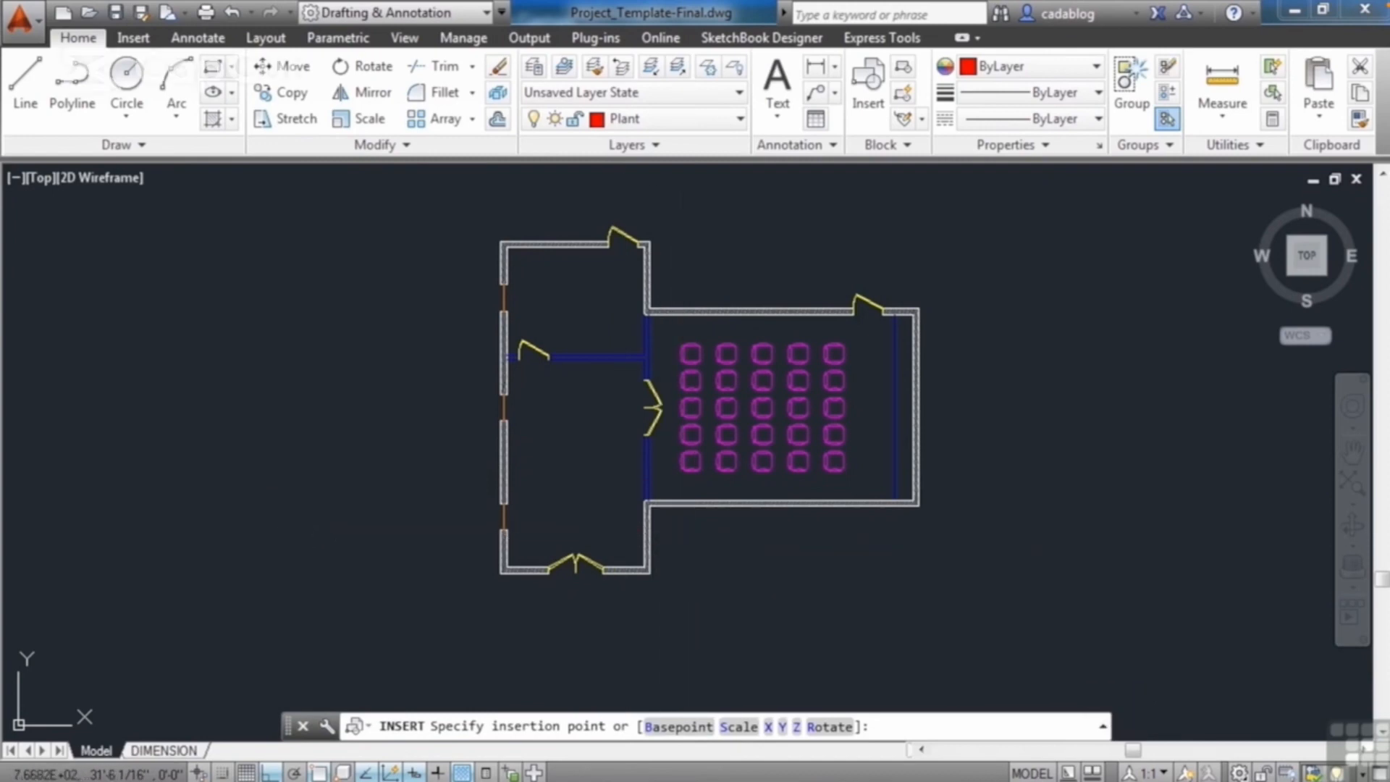
# - Copy the plant from its centre circle with ortho off, placing three copies from the large room's south side to its southeast corner
pyautogui.write('cp')
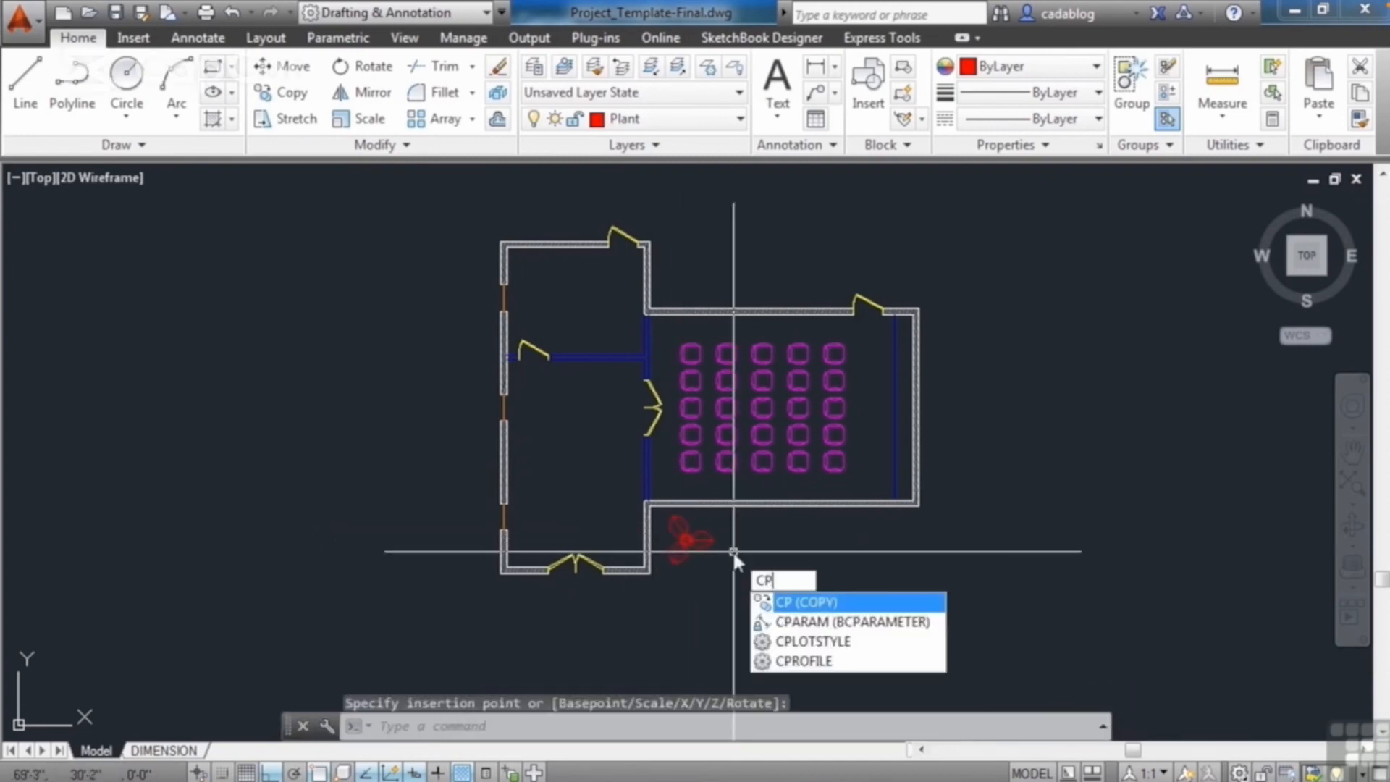
pyautogui.press('Return')
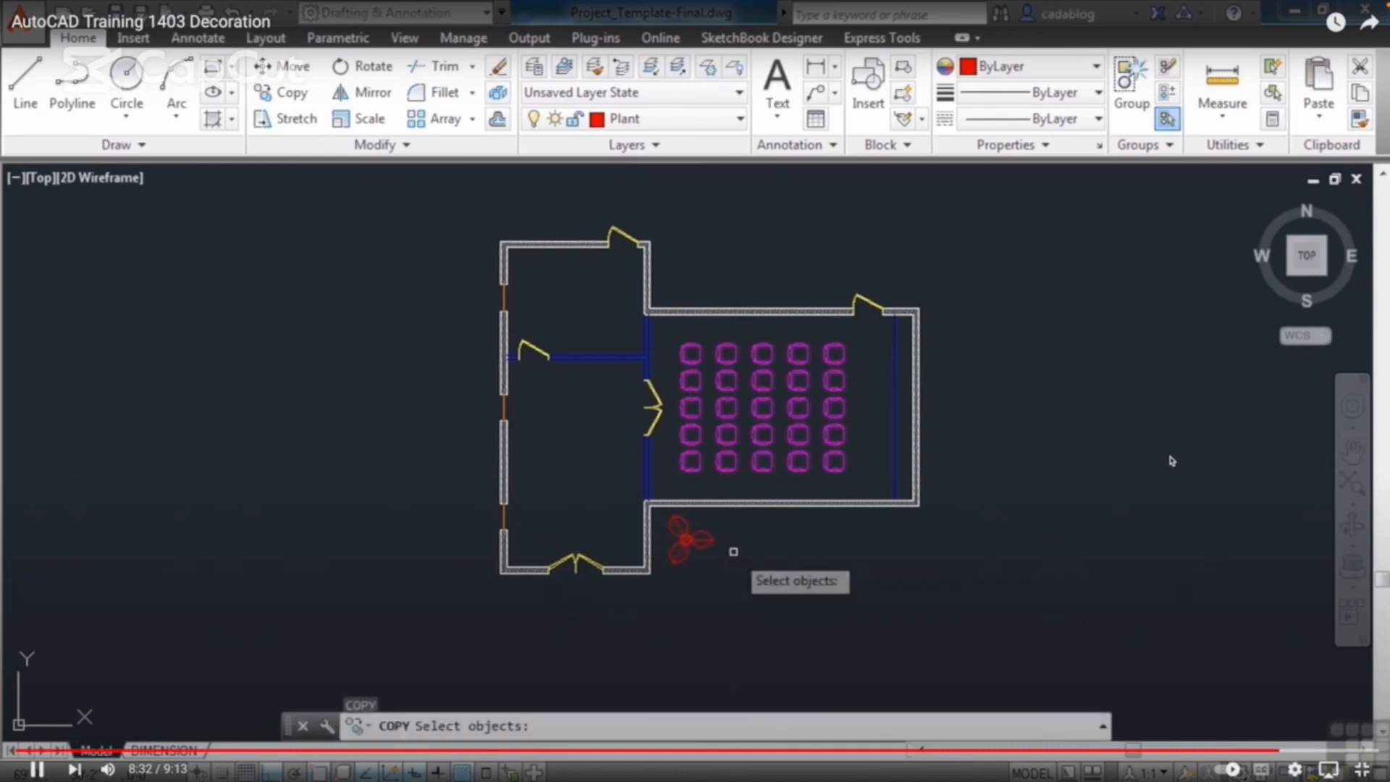
pyautogui.press('Return')
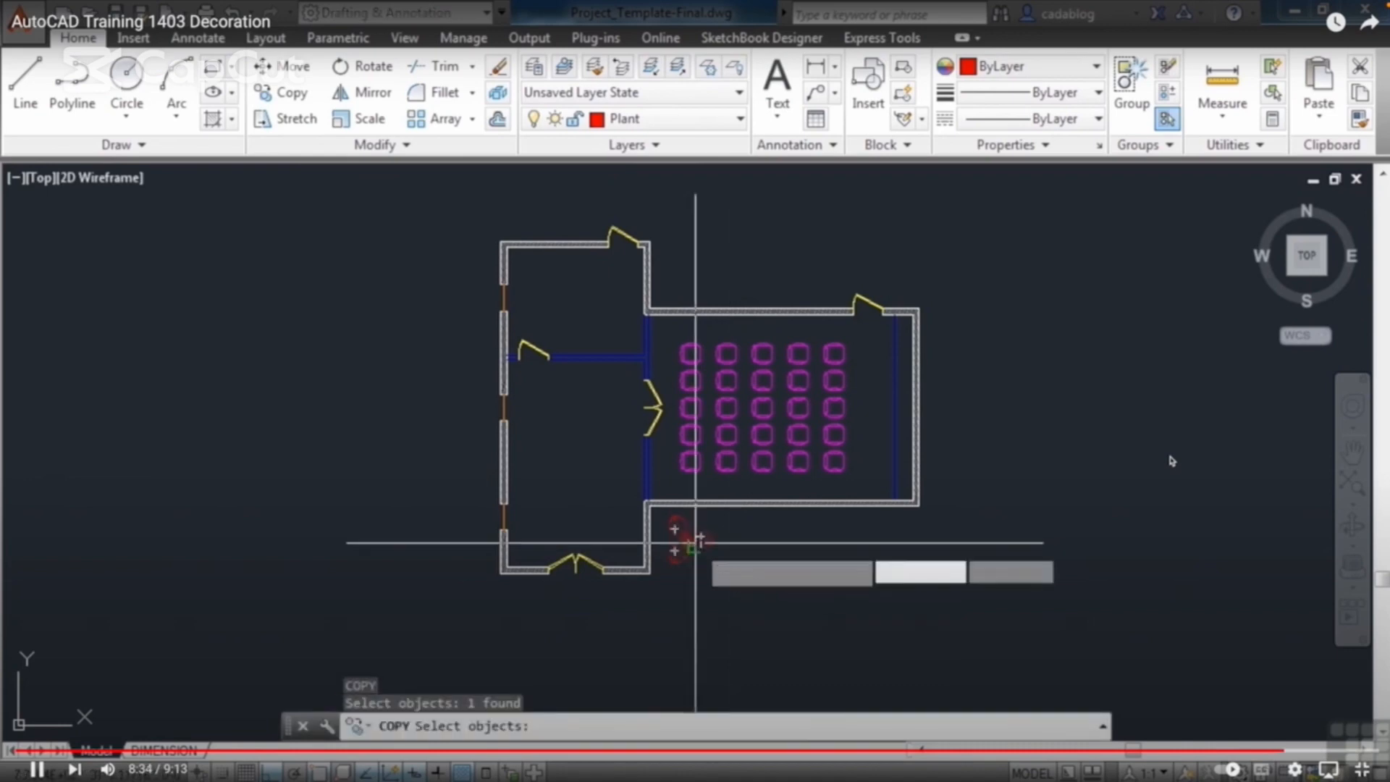
pyautogui.write('cen')
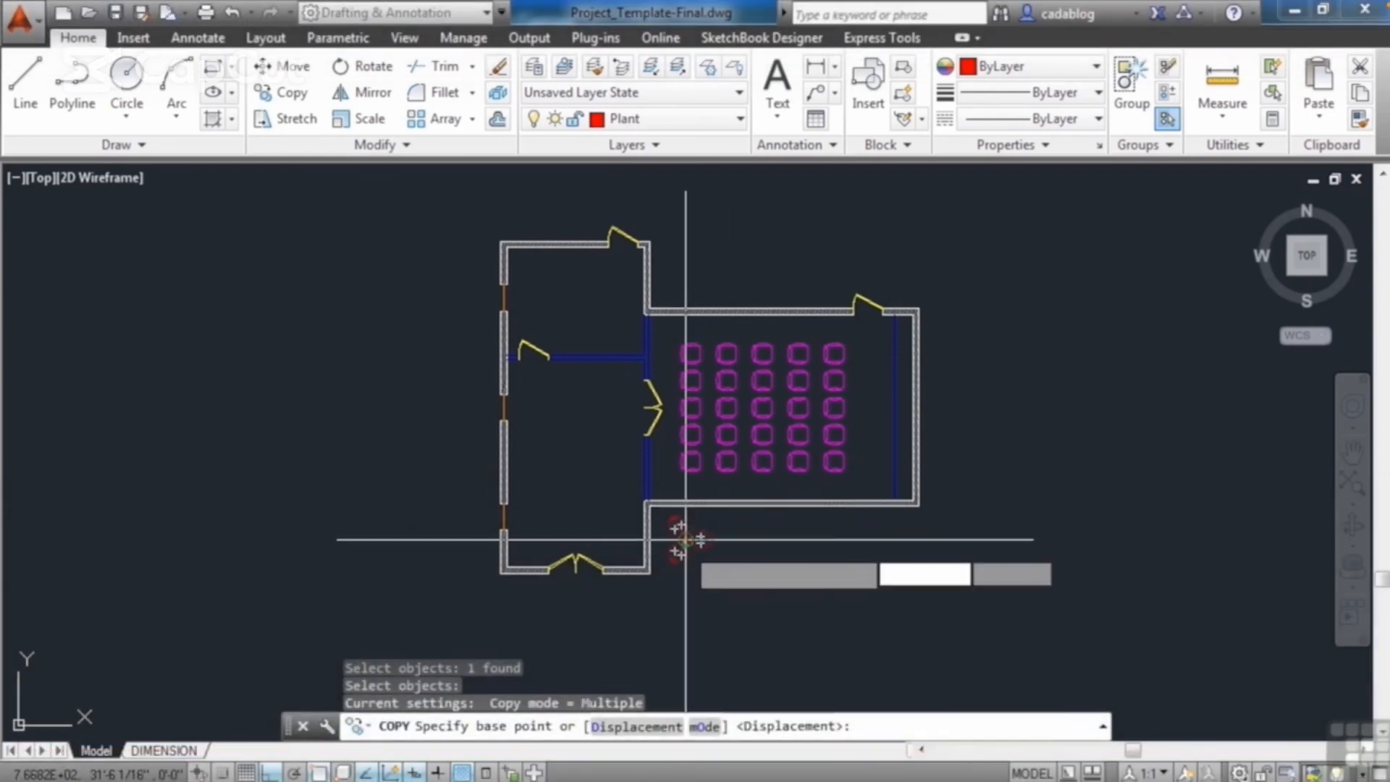
pyautogui.press('Return')
pyautogui.scroll(5, 681, 547)
pyautogui.click(682, 543)
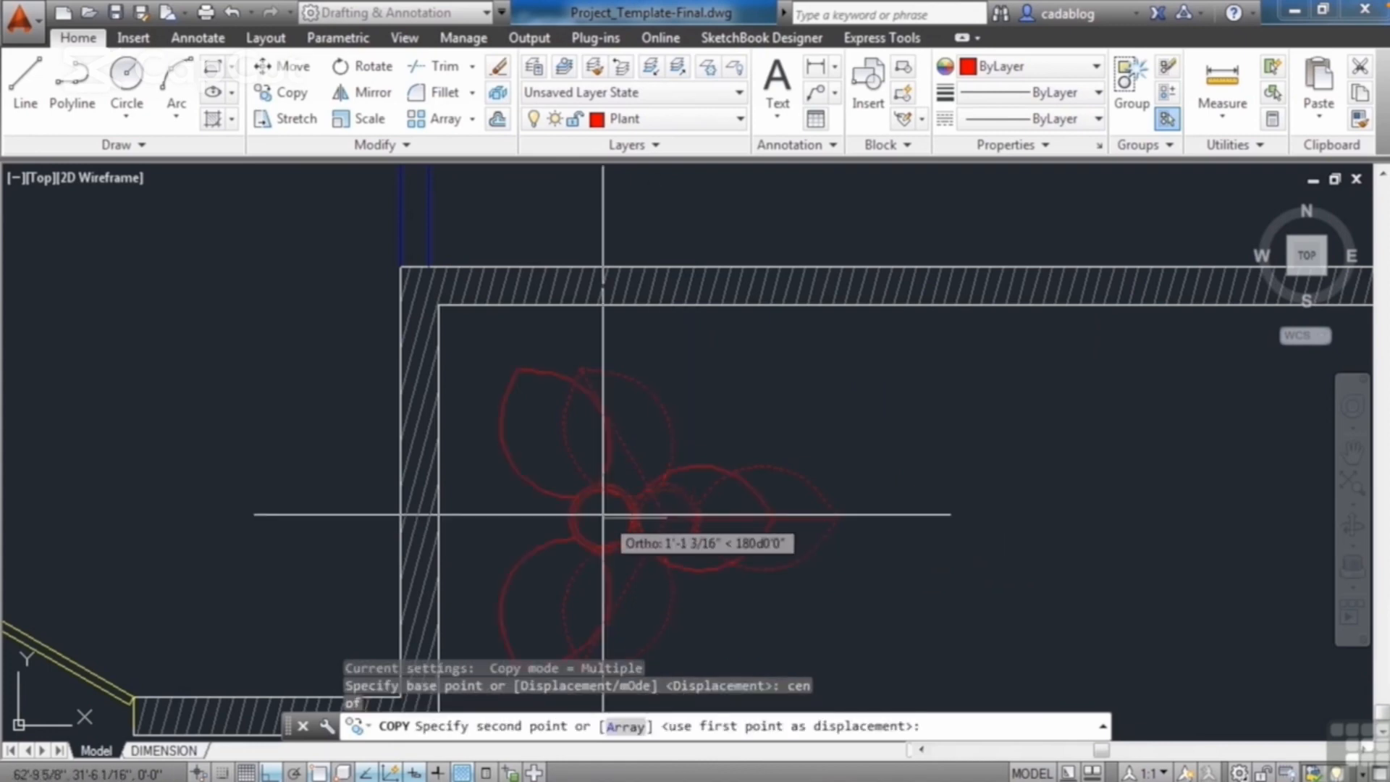
pyautogui.press('F8')
pyautogui.scroll(-4, 615, 540)
pyautogui.scroll(2, 593, 554)
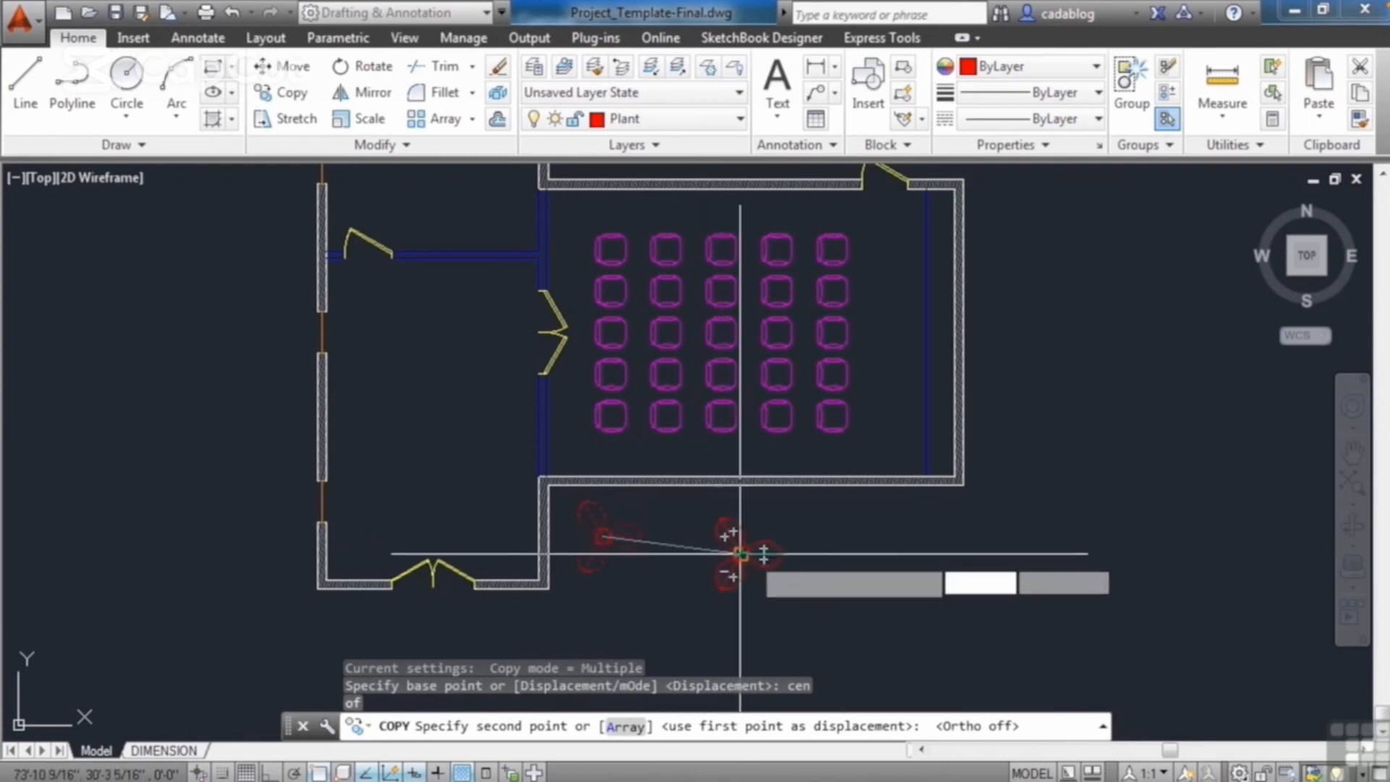
pyautogui.click(740, 553)
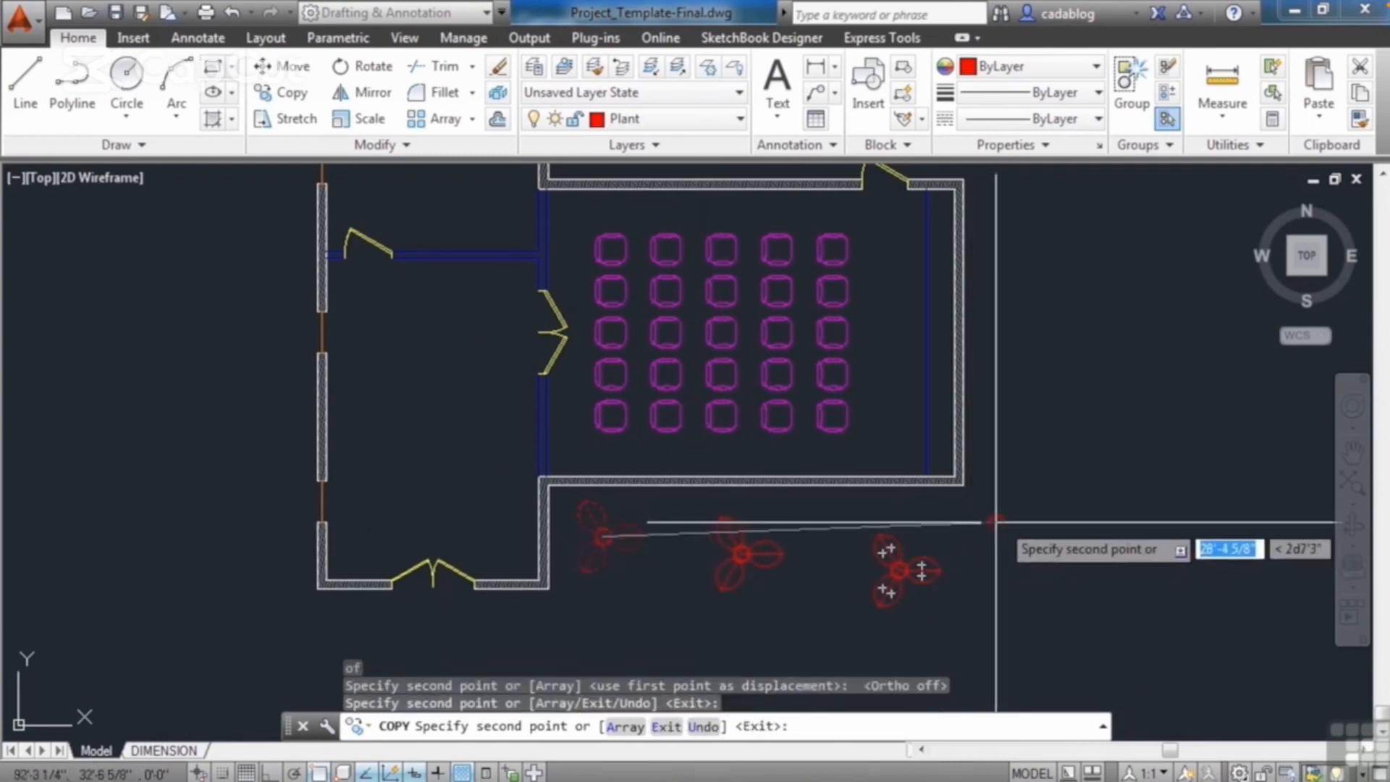
pyautogui.click(1033, 497)
# - Place three more plant copies east of the large room, outside its northeast corner and along its north wall
pyautogui.scroll(-3, 1035, 492)
pyautogui.scroll(1, 1043, 434)
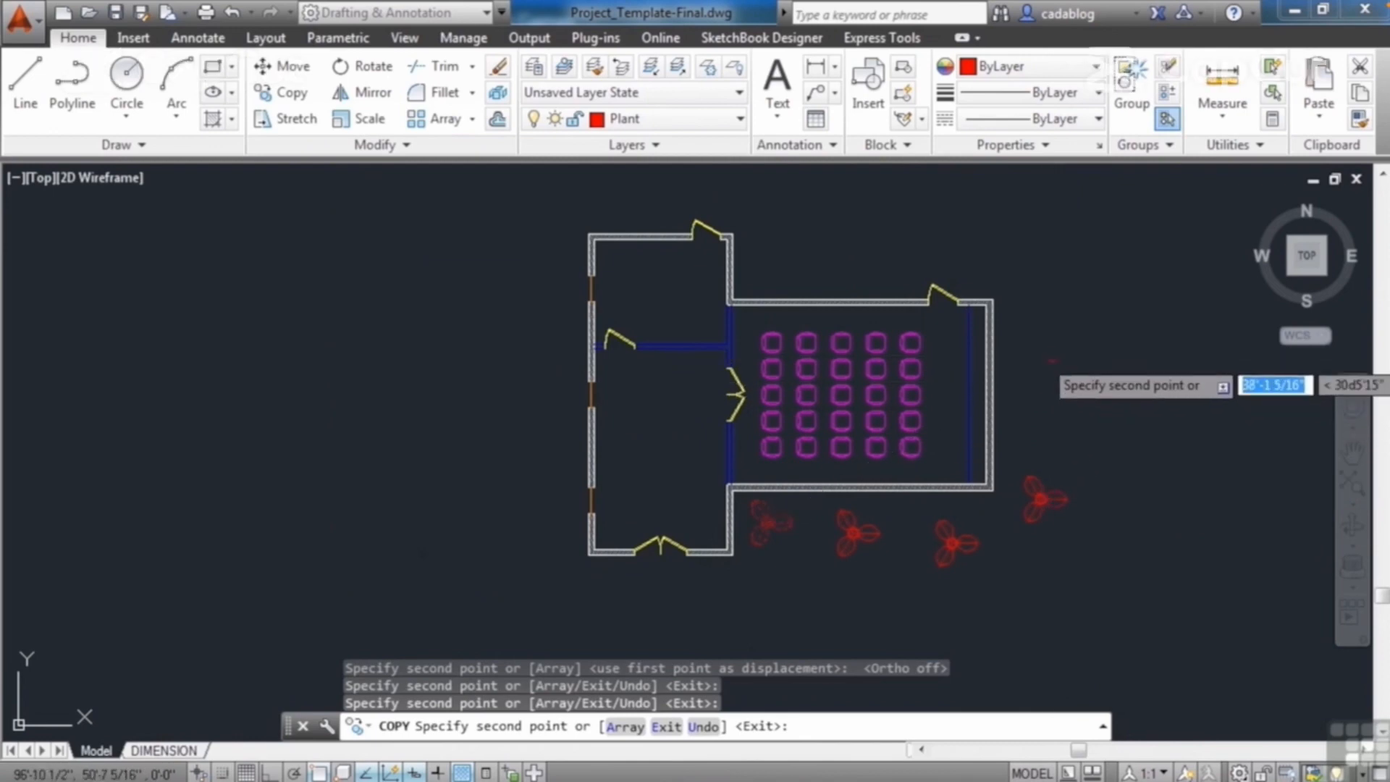
pyautogui.click(1055, 357)
pyautogui.click(1004, 246)
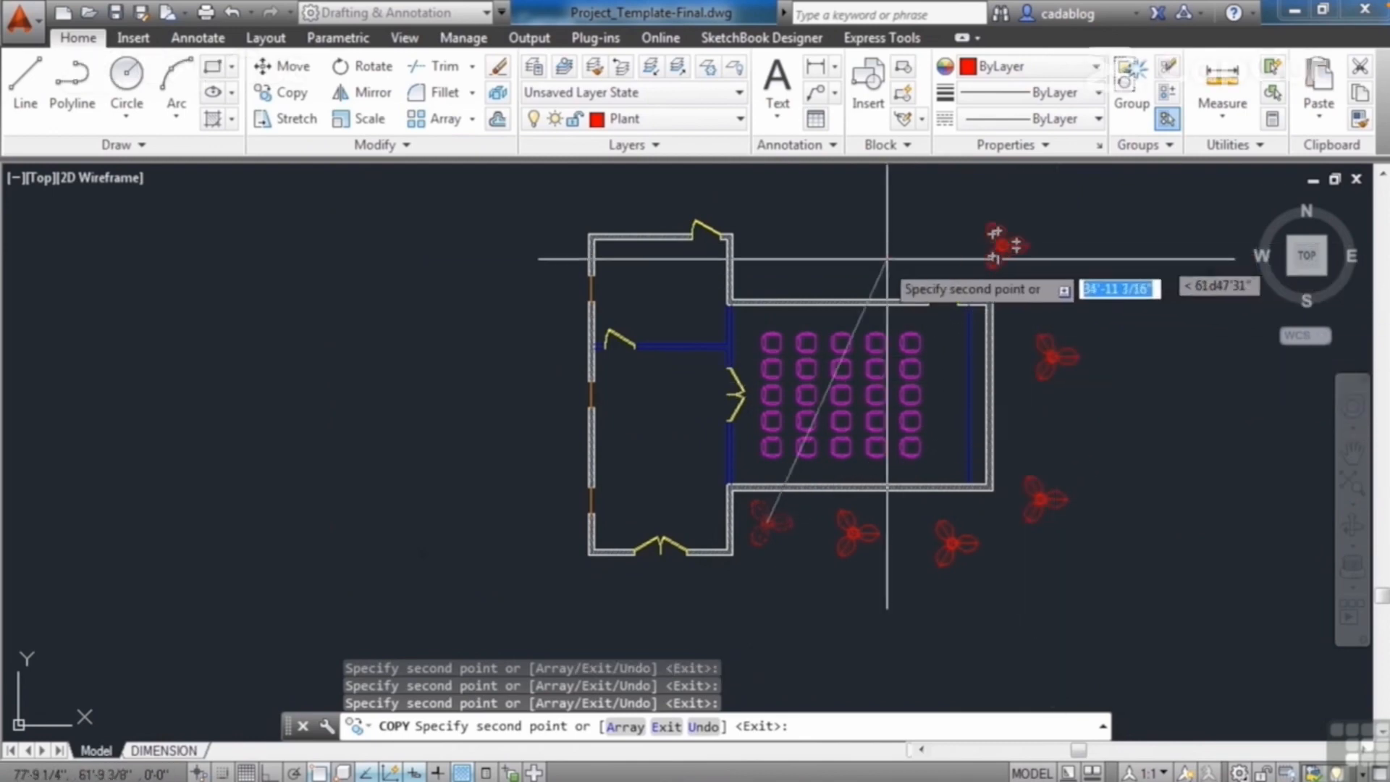
pyautogui.click(844, 260)
pyautogui.moveTo(800, 248); pyautogui.dragTo(810, 323, button='middle')
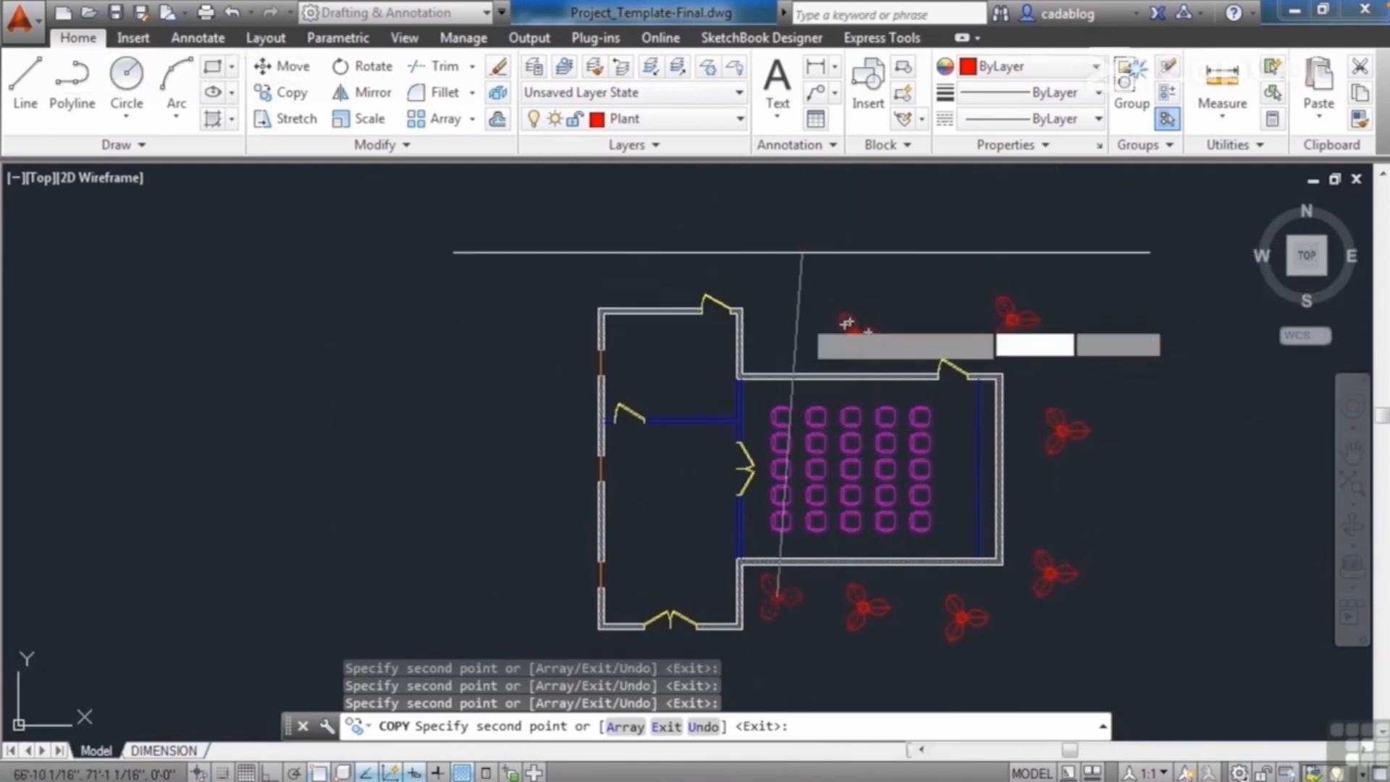
# - Place the remaining plant copies around the west wing's north, west and south sides, then finish copying
pyautogui.click(686, 258)
pyautogui.click(532, 296)
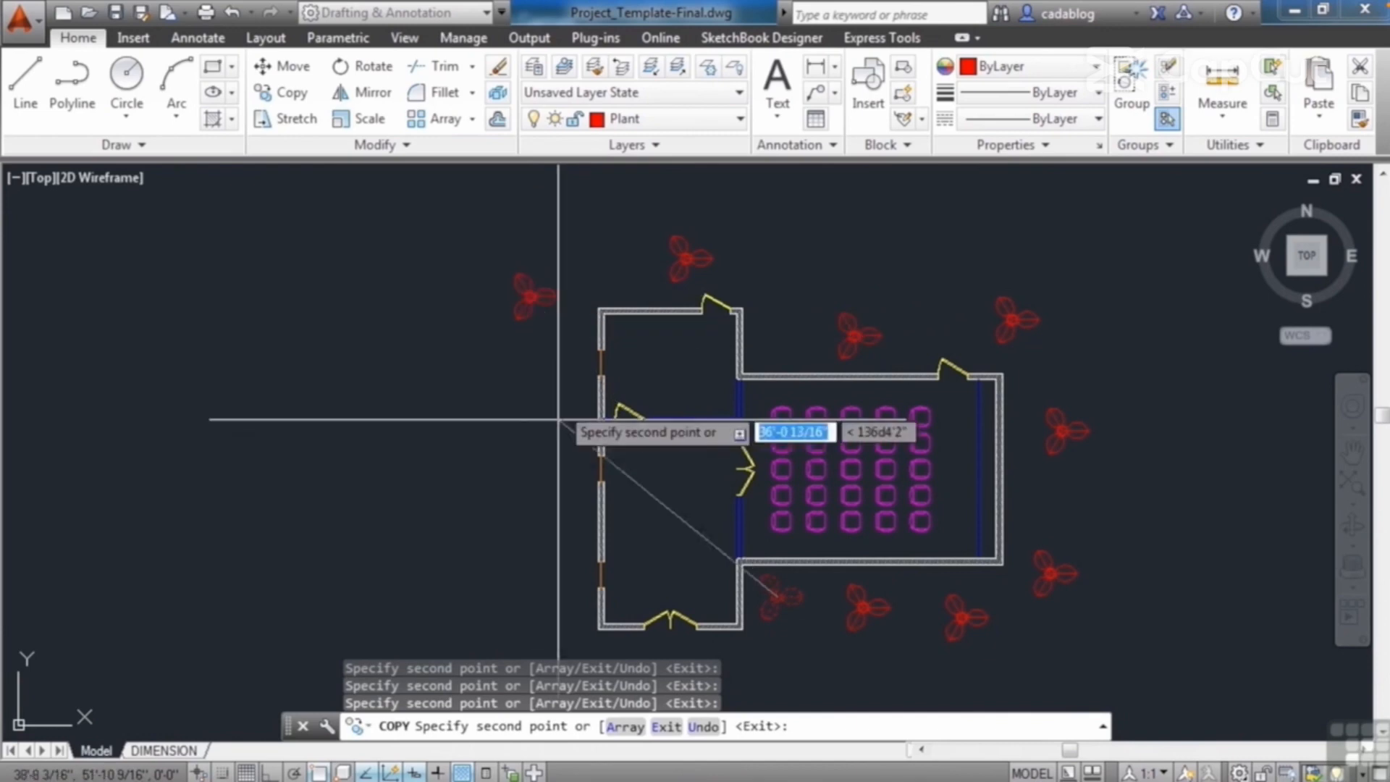
pyautogui.click(532, 467)
pyautogui.moveTo(533, 467); pyautogui.dragTo(559, 323, button='middle')
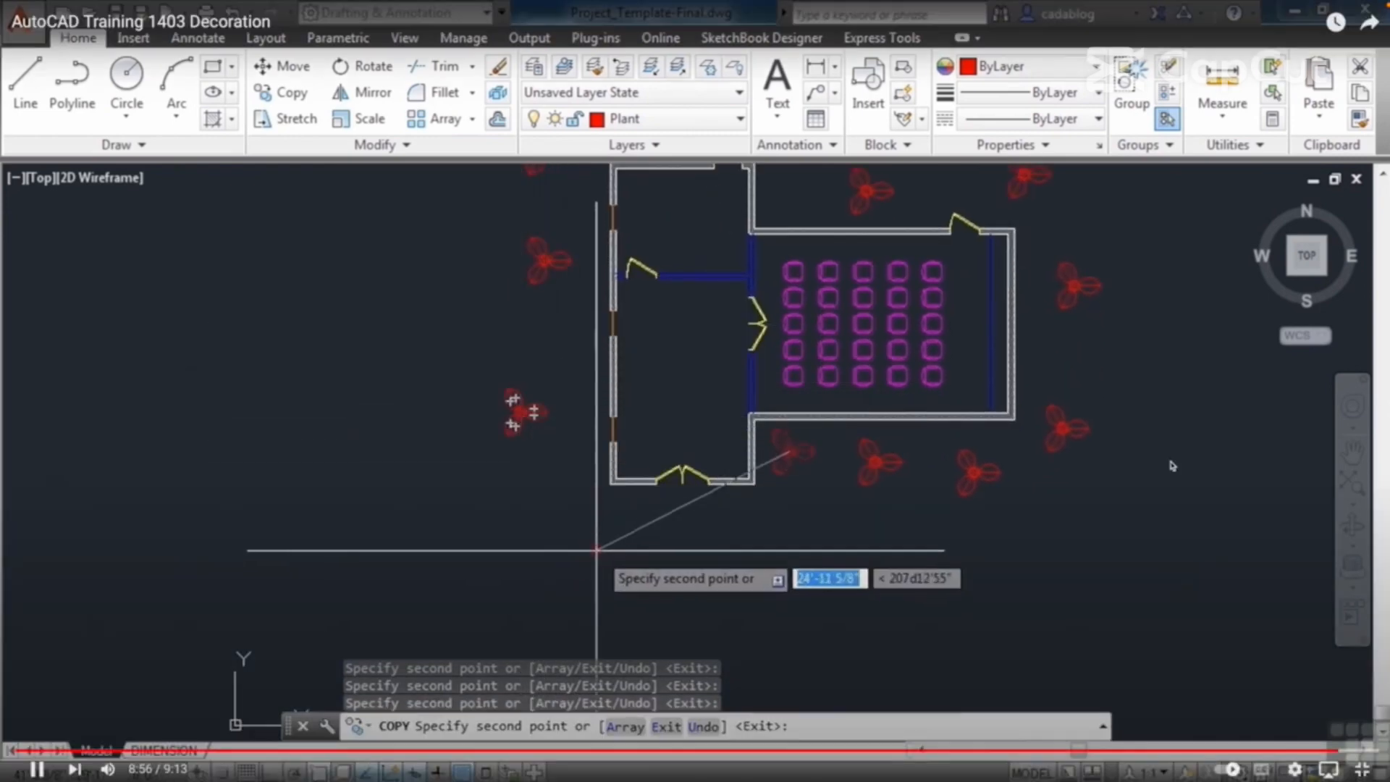
pyautogui.click(605, 522)
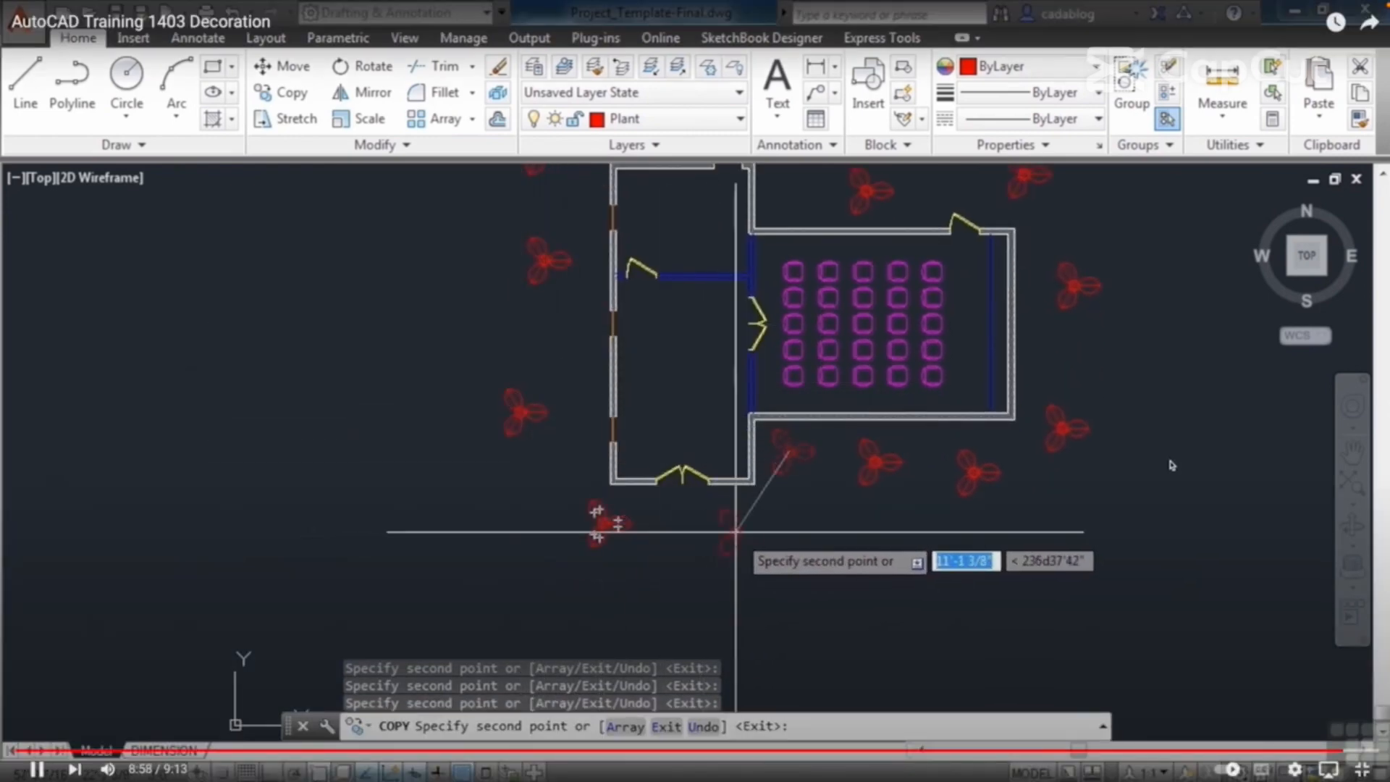
pyautogui.click(735, 532)
pyautogui.scroll(-2, 680, 516)
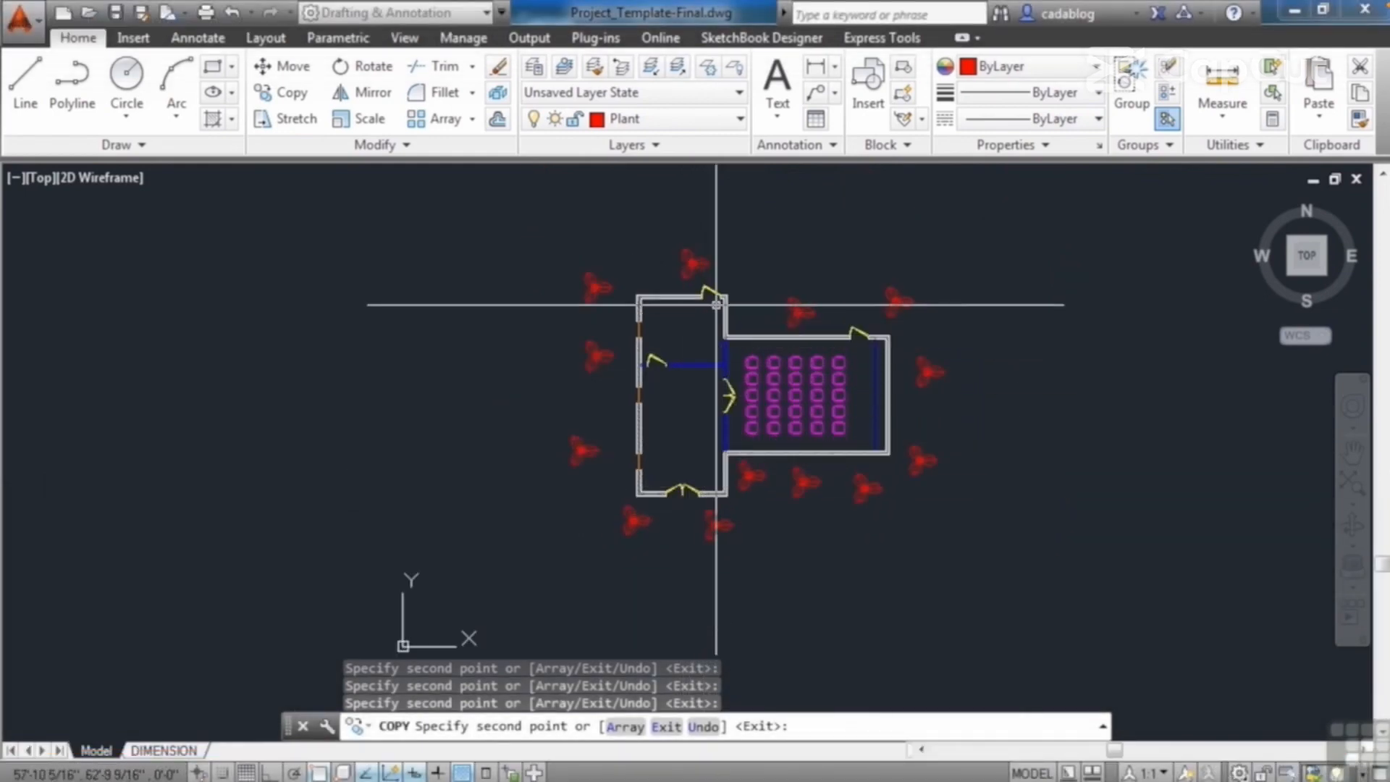
pyautogui.press('Return')
# - Move the plant north of the west wing a little farther west, away from the north door
pyautogui.write('m')
pyautogui.press('Return')
pyautogui.scroll(4, 724, 318)
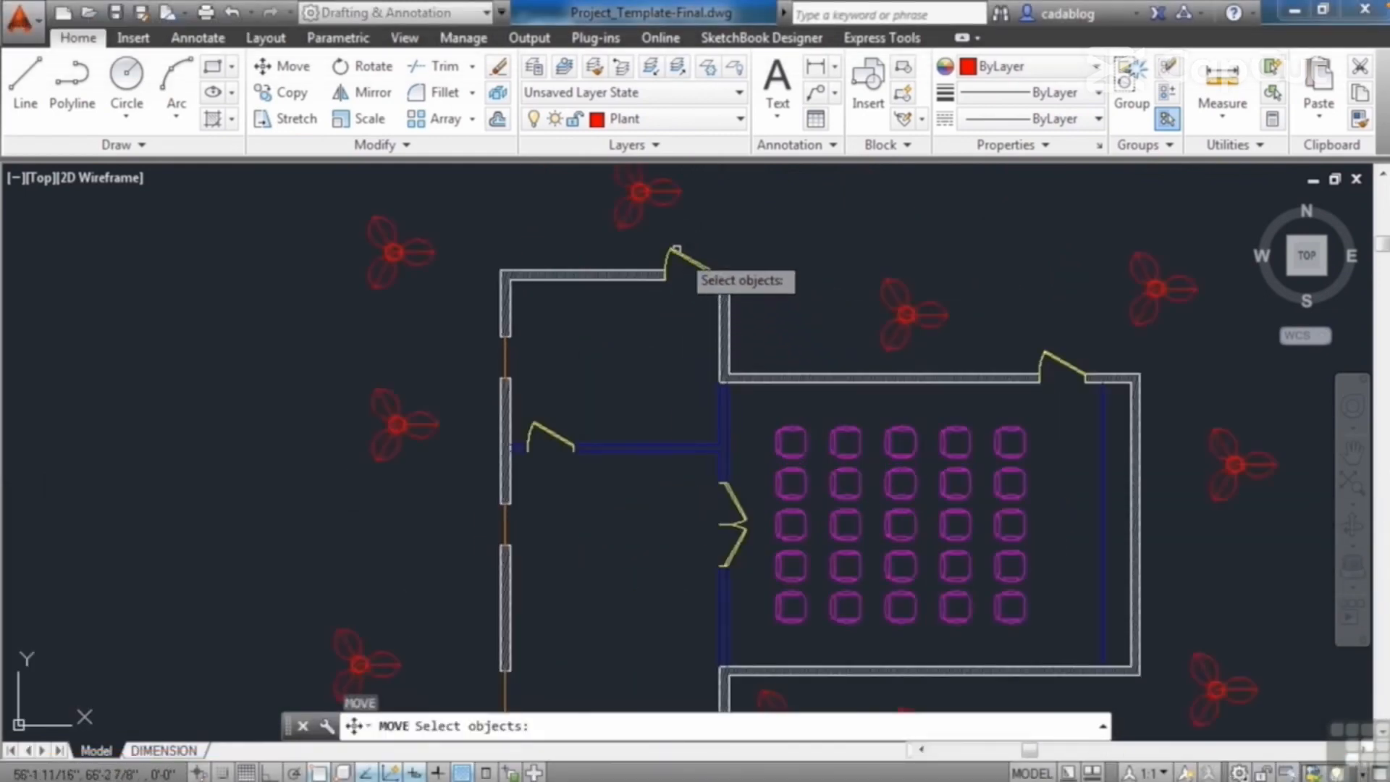
pyautogui.click(649, 201)
pyautogui.press('Return')
pyautogui.click(640, 192)
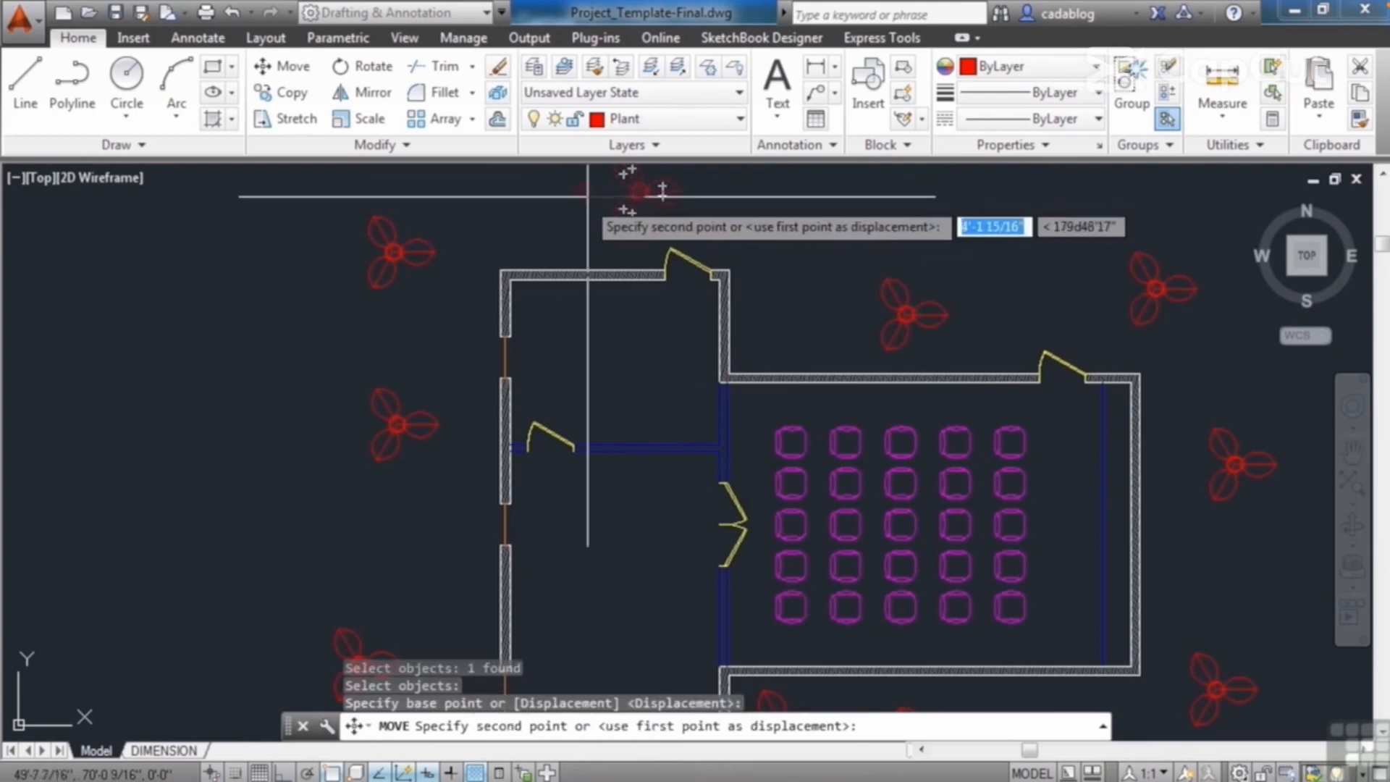
pyautogui.click(580, 207)
pyautogui.scroll(-4, 545, 375)
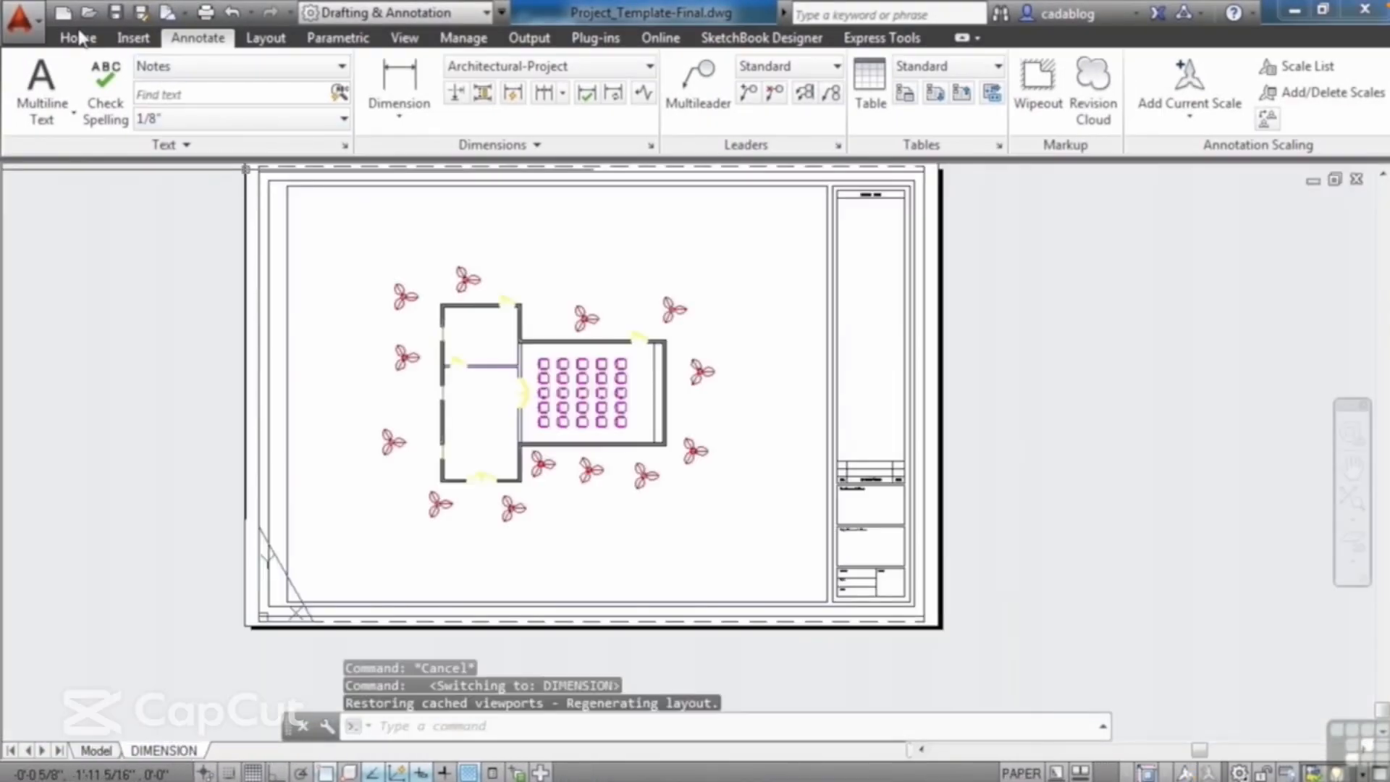
# - Make Text the current layer in the DIMENSION layout
pyautogui.click(79, 38)
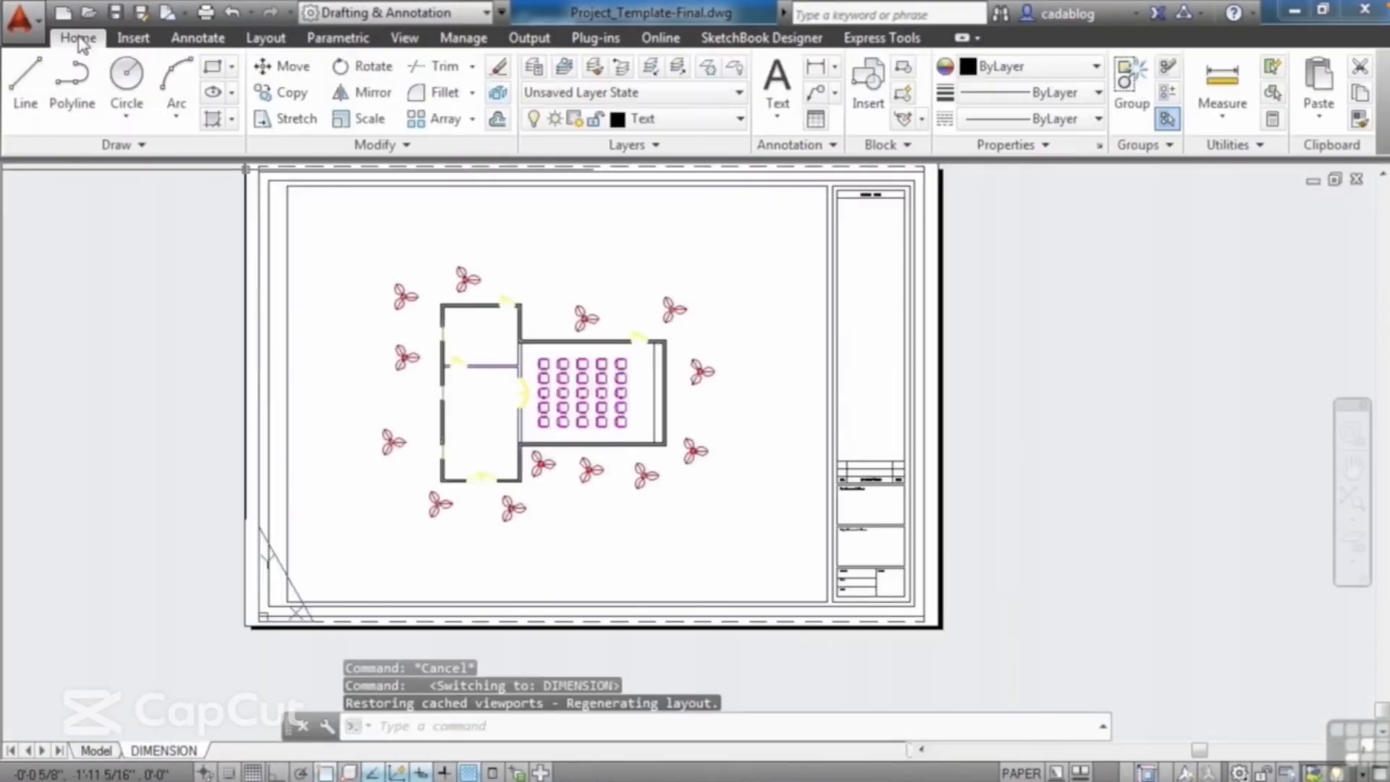
pyautogui.click(737, 118)
pyautogui.moveTo(746, 332)
pyautogui.mouseDown()
pyautogui.moveTo(748, 242)
pyautogui.moveTo(749, 344)
pyautogui.mouseUp()
pyautogui.click(671, 303)
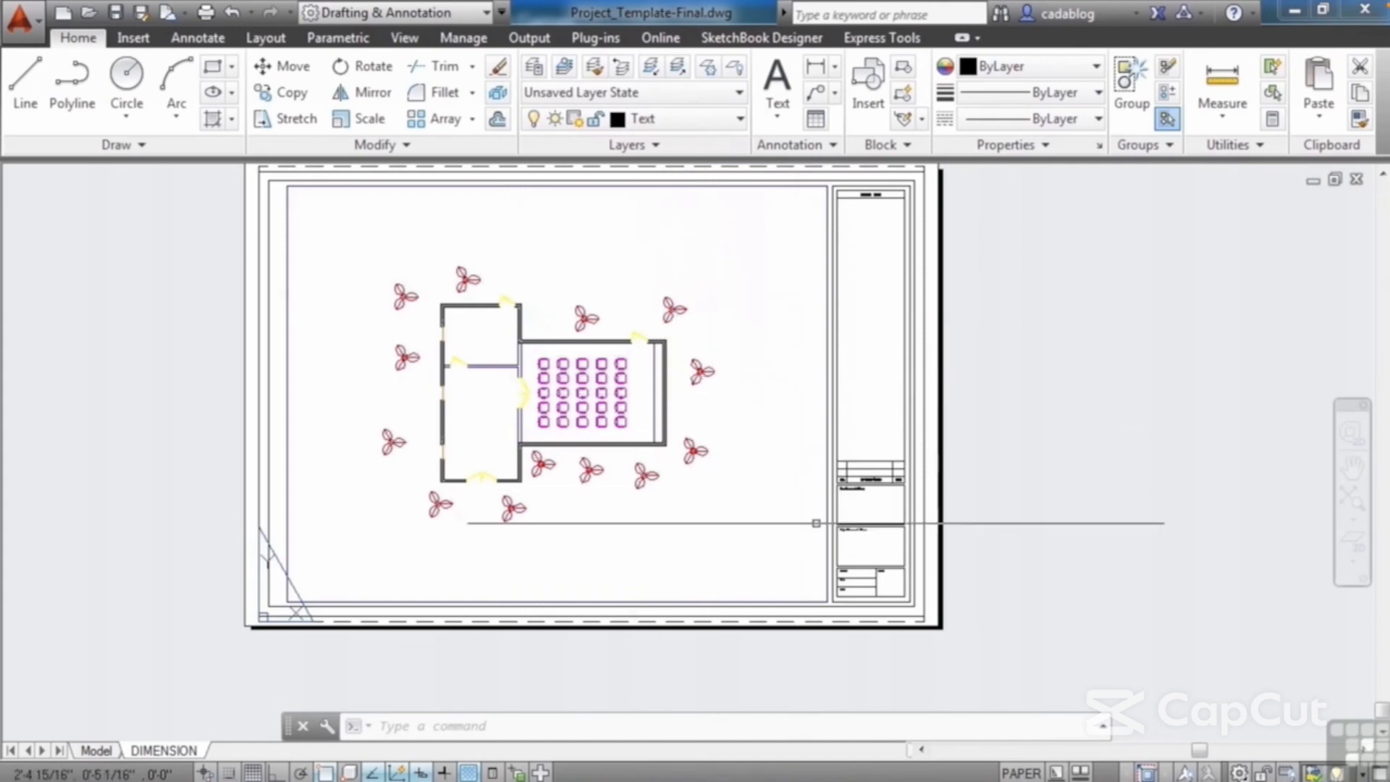
pyautogui.scroll(5, 868, 548)
pyautogui.moveTo(876, 546); pyautogui.dragTo(791, 471, button='middle')
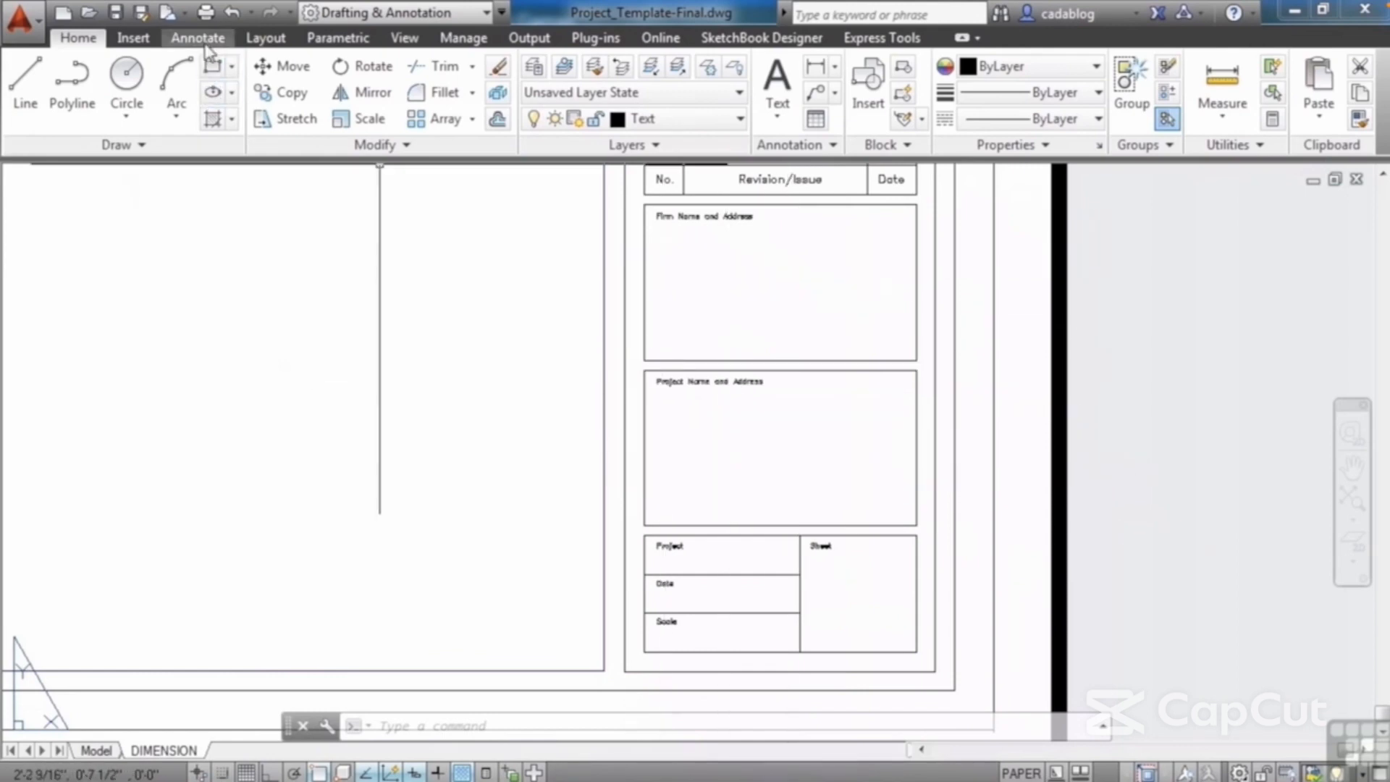
# - Add the multiline text MOVIE HOUSE in the Project Name and Address box, in a text frame about 3 1/16" wide
pyautogui.click(198, 37)
pyautogui.click(43, 93)
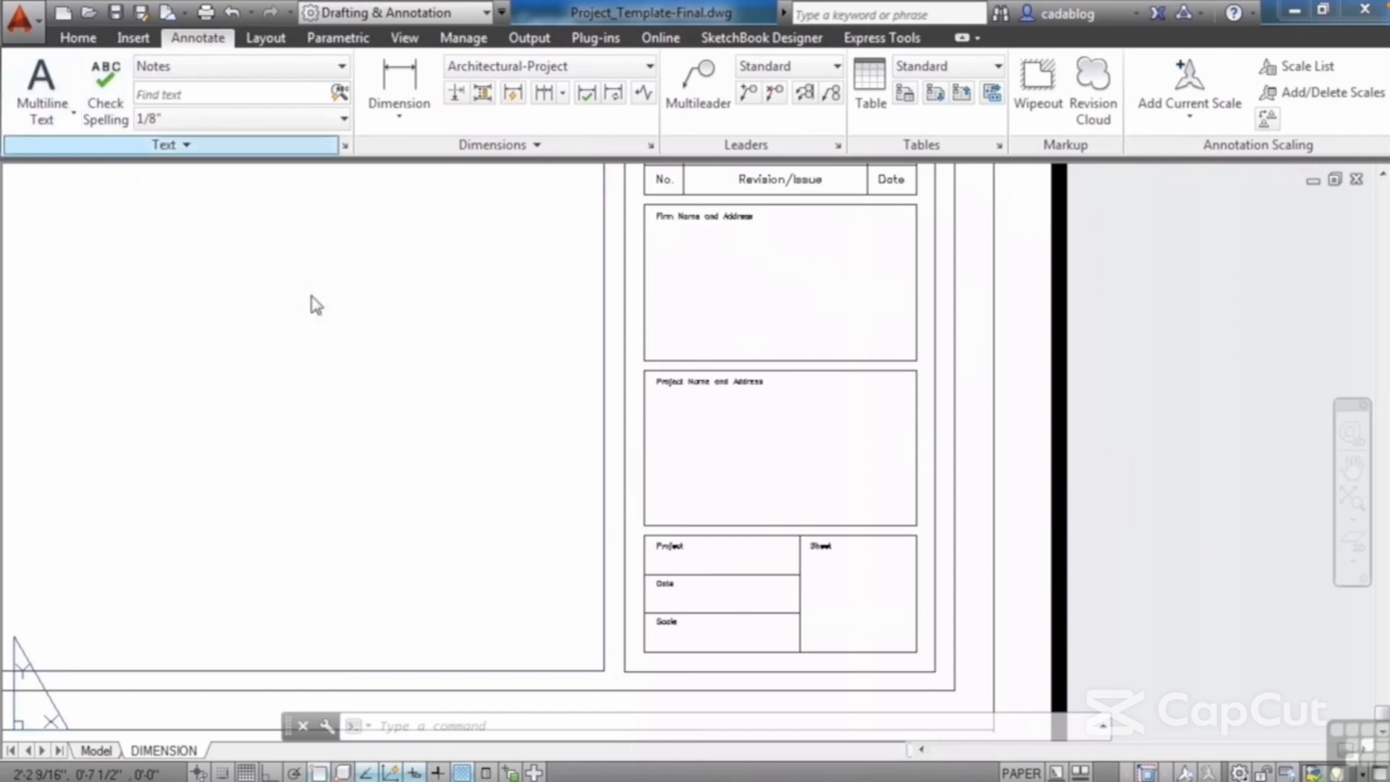
pyautogui.scroll(4, 709, 464)
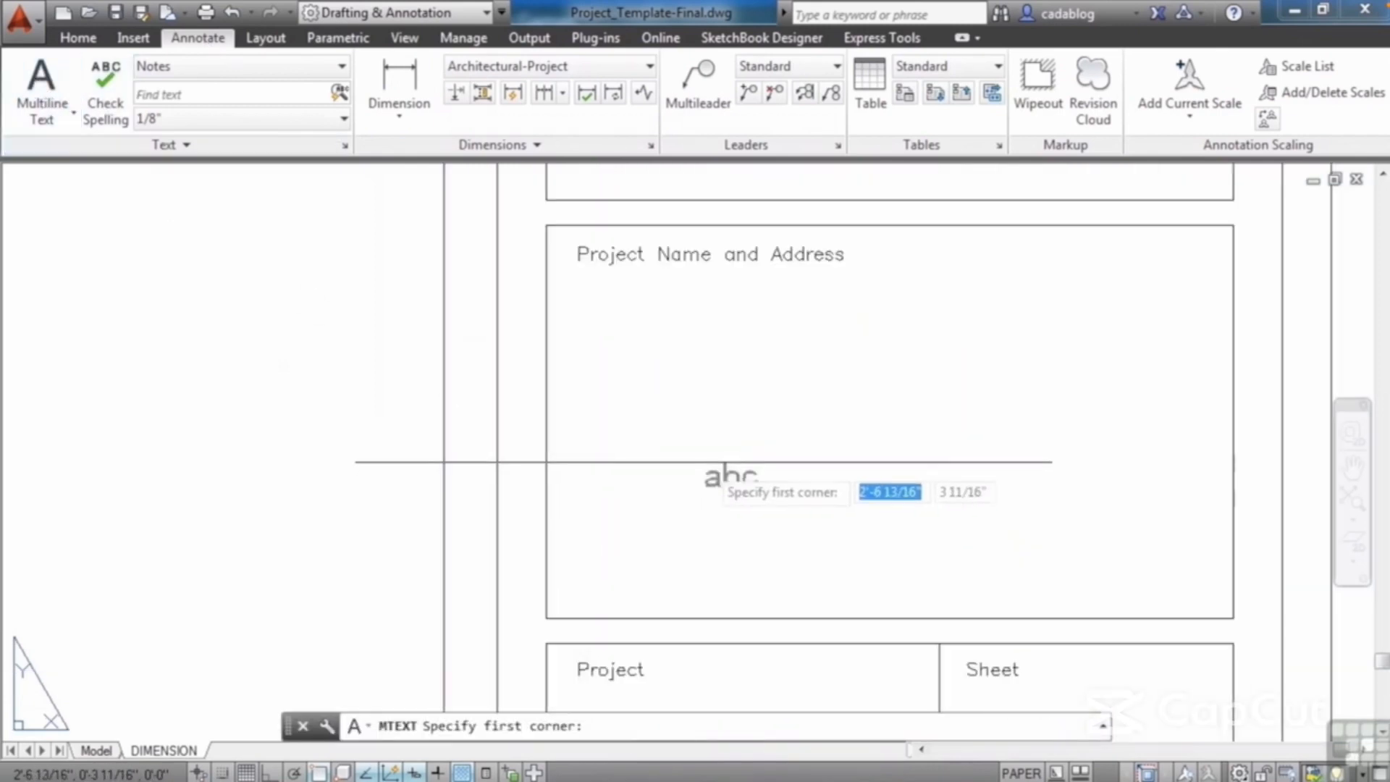
pyautogui.click(594, 310)
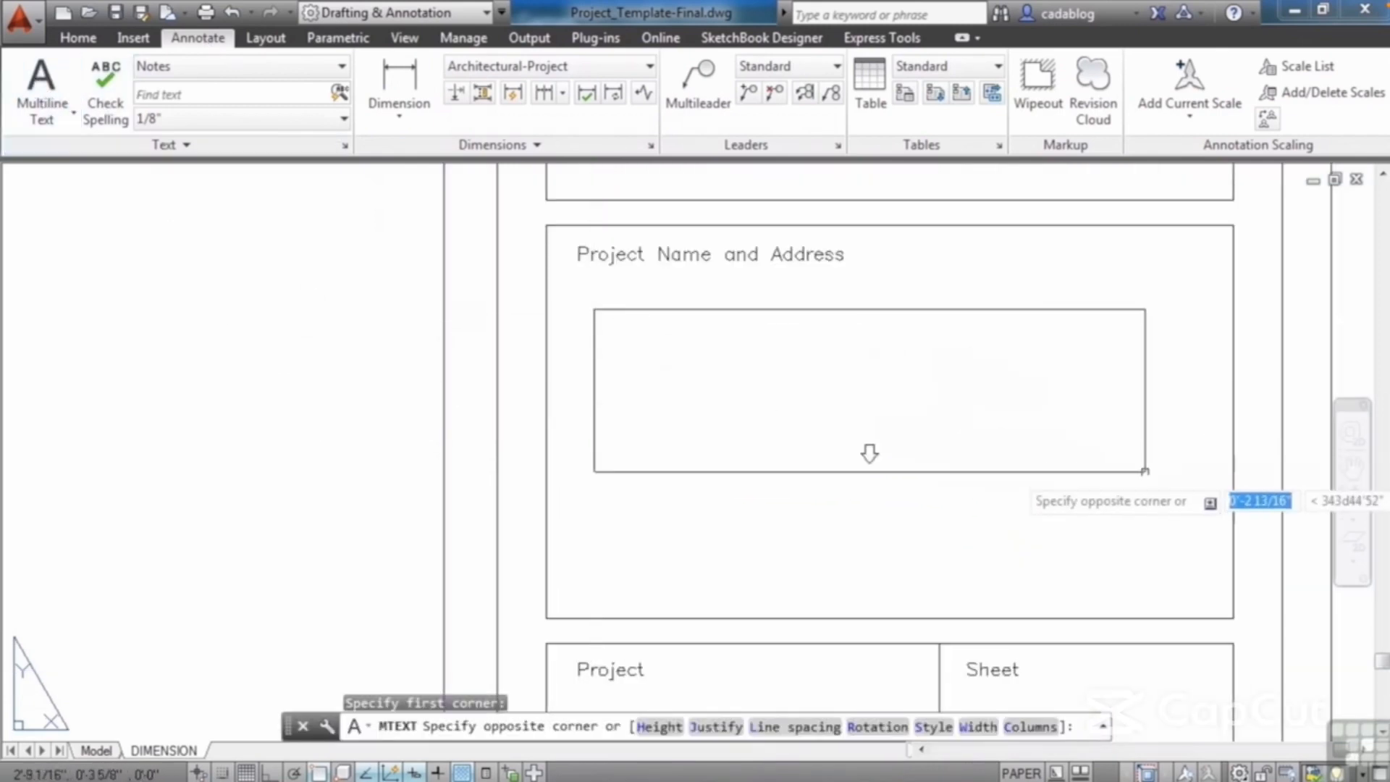
pyautogui.click(1086, 519)
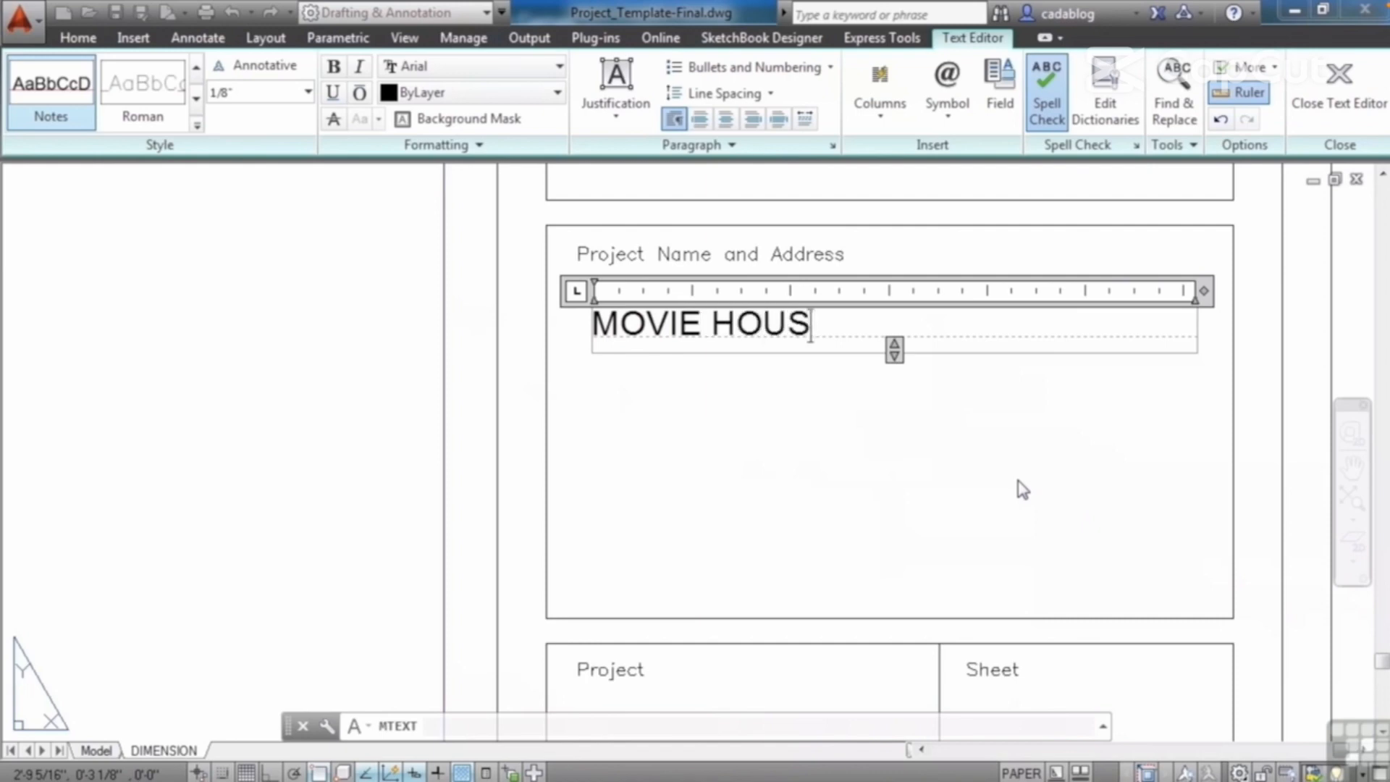
pyautogui.click(1023, 489)
# - Change the text style of the MOVIE HOUSE text to Title in its properties
pyautogui.click(801, 337)
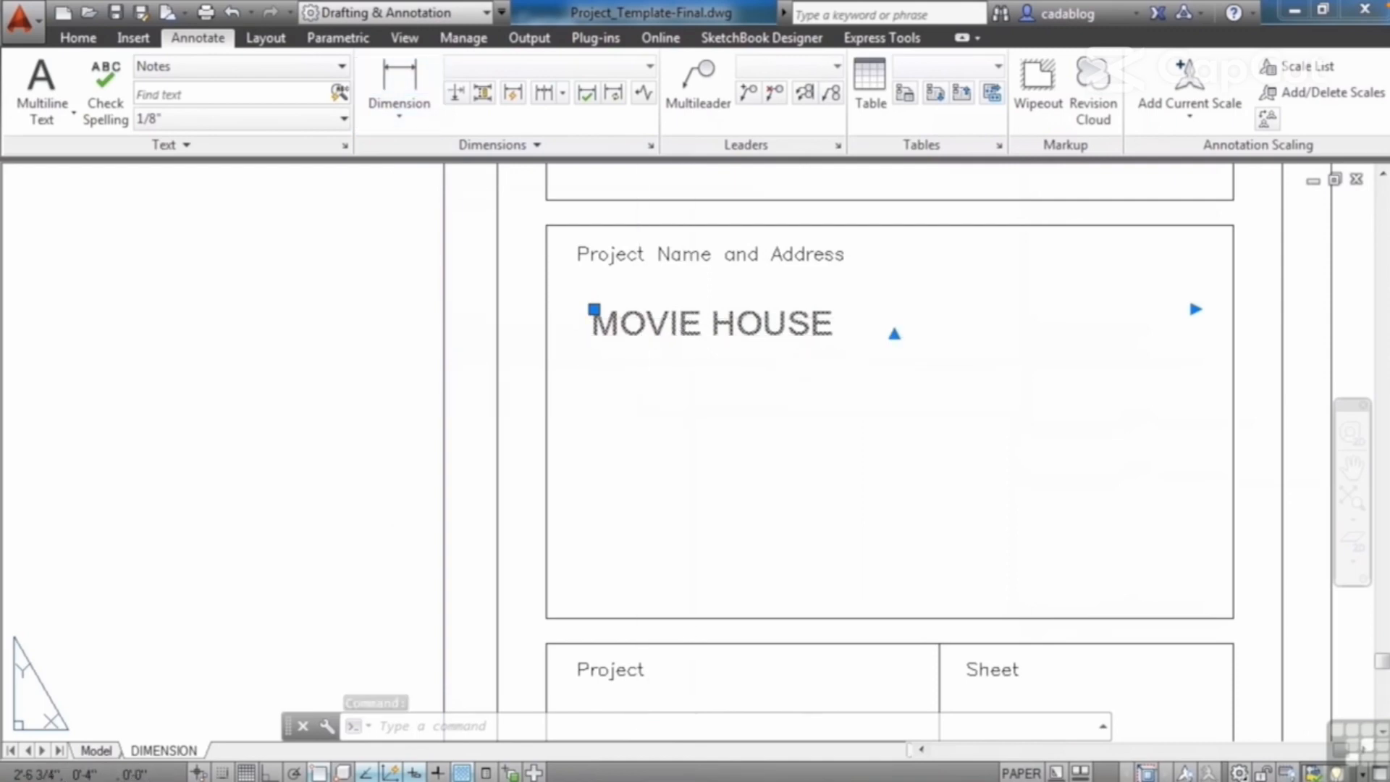
pyautogui.hotkey('ctrl', '1')
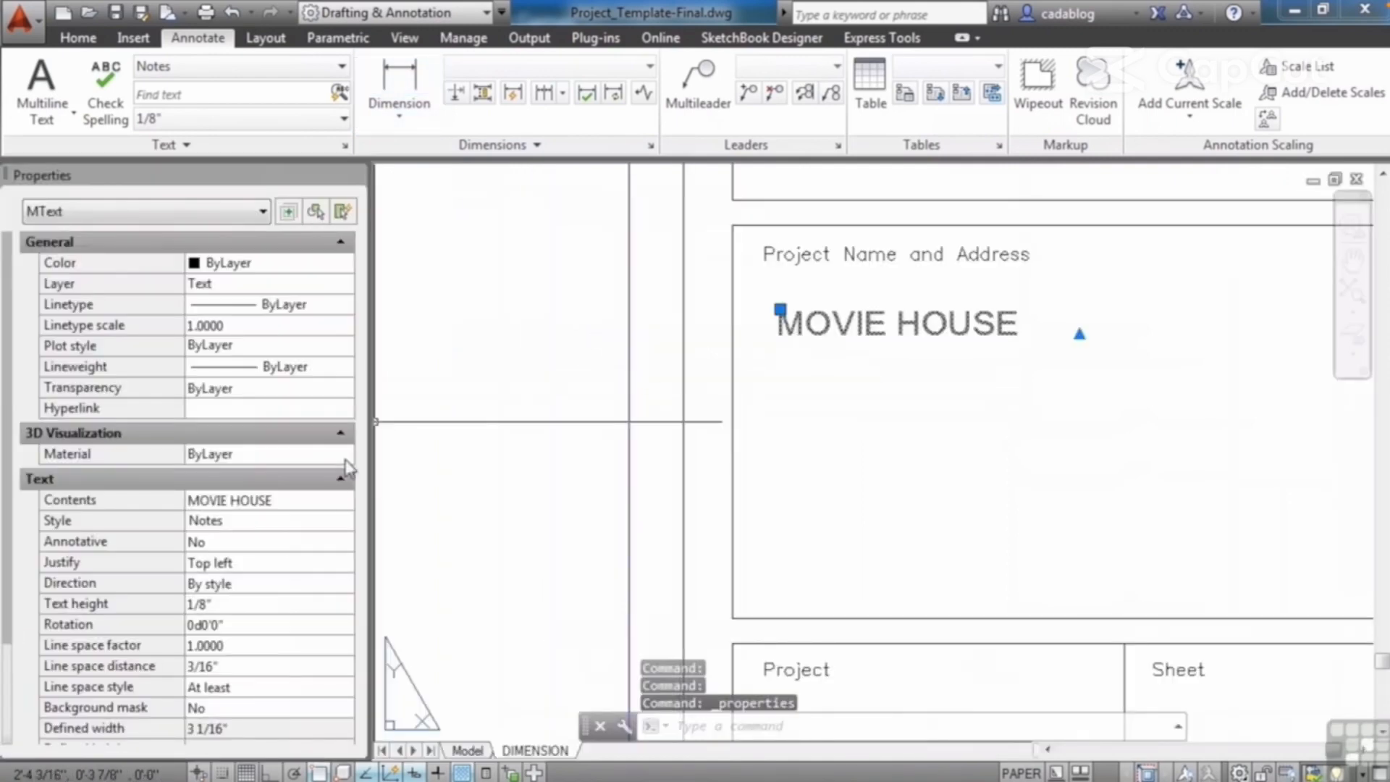
pyautogui.click(304, 527)
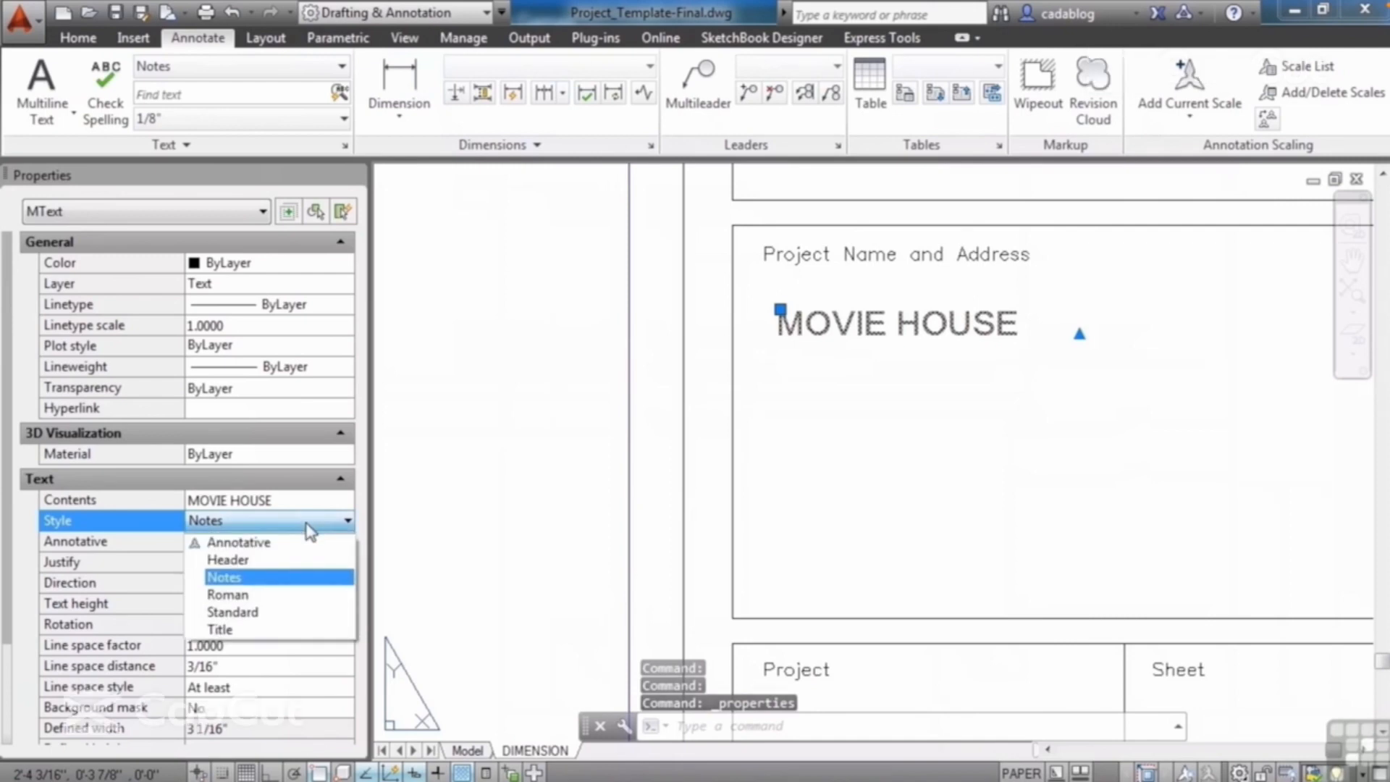
pyautogui.click(269, 630)
pyautogui.scroll(-3, 579, 362)
pyautogui.scroll(1, 579, 362)
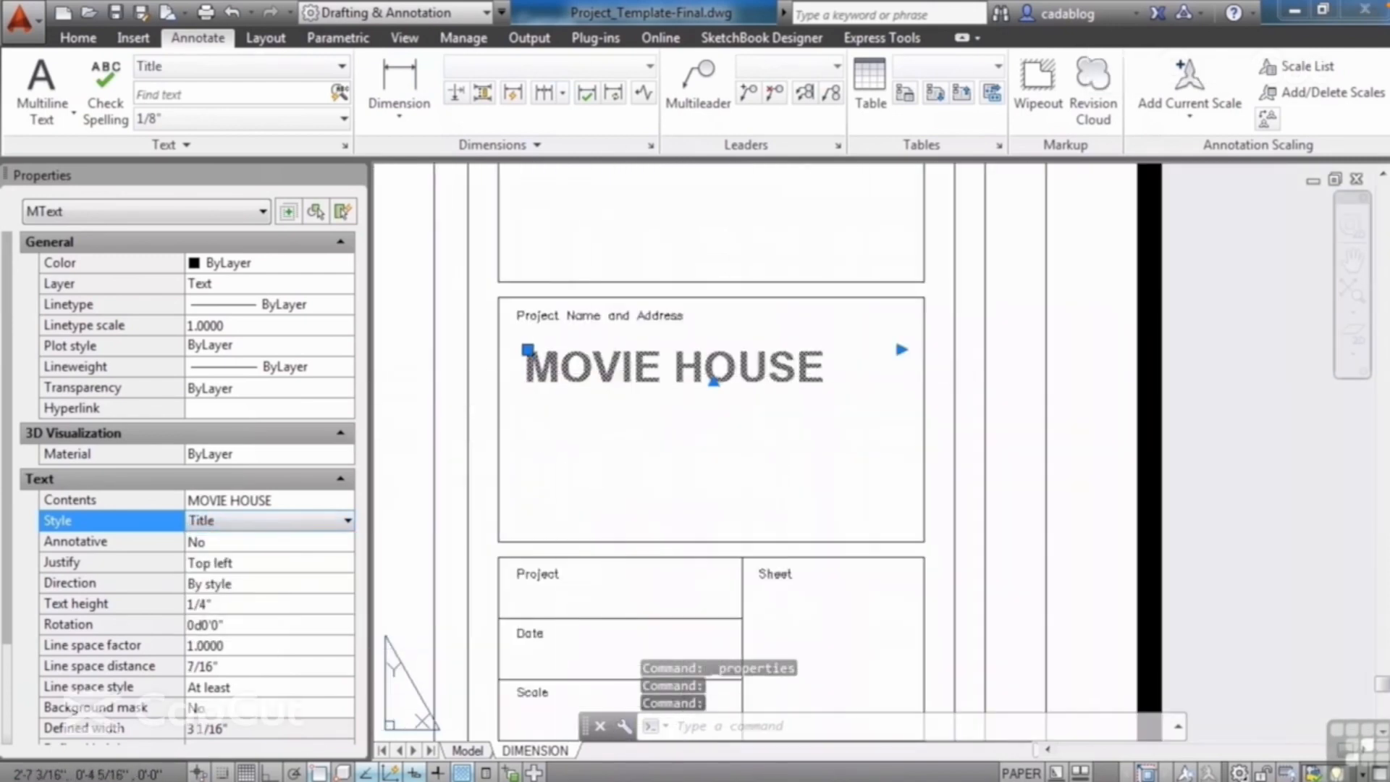
# - Edit the MOVIE HOUSE text and set its justification to Middle Center
pyautogui.doubleClick(642, 371)
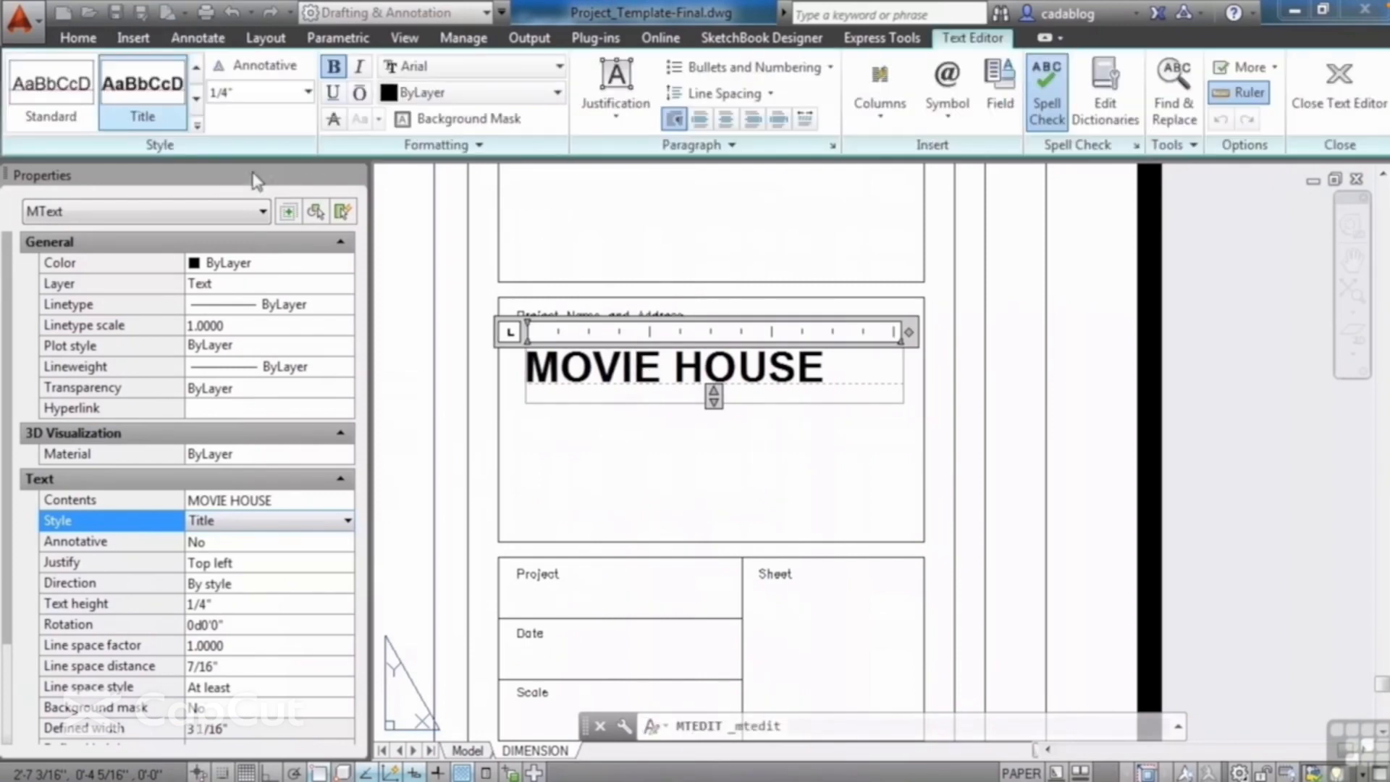
pyautogui.click(616, 87)
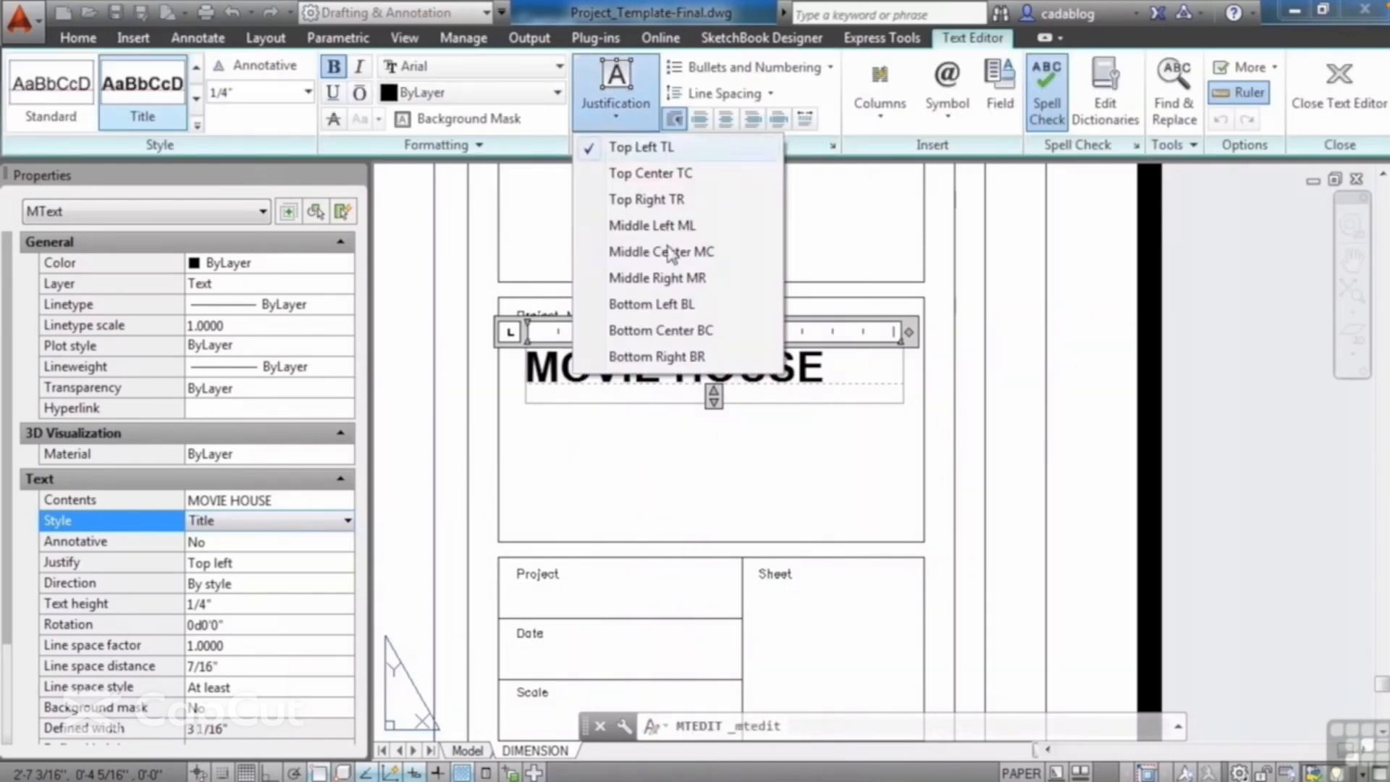
pyautogui.click(667, 253)
pyautogui.click(676, 444)
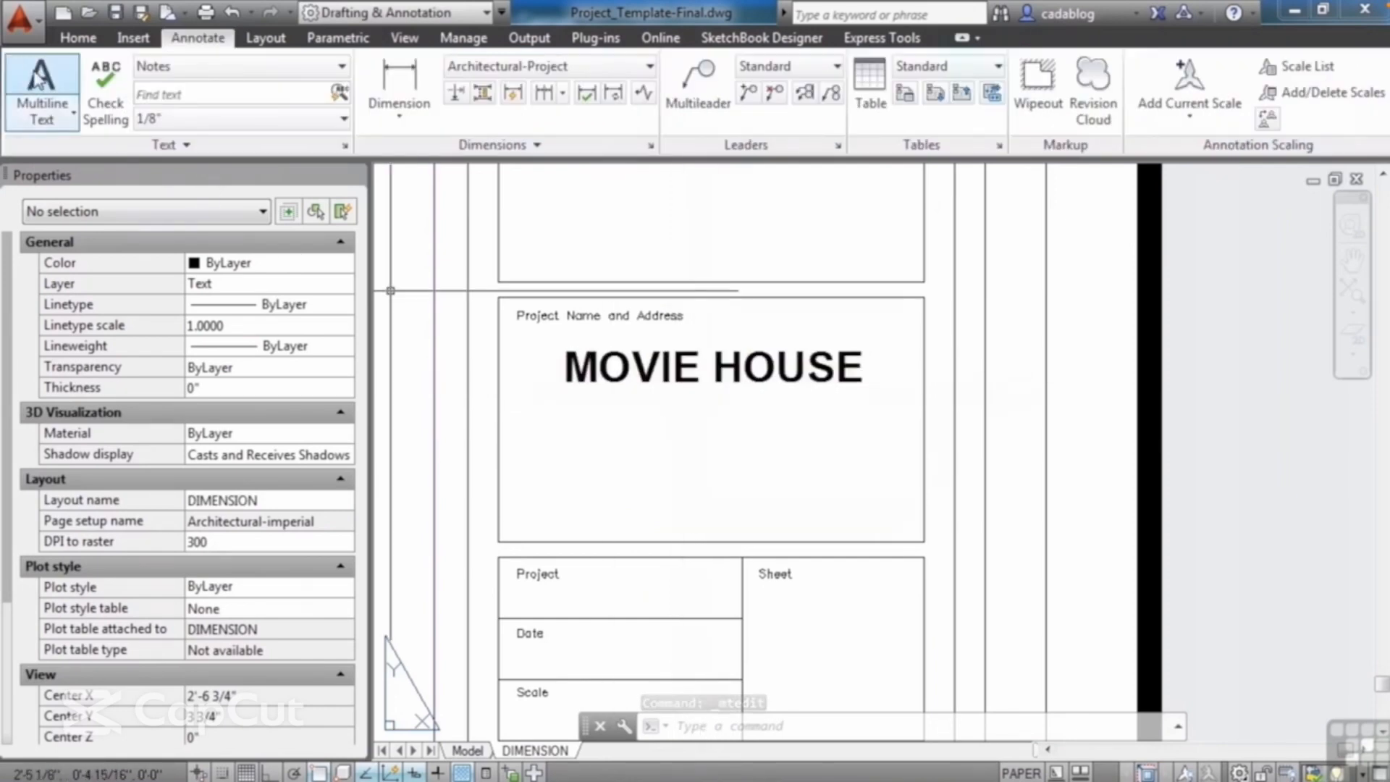
# - Add the multiline text MAY 25, 2012 in the title block's Date cell
pyautogui.scroll(-3, 630, 427)
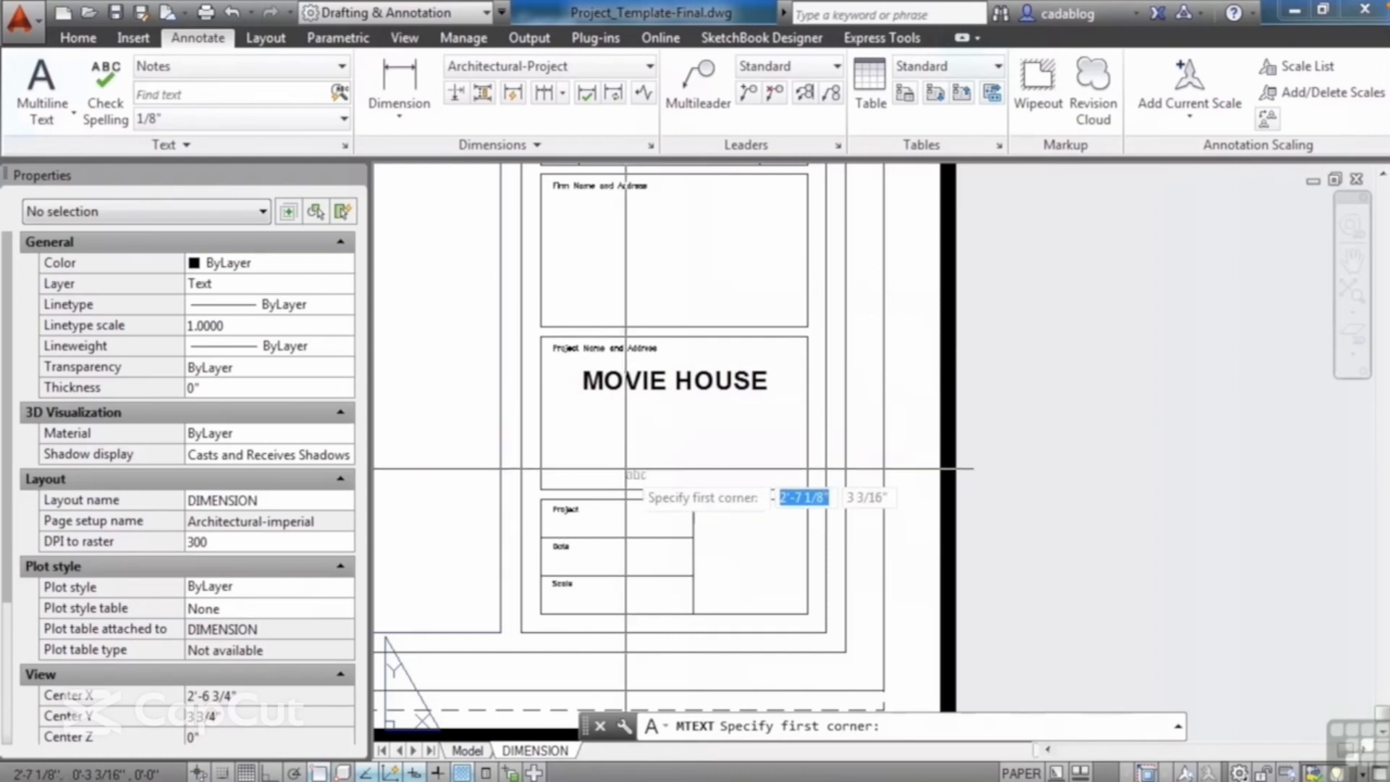
pyautogui.scroll(5, 622, 561)
pyautogui.click(572, 562)
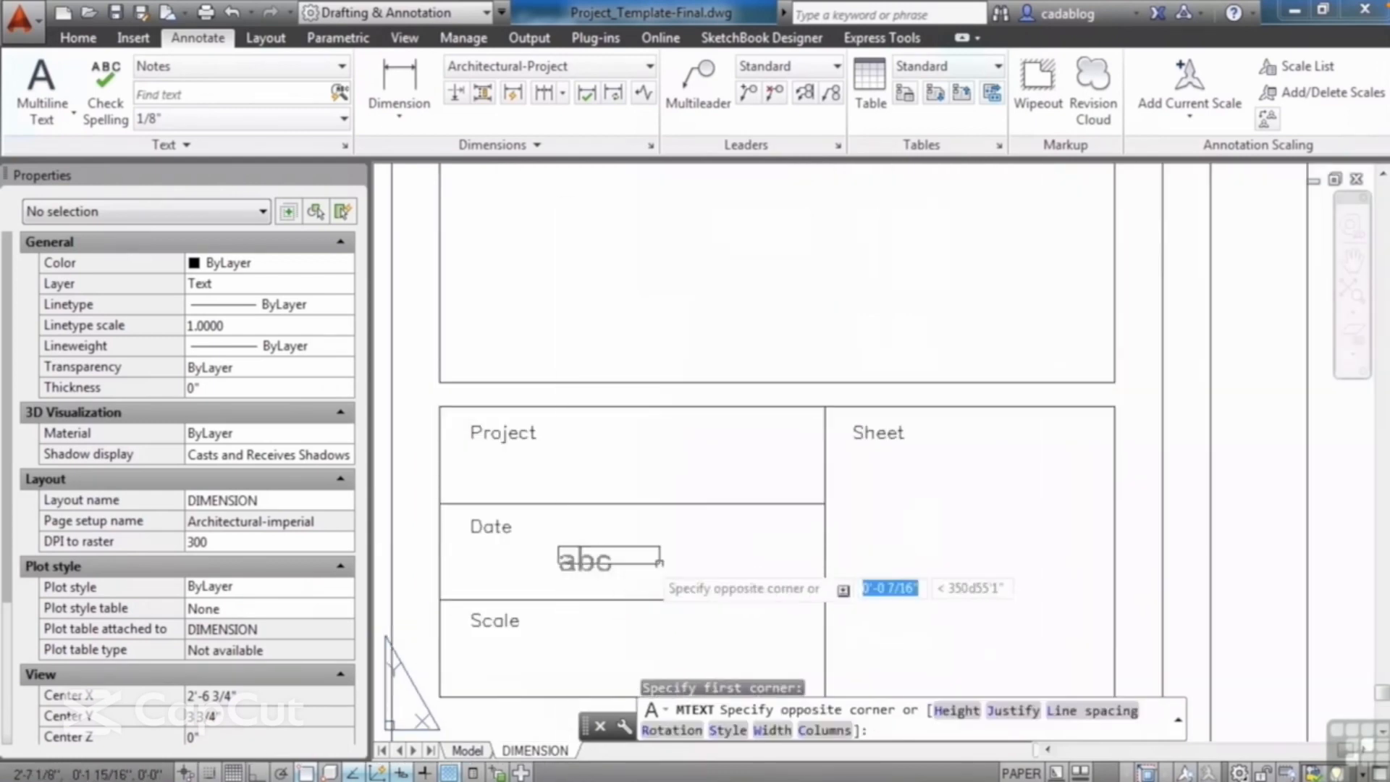
pyautogui.click(772, 575)
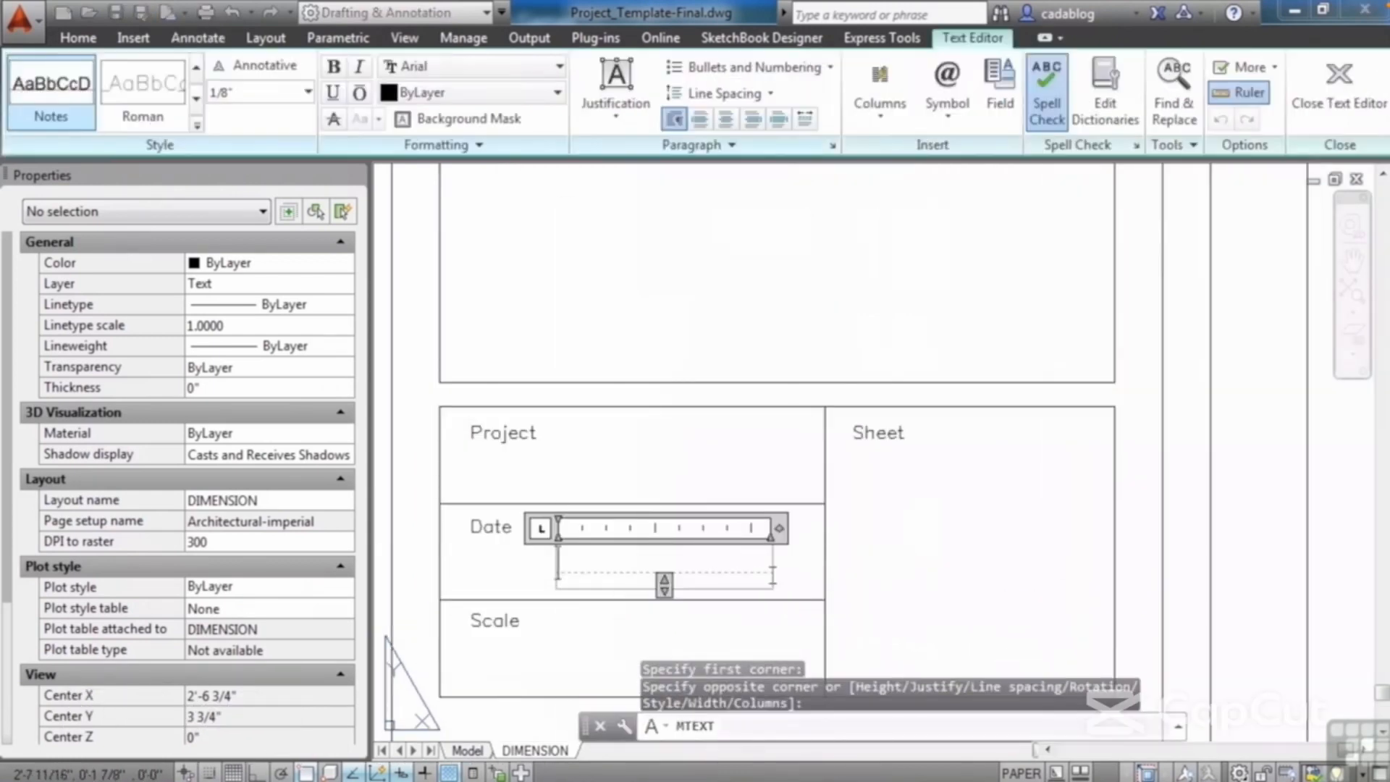
pyautogui.write('MAY 25, 2012')
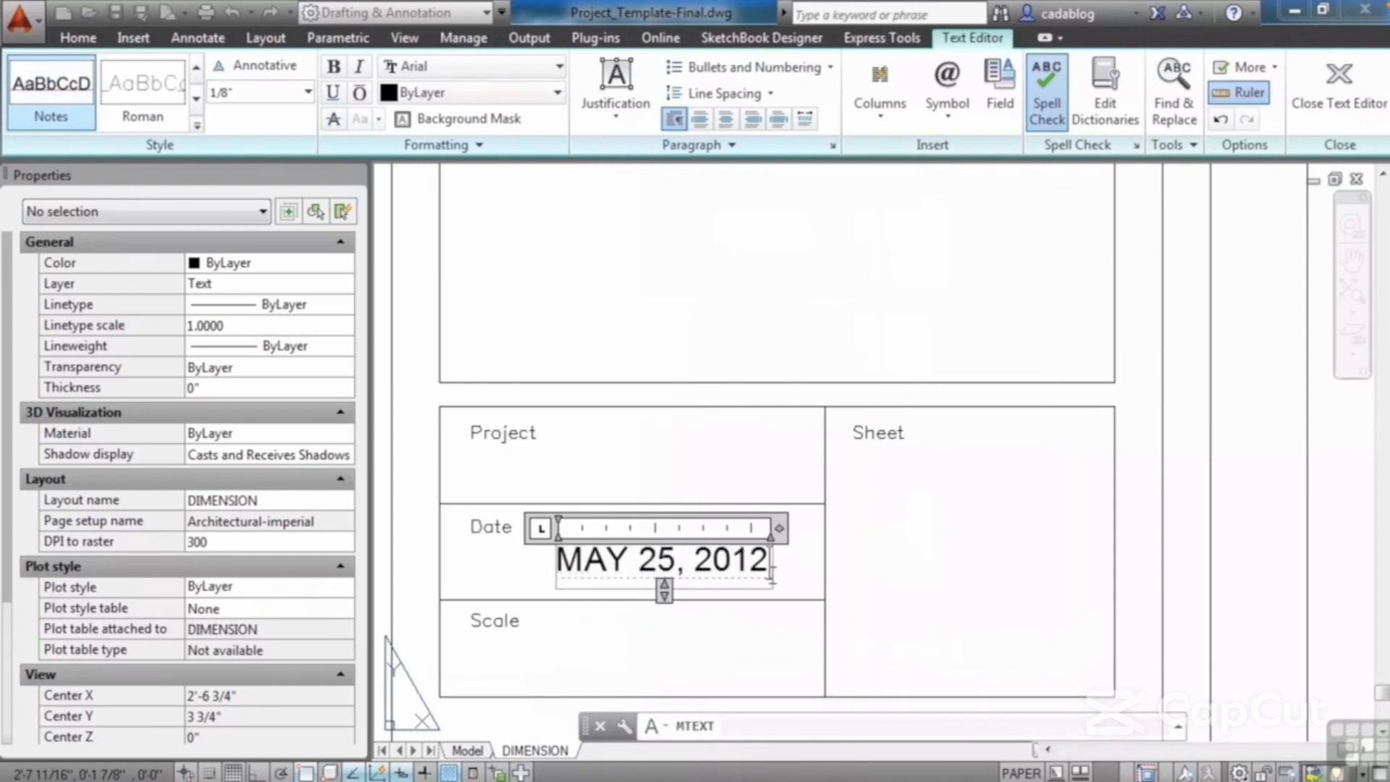
pyautogui.click(1023, 558)
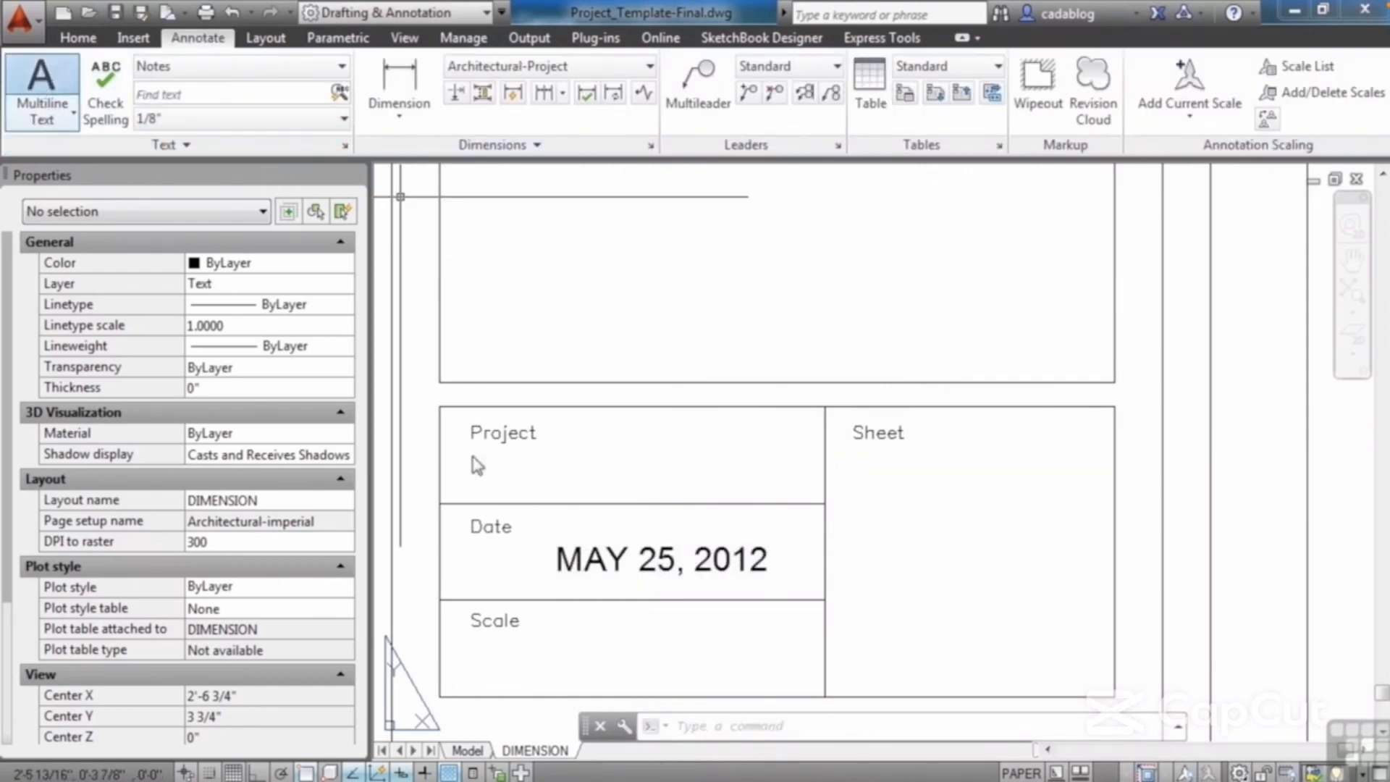
# - Add the scale text 1/4" = 1'-0" in the title block's Scale cell, leaving AutoStacking disabled
pyautogui.click(549, 641)
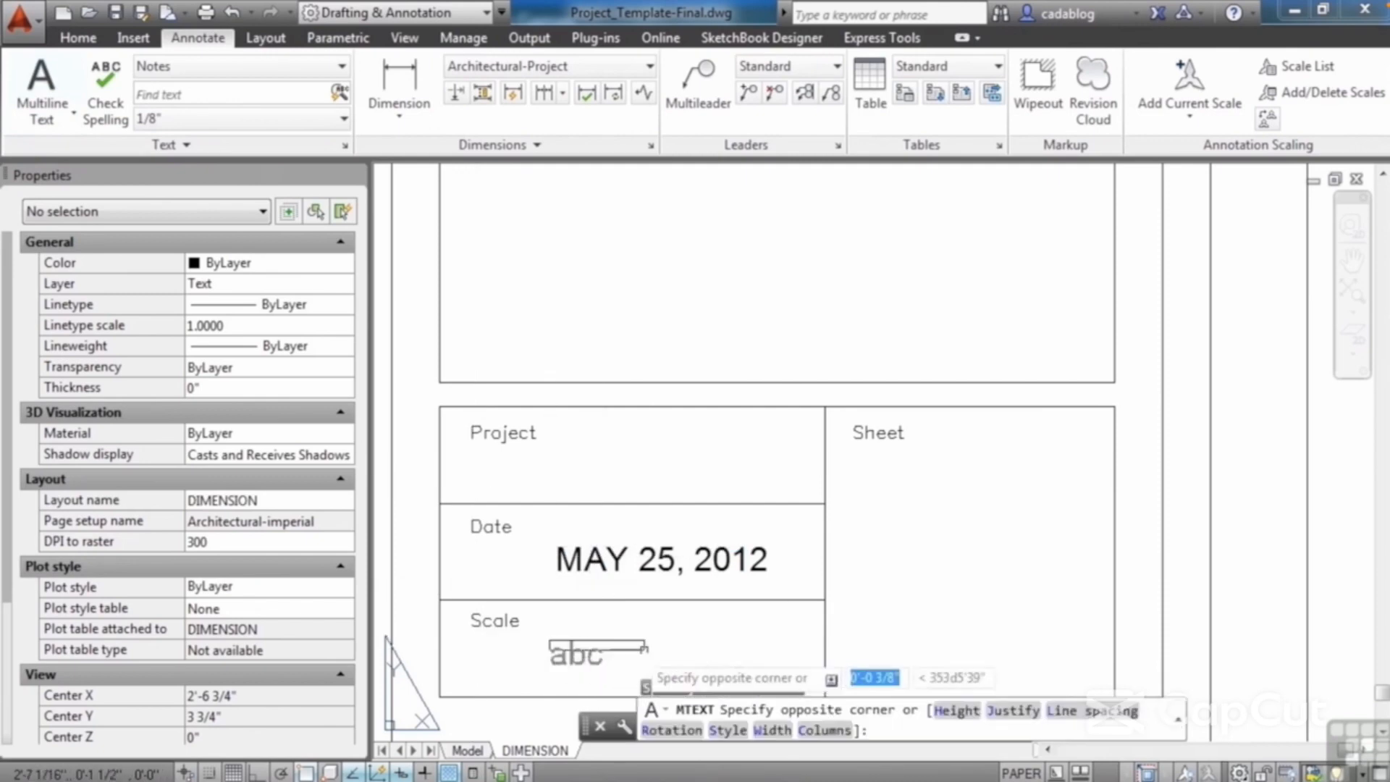
pyautogui.click(766, 674)
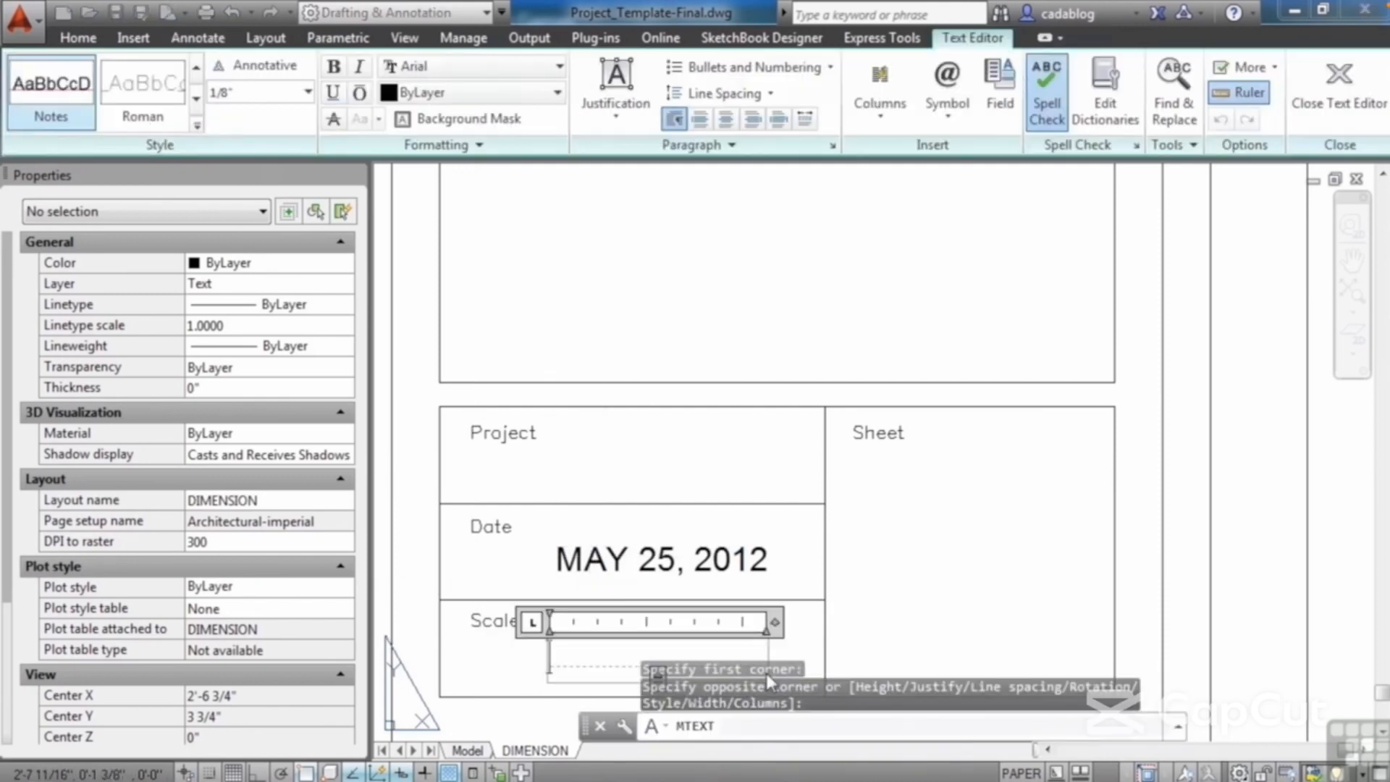
pyautogui.write('1/4')
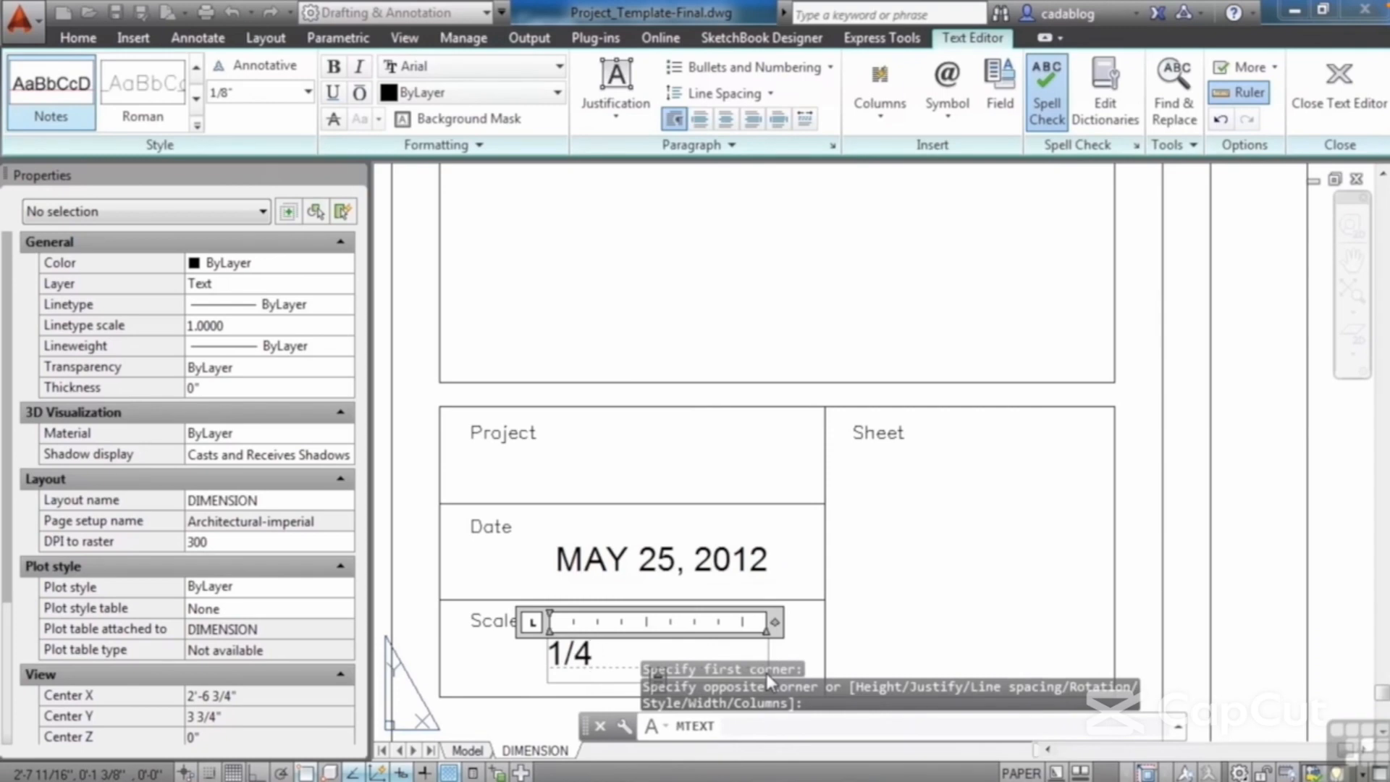
pyautogui.press('space')
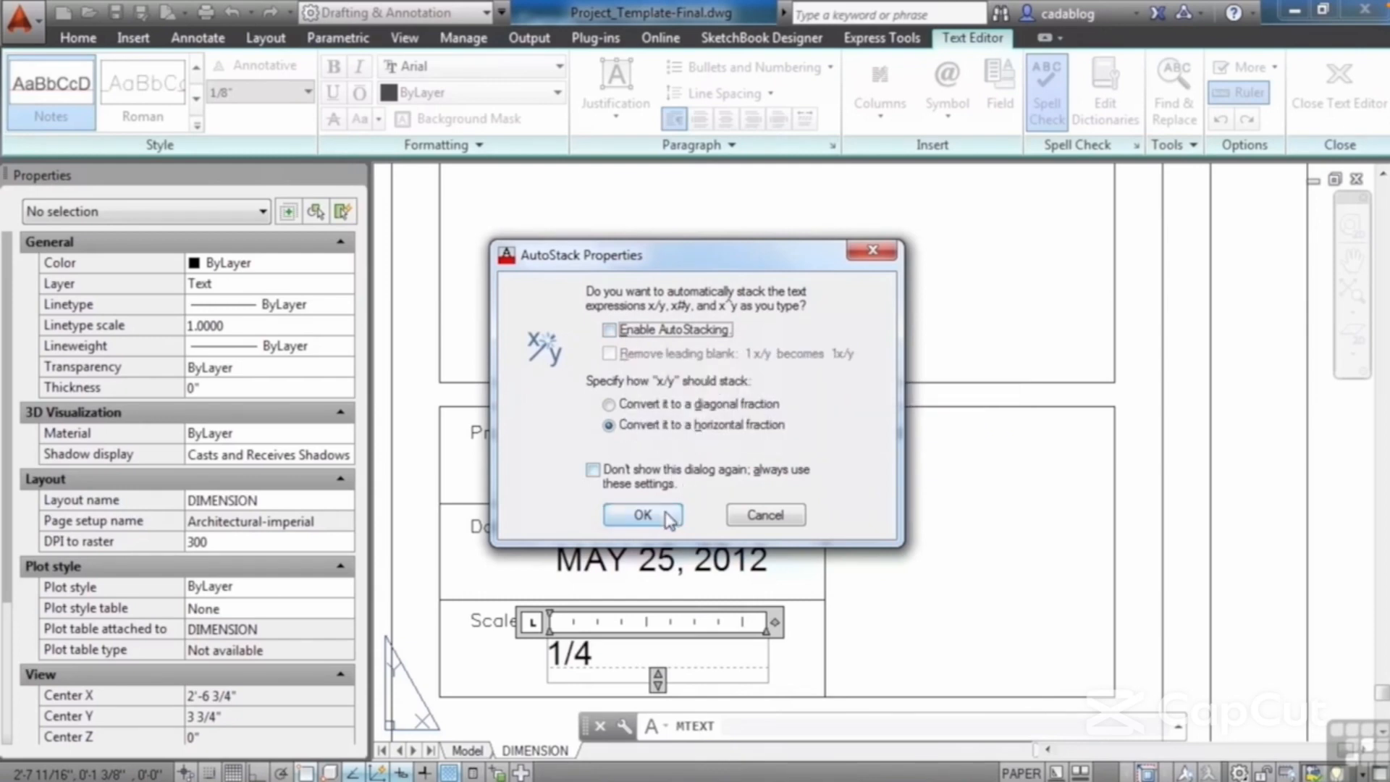
pyautogui.click(667, 517)
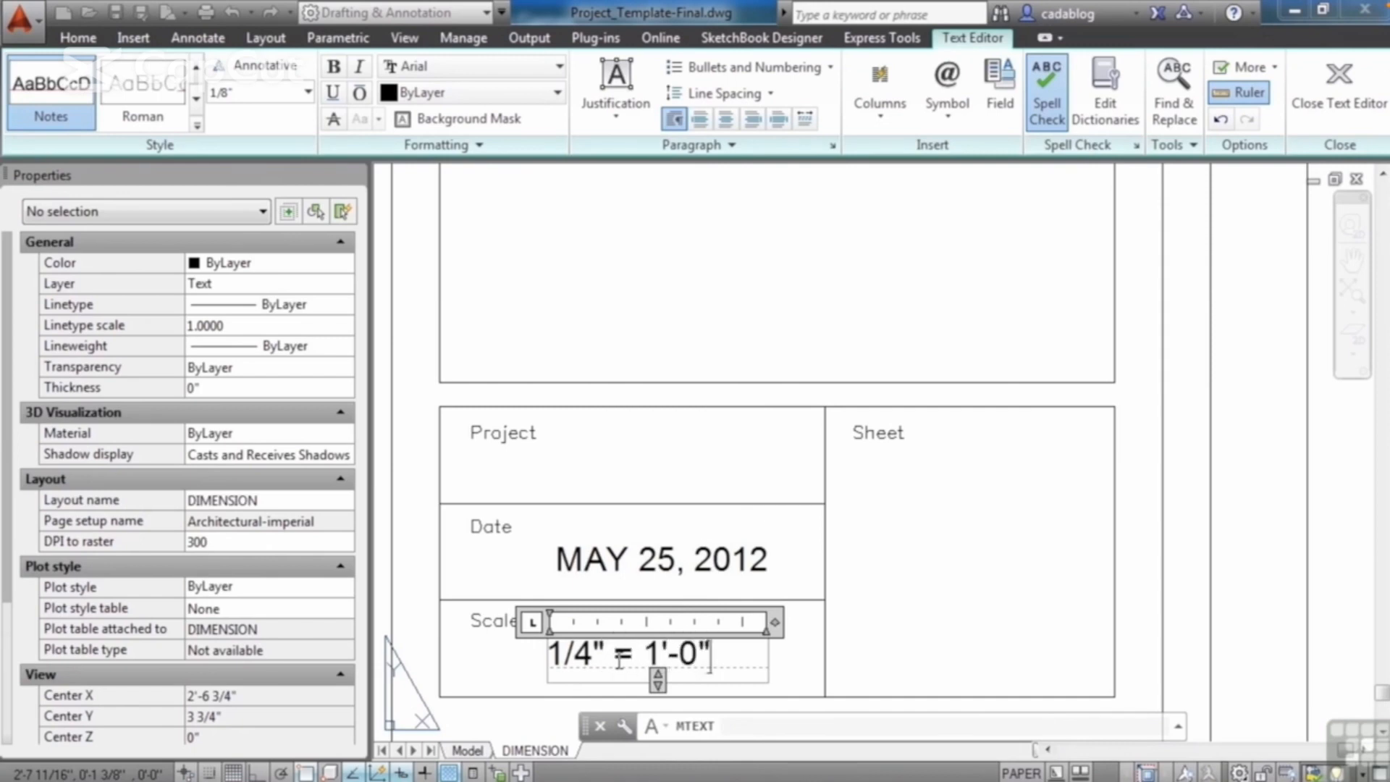
pyautogui.click(868, 598)
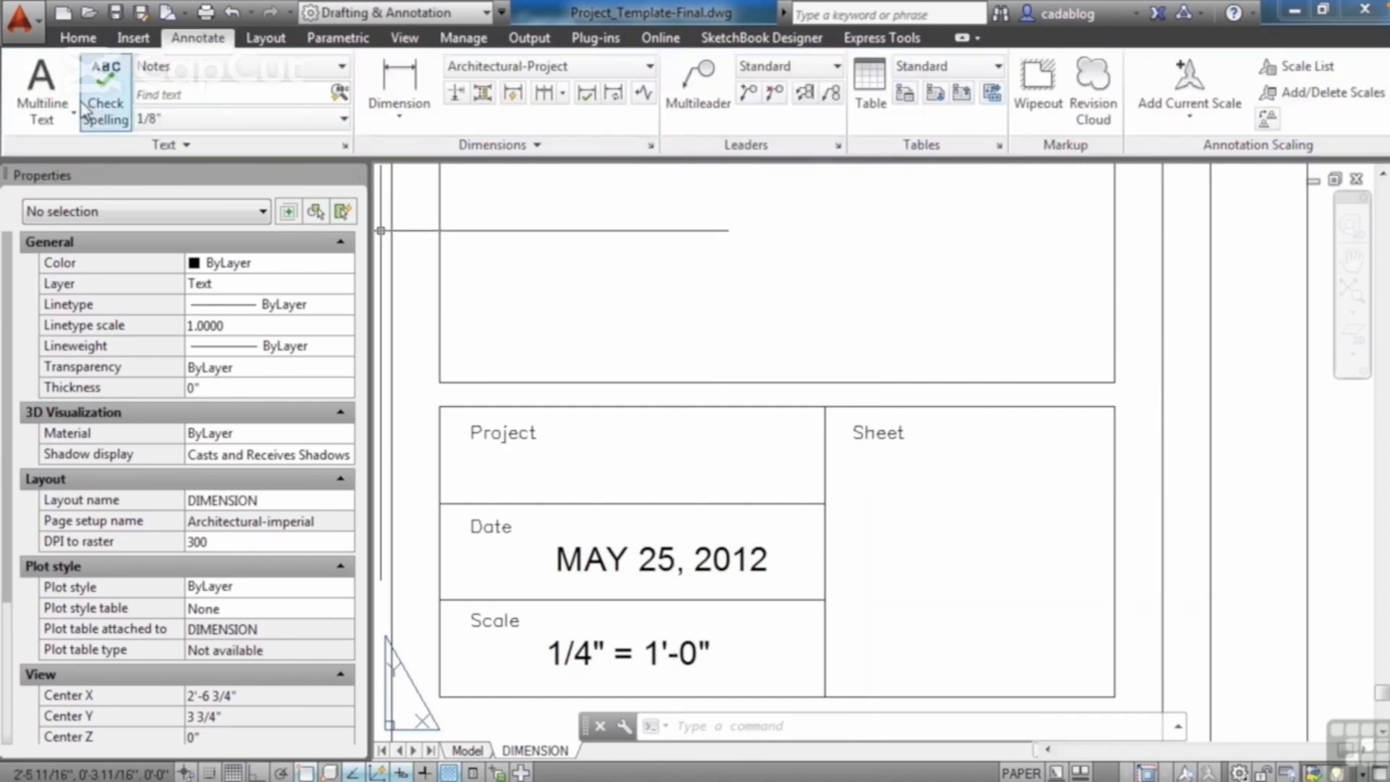
# - Enter the sheet number 1 as multiline text in the Sheet cell and justify it Middle Center
pyautogui.click(42, 79)
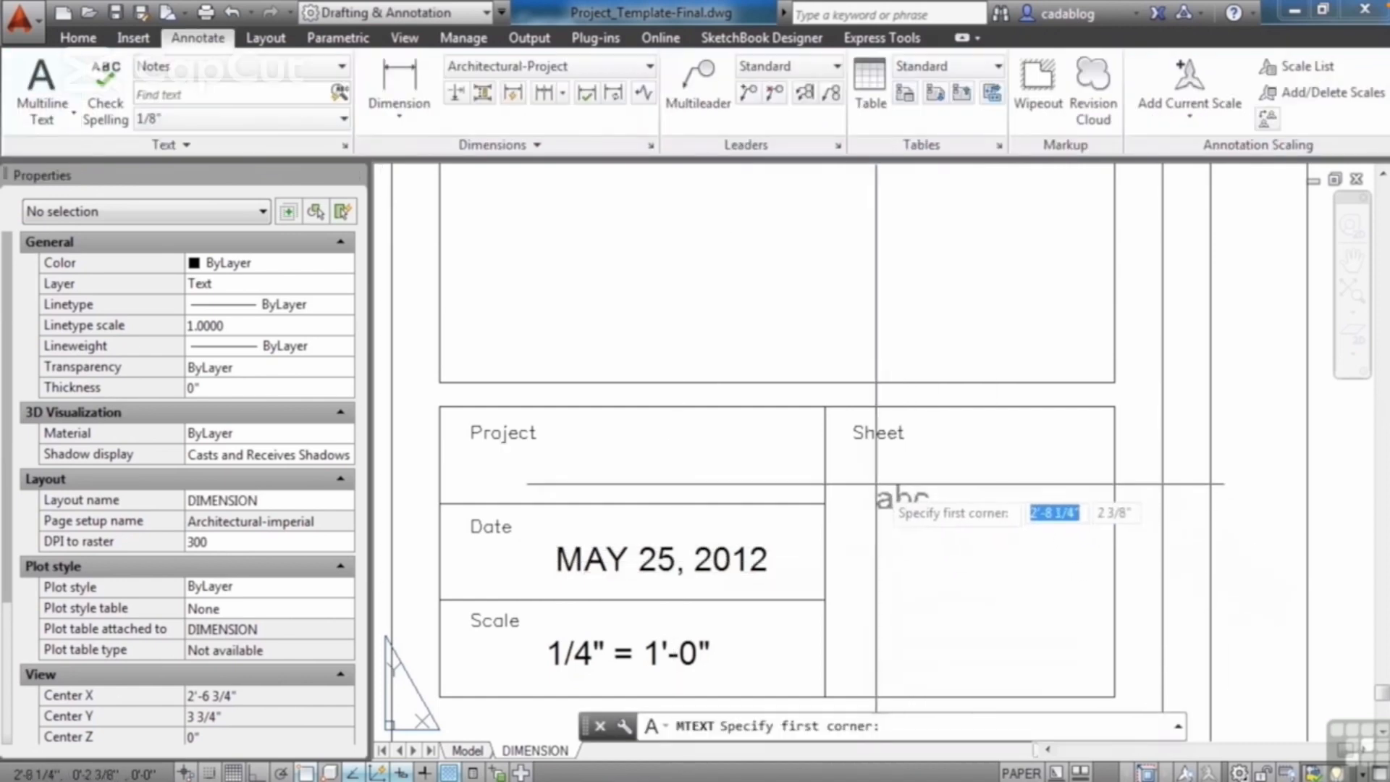
pyautogui.click(876, 483)
pyautogui.click(1036, 629)
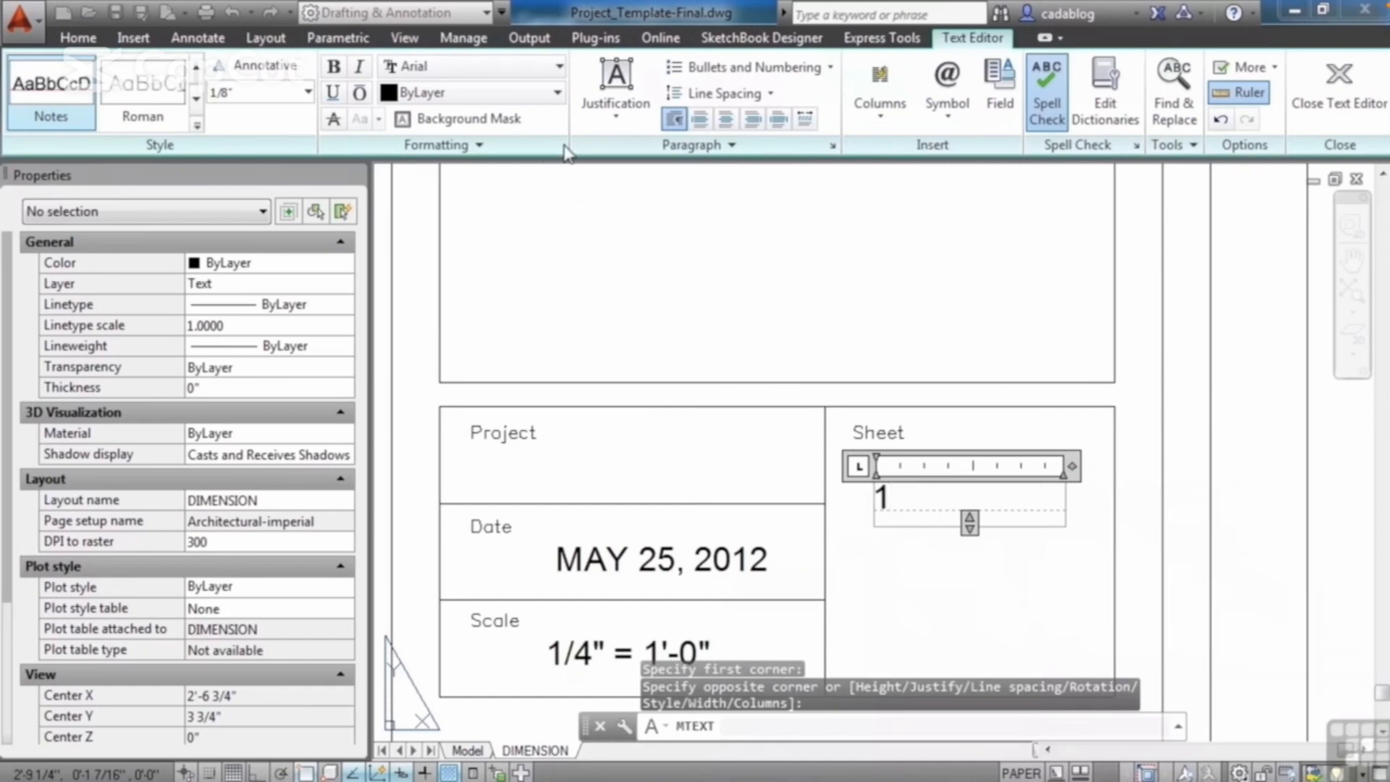
pyautogui.click(616, 90)
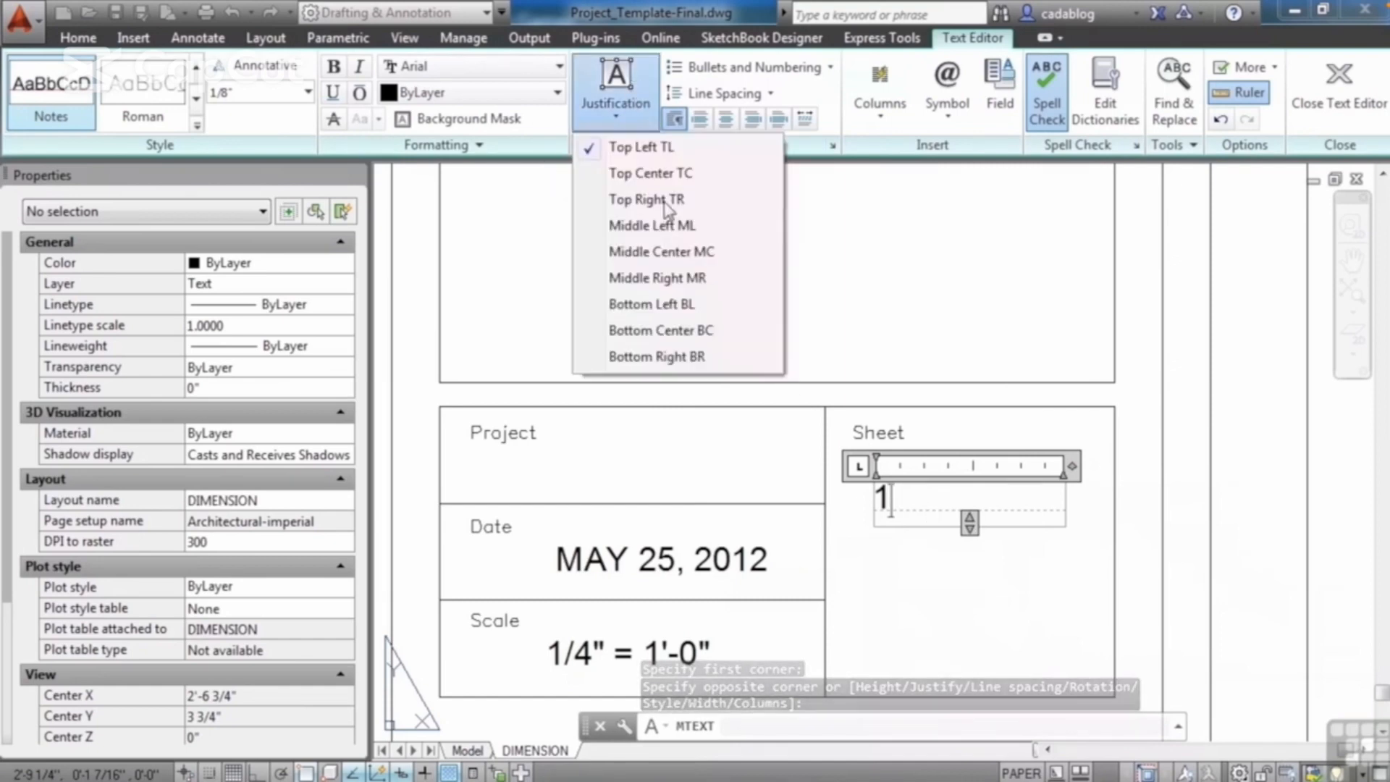
pyautogui.click(677, 252)
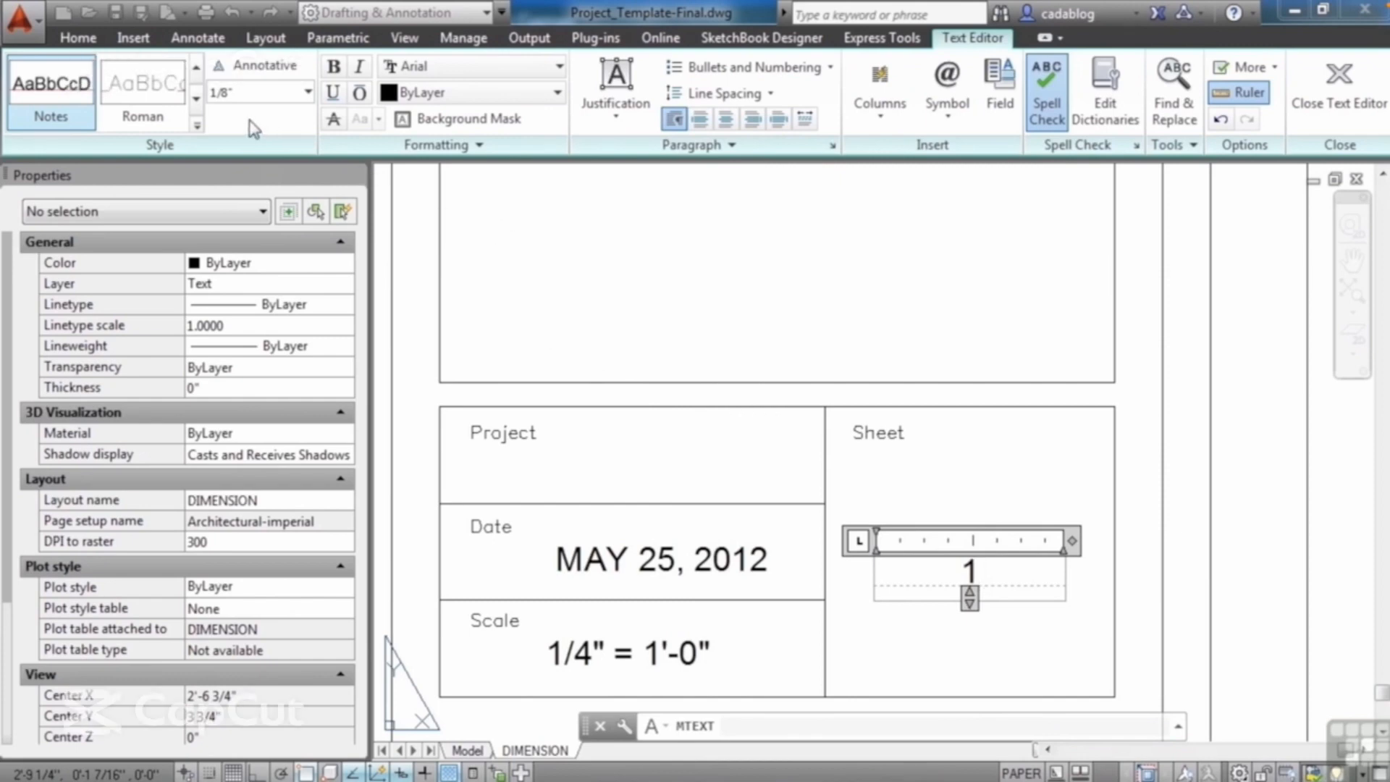
# - Apply the Title text style to the sheet number, accept the style change and finish the text
pyautogui.click(197, 127)
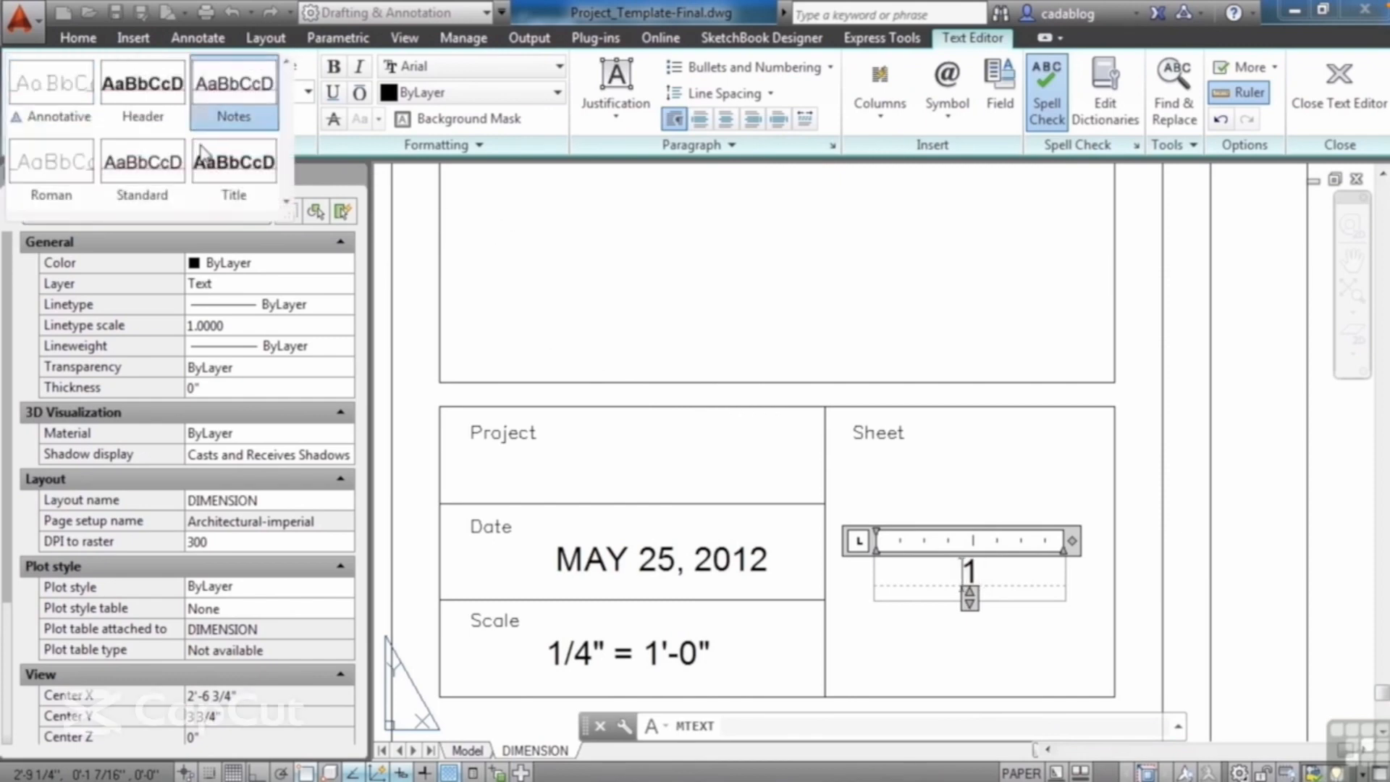
pyautogui.click(230, 165)
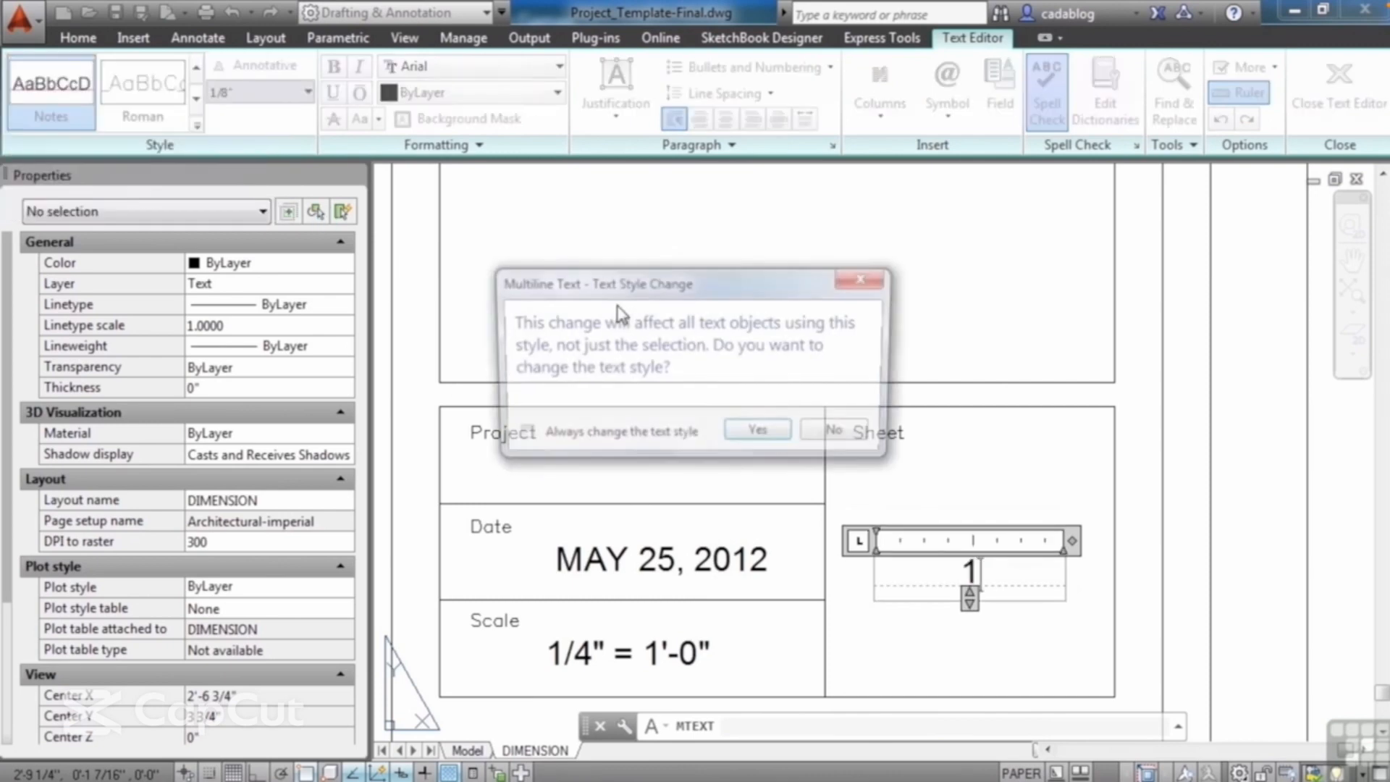
pyautogui.click(758, 434)
pyautogui.click(943, 481)
# - Make Dimensions the current layer
pyautogui.scroll(-3, 861, 499)
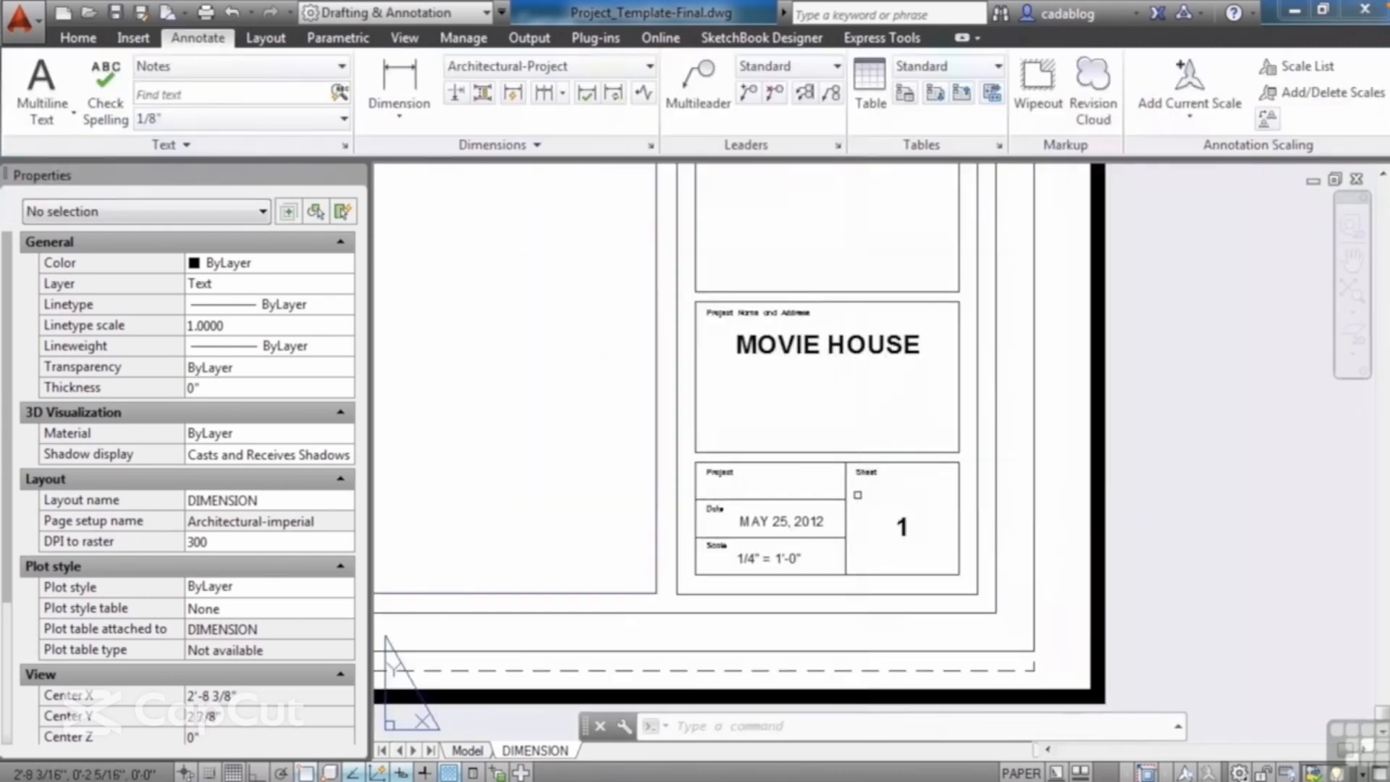
pyautogui.scroll(-4, 834, 436)
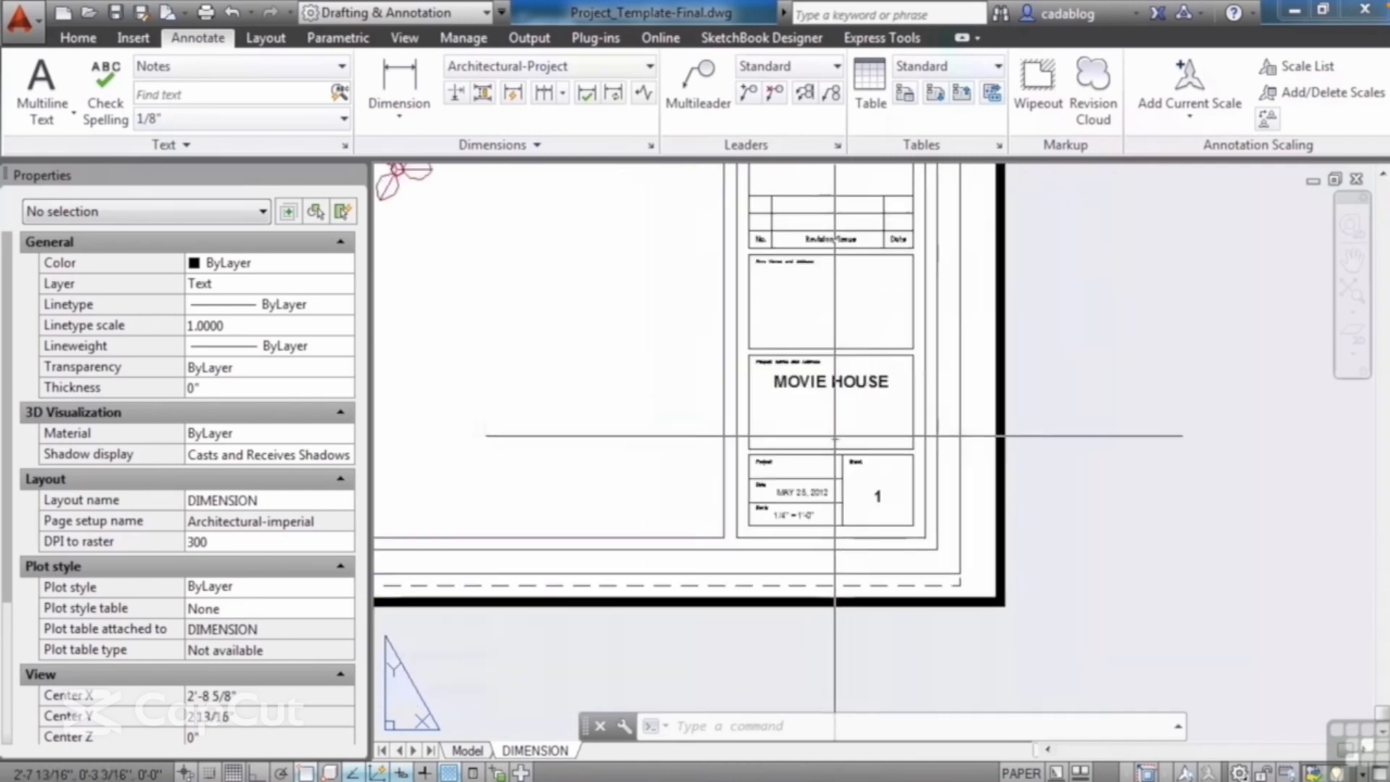
pyautogui.scroll(3, 828, 314)
pyautogui.moveTo(793, 254); pyautogui.dragTo(794, 420, button='middle')
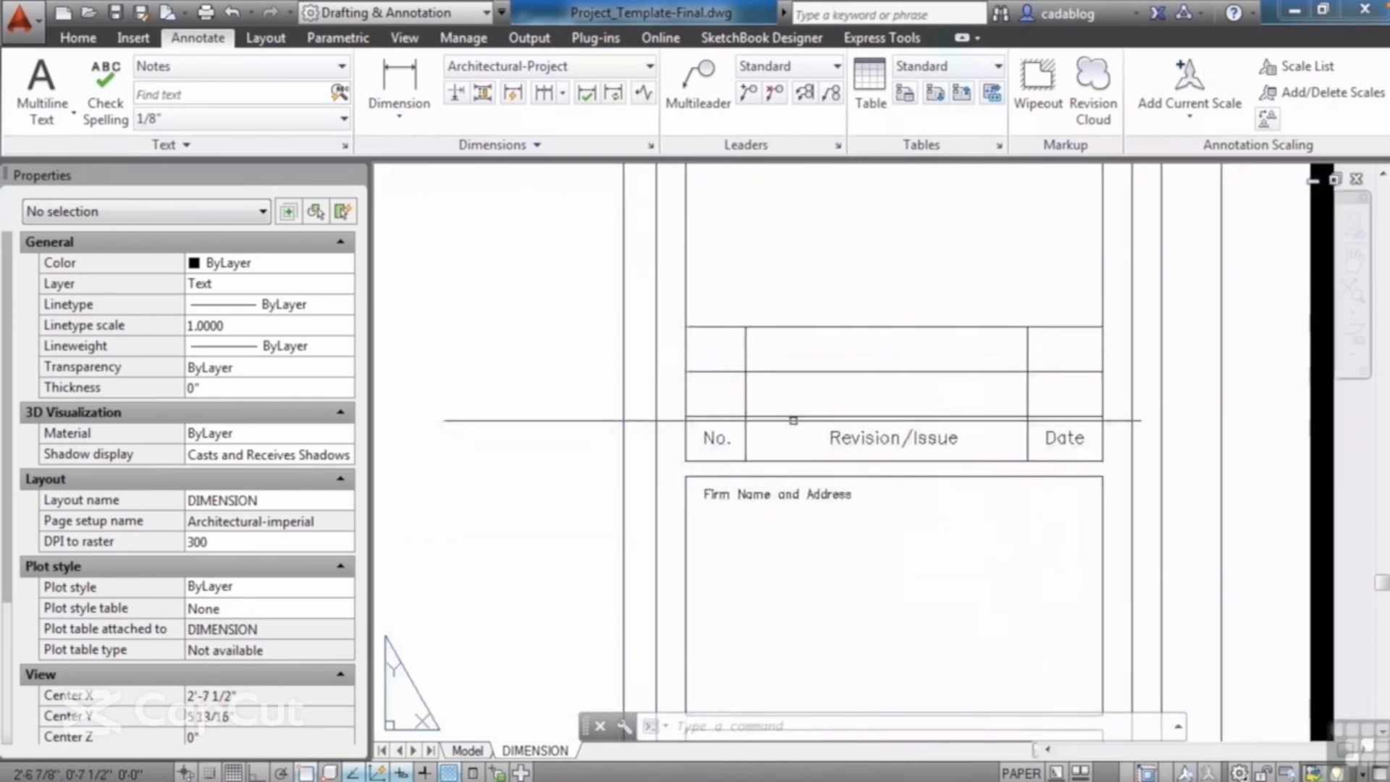
pyautogui.scroll(-5, 793, 420)
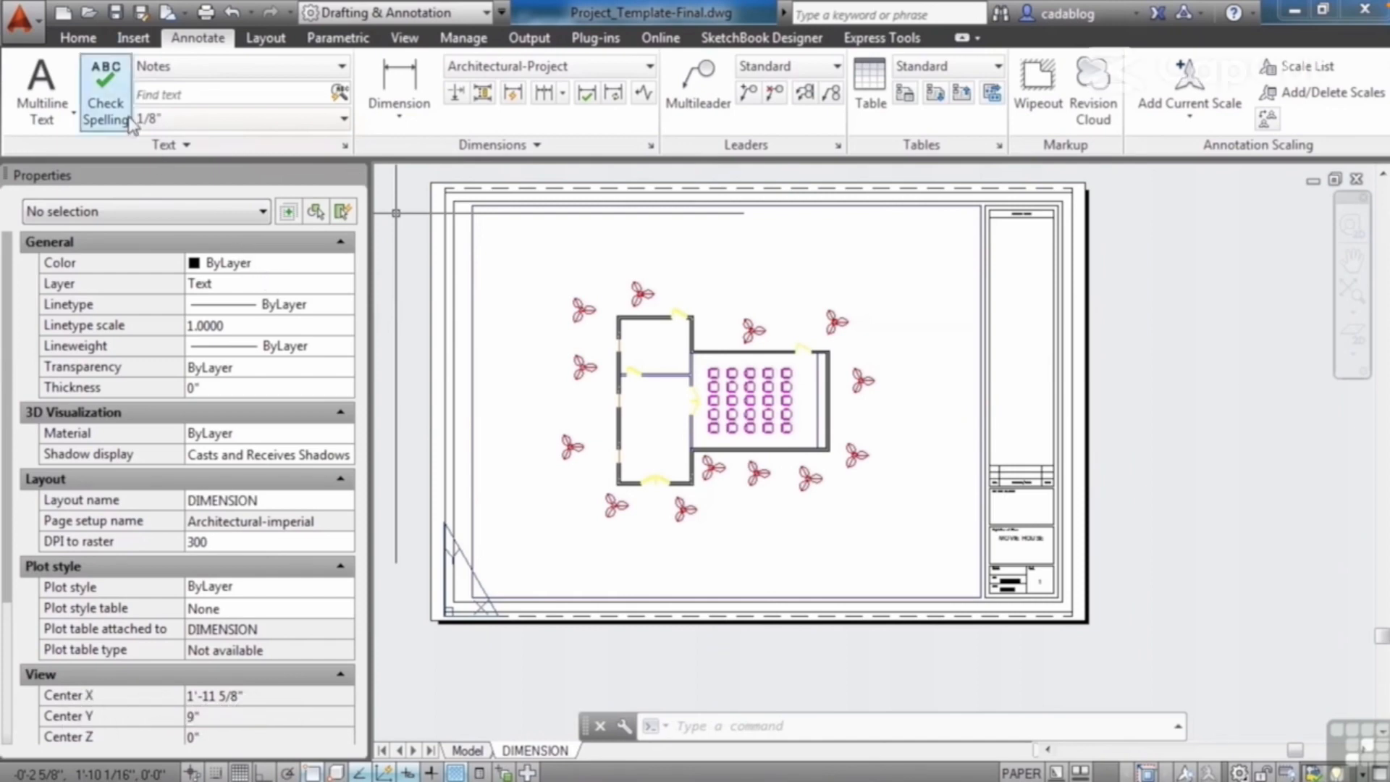
pyautogui.click(80, 38)
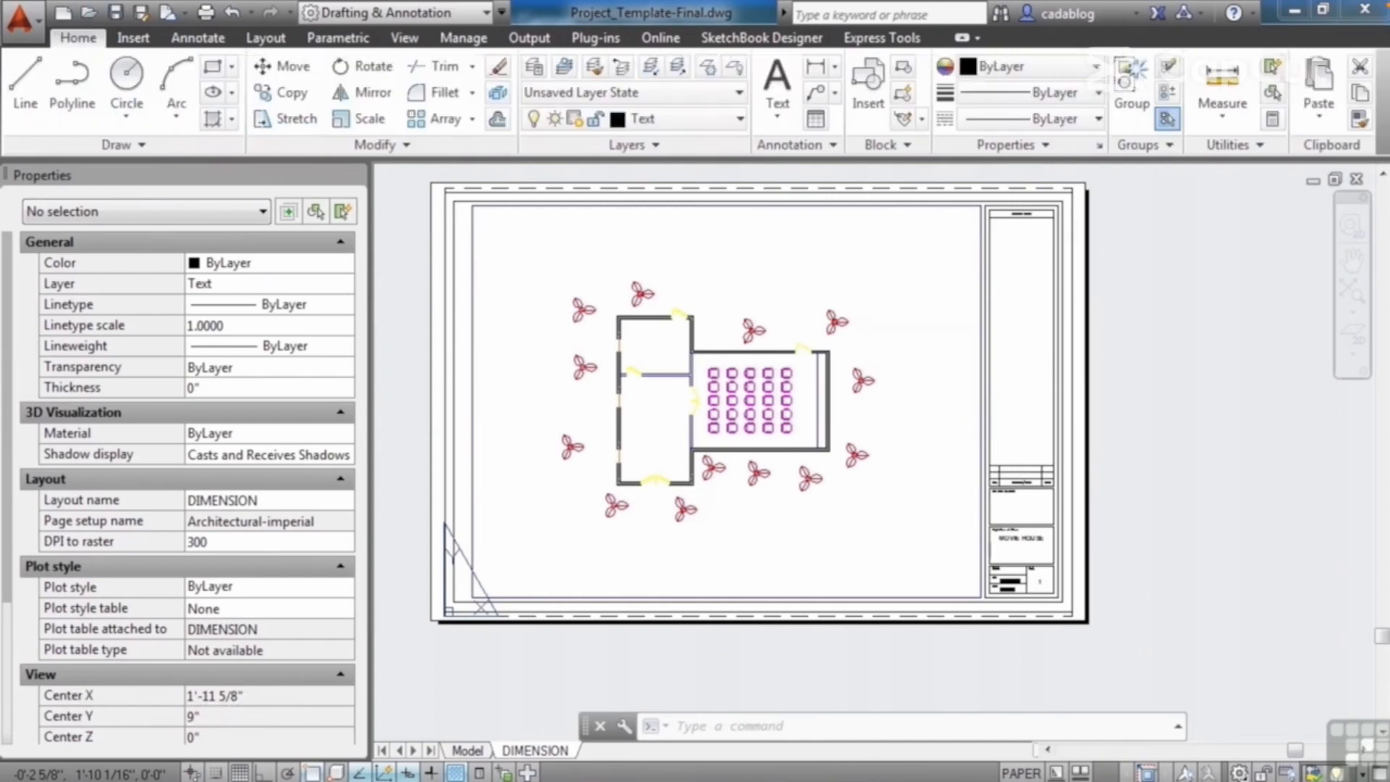
pyautogui.click(740, 119)
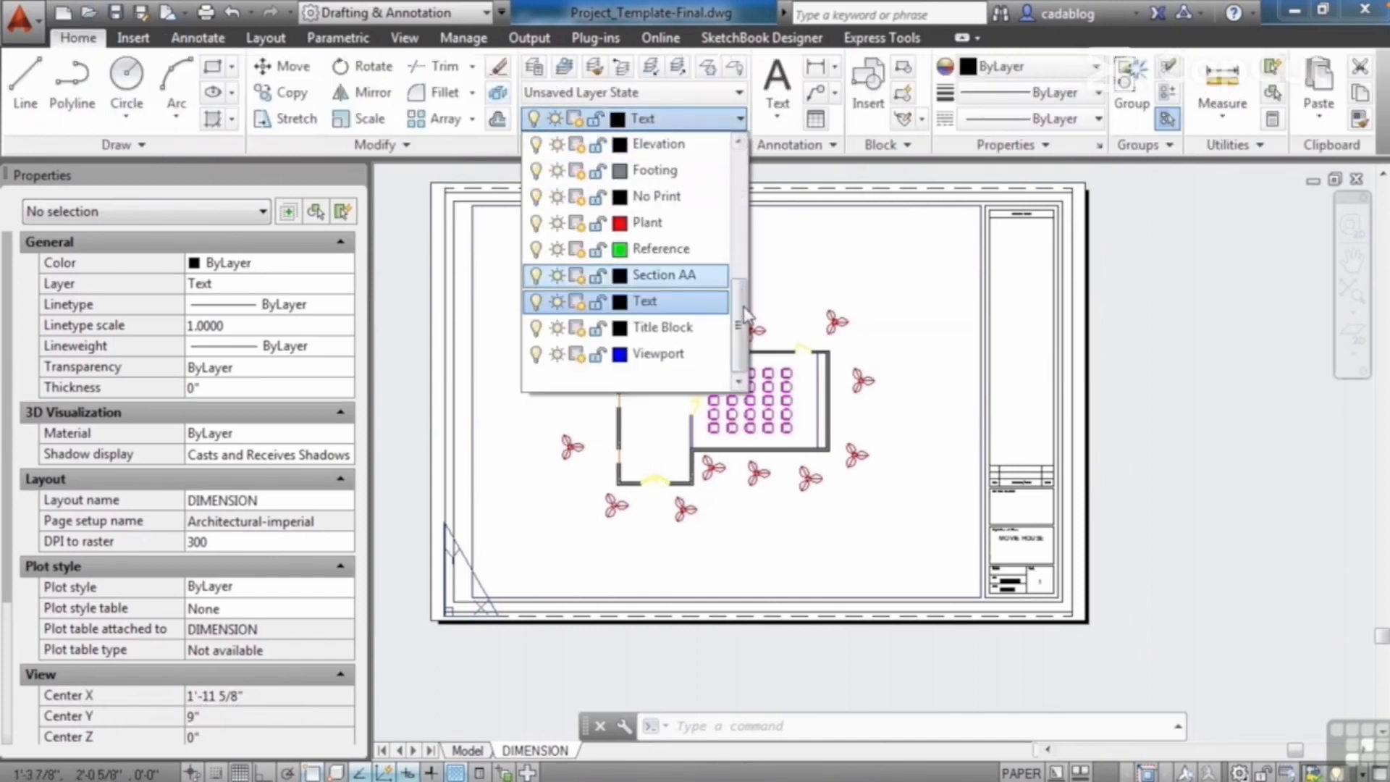
pyautogui.moveTo(746, 316); pyautogui.dragTo(737, 262)
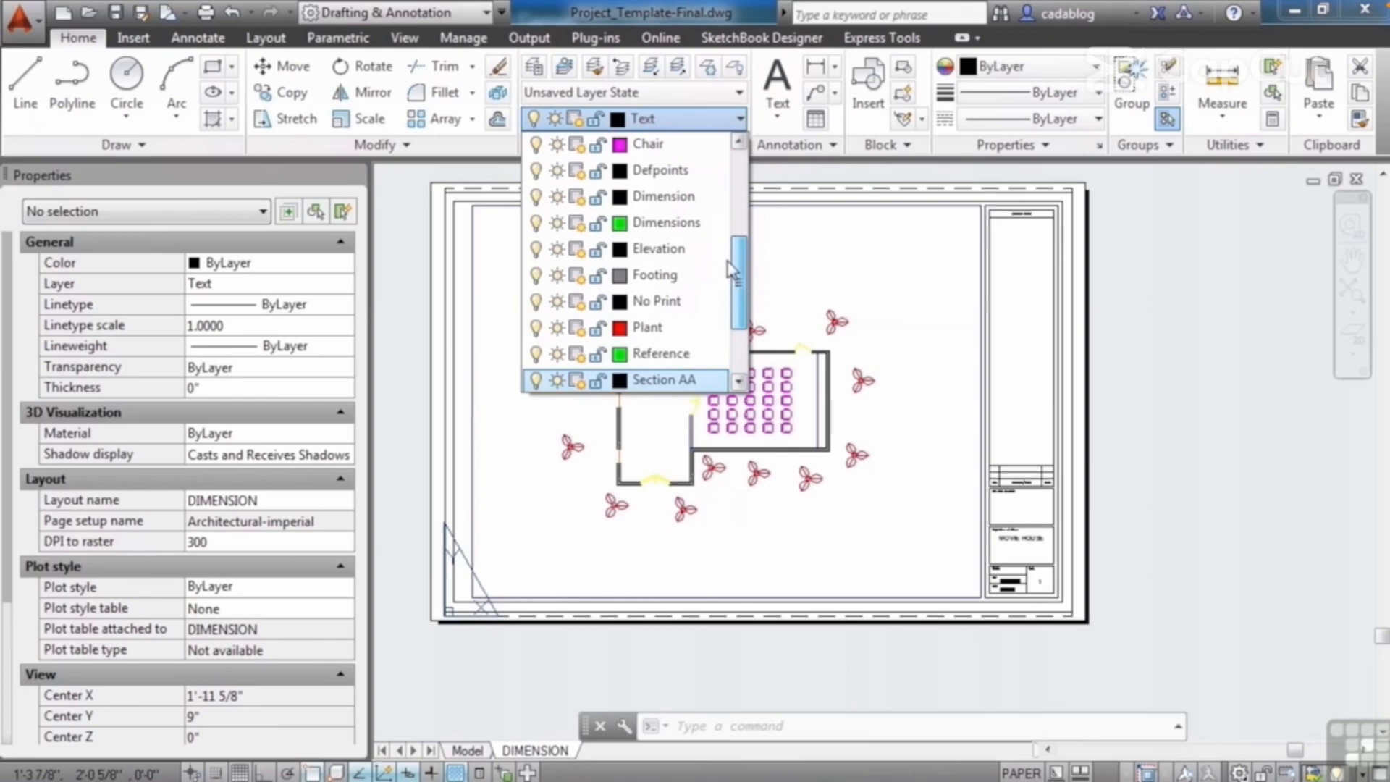
pyautogui.click(670, 226)
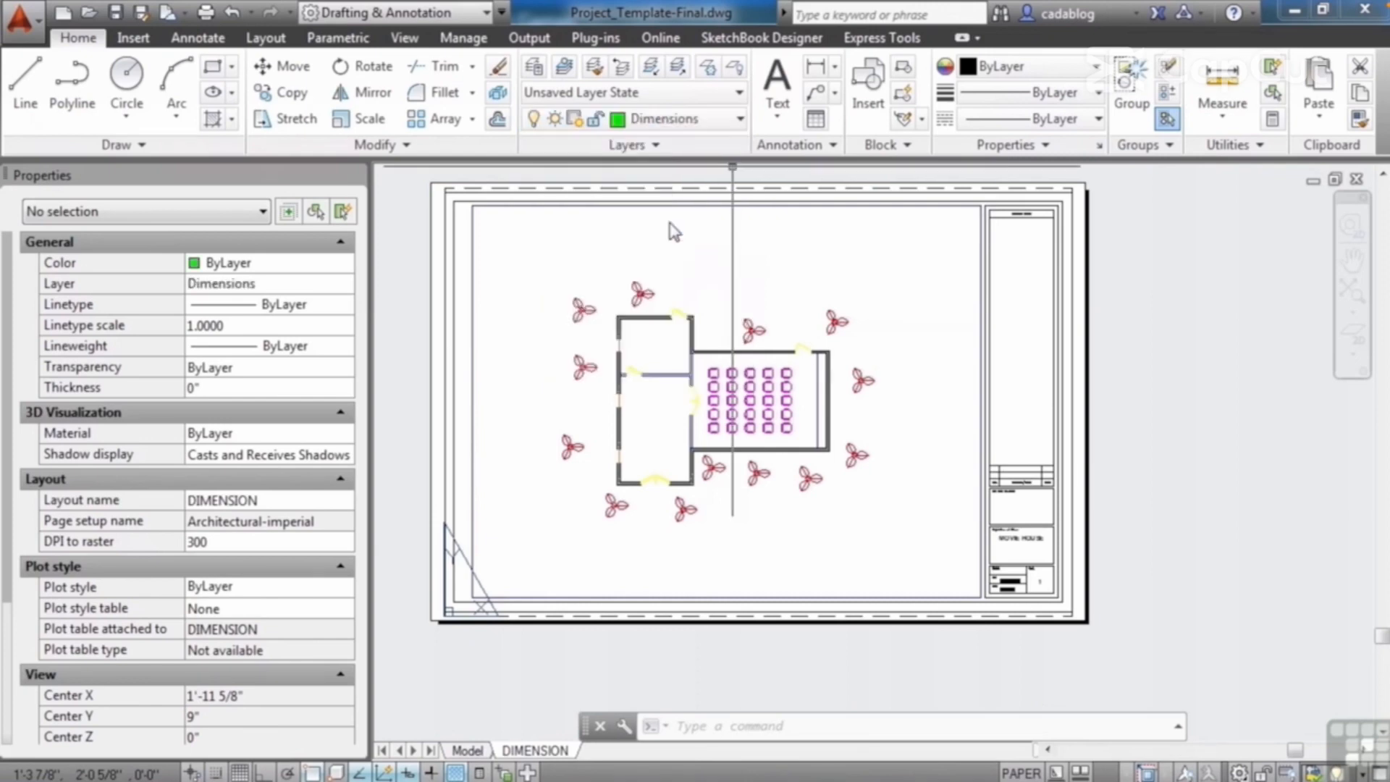
# - Choose Architectural-Project as the current dimension style
pyautogui.click(197, 37)
pyautogui.click(400, 117)
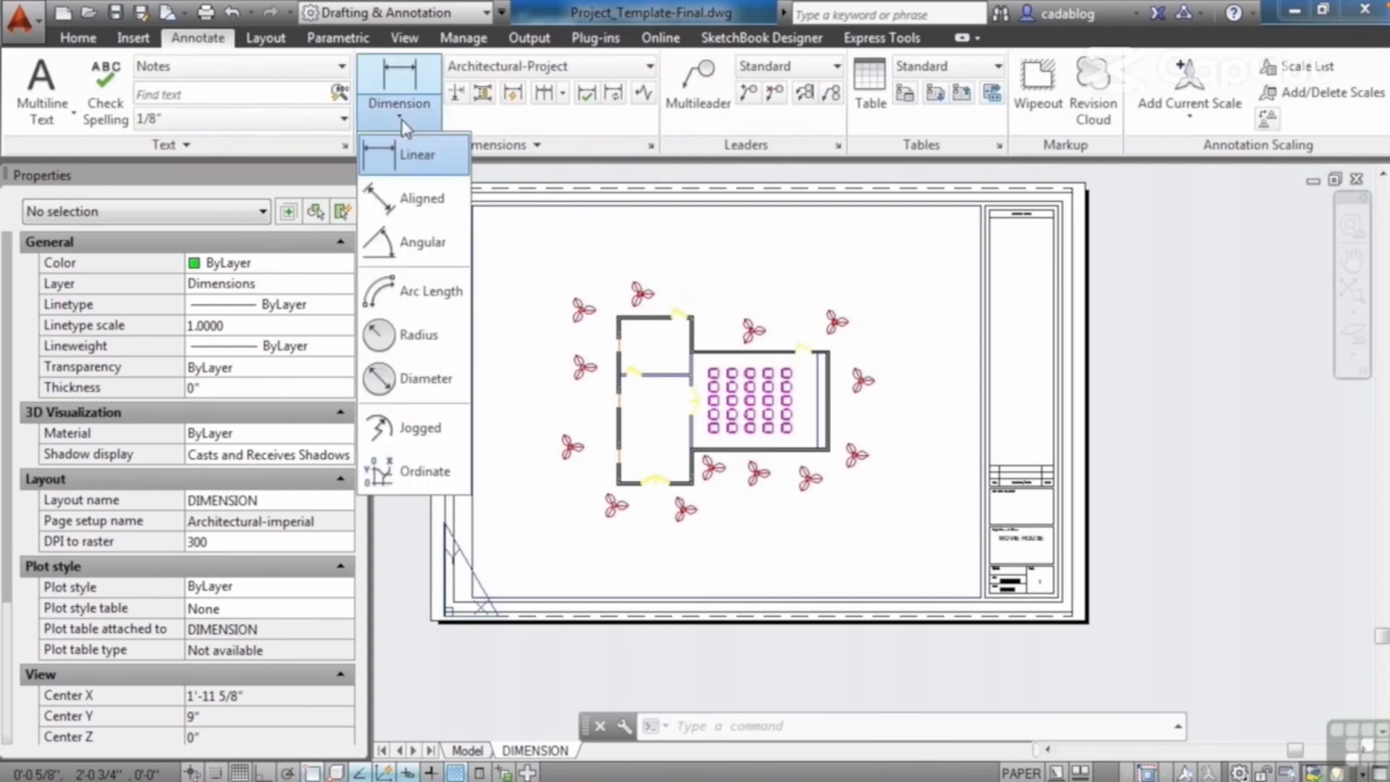
pyautogui.click(601, 72)
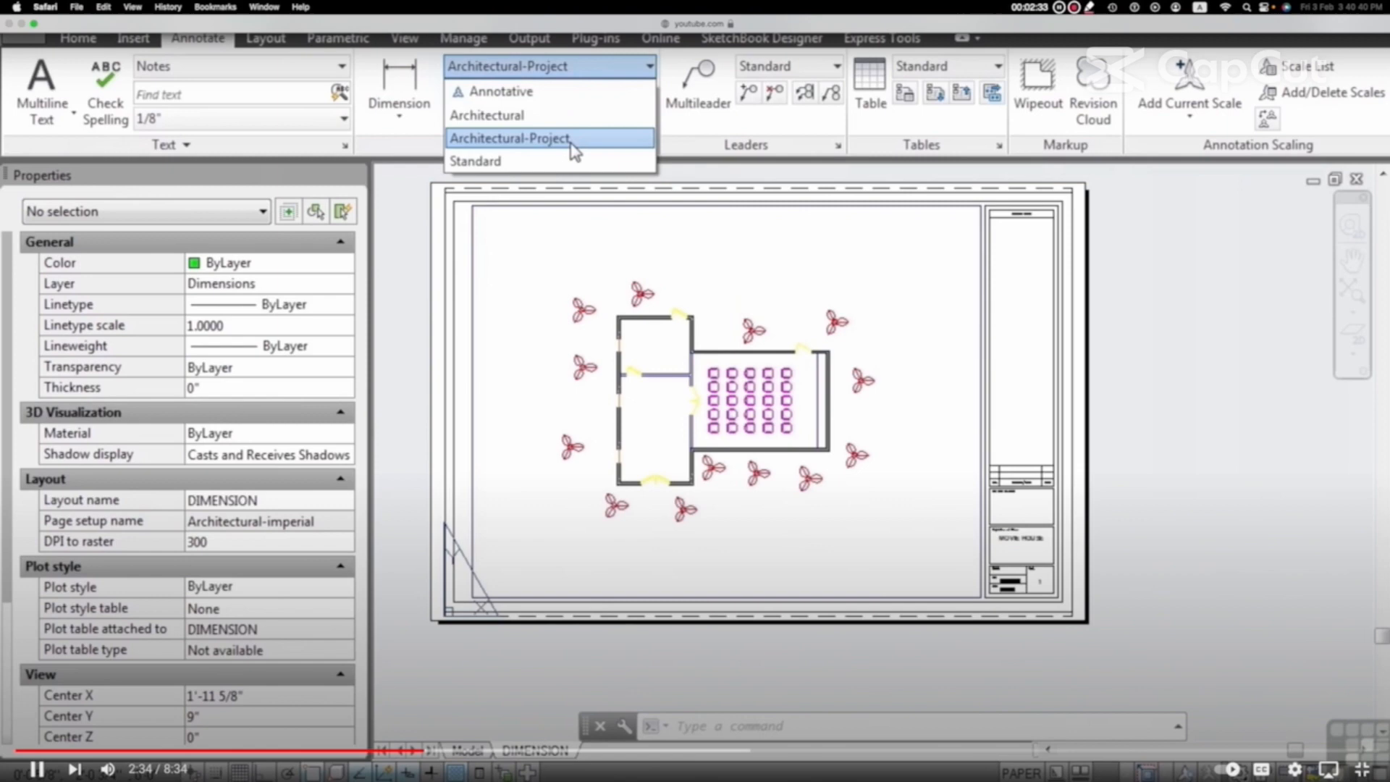
pyautogui.click(575, 139)
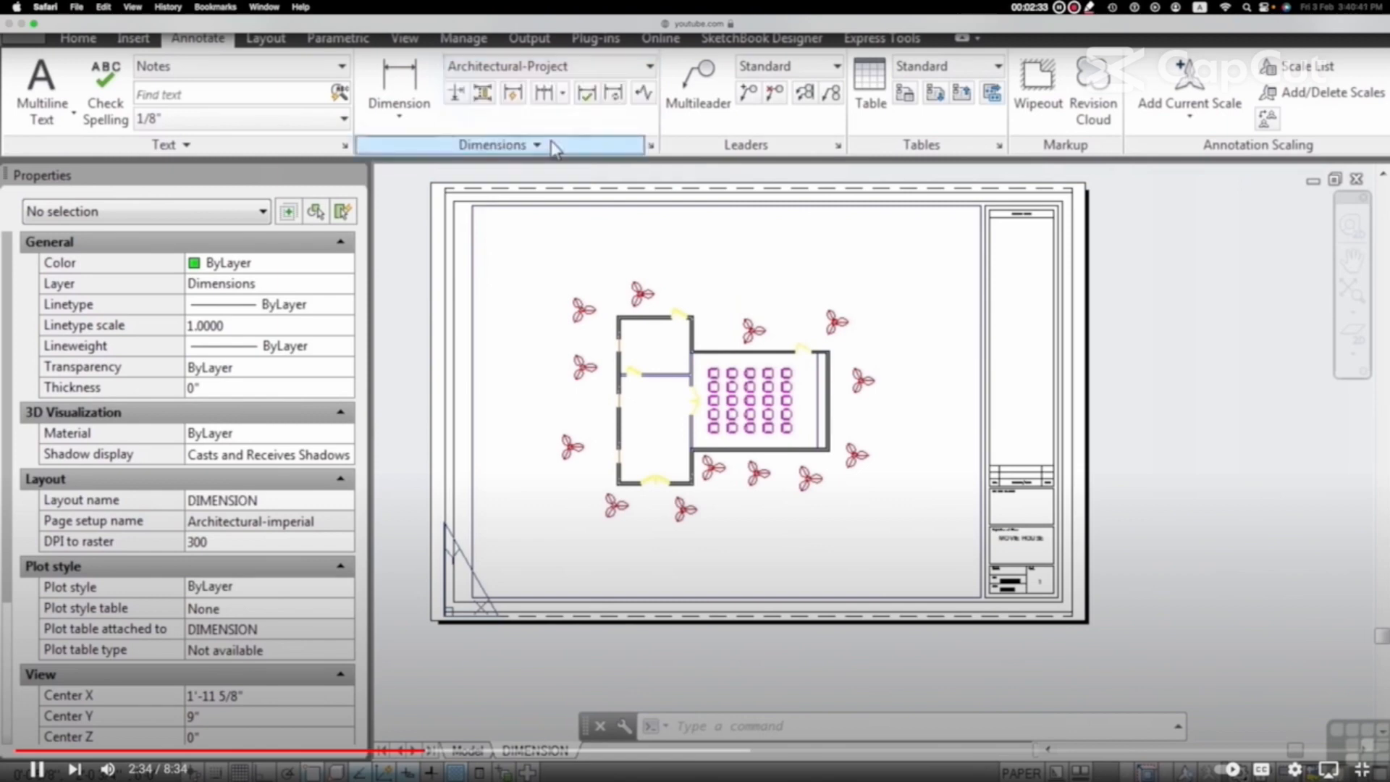
# - Add a horizontal linear dimension between the outer corners of the left wing's upper wall, with the dimension line above the plan
pyautogui.click(404, 87)
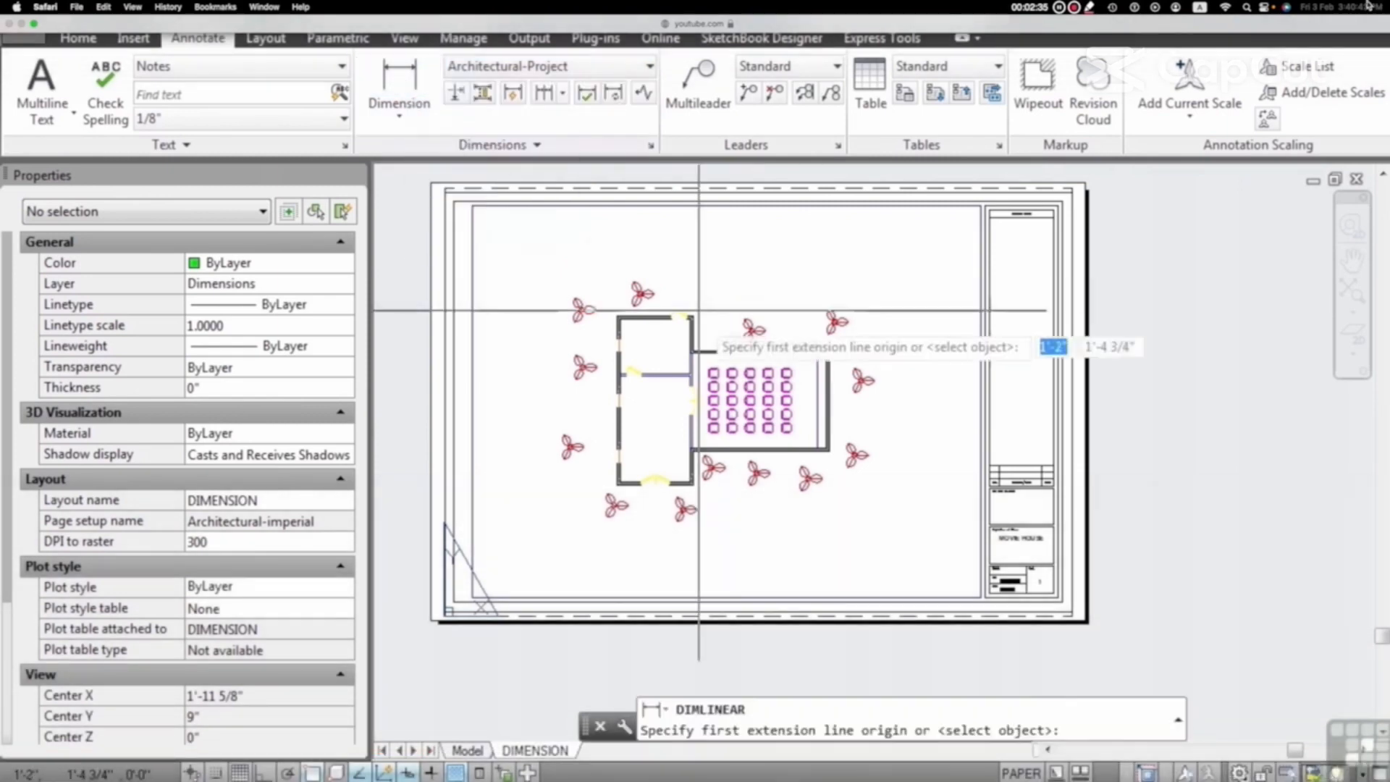
pyautogui.scroll(5, 622, 318)
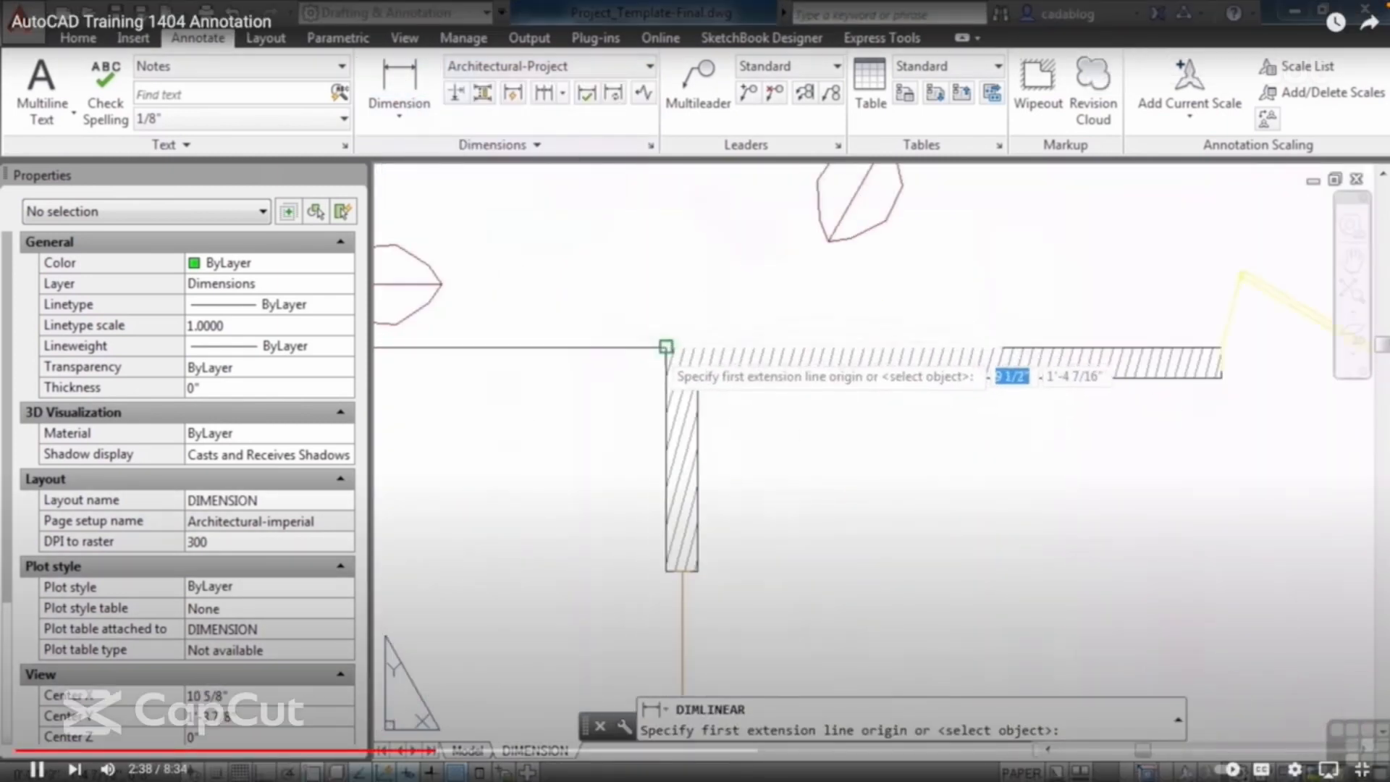
pyautogui.click(666, 347)
pyautogui.scroll(-3, 720, 327)
pyautogui.moveTo(721, 327); pyautogui.dragTo(498, 331, button='middle')
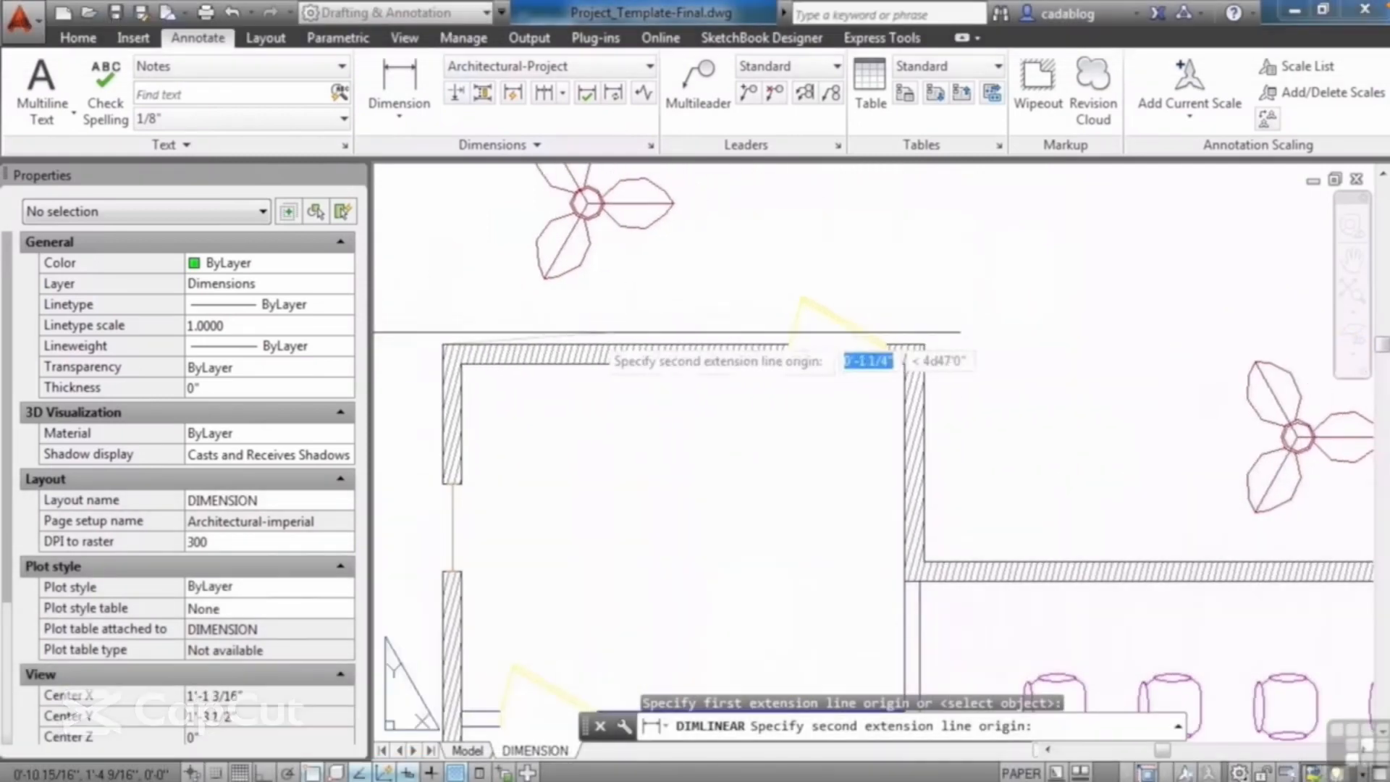
pyautogui.scroll(2, 900, 331)
pyautogui.click(939, 346)
pyautogui.scroll(-3, 934, 344)
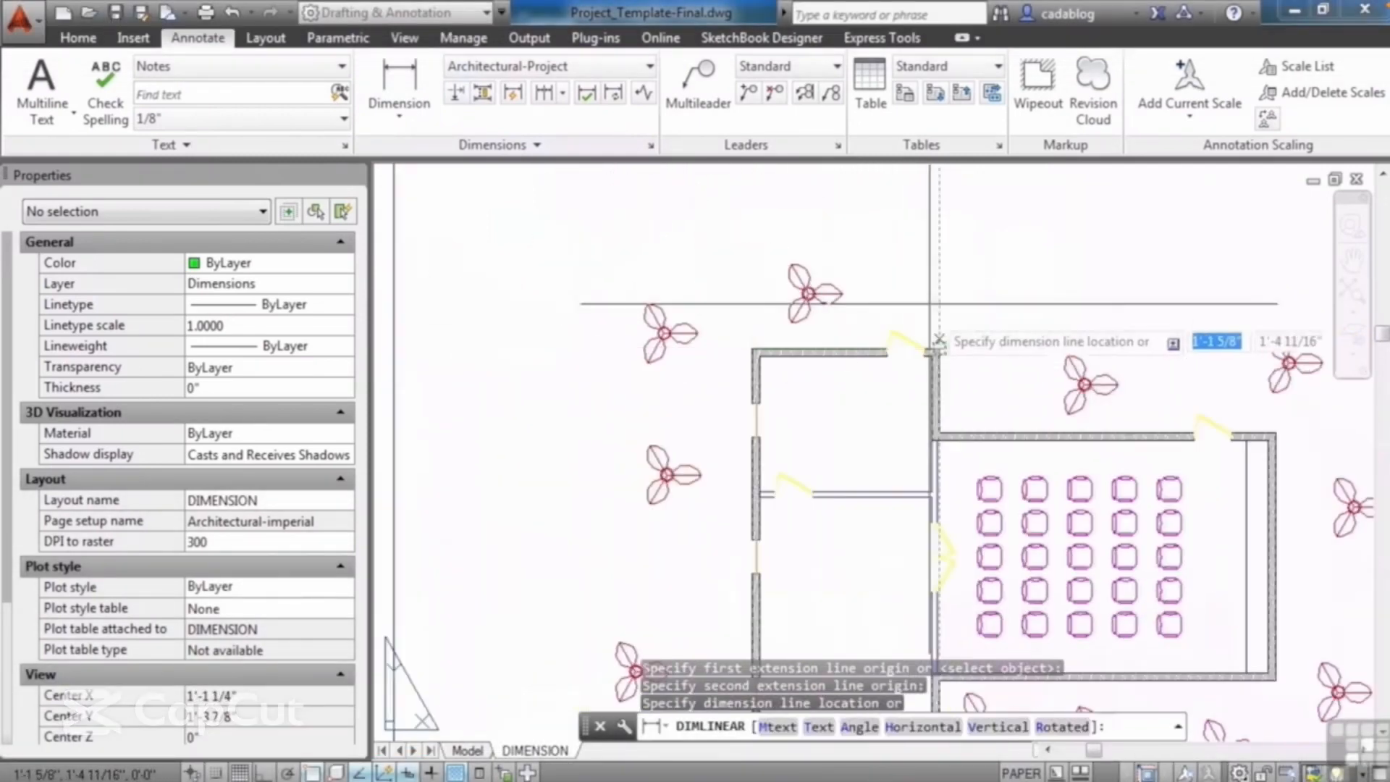
# - Add a vertical linear dimension along the left wing's full outer wall, with the dimension line just outside the wall
pyautogui.scroll(5, 817, 324)
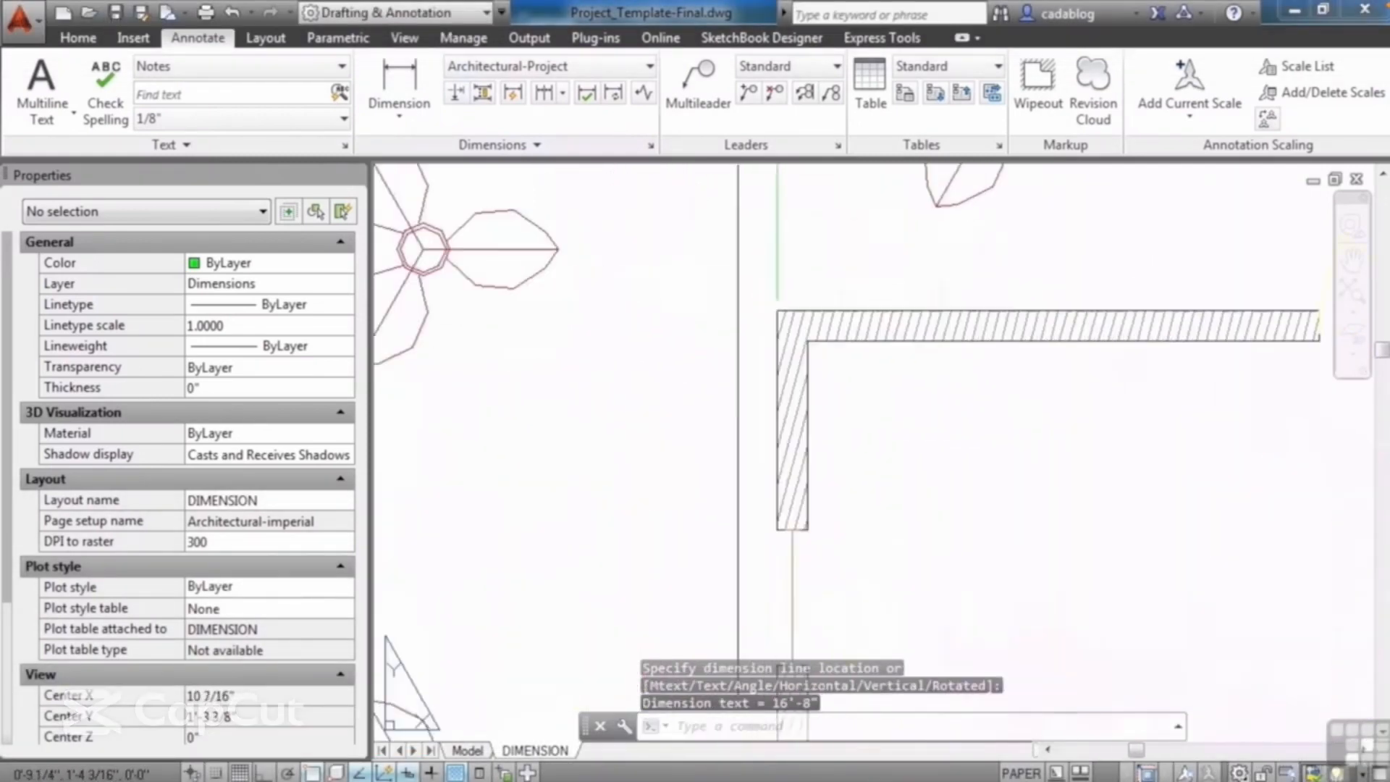
pyautogui.press('Return')
pyautogui.click(833, 193)
pyautogui.scroll(-4, 701, 259)
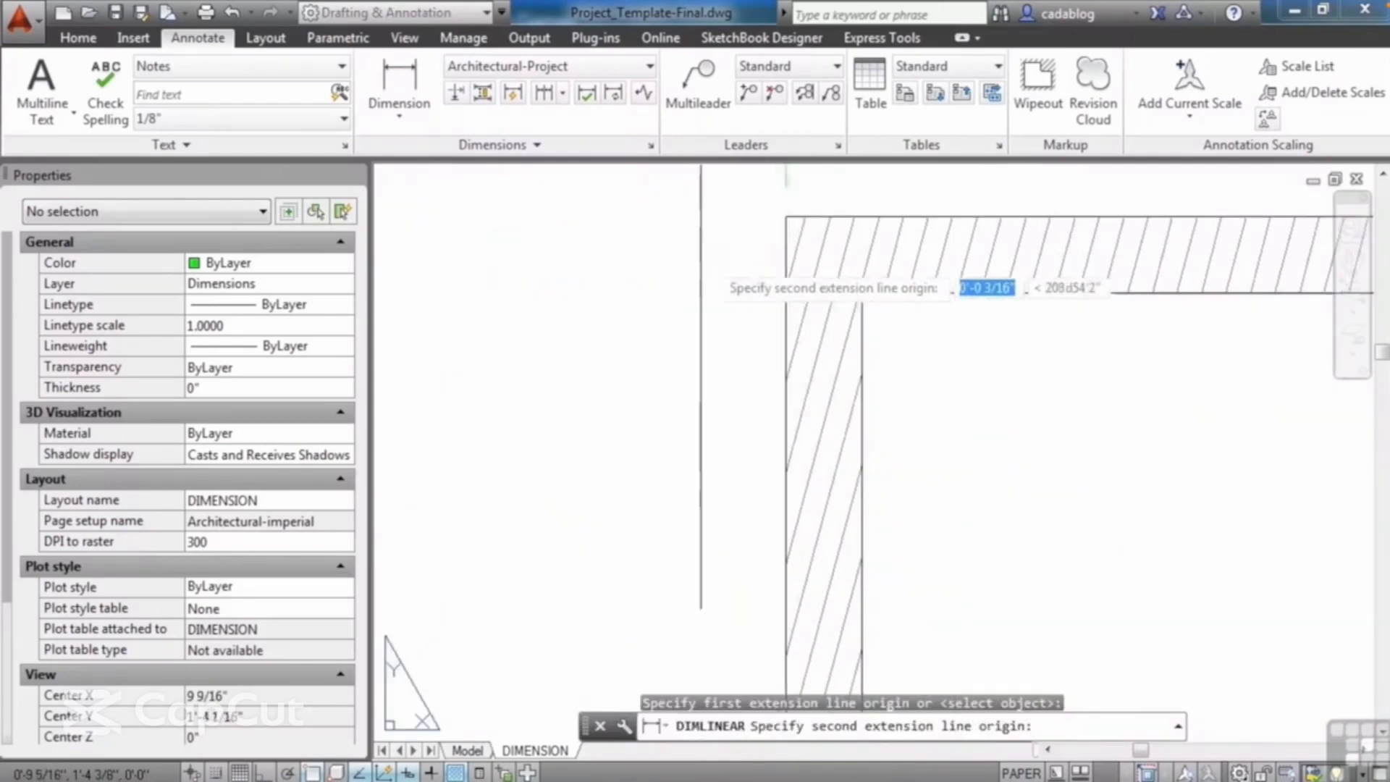
pyautogui.moveTo(746, 497); pyautogui.dragTo(739, 338, button='middle')
pyautogui.scroll(-4, 724, 311)
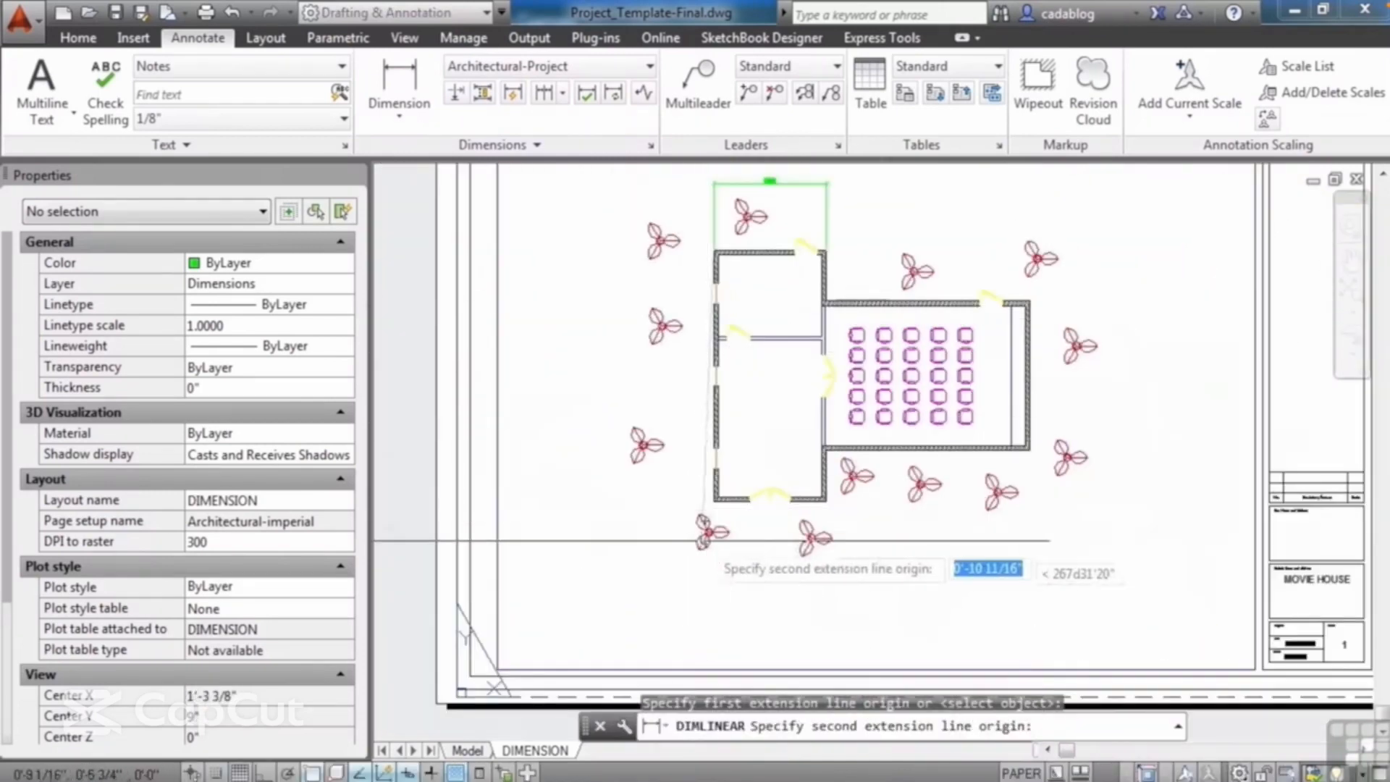
pyautogui.scroll(6, 652, 550)
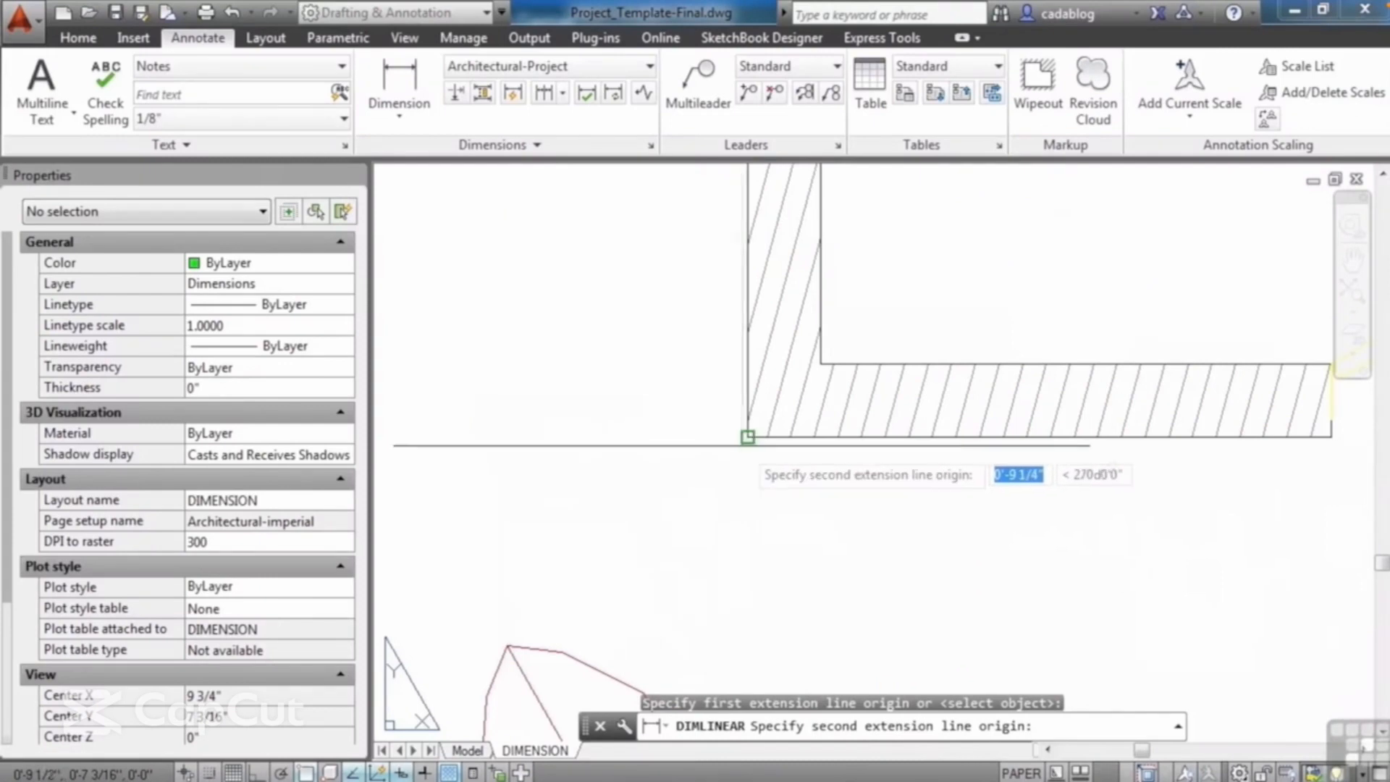
pyautogui.click(742, 445)
pyautogui.scroll(-6, 742, 446)
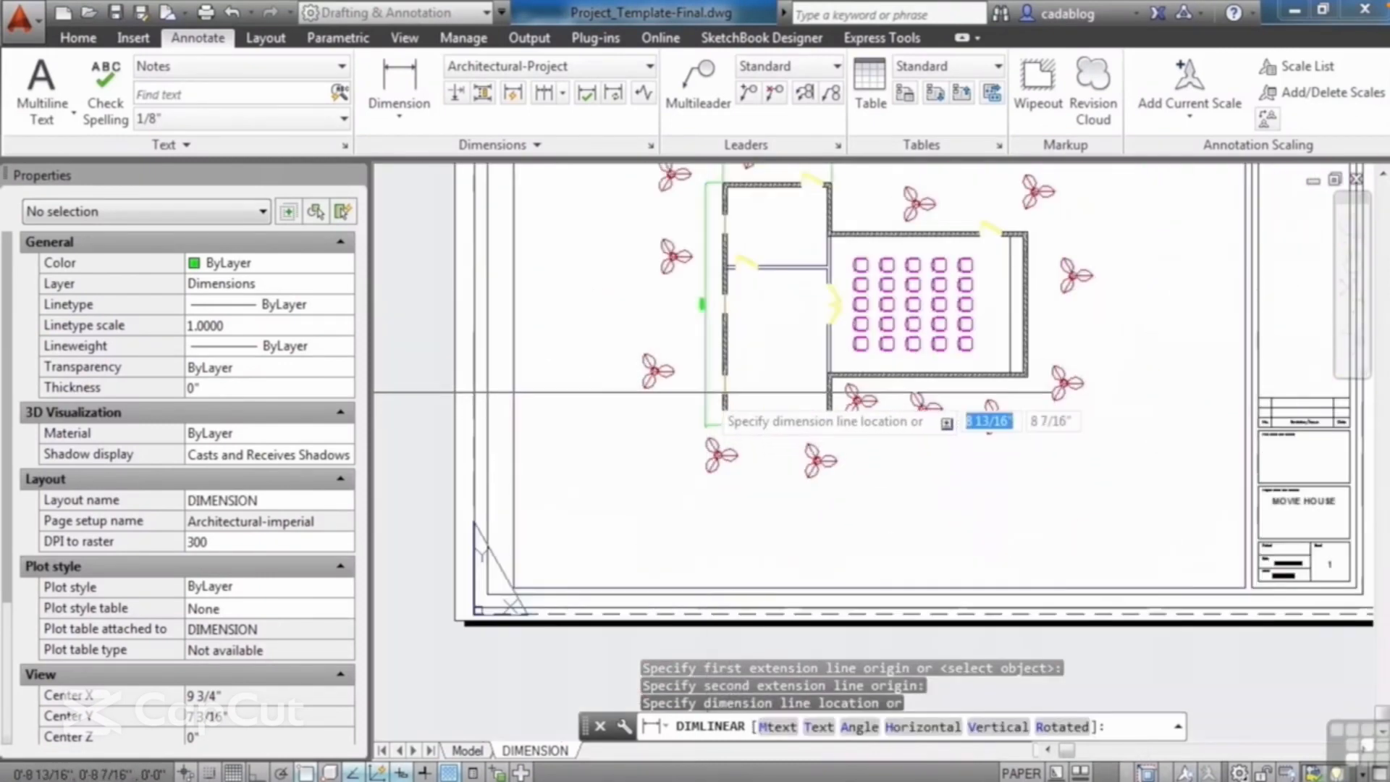
pyautogui.click(702, 393)
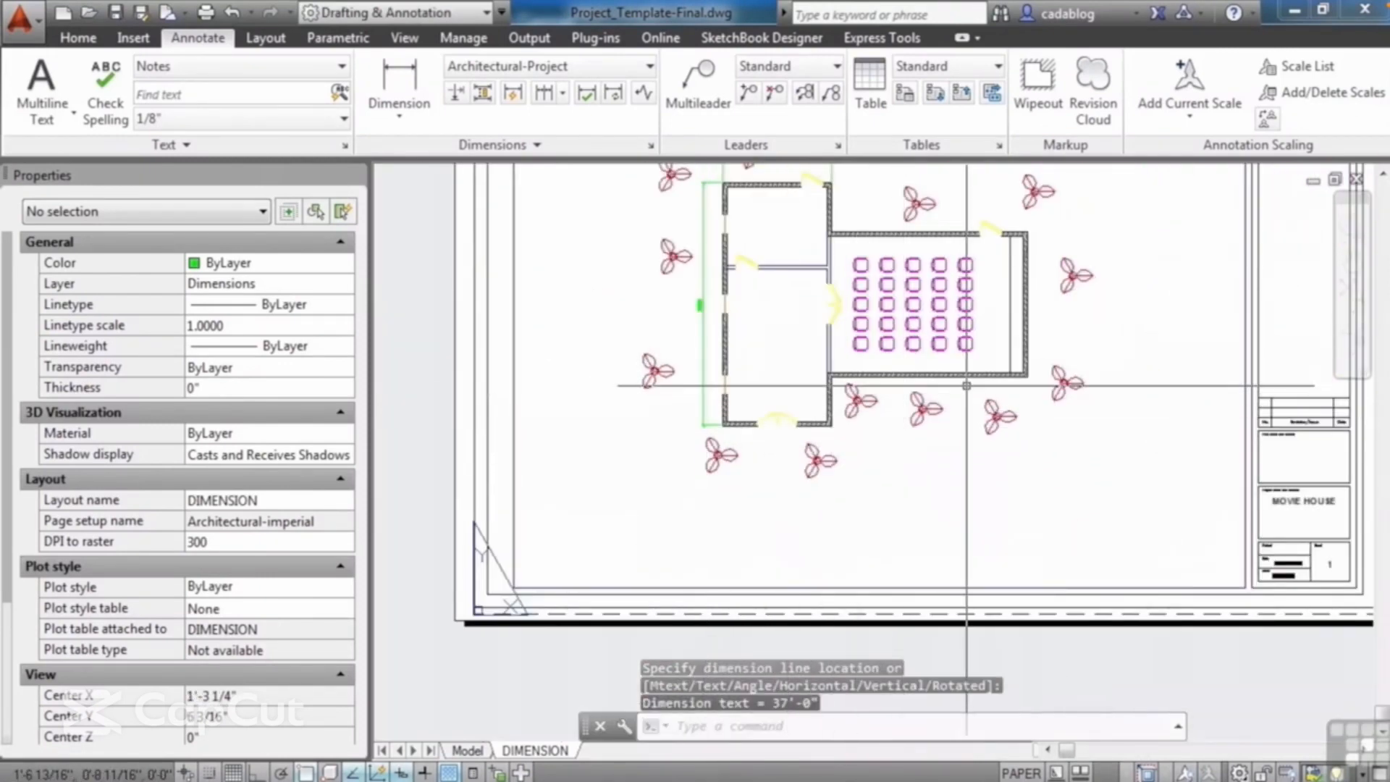
# - Continue the upper horizontal dimension from its right end to the upper-right outer corner of the seating room
pyautogui.moveTo(929, 292); pyautogui.dragTo(860, 433, button='middle')
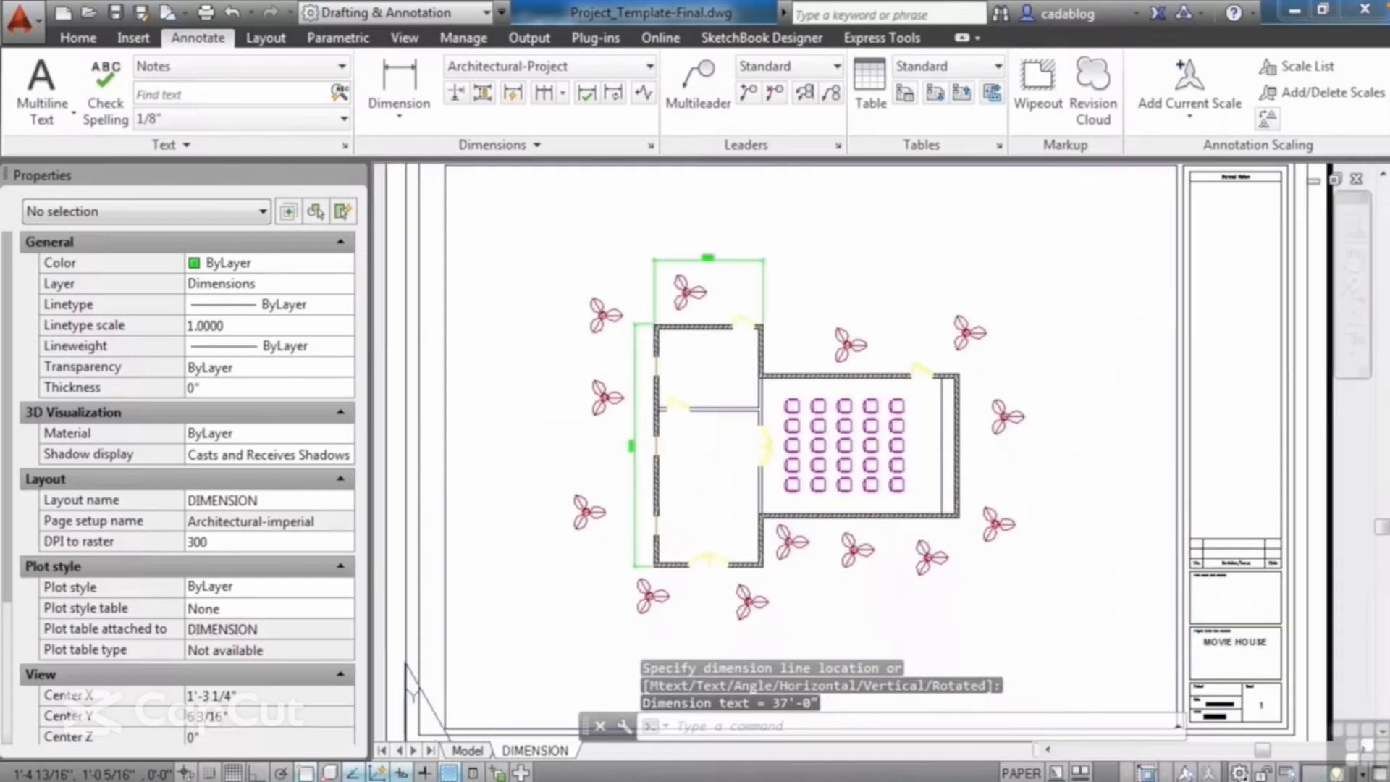
pyautogui.click(544, 94)
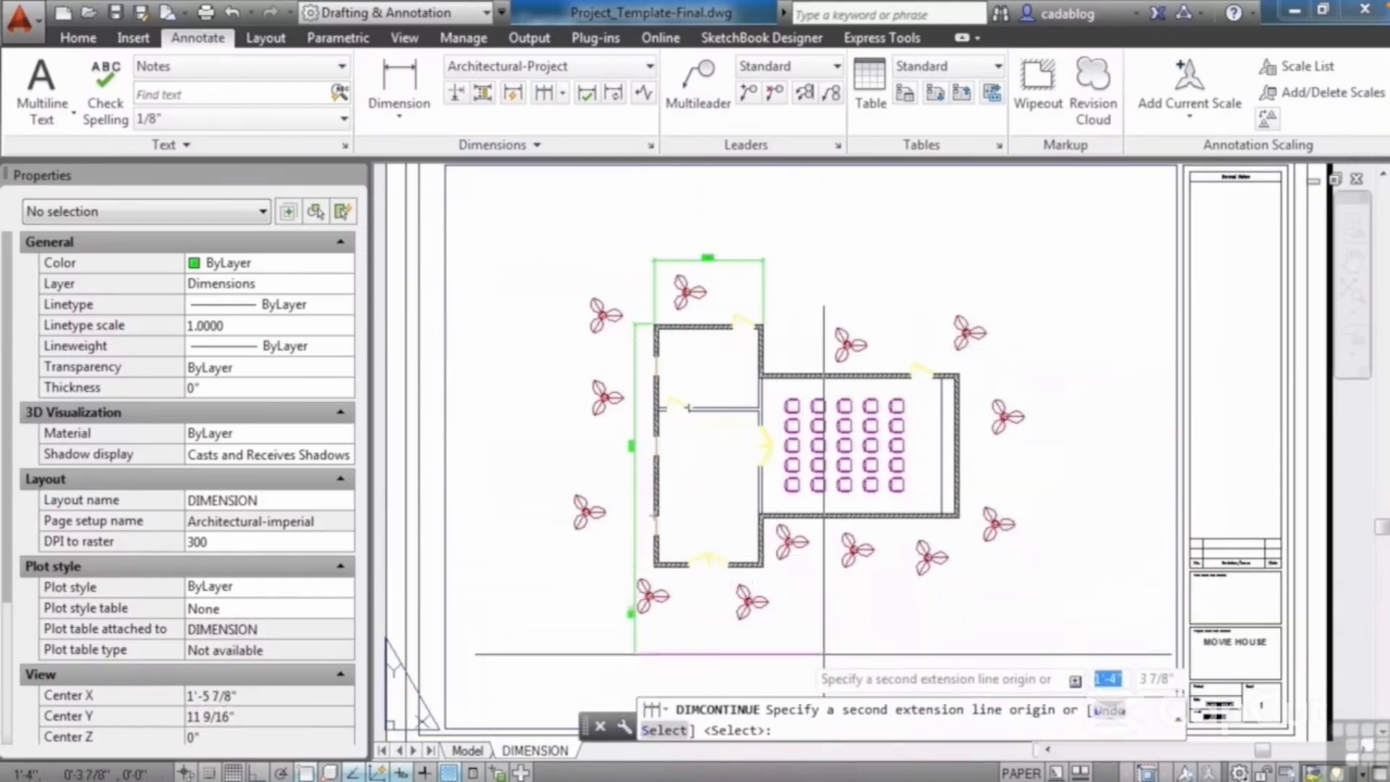
pyautogui.click(663, 729)
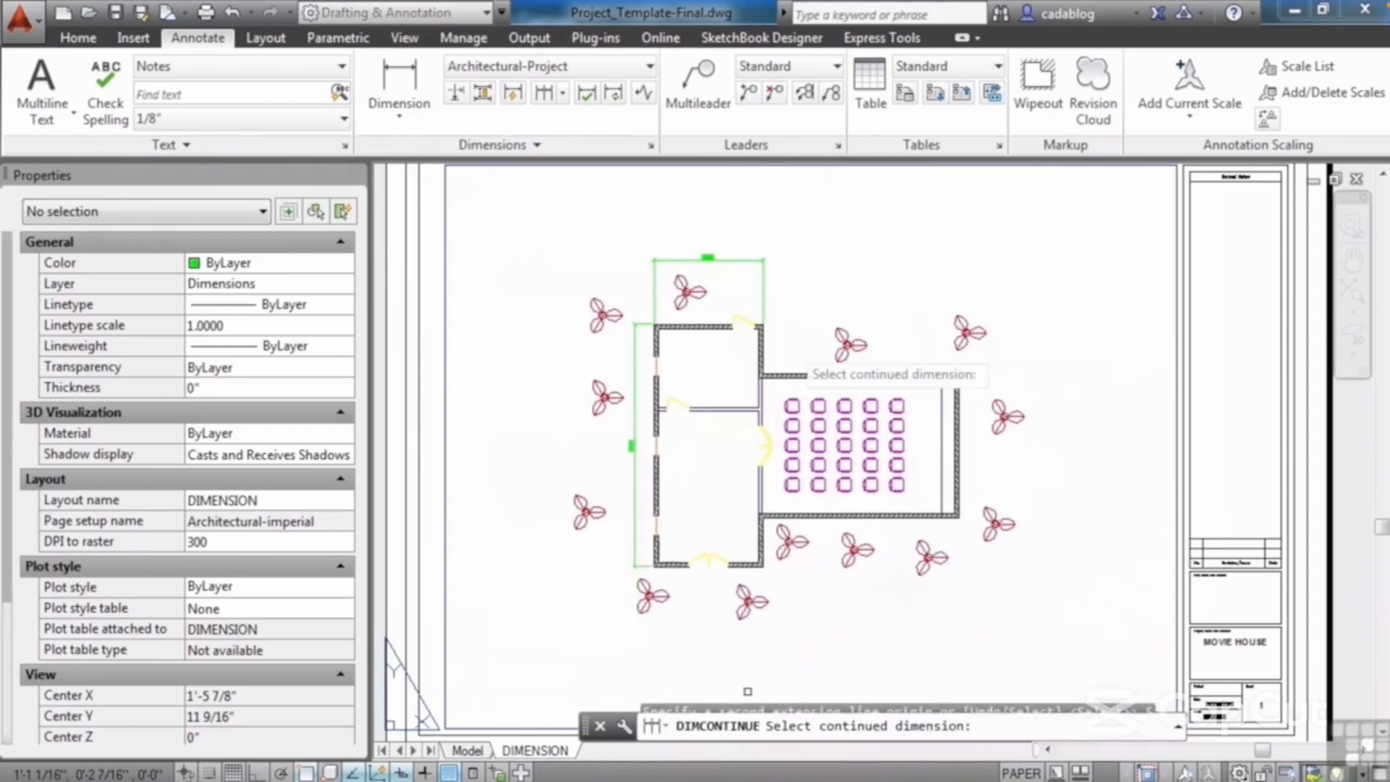
pyautogui.click(763, 302)
pyautogui.scroll(6, 922, 299)
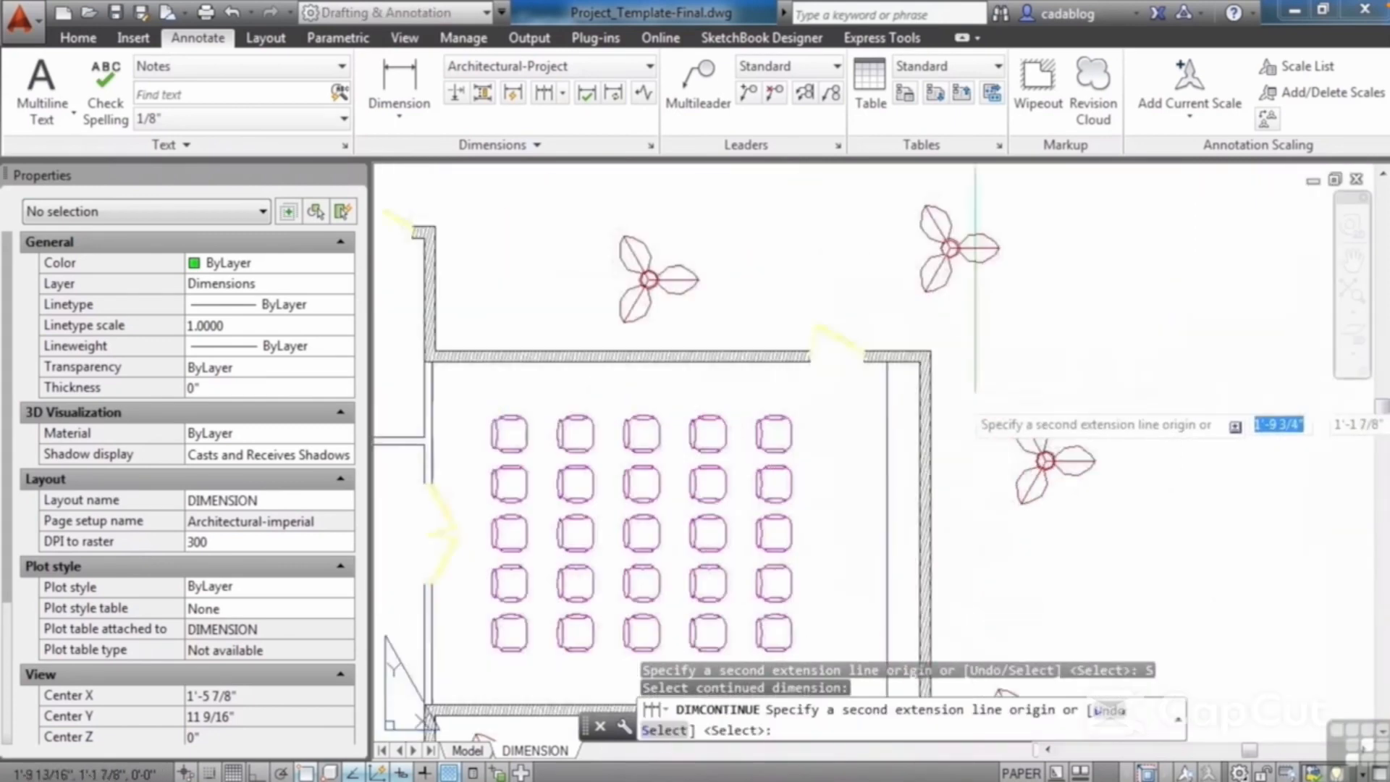
pyautogui.click(802, 235)
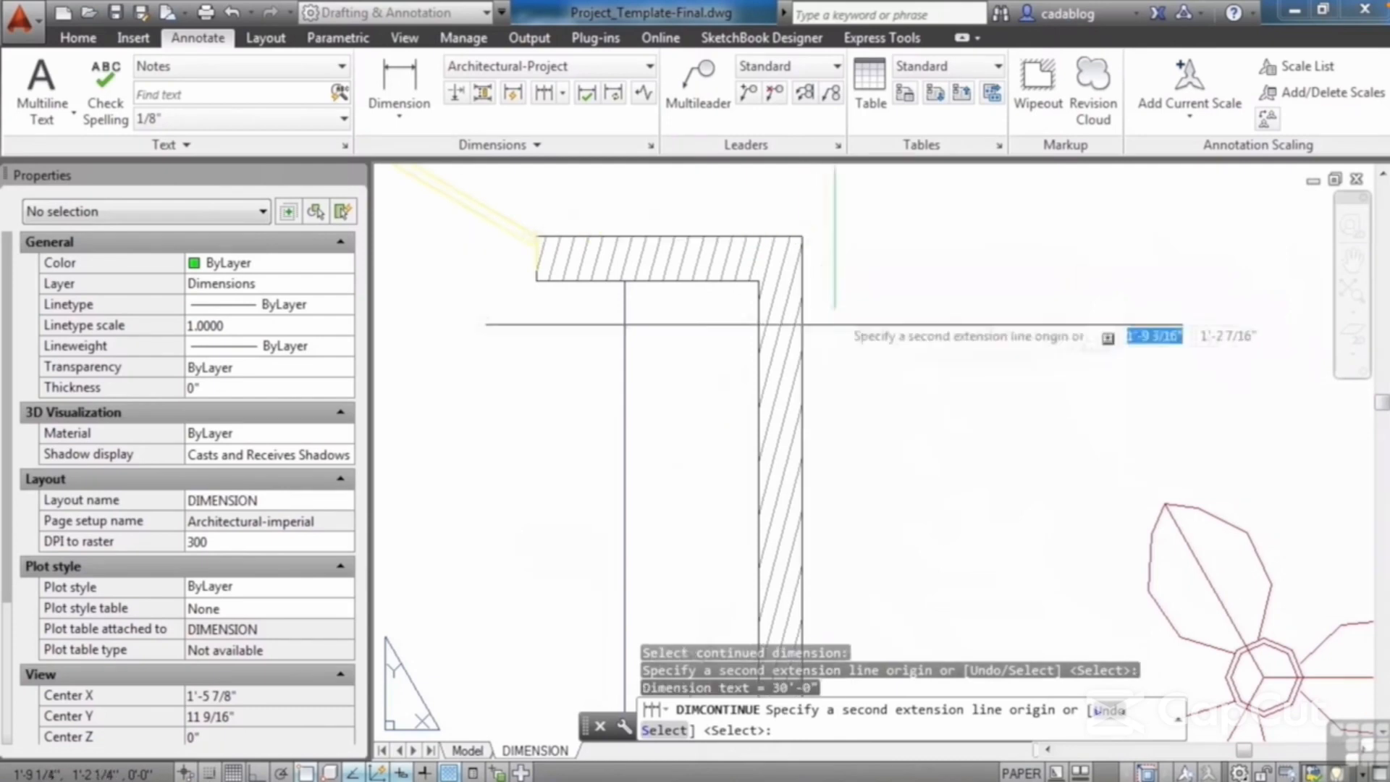
pyautogui.scroll(-6, 819, 275)
pyautogui.press('Return')
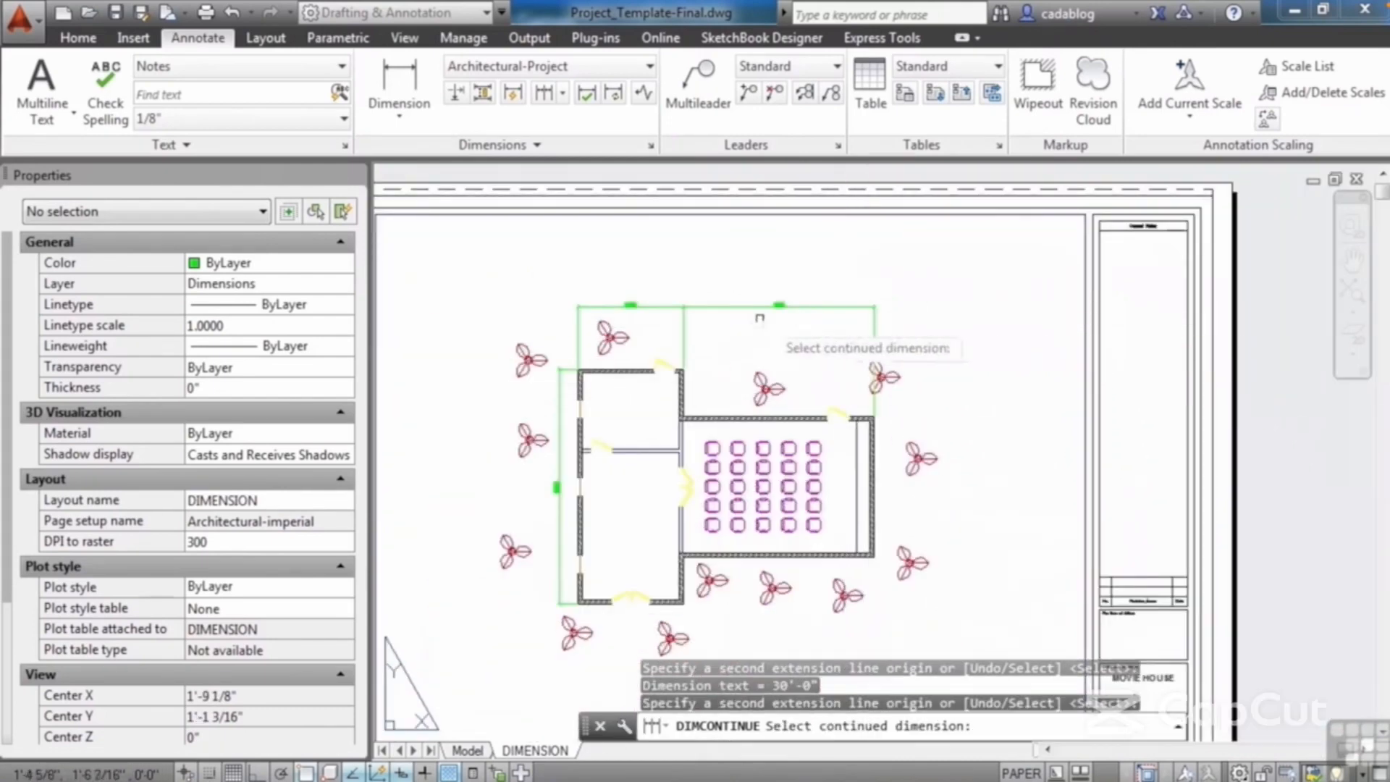
# - Add a vertical linear dimension between the outer corners of the seating room's right wall, with the dimension line just outside the wall
pyautogui.click(400, 79)
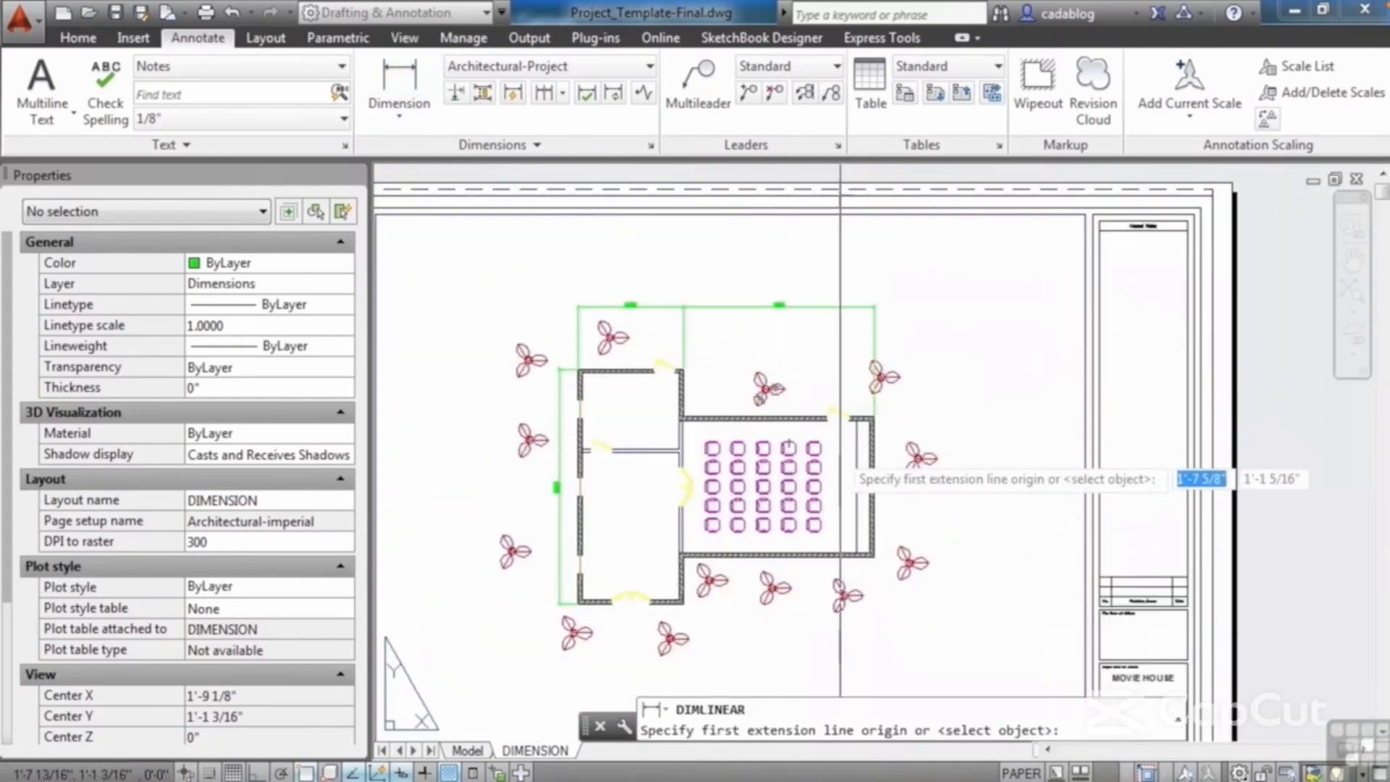
pyautogui.scroll(5, 862, 333)
pyautogui.scroll(3, 860, 329)
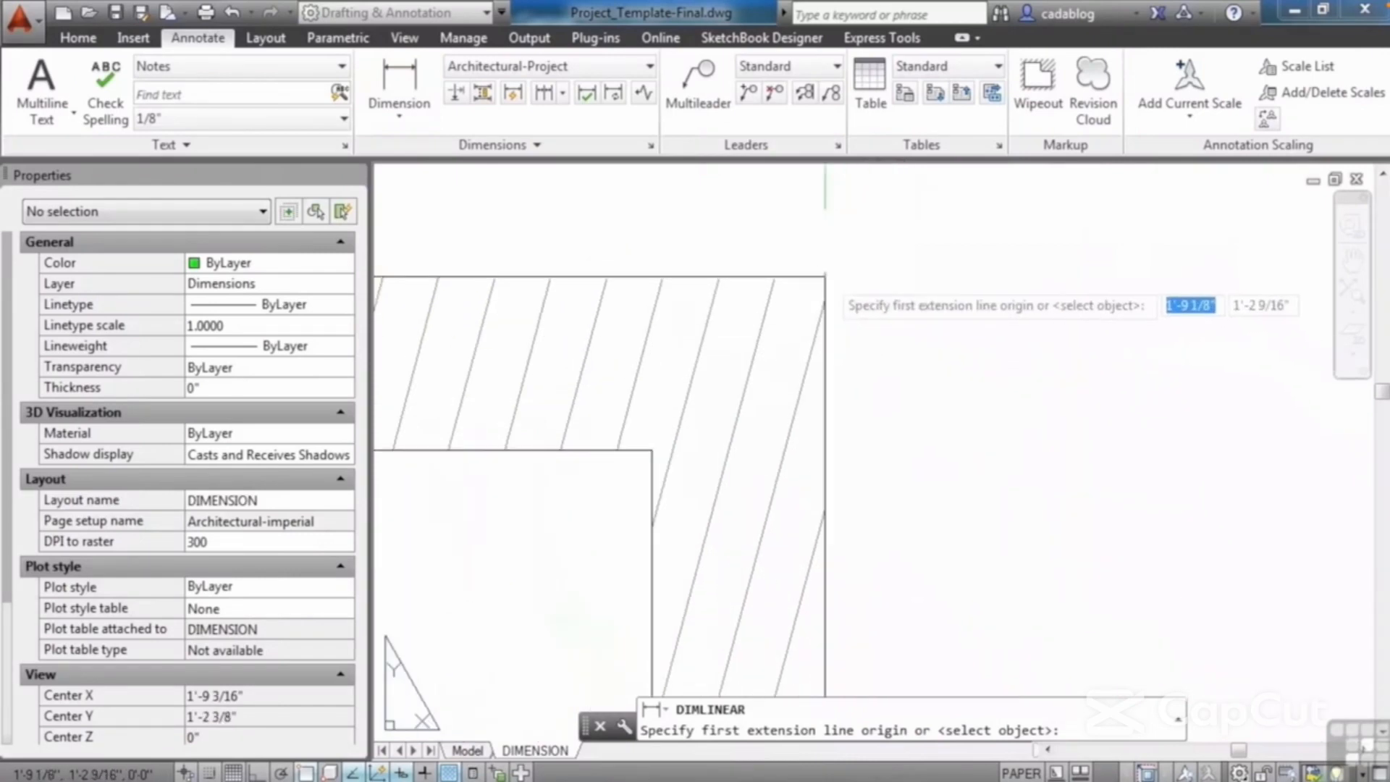
pyautogui.click(861, 312)
pyautogui.scroll(-5, 854, 326)
pyautogui.moveTo(903, 490); pyautogui.dragTo(893, 172, button='middle')
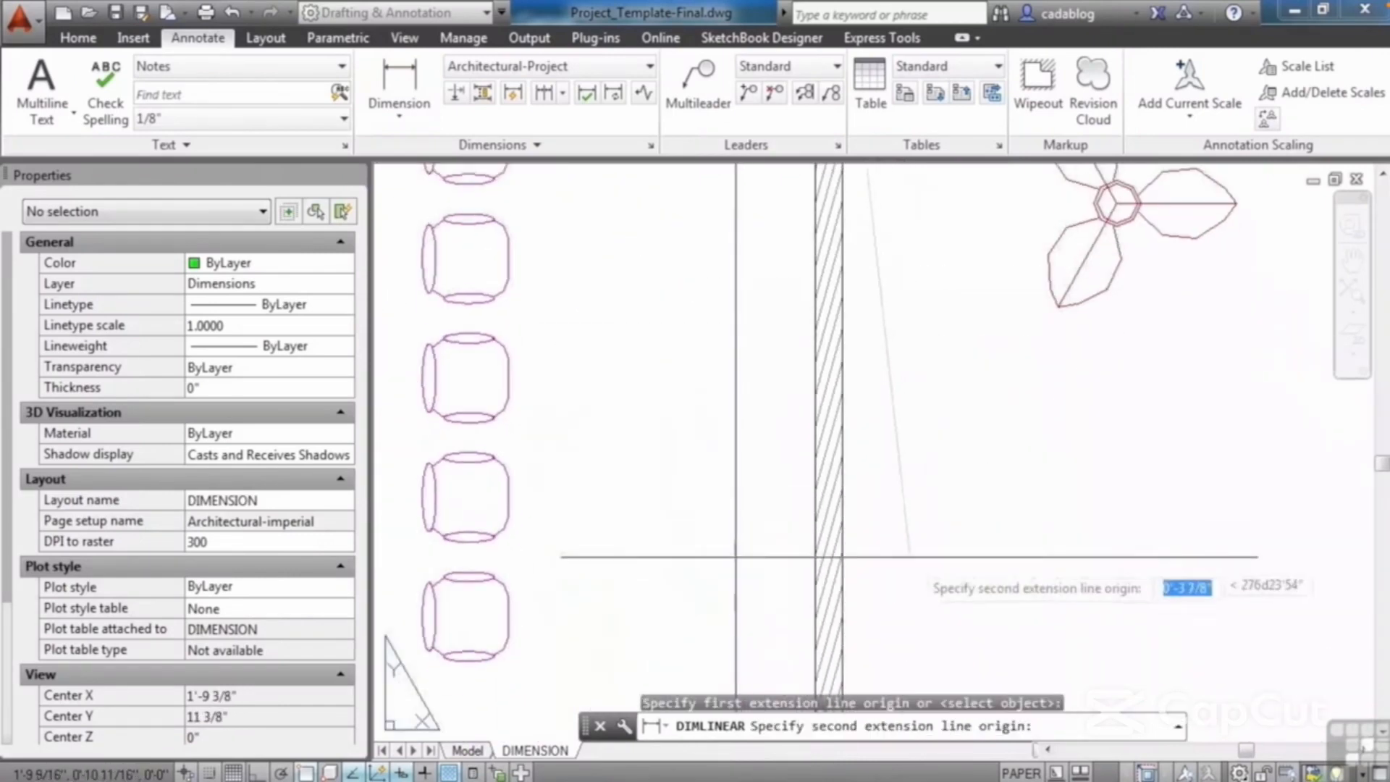
pyautogui.moveTo(907, 556); pyautogui.dragTo(862, 239, button='middle')
pyautogui.scroll(8, 832, 587)
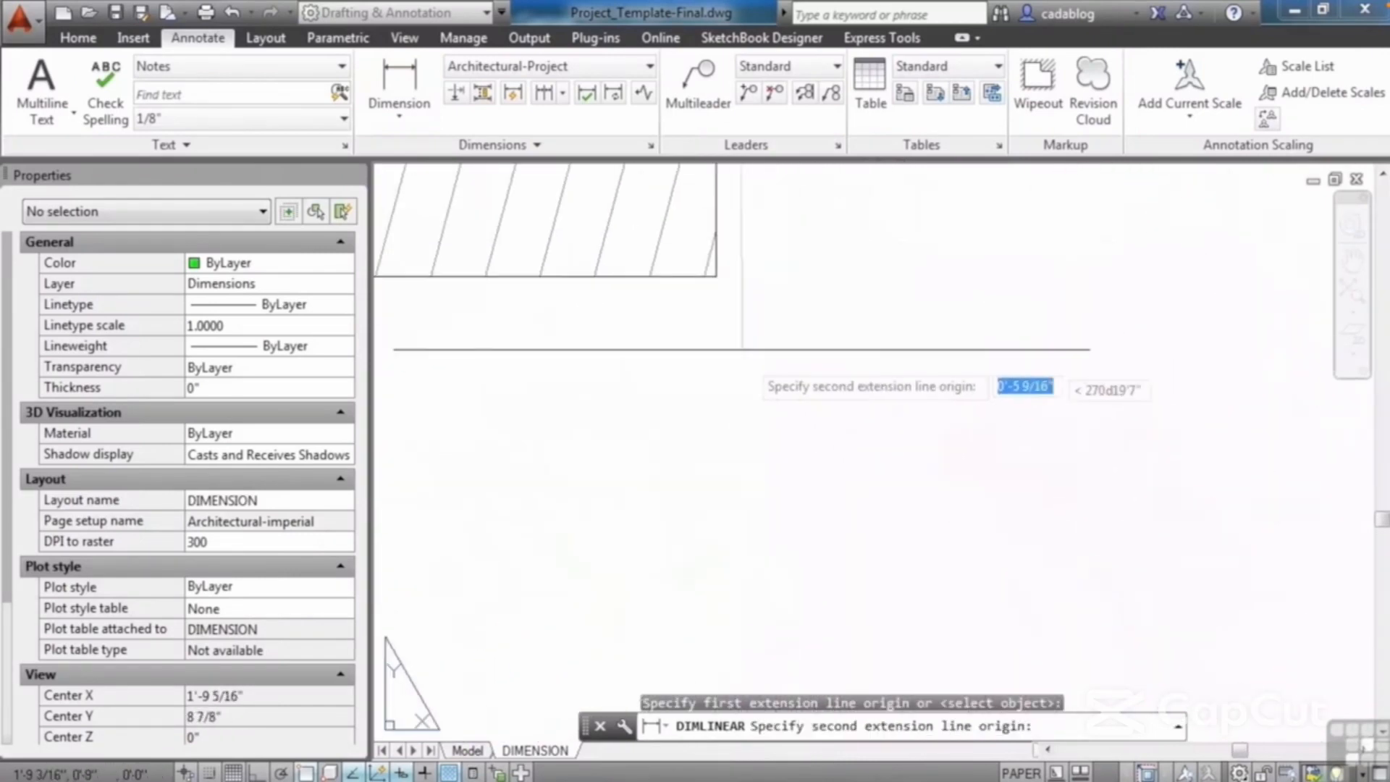
pyautogui.click(690, 282)
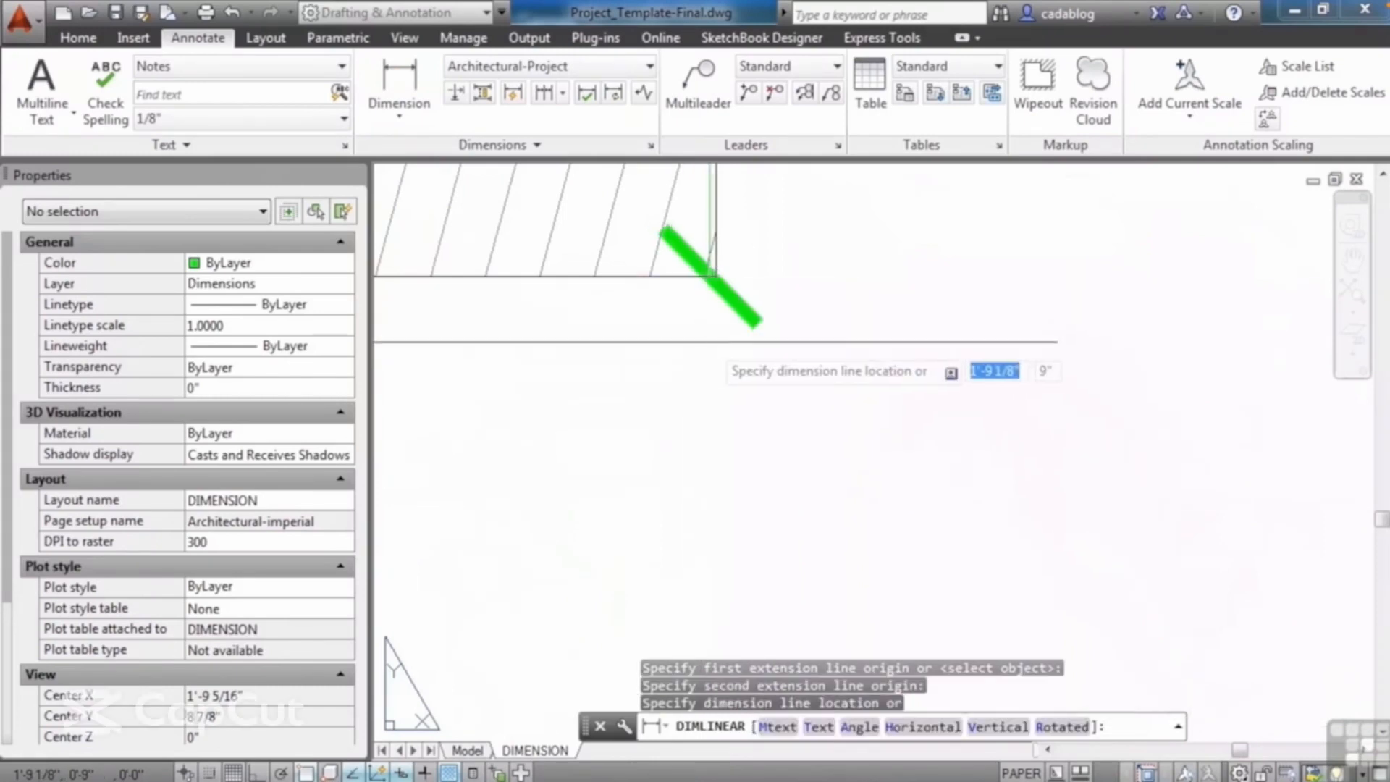
pyautogui.scroll(-5, 730, 360)
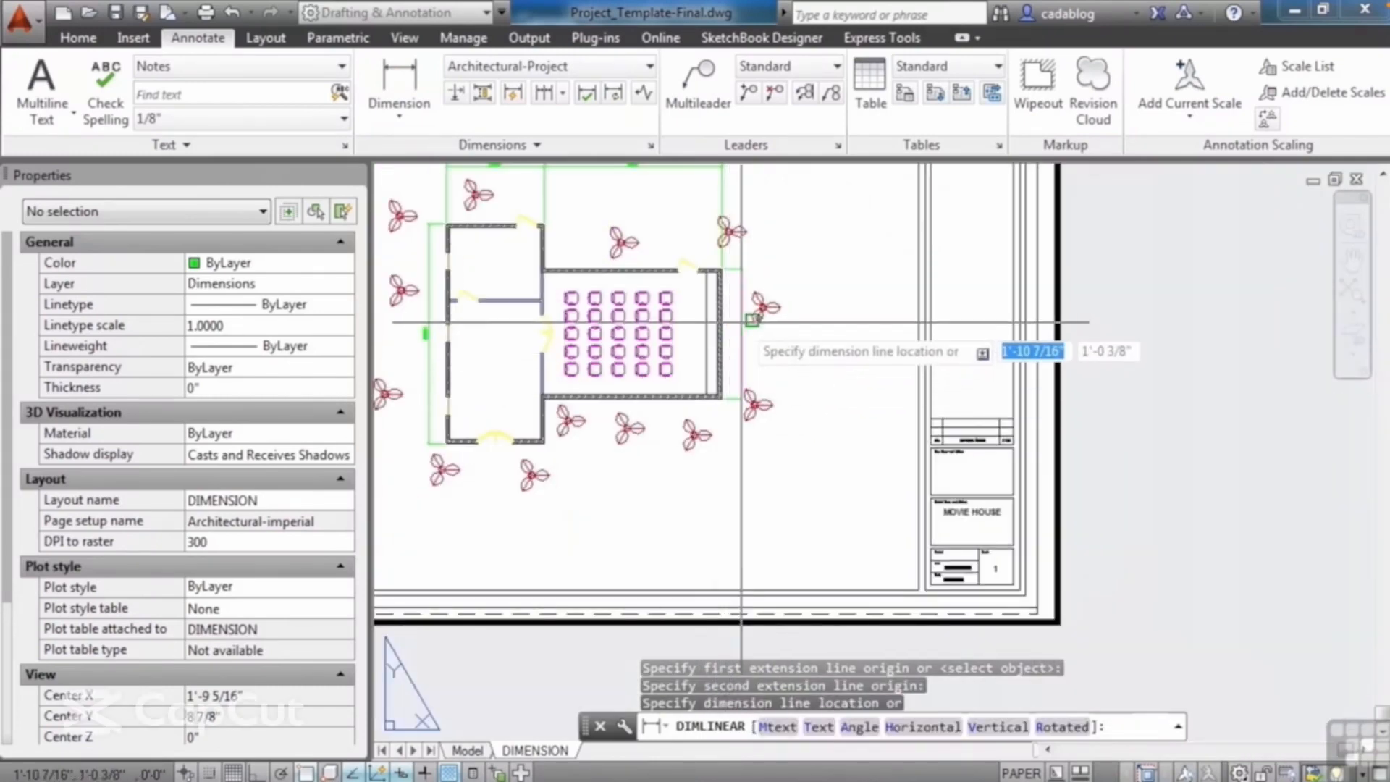
pyautogui.scroll(6, 733, 347)
pyautogui.click(738, 355)
pyautogui.scroll(-4, 775, 356)
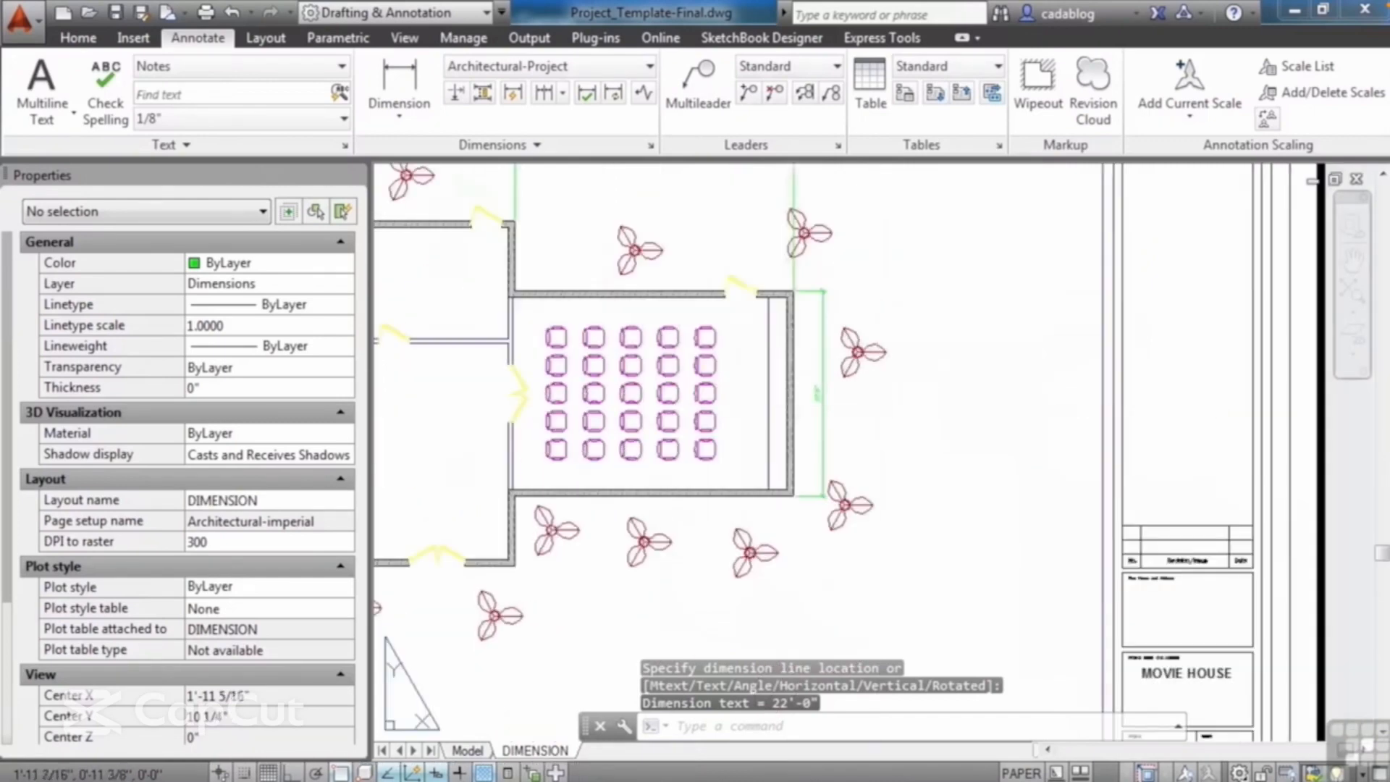
pyautogui.scroll(5, 792, 288)
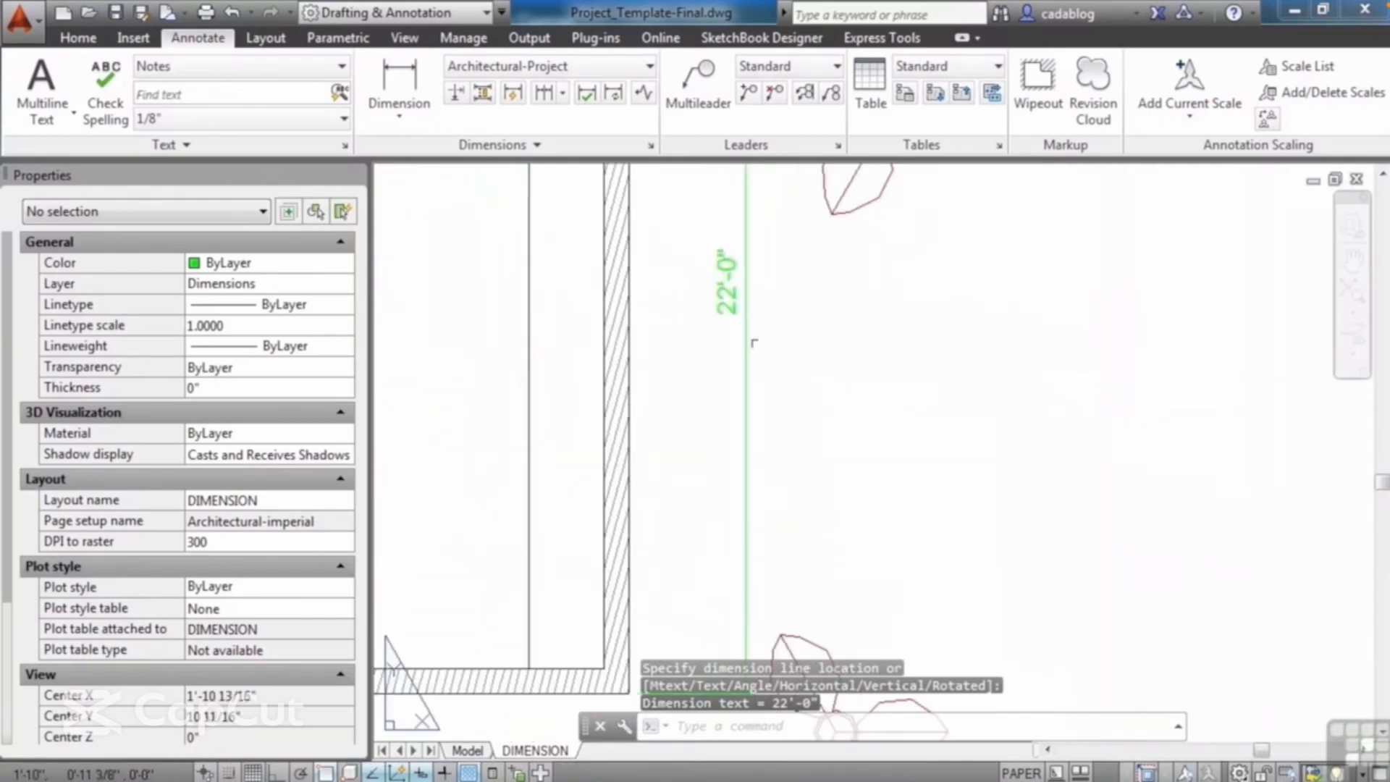
# - Check the finished outer-wall dimensions around the plan and save the drawing
pyautogui.scroll(-5, 757, 344)
pyautogui.moveTo(710, 258); pyautogui.dragTo(910, 528, button='middle')
pyautogui.moveTo(729, 237); pyautogui.dragTo(841, 373, button='middle')
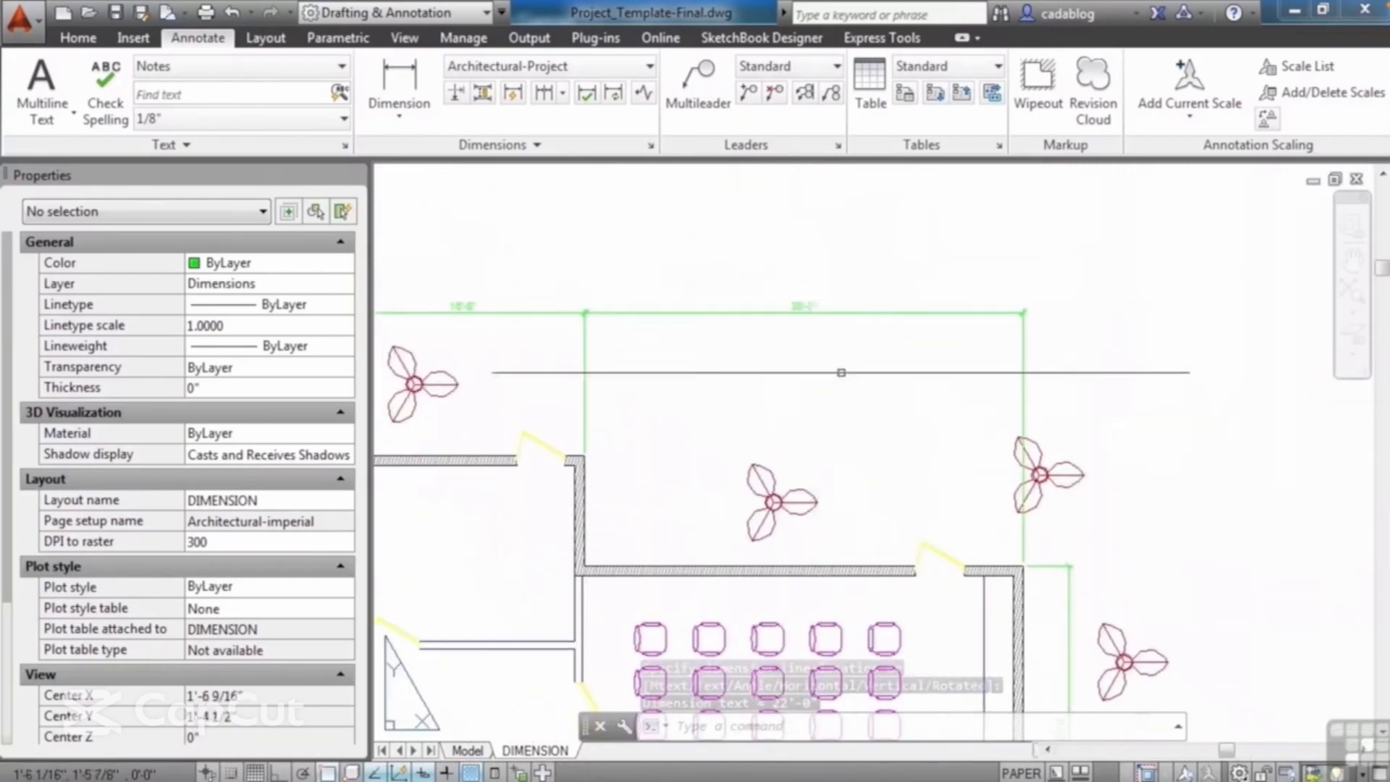
pyautogui.scroll(2, 475, 335)
pyautogui.moveTo(509, 344); pyautogui.dragTo(695, 287, button='middle')
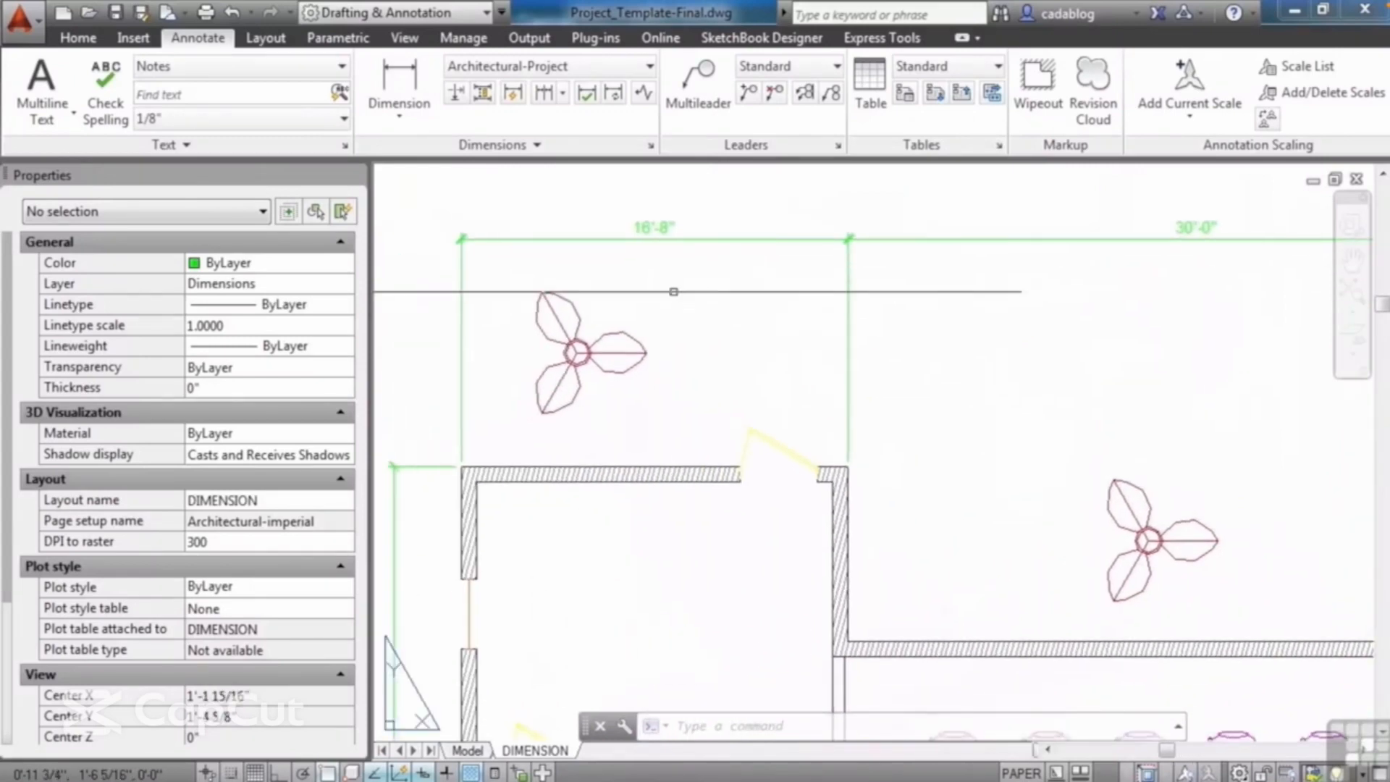
pyautogui.scroll(-10, 673, 292)
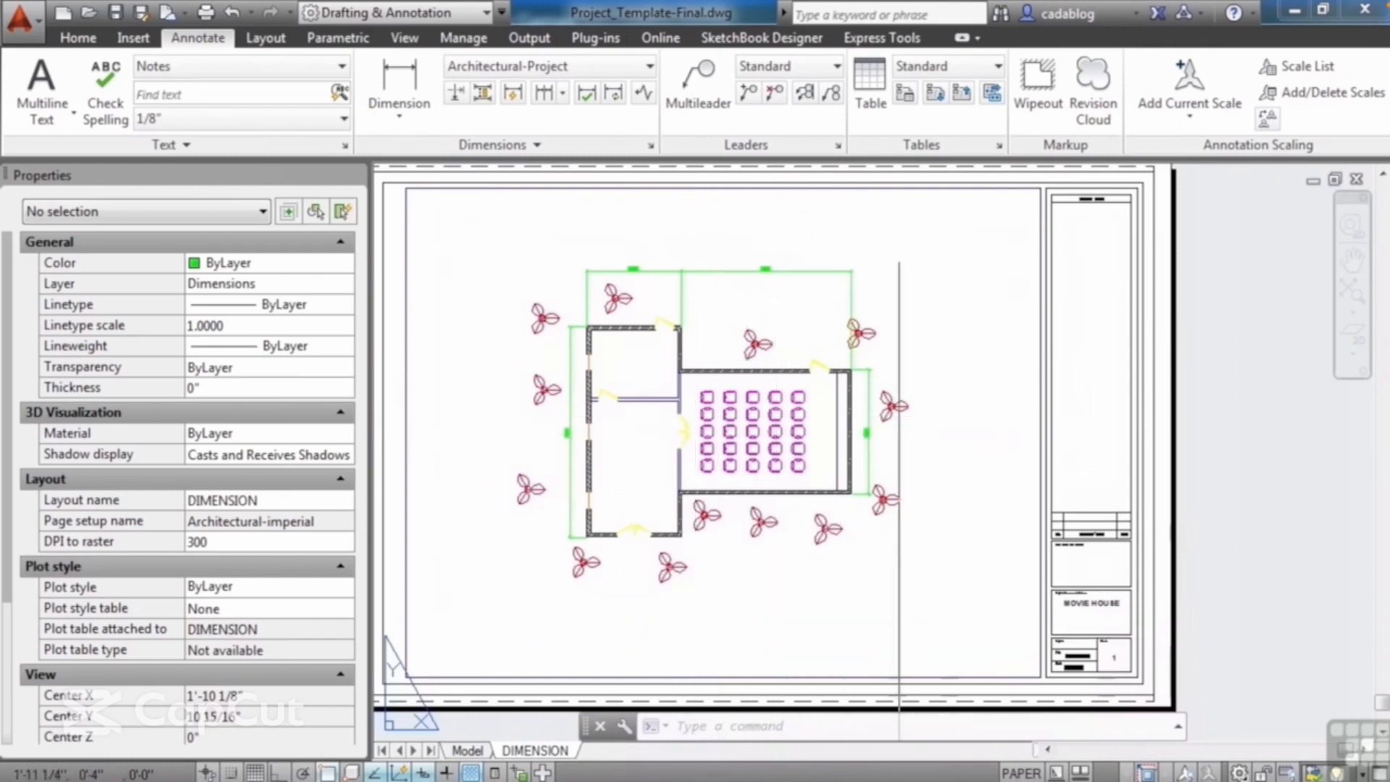
pyautogui.click(116, 13)
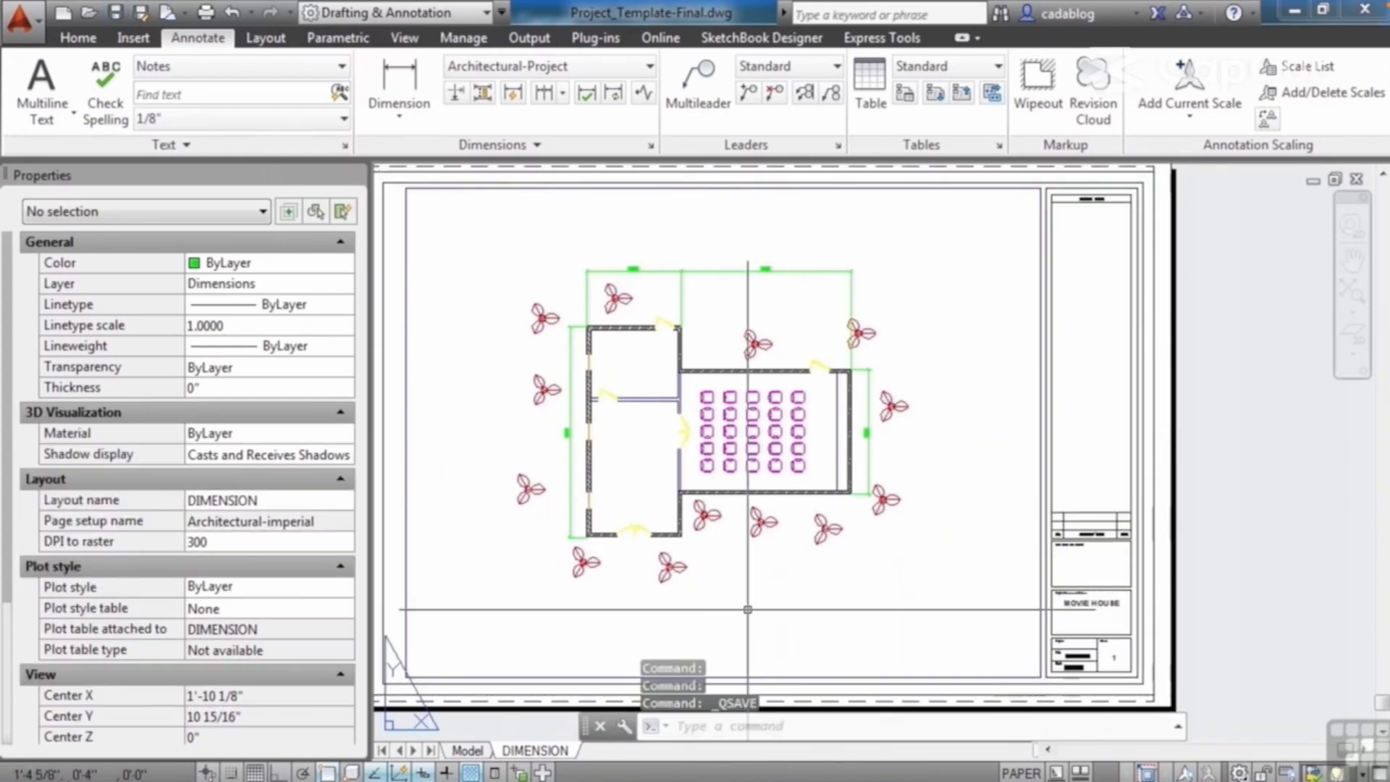
# - Create a copy of the DIMENSION layout, placed at the end of the layouts
pyautogui.rightClick(556, 753)
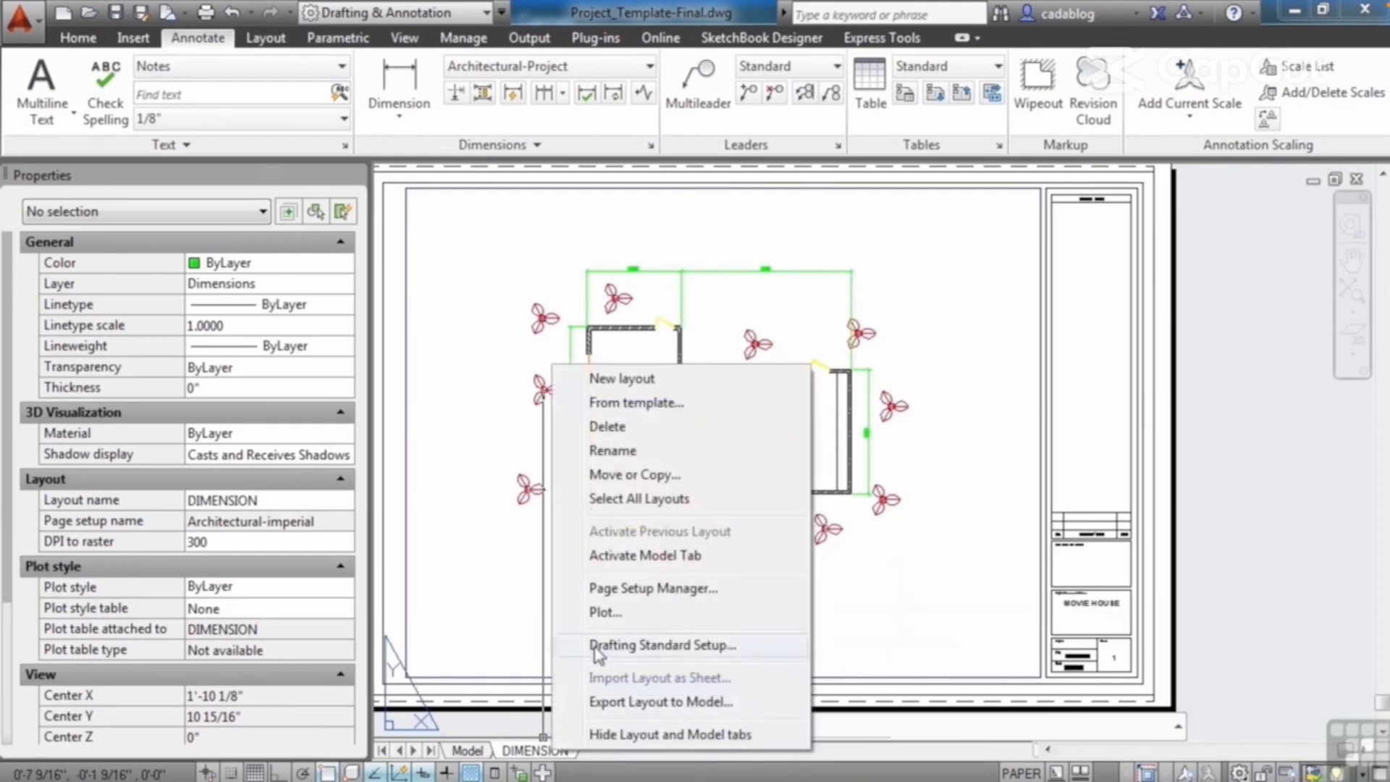
pyautogui.click(657, 480)
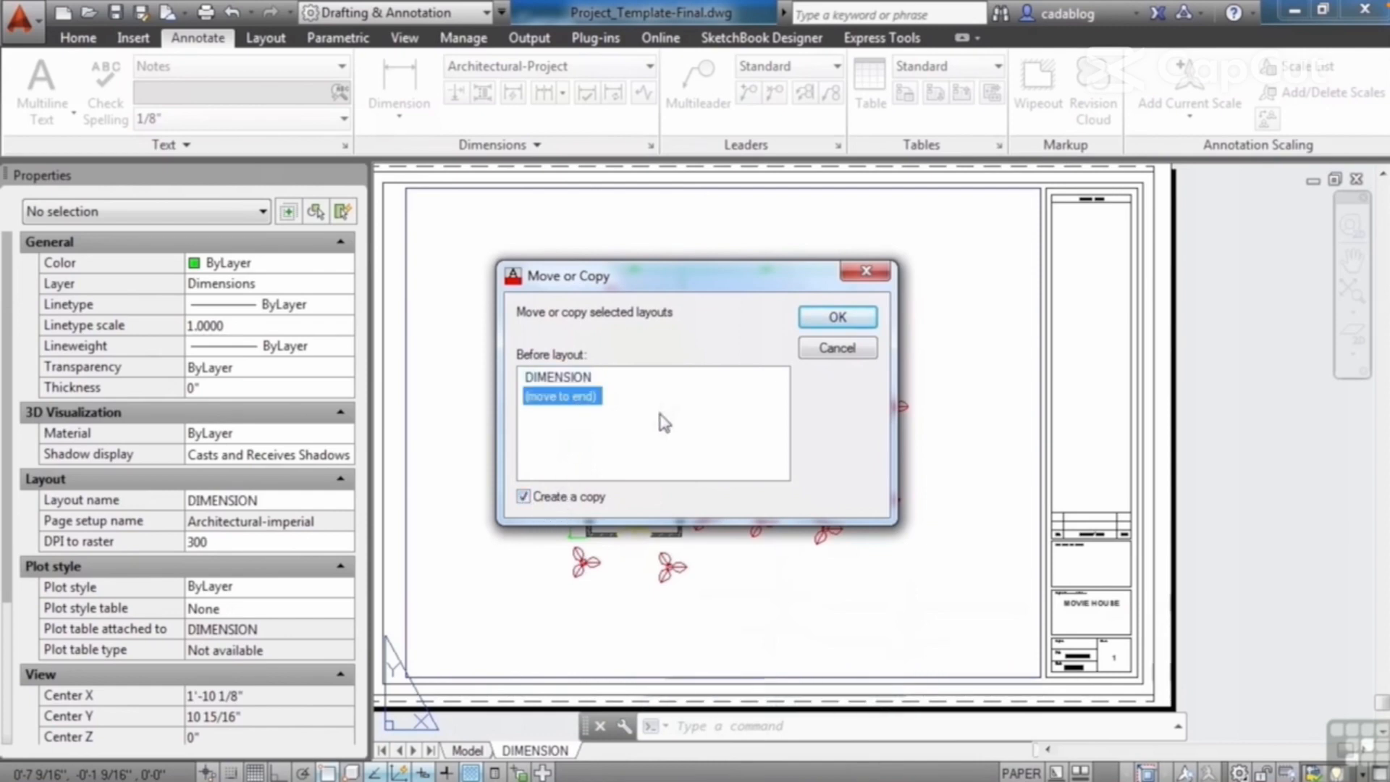
pyautogui.click(837, 319)
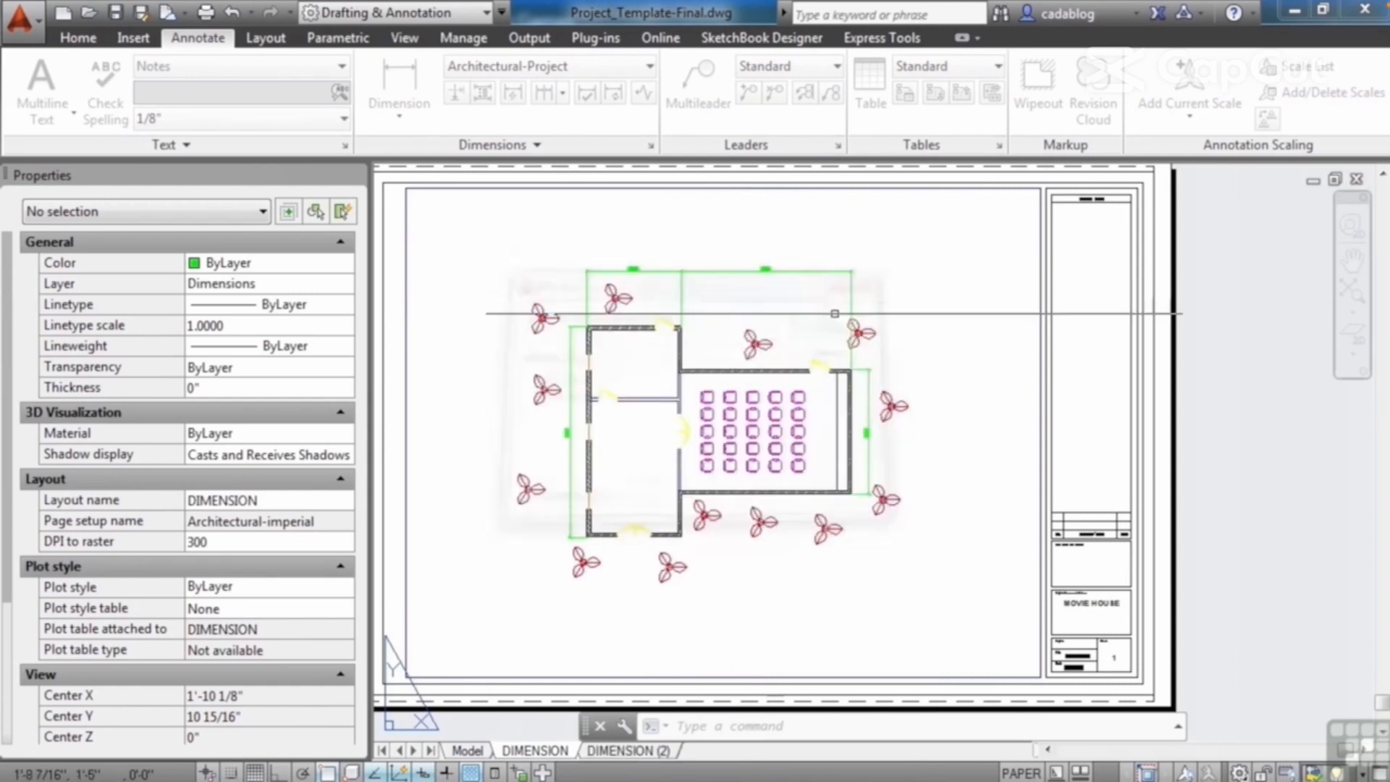
# - Rename the original DIMENSION layout as OVERALL
pyautogui.rightClick(655, 753)
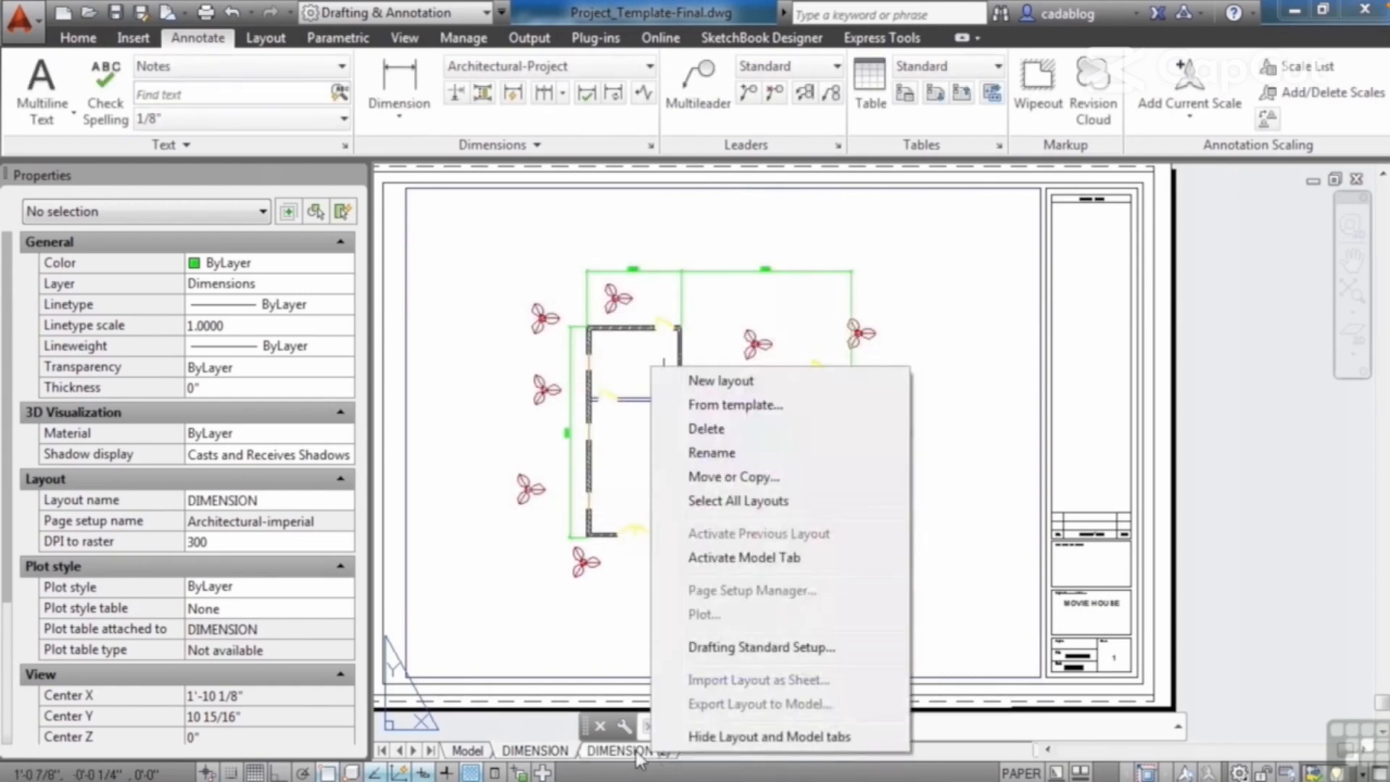
pyautogui.click(636, 753)
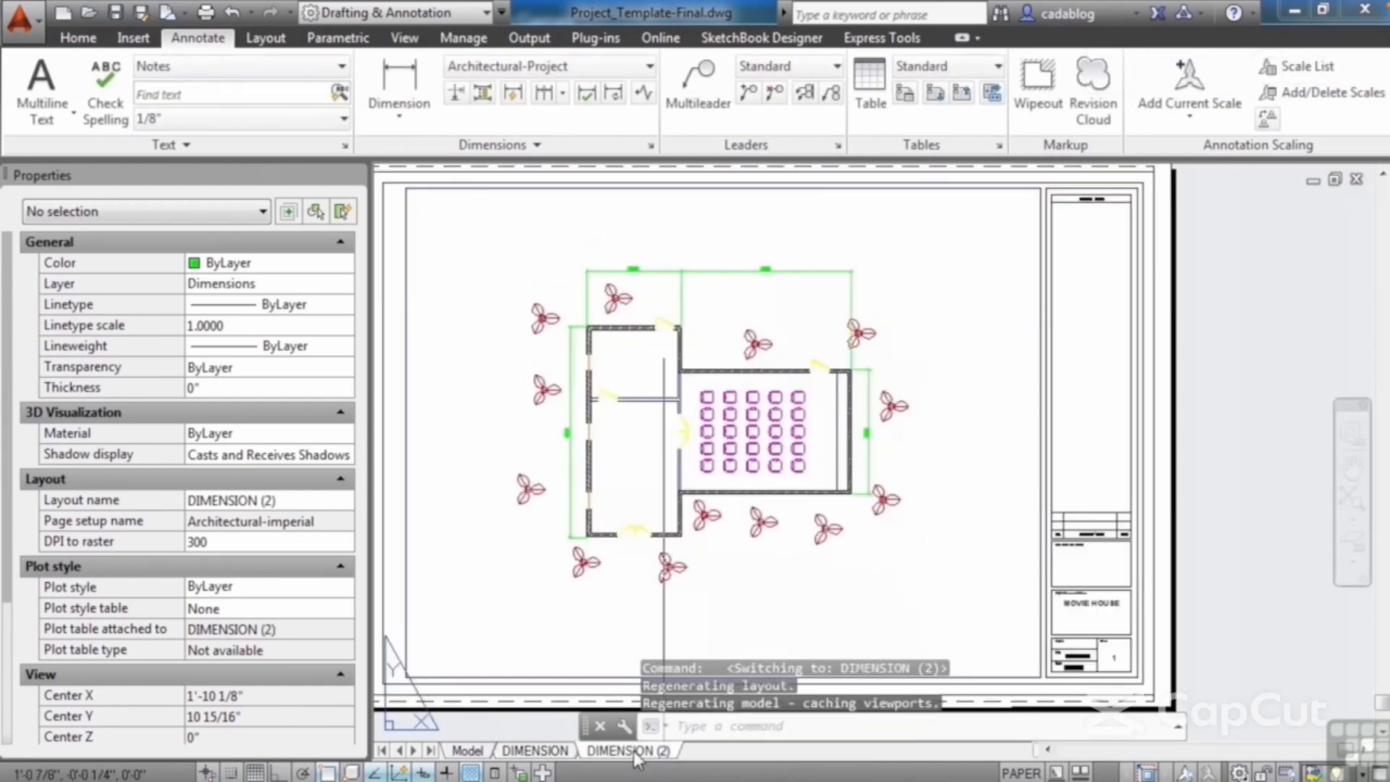
pyautogui.rightClick(636, 753)
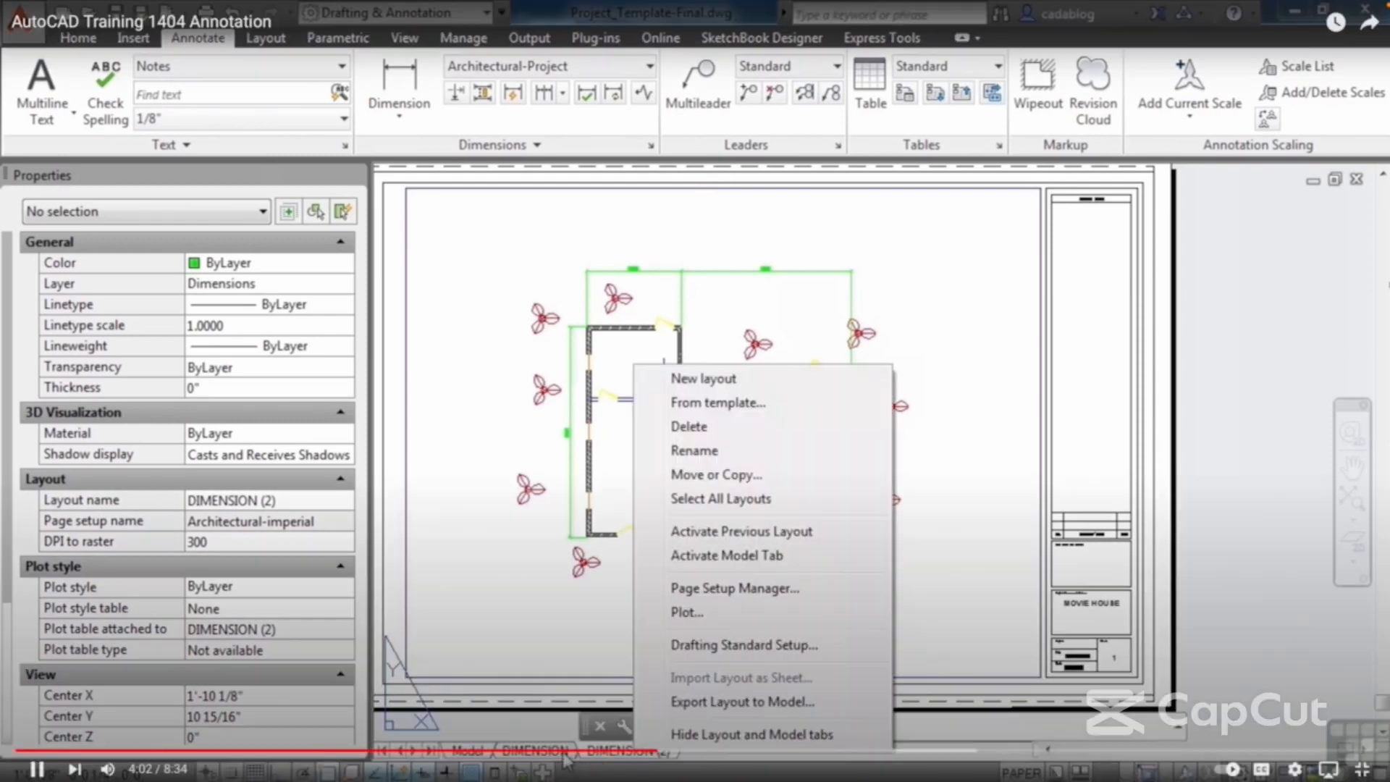
pyautogui.click(562, 753)
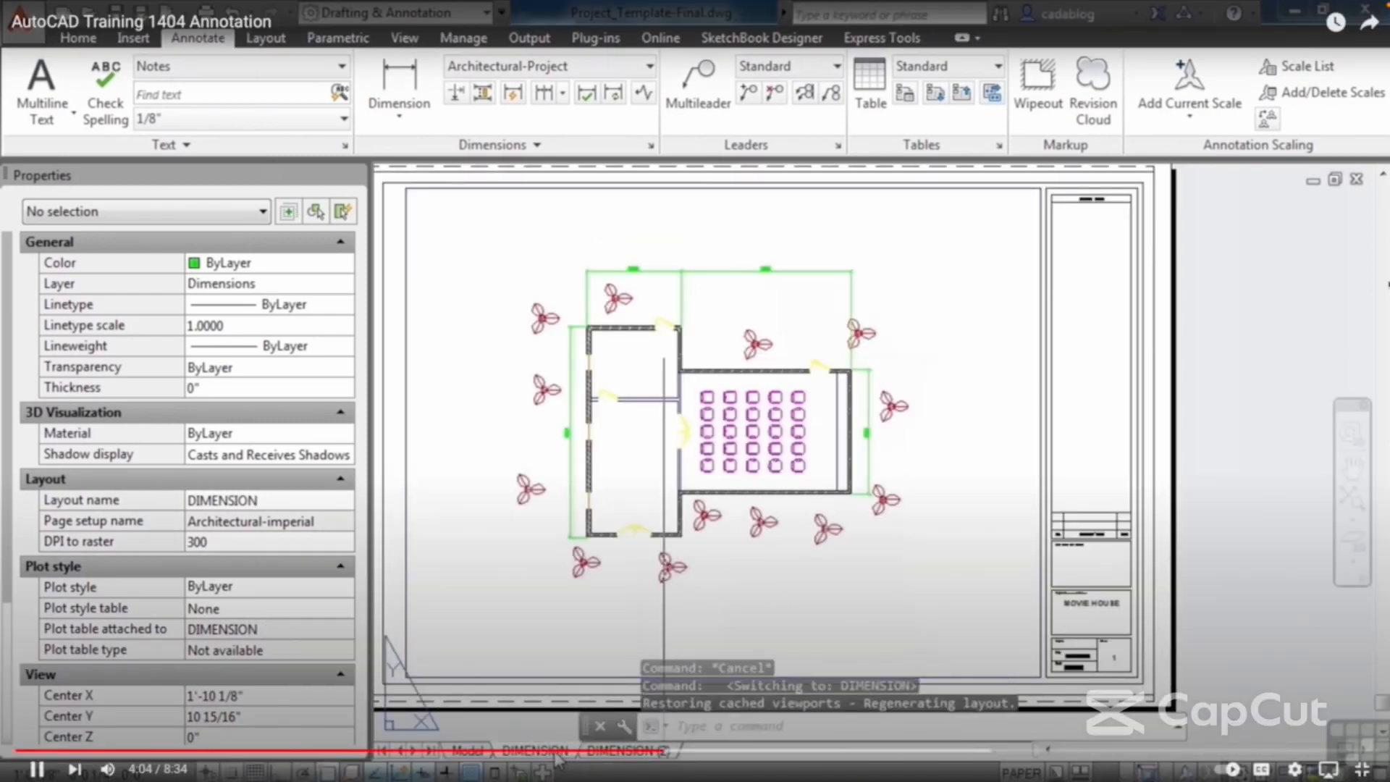
pyautogui.rightClick(558, 753)
pyautogui.click(614, 451)
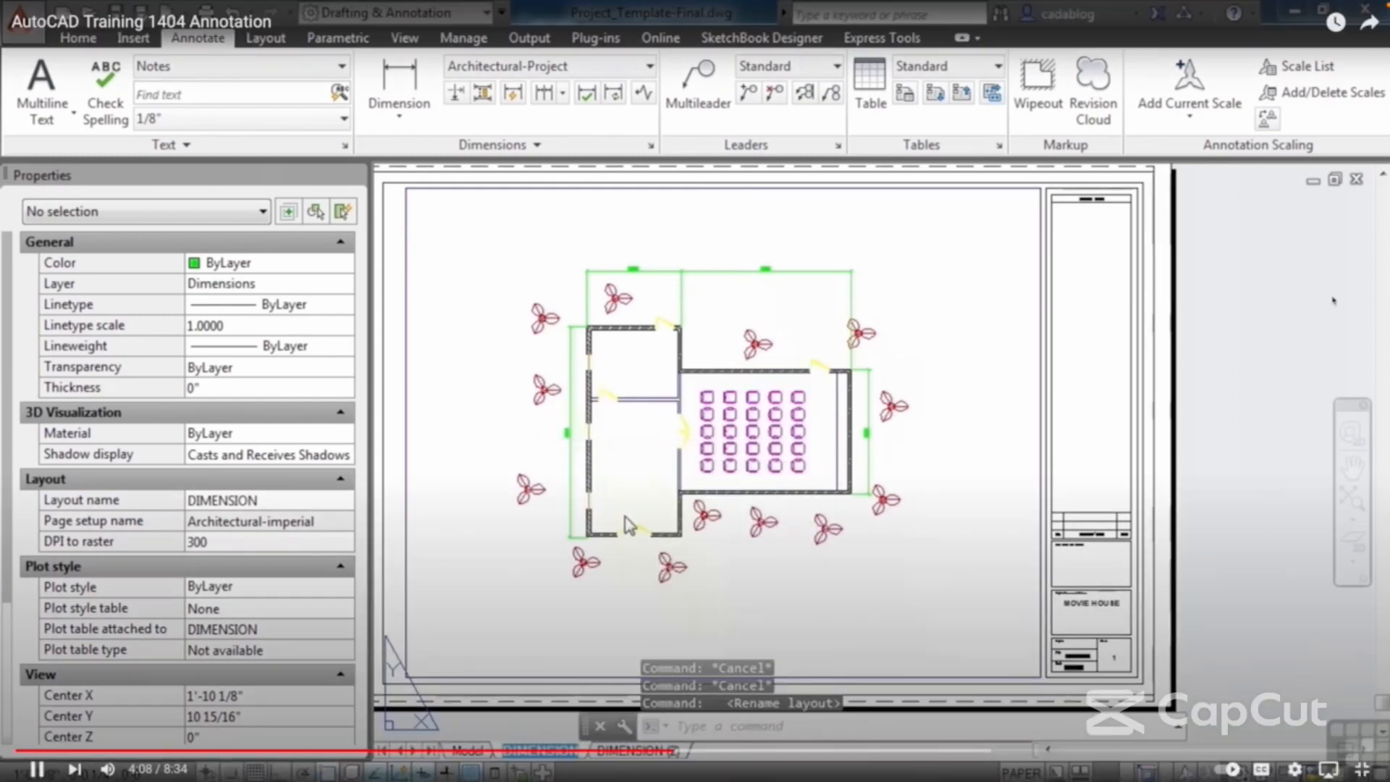
pyautogui.press('Return')
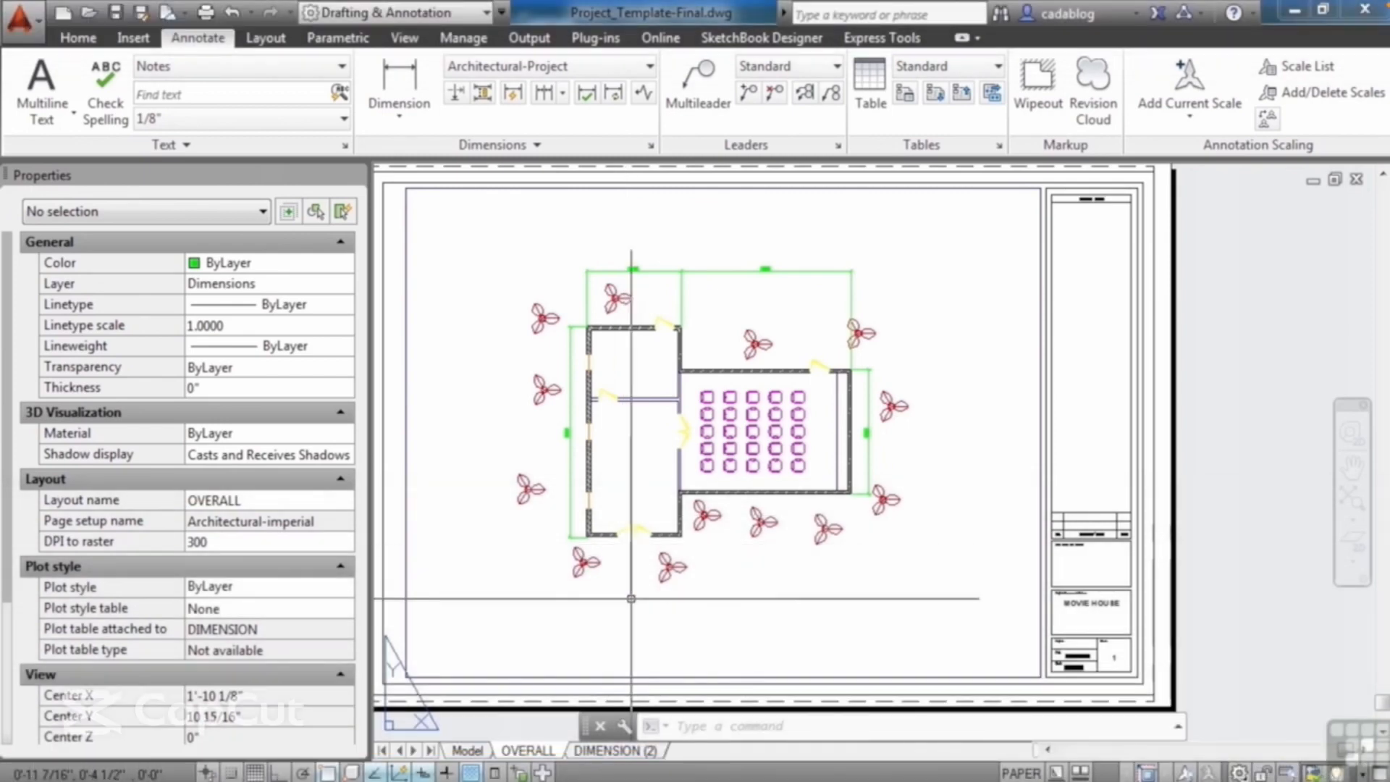
# - Rename the copied layout DIMENSION (2) as DIMENSION
pyautogui.click(642, 753)
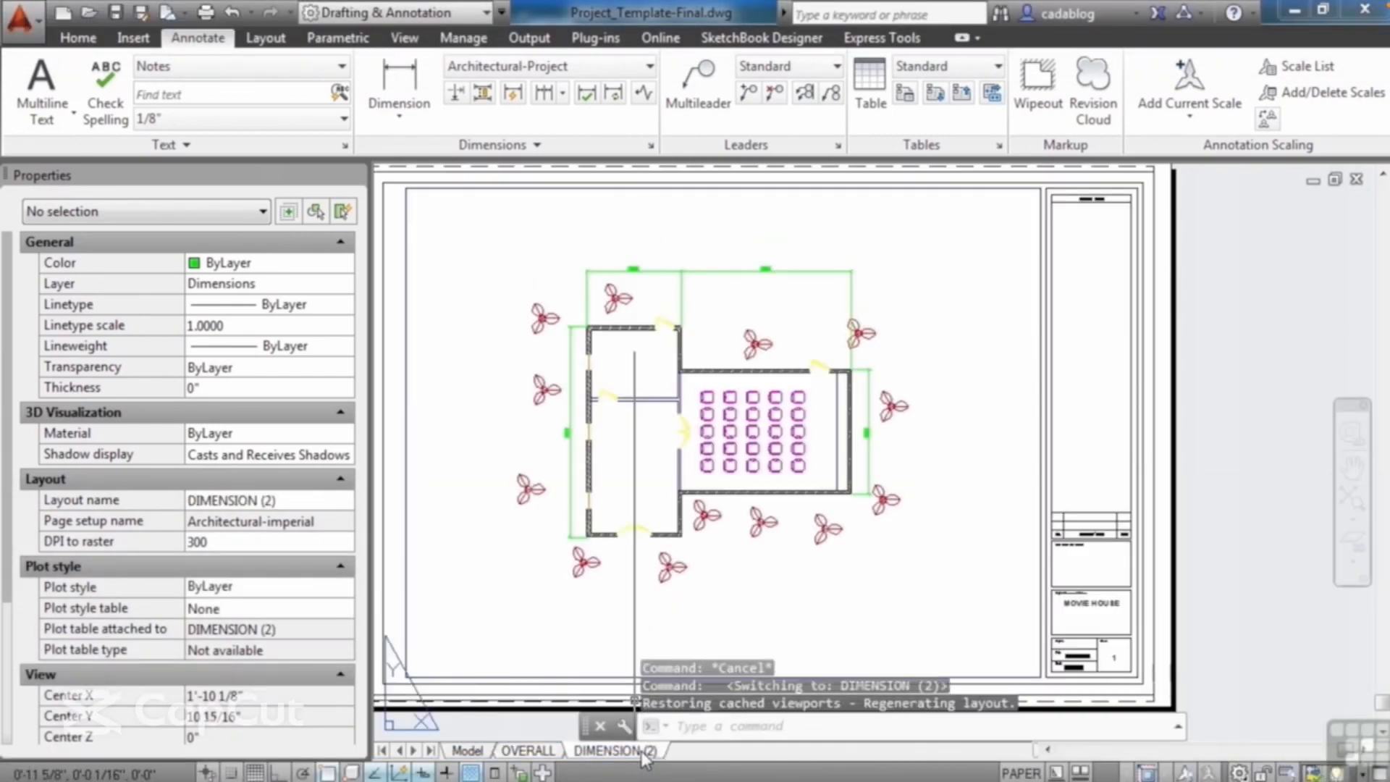
pyautogui.rightClick(642, 753)
pyautogui.click(717, 456)
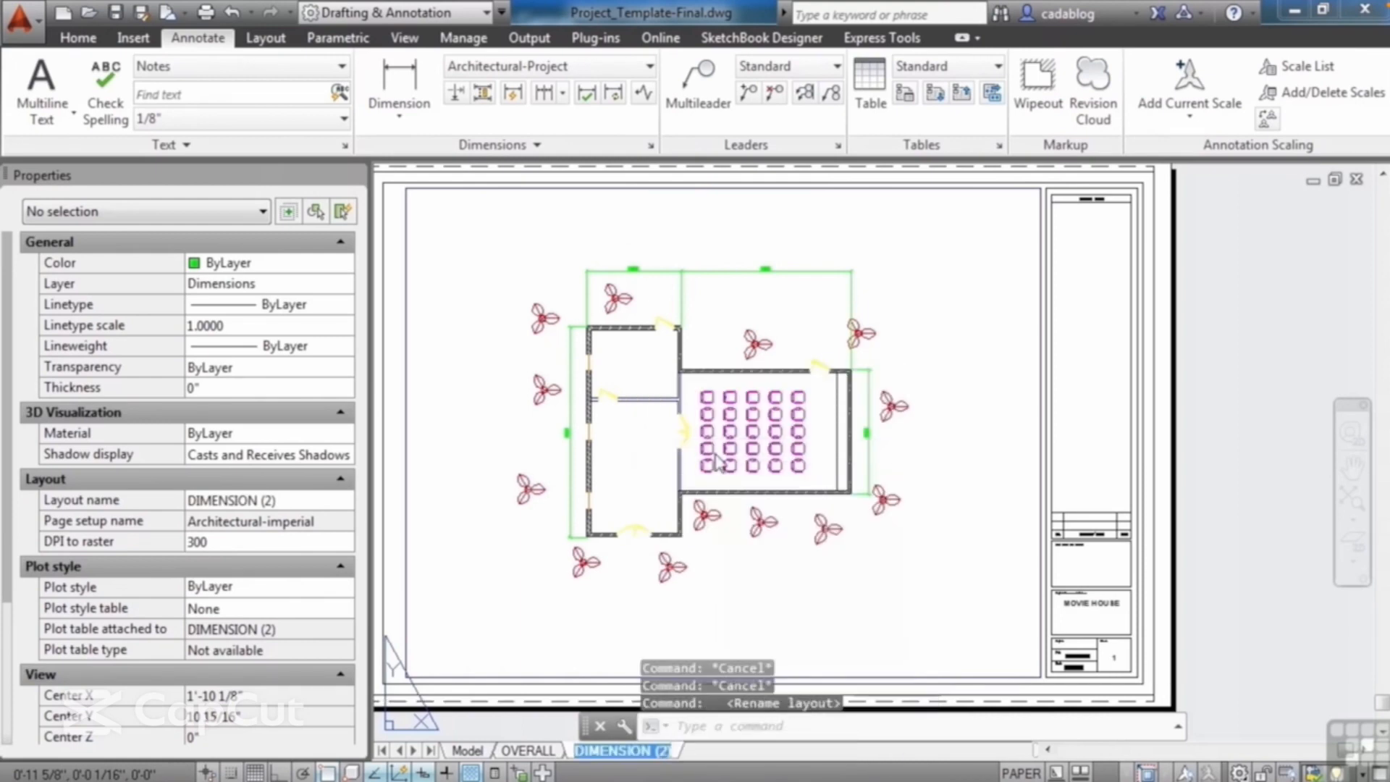
# - Freeze the Plant and Chair layers in the DIMENSION layout's viewport by picking a plant and a chair
pyautogui.doubleClick(716, 459)
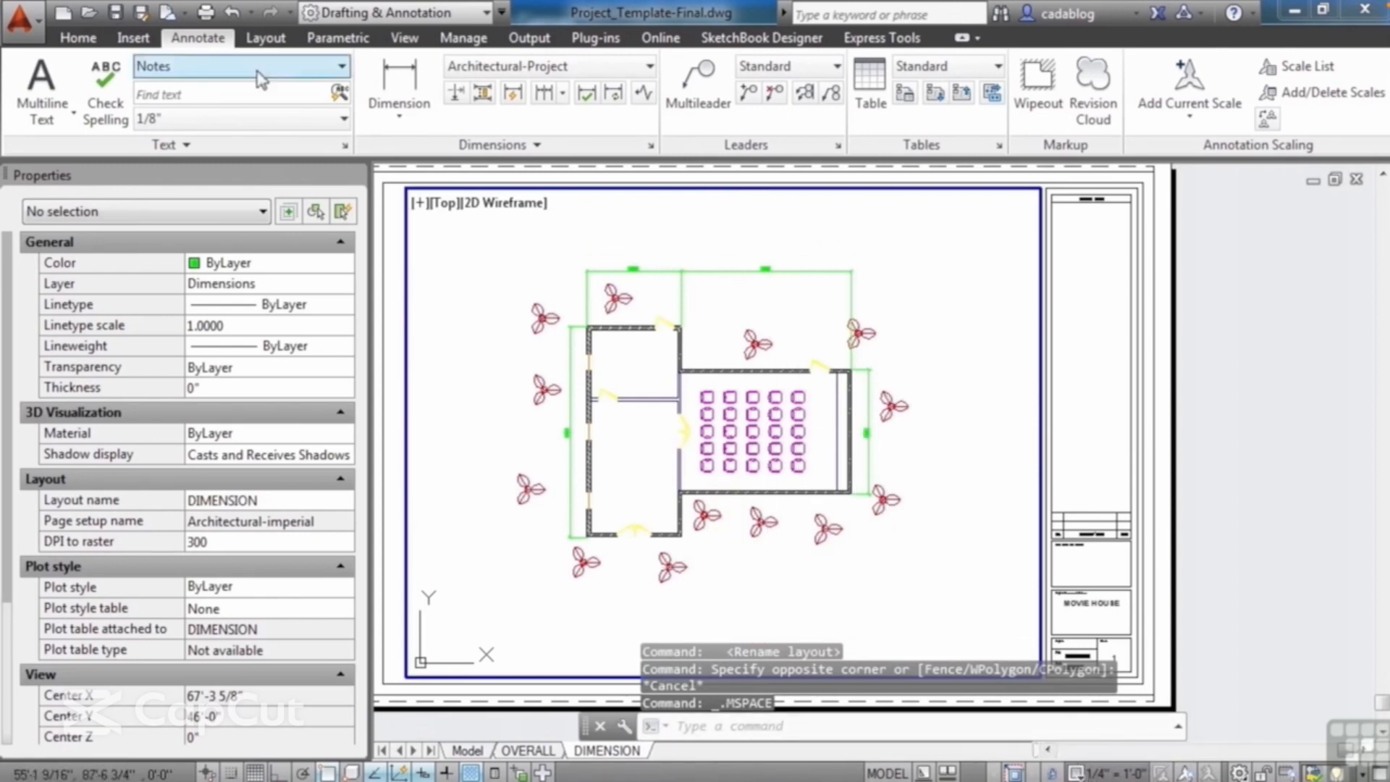
pyautogui.click(88, 41)
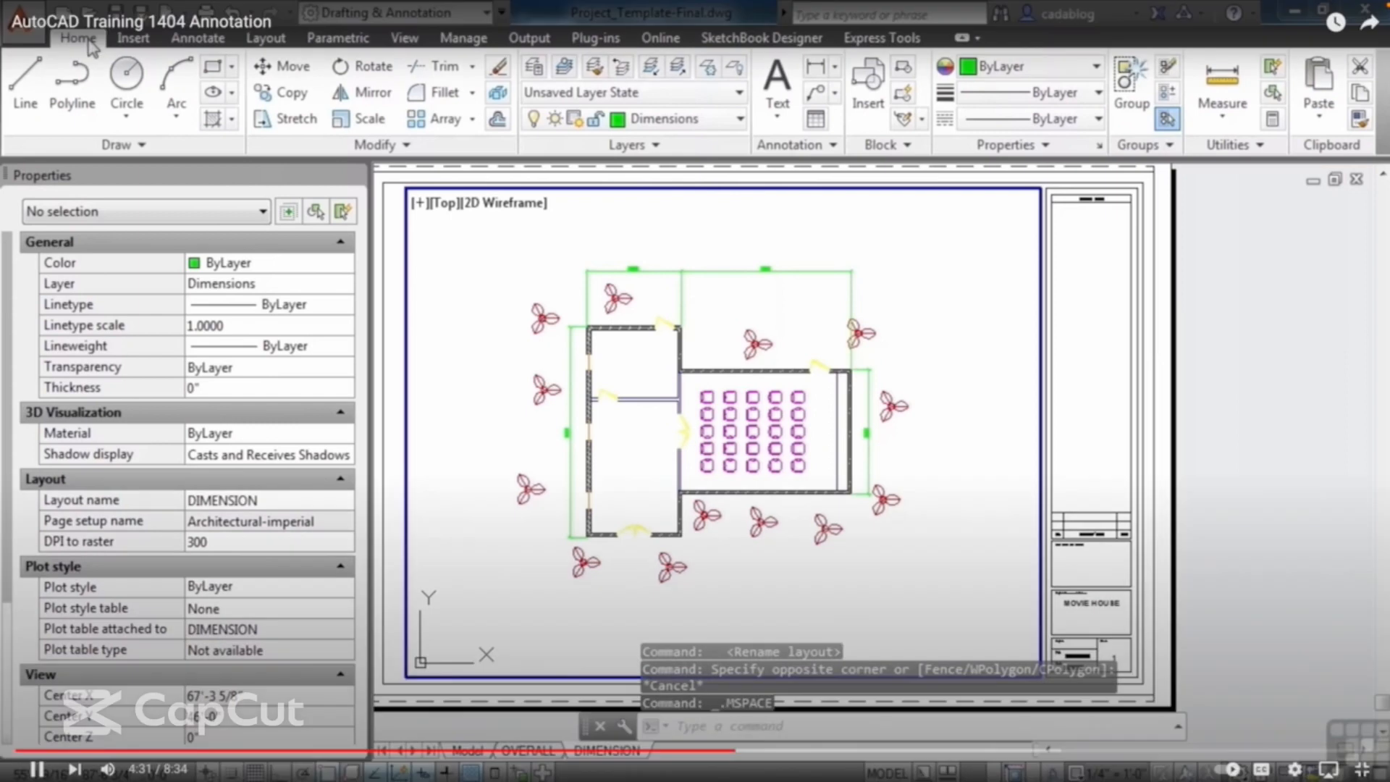
pyautogui.click(711, 69)
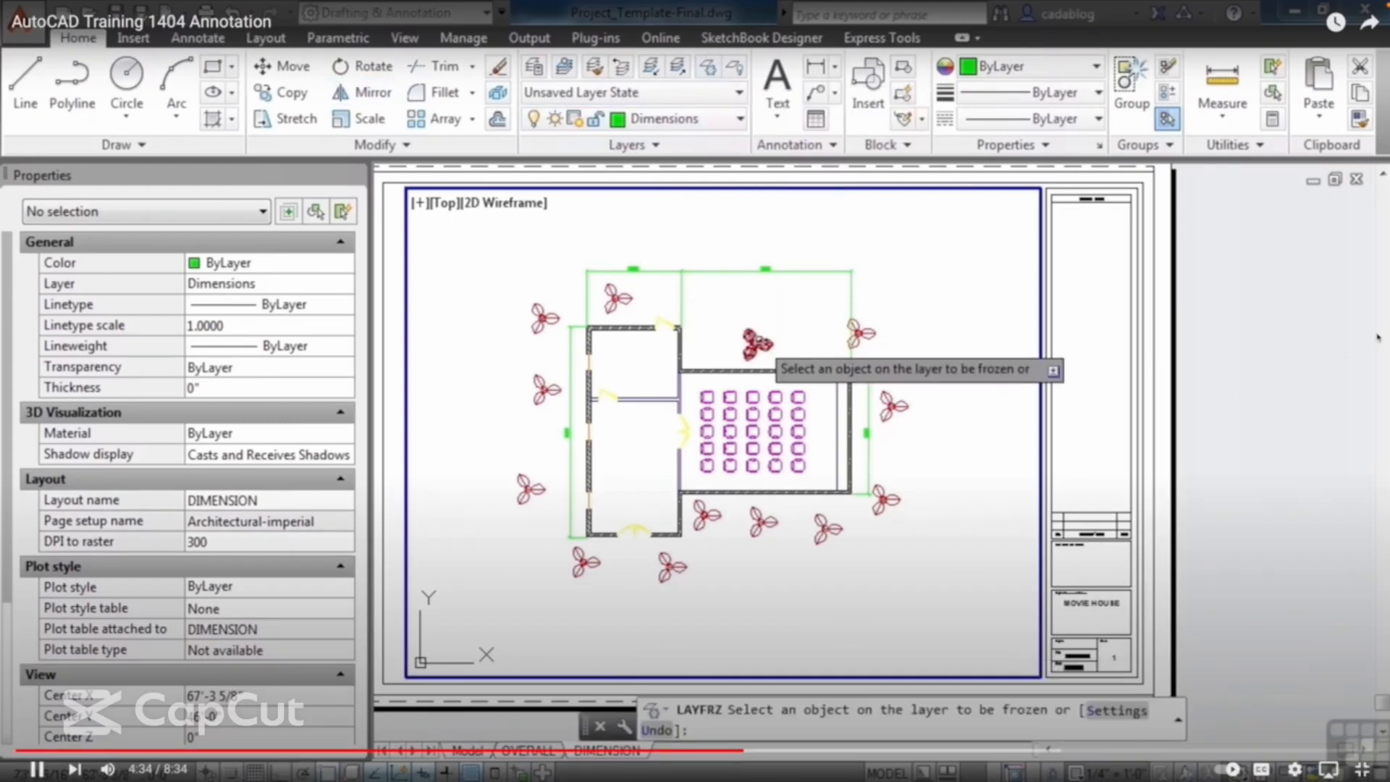
pyautogui.click(758, 340)
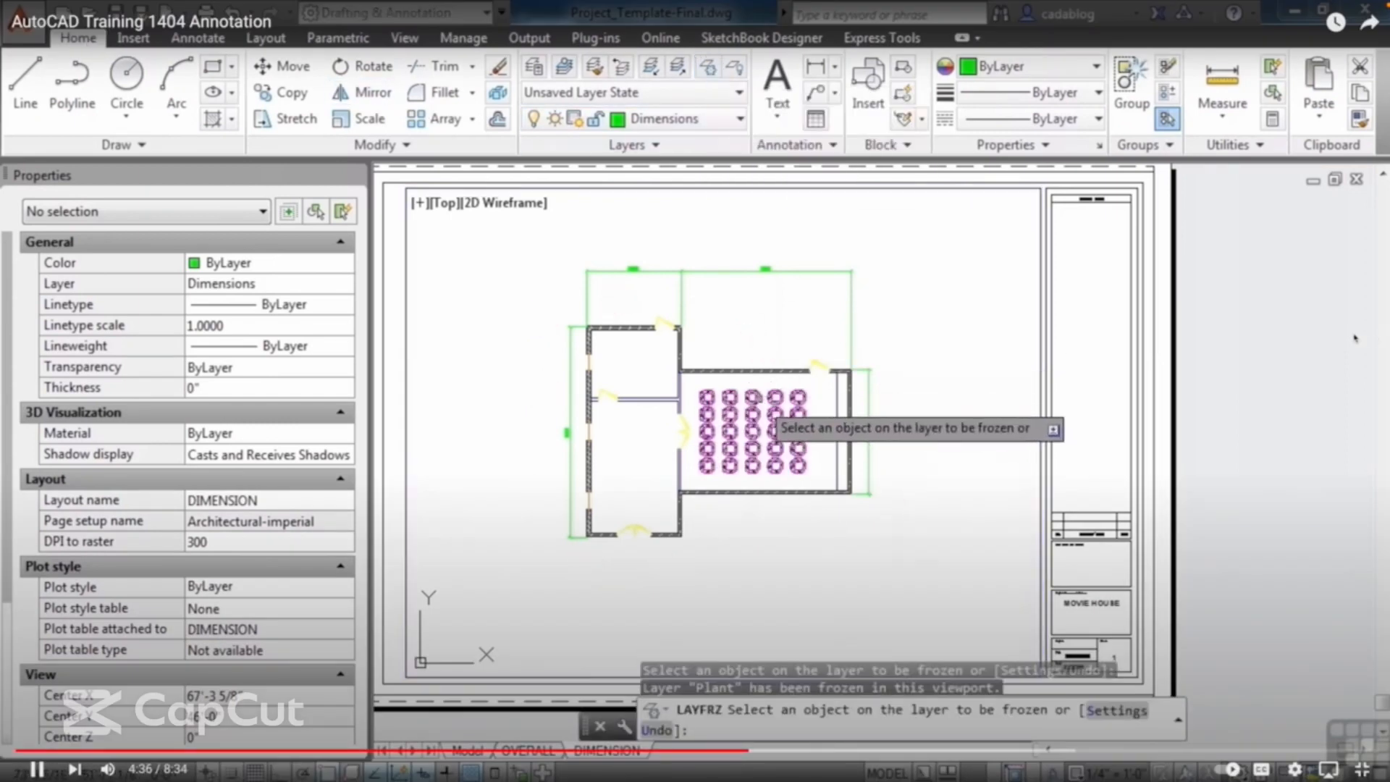
pyautogui.click(758, 398)
pyautogui.click(1355, 338)
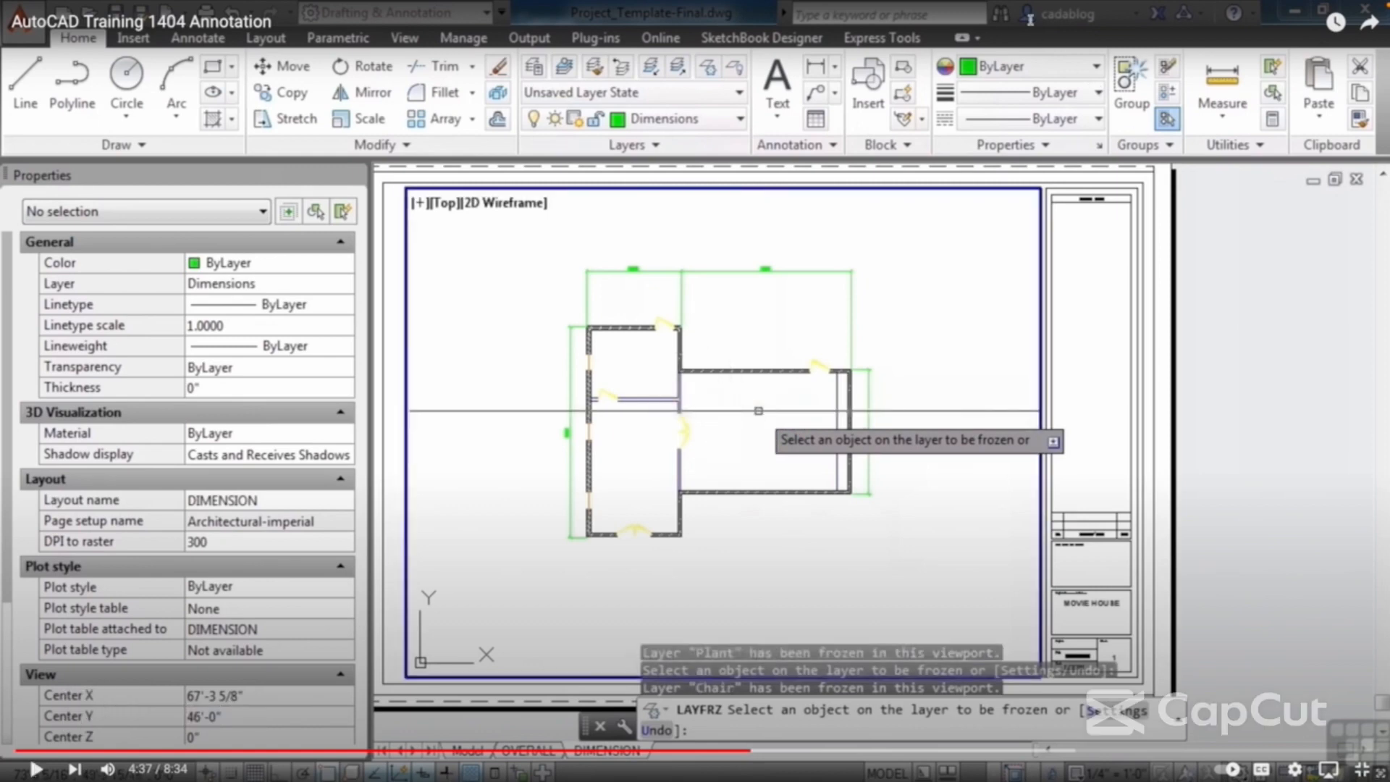
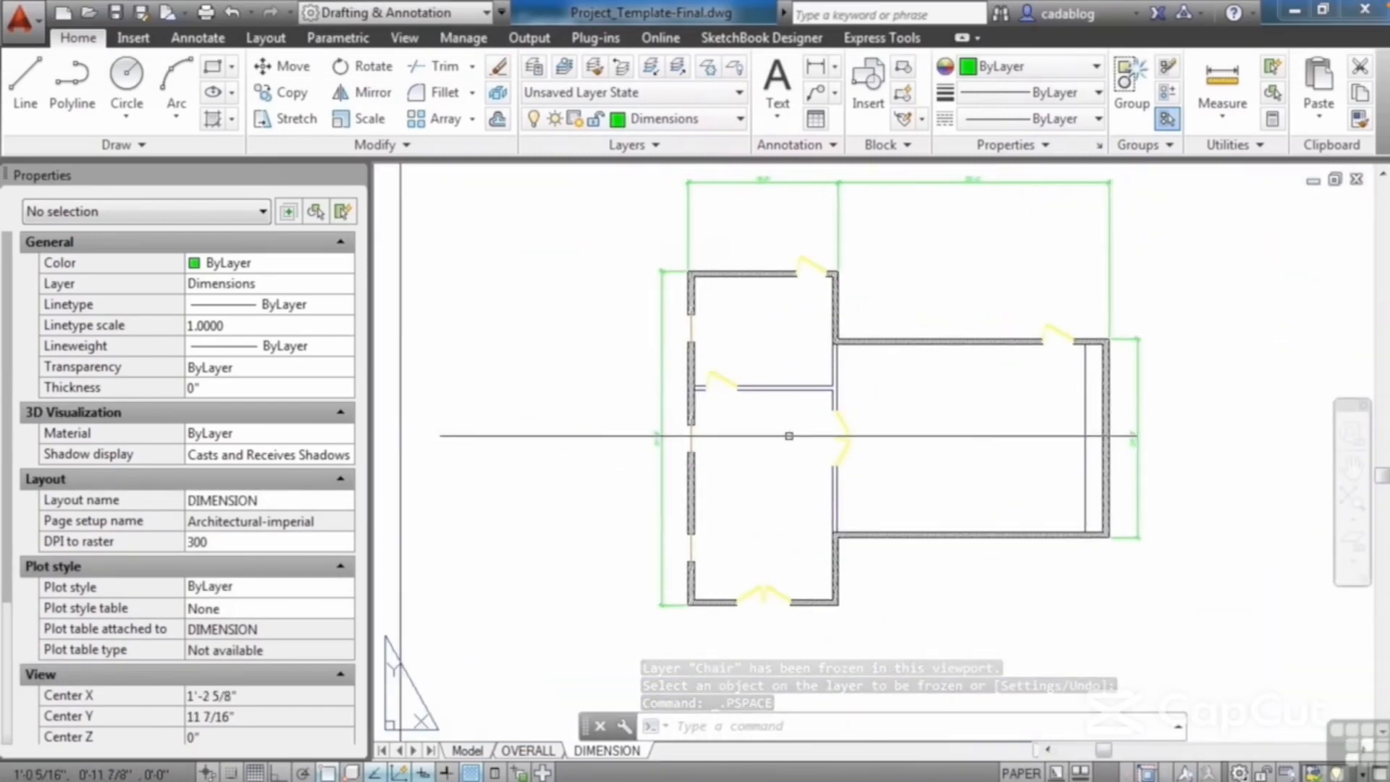
# - Stretch the left wing's vertical dimension so its dimension line sits farther out from the wall
pyautogui.click(660, 313)
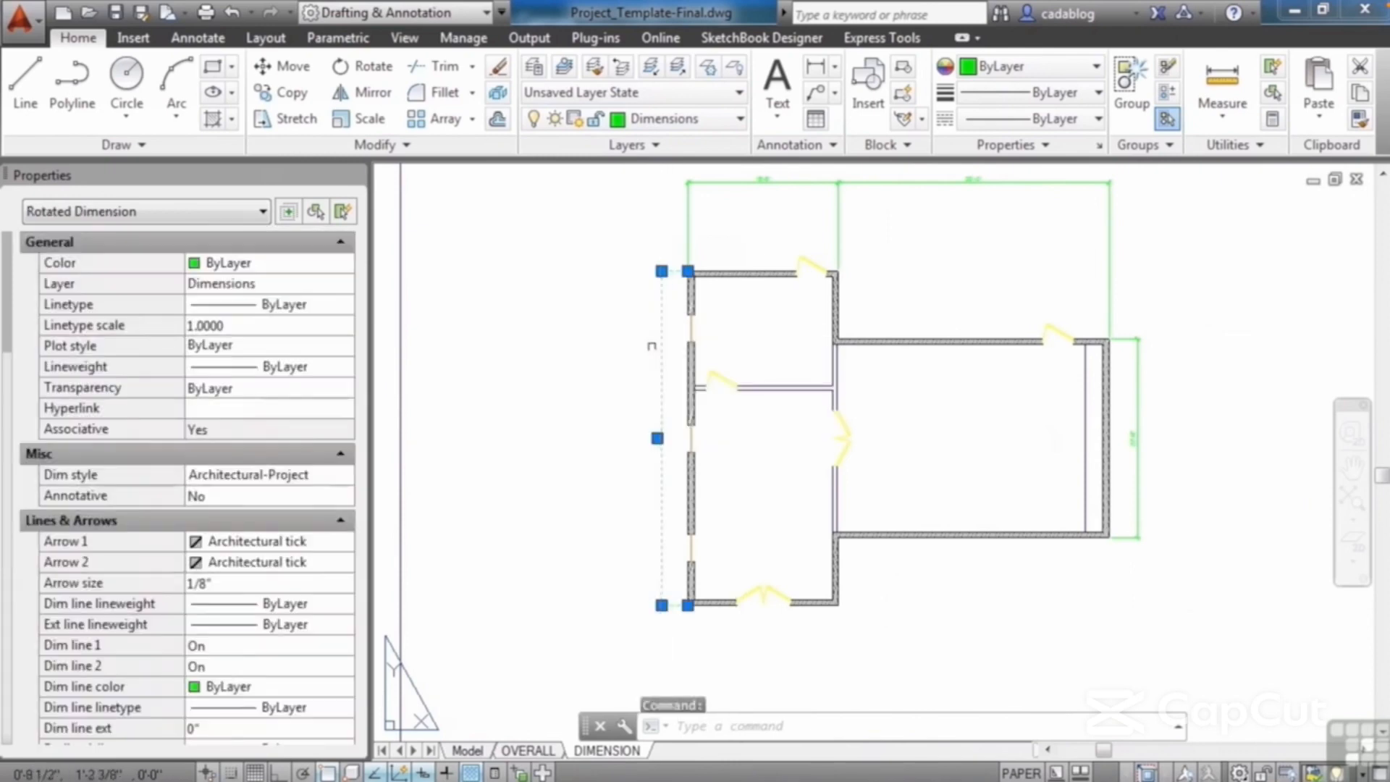
pyautogui.scroll(5, 666, 277)
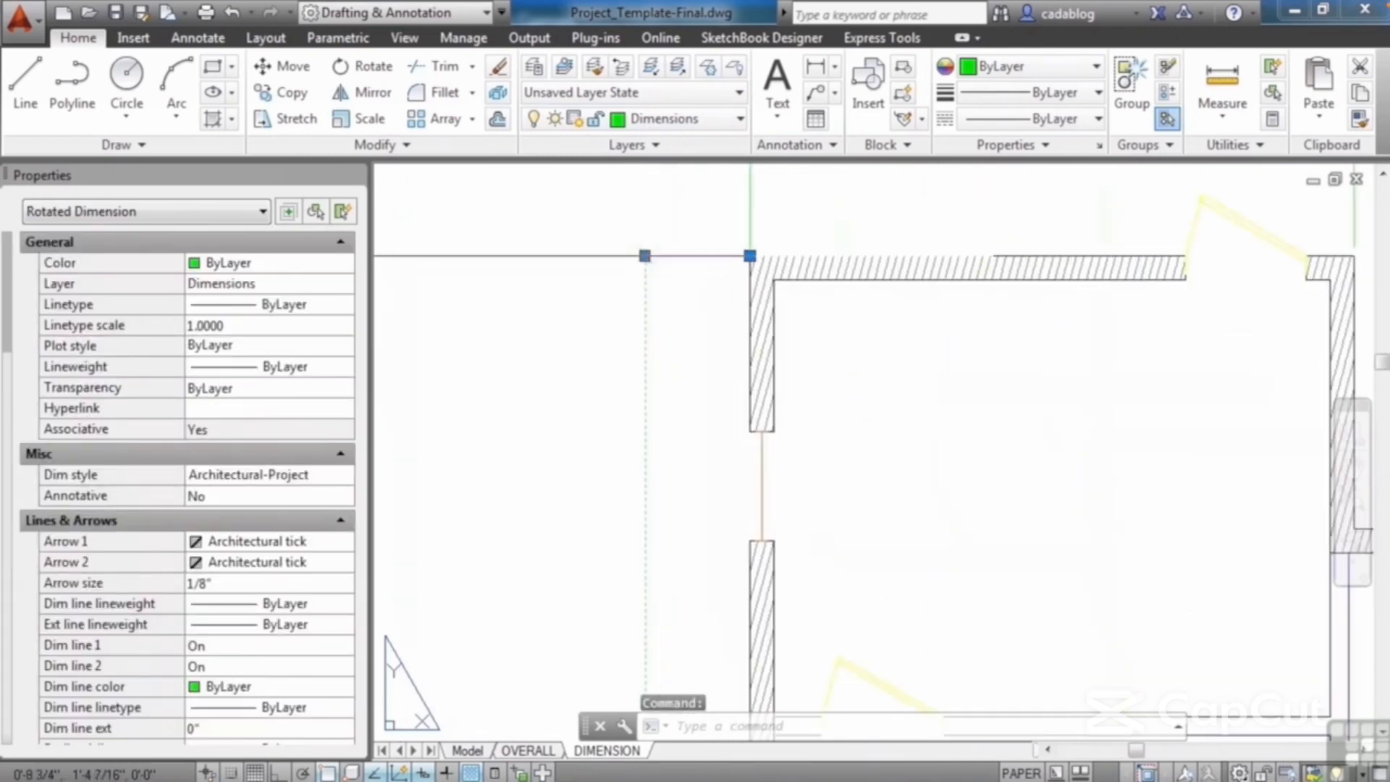
pyautogui.click(645, 256)
pyautogui.scroll(-3, 645, 257)
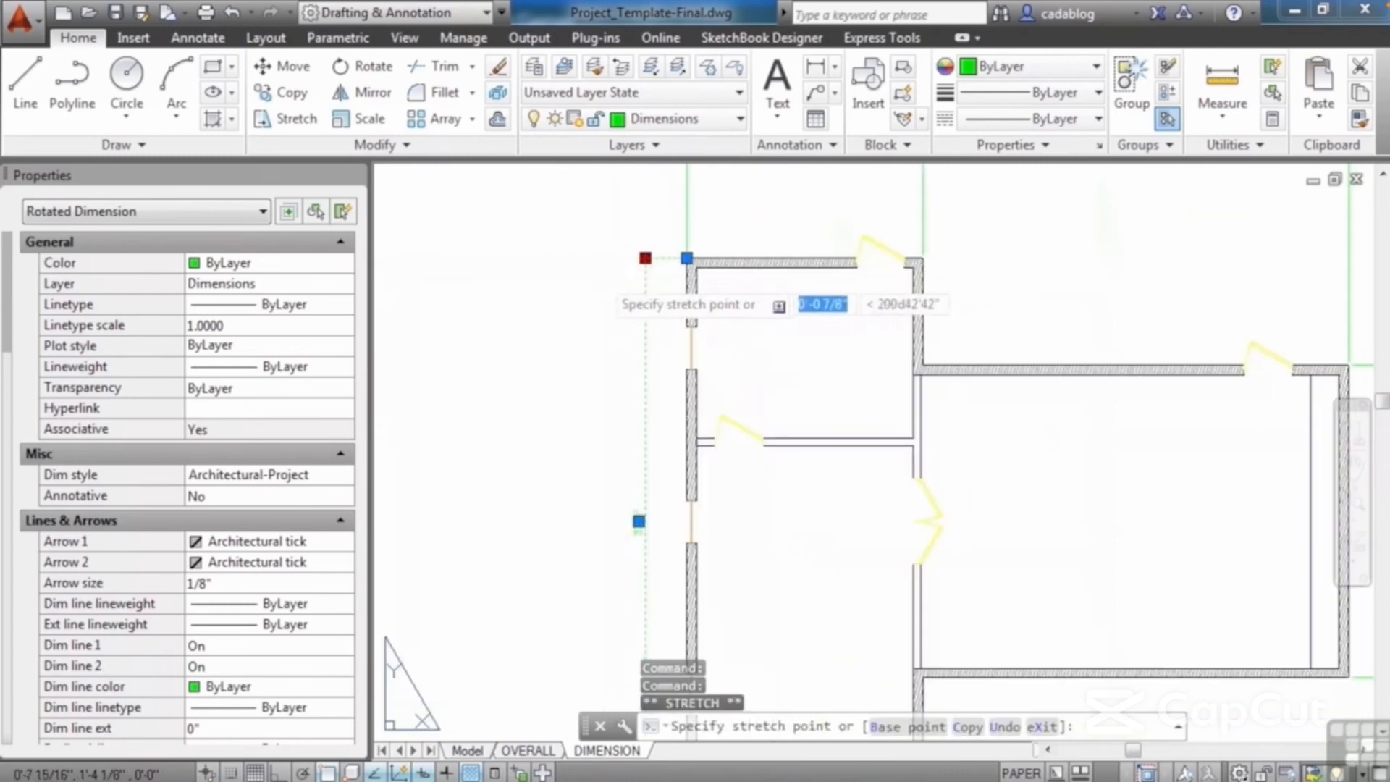
pyautogui.press('Escape')
pyautogui.scroll(-2, 637, 297)
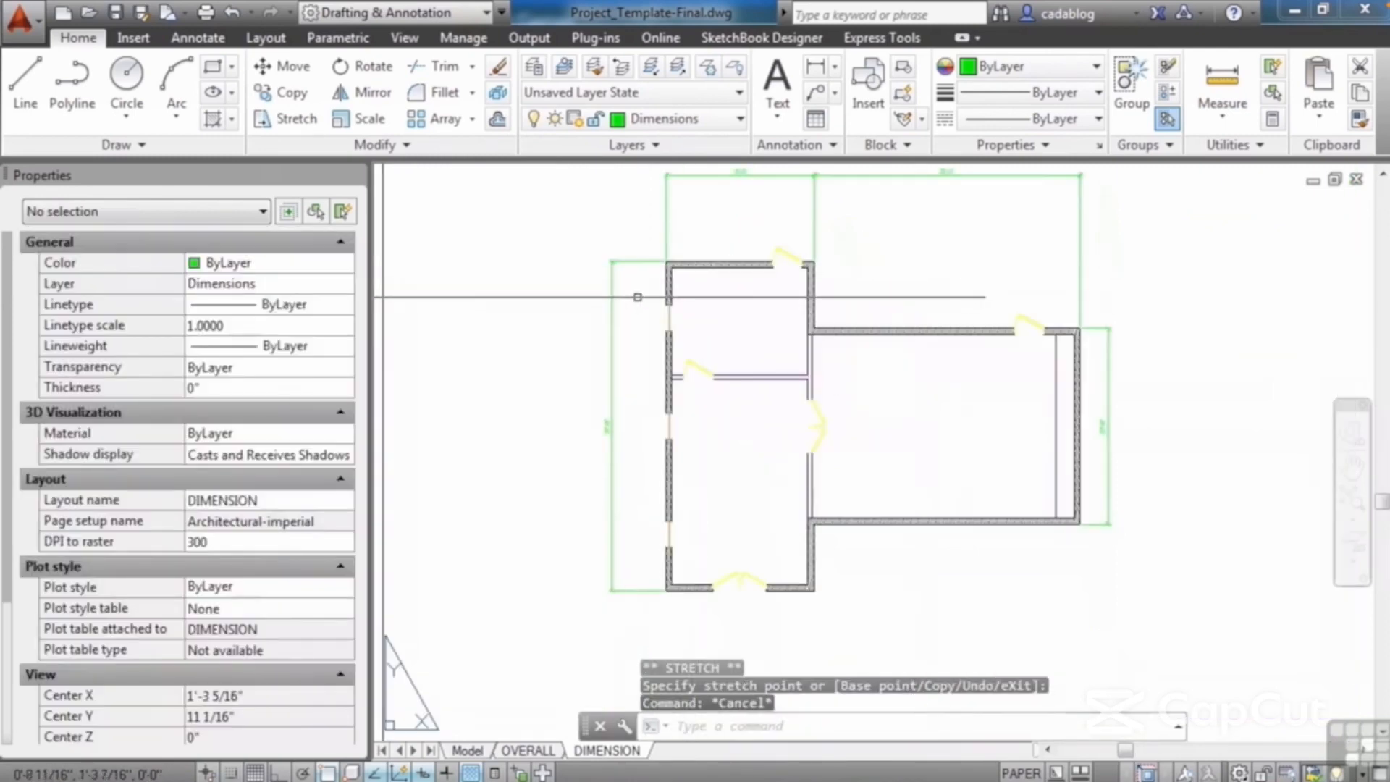
pyautogui.scroll(-2, 638, 297)
pyautogui.moveTo(654, 323); pyautogui.dragTo(643, 364, button='middle')
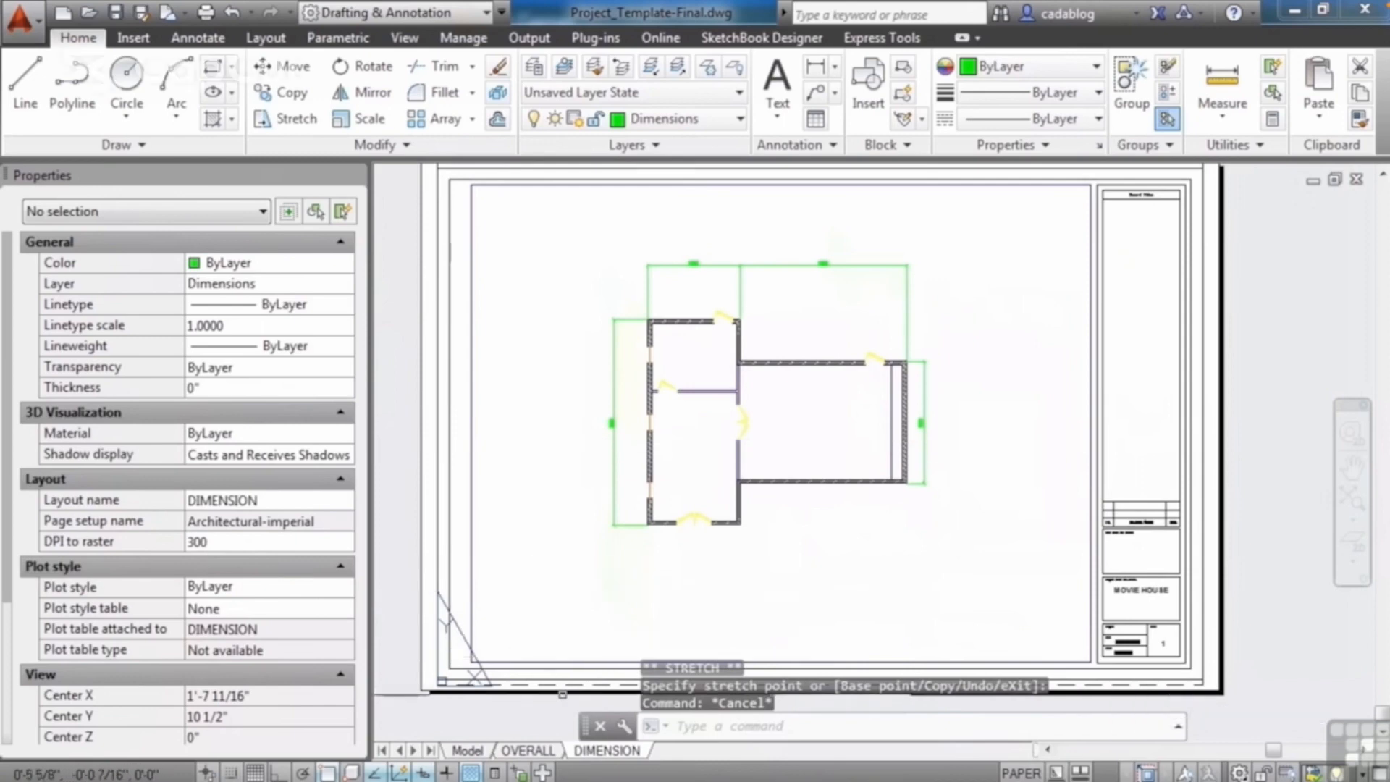
# - Compare the OVERALL layout with DIMENSION, and change the sheet number in DIMENSION's title block to 2
pyautogui.click(528, 751)
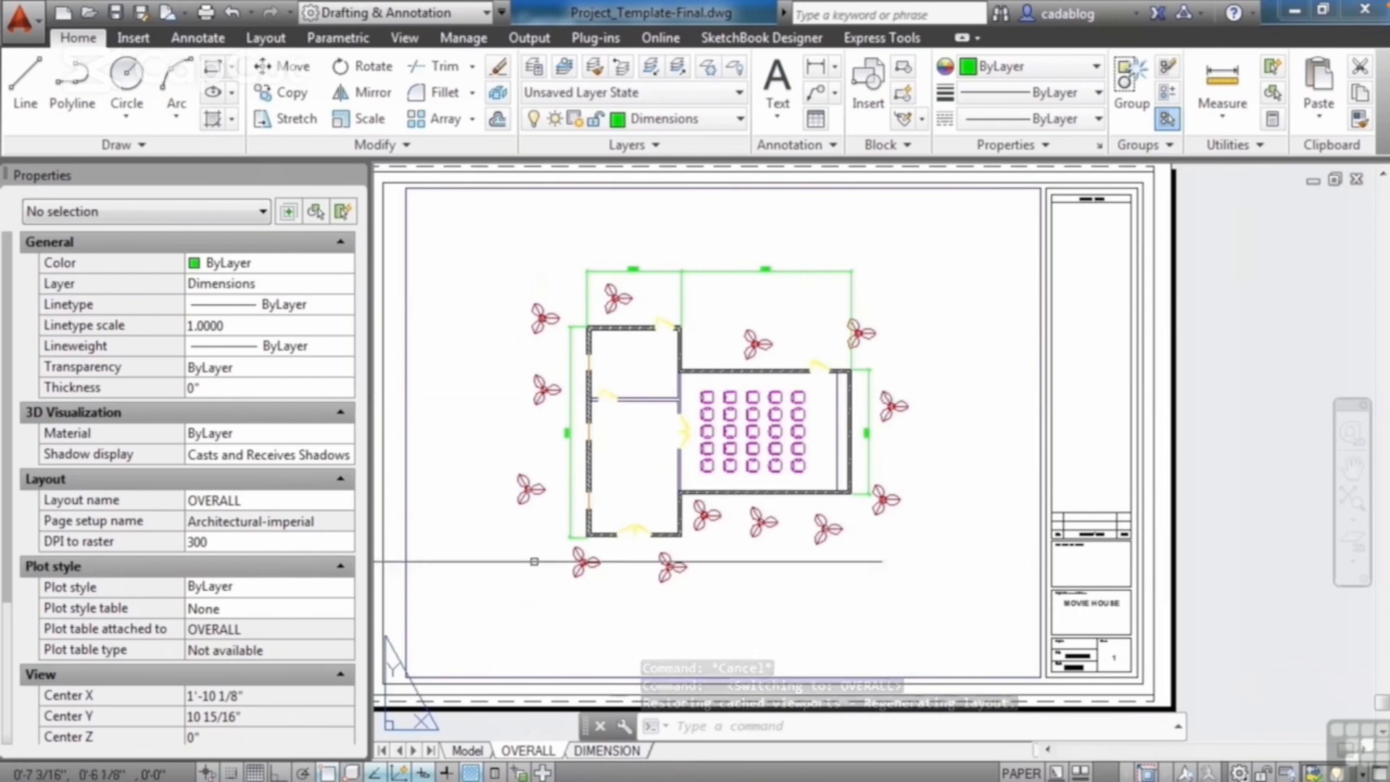
pyautogui.click(606, 751)
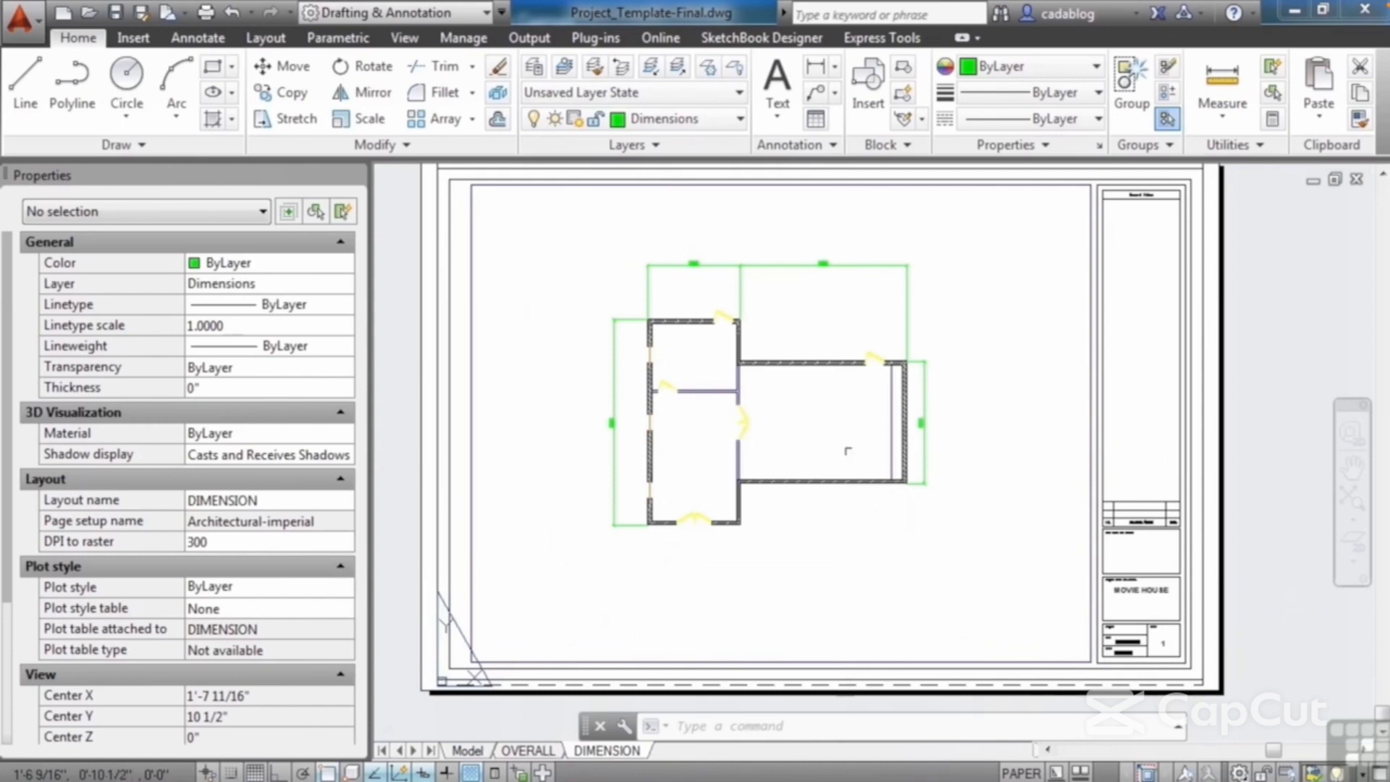
pyautogui.scroll(6, 1072, 532)
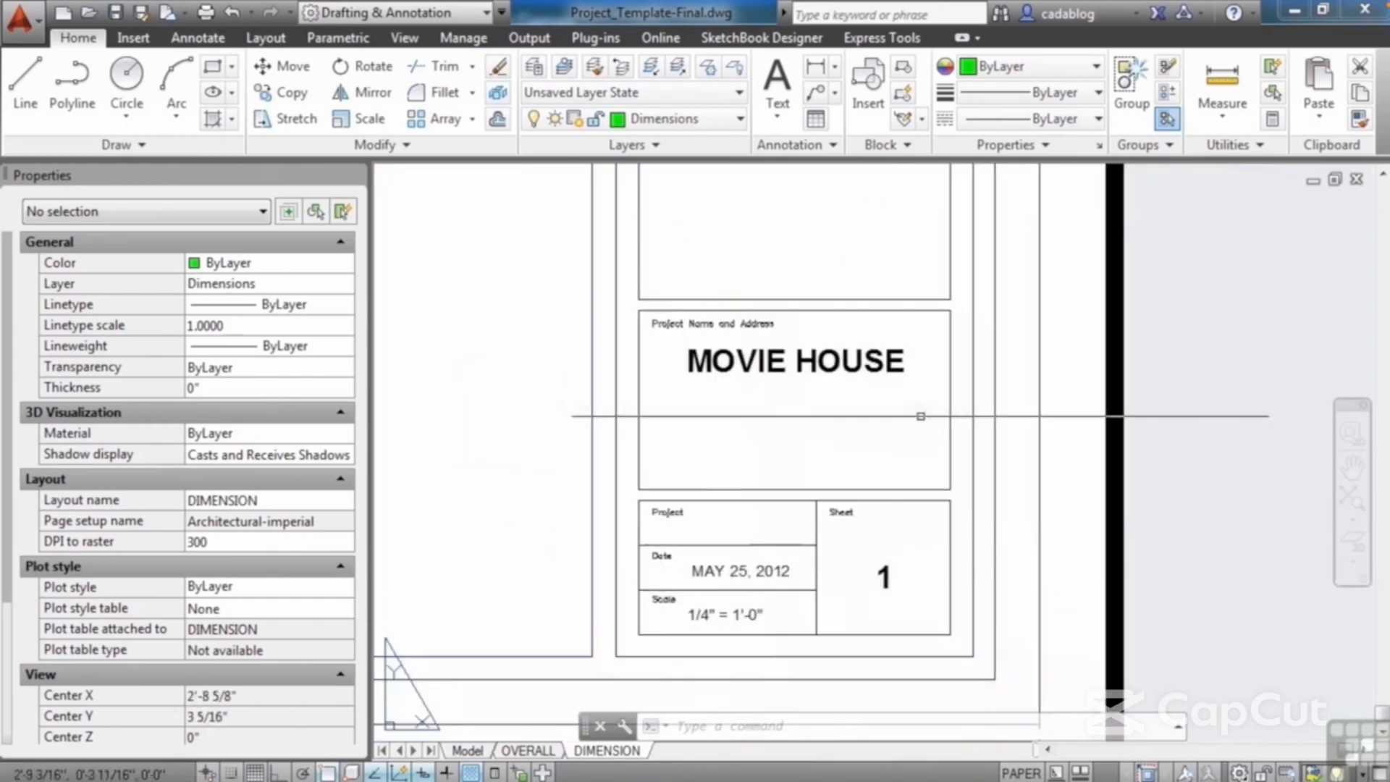
pyautogui.scroll(2, 883, 577)
pyautogui.click(880, 569)
pyautogui.click(880, 570)
pyautogui.press('Escape')
pyautogui.press('Escape')
pyautogui.scroll(3, 888, 576)
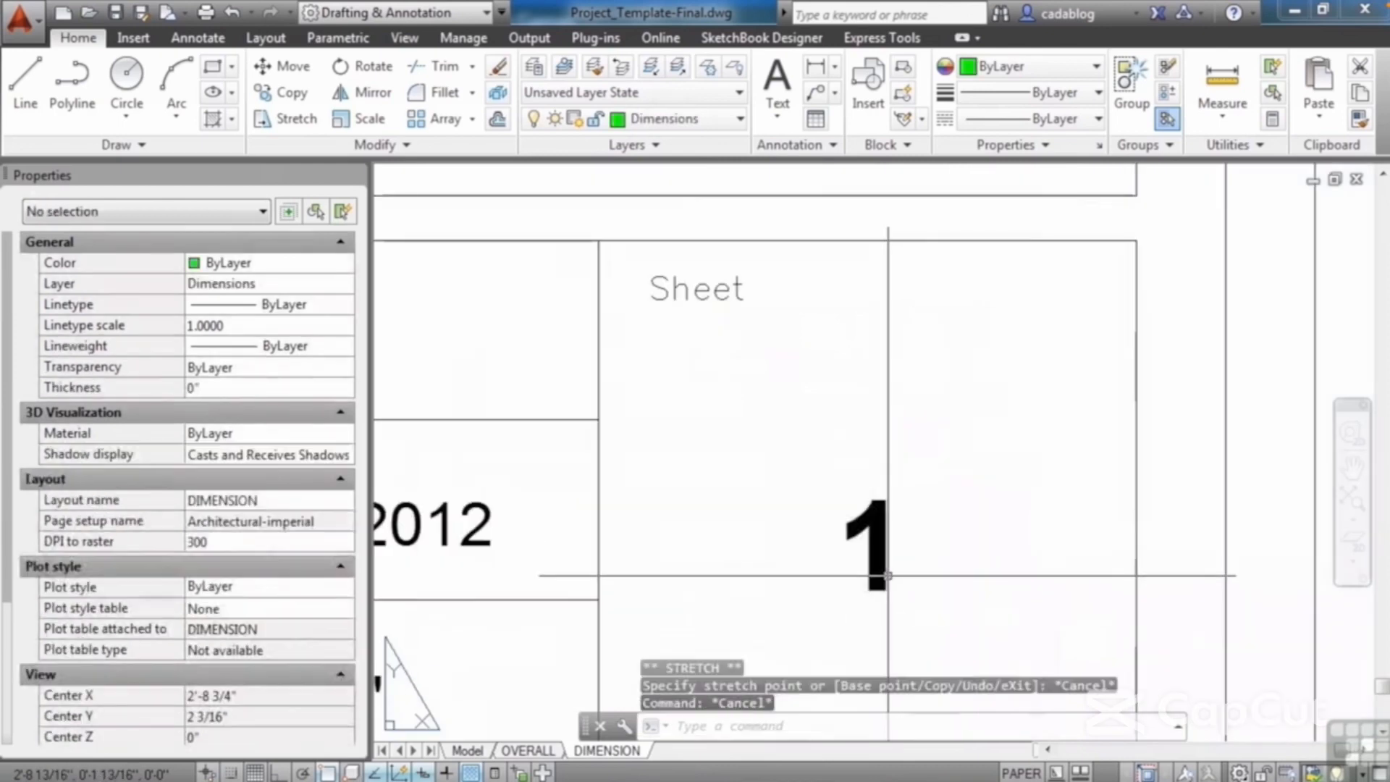
pyautogui.doubleClick(888, 575)
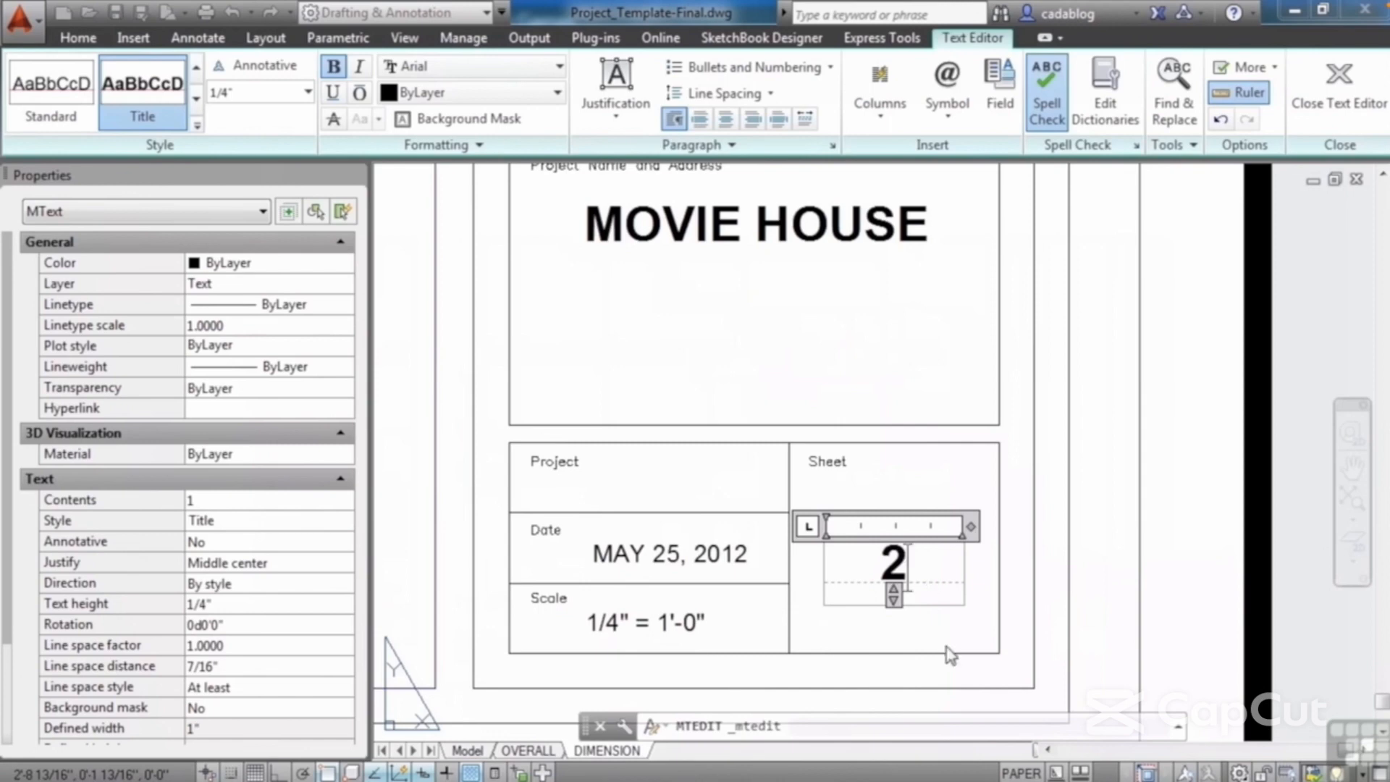
pyautogui.click(1041, 607)
# - Add a second line reading DIMENSIONS below MOVIE HOUSE in the title block's project name text
pyautogui.doubleClick(852, 237)
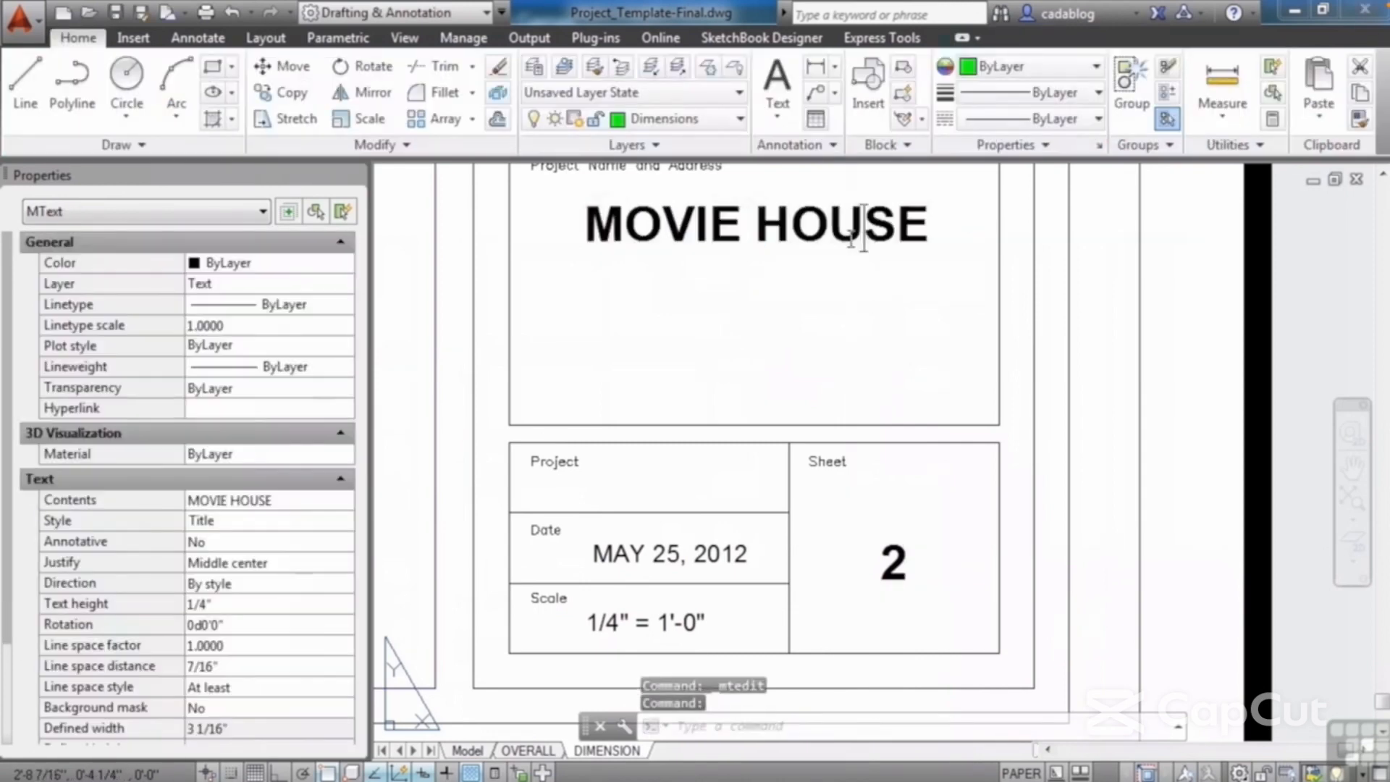
pyautogui.press('Return')
pyautogui.write('DIMENSIONS')
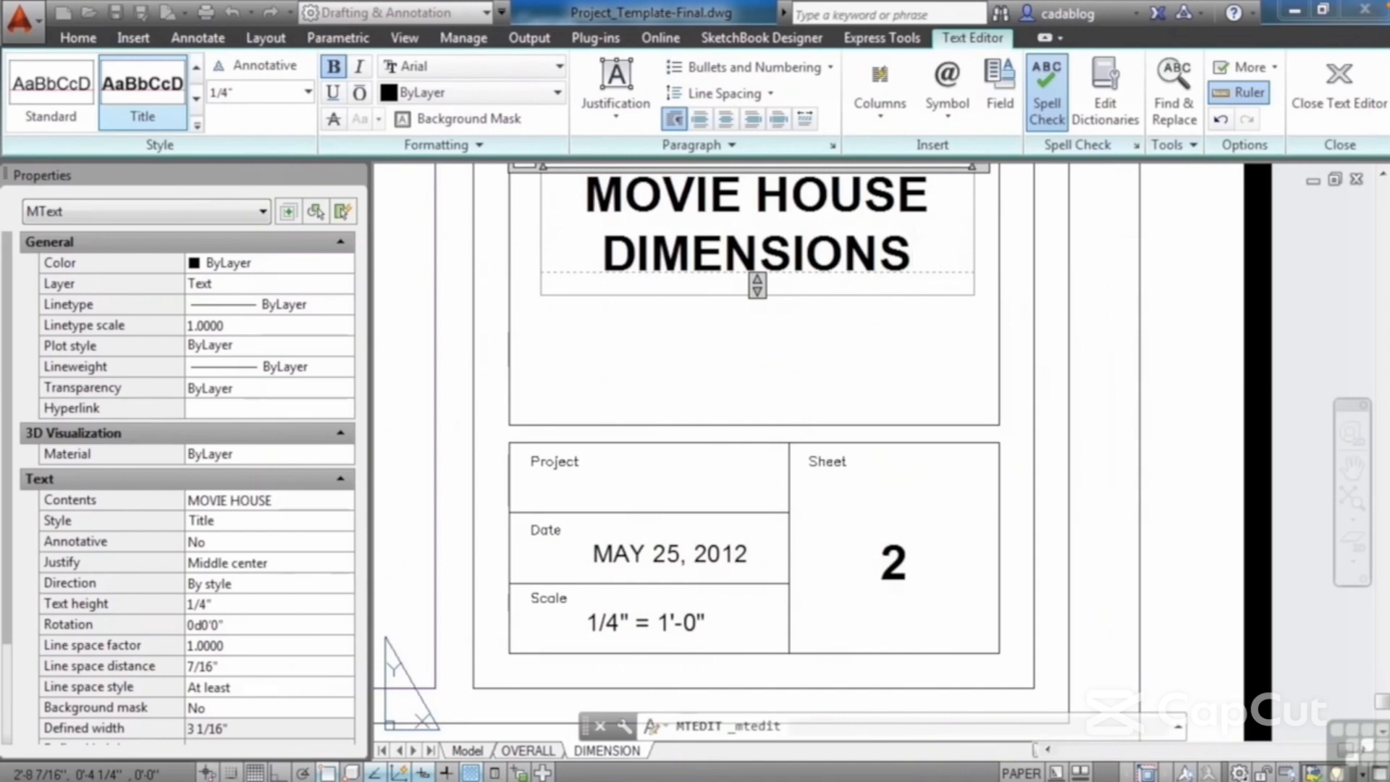
pyautogui.click(932, 341)
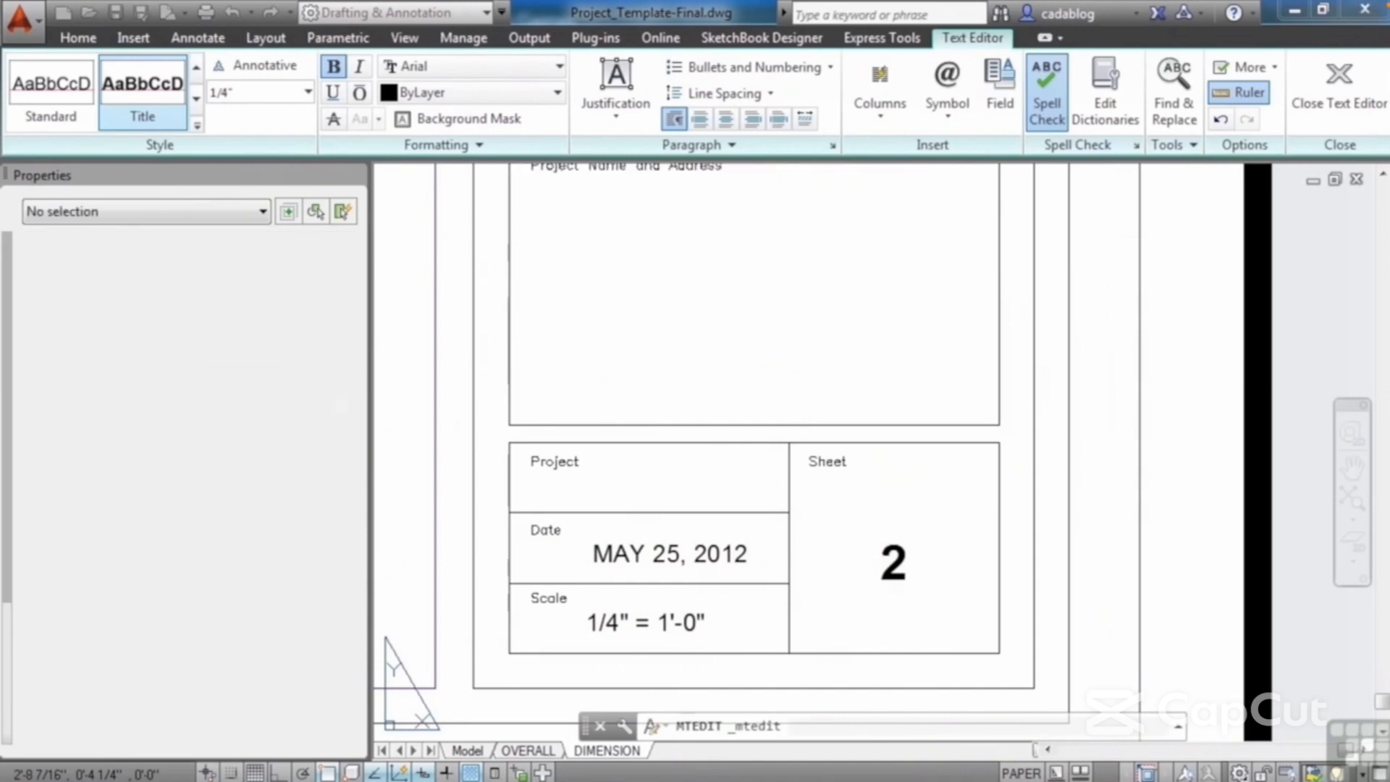
pyautogui.scroll(-4, 928, 333)
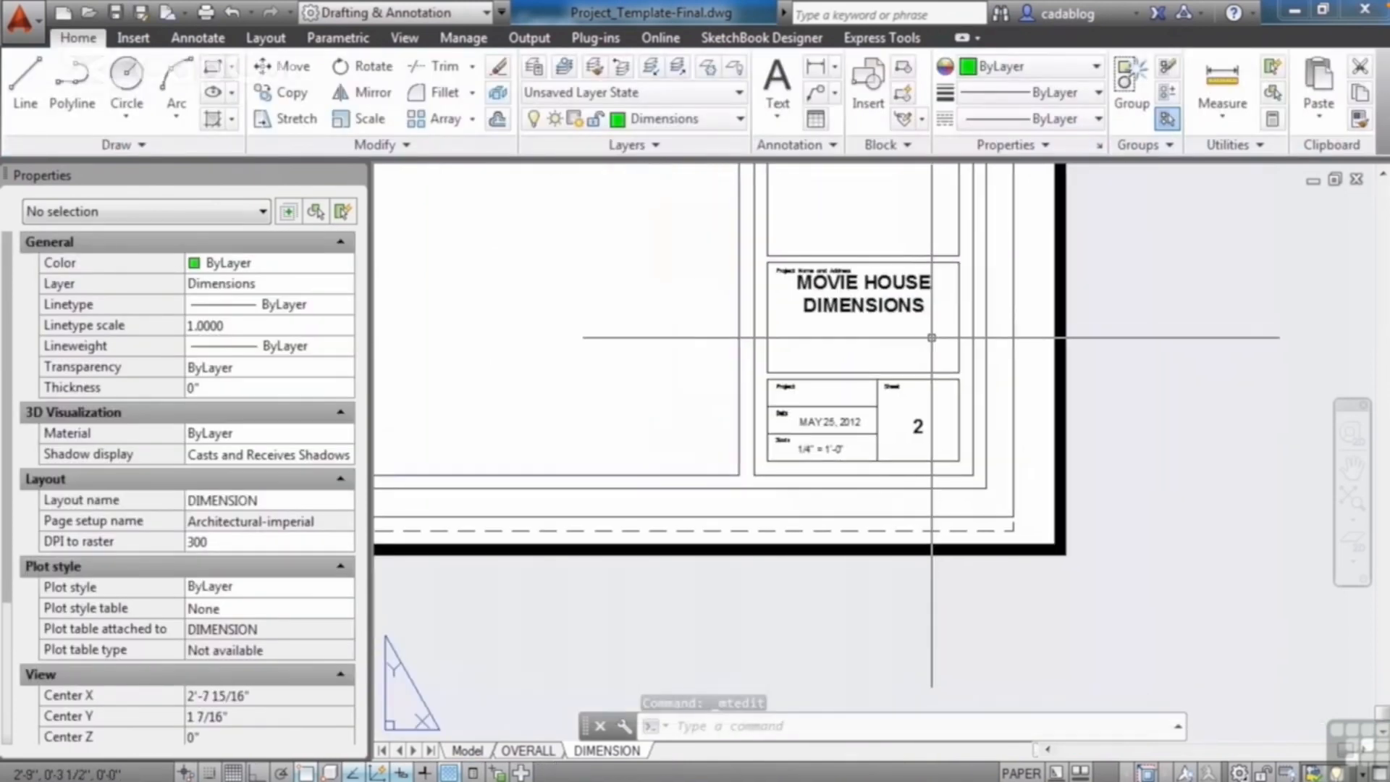
# - Add a vertical linear dimension from the plan's upper-left outer corner to the first window's upper edge, placed between the wall and the overall dimension
pyautogui.scroll(-4, 928, 333)
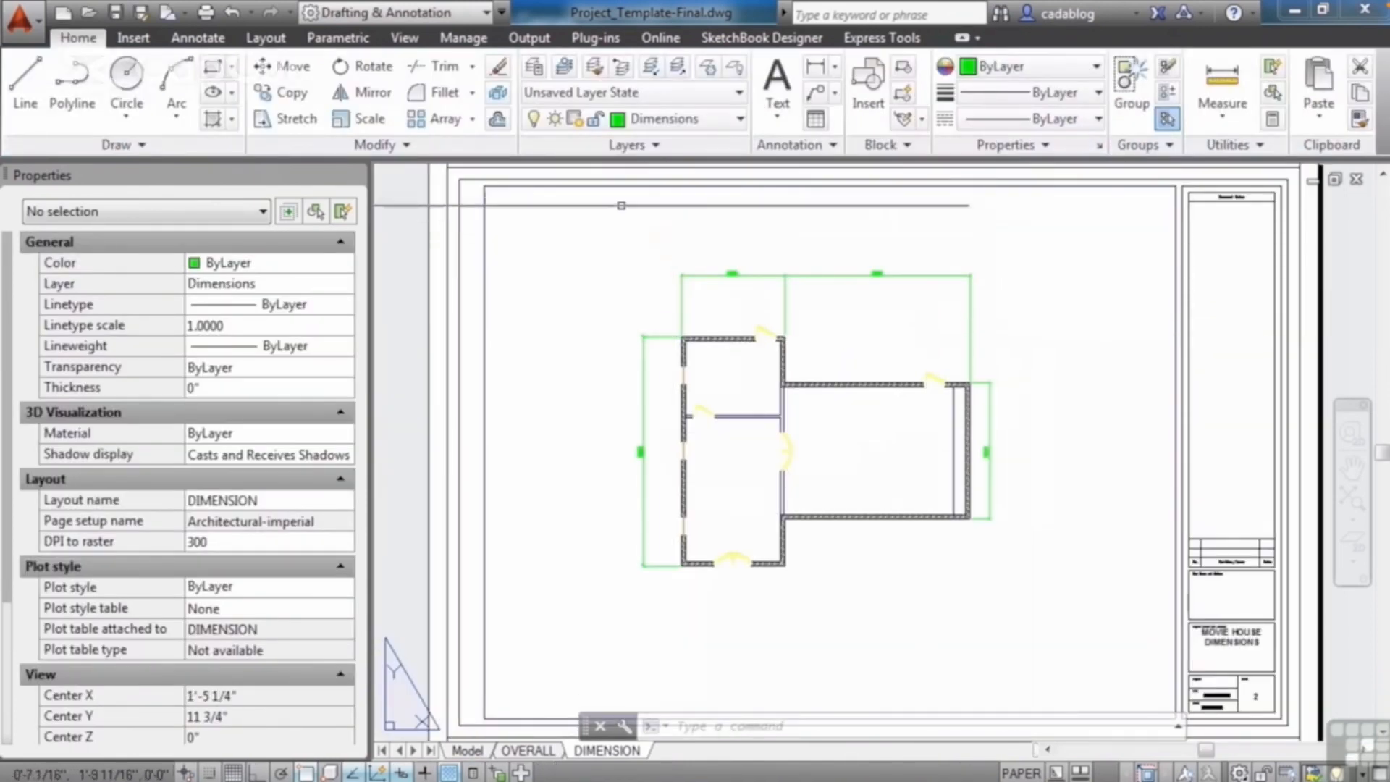
pyautogui.click(197, 39)
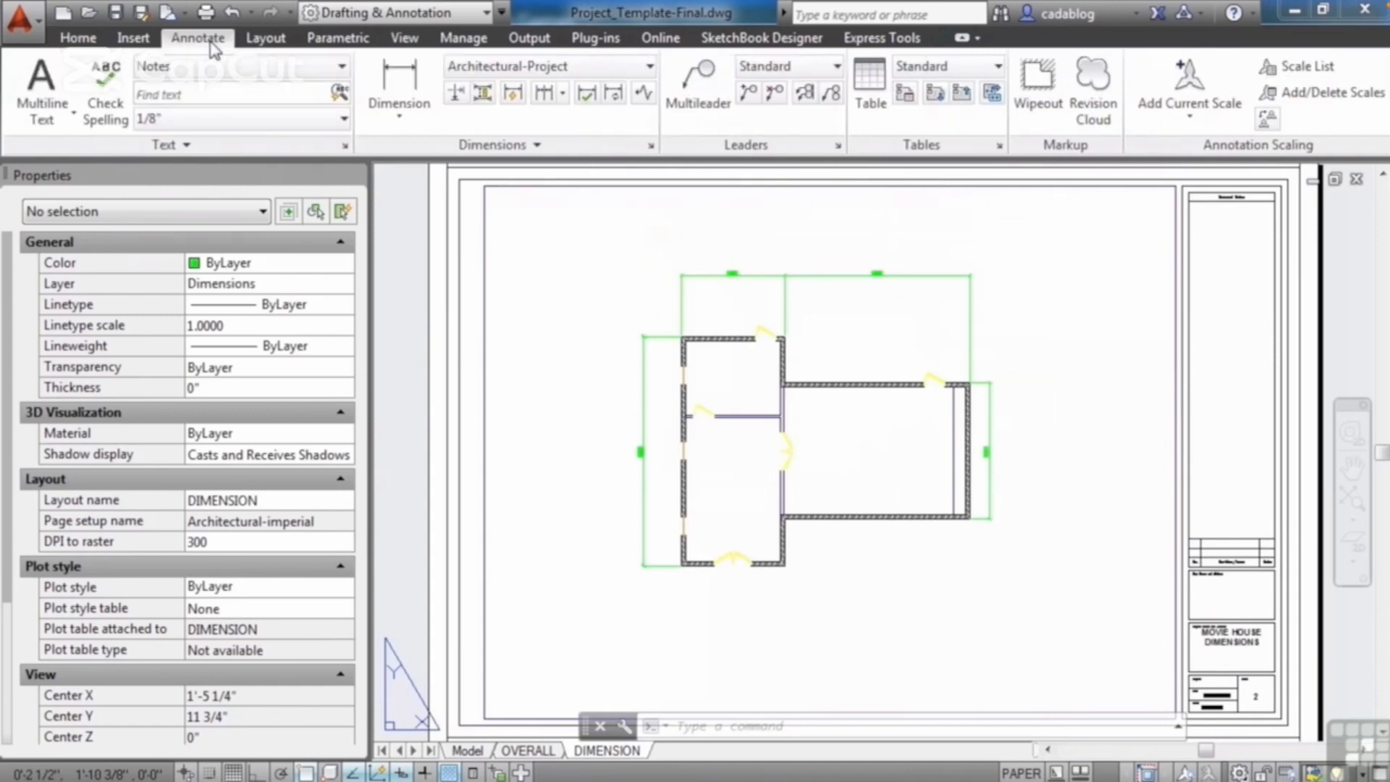
pyautogui.click(399, 80)
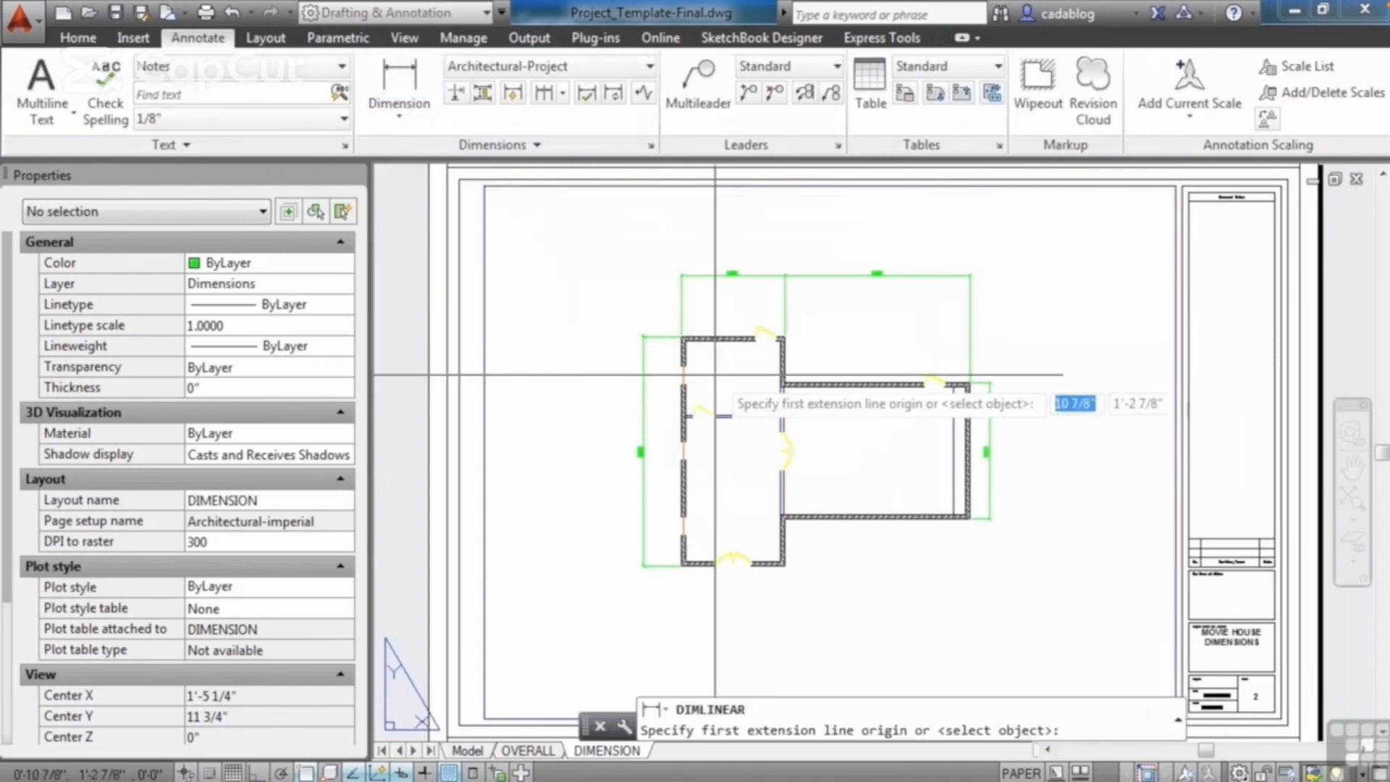
pyautogui.scroll(5, 698, 366)
pyautogui.scroll(3, 648, 286)
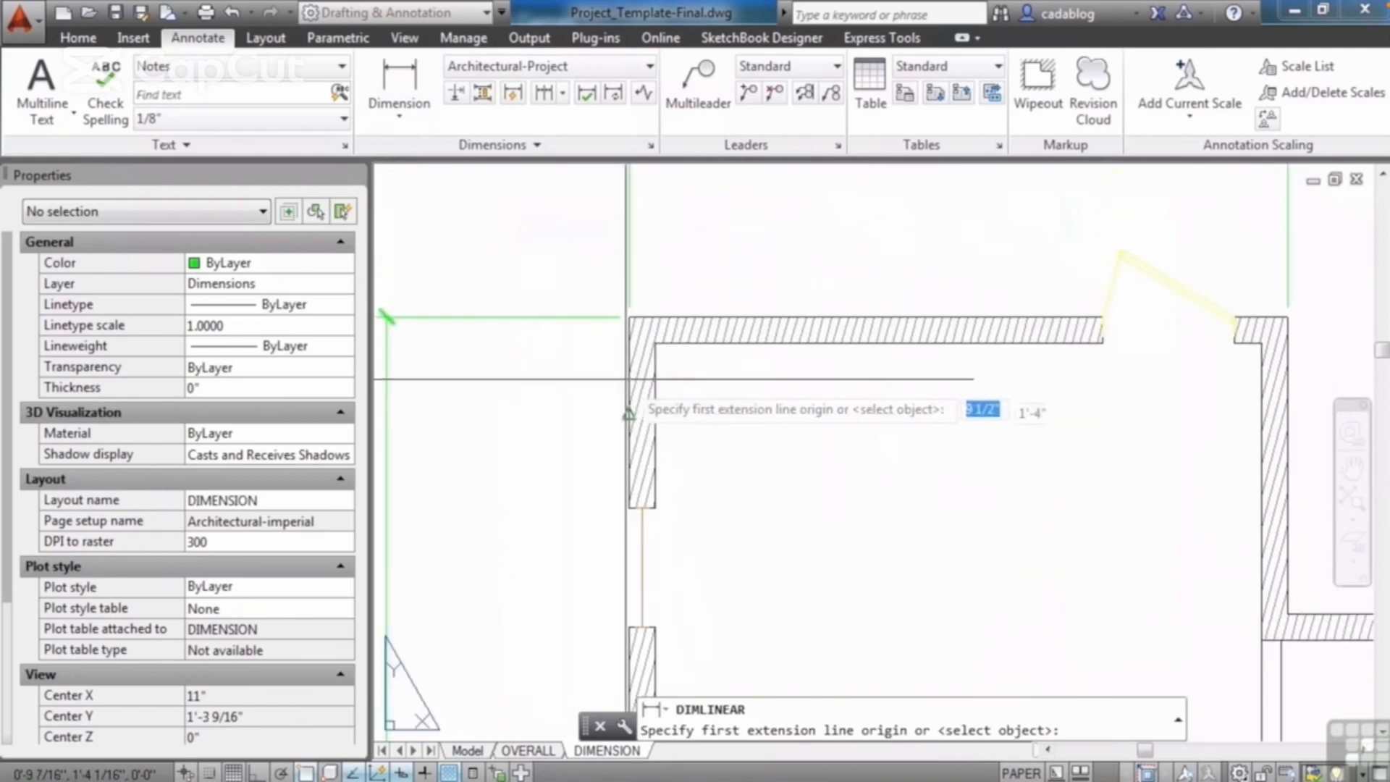
pyautogui.click(629, 299)
pyautogui.scroll(-3, 635, 351)
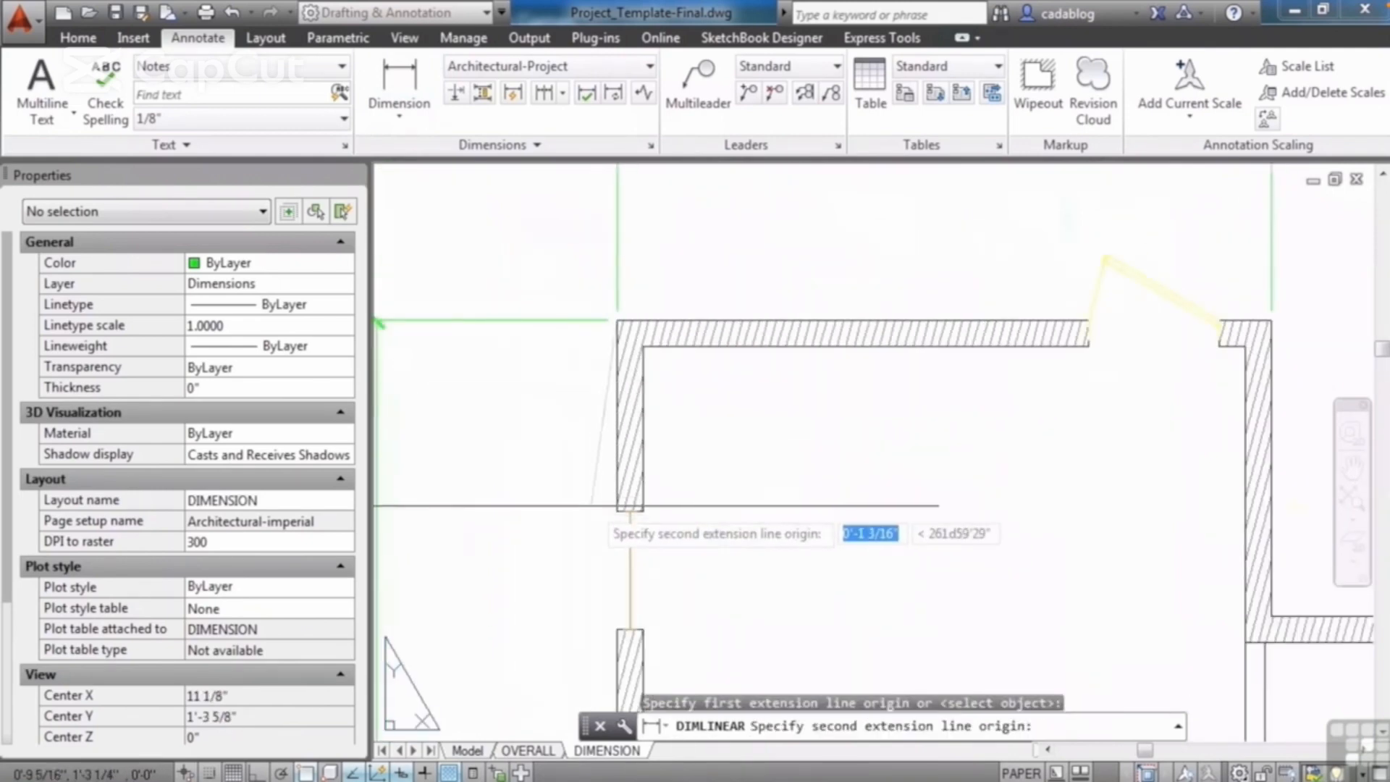
pyautogui.scroll(5, 611, 518)
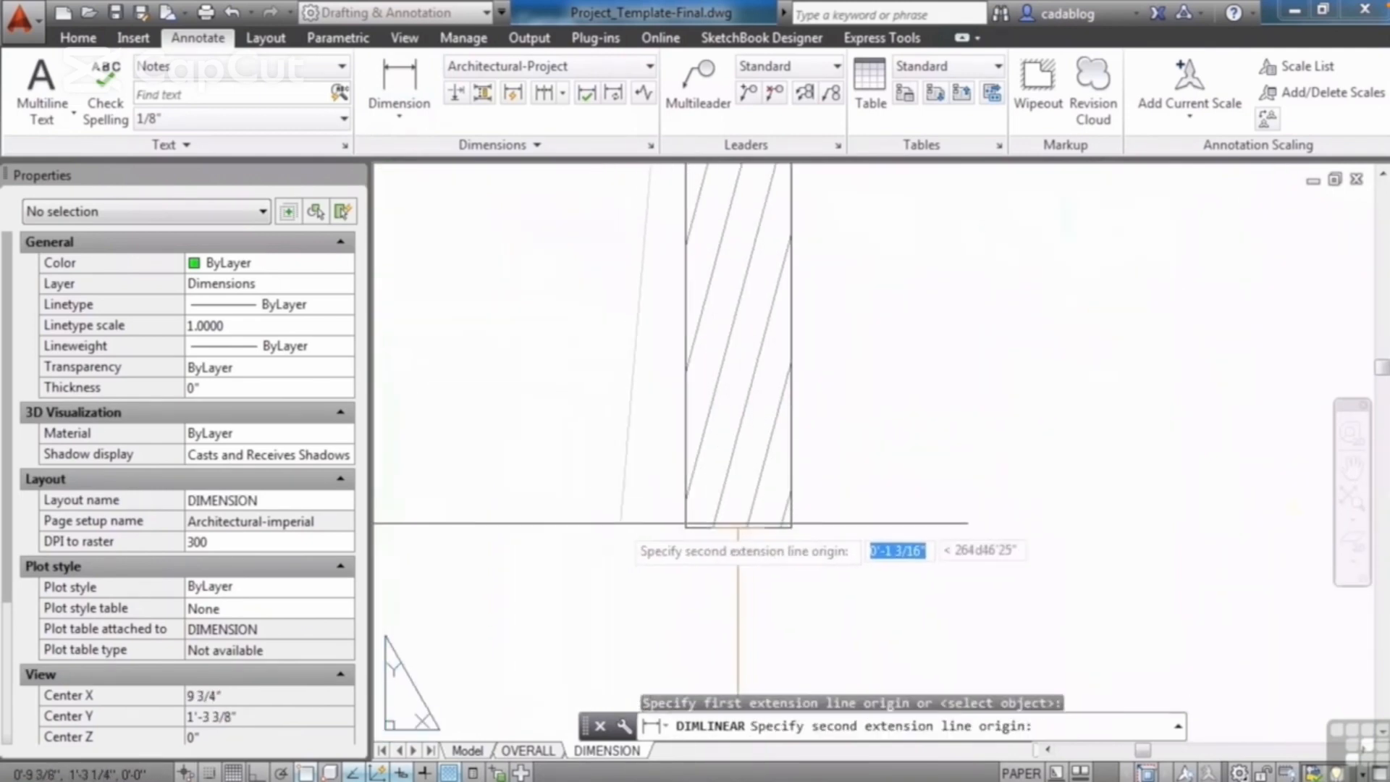
pyautogui.click(684, 528)
pyautogui.scroll(-4, 652, 528)
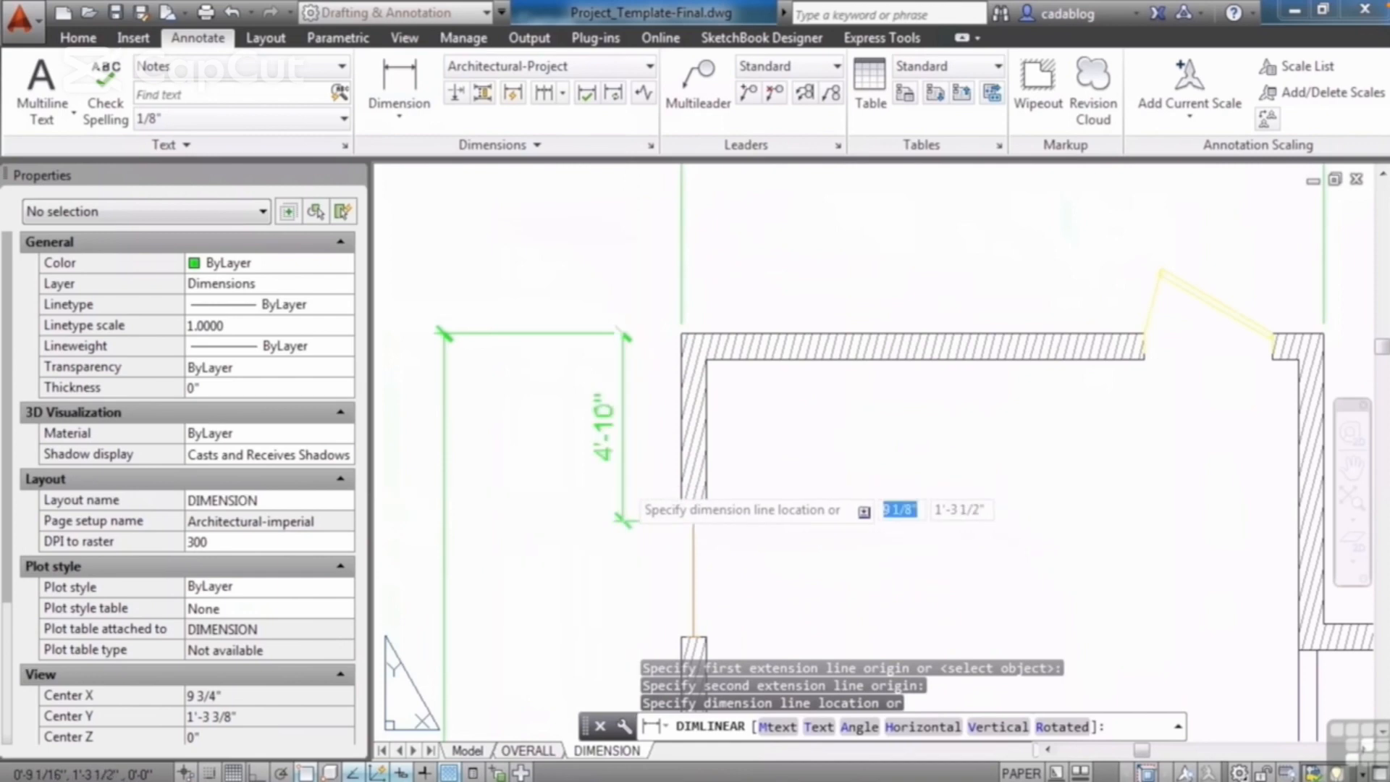
pyautogui.click(575, 478)
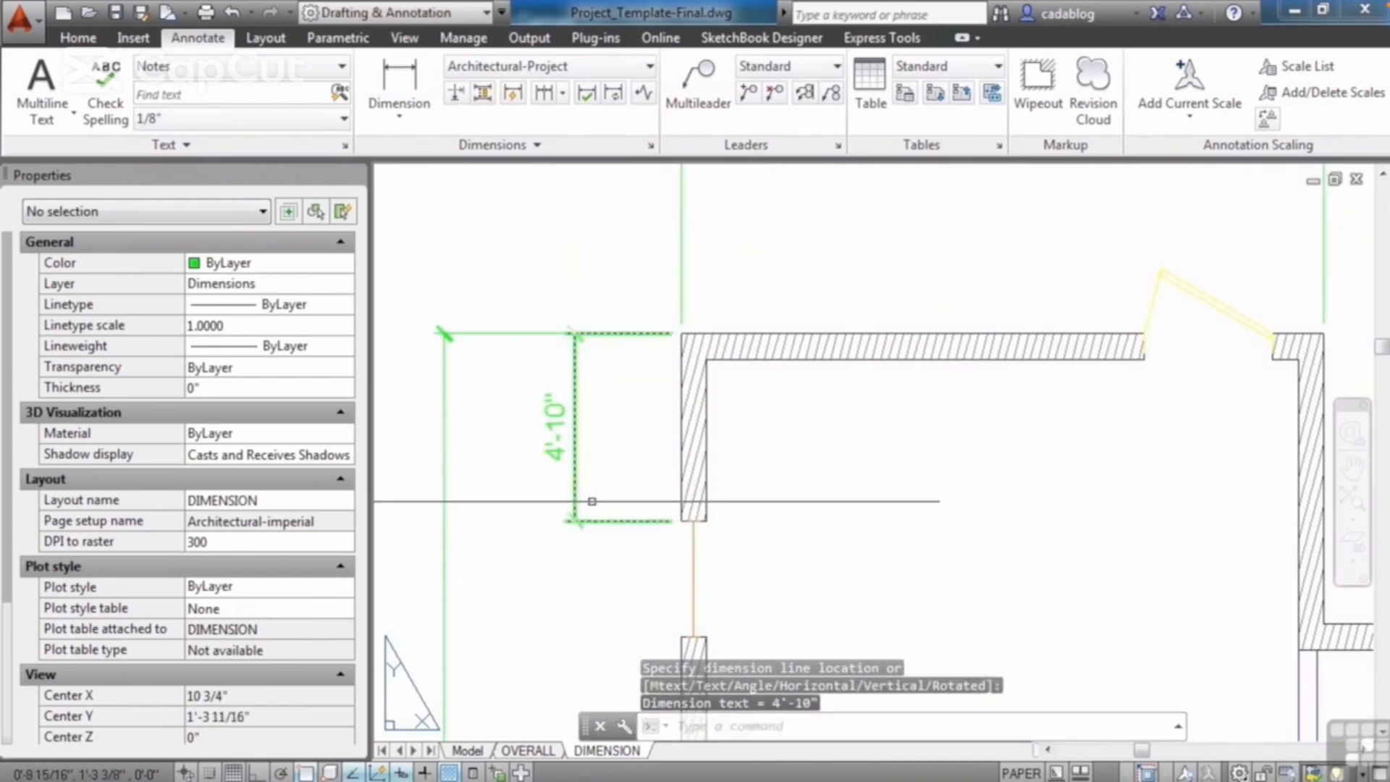
# - Continue the dimension chain down the left exterior wall across the first window and on to the second window's upper edge
pyautogui.click(544, 92)
pyautogui.moveTo(628, 446); pyautogui.dragTo(602, 262, button='middle')
pyautogui.scroll(5, 644, 449)
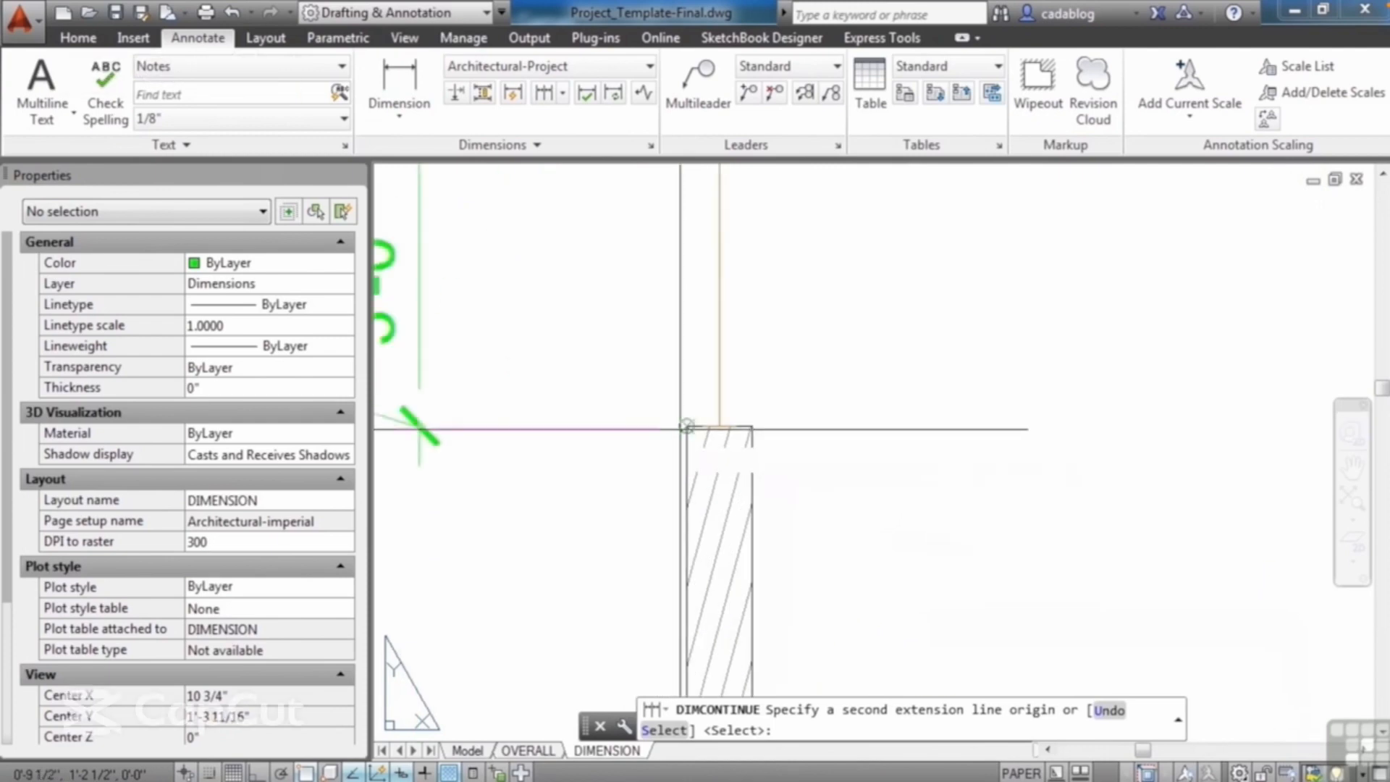
pyautogui.click(687, 426)
pyautogui.scroll(-4, 652, 471)
pyautogui.scroll(5, 630, 301)
pyautogui.scroll(2, 630, 425)
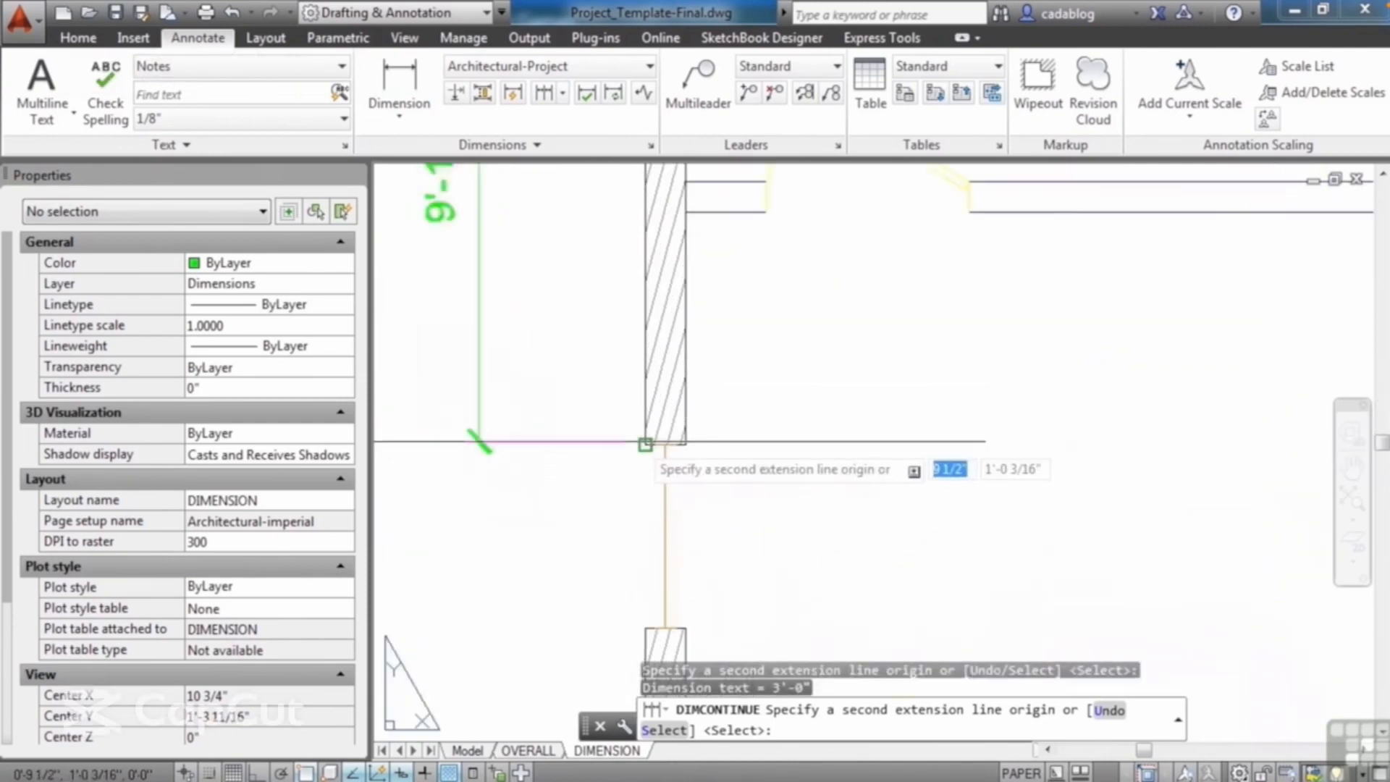
pyautogui.click(644, 443)
# - Extend the left wall's dimension chain across the second window and the wall below it to the third window's lower edge, and end the chain
pyautogui.scroll(-3, 674, 406)
pyautogui.scroll(3, 664, 388)
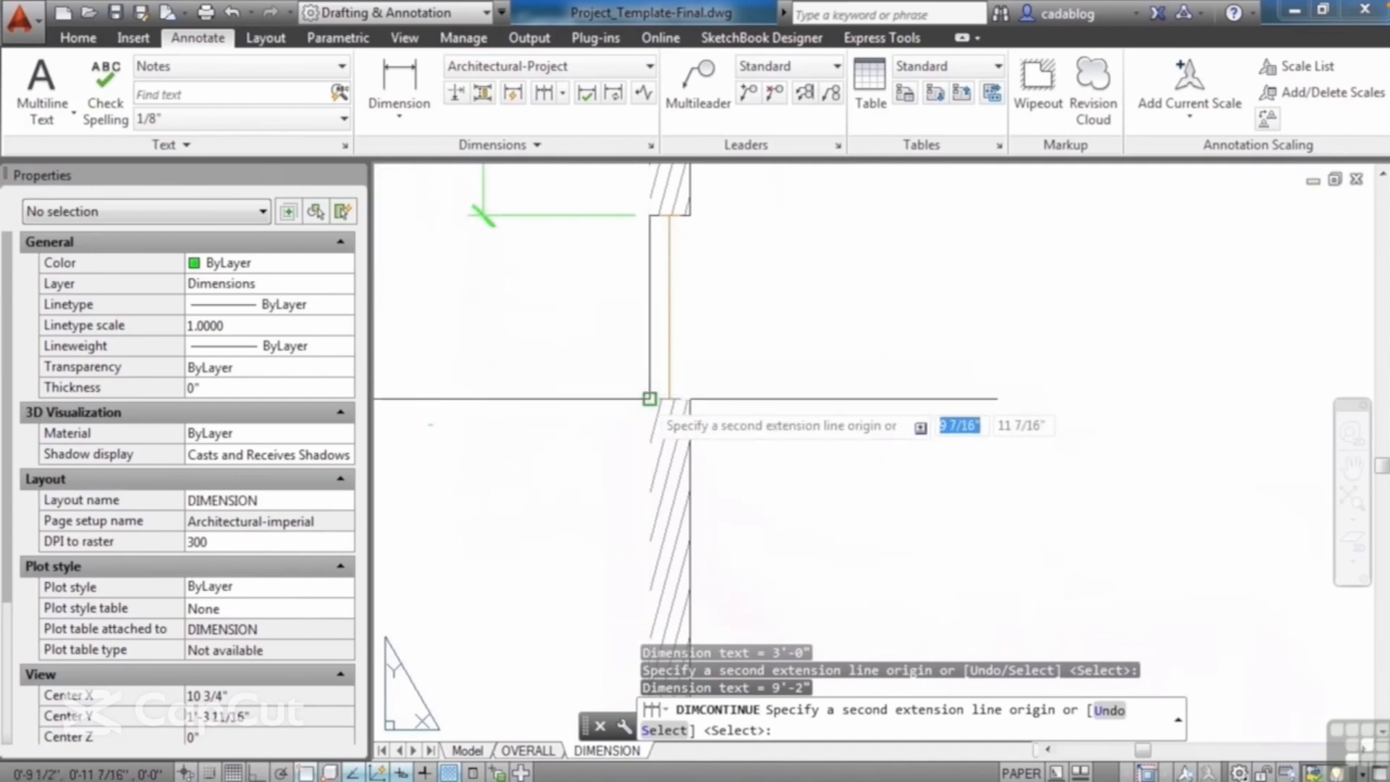
pyautogui.click(648, 398)
pyautogui.scroll(-3, 547, 291)
pyautogui.scroll(3, 651, 463)
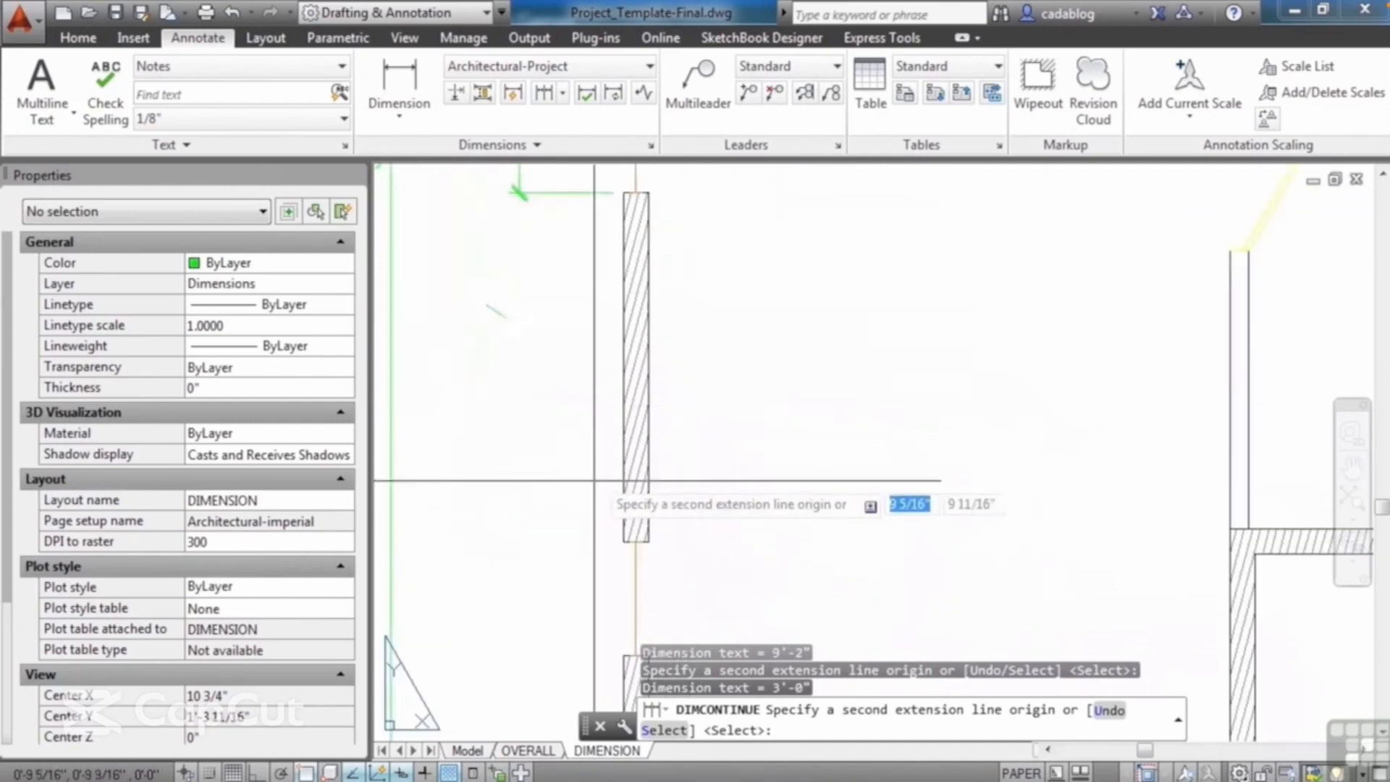
pyautogui.click(638, 529)
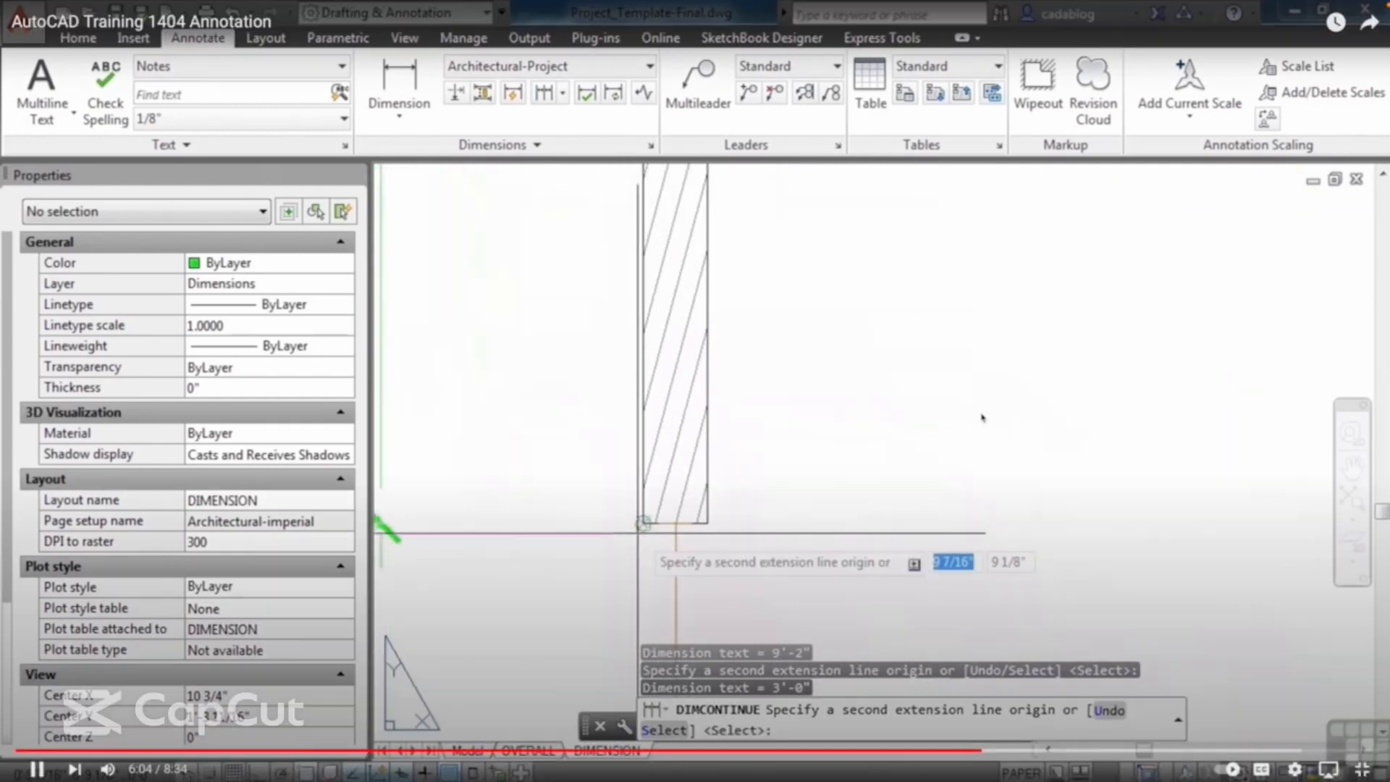
pyautogui.scroll(-3, 573, 368)
pyautogui.scroll(3, 615, 536)
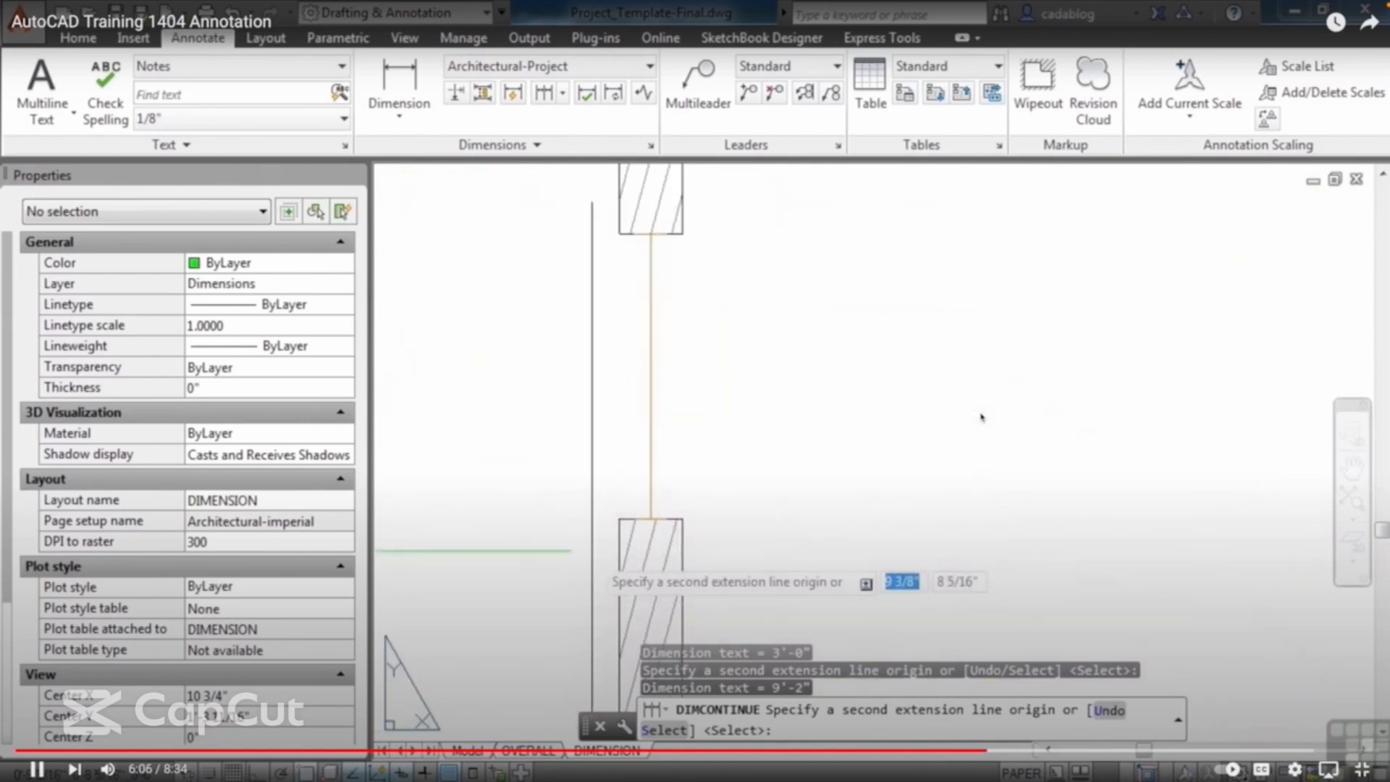
pyautogui.click(618, 519)
pyautogui.scroll(-3, 583, 403)
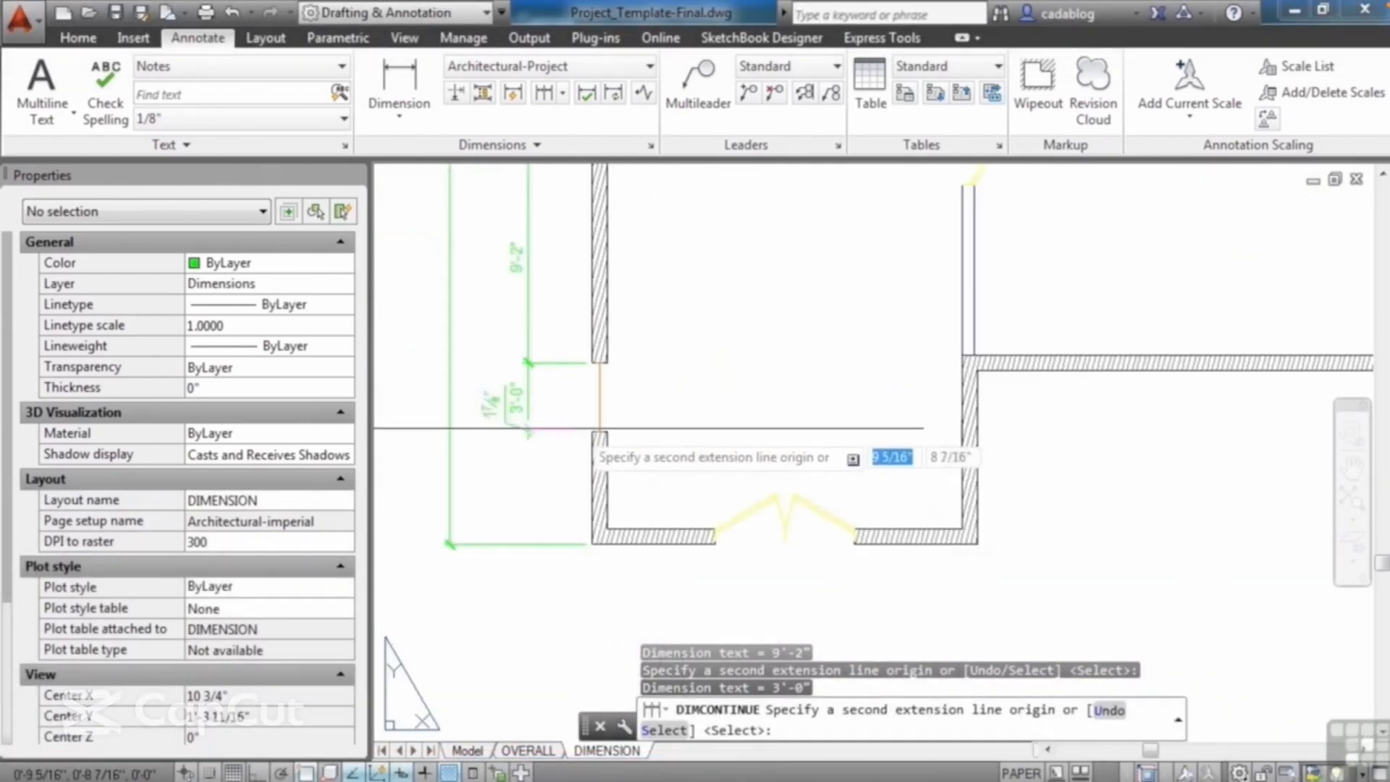
pyautogui.press('Return')
pyautogui.press('Return')
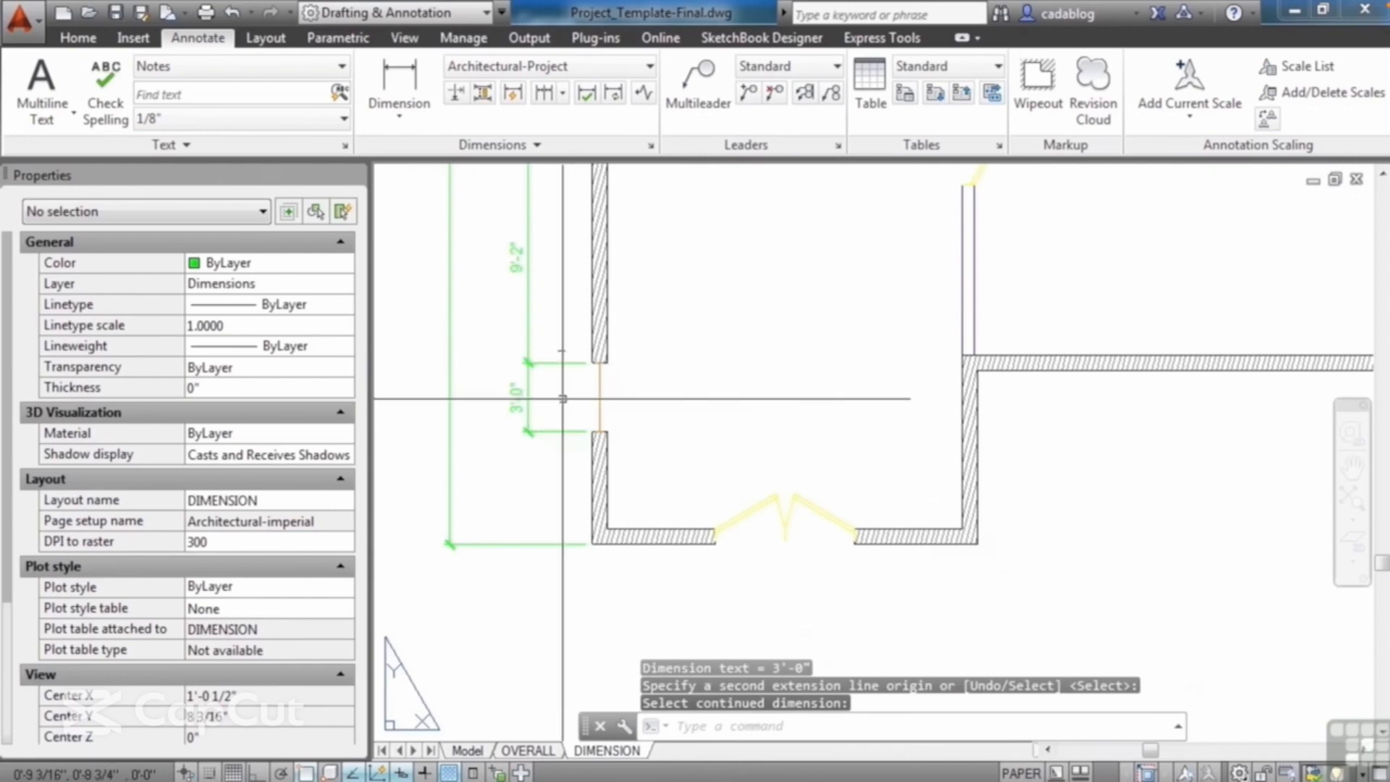
# - Add a horizontal linear dimension above the left wing's top wall, from the upper-left outer corner to the near edge of the door opening
pyautogui.scroll(-4, 556, 431)
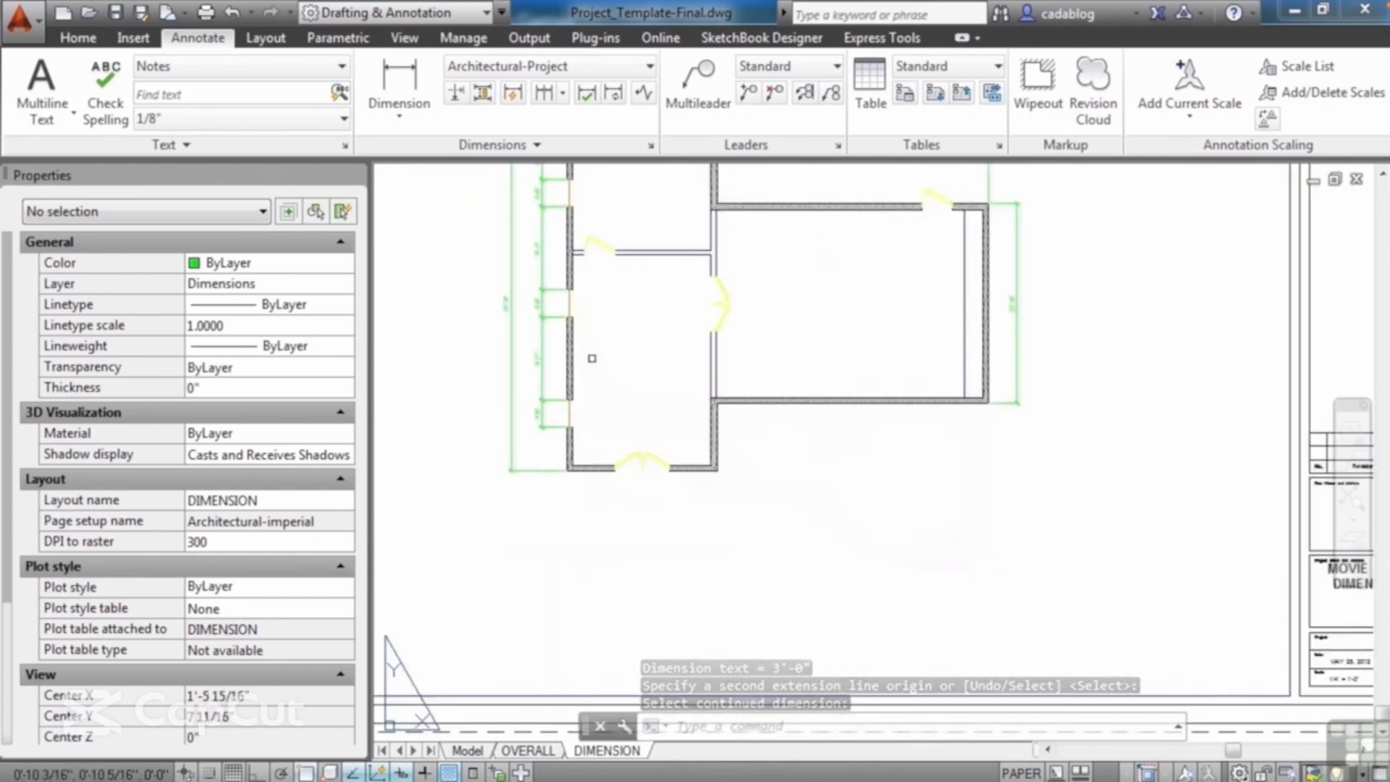
pyautogui.moveTo(592, 359); pyautogui.dragTo(543, 425, button='middle')
pyautogui.moveTo(580, 375); pyautogui.dragTo(578, 446, button='middle')
pyautogui.click(399, 87)
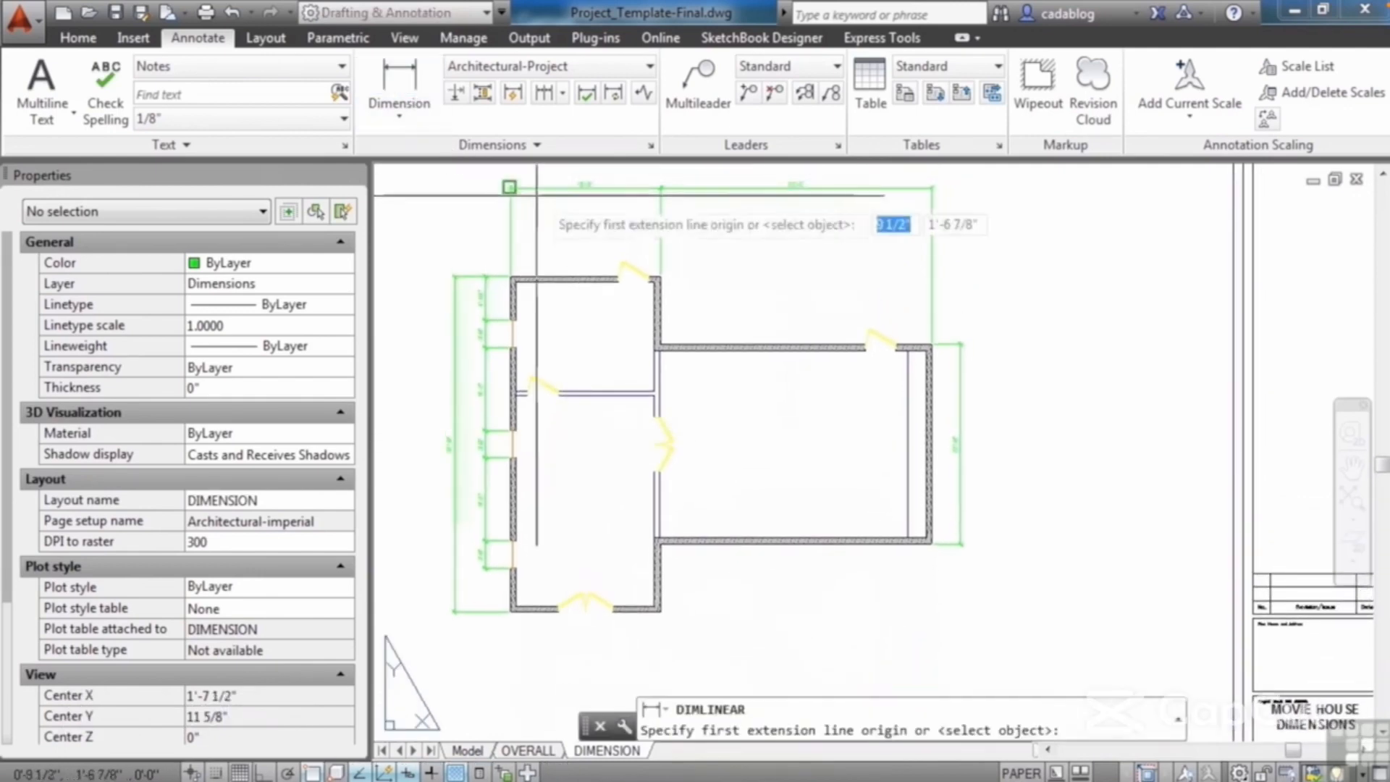
pyautogui.scroll(5, 532, 268)
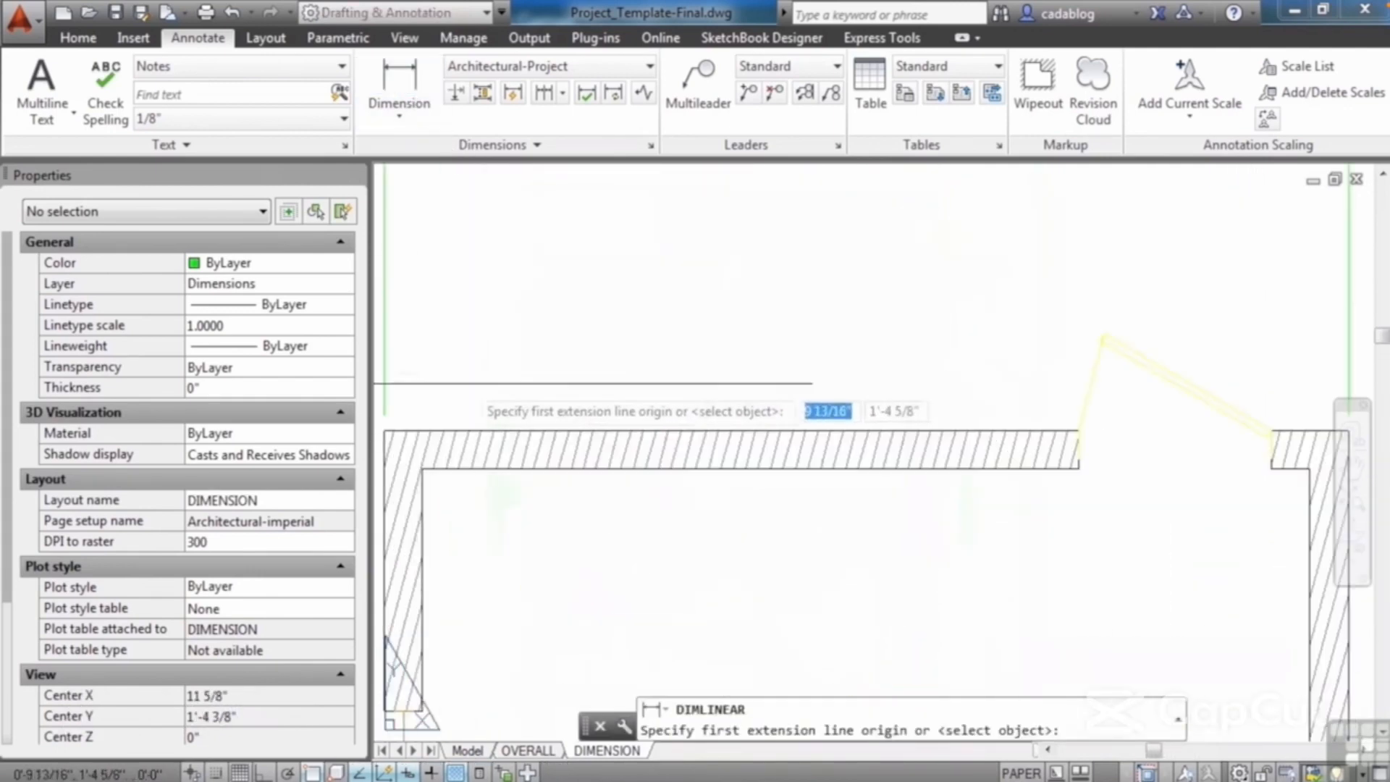
pyautogui.scroll(4, 449, 384)
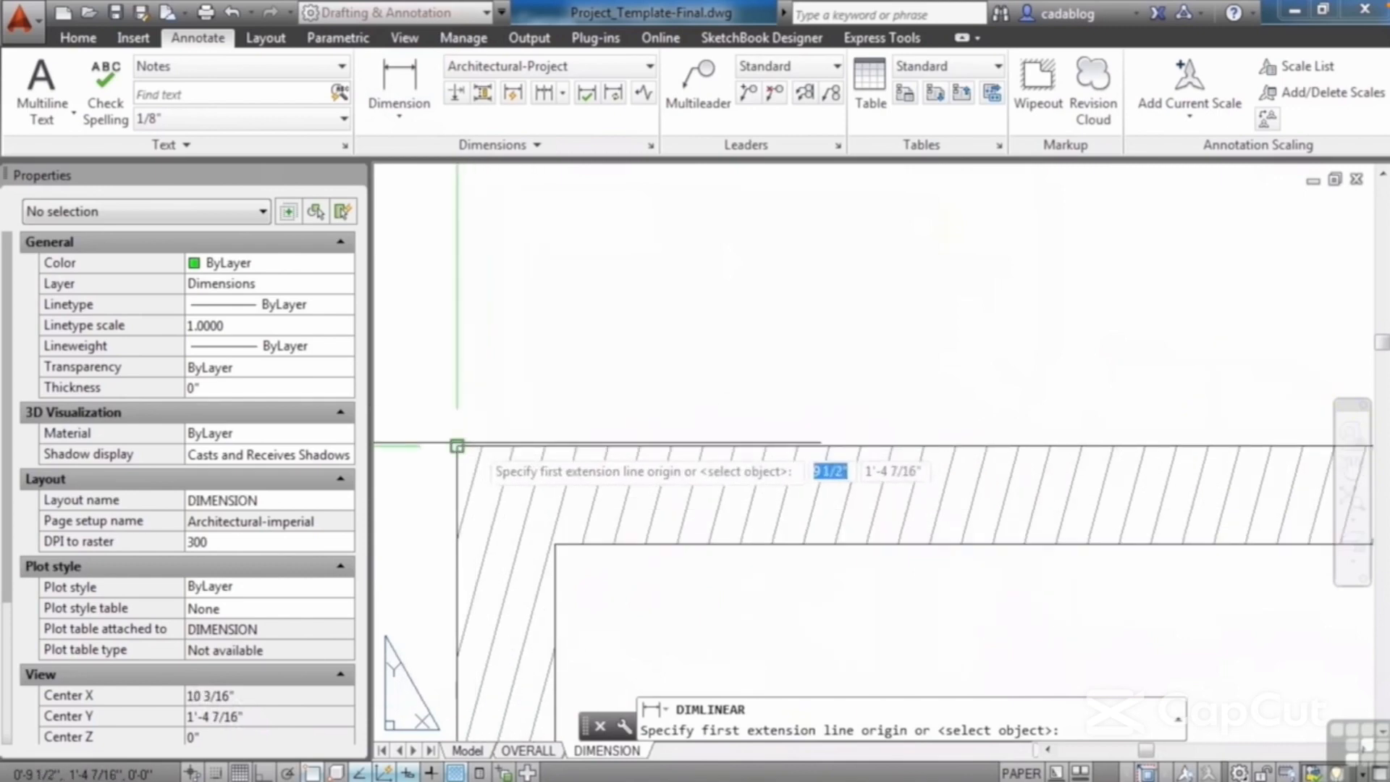
pyautogui.click(457, 446)
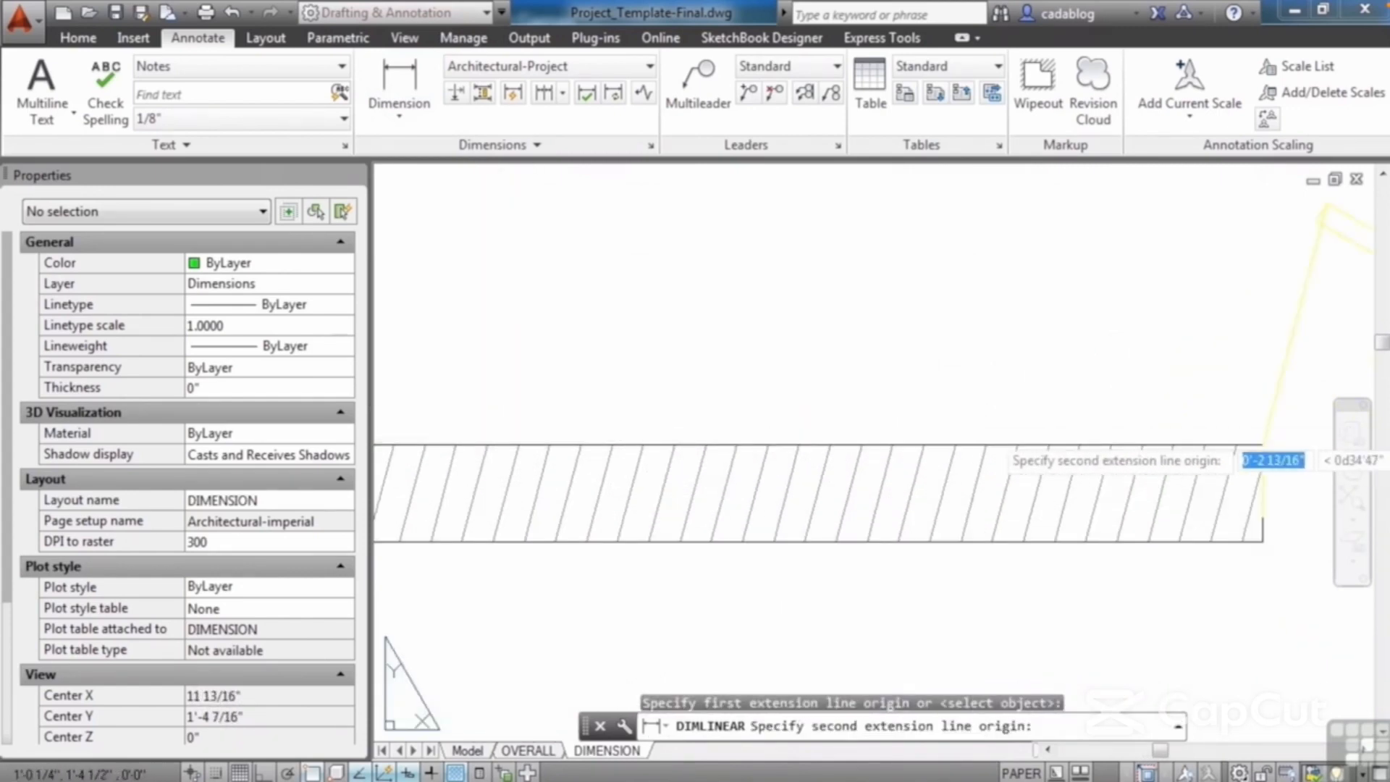
pyautogui.moveTo(1178, 438); pyautogui.dragTo(777, 379, button='middle')
pyautogui.scroll(4, 816, 391)
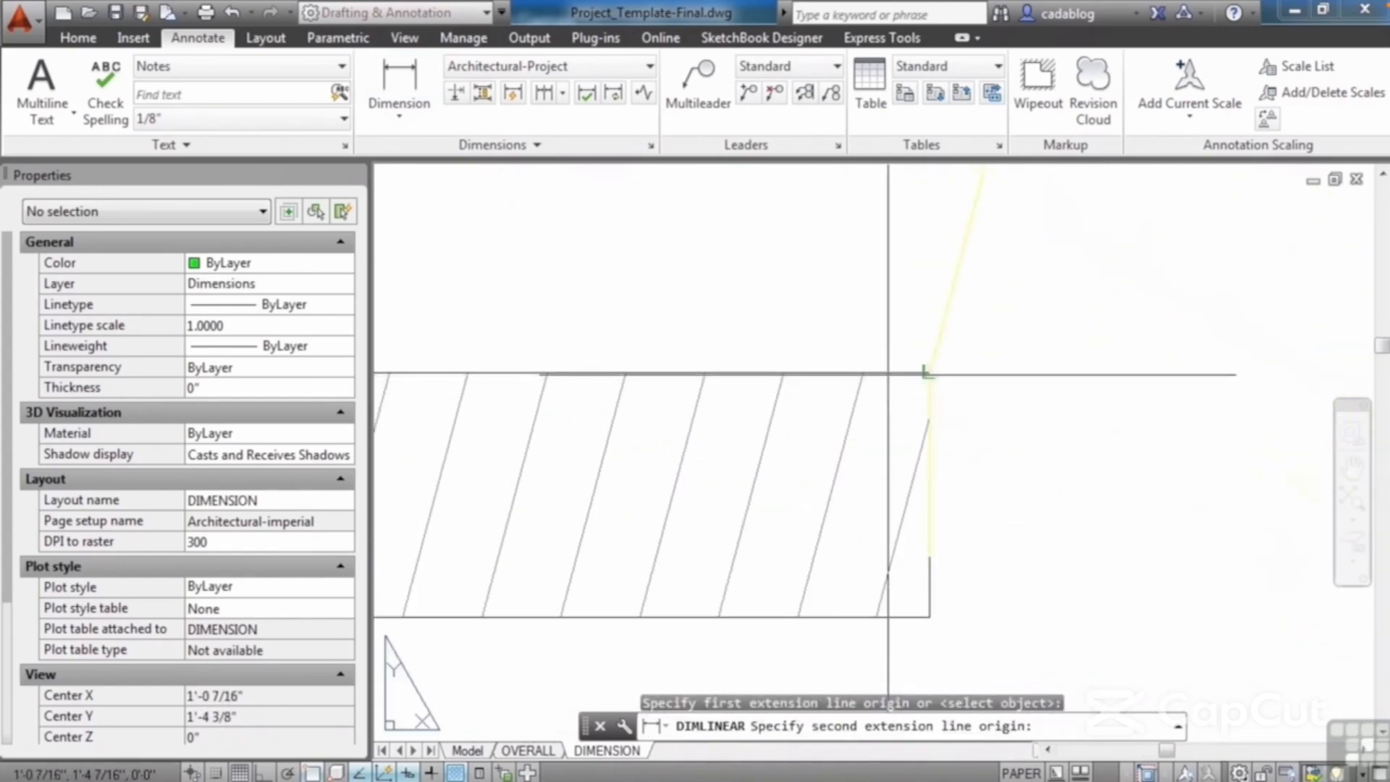
pyautogui.click(889, 375)
pyautogui.scroll(-5, 1021, 434)
pyautogui.click(820, 344)
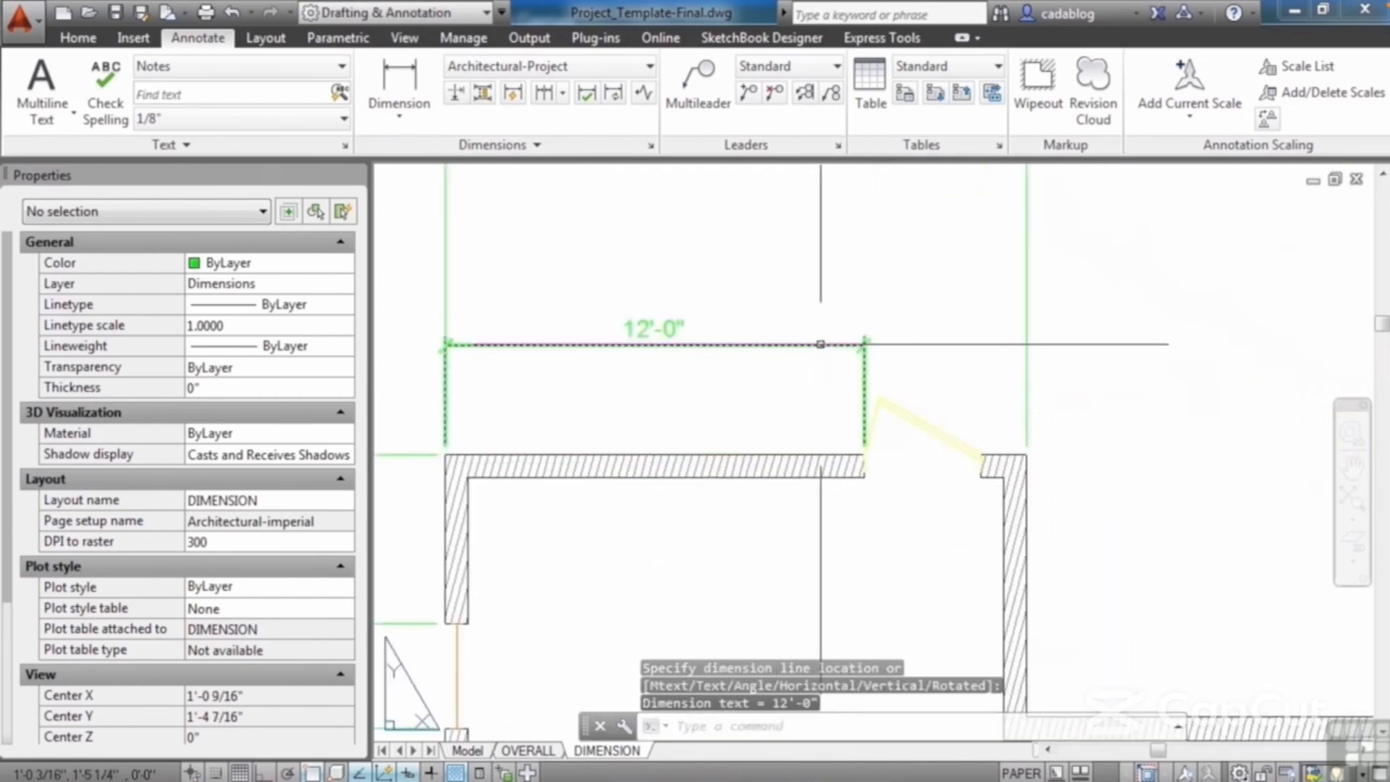
# - Continue the top wall's dimension across the door opening to its far edge, and end the chain
pyautogui.click(542, 94)
pyautogui.scroll(6, 1001, 443)
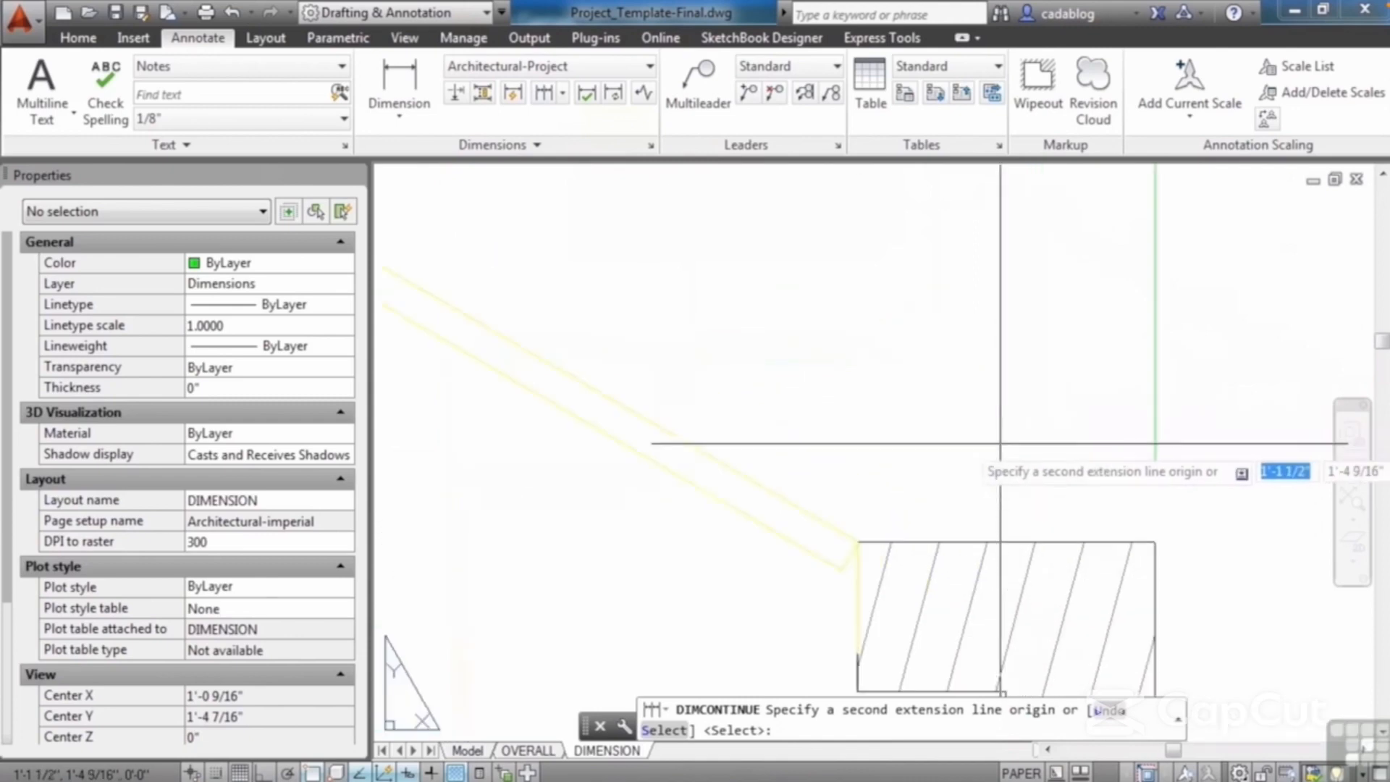
pyautogui.click(880, 535)
pyautogui.scroll(-3, 880, 536)
pyautogui.press('Return')
pyautogui.scroll(-3, 844, 285)
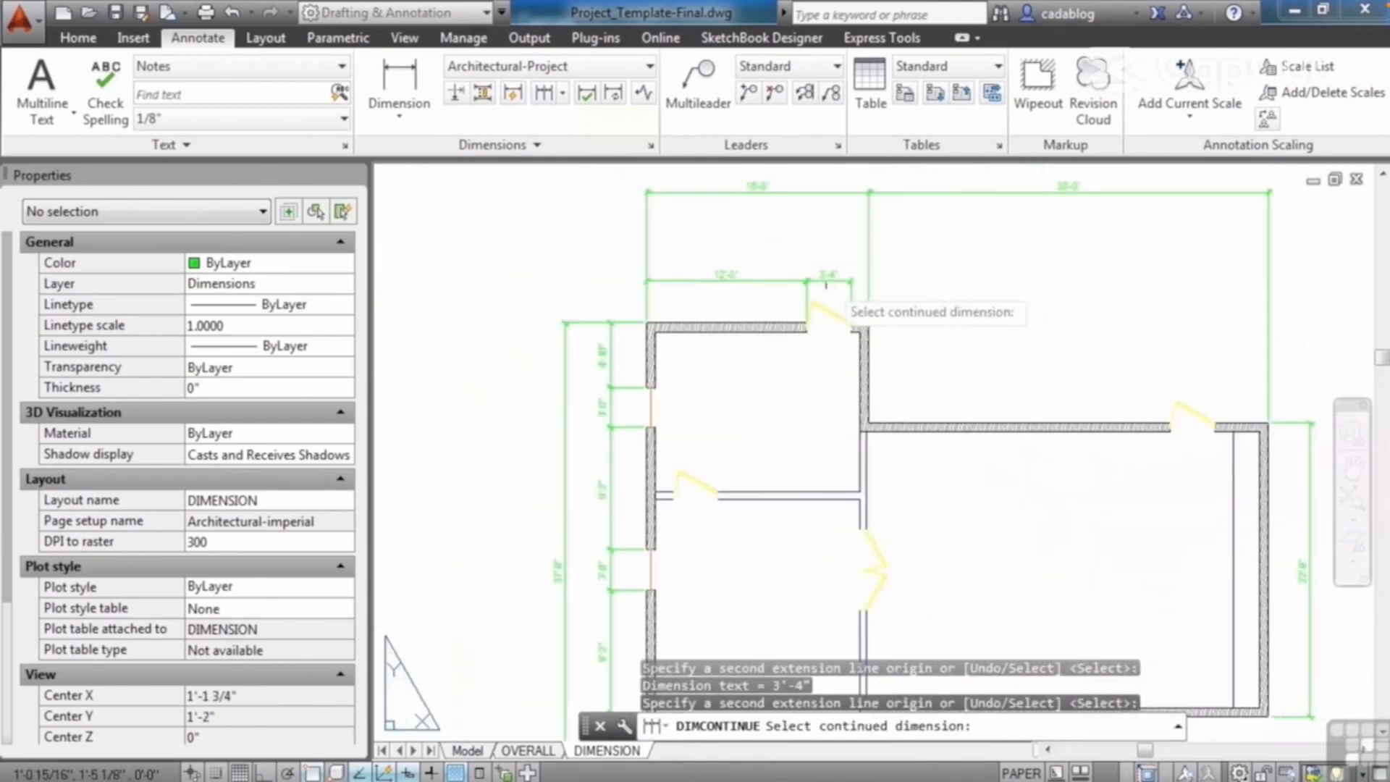
pyautogui.scroll(-2, 788, 325)
pyautogui.press('Return')
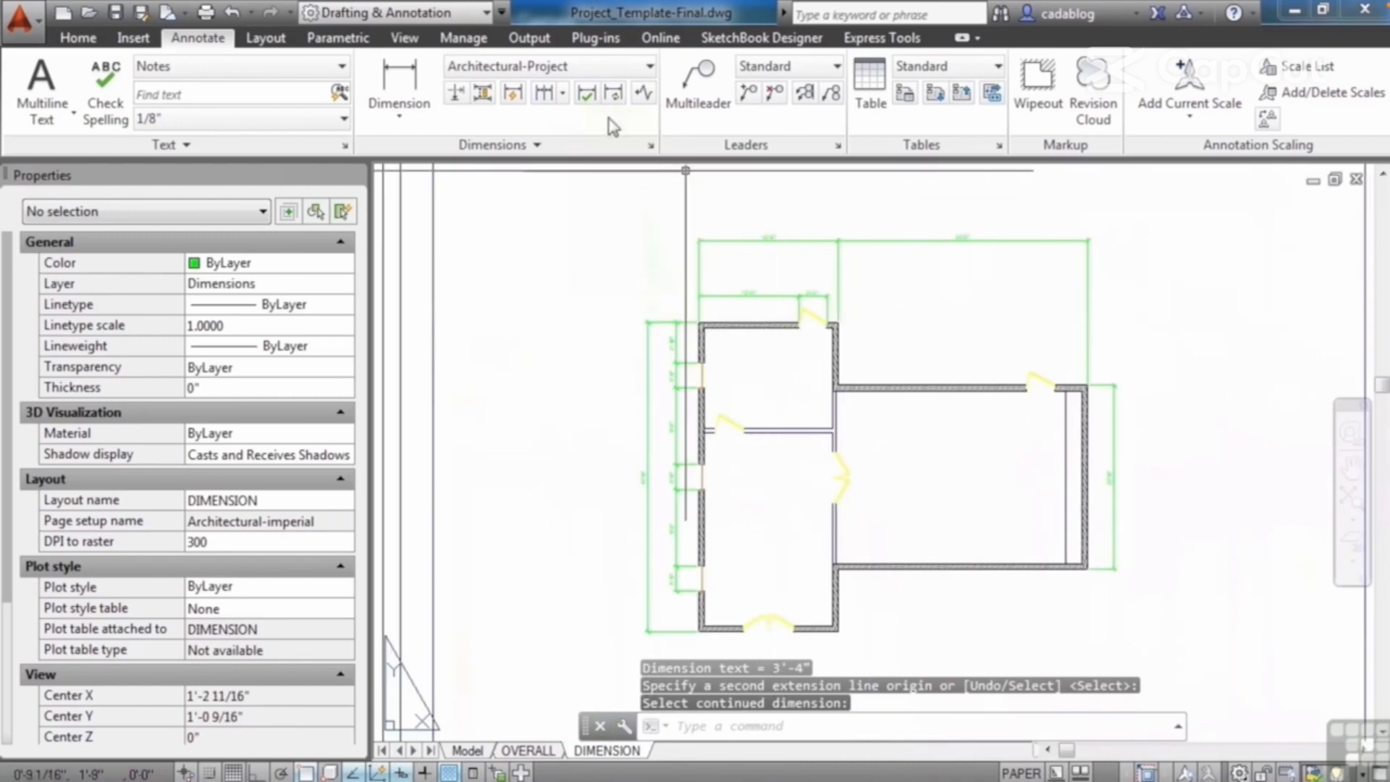
# - Dimension the upper-left room's inside depth vertically, from the top wall's inner face to the upper face of the partition below
pyautogui.scroll(5, 777, 371)
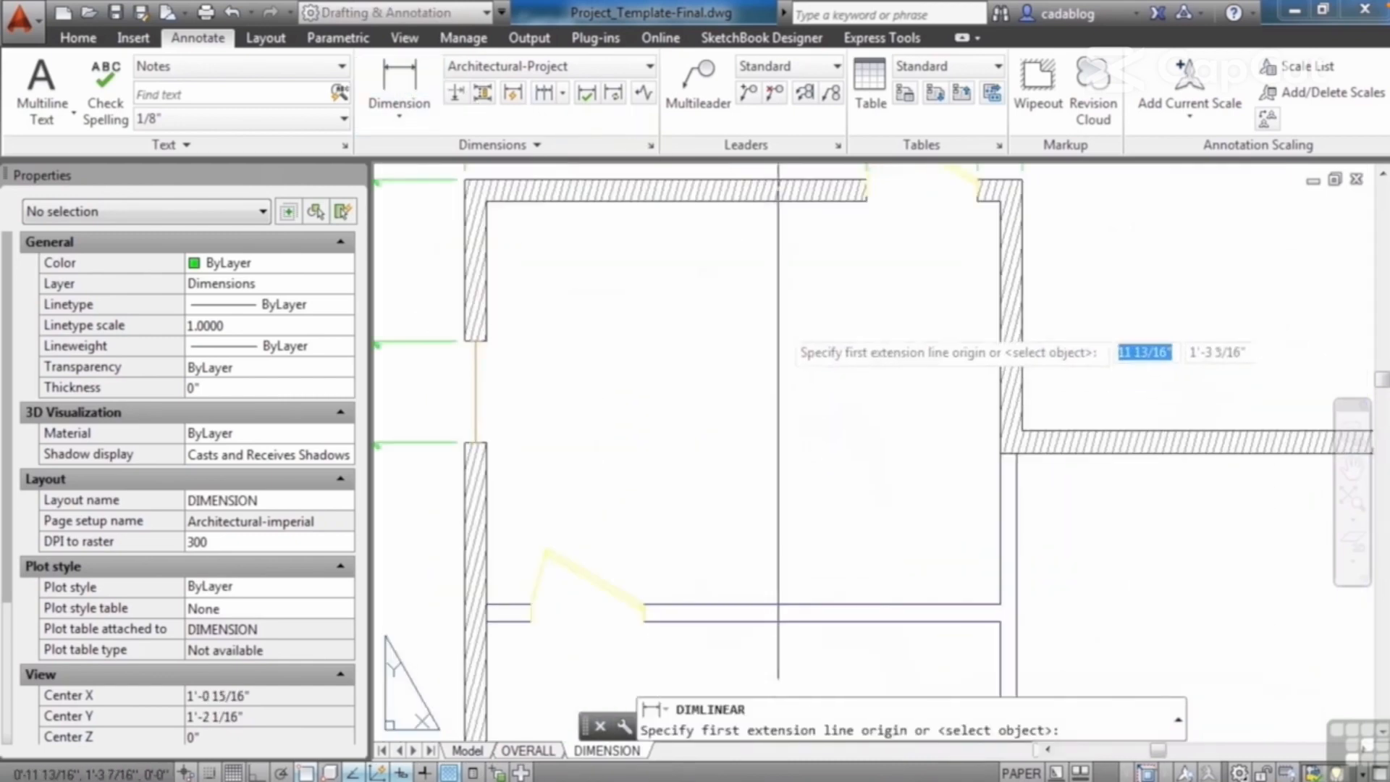
pyautogui.click(816, 206)
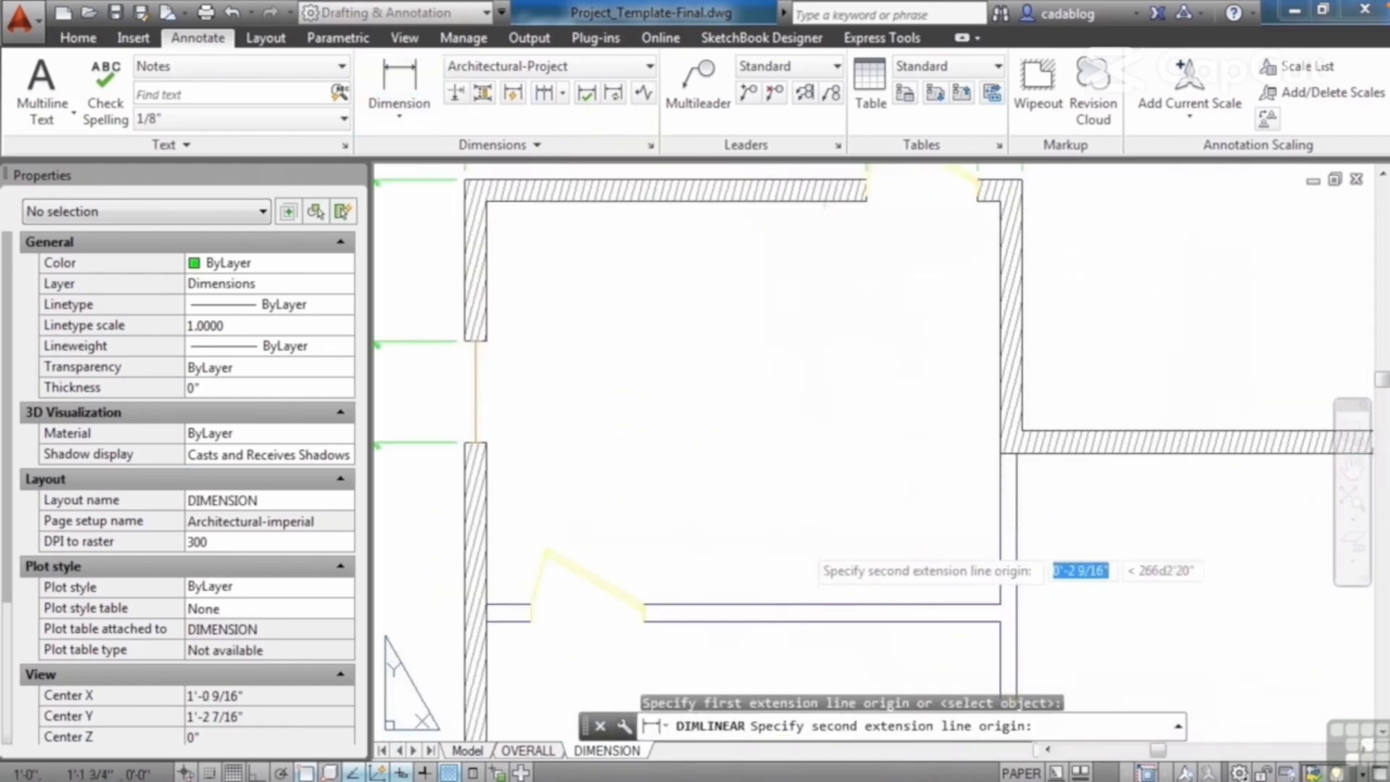
pyautogui.click(774, 603)
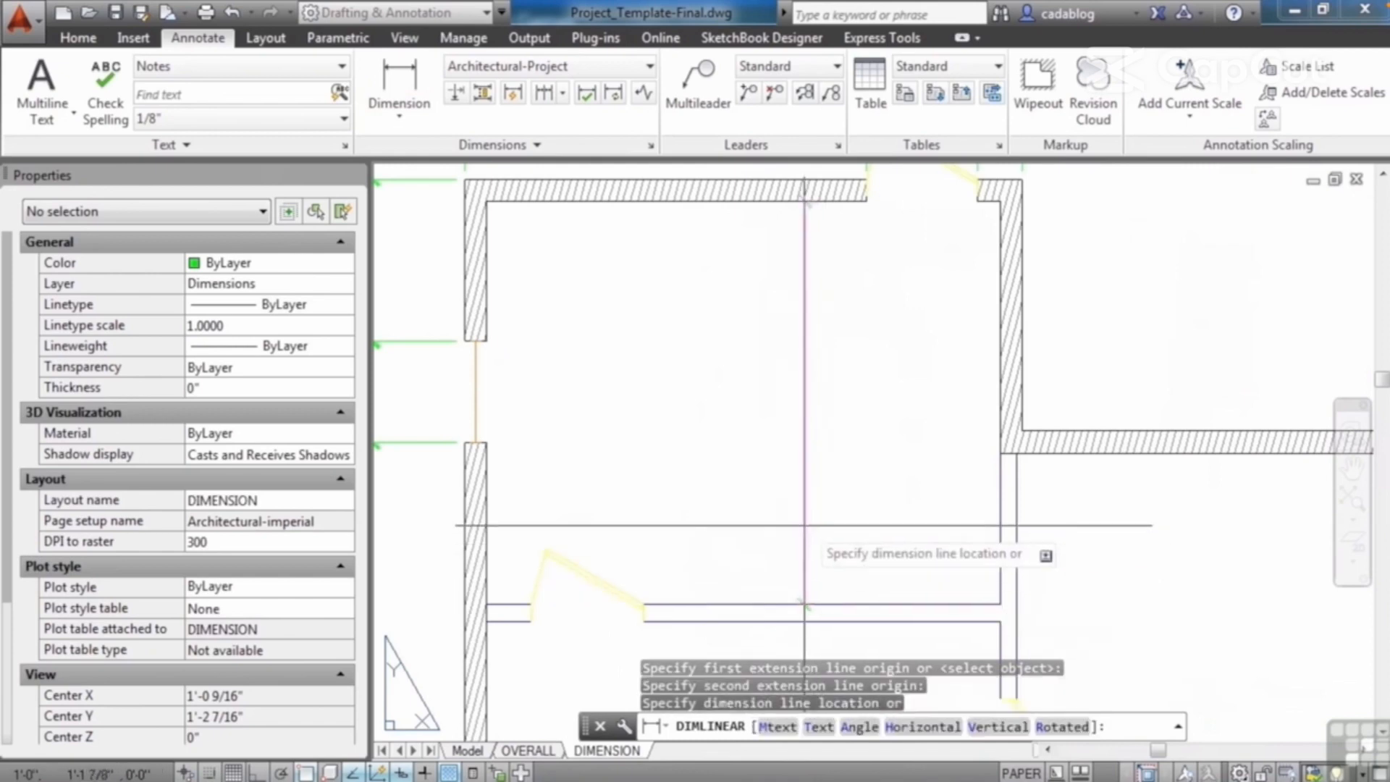
pyautogui.click(773, 518)
pyautogui.scroll(-2, 674, 462)
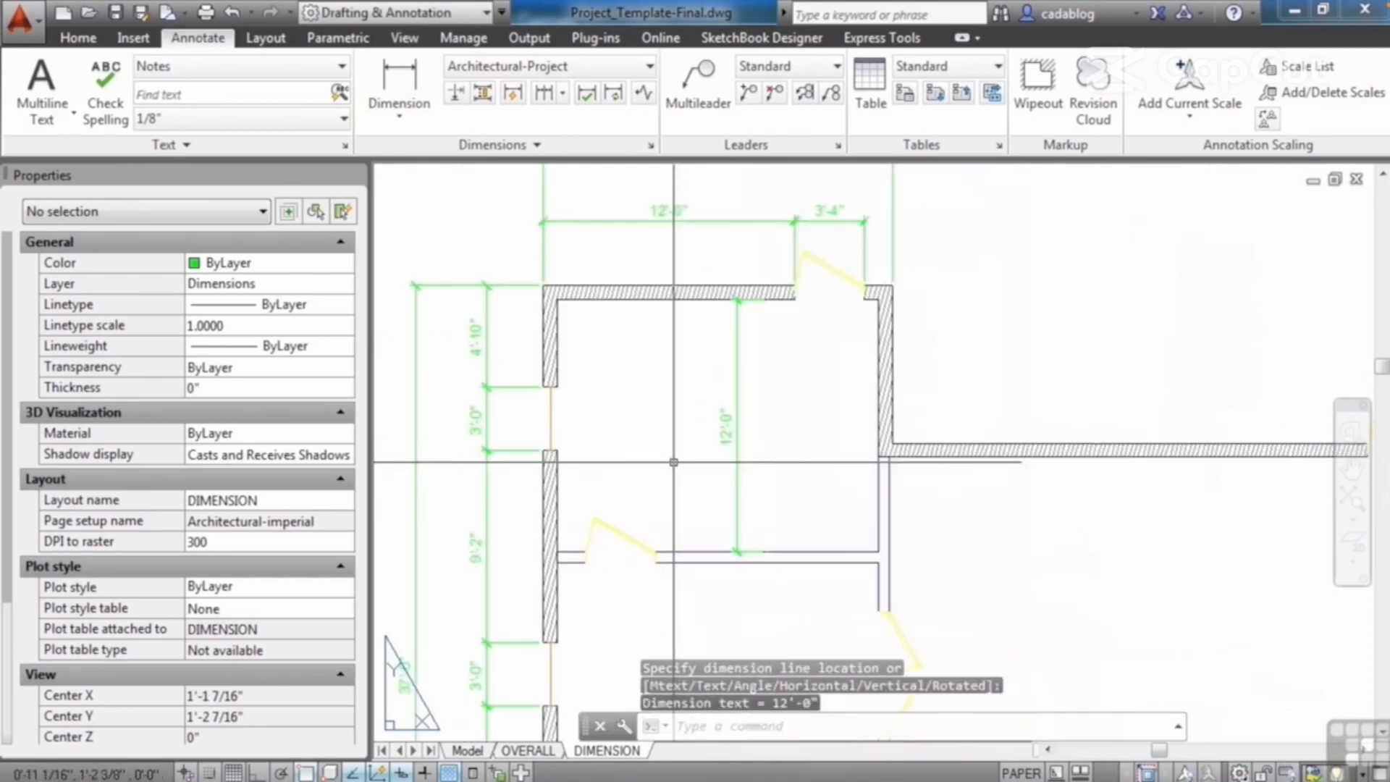
# - Dimension the lower-left room's inside width just below the horizontal partition, from the exterior wall's inner face to the vertical partition
pyautogui.scroll(6, 596, 571)
pyautogui.press('Return')
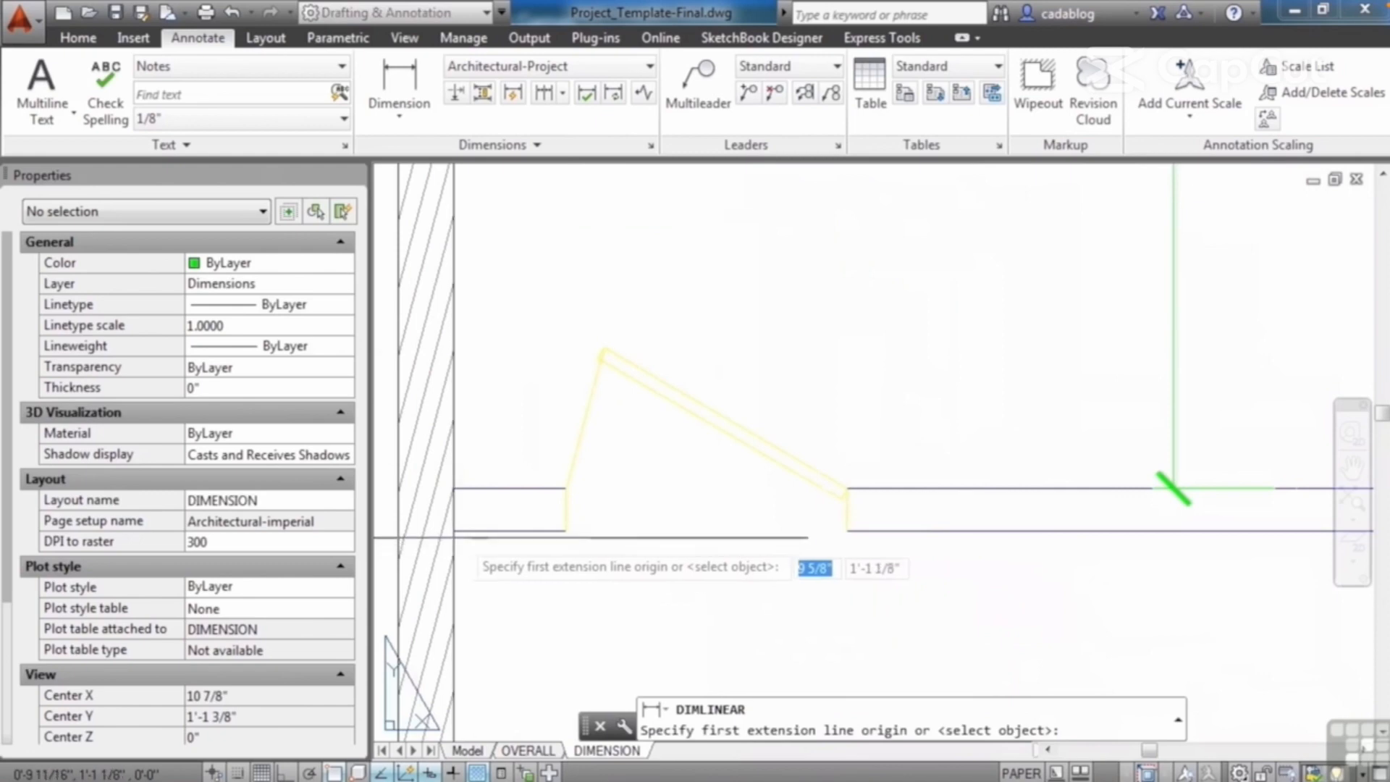
pyautogui.click(469, 531)
pyautogui.scroll(-4, 486, 384)
pyautogui.scroll(2, 941, 449)
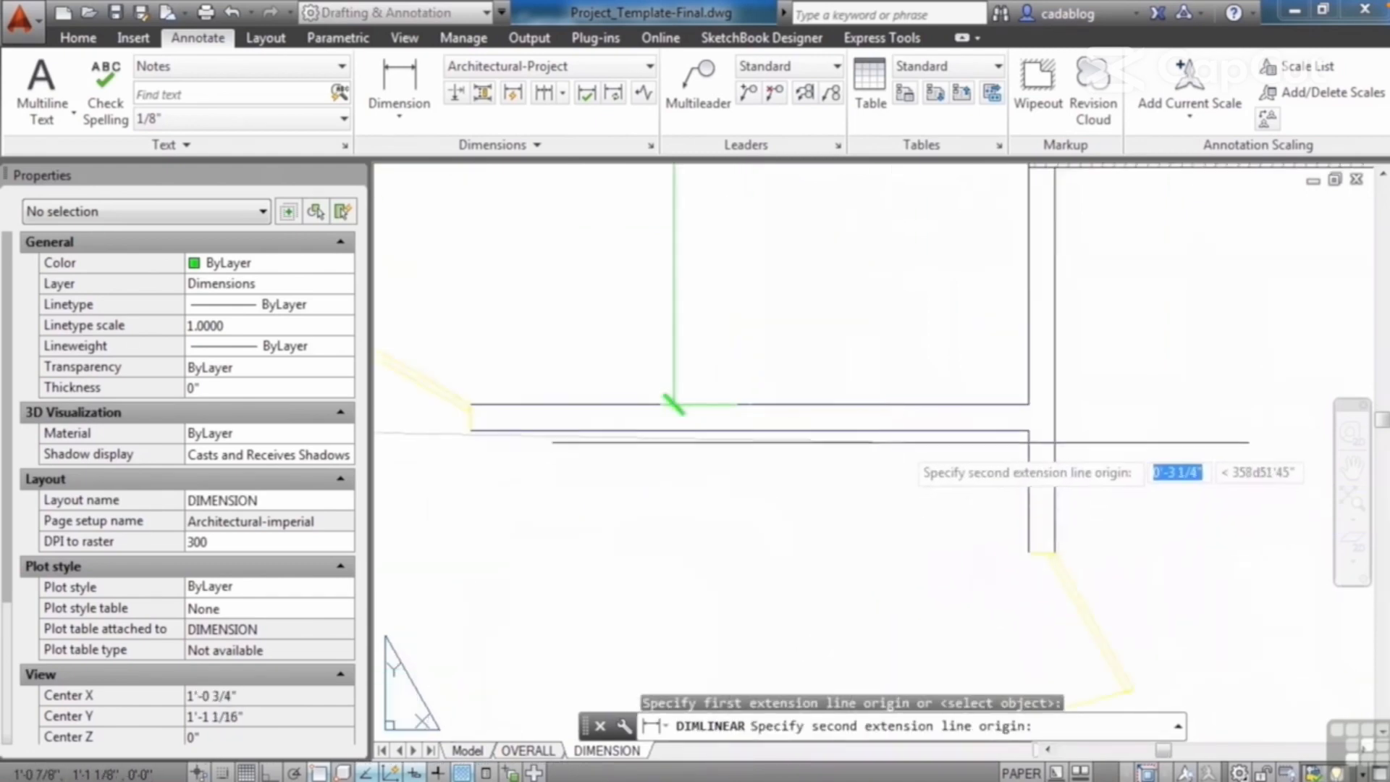
pyautogui.click(1028, 431)
pyautogui.scroll(-2, 1009, 429)
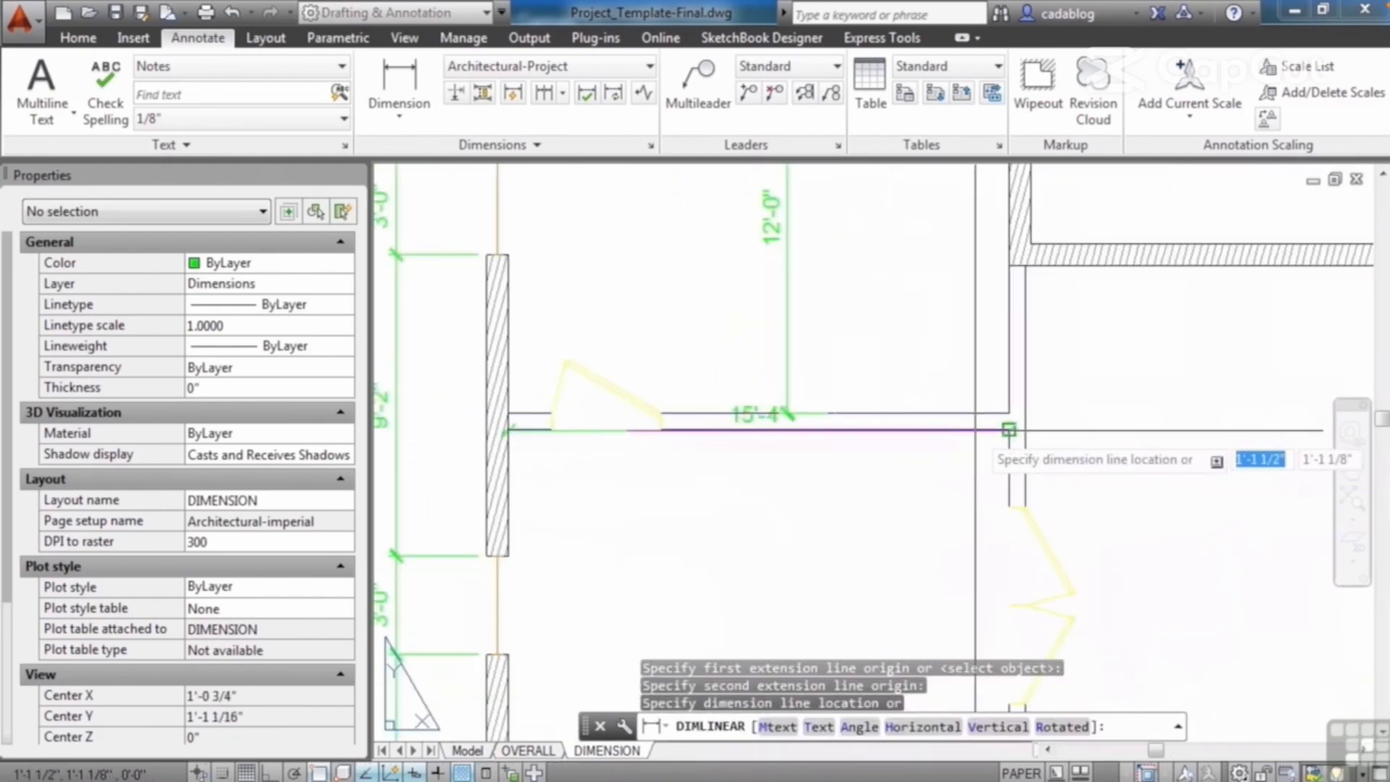
pyautogui.click(1011, 475)
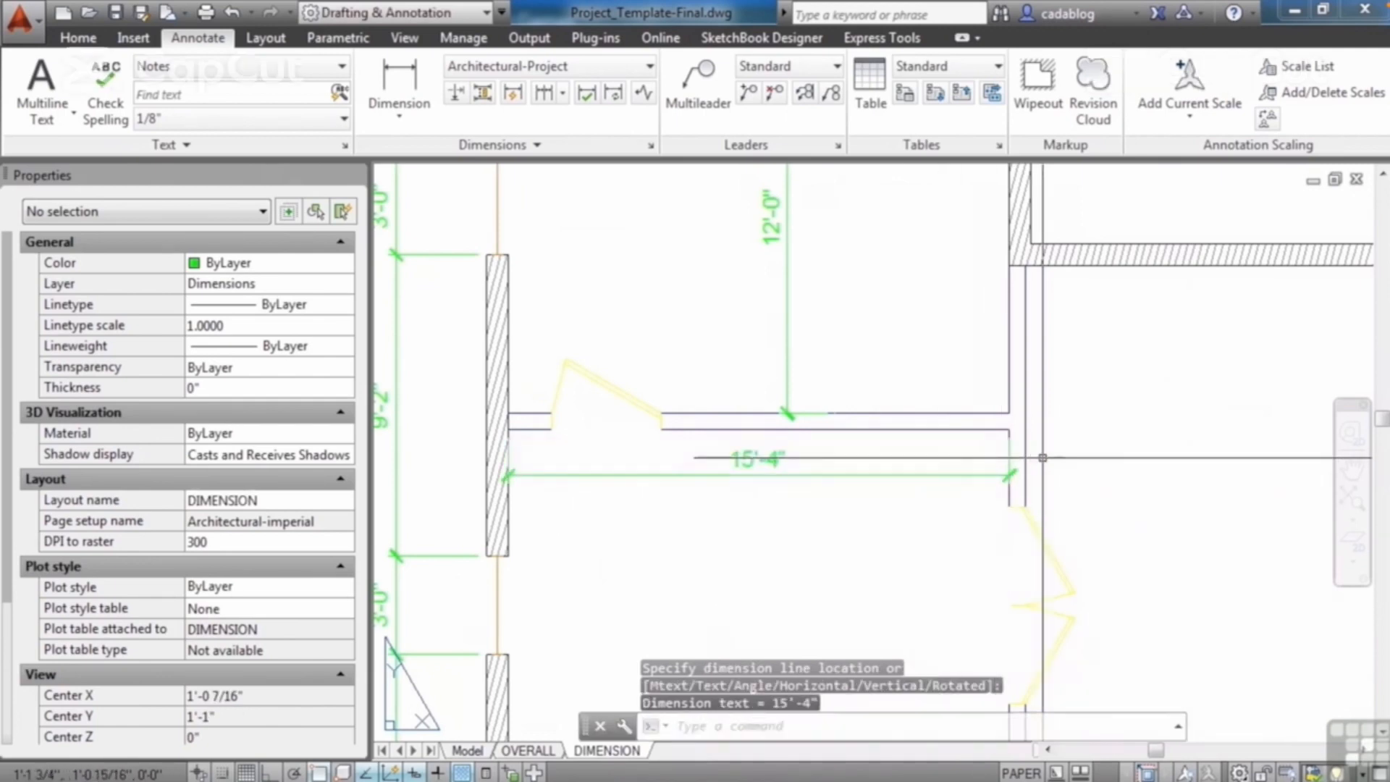
# - Dimension the large right room's width horizontally, from the vertical partition's inner face to the screen line, aligned with the adjacent room's width dimension
pyautogui.scroll(3, 1042, 478)
pyautogui.press('Return')
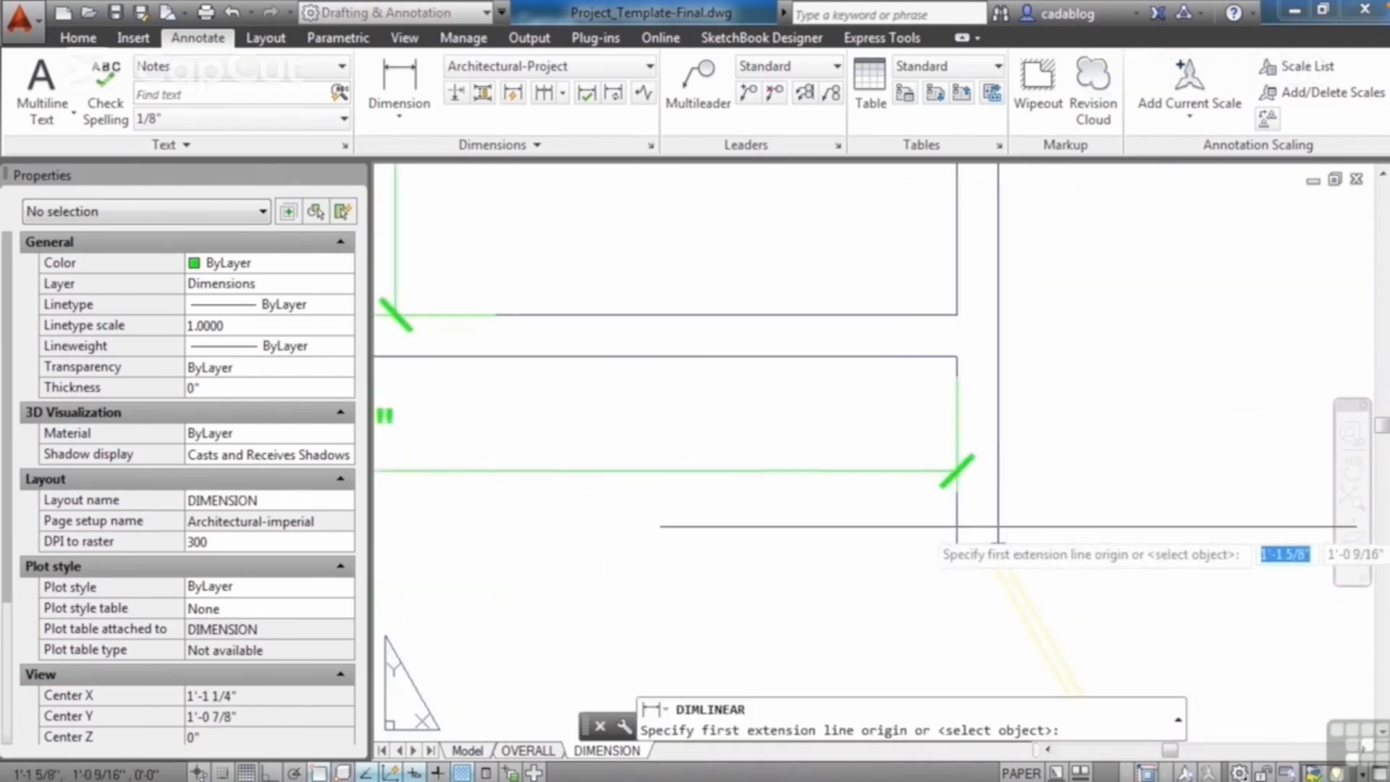
pyautogui.click(999, 548)
pyautogui.scroll(-6, 727, 462)
pyautogui.moveTo(1108, 484); pyautogui.dragTo(841, 436, button='middle')
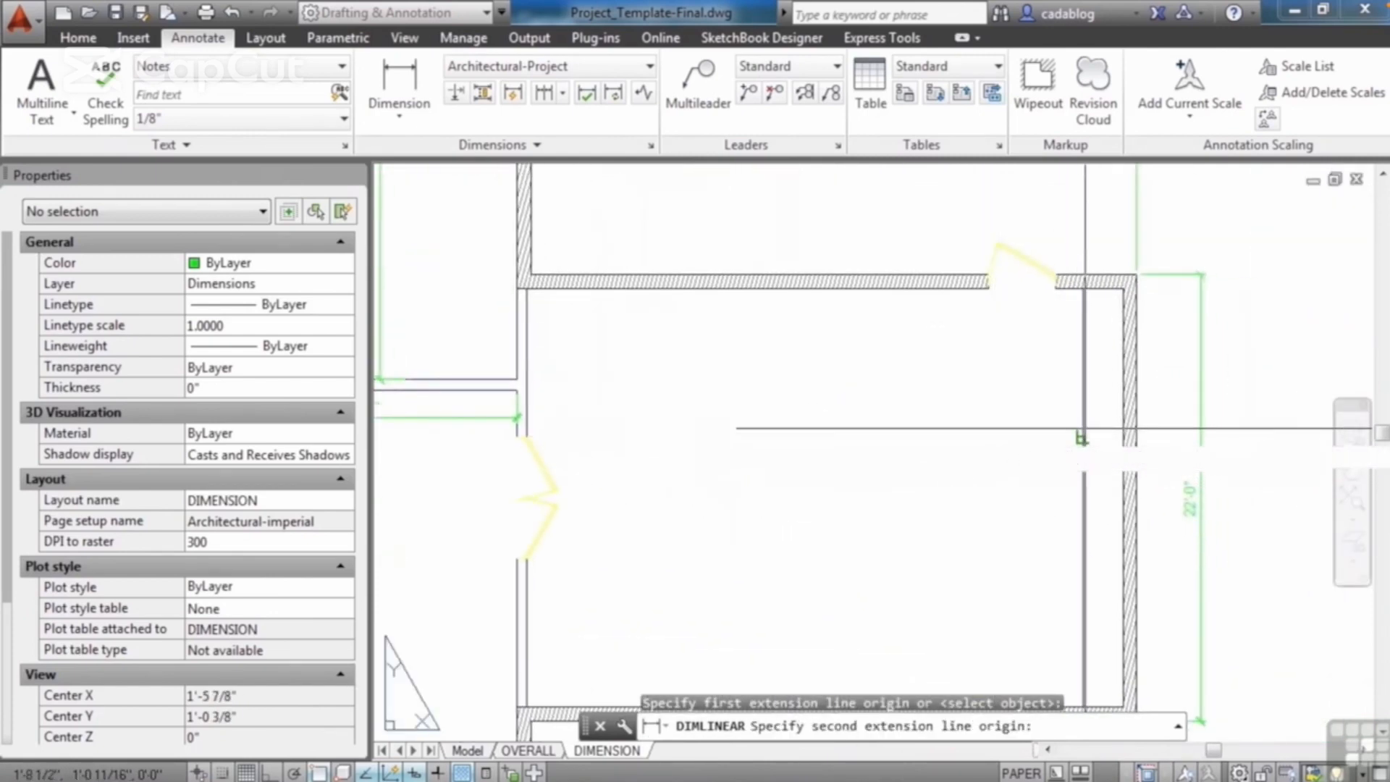
pyautogui.click(1082, 434)
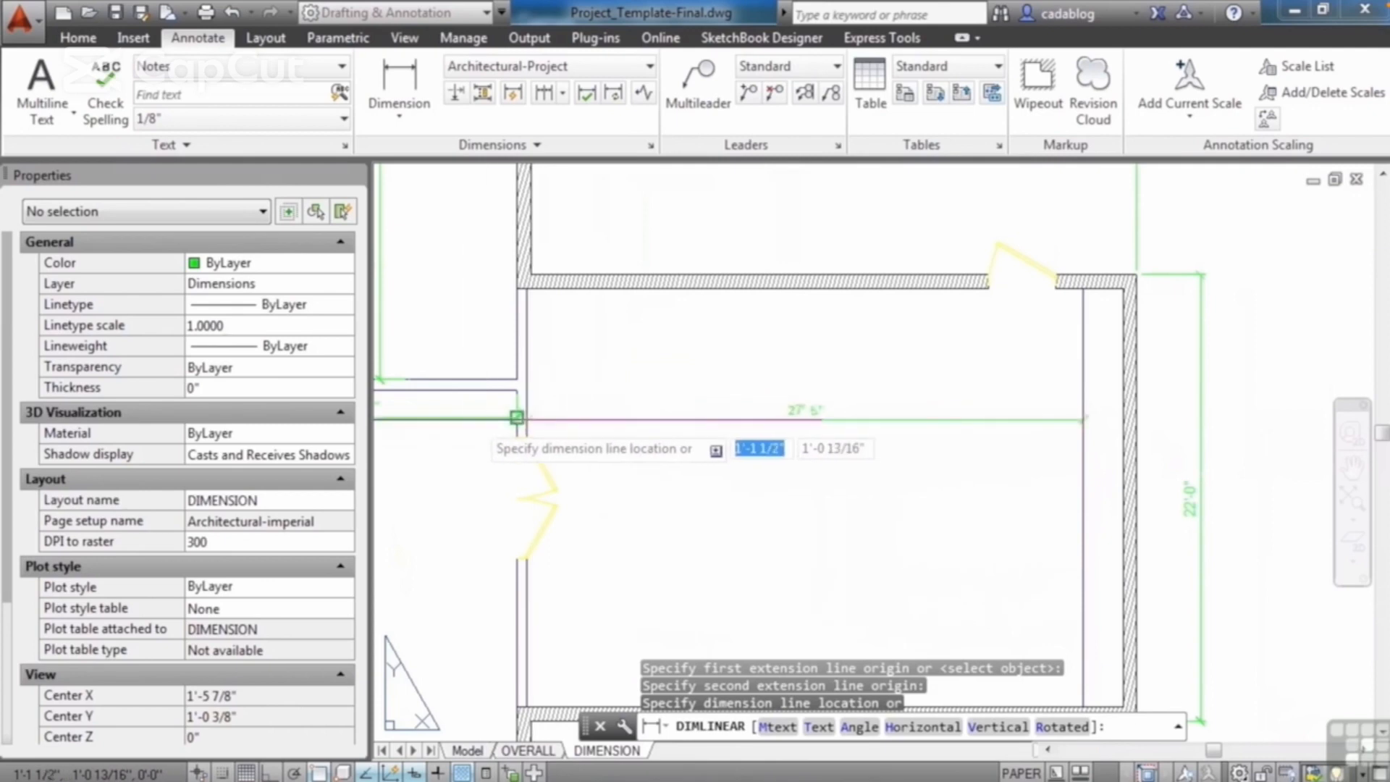
pyautogui.click(516, 418)
# - Add a horizontal linear dimension below the left wing's bottom wall, from the lower-left outer corner to the near edge of the double-door opening
pyautogui.scroll(-5, 1056, 457)
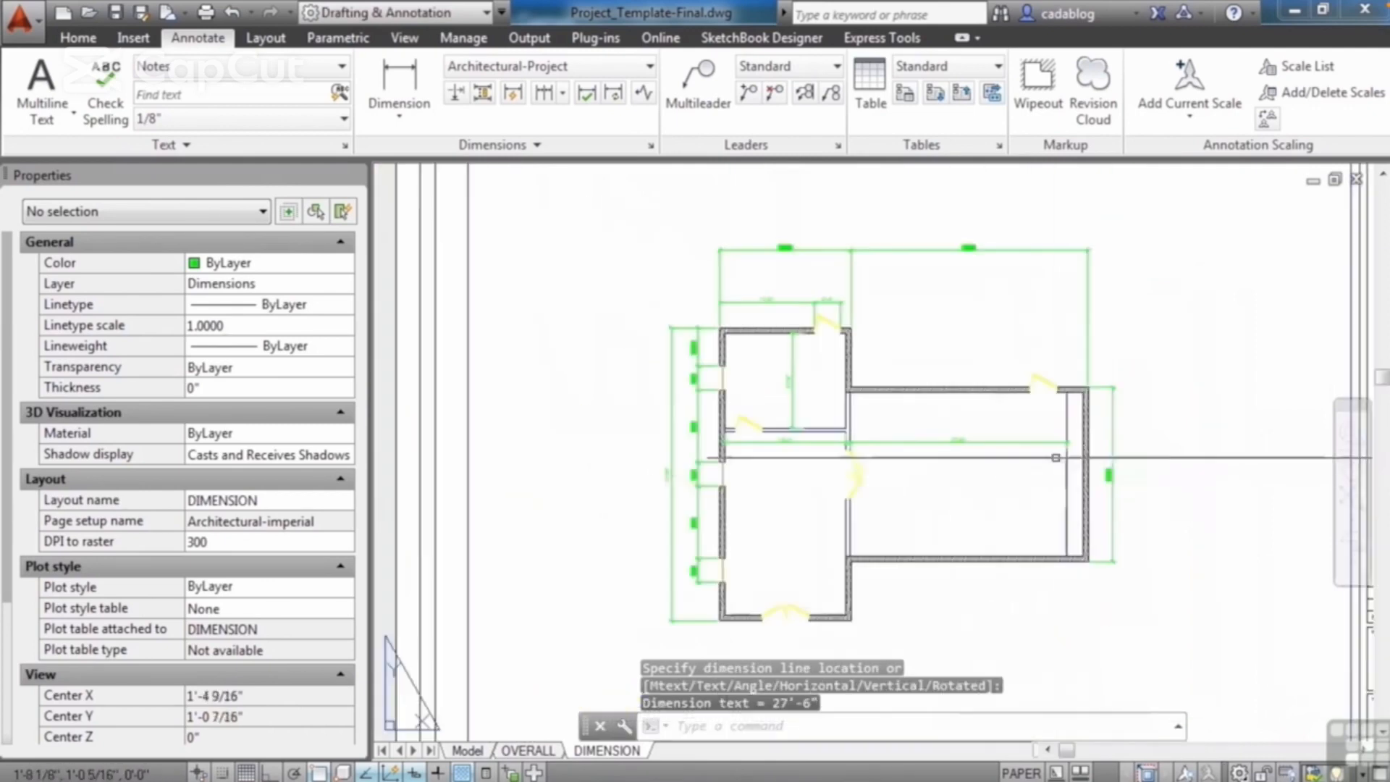
pyautogui.click(414, 84)
pyautogui.moveTo(818, 536); pyautogui.dragTo(794, 417, button='middle')
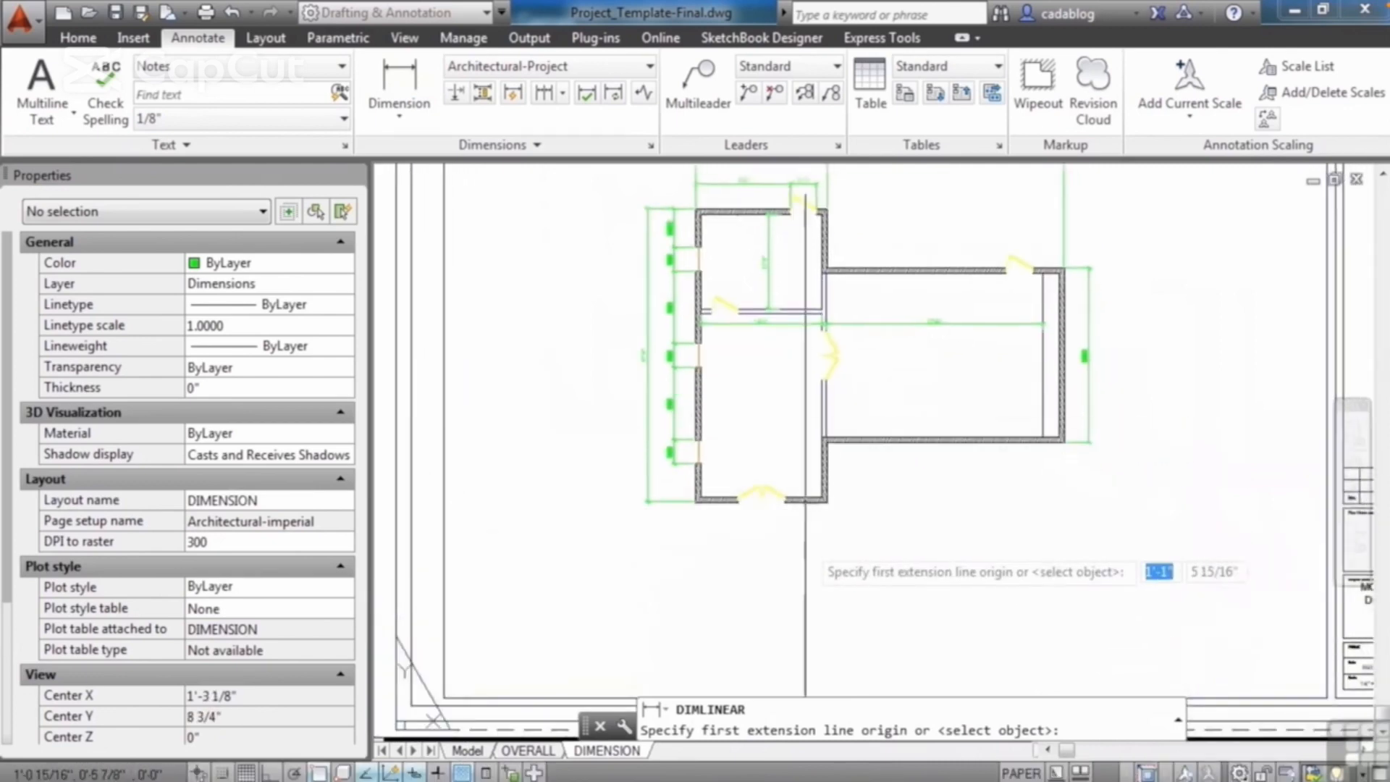
pyautogui.scroll(6, 805, 542)
pyautogui.moveTo(648, 441); pyautogui.dragTo(922, 551, button='middle')
pyautogui.moveTo(431, 440); pyautogui.dragTo(670, 475, button='middle')
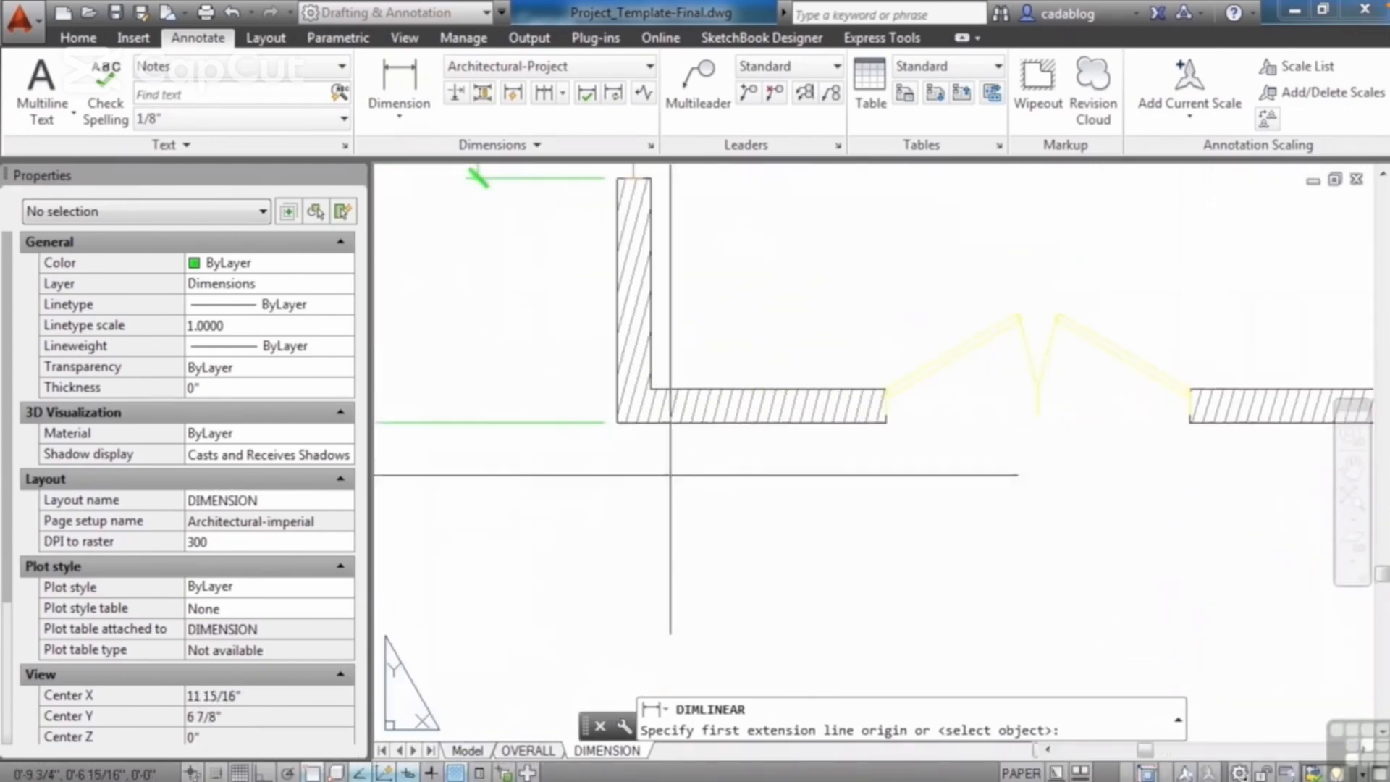
pyautogui.scroll(3, 588, 453)
pyautogui.click(660, 374)
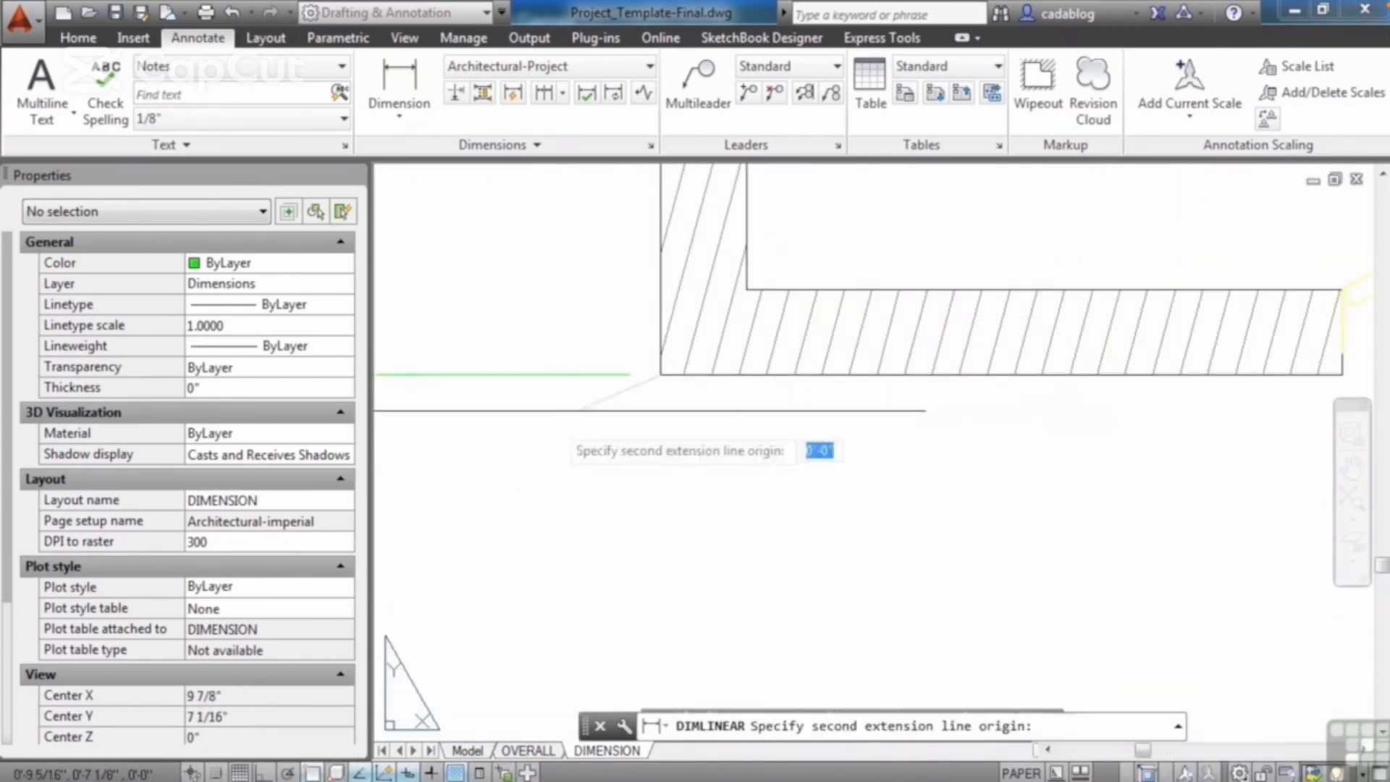
pyautogui.scroll(-1, 405, 475)
pyautogui.scroll(2, 978, 478)
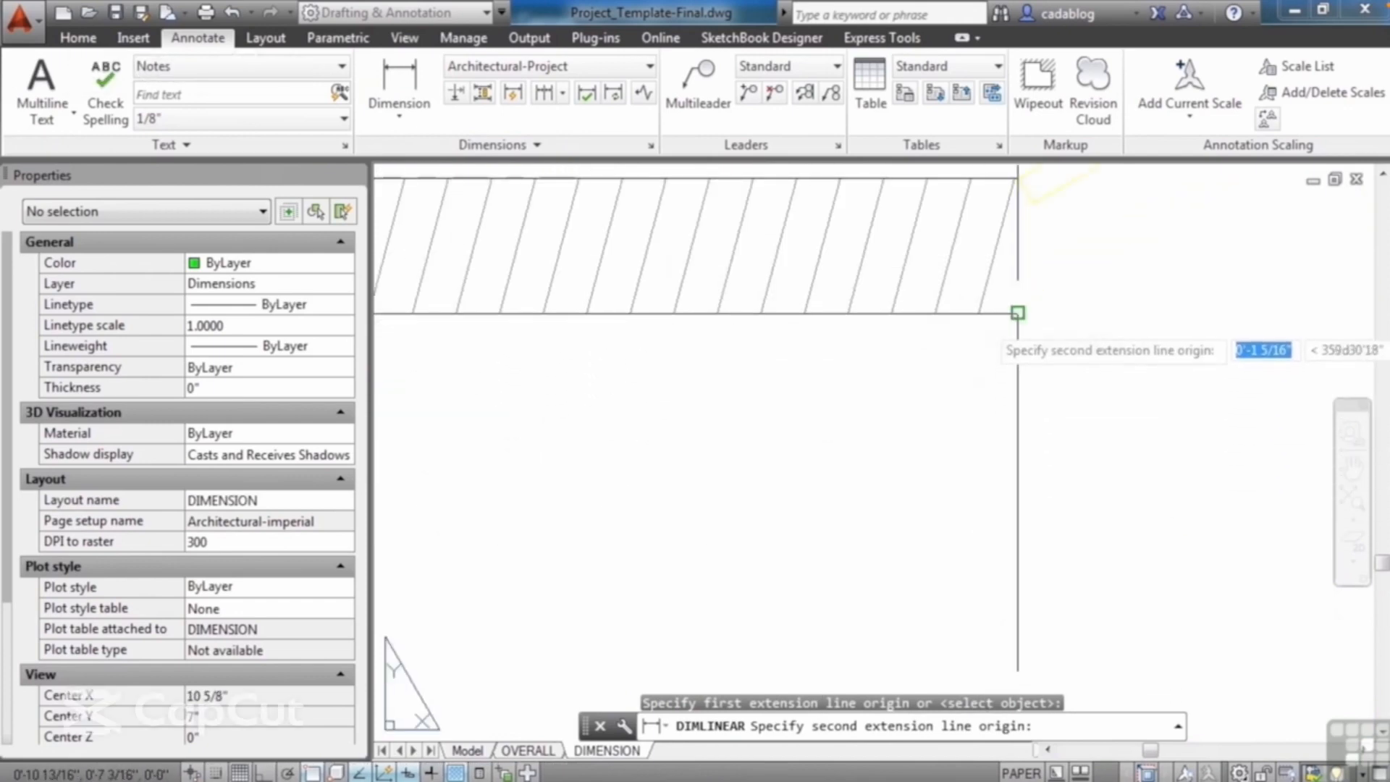
pyautogui.click(1017, 313)
pyautogui.scroll(-2, 905, 420)
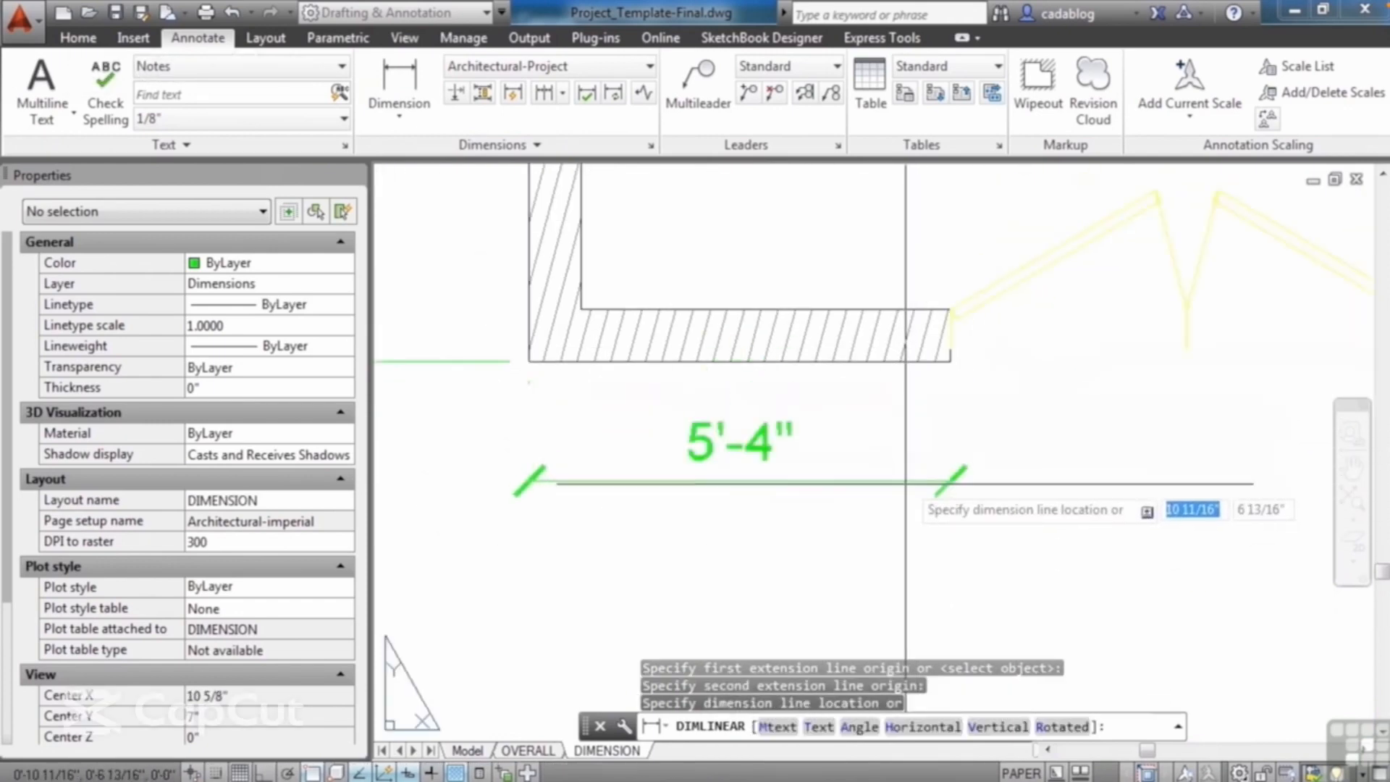
pyautogui.click(974, 509)
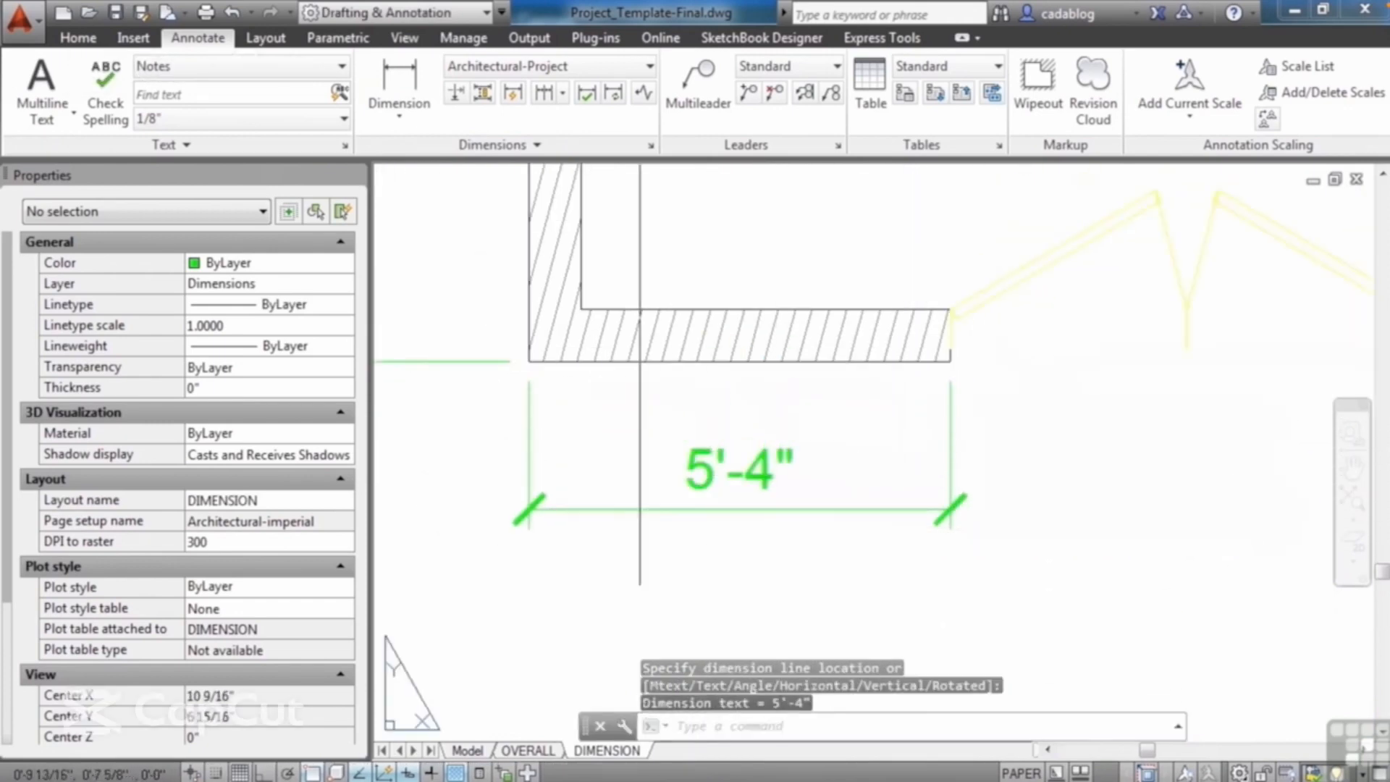
# - Continue the bottom wall's dimension across the double-door opening to its far edge, and end the chain
pyautogui.click(545, 94)
pyautogui.moveTo(997, 464); pyautogui.dragTo(624, 451, button='middle')
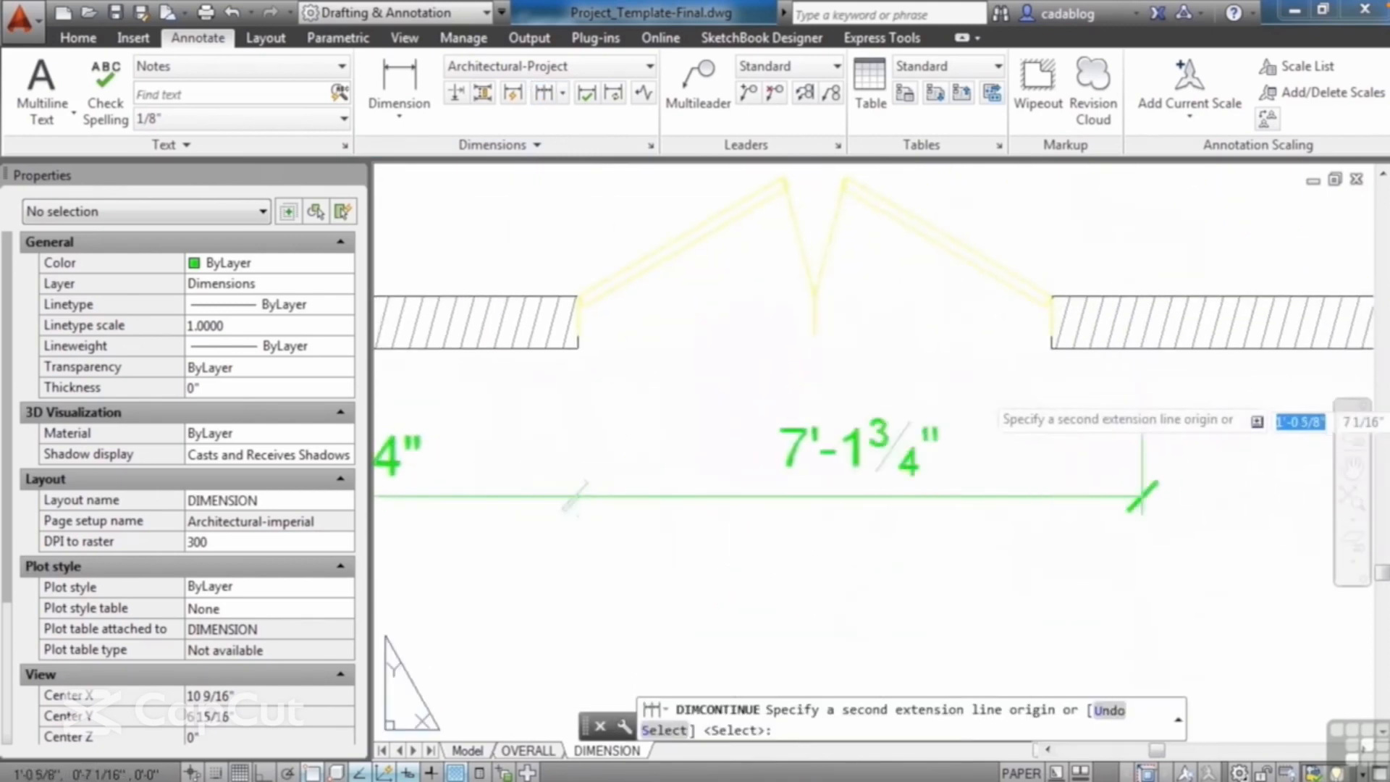
pyautogui.scroll(2, 1119, 374)
pyautogui.click(955, 314)
pyautogui.scroll(-3, 586, 439)
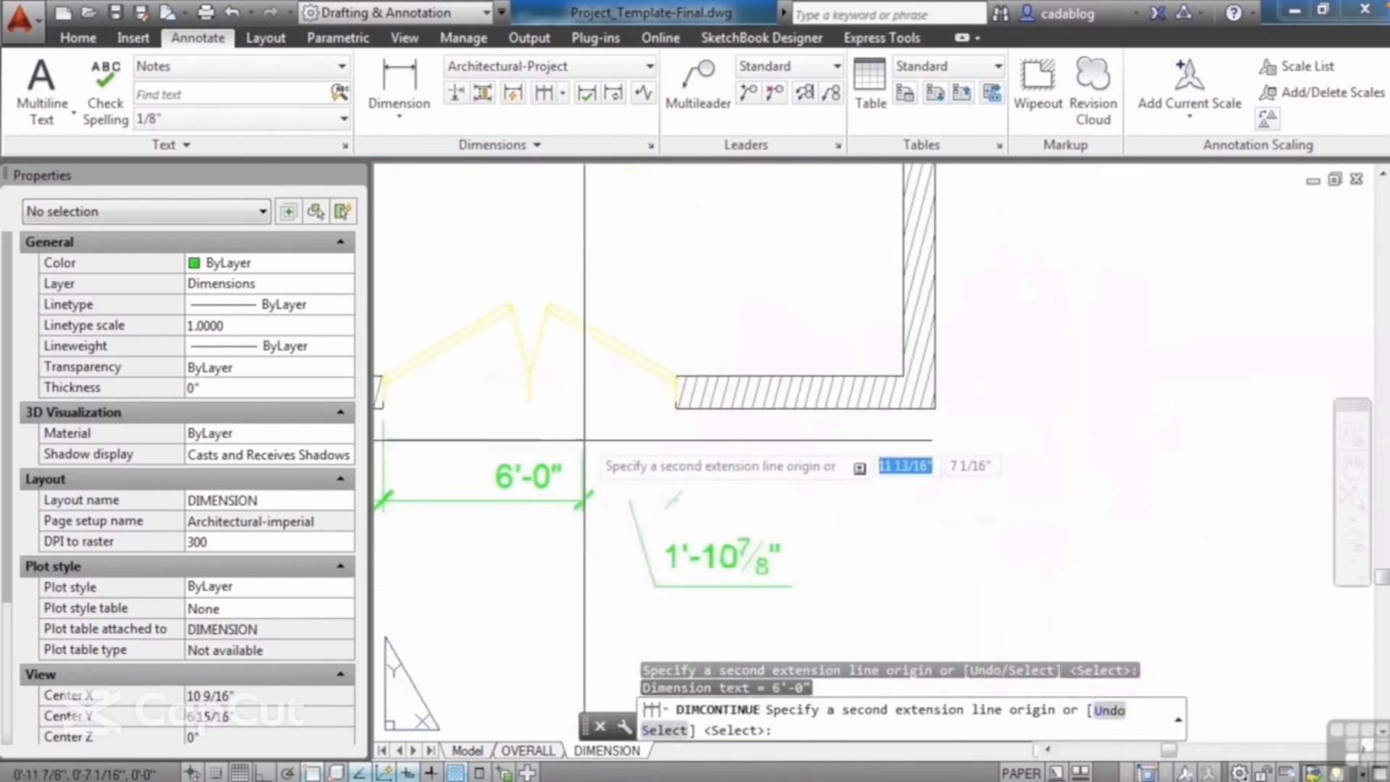
pyautogui.press('Return')
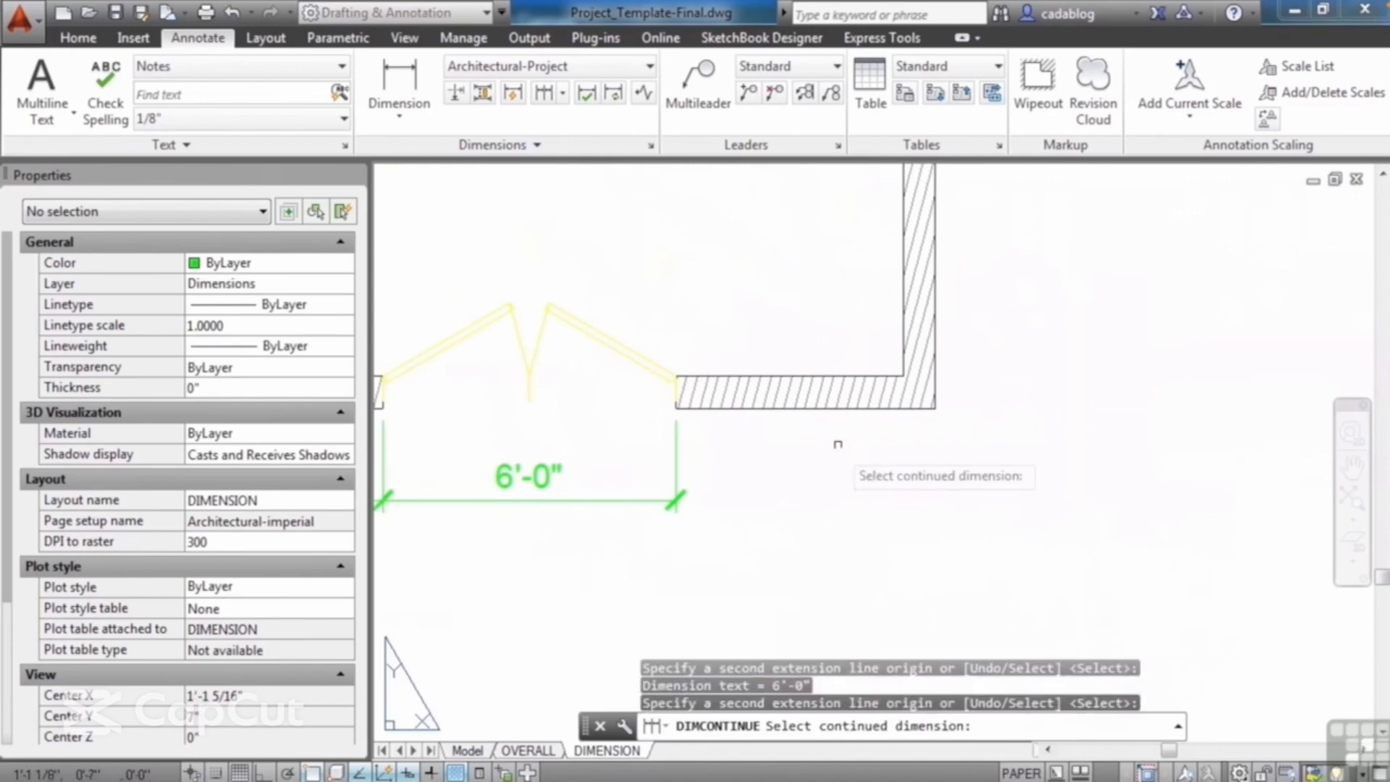
pyautogui.press('Return')
# - Review the dimensioned plan and compare the OVERALL layout with the full DIMENSION sheet
pyautogui.scroll(-3, 840, 452)
pyautogui.scroll(4, 719, 398)
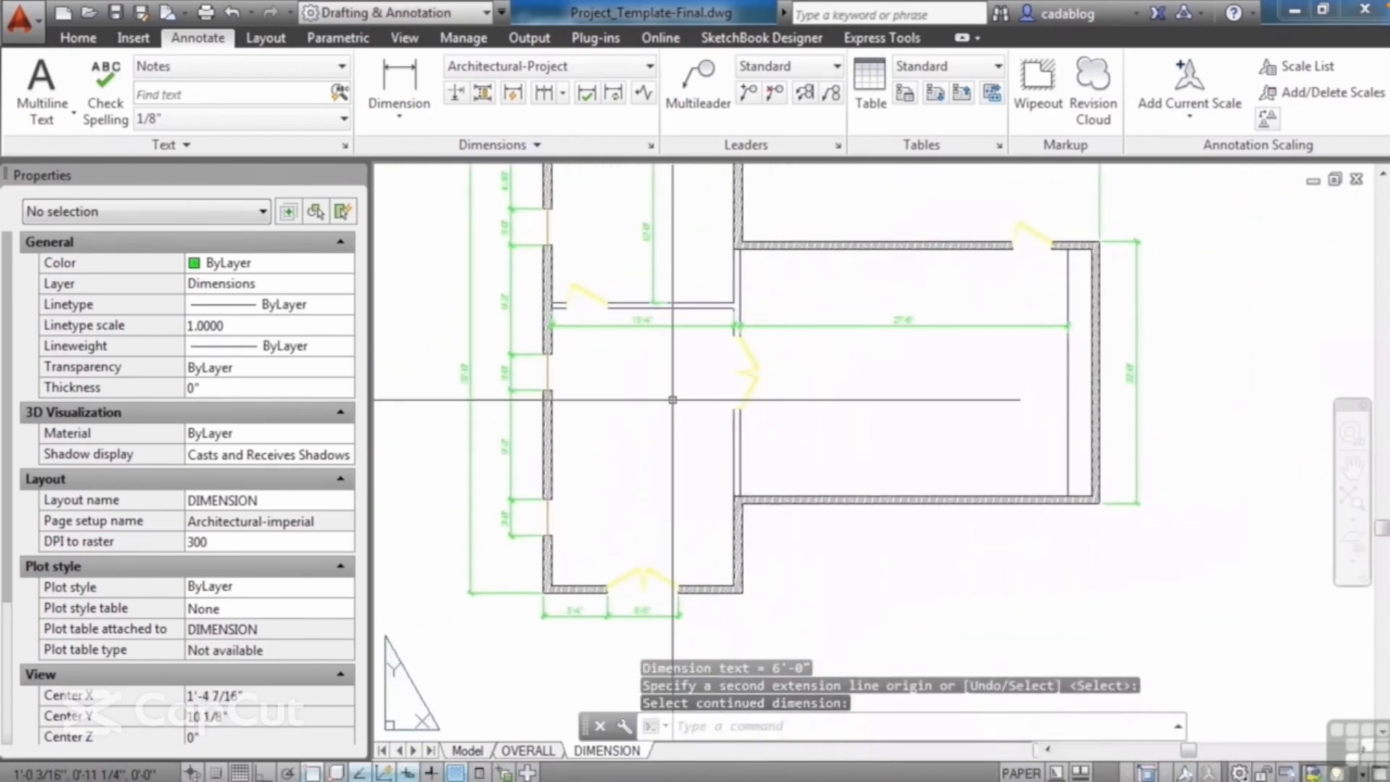
pyautogui.scroll(-4, 672, 400)
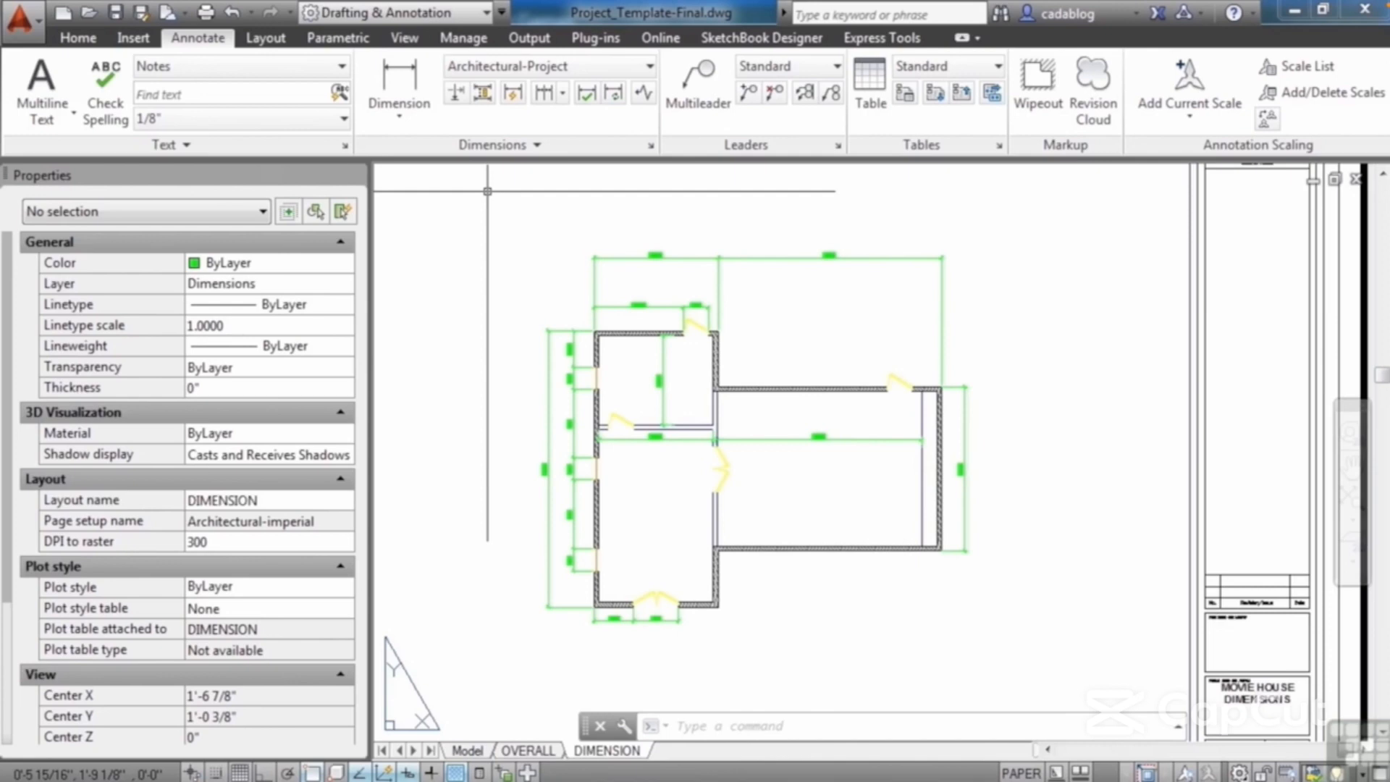
pyautogui.click(528, 750)
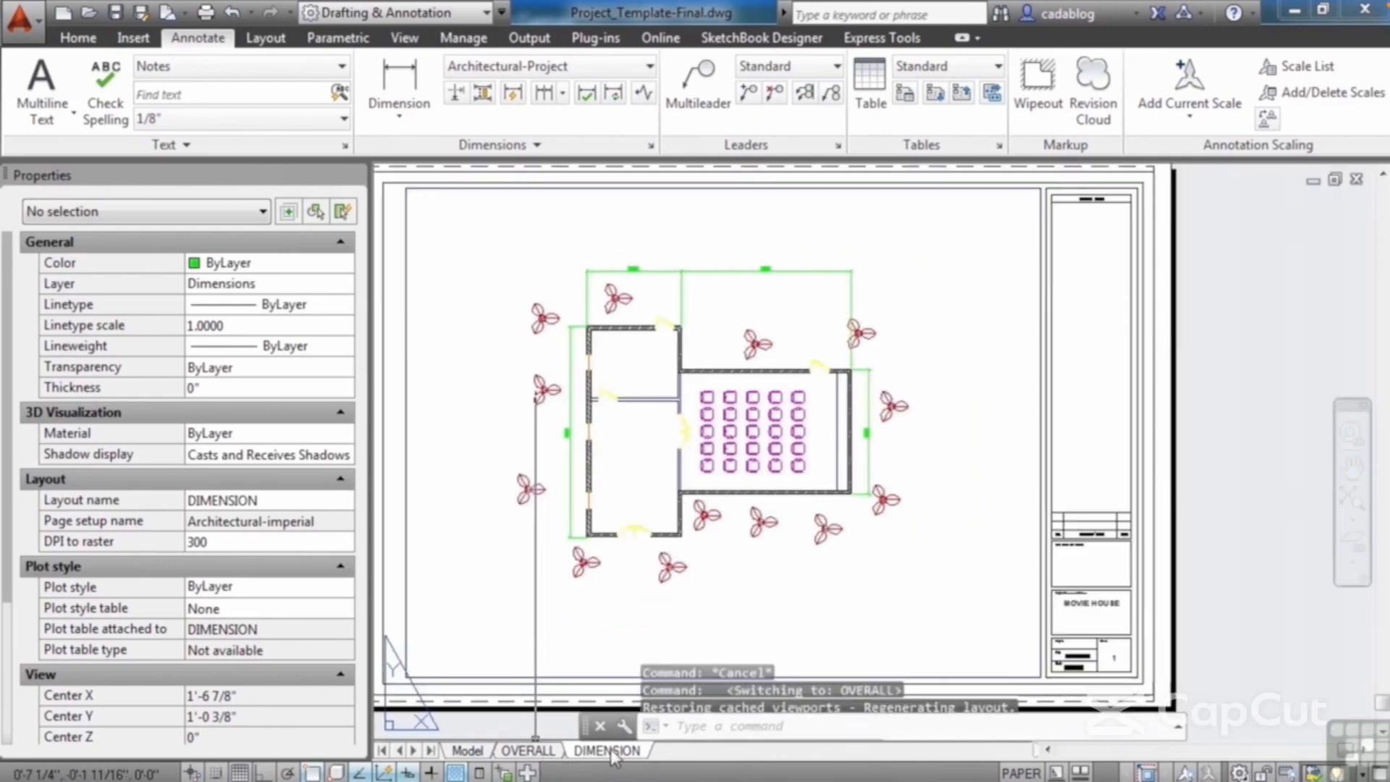
pyautogui.click(607, 750)
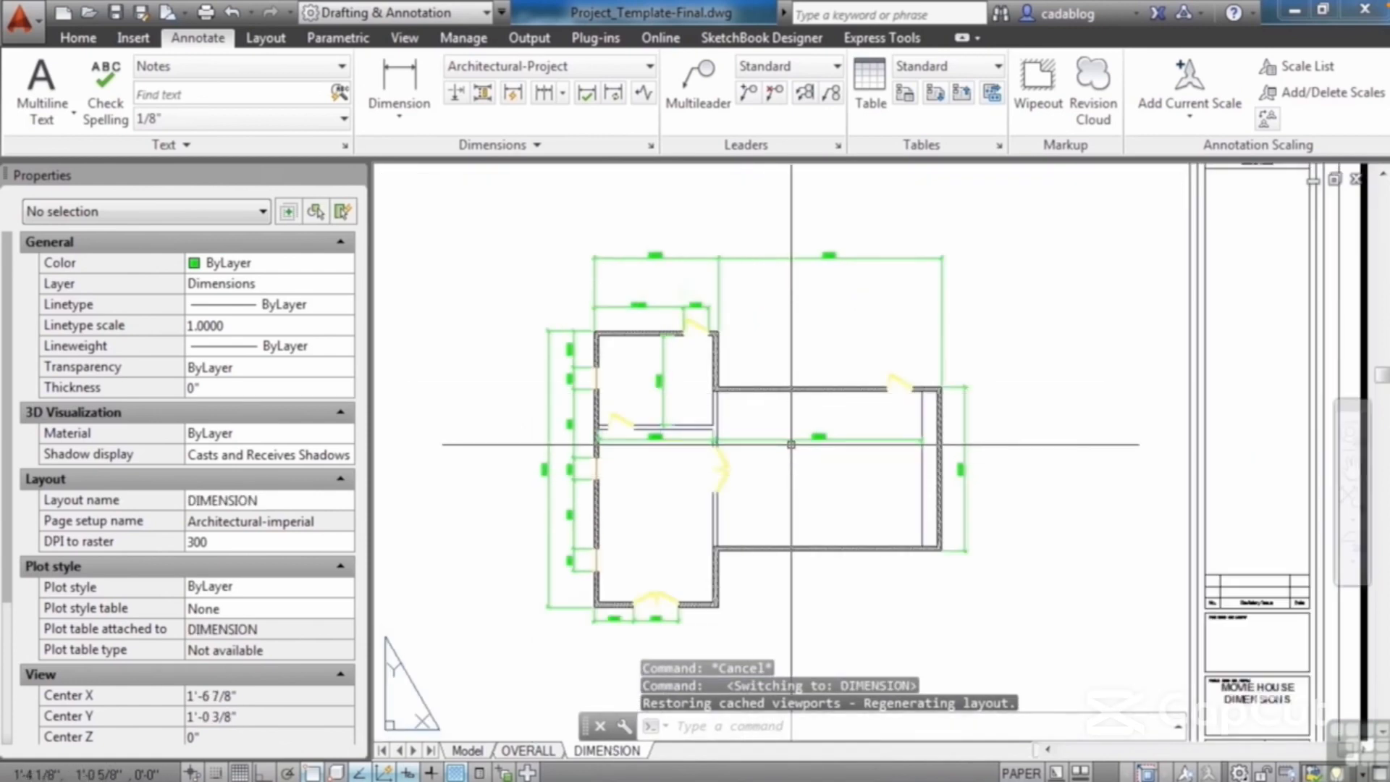
pyautogui.scroll(-5, 802, 470)
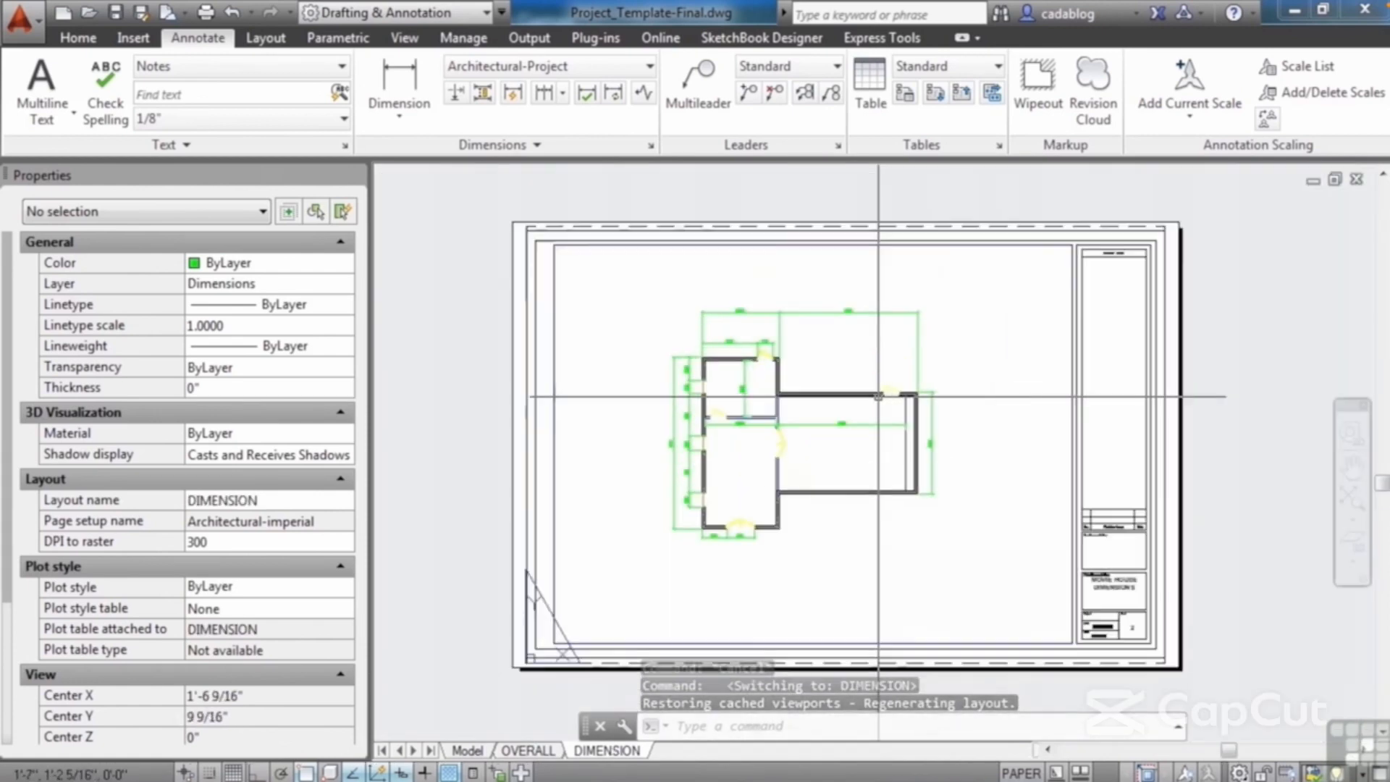